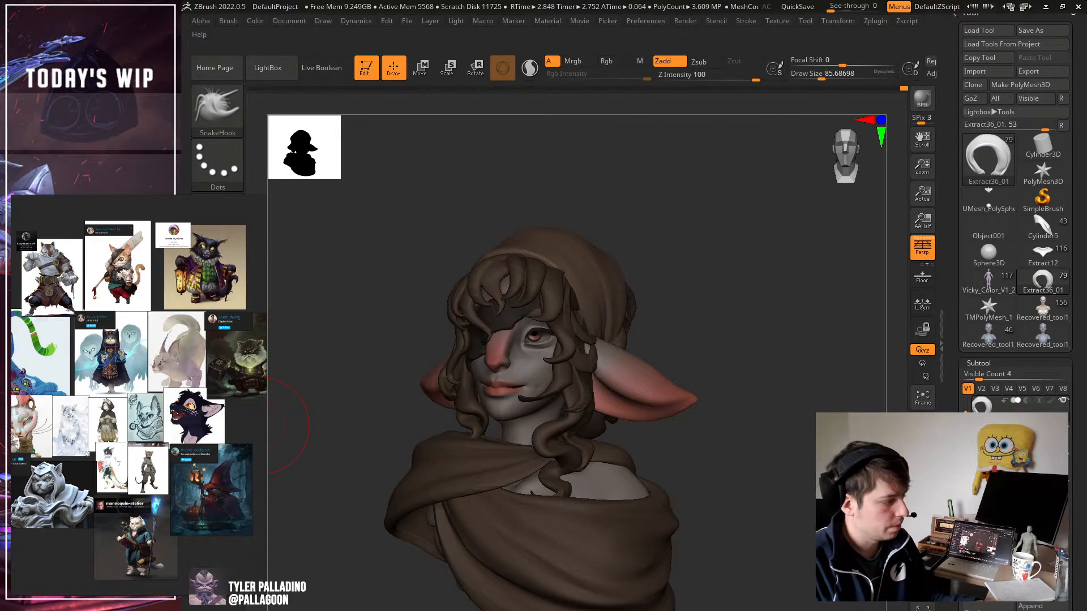
Switch to the reference board and survey its costume, hair and character image groups, moving on to the cat references.
{"action": "key", "text": "alt+Tab"}
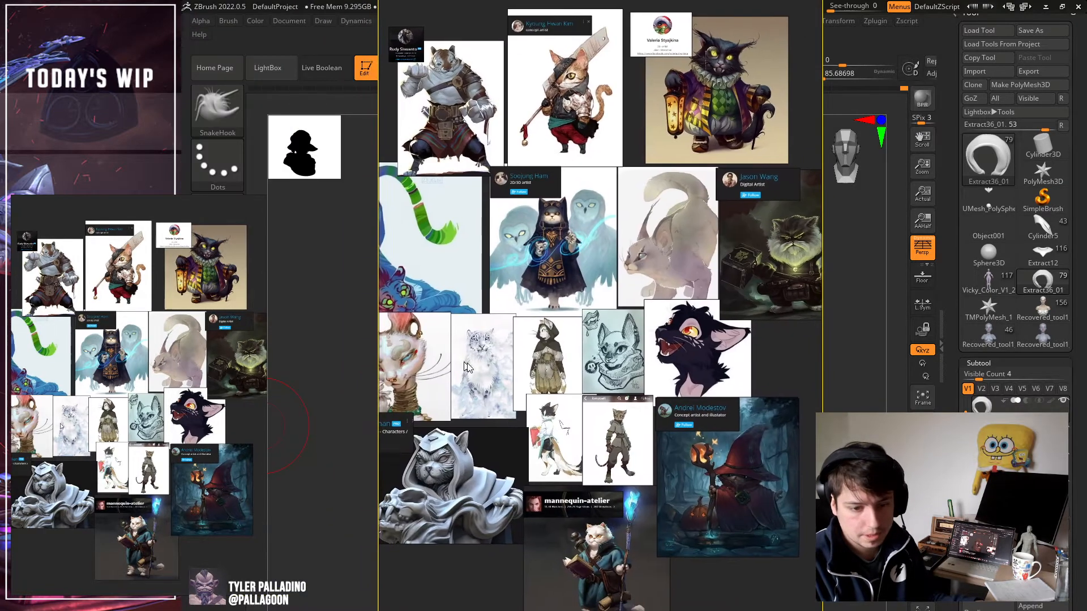
{"action": "scroll", "coordinate": [545, 396], "scroll_direction": "down", "scroll_amount": 5}
{"action": "scroll", "coordinate": [583, 392], "scroll_direction": "up", "scroll_amount": 3}
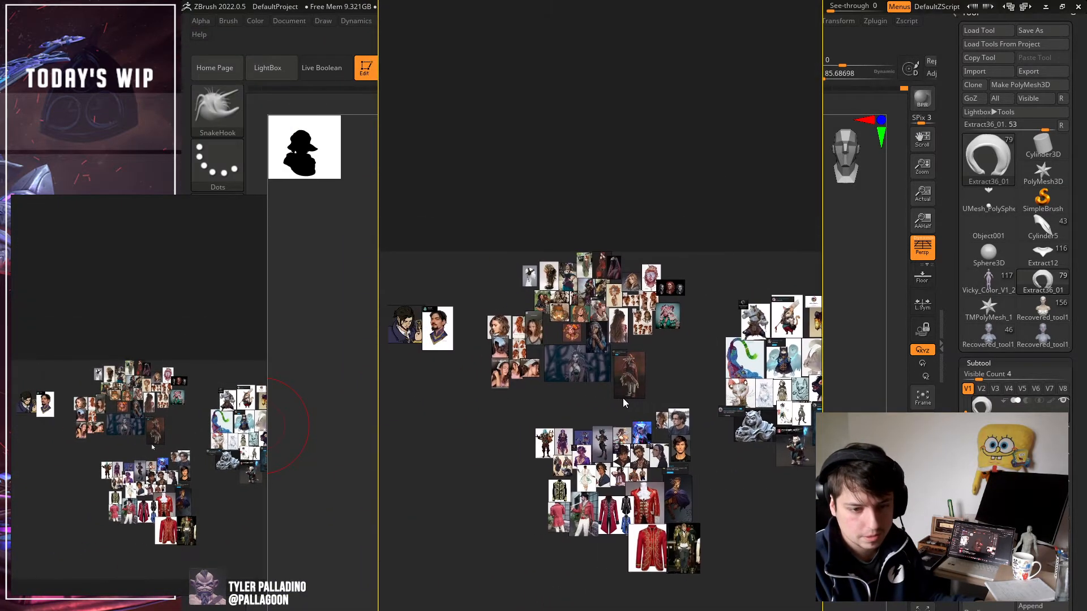
{"action": "scroll", "coordinate": [605, 401], "scroll_direction": "up", "scroll_amount": 4}
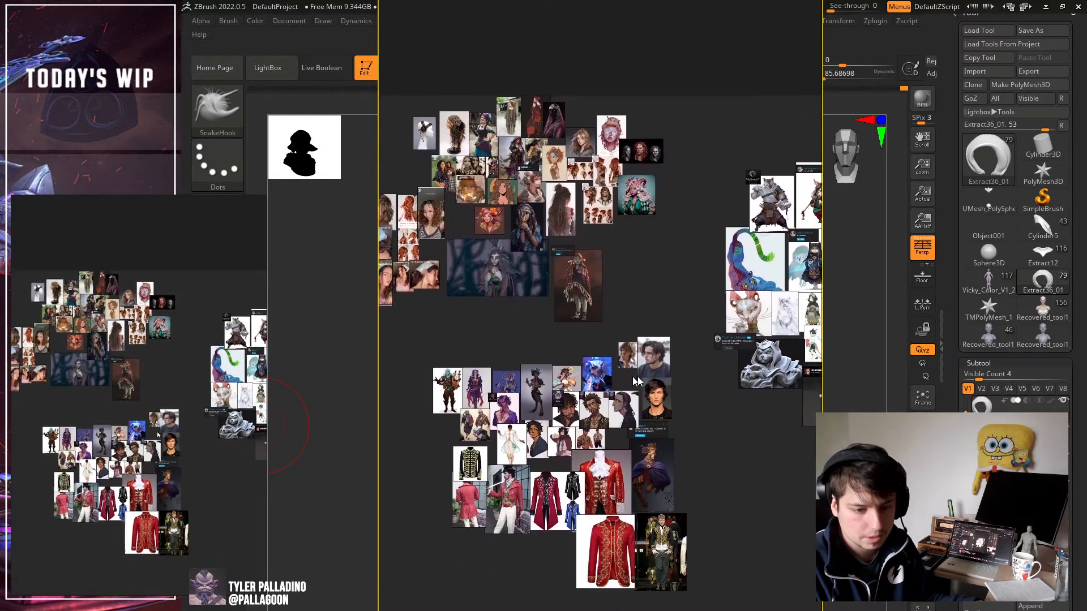
{"action": "scroll", "coordinate": [655, 406], "scroll_direction": "up", "scroll_amount": 4}
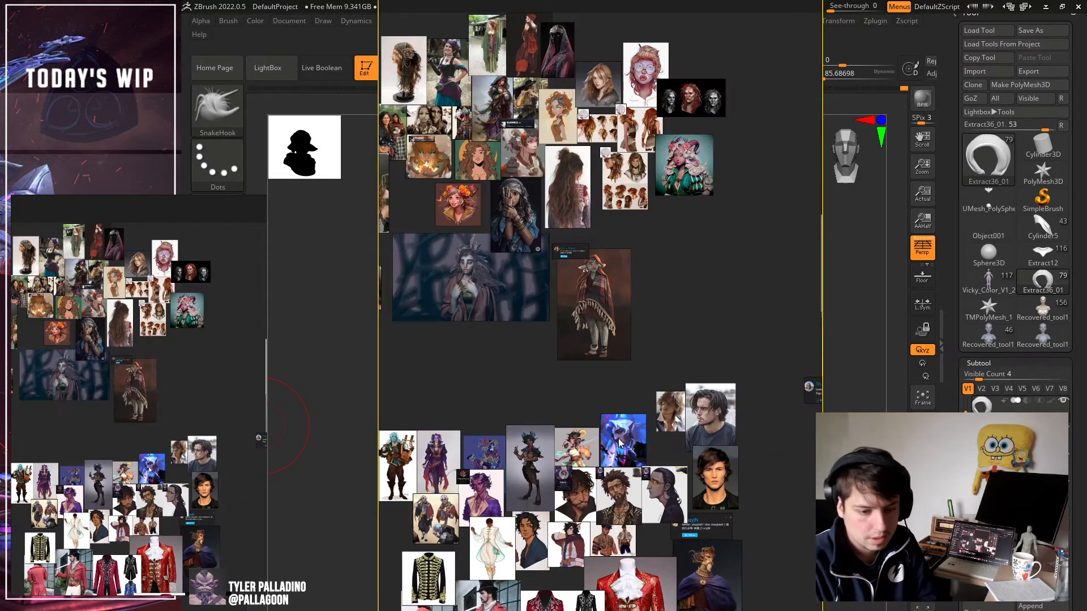
{"action": "middle_click_drag", "start_coordinate": [623, 494], "coordinate": [624, 383]}
{"action": "scroll", "coordinate": [655, 381], "scroll_direction": "up", "scroll_amount": 1}
{"action": "middle_click_drag", "start_coordinate": [714, 365], "coordinate": [504, 414]}
{"action": "scroll", "coordinate": [504, 413], "scroll_direction": "down", "scroll_amount": 2}
{"action": "middle_click_drag", "start_coordinate": [775, 338], "coordinate": [657, 402]}
{"action": "scroll", "coordinate": [657, 403], "scroll_direction": "up", "scroll_amount": 4}
{"action": "middle_click_drag", "start_coordinate": [566, 386], "coordinate": [631, 391]}
{"action": "middle_click_drag", "start_coordinate": [469, 455], "coordinate": [589, 432]}
{"action": "scroll", "coordinate": [531, 433], "scroll_direction": "up", "scroll_amount": 4}
{"action": "scroll", "coordinate": [589, 431], "scroll_direction": "down", "scroll_amount": 1}
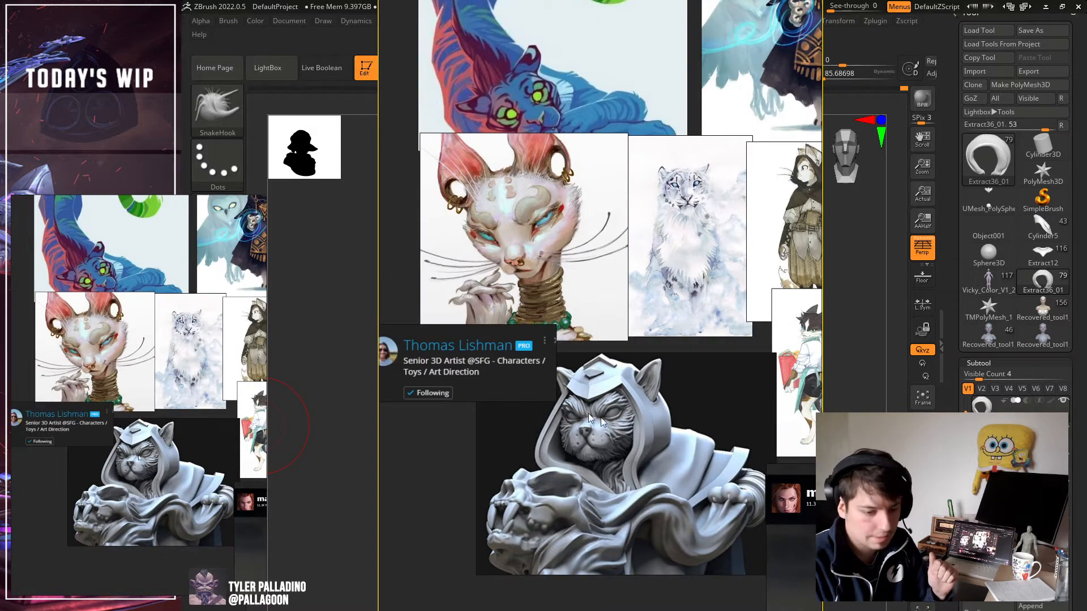
Examine the cat character references, from the hooded cat sculpt to the wizard and blacksmith cat paintings.
{"action": "scroll", "coordinate": [588, 413], "scroll_direction": "down", "scroll_amount": 2}
{"action": "middle_click_drag", "start_coordinate": [551, 397], "coordinate": [533, 368]}
{"action": "scroll", "coordinate": [574, 400], "scroll_direction": "up", "scroll_amount": 2}
{"action": "mouse_move", "coordinate": [574, 400]}
{"action": "middle_mouse_down"}
{"action": "mouse_move", "coordinate": [629, 422]}
{"action": "mouse_move", "coordinate": [541, 431]}
{"action": "mouse_move", "coordinate": [511, 449]}
{"action": "mouse_move", "coordinate": [554, 404]}
{"action": "middle_mouse_up"}
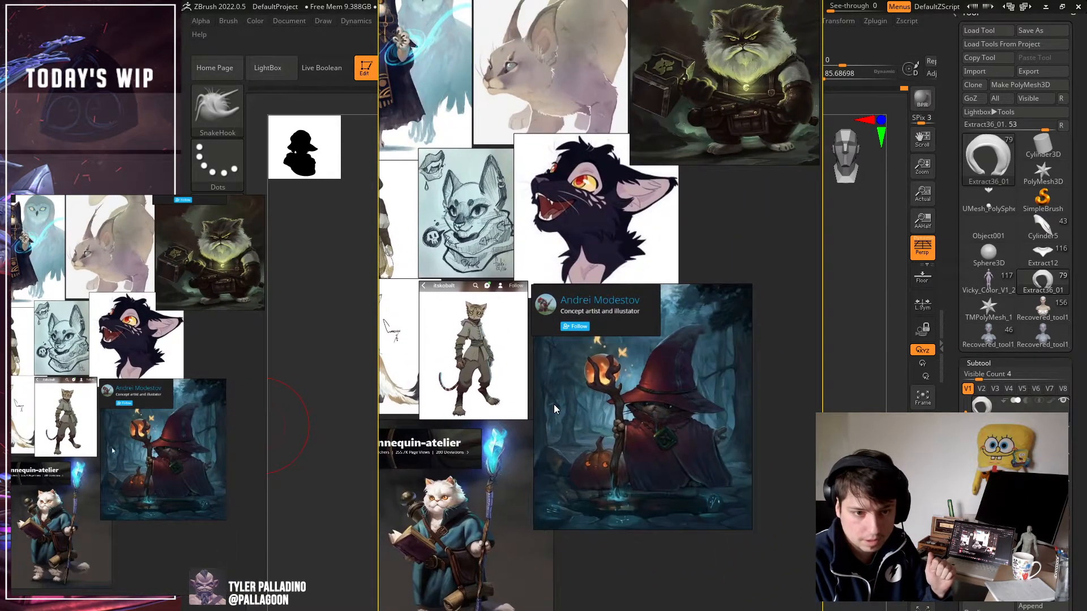
{"action": "scroll", "coordinate": [545, 399], "scroll_direction": "down", "scroll_amount": 2}
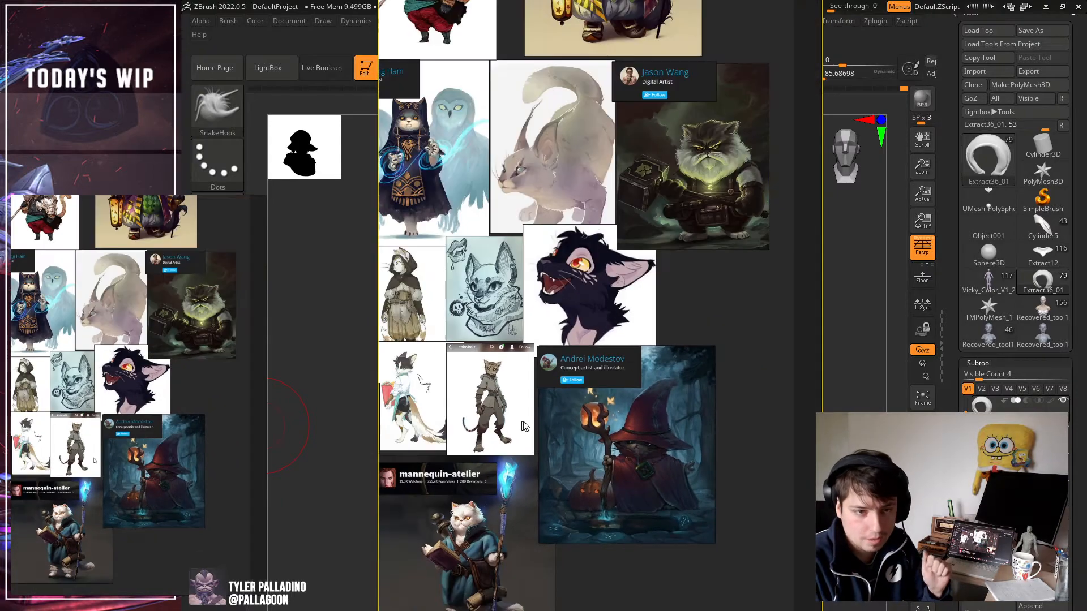
{"action": "middle_click_drag", "start_coordinate": [488, 387], "coordinate": [579, 429]}
{"action": "scroll", "coordinate": [579, 429], "scroll_direction": "down", "scroll_amount": 2}
Examine the reference group of women's costumes, headscarves and curly hairstyles.
{"action": "middle_click_drag", "start_coordinate": [525, 385], "coordinate": [706, 456]}
{"action": "middle_click_drag", "start_coordinate": [538, 408], "coordinate": [723, 485]}
{"action": "middle_click_drag", "start_coordinate": [594, 406], "coordinate": [725, 463]}
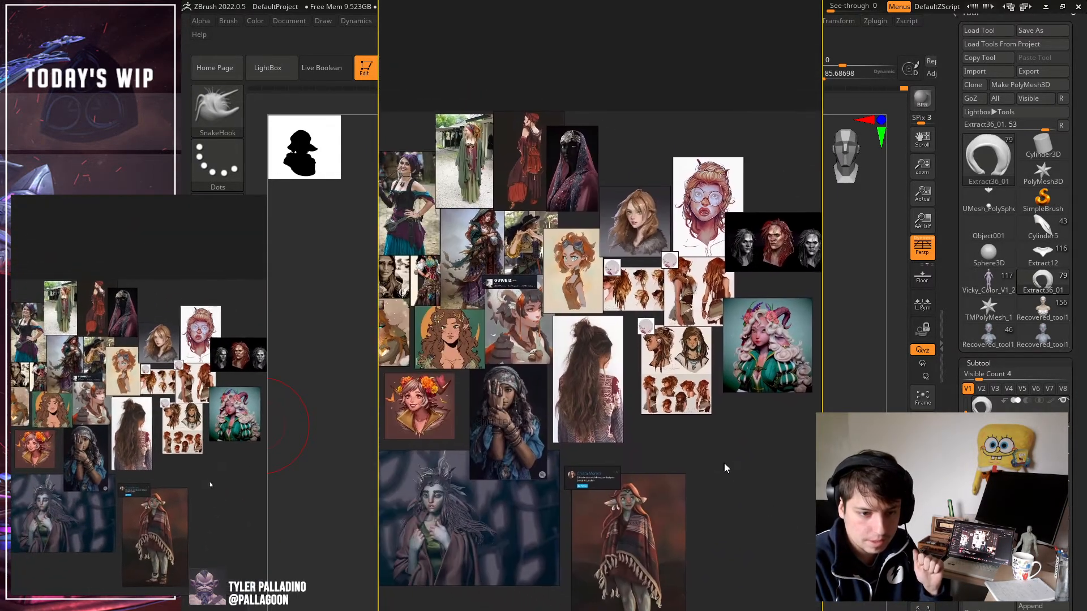
{"action": "scroll", "coordinate": [527, 340], "scroll_direction": "up", "scroll_amount": 3}
{"action": "middle_click_drag", "start_coordinate": [527, 336], "coordinate": [728, 428]}
{"action": "scroll", "coordinate": [617, 356], "scroll_direction": "down", "scroll_amount": 1}
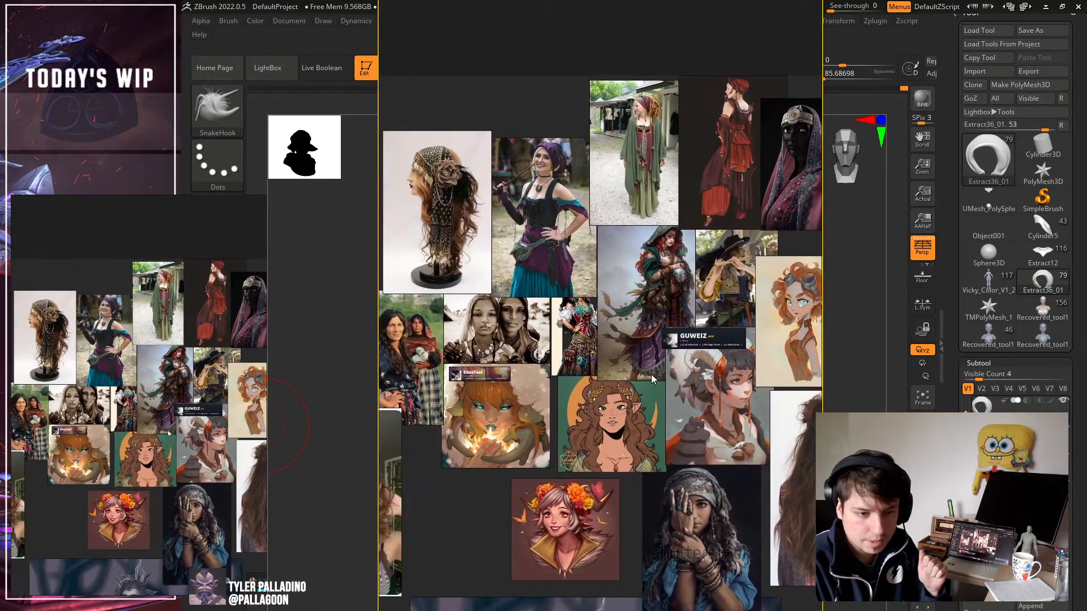
{"action": "middle_click_drag", "start_coordinate": [651, 375], "coordinate": [656, 372]}
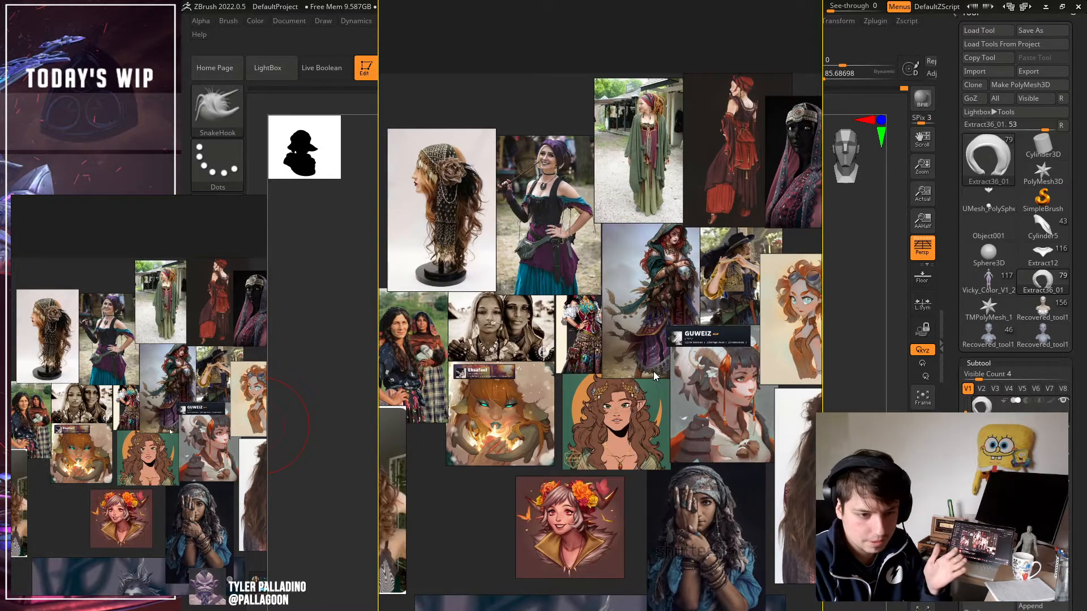
Examine the horned and curly-haired male references, including the purple-skinned portrait in the gold-trimmed jacket.
{"action": "scroll", "coordinate": [568, 369], "scroll_direction": "down", "scroll_amount": 2}
{"action": "middle_click_drag", "start_coordinate": [568, 369], "coordinate": [596, 303]}
{"action": "scroll", "coordinate": [595, 384], "scroll_direction": "down", "scroll_amount": 2}
{"action": "mouse_move", "coordinate": [596, 384]}
{"action": "middle_mouse_down"}
{"action": "mouse_move", "coordinate": [648, 345]}
{"action": "mouse_move", "coordinate": [593, 351]}
{"action": "mouse_move", "coordinate": [545, 275]}
{"action": "middle_mouse_up"}
{"action": "middle_click_drag", "start_coordinate": [640, 506], "coordinate": [579, 393]}
{"action": "scroll", "coordinate": [579, 393], "scroll_direction": "up", "scroll_amount": 3}
{"action": "scroll", "coordinate": [579, 393], "scroll_direction": "up", "scroll_amount": 1}
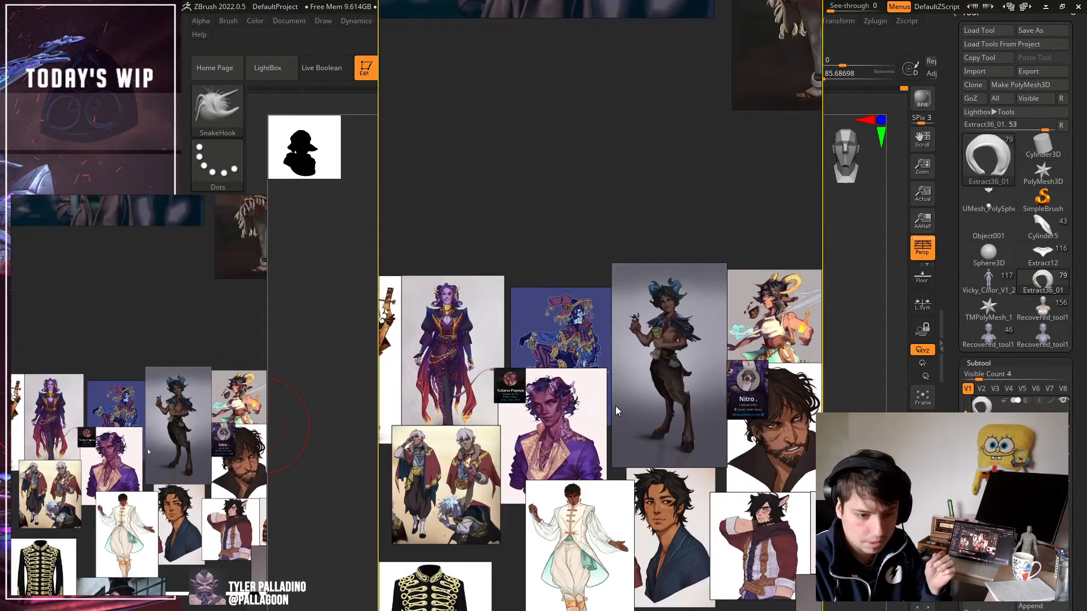
{"action": "scroll", "coordinate": [542, 402], "scroll_direction": "up", "scroll_amount": 5}
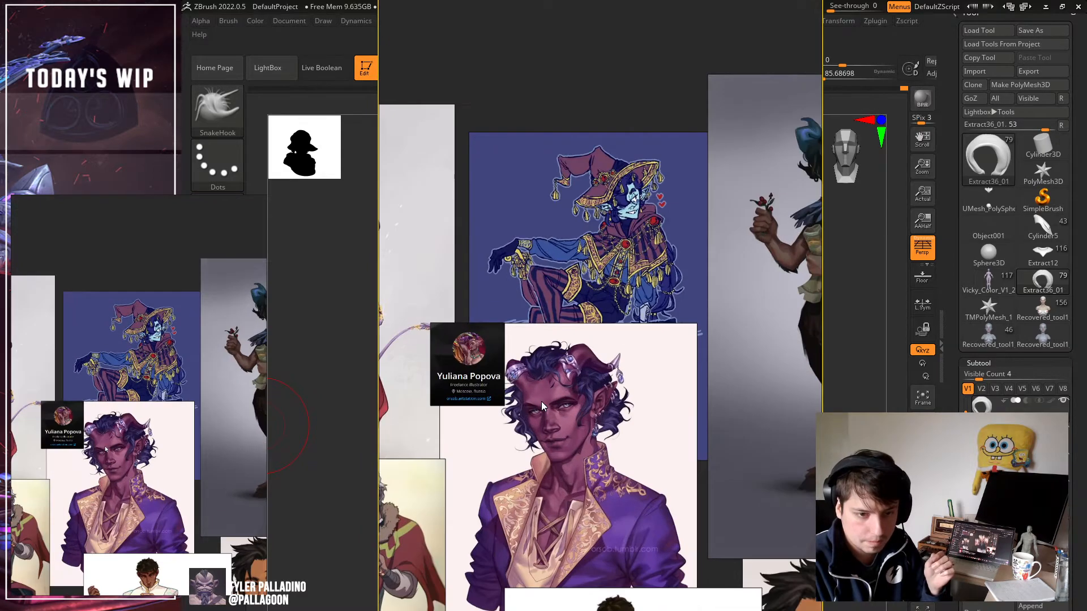
{"action": "scroll", "coordinate": [541, 402], "scroll_direction": "down", "scroll_amount": 4}
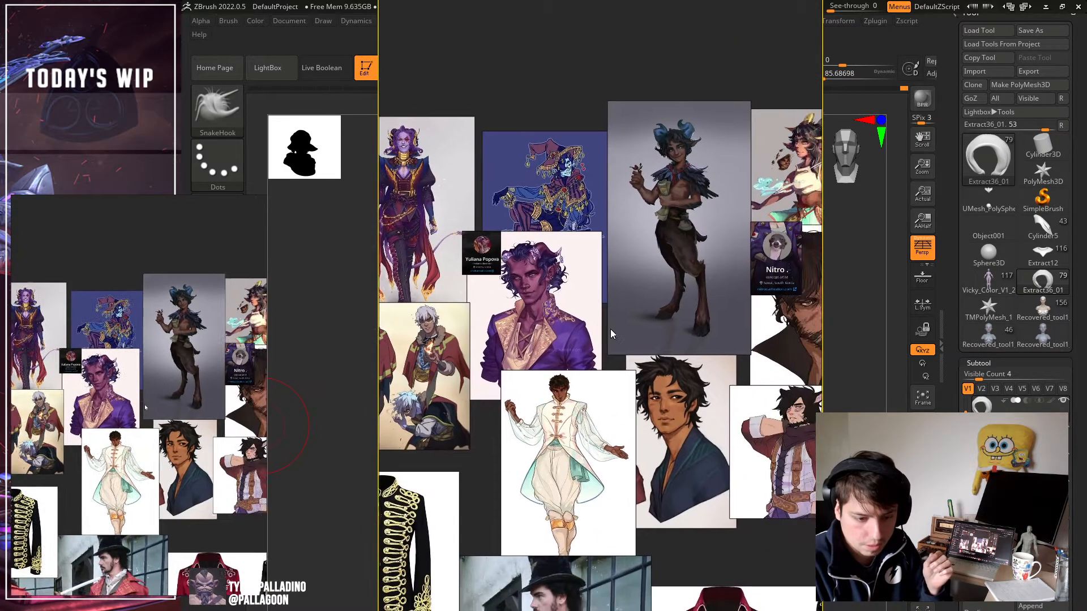
Look through the remaining male portrait and costume references on the board.
{"action": "scroll", "coordinate": [610, 328], "scroll_direction": "down", "scroll_amount": 3}
{"action": "middle_click_drag", "start_coordinate": [638, 353], "coordinate": [558, 335]}
{"action": "mouse_move", "coordinate": [698, 383]}
{"action": "middle_mouse_down"}
{"action": "mouse_move", "coordinate": [609, 359]}
{"action": "mouse_move", "coordinate": [523, 388]}
{"action": "middle_mouse_up"}
{"action": "scroll", "coordinate": [672, 360], "scroll_direction": "up", "scroll_amount": 3}
{"action": "left_click_drag", "start_coordinate": [659, 357], "coordinate": [648, 377]}
{"action": "scroll", "coordinate": [658, 317], "scroll_direction": "down", "scroll_amount": 3}
{"action": "middle_click_drag", "start_coordinate": [725, 372], "coordinate": [639, 432]}
{"action": "scroll", "coordinate": [690, 399], "scroll_direction": "up", "scroll_amount": 2}
{"action": "scroll", "coordinate": [682, 402], "scroll_direction": "down", "scroll_amount": 2}
{"action": "mouse_move", "coordinate": [680, 374]}
{"action": "middle_mouse_down"}
{"action": "mouse_move", "coordinate": [642, 400]}
{"action": "mouse_move", "coordinate": [694, 387]}
{"action": "middle_mouse_up"}
Put the reference board back beside the ZBrush canvas and frame the cat character group in it.
{"action": "right_click_drag", "start_coordinate": [674, 389], "coordinate": [0, 365]}
{"action": "scroll", "coordinate": [170, 434], "scroll_direction": "down", "scroll_amount": 3}
{"action": "middle_click_drag", "start_coordinate": [170, 433], "coordinate": [52, 484]}
Review the hooded, long-eared bust from the back and front, and switch to the horned male bust tool.
{"action": "mouse_move", "coordinate": [802, 337]}
{"action": "left_mouse_down"}
{"action": "mouse_move", "coordinate": [820, 337]}
{"action": "mouse_move", "coordinate": [766, 317]}
{"action": "mouse_move", "coordinate": [801, 316]}
{"action": "mouse_move", "coordinate": [745, 308]}
{"action": "mouse_move", "coordinate": [770, 323]}
{"action": "mouse_move", "coordinate": [713, 315]}
{"action": "mouse_move", "coordinate": [798, 334]}
{"action": "mouse_move", "coordinate": [670, 325]}
{"action": "left_mouse_up"}
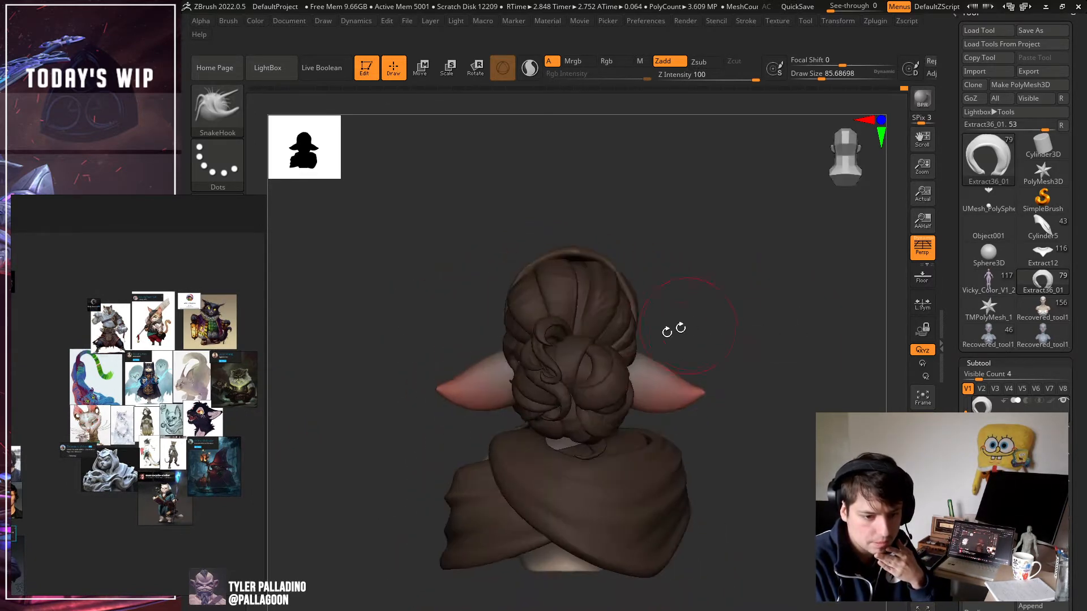
{"action": "left_click_drag", "start_coordinate": [755, 353], "coordinate": [780, 361]}
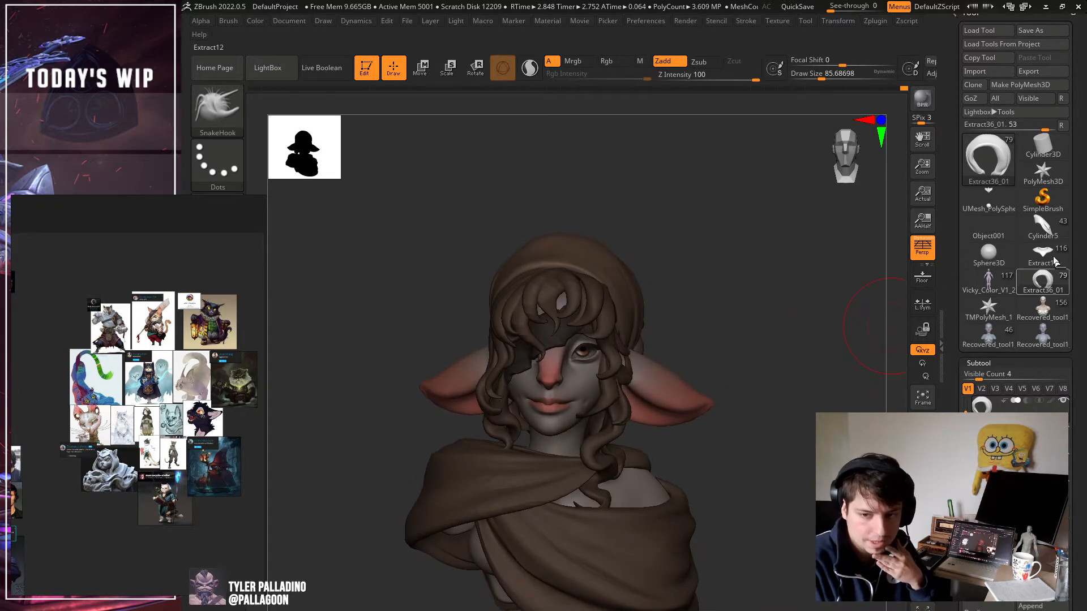
{"action": "mouse_move", "coordinate": [1057, 261]}
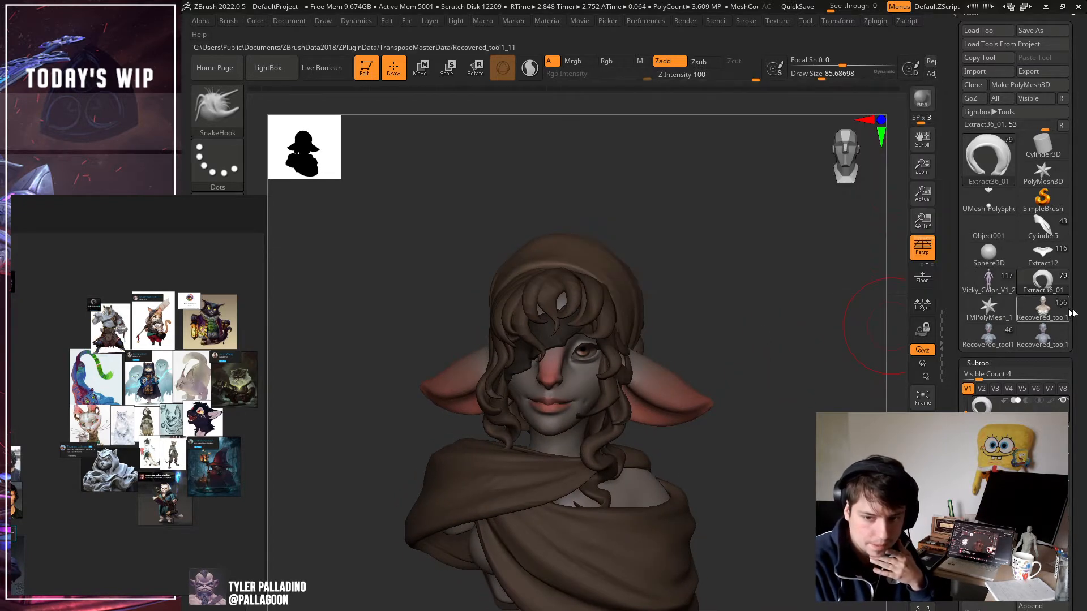
{"action": "left_click", "coordinate": [1054, 228]}
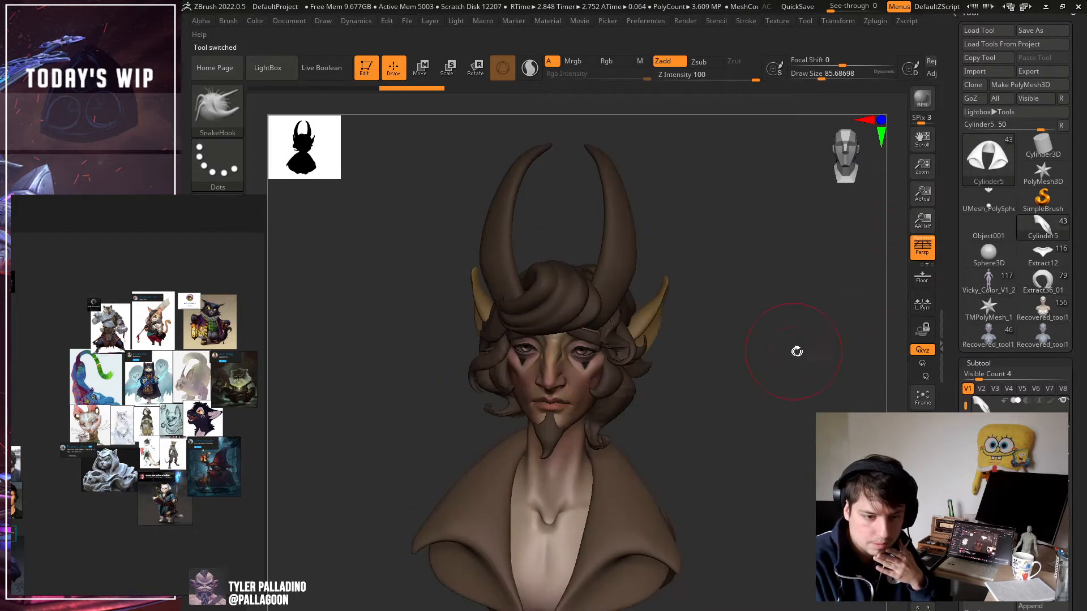
Inspect the horned bust's back hair, collar and face from the front and back.
{"action": "mouse_move", "coordinate": [903, 391]}
{"action": "left_mouse_down"}
{"action": "mouse_move", "coordinate": [744, 417]}
{"action": "mouse_move", "coordinate": [635, 406]}
{"action": "mouse_move", "coordinate": [549, 317]}
{"action": "left_mouse_up"}
{"action": "left_click", "coordinate": [557, 327], "text": "alt"}
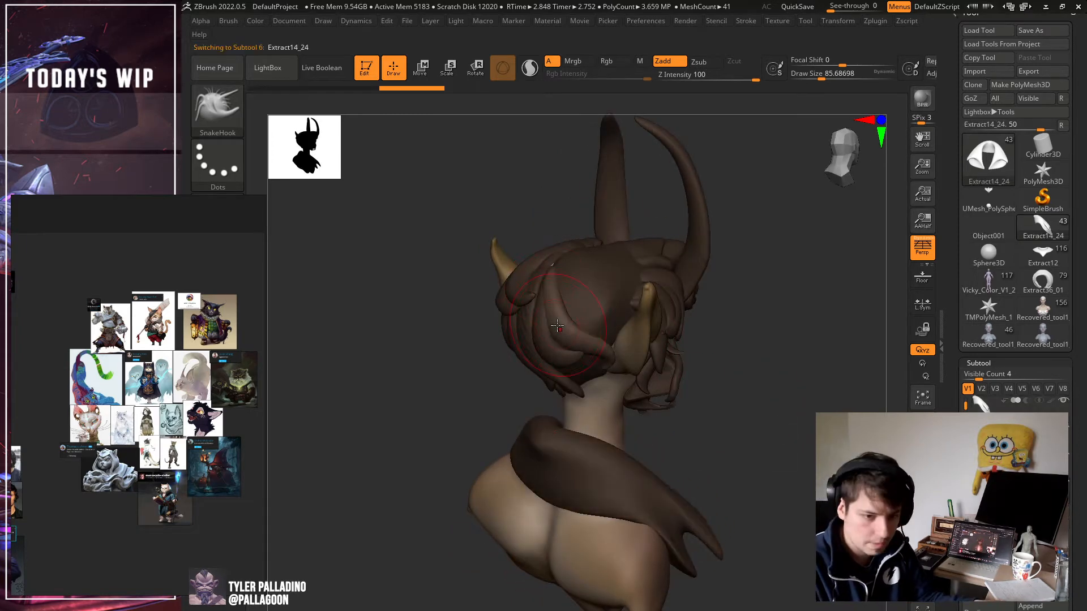
{"action": "left_click_drag", "start_coordinate": [690, 445], "coordinate": [658, 458], "text": "shift"}
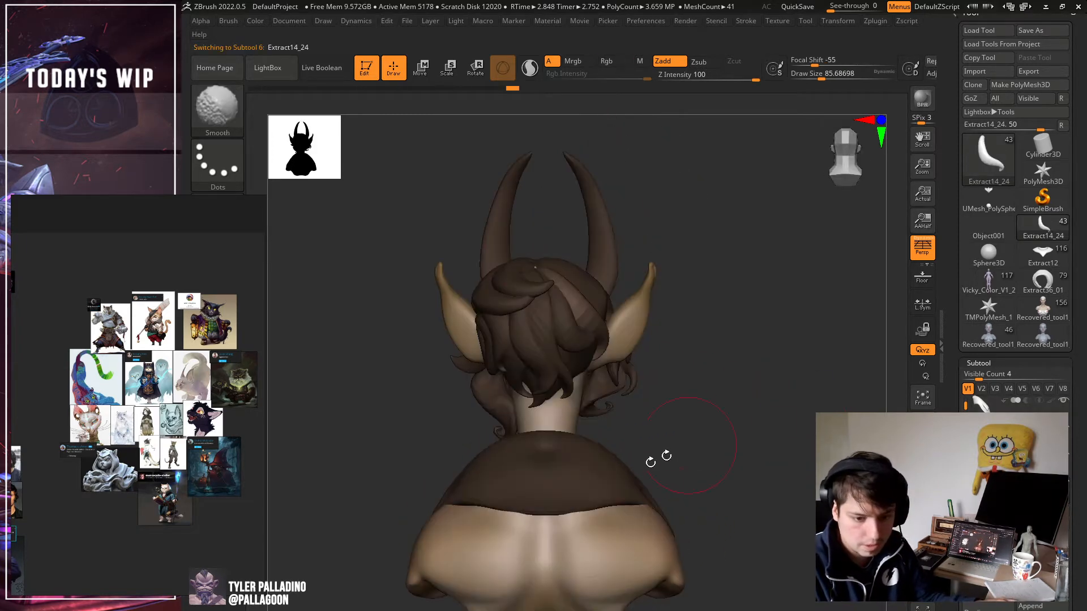
{"action": "left_click", "coordinate": [582, 474], "text": "alt"}
{"action": "left_click_drag", "start_coordinate": [752, 451], "coordinate": [715, 456], "text": "shift"}
{"action": "left_click_drag", "start_coordinate": [793, 461], "coordinate": [544, 450]}
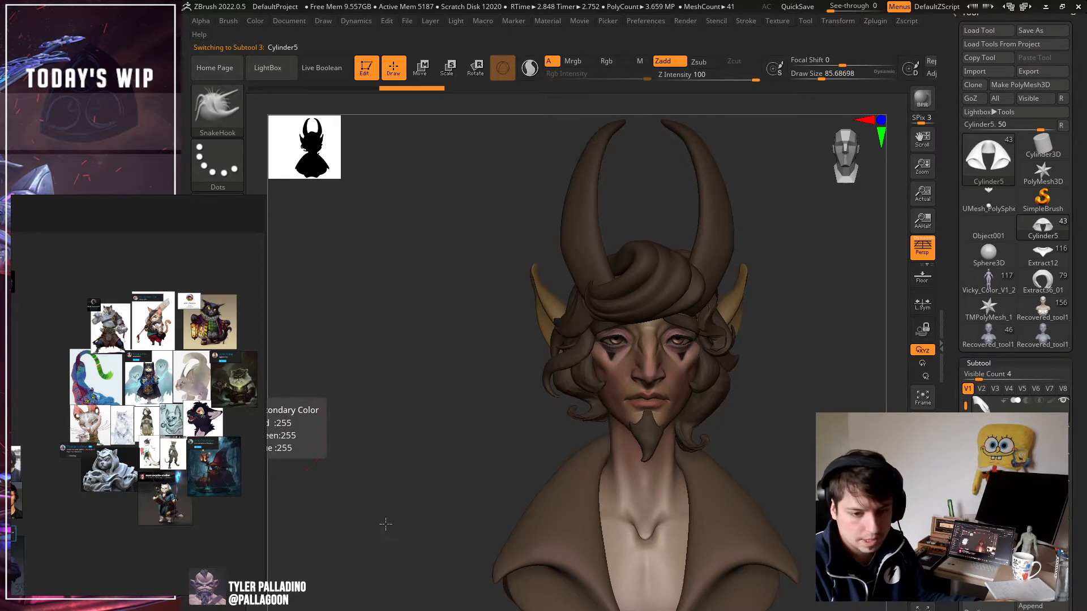
{"action": "left_click_drag", "start_coordinate": [383, 521], "coordinate": [490, 532]}
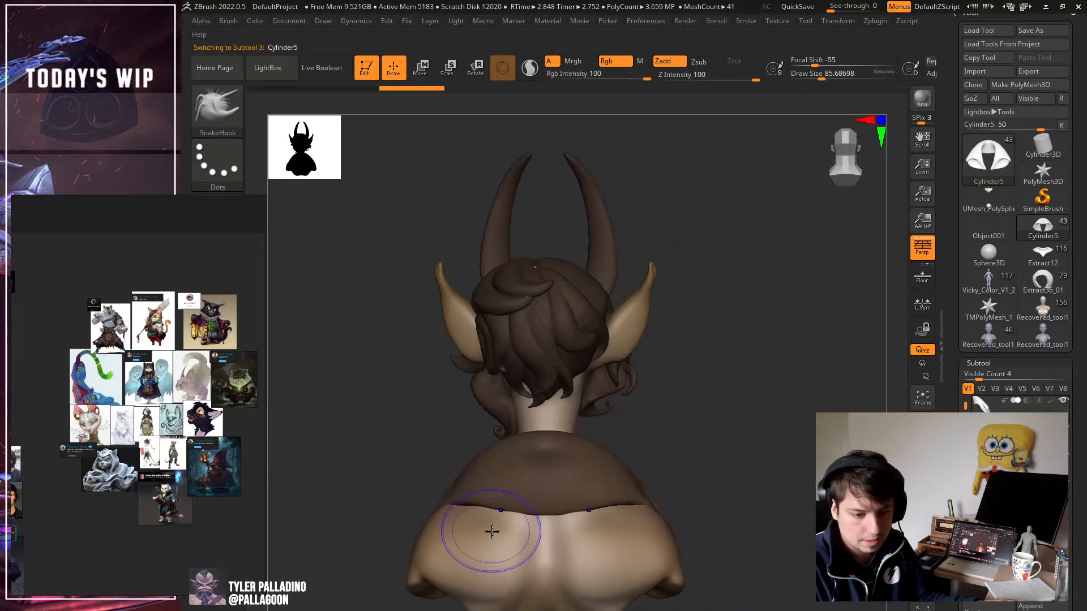
{"action": "left_click_drag", "start_coordinate": [399, 524], "coordinate": [487, 524]}
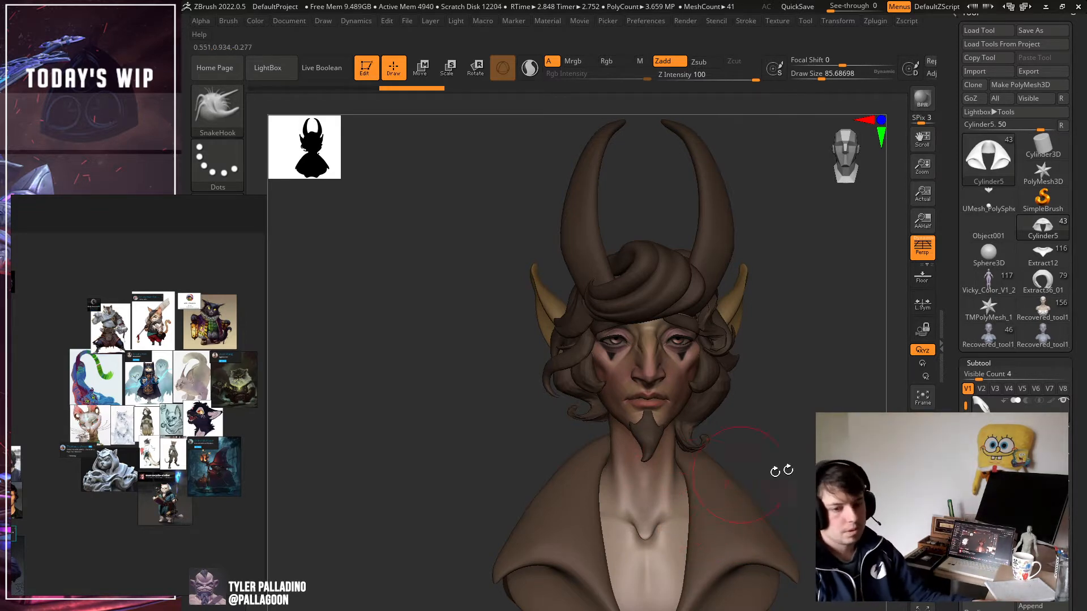
{"action": "left_click_drag", "start_coordinate": [776, 468], "coordinate": [810, 463]}
{"action": "left_click_drag", "start_coordinate": [883, 448], "coordinate": [806, 448]}
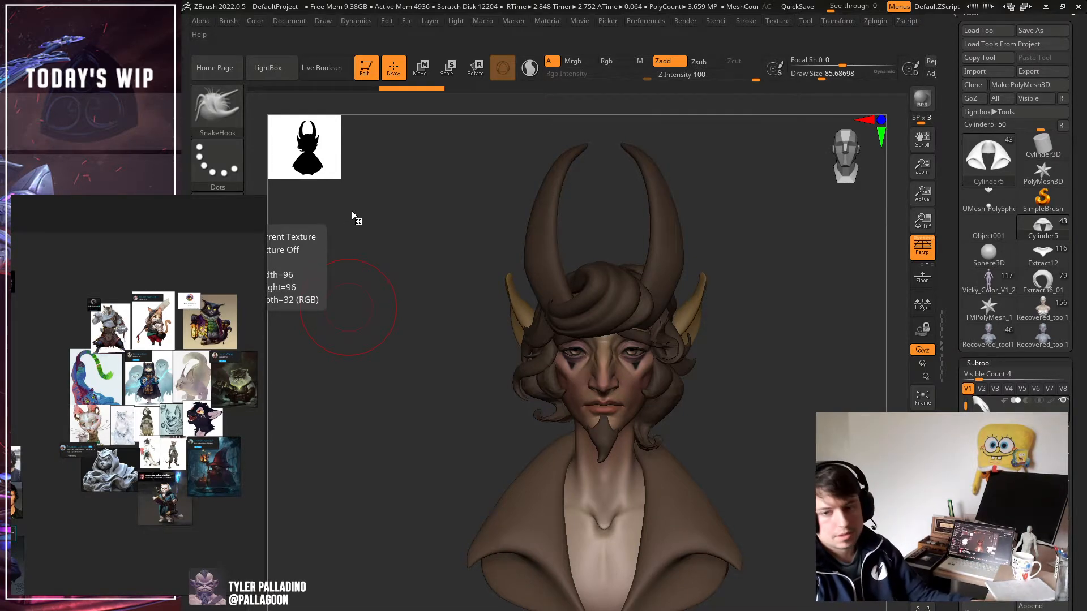
{"action": "left_click_drag", "start_coordinate": [800, 261], "coordinate": [651, 257]}
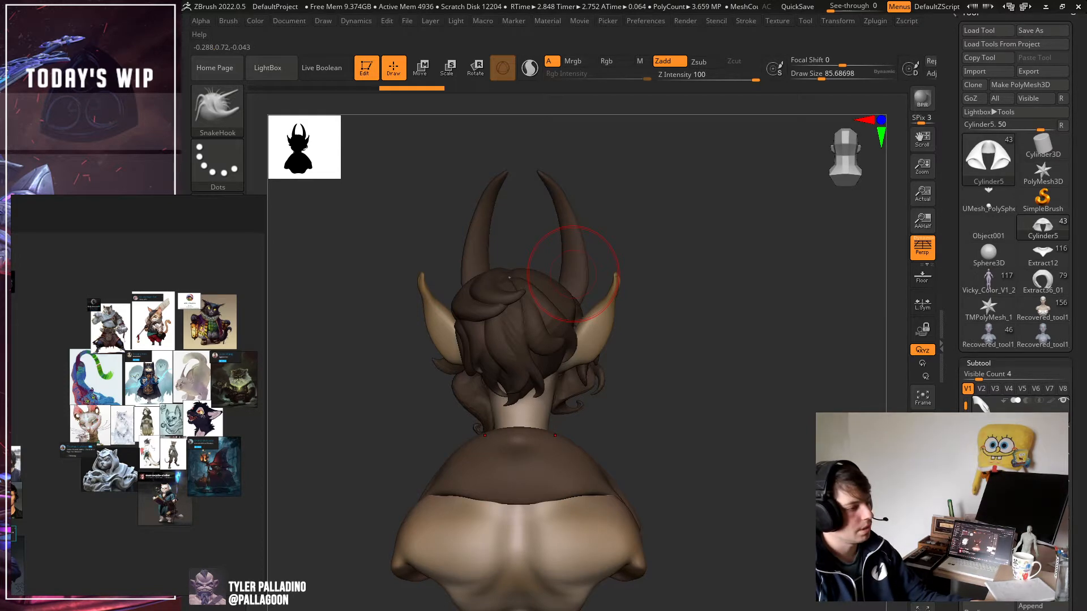
{"action": "left_click_drag", "start_coordinate": [666, 373], "coordinate": [592, 367]}
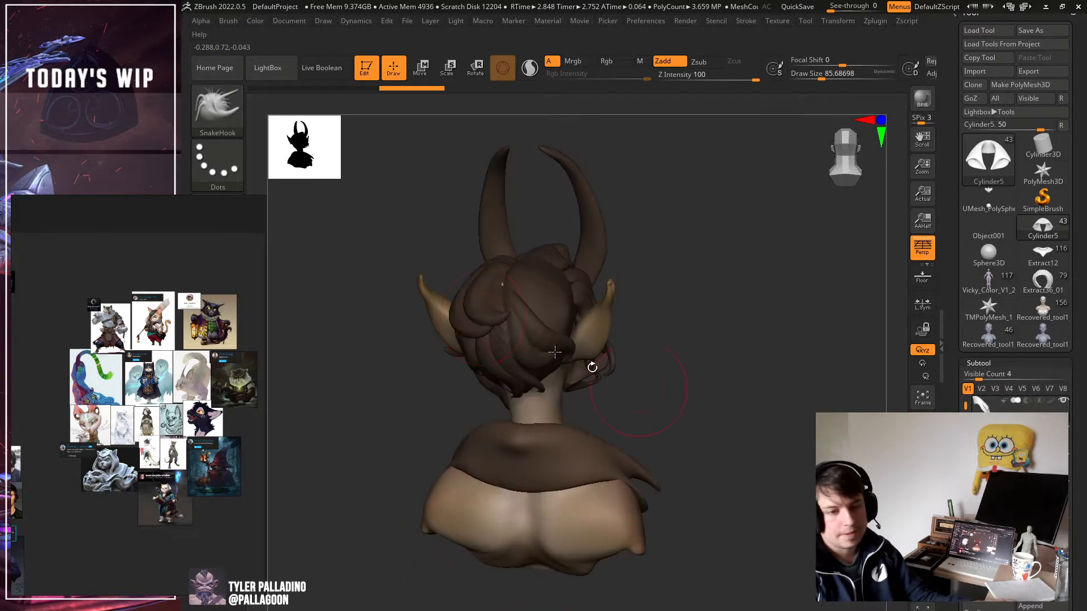
Duplicate the hair strand on the back of the horned bust's head and enlarge the SnakeHook brush to about 210.
{"action": "left_click", "coordinate": [535, 323], "text": "alt"}
{"action": "left_click_drag", "start_coordinate": [704, 354], "coordinate": [659, 382]}
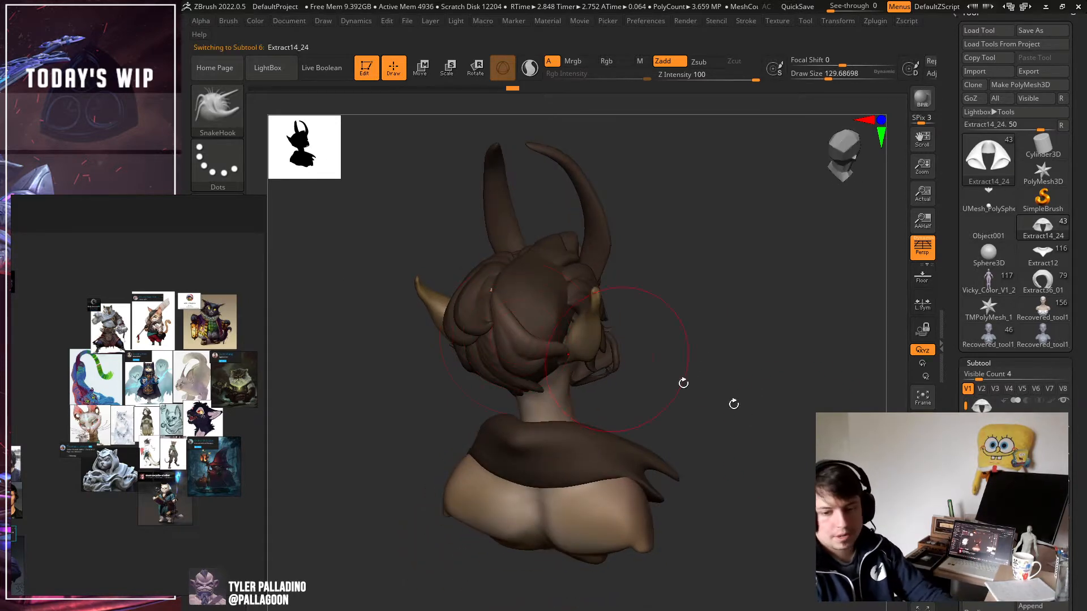
{"action": "left_click", "coordinate": [528, 341], "text": "alt"}
{"action": "mouse_move", "coordinate": [714, 317]}
{"action": "left_mouse_down", "text": "alt"}
{"action": "mouse_move", "coordinate": [731, 416]}
{"action": "mouse_move", "coordinate": [741, 409]}
{"action": "mouse_move", "coordinate": [783, 429]}
{"action": "mouse_move", "coordinate": [764, 451]}
{"action": "left_mouse_up", "text": "alt"}
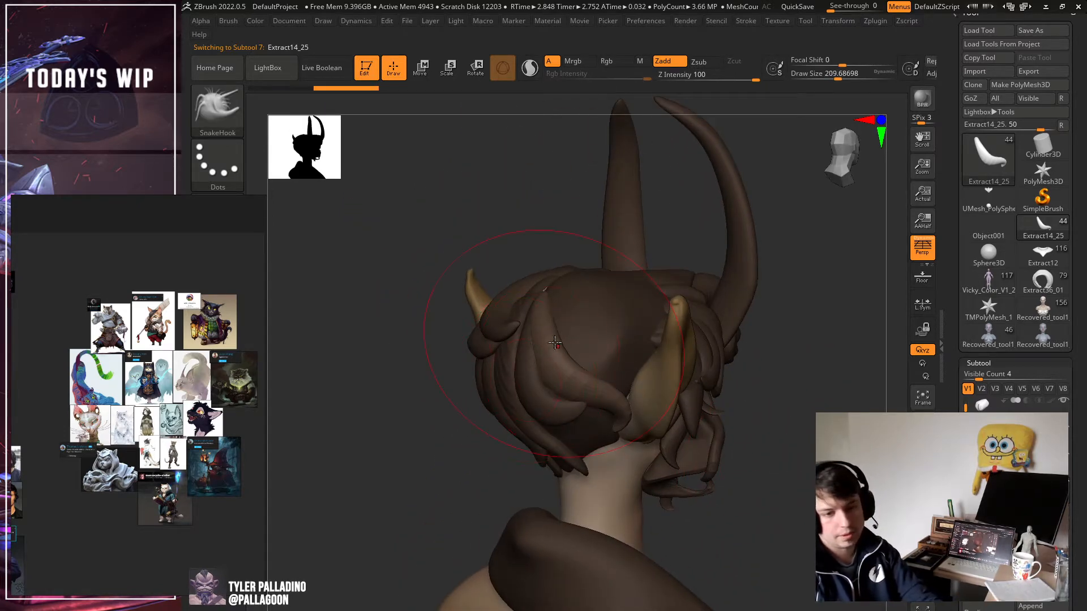
Pull the duplicated strand across the bare area behind the pointed ear with the SnakeHook brush.
{"action": "mouse_move", "coordinate": [555, 342]}
{"action": "left_mouse_down"}
{"action": "mouse_move", "coordinate": [601, 318]}
{"action": "mouse_move", "coordinate": [642, 381]}
{"action": "left_mouse_up"}
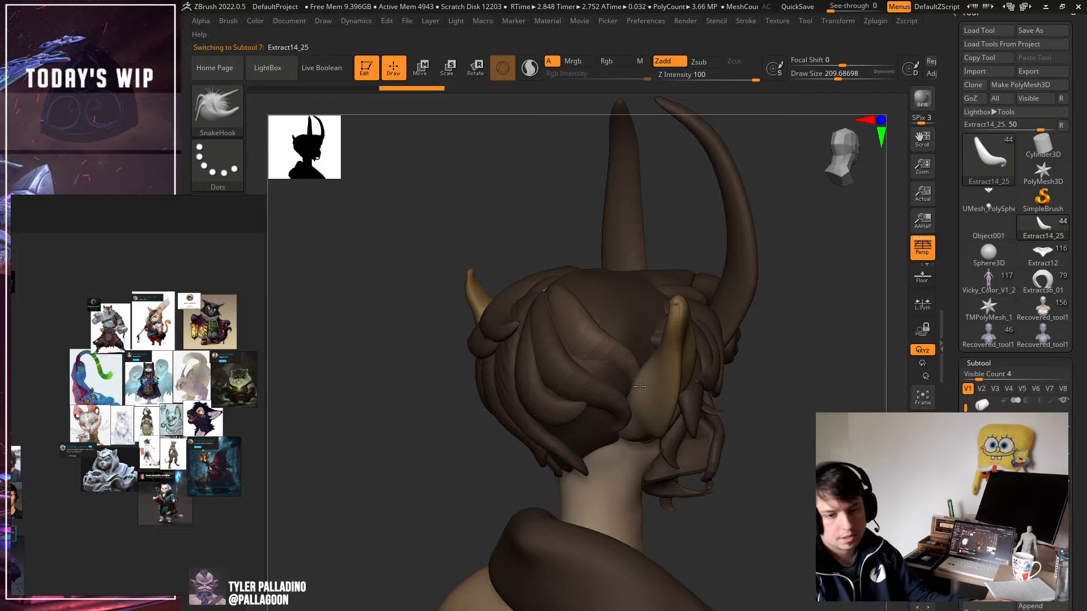
{"action": "left_click_drag", "start_coordinate": [596, 353], "coordinate": [614, 377]}
{"action": "left_click_drag", "start_coordinate": [812, 394], "coordinate": [852, 391]}
{"action": "mouse_move", "coordinate": [581, 371]}
{"action": "left_mouse_down"}
{"action": "mouse_move", "coordinate": [616, 382]}
{"action": "mouse_move", "coordinate": [611, 391]}
{"action": "left_mouse_up"}
{"action": "left_click_drag", "start_coordinate": [774, 381], "coordinate": [715, 412]}
{"action": "left_click_drag", "start_coordinate": [621, 339], "coordinate": [645, 315]}
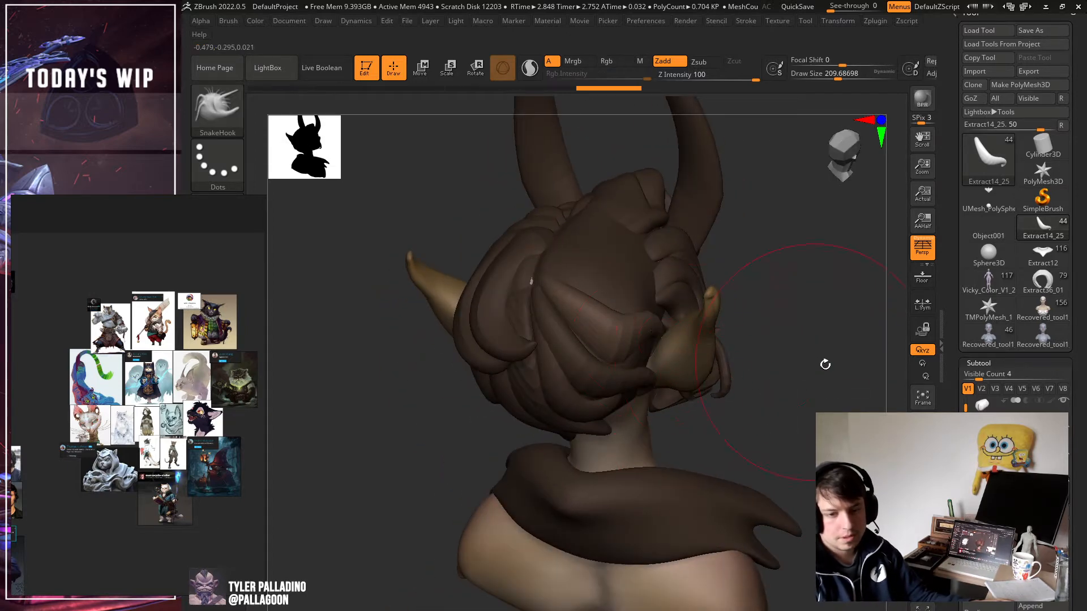
Refine the new strand's curve with SnakeHook so it follows the side of the head above the ear.
{"action": "mouse_move", "coordinate": [825, 364]}
{"action": "left_mouse_down"}
{"action": "mouse_move", "coordinate": [732, 347]}
{"action": "mouse_move", "coordinate": [659, 362]}
{"action": "left_mouse_up"}
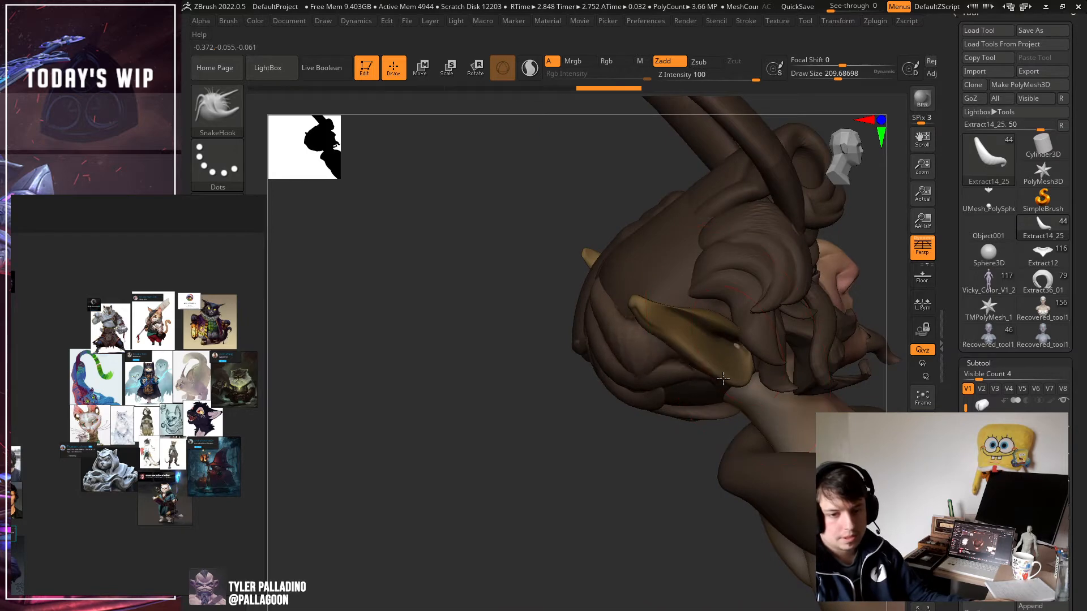
{"action": "left_click_drag", "start_coordinate": [585, 345], "coordinate": [612, 305]}
{"action": "mouse_move", "coordinate": [535, 340]}
{"action": "left_mouse_down"}
{"action": "mouse_move", "coordinate": [634, 340]}
{"action": "mouse_move", "coordinate": [660, 317]}
{"action": "left_mouse_up"}
{"action": "left_click_drag", "start_coordinate": [803, 381], "coordinate": [752, 380]}
{"action": "mouse_move", "coordinate": [551, 269]}
{"action": "left_mouse_down"}
{"action": "mouse_move", "coordinate": [509, 280]}
{"action": "mouse_move", "coordinate": [500, 296]}
{"action": "mouse_move", "coordinate": [509, 422]}
{"action": "mouse_move", "coordinate": [544, 424]}
{"action": "left_mouse_up"}
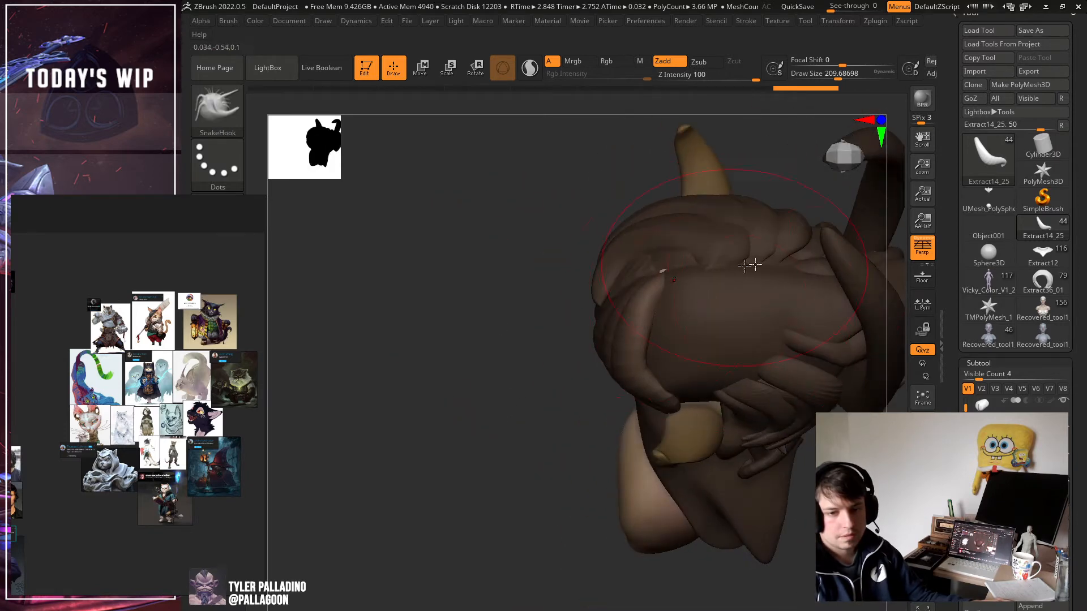
{"action": "left_click_drag", "start_coordinate": [871, 430], "coordinate": [809, 433]}
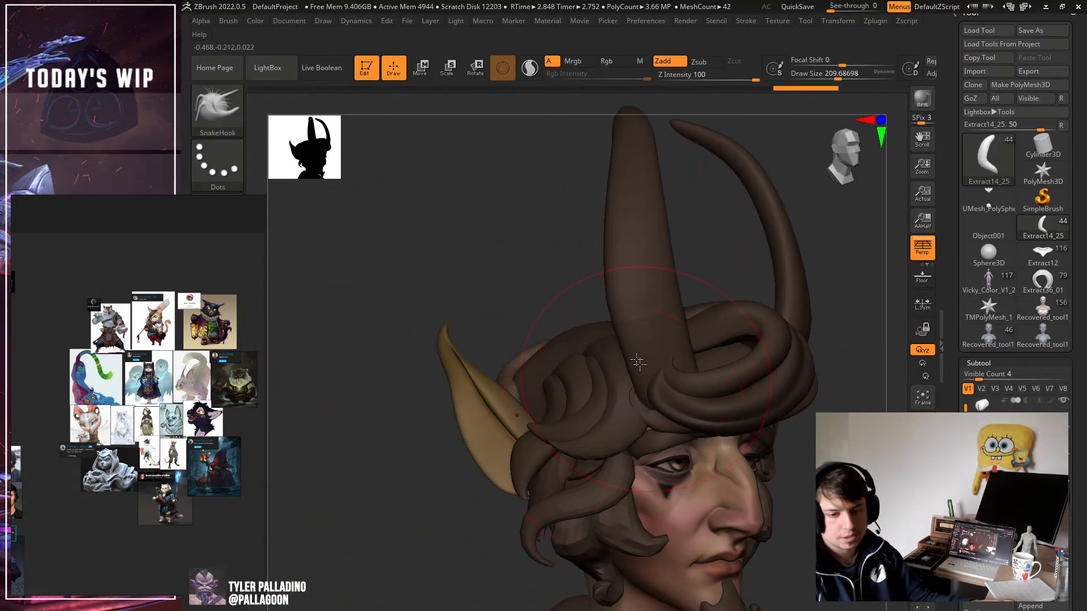
View the horned bust from the front and bring the male character references into closer view on the board.
{"action": "left_click_drag", "start_coordinate": [906, 470], "coordinate": [303, 442]}
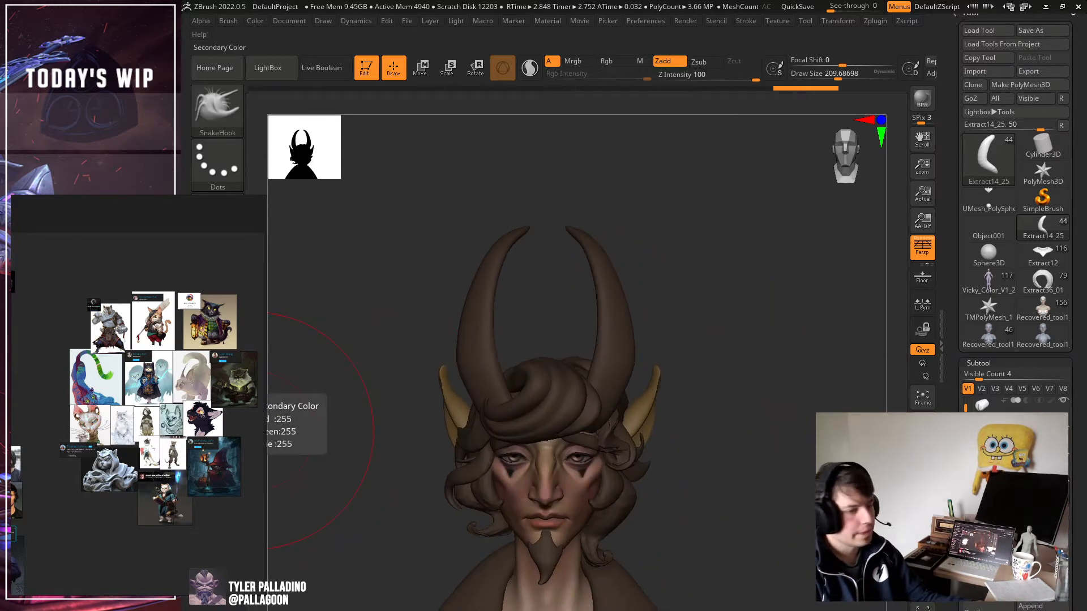
{"action": "middle_click_drag", "start_coordinate": [11, 459], "coordinate": [103, 407]}
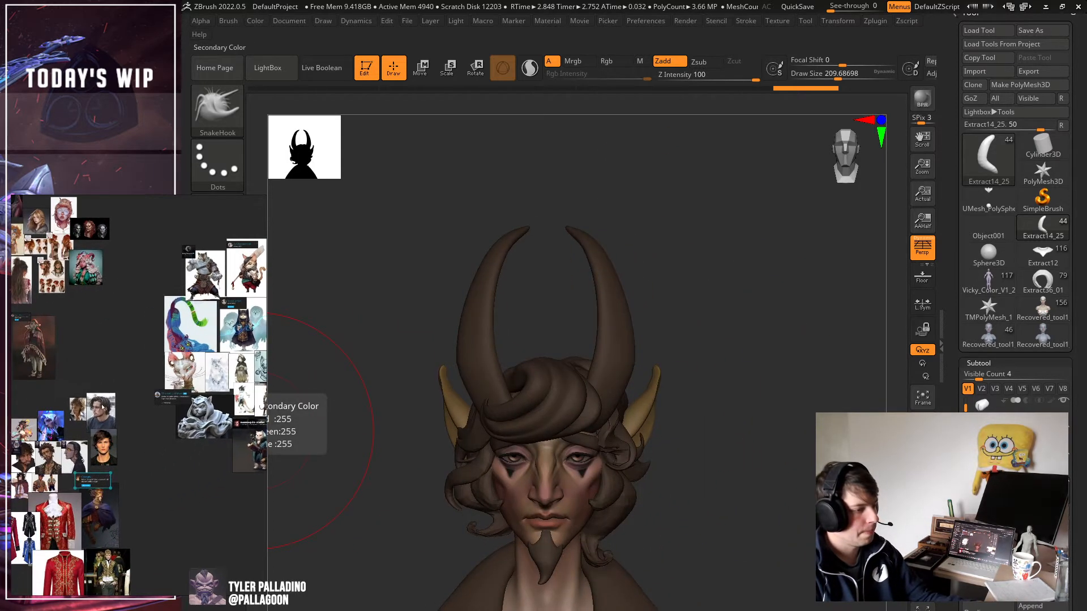
{"action": "scroll", "coordinate": [103, 406], "scroll_direction": "up", "scroll_amount": 5}
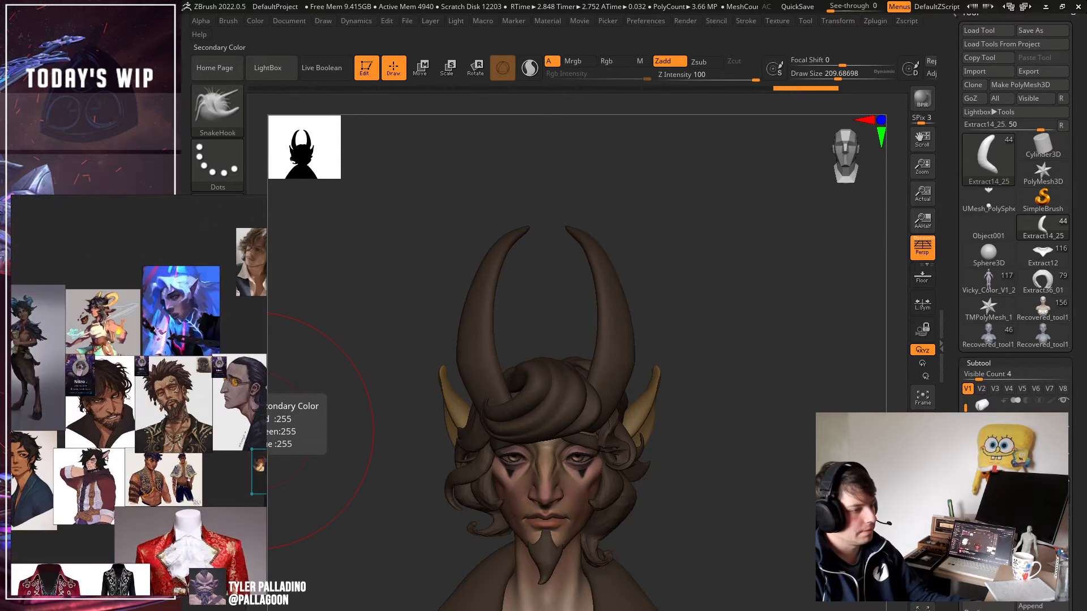
Browse the reference board and examine the photos of men with medium-length hair up close.
{"action": "scroll", "coordinate": [127, 397], "scroll_direction": "down", "scroll_amount": 5}
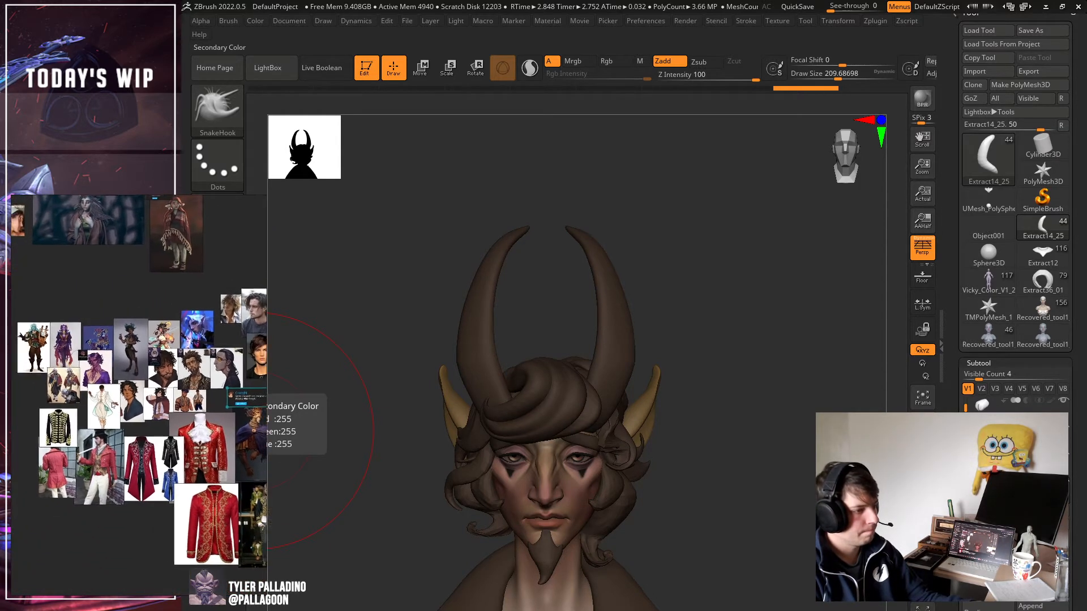
{"action": "scroll", "coordinate": [112, 404], "scroll_direction": "up", "scroll_amount": 4}
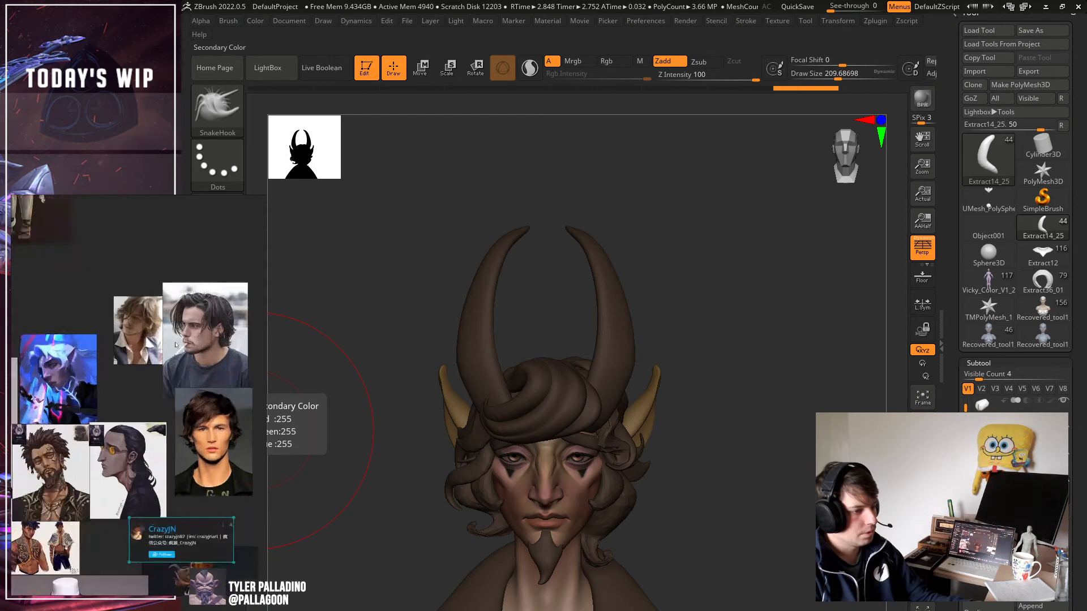
{"action": "scroll", "coordinate": [176, 344], "scroll_direction": "up", "scroll_amount": 2}
{"action": "middle_click_drag", "start_coordinate": [174, 356], "coordinate": [136, 398]}
{"action": "scroll", "coordinate": [90, 351], "scroll_direction": "up", "scroll_amount": 3}
{"action": "scroll", "coordinate": [127, 345], "scroll_direction": "up", "scroll_amount": 4}
{"action": "middle_click_drag", "start_coordinate": [98, 328], "coordinate": [165, 394]}
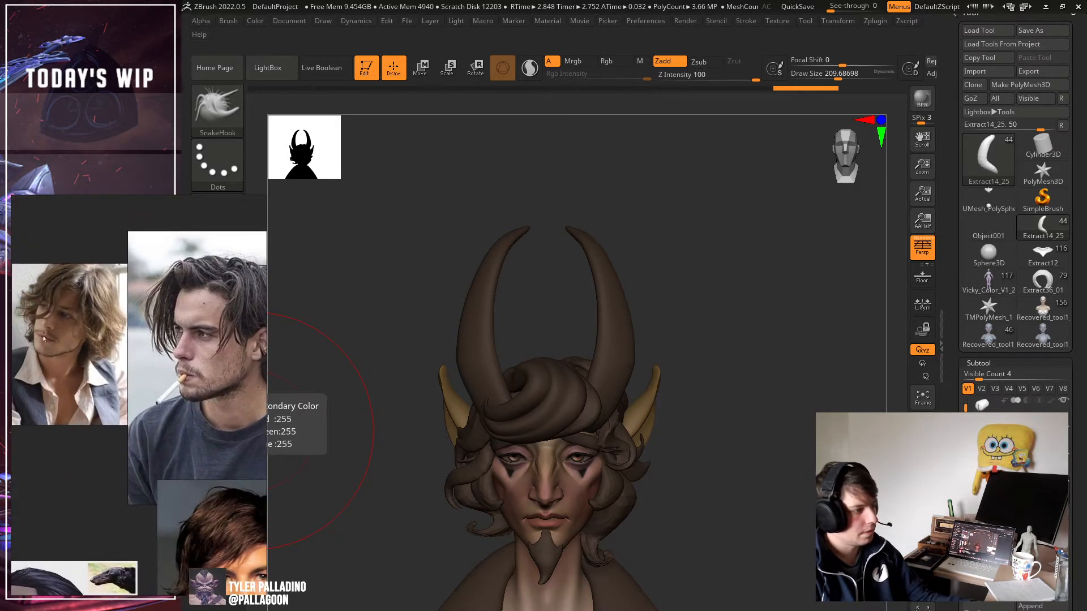
{"action": "middle_click_drag", "start_coordinate": [55, 304], "coordinate": [107, 333]}
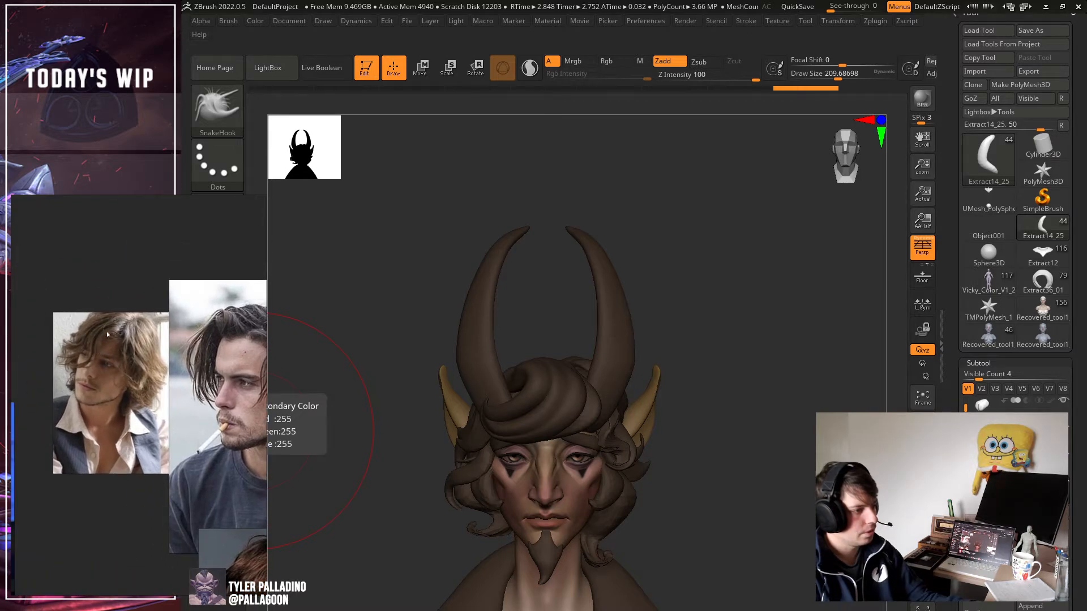
{"action": "scroll", "coordinate": [85, 380], "scroll_direction": "down", "scroll_amount": 3}
{"action": "middle_click_drag", "start_coordinate": [199, 443], "coordinate": [77, 306]}
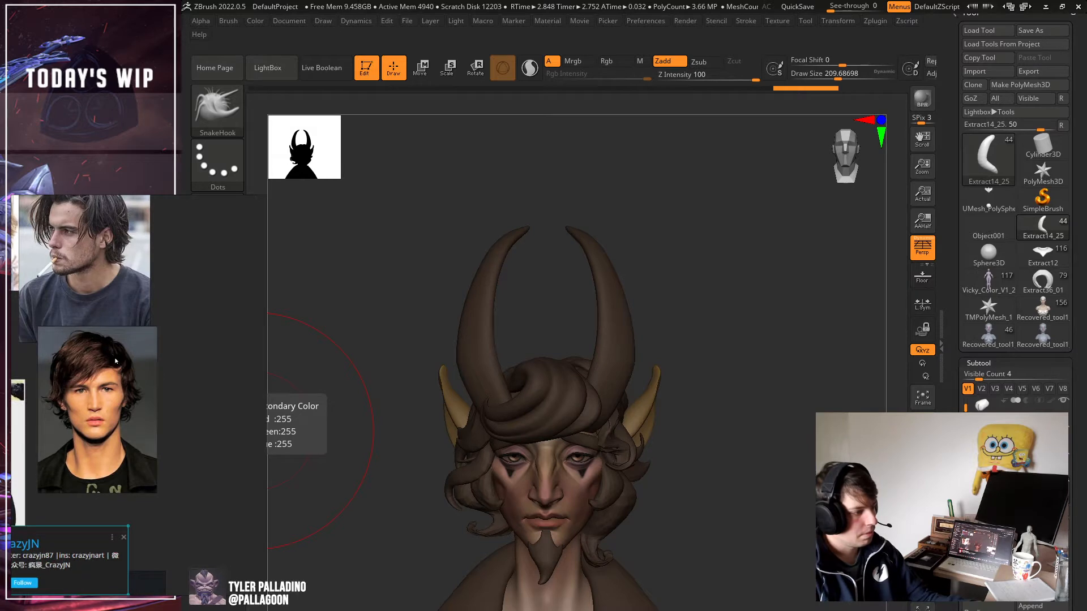
{"action": "middle_click_drag", "start_coordinate": [115, 361], "coordinate": [111, 355]}
Reduce the SnakeHook brush to about 82 and adjust the strand behind the pointed ear to follow the back of the head.
{"action": "left_click_drag", "start_coordinate": [350, 337], "coordinate": [390, 335]}
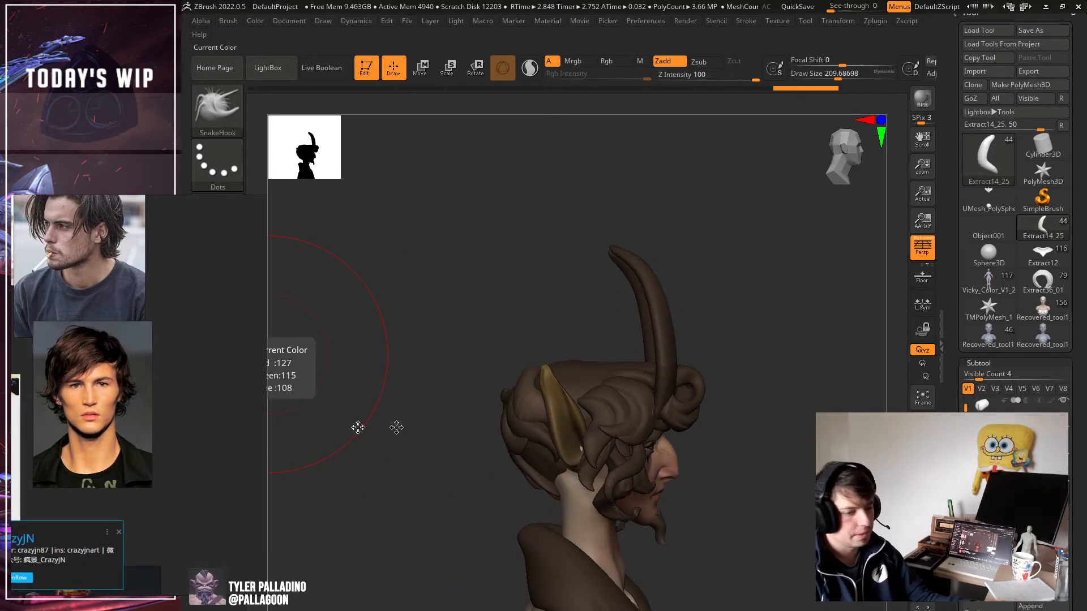
{"action": "left_click_drag", "start_coordinate": [396, 427], "coordinate": [543, 416]}
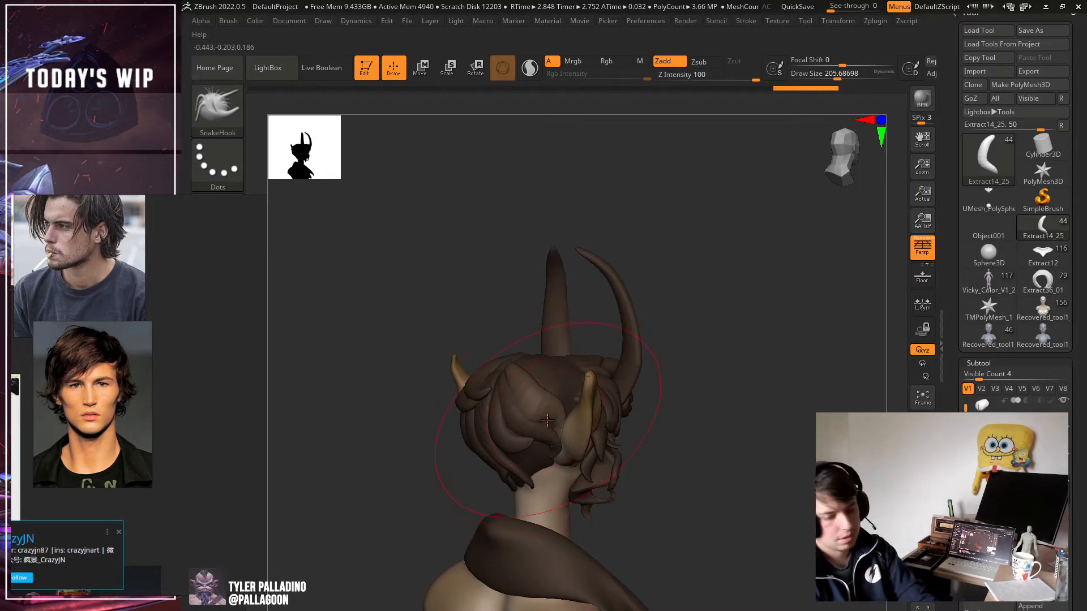
{"action": "key", "text": "["}
{"action": "left_click_drag", "start_coordinate": [549, 423], "coordinate": [542, 409]}
{"action": "right_click_drag", "start_coordinate": [528, 381], "coordinate": [496, 357]}
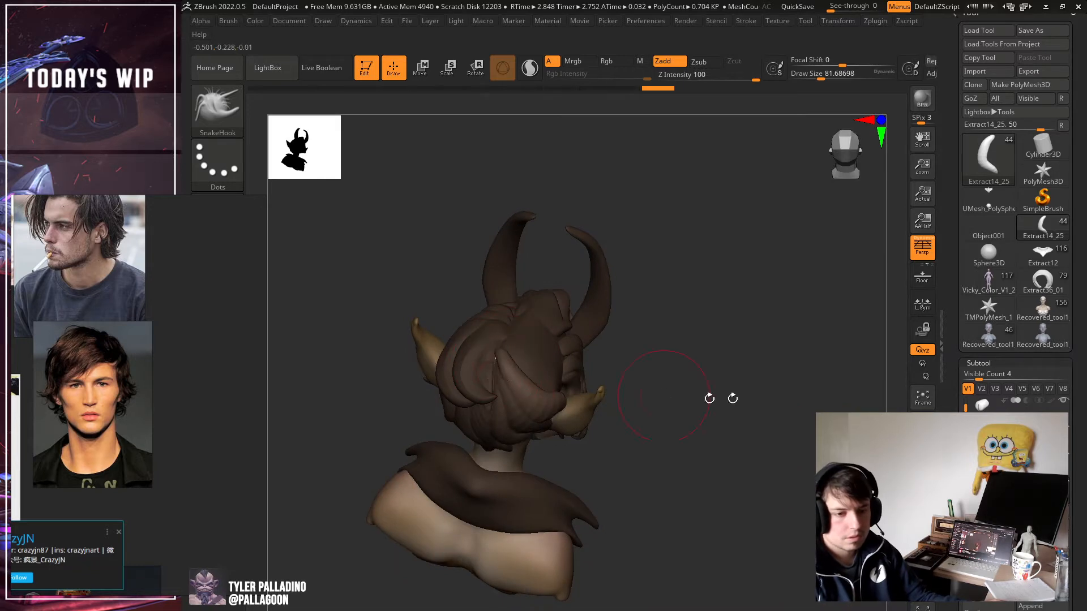
{"action": "right_click_drag", "start_coordinate": [663, 396], "coordinate": [642, 344]}
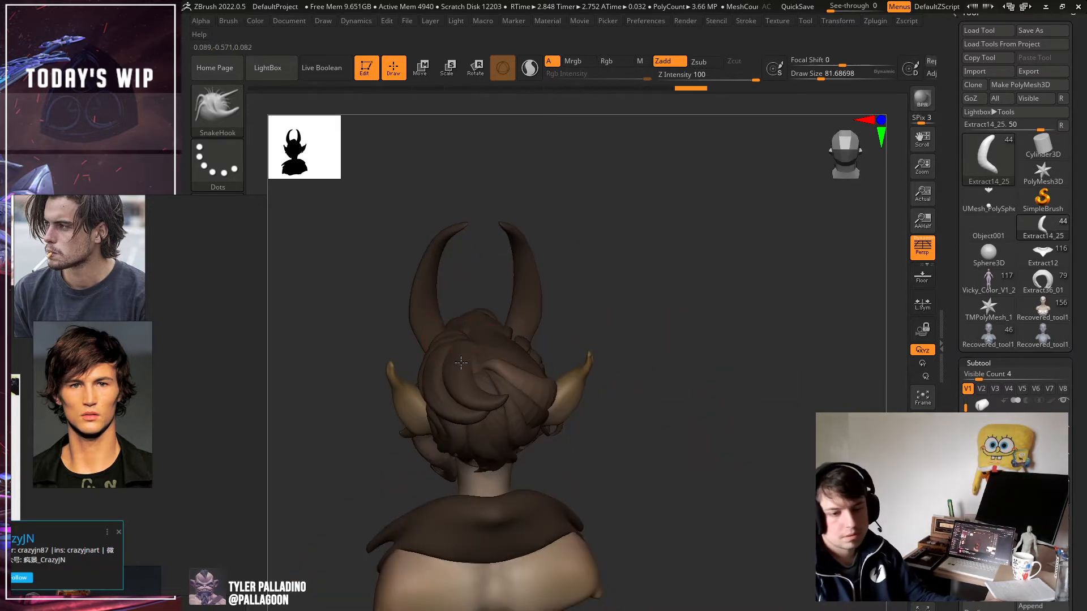
{"action": "mouse_move", "coordinate": [674, 359]}
{"action": "right_mouse_down"}
{"action": "mouse_move", "coordinate": [527, 382]}
{"action": "mouse_move", "coordinate": [626, 383]}
{"action": "right_mouse_up"}
{"action": "right_click_drag", "start_coordinate": [501, 391], "coordinate": [642, 403]}
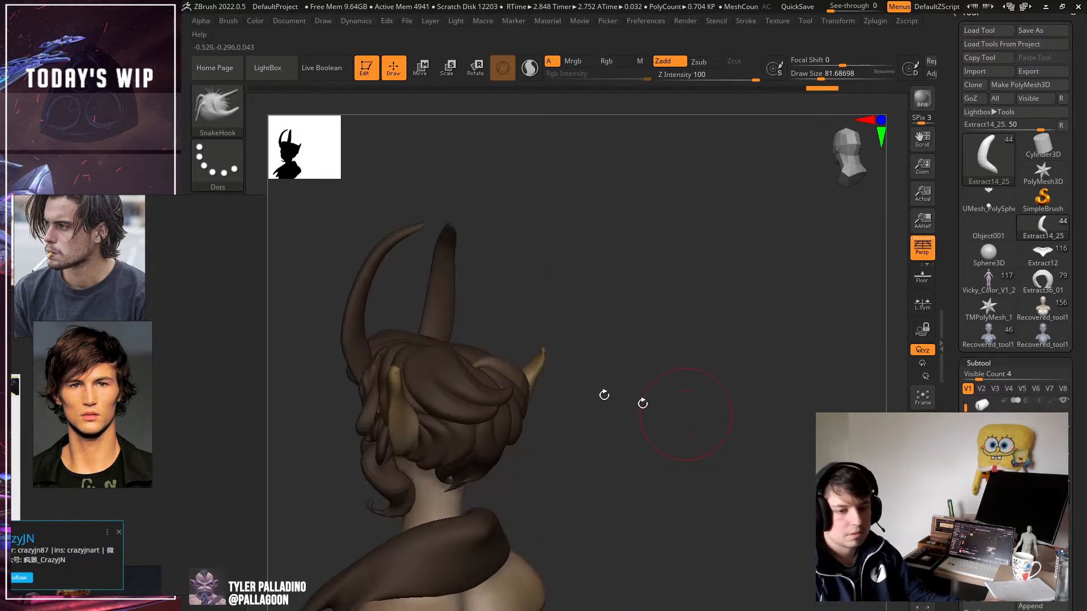
Duplicate the strand behind the ear and pull the copy forward over the bare side of the head with a larger SnakeHook brush.
{"action": "mouse_move", "coordinate": [468, 363]}
{"action": "right_mouse_down"}
{"action": "mouse_move", "coordinate": [684, 369]}
{"action": "mouse_move", "coordinate": [707, 448]}
{"action": "mouse_move", "coordinate": [751, 463]}
{"action": "right_mouse_up"}
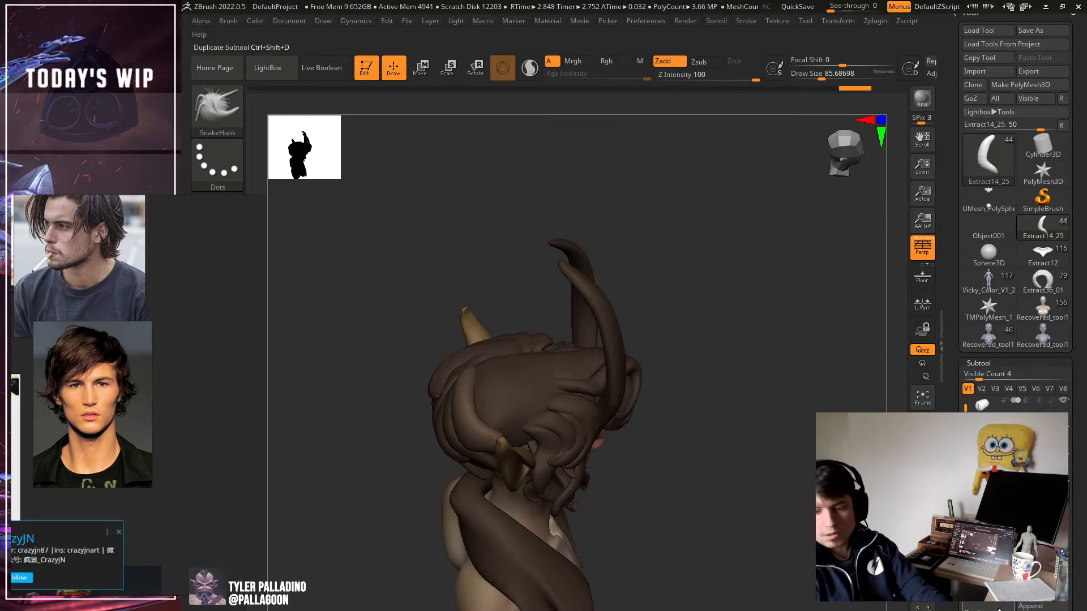
{"action": "right_click_drag", "start_coordinate": [656, 480], "coordinate": [497, 375]}
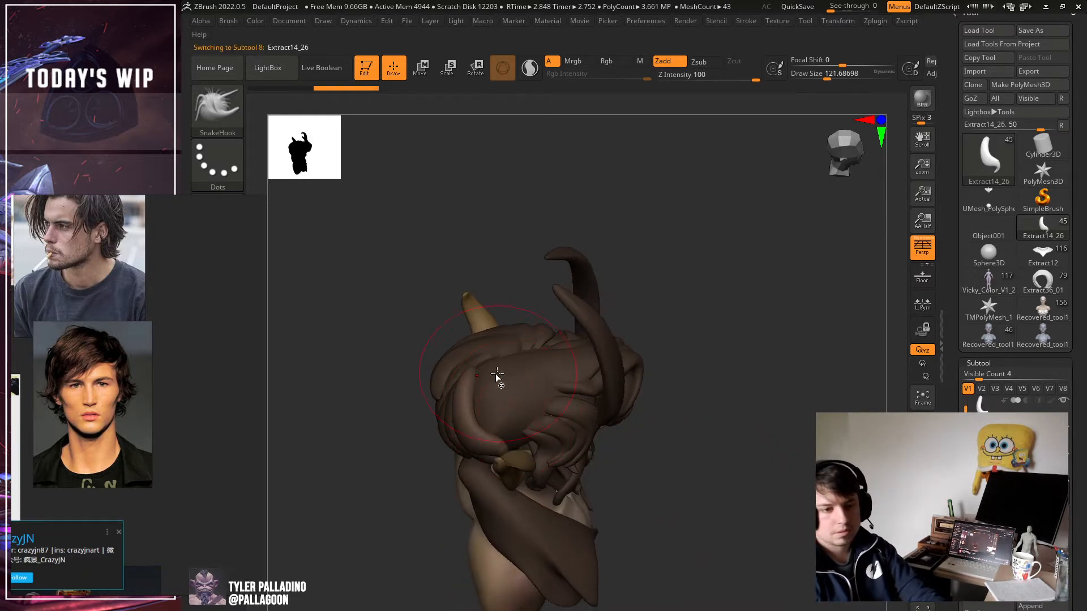
{"action": "left_click_drag", "start_coordinate": [494, 390], "coordinate": [516, 382]}
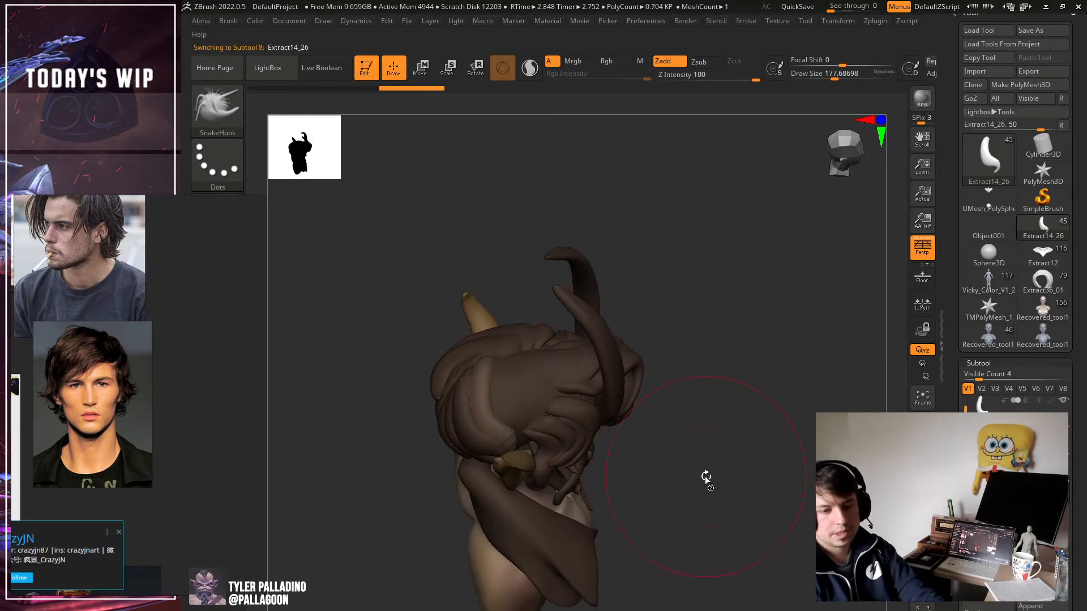
{"action": "right_click_drag", "start_coordinate": [687, 471], "coordinate": [517, 426]}
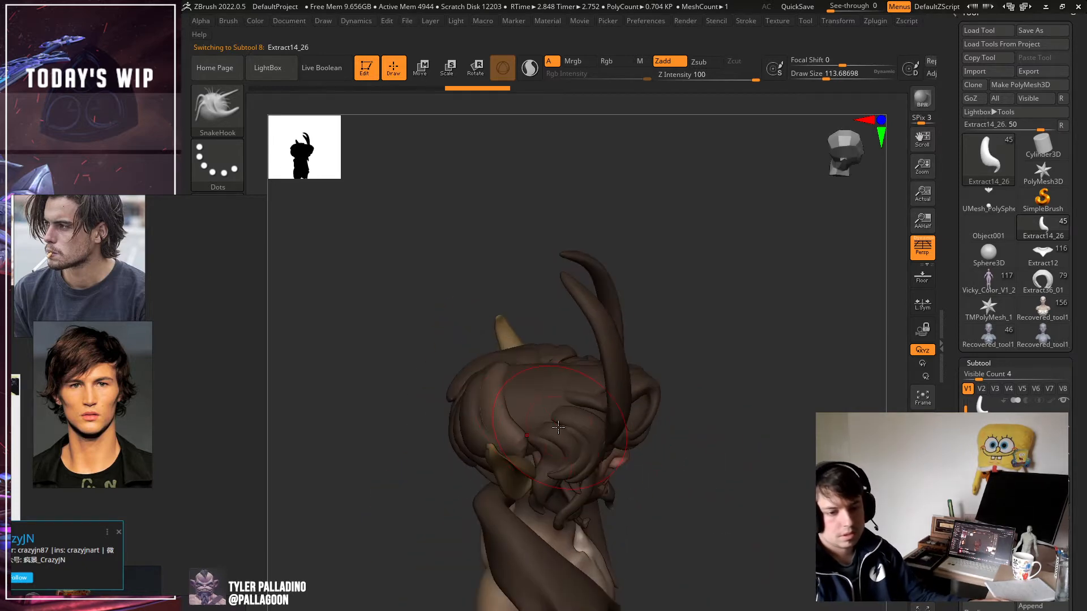
{"action": "left_click_drag", "start_coordinate": [558, 428], "coordinate": [461, 413]}
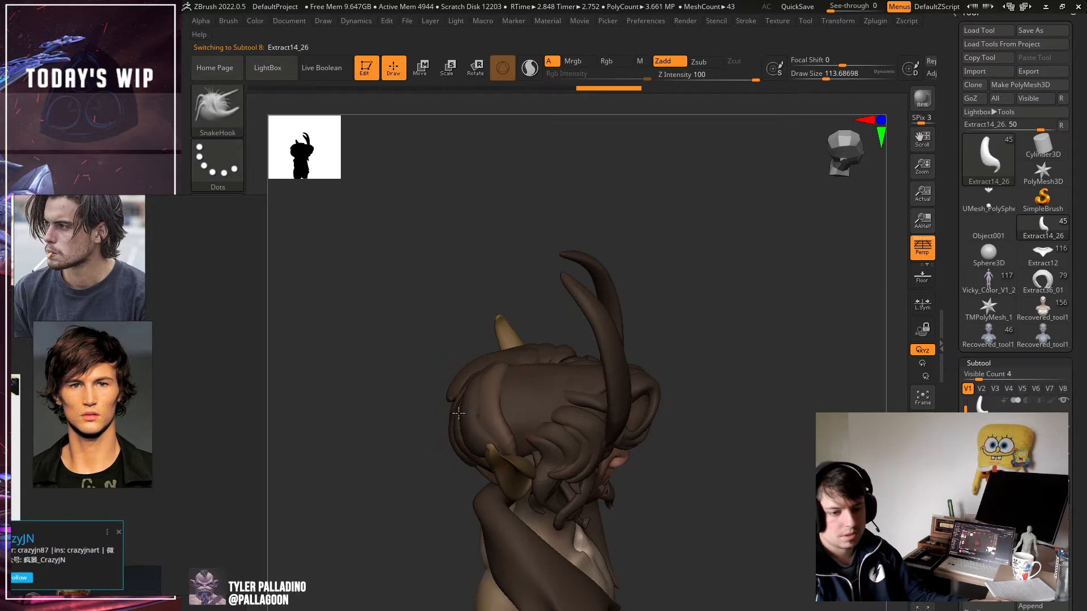
Refine the duplicated strand with SnakeHook at about 114, fitting its root and curve to the surrounding back hair.
{"action": "right_click_drag", "start_coordinate": [458, 413], "coordinate": [708, 463]}
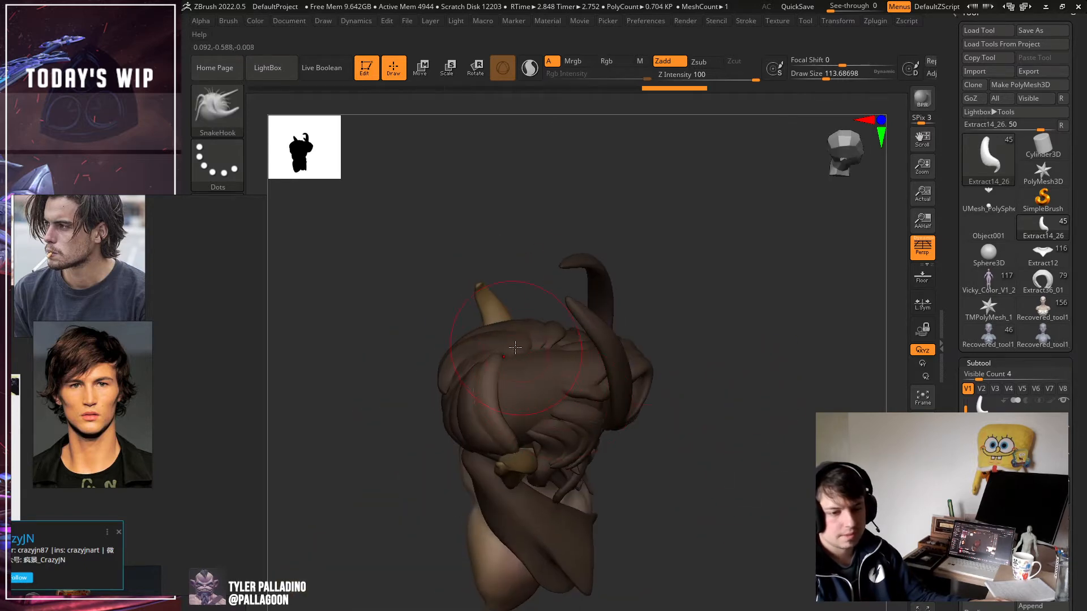
{"action": "right_click_drag", "start_coordinate": [526, 346], "coordinate": [543, 398]}
{"action": "right_click_drag", "start_coordinate": [716, 405], "coordinate": [517, 367]}
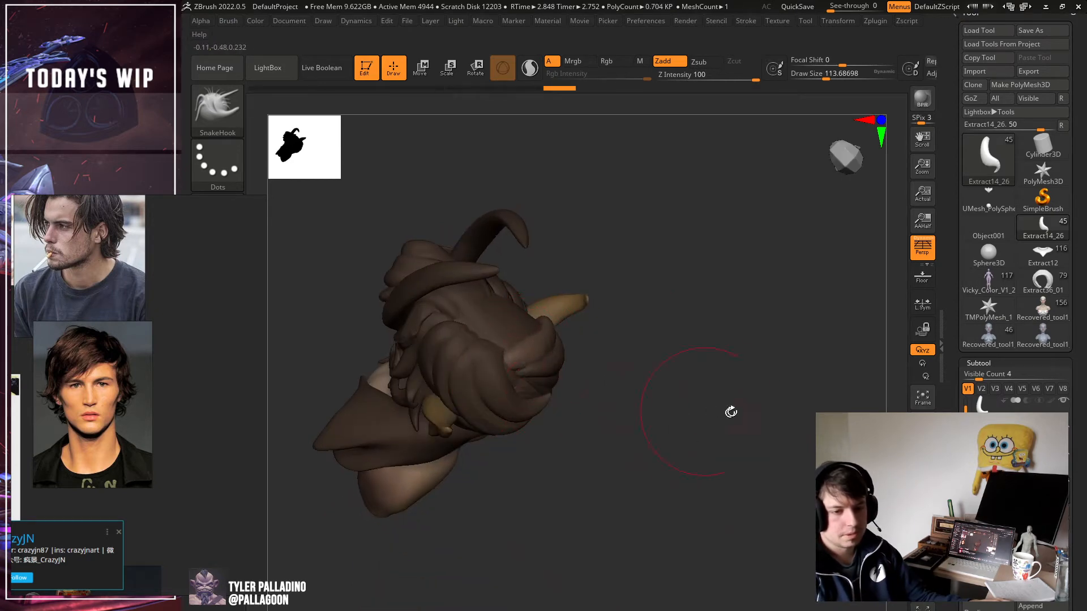
{"action": "right_click_drag", "start_coordinate": [730, 410], "coordinate": [483, 374]}
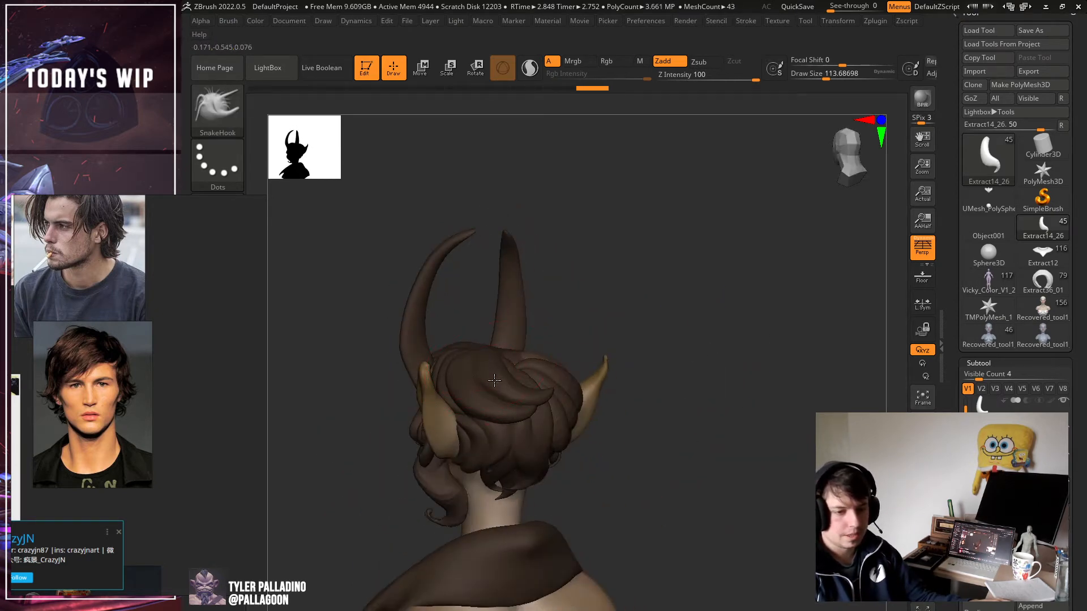
{"action": "right_click_drag", "start_coordinate": [719, 357], "coordinate": [771, 419]}
Duplicate the strand again and pull this copy forward with SnakeHook to cover the remaining gap above the ear.
{"action": "left_click", "coordinate": [576, 388], "text": "alt"}
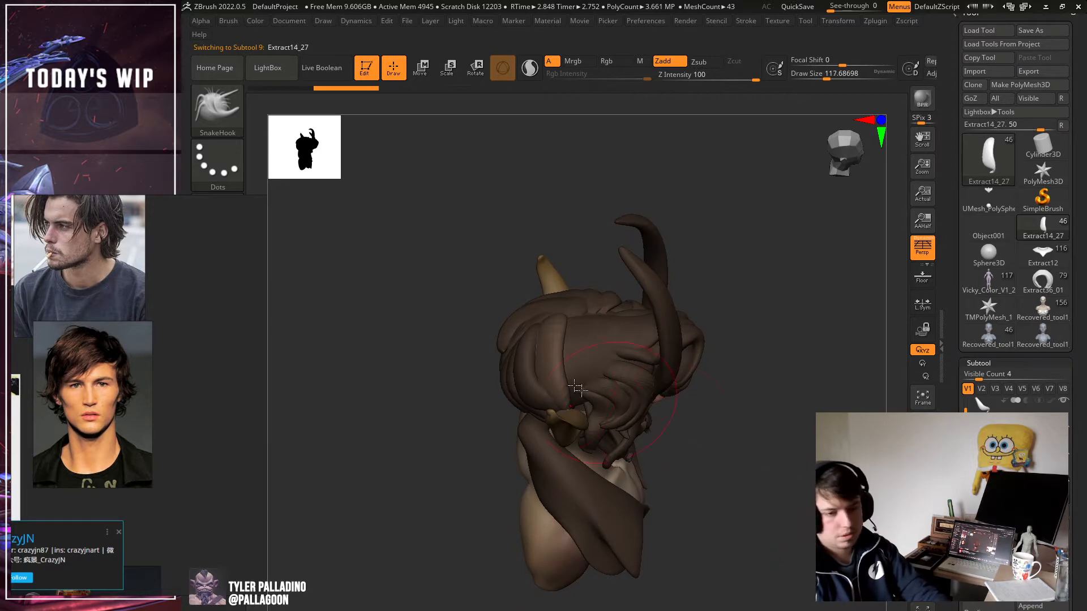
{"action": "left_click_drag", "start_coordinate": [531, 358], "coordinate": [539, 362]}
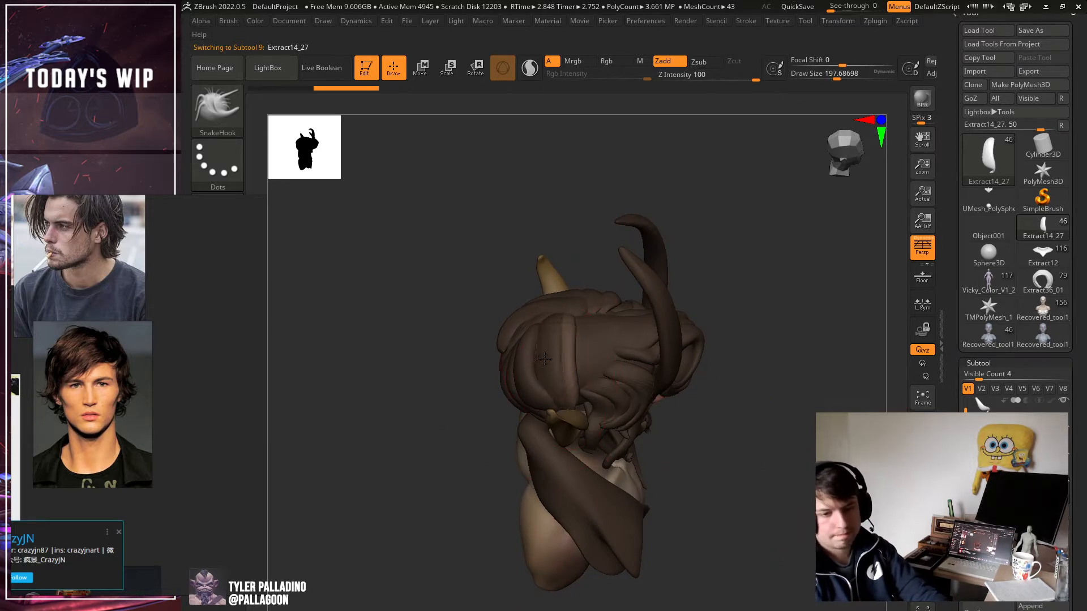
{"action": "left_click_drag", "start_coordinate": [597, 340], "coordinate": [611, 341]}
{"action": "mouse_move", "coordinate": [784, 344]}
{"action": "left_mouse_down", "text": "shift"}
{"action": "mouse_move", "coordinate": [801, 347]}
{"action": "mouse_move", "coordinate": [780, 456]}
{"action": "left_mouse_up", "text": "shift"}
{"action": "mouse_move", "coordinate": [767, 417]}
{"action": "left_mouse_down"}
{"action": "mouse_move", "coordinate": [761, 395]}
{"action": "mouse_move", "coordinate": [720, 392]}
{"action": "mouse_move", "coordinate": [704, 413]}
{"action": "mouse_move", "coordinate": [735, 395]}
{"action": "mouse_move", "coordinate": [747, 419]}
{"action": "mouse_move", "coordinate": [803, 439]}
{"action": "mouse_move", "coordinate": [776, 424]}
{"action": "left_mouse_up"}
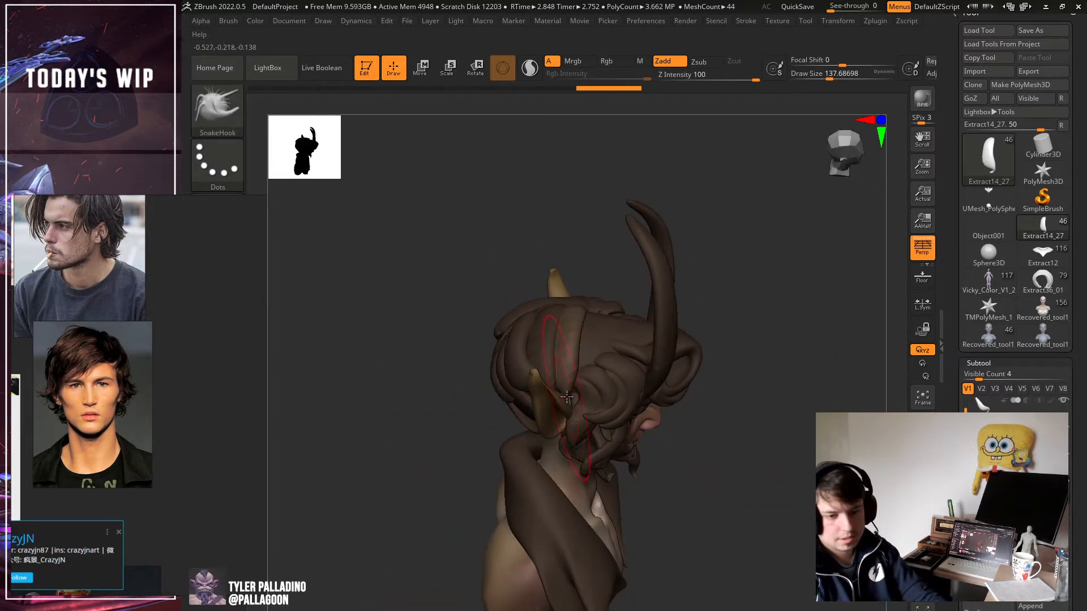
Reduce the brush to about 74, then shape and smooth the newest strand's lower end around the front of the ear.
{"action": "key", "text": "bracketleft"}
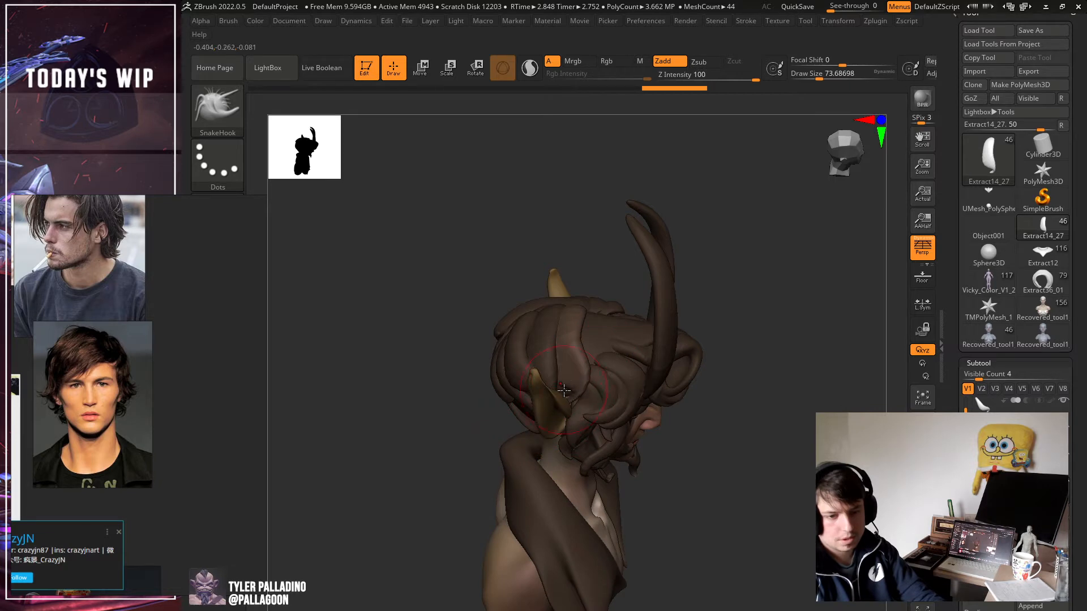
{"action": "mouse_move", "coordinate": [749, 446]}
{"action": "left_mouse_down"}
{"action": "mouse_move", "coordinate": [781, 453]}
{"action": "mouse_move", "coordinate": [745, 437]}
{"action": "mouse_move", "coordinate": [755, 453]}
{"action": "mouse_move", "coordinate": [787, 460]}
{"action": "mouse_move", "coordinate": [747, 433]}
{"action": "mouse_move", "coordinate": [720, 432]}
{"action": "left_mouse_up"}
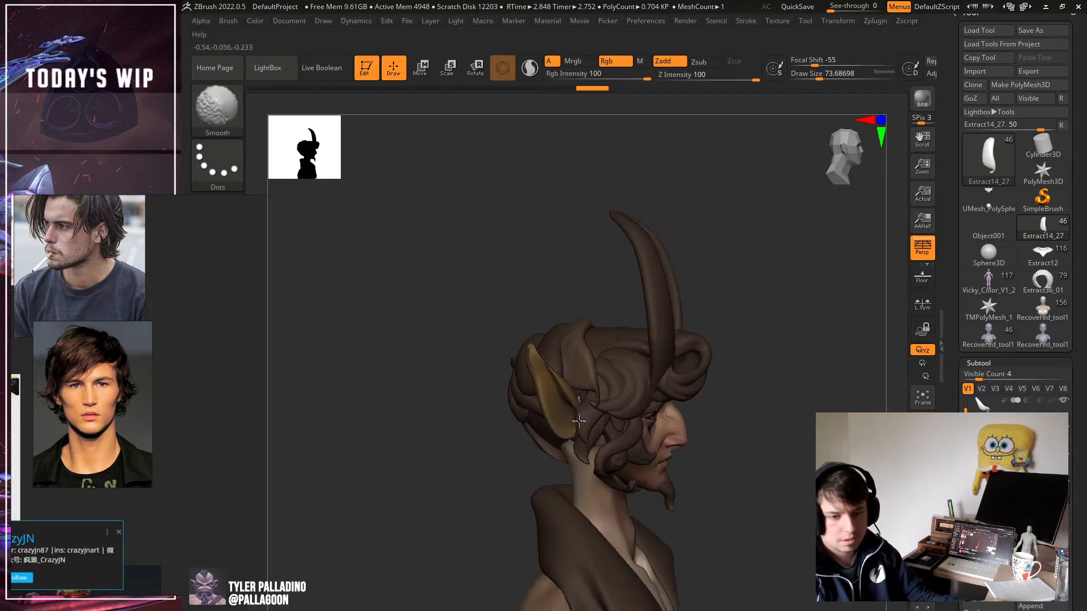
{"action": "left_click_drag", "start_coordinate": [784, 461], "coordinate": [735, 454]}
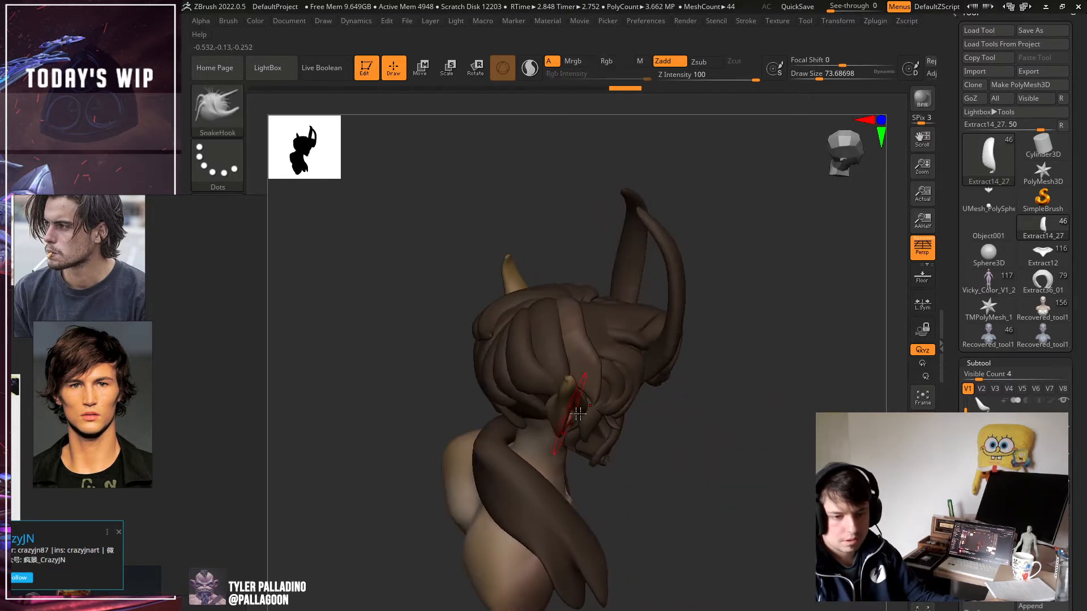
{"action": "left_click_drag", "start_coordinate": [742, 391], "coordinate": [714, 390]}
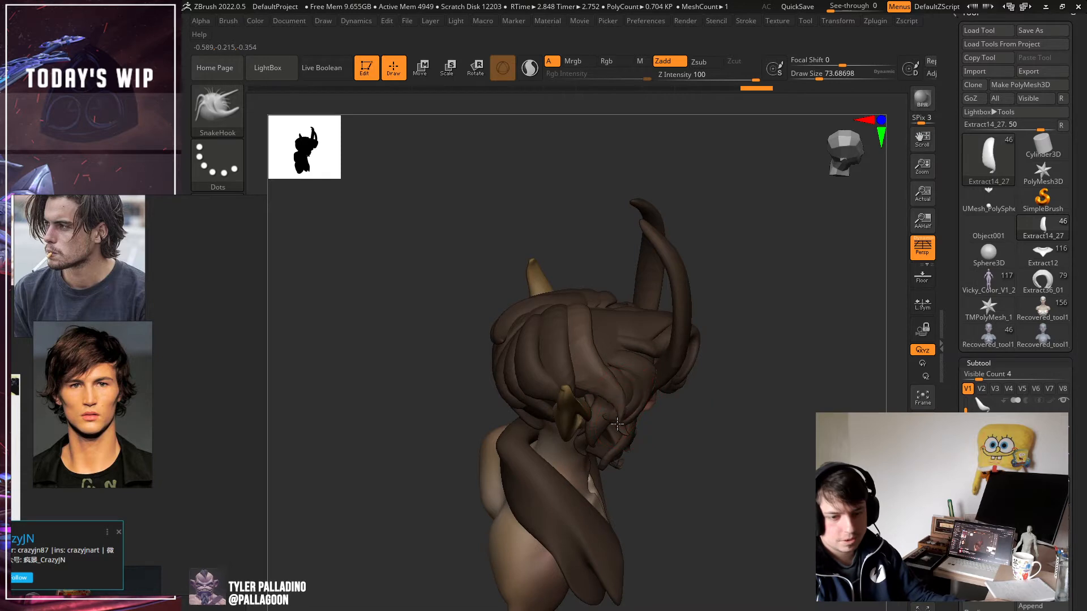
Pull the newest strand's tip into a curl that blends with the side hair in front of the ear.
{"action": "left_click_drag", "start_coordinate": [617, 423], "coordinate": [600, 412]}
{"action": "left_click_drag", "start_coordinate": [722, 397], "coordinate": [756, 395]}
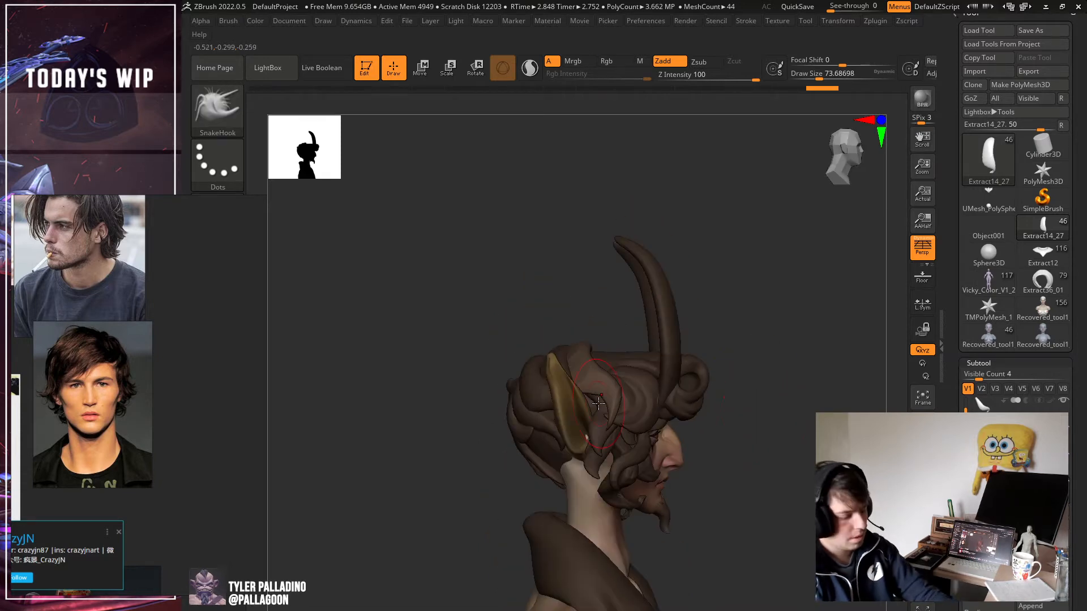
{"action": "left_click_drag", "start_coordinate": [585, 426], "coordinate": [604, 422]}
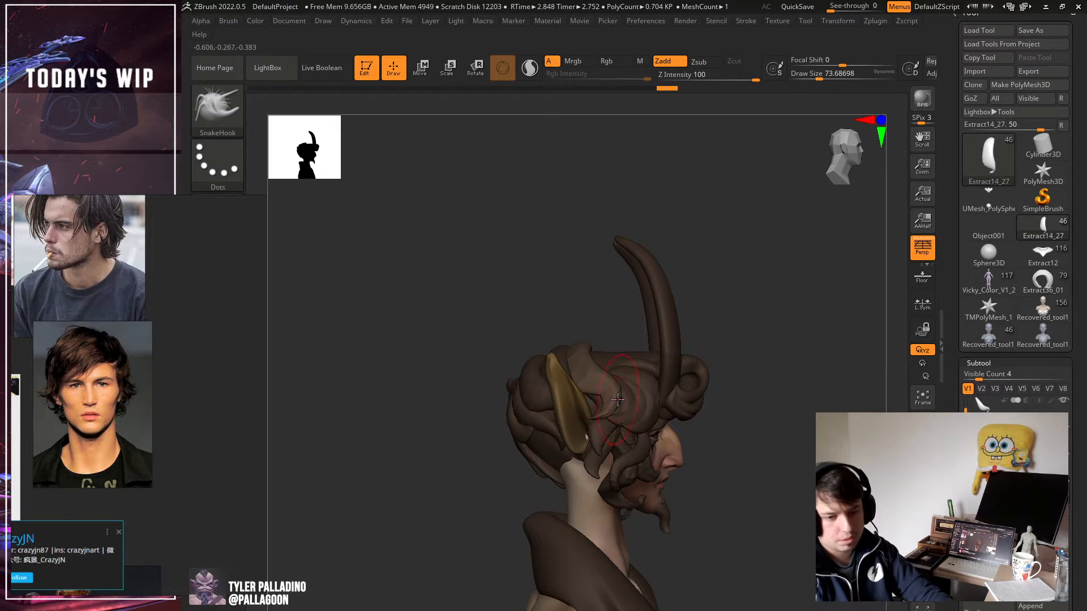
{"action": "left_click_drag", "start_coordinate": [623, 405], "coordinate": [625, 405]}
{"action": "left_click_drag", "start_coordinate": [773, 430], "coordinate": [779, 483]}
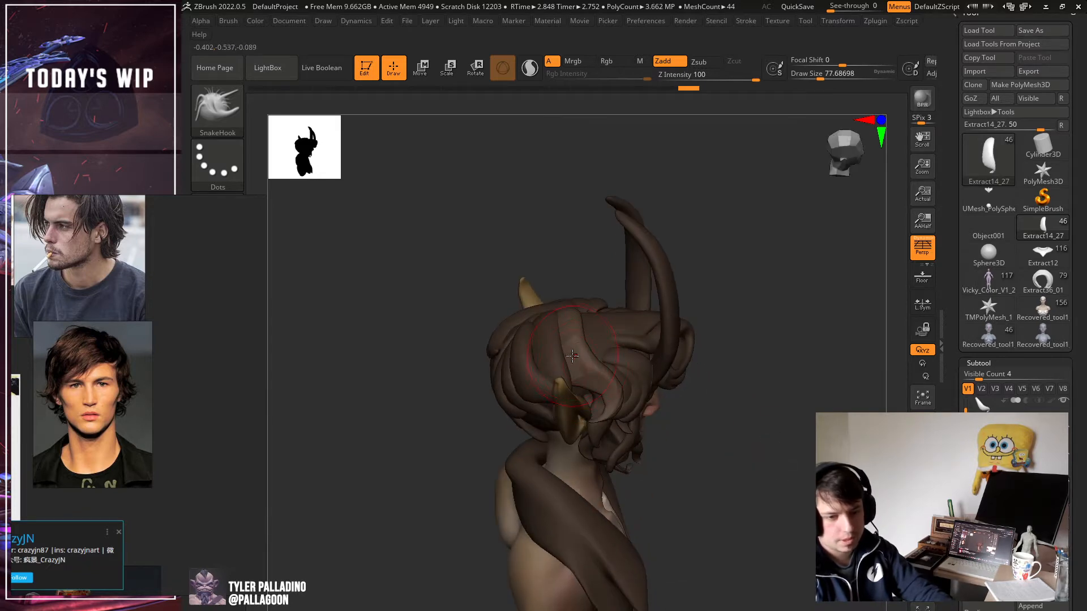
Enlarge the SnakeHook brush to about 86 and adjust the upper part of the newest strand toward the crown.
{"action": "key", "text": "bracketright"}
{"action": "left_click_drag", "start_coordinate": [580, 347], "coordinate": [571, 345]}
{"action": "mouse_move", "coordinate": [782, 398]}
{"action": "left_mouse_down"}
{"action": "mouse_move", "coordinate": [762, 351]}
{"action": "mouse_move", "coordinate": [683, 362]}
{"action": "mouse_move", "coordinate": [756, 364]}
{"action": "mouse_move", "coordinate": [775, 396]}
{"action": "left_mouse_up"}
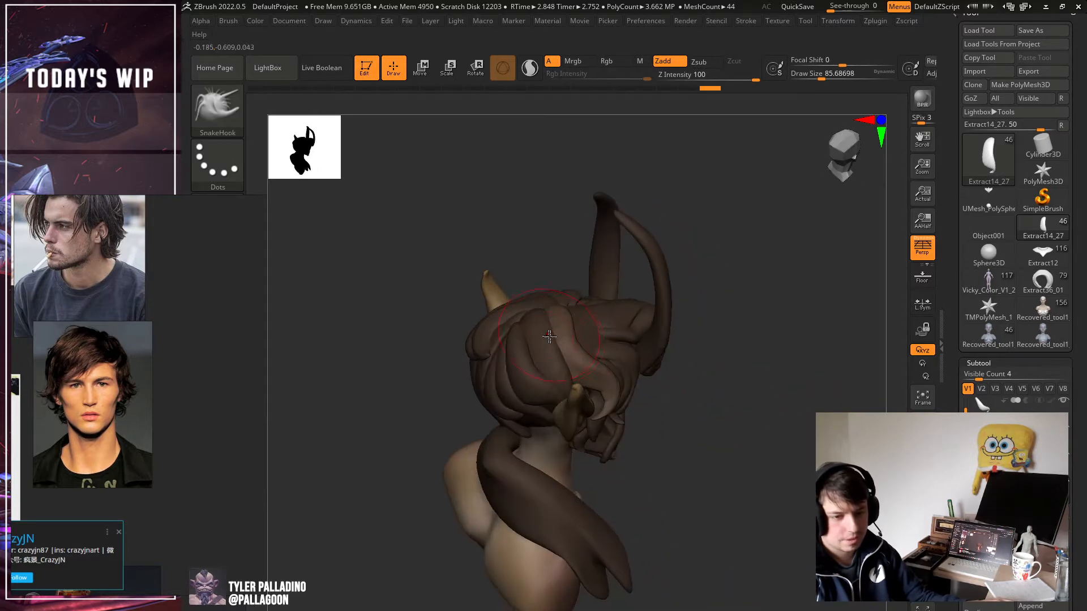
{"action": "left_click", "coordinate": [600, 368], "text": "alt"}
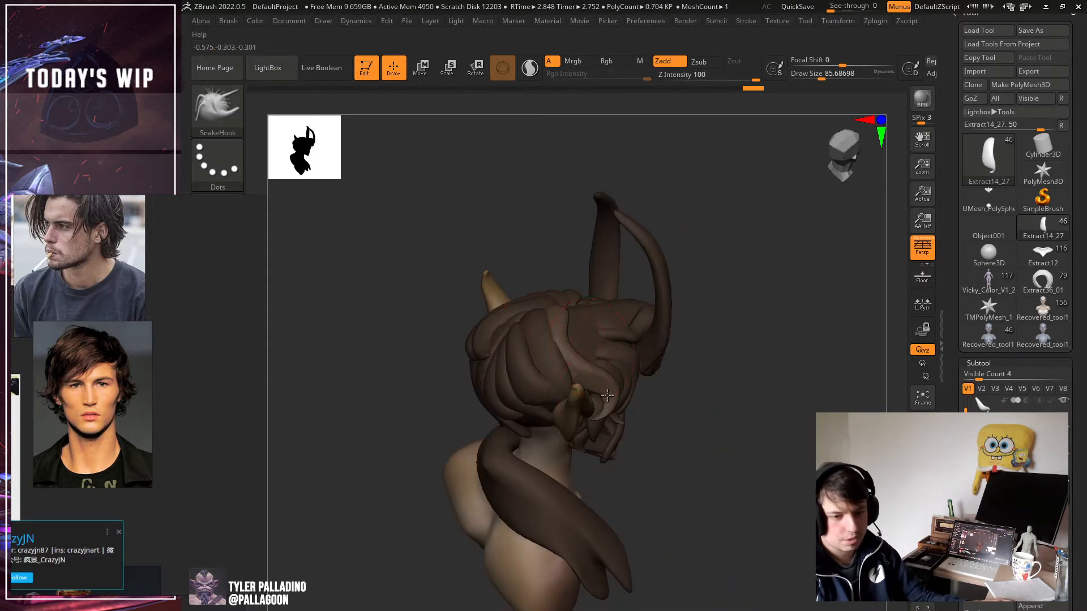
Select the neighbouring back strands in turn and pull their upper ends with SnakeHook toward the swirl at the crown.
{"action": "mouse_move", "coordinate": [776, 354]}
{"action": "left_mouse_down"}
{"action": "mouse_move", "coordinate": [744, 359]}
{"action": "mouse_move", "coordinate": [737, 318]}
{"action": "mouse_move", "coordinate": [700, 374]}
{"action": "left_mouse_up"}
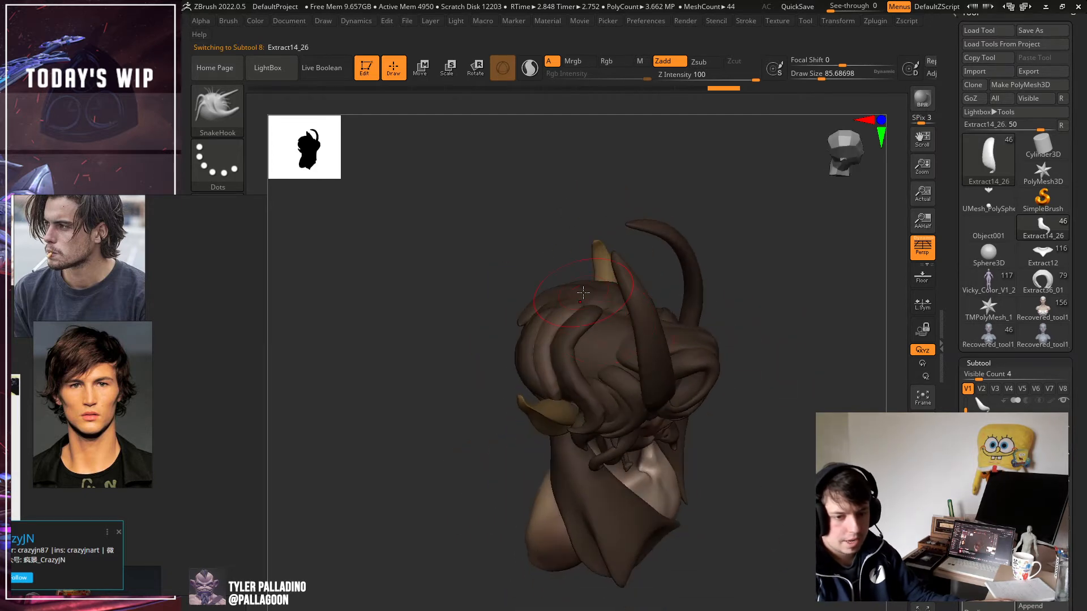
{"action": "mouse_move", "coordinate": [730, 300]}
{"action": "left_mouse_down"}
{"action": "mouse_move", "coordinate": [766, 303]}
{"action": "mouse_move", "coordinate": [708, 428]}
{"action": "mouse_move", "coordinate": [768, 357]}
{"action": "mouse_move", "coordinate": [811, 468]}
{"action": "mouse_move", "coordinate": [716, 444]}
{"action": "left_mouse_up"}
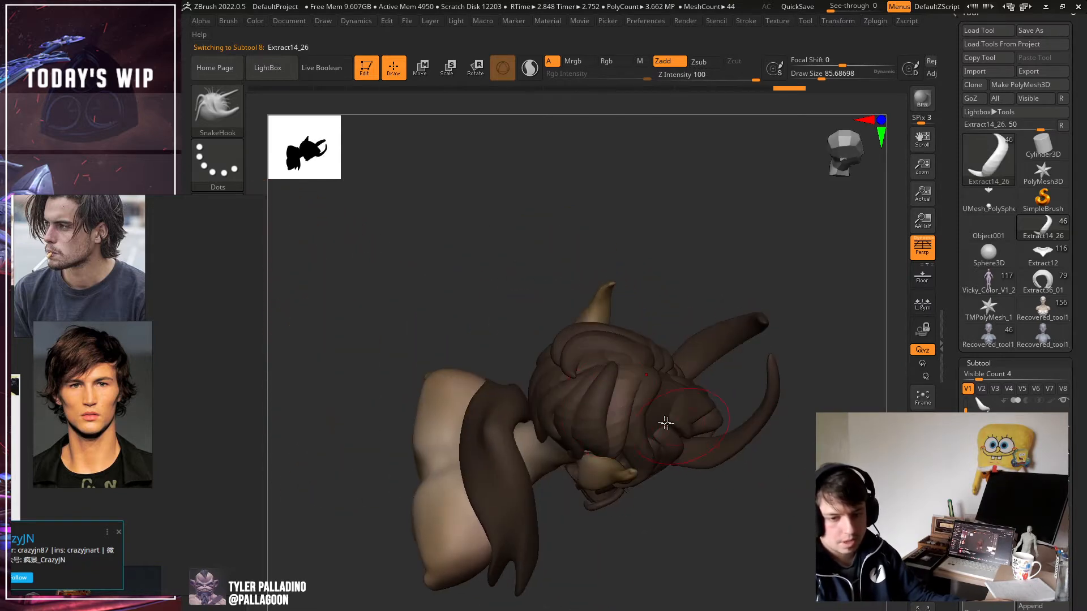
{"action": "left_click", "coordinate": [591, 399], "text": "alt"}
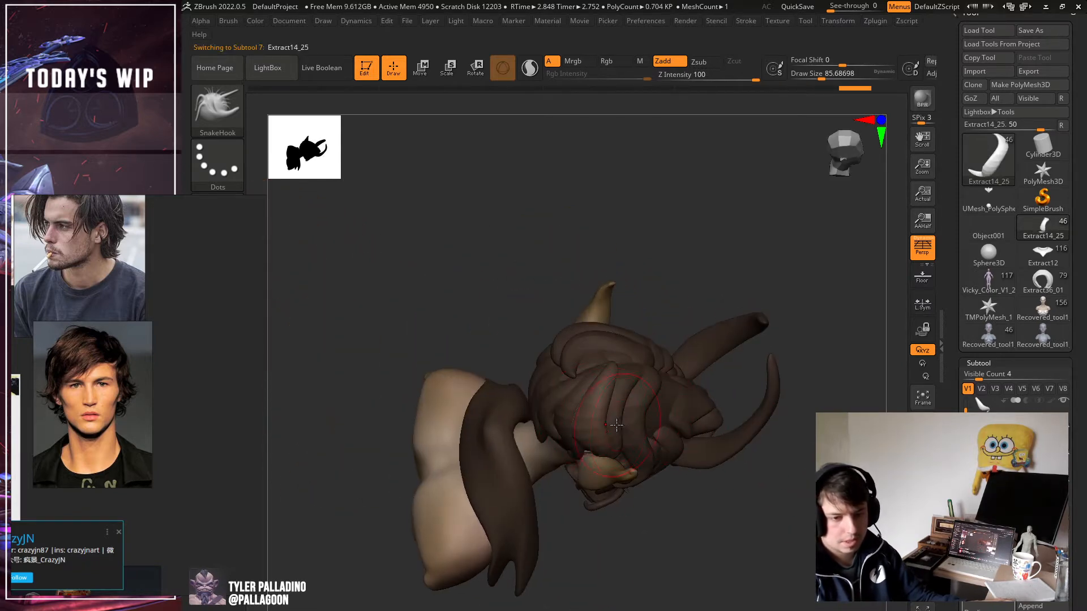
{"action": "mouse_move", "coordinate": [713, 504]}
{"action": "left_mouse_down"}
{"action": "mouse_move", "coordinate": [771, 456]}
{"action": "mouse_move", "coordinate": [802, 393]}
{"action": "mouse_move", "coordinate": [807, 489]}
{"action": "left_mouse_up"}
{"action": "mouse_move", "coordinate": [616, 358]}
{"action": "left_mouse_down"}
{"action": "mouse_move", "coordinate": [461, 320]}
{"action": "mouse_move", "coordinate": [483, 342]}
{"action": "mouse_move", "coordinate": [510, 338]}
{"action": "left_mouse_up"}
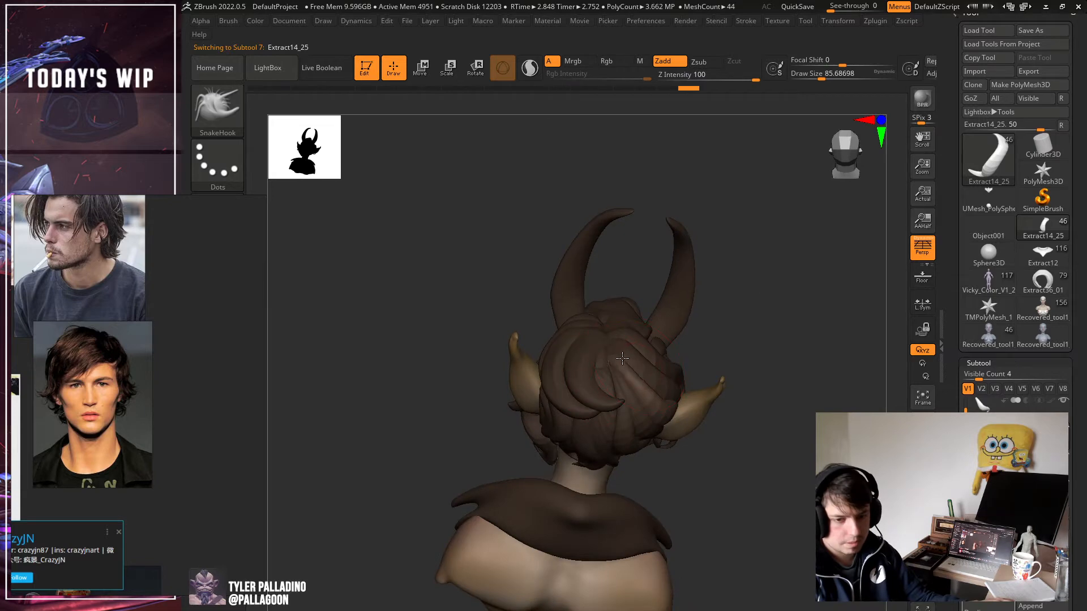
{"action": "mouse_move", "coordinate": [638, 367]}
{"action": "left_mouse_down"}
{"action": "mouse_move", "coordinate": [626, 365]}
{"action": "mouse_move", "coordinate": [656, 386]}
{"action": "mouse_move", "coordinate": [715, 369]}
{"action": "mouse_move", "coordinate": [621, 360]}
{"action": "left_mouse_up"}
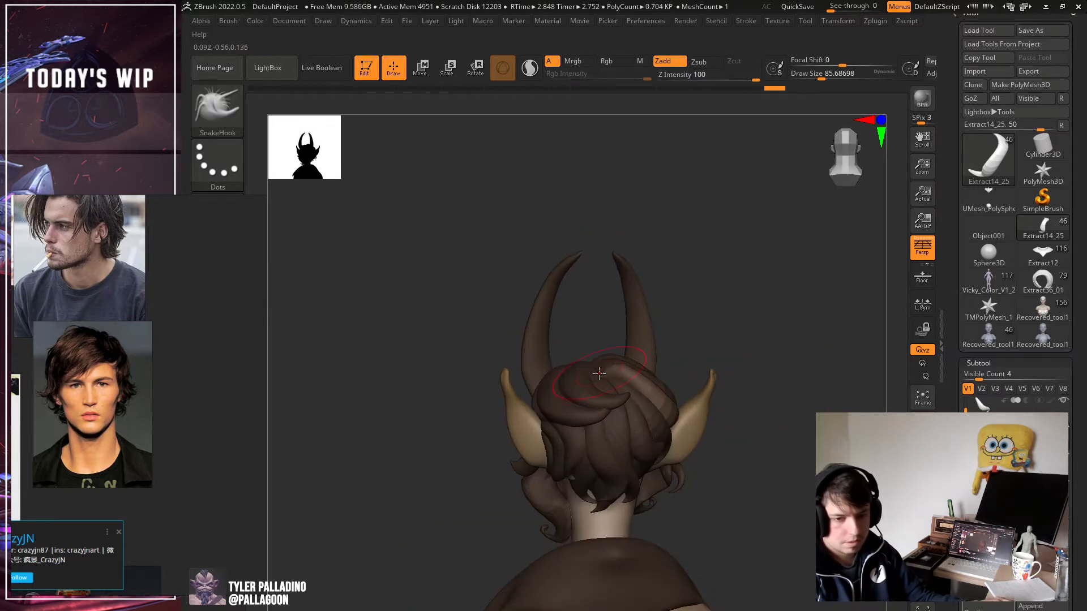
Pull the upper part of the selected back strand with SnakeHook so it follows the swirl at the crown.
{"action": "mouse_move", "coordinate": [607, 375]}
{"action": "left_mouse_down"}
{"action": "mouse_move", "coordinate": [644, 367]}
{"action": "mouse_move", "coordinate": [647, 397]}
{"action": "left_mouse_up"}
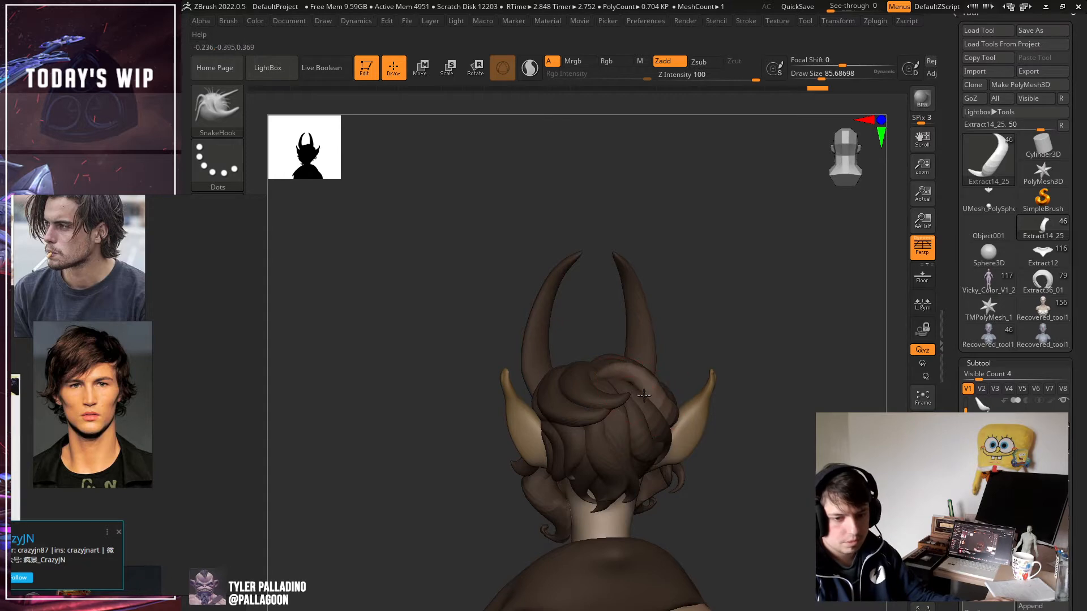
{"action": "left_click_drag", "start_coordinate": [752, 351], "coordinate": [776, 424]}
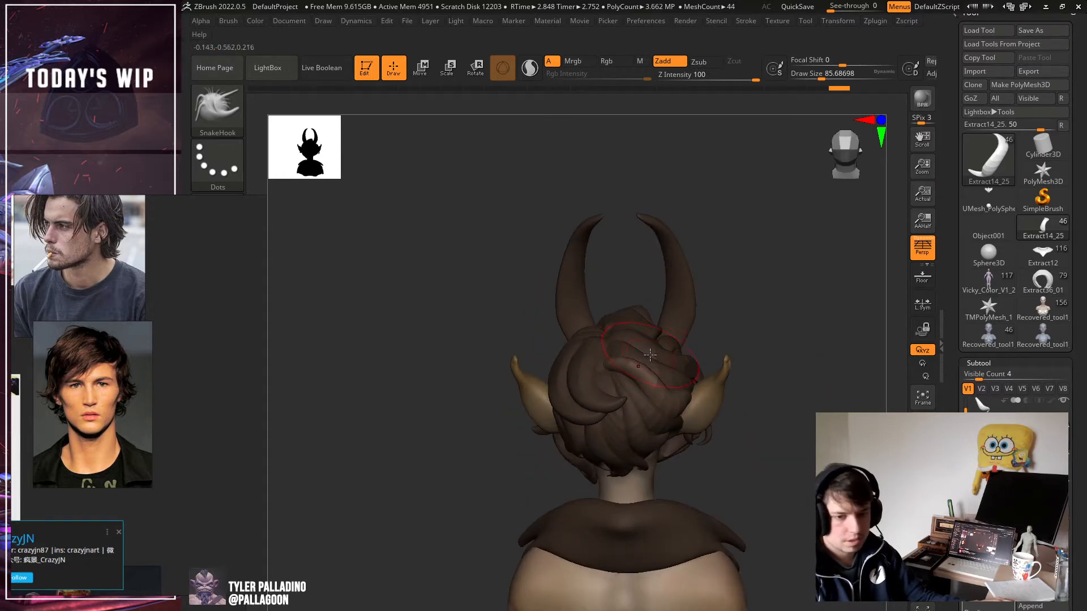
{"action": "left_click_drag", "start_coordinate": [839, 396], "coordinate": [647, 376]}
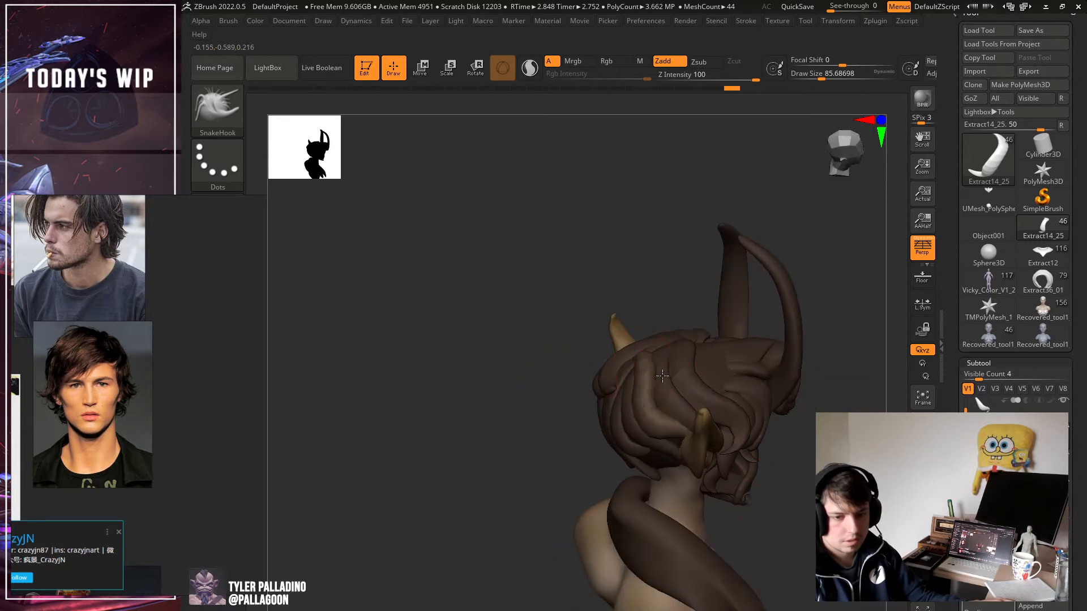
Select the neighbouring strand above the ear, enlarge the SnakeHook brush to about 138, and adjust the strand's flow down the side.
{"action": "left_click", "coordinate": [662, 392], "text": "alt"}
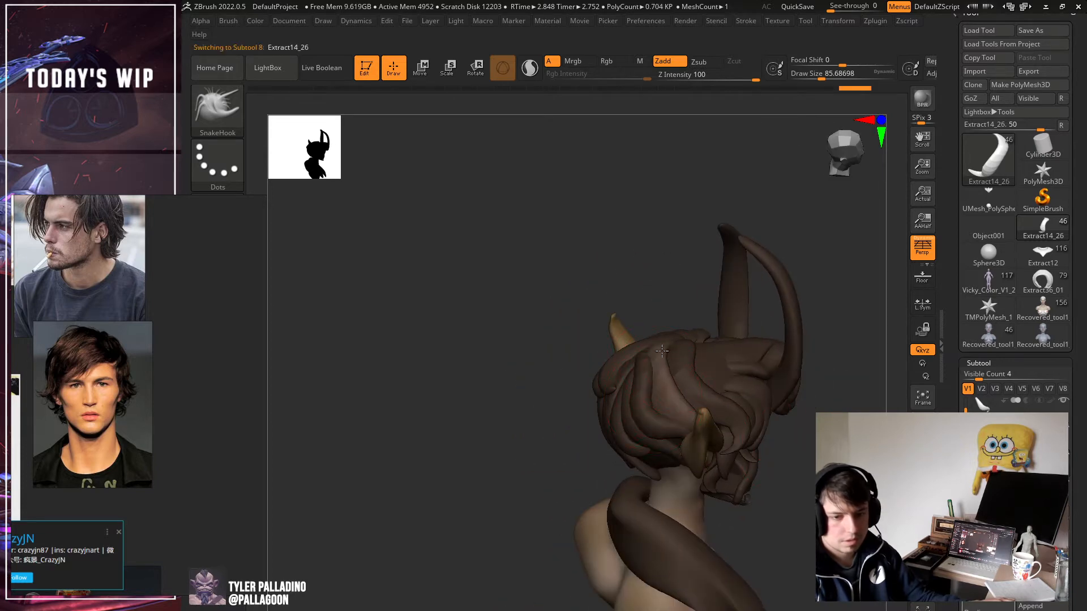
{"action": "left_click_drag", "start_coordinate": [667, 393], "coordinate": [661, 391]}
{"action": "left_click_drag", "start_coordinate": [578, 391], "coordinate": [674, 385]}
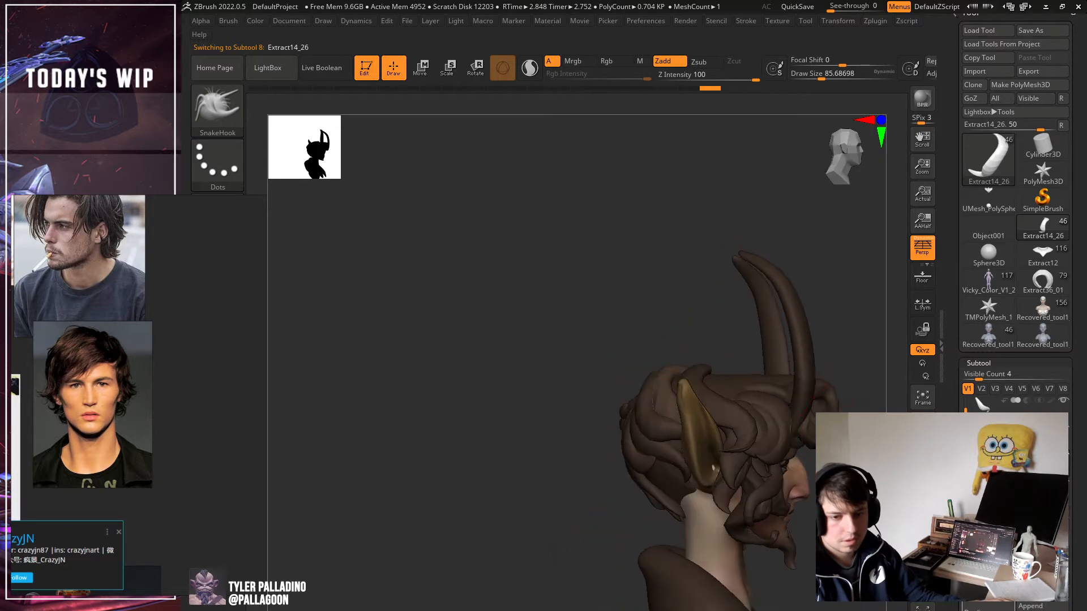
{"action": "mouse_move", "coordinate": [577, 391]}
{"action": "left_mouse_down", "text": "alt"}
{"action": "mouse_move", "coordinate": [577, 356]}
{"action": "mouse_move", "coordinate": [577, 396]}
{"action": "left_mouse_up", "text": "alt"}
{"action": "mouse_move", "coordinate": [792, 385]}
{"action": "left_mouse_down", "text": "alt"}
{"action": "mouse_move", "coordinate": [668, 388]}
{"action": "mouse_move", "coordinate": [702, 393]}
{"action": "left_mouse_up", "text": "alt"}
{"action": "key", "text": "]"}
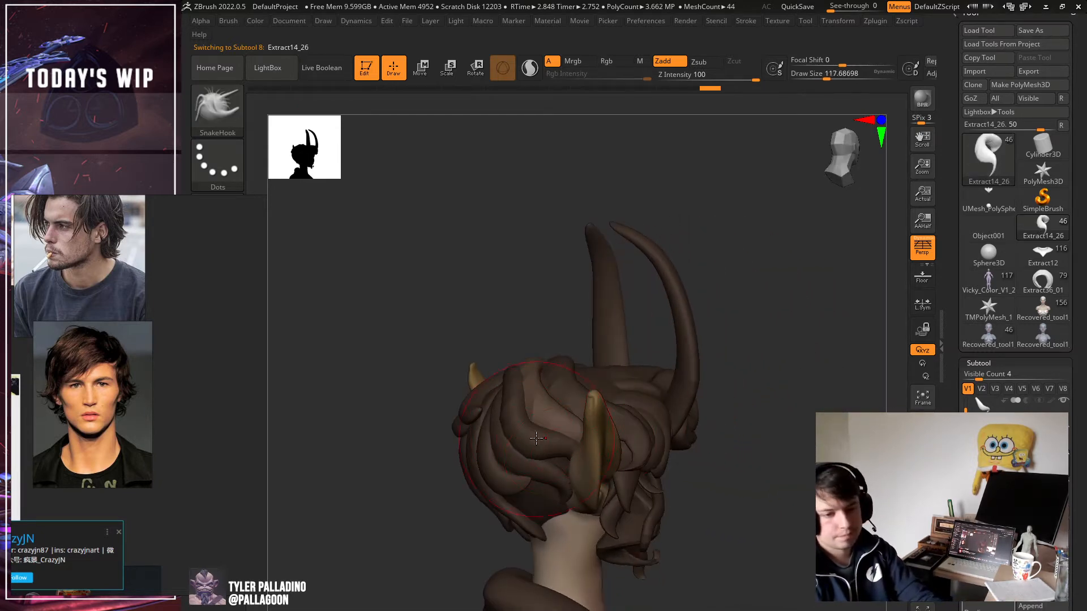
{"action": "key", "text": "]"}
{"action": "key", "text": "]"}
{"action": "key", "text": "]"}
{"action": "key", "text": "]"}
{"action": "key", "text": "]"}
{"action": "key", "text": "]"}
{"action": "left_click_drag", "start_coordinate": [536, 438], "coordinate": [539, 425]}
Reduce the SnakeHook brush to about 106 and refine the selected strand's shape around the ear.
{"action": "right_click_drag", "start_coordinate": [544, 426], "coordinate": [725, 439]}
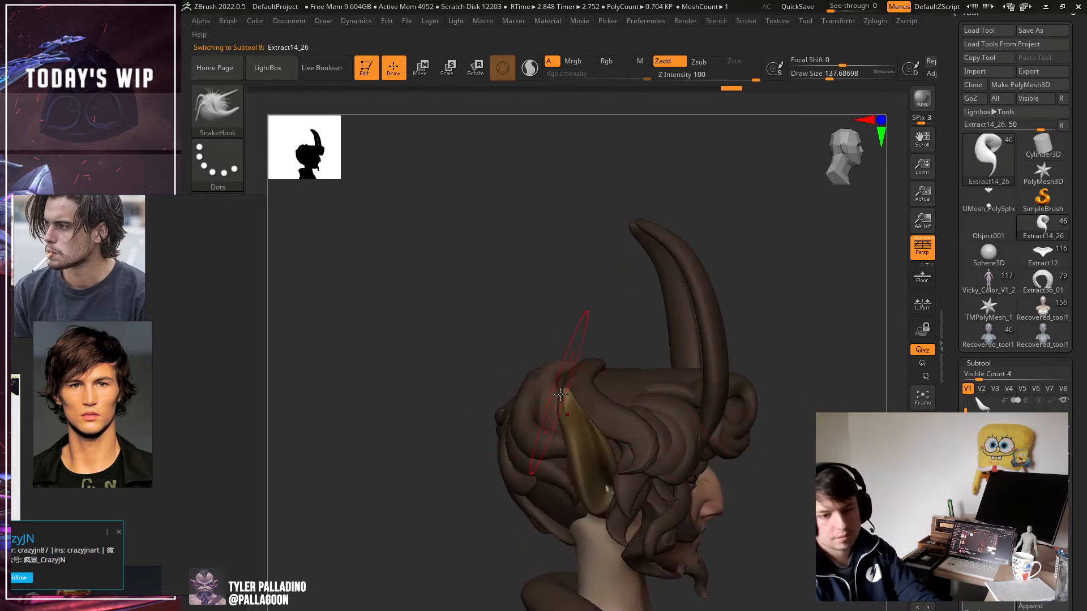
{"action": "right_click_drag", "start_coordinate": [558, 398], "coordinate": [519, 425]}
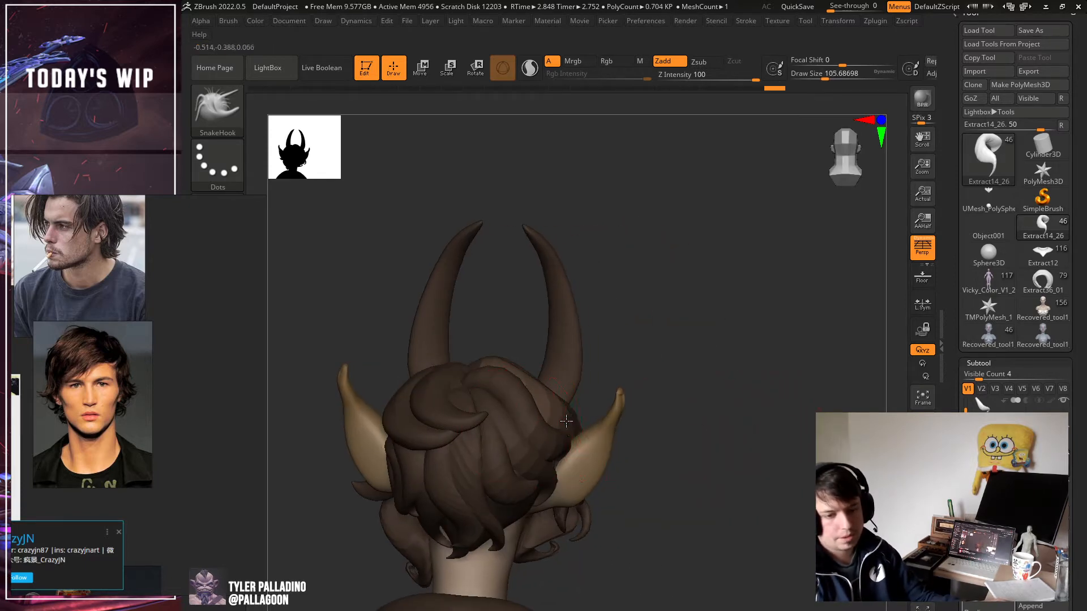
{"action": "left_click_drag", "start_coordinate": [783, 433], "coordinate": [690, 504]}
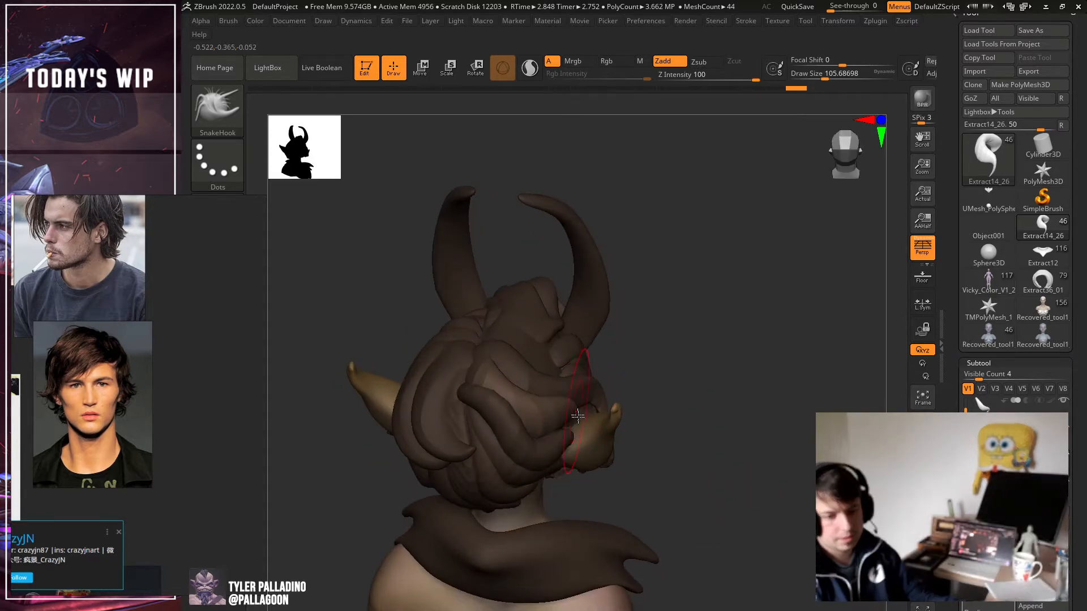
{"action": "left_click_drag", "start_coordinate": [578, 416], "coordinate": [574, 434]}
{"action": "mouse_move", "coordinate": [682, 437]}
{"action": "left_mouse_down", "text": "shift"}
{"action": "mouse_move", "coordinate": [755, 391]}
{"action": "mouse_move", "coordinate": [728, 449]}
{"action": "mouse_move", "coordinate": [638, 415]}
{"action": "mouse_move", "coordinate": [636, 374]}
{"action": "mouse_move", "coordinate": [766, 405]}
{"action": "mouse_move", "coordinate": [754, 459]}
{"action": "left_mouse_up", "text": "shift"}
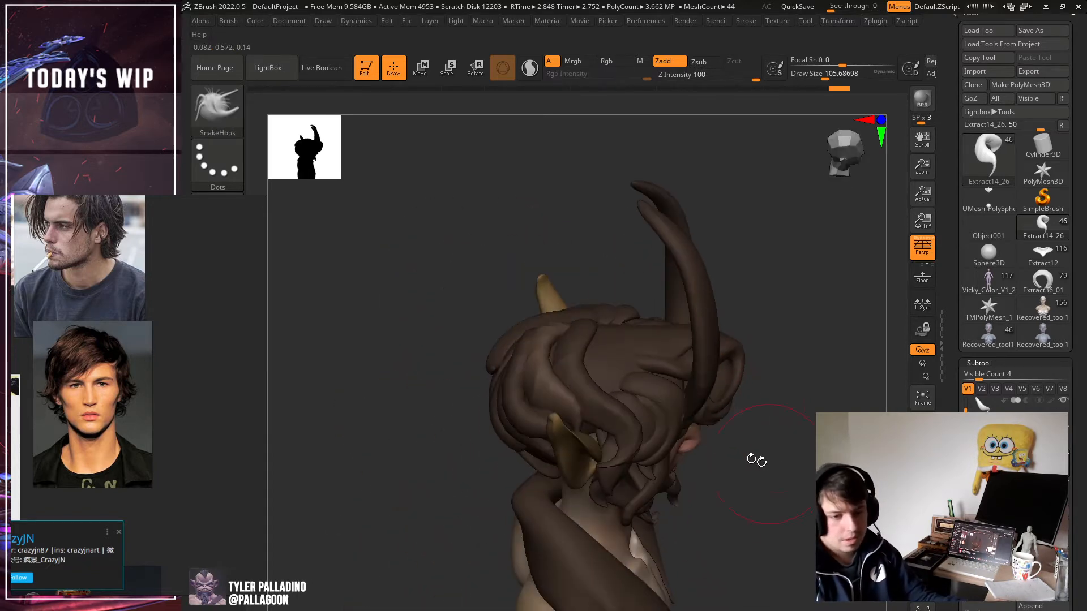
Select the next strand forward above the ear, adjust its lower end, and duplicate it.
{"action": "left_click", "coordinate": [548, 365], "text": "alt"}
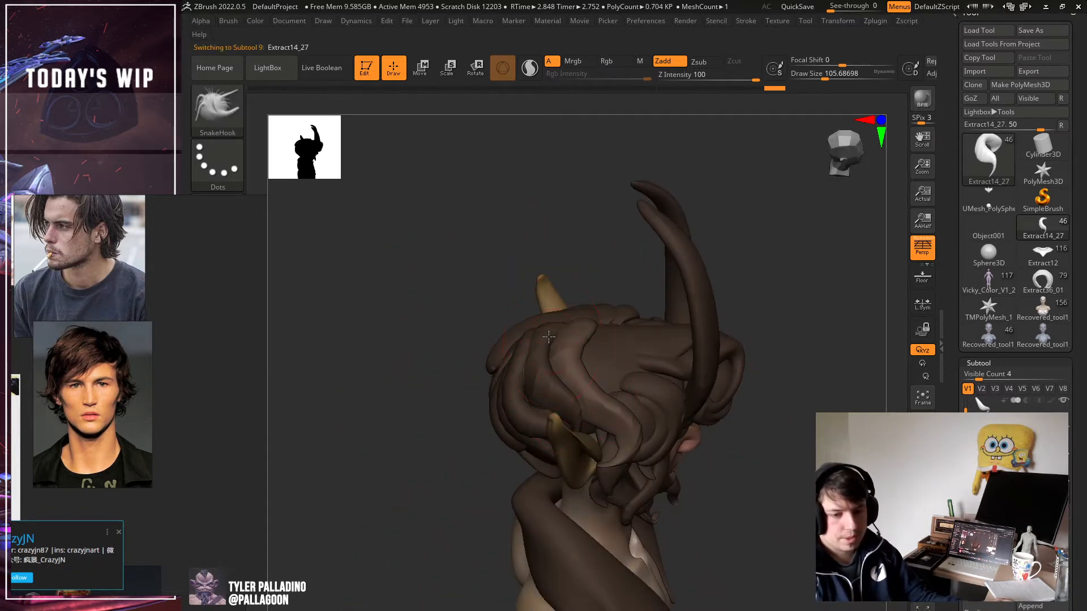
{"action": "left_click_drag", "start_coordinate": [632, 441], "coordinate": [629, 437]}
{"action": "mouse_move", "coordinate": [782, 478]}
{"action": "left_mouse_down"}
{"action": "mouse_move", "coordinate": [806, 430]}
{"action": "mouse_move", "coordinate": [802, 457]}
{"action": "left_mouse_up"}
{"action": "left_click", "coordinate": [974, 608]}
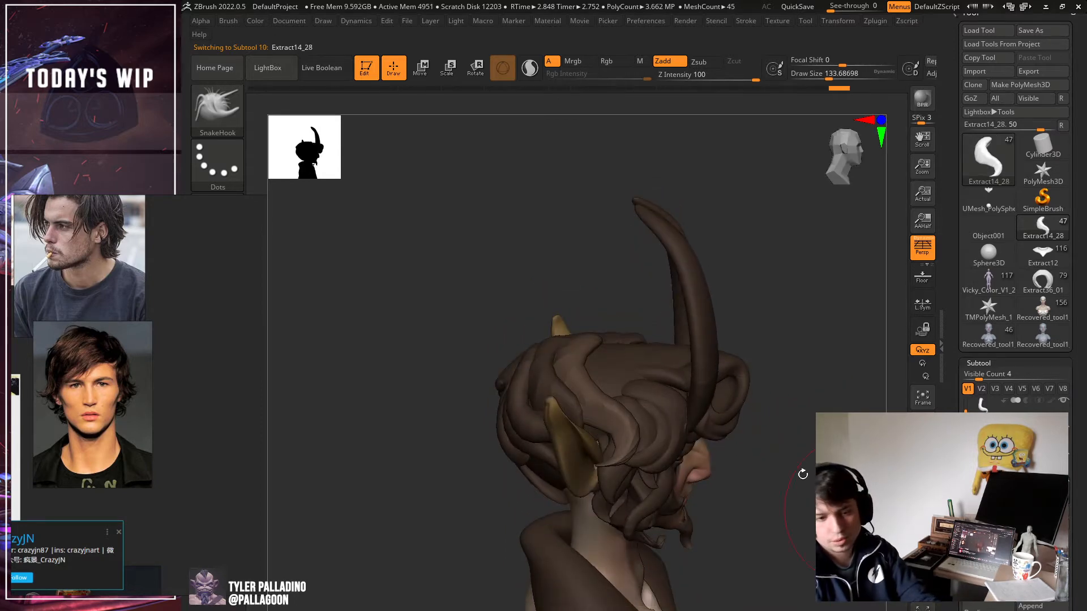
Pull the duplicated strand forward over the side hair above the ear, using SnakeHook at about 190 and then 162.
{"action": "key", "text": "bracketright"}
{"action": "left_click_drag", "start_coordinate": [587, 378], "coordinate": [618, 381]}
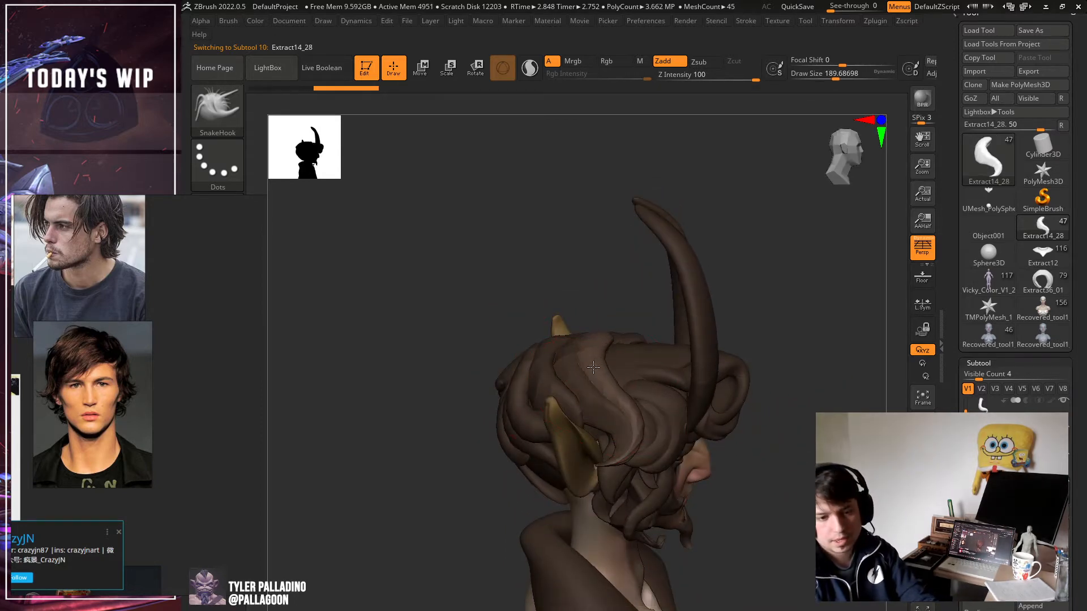
{"action": "key", "text": "bracketleft"}
{"action": "left_click_drag", "start_coordinate": [624, 451], "coordinate": [649, 447]}
{"action": "mouse_move", "coordinate": [773, 474]}
{"action": "left_mouse_down"}
{"action": "mouse_move", "coordinate": [789, 428]}
{"action": "mouse_move", "coordinate": [772, 429]}
{"action": "left_mouse_up"}
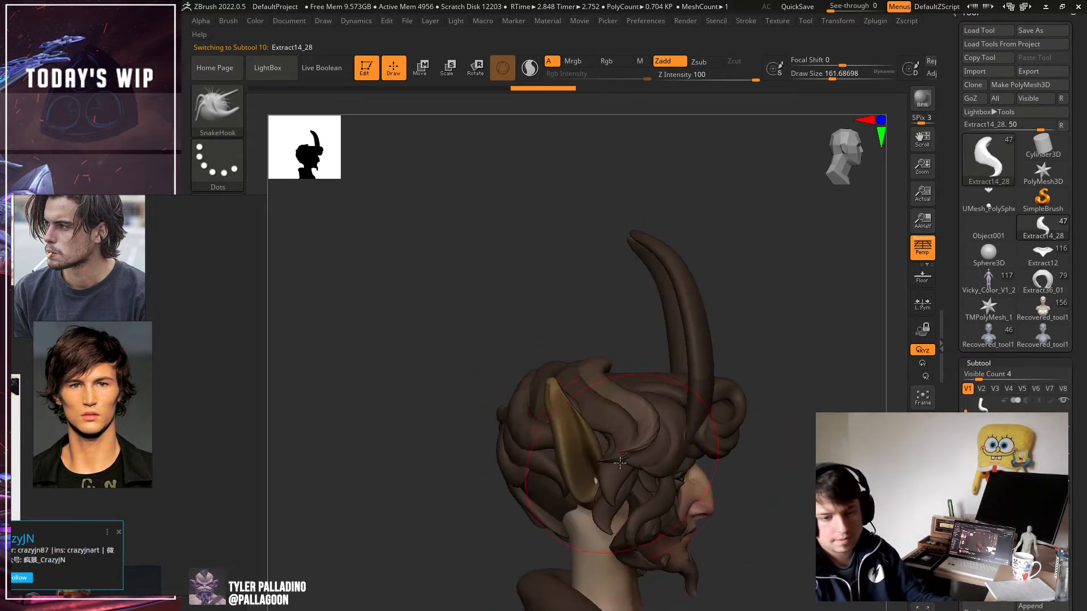
{"action": "left_click_drag", "start_coordinate": [622, 464], "coordinate": [636, 467]}
{"action": "right_click_drag", "start_coordinate": [646, 450], "coordinate": [678, 457]}
{"action": "mouse_move", "coordinate": [634, 418]}
{"action": "left_mouse_down"}
{"action": "mouse_move", "coordinate": [649, 432]}
{"action": "mouse_move", "coordinate": [606, 439]}
{"action": "mouse_move", "coordinate": [639, 407]}
{"action": "left_mouse_up"}
Reduce the brush to about 86, then shape and smooth the new strand's lower end over the side hair.
{"action": "key", "text": "bracketleft"}
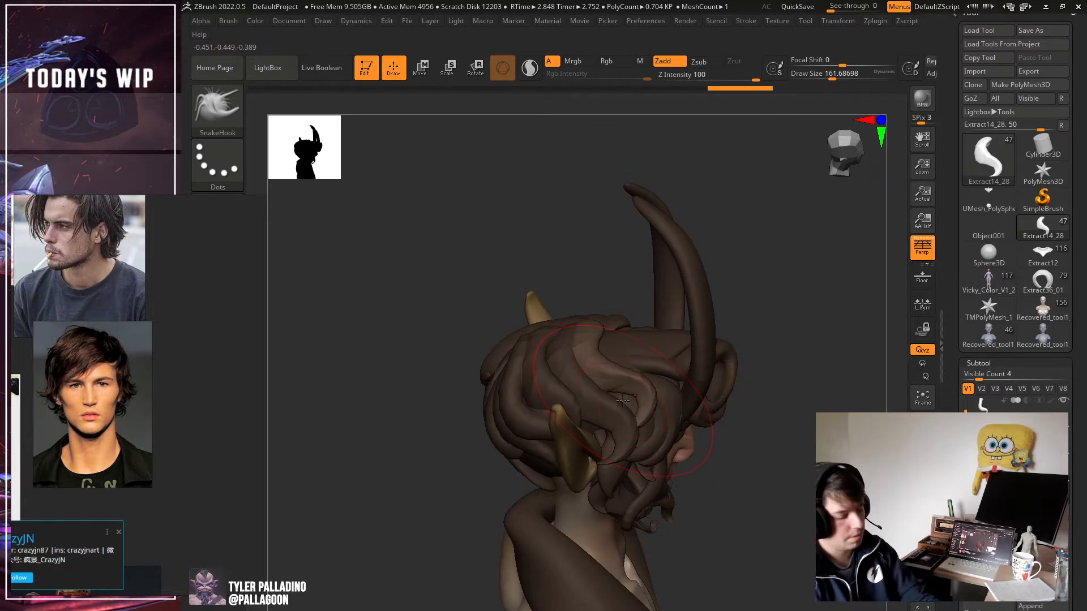
{"action": "key", "text": "bracketleft"}
{"action": "key", "text": "bracketleft"}
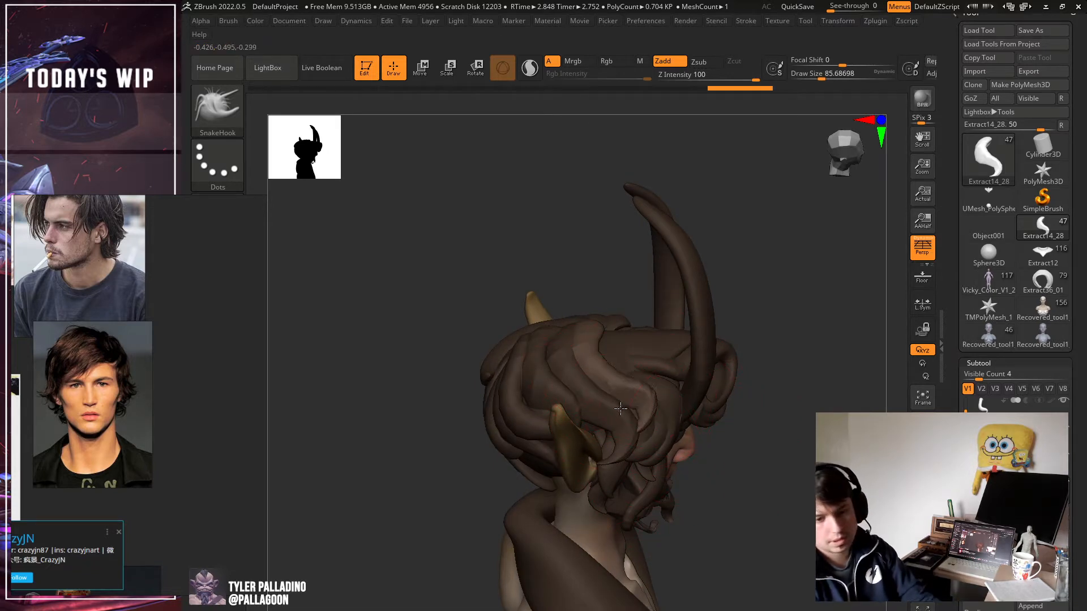
{"action": "left_click_drag", "start_coordinate": [635, 414], "coordinate": [646, 424]}
{"action": "right_click_drag", "start_coordinate": [700, 420], "coordinate": [658, 418], "text": "shift"}
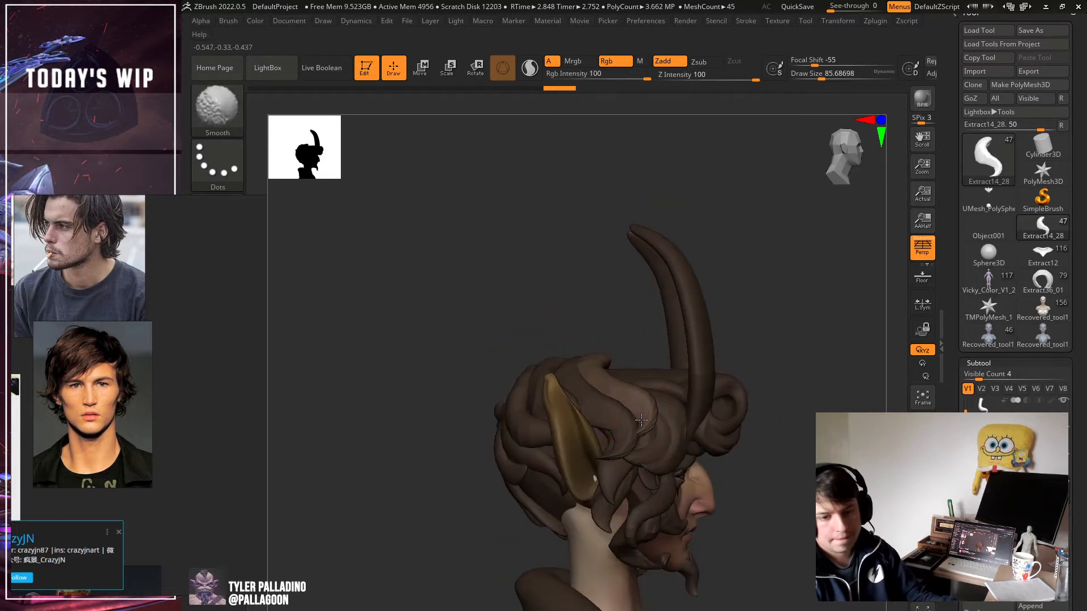
{"action": "right_click_drag", "start_coordinate": [781, 426], "coordinate": [591, 377]}
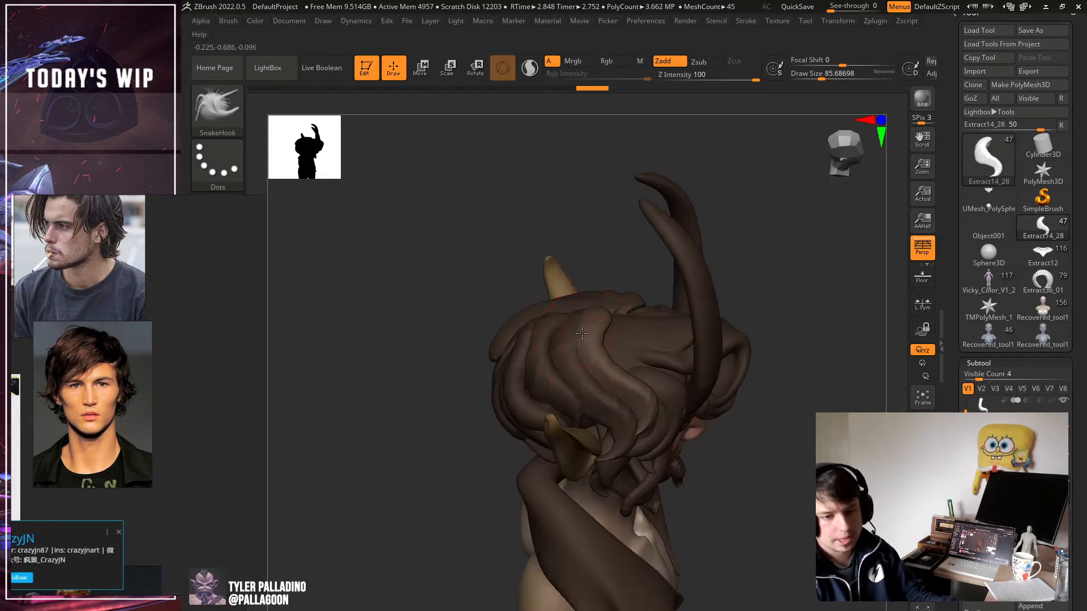
{"action": "right_click_drag", "start_coordinate": [748, 319], "coordinate": [781, 461]}
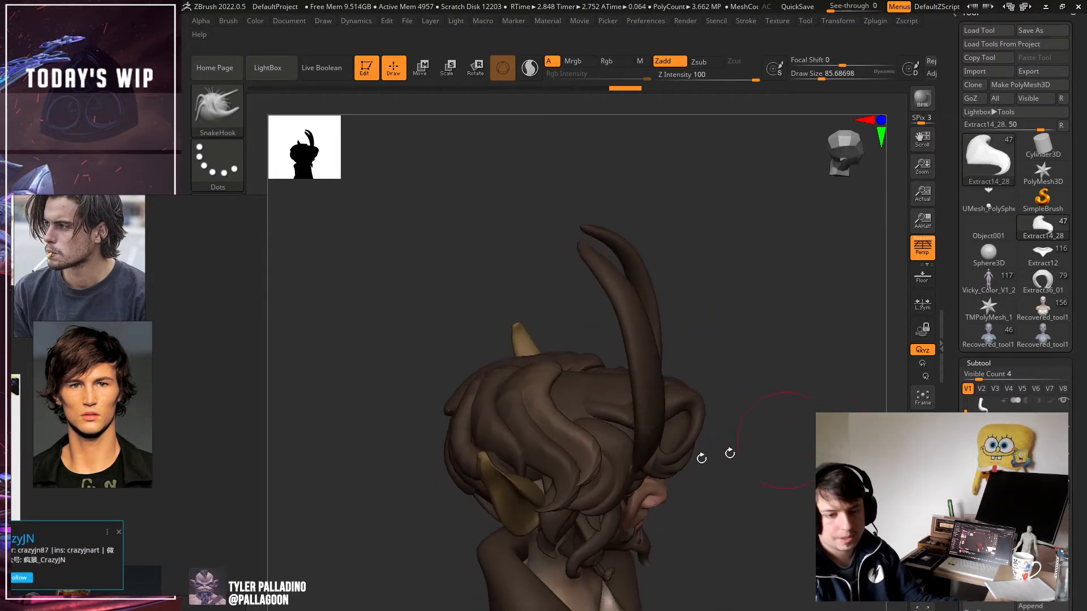
Reselect the newest side strand, adjust its upper part with SnakeHook at about 186, and duplicate the strand.
{"action": "left_click", "coordinate": [539, 469], "text": "alt"}
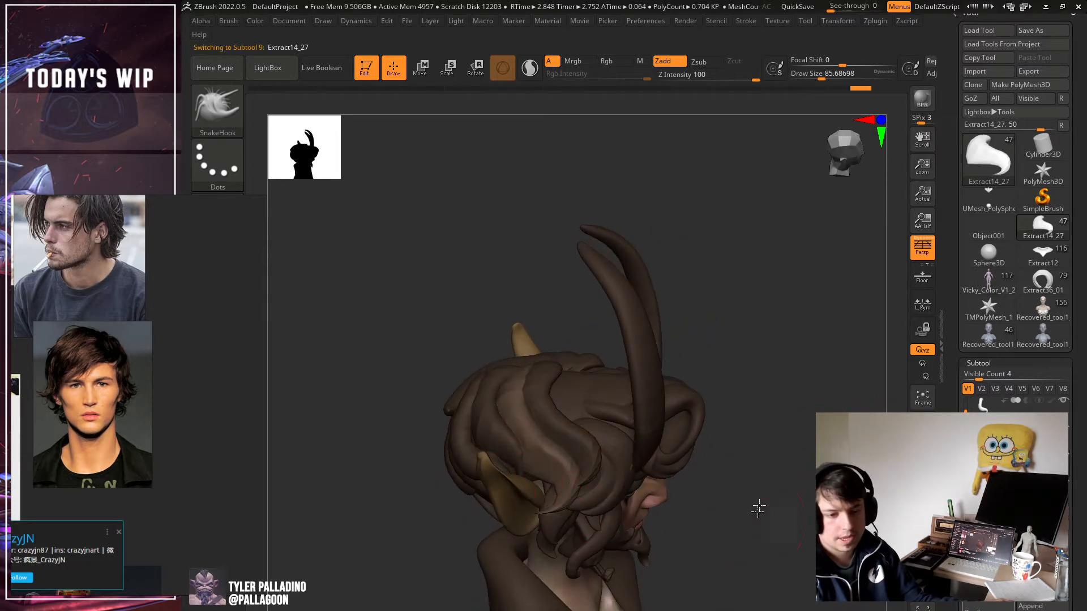
{"action": "right_click_drag", "start_coordinate": [757, 509], "coordinate": [739, 479]}
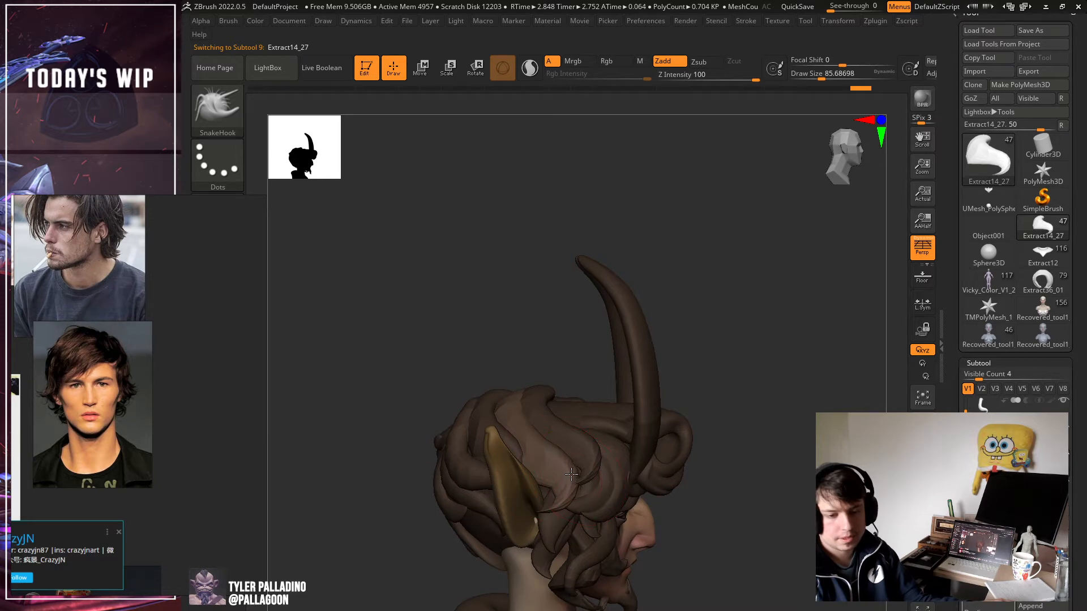
{"action": "right_click_drag", "start_coordinate": [571, 475], "coordinate": [566, 403]}
{"action": "left_click", "coordinate": [565, 403], "text": "alt"}
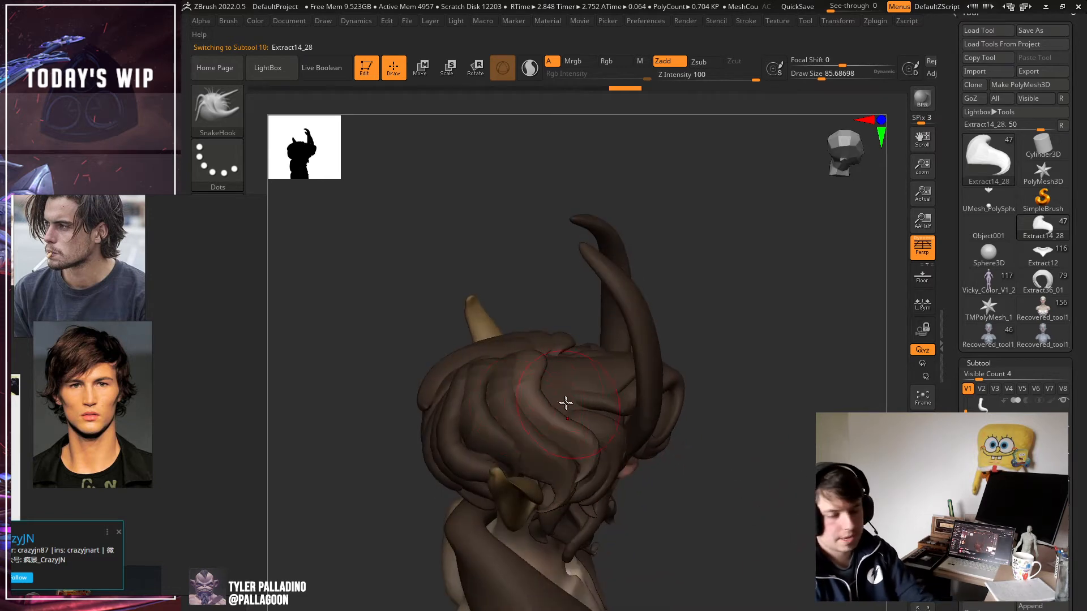
{"action": "key", "text": "]"}
{"action": "key", "text": "]"}
{"action": "key", "text": "]"}
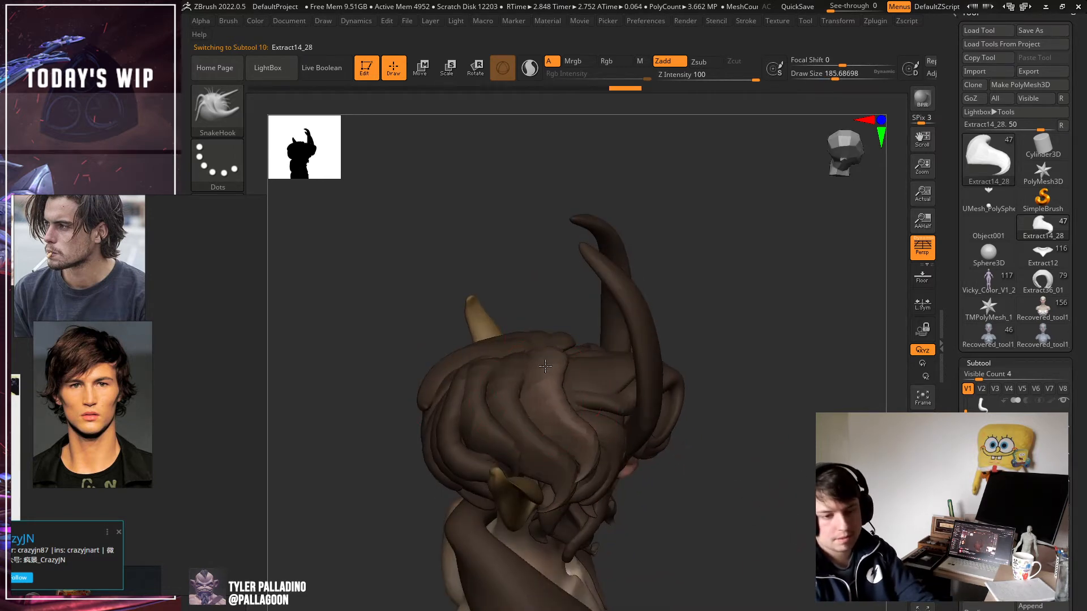
{"action": "right_click_drag", "start_coordinate": [697, 405], "coordinate": [782, 401]}
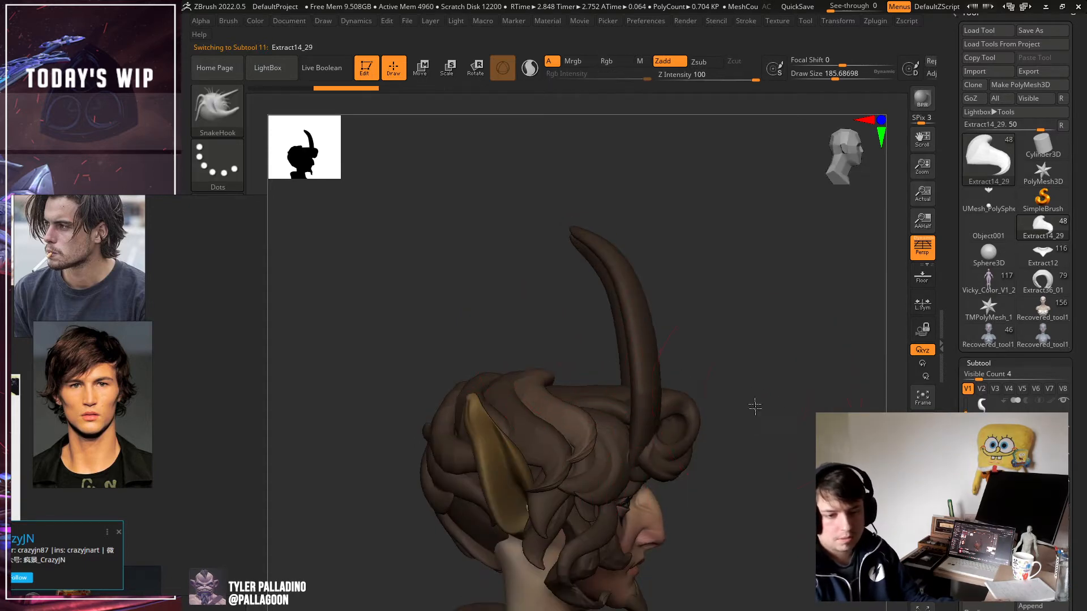
Pull the new duplicate forward beside the horn, then refine and smooth it with the brush at about 102.
{"action": "right_click_drag", "start_coordinate": [754, 405], "coordinate": [557, 399]}
{"action": "left_click", "coordinate": [555, 398], "text": "alt"}
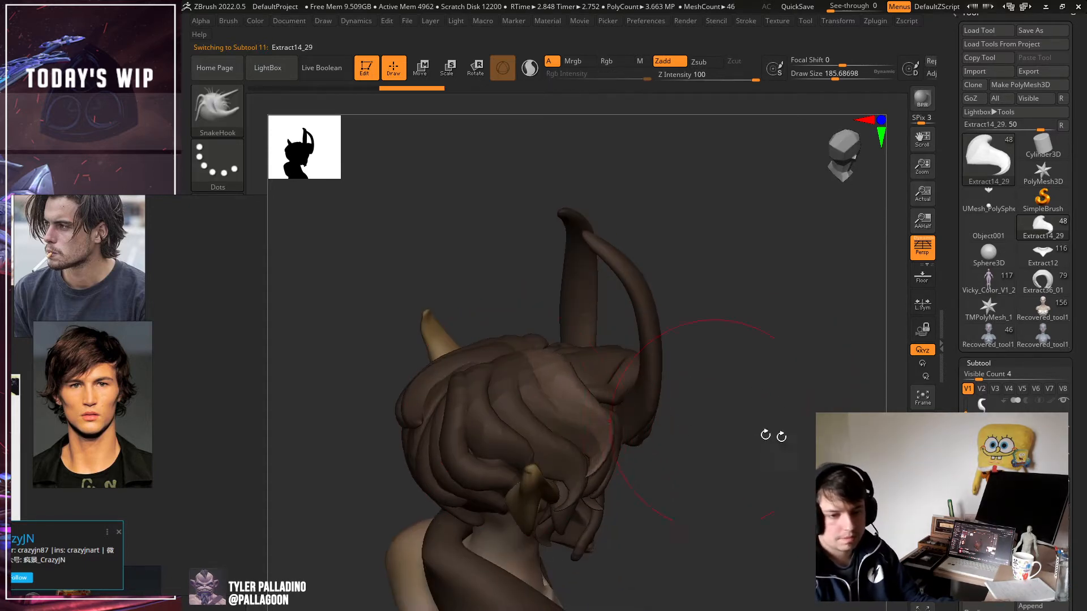
{"action": "right_click_drag", "start_coordinate": [772, 436], "coordinate": [733, 418]}
{"action": "mouse_move", "coordinate": [607, 395]}
{"action": "left_mouse_down"}
{"action": "mouse_move", "coordinate": [597, 487]}
{"action": "mouse_move", "coordinate": [593, 474]}
{"action": "left_mouse_up"}
{"action": "right_click_drag", "start_coordinate": [594, 475], "coordinate": [705, 435]}
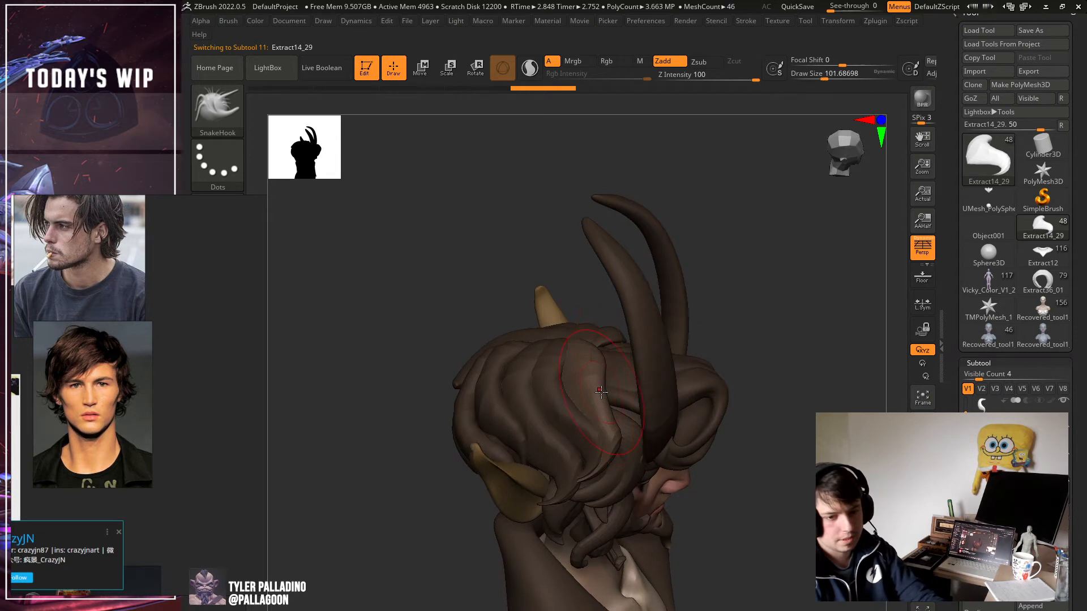
{"action": "mouse_move", "coordinate": [605, 379]}
{"action": "left_mouse_down", "text": "shift"}
{"action": "mouse_move", "coordinate": [597, 413]}
{"action": "mouse_move", "coordinate": [594, 396]}
{"action": "left_mouse_up", "text": "shift"}
{"action": "mouse_move", "coordinate": [594, 396]}
{"action": "right_mouse_down", "text": "shift"}
{"action": "mouse_move", "coordinate": [815, 377]}
{"action": "mouse_move", "coordinate": [796, 372]}
{"action": "mouse_move", "coordinate": [804, 390]}
{"action": "mouse_move", "coordinate": [646, 376]}
{"action": "right_mouse_up", "text": "shift"}
{"action": "mouse_move", "coordinate": [659, 370]}
{"action": "left_mouse_down"}
{"action": "mouse_move", "coordinate": [673, 382]}
{"action": "mouse_move", "coordinate": [662, 345]}
{"action": "left_mouse_up"}
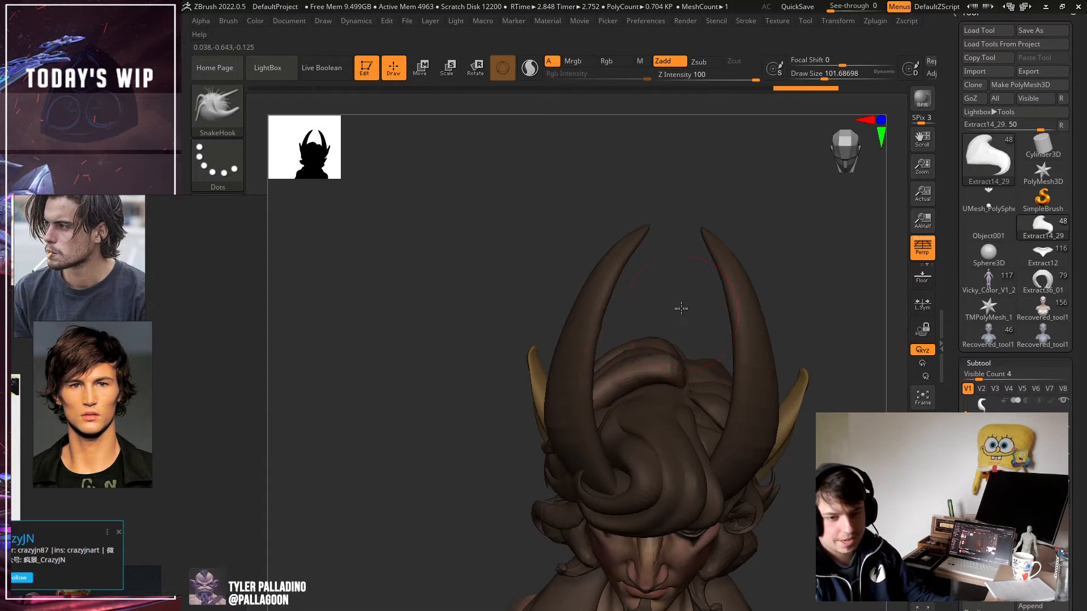
Shape the newest strand's lower end with SnakeHook so it blends with the side hair between the horn and ear.
{"action": "mouse_move", "coordinate": [679, 308]}
{"action": "right_mouse_down"}
{"action": "mouse_move", "coordinate": [669, 301]}
{"action": "mouse_move", "coordinate": [663, 315]}
{"action": "right_mouse_up"}
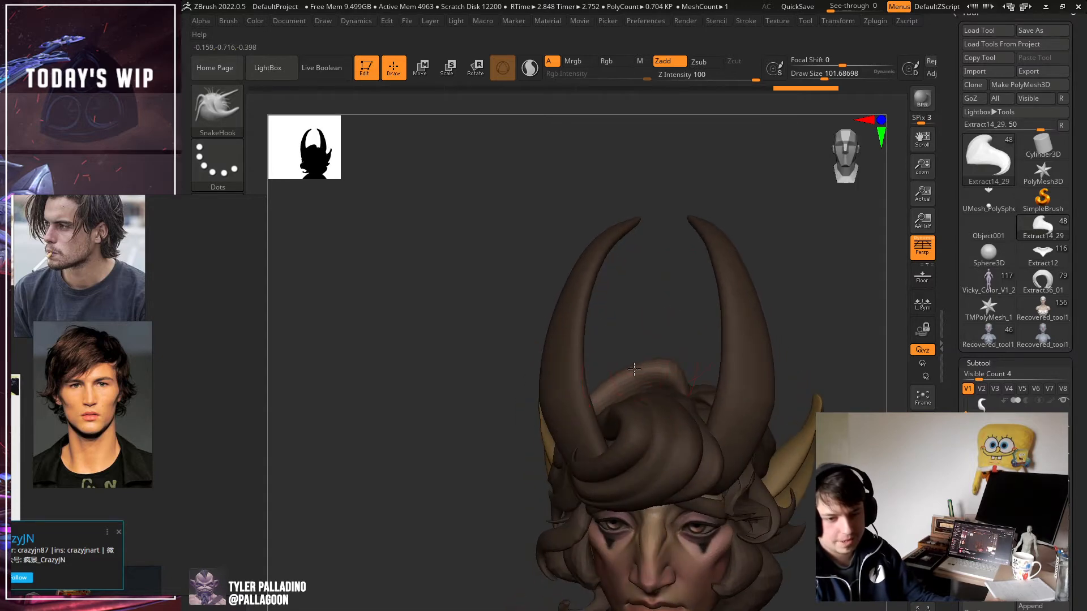
{"action": "right_click_drag", "start_coordinate": [634, 369], "coordinate": [662, 400]}
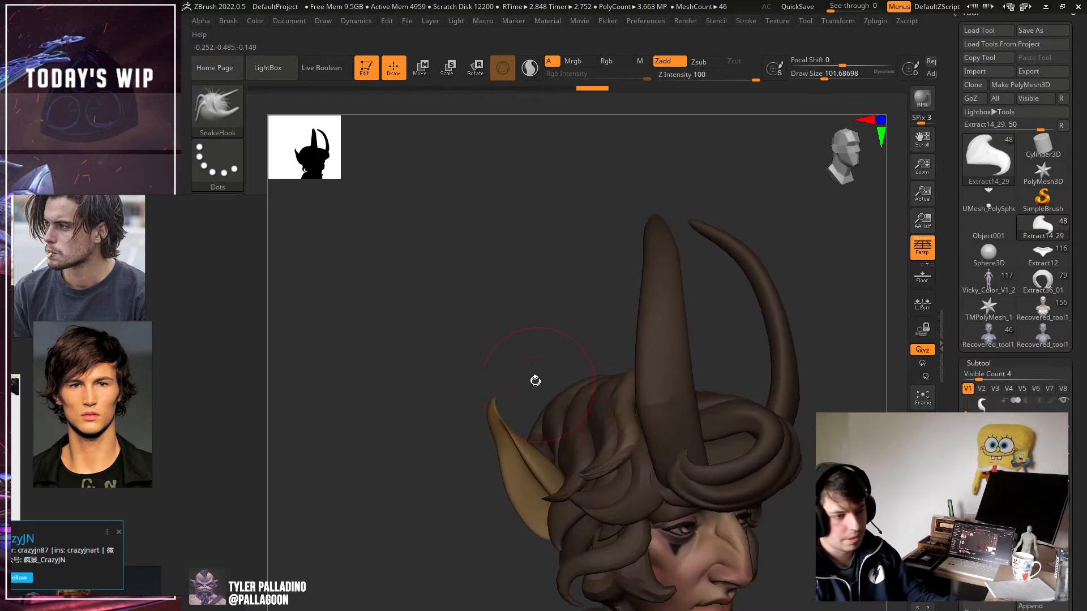
{"action": "right_click_drag", "start_coordinate": [533, 379], "coordinate": [547, 368]}
{"action": "left_click_drag", "start_coordinate": [621, 453], "coordinate": [579, 481]}
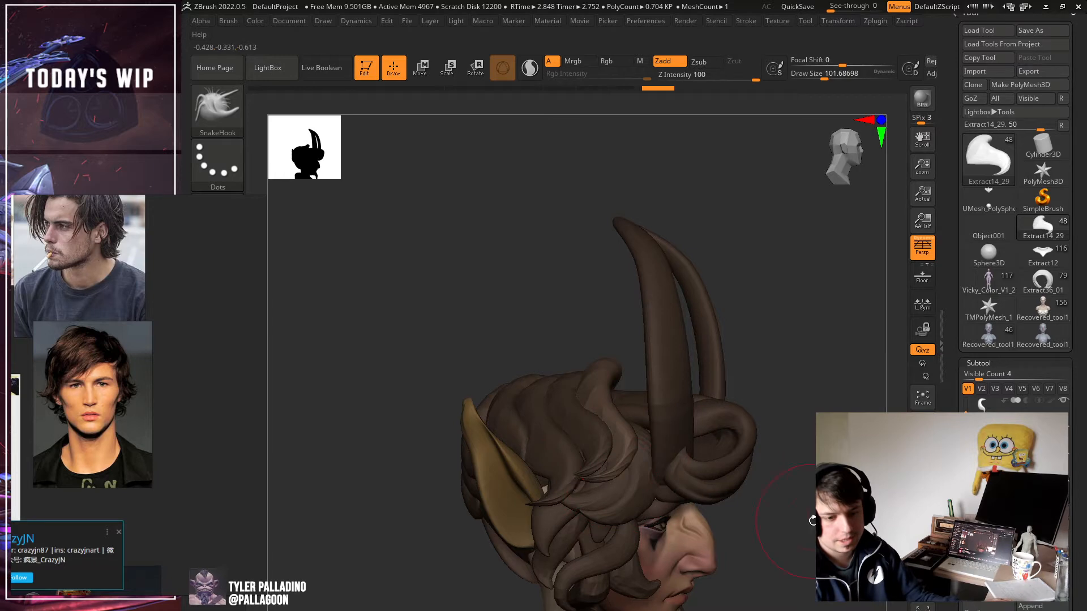
{"action": "right_click_drag", "start_coordinate": [578, 481], "coordinate": [592, 474]}
{"action": "left_click_drag", "start_coordinate": [591, 473], "coordinate": [585, 467]}
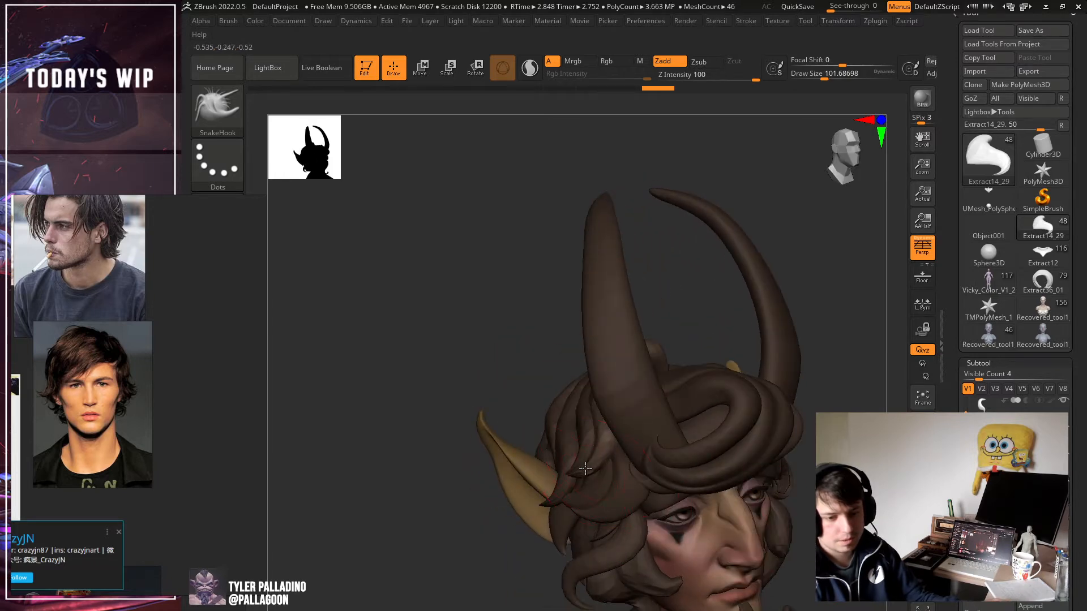
{"action": "right_click_drag", "start_coordinate": [477, 379], "coordinate": [682, 339]}
{"action": "right_click_drag", "start_coordinate": [582, 432], "coordinate": [743, 311]}
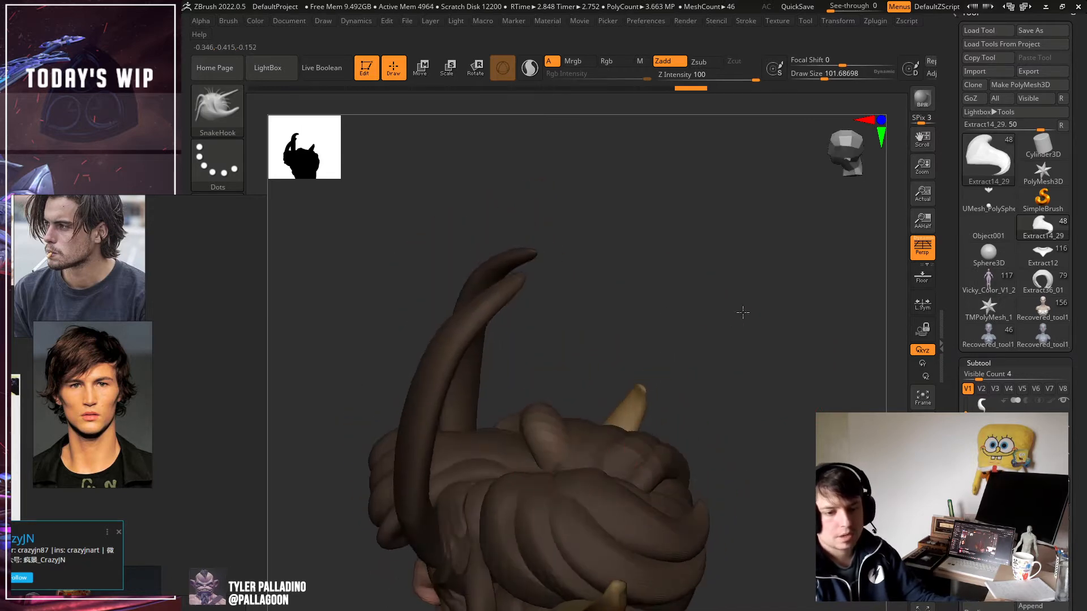
Examine how the newest duplicated strands sit on the crown and side hair from the top, side and back.
{"action": "left_click", "coordinate": [577, 428], "text": "alt"}
{"action": "right_click_drag", "start_coordinate": [733, 405], "coordinate": [521, 457]}
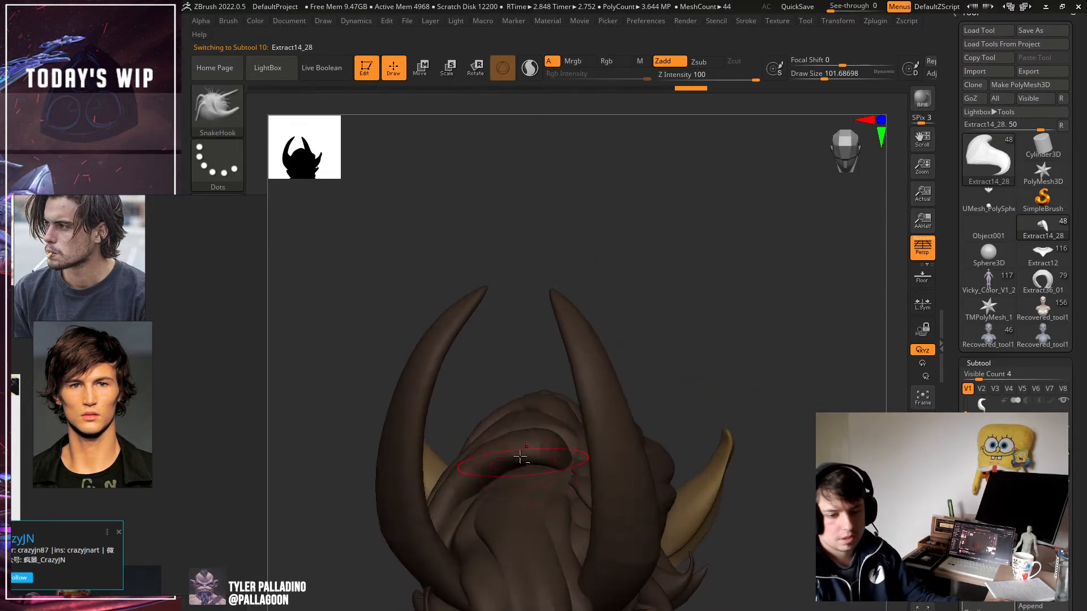
{"action": "left_click", "coordinate": [521, 457], "text": "alt"}
{"action": "right_click_drag", "start_coordinate": [790, 434], "coordinate": [762, 483]}
{"action": "left_click", "coordinate": [566, 440], "text": "alt"}
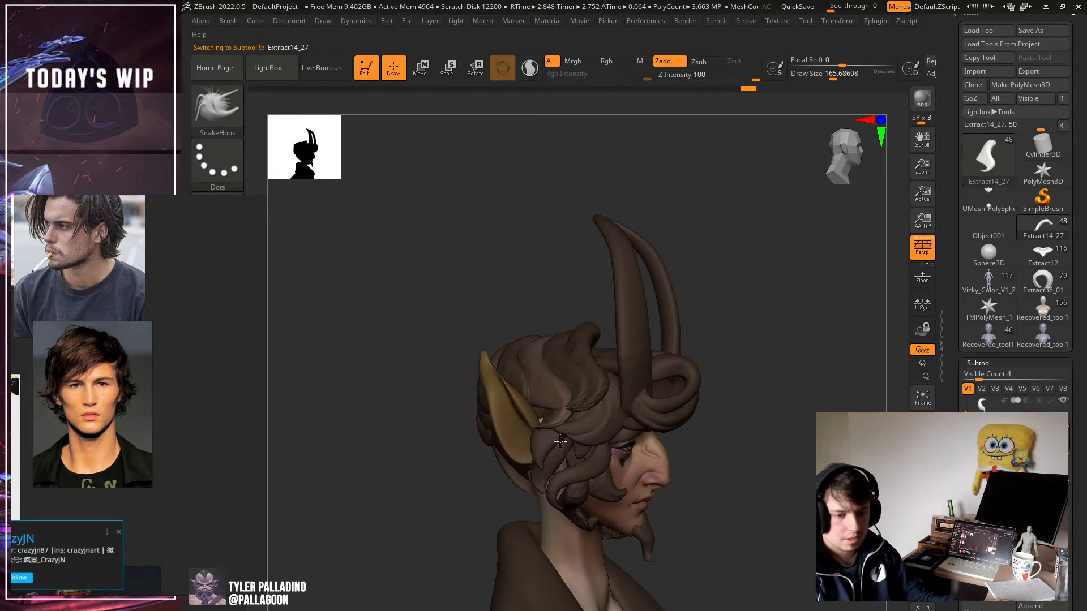
{"action": "right_click_drag", "start_coordinate": [556, 446], "coordinate": [779, 504]}
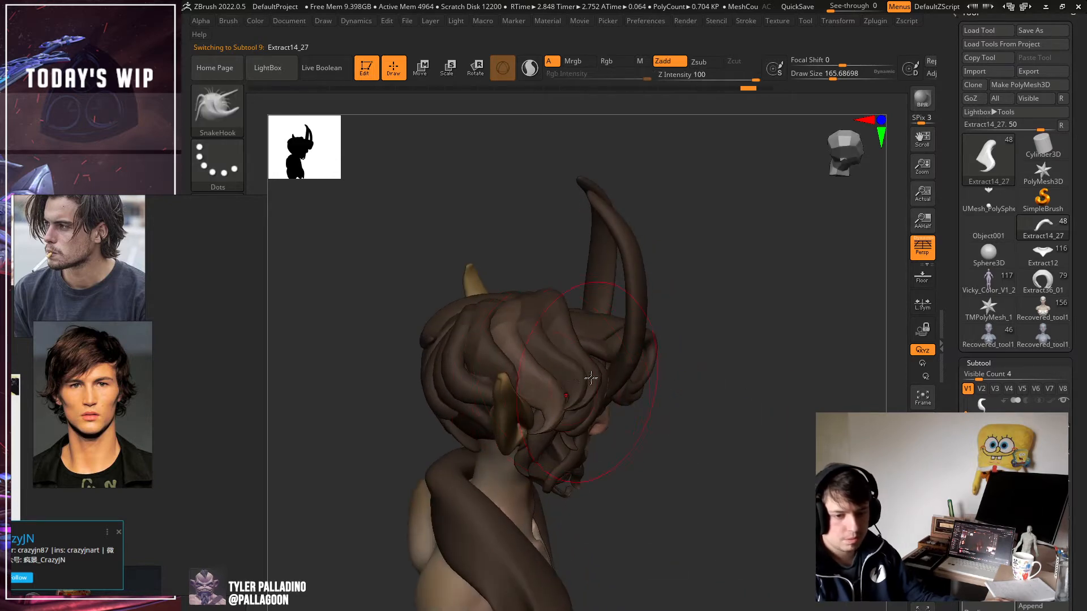
{"action": "left_click", "coordinate": [570, 382], "text": "alt"}
{"action": "right_click_drag", "start_coordinate": [569, 382], "coordinate": [698, 444]}
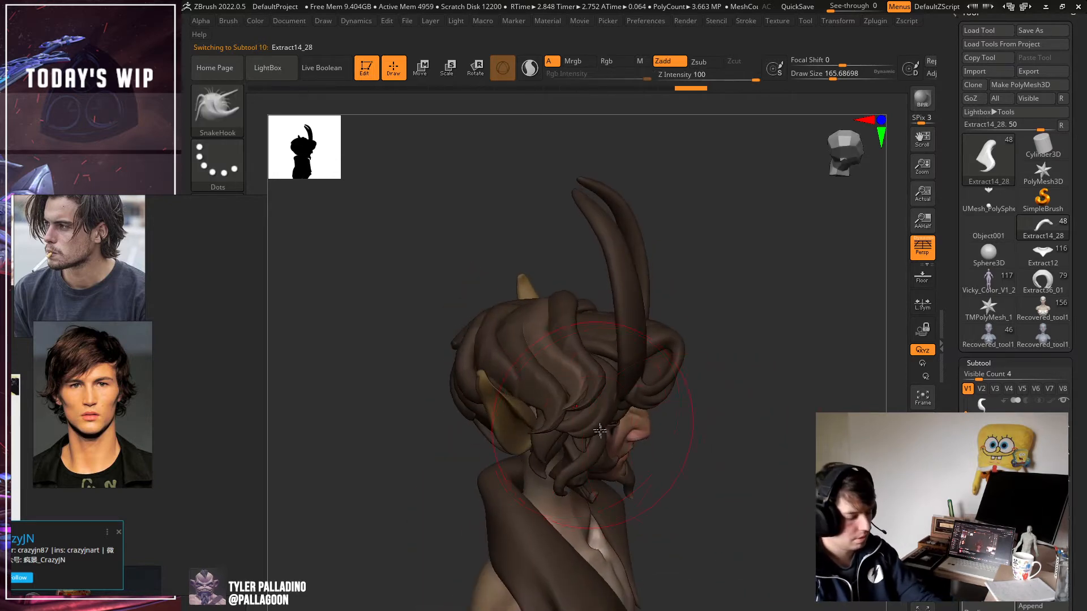
Select the crown strand that ends in front of the ear and reshape it with SnakeHook at about 82.
{"action": "left_click", "coordinate": [546, 411], "text": "alt"}
{"action": "right_click_drag", "start_coordinate": [637, 445], "coordinate": [636, 425]}
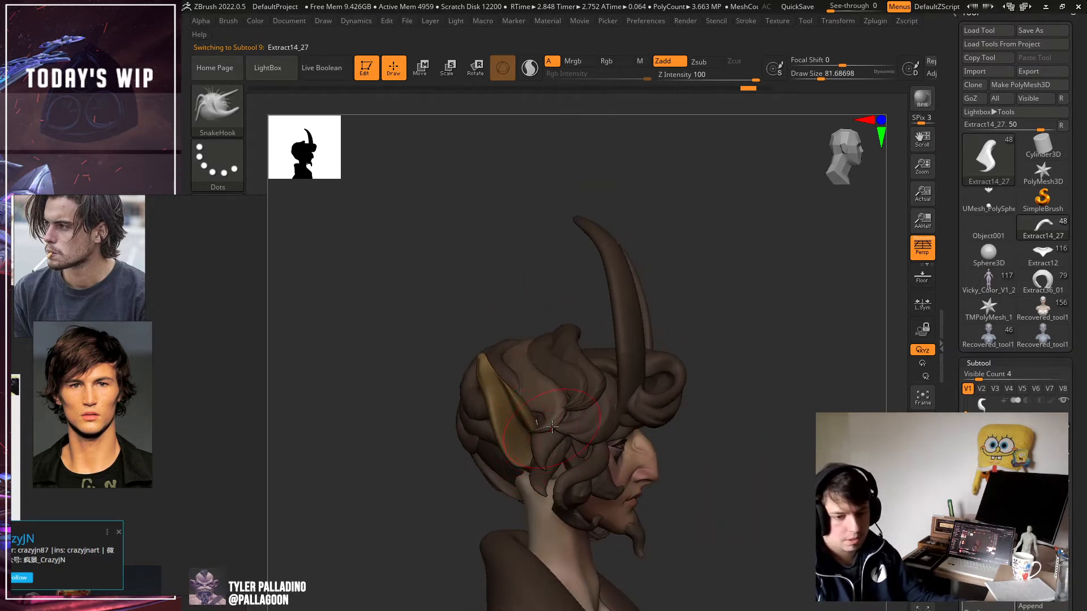
{"action": "right_click_drag", "start_coordinate": [695, 490], "coordinate": [623, 456]}
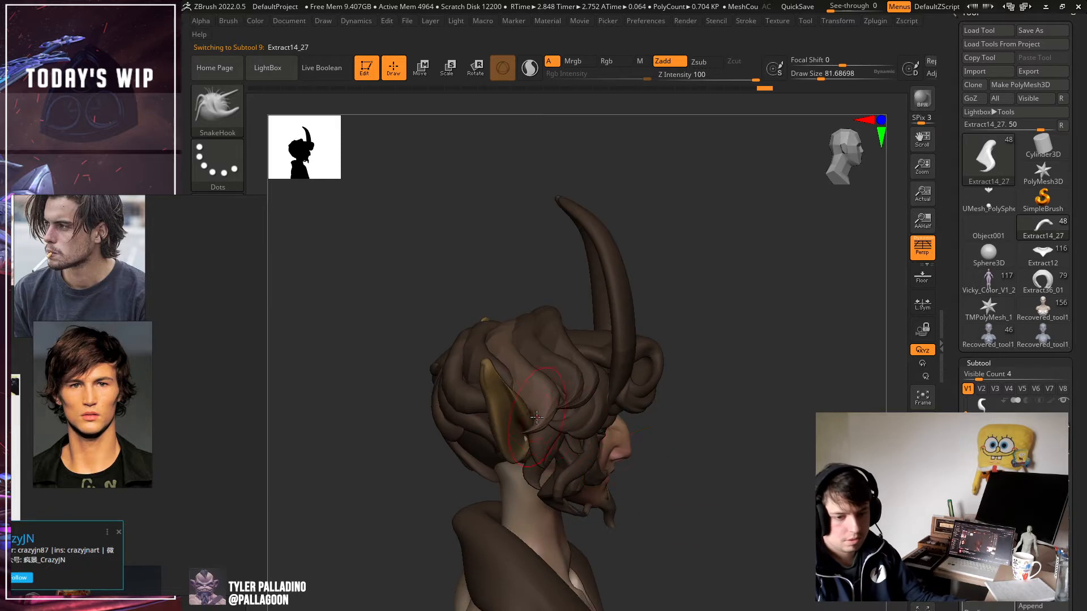
{"action": "mouse_move", "coordinate": [762, 464]}
{"action": "right_mouse_down"}
{"action": "mouse_move", "coordinate": [738, 442]}
{"action": "mouse_move", "coordinate": [781, 470]}
{"action": "right_mouse_up"}
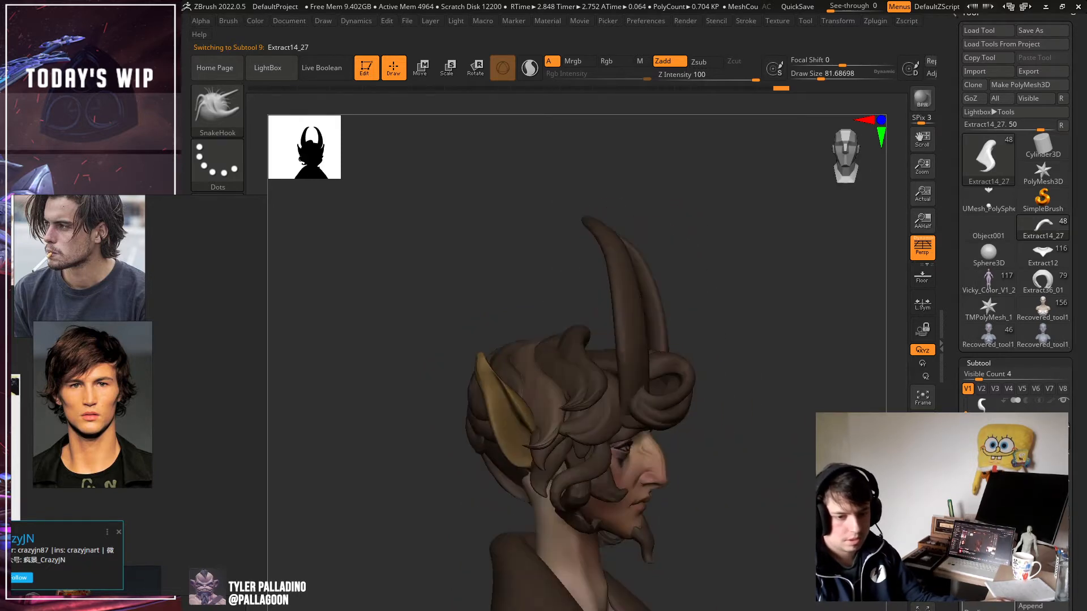
{"action": "right_click_drag", "start_coordinate": [703, 455], "coordinate": [557, 414]}
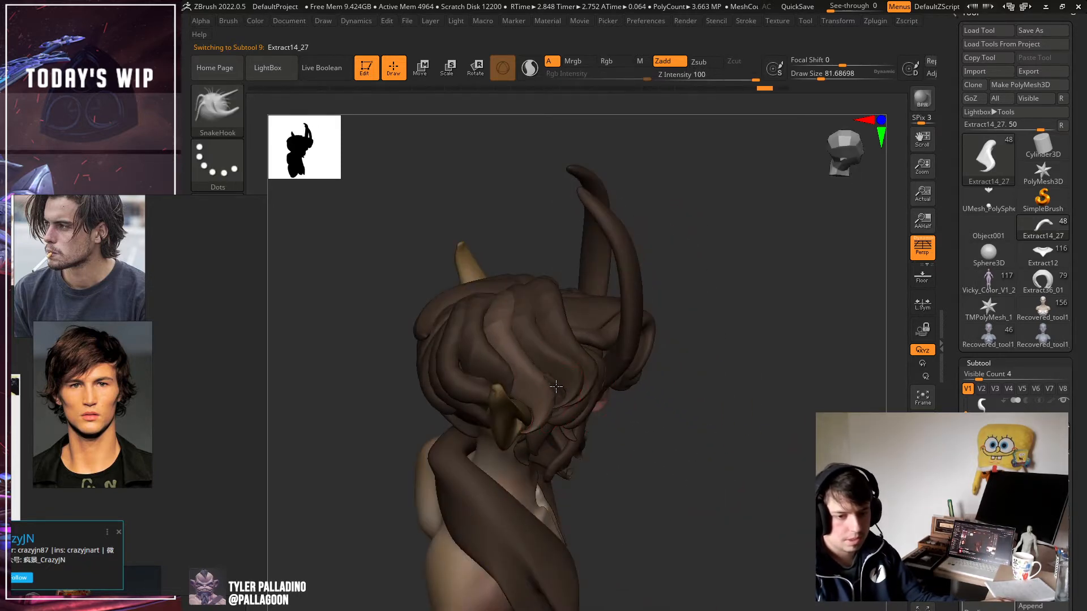
{"action": "mouse_move", "coordinate": [751, 419]}
{"action": "right_mouse_down"}
{"action": "mouse_move", "coordinate": [764, 436]}
{"action": "mouse_move", "coordinate": [635, 442]}
{"action": "right_mouse_up"}
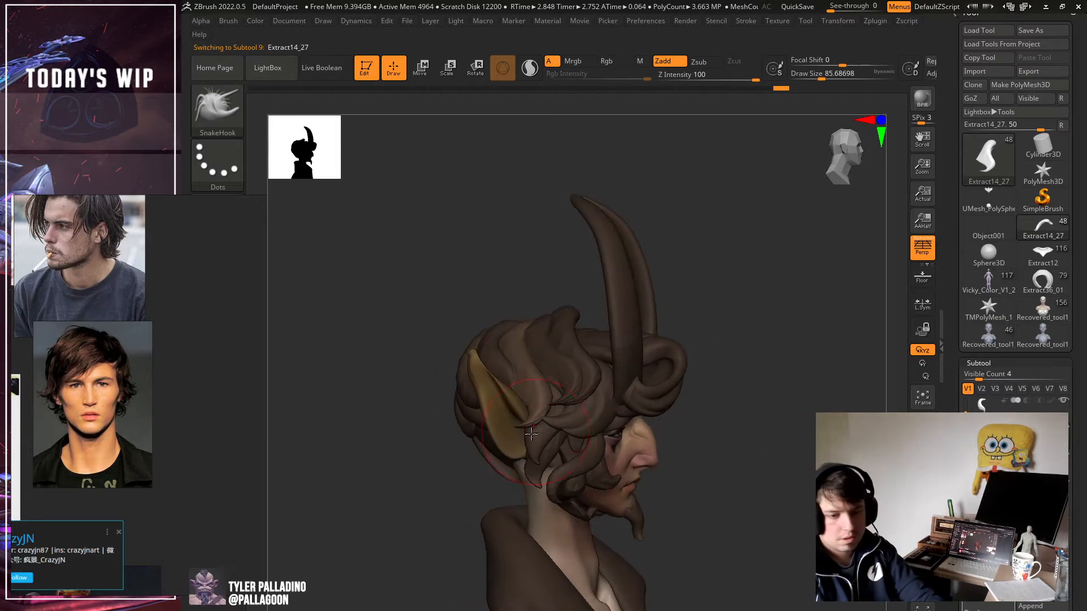
Pull the strand's lower end into shape beside the ear with SnakeHook at about 86 and 70.
{"action": "left_click_drag", "start_coordinate": [532, 440], "coordinate": [541, 424]}
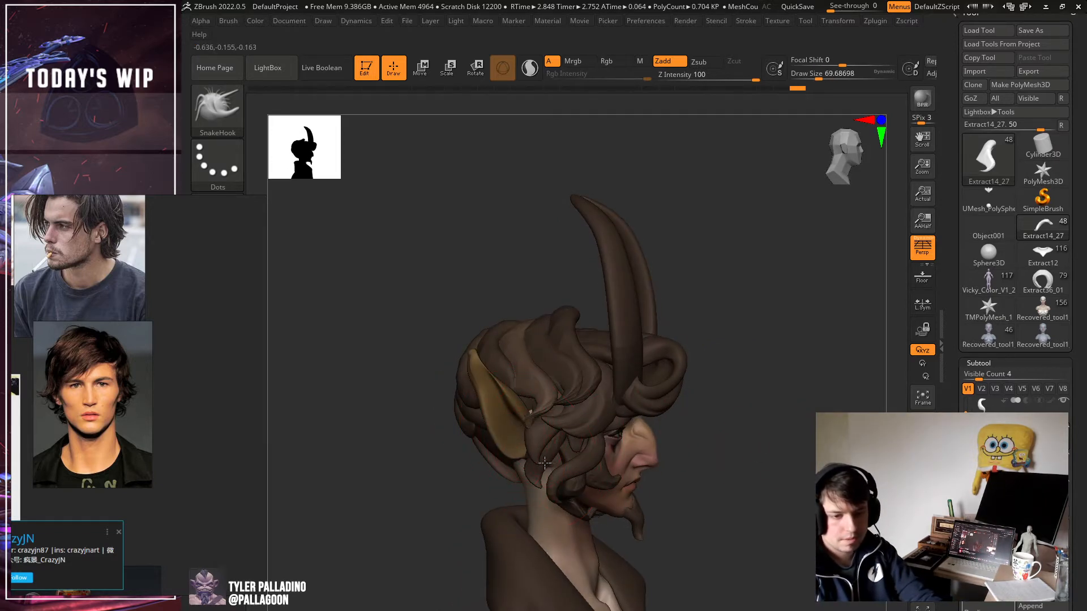
{"action": "left_click_drag", "start_coordinate": [544, 463], "coordinate": [544, 461]}
{"action": "right_click_drag", "start_coordinate": [551, 446], "coordinate": [708, 476]}
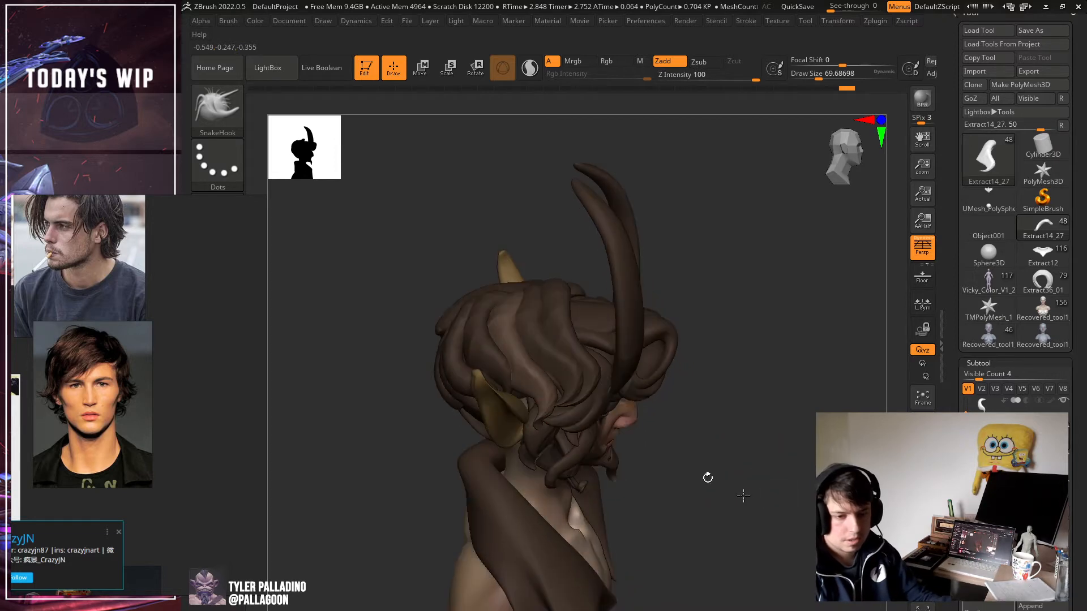
{"action": "right_click_drag", "start_coordinate": [565, 435], "coordinate": [733, 451]}
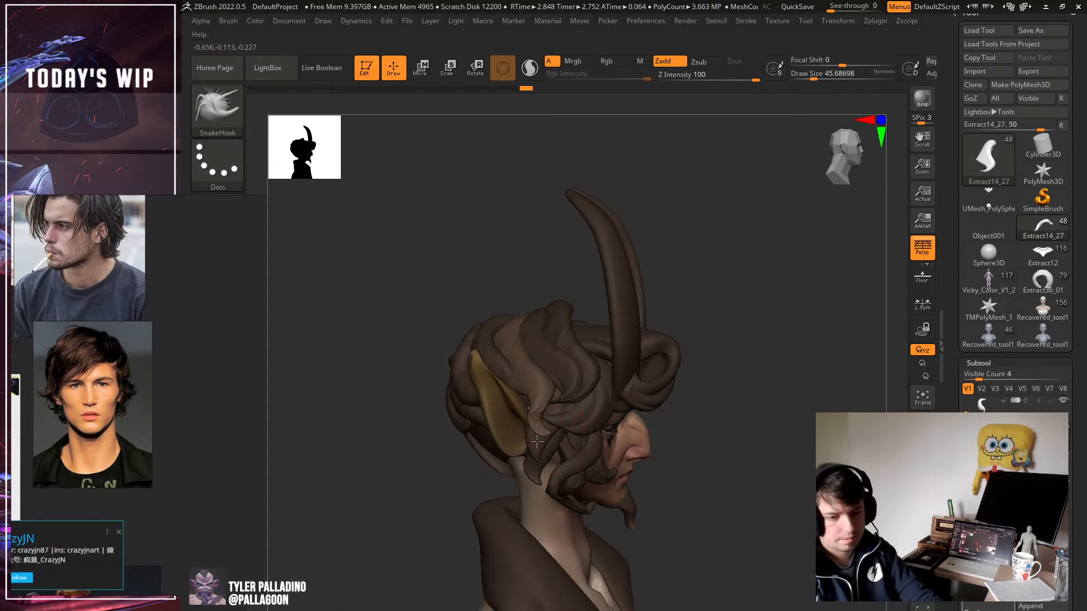
Enlarge the brush to about 90, then smooth and adjust the strand's lower half over the side hair.
{"action": "key", "text": "]"}
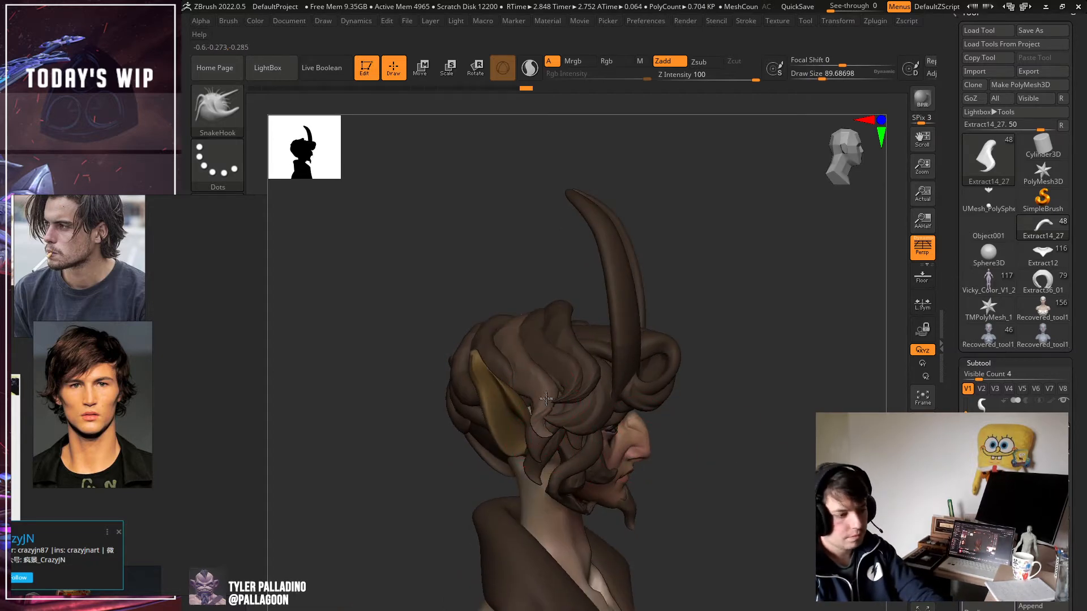
{"action": "key", "text": "shift"}
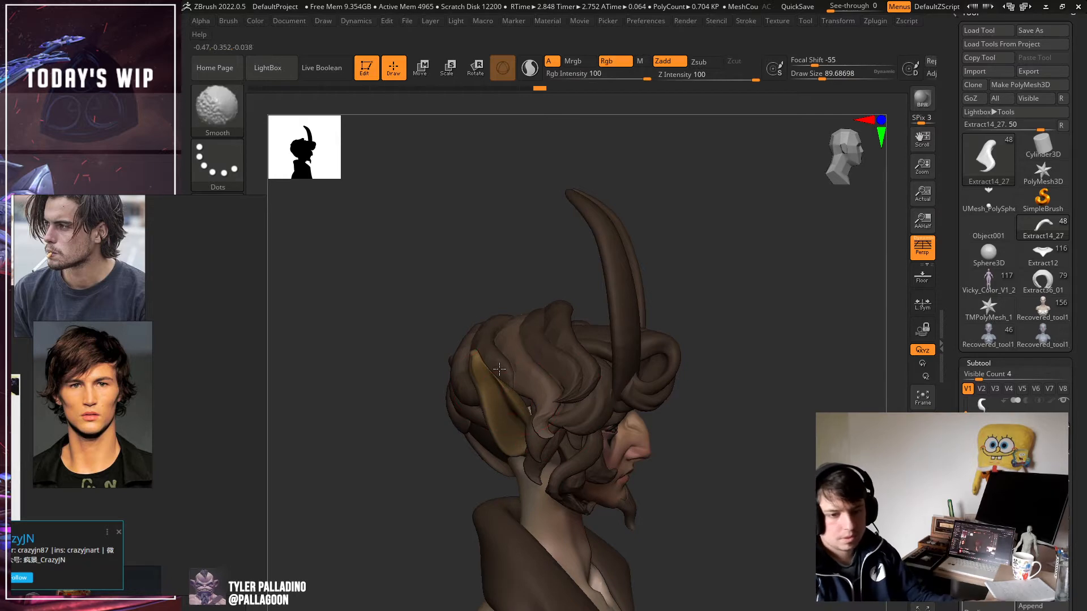
{"action": "right_click_drag", "start_coordinate": [557, 388], "coordinate": [553, 388], "text": "shift"}
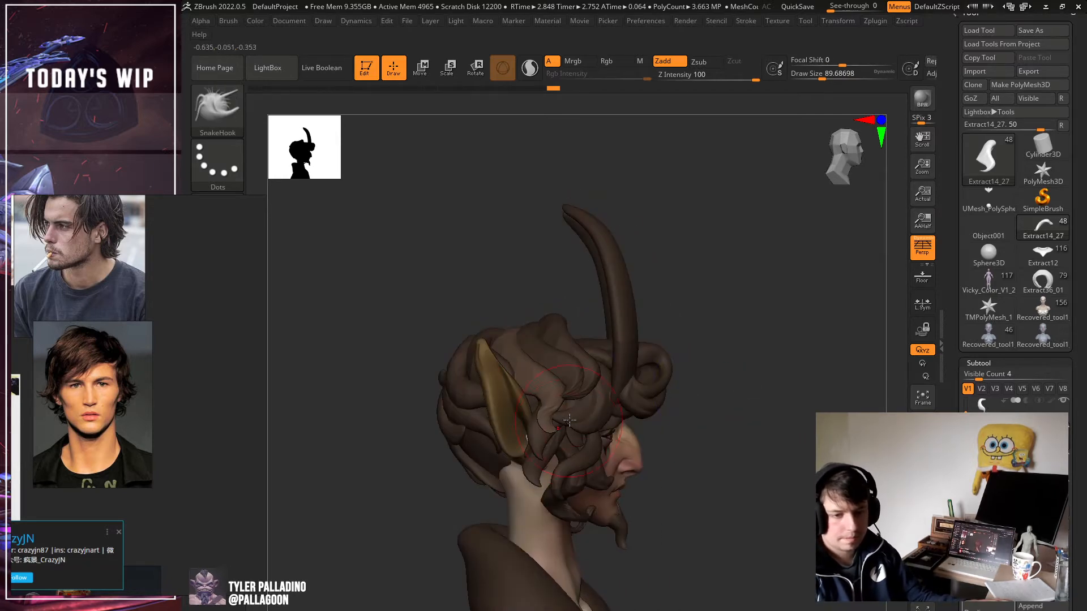
{"action": "right_click_drag", "start_coordinate": [561, 427], "coordinate": [681, 431]}
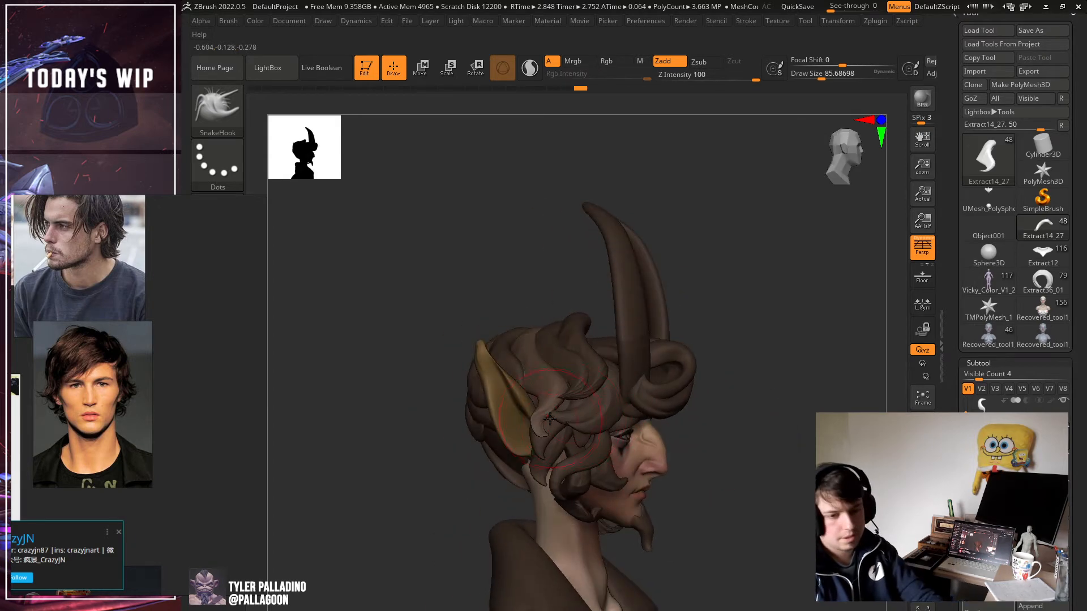
Smooth the strand near its tip at about 50, then refine the tip beside the ear with SnakeHook.
{"action": "right_click_drag", "start_coordinate": [541, 411], "coordinate": [547, 432], "text": "shift"}
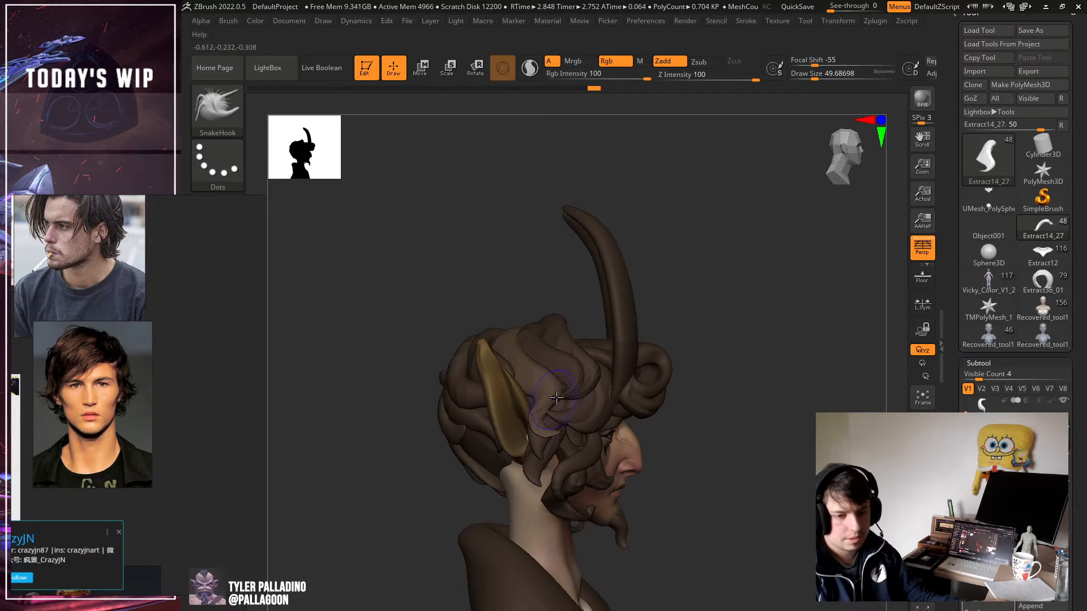
{"action": "left_click_drag", "start_coordinate": [548, 408], "coordinate": [552, 387], "text": "shift"}
{"action": "left_click_drag", "start_coordinate": [739, 403], "coordinate": [756, 448]}
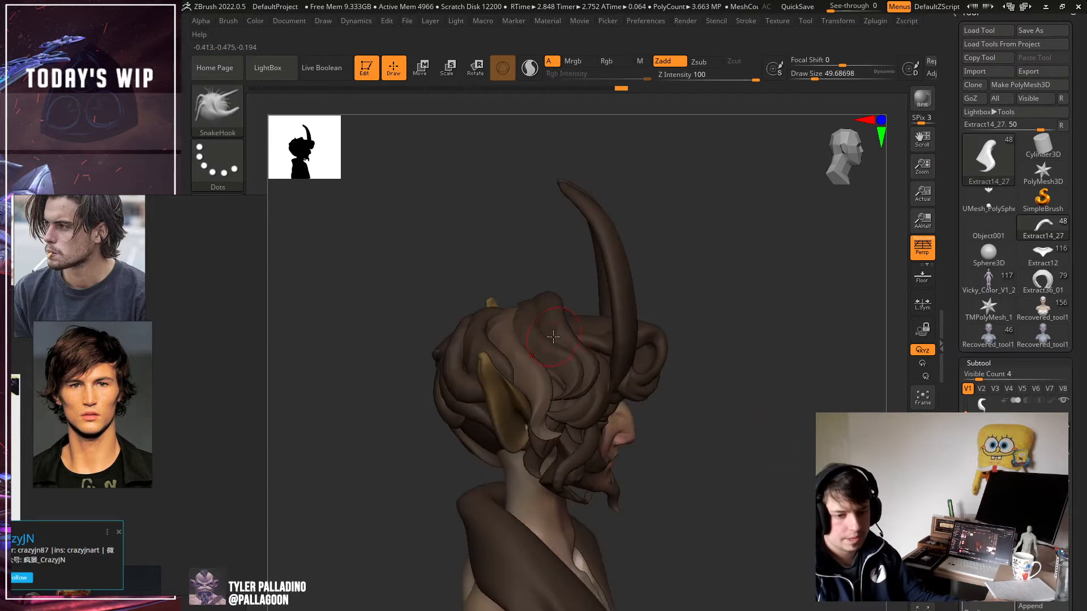
{"action": "left_click_drag", "start_coordinate": [736, 399], "coordinate": [732, 427]}
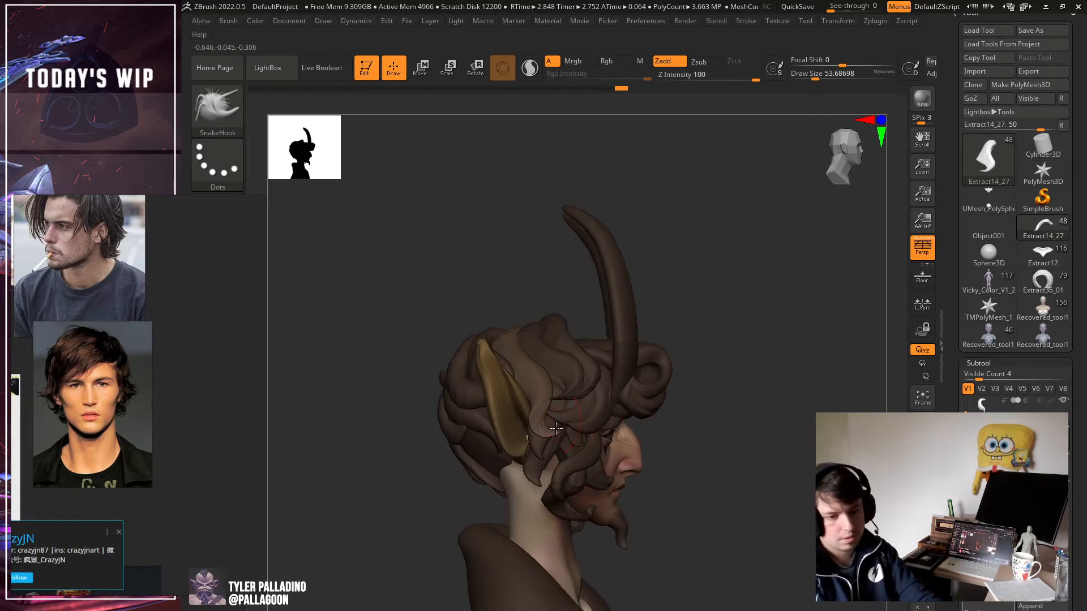
{"action": "left_click_drag", "start_coordinate": [530, 418], "coordinate": [533, 427]}
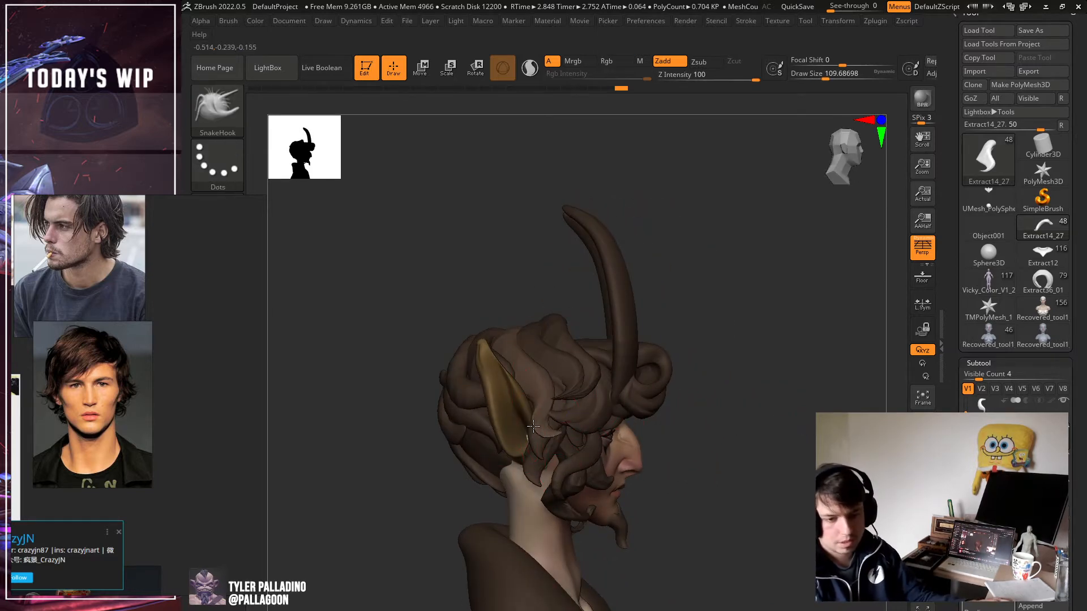
Check the neighbouring side strands from the side and front, then reselect the strand ending in front of the ear.
{"action": "left_click_drag", "start_coordinate": [719, 454], "coordinate": [734, 460]}
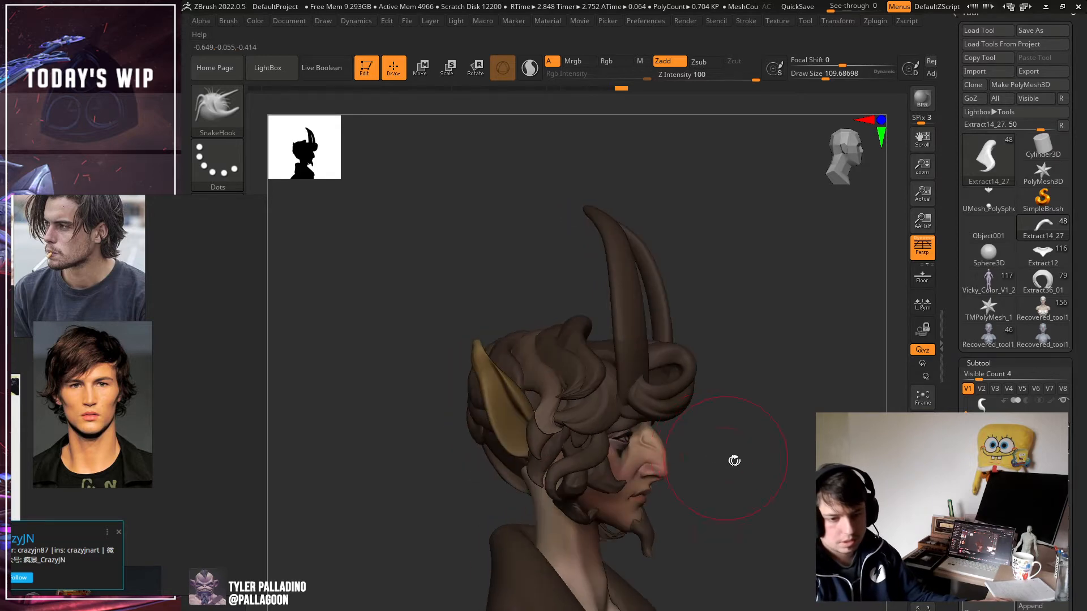
{"action": "left_click_drag", "start_coordinate": [900, 465], "coordinate": [571, 436]}
{"action": "left_click", "coordinate": [541, 422], "text": "alt"}
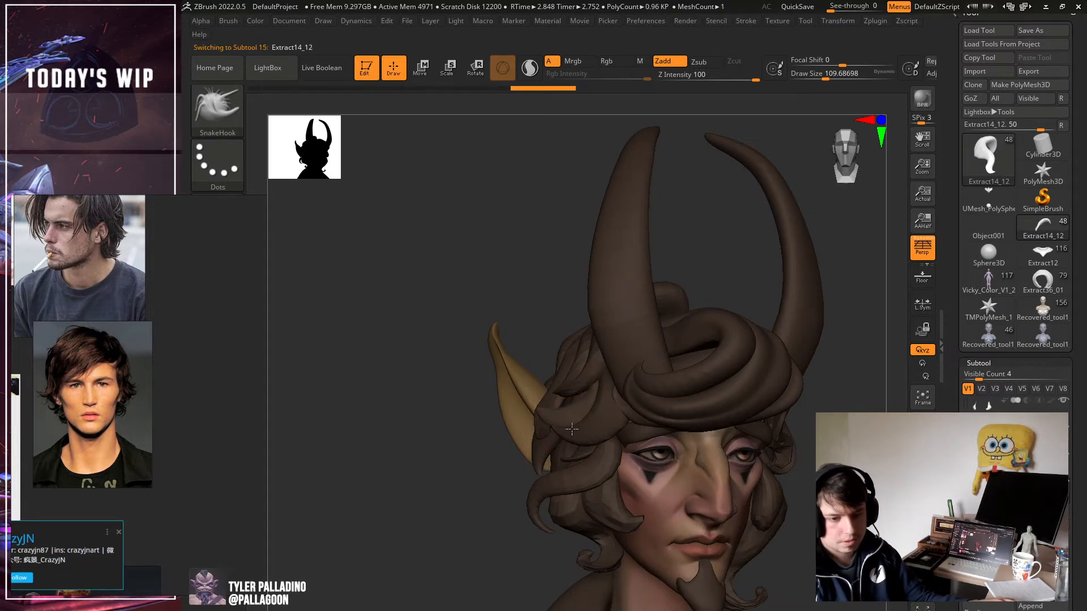
{"action": "left_click", "coordinate": [563, 432], "text": "alt"}
{"action": "left_click_drag", "start_coordinate": [411, 446], "coordinate": [466, 440]}
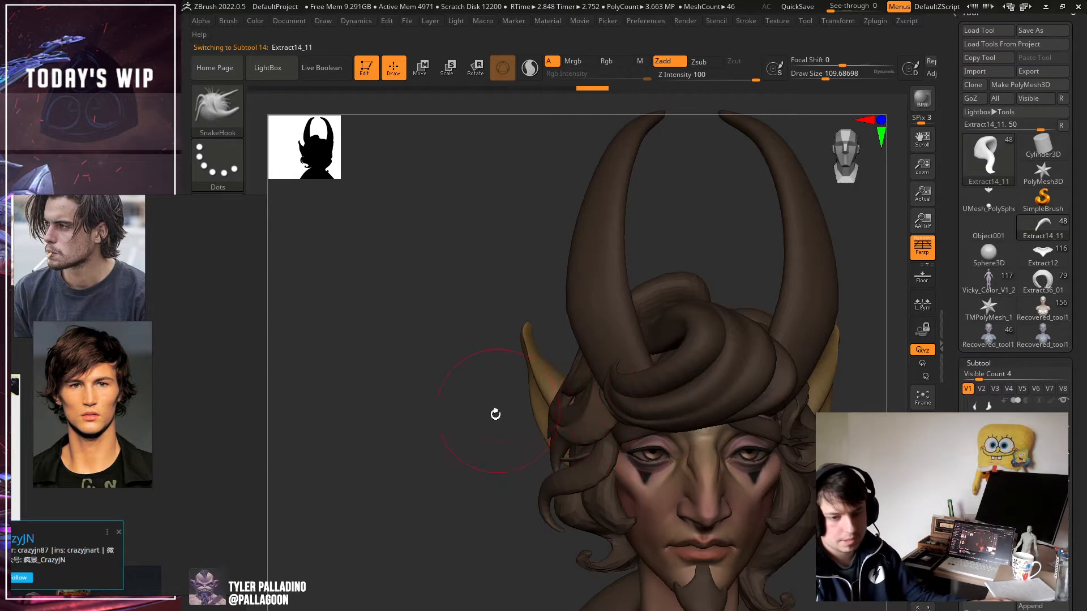
{"action": "left_click_drag", "start_coordinate": [496, 414], "coordinate": [673, 421]}
{"action": "left_click", "coordinate": [571, 430], "text": "alt"}
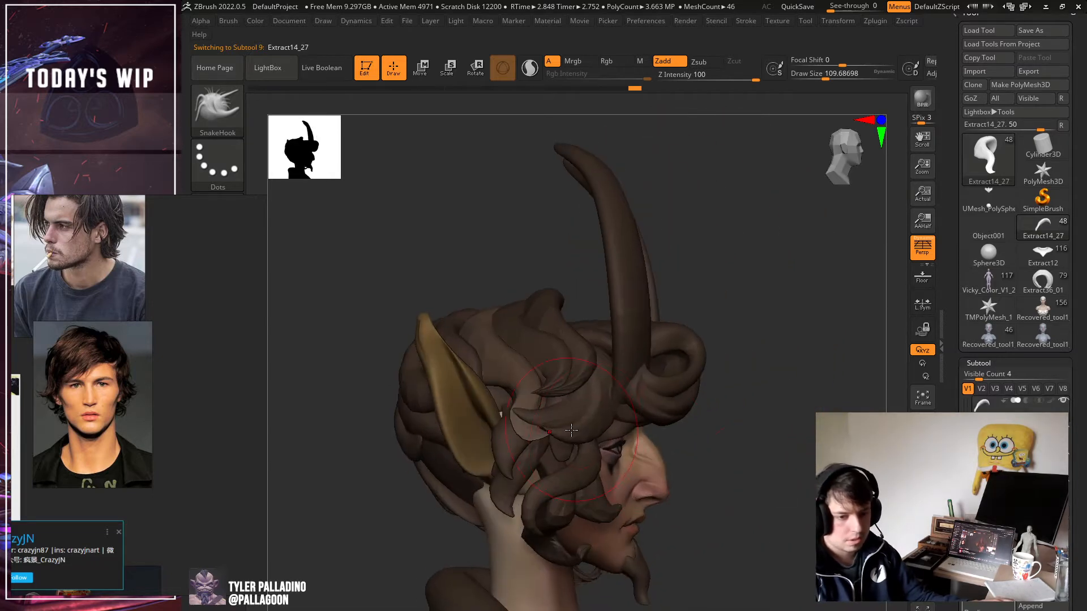
Refine the selected strand's lower end with SnakeHook at about 86 so it curls in front of the ear.
{"action": "mouse_move", "coordinate": [571, 430]}
{"action": "right_mouse_down"}
{"action": "mouse_move", "coordinate": [767, 469]}
{"action": "mouse_move", "coordinate": [571, 445]}
{"action": "right_mouse_up"}
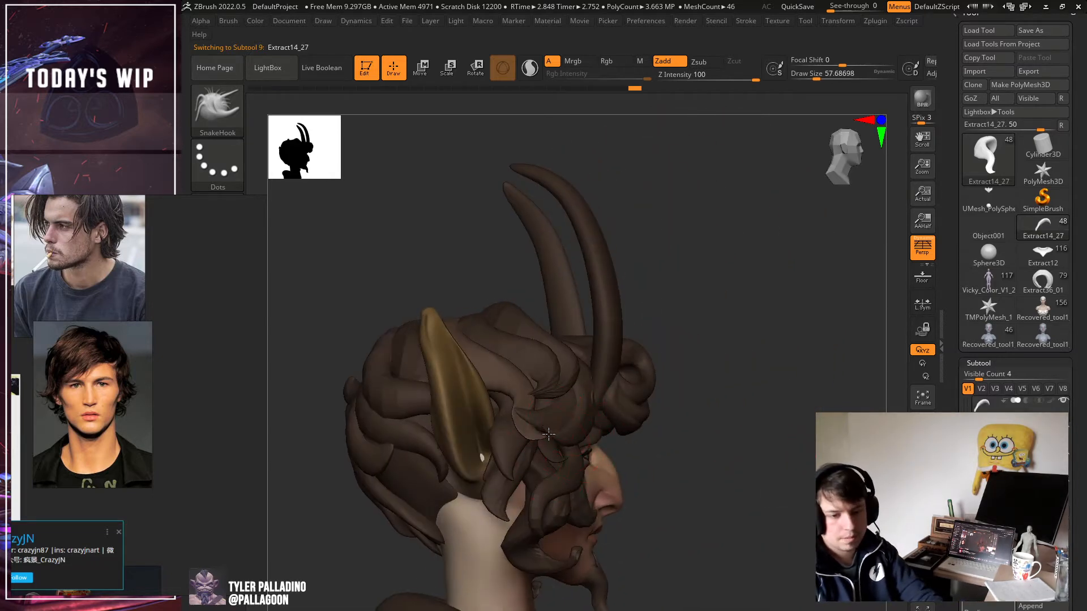
{"action": "key", "text": "]"}
{"action": "key", "text": "]"}
{"action": "key", "text": "]"}
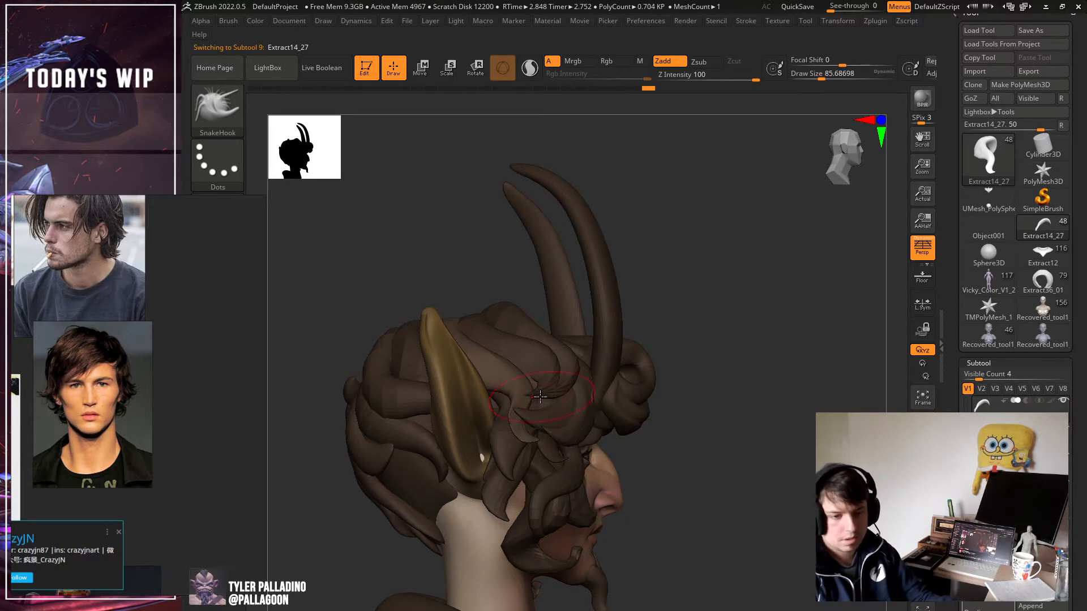
{"action": "mouse_move", "coordinate": [546, 413]}
{"action": "right_mouse_down"}
{"action": "mouse_move", "coordinate": [723, 427]}
{"action": "mouse_move", "coordinate": [677, 439]}
{"action": "right_mouse_up"}
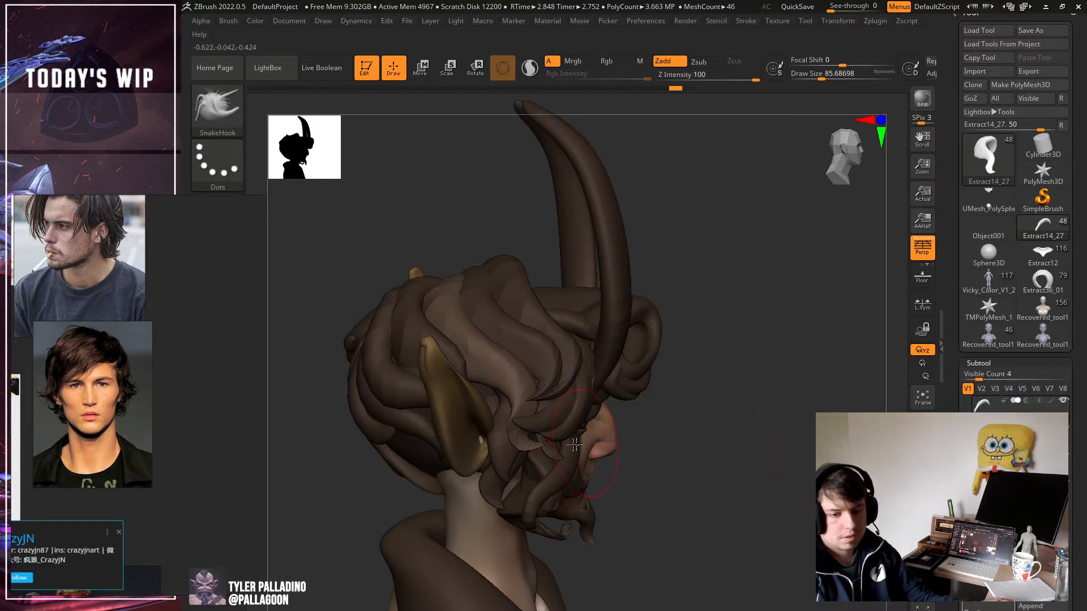
{"action": "left_click_drag", "start_coordinate": [526, 444], "coordinate": [528, 454]}
{"action": "right_click_drag", "start_coordinate": [527, 454], "coordinate": [511, 455], "text": "shift"}
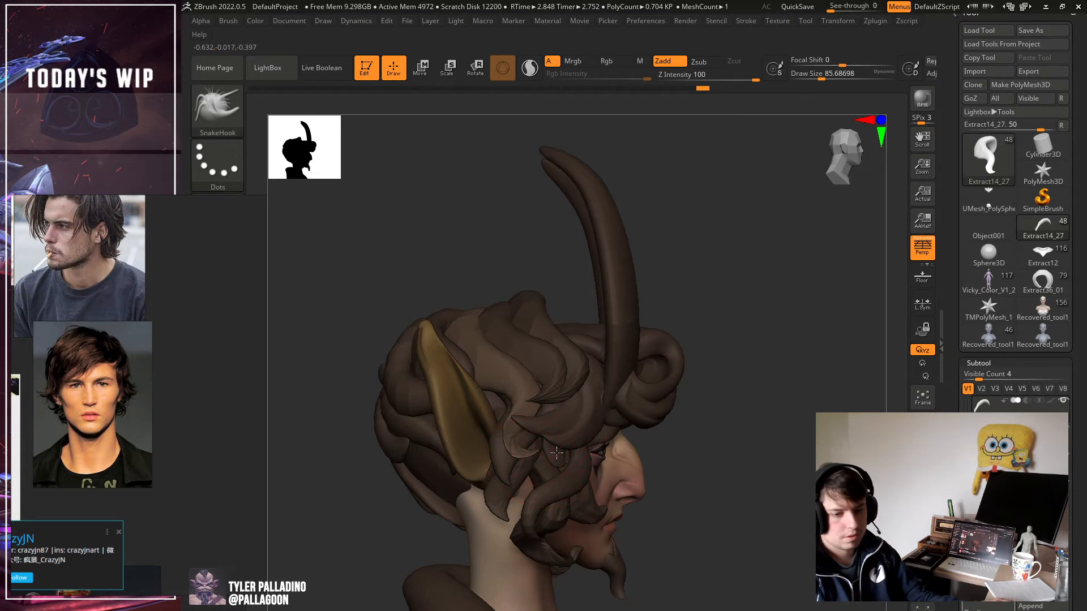
Thicken the strand's lower end with the Inflat brush at about 70 to 110 and smooth it.
{"action": "key", "text": "bracketleft"}
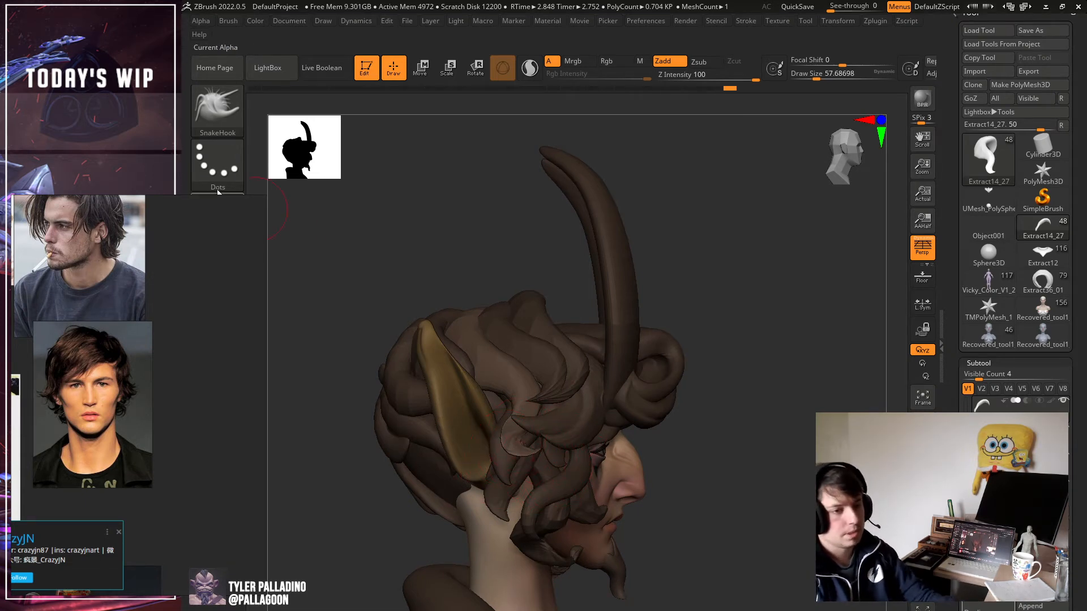
{"action": "key", "text": "b"}
{"action": "key", "text": "i"}
{"action": "key", "text": "n"}
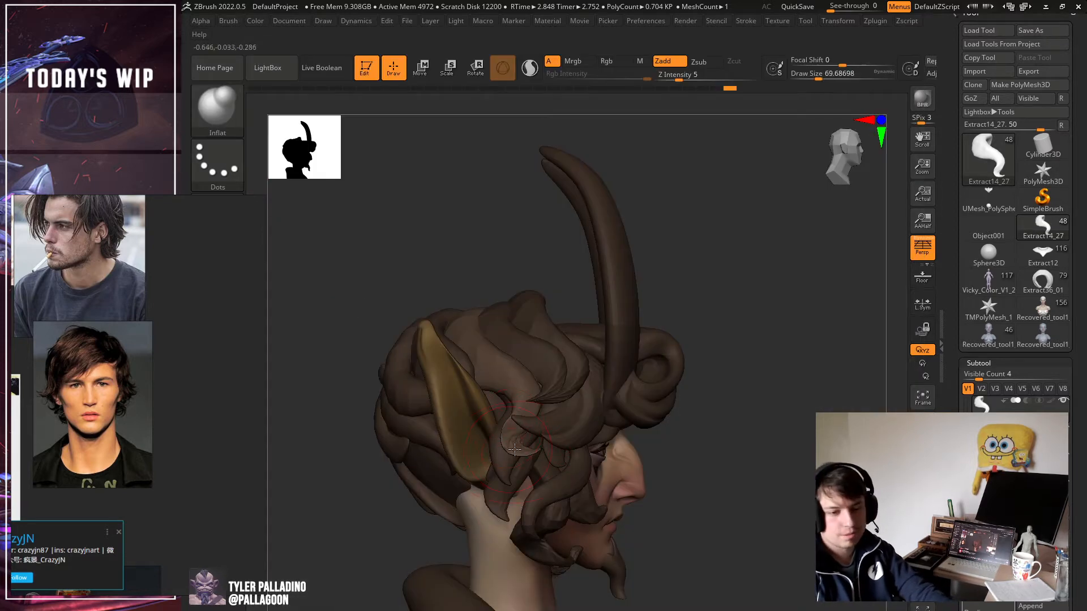
{"action": "key", "text": "bracketright"}
{"action": "key", "text": "bracketright"}
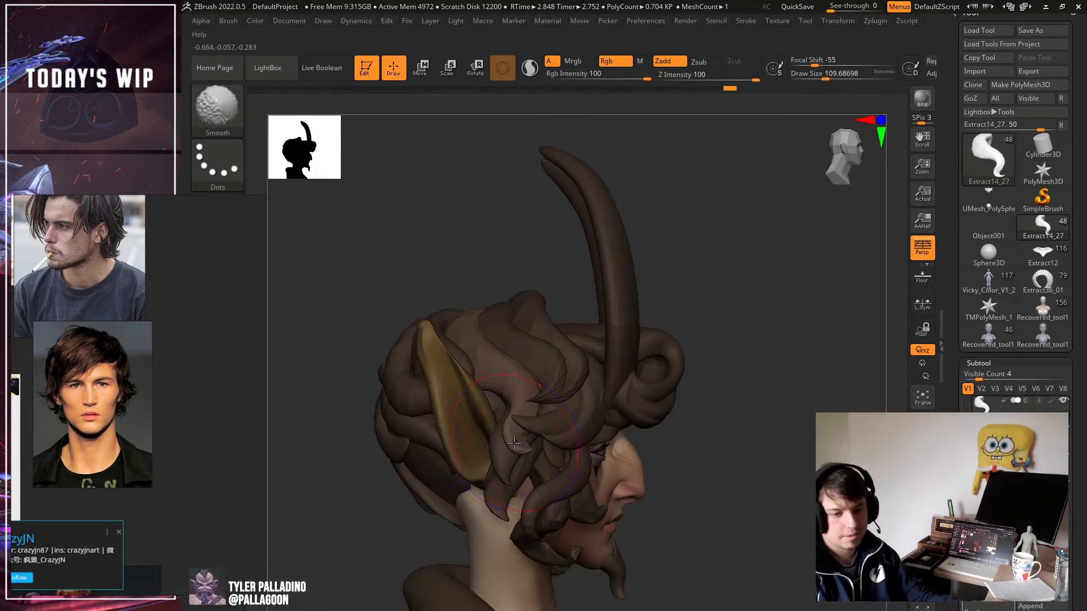
{"action": "key", "text": "shift"}
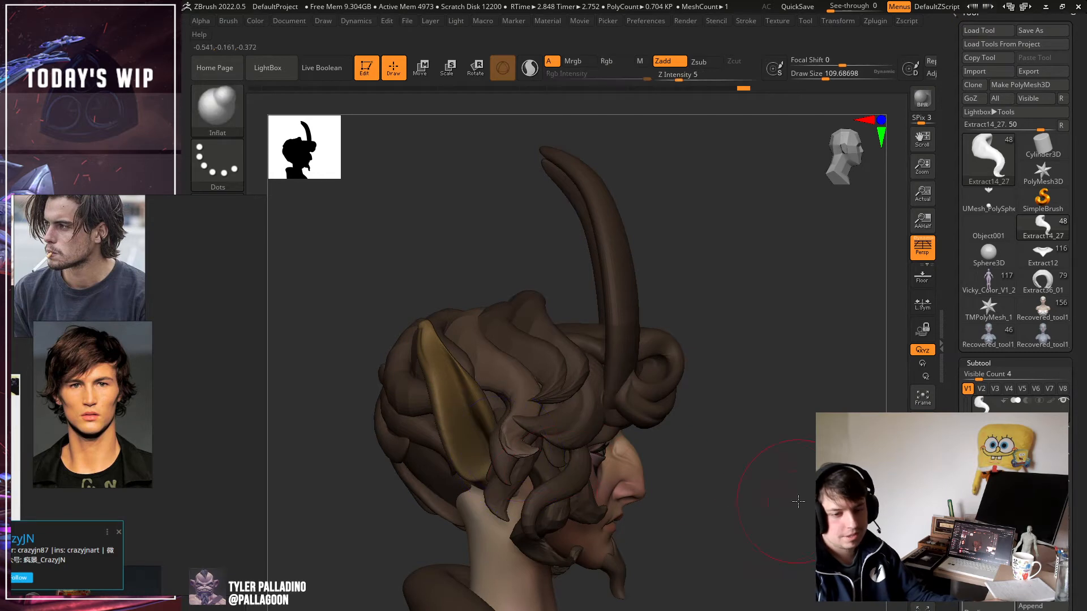
Switch to the Move Topological brush for adjusting the selected strand.
{"action": "left_click", "coordinate": [217, 110]}
{"action": "key", "text": "m"}
{"action": "key", "text": "t"}
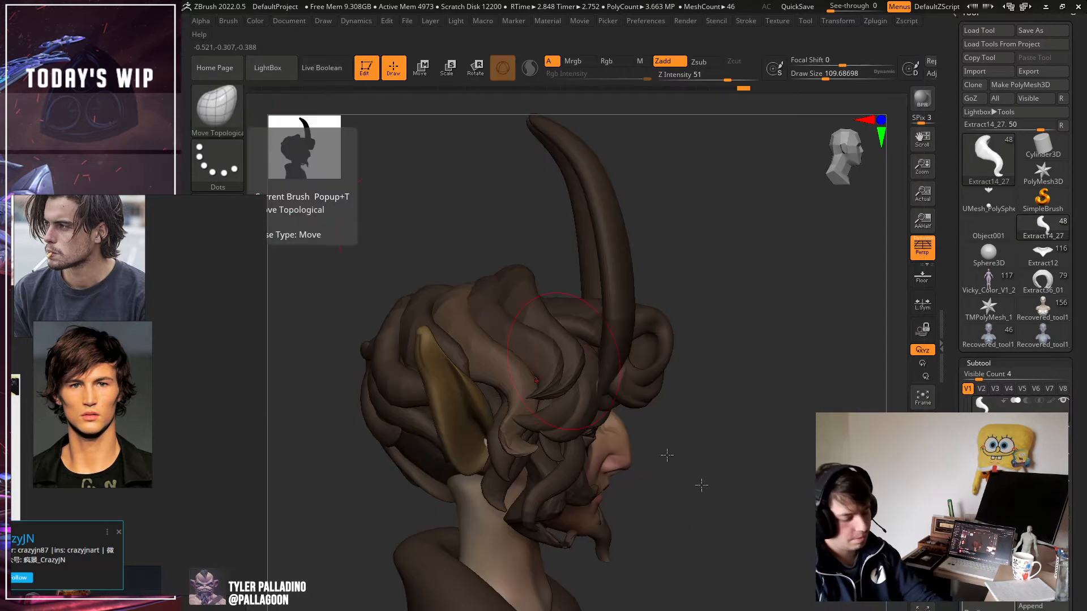
Rebuild the selected strand in front of the ear with ZRemesher and divide it to subdivision level 2.
{"action": "left_click_drag", "start_coordinate": [1072, 363], "coordinate": [1073, 294]}
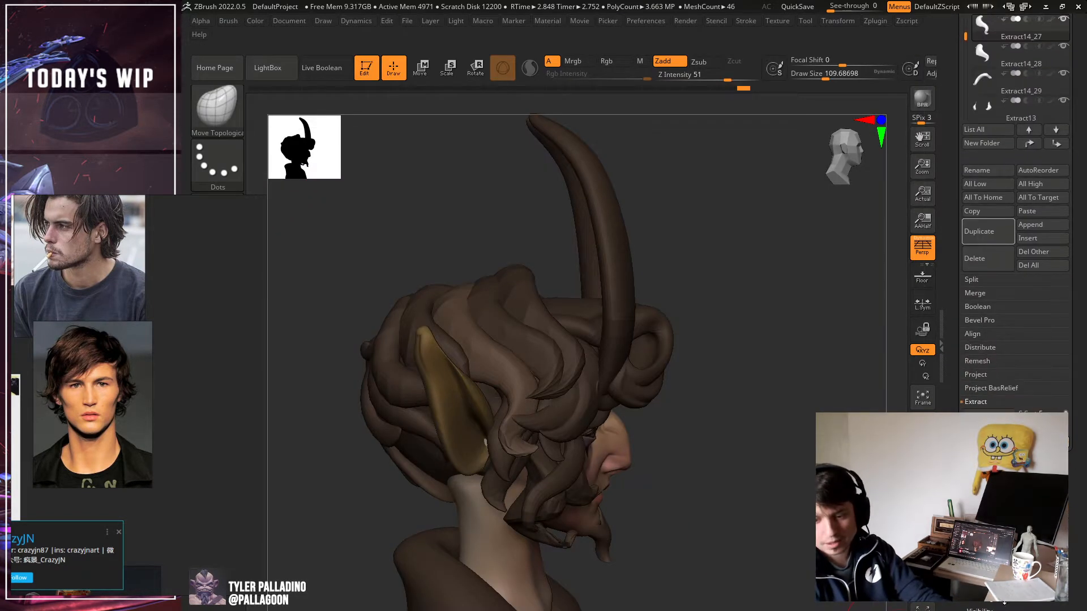
{"action": "left_click", "coordinate": [984, 606]}
{"action": "left_click_drag", "start_coordinate": [1073, 181], "coordinate": [1073, 386]}
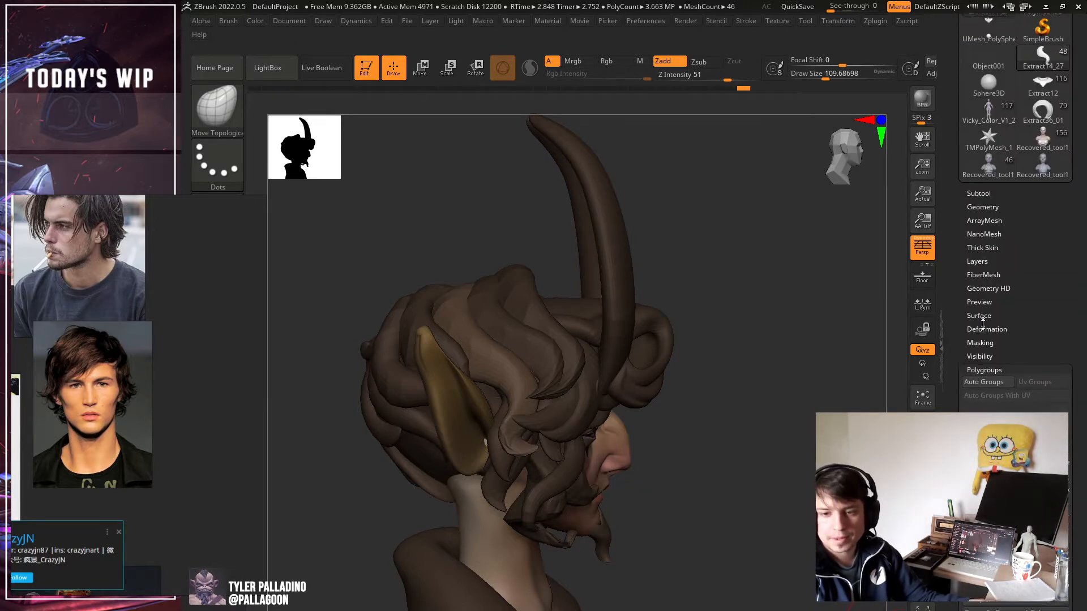
{"action": "left_click", "coordinate": [982, 222]}
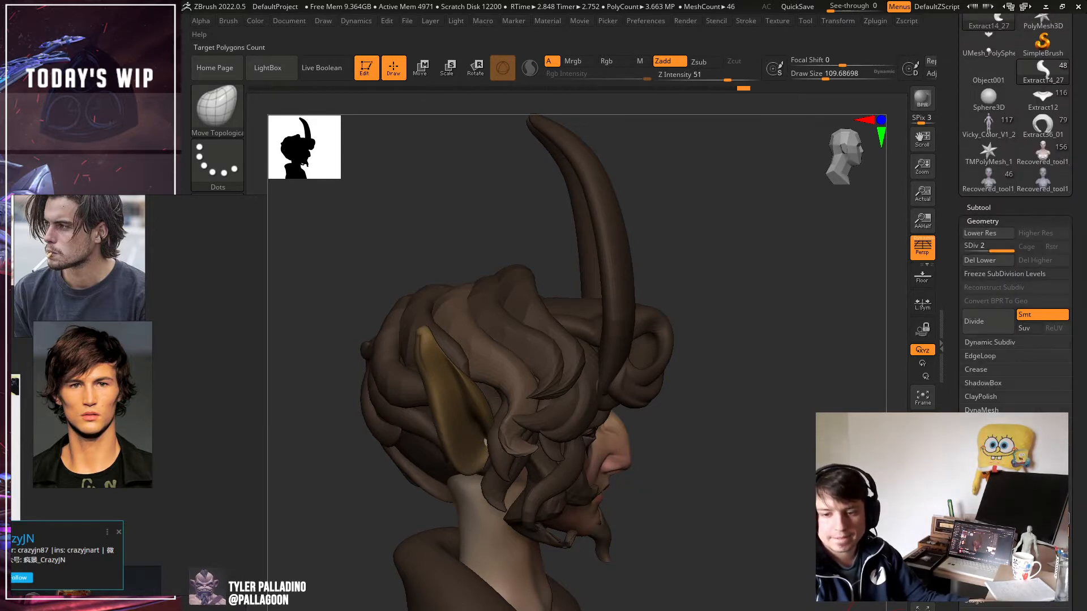
{"action": "left_click_drag", "start_coordinate": [868, 340], "coordinate": [752, 334]}
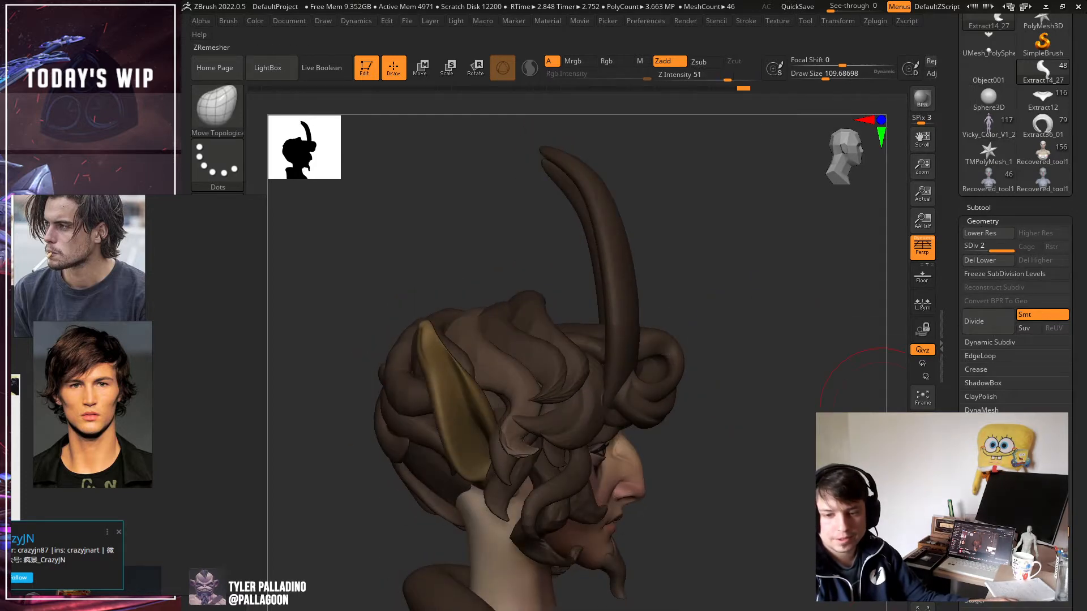
{"action": "left_click", "coordinate": [987, 457]}
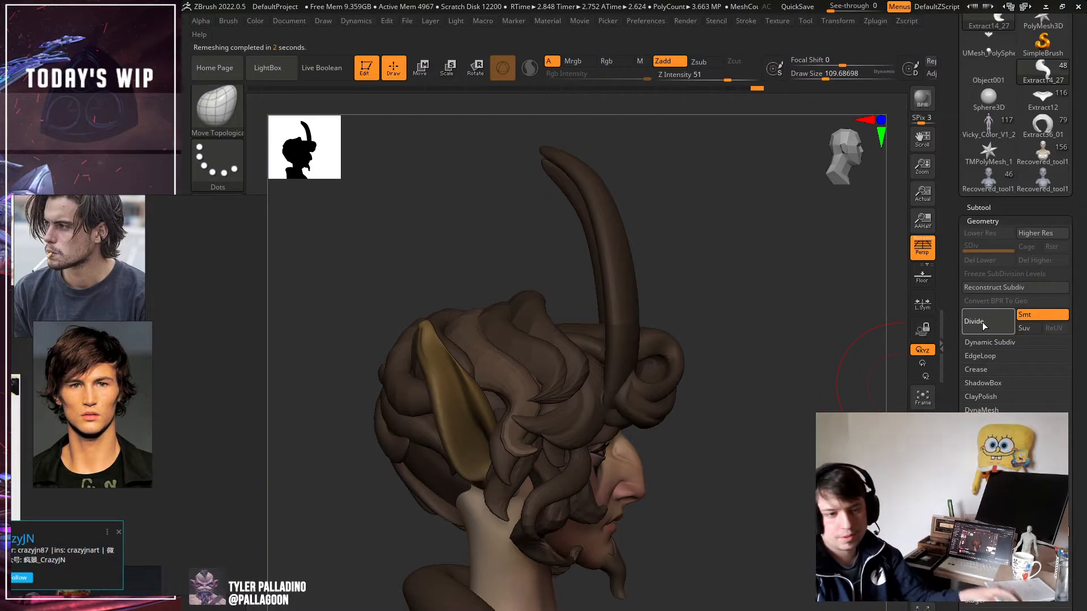
{"action": "left_click_drag", "start_coordinate": [780, 363], "coordinate": [769, 381]}
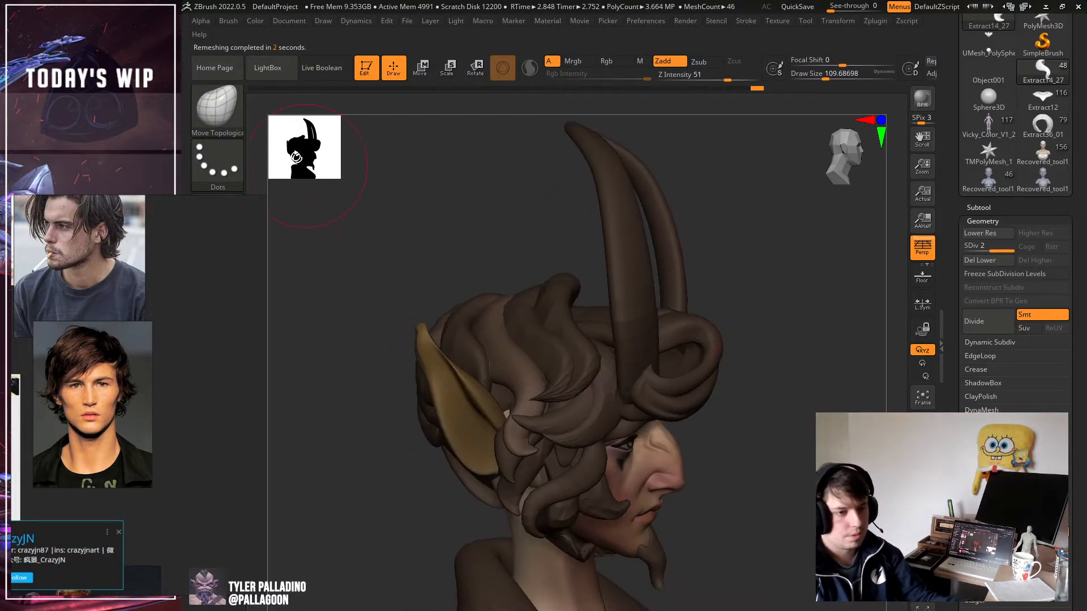
Switch to SnakeHook and pull the remeshed strand's curl up and back toward the ear at a draw size of about 82.
{"action": "left_click", "coordinate": [215, 120]}
{"action": "key", "text": "s"}
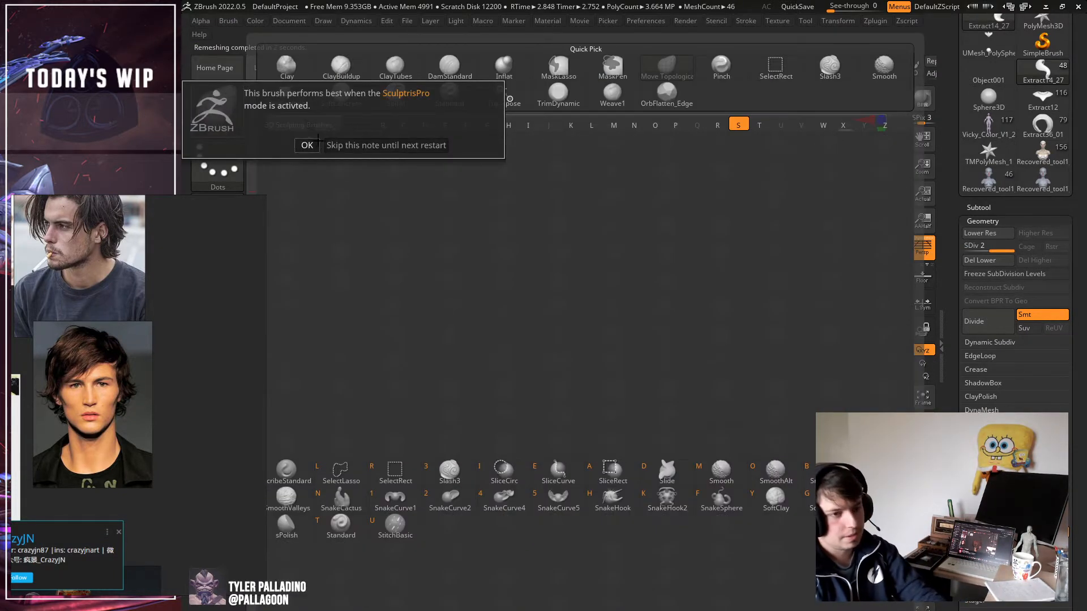
{"action": "left_click", "coordinate": [313, 144]}
{"action": "key", "text": "h"}
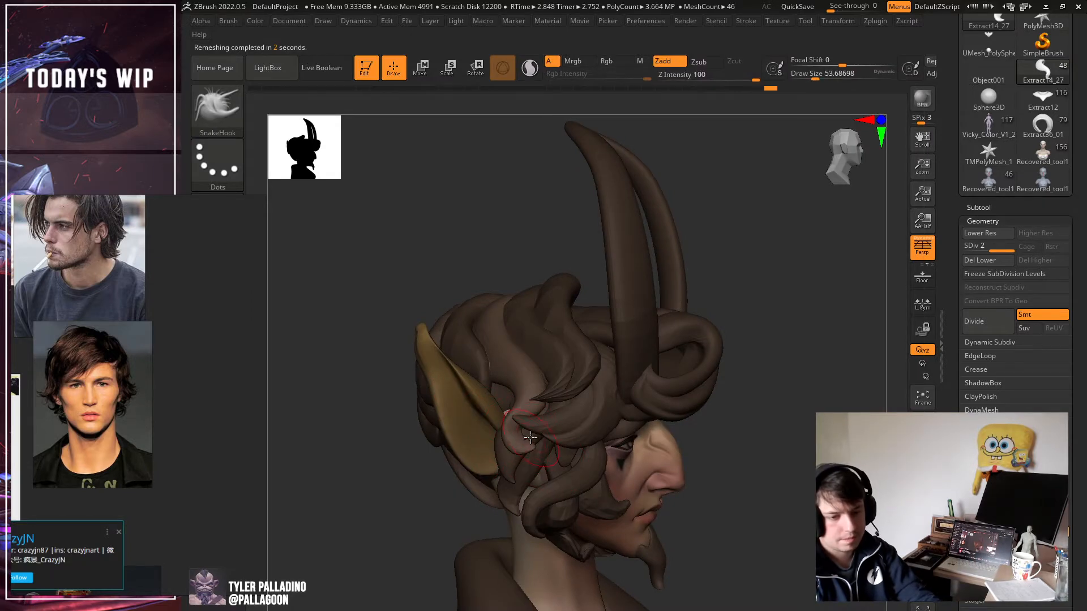
{"action": "key", "text": "bracketright"}
{"action": "left_click_drag", "start_coordinate": [528, 451], "coordinate": [505, 416]}
{"action": "mouse_move", "coordinate": [787, 396]}
{"action": "left_mouse_down", "text": "shift"}
{"action": "mouse_move", "coordinate": [821, 403]}
{"action": "mouse_move", "coordinate": [754, 427]}
{"action": "left_mouse_up", "text": "shift"}
Look at the hooded female bust tool Extract36_01 as a hair comparison, then return to the horned bust.
{"action": "left_click_drag", "start_coordinate": [1084, 355], "coordinate": [1084, 440]}
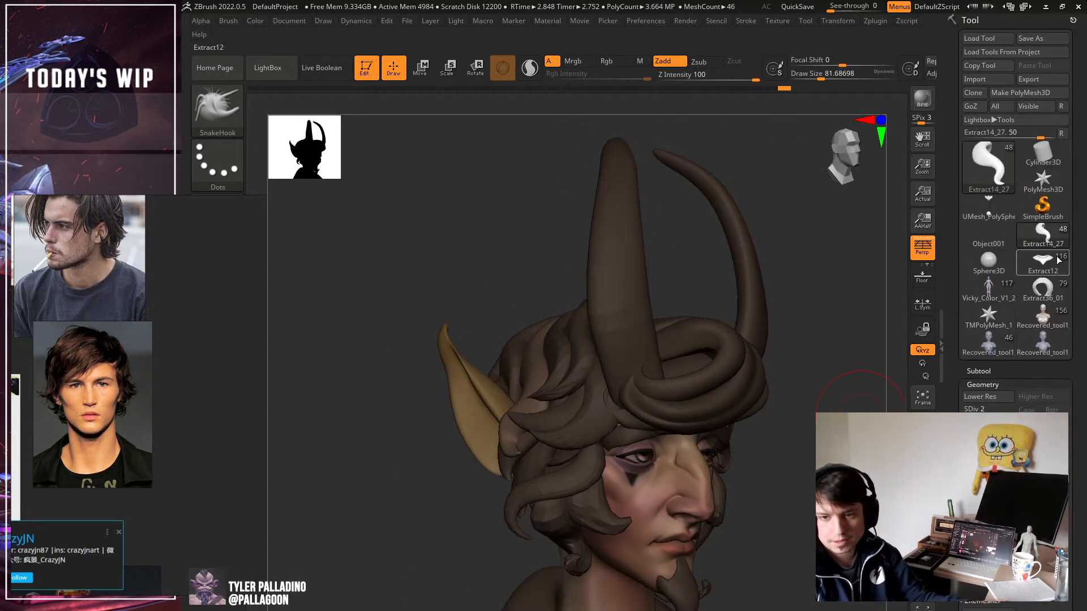
{"action": "mouse_move", "coordinate": [1057, 259]}
{"action": "mouse_move", "coordinate": [1051, 286]}
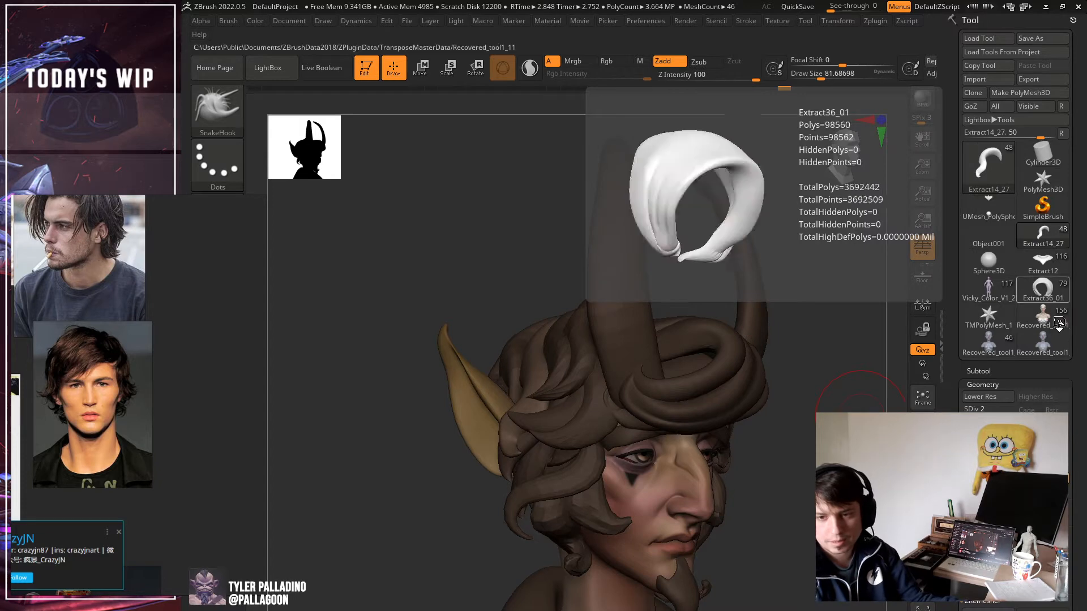
{"action": "left_click", "coordinate": [1051, 284]}
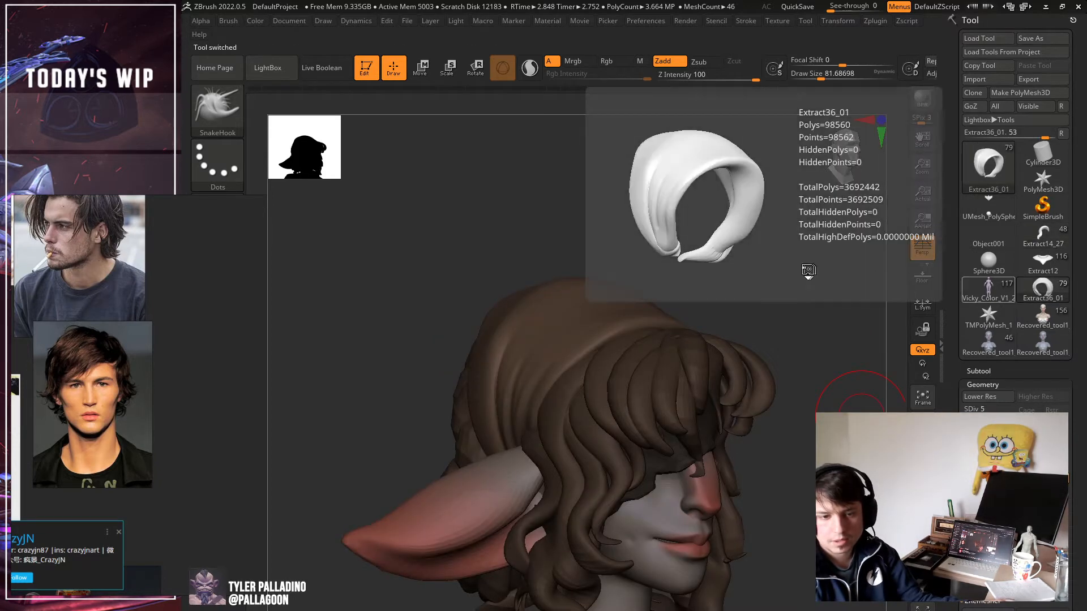
{"action": "left_click_drag", "start_coordinate": [883, 399], "coordinate": [834, 382], "text": "alt"}
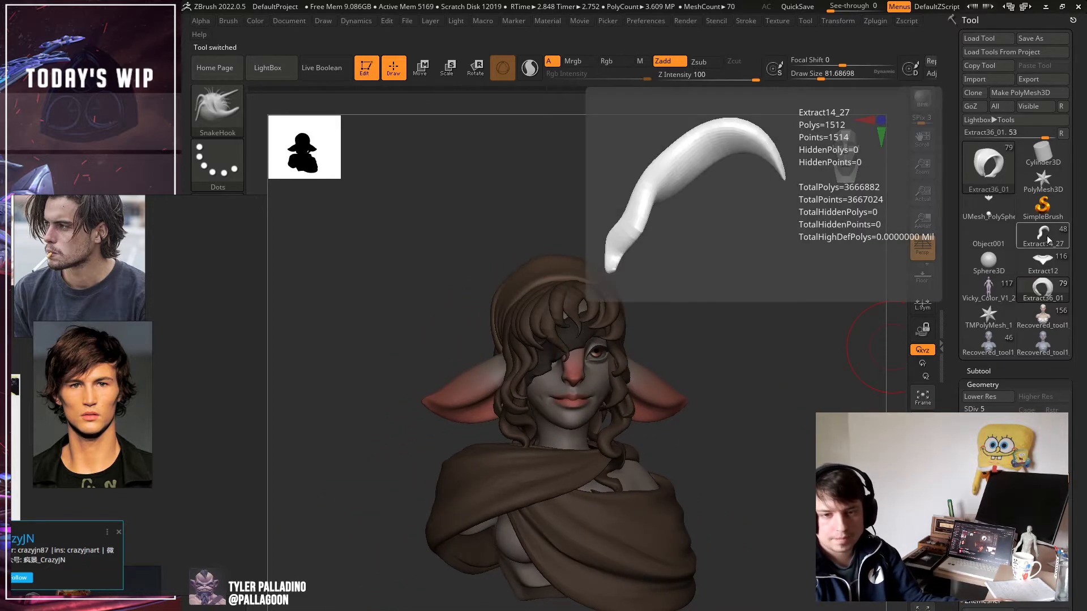
{"action": "left_click", "coordinate": [1048, 240]}
Reselect the strand in front of the ear and nudge its upper part and curled end with SnakeHook at about 82.
{"action": "mouse_move", "coordinate": [759, 323]}
{"action": "left_mouse_down"}
{"action": "mouse_move", "coordinate": [747, 330]}
{"action": "mouse_move", "coordinate": [797, 342]}
{"action": "mouse_move", "coordinate": [761, 343]}
{"action": "mouse_move", "coordinate": [730, 399]}
{"action": "mouse_move", "coordinate": [741, 404]}
{"action": "mouse_move", "coordinate": [712, 404]}
{"action": "left_mouse_up"}
{"action": "left_click", "coordinate": [485, 399], "text": "alt"}
{"action": "left_click", "coordinate": [487, 379], "text": "alt"}
{"action": "left_click_drag", "start_coordinate": [481, 386], "coordinate": [482, 373]}
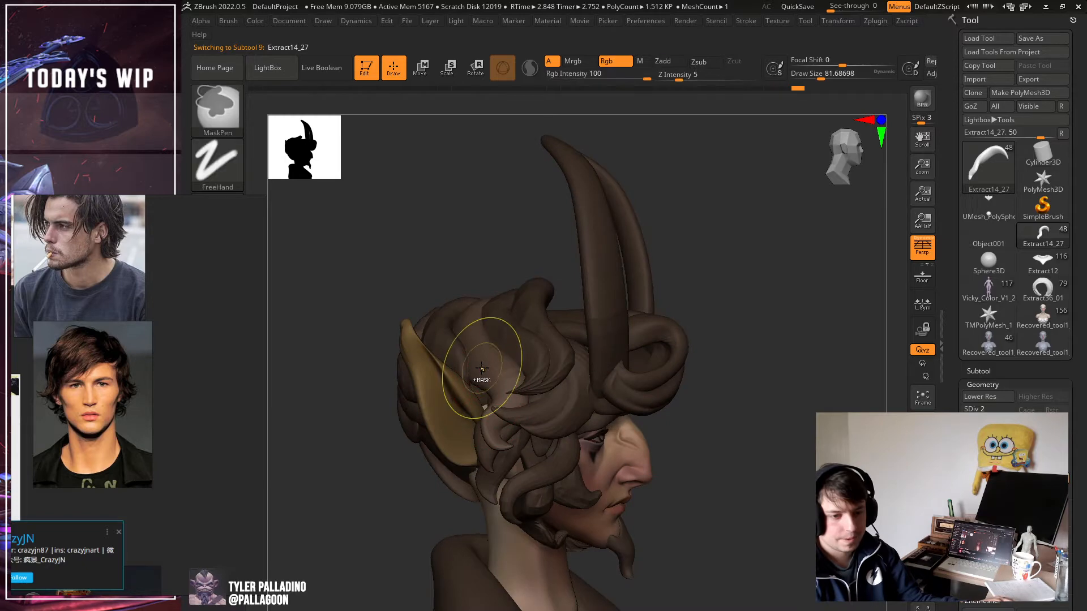
{"action": "left_click_drag", "start_coordinate": [646, 383], "coordinate": [538, 381]}
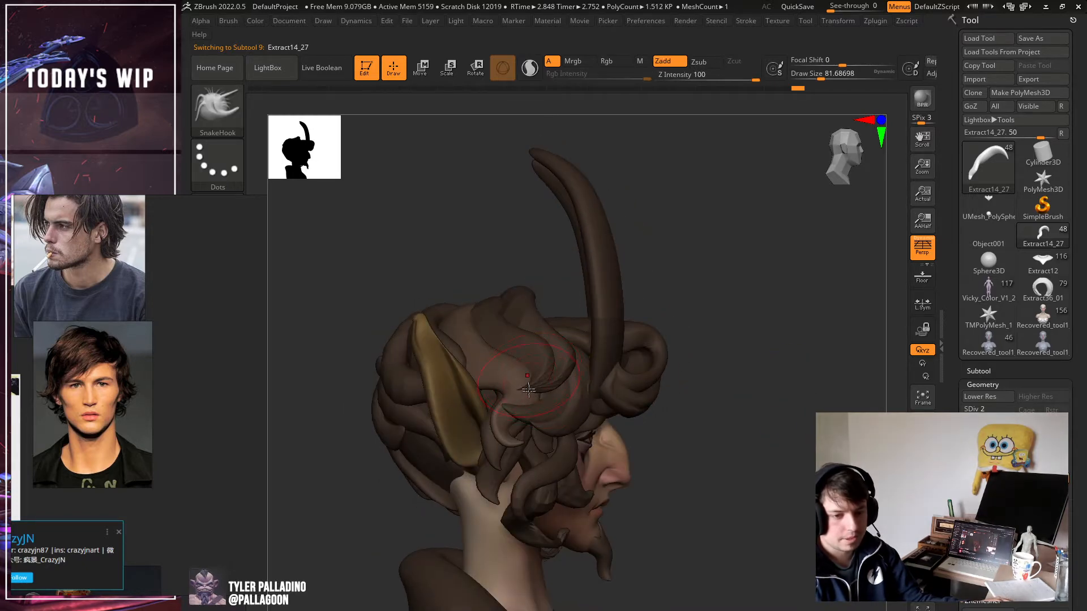
{"action": "left_click_drag", "start_coordinate": [517, 438], "coordinate": [507, 443]}
Select the neighbouring lower strand beside the ear and reshape its upper part with SnakeHook at about 82.
{"action": "left_click", "coordinate": [498, 458], "text": "alt"}
{"action": "left_click_drag", "start_coordinate": [784, 528], "coordinate": [711, 521]}
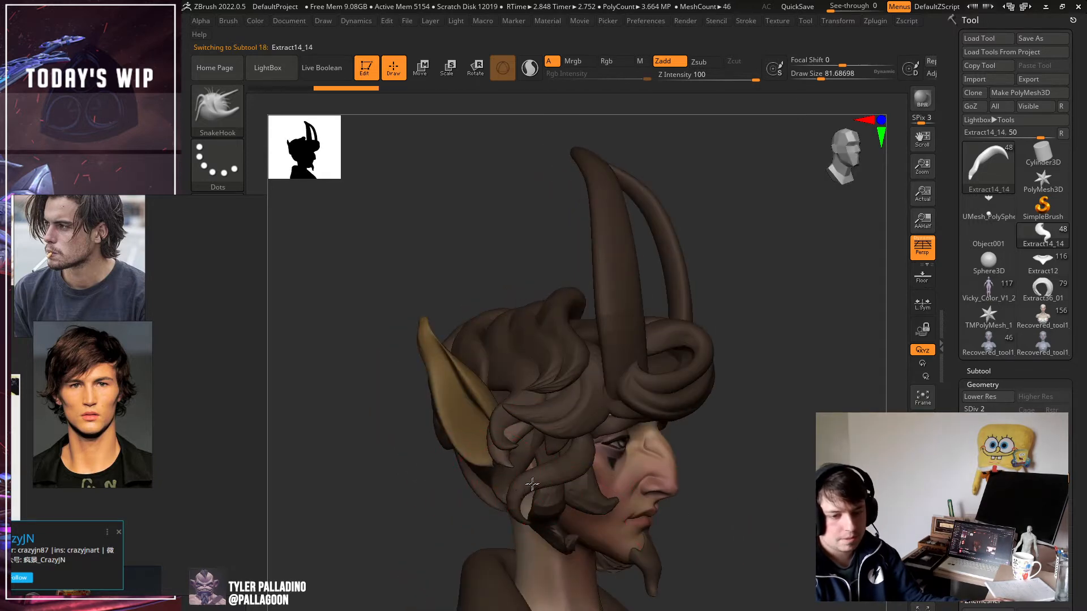
{"action": "left_click_drag", "start_coordinate": [505, 462], "coordinate": [497, 458]}
{"action": "mouse_move", "coordinate": [745, 492]}
{"action": "left_mouse_down"}
{"action": "mouse_move", "coordinate": [786, 498]}
{"action": "mouse_move", "coordinate": [750, 495]}
{"action": "left_mouse_up"}
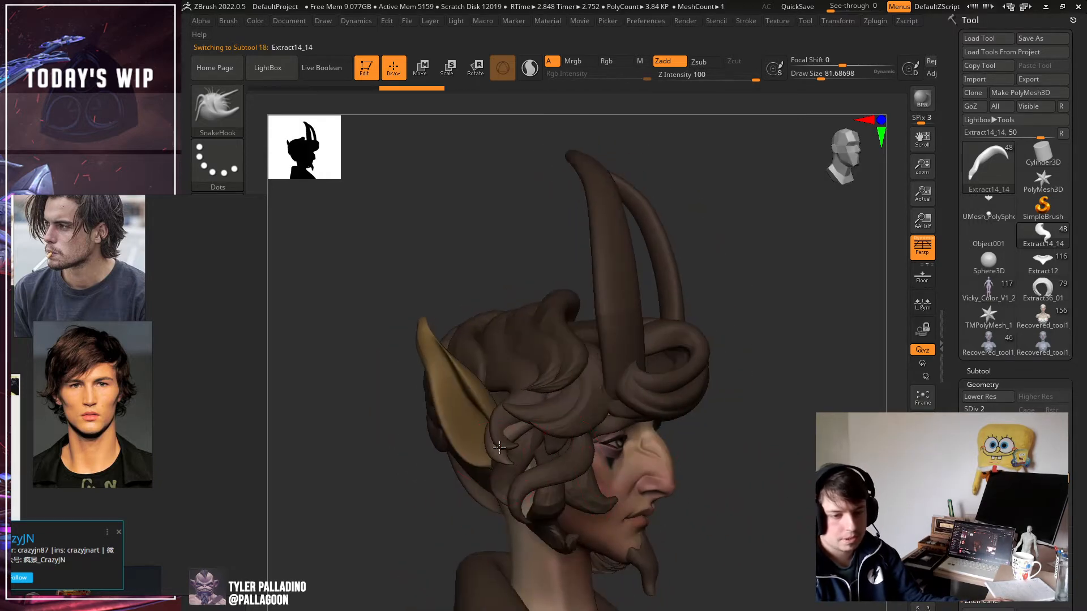
{"action": "left_click_drag", "start_coordinate": [499, 448], "coordinate": [535, 416]}
Try to pull small pointed tufts from the head mesh along the jaw beside the goatee with SnakeHook at about 18.
{"action": "mouse_move", "coordinate": [753, 472]}
{"action": "left_mouse_down"}
{"action": "mouse_move", "coordinate": [771, 468]}
{"action": "mouse_move", "coordinate": [800, 487]}
{"action": "left_mouse_up"}
{"action": "mouse_move", "coordinate": [866, 524]}
{"action": "left_mouse_down", "text": "alt"}
{"action": "mouse_move", "coordinate": [869, 492]}
{"action": "mouse_move", "coordinate": [807, 405]}
{"action": "mouse_move", "coordinate": [838, 416]}
{"action": "mouse_move", "coordinate": [741, 397]}
{"action": "mouse_move", "coordinate": [740, 409]}
{"action": "mouse_move", "coordinate": [715, 408]}
{"action": "mouse_move", "coordinate": [793, 431]}
{"action": "mouse_move", "coordinate": [784, 447]}
{"action": "mouse_move", "coordinate": [810, 474]}
{"action": "mouse_move", "coordinate": [811, 441]}
{"action": "mouse_move", "coordinate": [808, 461]}
{"action": "left_mouse_up", "text": "alt"}
{"action": "left_click", "coordinate": [607, 380], "text": "alt"}
{"action": "mouse_move", "coordinate": [572, 458]}
{"action": "right_mouse_down"}
{"action": "mouse_move", "coordinate": [526, 472]}
{"action": "mouse_move", "coordinate": [808, 490]}
{"action": "mouse_move", "coordinate": [758, 492]}
{"action": "right_mouse_up"}
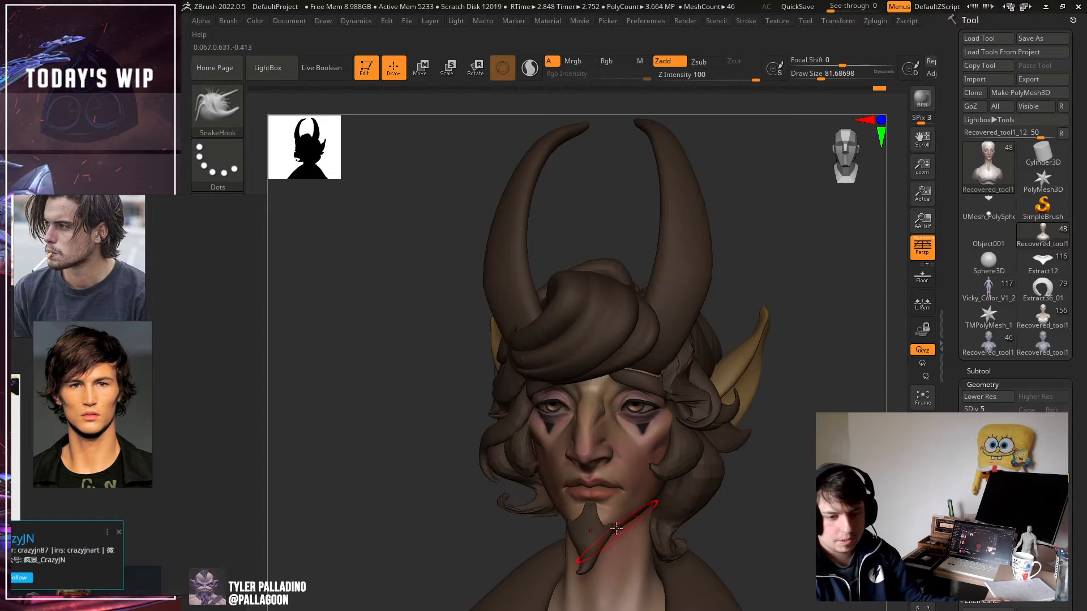
{"action": "right_click_drag", "start_coordinate": [600, 486], "coordinate": [543, 494], "text": "ctrl"}
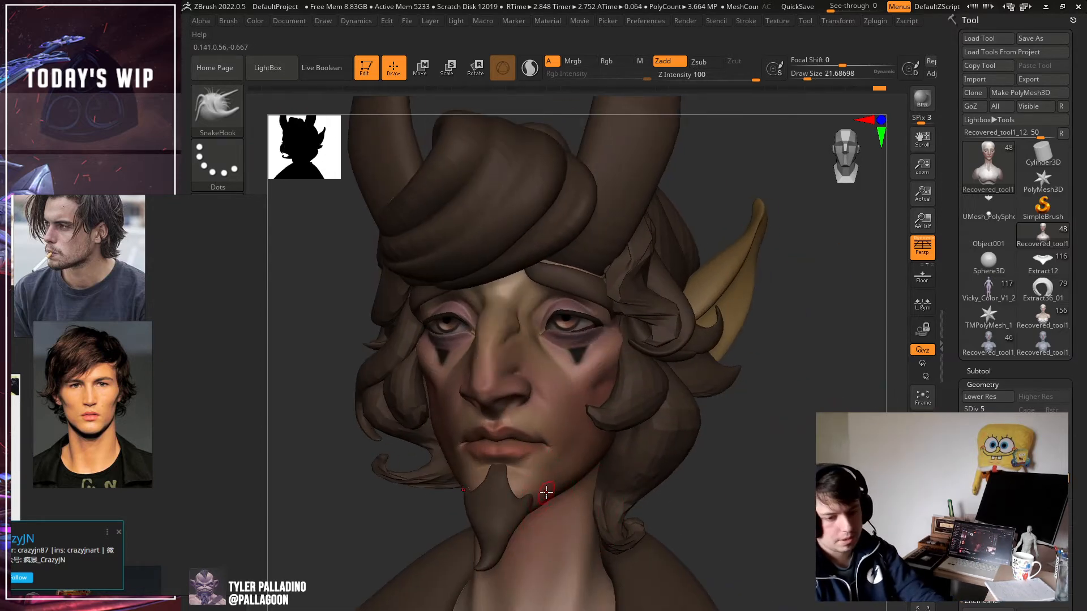
{"action": "key", "text": "["}
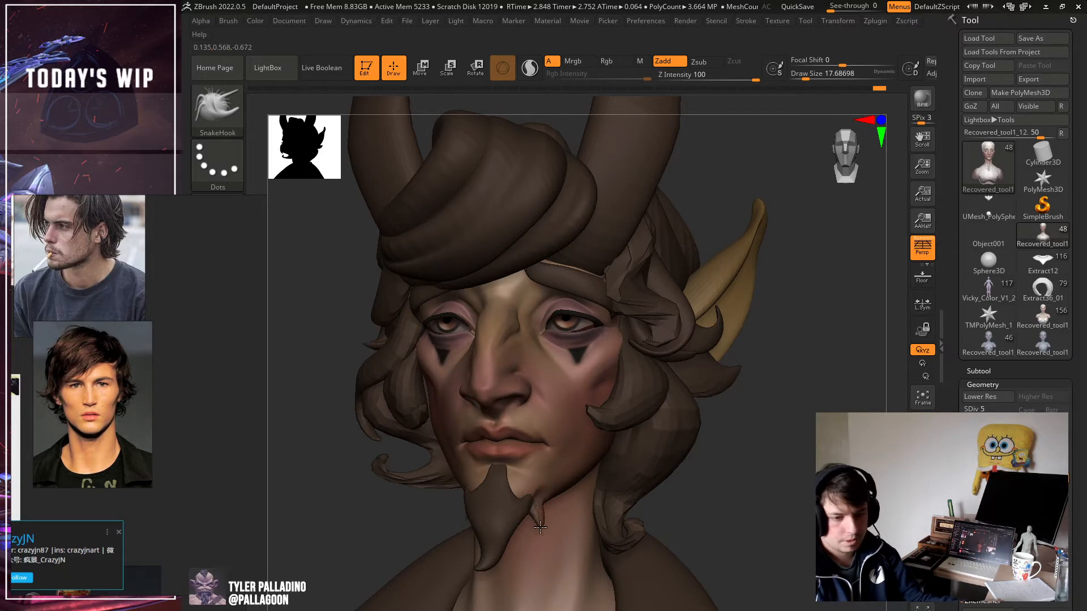
{"action": "left_click_drag", "start_coordinate": [540, 528], "coordinate": [541, 495]}
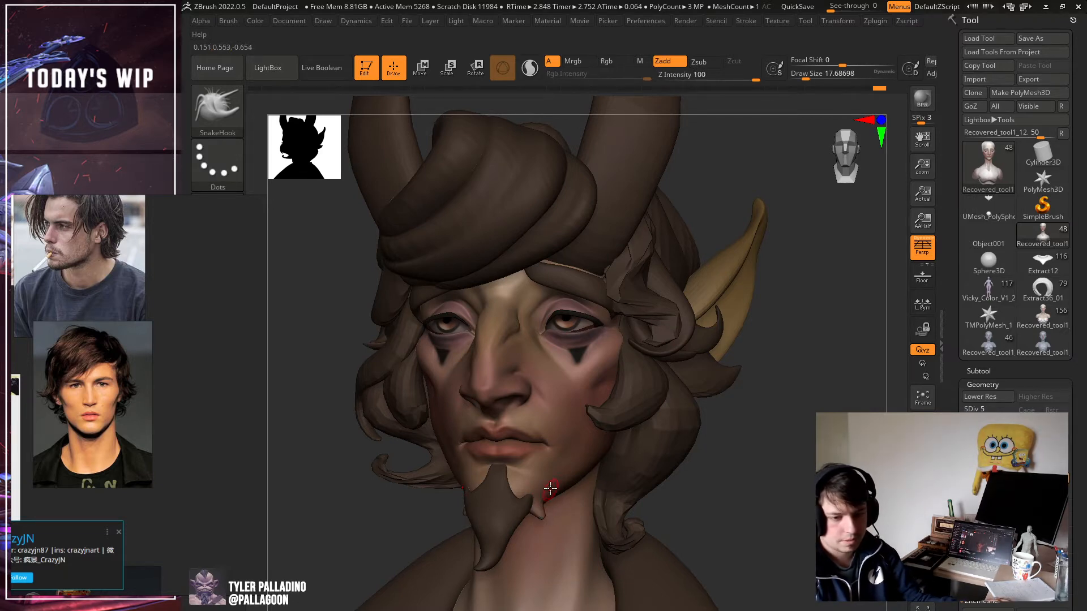
{"action": "right_click_drag", "start_coordinate": [771, 517], "coordinate": [730, 527]}
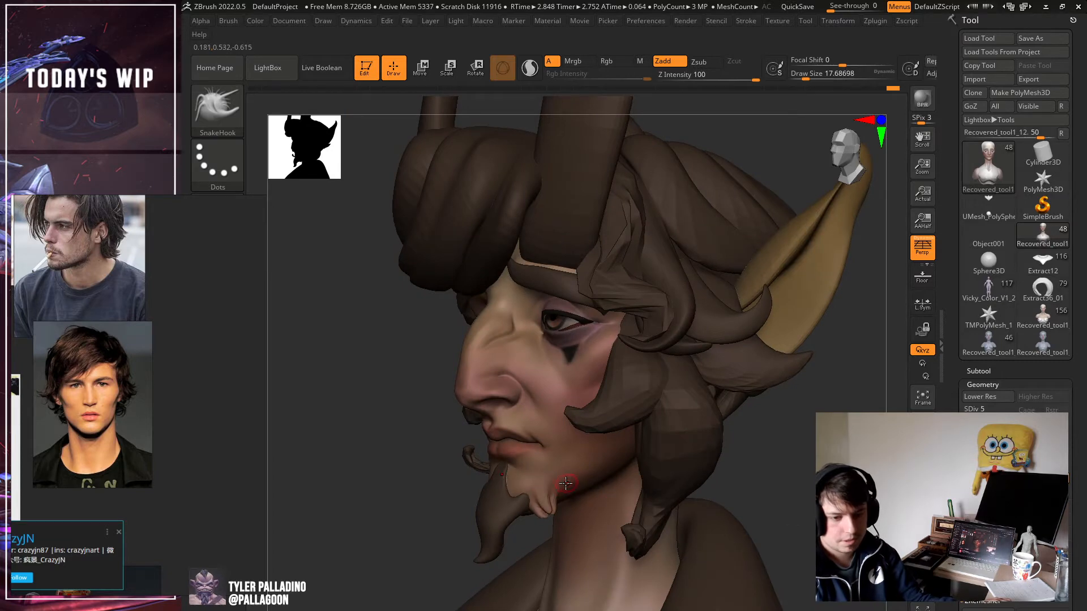
{"action": "key", "text": "bracketright"}
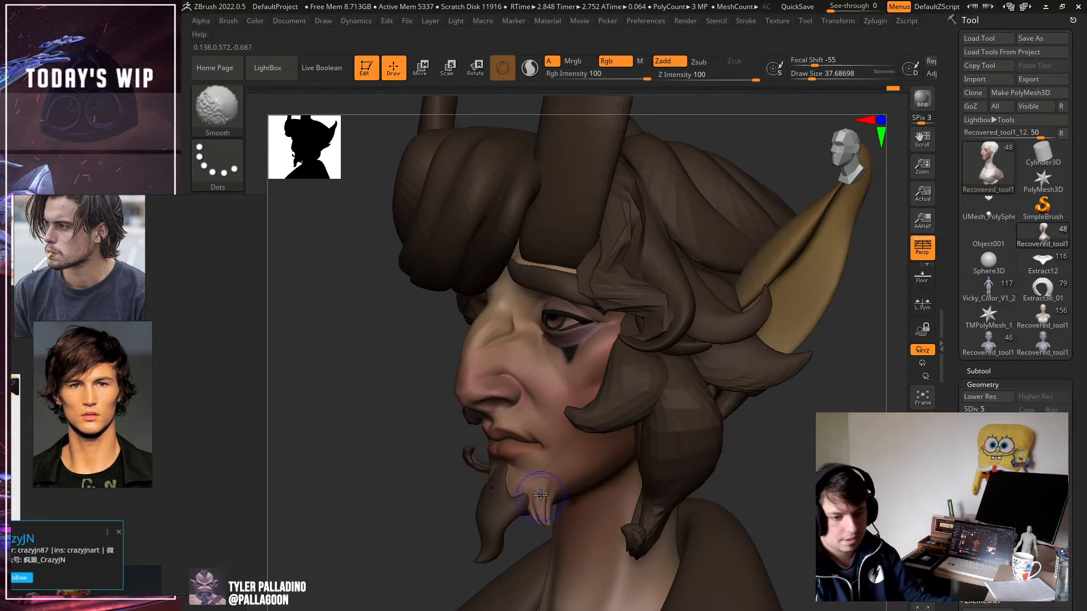
Check the jaw tufts from the side and front, then undo them through the undo history.
{"action": "mouse_move", "coordinate": [707, 504]}
{"action": "right_mouse_down"}
{"action": "mouse_move", "coordinate": [807, 497]}
{"action": "mouse_move", "coordinate": [788, 500]}
{"action": "right_mouse_up"}
{"action": "key", "text": "ctrl"}
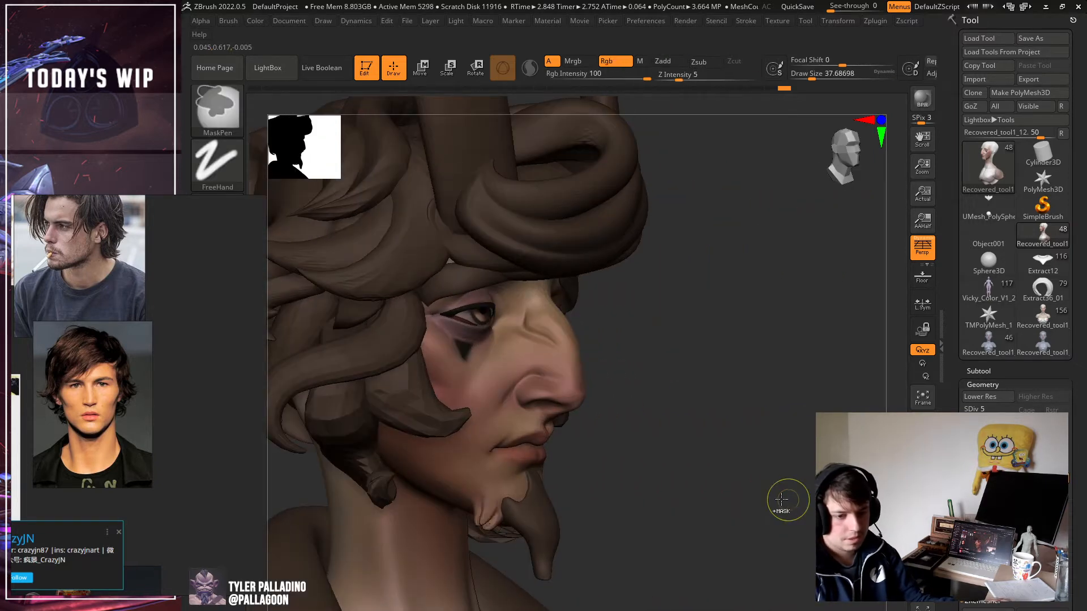
{"action": "right_click_drag", "start_coordinate": [733, 492], "coordinate": [739, 357]}
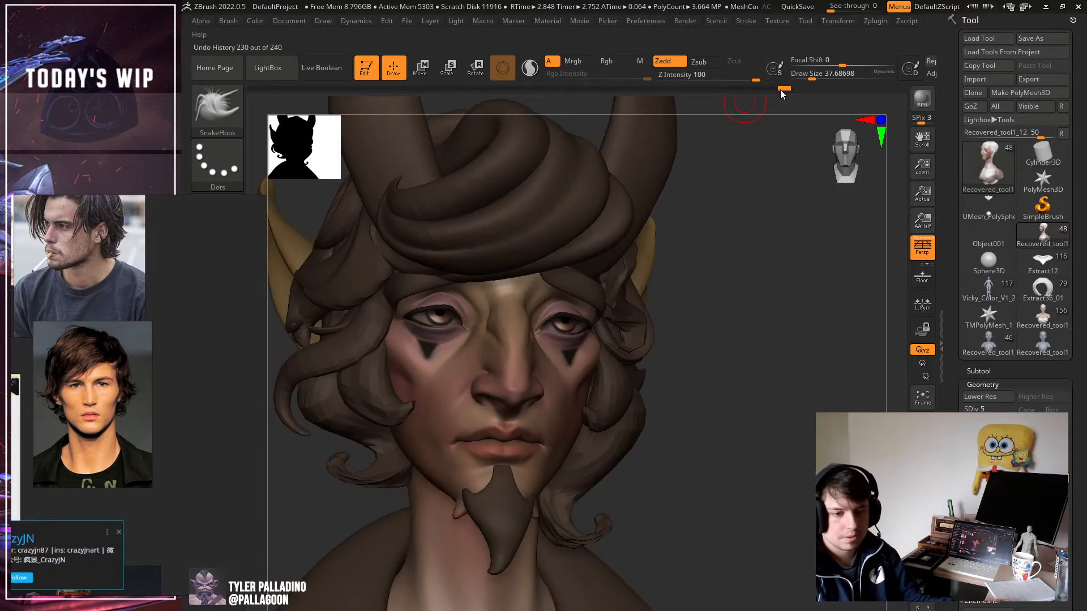
{"action": "left_click", "coordinate": [771, 88]}
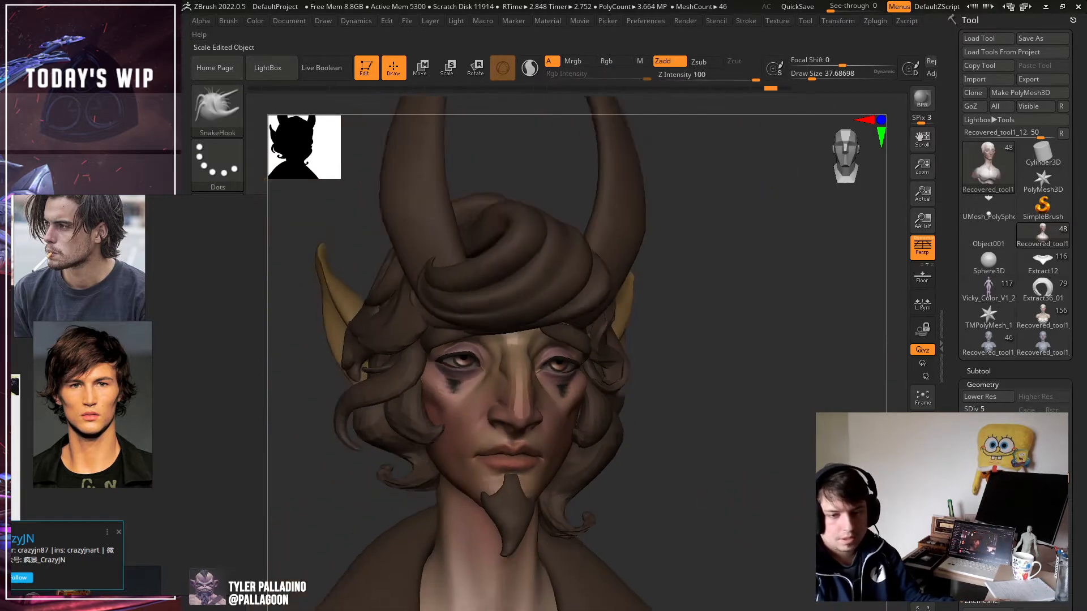
{"action": "mouse_move", "coordinate": [741, 340]}
{"action": "right_mouse_down", "text": "alt"}
{"action": "mouse_move", "coordinate": [801, 396]}
{"action": "mouse_move", "coordinate": [806, 362]}
{"action": "mouse_move", "coordinate": [838, 390]}
{"action": "mouse_move", "coordinate": [820, 396]}
{"action": "right_mouse_up", "text": "alt"}
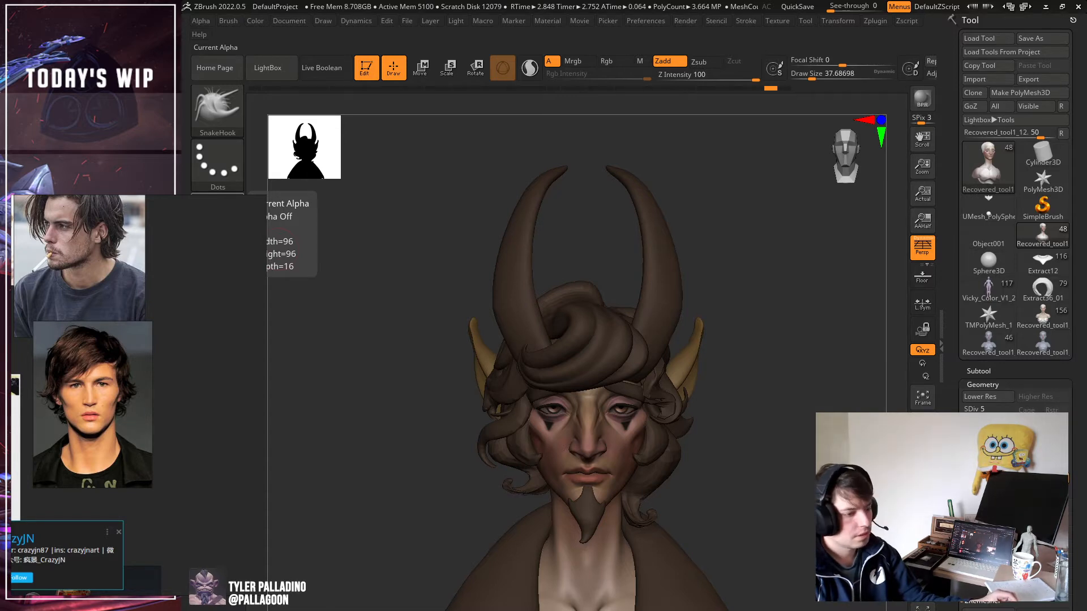
Select the crown strand beside the horn and duplicate it as a new subtool.
{"action": "mouse_move", "coordinate": [441, 254]}
{"action": "left_mouse_down"}
{"action": "mouse_move", "coordinate": [436, 262]}
{"action": "mouse_move", "coordinate": [805, 339]}
{"action": "mouse_move", "coordinate": [777, 371]}
{"action": "left_mouse_up"}
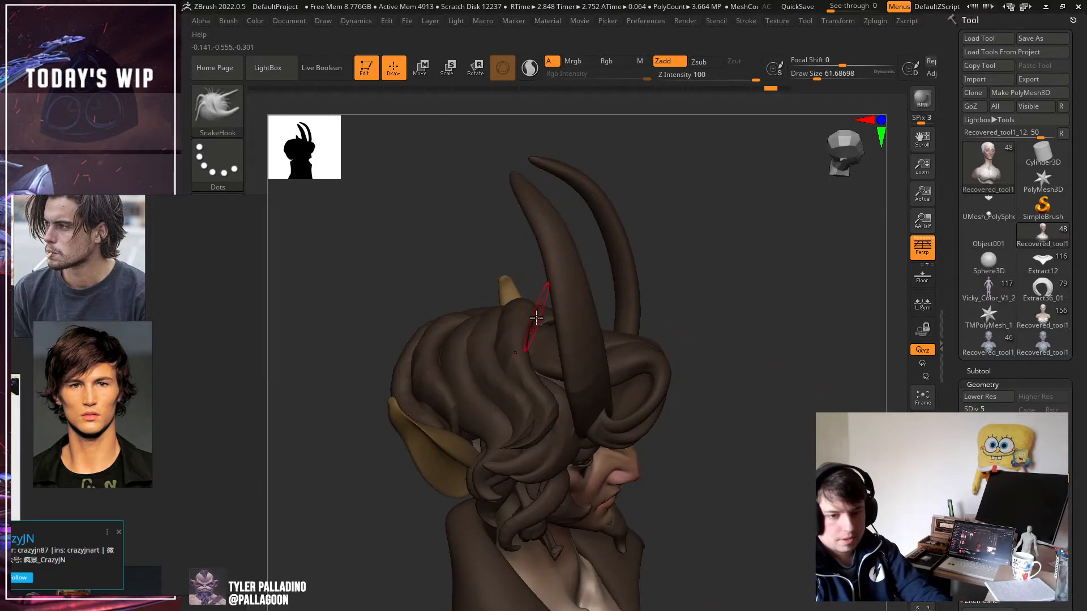
{"action": "key", "text": "bracketright"}
{"action": "key", "text": "bracketright"}
{"action": "key", "text": "bracketright"}
{"action": "key", "text": "bracketright"}
{"action": "left_click", "coordinate": [526, 378], "text": "alt"}
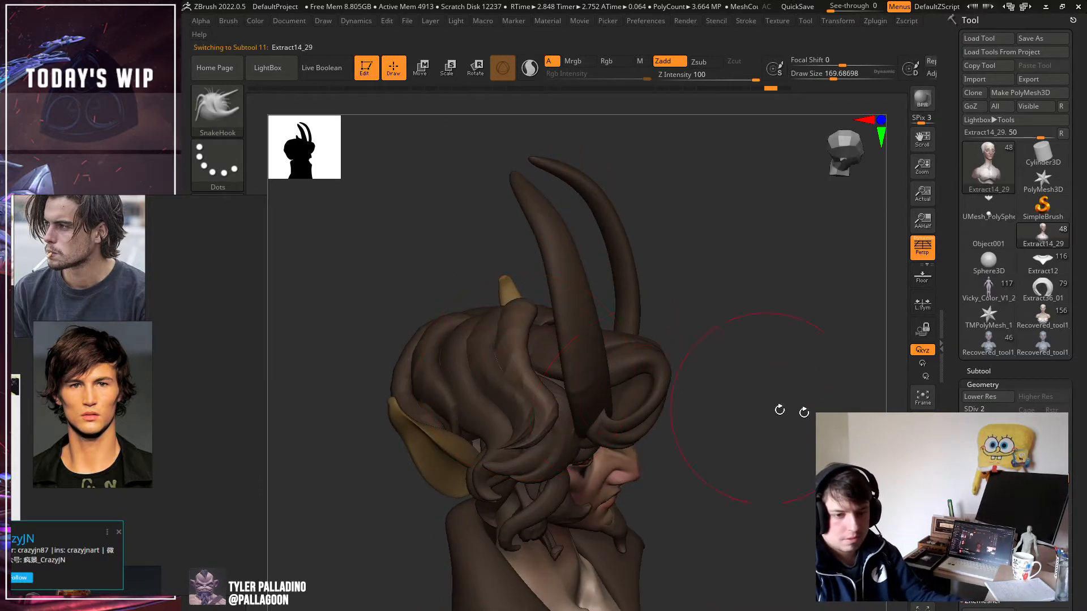
{"action": "left_click_drag", "start_coordinate": [776, 413], "coordinate": [803, 453]}
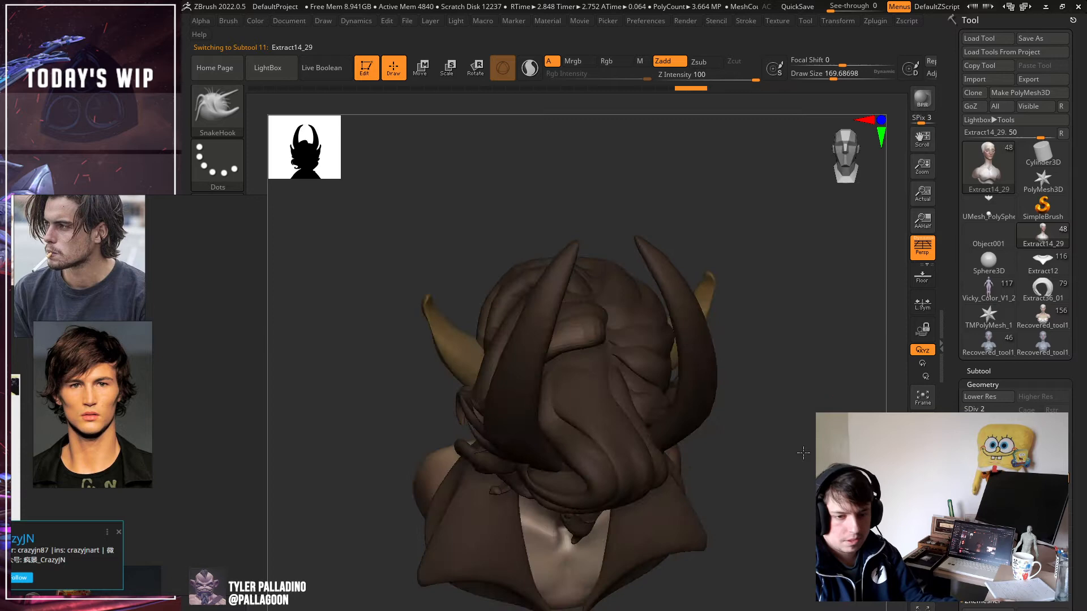
{"action": "left_click", "coordinate": [1016, 370]}
{"action": "left_click", "coordinate": [705, 436], "text": "alt"}
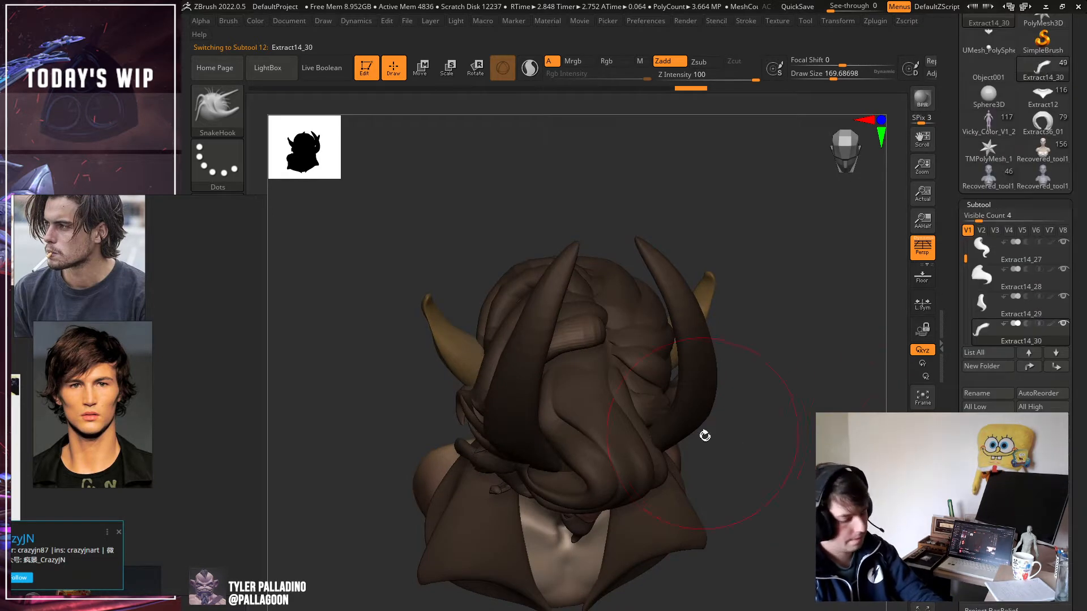
Pull the duplicated crown strand toward the front hair roll with SnakeHook at about 210.
{"action": "key", "text": "bracketright"}
{"action": "key", "text": "bracketright"}
{"action": "left_click_drag", "start_coordinate": [587, 338], "coordinate": [583, 369]}
{"action": "mouse_move", "coordinate": [803, 481]}
{"action": "left_mouse_down"}
{"action": "mouse_move", "coordinate": [827, 398]}
{"action": "mouse_move", "coordinate": [781, 436]}
{"action": "left_mouse_up"}
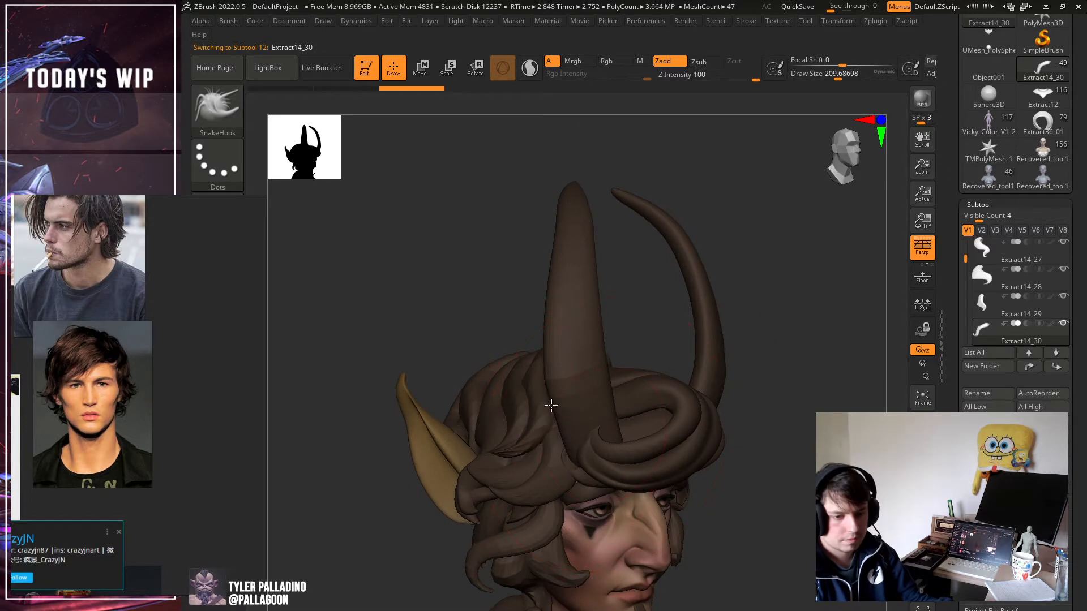
{"action": "left_click_drag", "start_coordinate": [834, 403], "coordinate": [804, 429]}
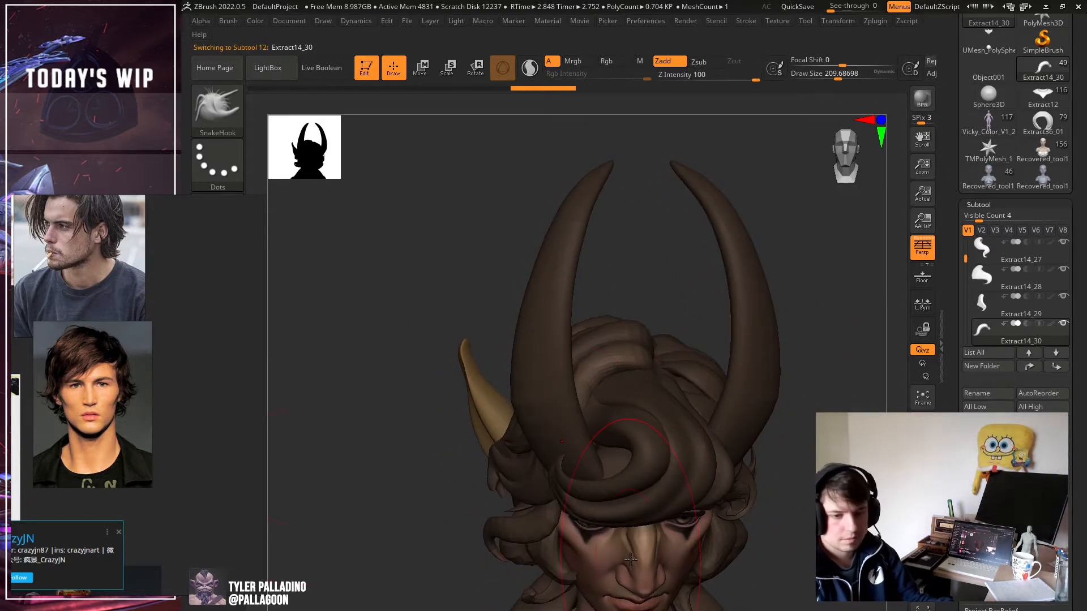
Shift the duplicated strand inward between the horns behind the front roll, smooth it, and check it from behind and in front.
{"action": "left_click_drag", "start_coordinate": [786, 521], "coordinate": [808, 534]}
{"action": "left_click_drag", "start_coordinate": [602, 416], "coordinate": [631, 414]}
{"action": "mouse_move", "coordinate": [829, 407]}
{"action": "left_mouse_down"}
{"action": "mouse_move", "coordinate": [603, 375]}
{"action": "mouse_move", "coordinate": [603, 404]}
{"action": "mouse_move", "coordinate": [802, 409]}
{"action": "mouse_move", "coordinate": [800, 432]}
{"action": "left_mouse_up"}
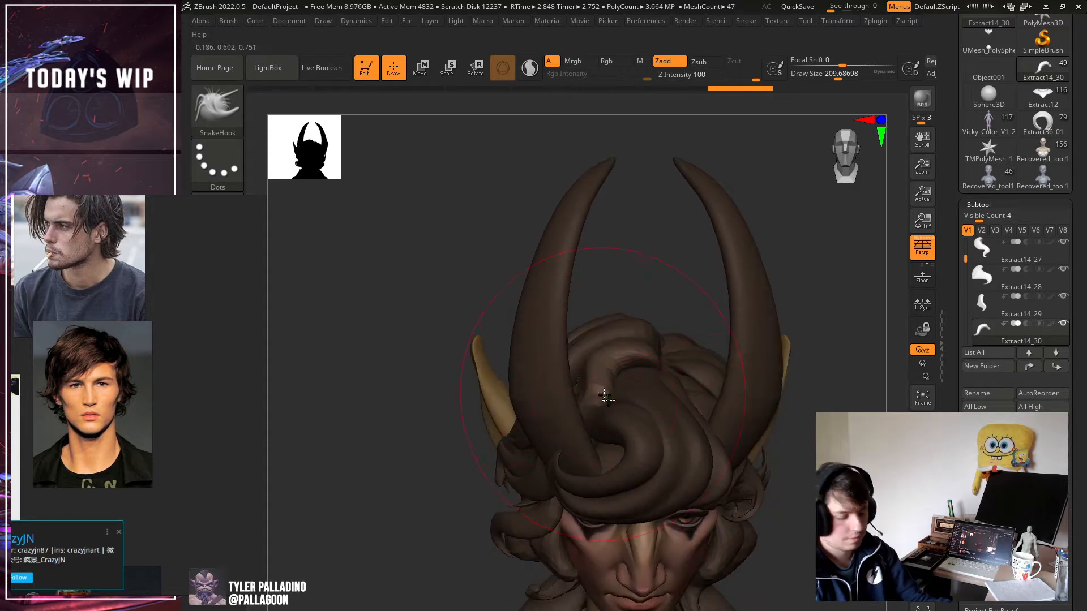
{"action": "left_click_drag", "start_coordinate": [593, 371], "coordinate": [584, 366], "text": "shift"}
{"action": "mouse_move", "coordinate": [829, 485]}
{"action": "left_mouse_down"}
{"action": "mouse_move", "coordinate": [833, 455]}
{"action": "mouse_move", "coordinate": [781, 457]}
{"action": "left_mouse_up"}
{"action": "left_click_drag", "start_coordinate": [783, 344], "coordinate": [789, 420]}
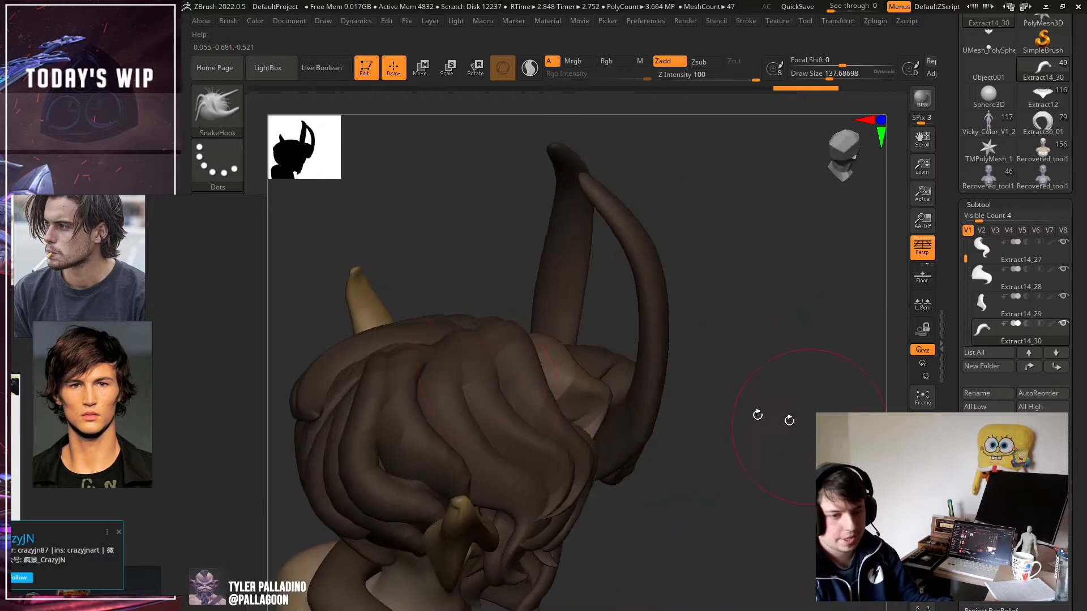
{"action": "left_click_drag", "start_coordinate": [774, 384], "coordinate": [792, 446], "text": "shift"}
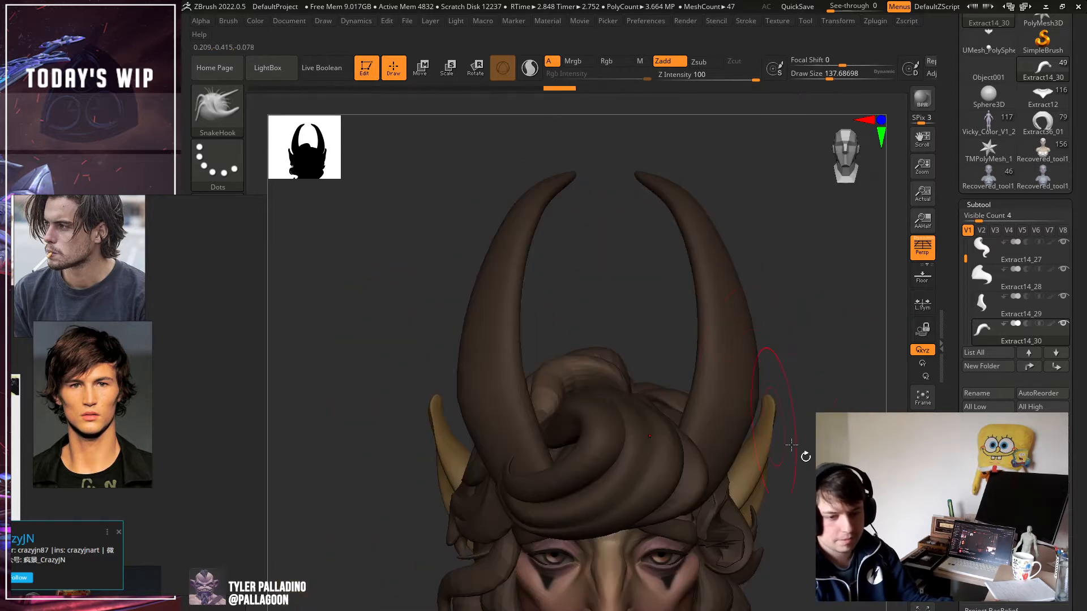
Pull the duplicated strand into the gap between the horn and the front roll with SnakeHook at about 86, checking it from several angles.
{"action": "left_click_drag", "start_coordinate": [909, 445], "coordinate": [860, 372], "text": "alt"}
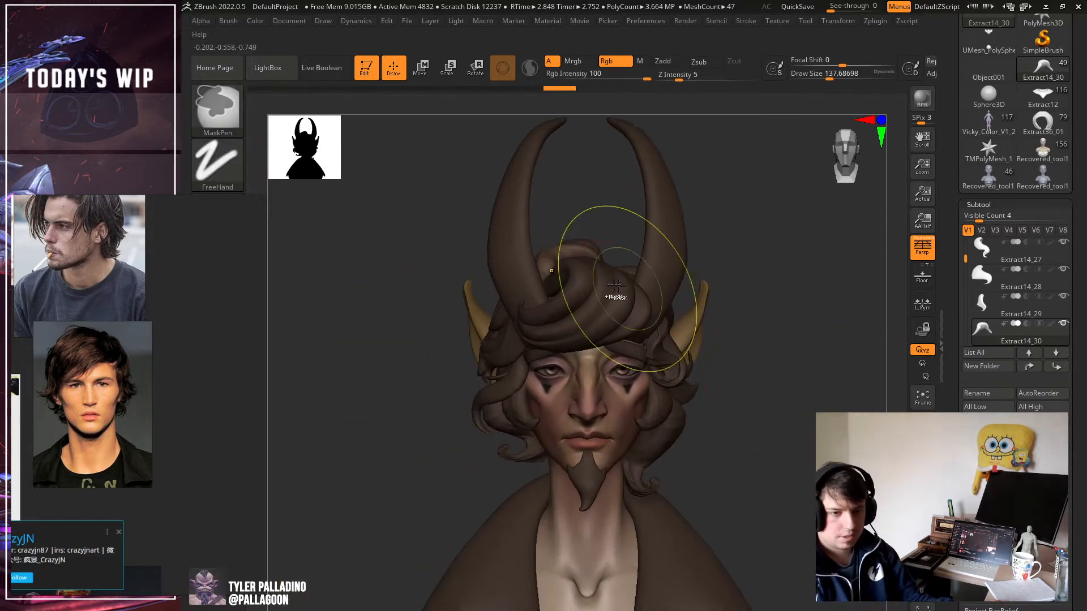
{"action": "left_click_drag", "start_coordinate": [804, 338], "coordinate": [800, 397]}
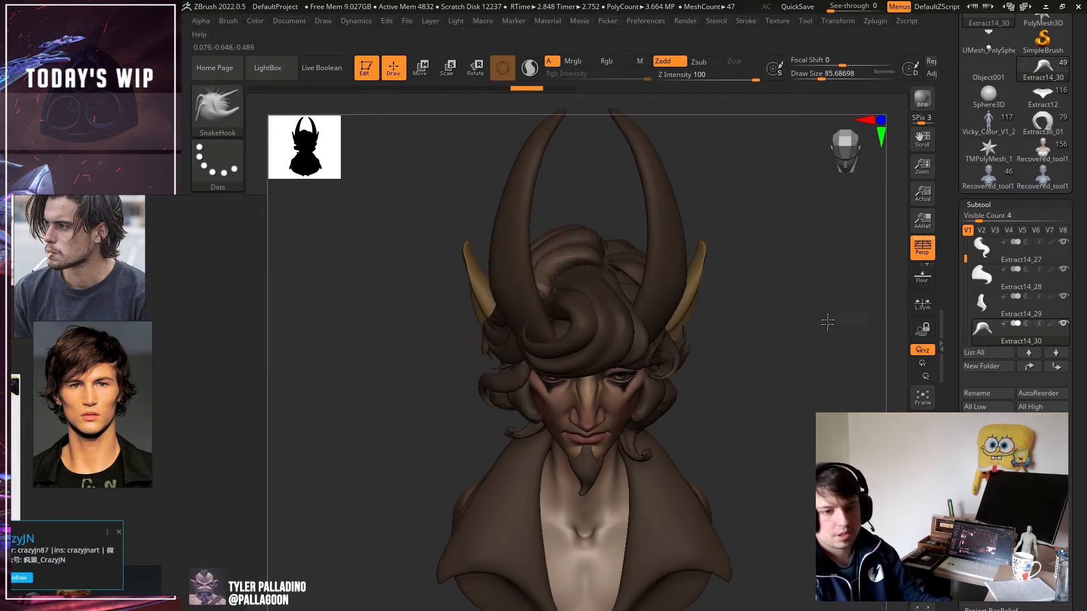
{"action": "left_click_drag", "start_coordinate": [824, 315], "coordinate": [822, 257]}
{"action": "left_click_drag", "start_coordinate": [736, 303], "coordinate": [799, 362]}
{"action": "left_click_drag", "start_coordinate": [707, 348], "coordinate": [751, 390]}
{"action": "mouse_move", "coordinate": [707, 340]}
{"action": "left_mouse_down"}
{"action": "mouse_move", "coordinate": [804, 357]}
{"action": "mouse_move", "coordinate": [616, 315]}
{"action": "left_mouse_up"}
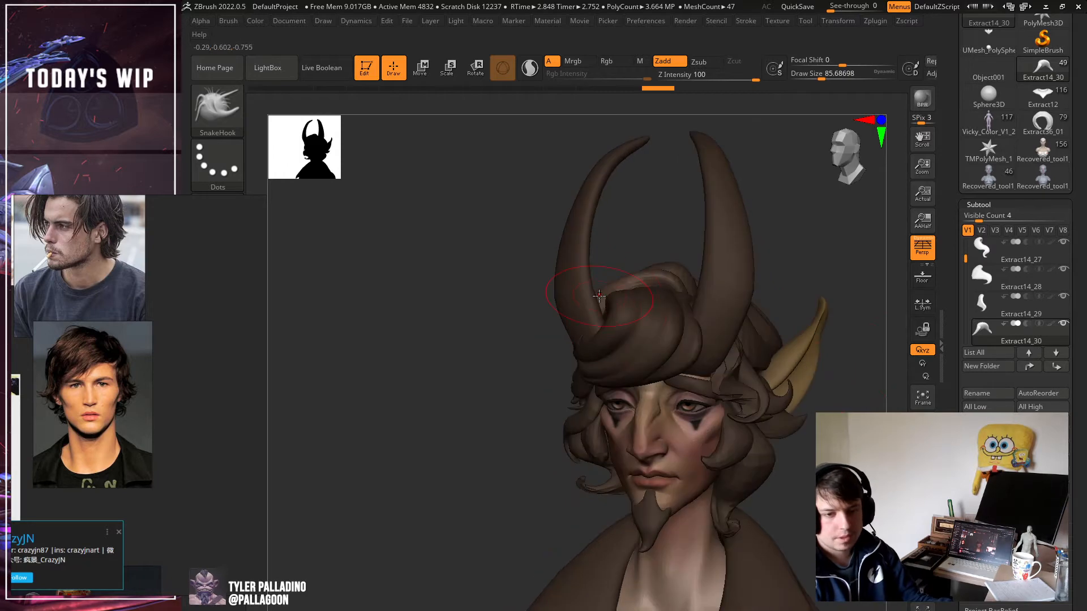
{"action": "left_click_drag", "start_coordinate": [628, 230], "coordinate": [643, 252], "text": "shift"}
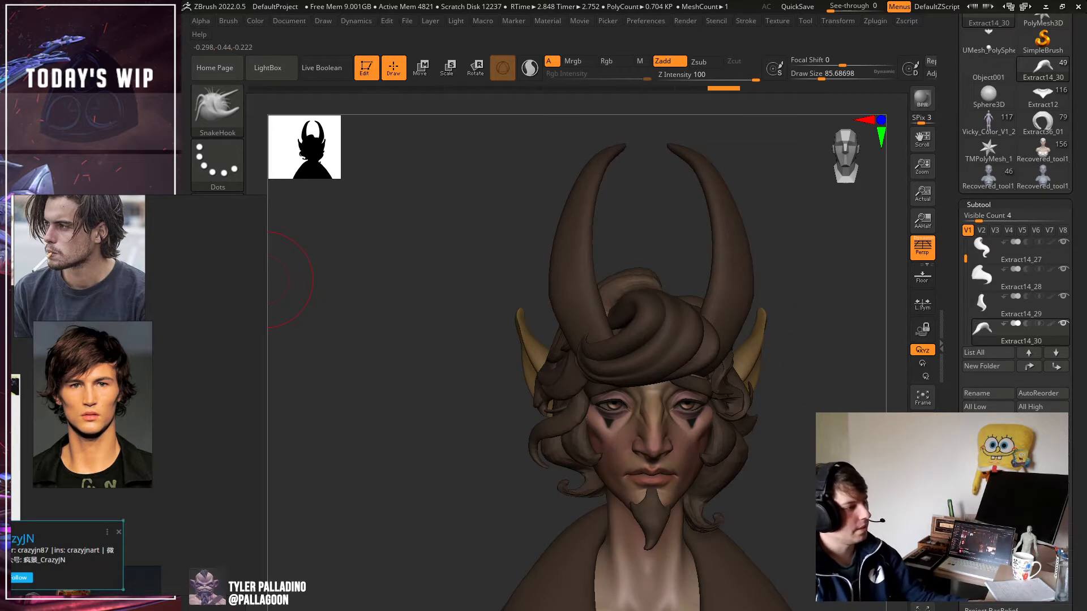
Open up the reference board and examine the costume references around the photo of the man in the red tailcoat.
{"action": "middle_click_drag", "start_coordinate": [73, 367], "coordinate": [171, 359]}
{"action": "scroll", "coordinate": [98, 383], "scroll_direction": "down", "scroll_amount": 2}
{"action": "scroll", "coordinate": [98, 383], "scroll_direction": "down", "scroll_amount": 5}
{"action": "middle_click_drag", "start_coordinate": [72, 475], "coordinate": [146, 382]}
{"action": "right_click_drag", "start_coordinate": [76, 416], "coordinate": [428, 361]}
{"action": "scroll", "coordinate": [428, 361], "scroll_direction": "up", "scroll_amount": 3}
{"action": "middle_click_drag", "start_coordinate": [428, 361], "coordinate": [642, 374]}
{"action": "scroll", "coordinate": [470, 357], "scroll_direction": "up", "scroll_amount": 3}
{"action": "scroll", "coordinate": [643, 378], "scroll_direction": "down", "scroll_amount": 5}
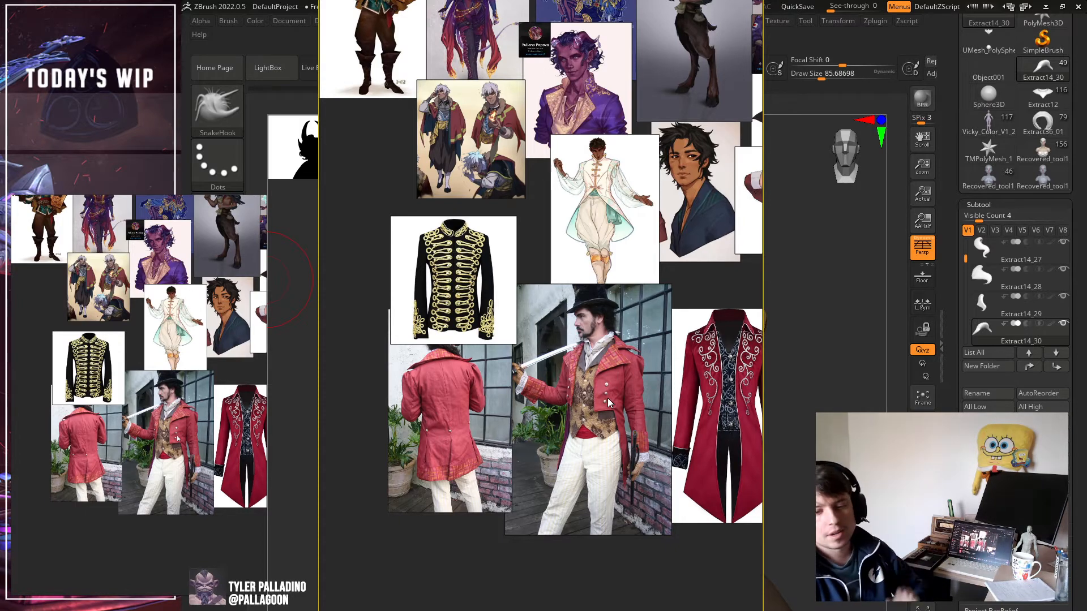
{"action": "middle_click_drag", "start_coordinate": [647, 422], "coordinate": [574, 448]}
{"action": "scroll", "coordinate": [541, 379], "scroll_direction": "up", "scroll_amount": 3}
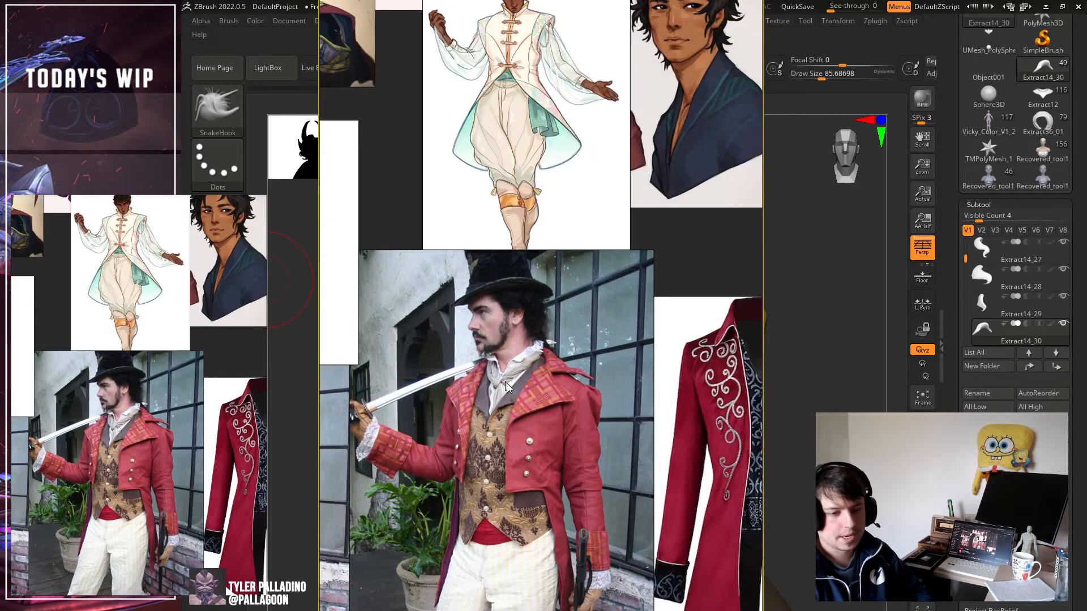
Study the embroidered coat references, focusing on the red brocade jacket with the white ruffled cravat and the red embroidered jacket.
{"action": "scroll", "coordinate": [505, 390], "scroll_direction": "down", "scroll_amount": 3}
{"action": "middle_click_drag", "start_coordinate": [527, 374], "coordinate": [470, 367]}
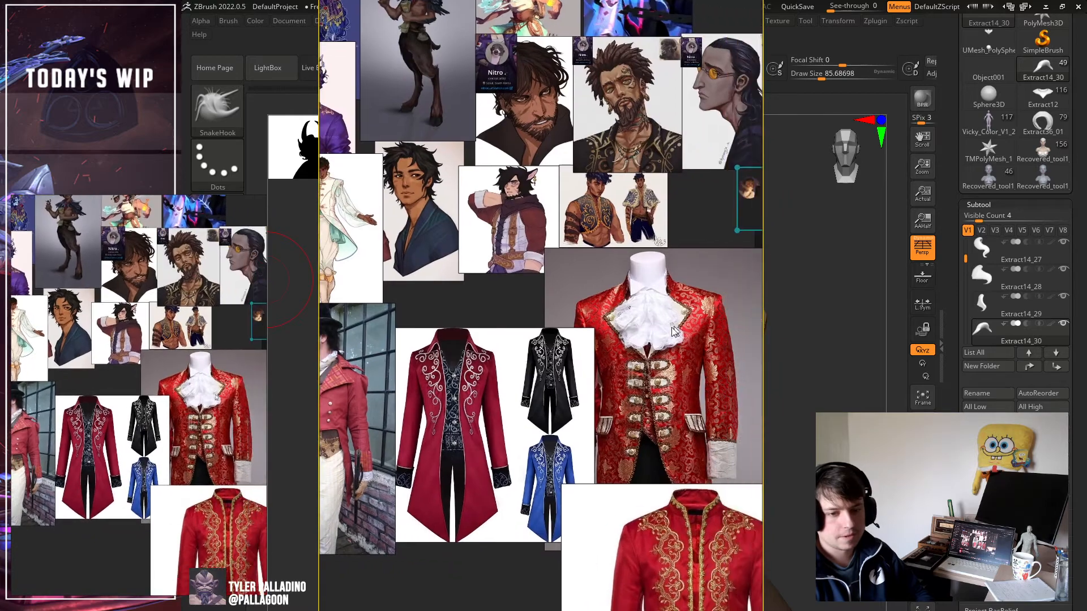
{"action": "middle_click_drag", "start_coordinate": [670, 328], "coordinate": [542, 332]}
{"action": "scroll", "coordinate": [521, 307], "scroll_direction": "up", "scroll_amount": 6}
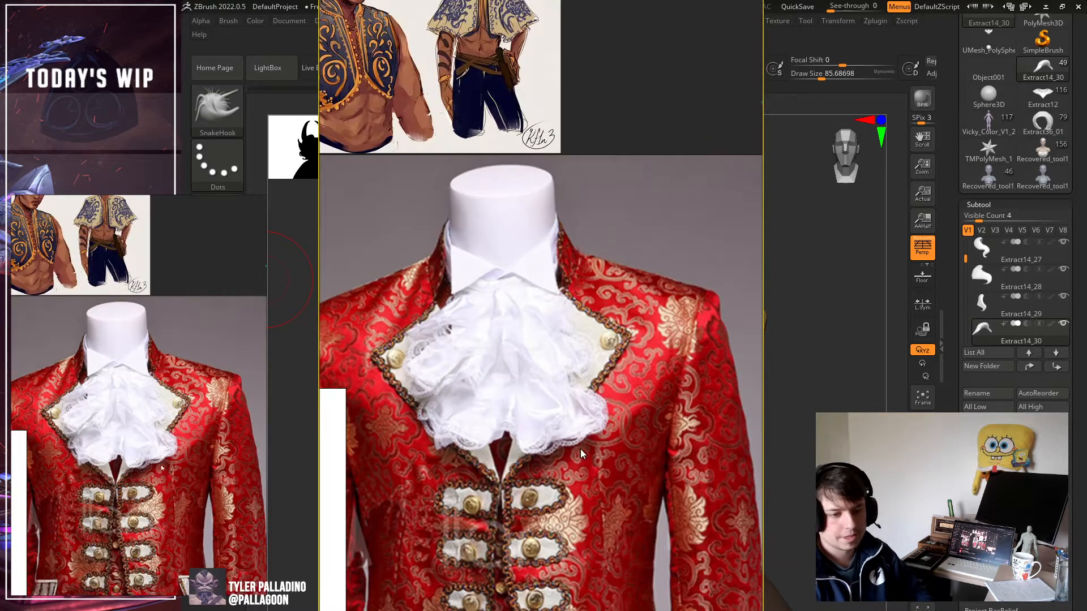
{"action": "scroll", "coordinate": [637, 498], "scroll_direction": "down", "scroll_amount": 5}
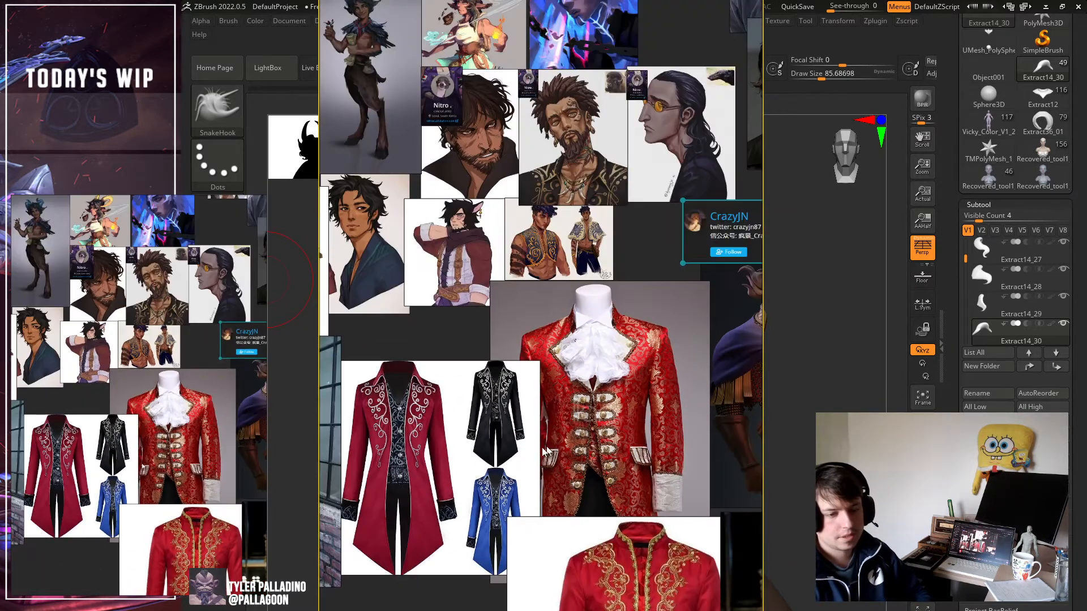
{"action": "middle_click_drag", "start_coordinate": [533, 450], "coordinate": [575, 393]}
{"action": "middle_click_drag", "start_coordinate": [509, 405], "coordinate": [467, 436]}
{"action": "scroll", "coordinate": [614, 438], "scroll_direction": "down", "scroll_amount": 4}
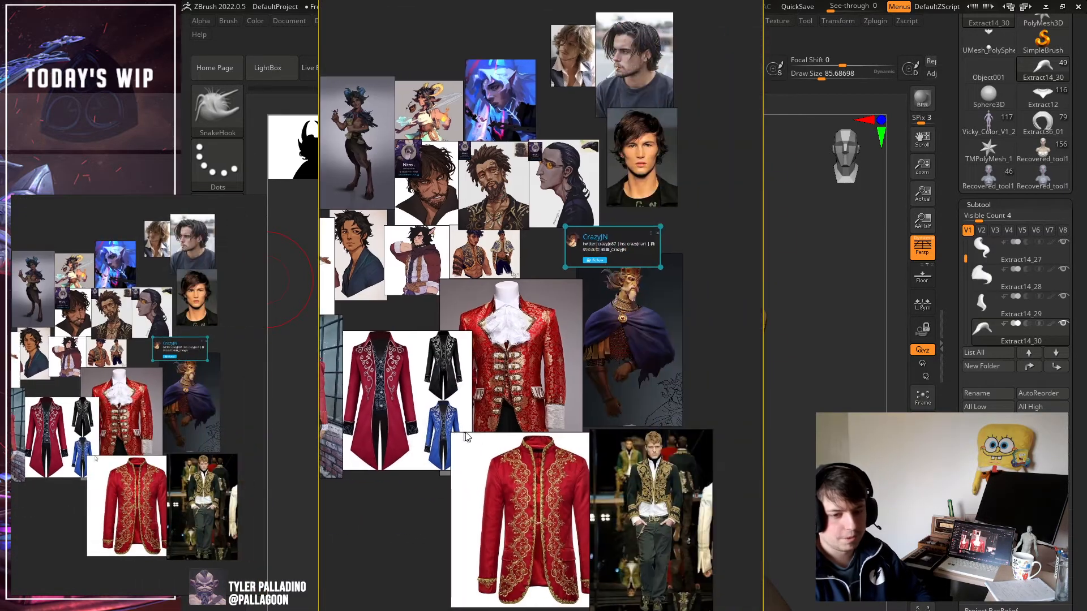
{"action": "scroll", "coordinate": [509, 436], "scroll_direction": "up", "scroll_amount": 4}
{"action": "mouse_move", "coordinate": [600, 462]}
{"action": "middle_mouse_down"}
{"action": "mouse_move", "coordinate": [488, 401]}
{"action": "mouse_move", "coordinate": [508, 406]}
{"action": "mouse_move", "coordinate": [480, 413]}
{"action": "mouse_move", "coordinate": [586, 449]}
{"action": "middle_mouse_up"}
{"action": "scroll", "coordinate": [512, 431], "scroll_direction": "up", "scroll_amount": 1}
{"action": "scroll", "coordinate": [480, 413], "scroll_direction": "down", "scroll_amount": 2}
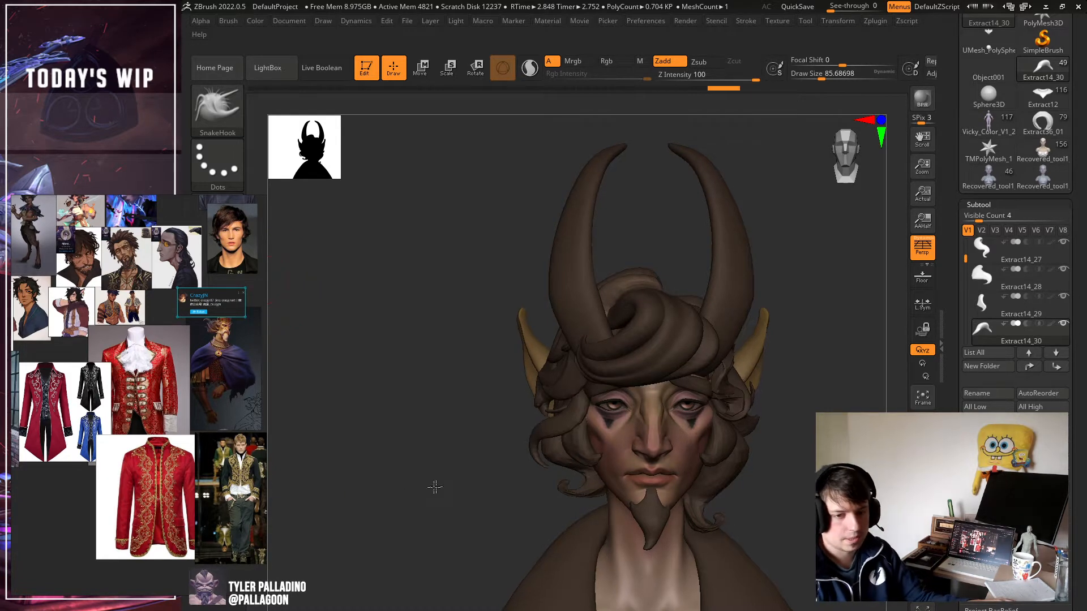
Pull the duplicated strand around the horn base toward the side of the head with SnakeHook, using brush sizes of about 86 and 138.
{"action": "left_click_drag", "start_coordinate": [821, 382], "coordinate": [596, 295]}
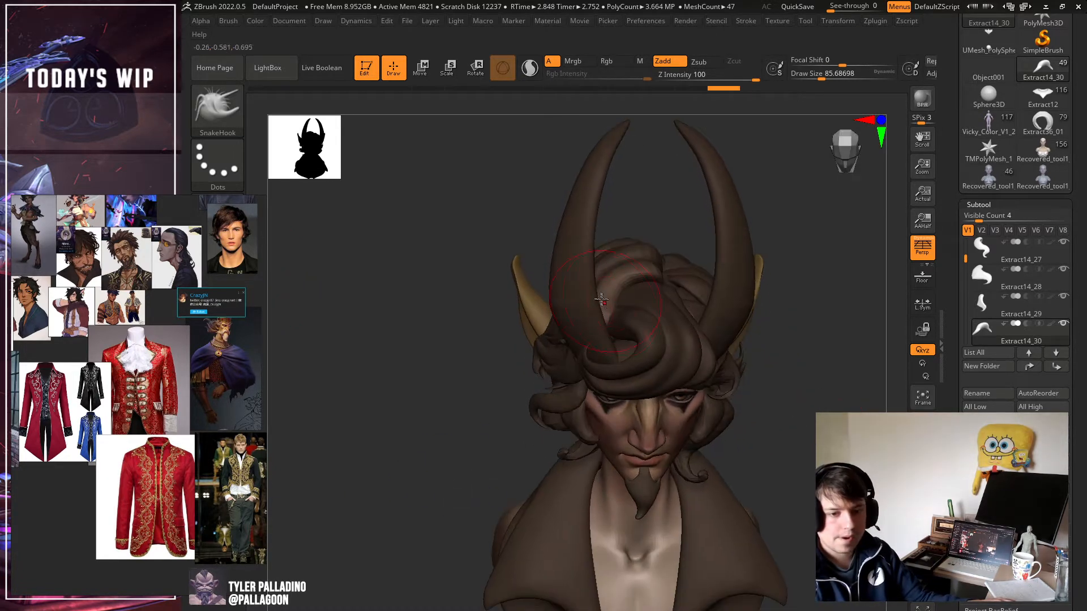
{"action": "left_click_drag", "start_coordinate": [810, 416], "coordinate": [895, 355]}
{"action": "left_click_drag", "start_coordinate": [782, 346], "coordinate": [602, 324]}
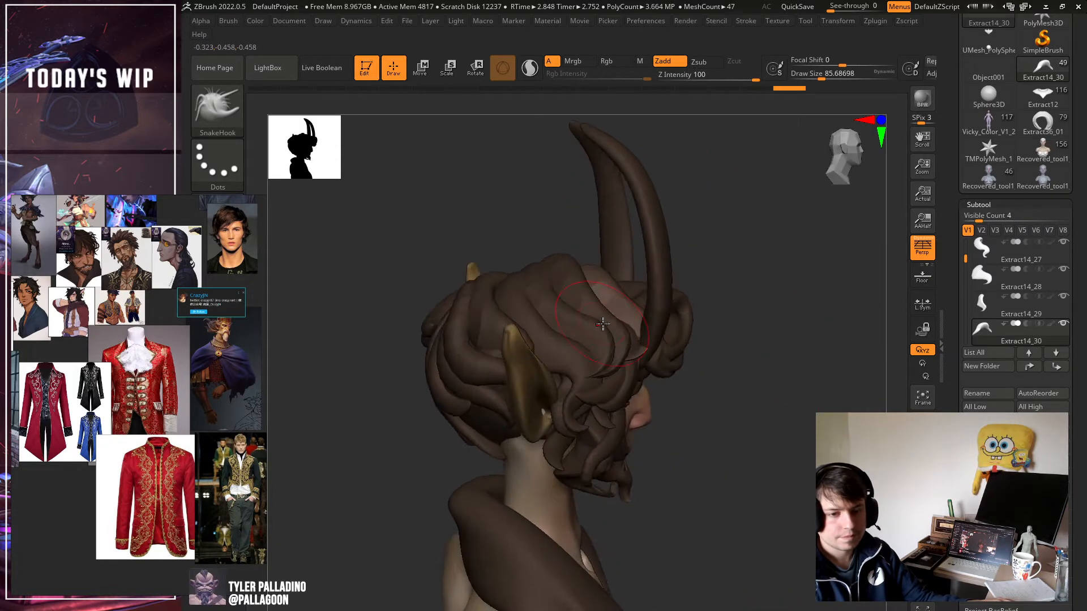
{"action": "left_click_drag", "start_coordinate": [710, 328], "coordinate": [795, 365]}
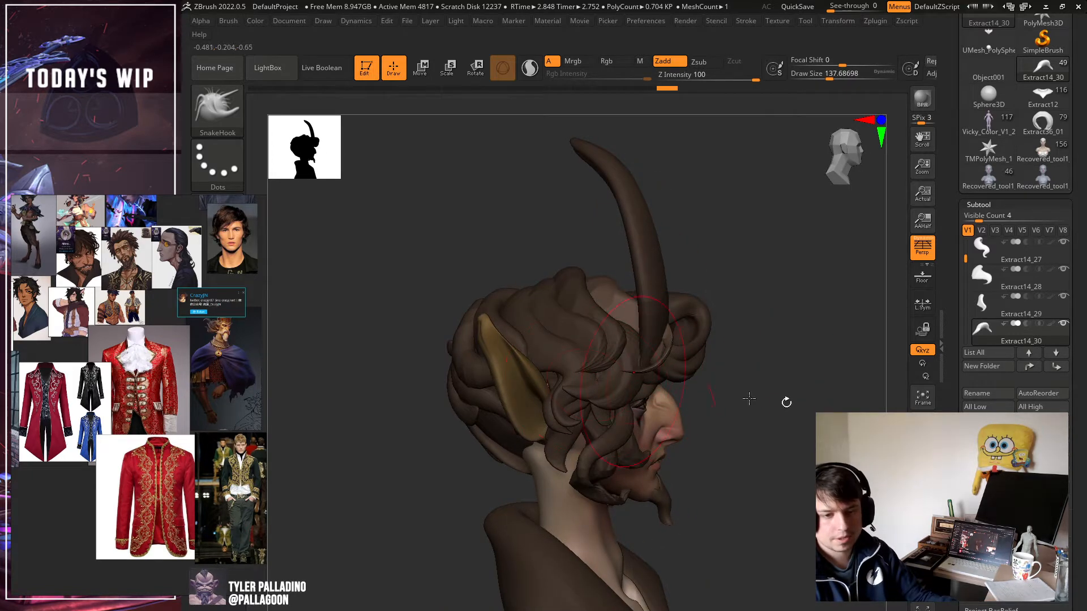
{"action": "left_click_drag", "start_coordinate": [748, 399], "coordinate": [616, 343]}
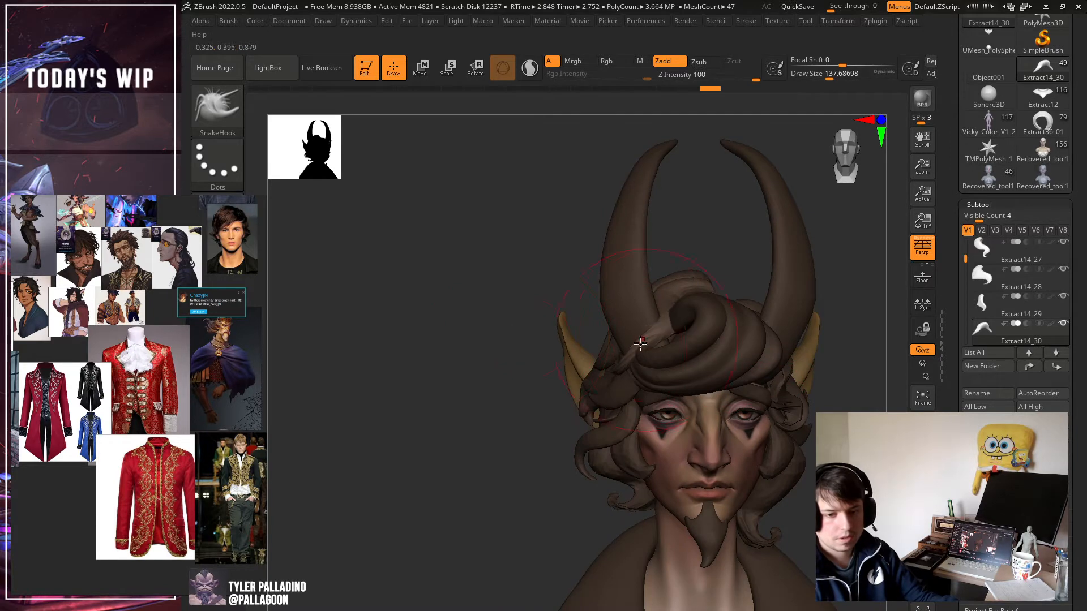
{"action": "mouse_move", "coordinate": [490, 344]}
{"action": "left_mouse_down"}
{"action": "mouse_move", "coordinate": [473, 345]}
{"action": "mouse_move", "coordinate": [488, 345]}
{"action": "left_mouse_up"}
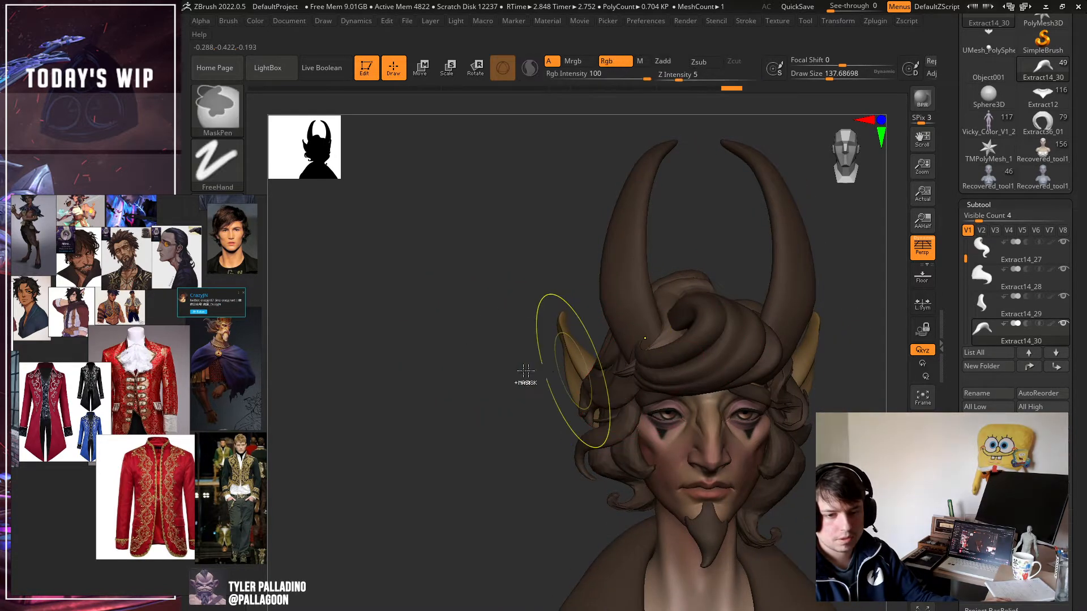
Refine the strand's end between the horn and the side curls with SnakeHook at about 86, working from the side and above.
{"action": "left_click_drag", "start_coordinate": [509, 375], "coordinate": [632, 378]}
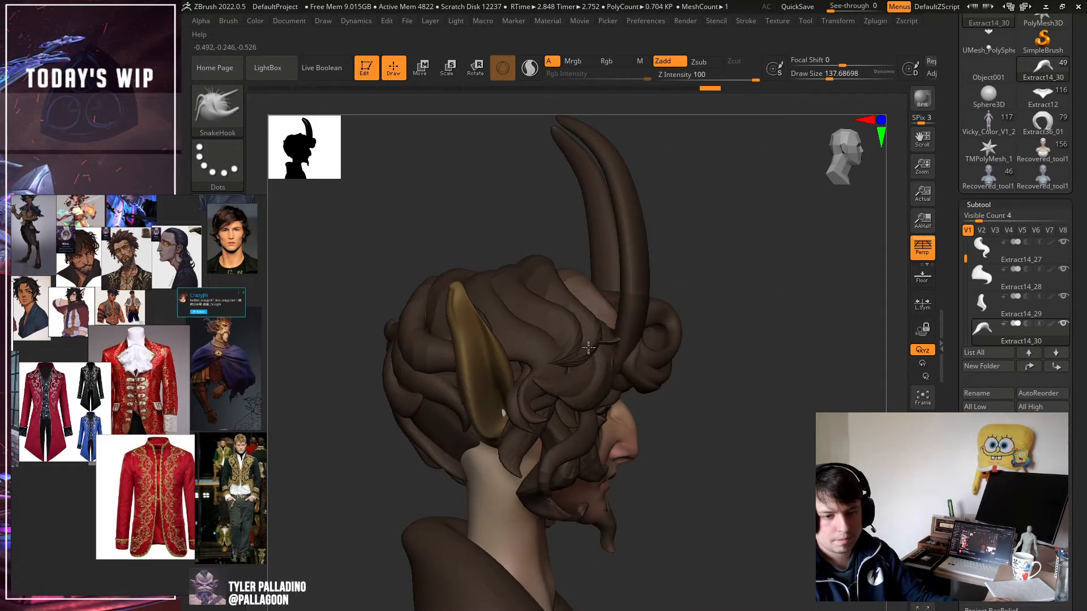
{"action": "left_click_drag", "start_coordinate": [767, 325], "coordinate": [565, 321]}
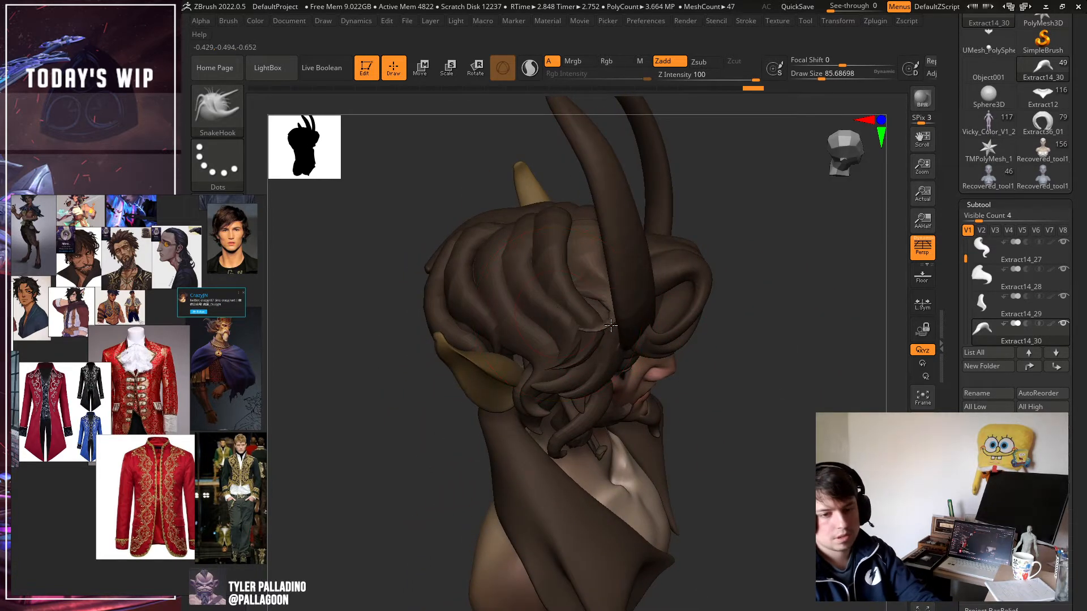
{"action": "left_click_drag", "start_coordinate": [771, 393], "coordinate": [824, 328]}
{"action": "left_click_drag", "start_coordinate": [590, 334], "coordinate": [599, 350]}
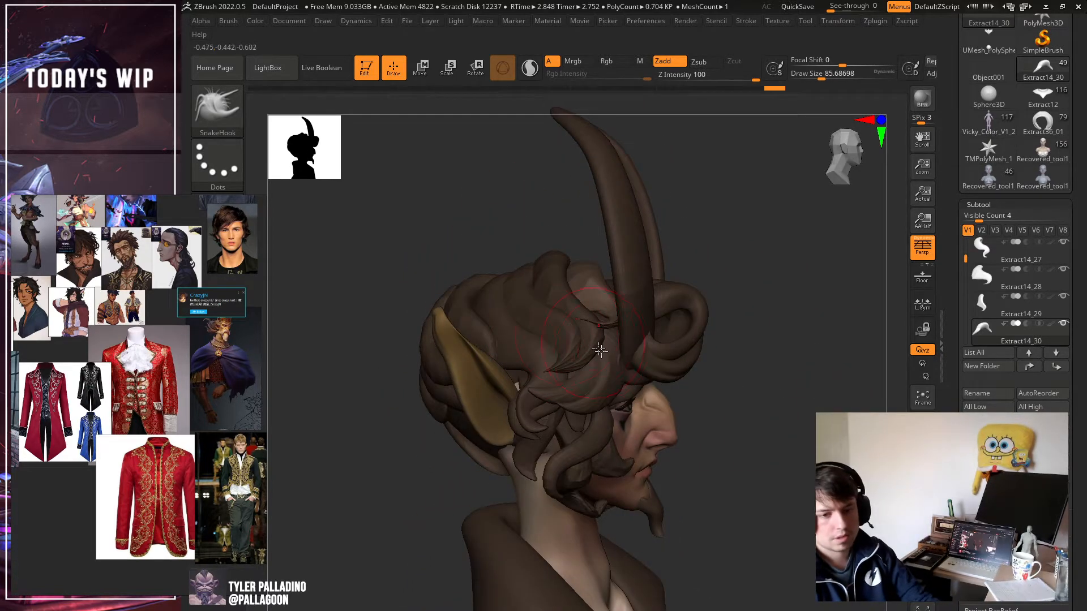
{"action": "mouse_move", "coordinate": [736, 339]}
{"action": "left_mouse_down"}
{"action": "mouse_move", "coordinate": [776, 357]}
{"action": "mouse_move", "coordinate": [647, 333]}
{"action": "left_mouse_up"}
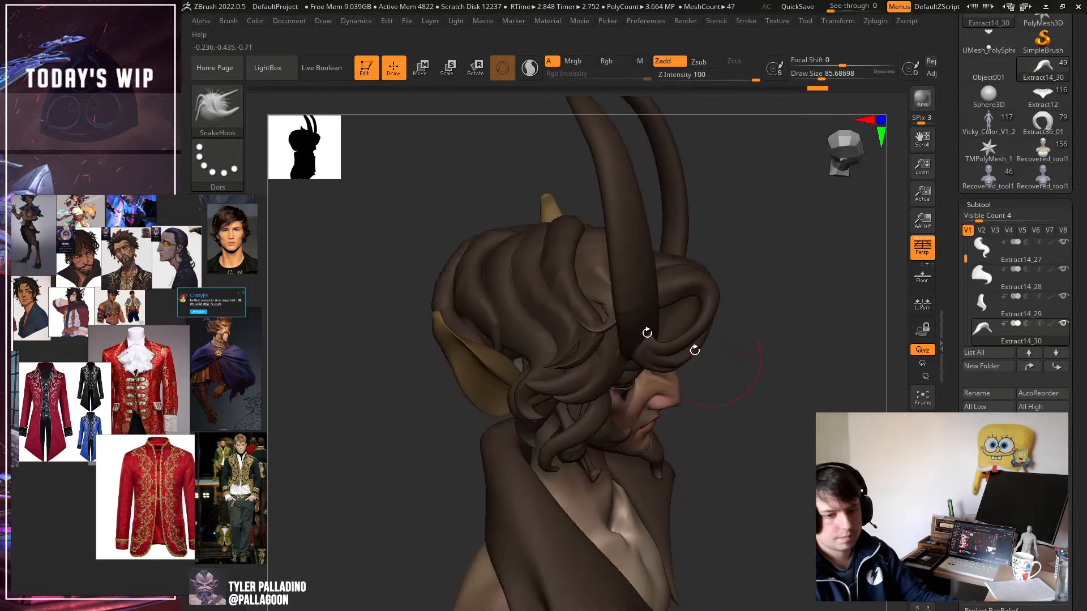
Thicken the strand's end behind the horn with the Inflat brush and smooth it.
{"action": "left_click", "coordinate": [228, 119]}
{"action": "key", "text": "i"}
{"action": "key", "text": "n"}
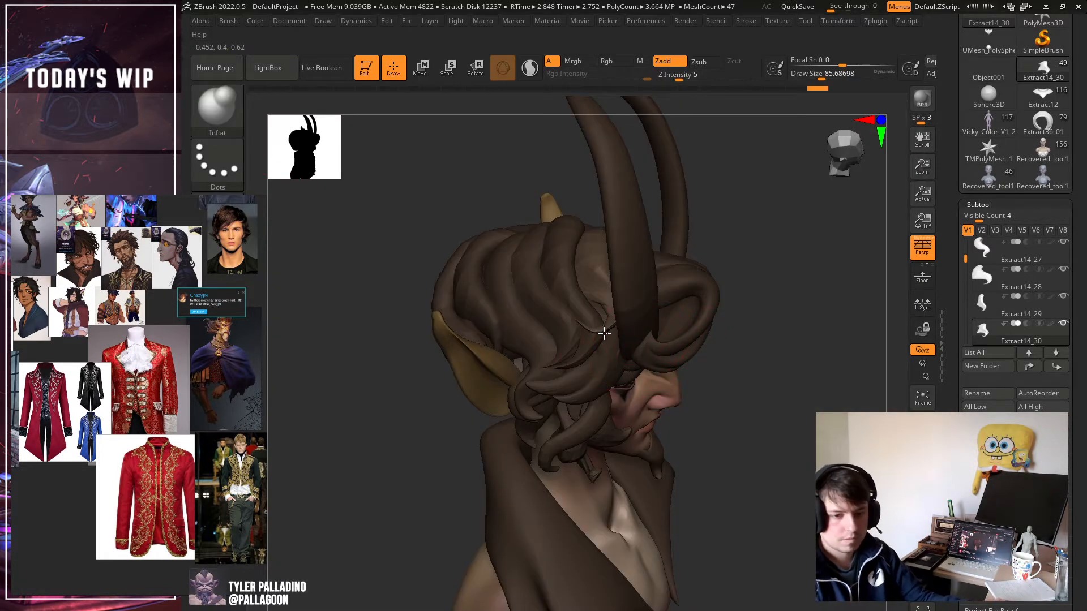
{"action": "left_click_drag", "start_coordinate": [591, 327], "coordinate": [595, 327], "text": "shift"}
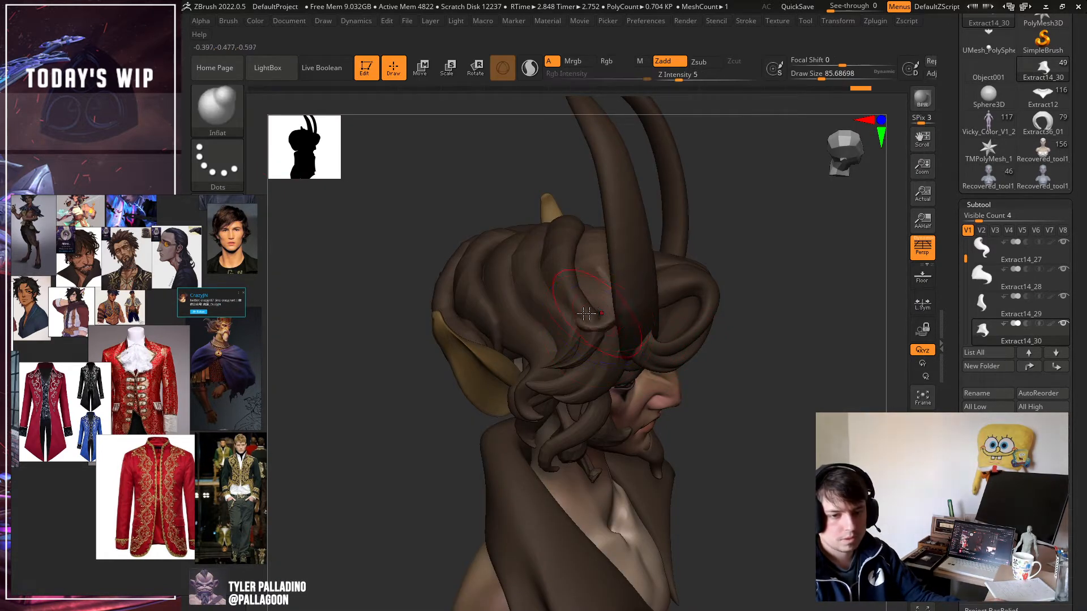
{"action": "mouse_move", "coordinate": [780, 354]}
{"action": "left_mouse_down"}
{"action": "mouse_move", "coordinate": [813, 311]}
{"action": "mouse_move", "coordinate": [788, 422]}
{"action": "left_mouse_up"}
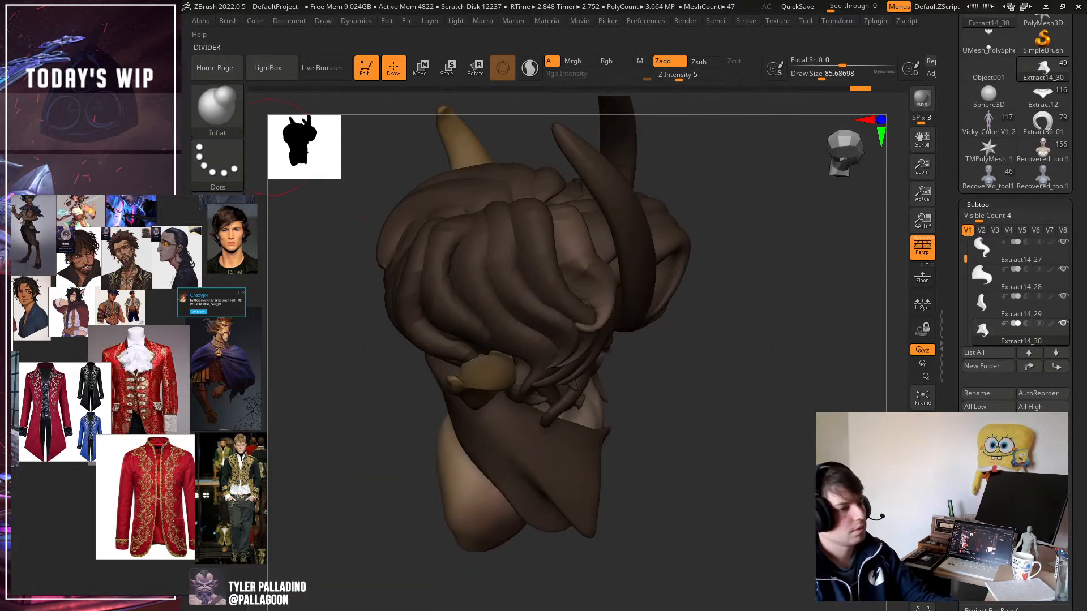
Curve the strand's end around the horn base with the Move Topological brush at about 86.
{"action": "left_click", "coordinate": [230, 94]}
{"action": "key", "text": "m"}
{"action": "key", "text": "t"}
{"action": "left_click_drag", "start_coordinate": [728, 284], "coordinate": [647, 279]}
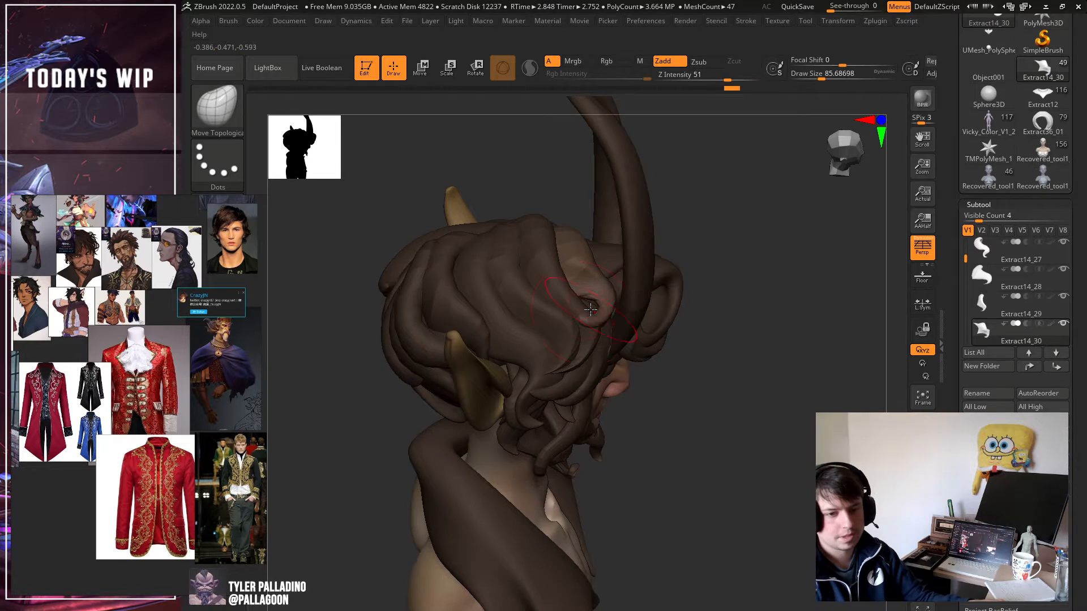
{"action": "left_click_drag", "start_coordinate": [730, 325], "coordinate": [573, 335]}
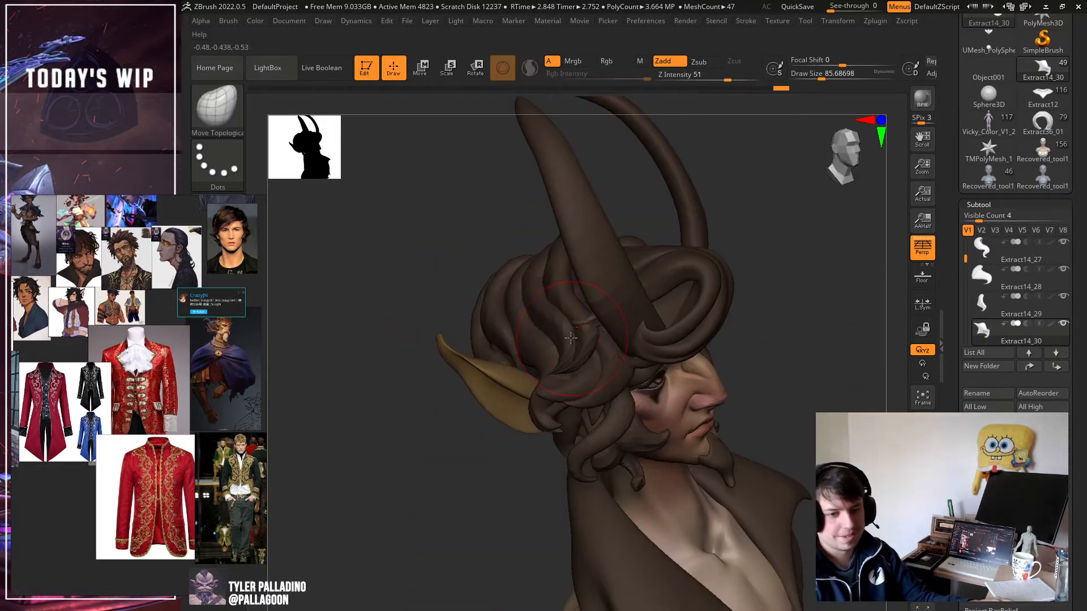
{"action": "mouse_move", "coordinate": [804, 331]}
{"action": "left_mouse_down"}
{"action": "mouse_move", "coordinate": [856, 306]}
{"action": "mouse_move", "coordinate": [764, 333]}
{"action": "mouse_move", "coordinate": [727, 374]}
{"action": "mouse_move", "coordinate": [690, 329]}
{"action": "left_mouse_up"}
Fit the strand into the crown hair with Move Topological at up to about 118, and select the neighboring crown strand.
{"action": "mouse_move", "coordinate": [817, 337]}
{"action": "left_mouse_down"}
{"action": "mouse_move", "coordinate": [787, 300]}
{"action": "mouse_move", "coordinate": [759, 311]}
{"action": "mouse_move", "coordinate": [773, 365]}
{"action": "mouse_move", "coordinate": [586, 282]}
{"action": "left_mouse_up"}
{"action": "left_click_drag", "start_coordinate": [758, 311], "coordinate": [829, 352]}
{"action": "mouse_move", "coordinate": [767, 403]}
{"action": "left_mouse_down"}
{"action": "mouse_move", "coordinate": [820, 359]}
{"action": "mouse_move", "coordinate": [732, 340]}
{"action": "mouse_move", "coordinate": [767, 316]}
{"action": "mouse_move", "coordinate": [769, 351]}
{"action": "mouse_move", "coordinate": [745, 327]}
{"action": "mouse_move", "coordinate": [757, 426]}
{"action": "left_mouse_up"}
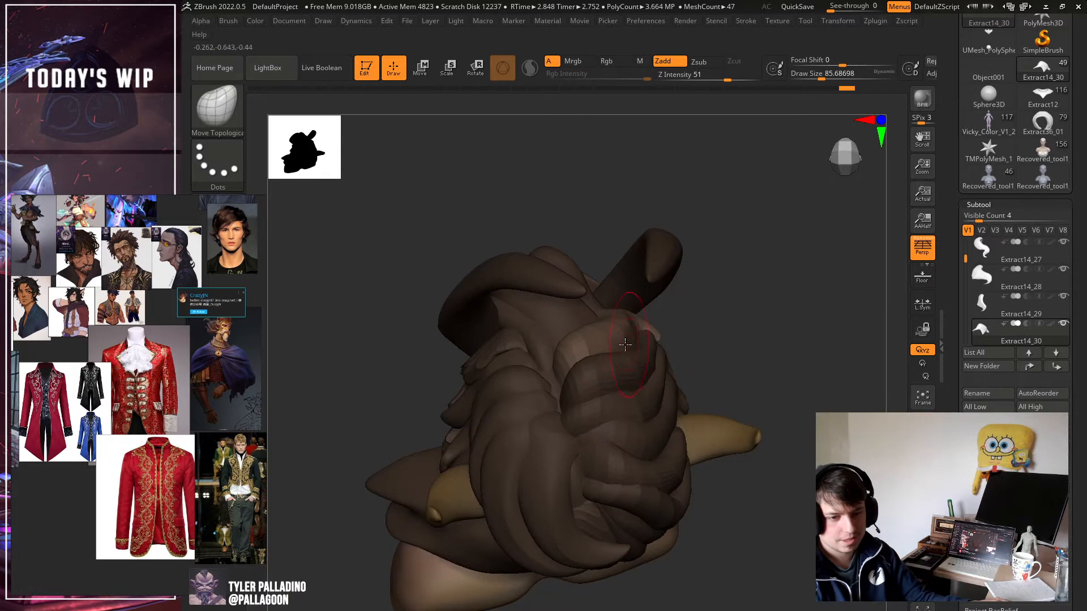
{"action": "left_click_drag", "start_coordinate": [640, 346], "coordinate": [668, 343]}
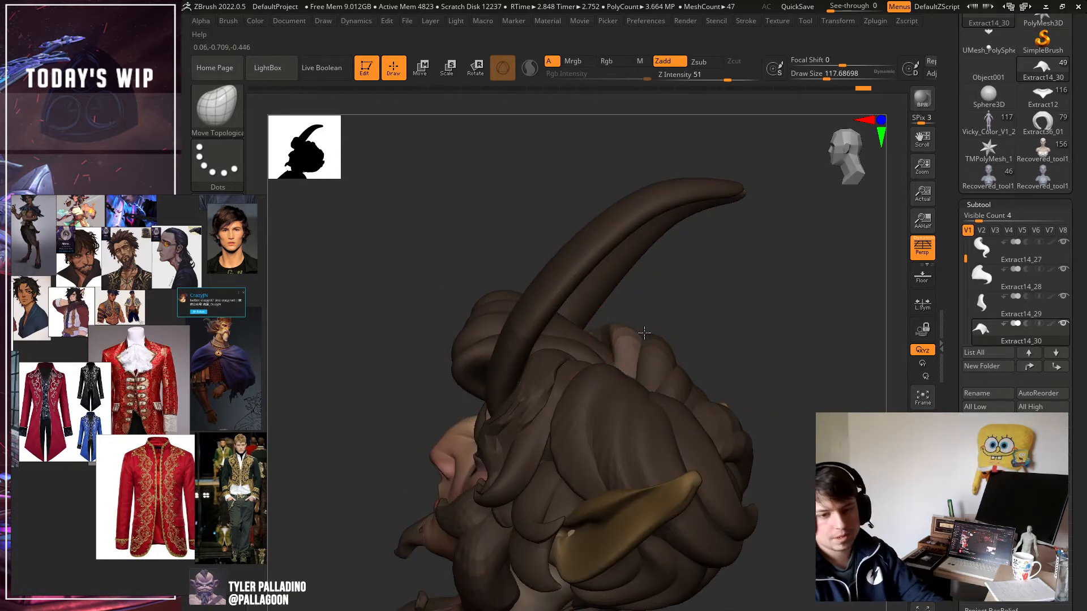
{"action": "mouse_move", "coordinate": [697, 339]}
{"action": "left_mouse_down"}
{"action": "mouse_move", "coordinate": [796, 333]}
{"action": "mouse_move", "coordinate": [783, 316]}
{"action": "mouse_move", "coordinate": [678, 345]}
{"action": "left_mouse_up"}
{"action": "left_click", "coordinate": [686, 332], "text": "alt"}
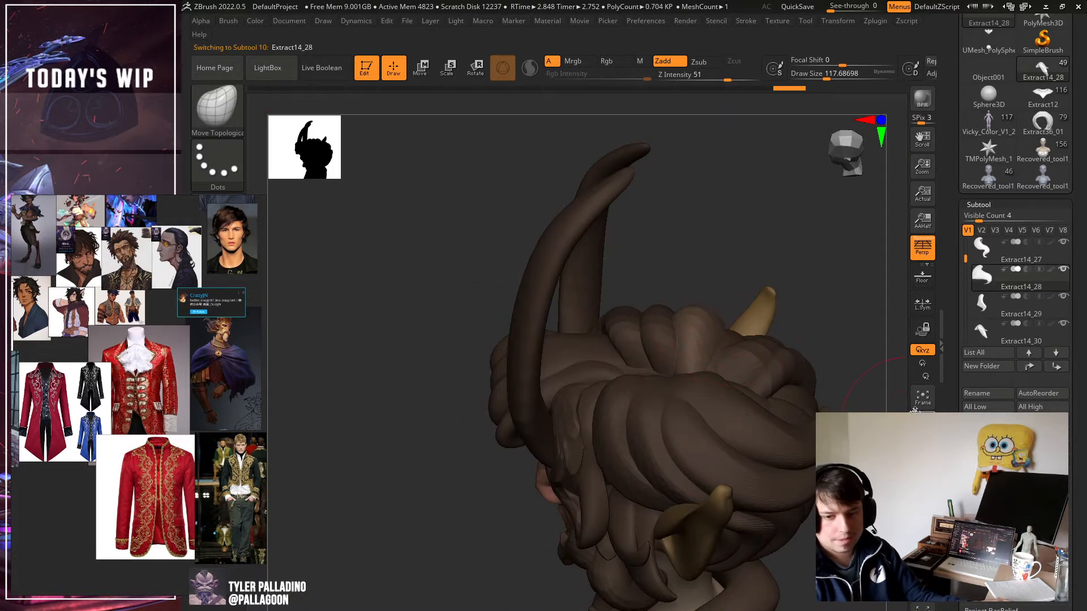
{"action": "left_click_drag", "start_coordinate": [861, 396], "coordinate": [721, 375]}
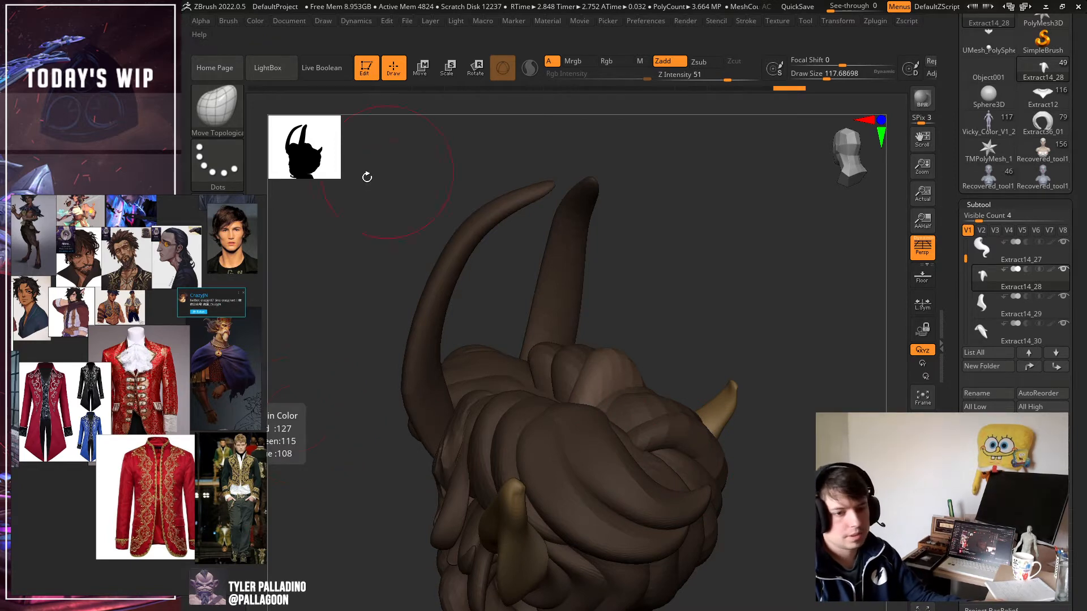
Capture a screen snip of the bust's back hair and horns and copy it to the clipboard.
{"action": "key", "text": "shift+super+s"}
{"action": "left_click_drag", "start_coordinate": [350, 202], "coordinate": [773, 610]}
{"action": "left_click", "coordinate": [465, 68]}
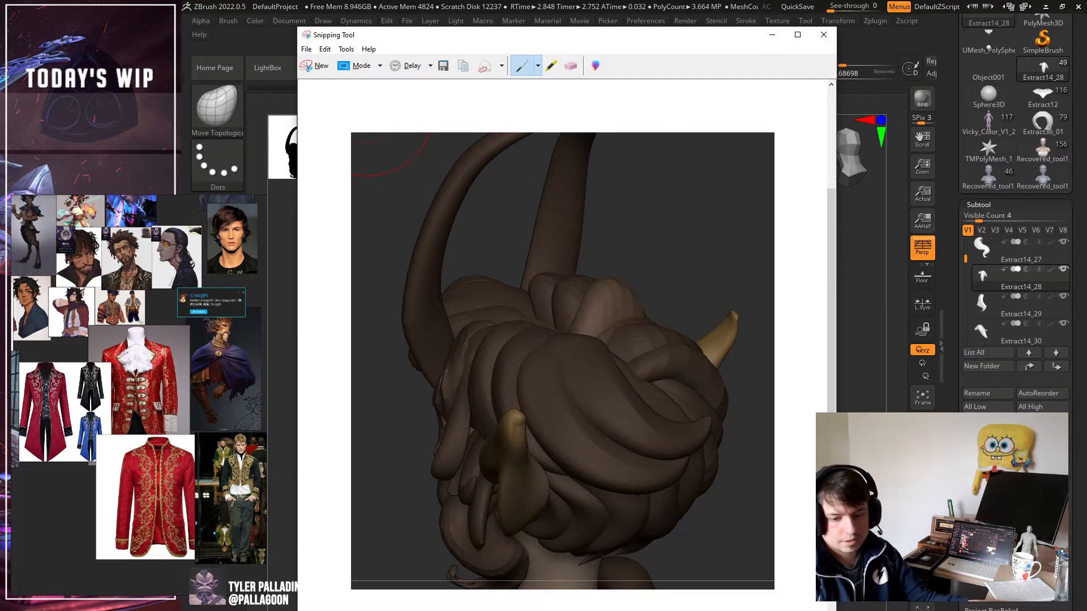
Switch to Photoshop, create a new document at the clipboard size, and paste the hair snip into it.
{"action": "key", "text": "alt+Tab"}
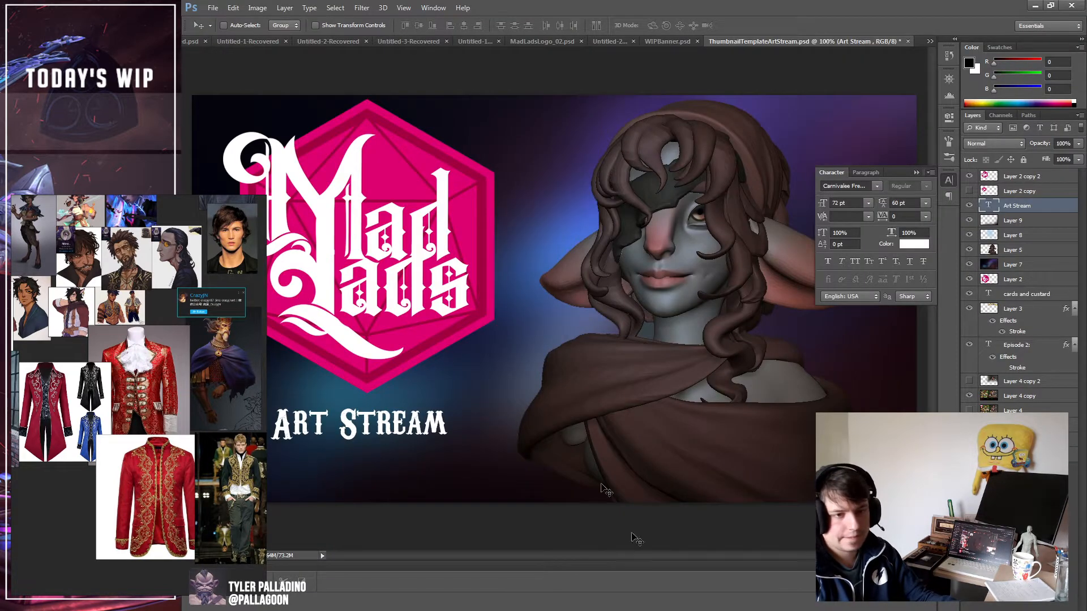
{"action": "left_click", "coordinate": [213, 8]}
{"action": "left_click", "coordinate": [238, 64]}
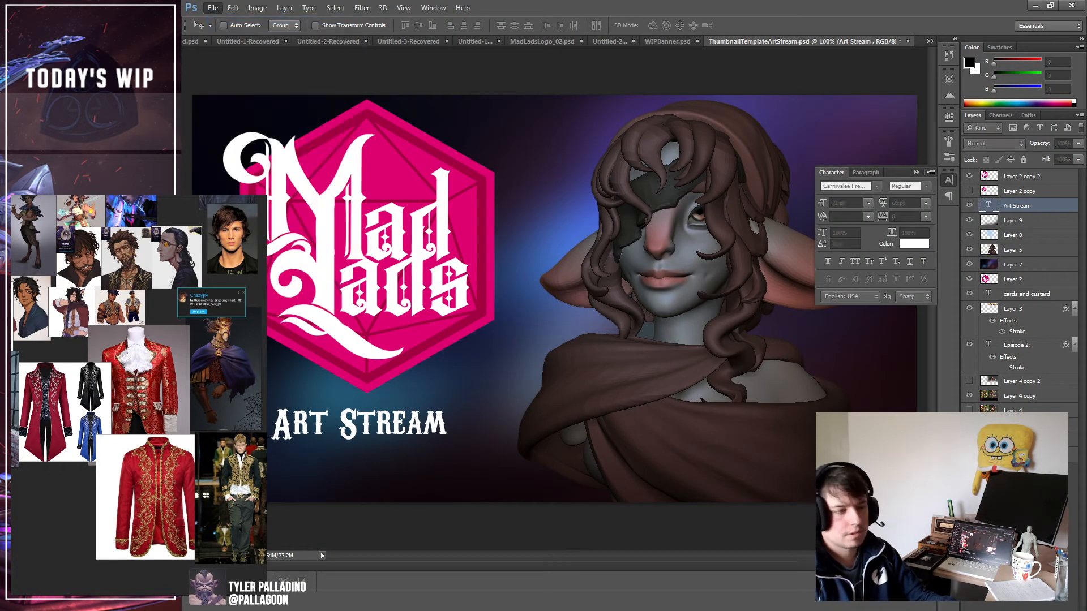
{"action": "key", "text": "Return"}
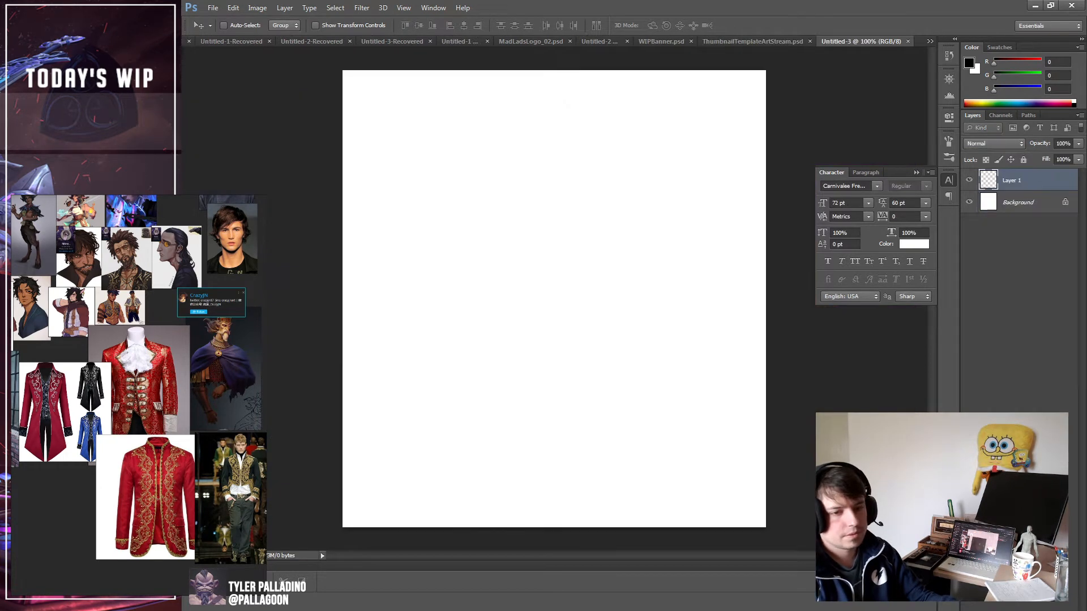
{"action": "key", "text": "ctrl+v"}
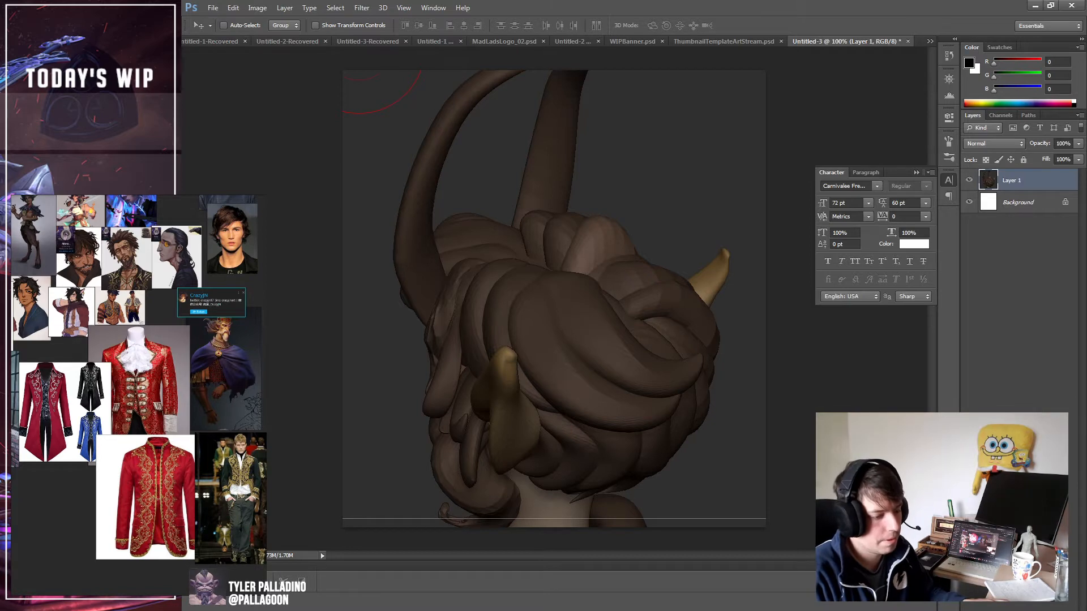
Set the foreground color to pure red (R 255) and add a new layer above the pasted hair snip.
{"action": "left_click", "coordinate": [969, 63]}
{"action": "type", "text": "255"}
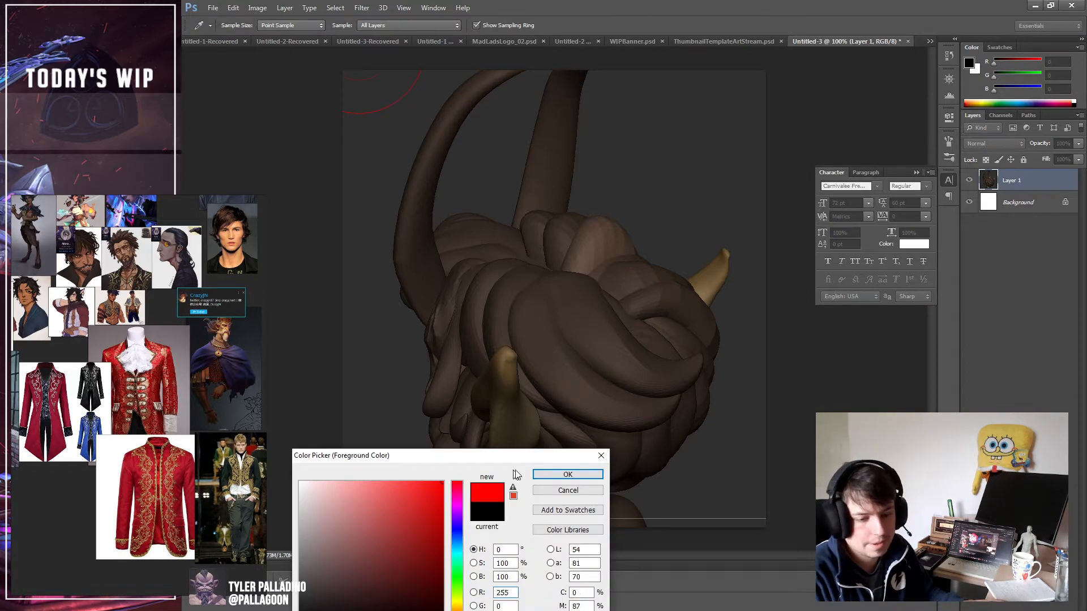
{"action": "left_click", "coordinate": [568, 475]}
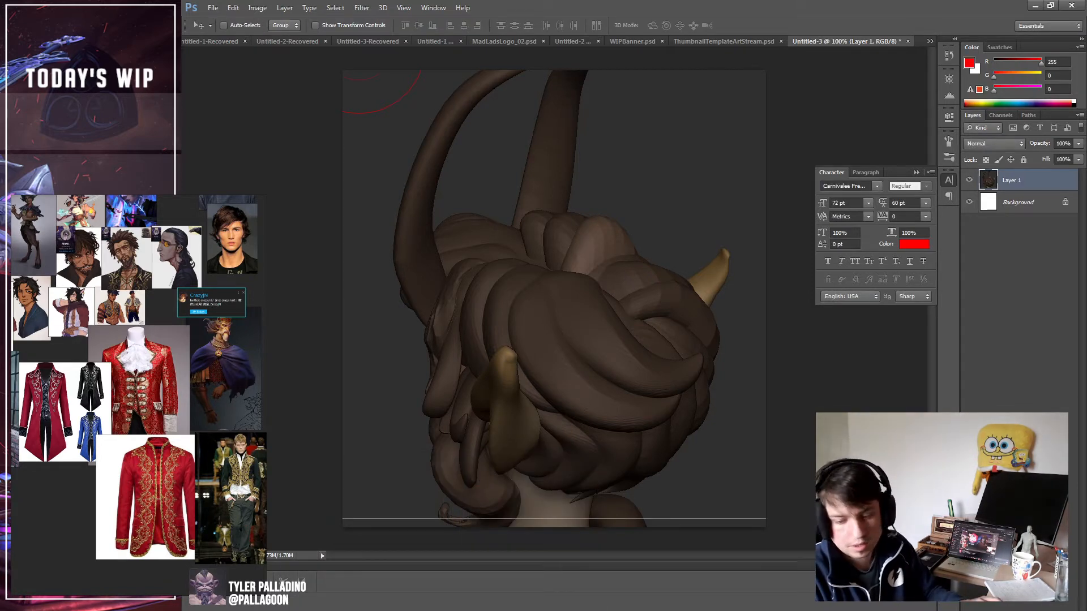
{"action": "key", "text": "ctrl+shift+alt+n"}
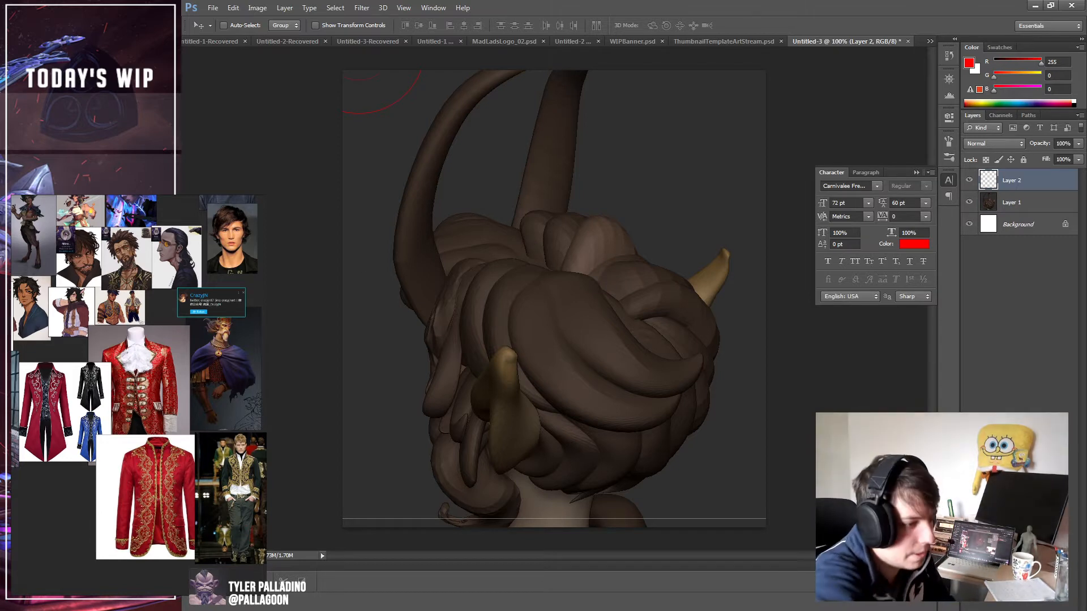
Set up the Brush tool with the hard round tip at a small size of about 9 px.
{"action": "key", "text": "b"}
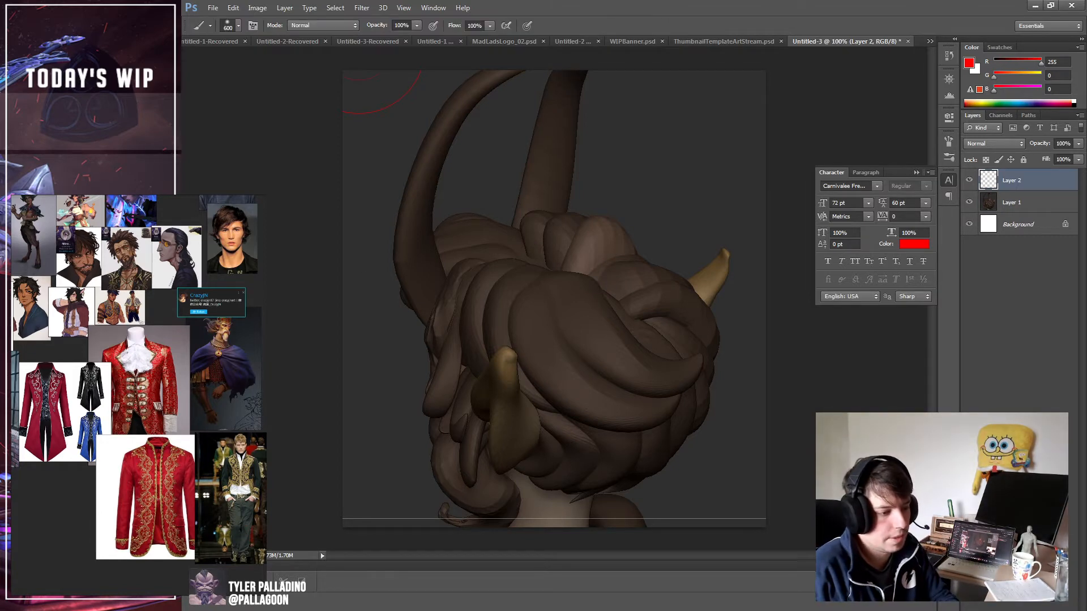
{"action": "key", "text": "bracketleft"}
{"action": "key", "text": "bracketleft"}
{"action": "key", "text": "bracketleft"}
{"action": "key", "text": "bracketleft"}
{"action": "key", "text": "bracketleft"}
{"action": "key", "text": "bracketleft"}
{"action": "key", "text": "bracketleft"}
{"action": "key", "text": "bracketleft"}
{"action": "key", "text": "bracketleft"}
{"action": "key", "text": "bracketleft"}
{"action": "key", "text": "bracketleft"}
{"action": "key", "text": "bracketleft"}
{"action": "key", "text": "bracketleft"}
{"action": "key", "text": "bracketleft"}
{"action": "key", "text": "bracketleft"}
{"action": "key", "text": "bracketleft"}
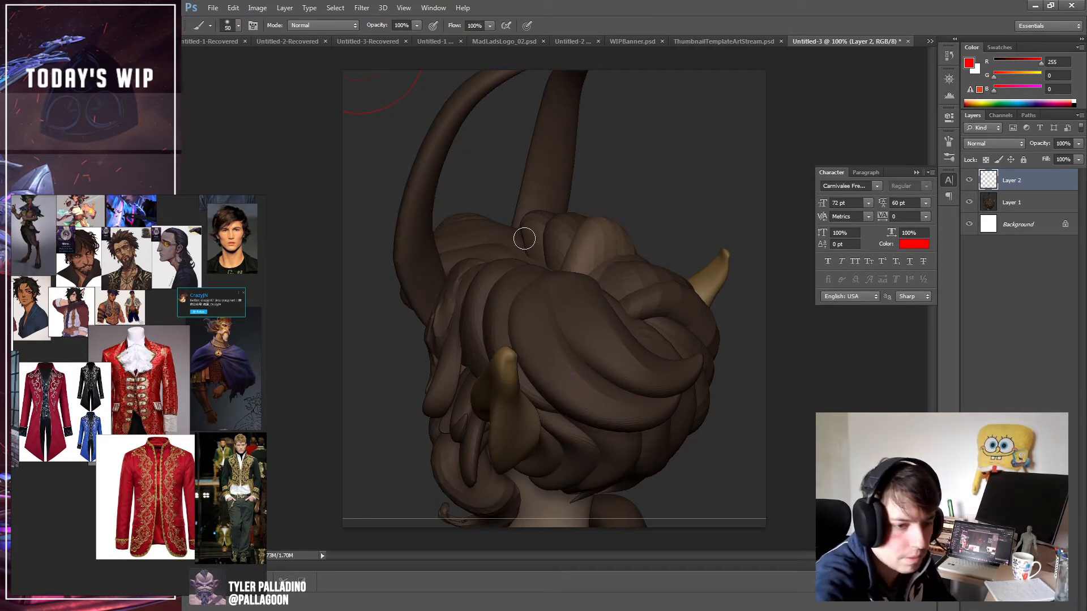
{"action": "right_click", "coordinate": [526, 240]}
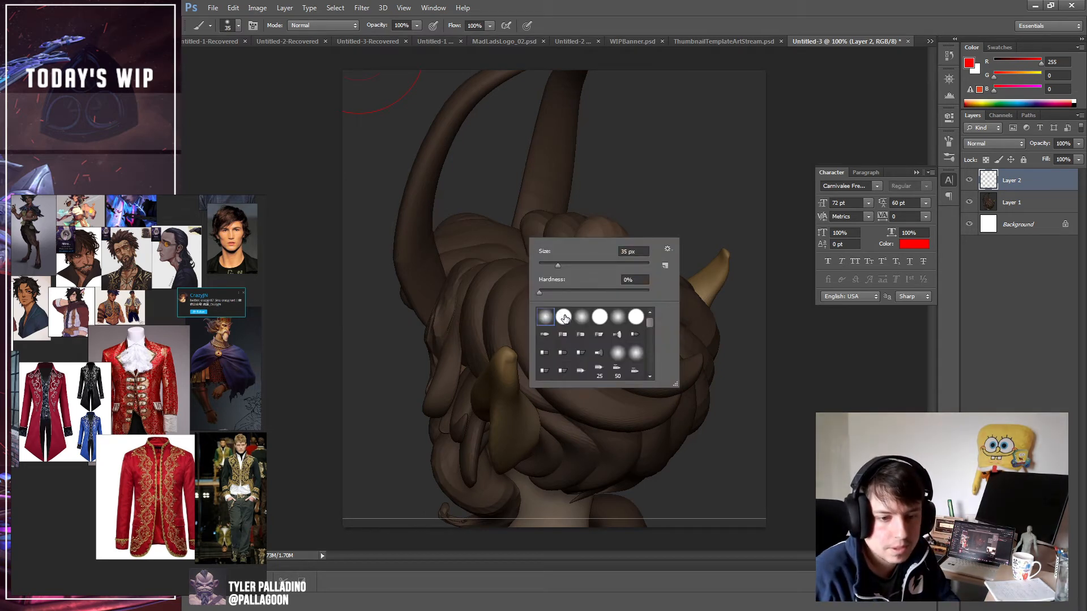
{"action": "double_click", "coordinate": [563, 317]}
{"action": "key", "text": "bracketleft"}
{"action": "key", "text": "bracketleft"}
{"action": "key", "text": "bracketleft"}
{"action": "key", "text": "bracketleft"}
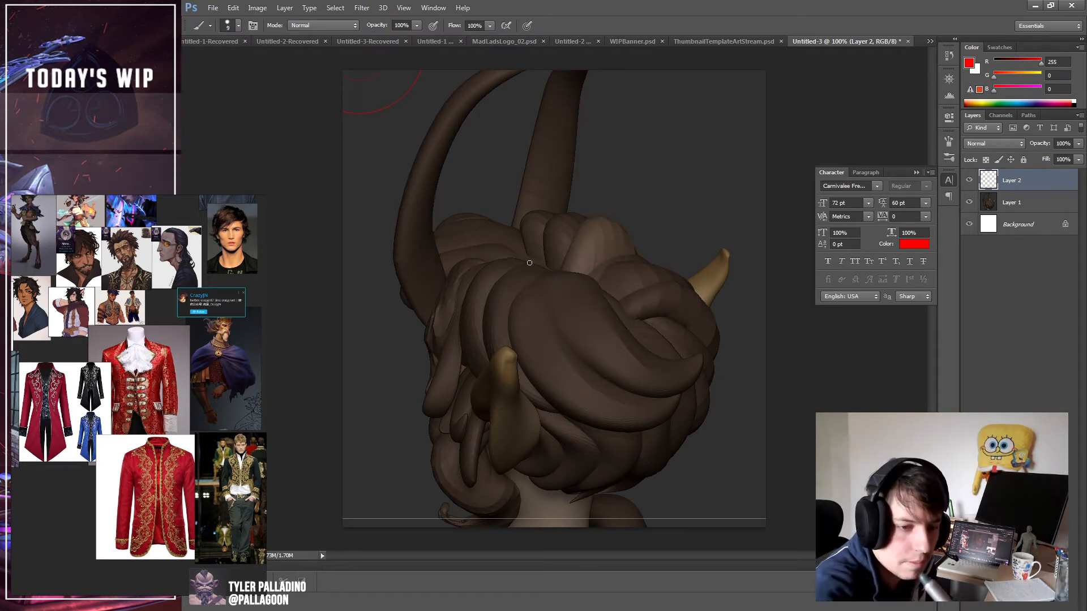
Paint red guide strokes from the crown up to a peak by the far horn and sweeping down toward the far ear.
{"action": "mouse_move", "coordinate": [529, 263]}
{"action": "left_mouse_down"}
{"action": "mouse_move", "coordinate": [522, 191]}
{"action": "mouse_move", "coordinate": [569, 198]}
{"action": "mouse_move", "coordinate": [682, 263]}
{"action": "left_mouse_up"}
{"action": "key", "text": "ctrl+z"}
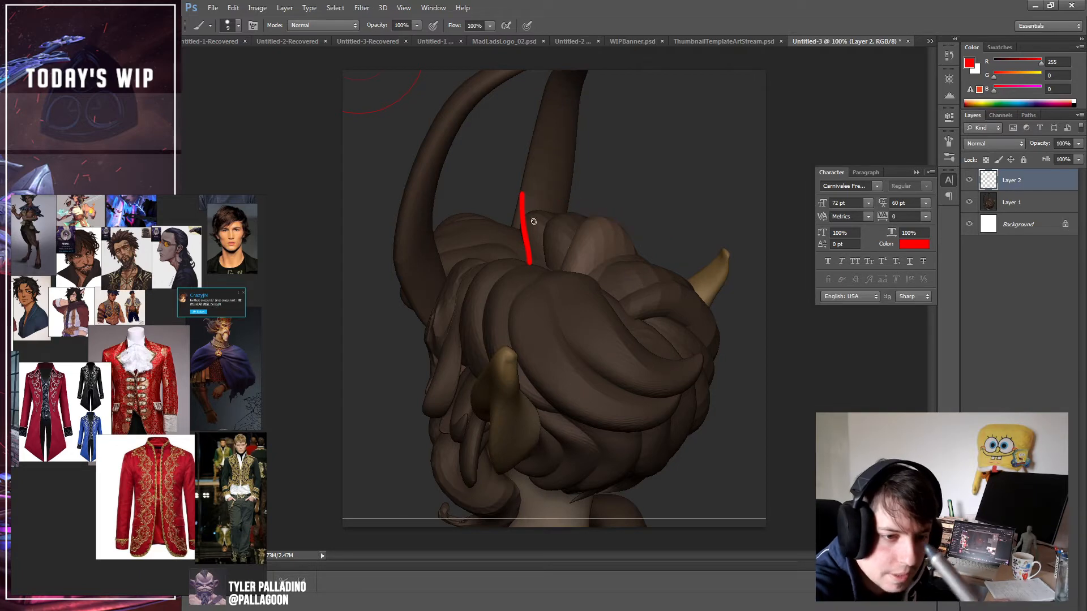
{"action": "left_click_drag", "start_coordinate": [522, 196], "coordinate": [703, 297]}
{"action": "left_click_drag", "start_coordinate": [526, 203], "coordinate": [692, 330]}
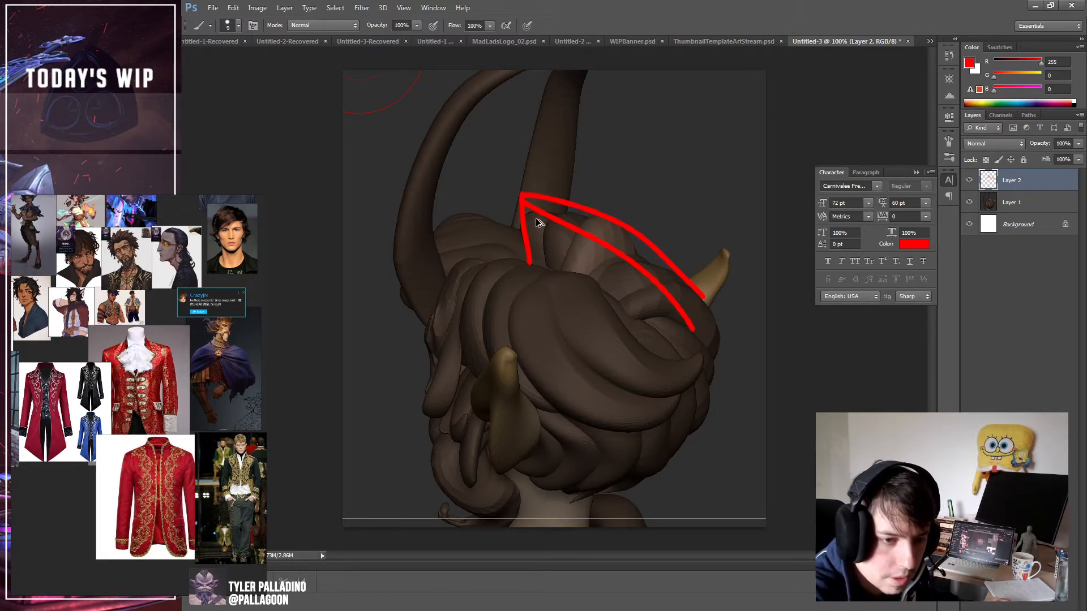
Add red guide strokes from the base of the peak toward the near horn and down along the back hair.
{"action": "left_click_drag", "start_coordinate": [565, 243], "coordinate": [685, 350]}
{"action": "key", "text": "ctrl+z"}
{"action": "mouse_move", "coordinate": [532, 266]}
{"action": "left_mouse_down"}
{"action": "mouse_move", "coordinate": [456, 246]}
{"action": "mouse_move", "coordinate": [465, 324]}
{"action": "left_mouse_up"}
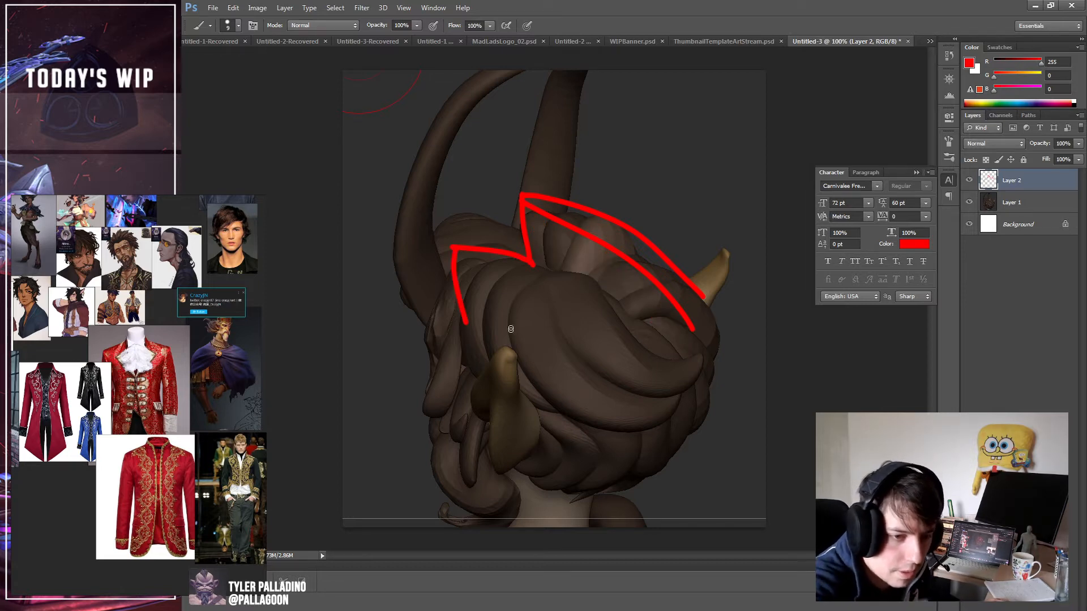
{"action": "mouse_move", "coordinate": [527, 263]}
{"action": "left_mouse_down"}
{"action": "mouse_move", "coordinate": [595, 276]}
{"action": "mouse_move", "coordinate": [640, 354]}
{"action": "left_mouse_up"}
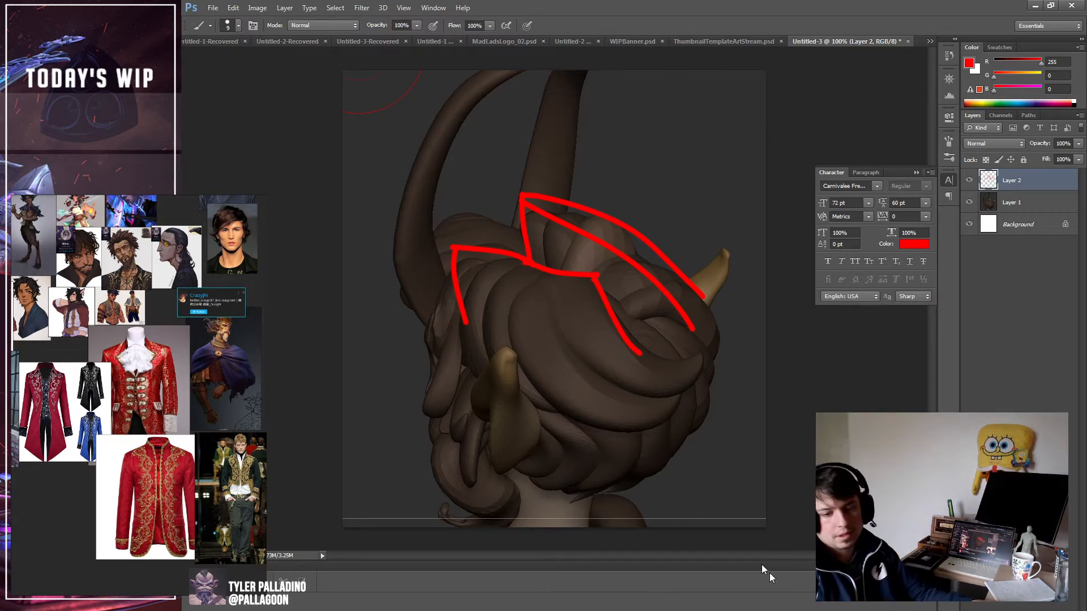
Switch to ZBrush and examine the bust's crown hair and horns from the back, front, side and above.
{"action": "key", "text": "alt+Tab"}
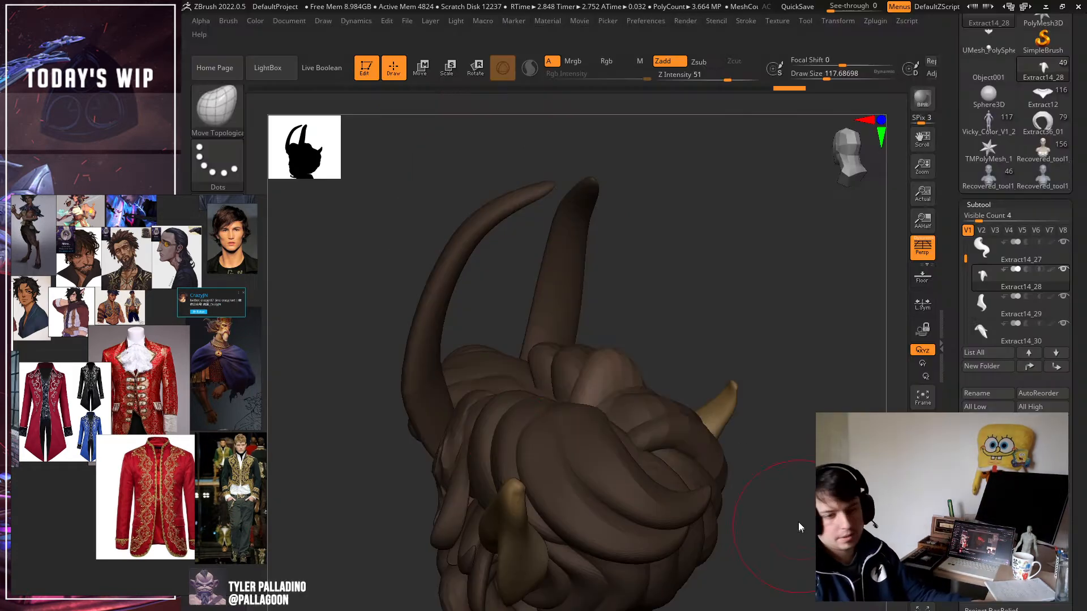
{"action": "mouse_move", "coordinate": [798, 522]}
{"action": "left_mouse_down"}
{"action": "mouse_move", "coordinate": [787, 402]}
{"action": "mouse_move", "coordinate": [676, 398]}
{"action": "left_mouse_up"}
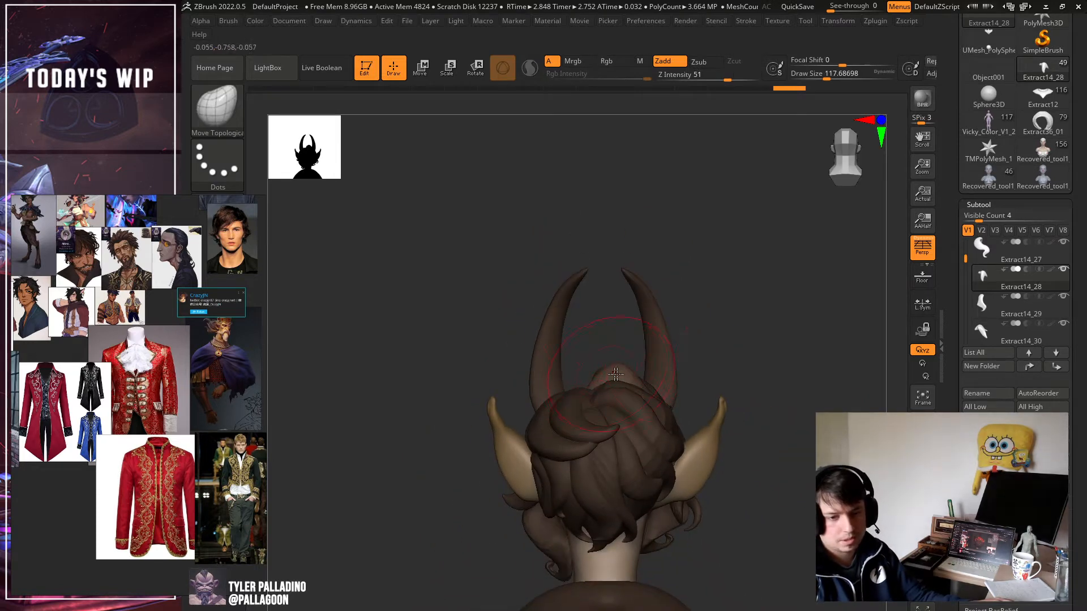
{"action": "left_click_drag", "start_coordinate": [615, 373], "coordinate": [860, 409]}
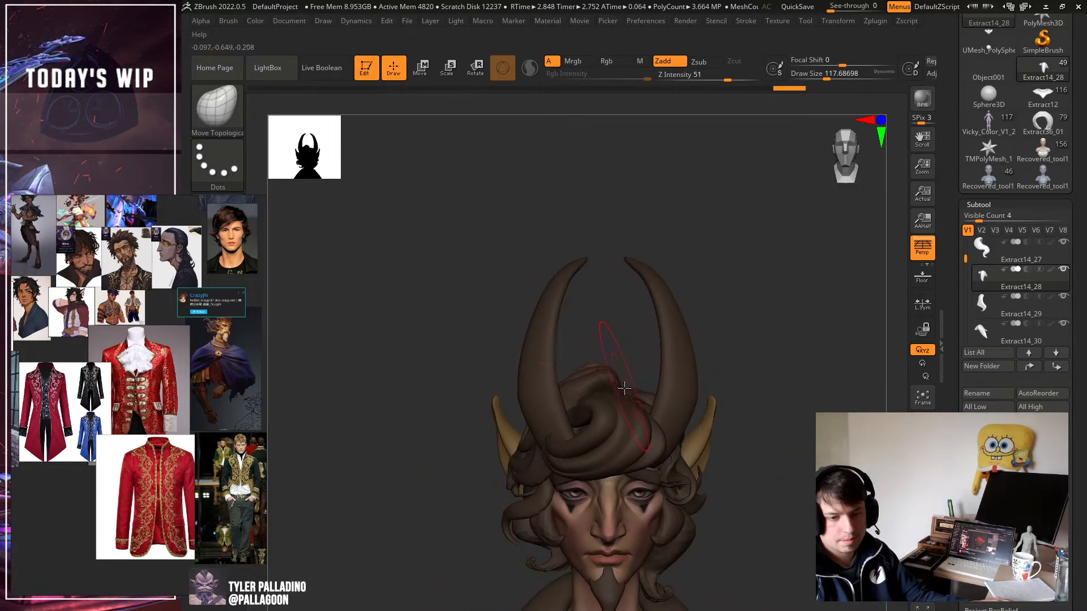
{"action": "left_click_drag", "start_coordinate": [808, 453], "coordinate": [732, 443]}
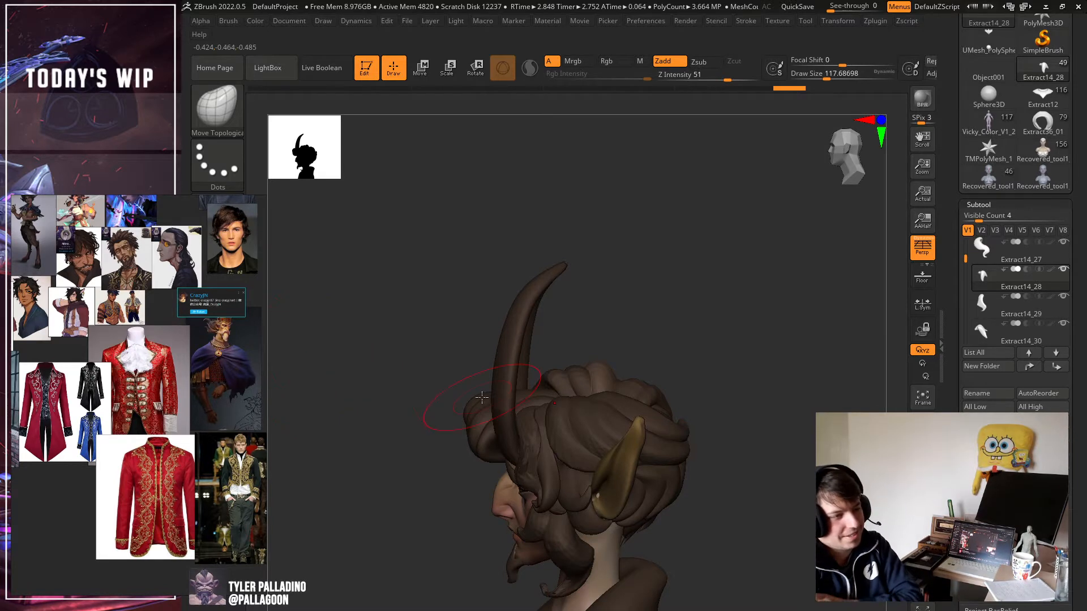
{"action": "left_click_drag", "start_coordinate": [258, 105], "coordinate": [266, 170], "text": "alt"}
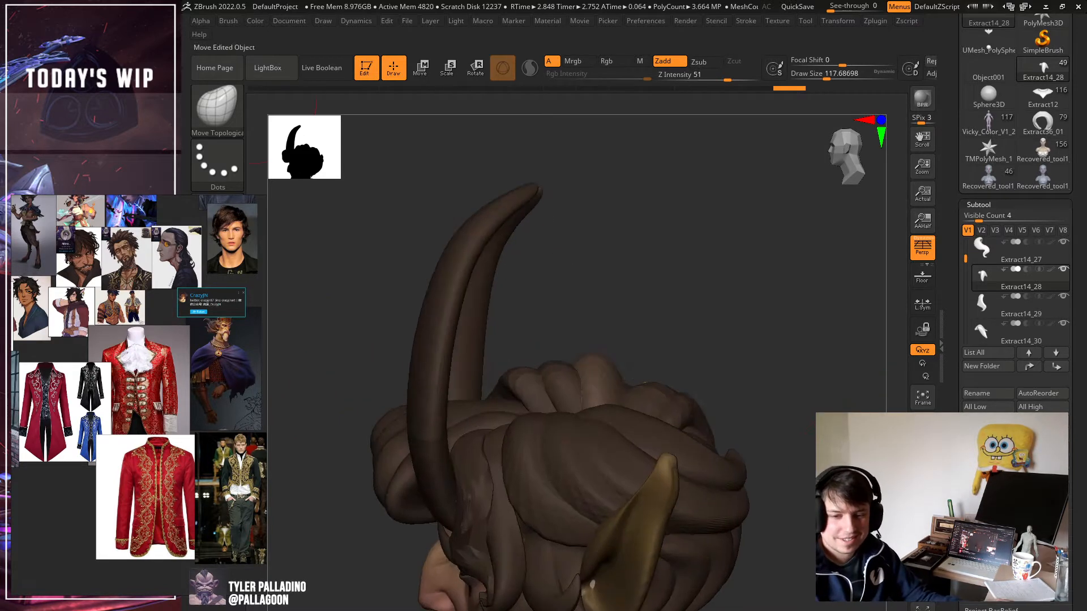
{"action": "left_click_drag", "start_coordinate": [847, 386], "coordinate": [793, 432]}
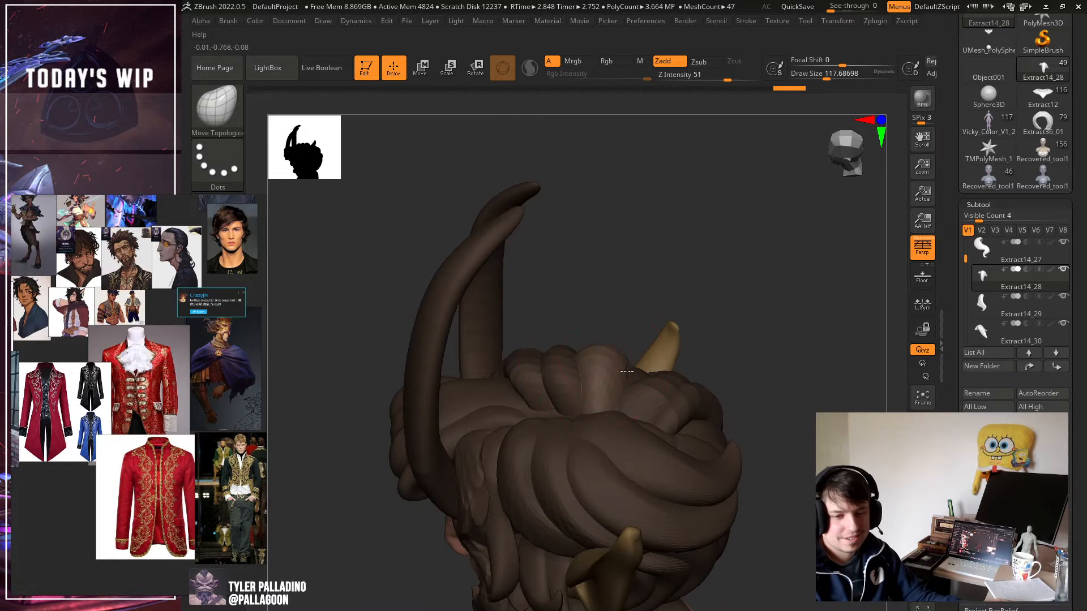
{"action": "left_click_drag", "start_coordinate": [764, 362], "coordinate": [674, 419]}
{"action": "left_click_drag", "start_coordinate": [805, 395], "coordinate": [585, 433]}
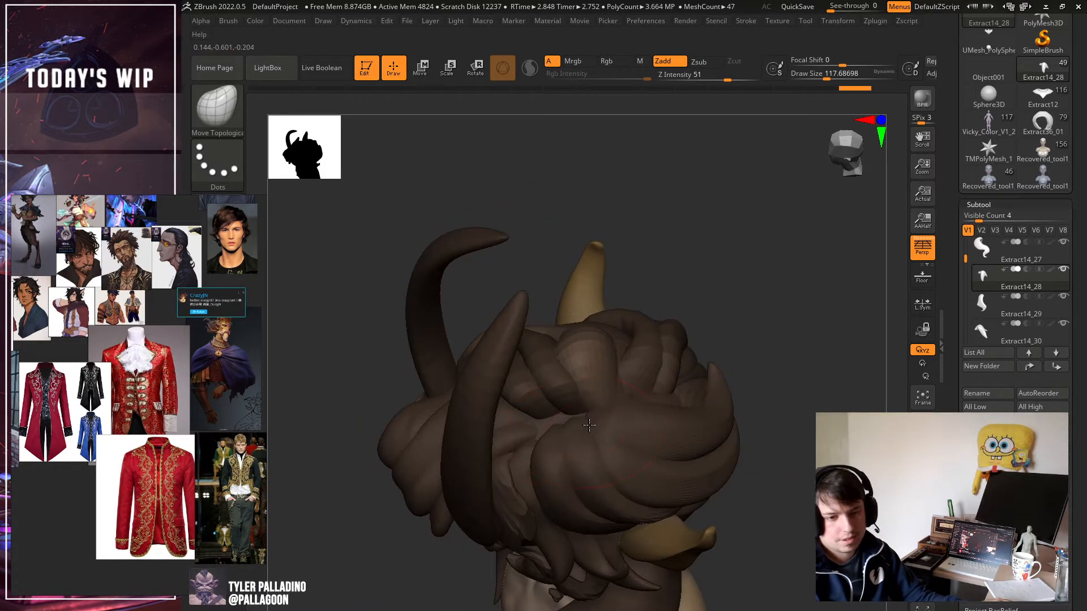
Select the crown strand Extract14_28 and adjust its arch with Move Topological at about 118.
{"action": "left_click", "coordinate": [578, 416], "text": "alt"}
{"action": "left_click", "coordinate": [545, 418], "text": "alt"}
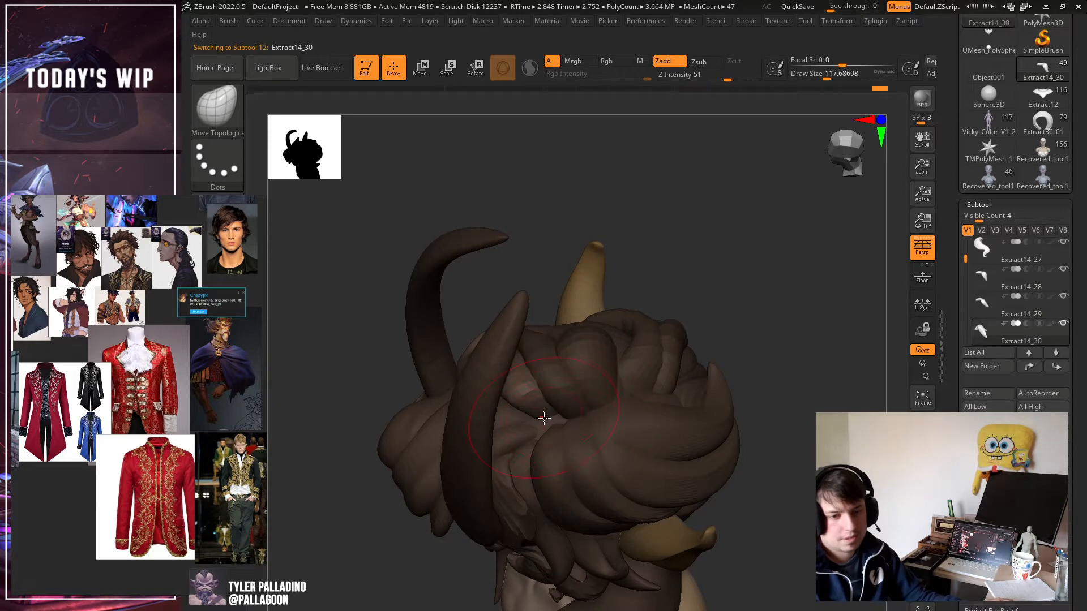
{"action": "left_click_drag", "start_coordinate": [804, 419], "coordinate": [611, 389]}
{"action": "left_click", "coordinate": [612, 389], "text": "alt"}
{"action": "left_click_drag", "start_coordinate": [817, 365], "coordinate": [628, 420]}
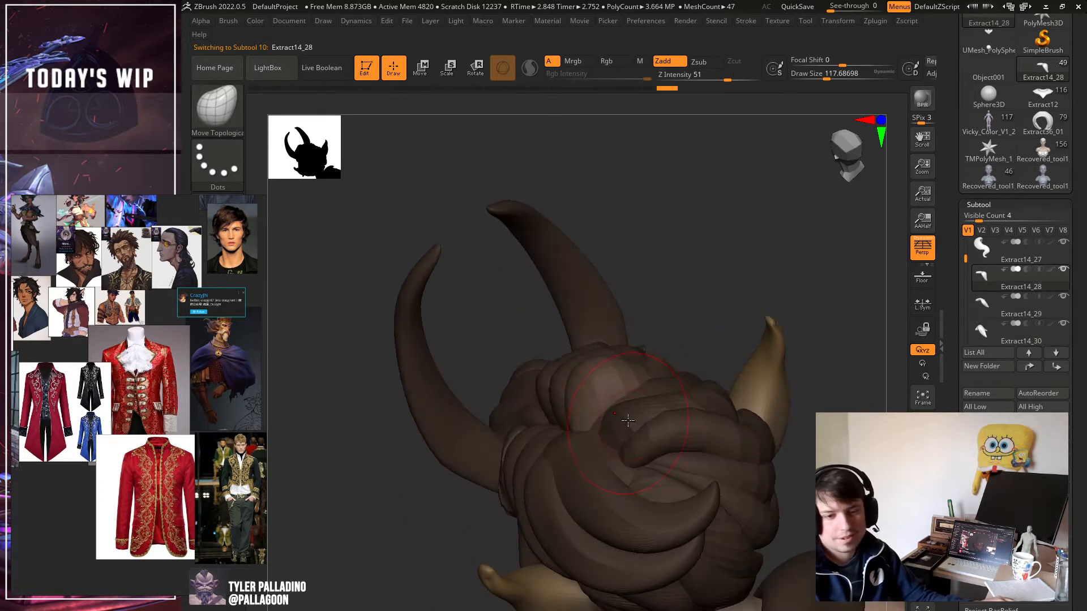
{"action": "left_click_drag", "start_coordinate": [718, 334], "coordinate": [783, 381]}
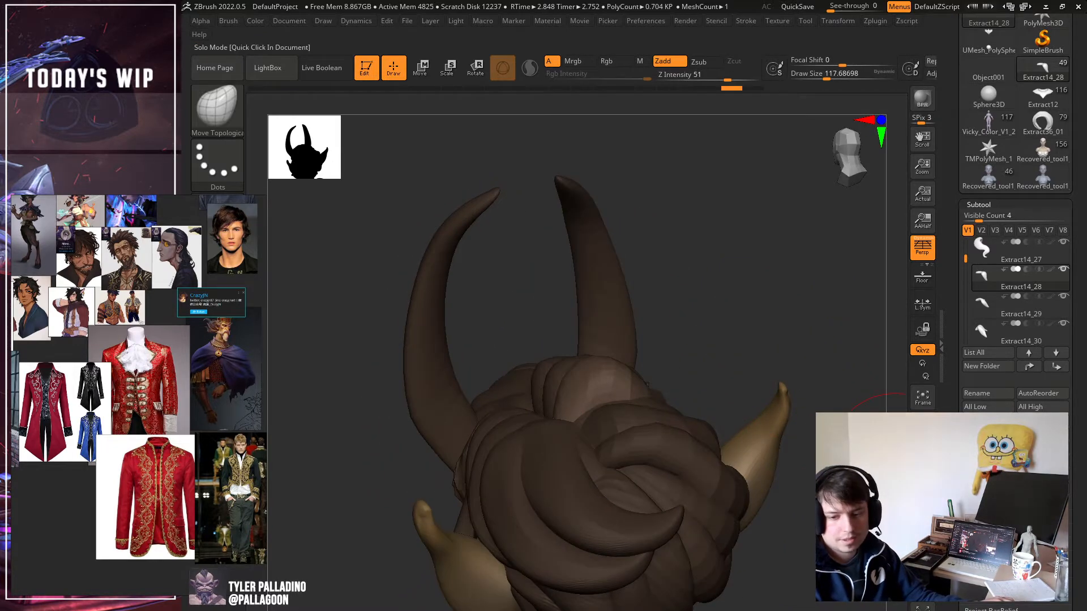
Isolate the crown strand, bend it into a fuller arch with Move Topological, and show the whole bust again.
{"action": "left_click", "coordinate": [923, 329]}
{"action": "left_click_drag", "start_coordinate": [849, 453], "coordinate": [686, 378]}
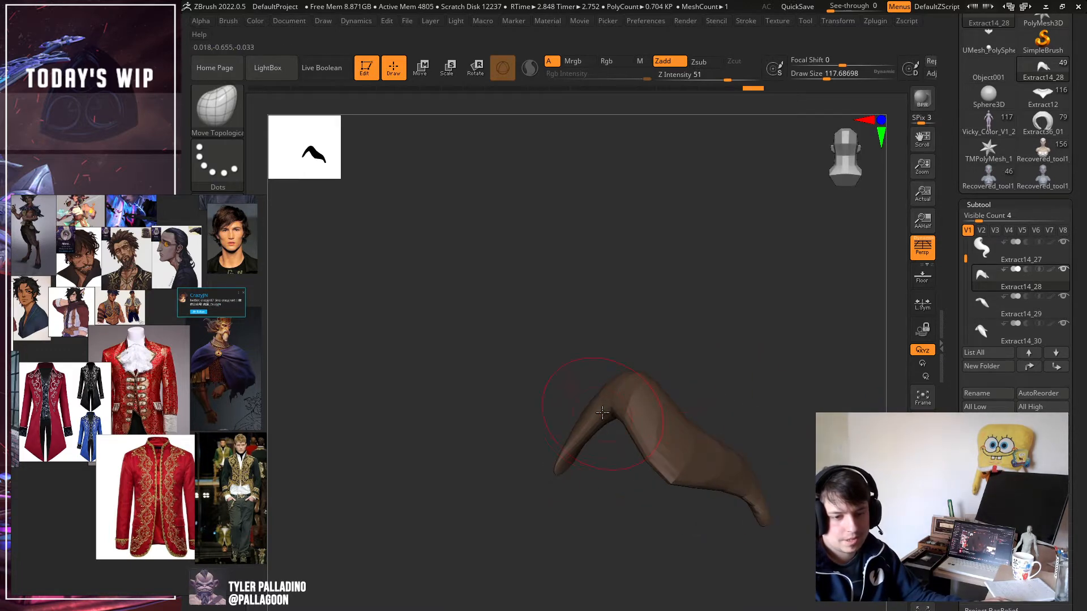
{"action": "left_click_drag", "start_coordinate": [622, 412], "coordinate": [609, 409]}
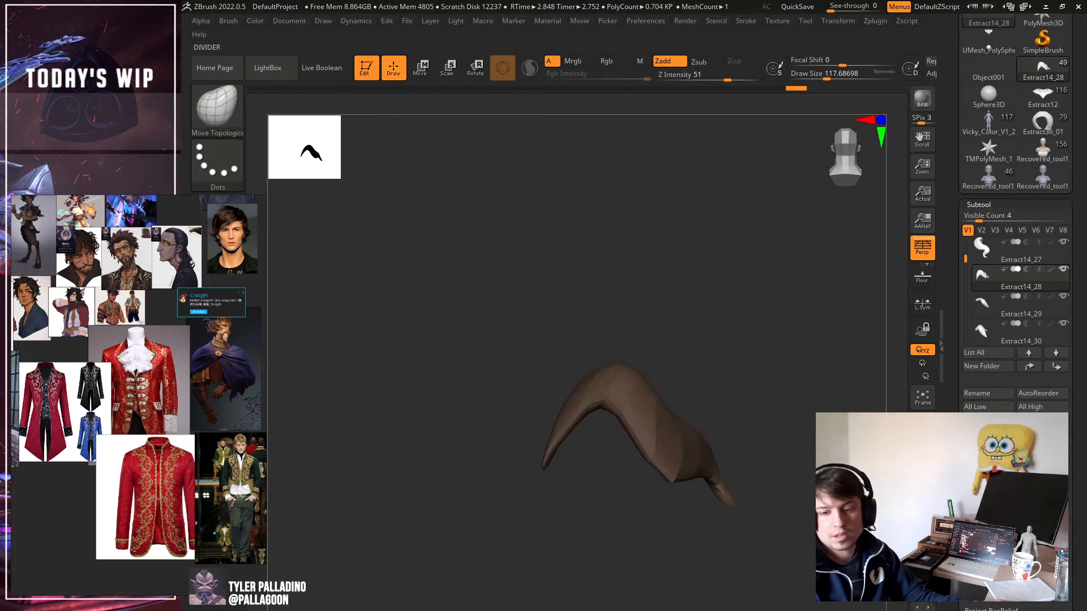
{"action": "key", "text": "shift+s"}
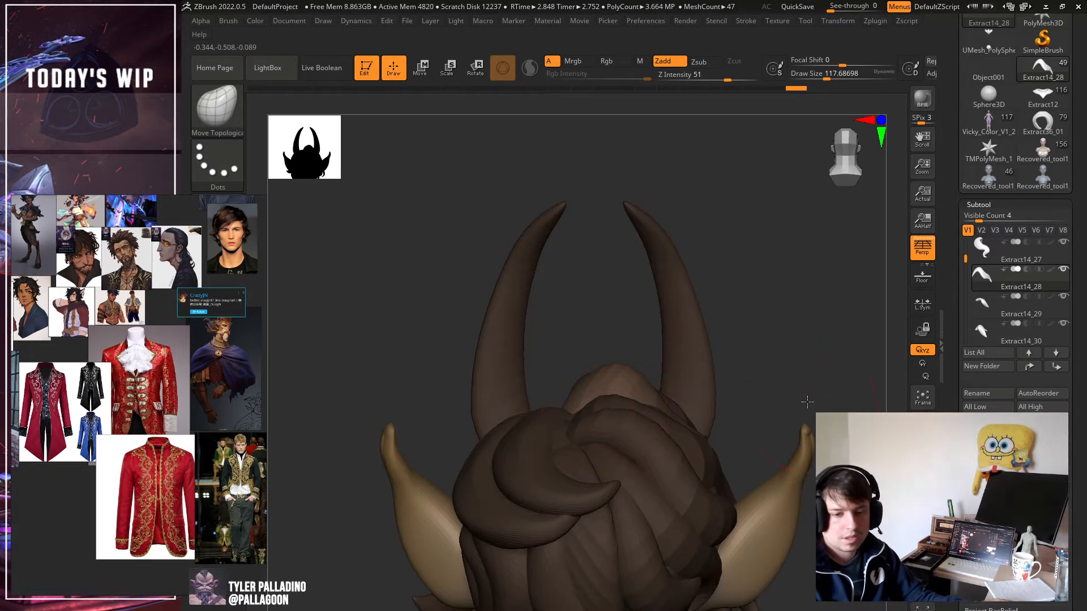
Fit the arched strand into the crown hair between the horns, working at a draw size of about 118.
{"action": "left_click_drag", "start_coordinate": [808, 401], "coordinate": [789, 383]}
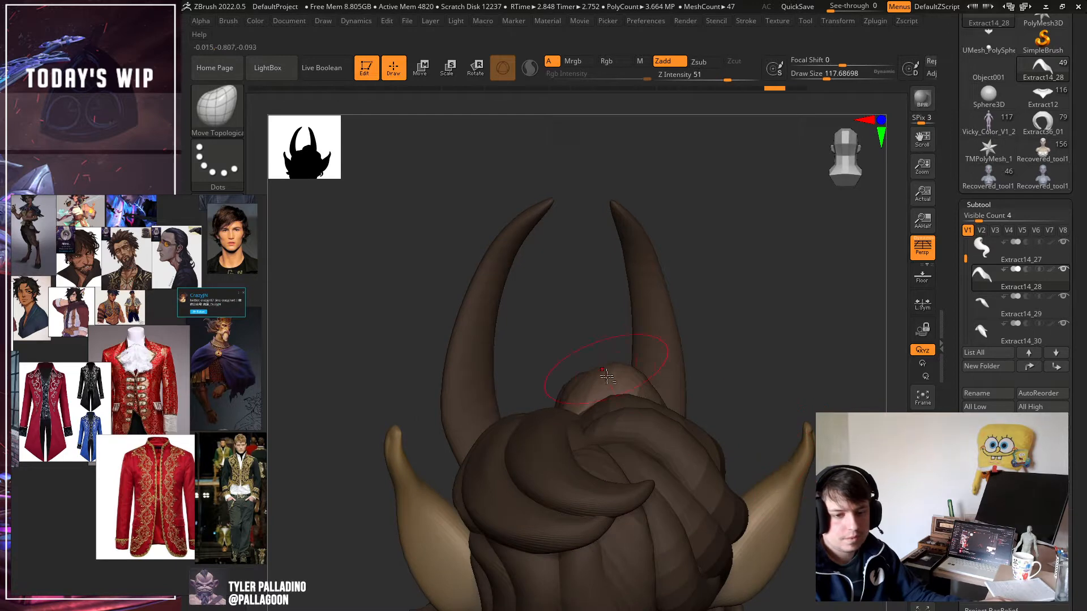
{"action": "left_click_drag", "start_coordinate": [732, 355], "coordinate": [783, 434]}
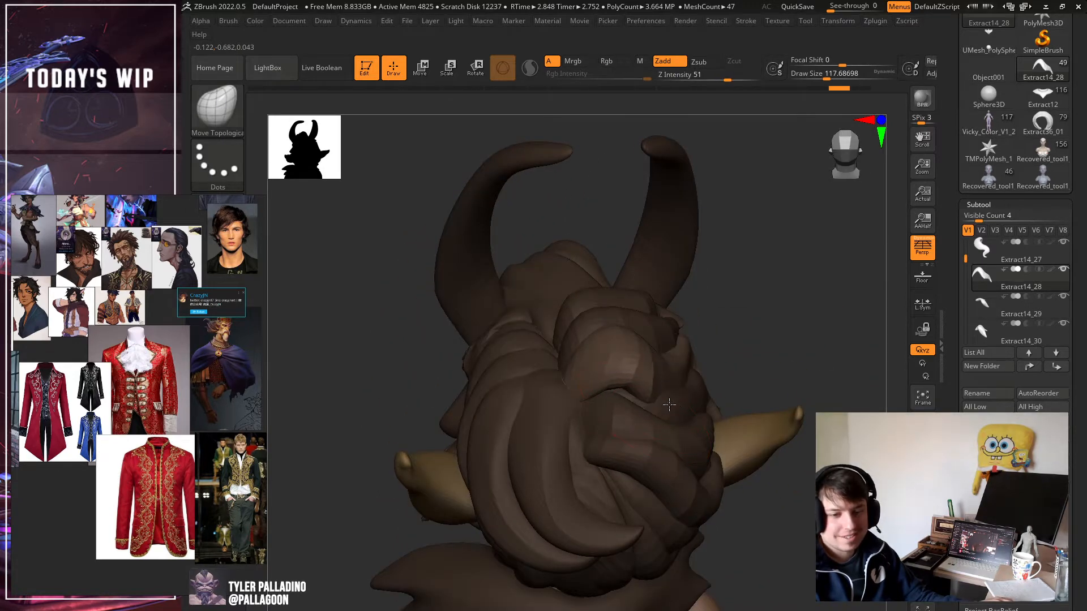
{"action": "left_click_drag", "start_coordinate": [818, 325], "coordinate": [732, 311]}
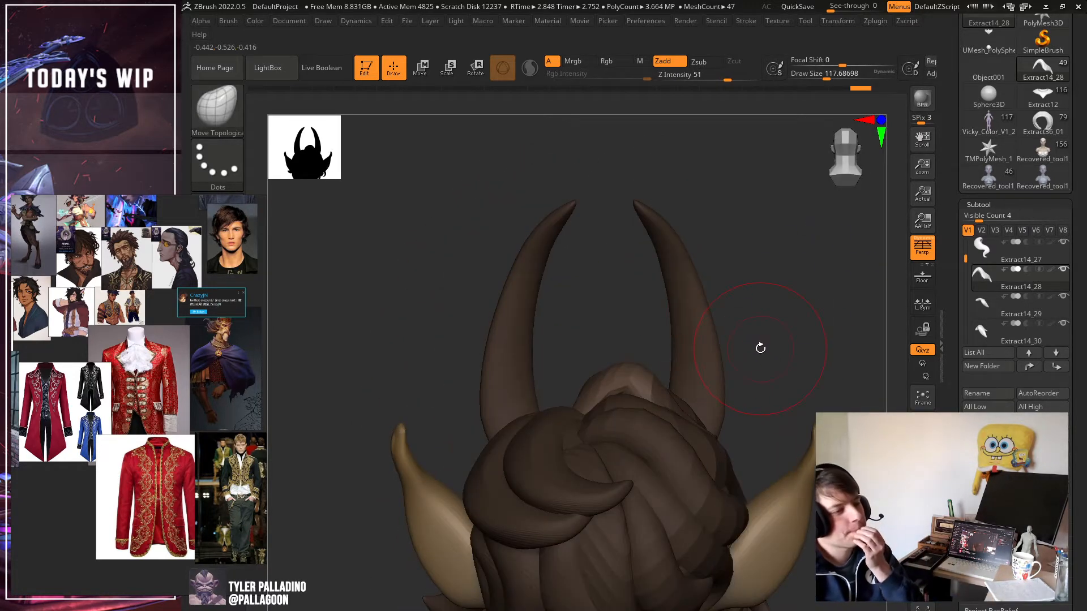
{"action": "mouse_move", "coordinate": [760, 347]}
{"action": "left_mouse_down"}
{"action": "mouse_move", "coordinate": [772, 363]}
{"action": "mouse_move", "coordinate": [701, 347]}
{"action": "mouse_move", "coordinate": [646, 418]}
{"action": "left_mouse_up"}
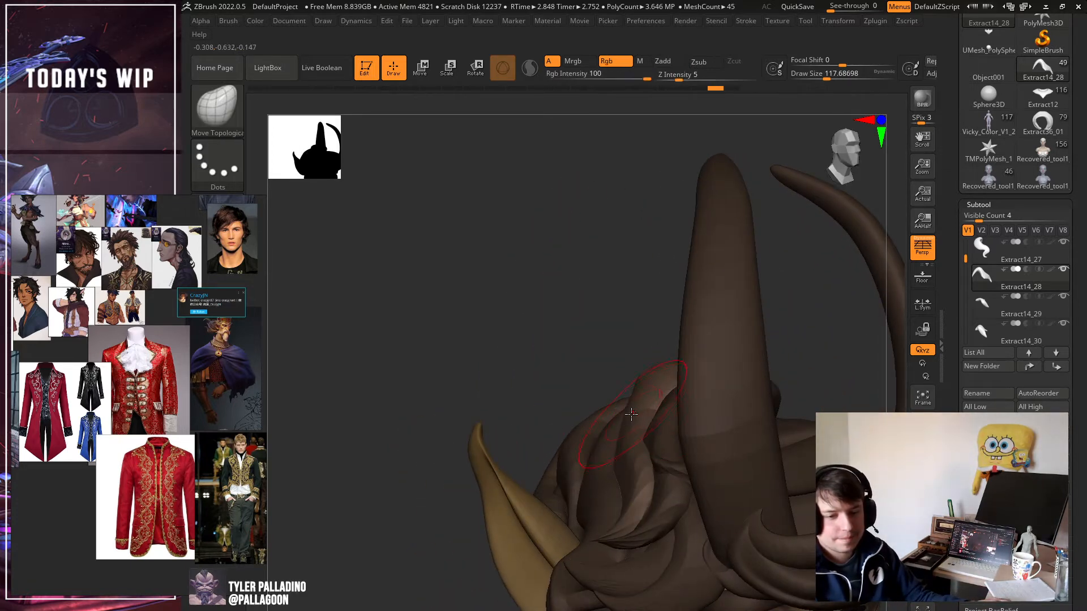
{"action": "mouse_move", "coordinate": [573, 358]}
{"action": "left_mouse_down"}
{"action": "mouse_move", "coordinate": [553, 359]}
{"action": "mouse_move", "coordinate": [548, 381]}
{"action": "mouse_move", "coordinate": [628, 377]}
{"action": "mouse_move", "coordinate": [633, 416]}
{"action": "mouse_move", "coordinate": [638, 406]}
{"action": "mouse_move", "coordinate": [610, 421]}
{"action": "mouse_move", "coordinate": [636, 412]}
{"action": "left_mouse_up"}
Raise and shape the crown strand's peak between the horns with Move Topological at draw sizes of about 218 and 182.
{"action": "key", "text": "bracketright"}
{"action": "left_click_drag", "start_coordinate": [813, 460], "coordinate": [836, 472], "text": "shift"}
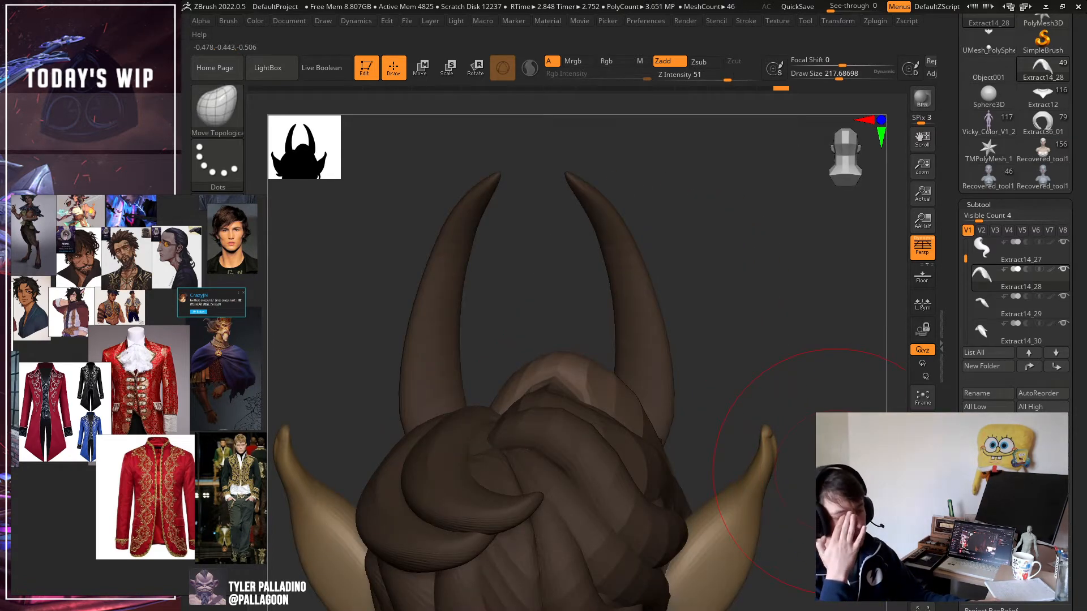
{"action": "left_click_drag", "start_coordinate": [803, 465], "coordinate": [678, 441]}
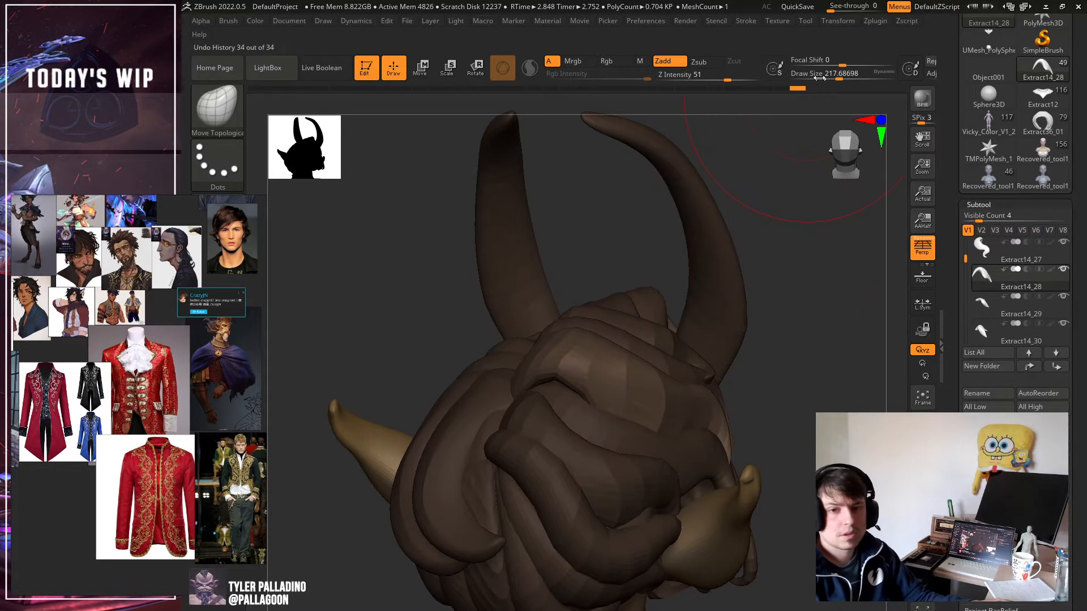
{"action": "left_click_drag", "start_coordinate": [783, 334], "coordinate": [786, 326], "text": "shift"}
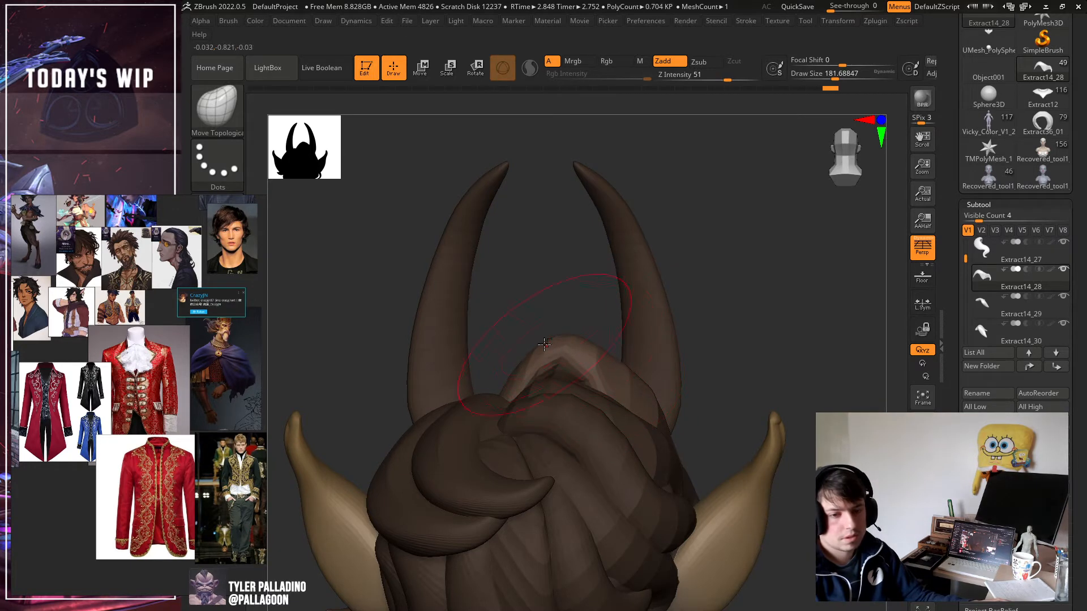
{"action": "key", "text": "shift"}
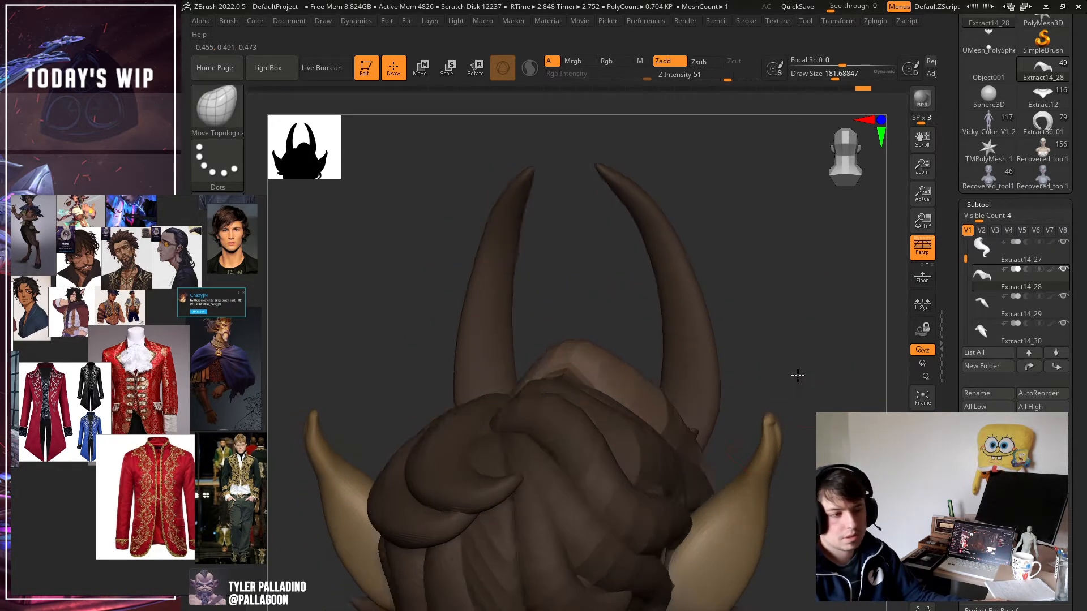
Inspect strand Extract14_30, reselect crown strand Extract14_28 and push its side toward the adjacent horn with Move Topological at about 138.
{"action": "left_click_drag", "start_coordinate": [796, 376], "coordinate": [602, 308]}
{"action": "left_click_drag", "start_coordinate": [889, 393], "coordinate": [768, 328], "text": "alt"}
{"action": "left_click", "coordinate": [583, 333], "text": "alt"}
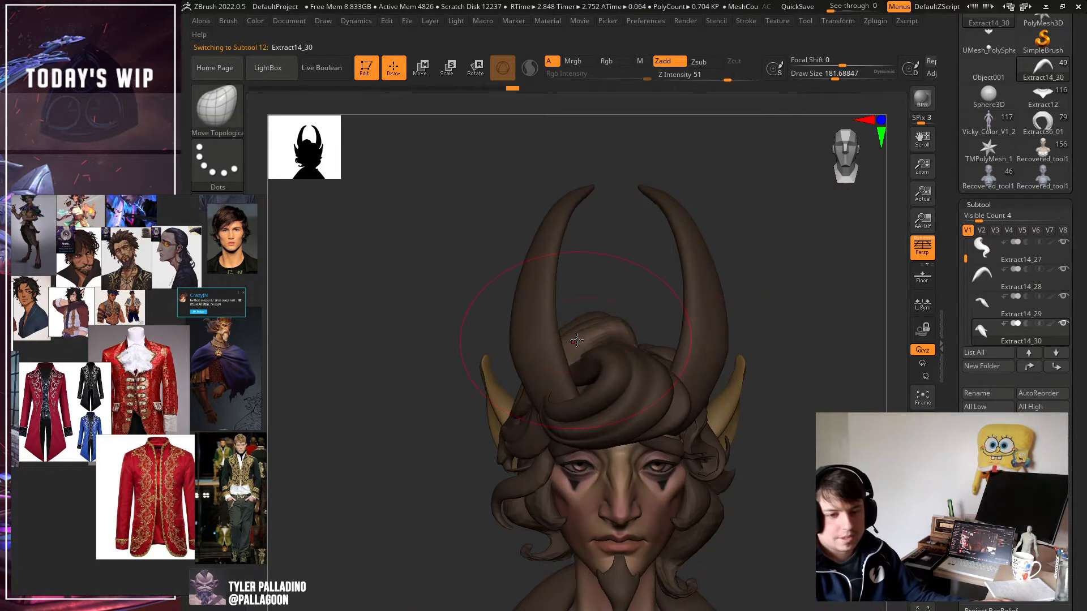
{"action": "mouse_move", "coordinate": [806, 359]}
{"action": "left_mouse_down"}
{"action": "mouse_move", "coordinate": [746, 332]}
{"action": "mouse_move", "coordinate": [580, 376]}
{"action": "left_mouse_up"}
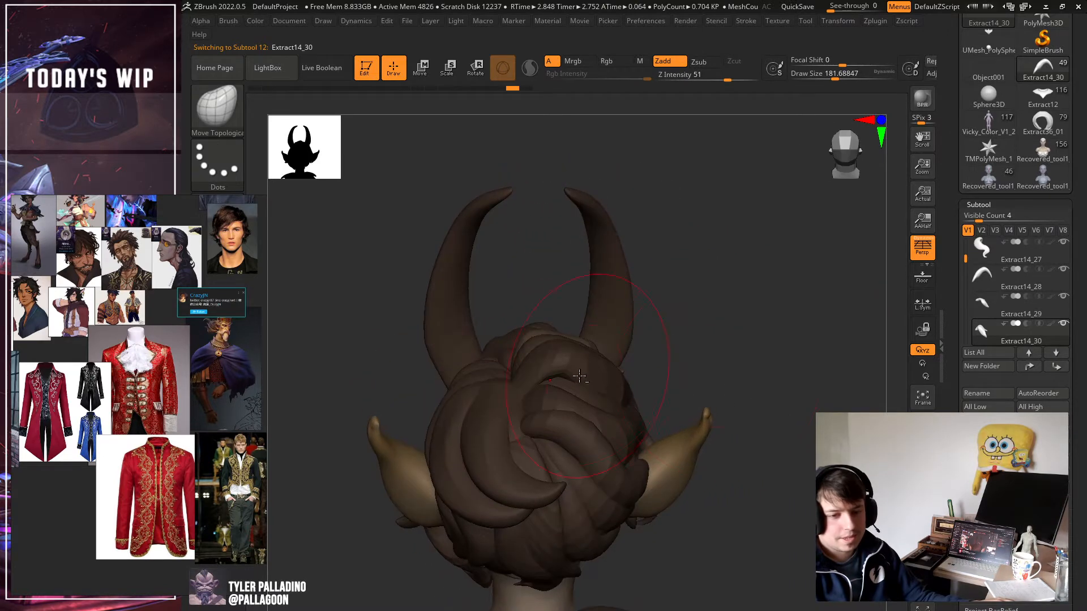
{"action": "left_click", "coordinate": [571, 368], "text": "alt"}
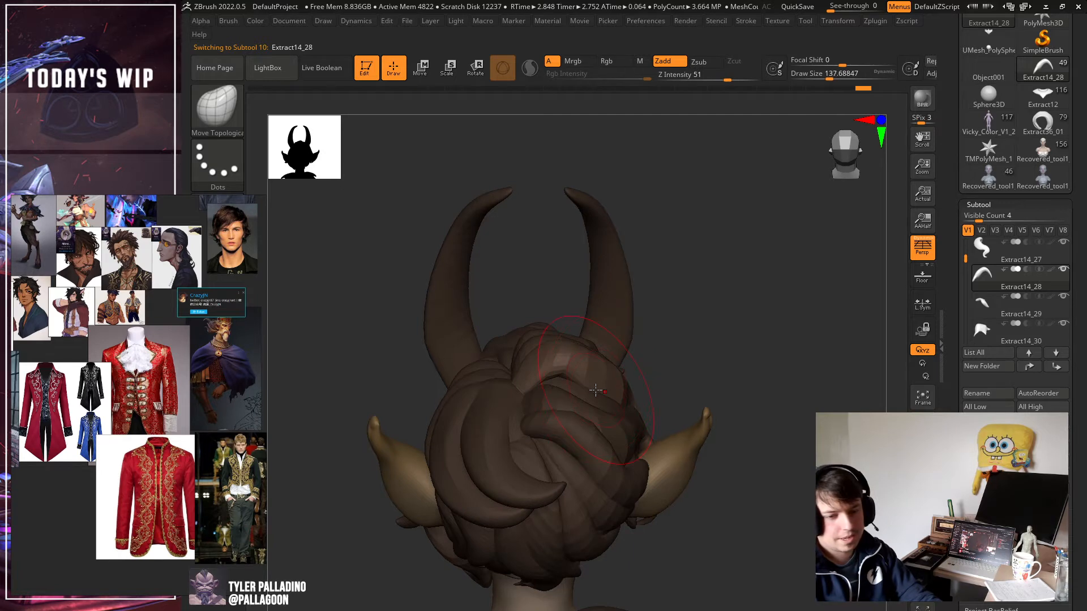
{"action": "mouse_move", "coordinate": [708, 387]}
{"action": "left_mouse_down", "text": "shift"}
{"action": "mouse_move", "coordinate": [730, 355]}
{"action": "mouse_move", "coordinate": [651, 386]}
{"action": "mouse_move", "coordinate": [718, 363]}
{"action": "left_mouse_up", "text": "shift"}
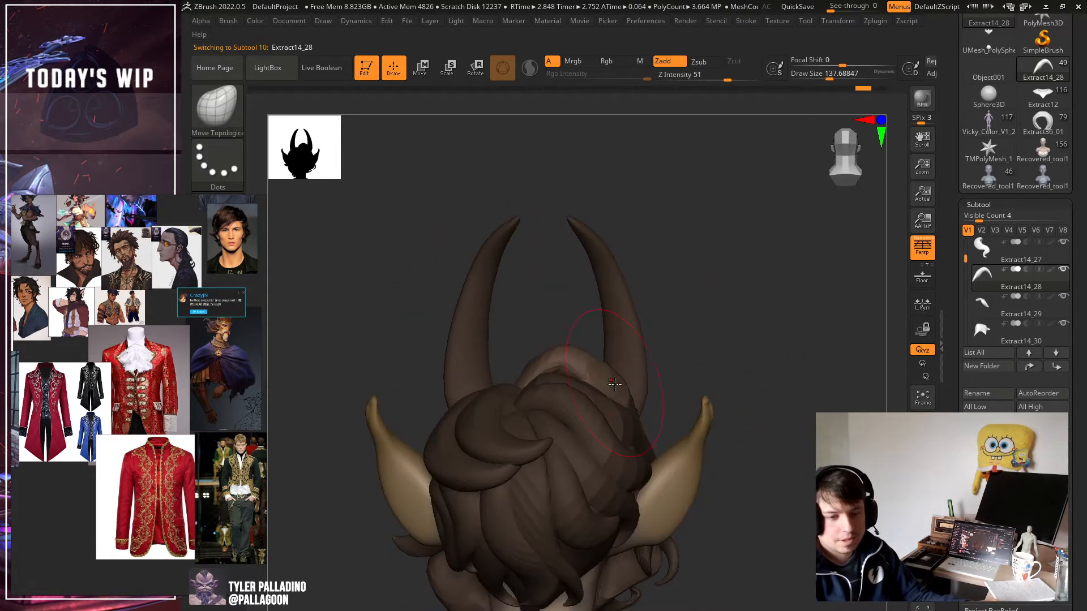
{"action": "left_click_drag", "start_coordinate": [614, 384], "coordinate": [676, 403]}
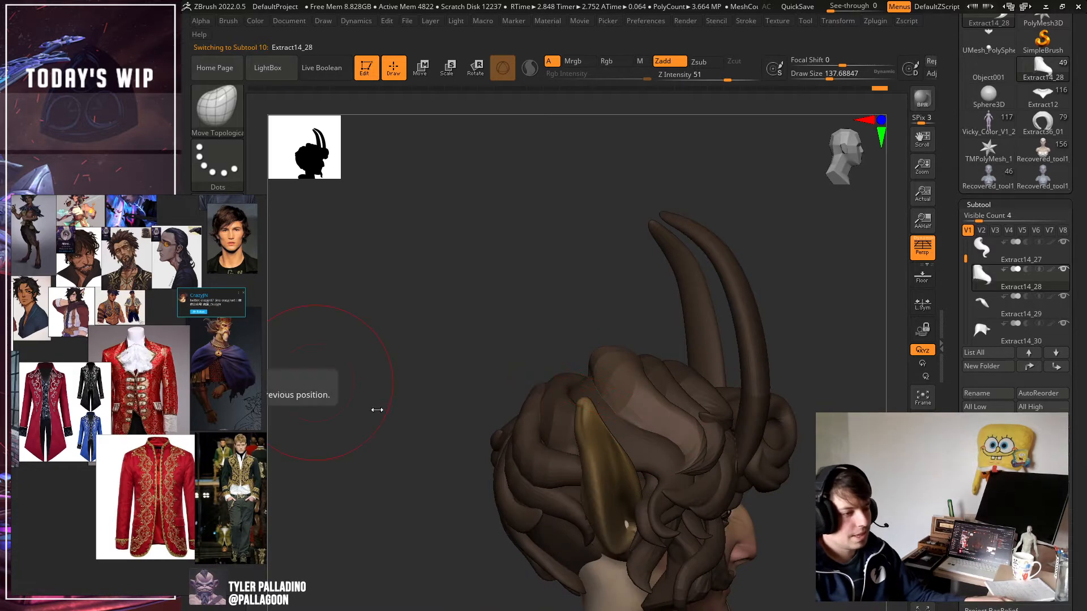
Refine the arch of crown strand Extract14_28 between the horns from the back and above at a draw size of about 138.
{"action": "left_click_drag", "start_coordinate": [425, 439], "coordinate": [388, 473]}
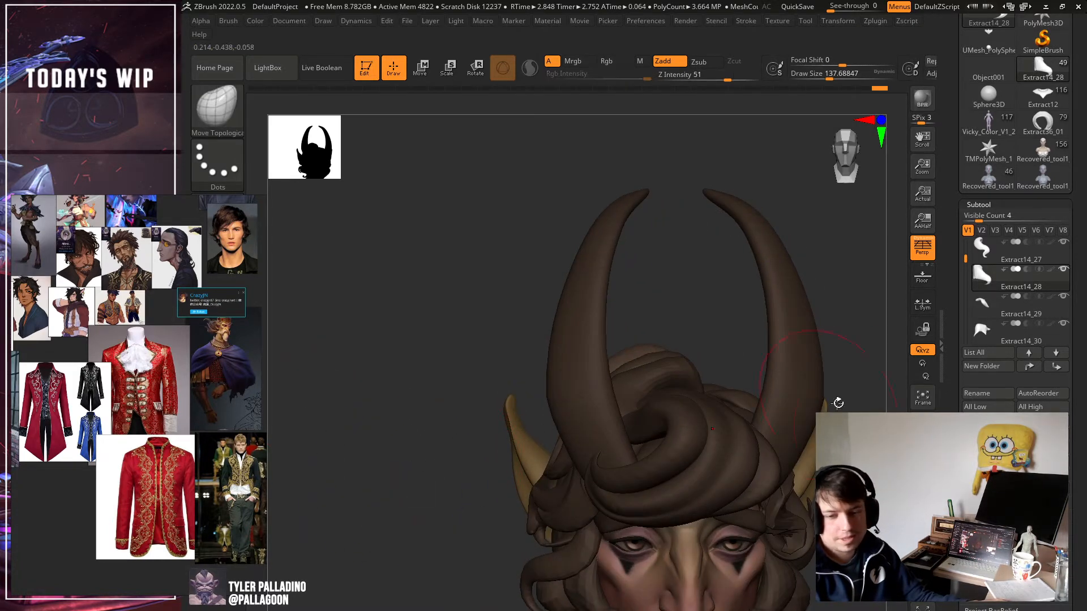
{"action": "left_click_drag", "start_coordinate": [907, 446], "coordinate": [538, 319], "text": "alt"}
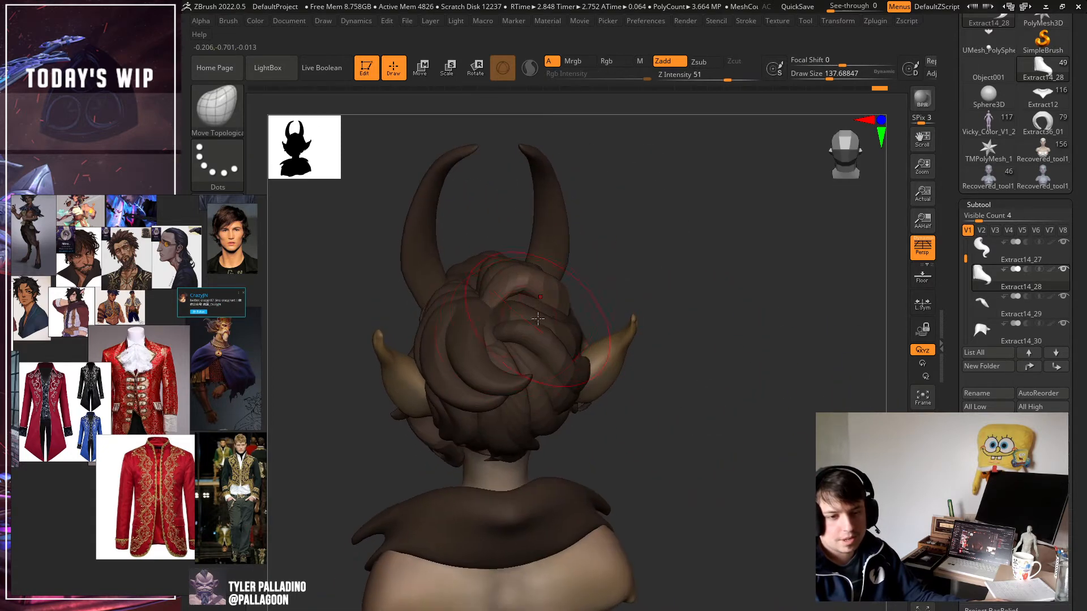
{"action": "left_click_drag", "start_coordinate": [696, 362], "coordinate": [892, 538], "text": "shift"}
{"action": "left_click_drag", "start_coordinate": [764, 346], "coordinate": [783, 432]}
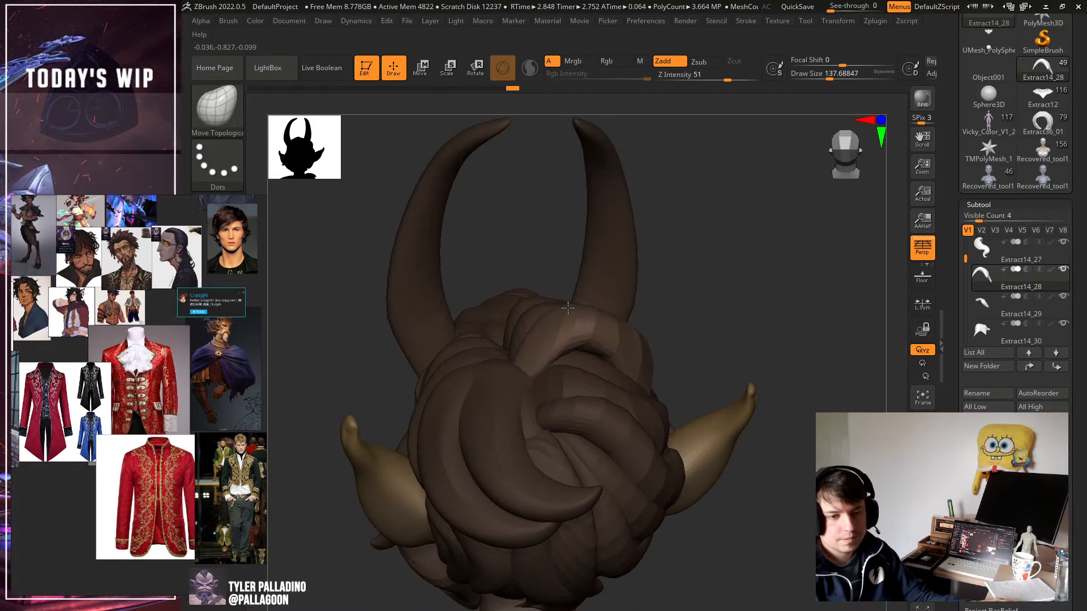
{"action": "left_click_drag", "start_coordinate": [767, 338], "coordinate": [711, 320], "text": "shift"}
{"action": "left_click_drag", "start_coordinate": [640, 367], "coordinate": [665, 377]}
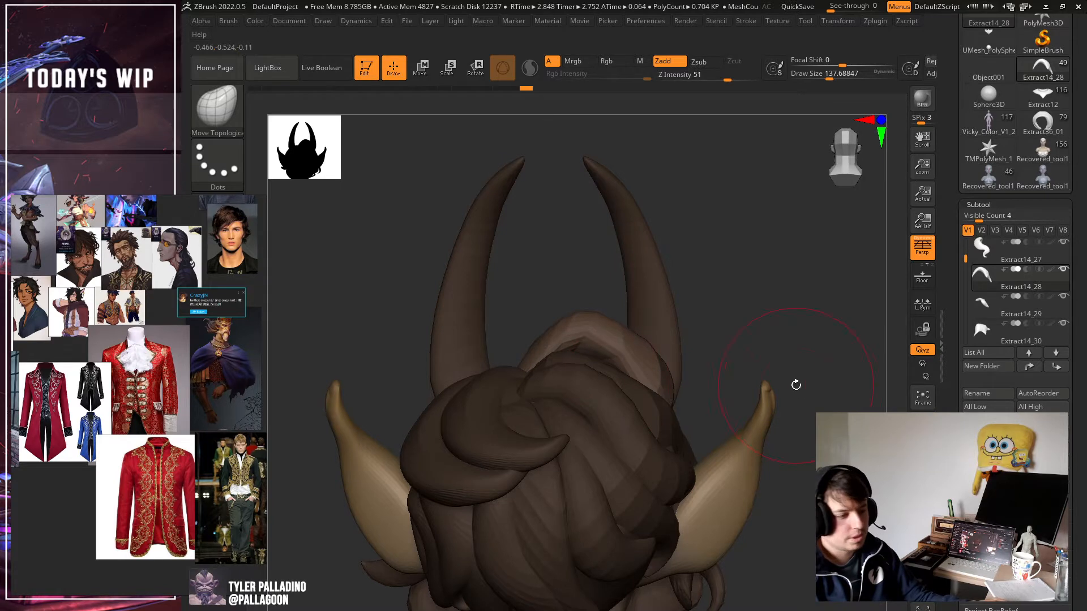
{"action": "left_click_drag", "start_coordinate": [796, 384], "coordinate": [688, 409]}
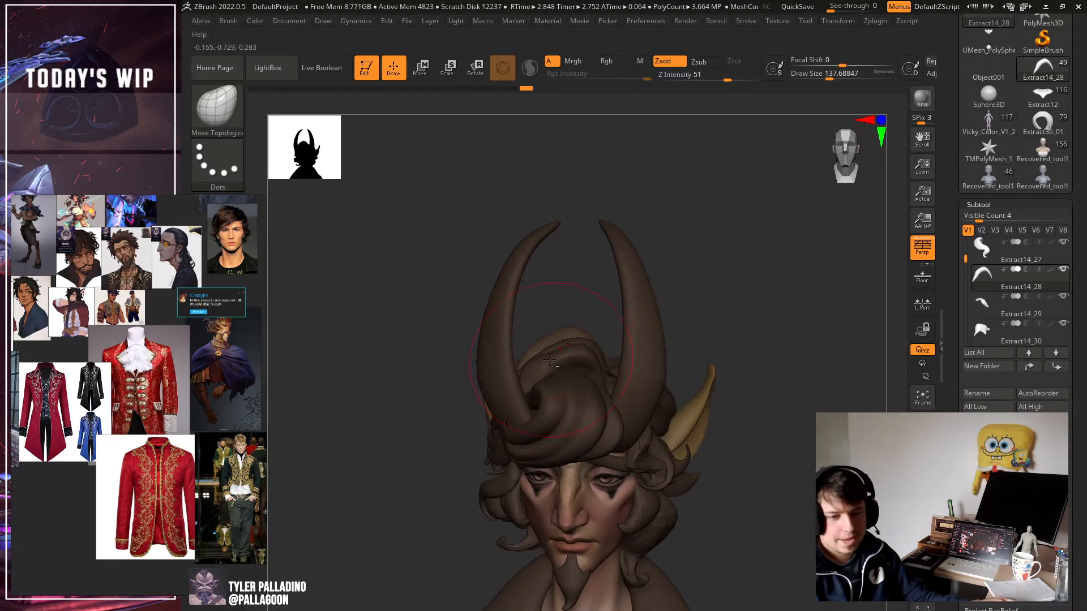
Adjust the front crown strand Extract14_30 and refit Extract14_28 behind it with Move Topological at about 138.
{"action": "left_click", "coordinate": [534, 361], "text": "alt"}
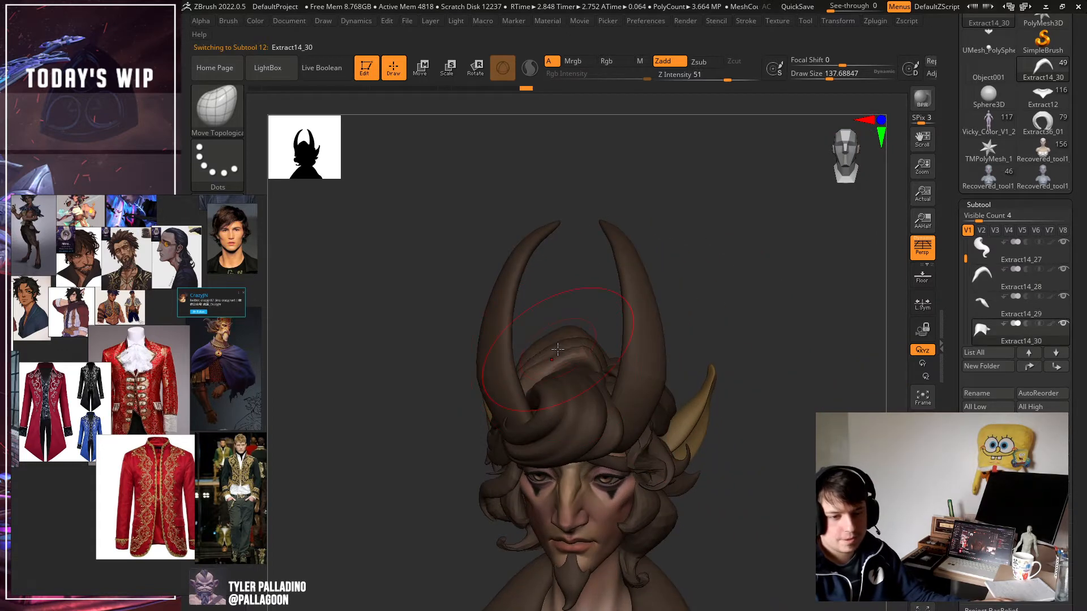
{"action": "left_click_drag", "start_coordinate": [800, 399], "coordinate": [507, 359]}
{"action": "left_click", "coordinate": [527, 357], "text": "alt"}
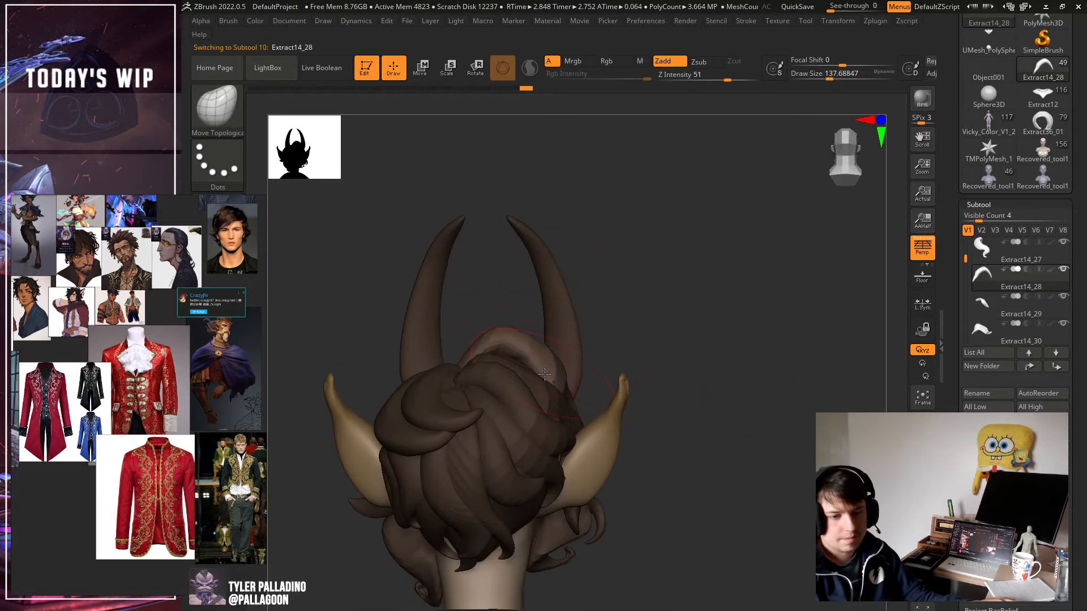
{"action": "left_click_drag", "start_coordinate": [737, 387], "coordinate": [594, 392]}
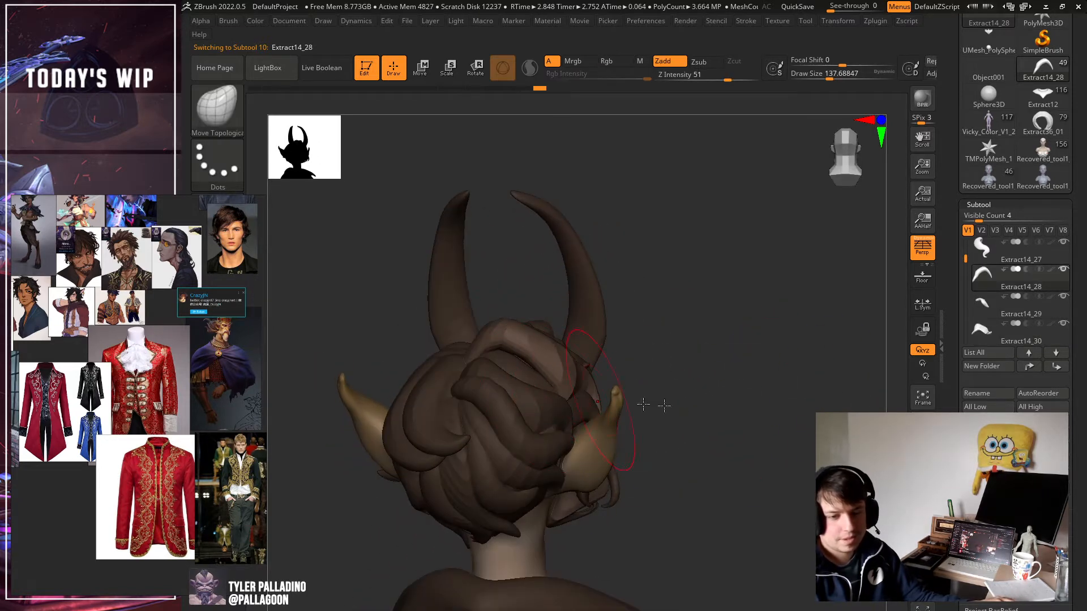
{"action": "left_click_drag", "start_coordinate": [756, 408], "coordinate": [608, 400]}
{"action": "left_click_drag", "start_coordinate": [832, 409], "coordinate": [791, 409]}
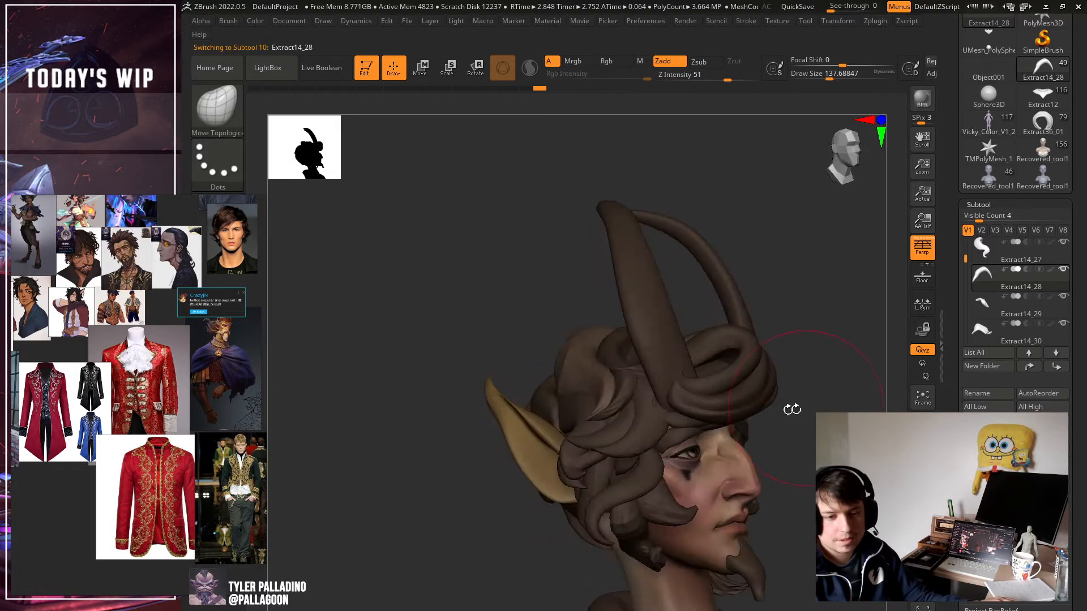
{"action": "left_click_drag", "start_coordinate": [524, 367], "coordinate": [573, 354]}
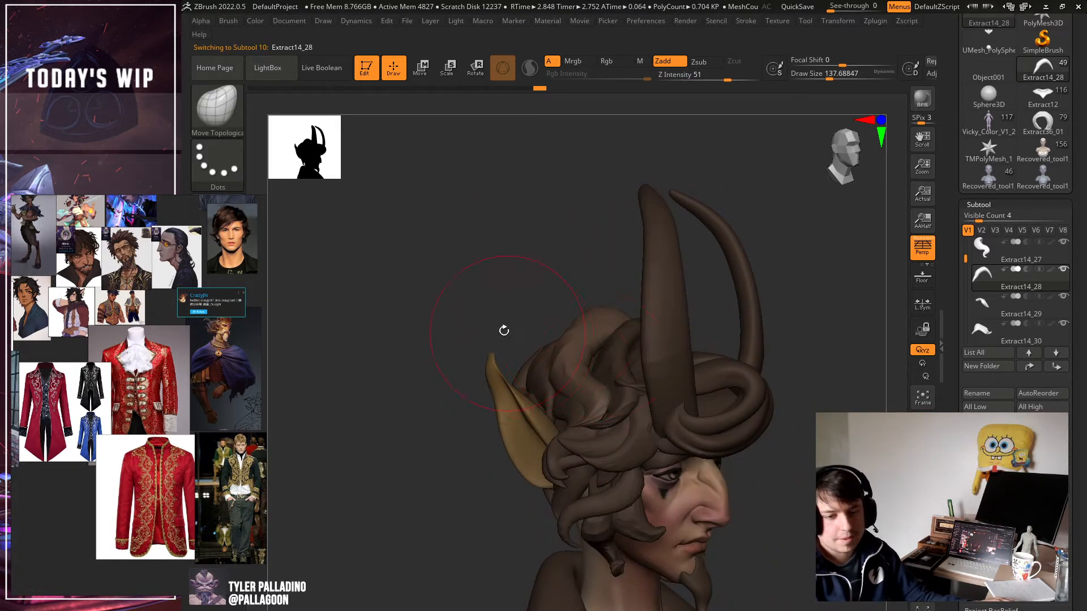
Shape the side sweep of strand Extract14_28 above the ear in profile, and blend its crest into the back hair.
{"action": "left_click_drag", "start_coordinate": [502, 328], "coordinate": [784, 383], "text": "shift"}
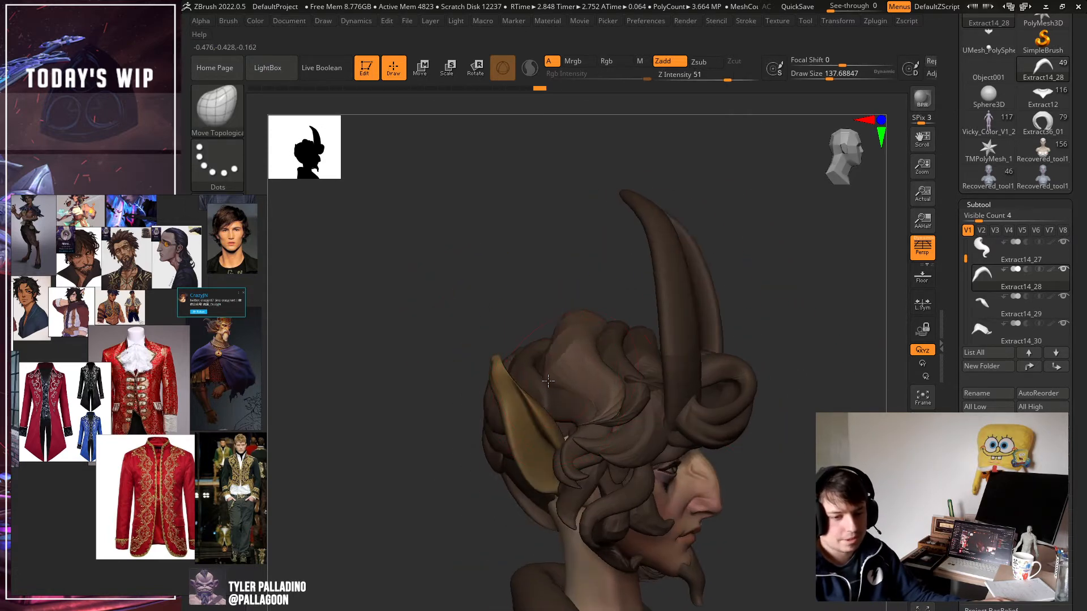
{"action": "left_click_drag", "start_coordinate": [547, 381], "coordinate": [591, 401]}
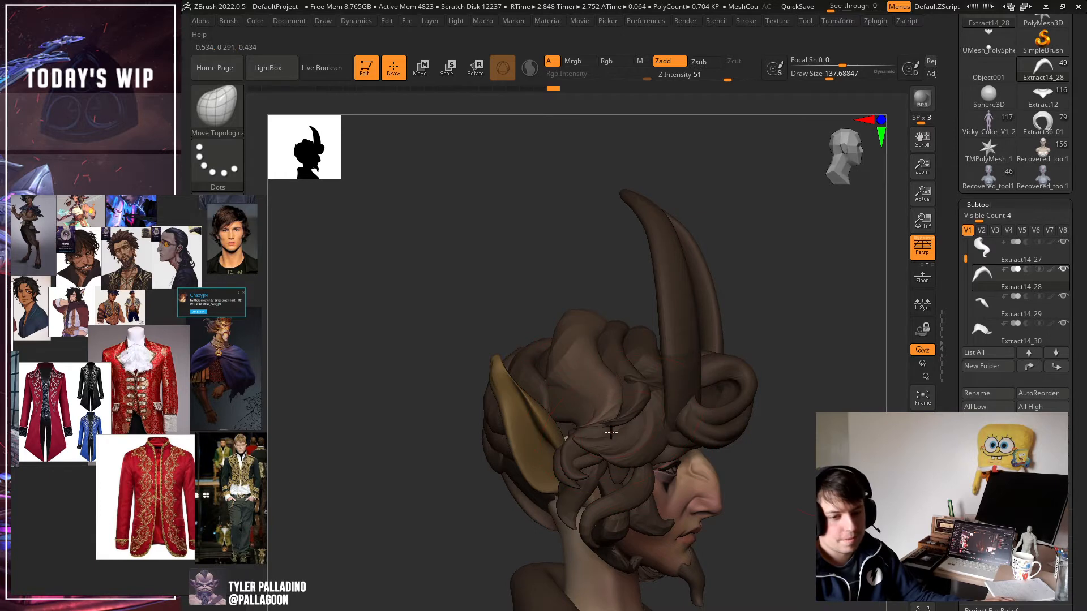
{"action": "right_click_drag", "start_coordinate": [610, 432], "coordinate": [631, 448]}
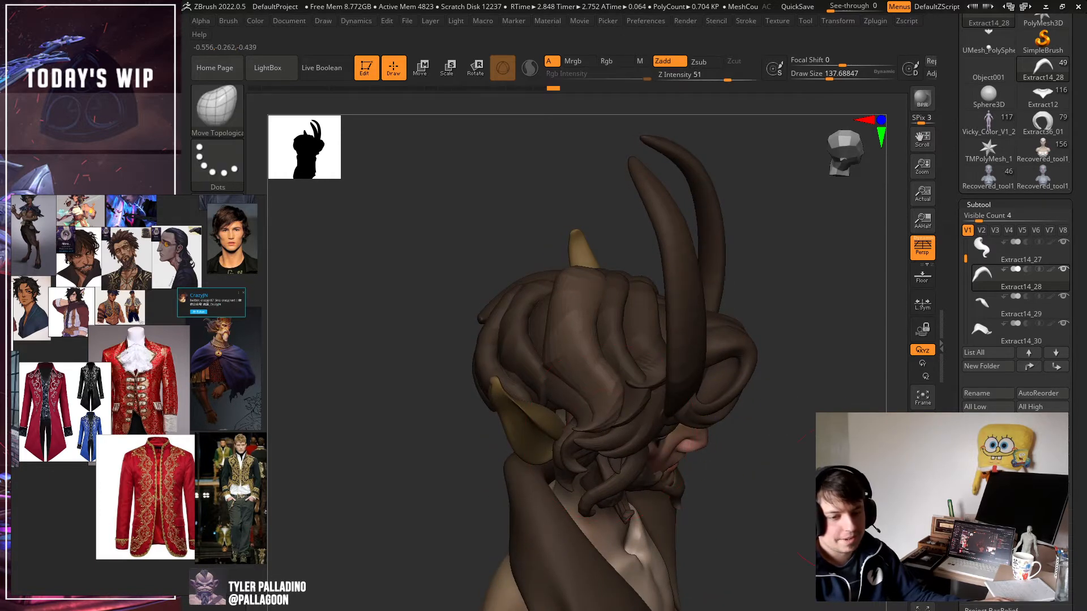
{"action": "right_click_drag", "start_coordinate": [753, 441], "coordinate": [707, 445]}
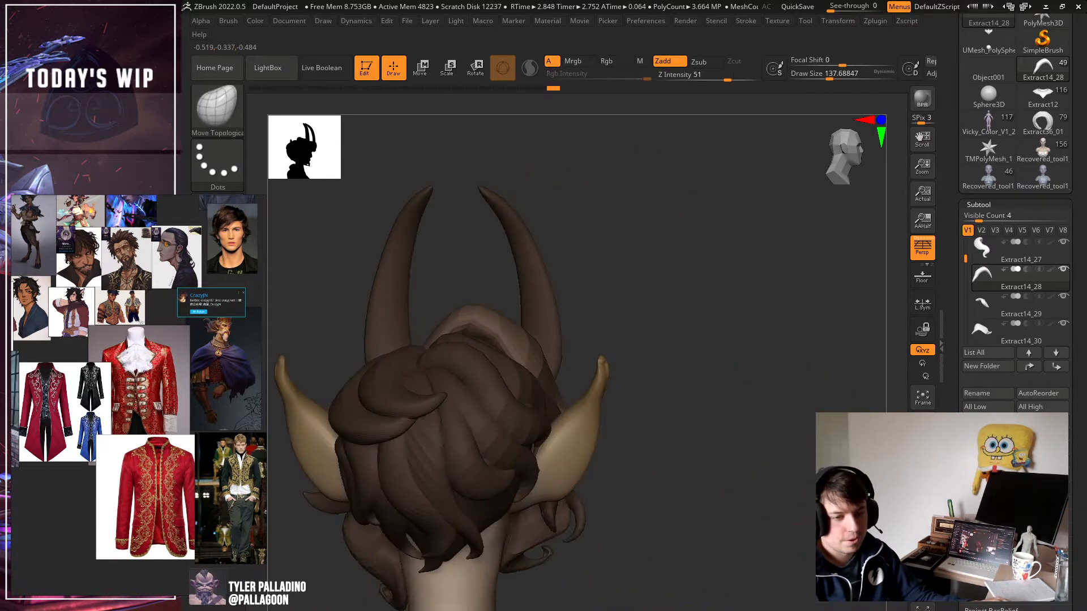
{"action": "right_click_drag", "start_coordinate": [883, 470], "coordinate": [671, 422]}
{"action": "right_click_drag", "start_coordinate": [826, 434], "coordinate": [668, 413]}
{"action": "mouse_move", "coordinate": [609, 365]}
{"action": "right_mouse_down"}
{"action": "mouse_move", "coordinate": [808, 388]}
{"action": "mouse_move", "coordinate": [683, 385]}
{"action": "right_mouse_up"}
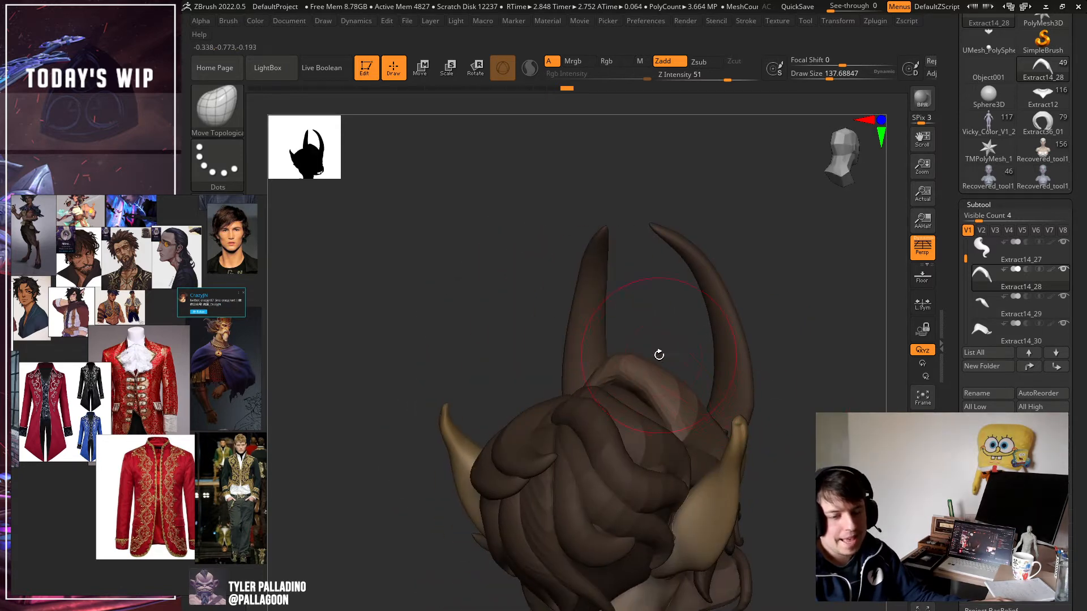
{"action": "right_click_drag", "start_coordinate": [650, 347], "coordinate": [858, 412]}
Reshape the back crown strand Extract14_27 with Move Topological at about 138, and adjust the neighbouring strand Extract14_29.
{"action": "left_click", "coordinate": [622, 400], "text": "alt"}
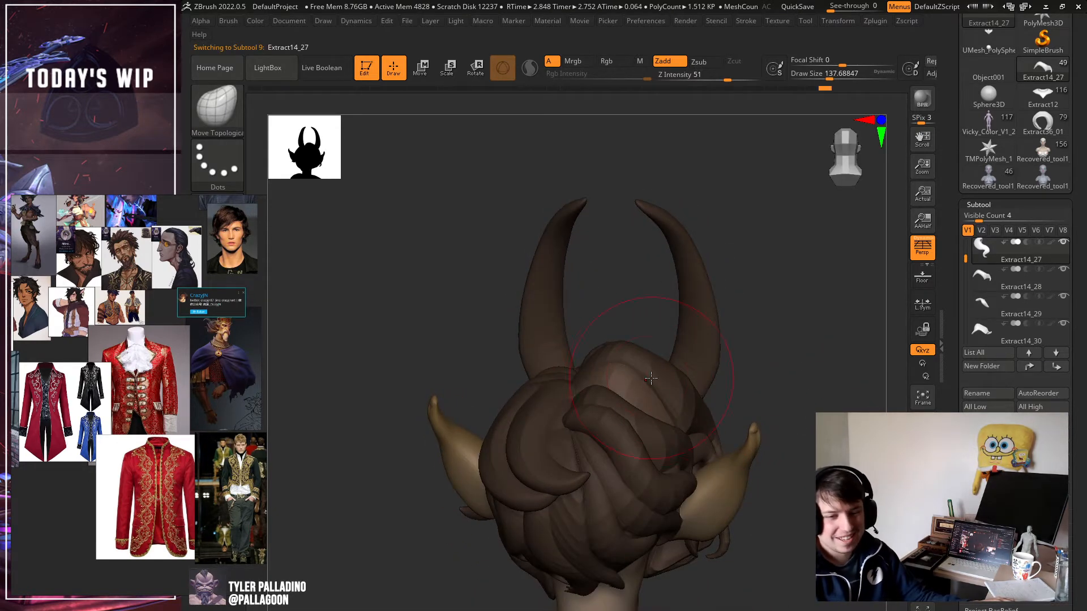
{"action": "right_click_drag", "start_coordinate": [654, 380], "coordinate": [610, 378]}
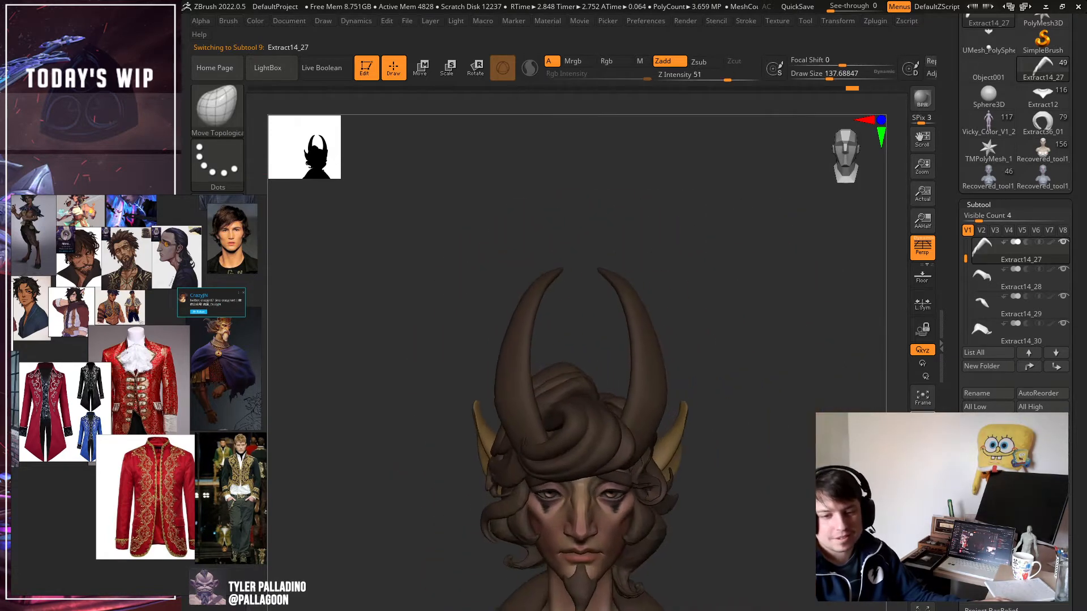
{"action": "left_click", "coordinate": [594, 395], "text": "alt"}
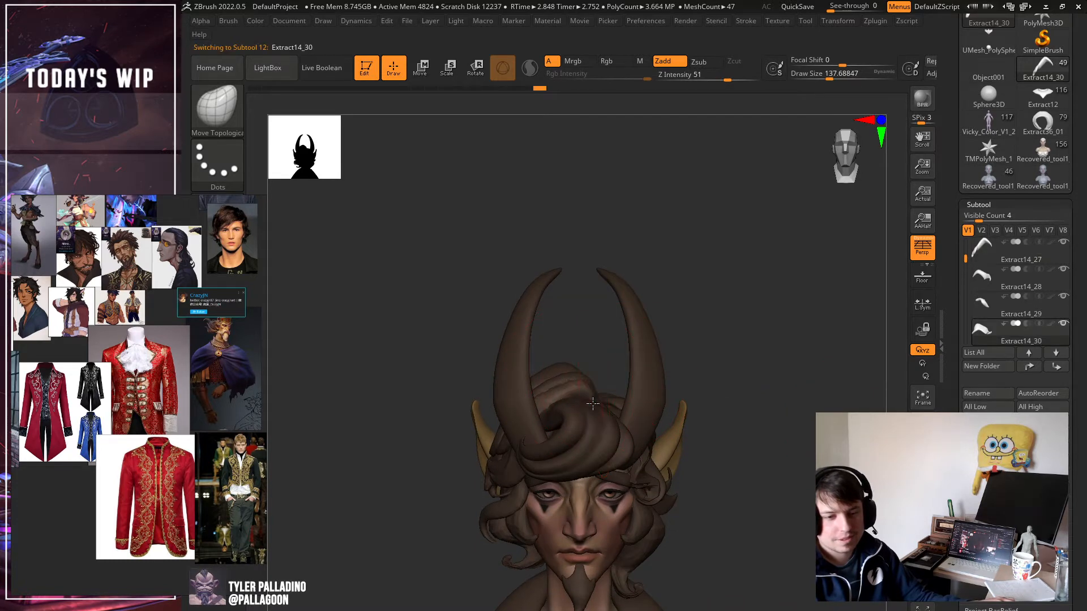
{"action": "left_click", "coordinate": [587, 376], "text": "alt"}
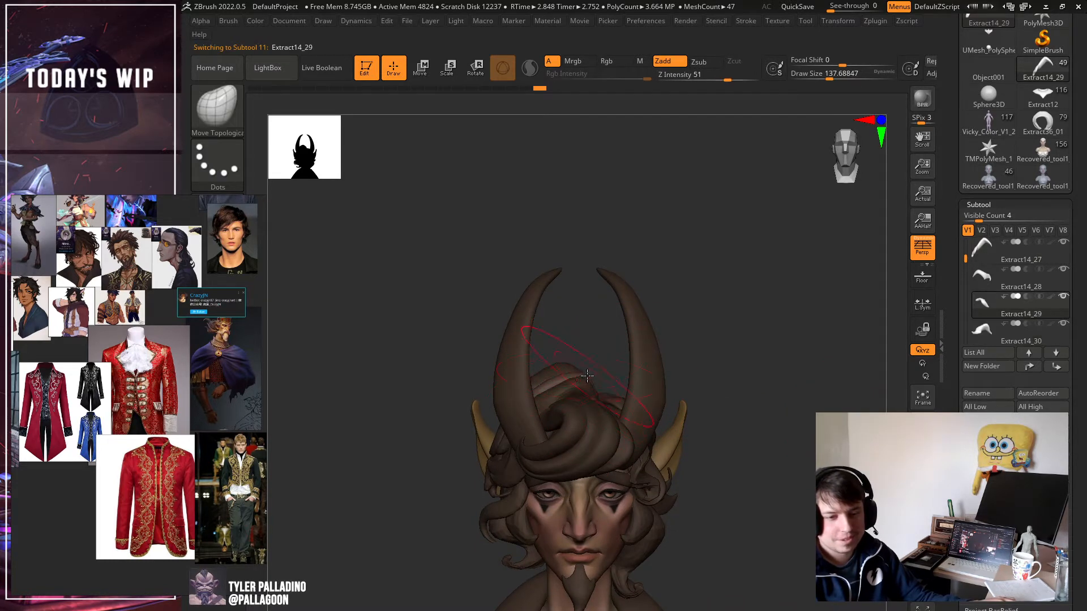
{"action": "right_click_drag", "start_coordinate": [586, 382], "coordinate": [527, 395]}
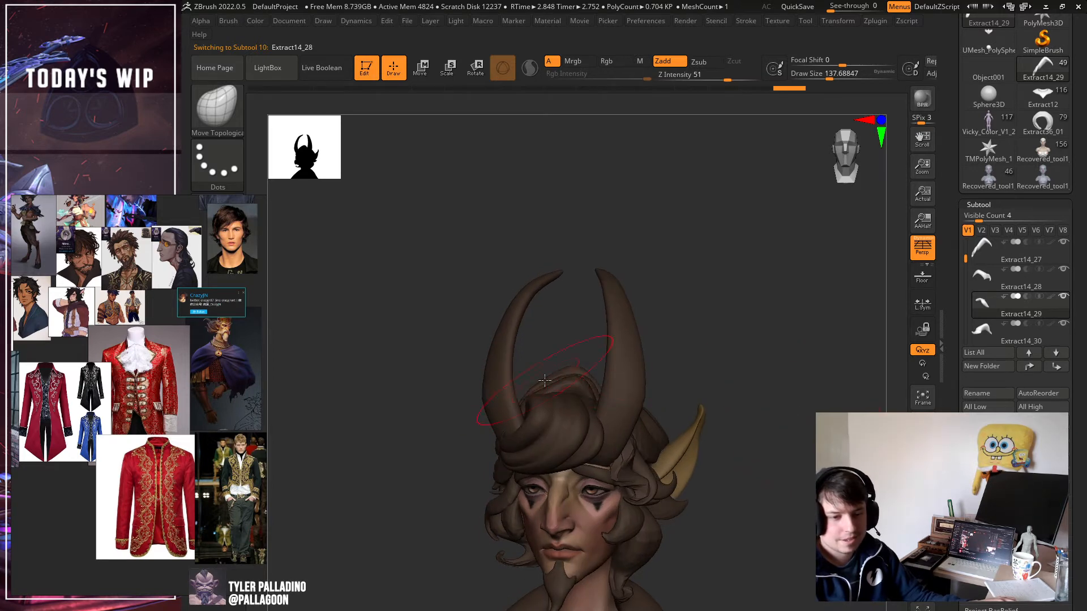
{"action": "mouse_move", "coordinate": [544, 380]}
{"action": "right_mouse_down"}
{"action": "mouse_move", "coordinate": [766, 391]}
{"action": "mouse_move", "coordinate": [666, 404]}
{"action": "mouse_move", "coordinate": [699, 432]}
{"action": "mouse_move", "coordinate": [542, 417]}
{"action": "mouse_move", "coordinate": [667, 417]}
{"action": "mouse_move", "coordinate": [632, 400]}
{"action": "mouse_move", "coordinate": [646, 427]}
{"action": "mouse_move", "coordinate": [512, 417]}
{"action": "mouse_move", "coordinate": [754, 432]}
{"action": "mouse_move", "coordinate": [740, 427]}
{"action": "mouse_move", "coordinate": [645, 425]}
{"action": "mouse_move", "coordinate": [677, 436]}
{"action": "mouse_move", "coordinate": [653, 440]}
{"action": "mouse_move", "coordinate": [765, 450]}
{"action": "right_mouse_up"}
Check strand Extract14_27 from the front, and refine crown strand Extract14_29 behind the forelock at a draw size of about 90.
{"action": "left_click", "coordinate": [509, 418], "text": "alt"}
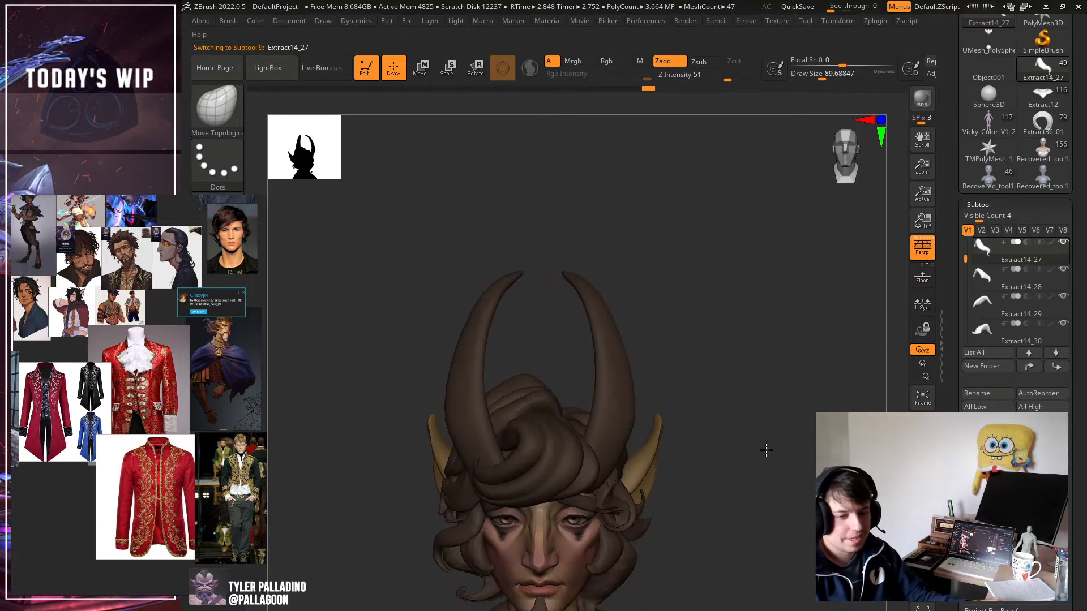
{"action": "mouse_move", "coordinate": [891, 433]}
{"action": "right_mouse_down", "text": "ctrl"}
{"action": "mouse_move", "coordinate": [908, 444]}
{"action": "mouse_move", "coordinate": [897, 479]}
{"action": "right_mouse_up", "text": "ctrl"}
{"action": "mouse_move", "coordinate": [898, 479]}
{"action": "right_mouse_down", "text": "alt"}
{"action": "mouse_move", "coordinate": [933, 452]}
{"action": "mouse_move", "coordinate": [936, 393]}
{"action": "right_mouse_up", "text": "alt"}
{"action": "right_click_drag", "start_coordinate": [772, 383], "coordinate": [741, 427]}
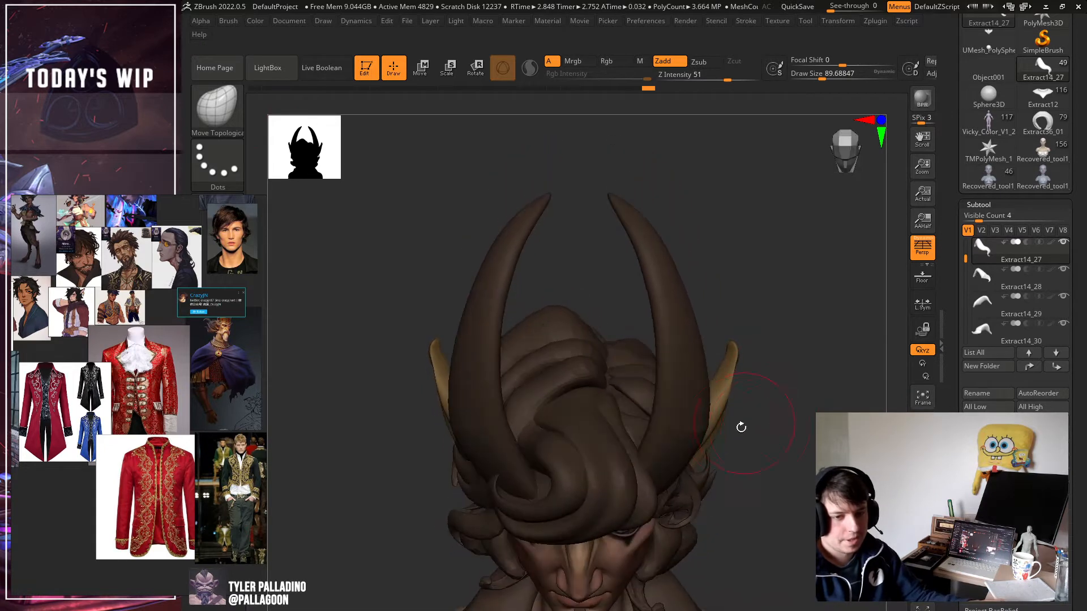
{"action": "left_click", "coordinate": [566, 339], "text": "alt"}
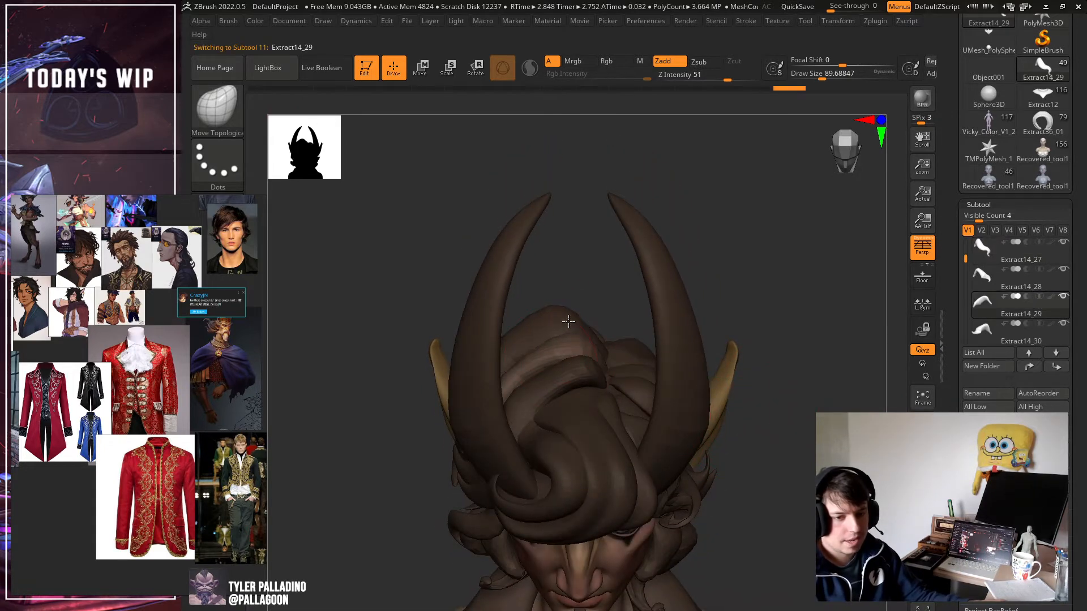
{"action": "mouse_move", "coordinate": [804, 490]}
{"action": "right_mouse_down"}
{"action": "mouse_move", "coordinate": [813, 438]}
{"action": "mouse_move", "coordinate": [804, 457]}
{"action": "right_mouse_up"}
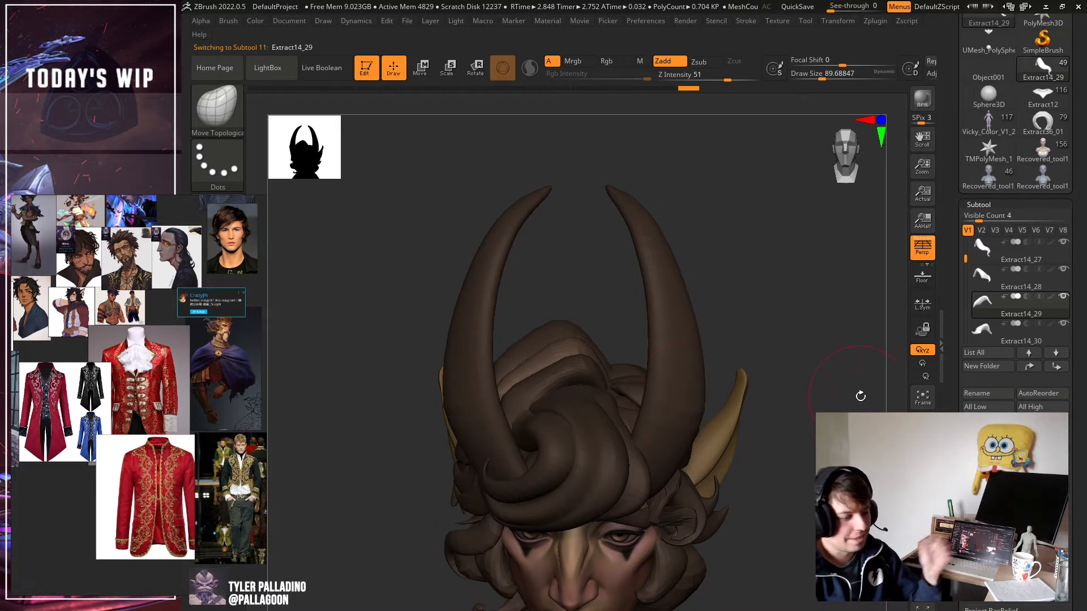
{"action": "right_click_drag", "start_coordinate": [854, 396], "coordinate": [854, 381]}
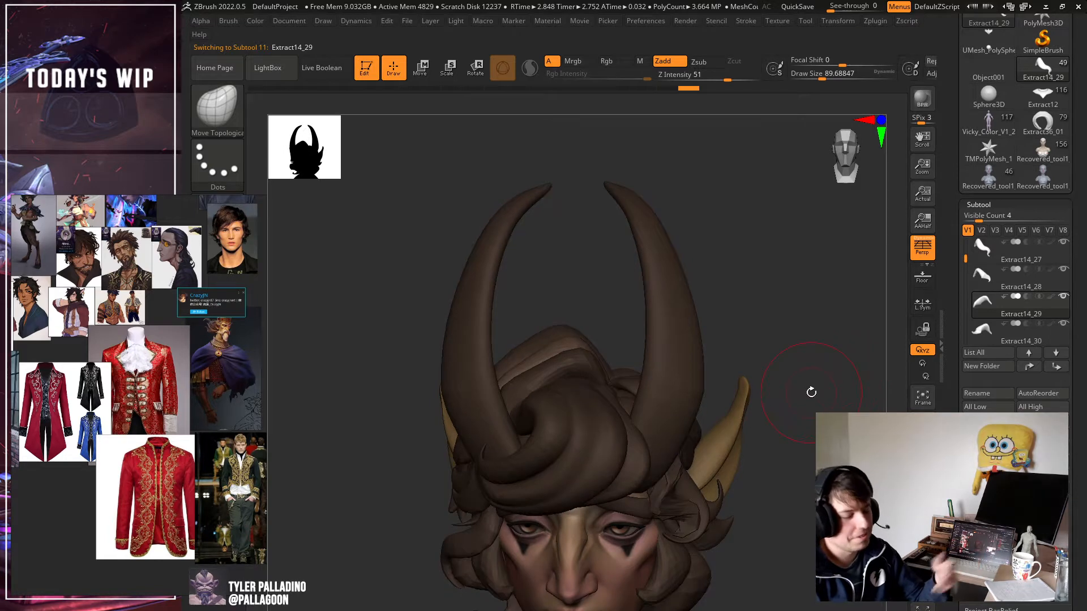
Shape the crest of strand Extract14_29 between the horns at a draw size of about 142, and select the neighbouring Extract14_28.
{"action": "mouse_move", "coordinate": [808, 391]}
{"action": "left_mouse_down"}
{"action": "mouse_move", "coordinate": [816, 395]}
{"action": "mouse_move", "coordinate": [563, 376]}
{"action": "left_mouse_up"}
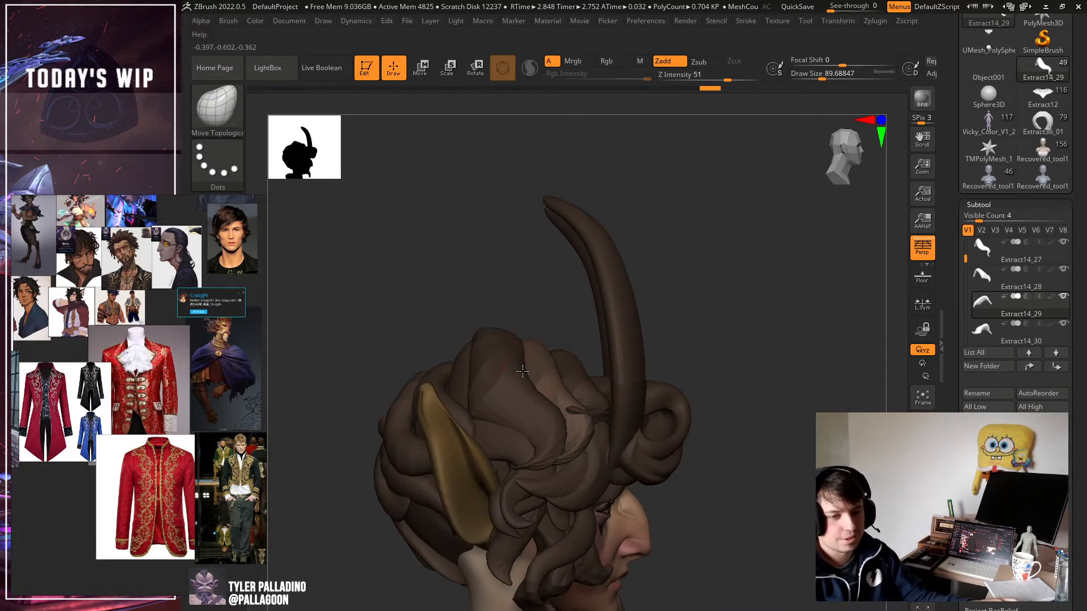
{"action": "left_click_drag", "start_coordinate": [736, 385], "coordinate": [792, 391]}
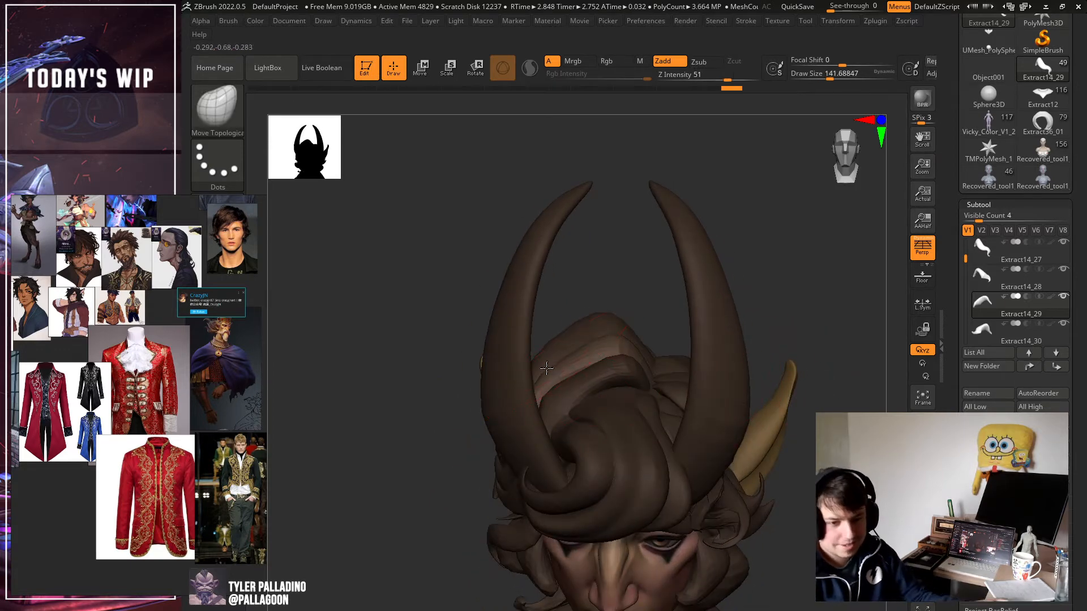
{"action": "left_click_drag", "start_coordinate": [616, 358], "coordinate": [622, 344]}
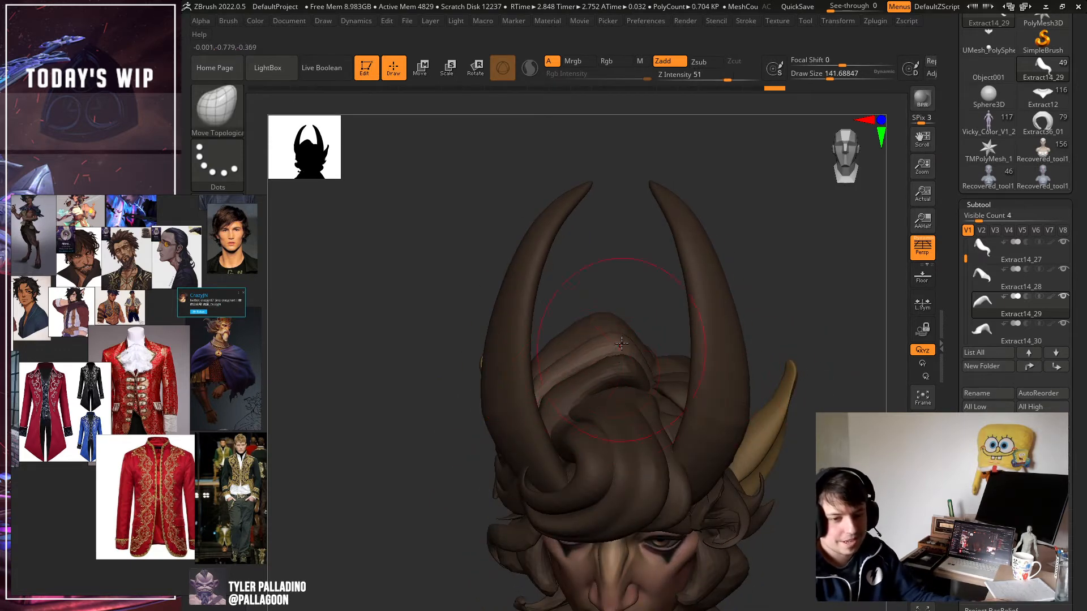
{"action": "left_click_drag", "start_coordinate": [619, 300], "coordinate": [546, 369]}
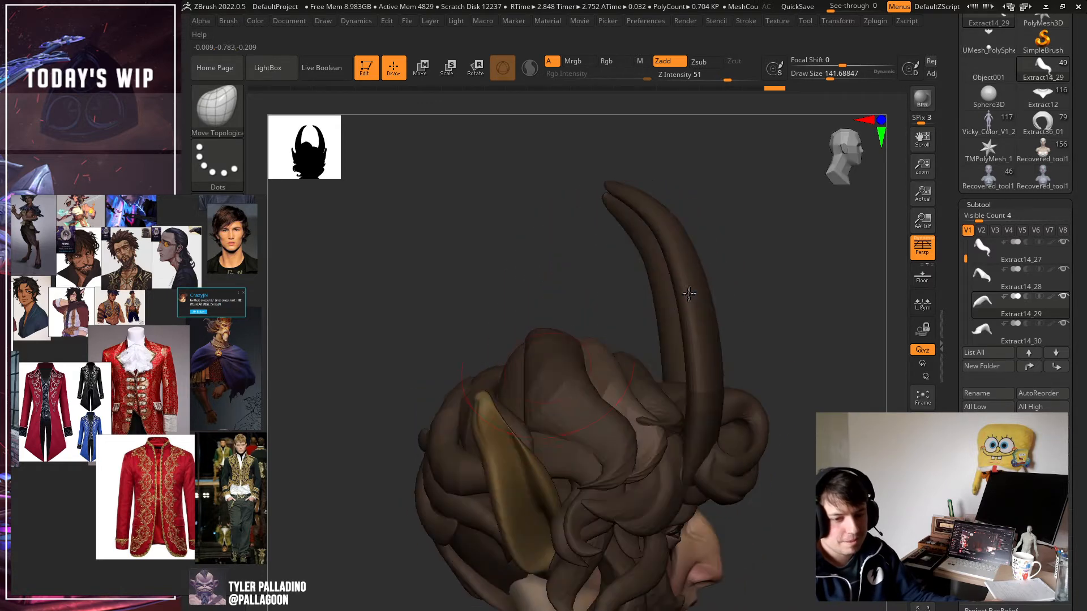
{"action": "left_click", "coordinate": [520, 376], "text": "alt"}
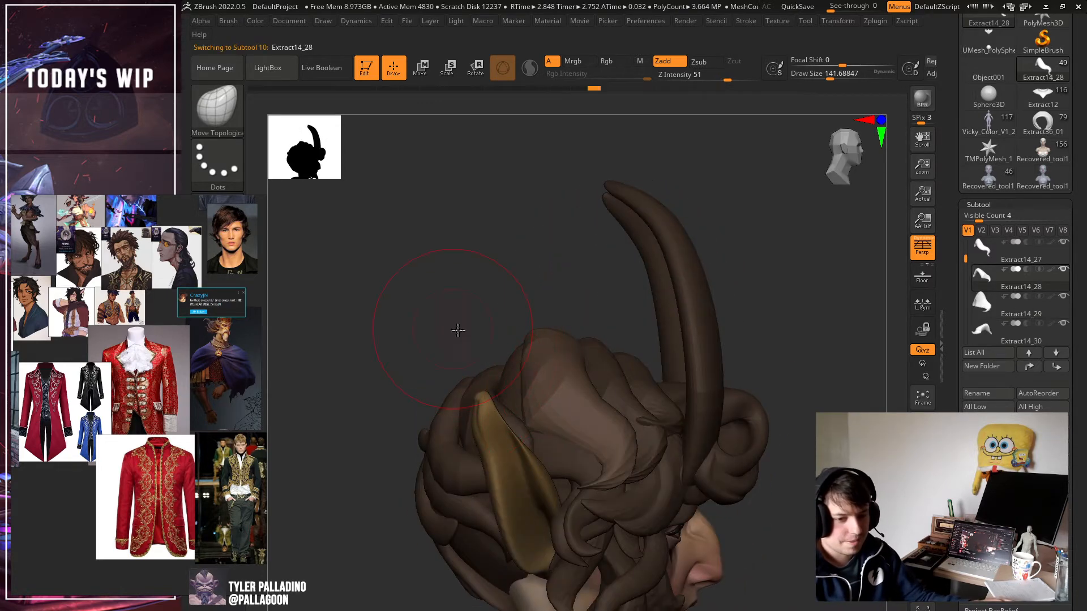
Adjust the back crown strands Extract14_27 and Extract14_26 with Move Topological at a draw size of about 142, checking the back, sides and front.
{"action": "left_click_drag", "start_coordinate": [457, 330], "coordinate": [512, 354]}
{"action": "left_click", "coordinate": [519, 367], "text": "alt"}
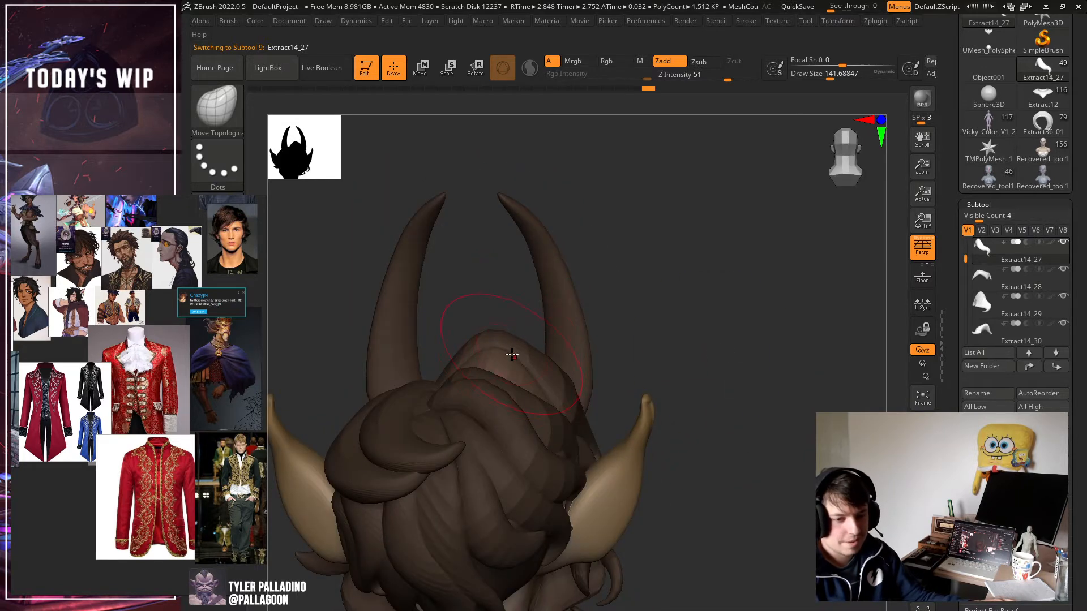
{"action": "left_click", "coordinate": [552, 427], "text": "alt"}
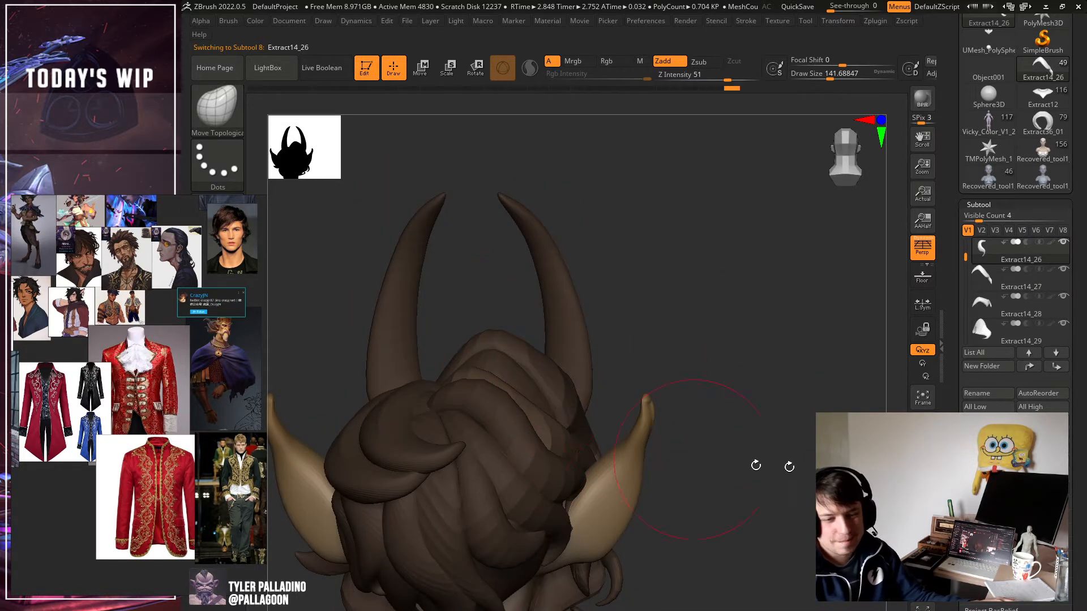
{"action": "left_click_drag", "start_coordinate": [789, 466], "coordinate": [501, 446]}
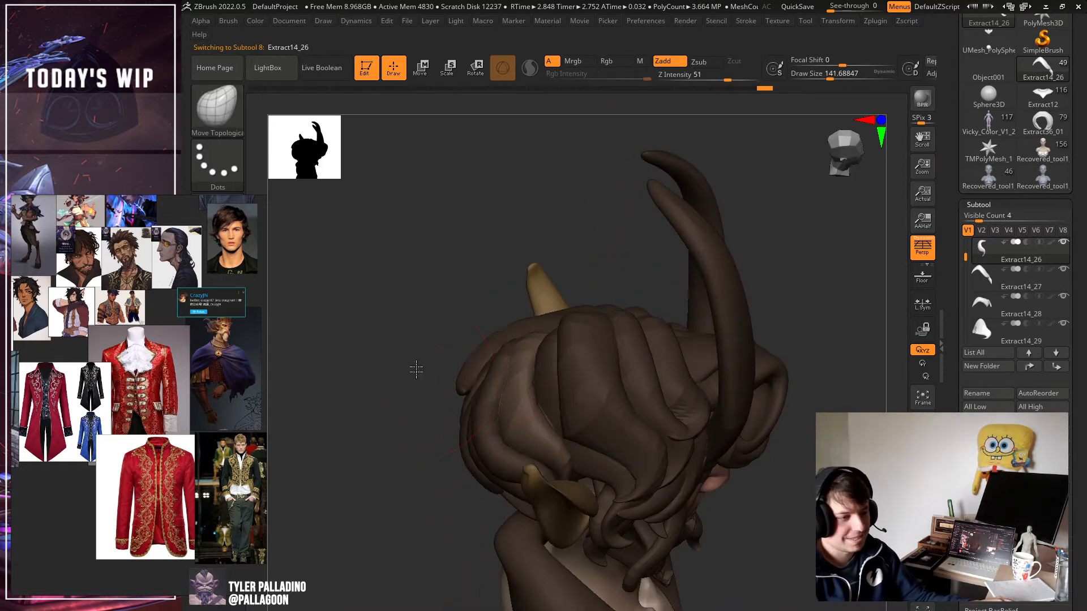
{"action": "left_click_drag", "start_coordinate": [416, 369], "coordinate": [679, 384]}
{"action": "left_click_drag", "start_coordinate": [804, 435], "coordinate": [985, 458]}
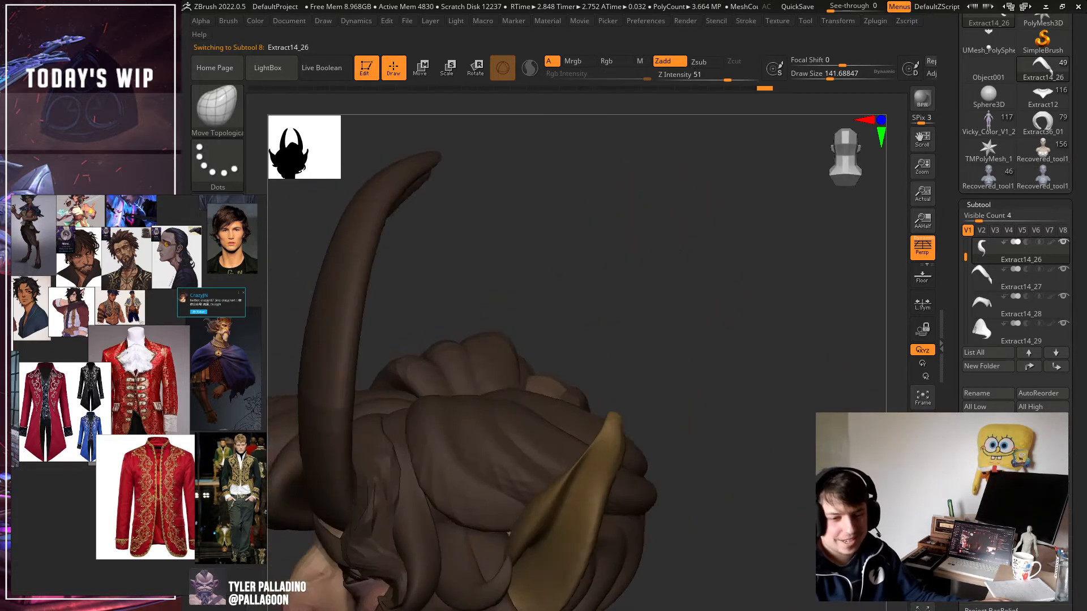
{"action": "mouse_move", "coordinate": [679, 407]}
{"action": "left_mouse_down"}
{"action": "mouse_move", "coordinate": [787, 391]}
{"action": "mouse_move", "coordinate": [736, 351]}
{"action": "left_mouse_up"}
{"action": "left_click_drag", "start_coordinate": [730, 430], "coordinate": [790, 435], "text": "shift"}
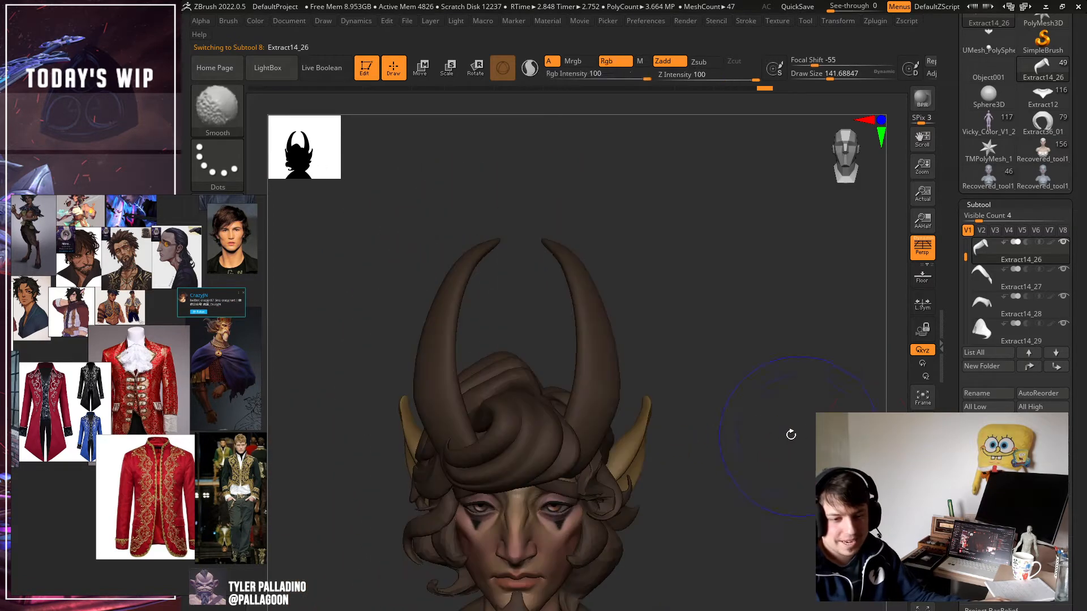
Reshape the forelock curl Extract6_1 from the front and three-quarter views, reducing the draw size to about 66.
{"action": "left_click", "coordinate": [489, 409], "text": "alt"}
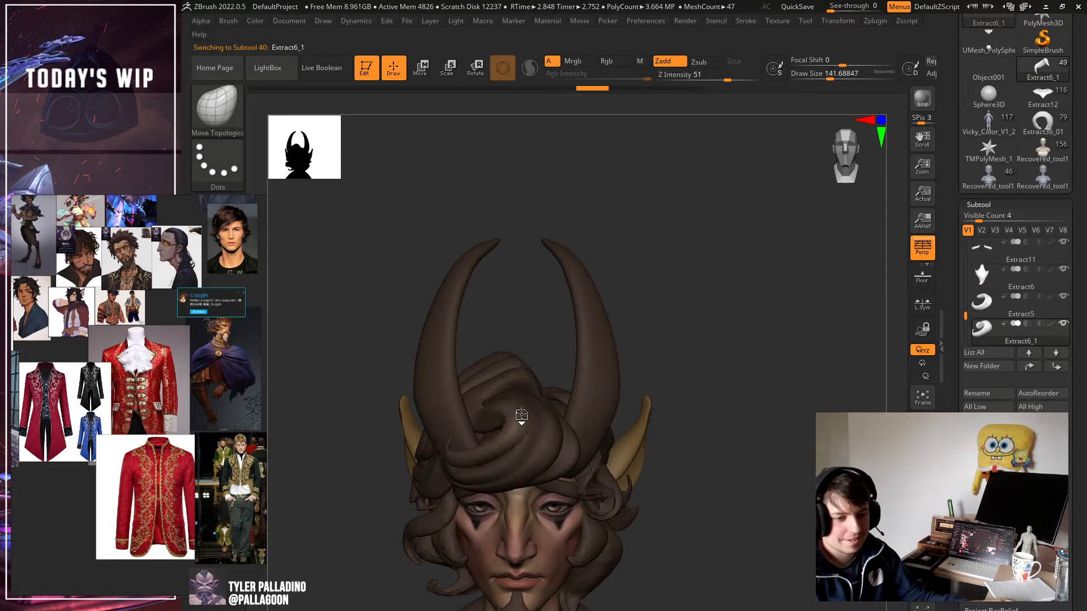
{"action": "left_click_drag", "start_coordinate": [780, 422], "coordinate": [756, 546]}
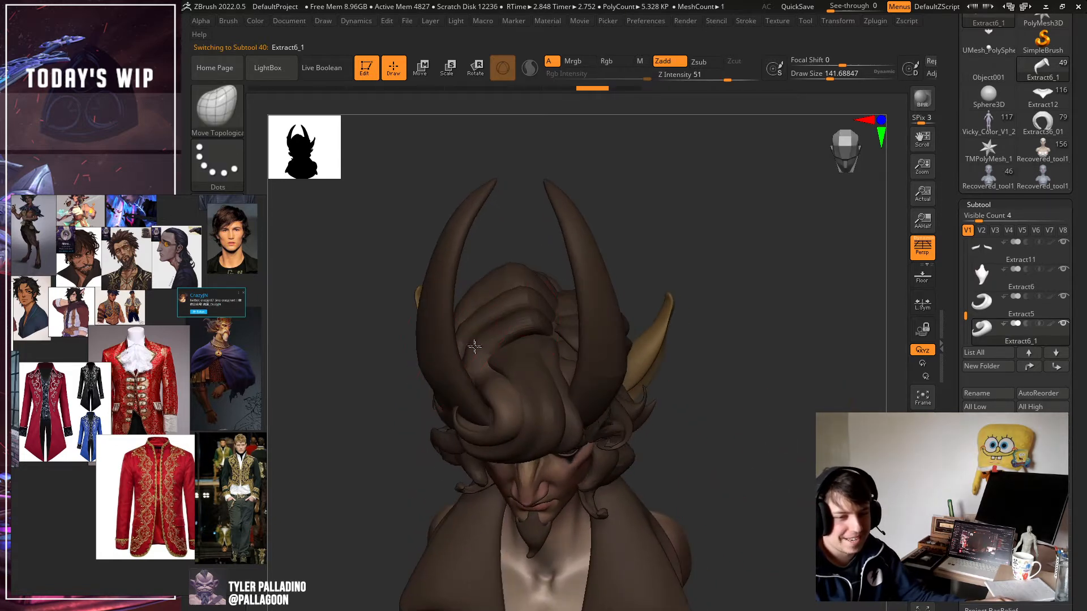
{"action": "mouse_move", "coordinate": [759, 390]}
{"action": "left_mouse_down"}
{"action": "mouse_move", "coordinate": [739, 368]}
{"action": "mouse_move", "coordinate": [761, 400]}
{"action": "mouse_move", "coordinate": [753, 414]}
{"action": "mouse_move", "coordinate": [719, 376]}
{"action": "left_mouse_up"}
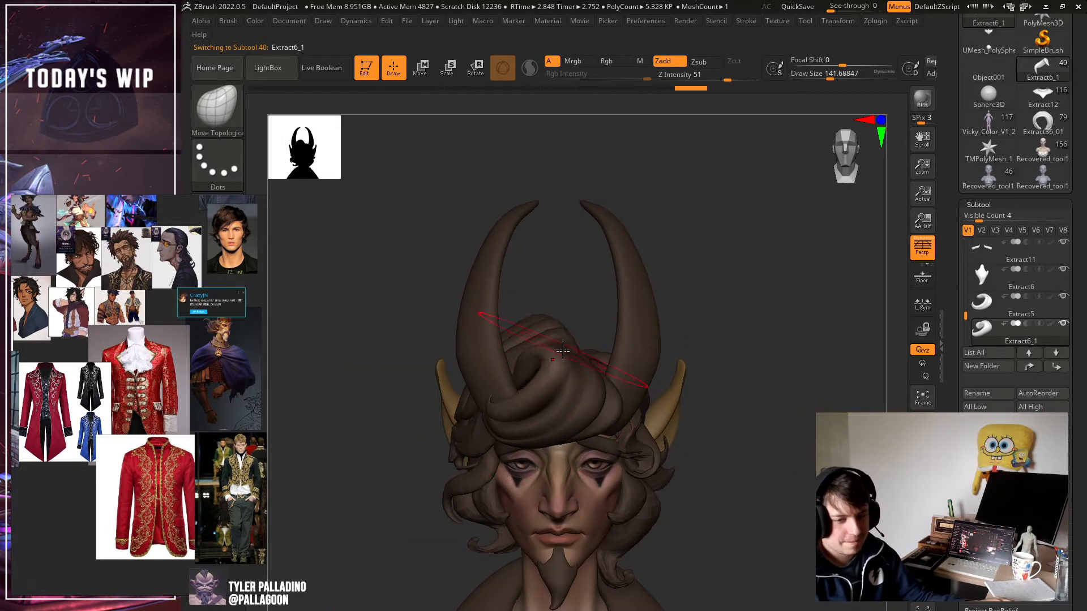
{"action": "key", "text": "bracketleft"}
{"action": "key", "text": "bracketleft"}
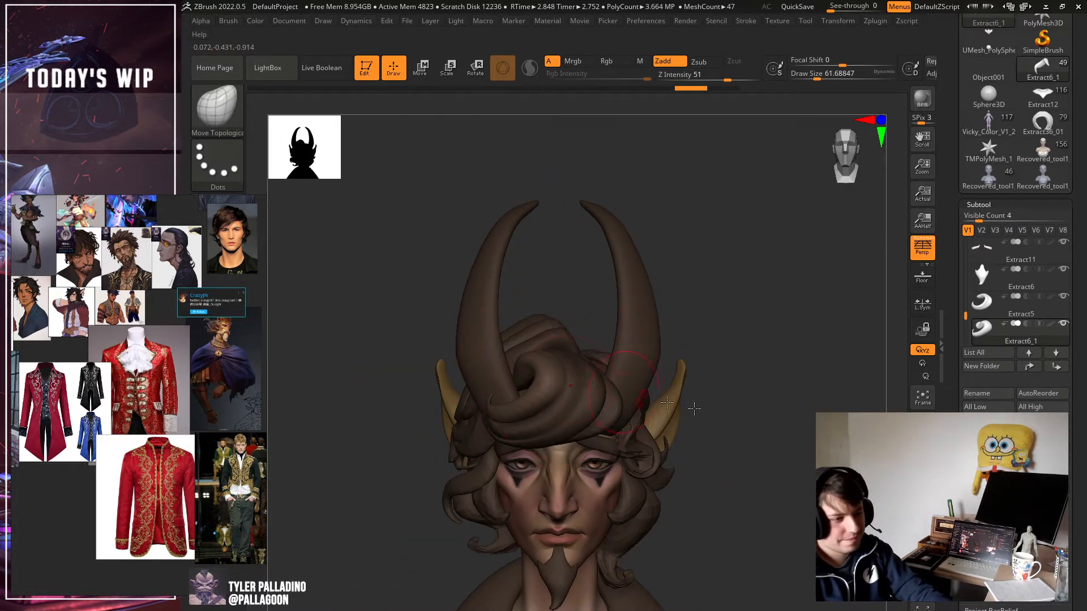
{"action": "left_click_drag", "start_coordinate": [694, 408], "coordinate": [776, 441]}
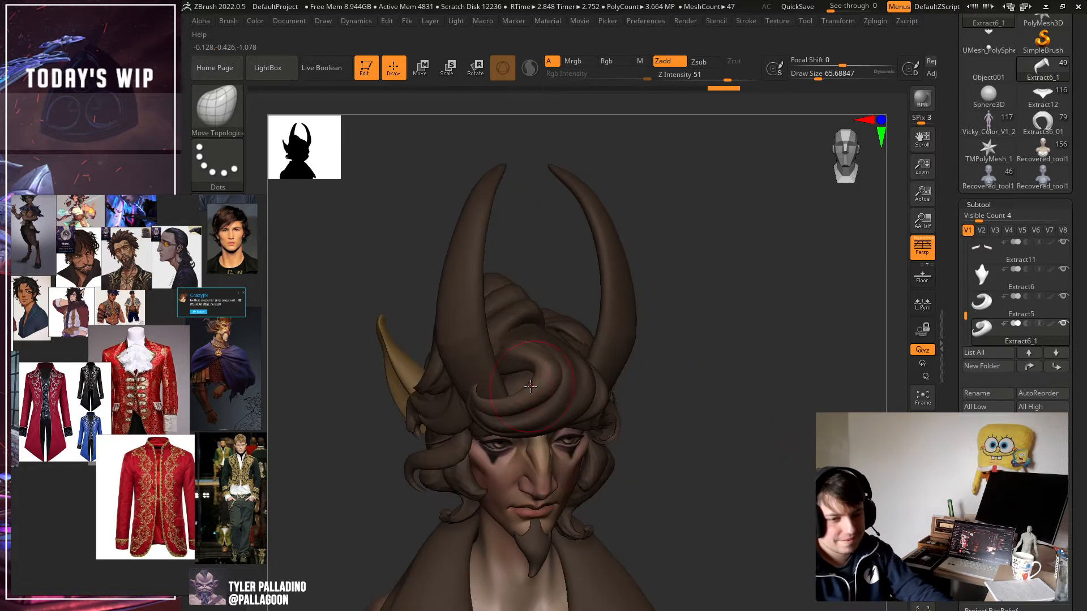
{"action": "mouse_move", "coordinate": [671, 396]}
{"action": "left_mouse_down"}
{"action": "mouse_move", "coordinate": [706, 378]}
{"action": "mouse_move", "coordinate": [524, 400]}
{"action": "left_mouse_up"}
{"action": "left_click_drag", "start_coordinate": [520, 398], "coordinate": [532, 384]}
{"action": "mouse_move", "coordinate": [734, 398]}
{"action": "left_mouse_down"}
{"action": "mouse_move", "coordinate": [769, 400]}
{"action": "mouse_move", "coordinate": [750, 405]}
{"action": "left_mouse_up"}
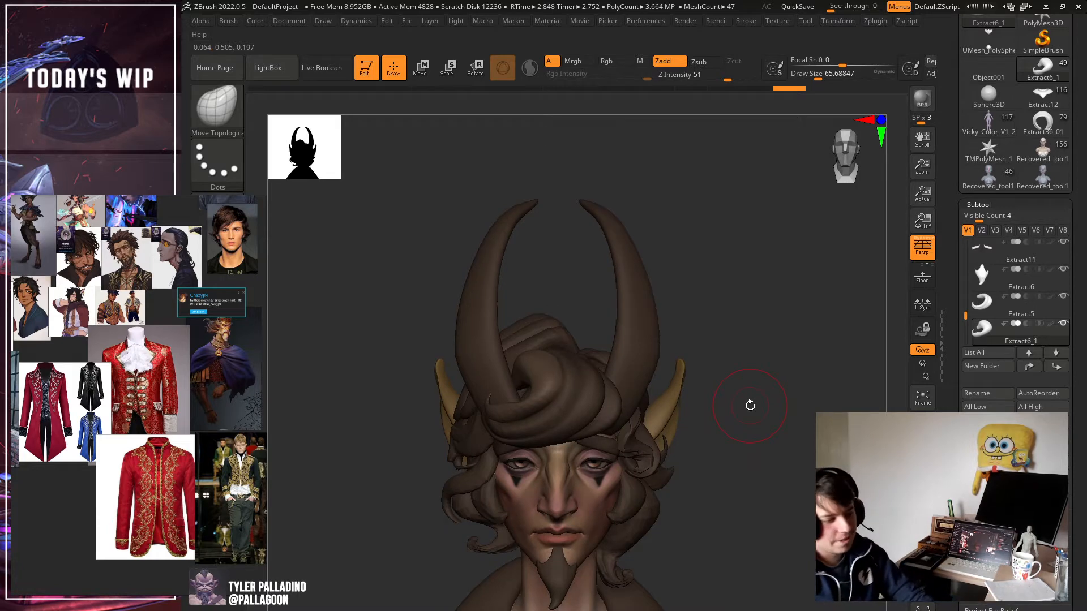
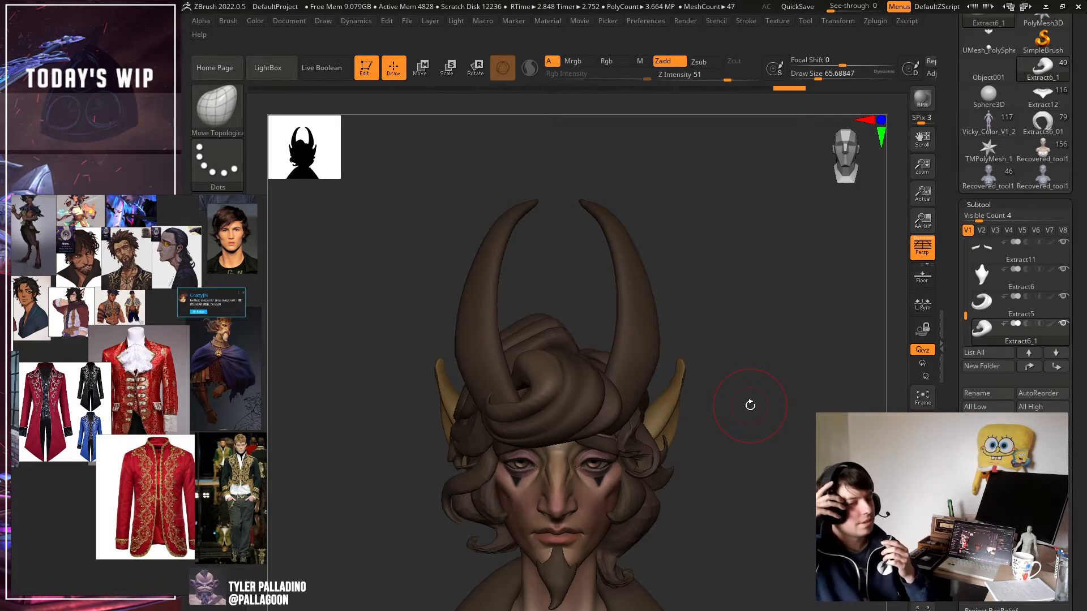
Refine the lower tip of forelock strand Extract6_1 beside the horn base at a draw size of about 86, undoing unwanted strokes.
{"action": "left_click_drag", "start_coordinate": [716, 364], "coordinate": [636, 418]}
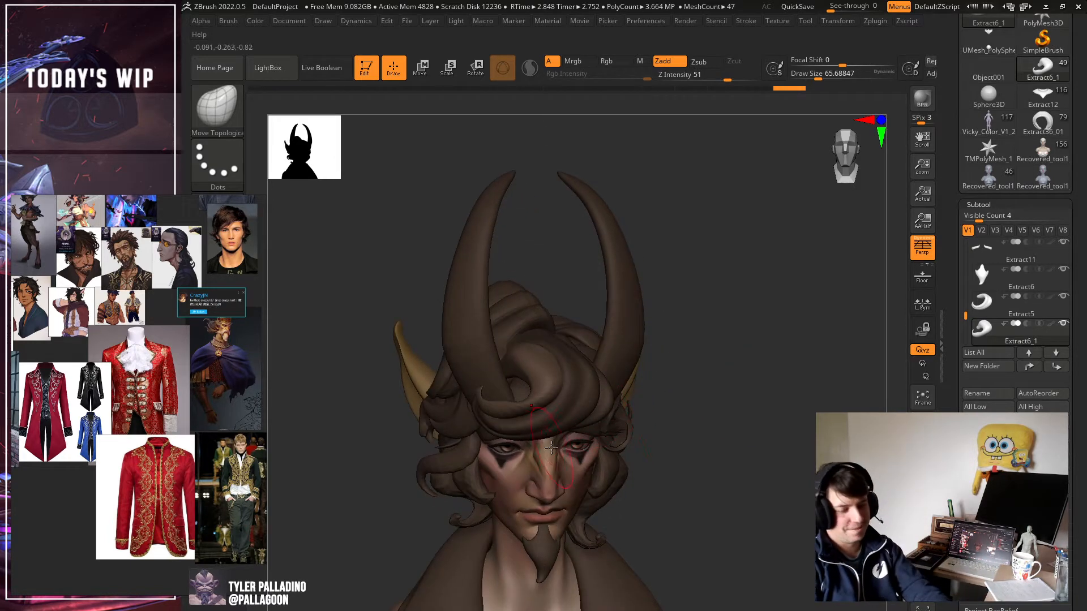
{"action": "key", "text": "]"}
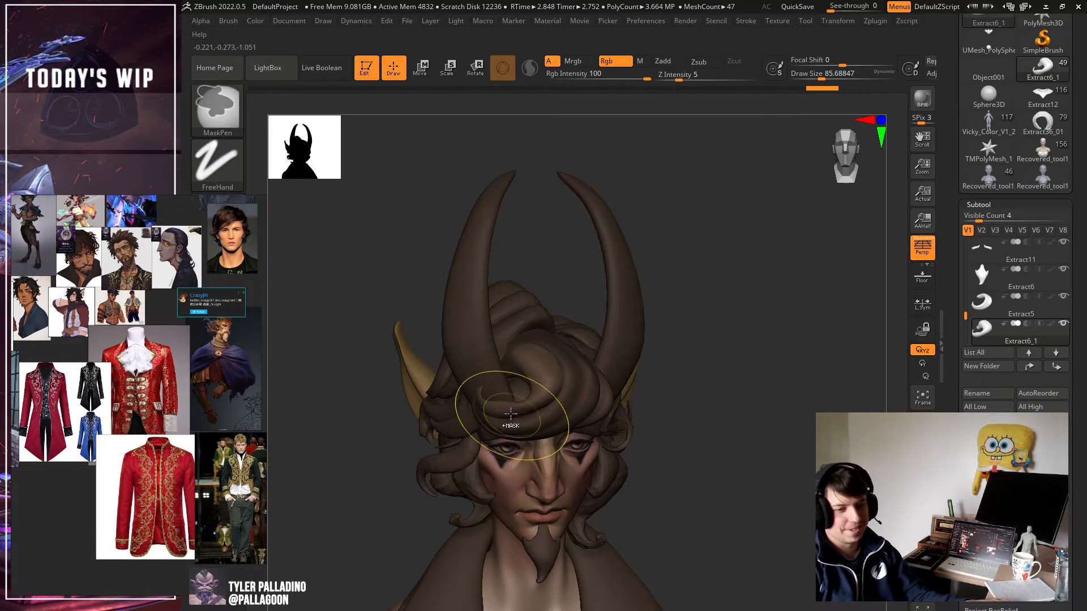
{"action": "left_click_drag", "start_coordinate": [708, 408], "coordinate": [718, 451]}
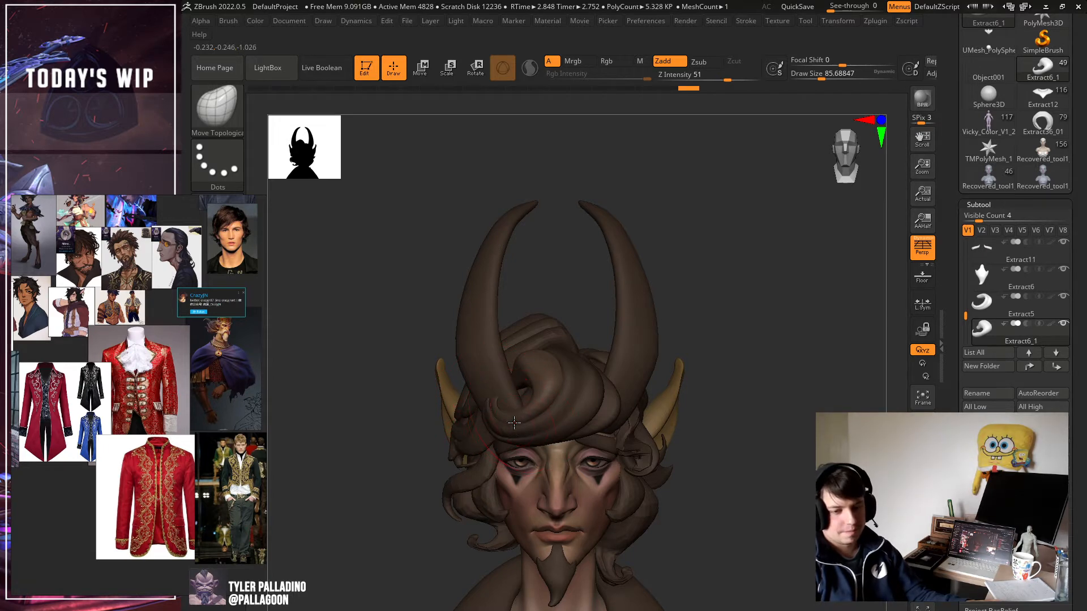
{"action": "left_click_drag", "start_coordinate": [515, 422], "coordinate": [525, 413]}
{"action": "key", "text": "ctrl+z"}
{"action": "key", "text": "ctrl+z"}
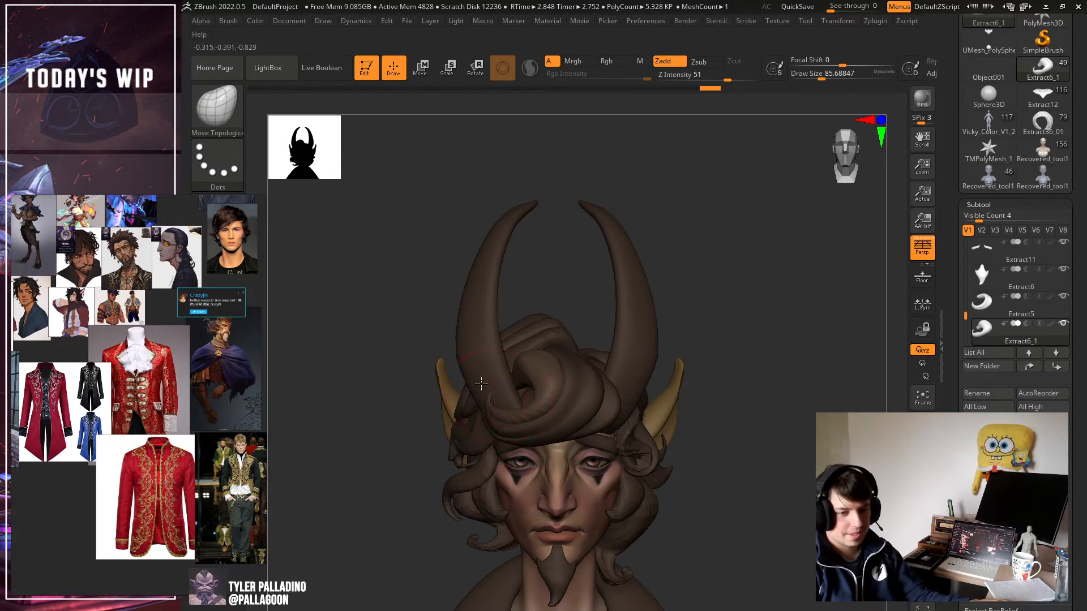
{"action": "left_click_drag", "start_coordinate": [515, 446], "coordinate": [515, 445]}
{"action": "key", "text": "ctrl+z"}
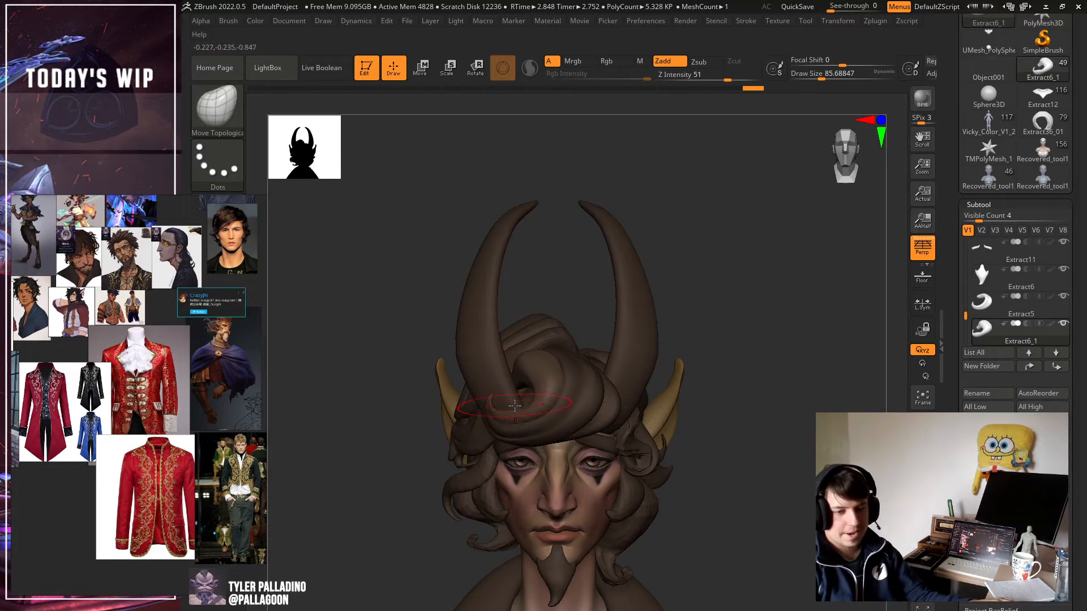
{"action": "key", "text": "shift"}
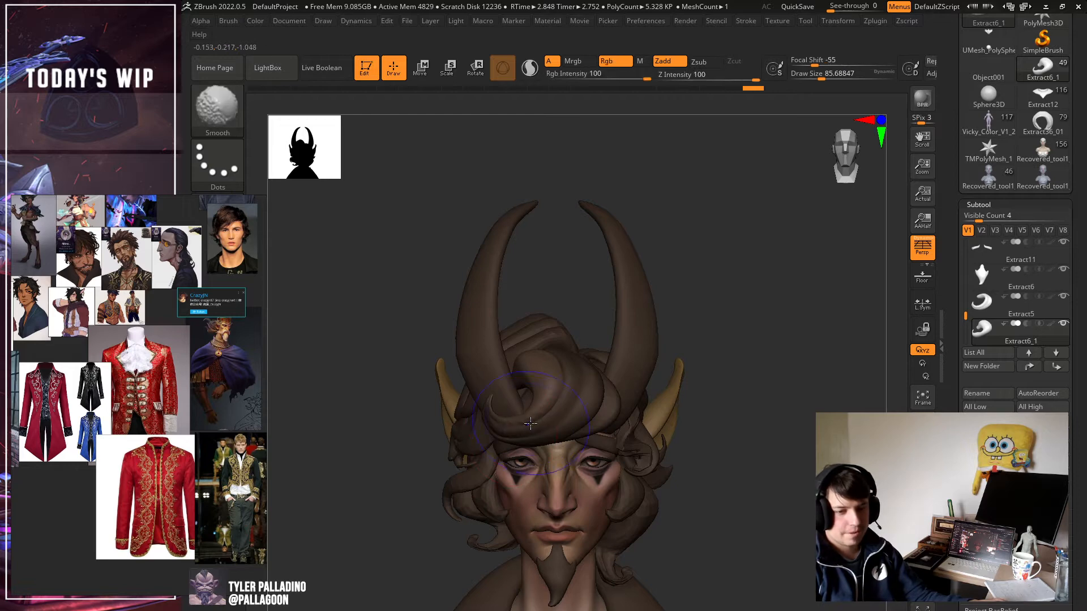
Shape the central forelock strand Extract5 from above and from the front.
{"action": "left_click", "coordinate": [557, 403], "text": "alt"}
{"action": "right_click_drag", "start_coordinate": [626, 416], "coordinate": [678, 457]}
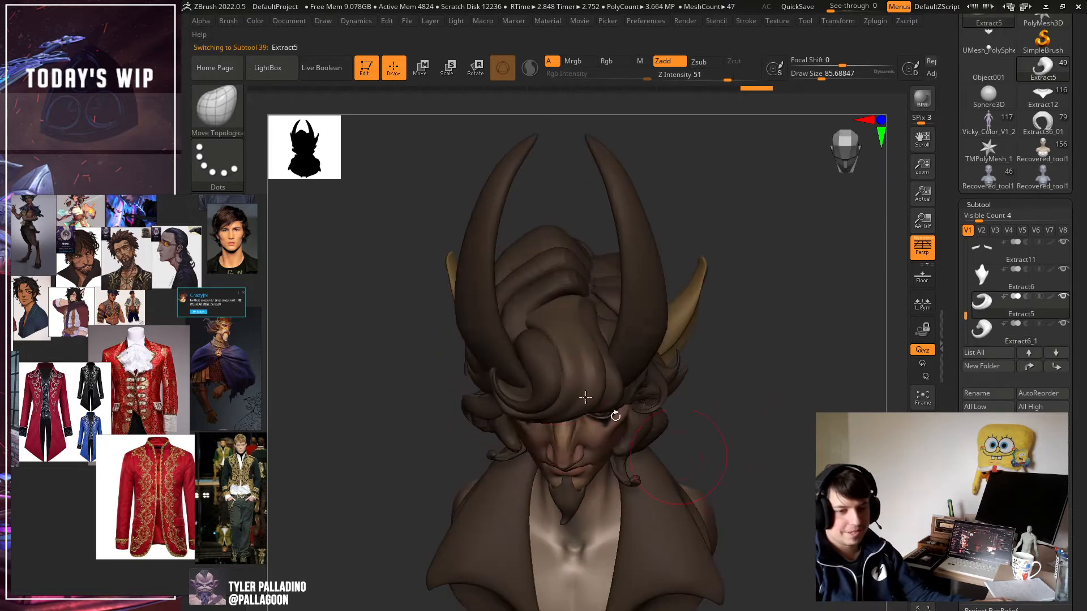
{"action": "left_click_drag", "start_coordinate": [578, 377], "coordinate": [577, 389]}
{"action": "left_click_drag", "start_coordinate": [801, 438], "coordinate": [809, 371]}
{"action": "left_click_drag", "start_coordinate": [552, 440], "coordinate": [553, 436]}
{"action": "key", "text": "ctrl"}
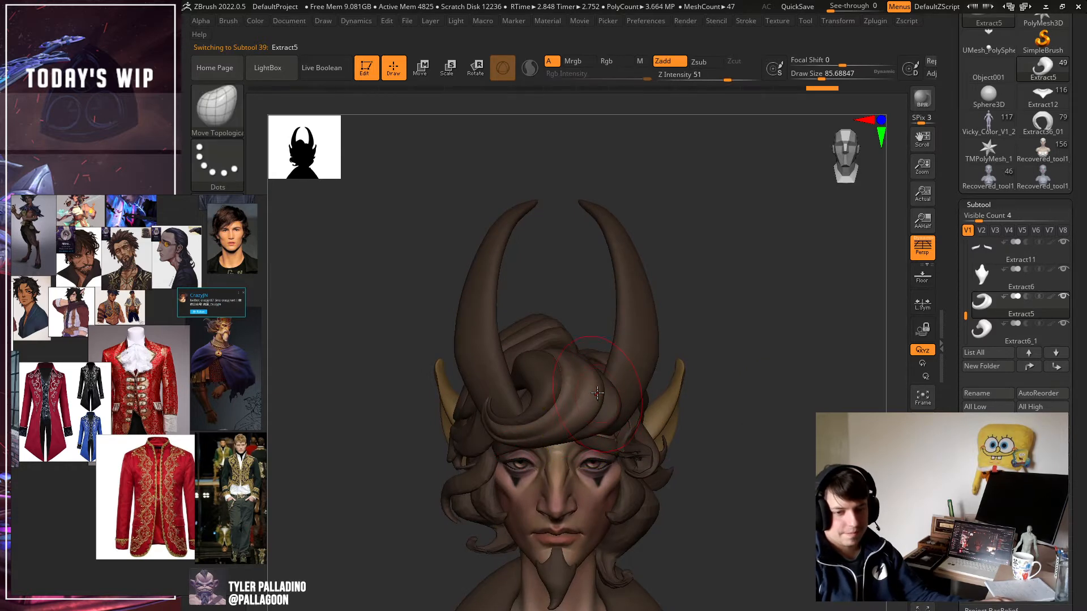
Adjust the side forelock strand Extract6_2, and blend it with the neighbouring strands Extract5 and Extract6_1.
{"action": "left_click", "coordinate": [610, 400], "text": "alt"}
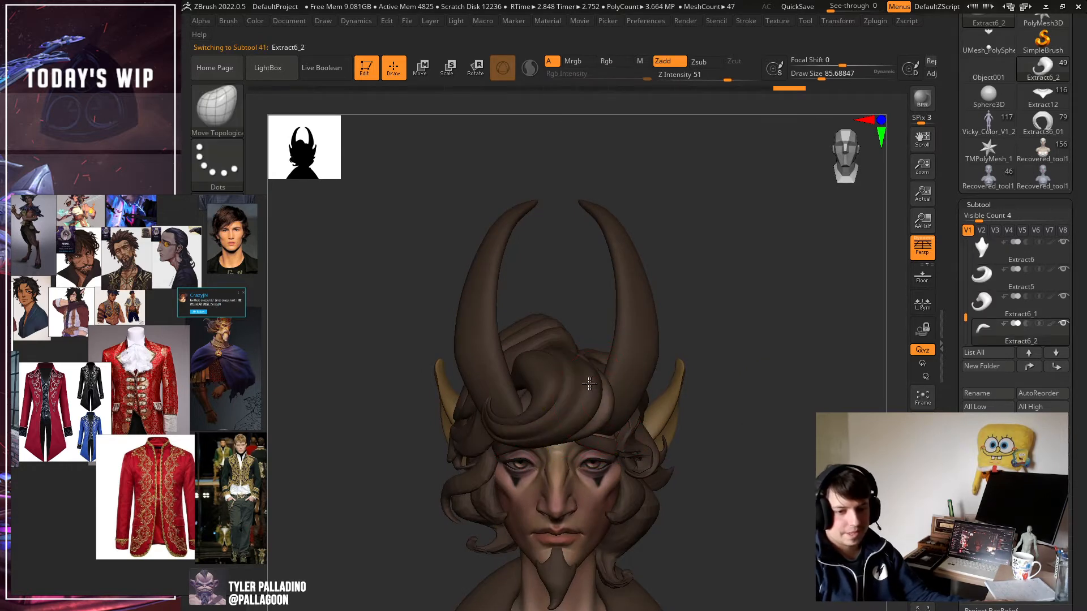
{"action": "left_click_drag", "start_coordinate": [731, 414], "coordinate": [688, 401], "text": "ctrl"}
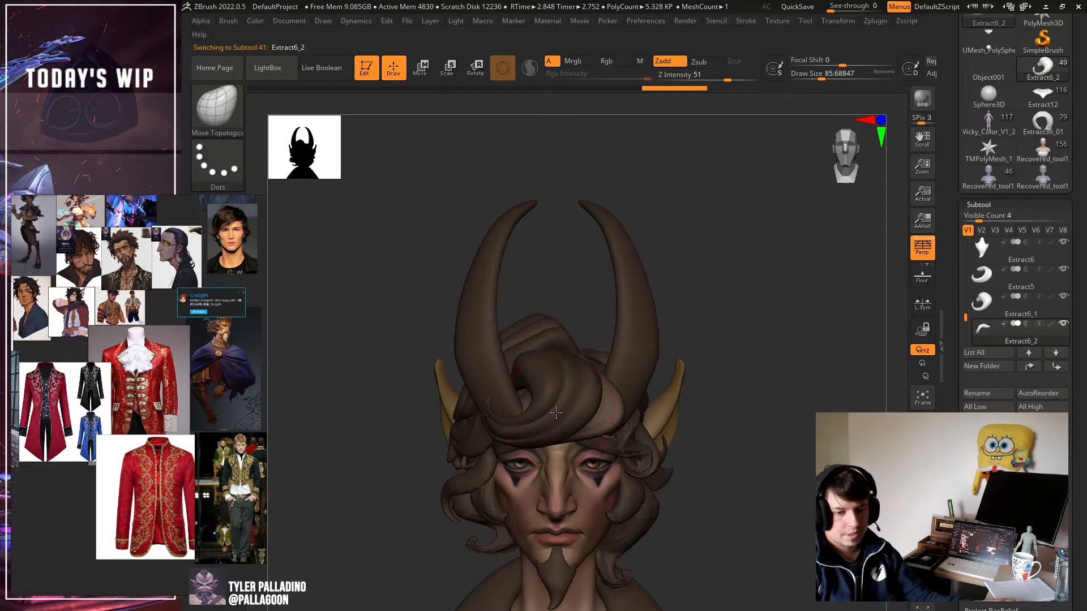
{"action": "left_click", "coordinate": [574, 392], "text": "alt"}
{"action": "key", "text": "ctrl+z"}
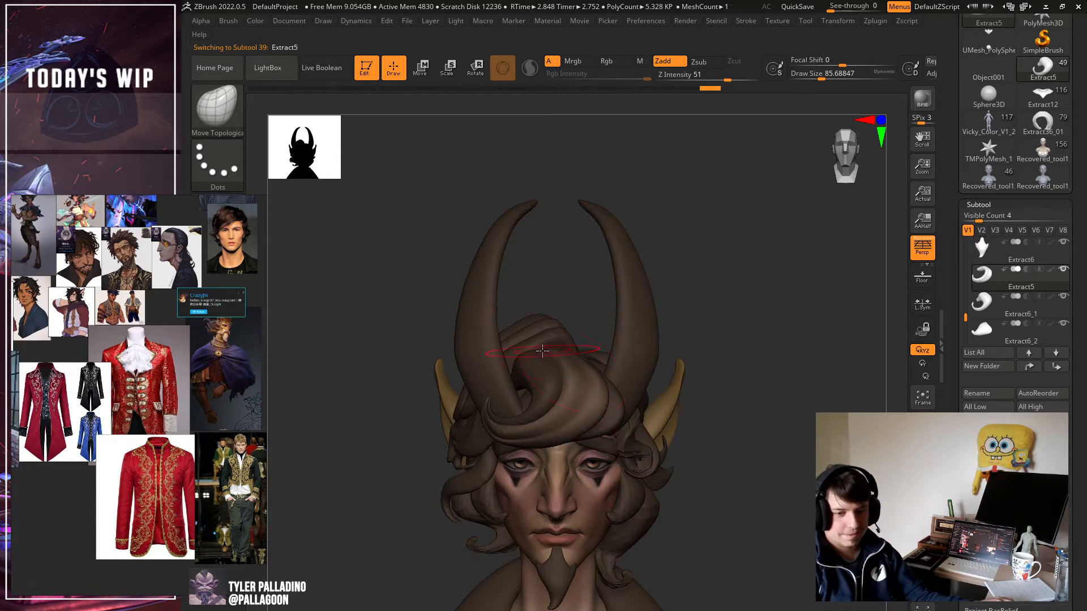
{"action": "left_click", "coordinate": [535, 401], "text": "alt"}
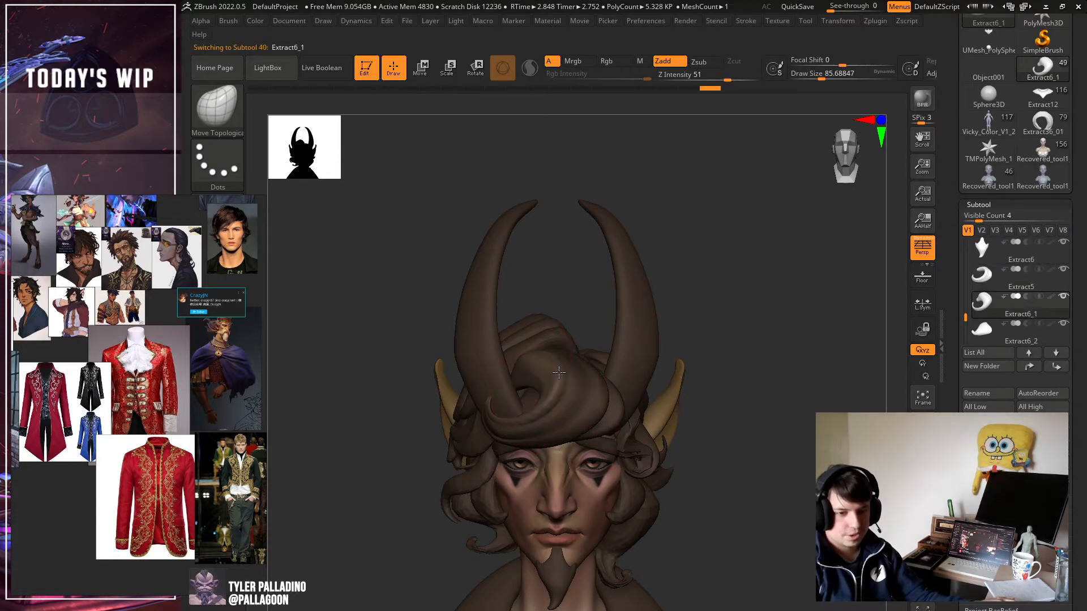
{"action": "left_click_drag", "start_coordinate": [900, 451], "coordinate": [878, 387], "text": "alt"}
{"action": "left_click_drag", "start_coordinate": [759, 384], "coordinate": [761, 418]}
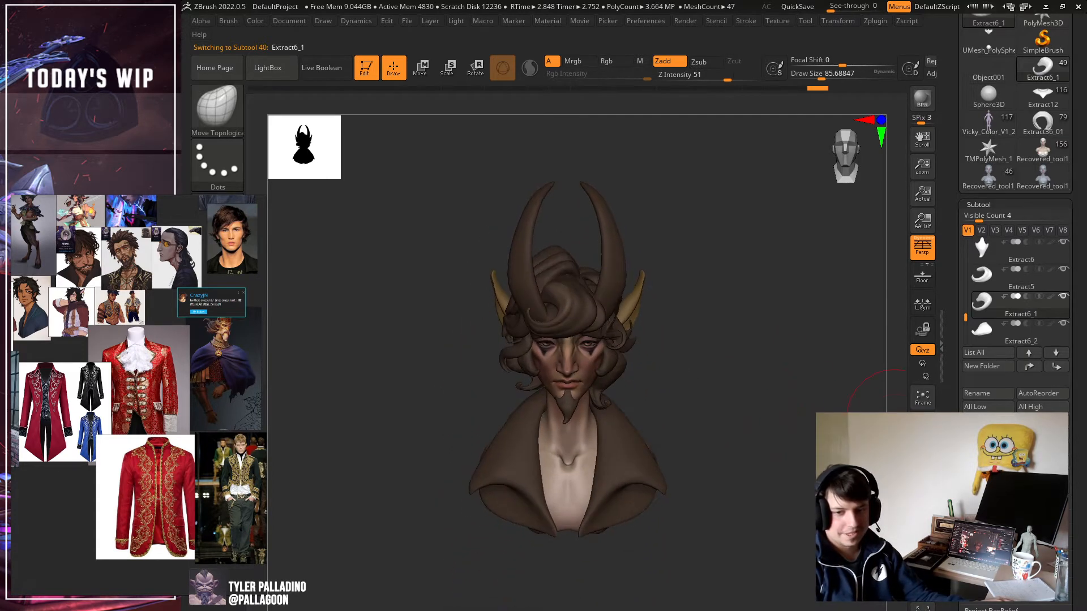
Adjust the crown strands Extract14_30 and Extract14_29 between the horns at a draw size of about 150, and select the neighbouring Extract14_28.
{"action": "left_click_drag", "start_coordinate": [827, 409], "coordinate": [874, 558], "text": "alt"}
{"action": "left_click", "coordinate": [592, 362], "text": "alt"}
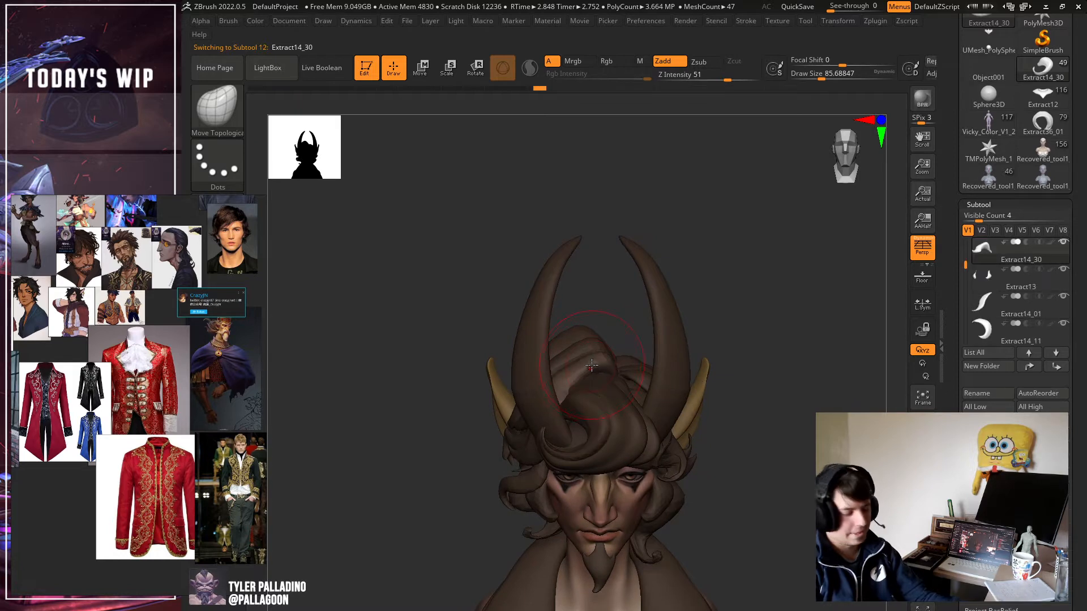
{"action": "key", "text": "bracketright"}
{"action": "key", "text": "bracketright"}
{"action": "key", "text": "bracketright"}
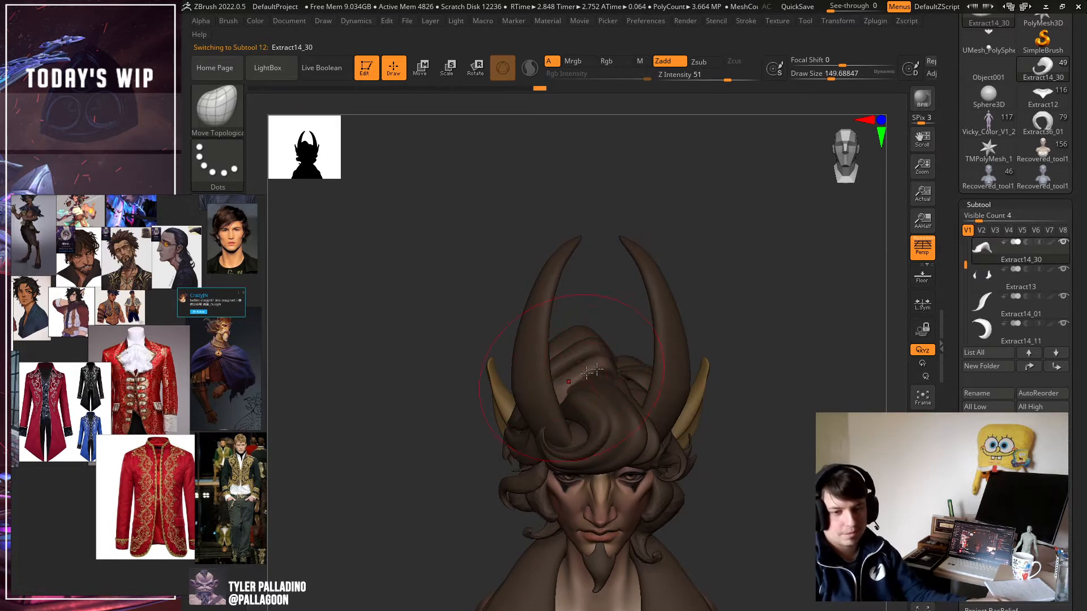
{"action": "left_click", "coordinate": [588, 352], "text": "alt"}
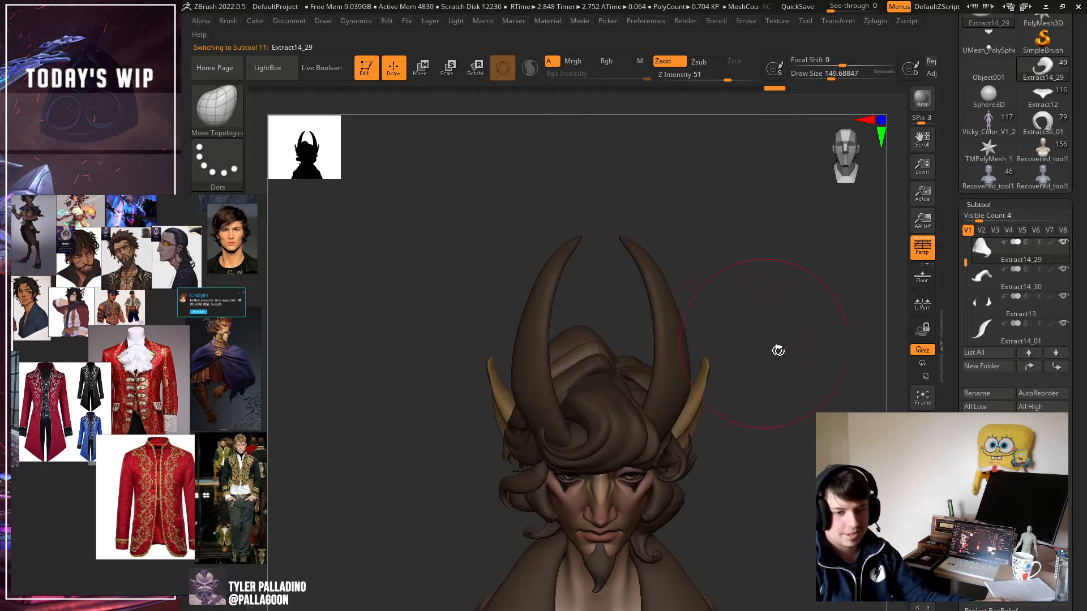
{"action": "left_click_drag", "start_coordinate": [778, 350], "coordinate": [764, 330]}
{"action": "left_click", "coordinate": [574, 349], "text": "alt"}
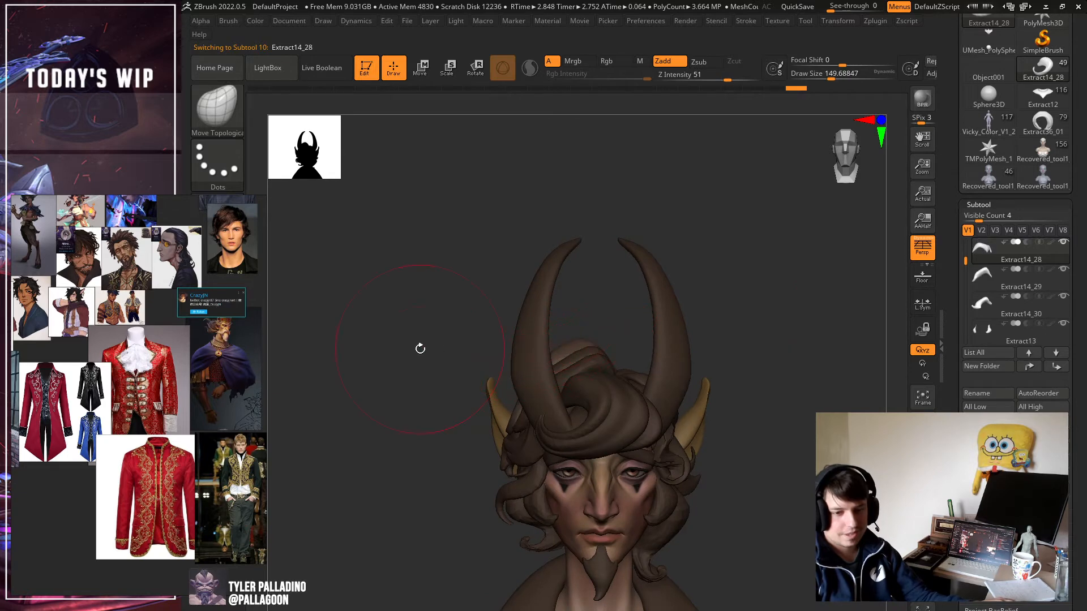
Refine the crown strand Extract14_28 from the back, and check the hair silhouette from the front.
{"action": "left_click_drag", "start_coordinate": [420, 349], "coordinate": [602, 377]}
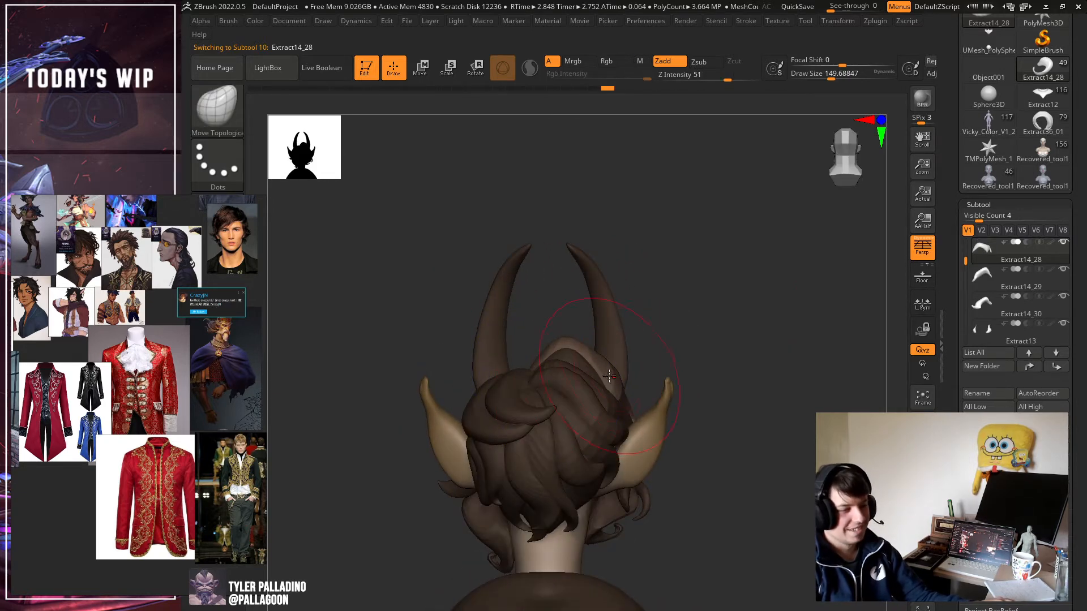
{"action": "left_click_drag", "start_coordinate": [610, 381], "coordinate": [611, 383]}
{"action": "left_click_drag", "start_coordinate": [830, 414], "coordinate": [671, 422]}
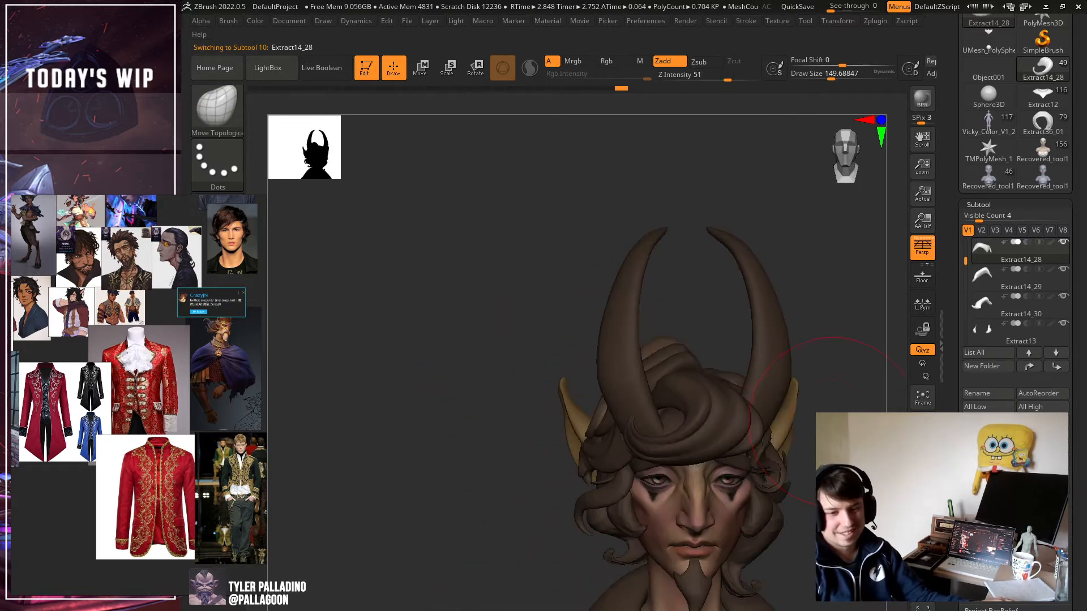
{"action": "left_click_drag", "start_coordinate": [905, 466], "coordinate": [865, 358], "text": "alt"}
{"action": "left_click_drag", "start_coordinate": [723, 383], "coordinate": [649, 385]}
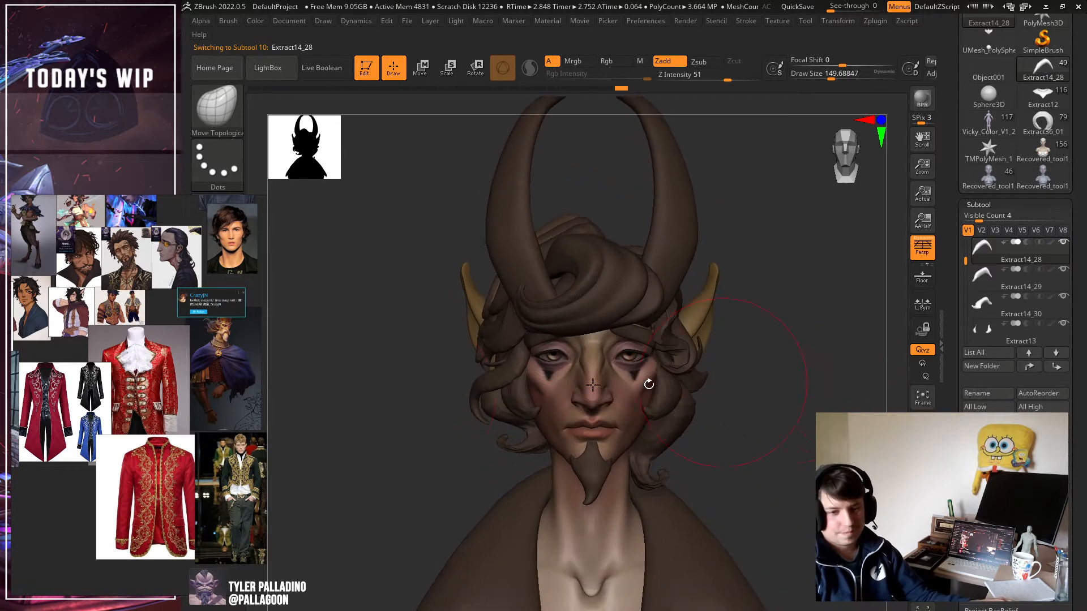
Select the forelock strand Extract6_1, undo the last change, and set the current colour to a dusty reddish pink for the unpainted hair, horns and coat.
{"action": "left_click", "coordinate": [586, 249], "text": "alt"}
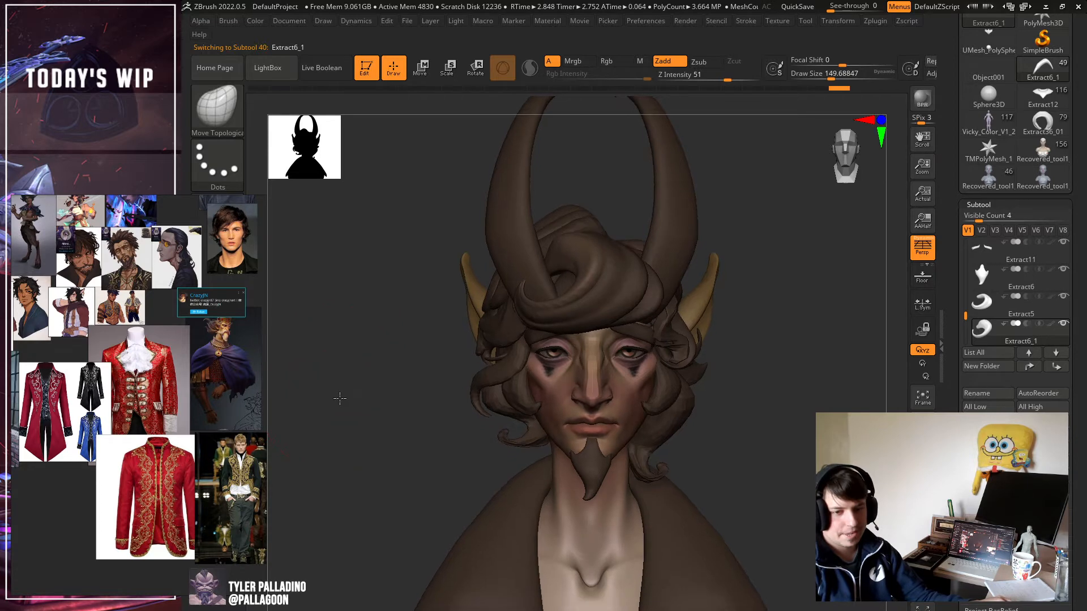
{"action": "key", "text": "ctrl+z"}
{"action": "left_click", "coordinate": [224, 388]}
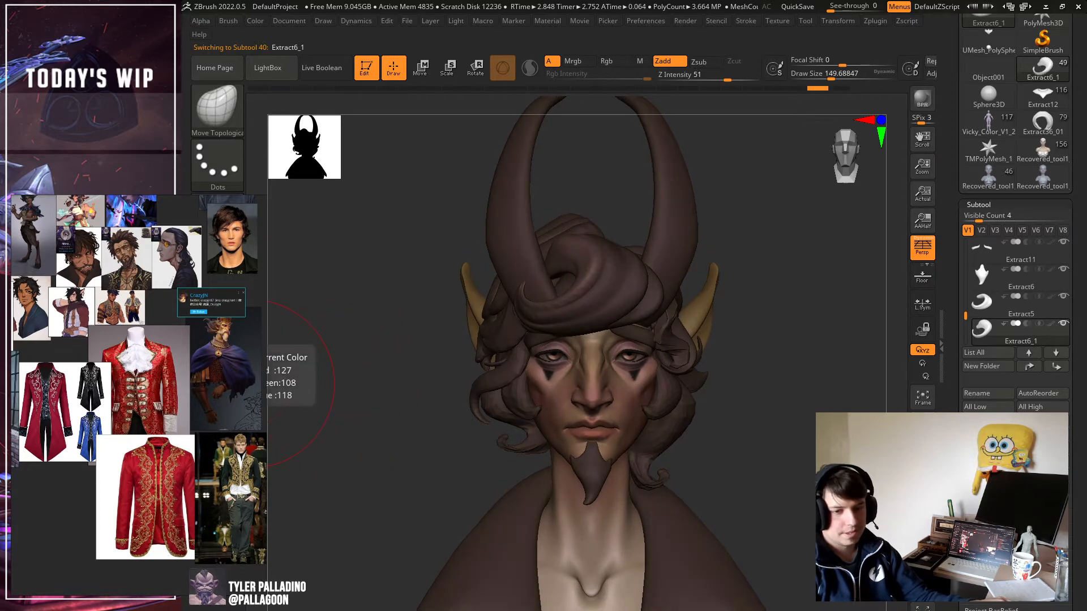
{"action": "left_click", "coordinate": [223, 388]}
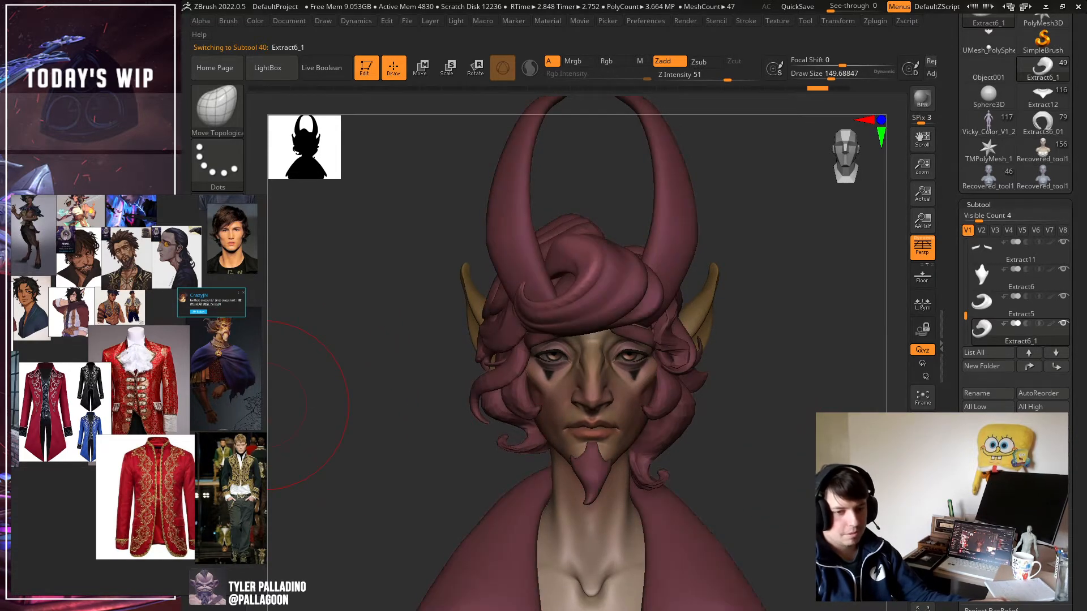
Try dusty pink, warm brown, olive green and slate violet as the current colour for the unpainted hair, horns and coat.
{"action": "left_click", "coordinate": [225, 390]}
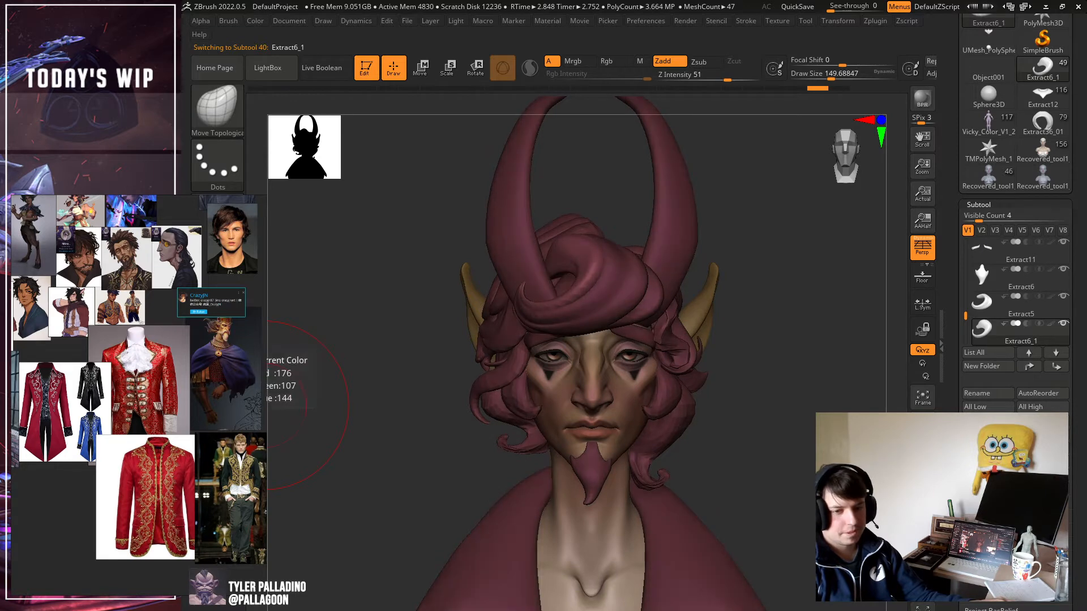
{"action": "left_click", "coordinate": [223, 387]}
{"action": "left_click", "coordinate": [223, 382]}
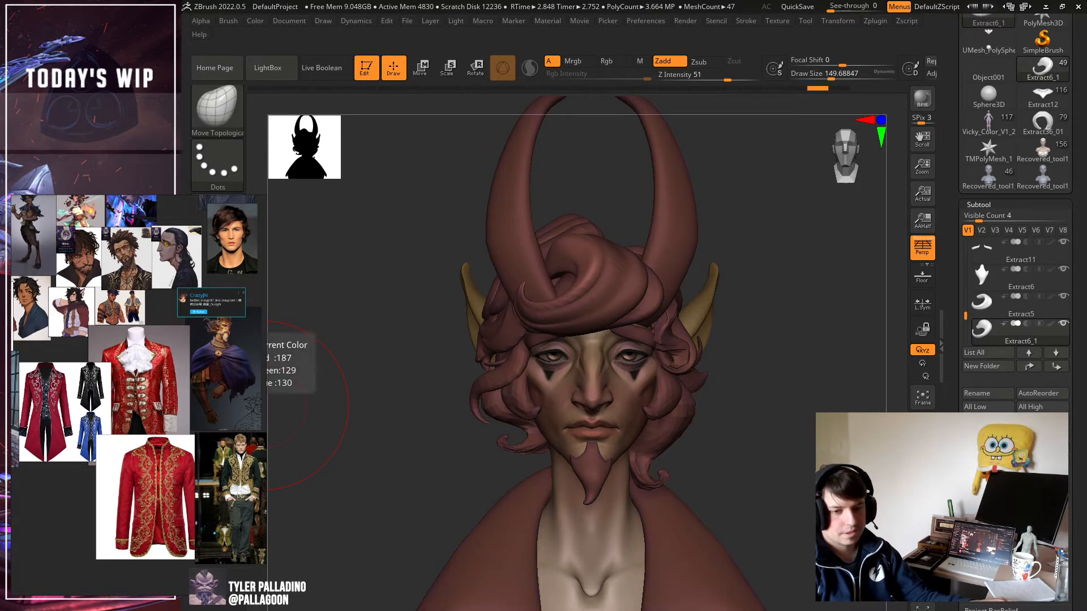
{"action": "left_click", "coordinate": [223, 378]}
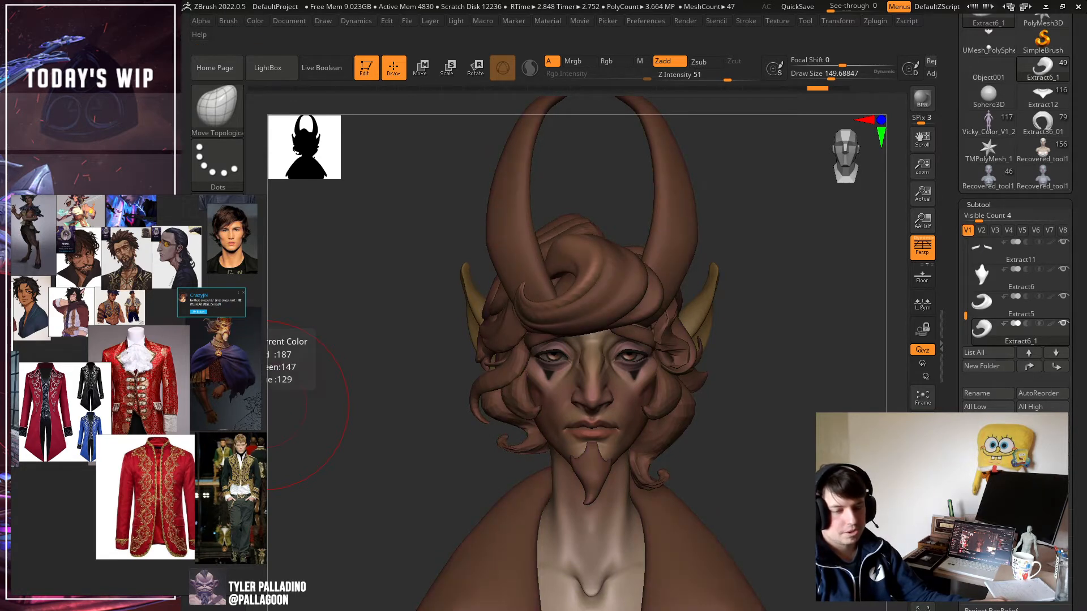
{"action": "left_click", "coordinate": [223, 378]}
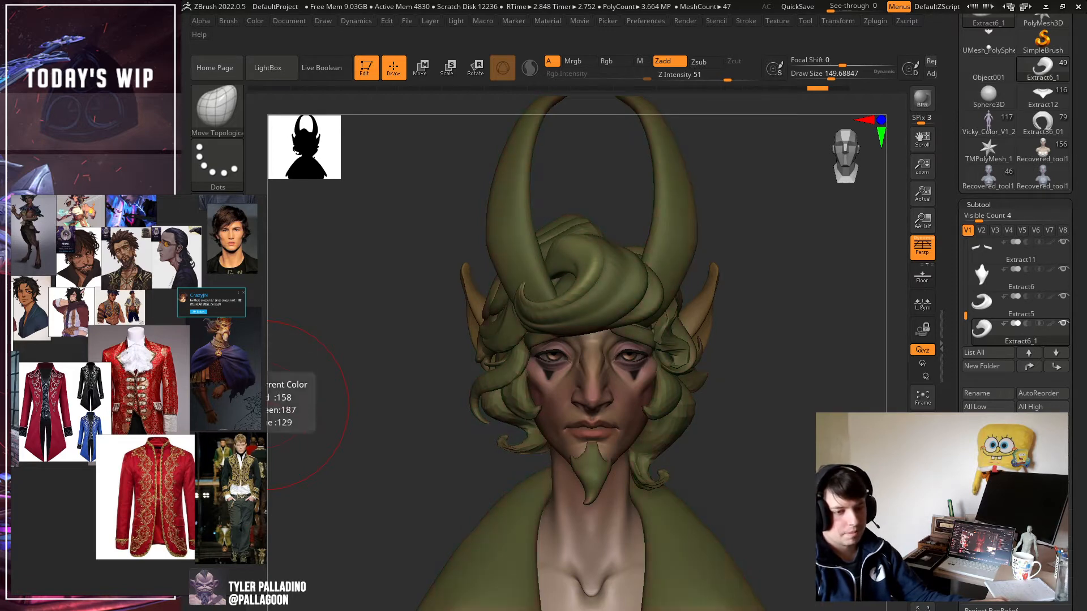
{"action": "left_click", "coordinate": [223, 376]}
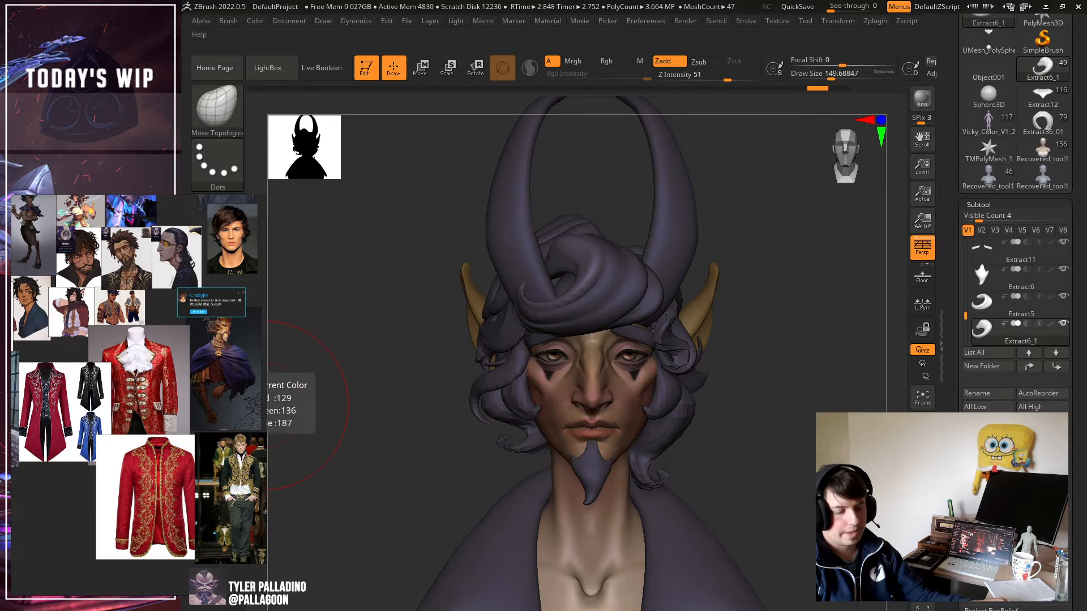
Try darker blue-violet shades and a dark neutral grey as the current colour of the unpainted parts.
{"action": "key", "text": "c"}
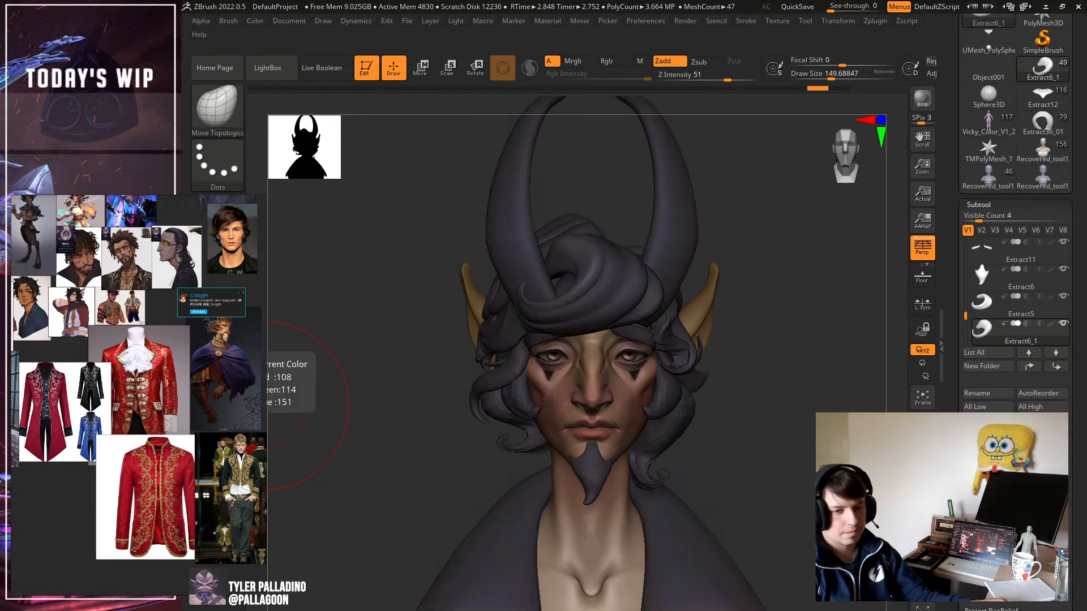
{"action": "key", "text": "c"}
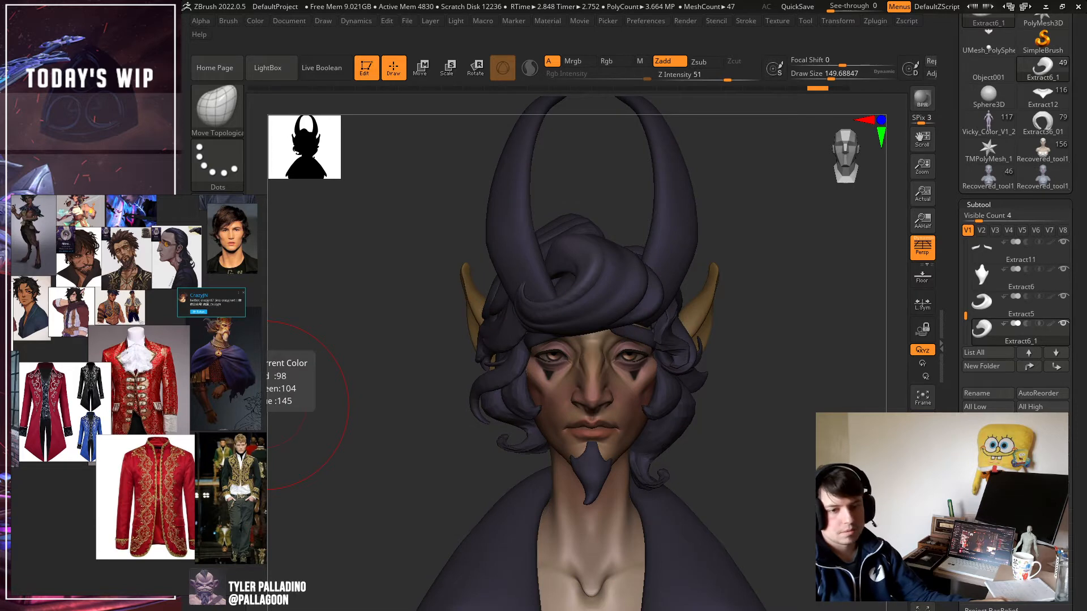
{"action": "key", "text": "c"}
{"action": "key", "text": "c"}
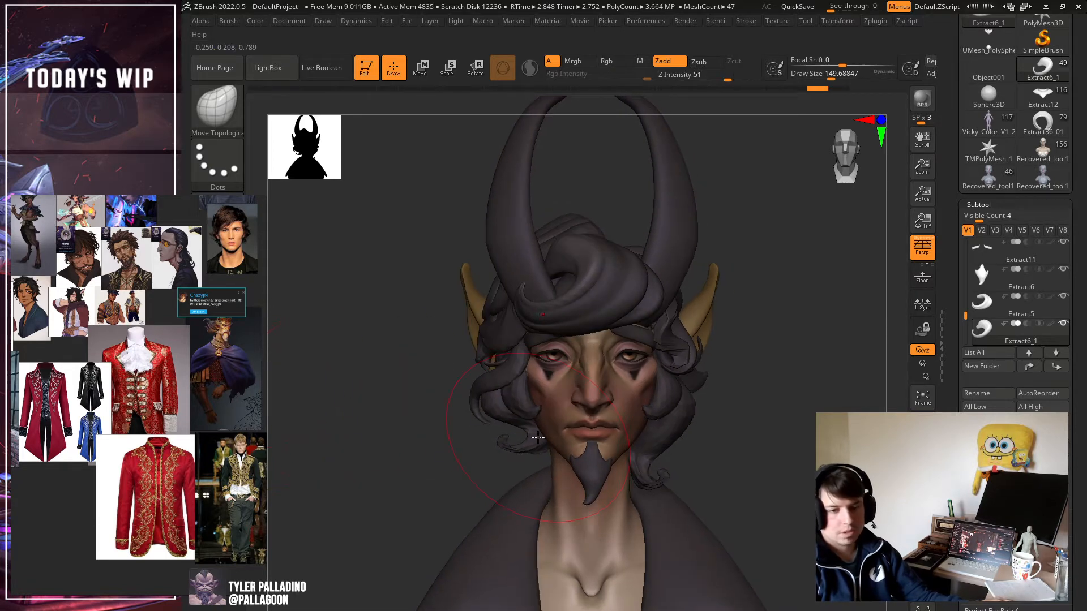
{"action": "left_click_drag", "start_coordinate": [775, 390], "coordinate": [790, 389]}
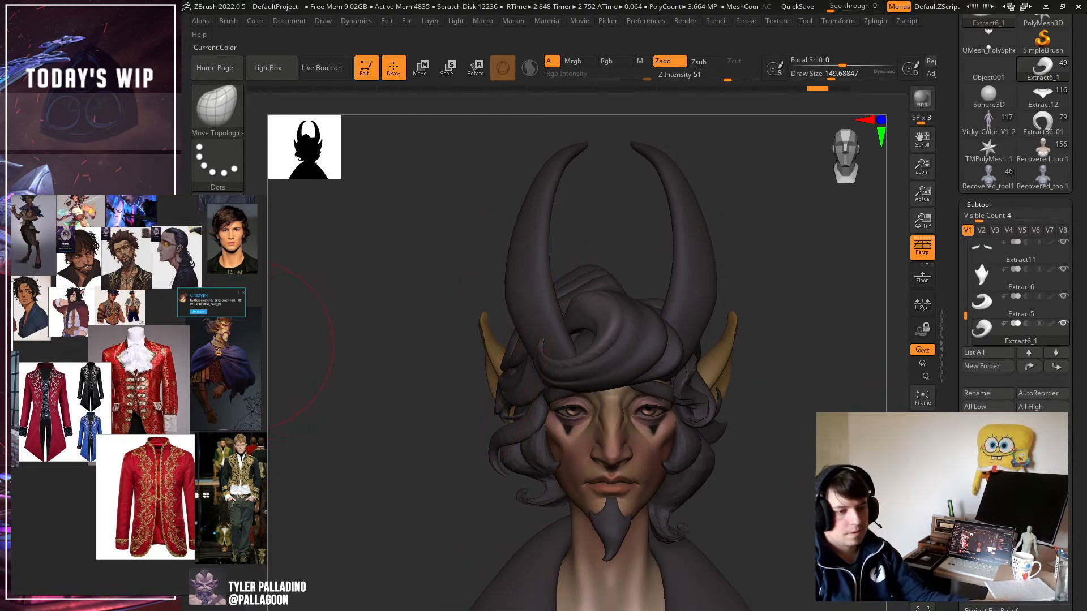
Try tan and paler beige tones as the current colour, ending on RGB 217, 215, 204.
{"action": "key", "text": "c"}
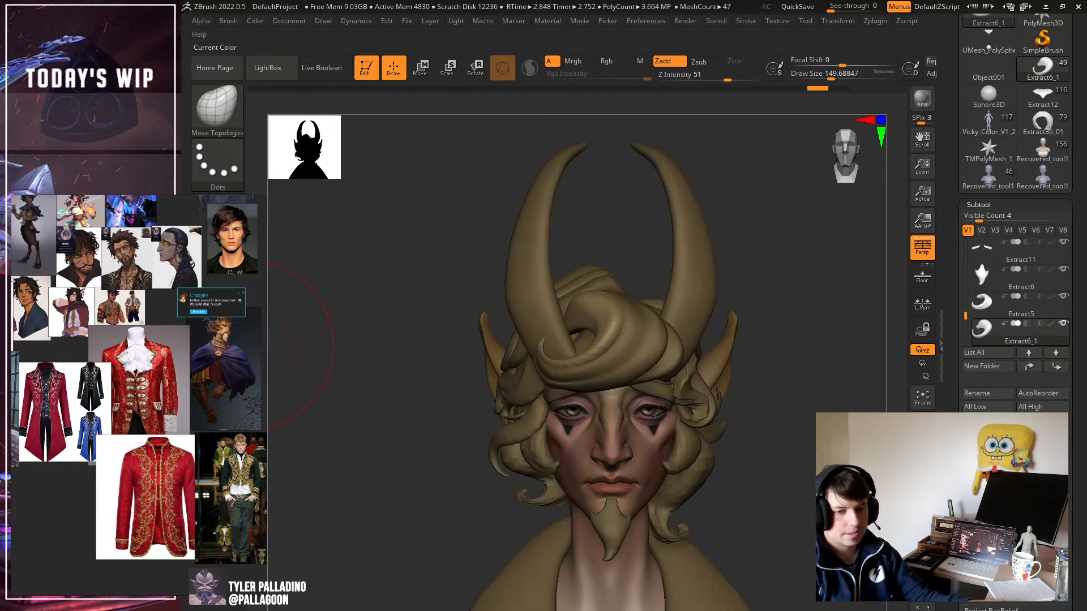
{"action": "key", "text": "c"}
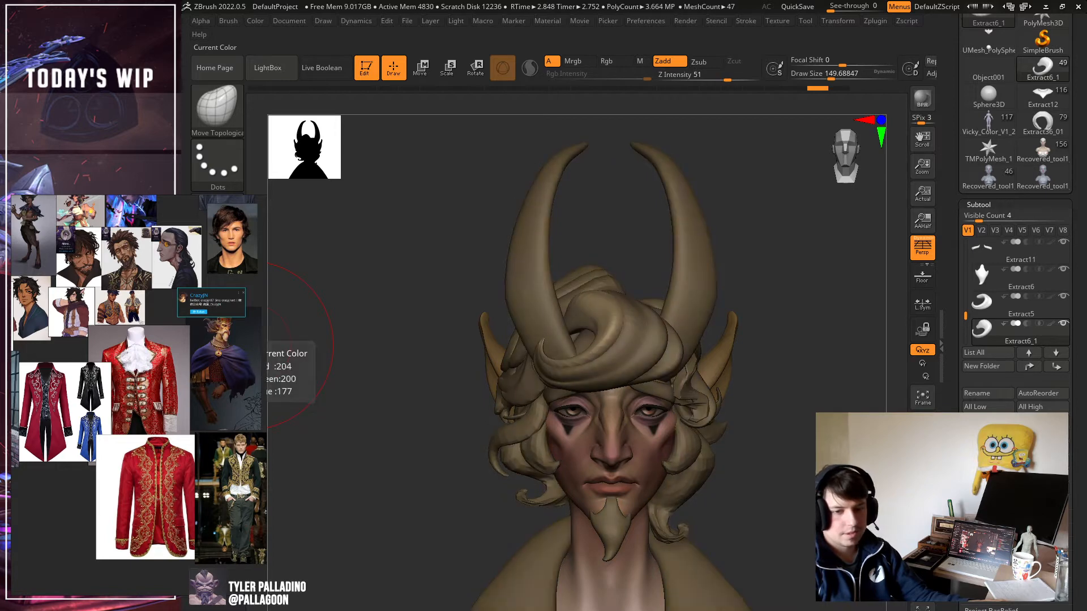
{"action": "key", "text": "c"}
{"action": "left_click_drag", "start_coordinate": [898, 462], "coordinate": [844, 378], "text": "alt"}
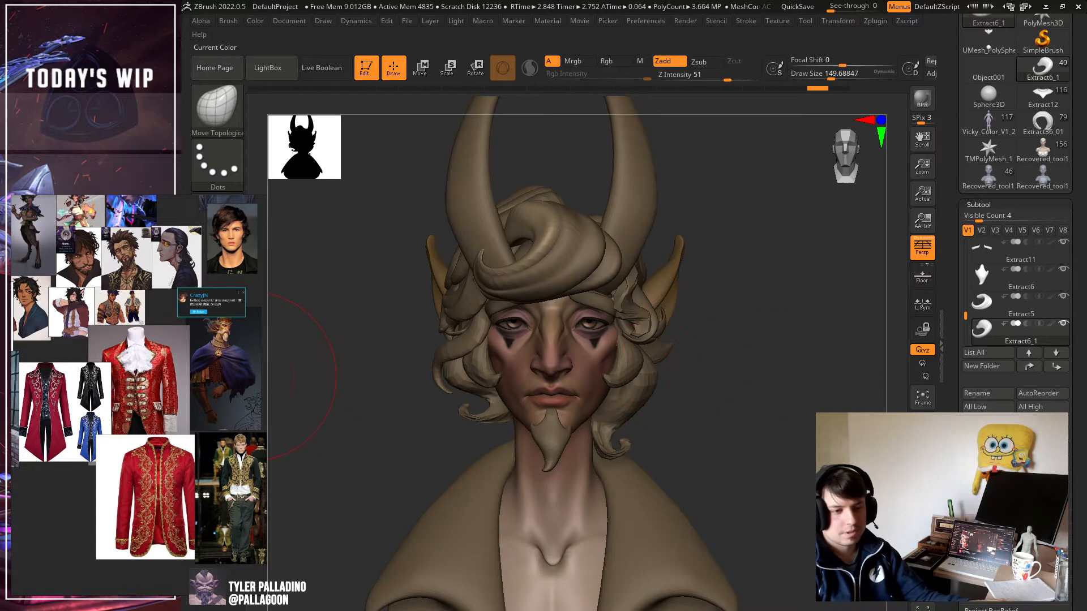
{"action": "left_click", "coordinate": [213, 375]}
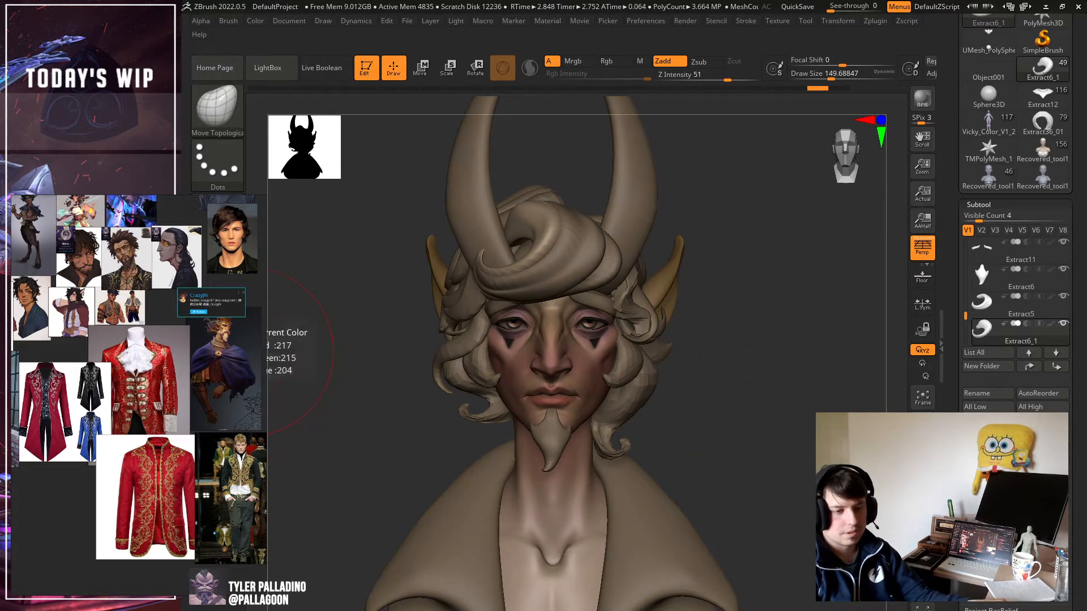
Try a deep maroon, and settle on a muted reddish brown as the current colour for the unpainted hair, horns and coat.
{"action": "left_click", "coordinate": [225, 387]}
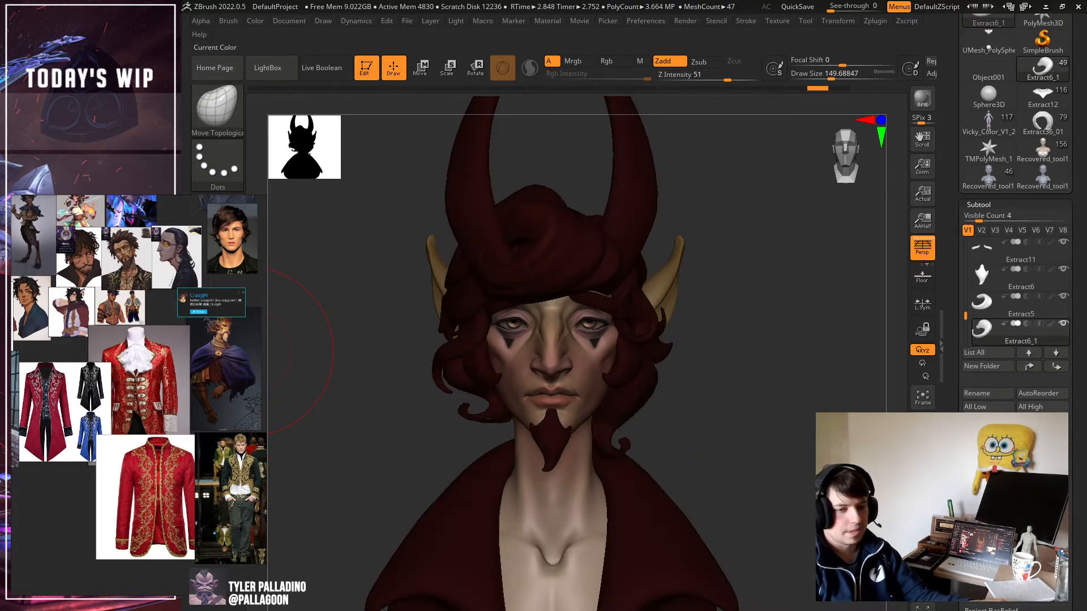
{"action": "left_click", "coordinate": [219, 382]}
{"action": "left_click", "coordinate": [212, 374]}
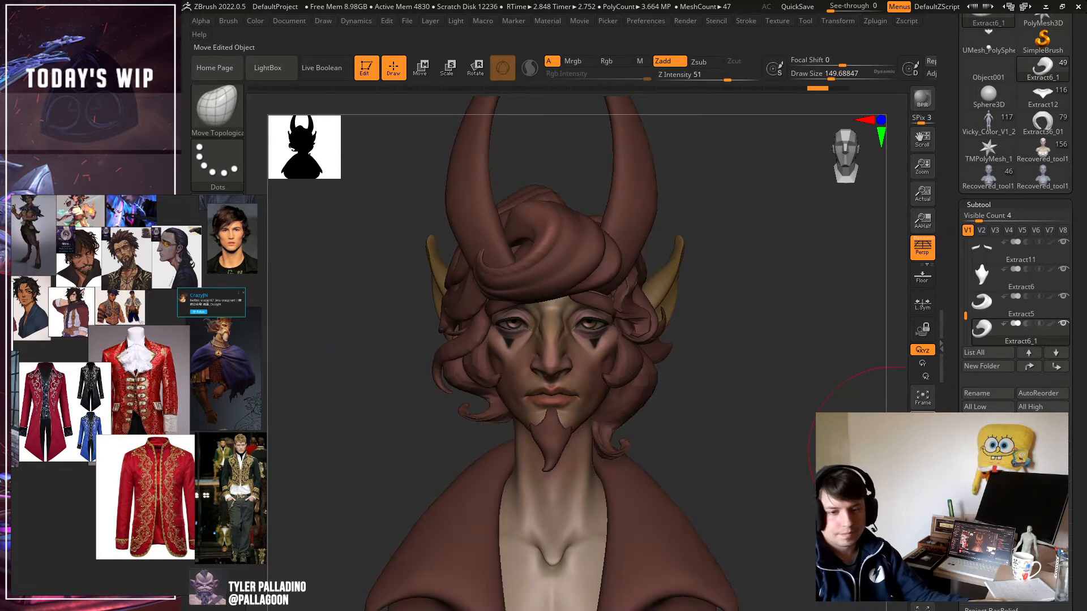
Select the side hair strand Extract14_07 between the horn and the ear, and adjust its shape from the side.
{"action": "left_click_drag", "start_coordinate": [894, 453], "coordinate": [640, 362]}
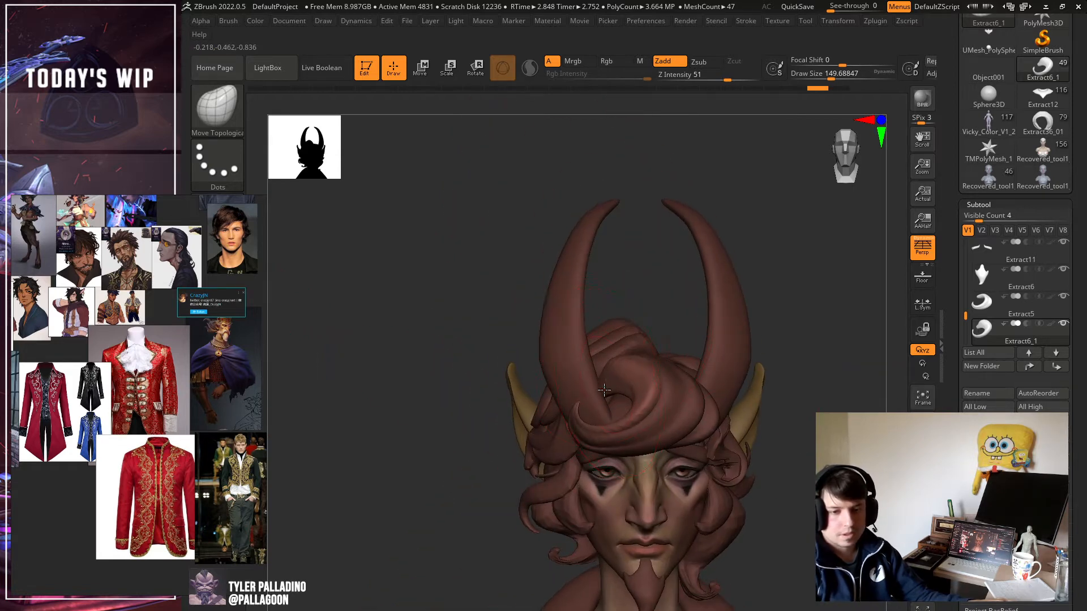
{"action": "right_click_drag", "start_coordinate": [605, 397], "coordinate": [899, 464]}
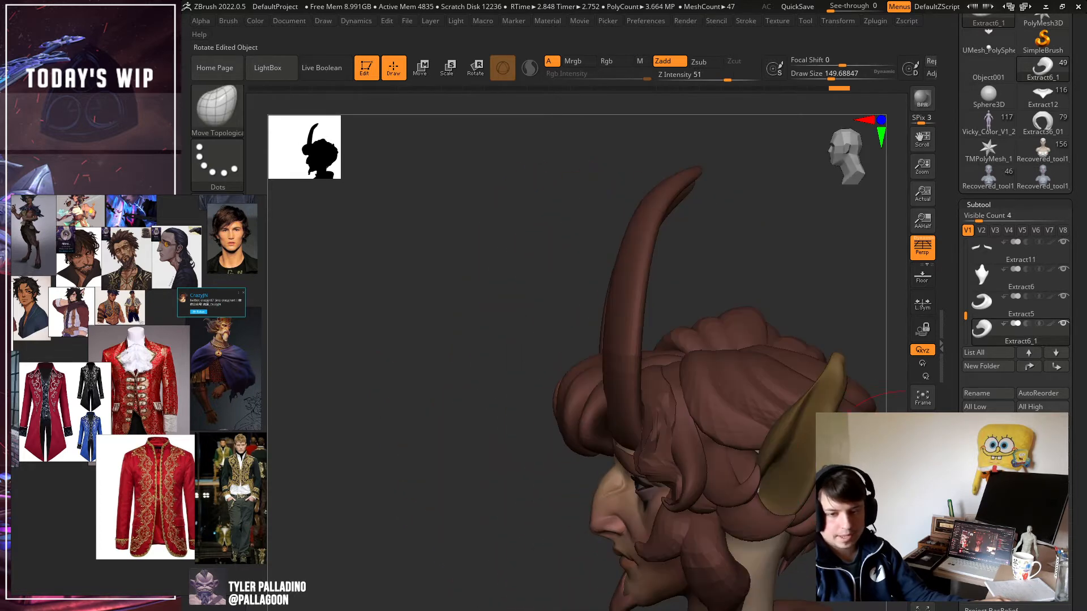
{"action": "left_click_drag", "start_coordinate": [908, 475], "coordinate": [909, 450]}
{"action": "right_click_drag", "start_coordinate": [685, 436], "coordinate": [545, 418], "text": "alt"}
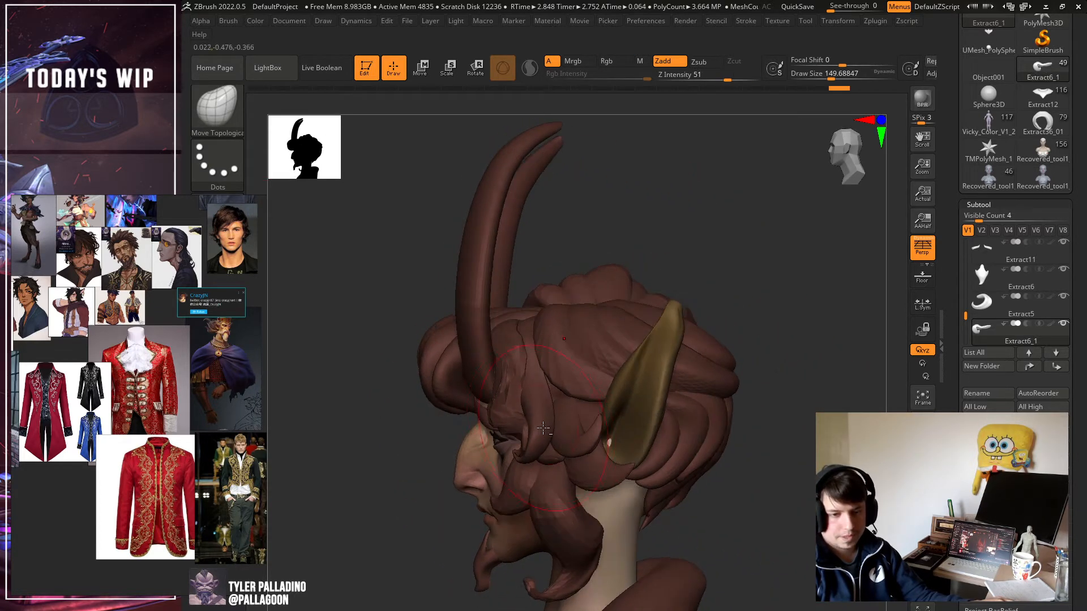
{"action": "left_click", "coordinate": [510, 410], "text": "alt"}
{"action": "left_click", "coordinate": [538, 429], "text": "alt"}
{"action": "left_click_drag", "start_coordinate": [538, 429], "coordinate": [575, 438]}
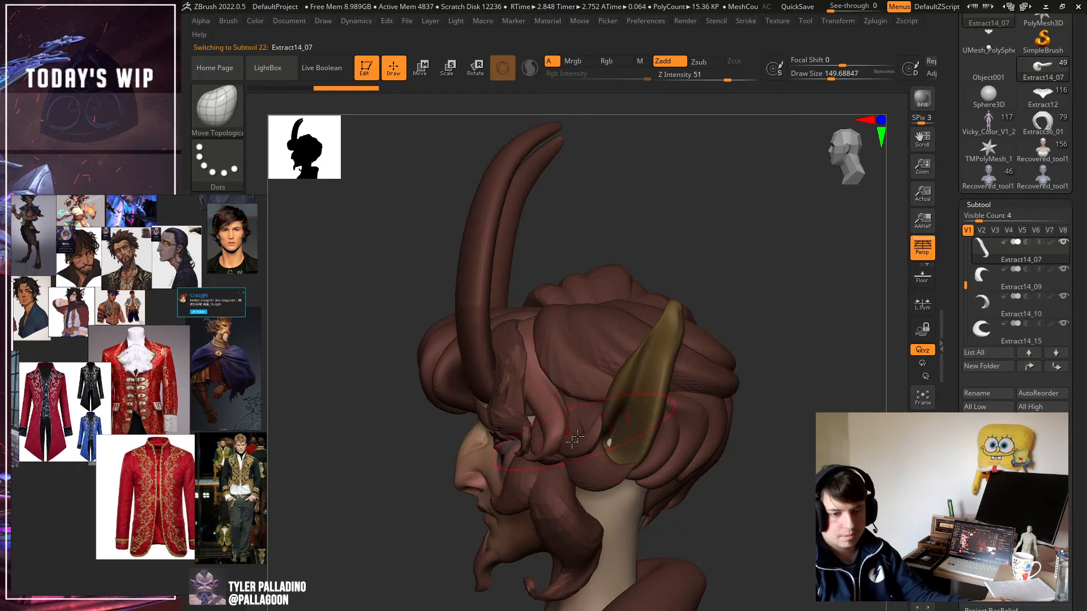
{"action": "left_click_drag", "start_coordinate": [793, 514], "coordinate": [788, 512]}
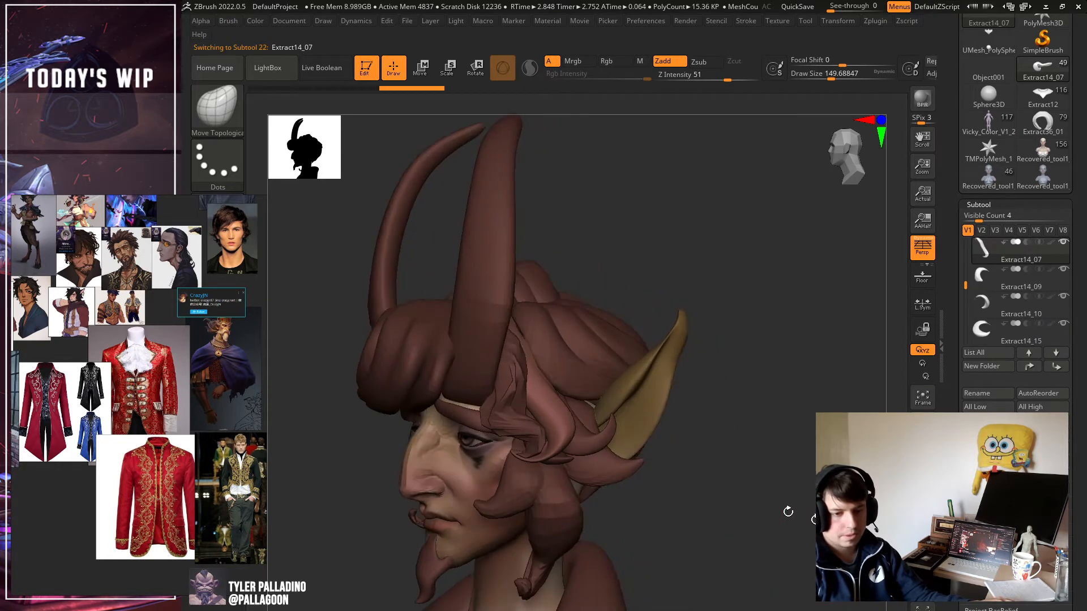
Select the temple strand Extract14_08 below the horn, and raise its subdivision level to 4 in the geometry settings.
{"action": "left_click", "coordinate": [531, 435], "text": "alt"}
{"action": "left_click_drag", "start_coordinate": [1073, 362], "coordinate": [1073, 194]}
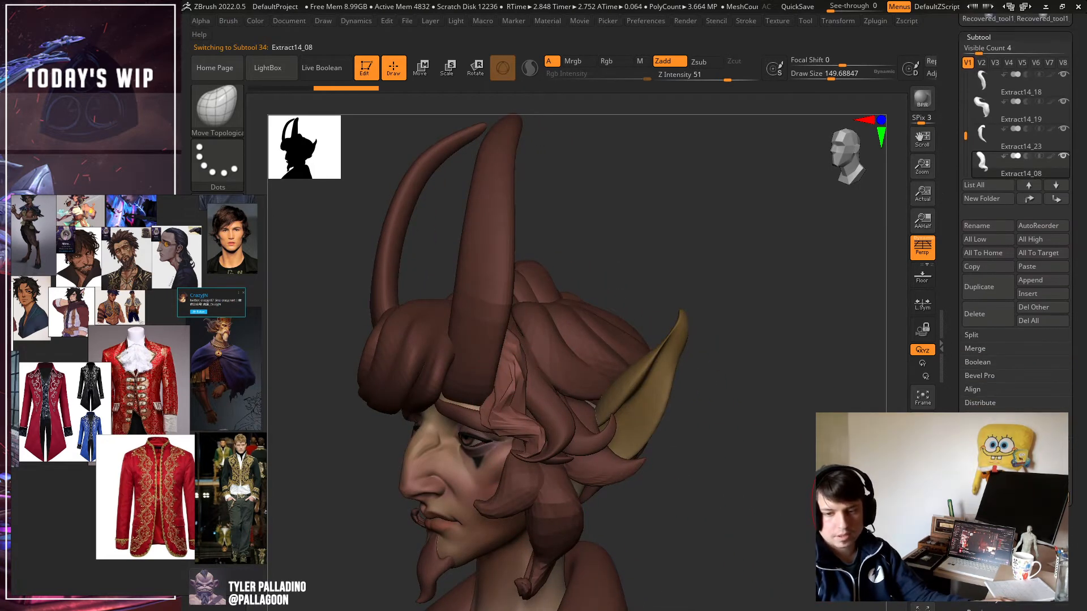
{"action": "left_click", "coordinate": [982, 517]}
{"action": "left_click_drag", "start_coordinate": [949, 186], "coordinate": [941, 302]}
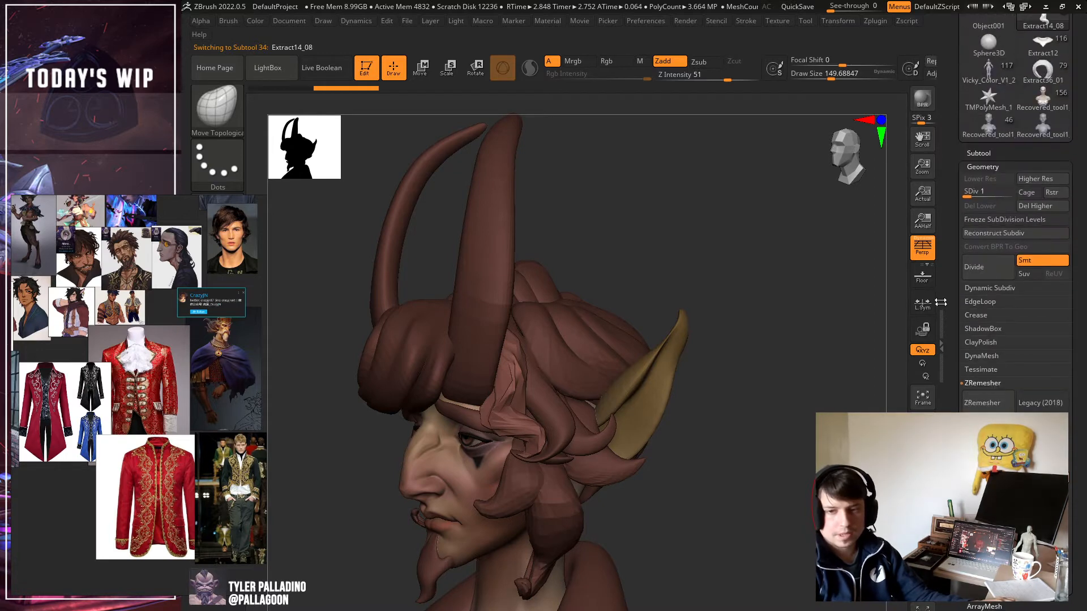
{"action": "left_click", "coordinate": [998, 195]}
{"action": "left_click_drag", "start_coordinate": [714, 390], "coordinate": [810, 410]}
{"action": "left_click_drag", "start_coordinate": [880, 470], "coordinate": [735, 473]}
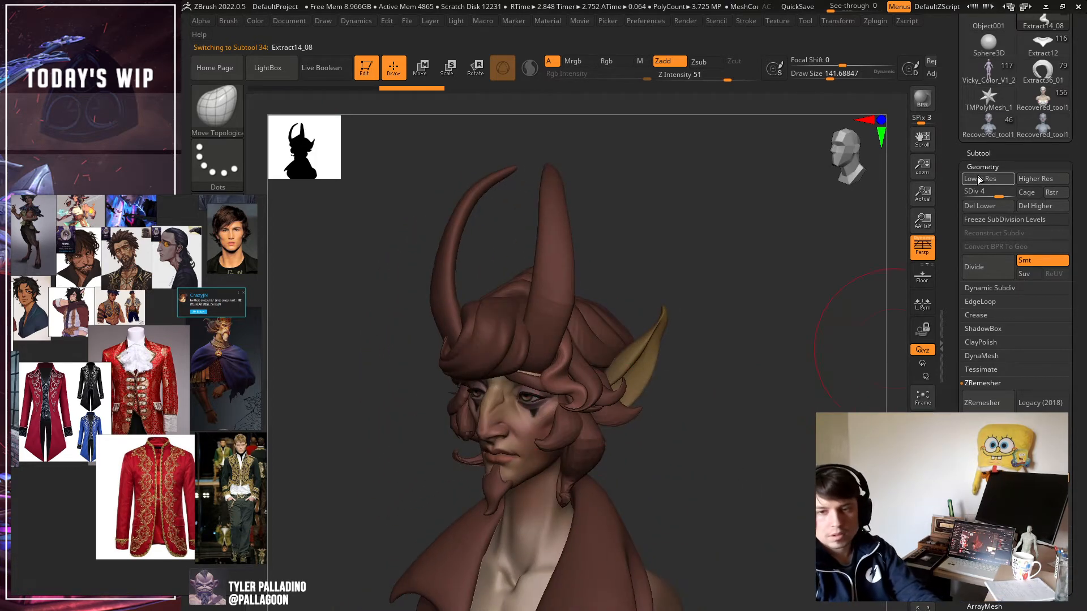
Lower the subdivision level of the temple strand Extract14_08 and compare its smoothness, including at level 2.
{"action": "left_click", "coordinate": [968, 193]}
{"action": "left_click", "coordinate": [978, 192]}
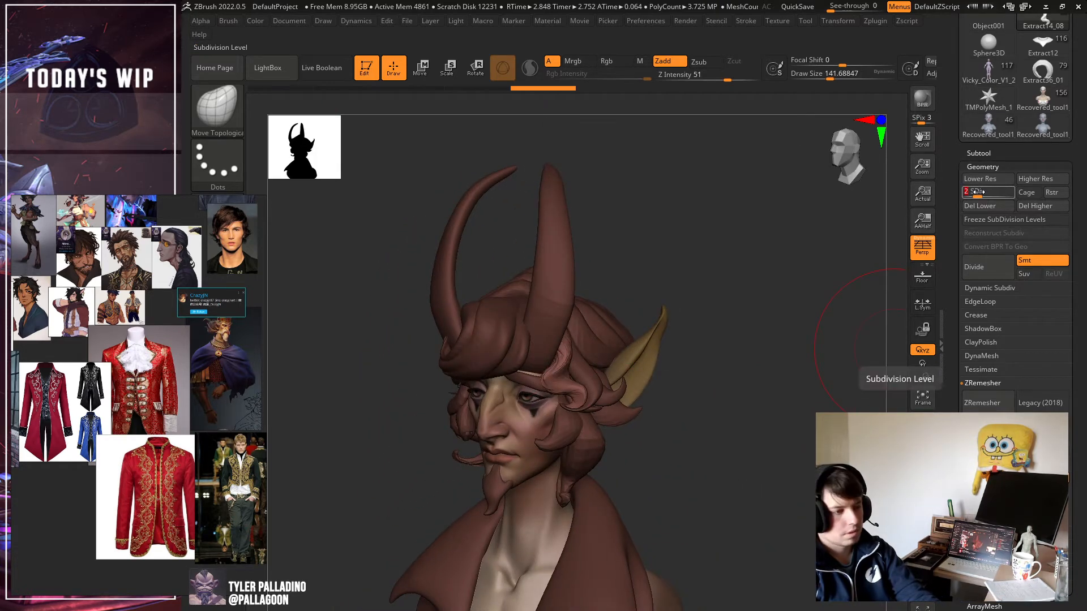
{"action": "left_click", "coordinate": [987, 193]}
{"action": "left_click_drag", "start_coordinate": [677, 334], "coordinate": [775, 406]}
Select the forelock strand Extract6_1, and adjust its tip where it meets the base of the horn.
{"action": "left_click", "coordinate": [492, 331], "text": "alt"}
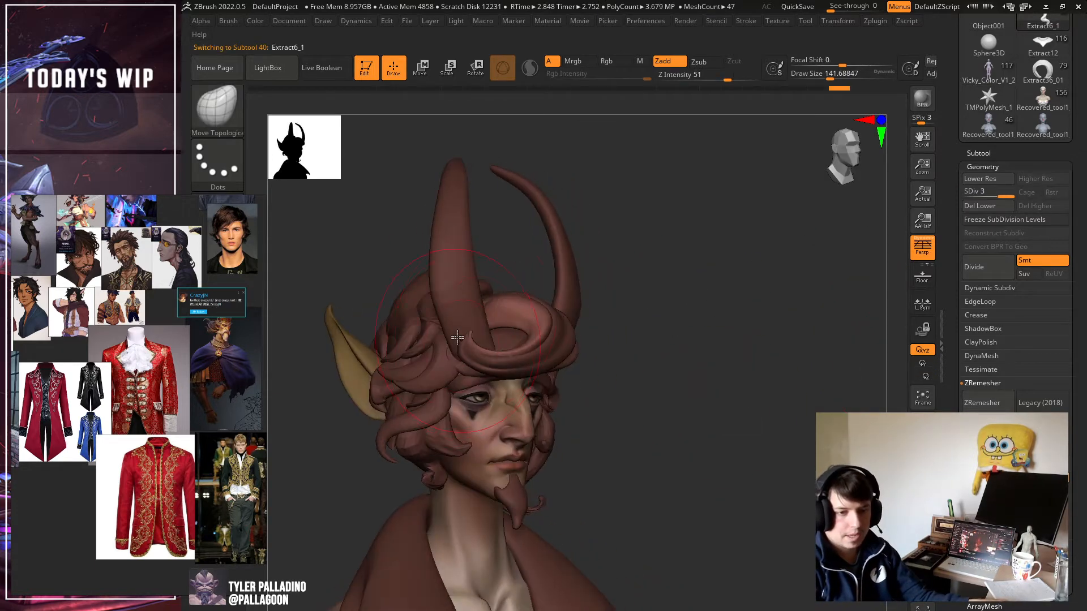
{"action": "left_click_drag", "start_coordinate": [475, 321], "coordinate": [460, 340]}
{"action": "left_click_drag", "start_coordinate": [713, 398], "coordinate": [498, 356]}
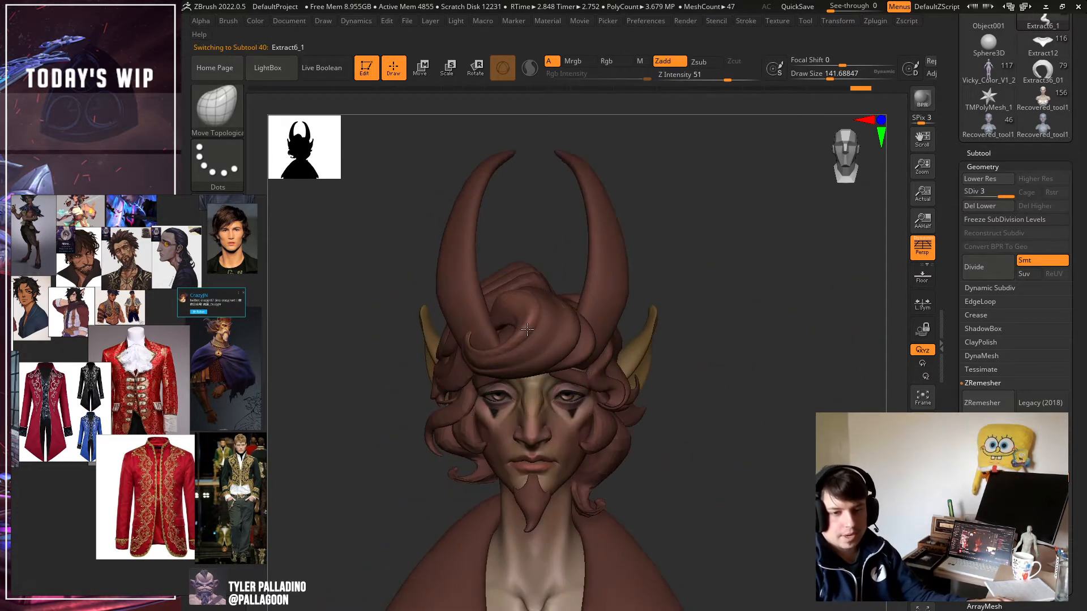
Subdivide the horns Extract4 twice to level 4, and choose the ClayBuildup brush at a draw size of about 74.
{"action": "left_click", "coordinate": [596, 292], "text": "alt"}
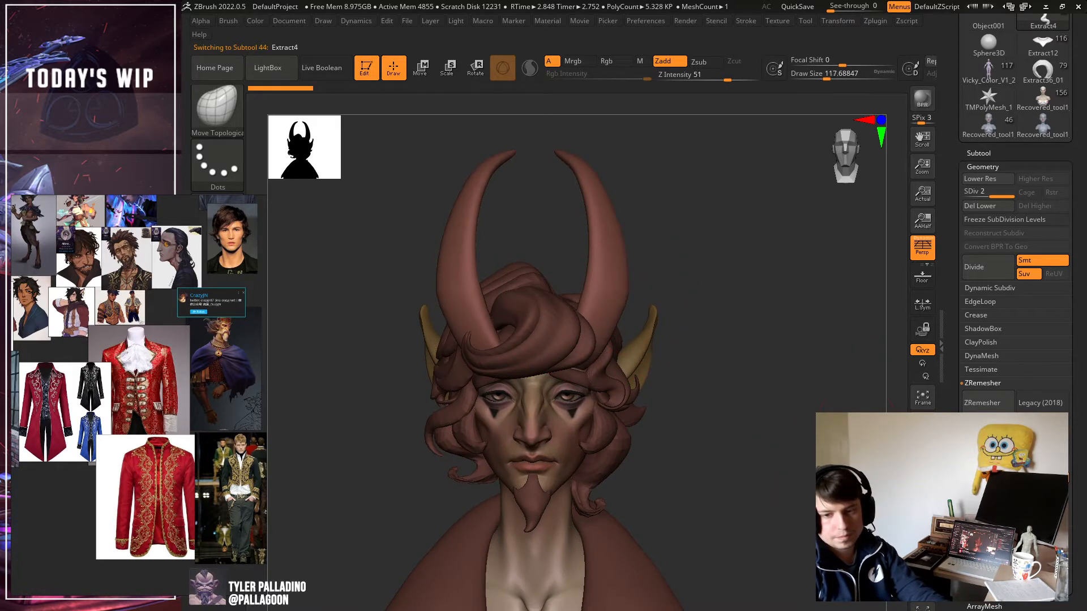
{"action": "left_click_drag", "start_coordinate": [858, 459], "coordinate": [859, 558], "text": "alt"}
{"action": "left_click_drag", "start_coordinate": [854, 481], "coordinate": [809, 512]}
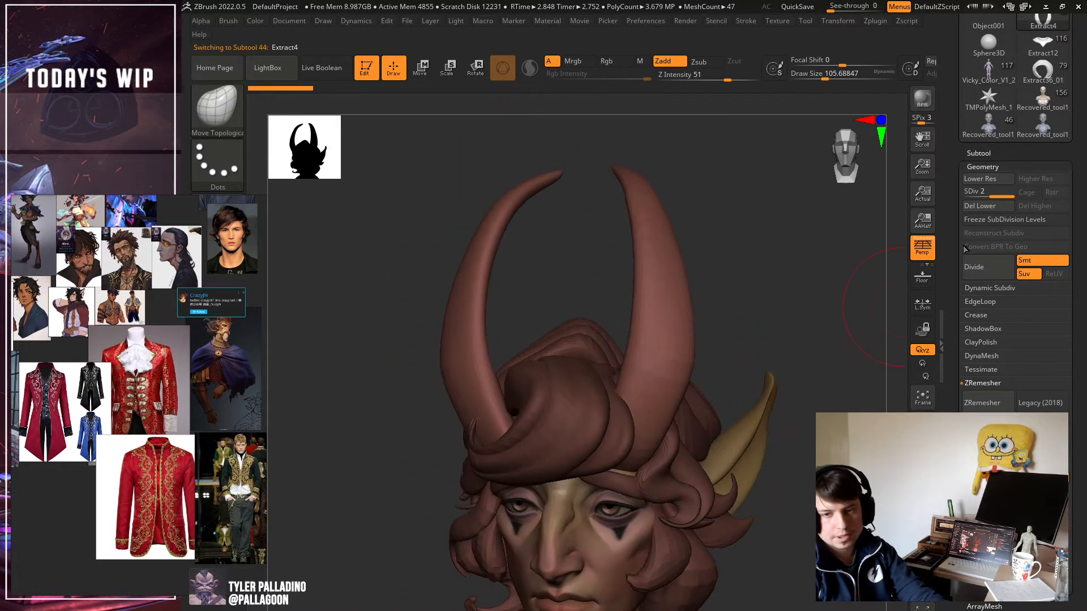
{"action": "left_click", "coordinate": [975, 266]}
{"action": "left_click", "coordinate": [974, 266]}
{"action": "left_click_drag", "start_coordinate": [819, 329], "coordinate": [837, 334]}
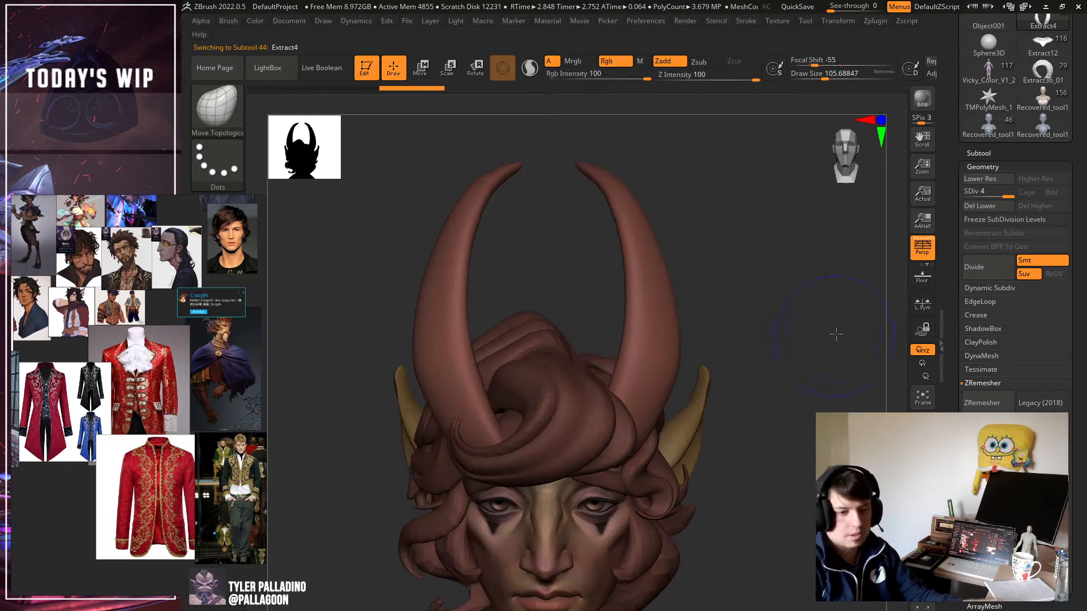
{"action": "key", "text": "b"}
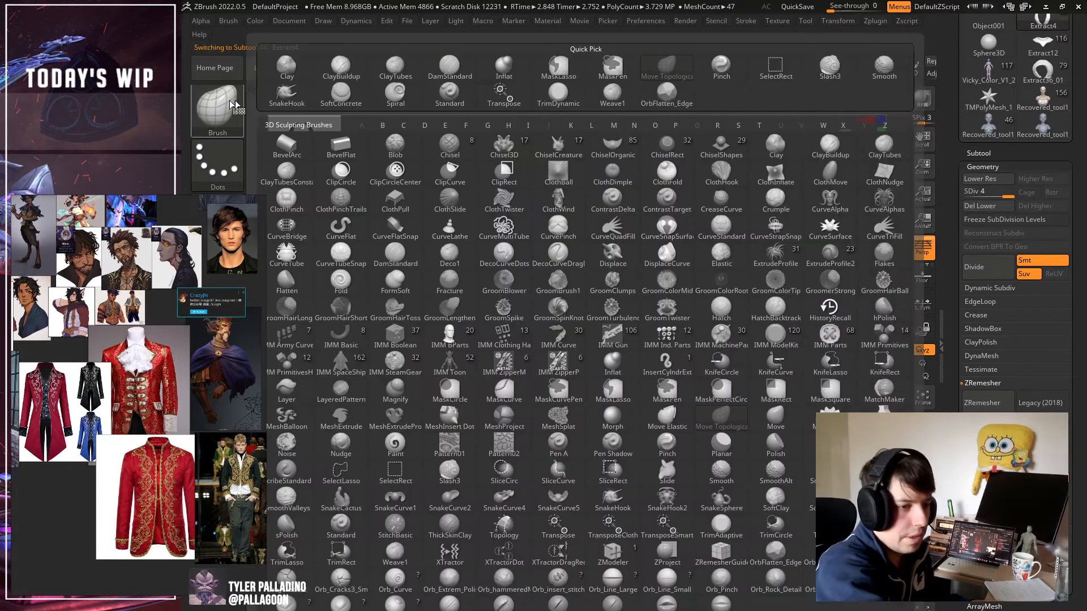
{"action": "left_click", "coordinate": [341, 72]}
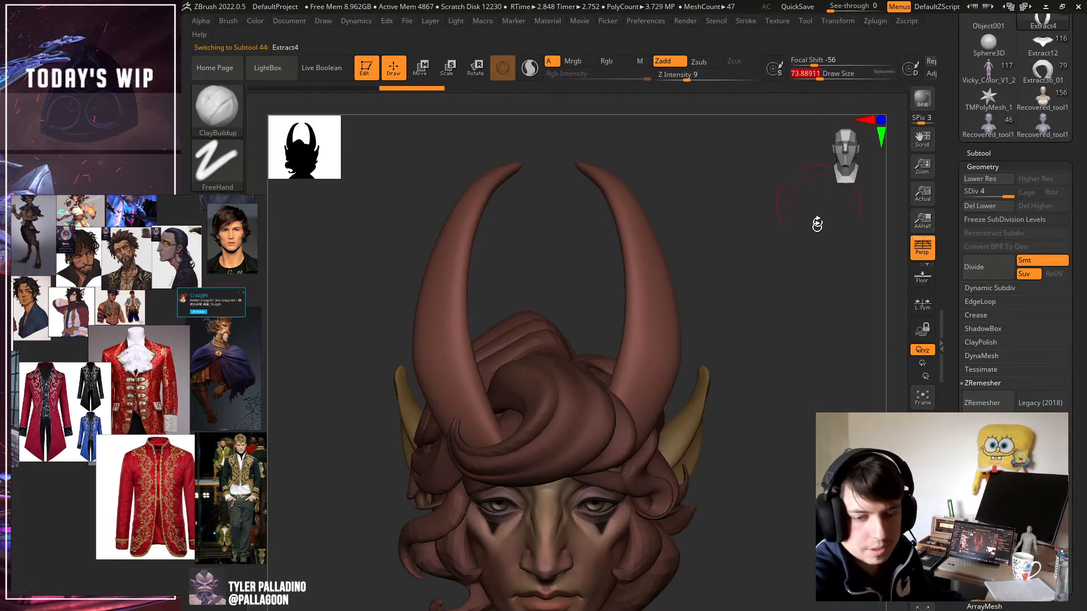
Switch to the female bust Recovered_tool1, select its curled horns Extract4_2, and examine their ridges from behind and from the front.
{"action": "left_click_drag", "start_coordinate": [1068, 156], "coordinate": [1067, 213]}
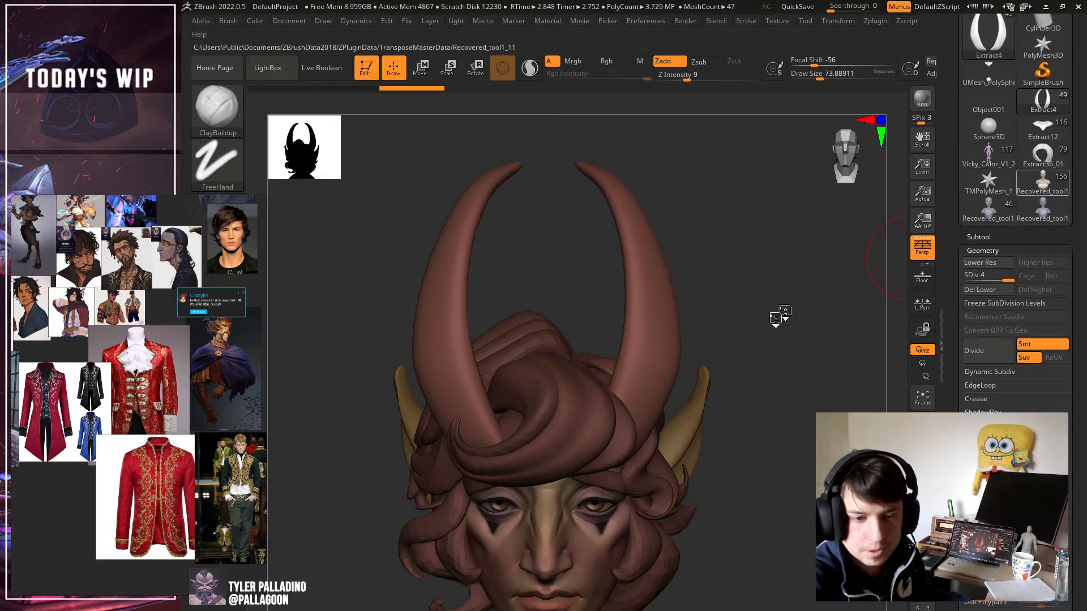
{"action": "left_click", "coordinate": [727, 346], "text": "alt"}
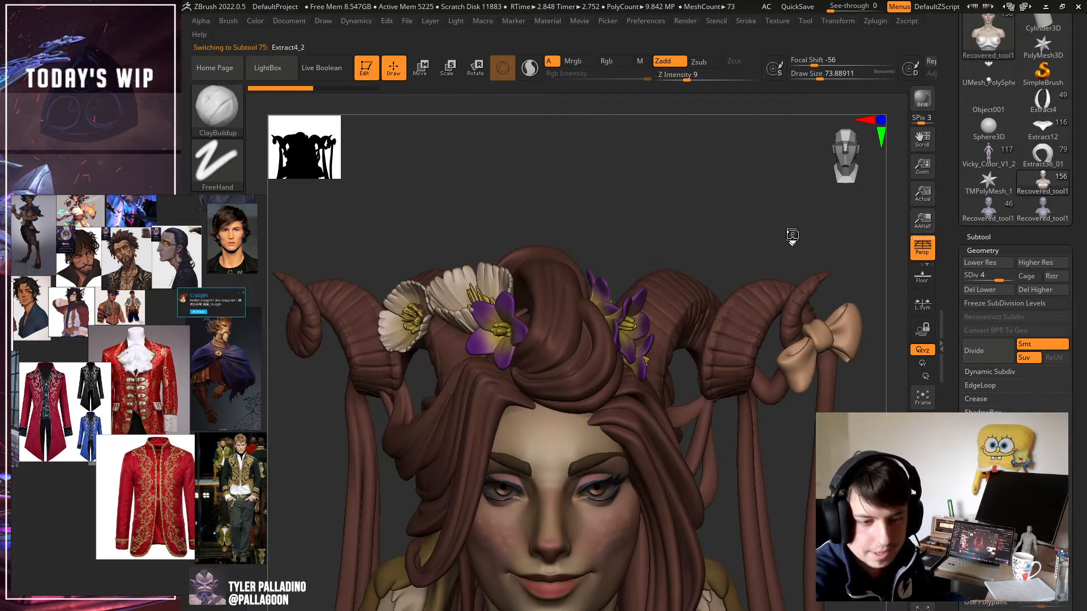
{"action": "left_click_drag", "start_coordinate": [781, 209], "coordinate": [651, 210]}
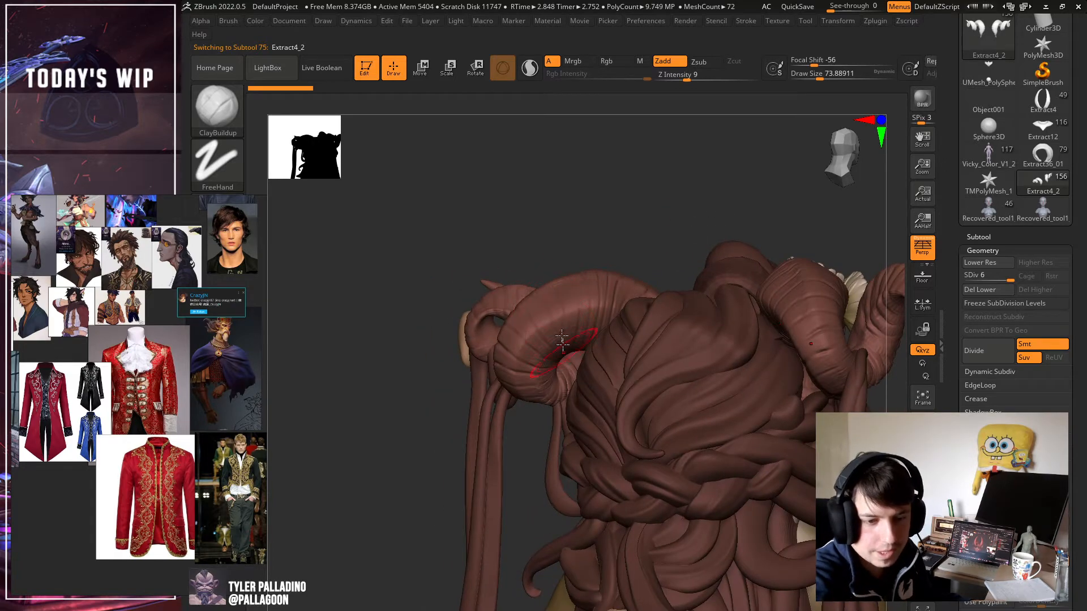
{"action": "left_click_drag", "start_coordinate": [600, 260], "coordinate": [900, 249]}
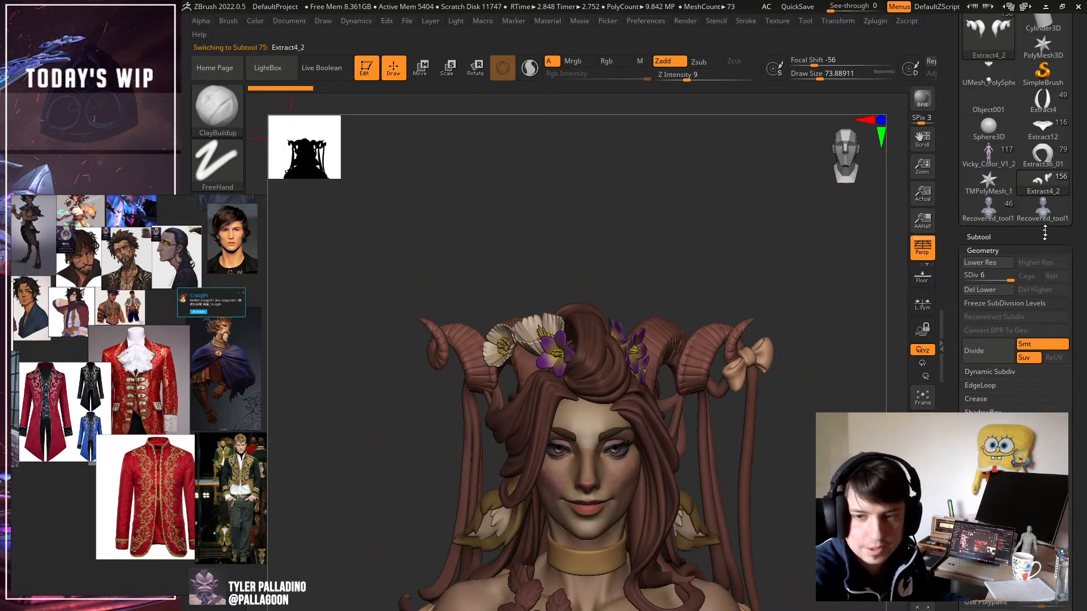
Switch back to the male bust with the horns Extract4, and choose the Slash3 brush at a draw size of about 23.
{"action": "left_click", "coordinate": [1056, 106]}
{"action": "left_click_drag", "start_coordinate": [801, 379], "coordinate": [791, 409]}
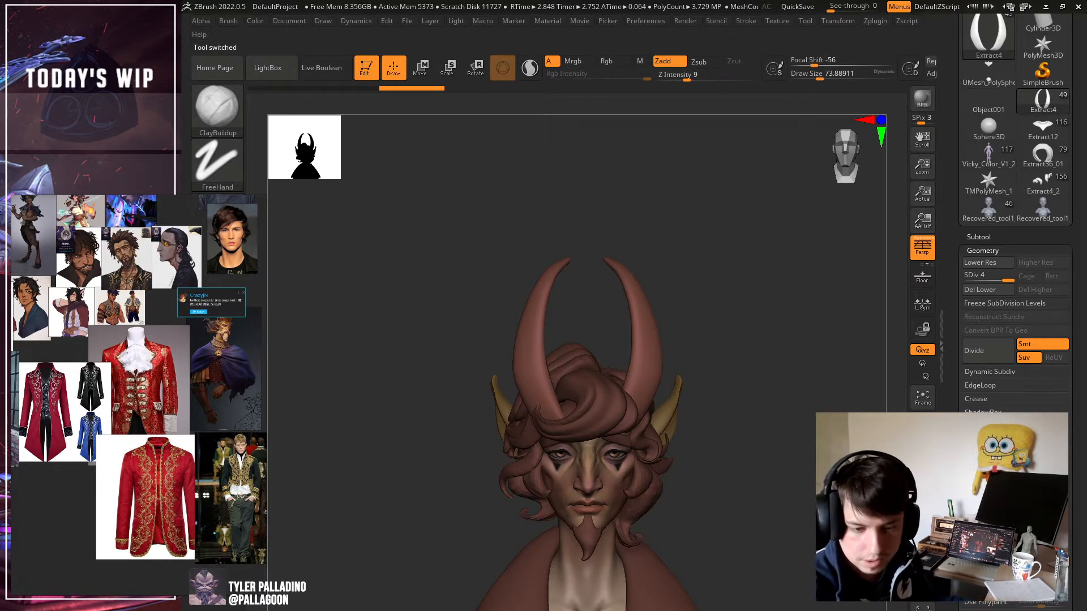
{"action": "mouse_move", "coordinate": [837, 442]}
{"action": "left_mouse_down", "text": "alt"}
{"action": "mouse_move", "coordinate": [840, 481]}
{"action": "mouse_move", "coordinate": [795, 539]}
{"action": "left_mouse_up", "text": "alt"}
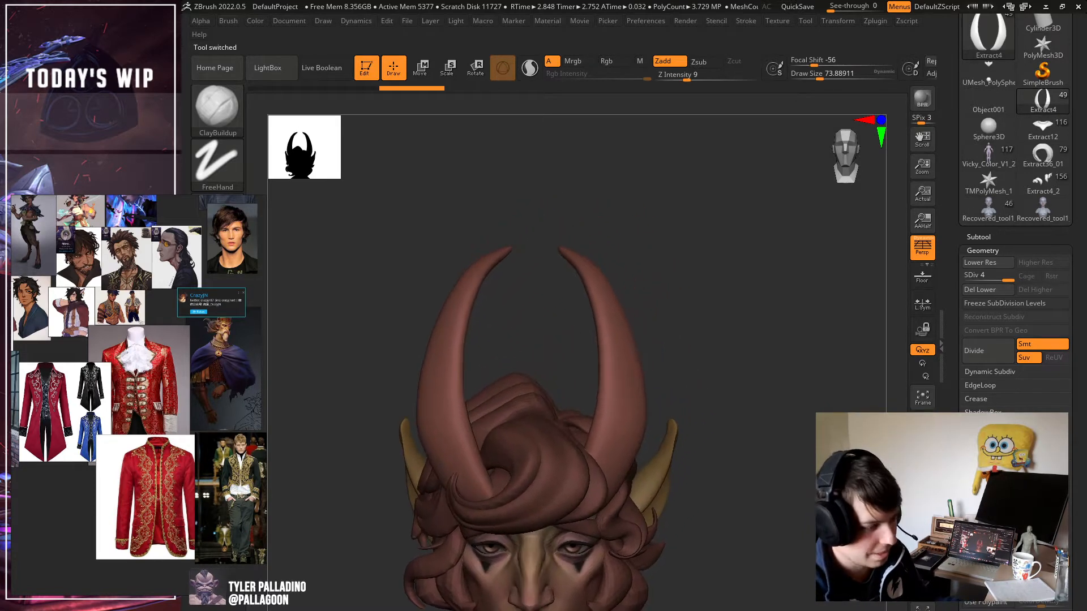
{"action": "left_click", "coordinate": [216, 114]}
{"action": "left_click", "coordinate": [829, 66]}
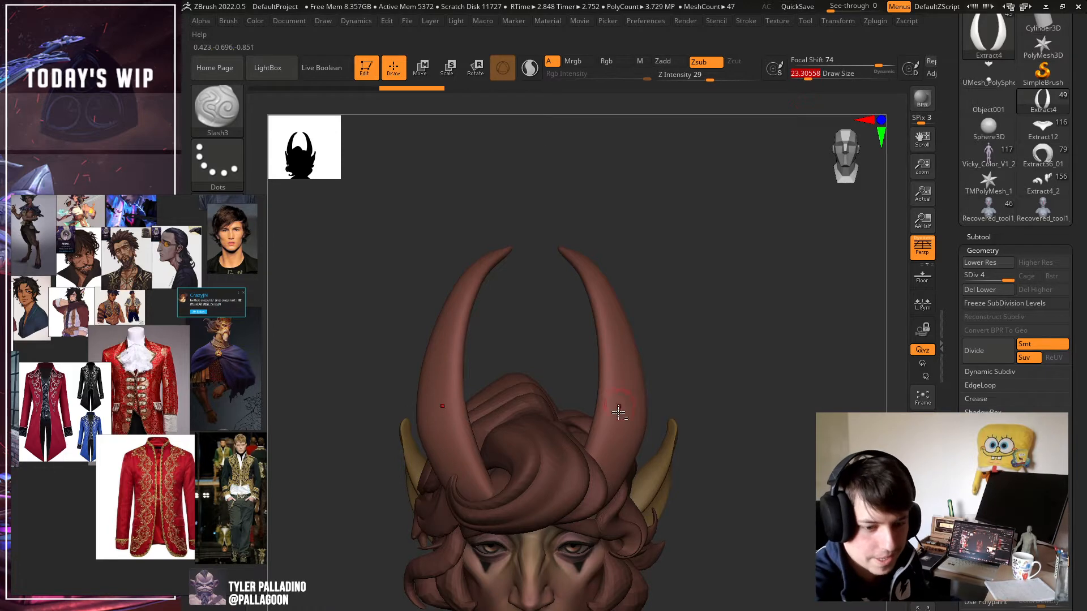
Subdivide the horns Extract4 twice more to level 6.
{"action": "left_click_drag", "start_coordinate": [713, 443], "coordinate": [605, 437]}
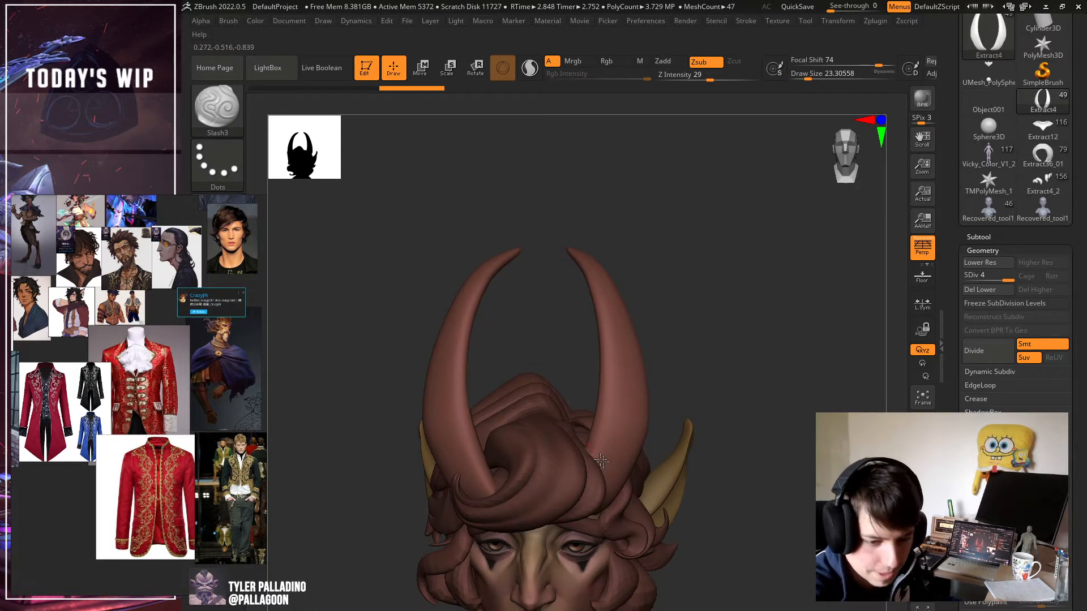
{"action": "left_click", "coordinate": [982, 351]}
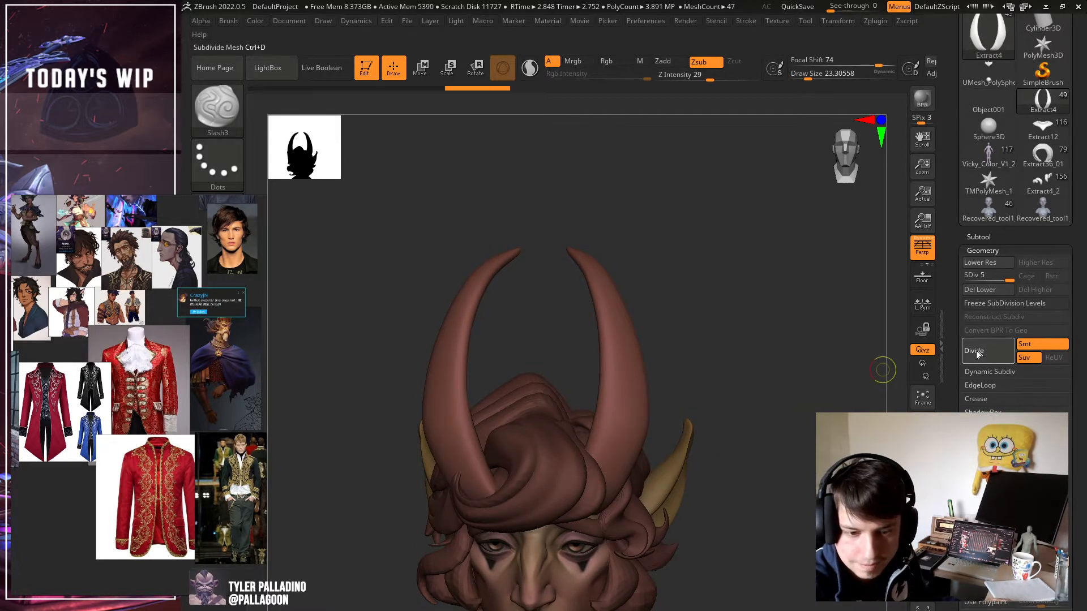
{"action": "left_click", "coordinate": [976, 352]}
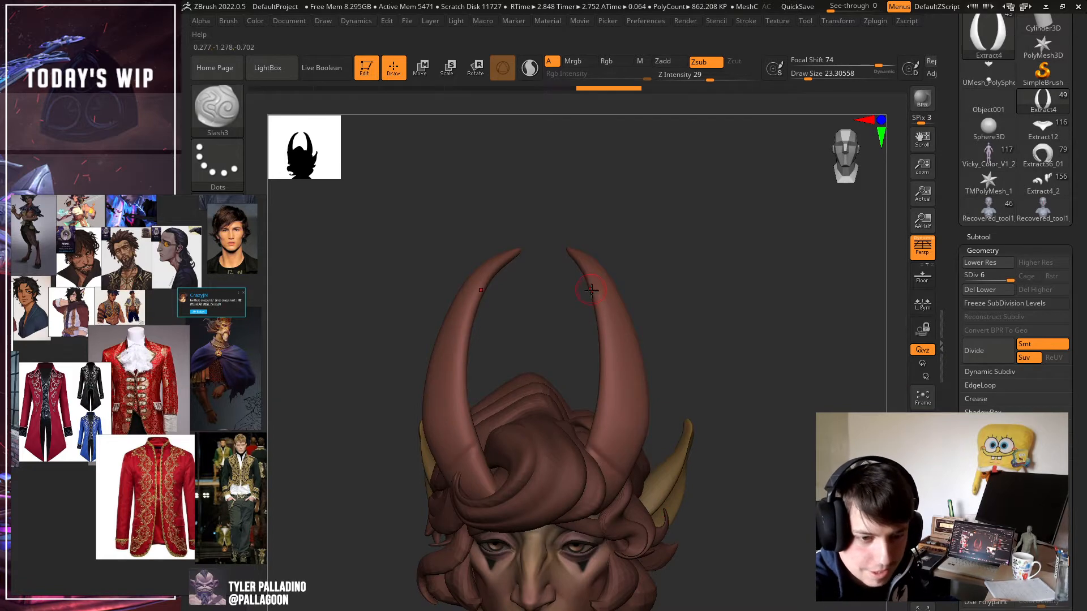
Try cutting crosswise grooves into the horns with the Slash3 brush, and undo them.
{"action": "left_click_drag", "start_coordinate": [635, 265], "coordinate": [616, 291]}
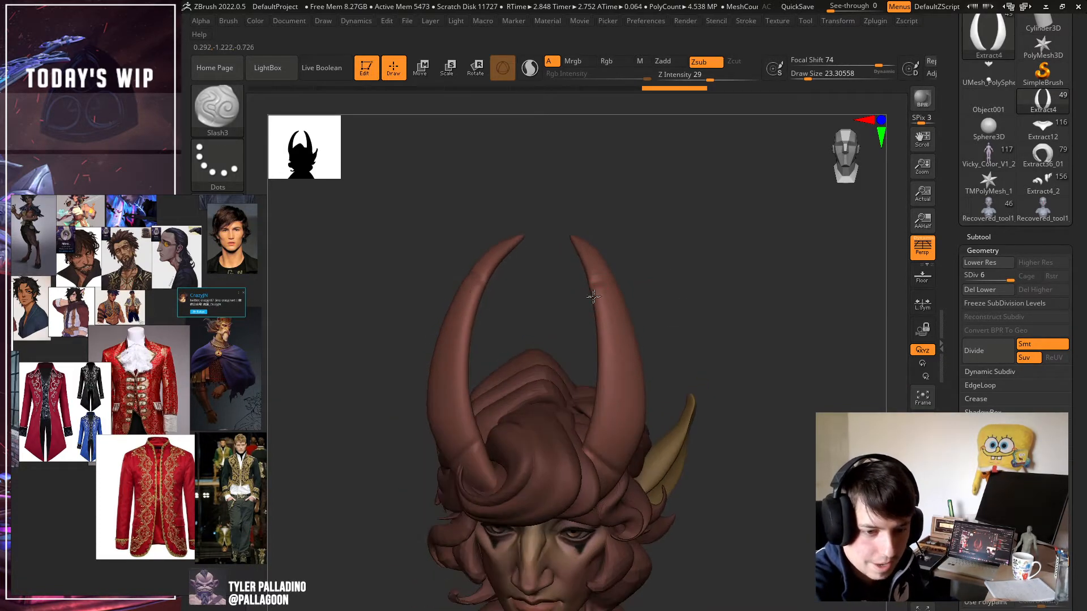
{"action": "mouse_move", "coordinate": [587, 337]}
{"action": "left_mouse_down"}
{"action": "mouse_move", "coordinate": [464, 328]}
{"action": "mouse_move", "coordinate": [595, 315]}
{"action": "mouse_move", "coordinate": [722, 352]}
{"action": "mouse_move", "coordinate": [772, 502]}
{"action": "left_mouse_up"}
{"action": "key", "text": "ctrl"}
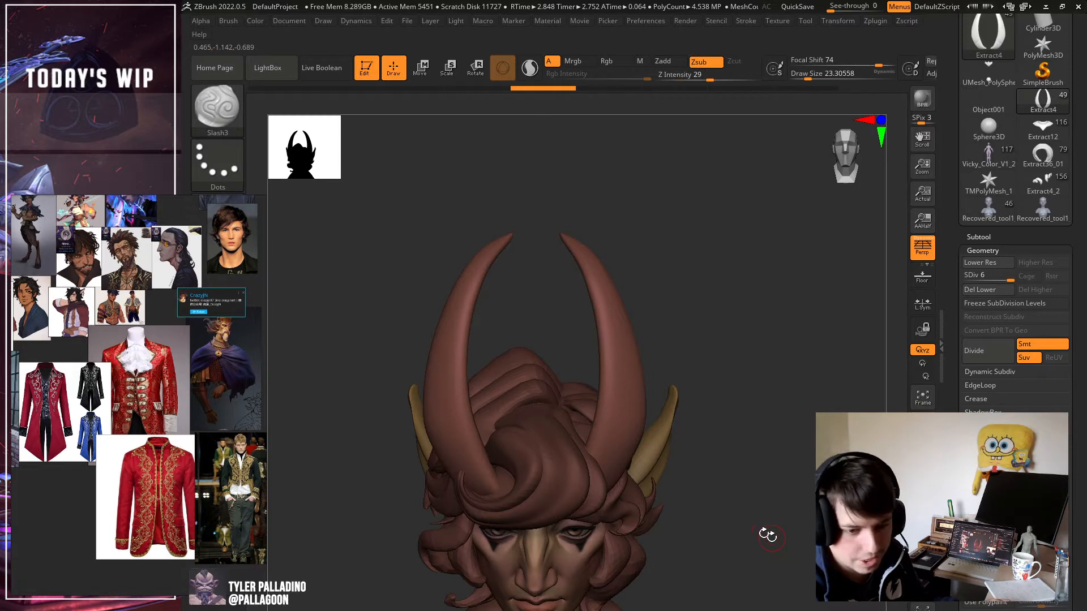
Build up volume along the length of the horns with ClayBuildup at a draw size of about 43, undoing and redrawing the first attempt.
{"action": "left_click_drag", "start_coordinate": [772, 534], "coordinate": [784, 557]}
{"action": "key", "text": "b"}
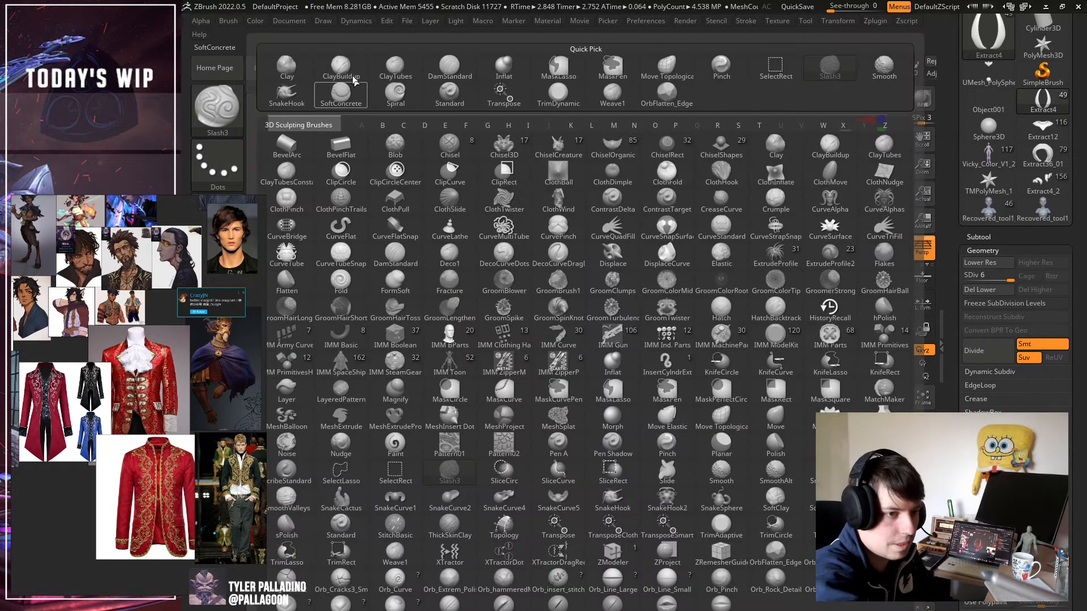
{"action": "key", "text": "c"}
{"action": "key", "text": "b"}
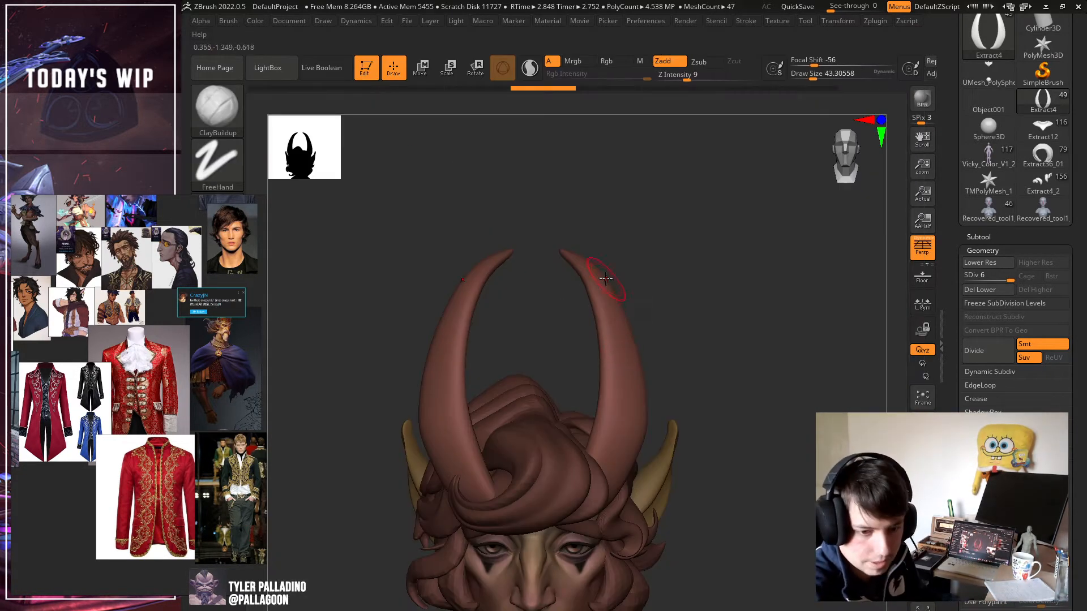
{"action": "left_click_drag", "start_coordinate": [628, 405], "coordinate": [609, 446]}
{"action": "left_click_drag", "start_coordinate": [708, 467], "coordinate": [675, 470]}
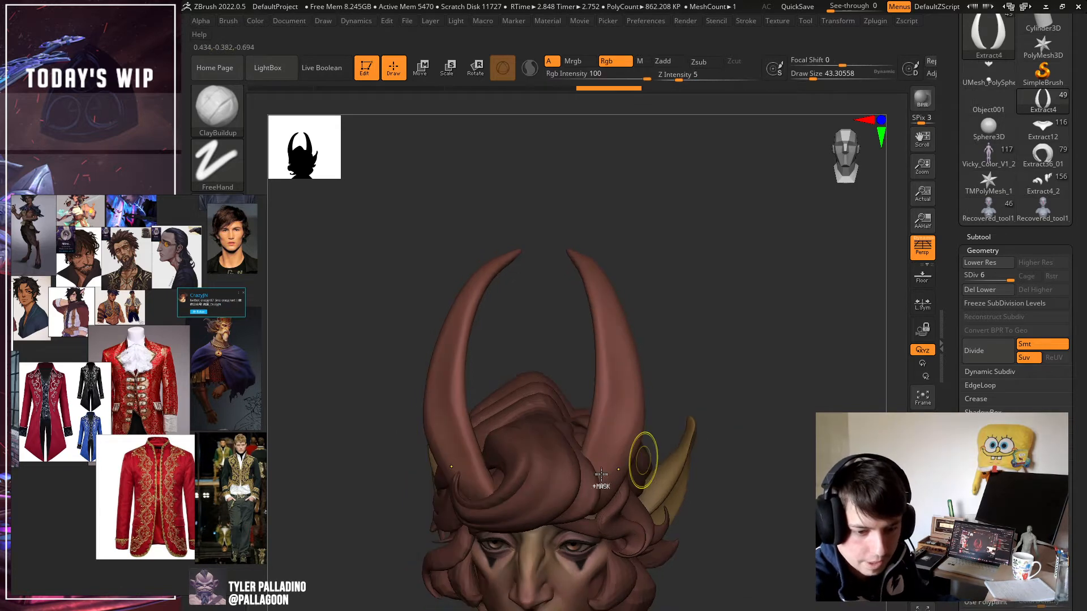
{"action": "mouse_move", "coordinate": [612, 453]}
{"action": "left_mouse_down"}
{"action": "mouse_move", "coordinate": [605, 480]}
{"action": "mouse_move", "coordinate": [622, 434]}
{"action": "mouse_move", "coordinate": [616, 300]}
{"action": "left_mouse_up"}
{"action": "left_click_drag", "start_coordinate": [645, 245], "coordinate": [679, 295]}
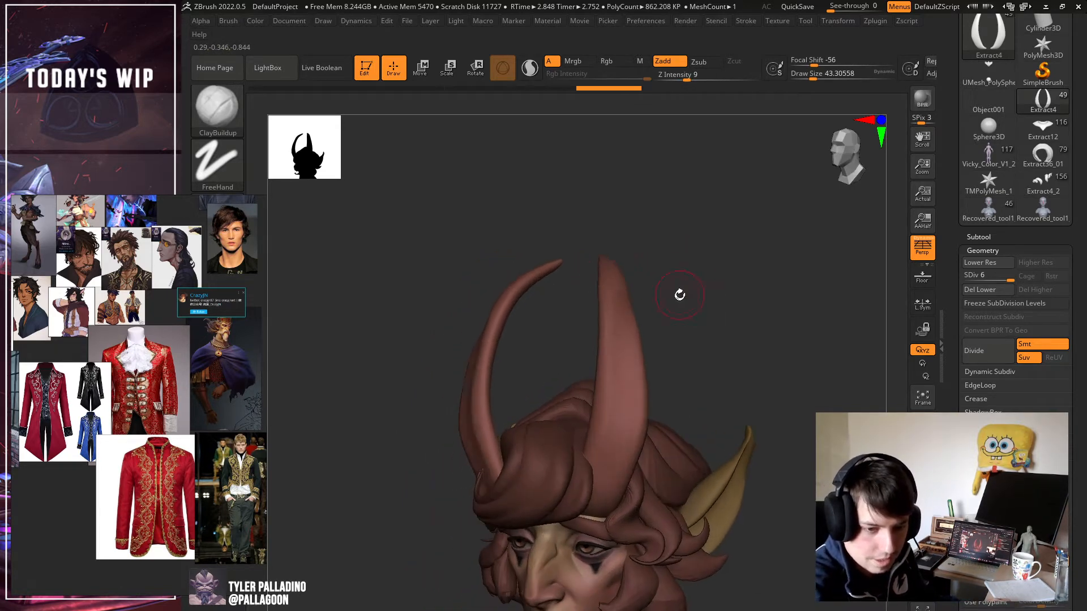
{"action": "key", "text": "ctrl+z"}
{"action": "left_click_drag", "start_coordinate": [620, 396], "coordinate": [601, 487]}
{"action": "left_click_drag", "start_coordinate": [705, 373], "coordinate": [762, 395], "text": "shift"}
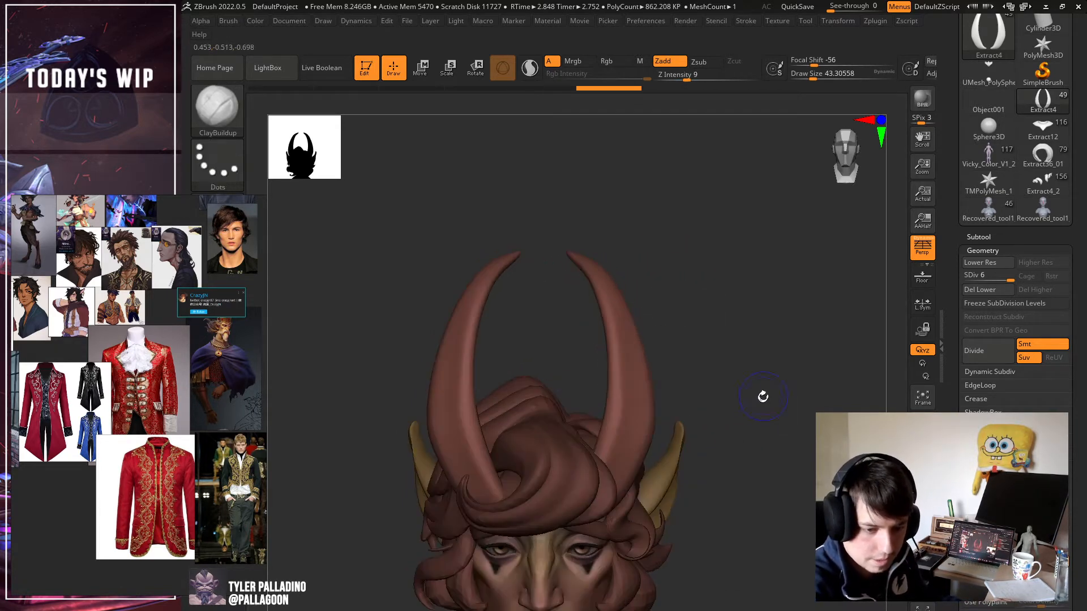
Try smoothing the built-up horns and adding a finer ClayBuildup stroke at a draw size of about 23, and undo that stroke.
{"action": "left_click_drag", "start_coordinate": [606, 490], "coordinate": [626, 414], "text": "shift"}
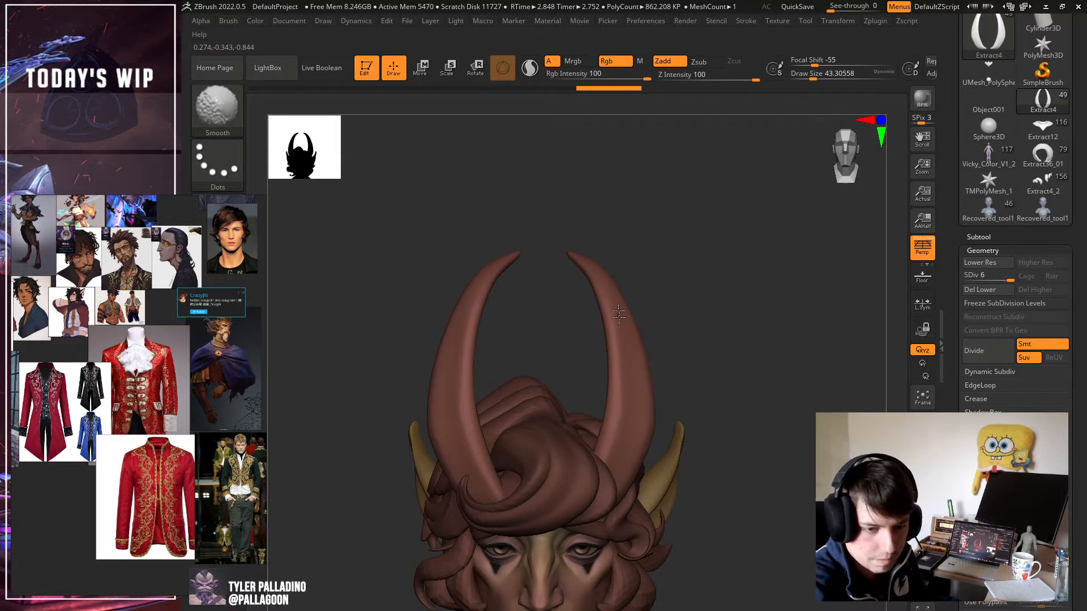
{"action": "left_click_drag", "start_coordinate": [627, 399], "coordinate": [628, 410], "text": "shift"}
{"action": "left_click_drag", "start_coordinate": [620, 269], "coordinate": [618, 264]}
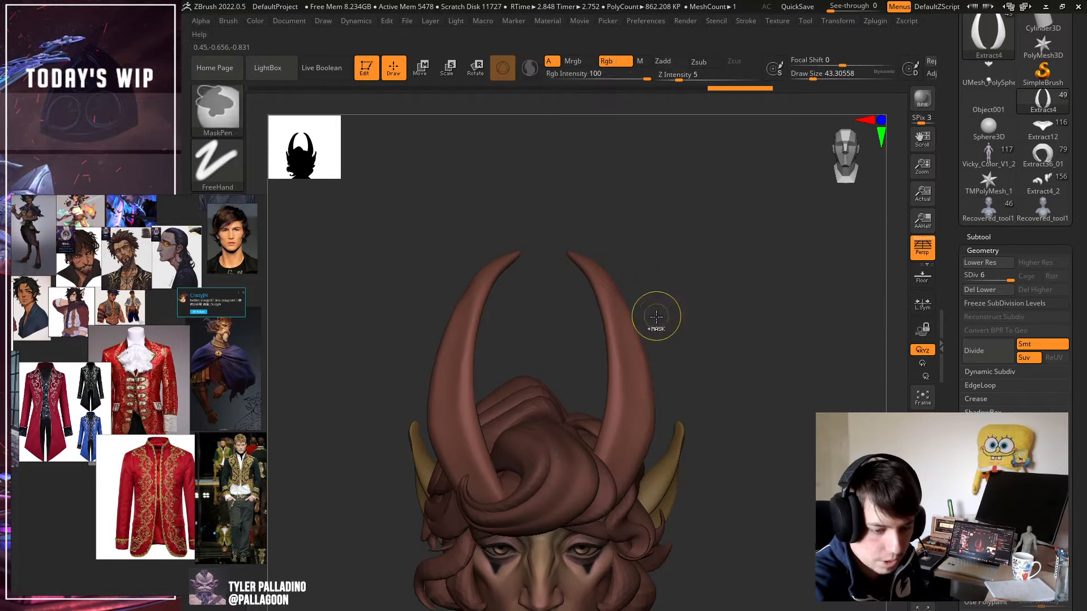
{"action": "left_click_drag", "start_coordinate": [660, 322], "coordinate": [706, 341]}
{"action": "key", "text": "ctrl+z"}
{"action": "key", "text": "["}
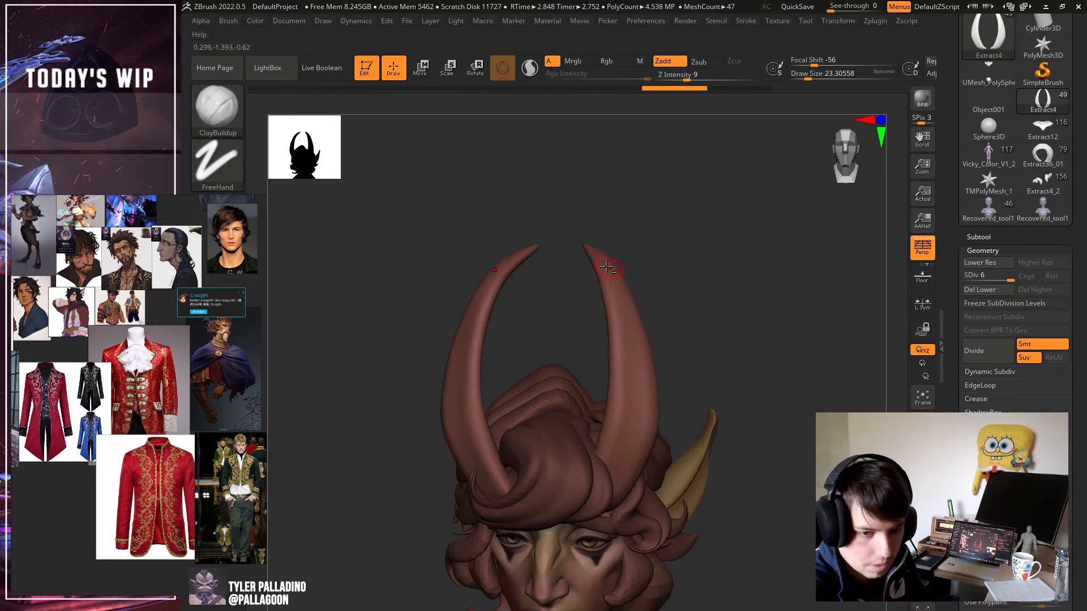
{"action": "left_click_drag", "start_coordinate": [614, 293], "coordinate": [632, 370]}
{"action": "key", "text": "ctrl+z"}
Try ClayBuildup strokes along the horns at a draw size of about 35, and revert the horns to an earlier undo history state.
{"action": "key", "text": "]"}
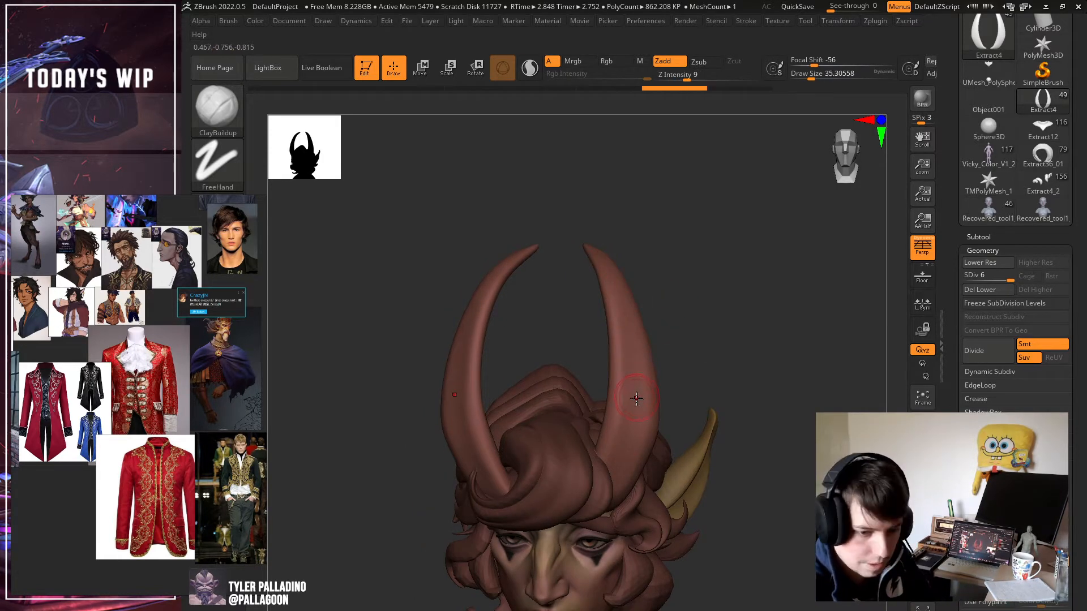
{"action": "left_click_drag", "start_coordinate": [634, 409], "coordinate": [605, 252]}
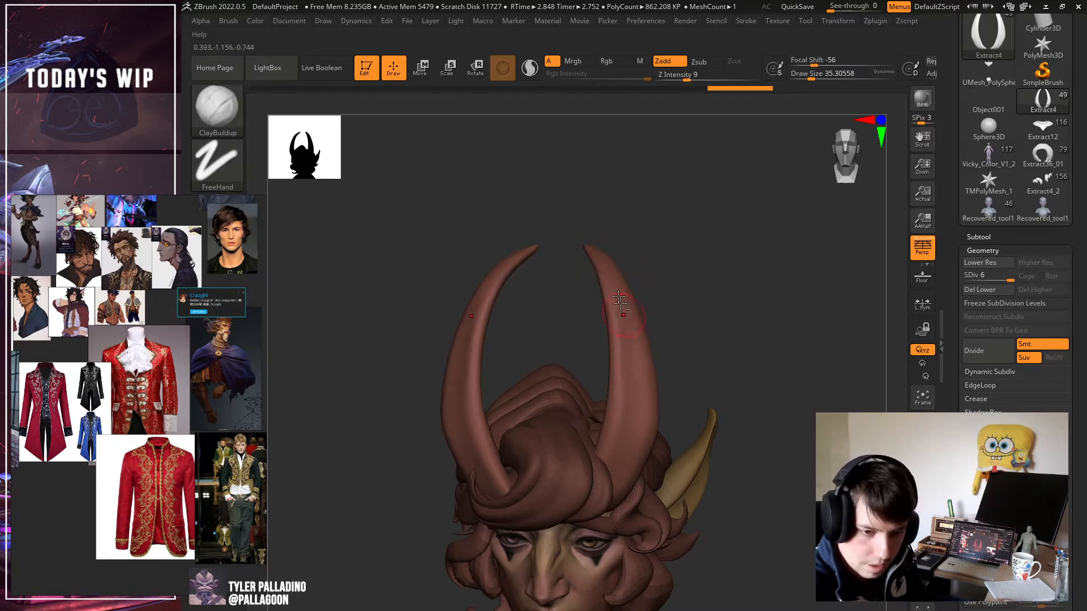
{"action": "left_click_drag", "start_coordinate": [646, 406], "coordinate": [640, 412]}
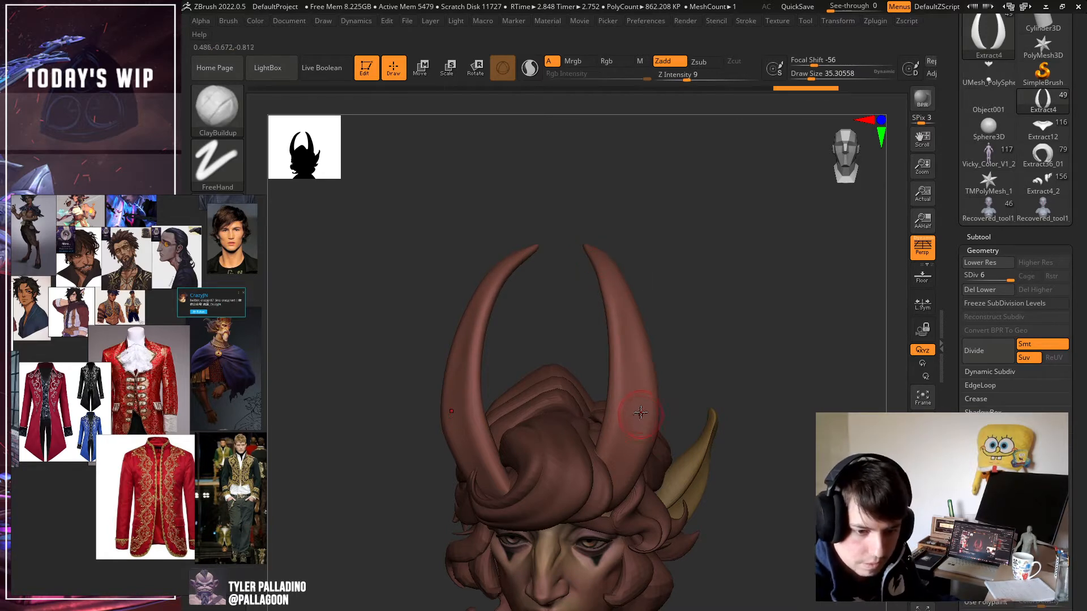
{"action": "left_click_drag", "start_coordinate": [628, 358], "coordinate": [629, 387], "text": "shift"}
{"action": "right_click_drag", "start_coordinate": [803, 407], "coordinate": [837, 498], "text": "ctrl"}
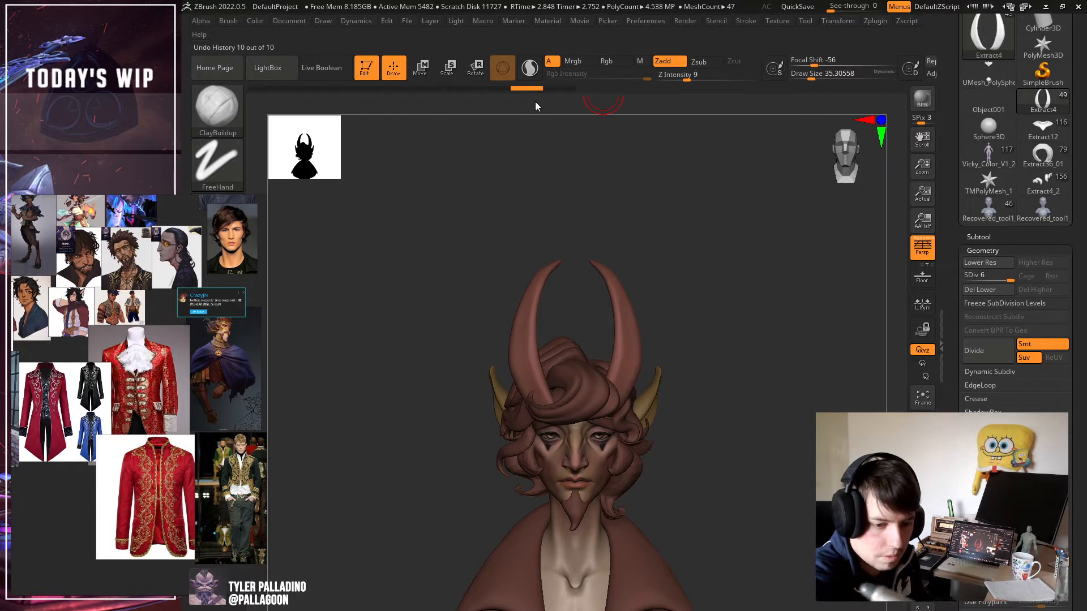
{"action": "left_click", "coordinate": [434, 94]}
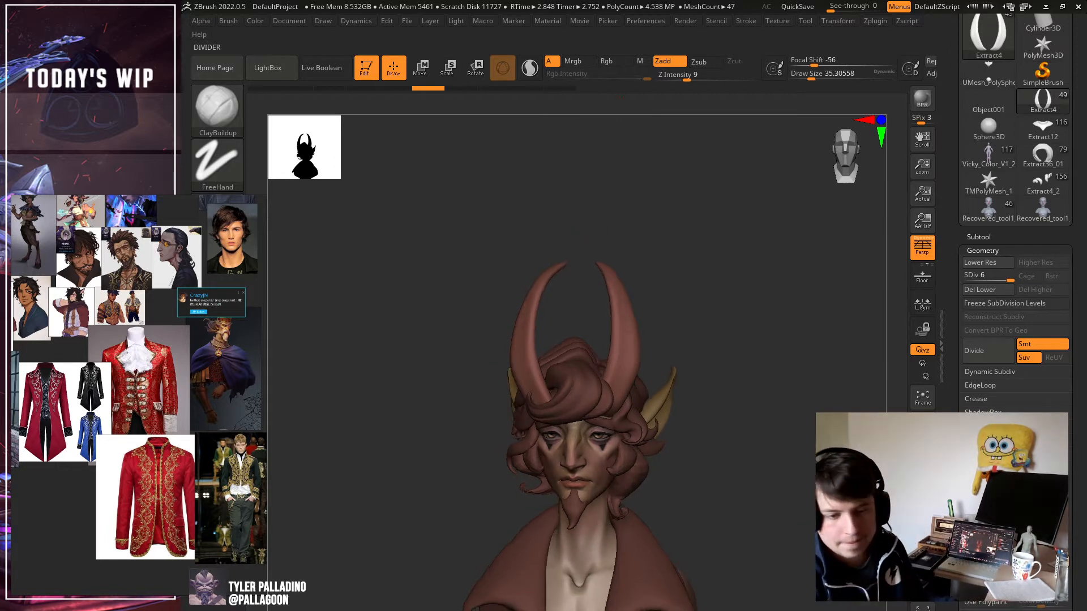
Choose the Standard brush at a draw size of about 7, and set the current colour to a dark brown.
{"action": "mouse_move", "coordinate": [730, 351]}
{"action": "left_mouse_down"}
{"action": "mouse_move", "coordinate": [758, 283]}
{"action": "mouse_move", "coordinate": [810, 291]}
{"action": "mouse_move", "coordinate": [784, 254]}
{"action": "mouse_move", "coordinate": [668, 446]}
{"action": "left_mouse_up"}
{"action": "left_click_drag", "start_coordinate": [752, 433], "coordinate": [611, 430]}
{"action": "left_click_drag", "start_coordinate": [782, 444], "coordinate": [922, 504]}
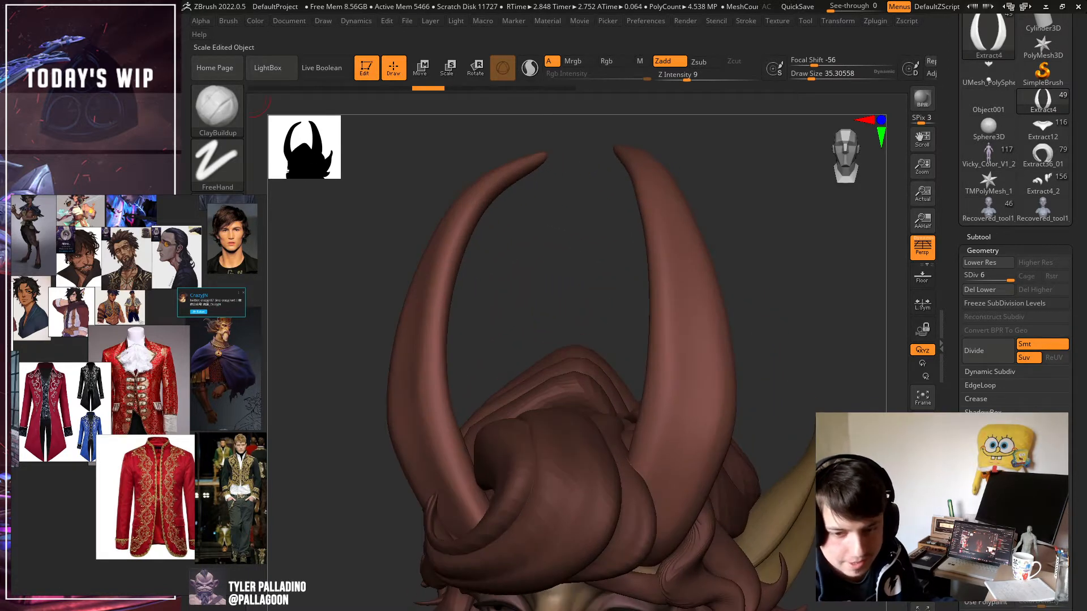
{"action": "left_click_drag", "start_coordinate": [283, 566], "coordinate": [308, 236], "text": "alt"}
{"action": "left_click", "coordinate": [218, 110]}
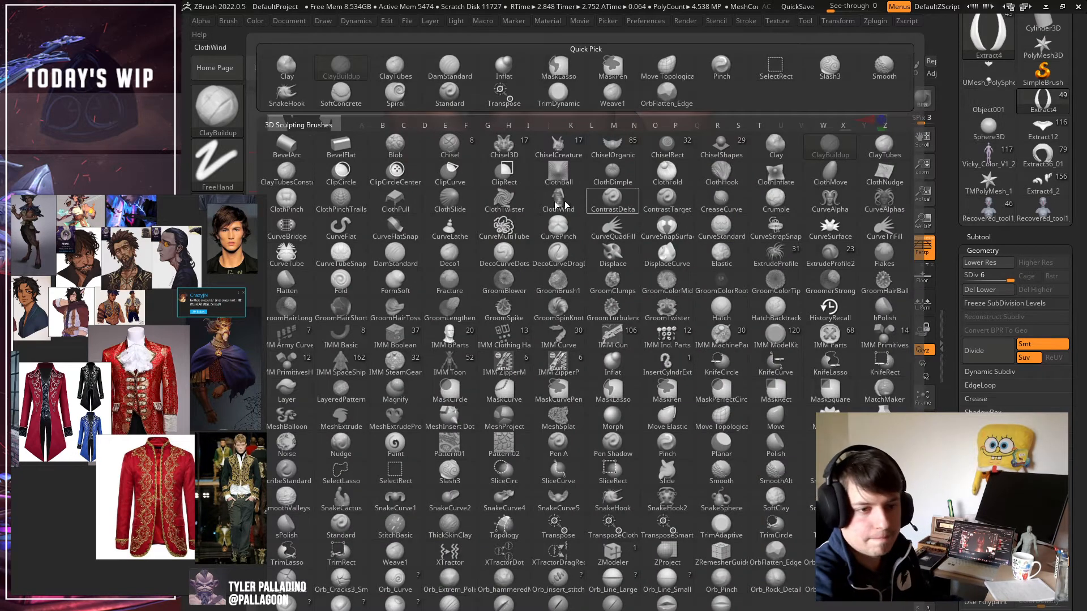
{"action": "key", "text": "s"}
{"action": "key", "text": "t"}
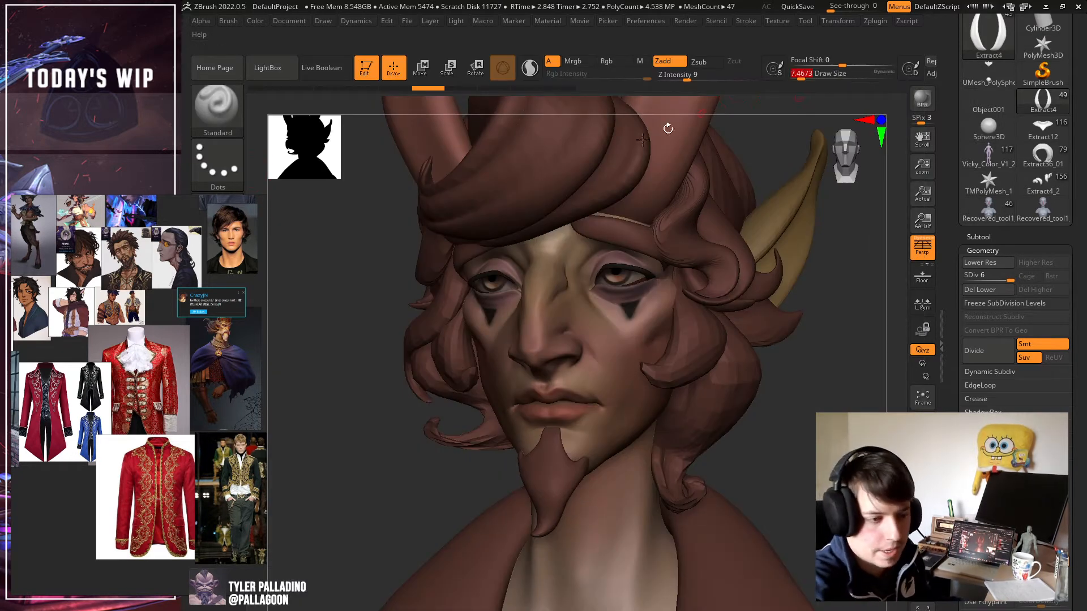
{"action": "left_click", "coordinate": [217, 387]}
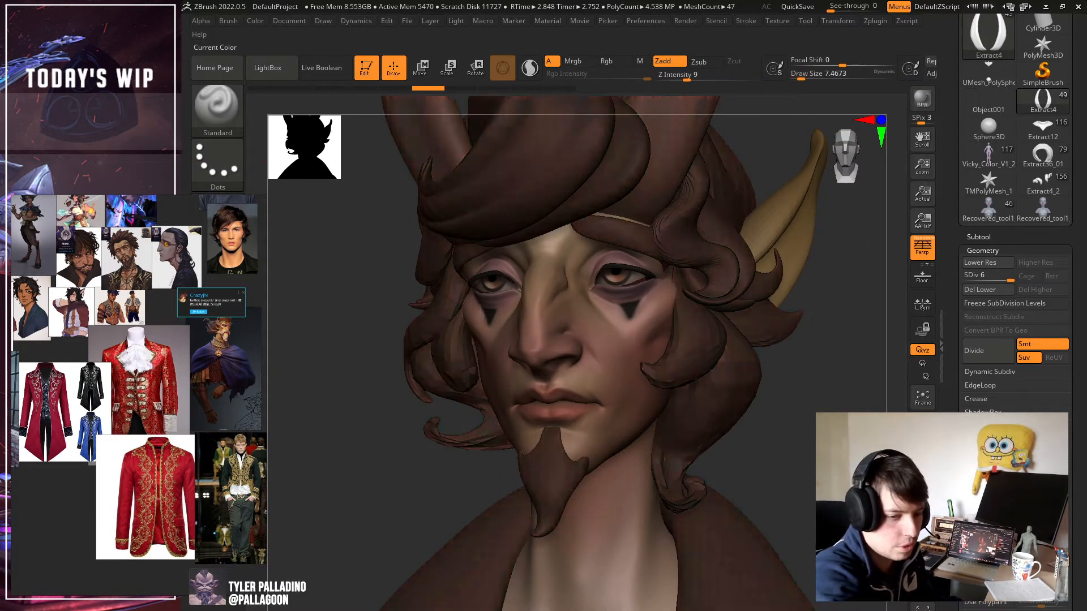
Isolate the head Recovered_tool1_12, and paint dark curling swirls on the cheek below the eye with Rgb intensity 100 and draw size about 5.
{"action": "left_click", "coordinate": [612, 320], "text": "alt"}
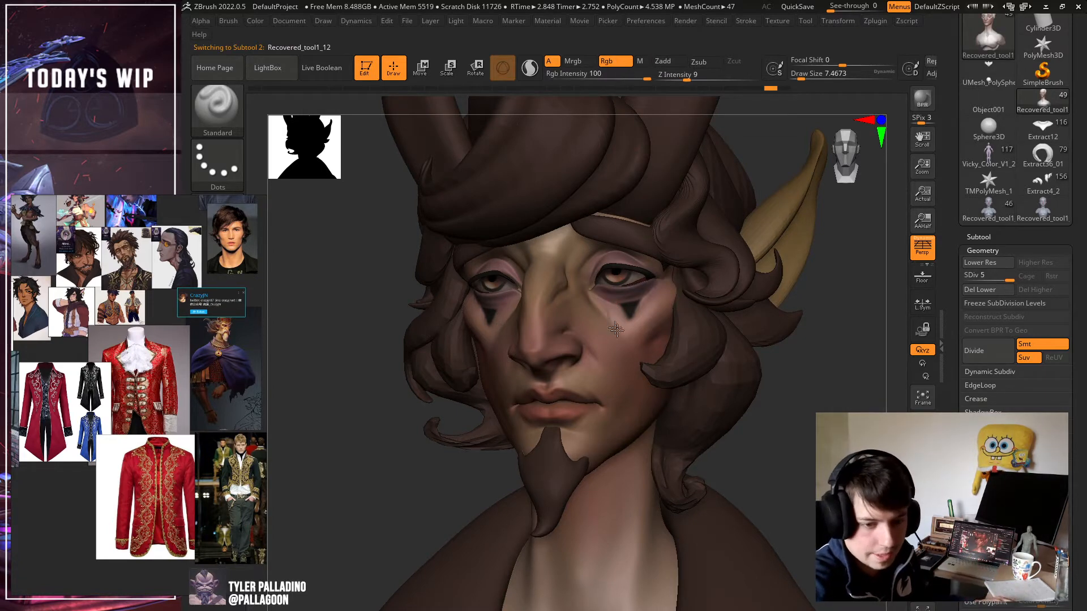
{"action": "key", "text": "f"}
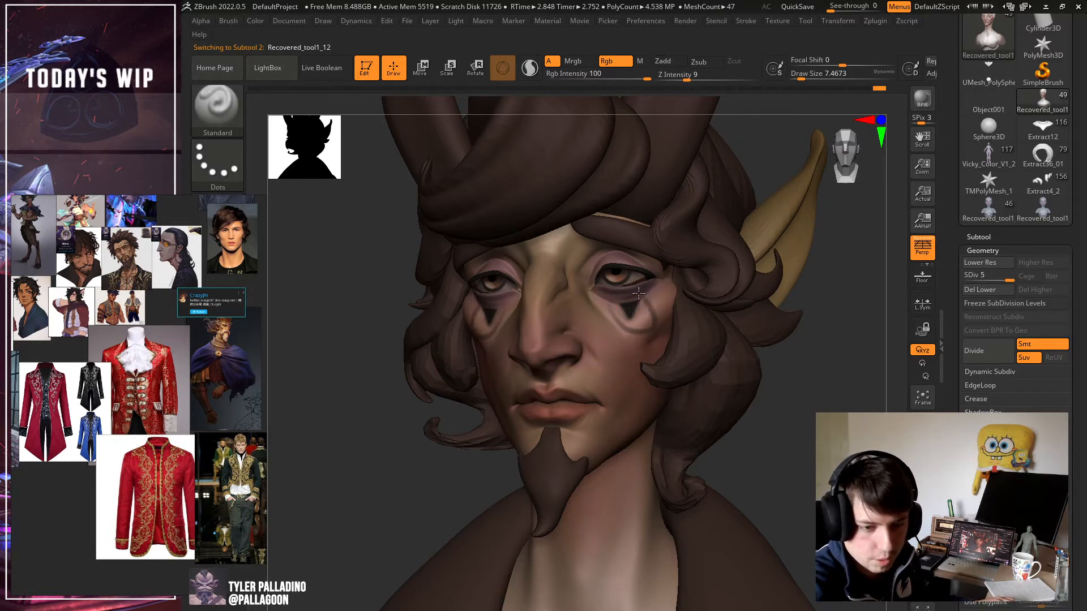
{"action": "key", "text": "d"}
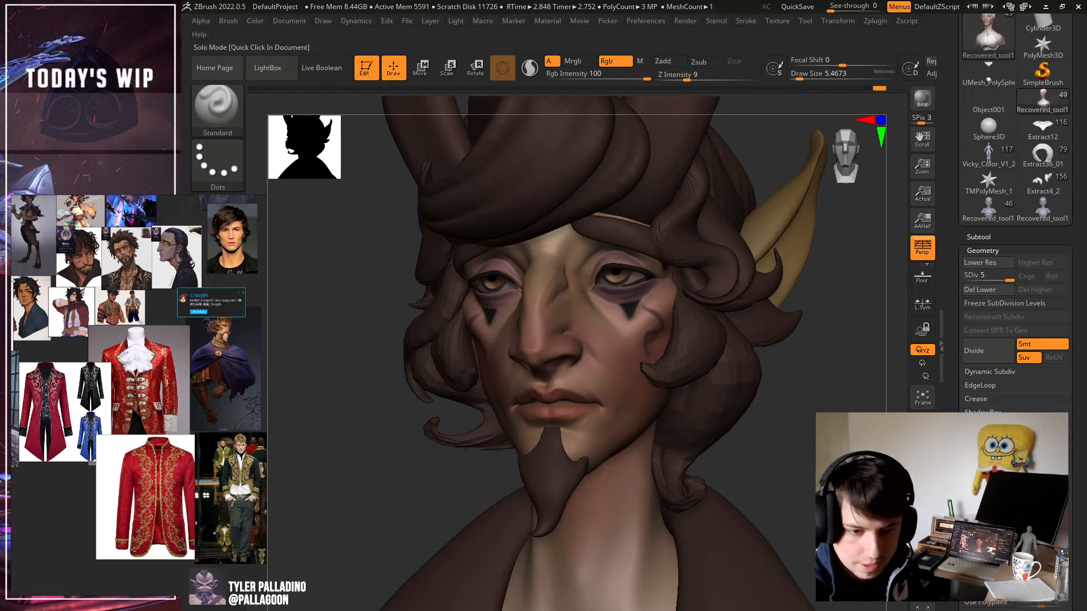
{"action": "right_click_drag", "start_coordinate": [656, 360], "coordinate": [641, 304]}
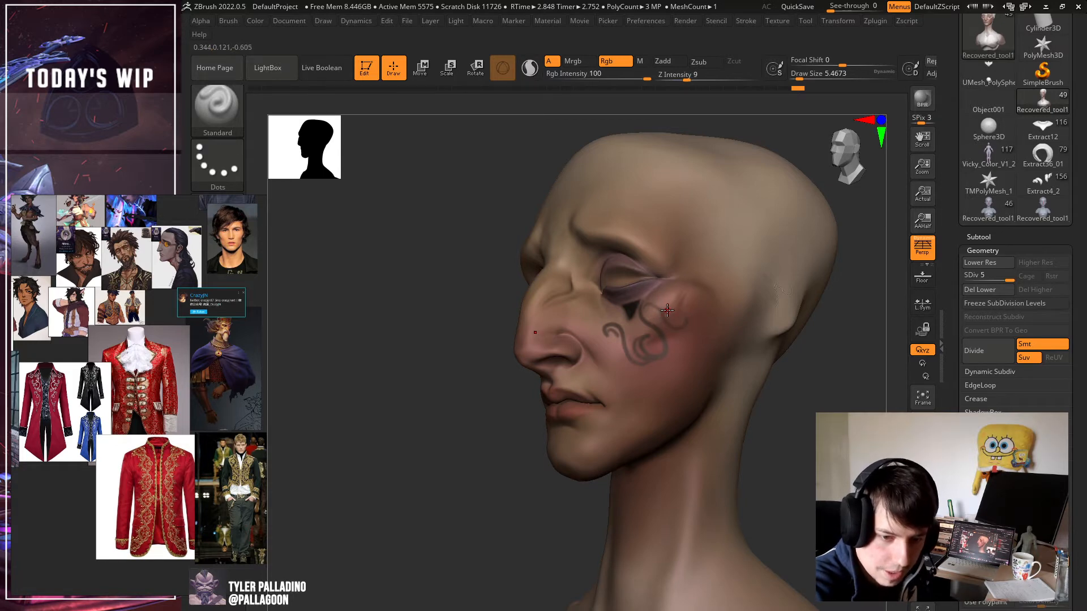
Turn off Solo to show the full bust, and review the painted face together with the hair, horns and collar.
{"action": "mouse_move", "coordinate": [804, 340]}
{"action": "left_mouse_down"}
{"action": "mouse_move", "coordinate": [797, 395]}
{"action": "mouse_move", "coordinate": [728, 359]}
{"action": "mouse_move", "coordinate": [622, 336]}
{"action": "left_mouse_up"}
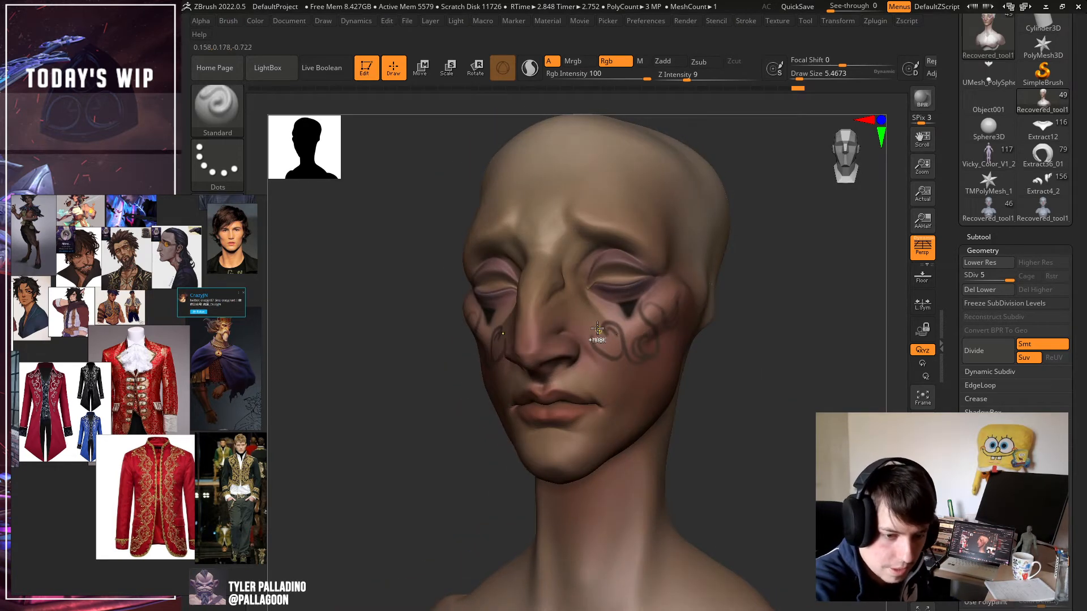
{"action": "mouse_move", "coordinate": [735, 365]}
{"action": "left_mouse_down"}
{"action": "mouse_move", "coordinate": [806, 374]}
{"action": "mouse_move", "coordinate": [784, 374]}
{"action": "mouse_move", "coordinate": [784, 317]}
{"action": "mouse_move", "coordinate": [806, 318]}
{"action": "left_mouse_up"}
{"action": "left_click", "coordinate": [923, 587]}
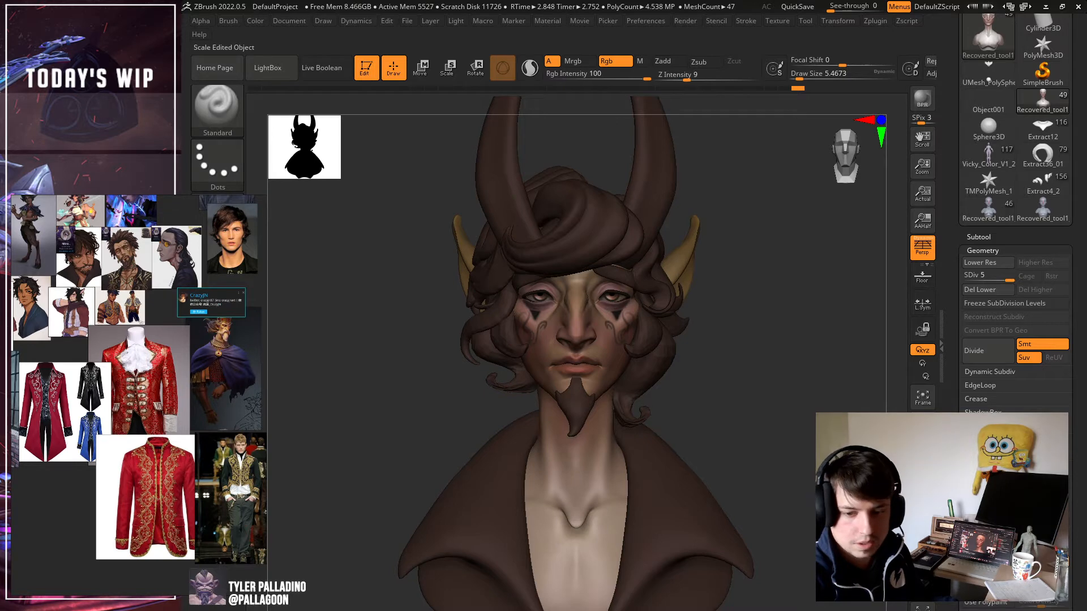
{"action": "mouse_move", "coordinate": [807, 318]}
{"action": "left_mouse_down", "text": "alt"}
{"action": "mouse_move", "coordinate": [807, 362]}
{"action": "mouse_move", "coordinate": [783, 340]}
{"action": "mouse_move", "coordinate": [807, 340]}
{"action": "left_mouse_up", "text": "alt"}
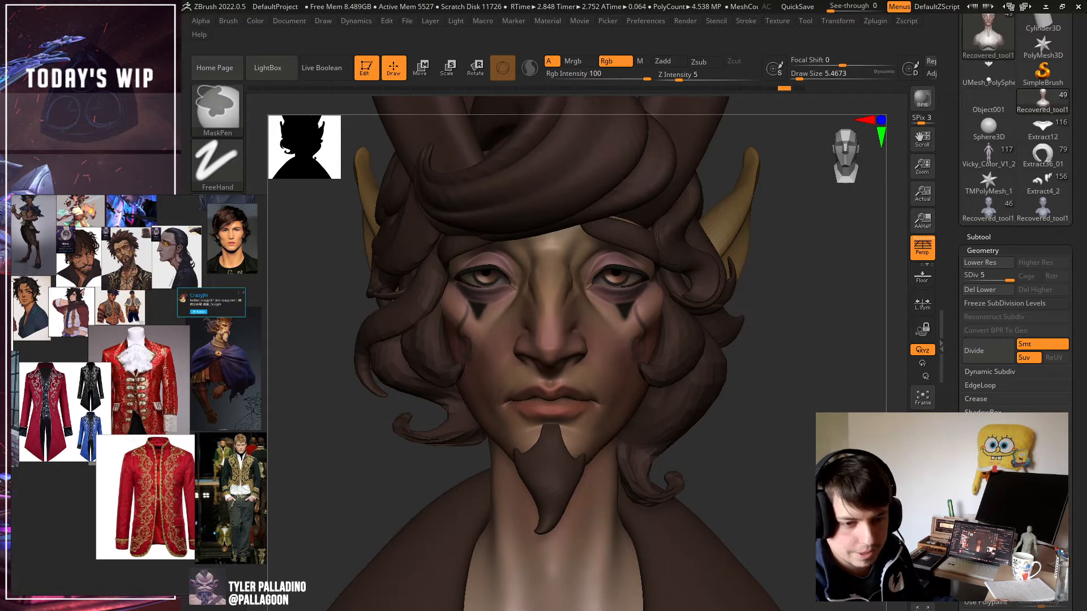
{"action": "mouse_move", "coordinate": [835, 560]}
{"action": "right_mouse_down", "text": "ctrl"}
{"action": "mouse_move", "coordinate": [837, 466]}
{"action": "mouse_move", "coordinate": [814, 549]}
{"action": "right_mouse_up", "text": "ctrl"}
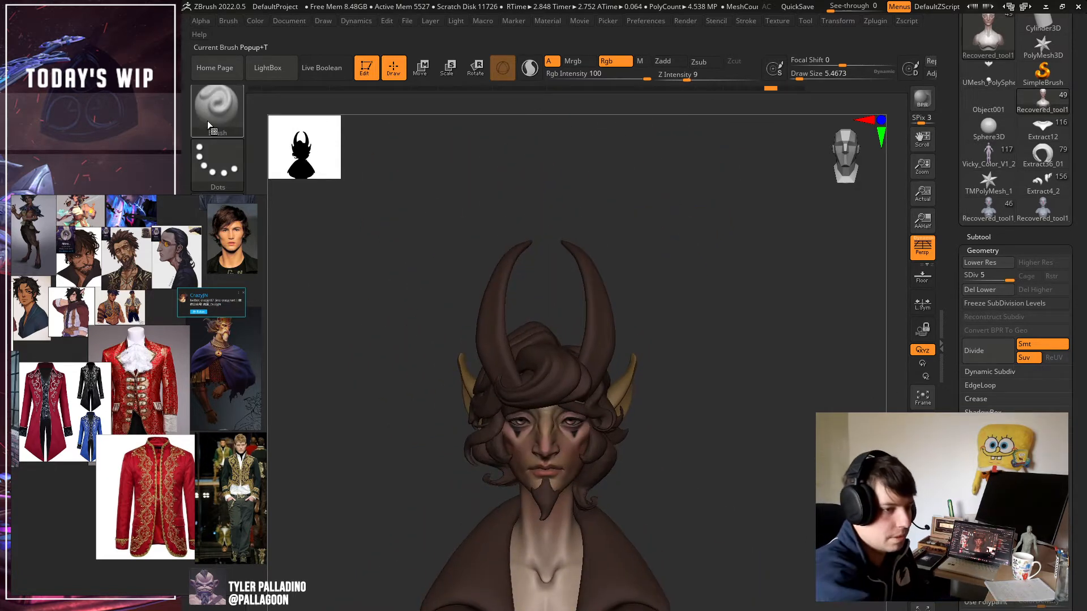
{"action": "left_click", "coordinate": [207, 103]}
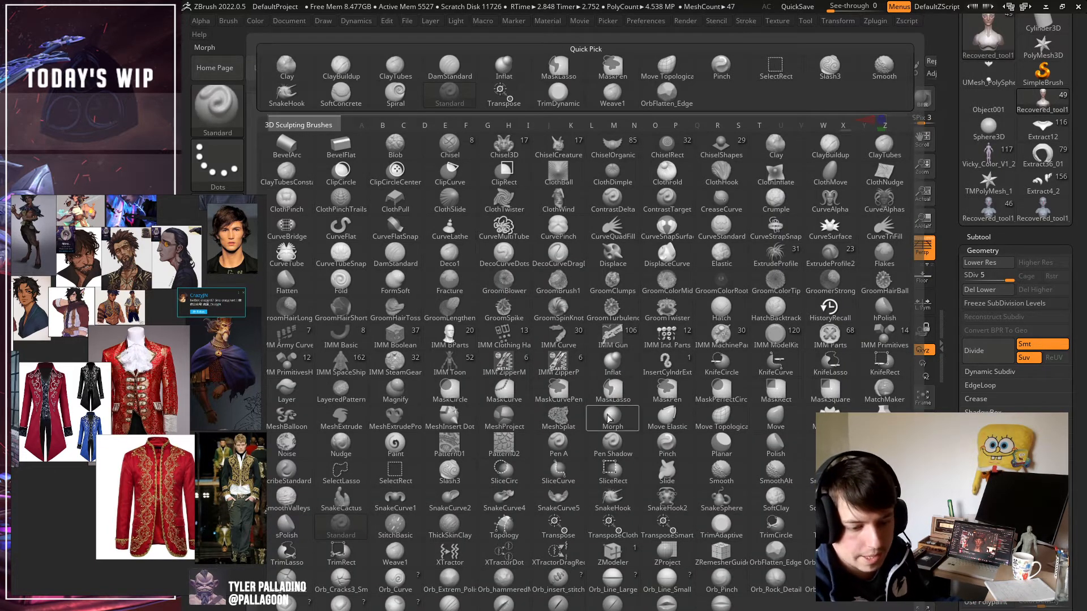
{"action": "left_click", "coordinate": [341, 527]}
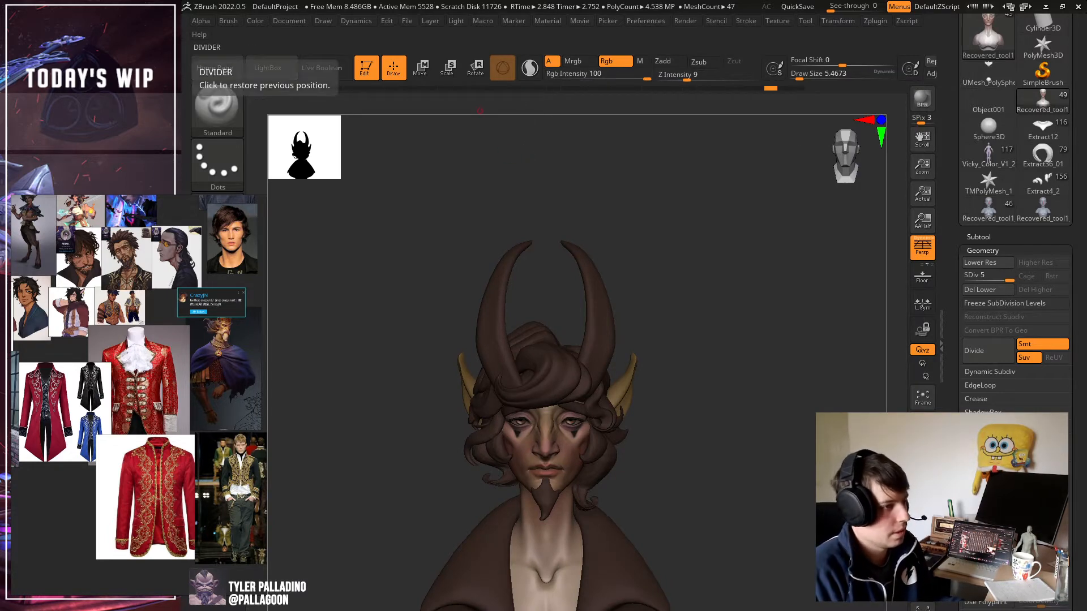
Switch to Chrome and search Google for "zbrush interpolate".
{"action": "left_click_drag", "start_coordinate": [181, 113], "coordinate": [766, 161]}
{"action": "type", "text": "zbr"}
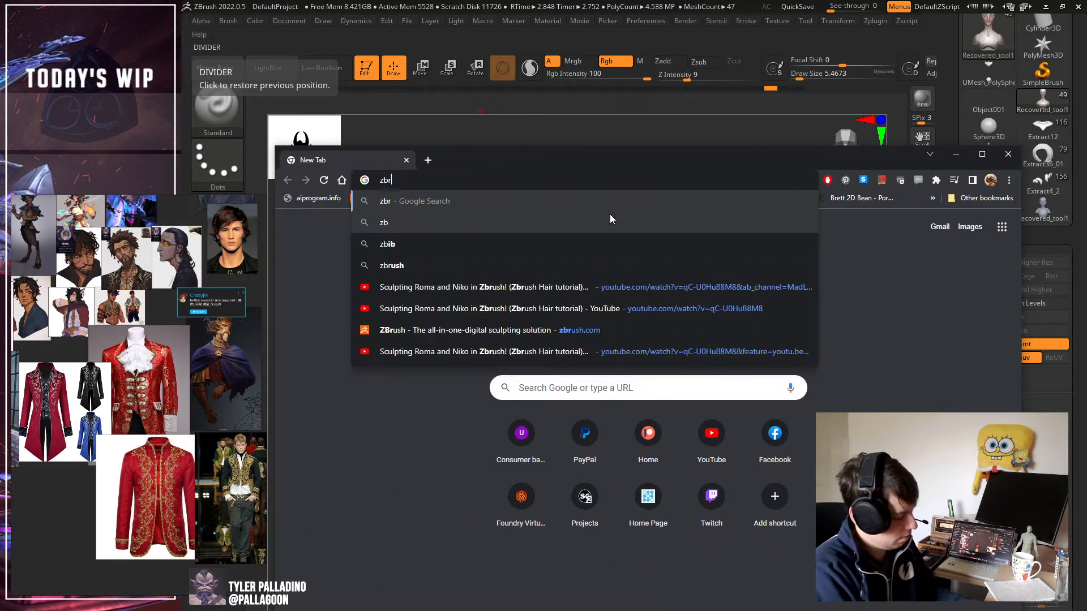
{"action": "type", "text": "ush interpolate"}
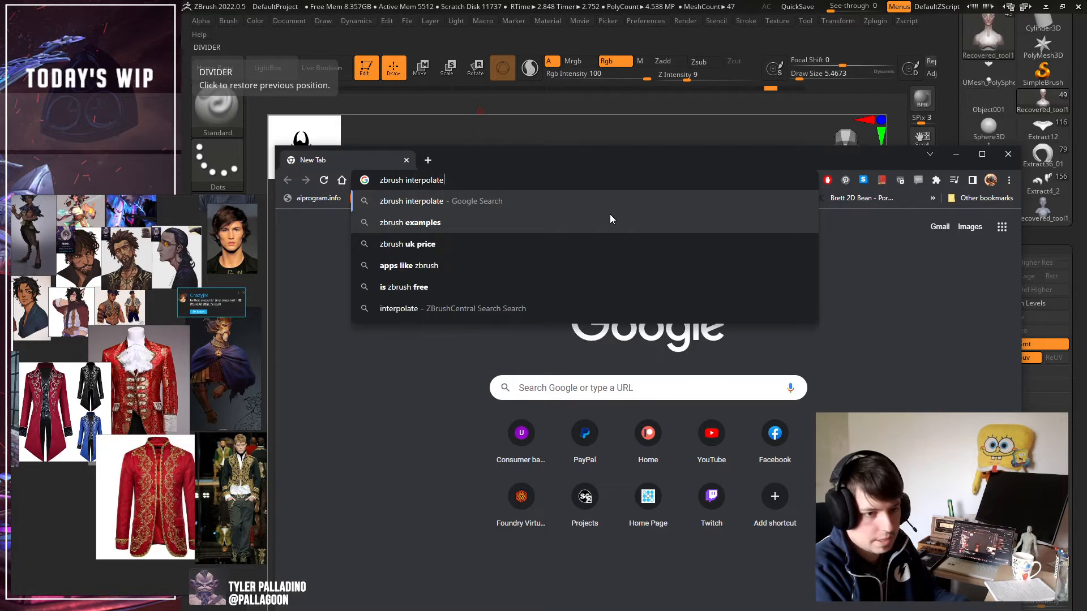
{"action": "key", "text": "Return"}
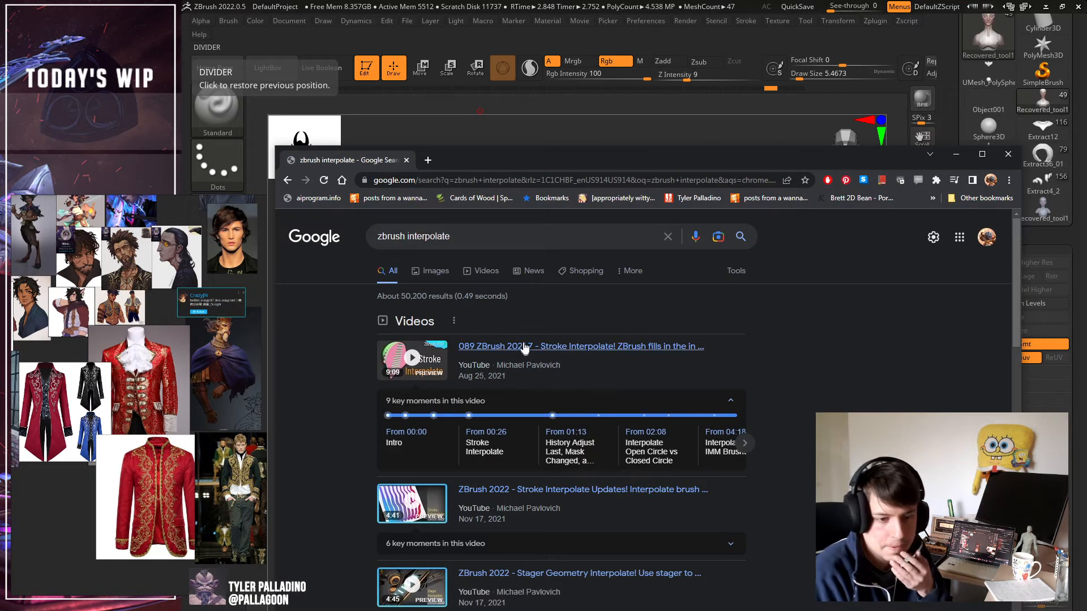
Watch the ZBrush 2021.7 Stroke Interpolate video in full screen, and return to ZBrush.
{"action": "left_click", "coordinate": [524, 346]}
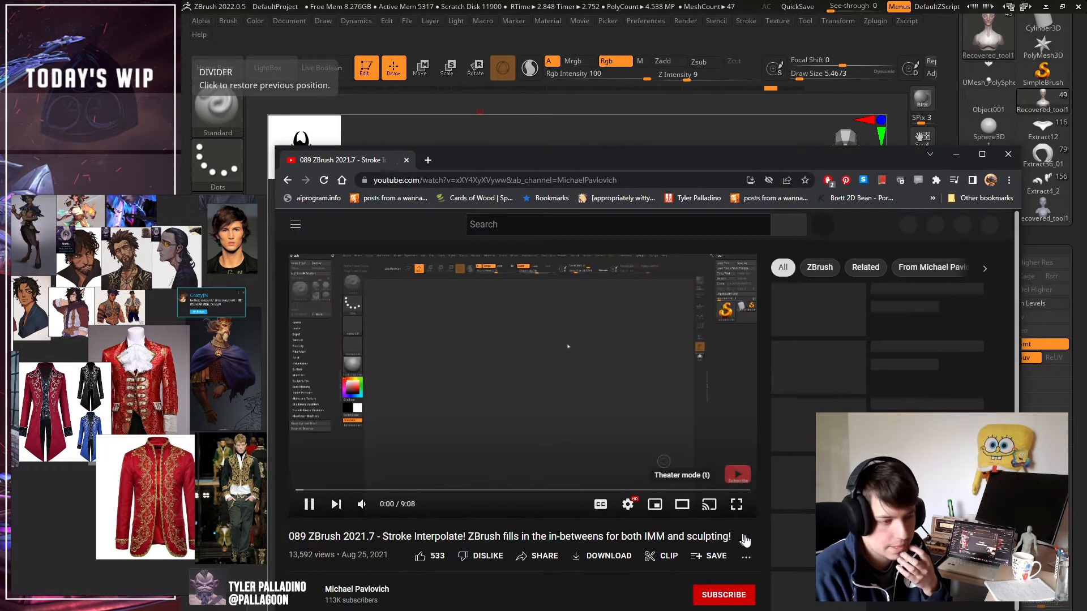
{"action": "left_click", "coordinate": [733, 506]}
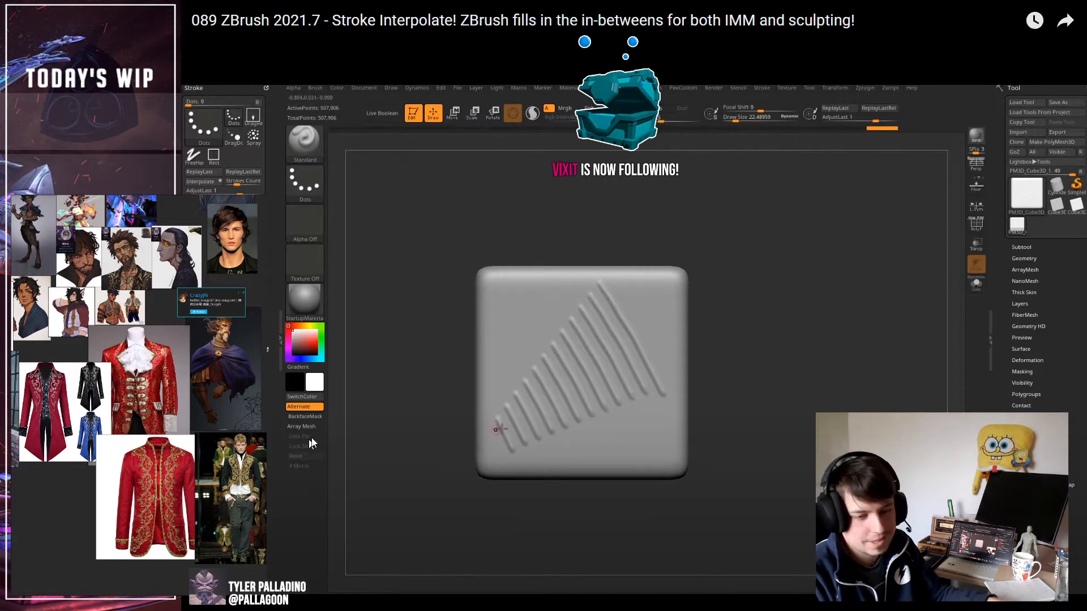
{"action": "middle_click", "coordinate": [417, 440]}
{"action": "key", "text": "Escape"}
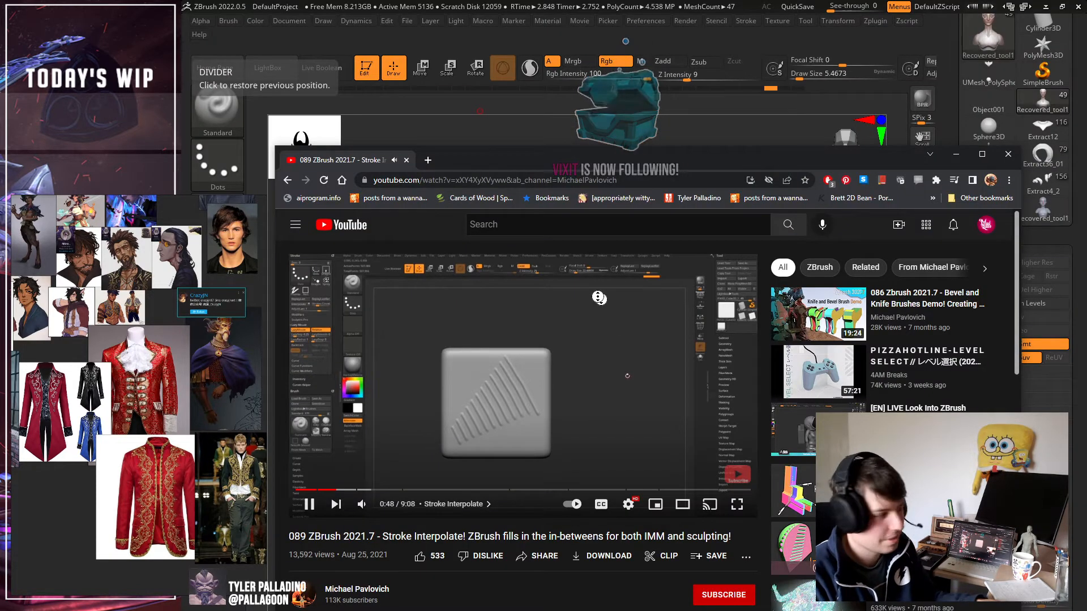
{"action": "left_click", "coordinate": [541, 138]}
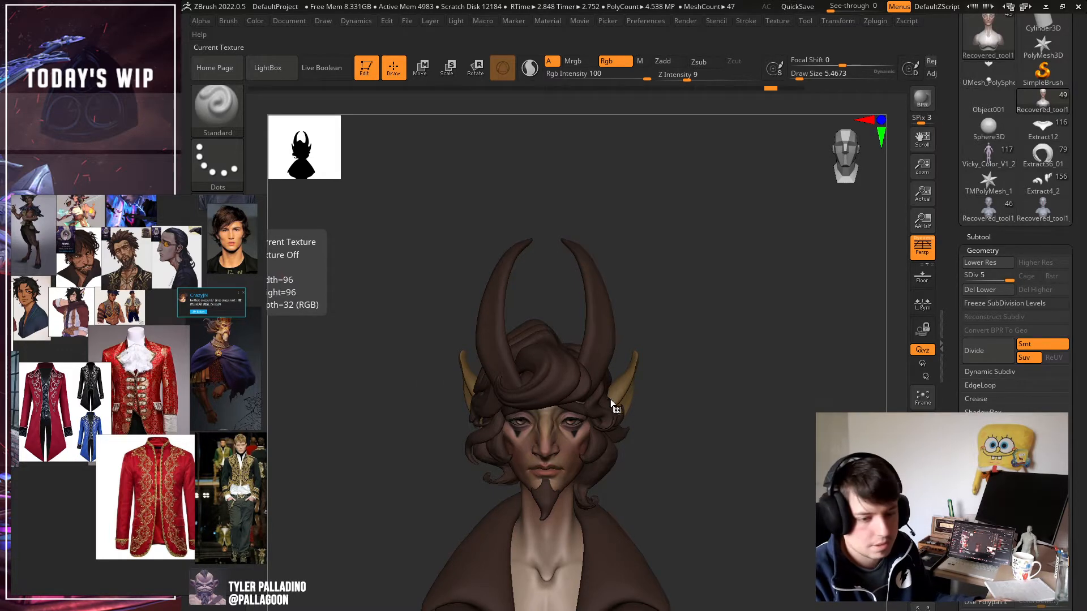
Make the horns the active subtool and choose the Slash3 brush for them.
{"action": "left_click", "coordinate": [602, 343], "text": "alt"}
{"action": "left_click_drag", "start_coordinate": [659, 362], "coordinate": [660, 430], "text": "alt"}
{"action": "left_click_drag", "start_coordinate": [736, 340], "coordinate": [688, 340]}
{"action": "left_click_drag", "start_coordinate": [688, 283], "coordinate": [693, 379], "text": "alt"}
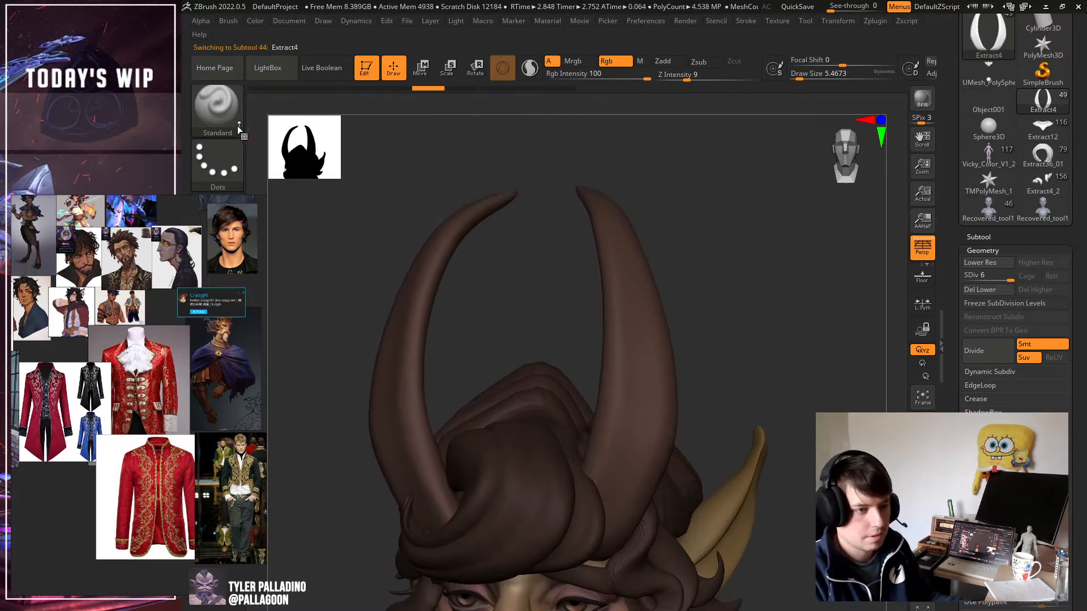
{"action": "key", "text": "b"}
{"action": "key", "text": "s"}
{"action": "key", "text": "l"}
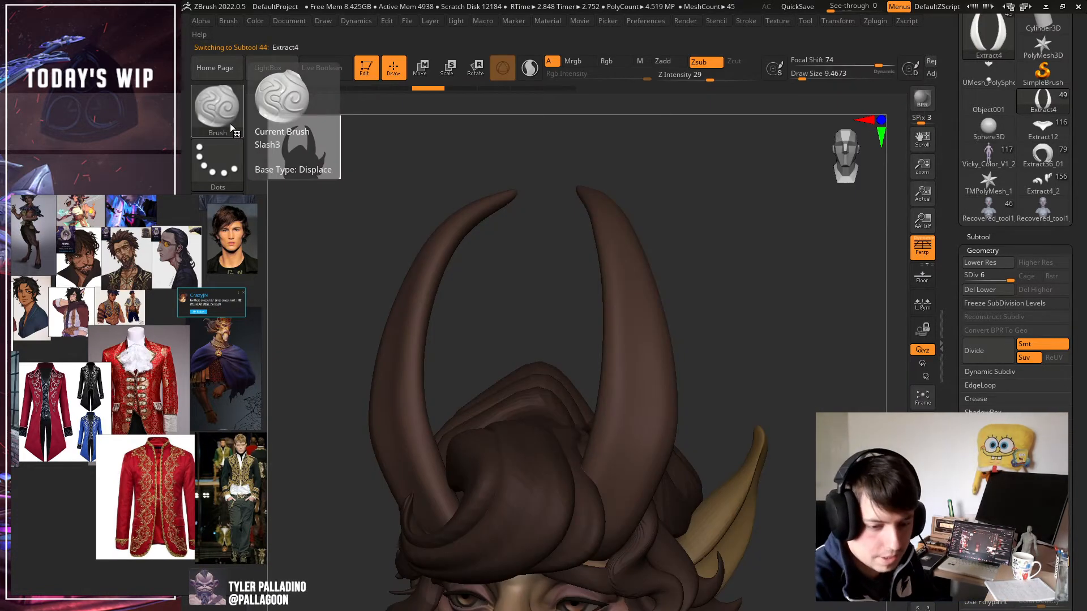
With a draw size of 18.4673, cut one crease across the horns' base and another around their middle.
{"action": "left_click", "coordinate": [747, 21]}
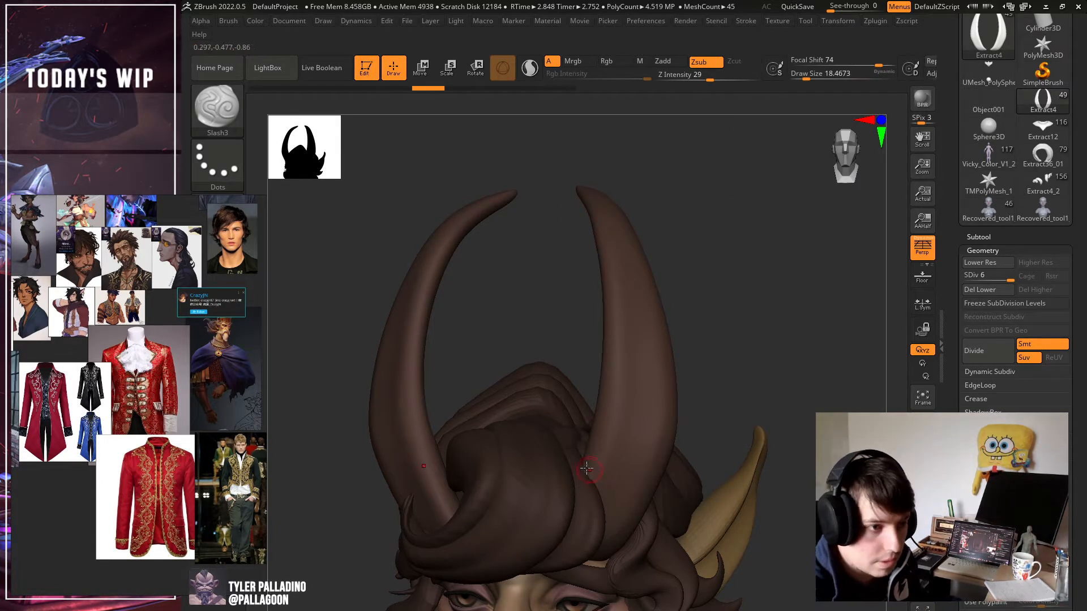
{"action": "left_click_drag", "start_coordinate": [654, 519], "coordinate": [658, 521]}
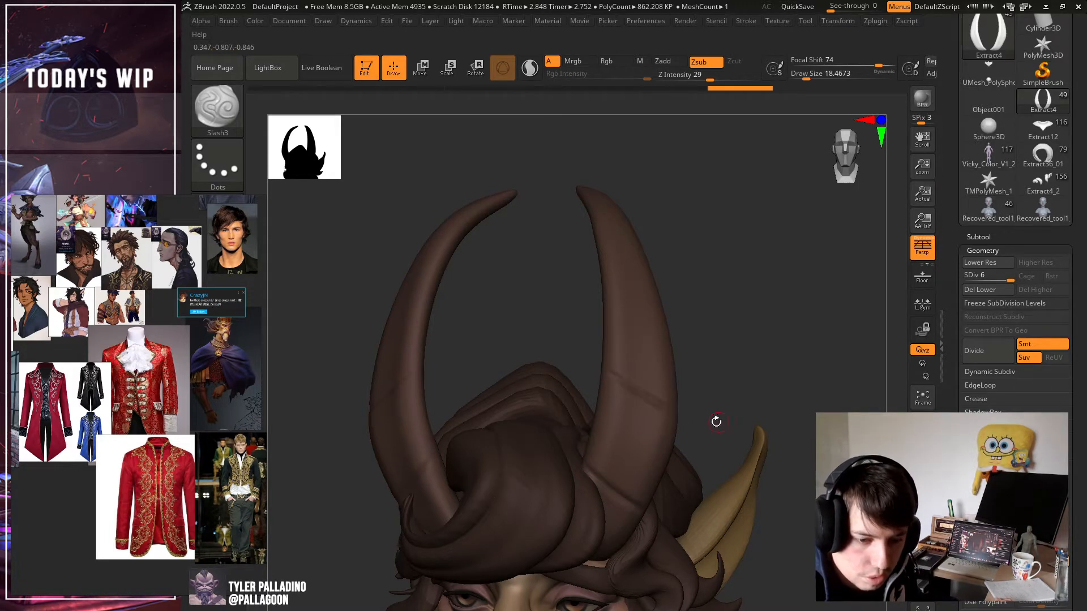
{"action": "right_click_drag", "start_coordinate": [715, 419], "coordinate": [598, 367]}
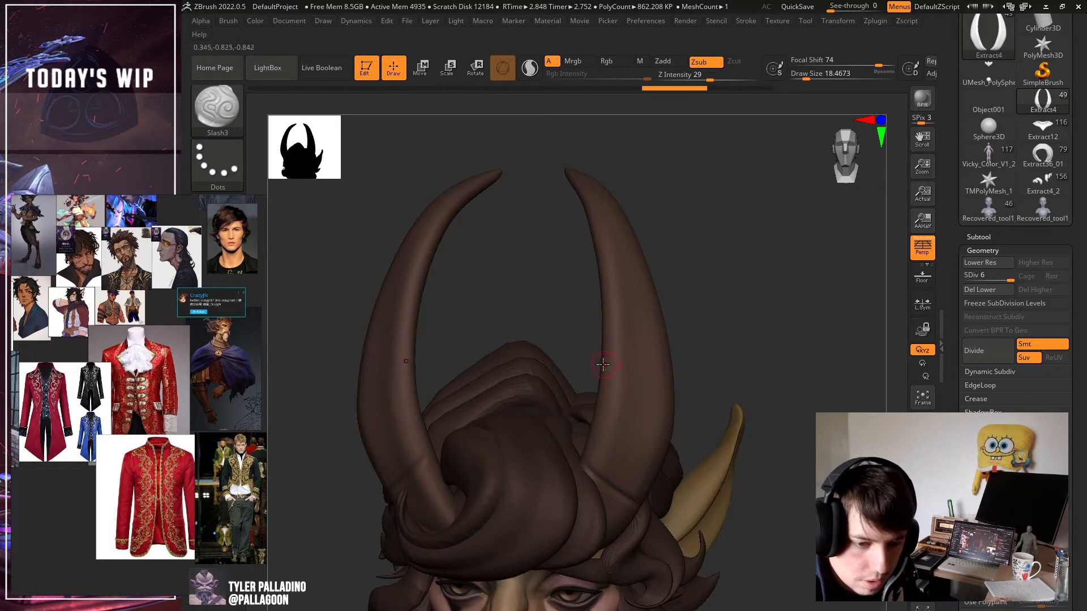
{"action": "left_click_drag", "start_coordinate": [603, 364], "coordinate": [684, 411]}
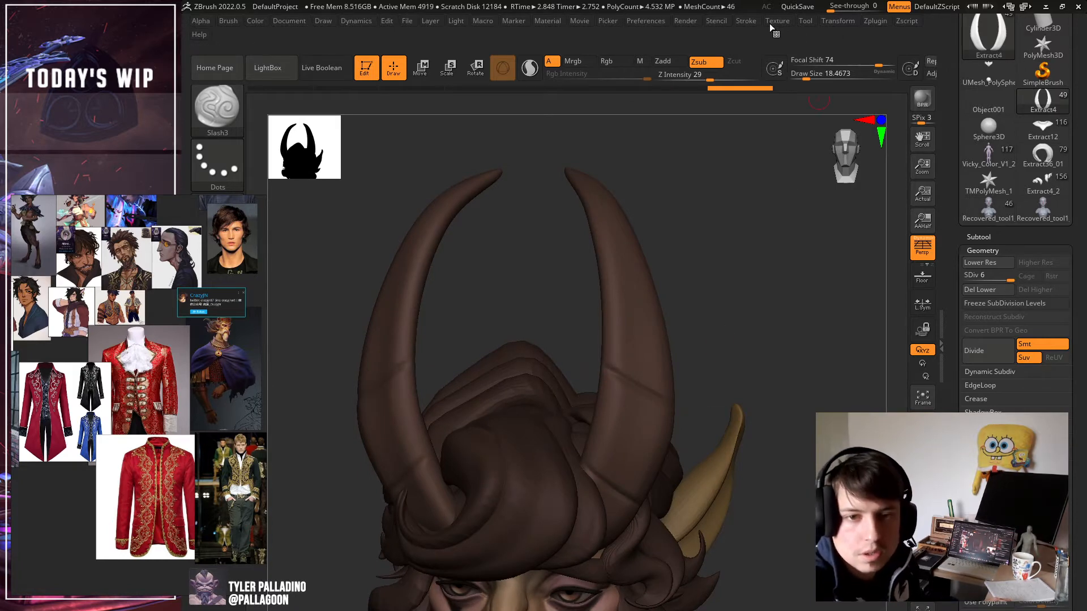
Set the interpolate strokes count to 8 and interpolate grooves between the base and middle creases on the lower horns.
{"action": "left_click", "coordinate": [745, 21]}
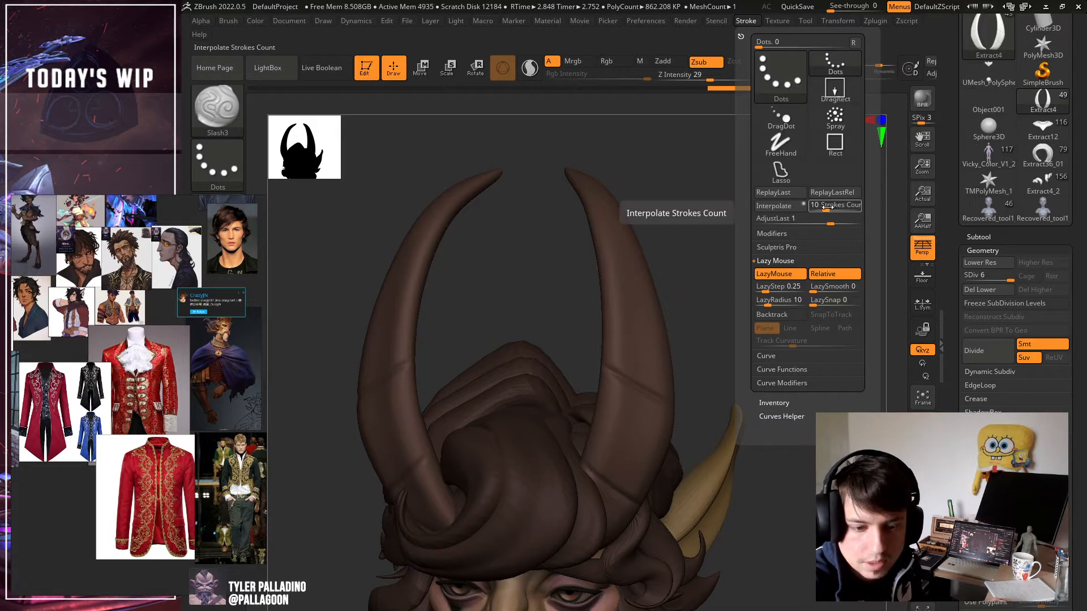
{"action": "left_click_drag", "start_coordinate": [827, 208], "coordinate": [822, 209]}
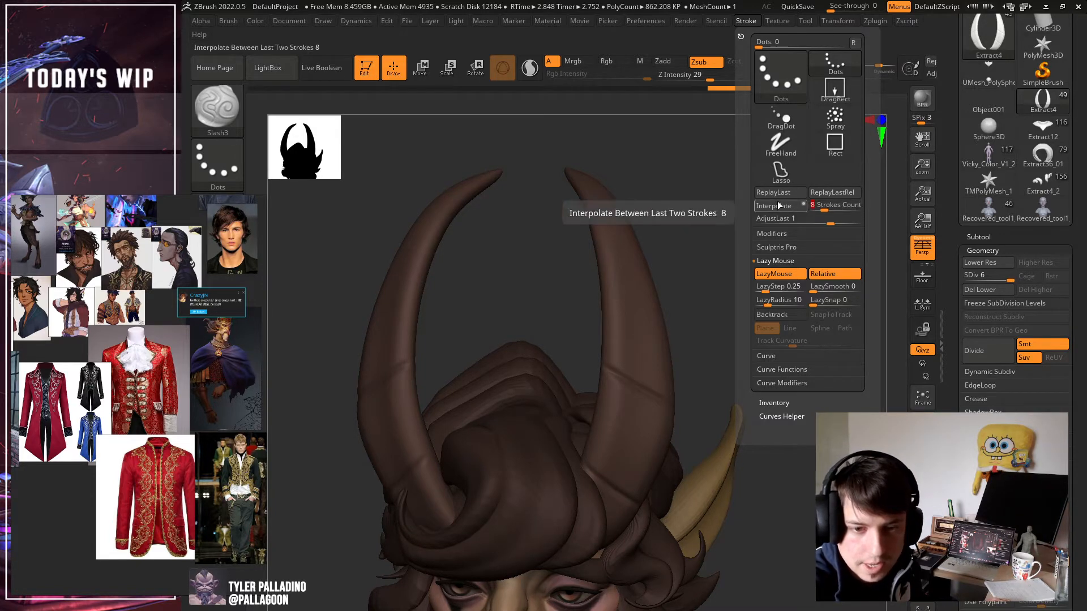
{"action": "mouse_move", "coordinate": [735, 382]}
{"action": "left_mouse_down"}
{"action": "mouse_move", "coordinate": [783, 391]}
{"action": "mouse_move", "coordinate": [798, 357]}
{"action": "mouse_move", "coordinate": [811, 362]}
{"action": "left_mouse_up"}
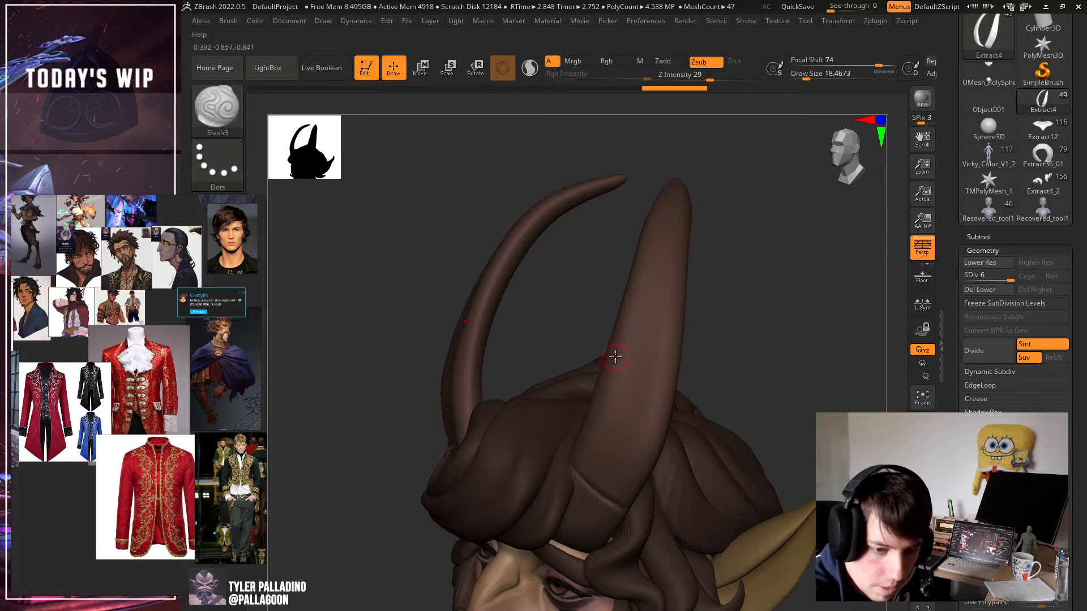
{"action": "left_click", "coordinate": [746, 21]}
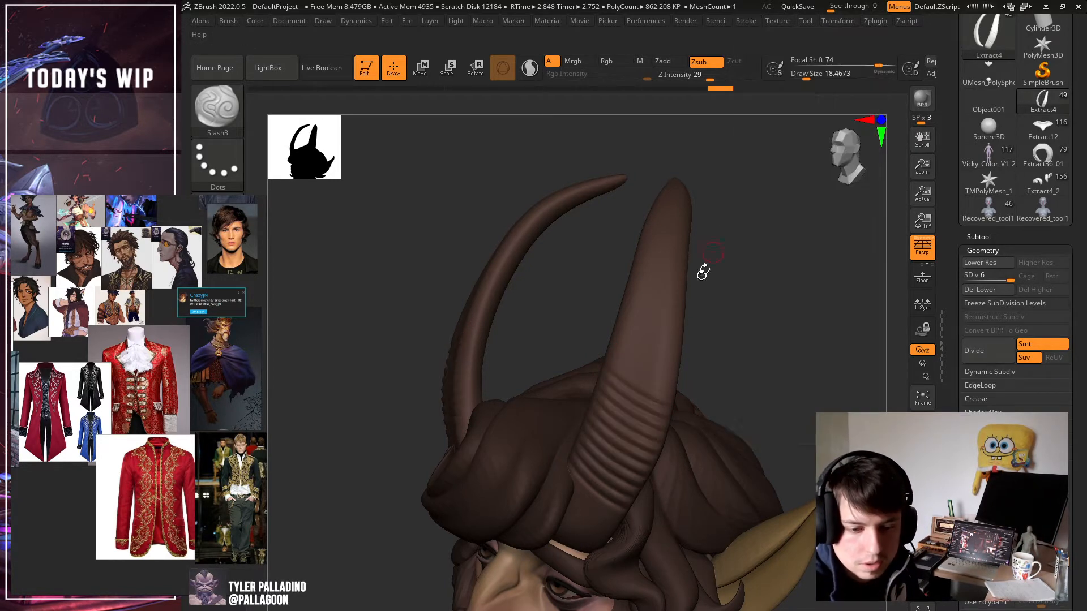
Cut a new Slash3 crease across the horns just above the existing grooves and another one at the tips.
{"action": "left_click_drag", "start_coordinate": [820, 389], "coordinate": [866, 394], "text": "shift"}
{"action": "left_click_drag", "start_coordinate": [922, 452], "coordinate": [922, 418]}
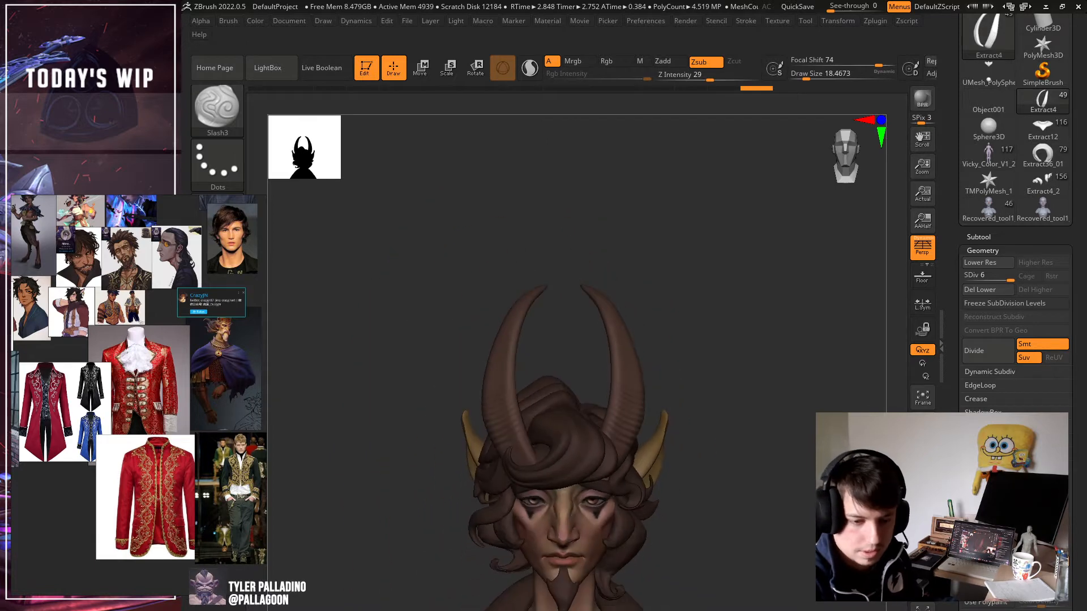
{"action": "left_click_drag", "start_coordinate": [872, 552], "coordinate": [815, 550]}
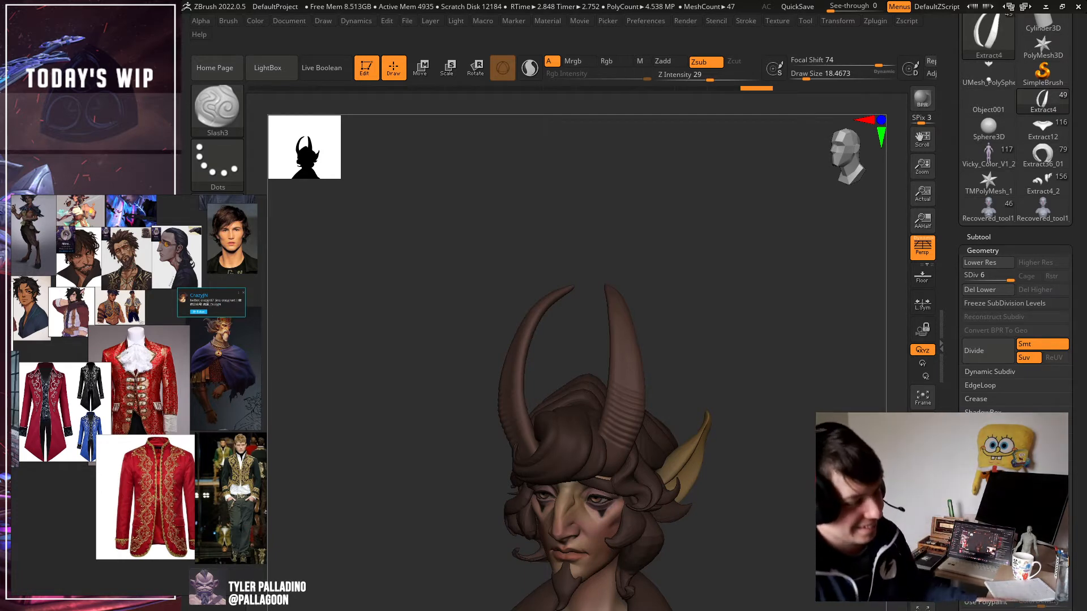
{"action": "left_click_drag", "start_coordinate": [735, 339], "coordinate": [804, 340]}
{"action": "left_click_drag", "start_coordinate": [736, 283], "coordinate": [696, 382], "text": "alt"}
{"action": "mouse_move", "coordinate": [810, 385]}
{"action": "left_mouse_down"}
{"action": "mouse_move", "coordinate": [784, 403]}
{"action": "mouse_move", "coordinate": [798, 384]}
{"action": "left_mouse_up"}
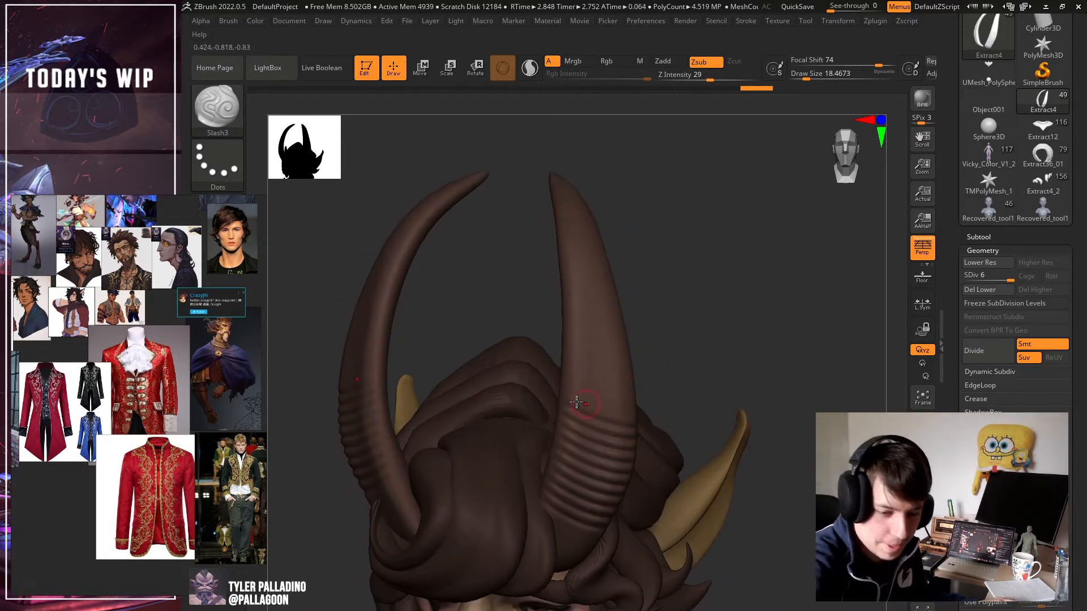
{"action": "left_click_drag", "start_coordinate": [565, 394], "coordinate": [634, 420]}
{"action": "key", "text": "ctrl+z"}
{"action": "left_click_drag", "start_coordinate": [566, 395], "coordinate": [615, 413]}
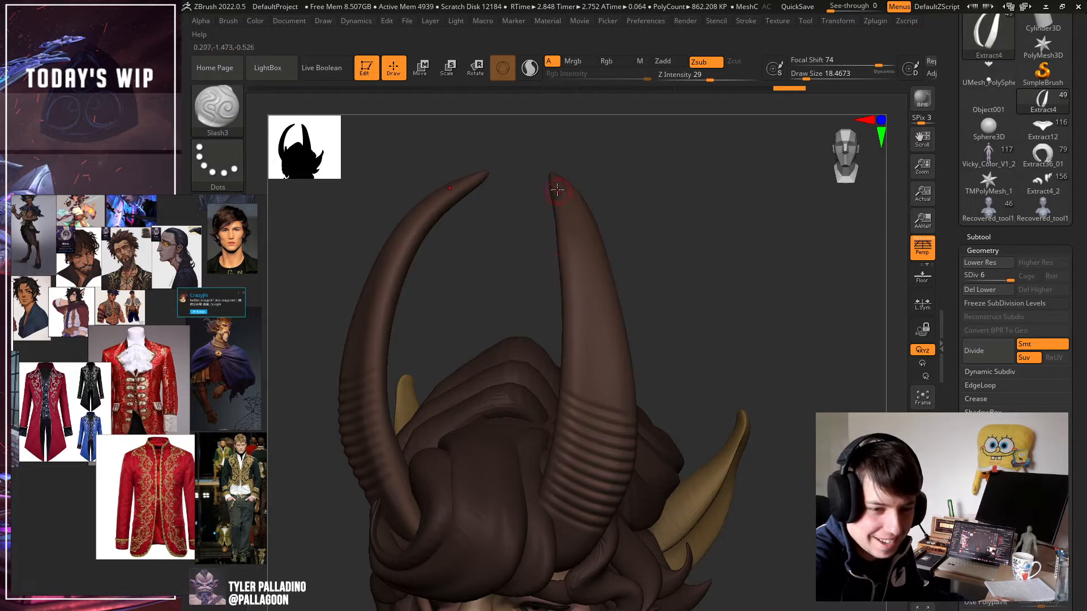
Interpolate between the last two creases with a higher strokes count to fill the upper horns with dense grooves.
{"action": "left_click", "coordinate": [746, 20]}
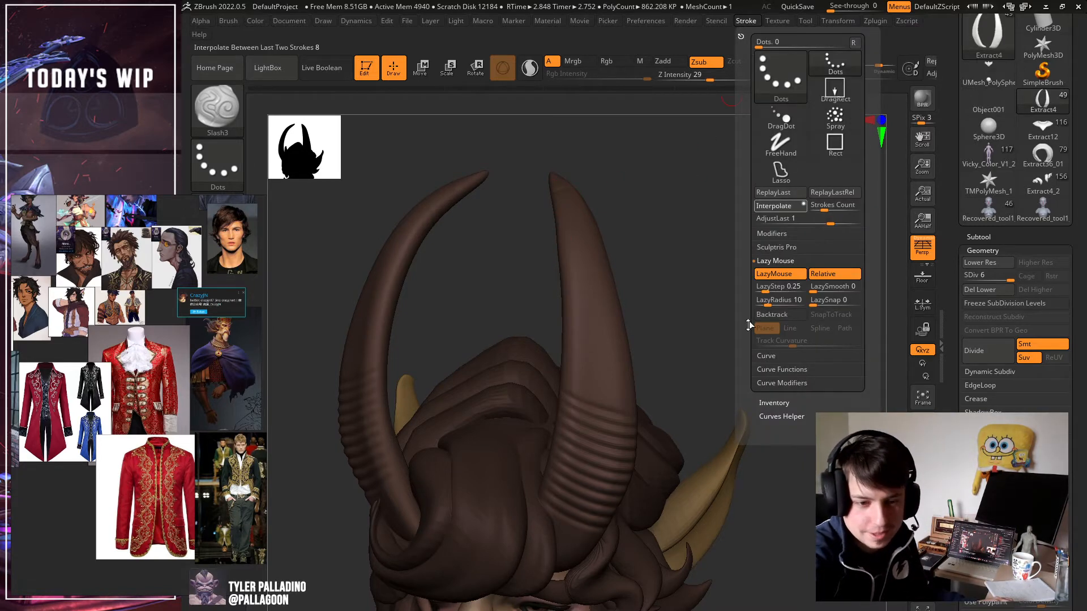
{"action": "key", "text": "ctrl"}
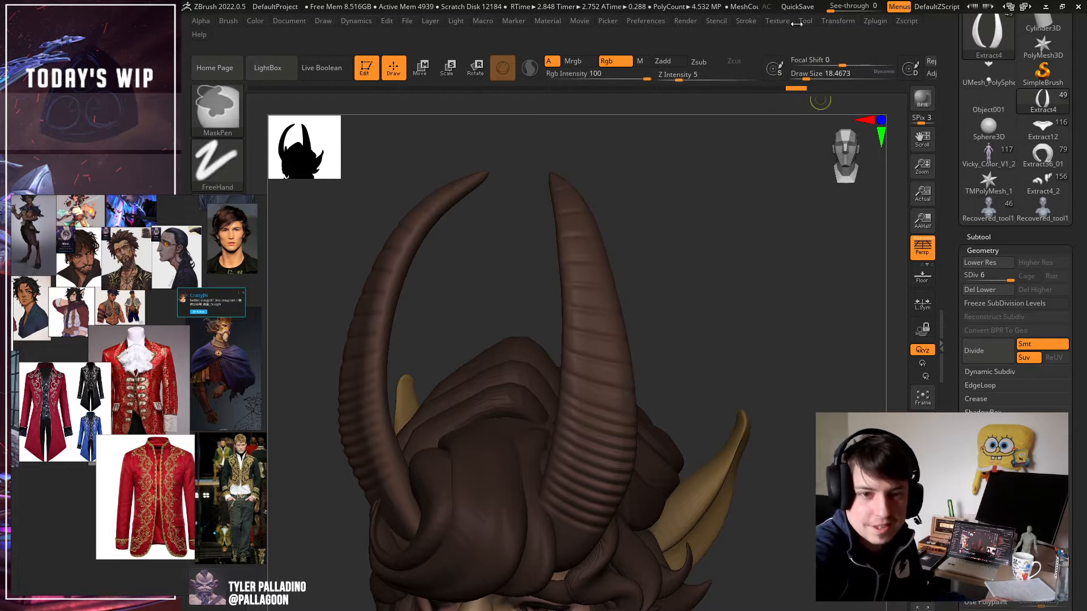
{"action": "left_click", "coordinate": [748, 21]}
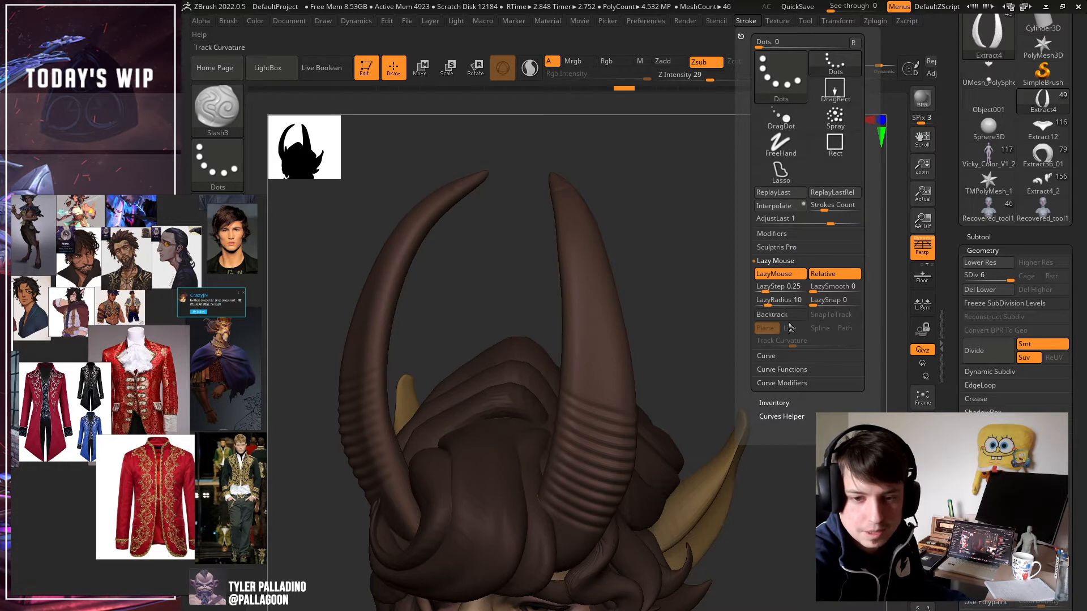
{"action": "left_click_drag", "start_coordinate": [831, 205], "coordinate": [831, 208]}
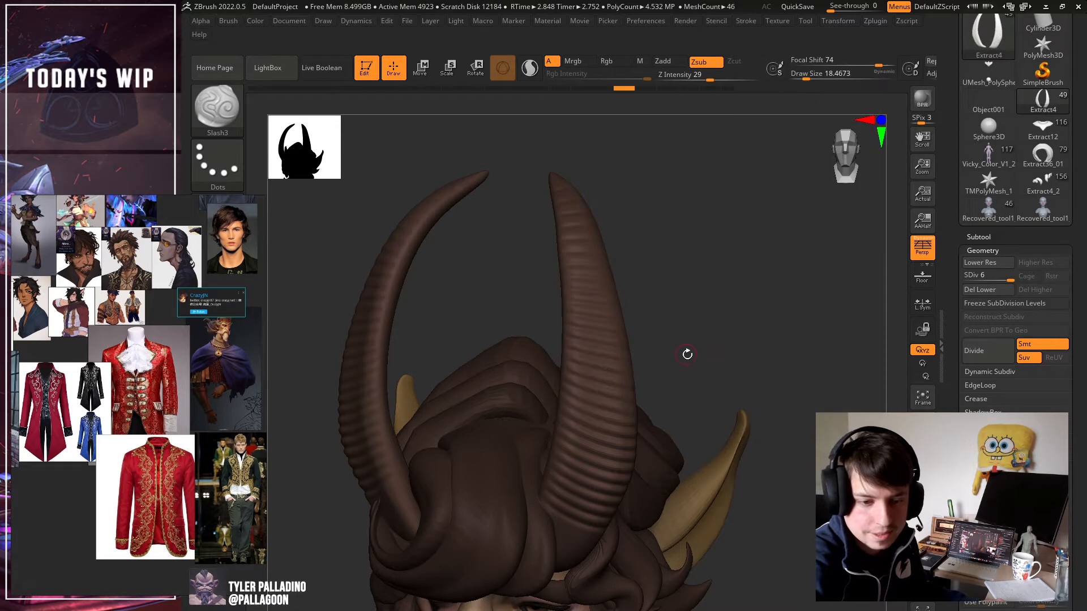
Examine the grooved horns on the full bust from the front, three-quarter and close-up views.
{"action": "left_click_drag", "start_coordinate": [695, 363], "coordinate": [759, 332]}
{"action": "right_click_drag", "start_coordinate": [759, 332], "coordinate": [756, 272], "text": "ctrl"}
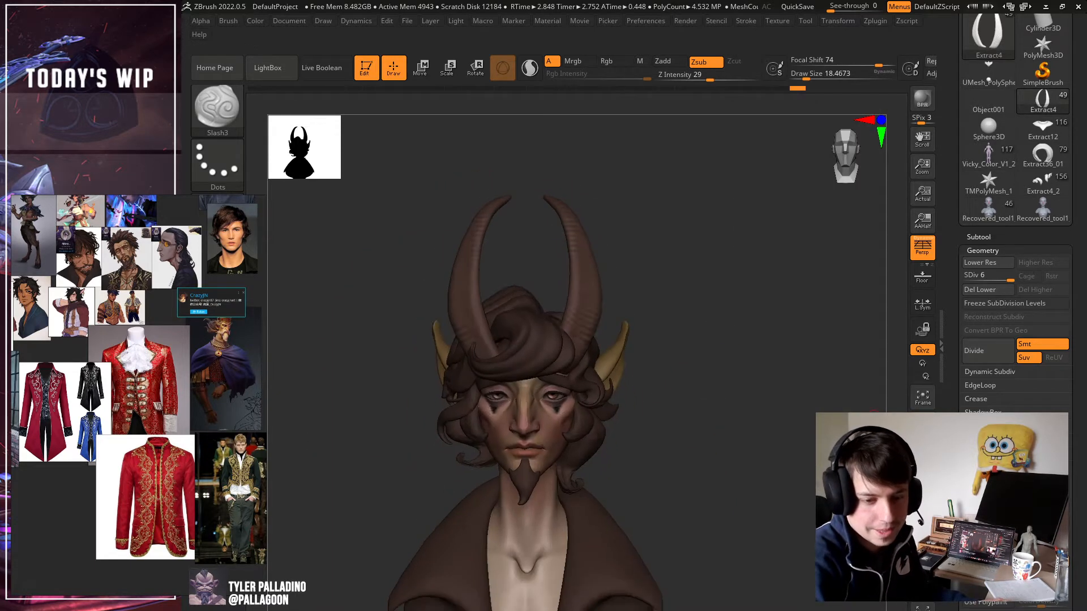
{"action": "left_click_drag", "start_coordinate": [683, 550], "coordinate": [648, 566]}
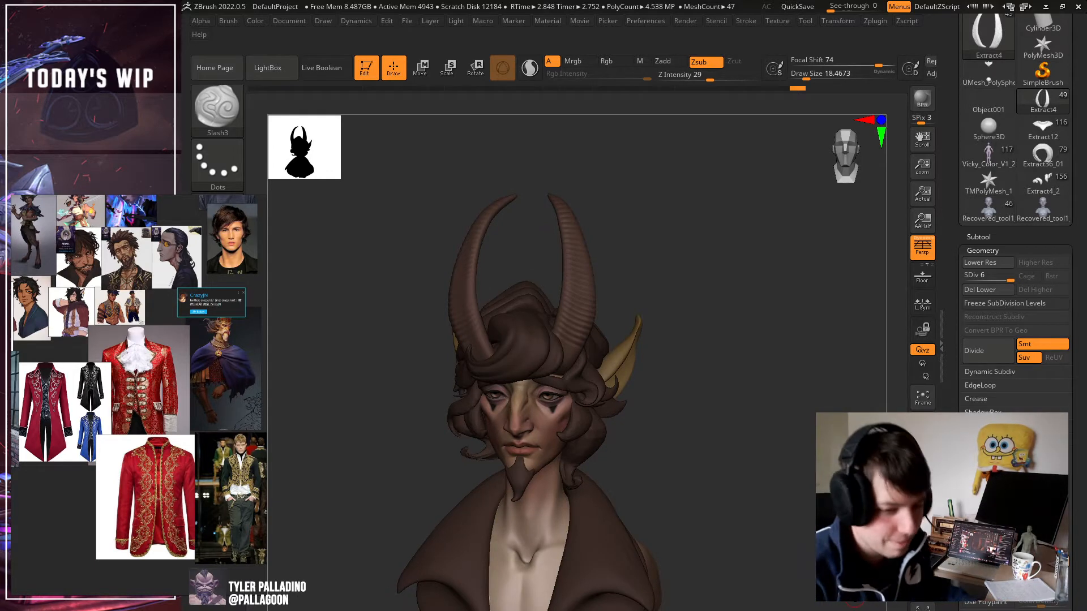
{"action": "right_click_drag", "start_coordinate": [747, 283], "coordinate": [750, 363], "text": "ctrl"}
{"action": "left_click_drag", "start_coordinate": [750, 363], "coordinate": [795, 365]}
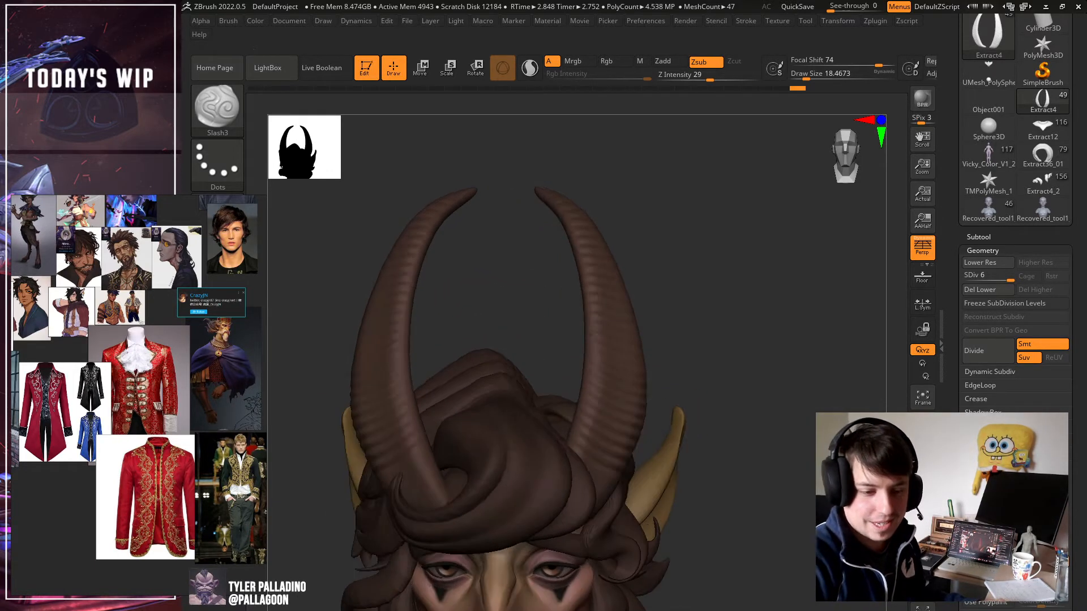
{"action": "right_click_drag", "start_coordinate": [747, 351], "coordinate": [745, 311], "text": "ctrl"}
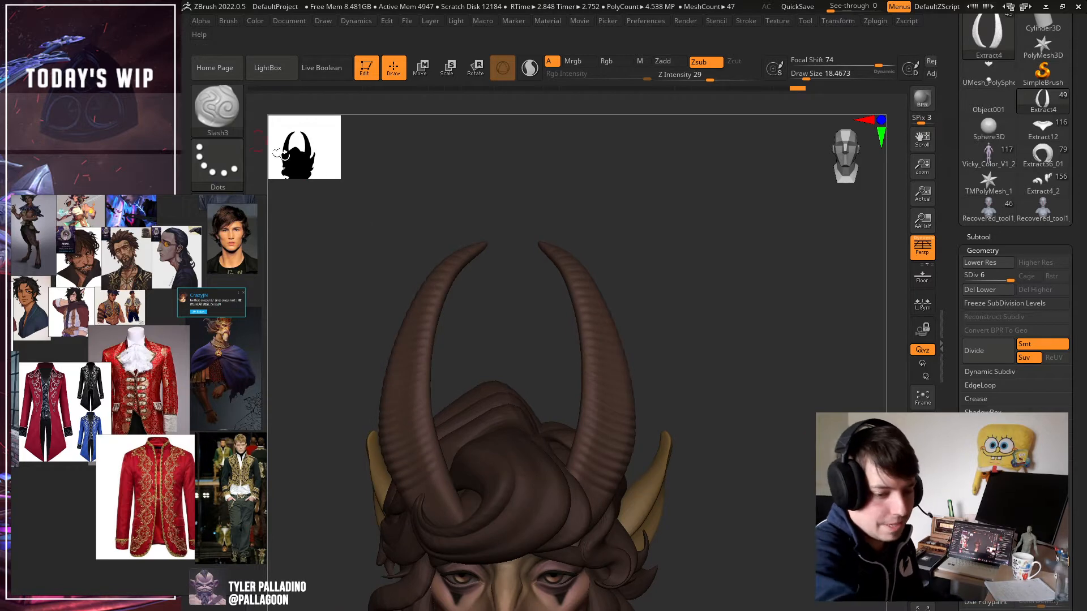
Build up the grooved surface of the horns lightly with the Clay brush, reducing the draw size to about 38.
{"action": "key", "text": "b"}
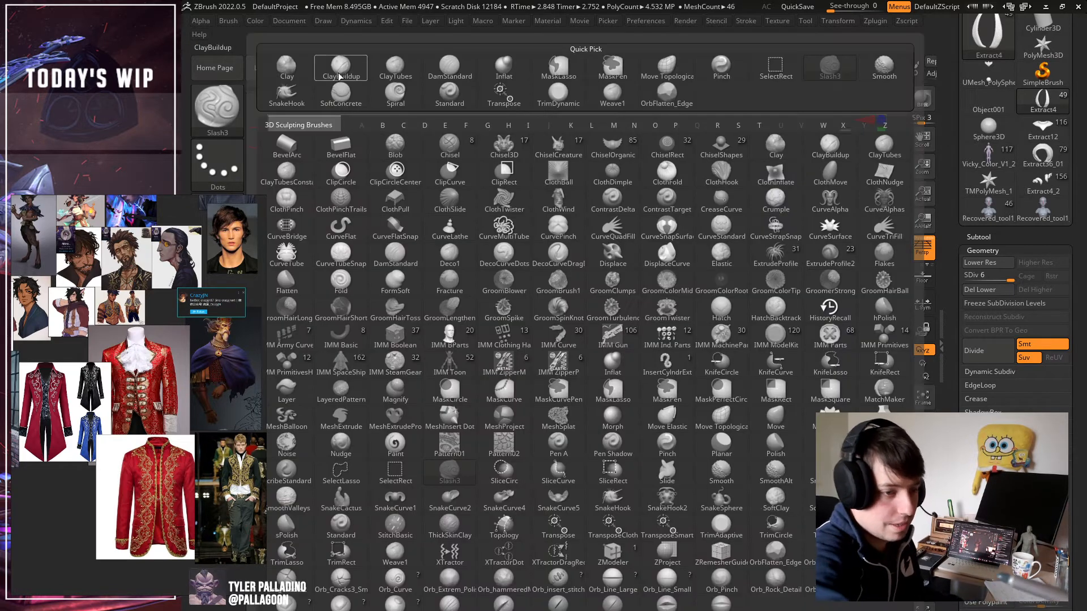
{"action": "left_click", "coordinate": [291, 72]}
{"action": "left_click_drag", "start_coordinate": [652, 388], "coordinate": [649, 392]}
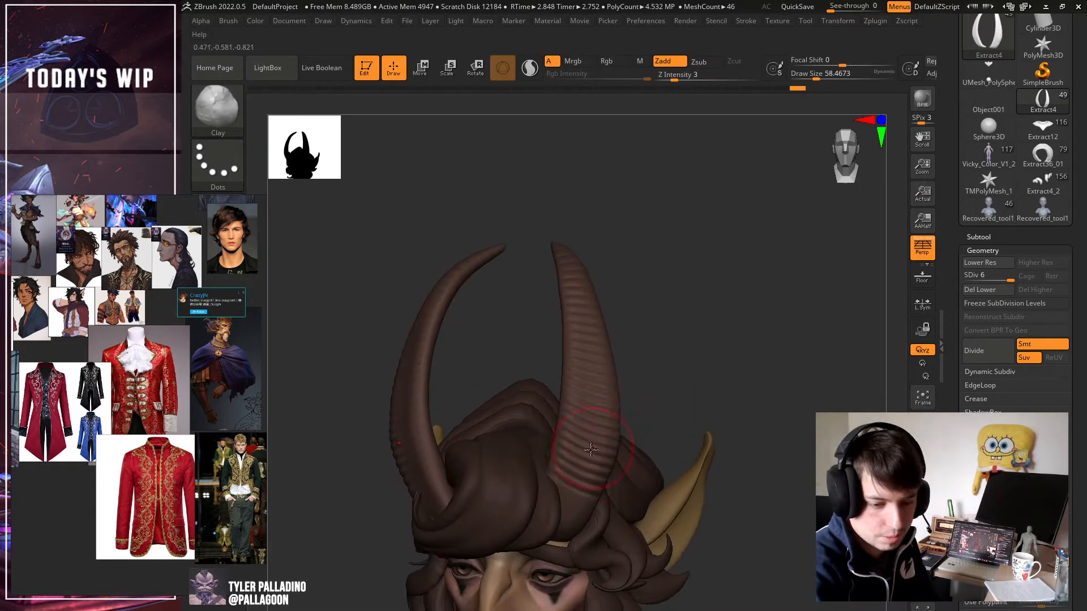
{"action": "mouse_move", "coordinate": [587, 353]}
{"action": "left_mouse_down"}
{"action": "mouse_move", "coordinate": [591, 420]}
{"action": "mouse_move", "coordinate": [576, 482]}
{"action": "left_mouse_up"}
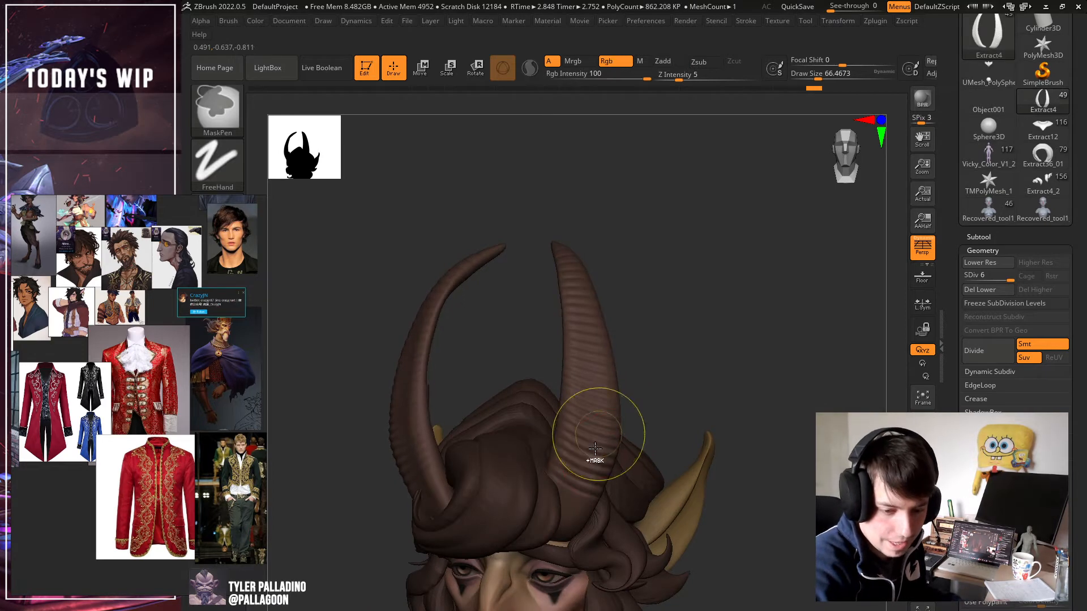
{"action": "key", "text": "["}
{"action": "key", "text": "["}
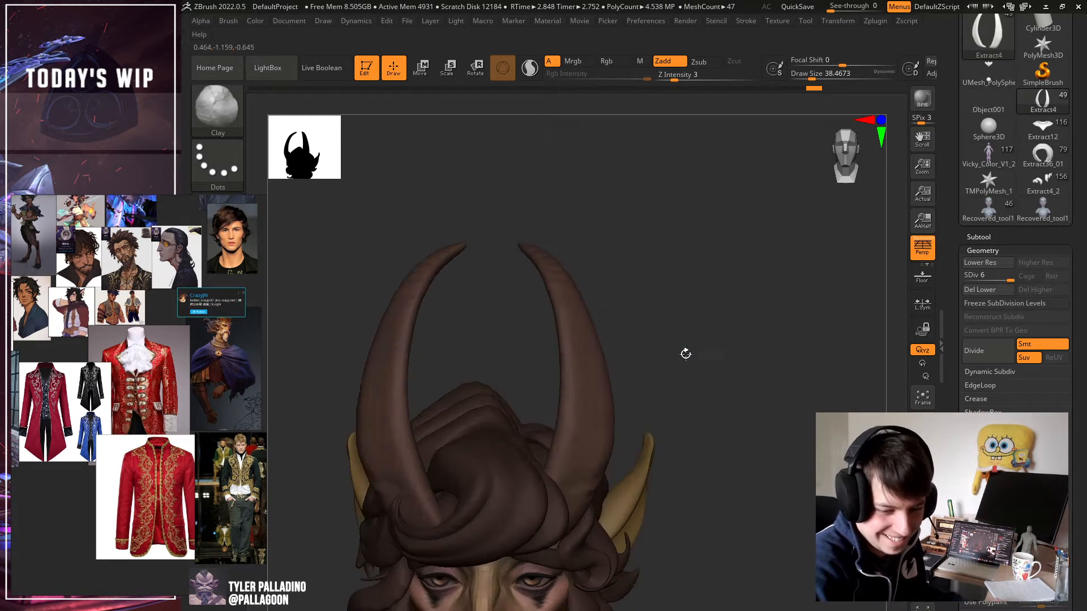
Flatten the ridges along the horns with the TrimDynamic brush at a draw size of about 62.
{"action": "left_click", "coordinate": [218, 112]}
{"action": "left_click", "coordinate": [558, 93]}
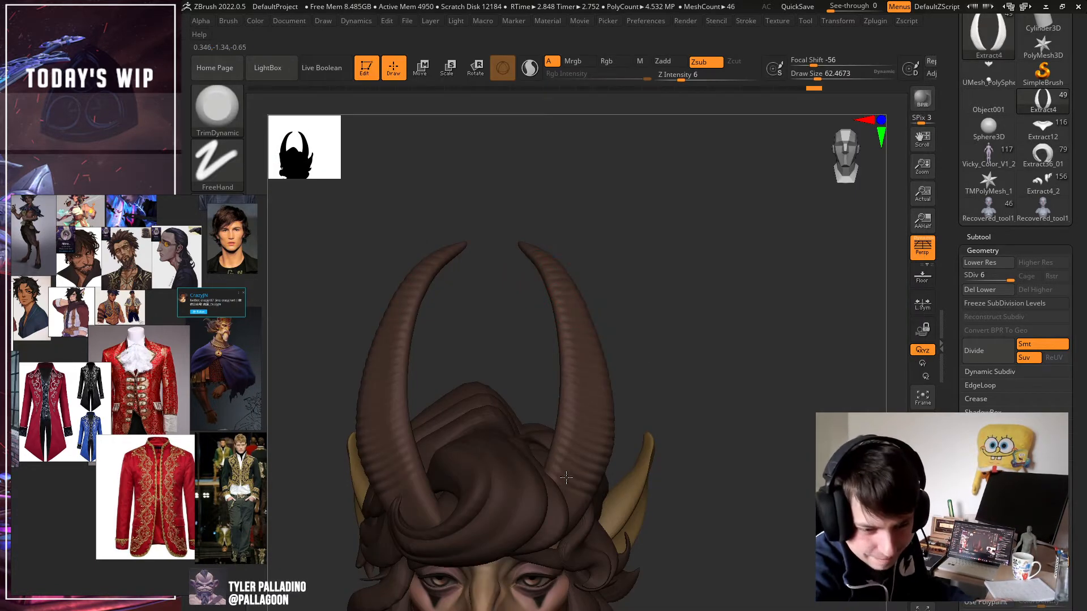
{"action": "left_click_drag", "start_coordinate": [626, 364], "coordinate": [606, 449]}
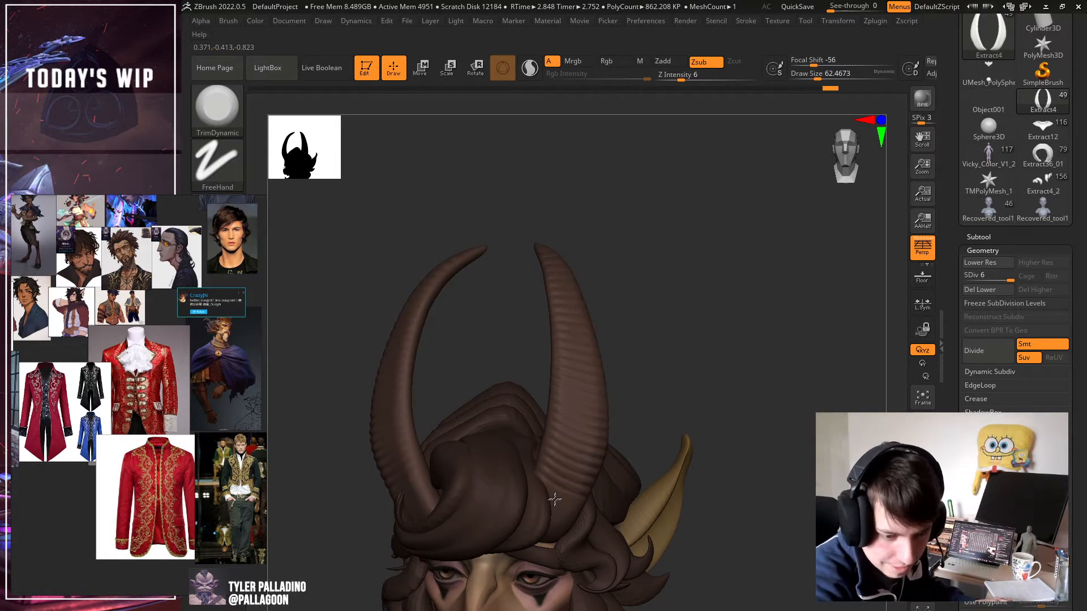
{"action": "mouse_move", "coordinate": [686, 377]}
{"action": "left_mouse_down"}
{"action": "mouse_move", "coordinate": [703, 383]}
{"action": "mouse_move", "coordinate": [737, 458]}
{"action": "mouse_move", "coordinate": [730, 470]}
{"action": "mouse_move", "coordinate": [574, 459]}
{"action": "left_mouse_up"}
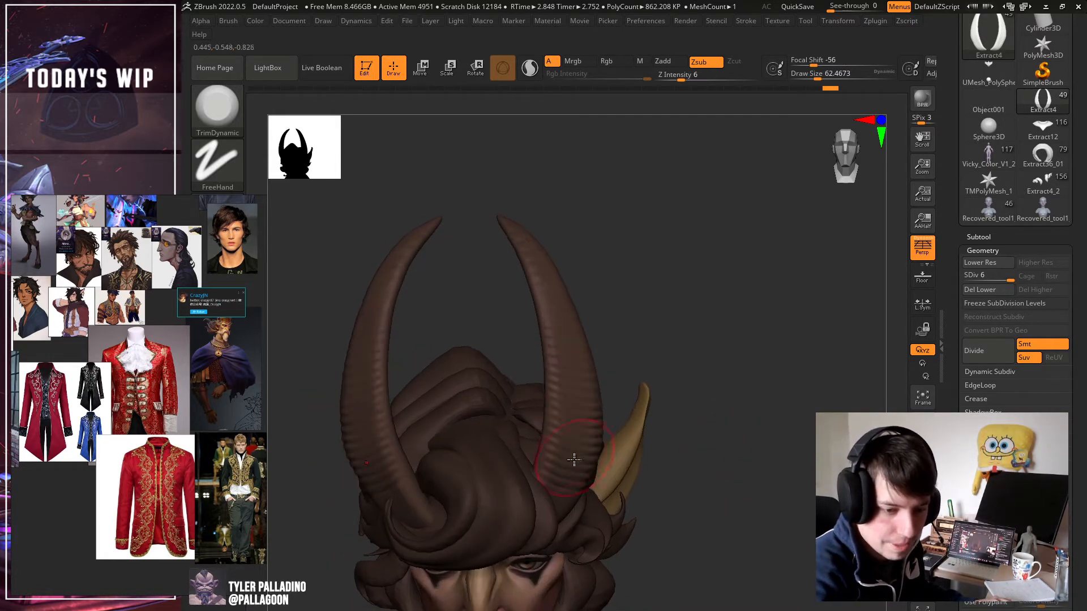
{"action": "left_click_drag", "start_coordinate": [662, 359], "coordinate": [570, 311]}
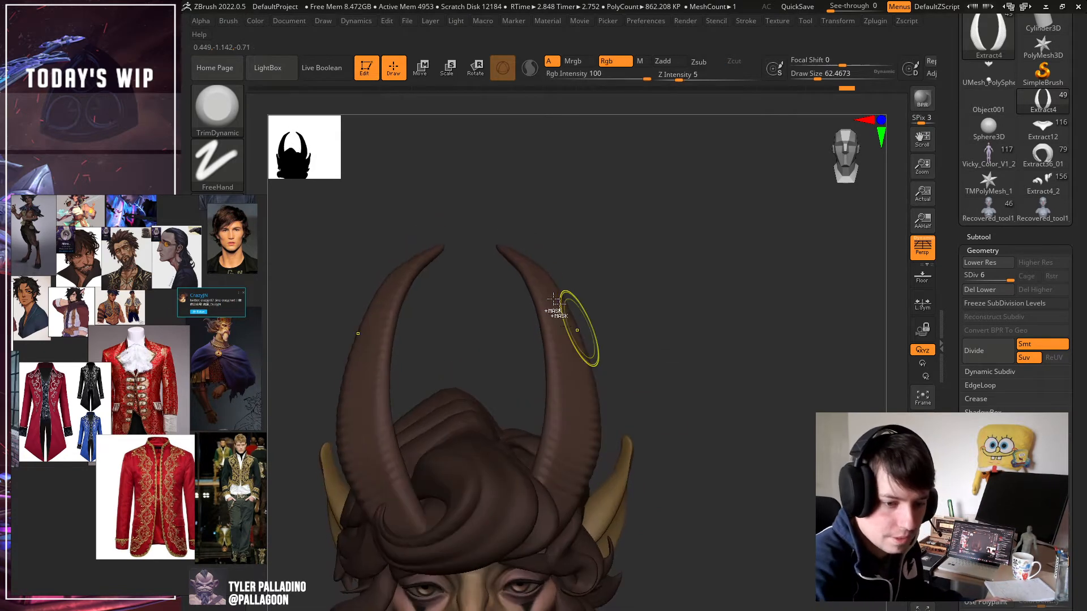
Render the full bust and examine the horns from the front and three-quarter views.
{"action": "left_click_drag", "start_coordinate": [583, 441], "coordinate": [814, 524]}
{"action": "mouse_move", "coordinate": [815, 571]}
{"action": "left_mouse_down"}
{"action": "mouse_move", "coordinate": [858, 413]}
{"action": "mouse_move", "coordinate": [807, 405]}
{"action": "left_mouse_up"}
{"action": "left_click", "coordinate": [922, 90]}
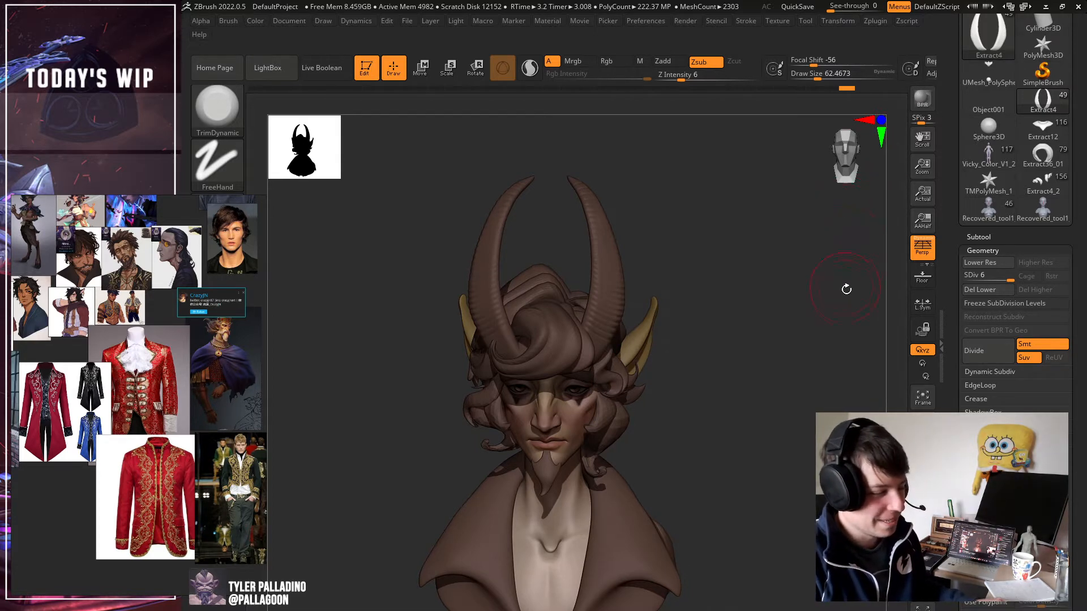
{"action": "left_click_drag", "start_coordinate": [846, 290], "coordinate": [845, 279], "text": "shift"}
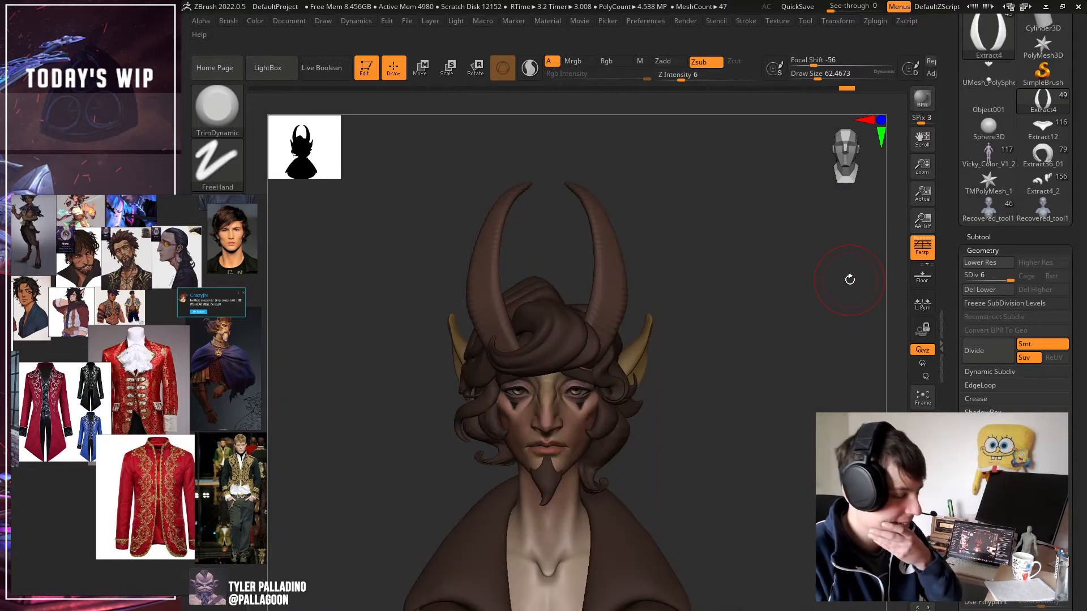
{"action": "left_click_drag", "start_coordinate": [846, 345], "coordinate": [811, 399], "text": "alt"}
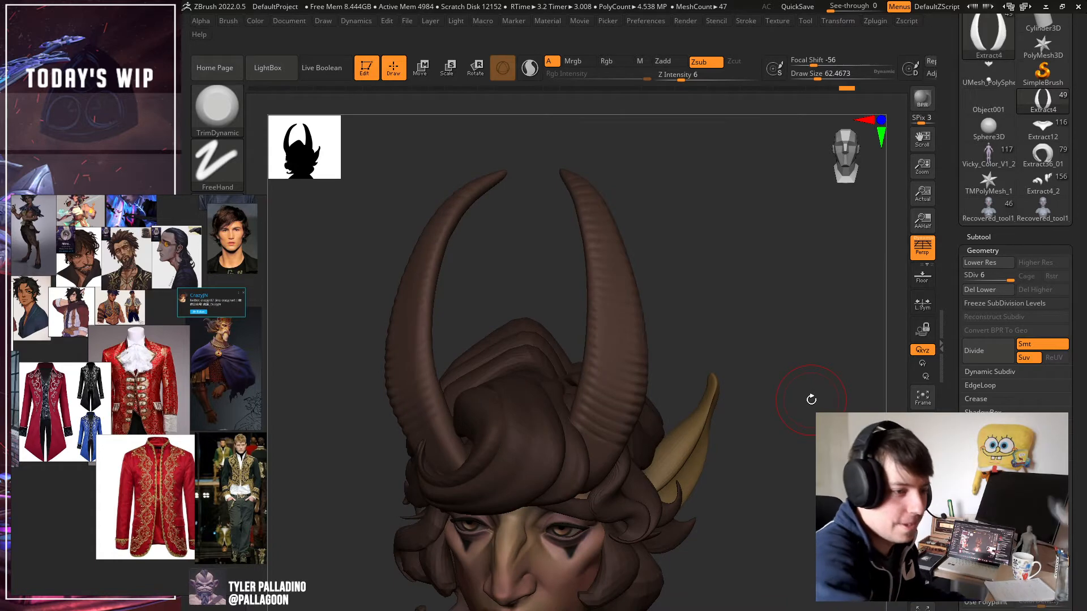
Switch to the Slash3 brush with a draw size of about 14.5 and isolate the horns in Solo mode.
{"action": "left_click", "coordinate": [209, 98]}
{"action": "key", "text": "s"}
{"action": "key", "text": "l"}
{"action": "left_click", "coordinate": [801, 75]}
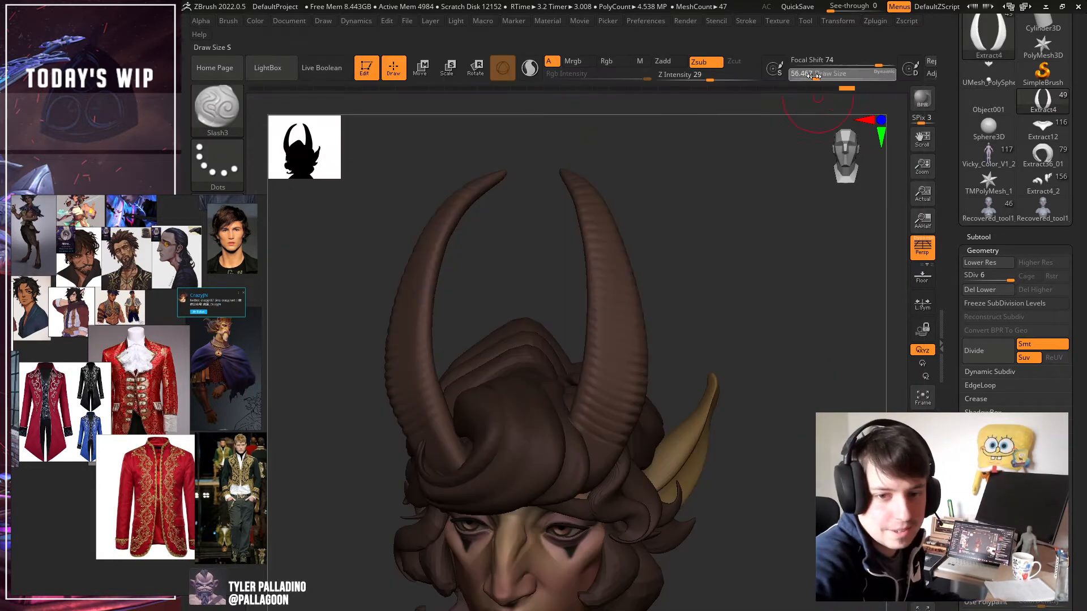
{"action": "left_click", "coordinate": [919, 589]}
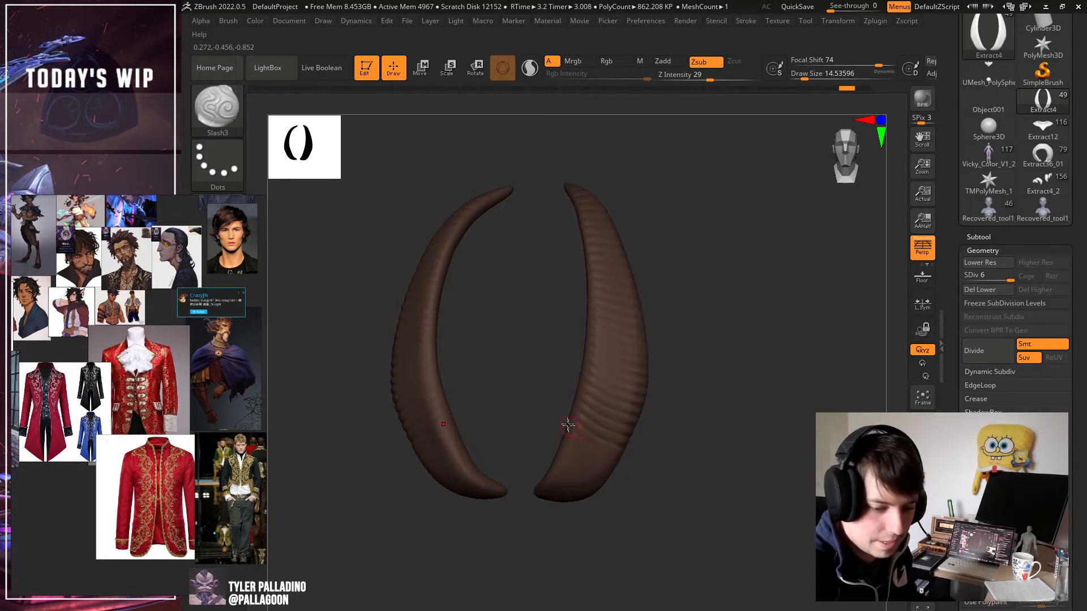
Try interpolating grooves with a strokes count of 8 between new creases below the existing grooves and at the horn bases.
{"action": "mouse_move", "coordinate": [626, 462]}
{"action": "left_mouse_down"}
{"action": "mouse_move", "coordinate": [670, 469]}
{"action": "mouse_move", "coordinate": [642, 460]}
{"action": "left_mouse_up"}
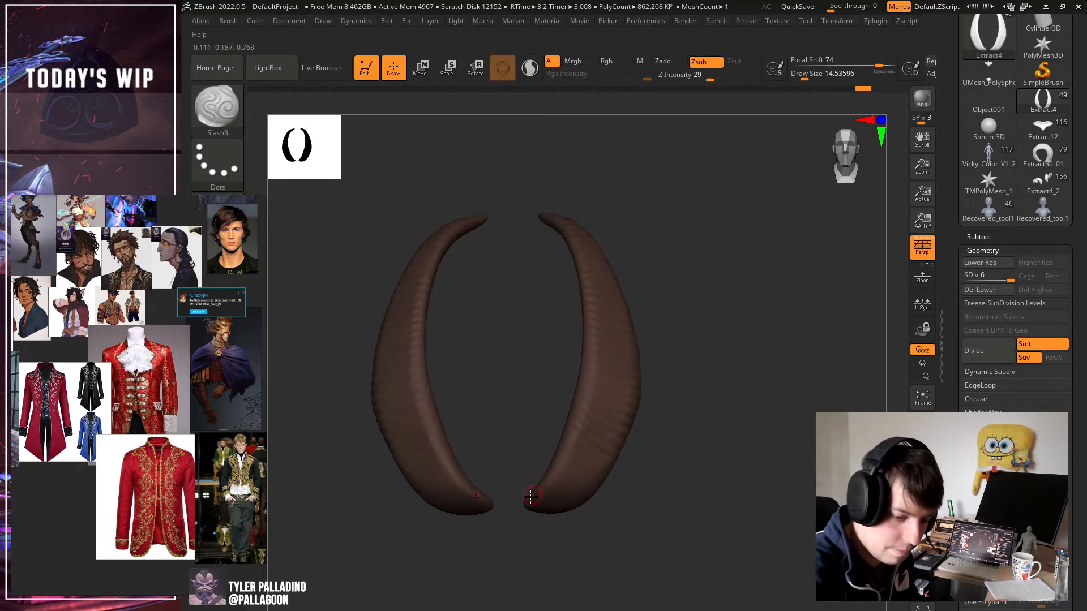
{"action": "left_click", "coordinate": [743, 23]}
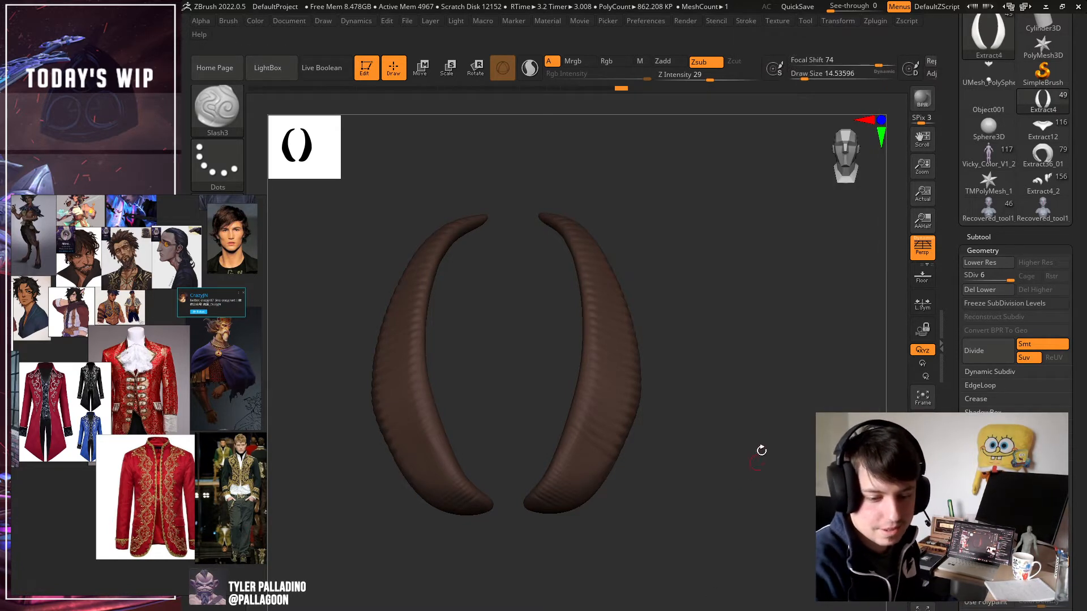
{"action": "left_click", "coordinate": [770, 21]}
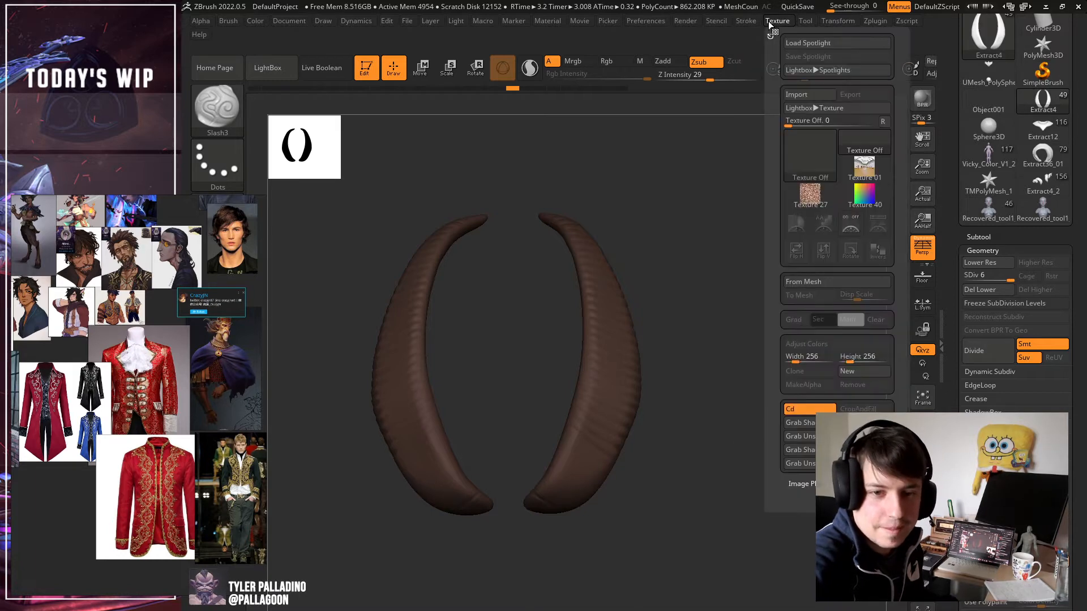
{"action": "left_click", "coordinate": [746, 21]}
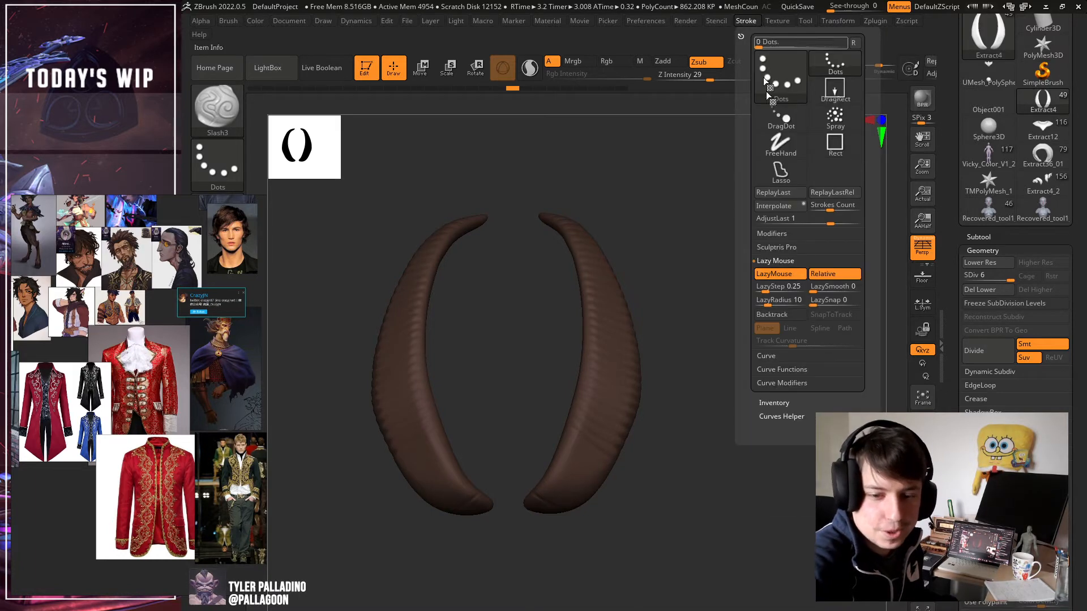
{"action": "left_click", "coordinate": [823, 208]}
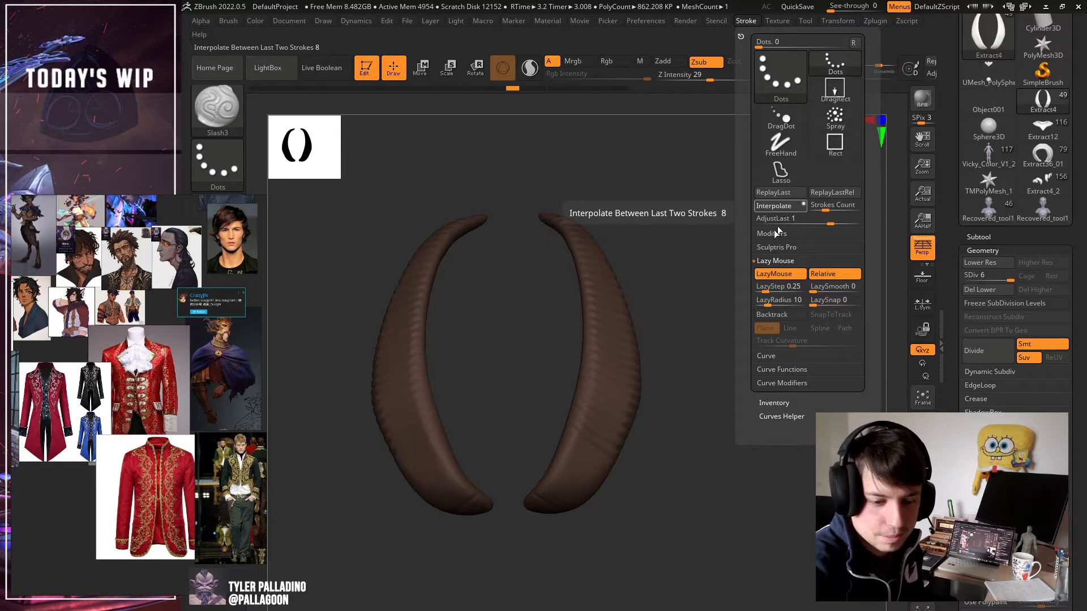
{"action": "left_click_drag", "start_coordinate": [781, 179], "coordinate": [766, 279]}
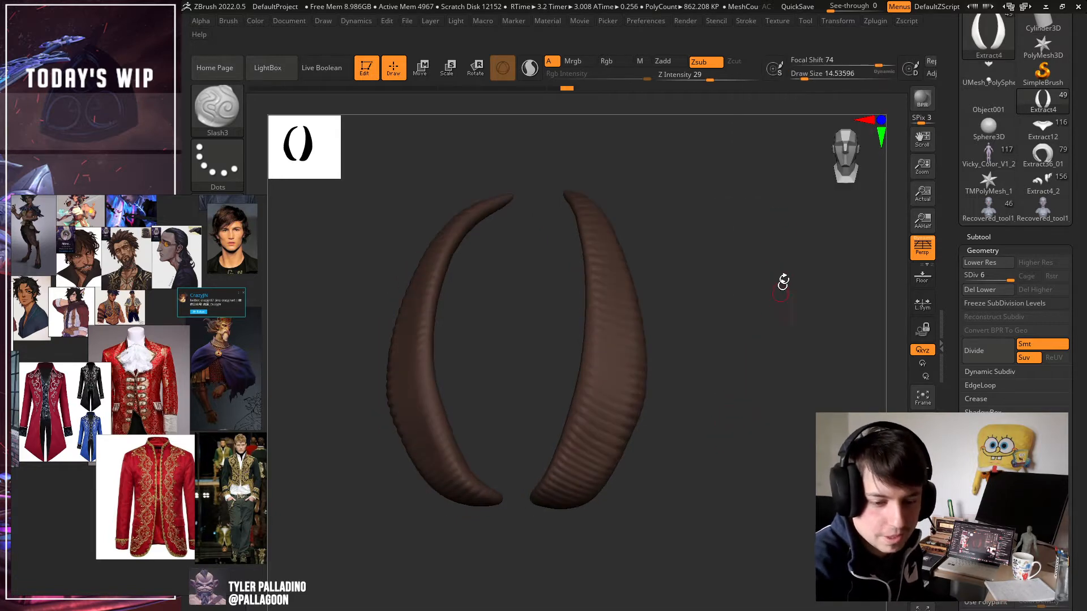
Undo the interpolated grooves and the Slash3 creases on the horn bases.
{"action": "left_click", "coordinate": [745, 20]}
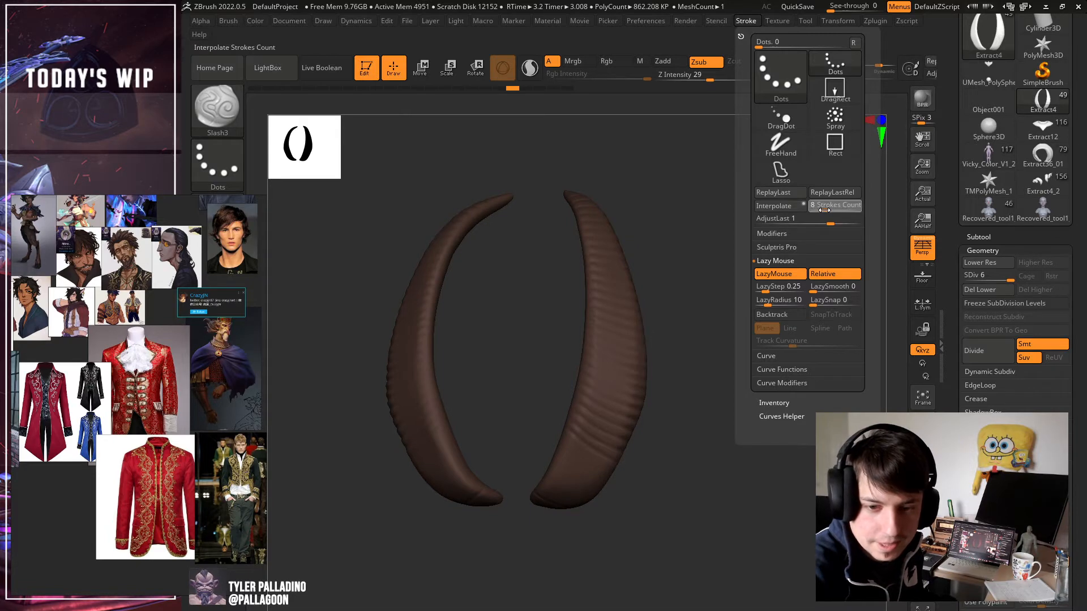
{"action": "mouse_move", "coordinate": [718, 443]}
{"action": "left_mouse_down"}
{"action": "mouse_move", "coordinate": [746, 526]}
{"action": "mouse_move", "coordinate": [742, 448]}
{"action": "left_mouse_up"}
{"action": "left_click_drag", "start_coordinate": [776, 530], "coordinate": [774, 529]}
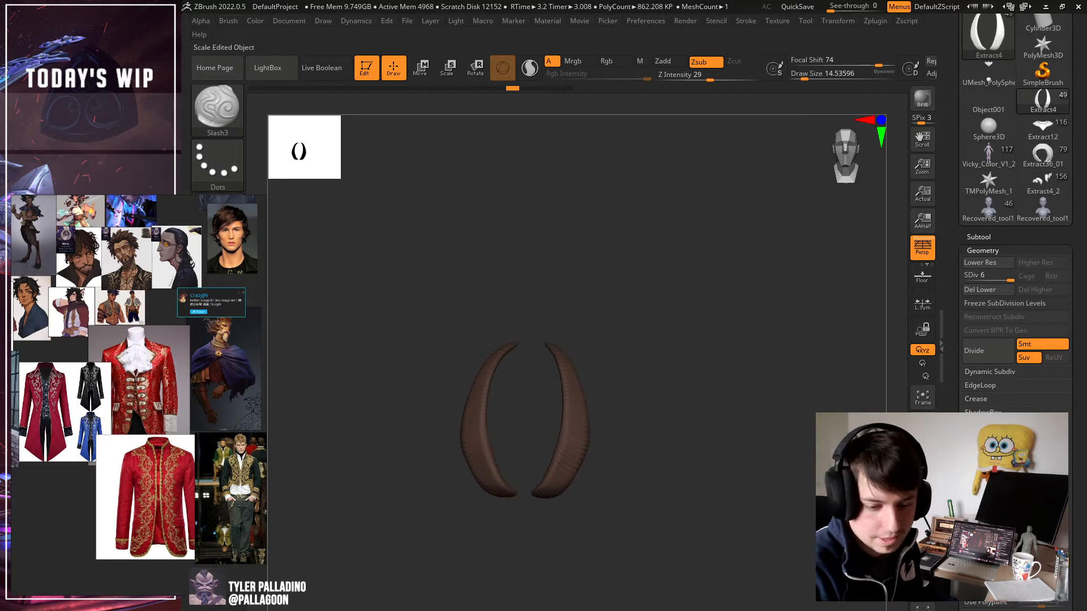
{"action": "left_click_drag", "start_coordinate": [923, 451], "coordinate": [797, 529]}
{"action": "key", "text": "ctrl+z"}
{"action": "key", "text": "ctrl+z"}
{"action": "key", "text": "ctrl+z"}
{"action": "key", "text": "ctrl+z"}
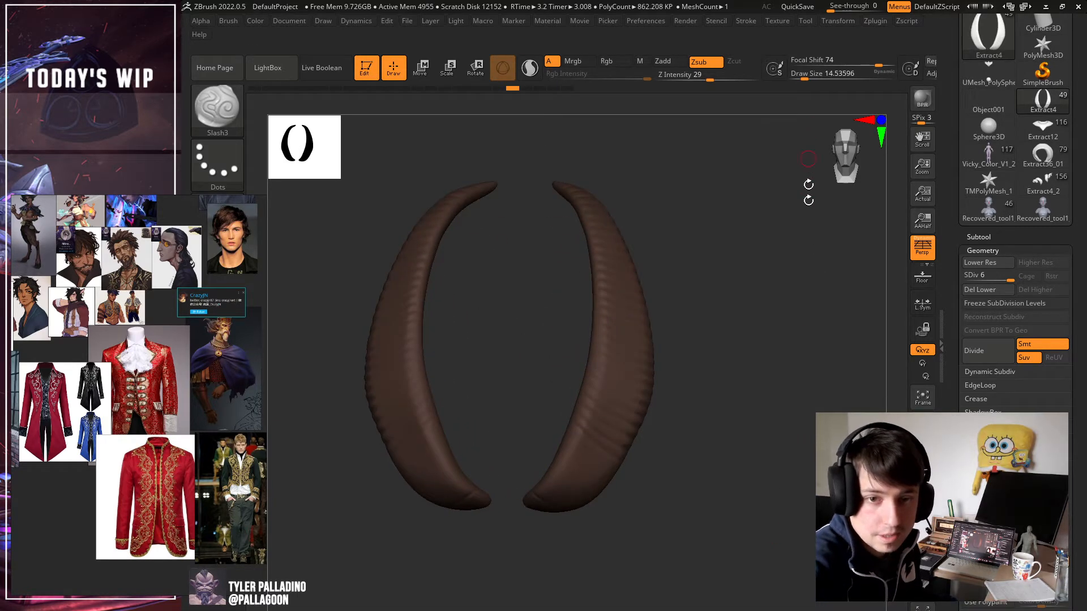
{"action": "left_click_drag", "start_coordinate": [807, 192], "coordinate": [789, 351]}
{"action": "key", "text": "ctrl+z"}
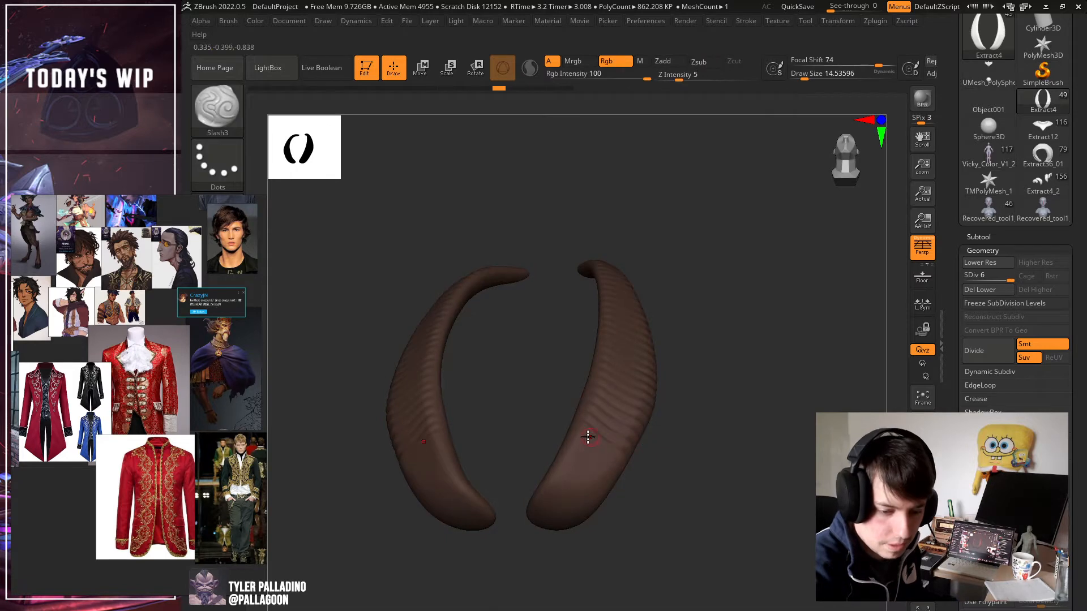
Recut Slash3 creases just below the existing grooves and at the horn bases, and interpolate grooves between them.
{"action": "left_click_drag", "start_coordinate": [608, 454], "coordinate": [616, 462]}
{"action": "key", "text": "ctrl+z"}
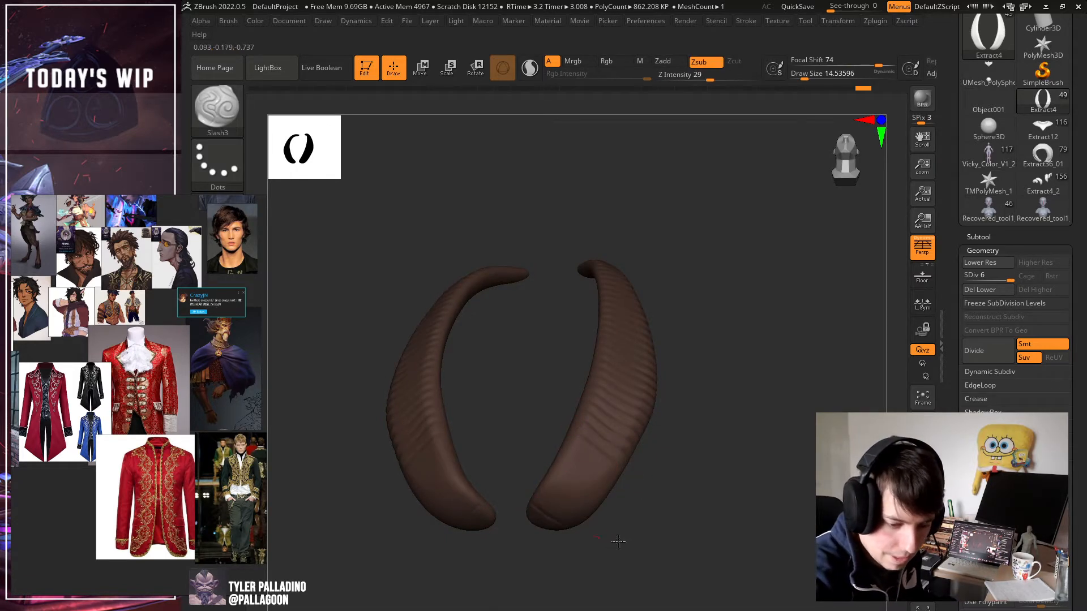
{"action": "left_click", "coordinate": [844, 22]}
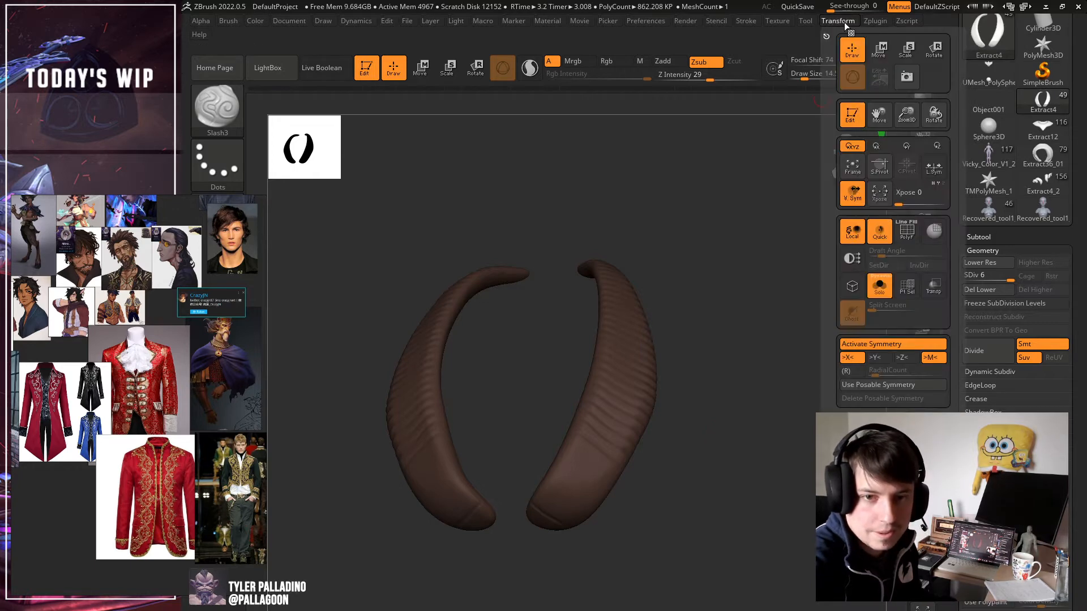
{"action": "mouse_move", "coordinate": [780, 22]}
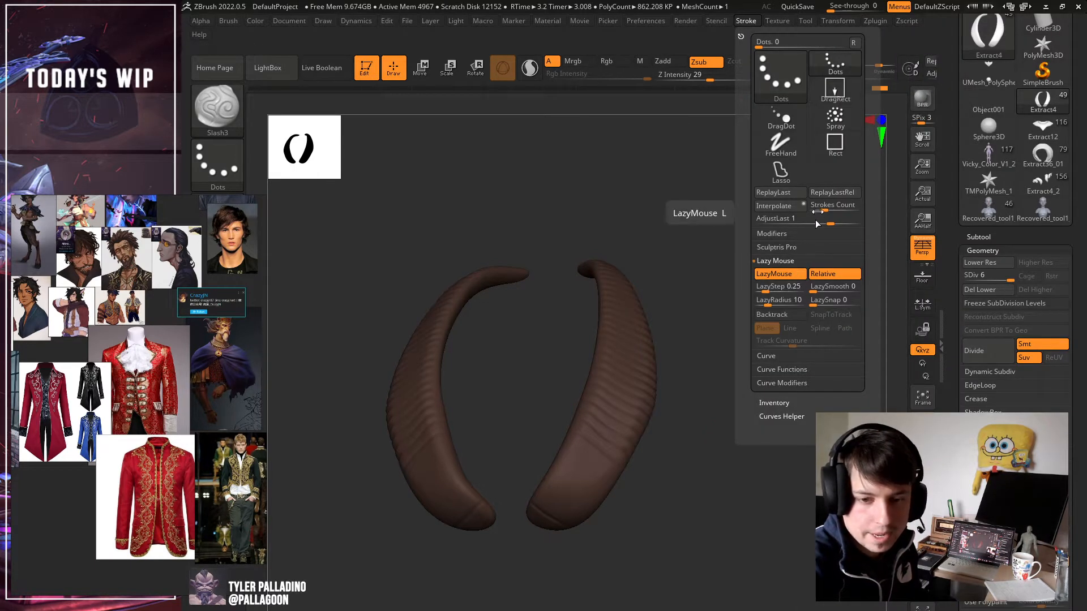
{"action": "mouse_move", "coordinate": [720, 420]}
{"action": "left_mouse_down"}
{"action": "mouse_move", "coordinate": [728, 558]}
{"action": "mouse_move", "coordinate": [747, 565]}
{"action": "mouse_move", "coordinate": [742, 574]}
{"action": "left_mouse_up"}
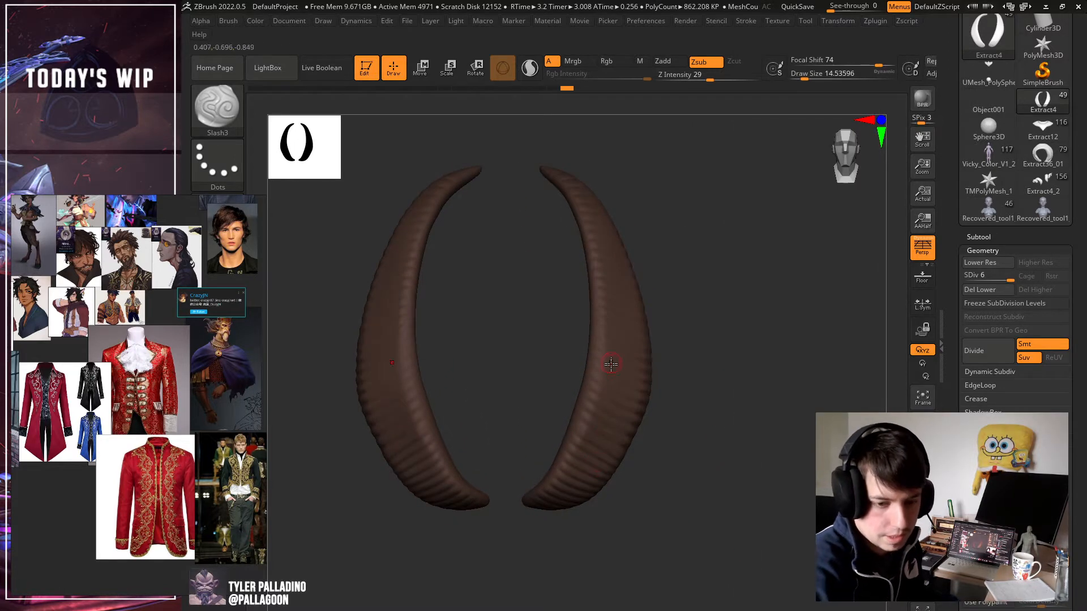
Flatten the new grooves on the lower horns with the TrimDynamic brush at a draw size of about 38.5.
{"action": "left_click", "coordinate": [219, 121]}
{"action": "key", "text": "t"}
{"action": "key", "text": "d"}
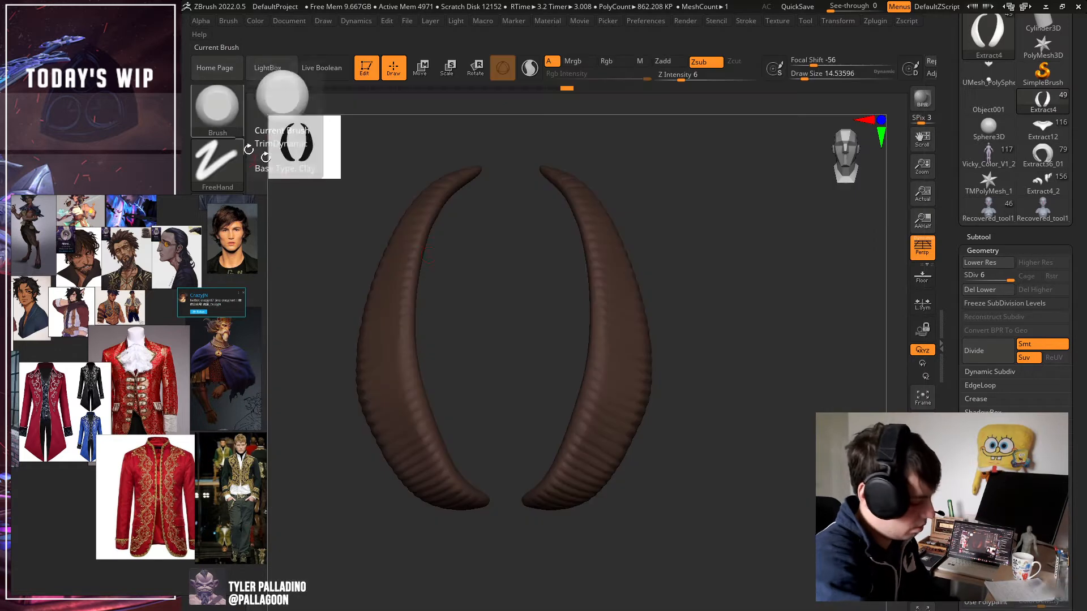
{"action": "key", "text": "bracketright"}
{"action": "key", "text": "bracketright"}
{"action": "left_click_drag", "start_coordinate": [595, 440], "coordinate": [562, 495]}
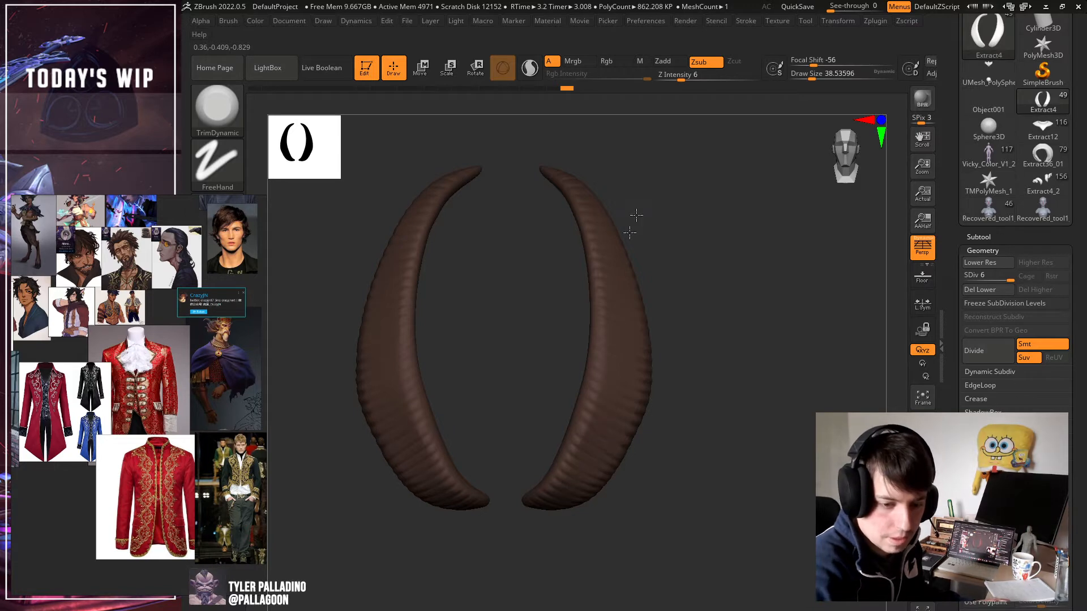
Leave Solo mode to show the full bust and view the horns from the front.
{"action": "left_click_drag", "start_coordinate": [923, 450], "coordinate": [866, 387]}
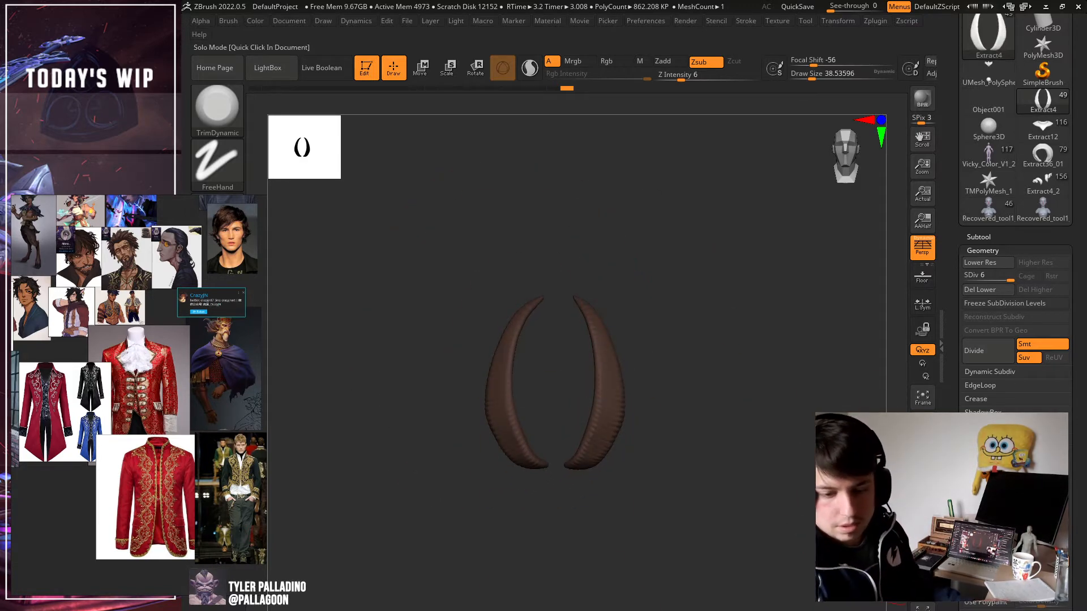
{"action": "left_click", "coordinate": [923, 576]}
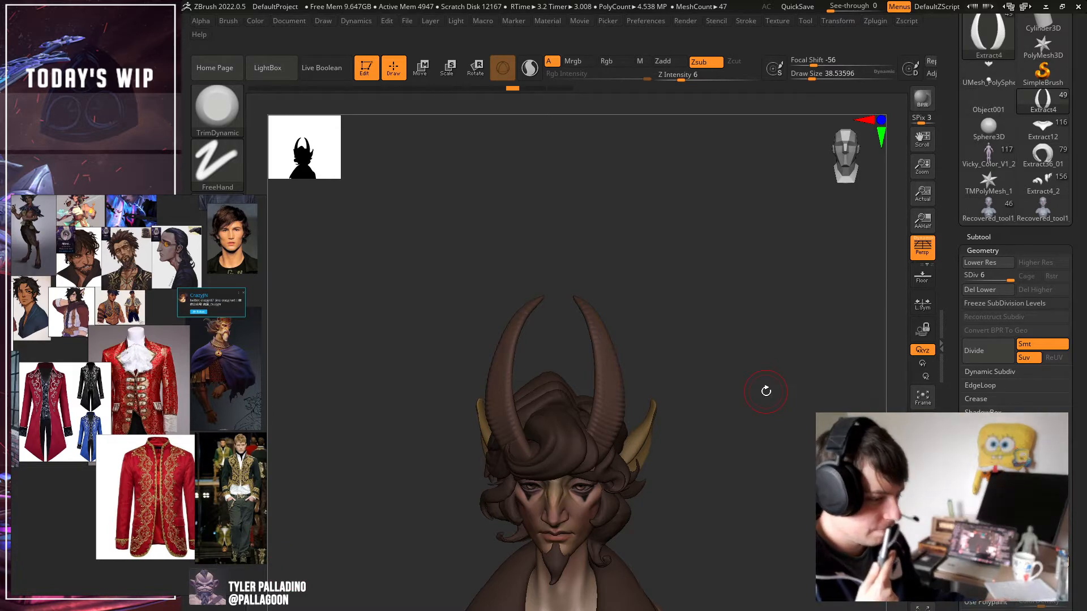
{"action": "left_click_drag", "start_coordinate": [739, 311], "coordinate": [740, 277]}
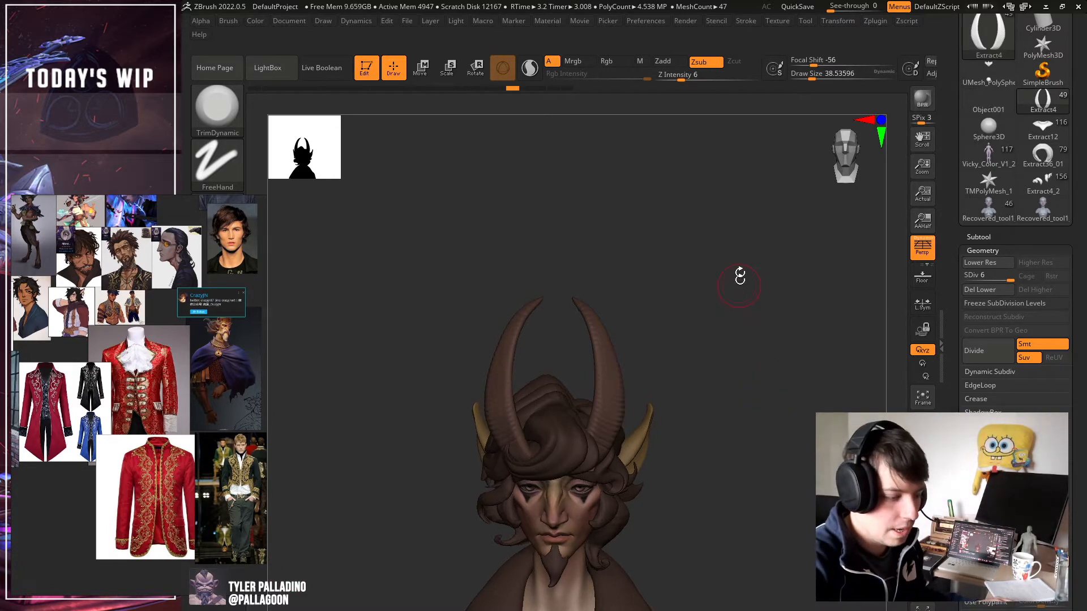
Compare the current horn grooves up close with an earlier state in the undo history.
{"action": "left_click", "coordinate": [747, 21]}
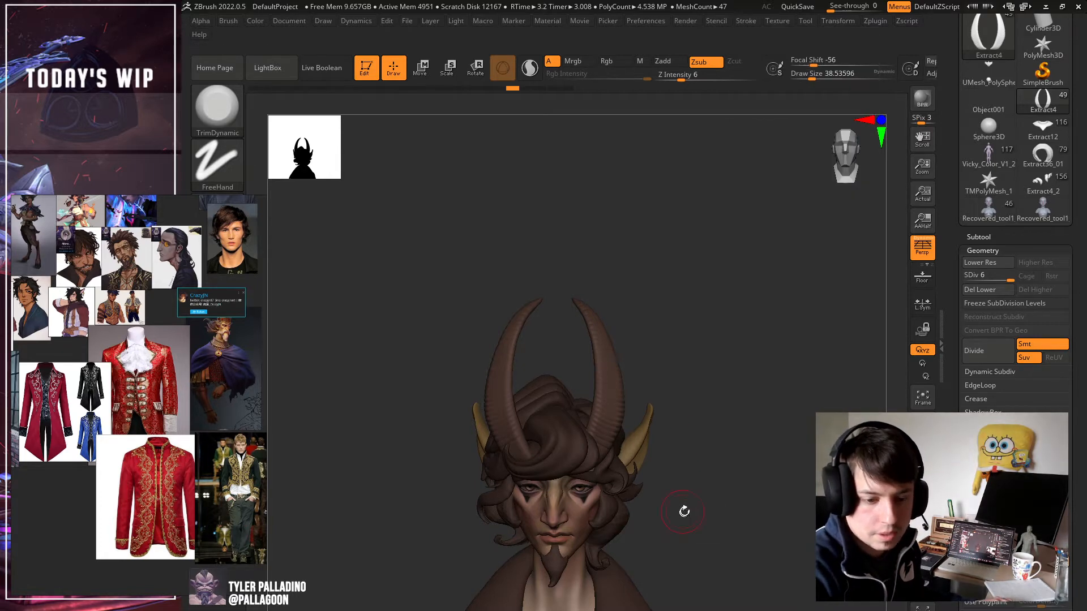
{"action": "mouse_move", "coordinate": [683, 509]}
{"action": "left_mouse_down"}
{"action": "mouse_move", "coordinate": [694, 493]}
{"action": "mouse_move", "coordinate": [693, 543]}
{"action": "left_mouse_up"}
{"action": "key", "text": "ctrl"}
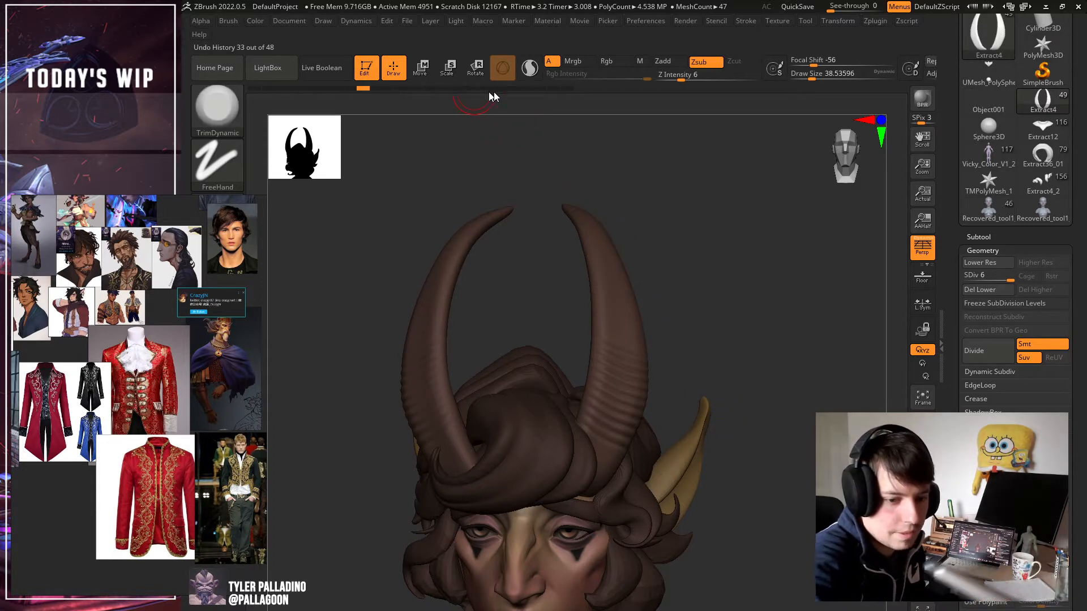
{"action": "key", "text": "ctrl"}
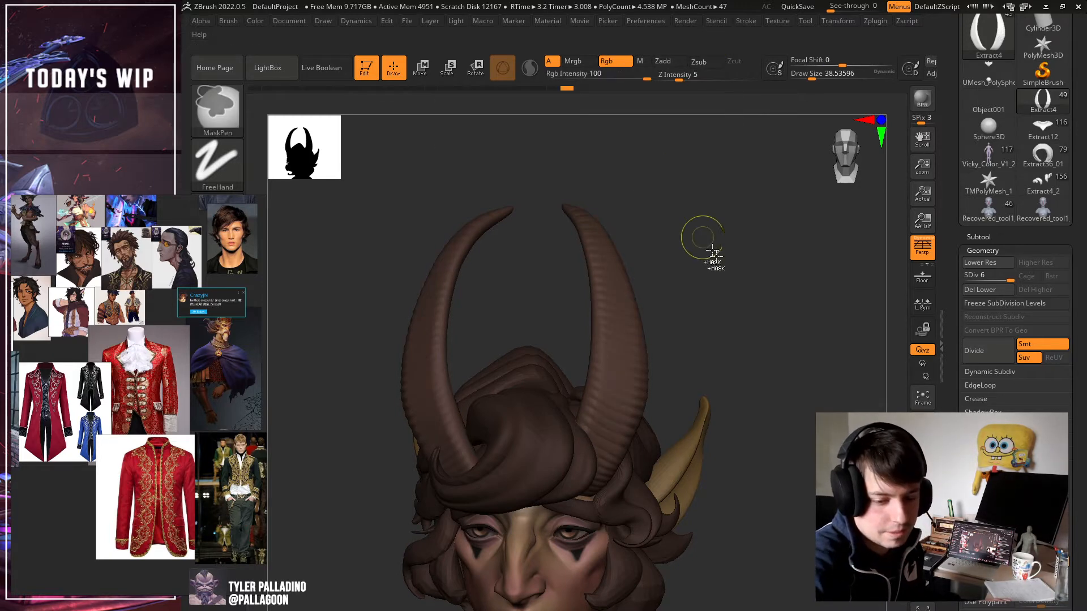
Undo the most recent groove and flattening passes on the lower horns.
{"action": "key", "text": "ctrl+z"}
{"action": "key", "text": "ctrl+z"}
{"action": "key", "text": "ctrl+z"}
{"action": "key", "text": "ctrl+z"}
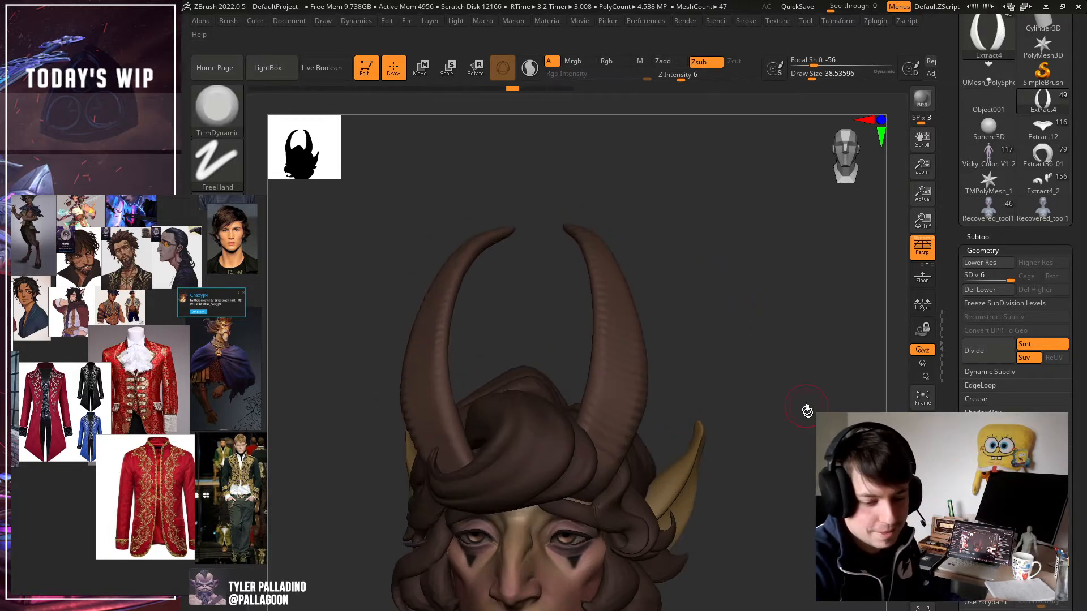
Isolate the horns in Solo mode and flatten their lower grooves with TrimDynamic at a draw size of 28.75.
{"action": "left_click", "coordinate": [747, 20]}
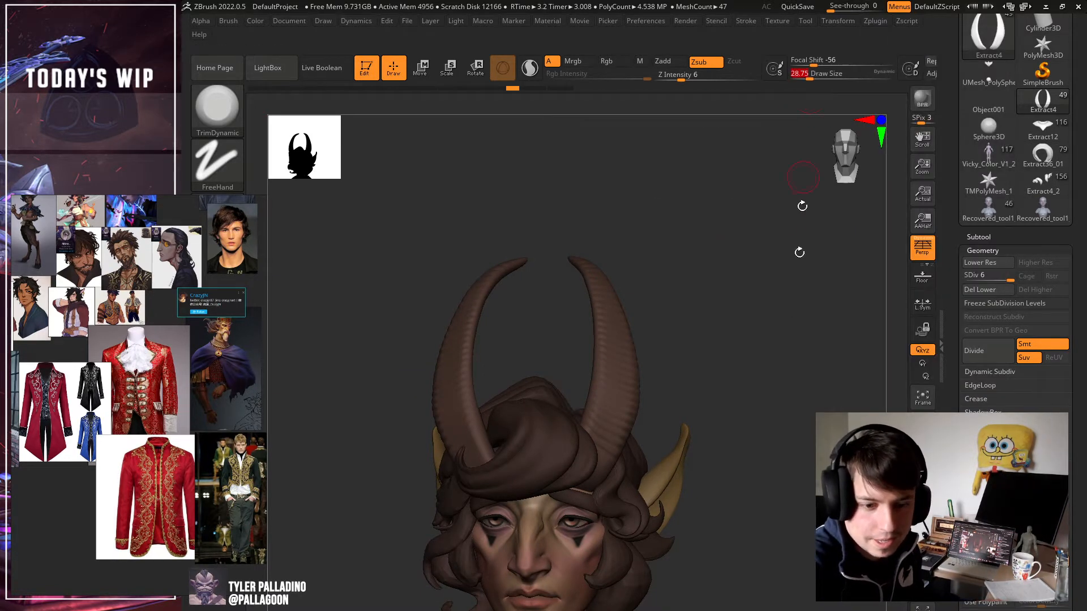
{"action": "left_click_drag", "start_coordinate": [798, 272], "coordinate": [784, 391], "text": "alt"}
{"action": "key", "text": "alt+s"}
{"action": "left_click_drag", "start_coordinate": [787, 441], "coordinate": [784, 498]}
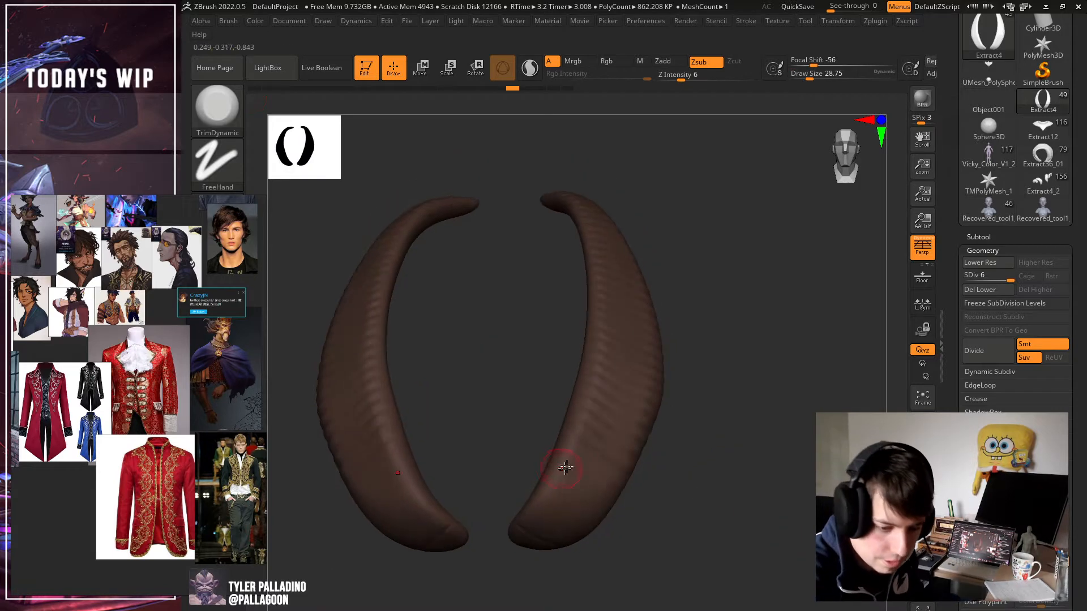
{"action": "left_click_drag", "start_coordinate": [577, 470], "coordinate": [556, 443]}
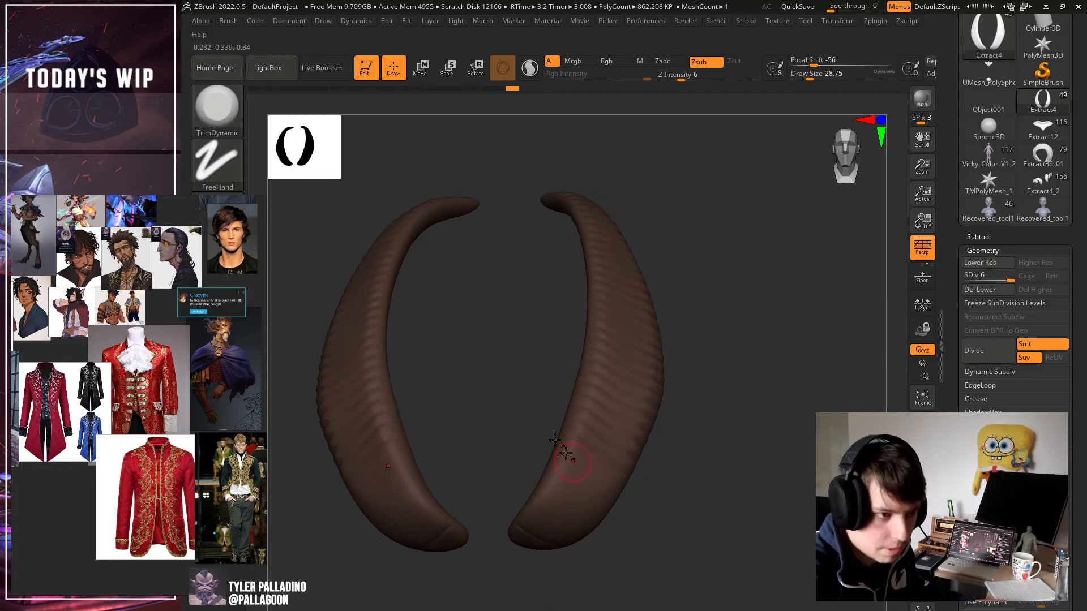
Cut Slash3 creases below the existing grooves and near the horn bases, and interpolate grooves between the last two strokes.
{"action": "left_click", "coordinate": [215, 128]}
{"action": "key", "text": "s"}
{"action": "key", "text": "l"}
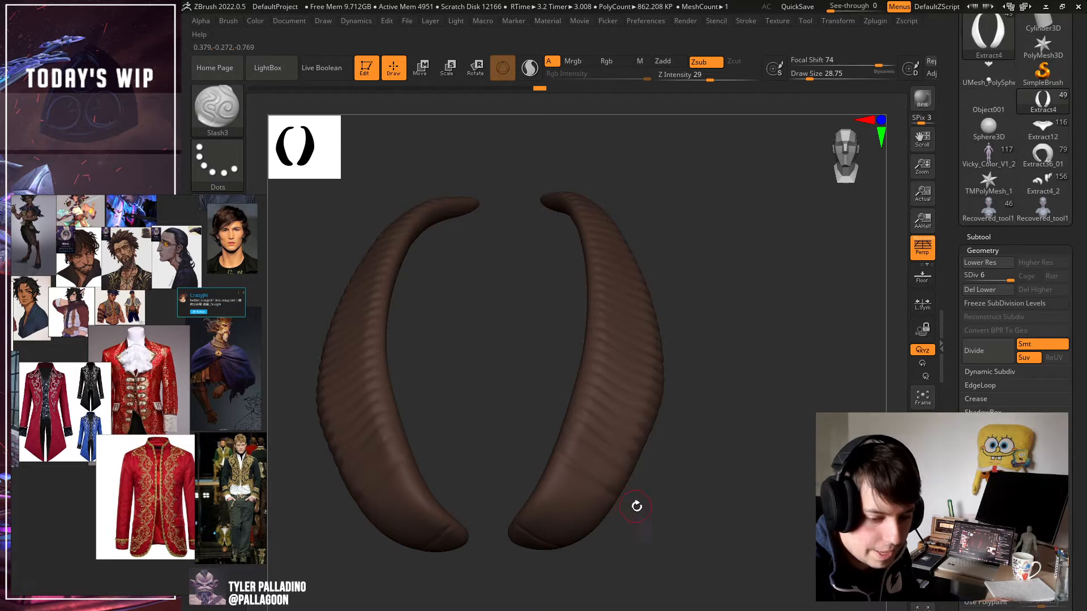
{"action": "left_click_drag", "start_coordinate": [636, 506], "coordinate": [604, 485]}
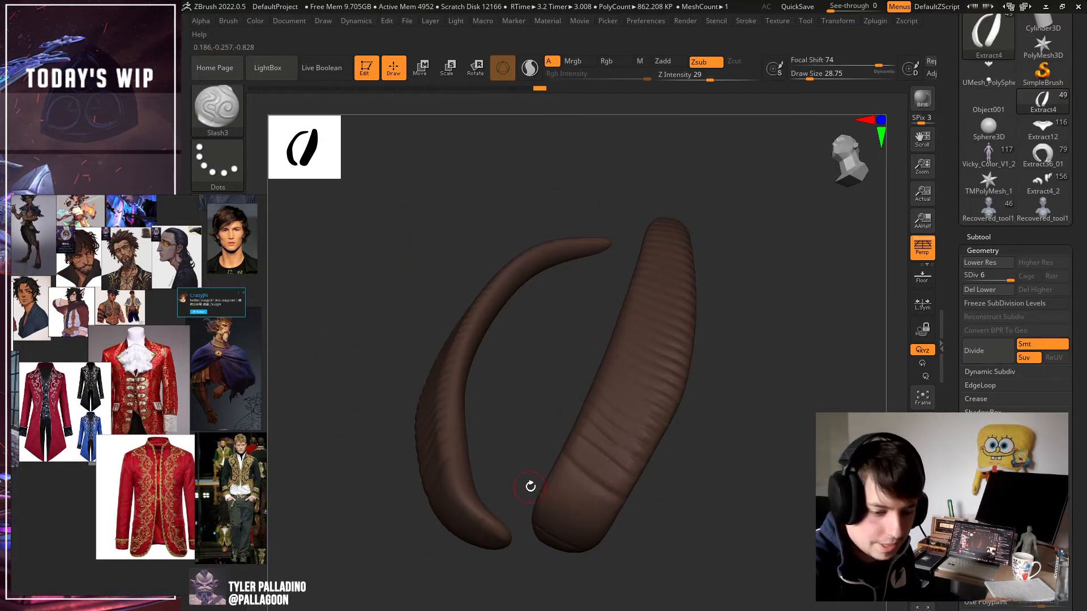
{"action": "left_click_drag", "start_coordinate": [530, 486], "coordinate": [543, 478]}
{"action": "left_click", "coordinate": [748, 21]}
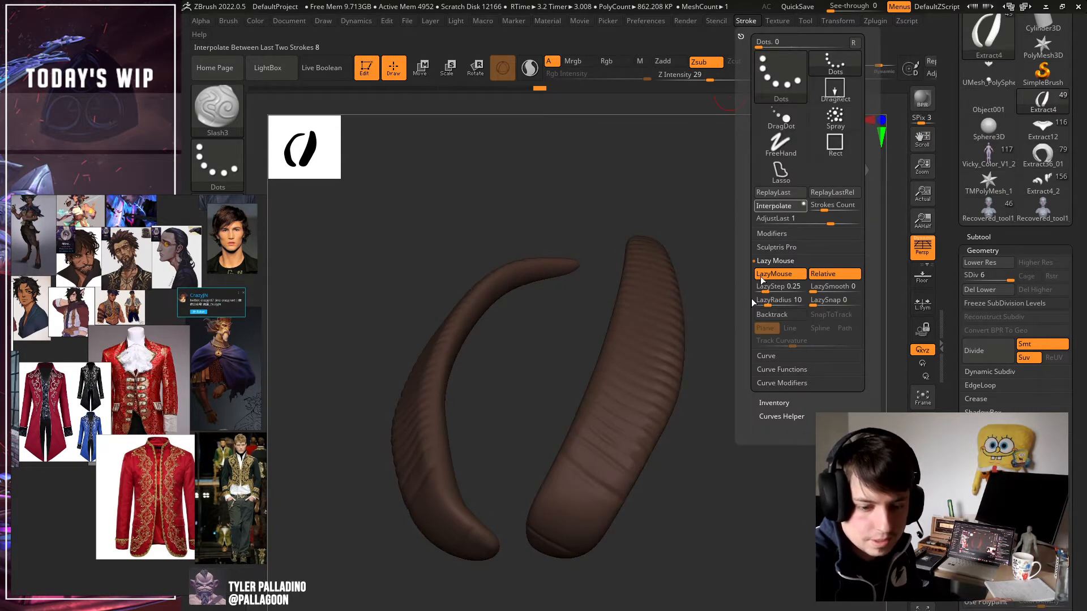
{"action": "left_click_drag", "start_coordinate": [596, 497], "coordinate": [630, 514]}
{"action": "mouse_move", "coordinate": [691, 541]}
{"action": "left_mouse_down"}
{"action": "mouse_move", "coordinate": [735, 556]}
{"action": "mouse_move", "coordinate": [747, 529]}
{"action": "mouse_move", "coordinate": [777, 543]}
{"action": "mouse_move", "coordinate": [730, 546]}
{"action": "mouse_move", "coordinate": [750, 498]}
{"action": "mouse_move", "coordinate": [804, 529]}
{"action": "left_mouse_up"}
Step back through the last strokes on the lower horns and leave Solo mode to show the full bust.
{"action": "key", "text": "ctrl+z"}
{"action": "key", "text": "ctrl+z"}
{"action": "key", "text": "ctrl+z"}
{"action": "key", "text": "ctrl+z"}
{"action": "key", "text": "ctrl+z"}
{"action": "left_click", "coordinate": [923, 587]}
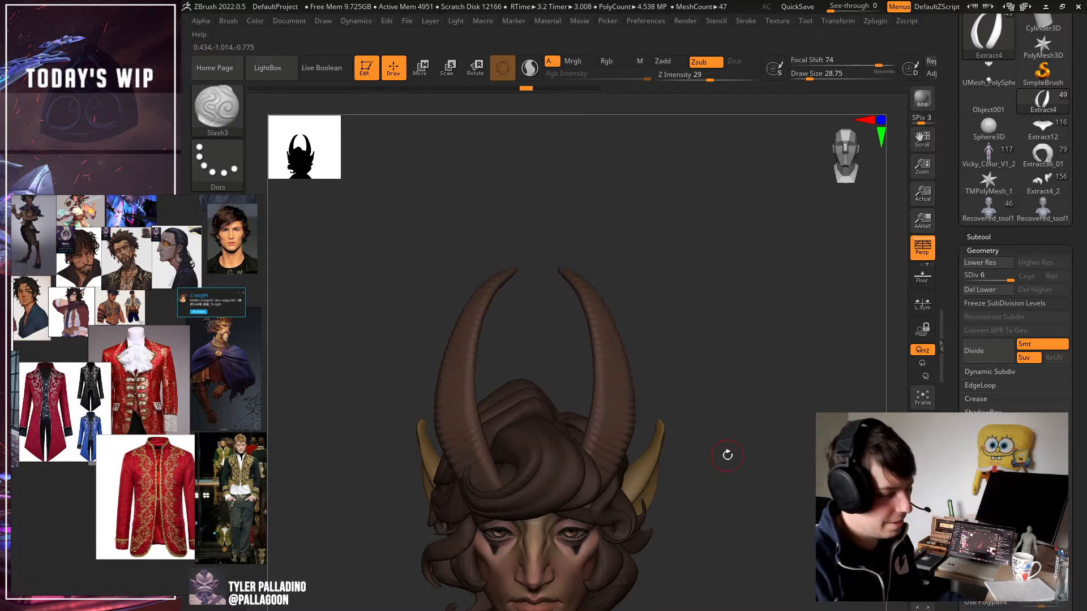
Smooth the grooves around the lower part of the horns at a draw size of 36.75.
{"action": "left_click", "coordinate": [216, 117]}
{"action": "left_click", "coordinate": [216, 118]}
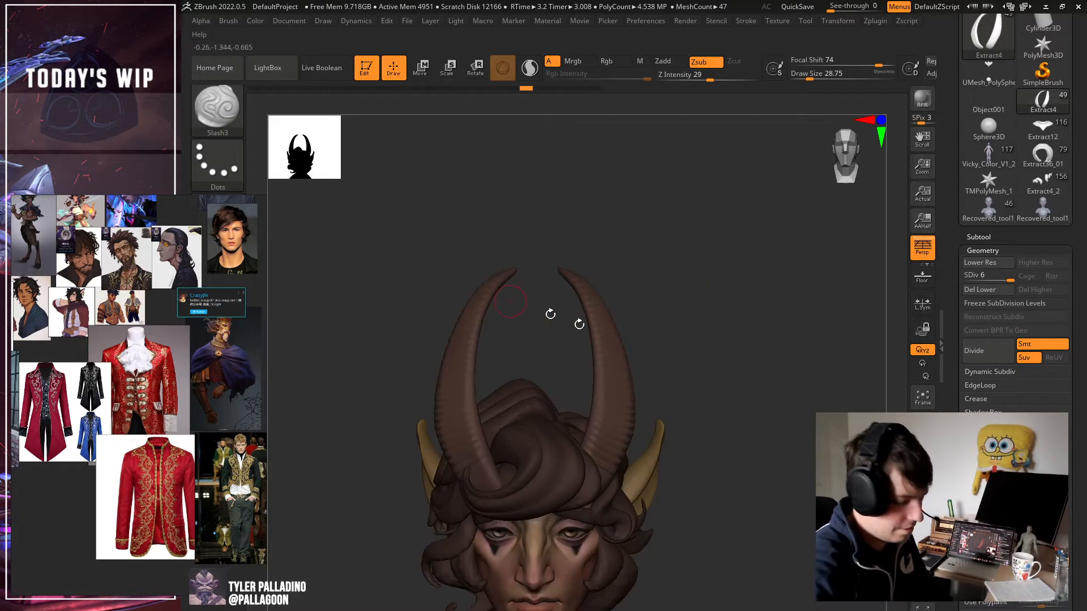
{"action": "mouse_move", "coordinate": [550, 314]}
{"action": "left_mouse_down"}
{"action": "mouse_move", "coordinate": [747, 393]}
{"action": "mouse_move", "coordinate": [614, 324]}
{"action": "mouse_move", "coordinate": [615, 307]}
{"action": "left_mouse_up"}
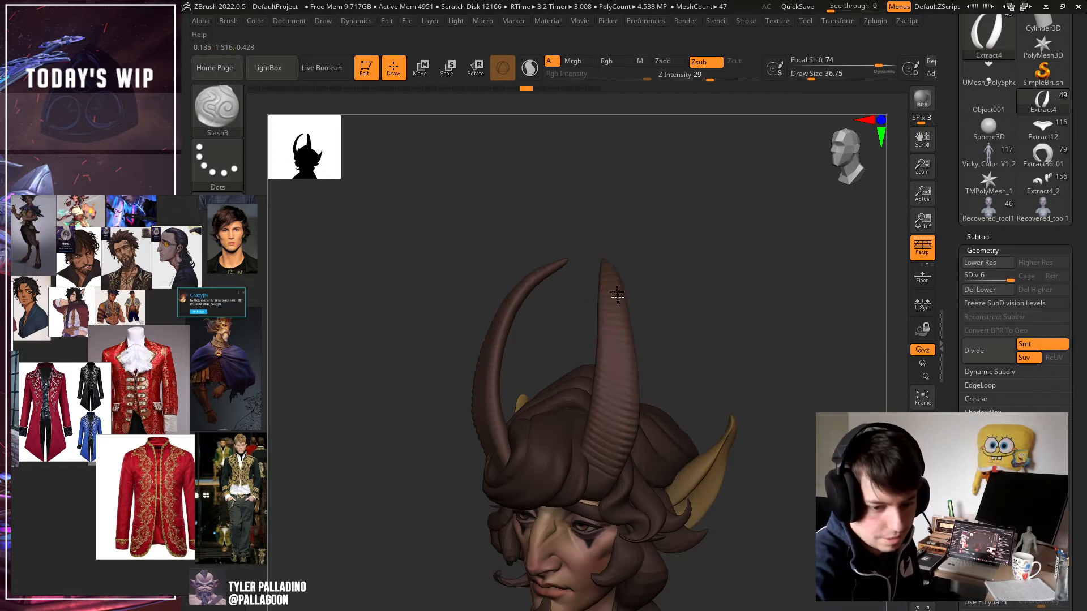
{"action": "left_click_drag", "start_coordinate": [633, 423], "coordinate": [632, 432]}
{"action": "left_click_drag", "start_coordinate": [728, 373], "coordinate": [738, 392]}
{"action": "left_click_drag", "start_coordinate": [650, 441], "coordinate": [628, 476], "text": "shift"}
{"action": "left_click_drag", "start_coordinate": [708, 274], "coordinate": [743, 353]}
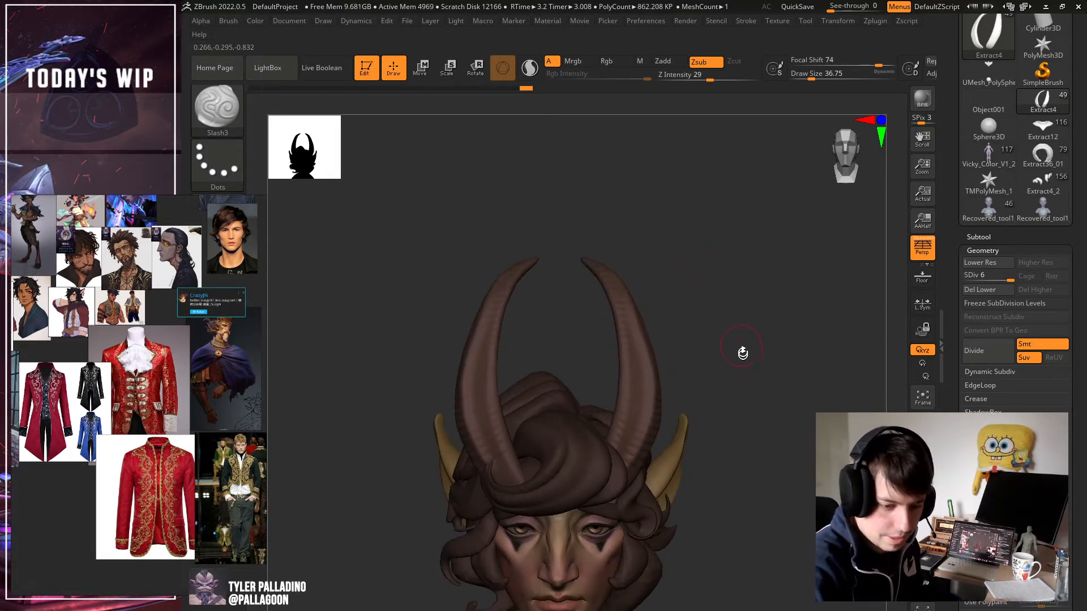
Smooth along the full length of the horns at a draw size of about 40.75, and undo the last stroke.
{"action": "left_click_drag", "start_coordinate": [630, 309], "coordinate": [625, 463]}
{"action": "left_click_drag", "start_coordinate": [755, 409], "coordinate": [712, 399]}
{"action": "left_click_drag", "start_coordinate": [627, 447], "coordinate": [621, 315], "text": "shift"}
{"action": "mouse_move", "coordinate": [605, 270]}
{"action": "left_mouse_down"}
{"action": "mouse_move", "coordinate": [633, 388]}
{"action": "mouse_move", "coordinate": [627, 467]}
{"action": "left_mouse_up"}
{"action": "mouse_move", "coordinate": [755, 409]}
{"action": "left_mouse_down", "text": "shift"}
{"action": "mouse_move", "coordinate": [793, 417]}
{"action": "mouse_move", "coordinate": [762, 372]}
{"action": "mouse_move", "coordinate": [783, 397]}
{"action": "mouse_move", "coordinate": [773, 399]}
{"action": "left_mouse_up", "text": "shift"}
{"action": "key", "text": "ctrl+z"}
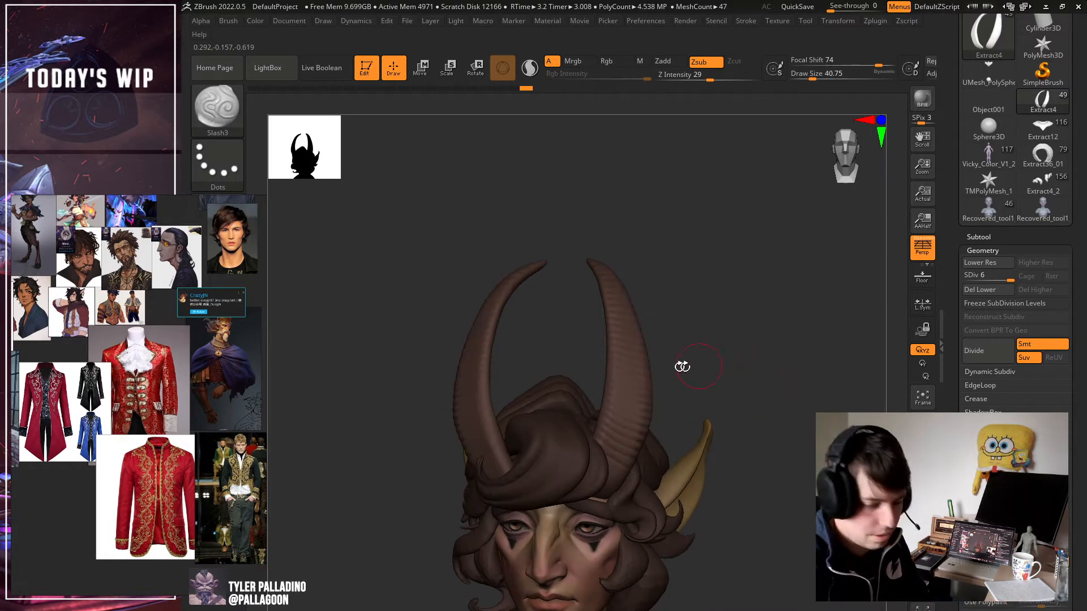
Set the Z Intensity to 21 and the draw size to 52.75, and work down the horns to their bases.
{"action": "left_click_drag", "start_coordinate": [710, 76], "coordinate": [701, 79]}
{"action": "left_click_drag", "start_coordinate": [815, 78], "coordinate": [815, 78]}
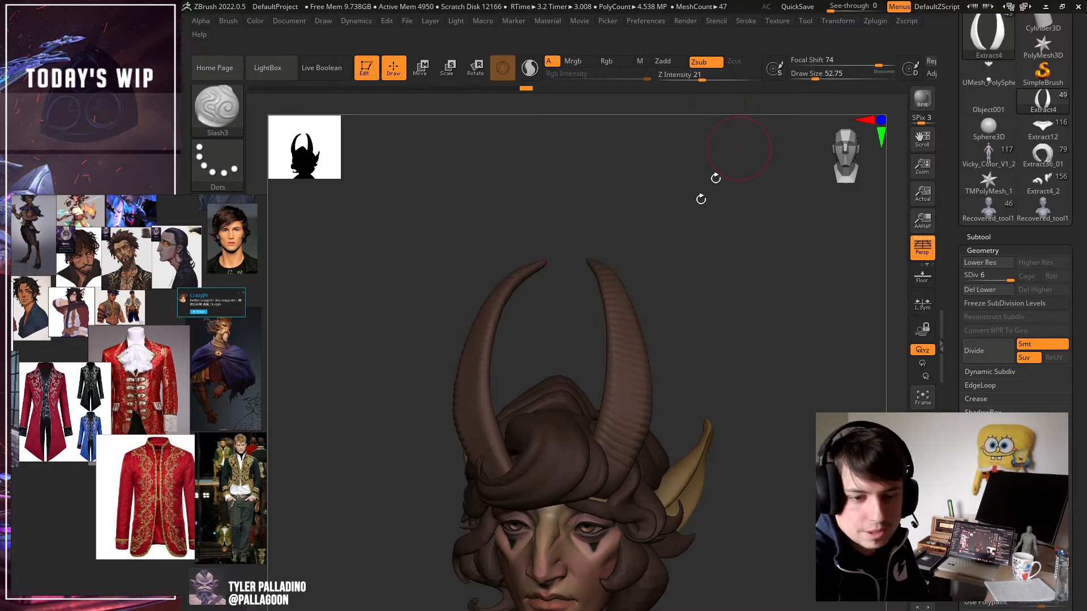
{"action": "left_click_drag", "start_coordinate": [630, 391], "coordinate": [594, 491]}
{"action": "mouse_move", "coordinate": [632, 412]}
{"action": "left_mouse_down"}
{"action": "mouse_move", "coordinate": [611, 277]}
{"action": "mouse_move", "coordinate": [692, 323]}
{"action": "mouse_move", "coordinate": [791, 469]}
{"action": "mouse_move", "coordinate": [835, 388]}
{"action": "mouse_move", "coordinate": [804, 483]}
{"action": "mouse_move", "coordinate": [825, 364]}
{"action": "mouse_move", "coordinate": [773, 400]}
{"action": "left_mouse_up"}
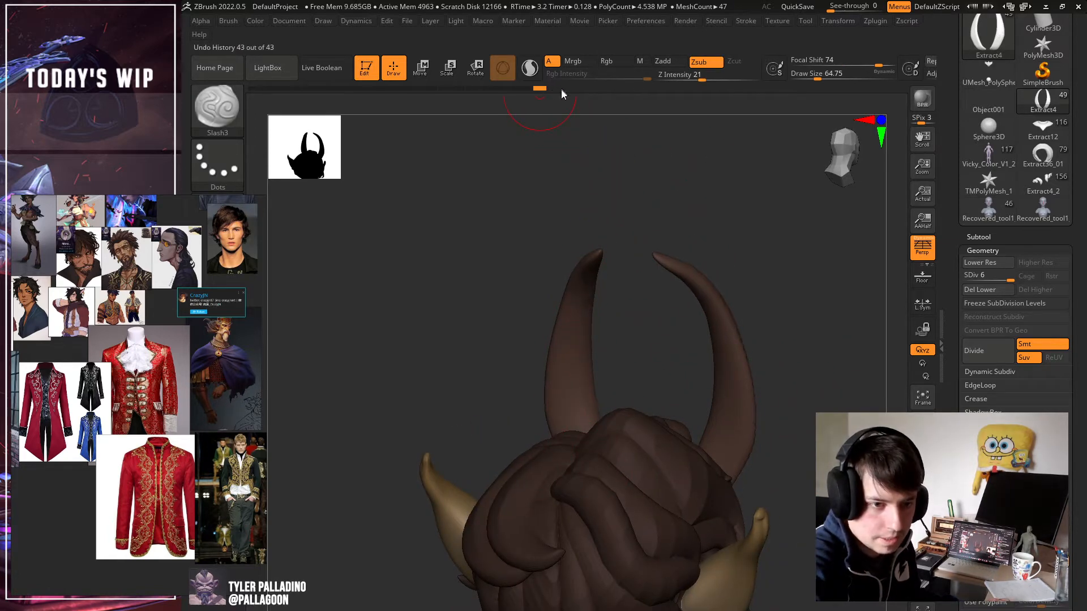
{"action": "left_click_drag", "start_coordinate": [594, 158], "coordinate": [786, 572]}
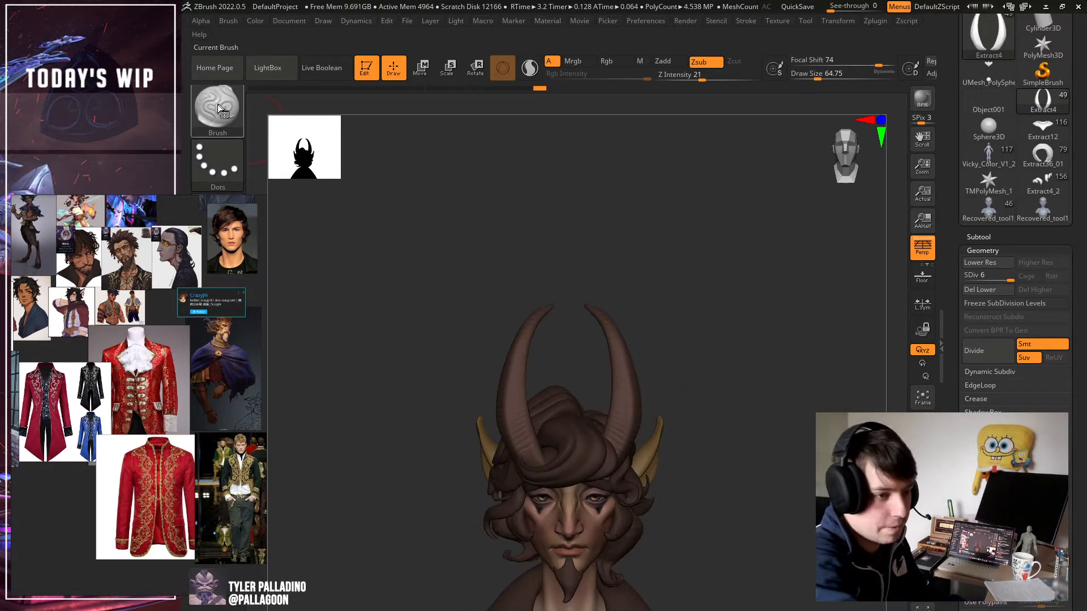
Flatten the grooves near the horn bases with the TrimDynamic brush at a draw size of 64.75.
{"action": "key", "text": "b"}
{"action": "key", "text": "t"}
{"action": "key", "text": "d"}
{"action": "left_click_drag", "start_coordinate": [495, 178], "coordinate": [638, 413]}
{"action": "left_click_drag", "start_coordinate": [625, 455], "coordinate": [622, 454]}
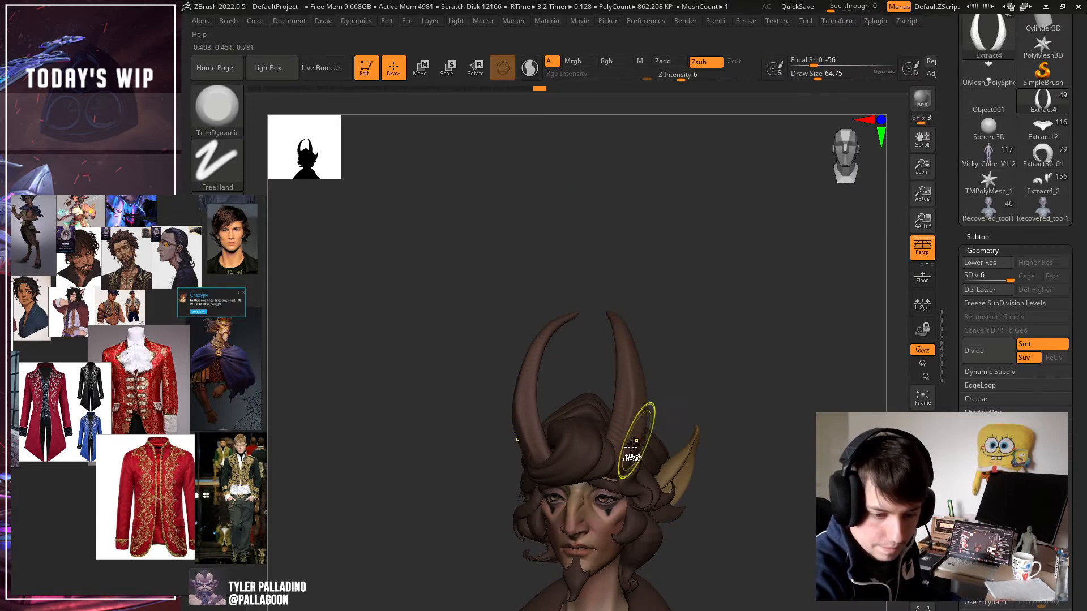
{"action": "left_click_drag", "start_coordinate": [701, 396], "coordinate": [713, 403], "text": "shift"}
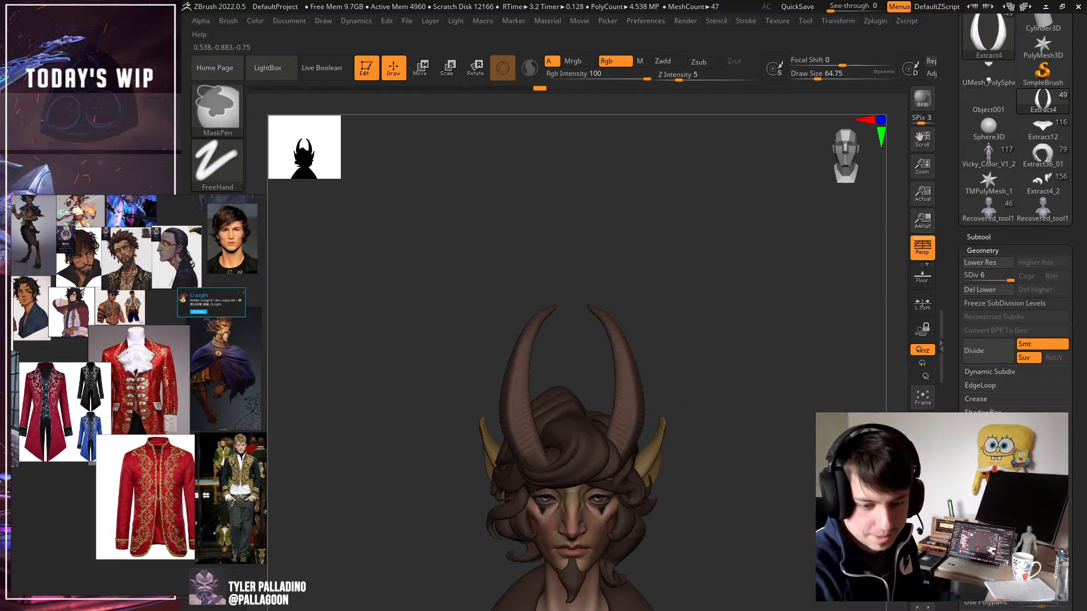
{"action": "mouse_move", "coordinate": [808, 513]}
{"action": "left_mouse_down"}
{"action": "mouse_move", "coordinate": [806, 483]}
{"action": "mouse_move", "coordinate": [824, 543]}
{"action": "mouse_move", "coordinate": [810, 492]}
{"action": "left_mouse_up"}
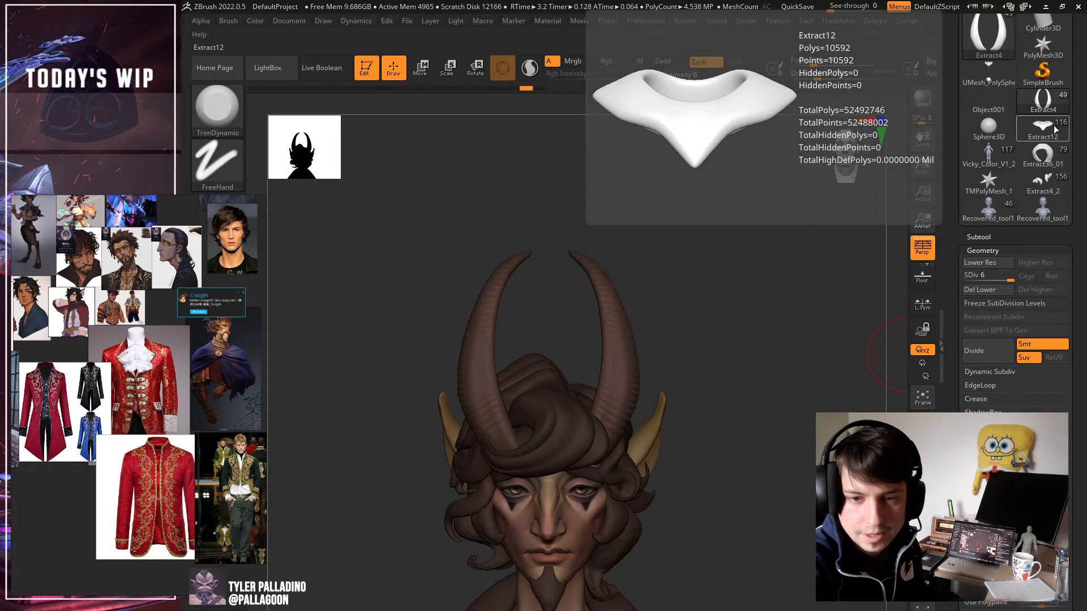
Open the Extract4_2 character to examine its grooved horns from several sides, and return to the Extract4 bust.
{"action": "scroll", "coordinate": [1064, 113], "scroll_direction": "down", "scroll_amount": 3}
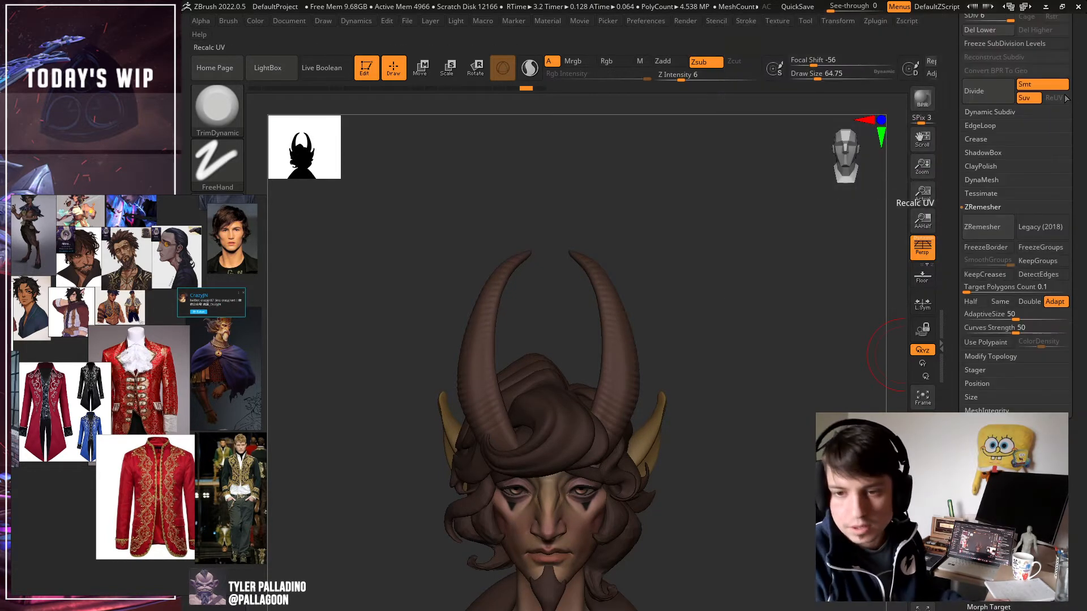
{"action": "scroll", "coordinate": [1074, 236], "scroll_direction": "up", "scroll_amount": 5}
{"action": "mouse_move", "coordinate": [1063, 262]}
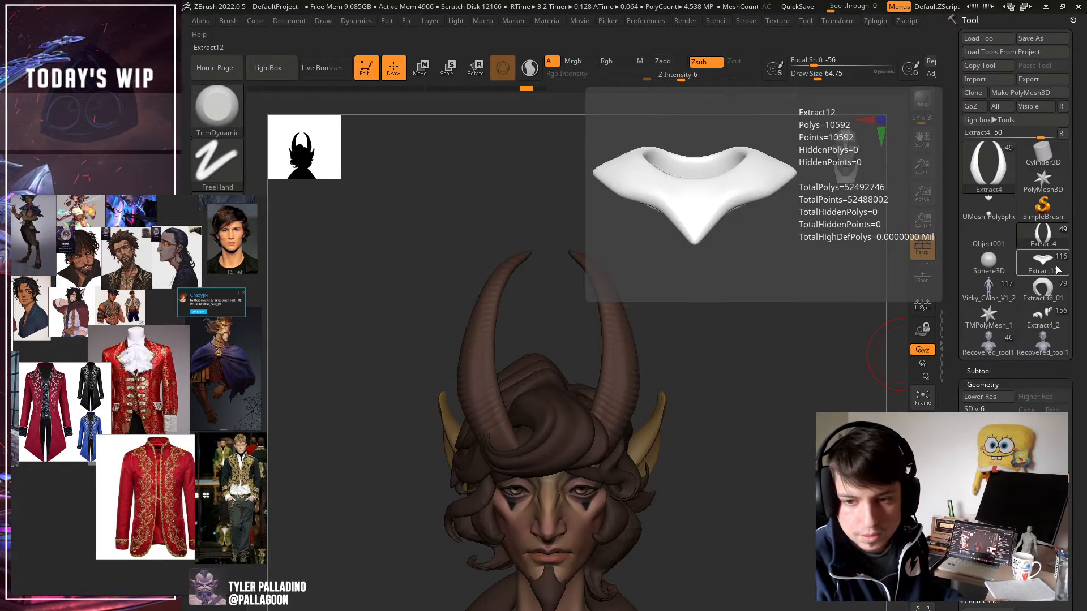
{"action": "left_click", "coordinate": [1031, 312]}
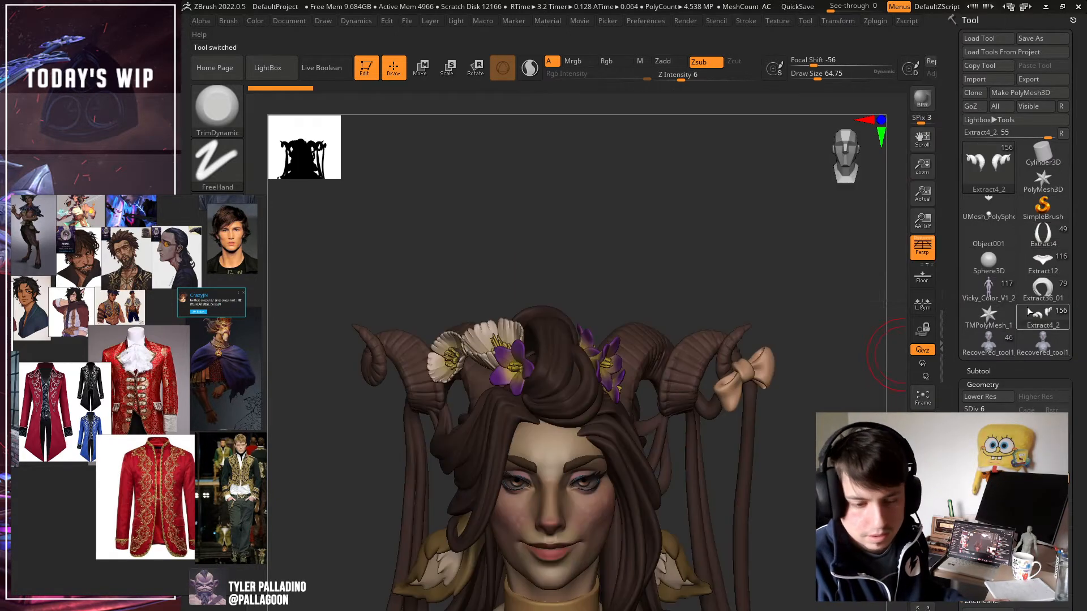
{"action": "mouse_move", "coordinate": [826, 336]}
{"action": "left_mouse_down"}
{"action": "mouse_move", "coordinate": [834, 343]}
{"action": "mouse_move", "coordinate": [716, 291]}
{"action": "mouse_move", "coordinate": [701, 297]}
{"action": "mouse_move", "coordinate": [699, 287]}
{"action": "mouse_move", "coordinate": [696, 303]}
{"action": "mouse_move", "coordinate": [719, 296]}
{"action": "mouse_move", "coordinate": [711, 267]}
{"action": "mouse_move", "coordinate": [674, 348]}
{"action": "left_mouse_up"}
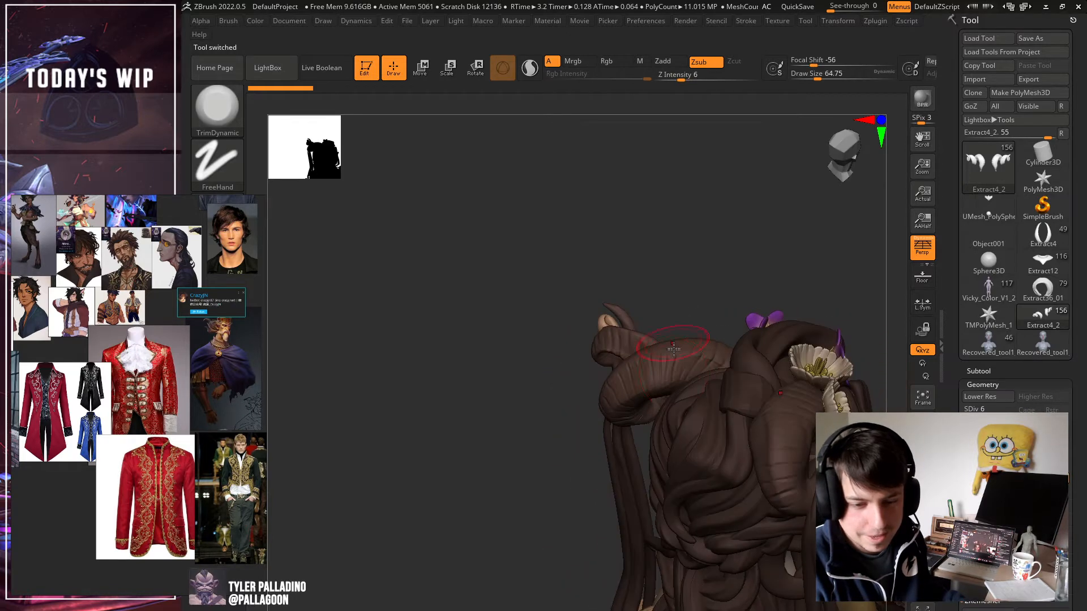
{"action": "mouse_move", "coordinate": [711, 296]}
{"action": "left_mouse_down"}
{"action": "mouse_move", "coordinate": [723, 279]}
{"action": "mouse_move", "coordinate": [711, 270]}
{"action": "mouse_move", "coordinate": [728, 260]}
{"action": "mouse_move", "coordinate": [679, 285]}
{"action": "mouse_move", "coordinate": [648, 288]}
{"action": "mouse_move", "coordinate": [695, 273]}
{"action": "mouse_move", "coordinate": [650, 272]}
{"action": "mouse_move", "coordinate": [739, 274]}
{"action": "mouse_move", "coordinate": [767, 286]}
{"action": "mouse_move", "coordinate": [651, 287]}
{"action": "mouse_move", "coordinate": [723, 300]}
{"action": "mouse_move", "coordinate": [659, 306]}
{"action": "mouse_move", "coordinate": [699, 287]}
{"action": "left_mouse_up"}
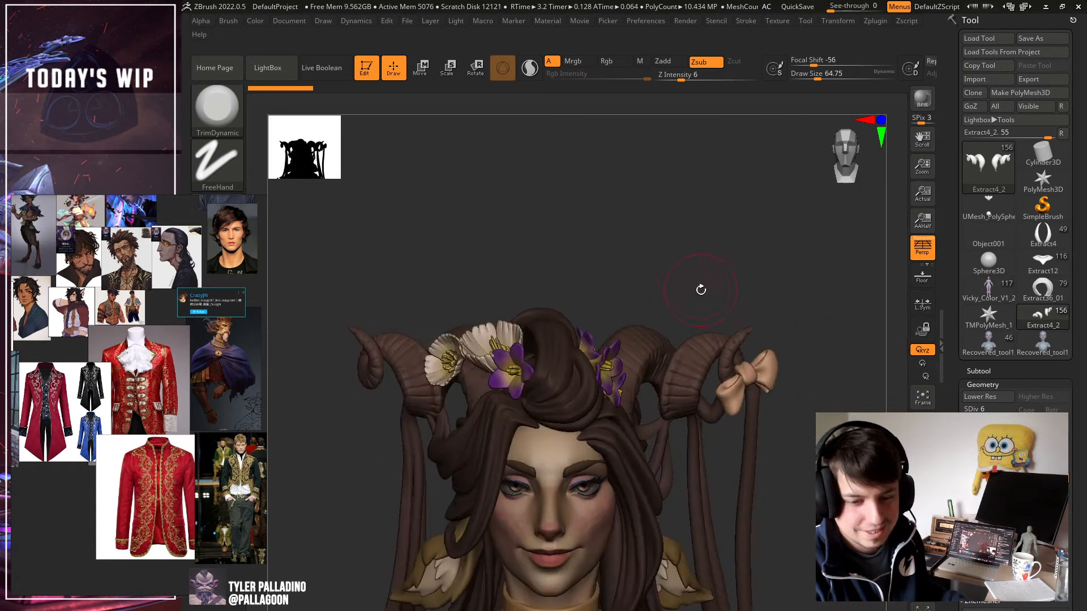
{"action": "left_click", "coordinate": [1065, 235]}
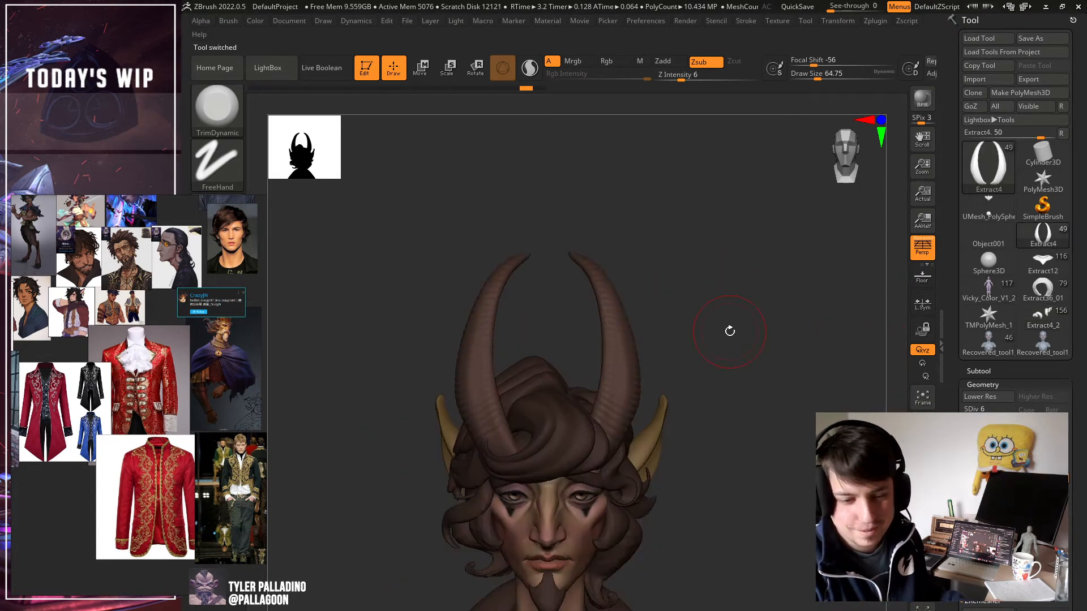
Switch to the ClayBuildup brush with Alpha 28 and reduce the draw size to 10 for detailing the horns.
{"action": "left_click_drag", "start_coordinate": [730, 330], "coordinate": [677, 342]}
{"action": "left_click_drag", "start_coordinate": [889, 390], "coordinate": [684, 350]}
{"action": "left_click", "coordinate": [224, 115]}
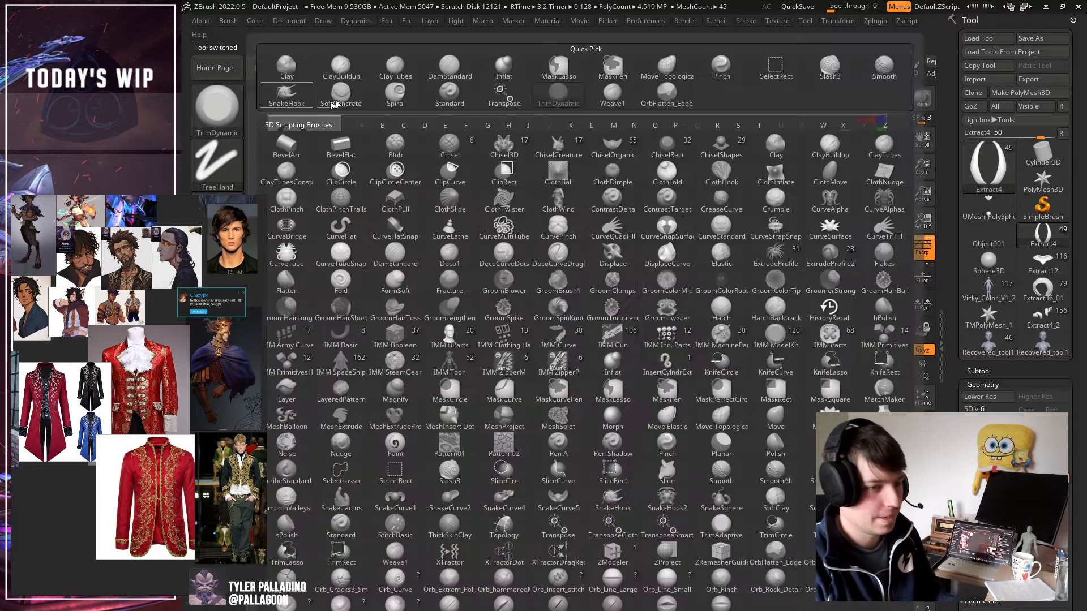
{"action": "left_click", "coordinate": [337, 74]}
{"action": "left_click", "coordinate": [221, 220]}
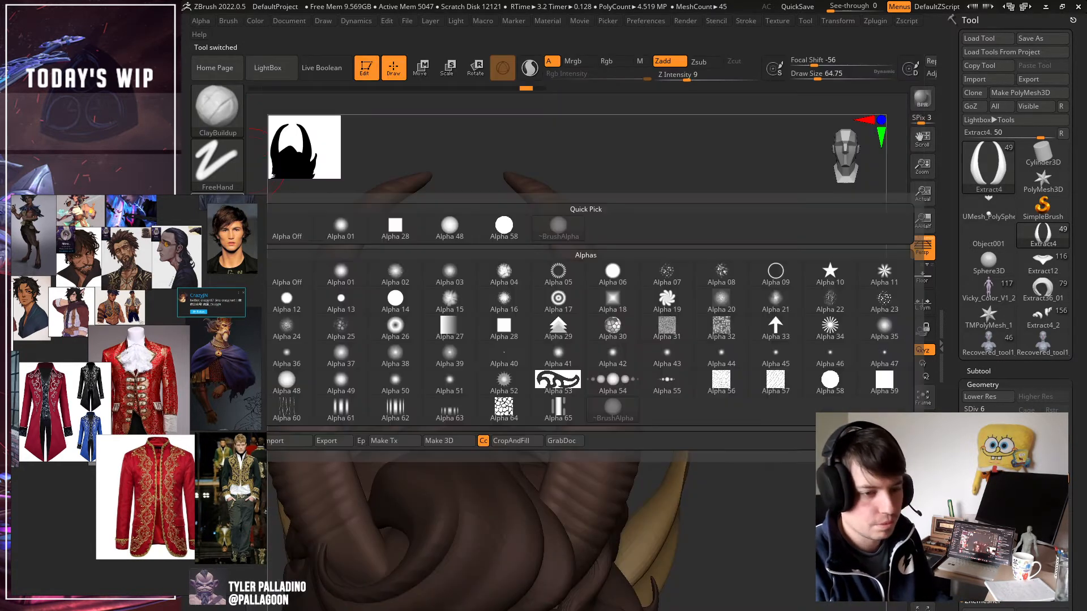
{"action": "left_click", "coordinate": [394, 229]}
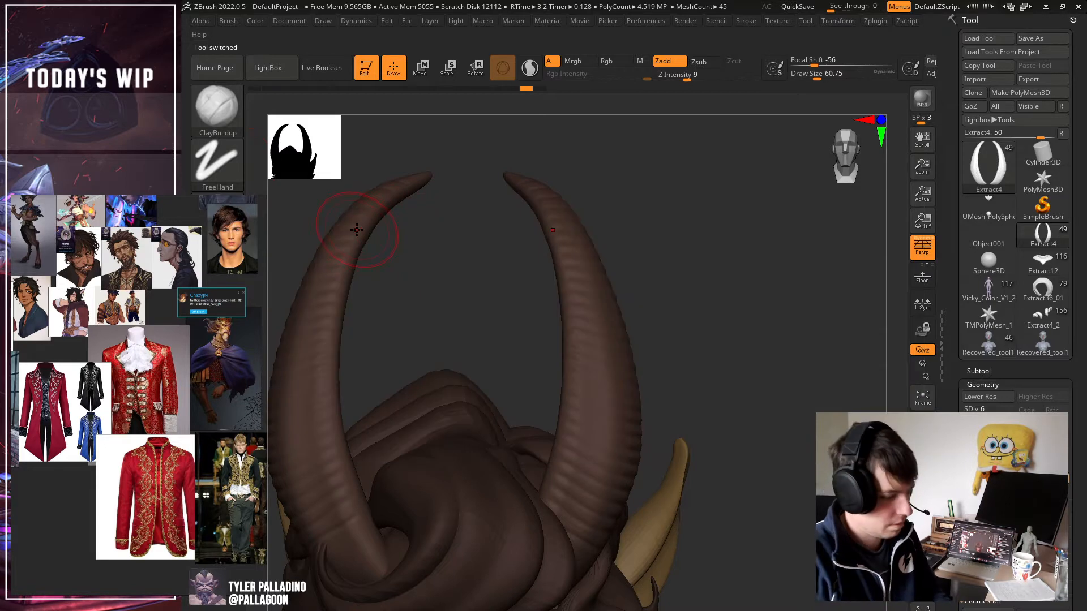
{"action": "key", "text": "bracketleft"}
{"action": "key", "text": "bracketright"}
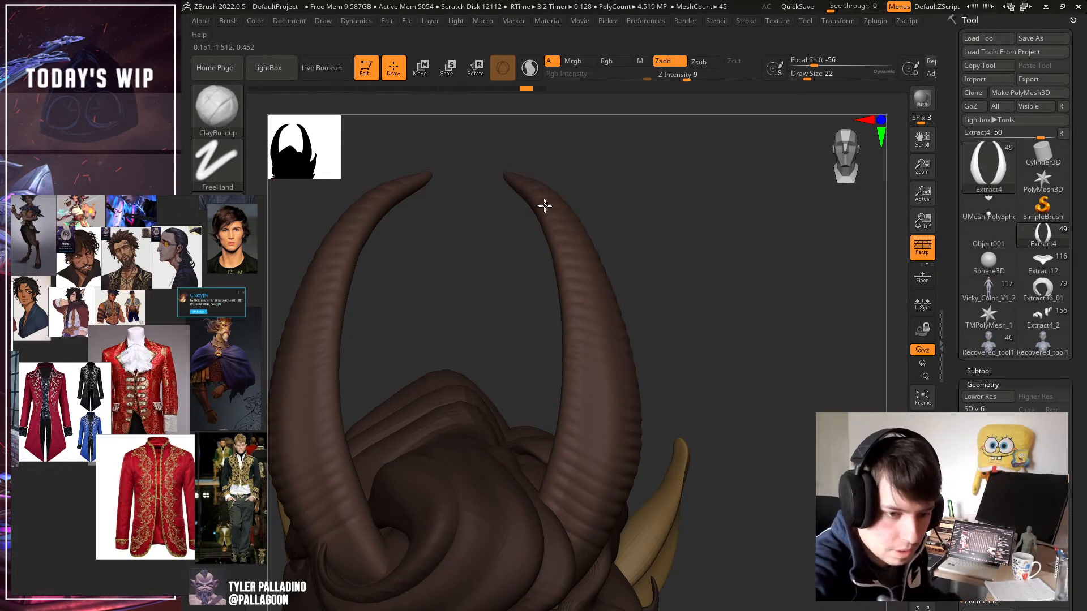
{"action": "key", "text": "bracketleft"}
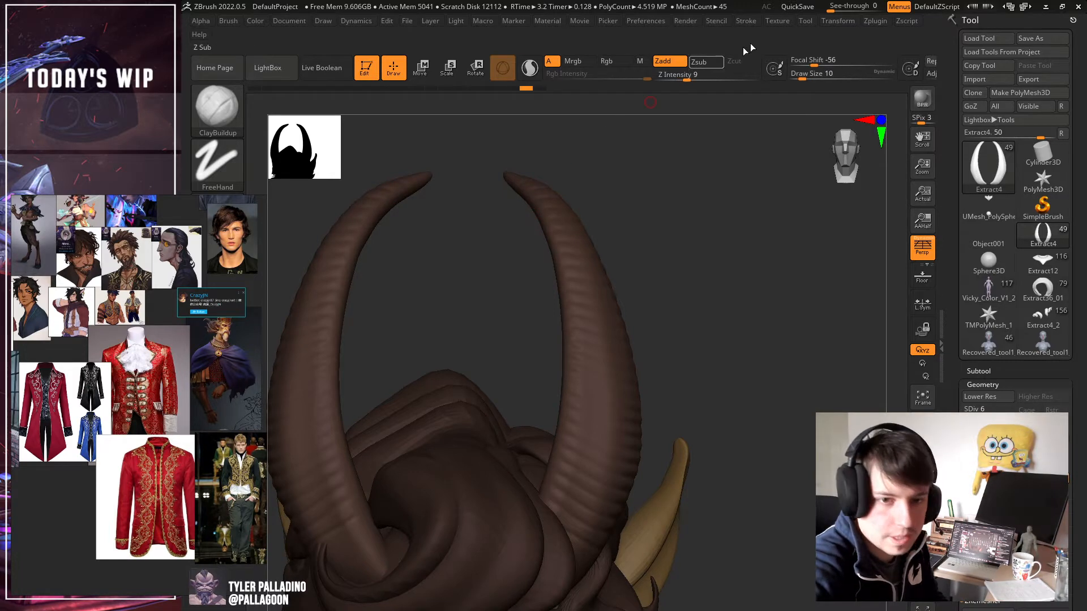
Try ClayBuildup strokes down the inner front of the horns at a draw size of 22, and undo the last one.
{"action": "left_click", "coordinate": [745, 20]}
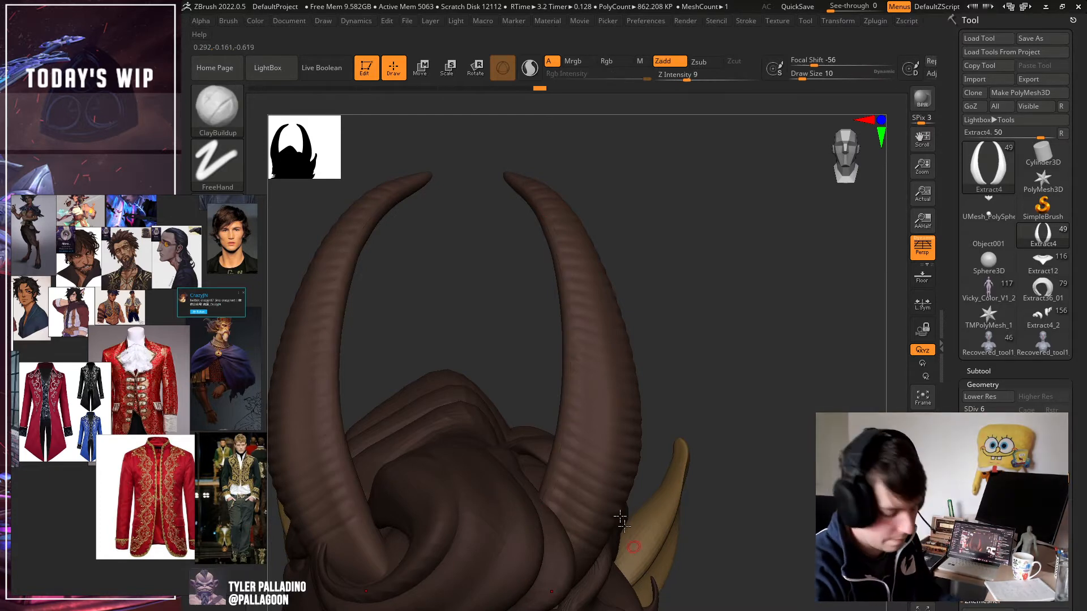
{"action": "key", "text": "bracketright"}
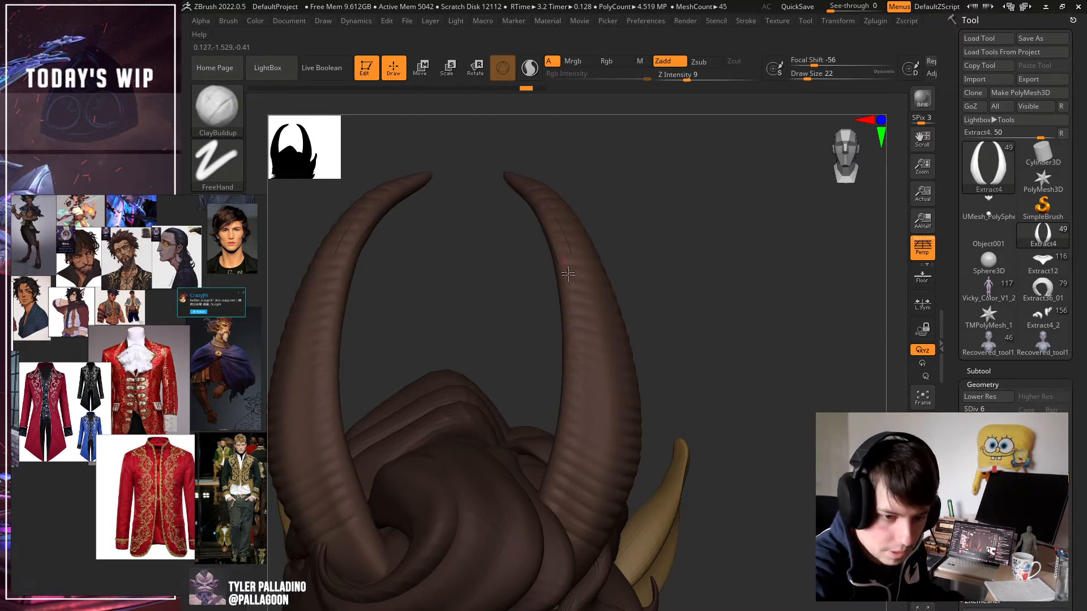
{"action": "left_click_drag", "start_coordinate": [571, 384], "coordinate": [534, 536]}
{"action": "key", "text": "ctrl+z"}
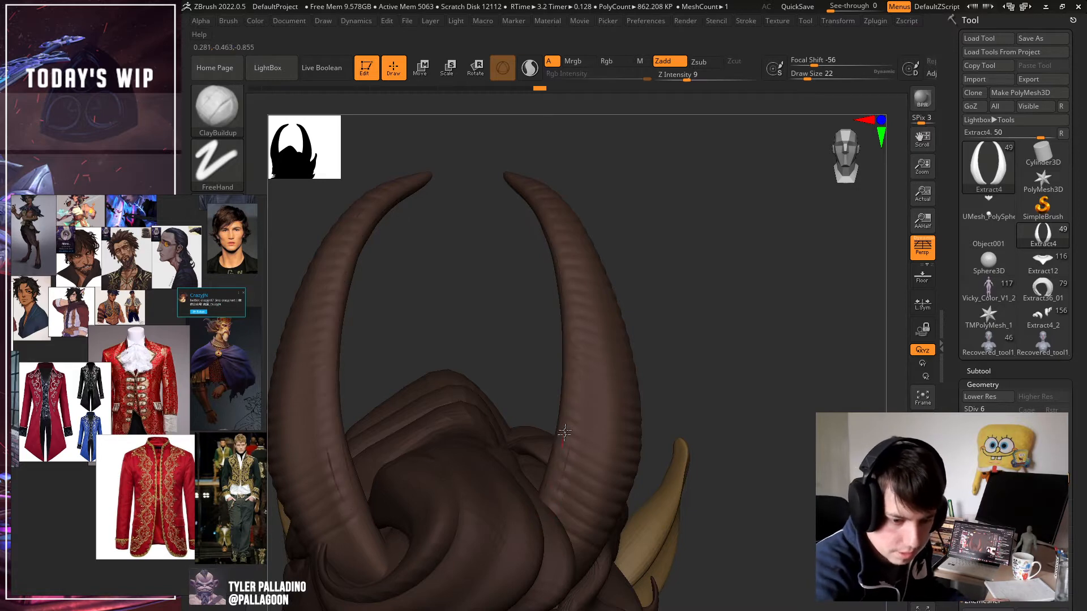
Switch the ClayBuildup brush to Alpha 14 and build up long ridges down the front of the horns.
{"action": "left_click_drag", "start_coordinate": [601, 189], "coordinate": [720, 324]}
{"action": "left_click", "coordinate": [217, 221]}
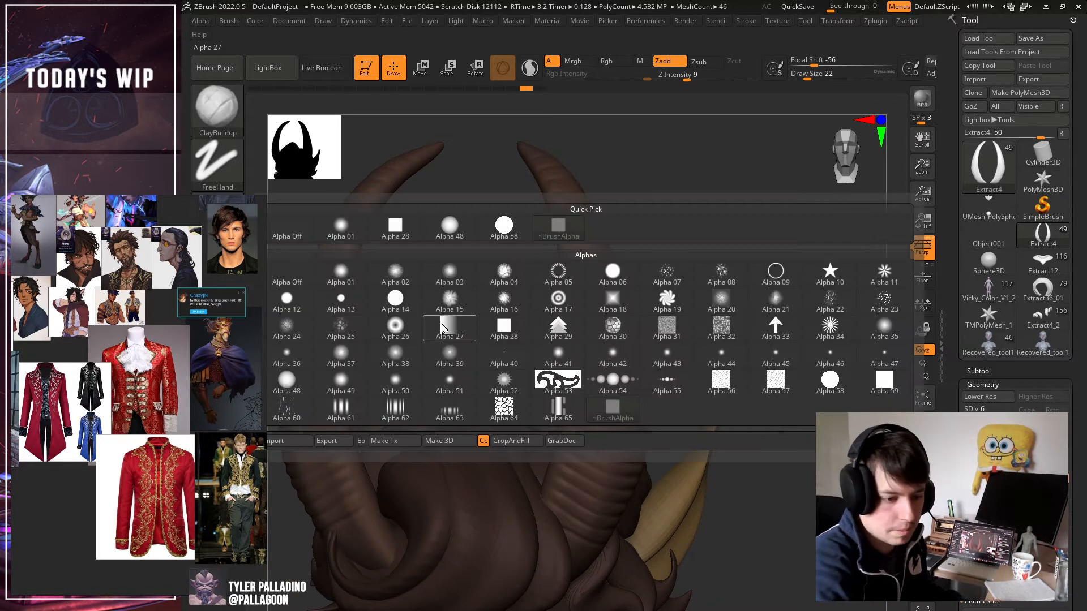
{"action": "left_click", "coordinate": [395, 297]}
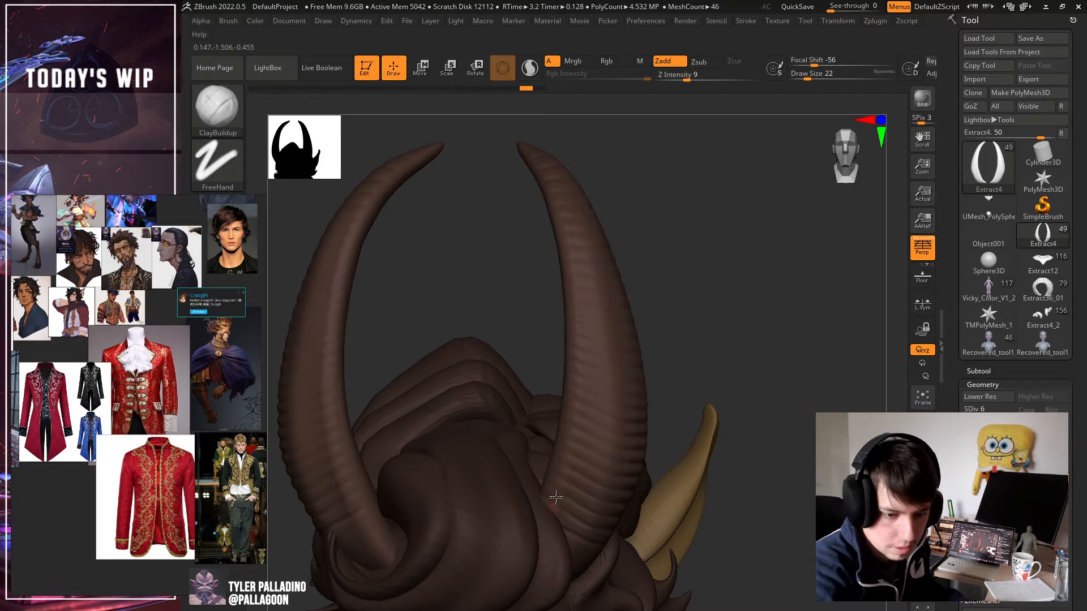
{"action": "left_click_drag", "start_coordinate": [759, 337], "coordinate": [776, 354]}
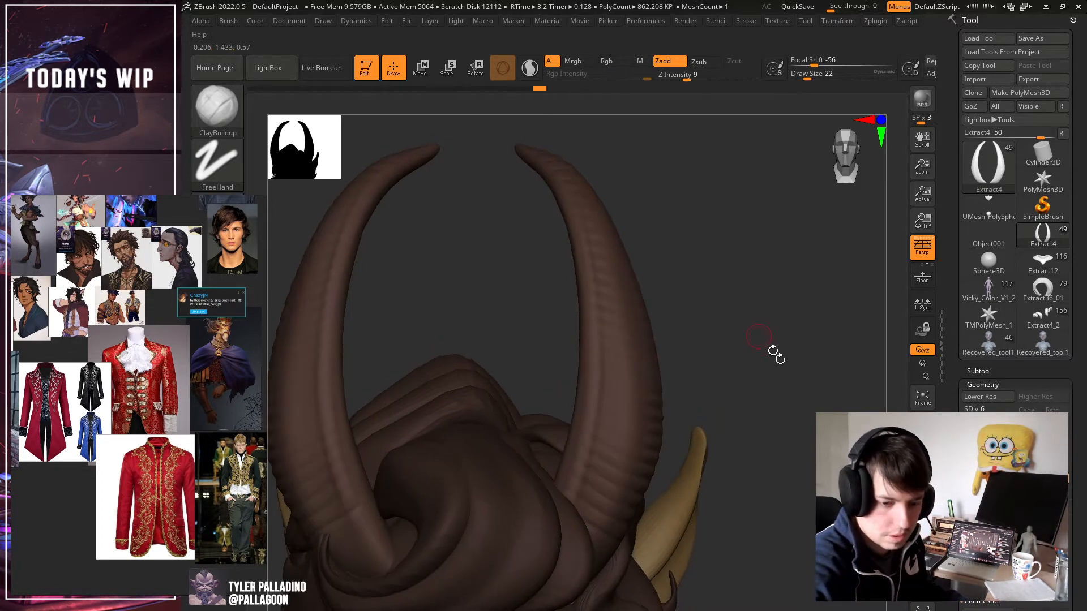
Raise the ClayBuildup draw size to 42 and build up broader strokes along the front of the horns.
{"action": "left_click_drag", "start_coordinate": [831, 441], "coordinate": [786, 407], "text": "alt"}
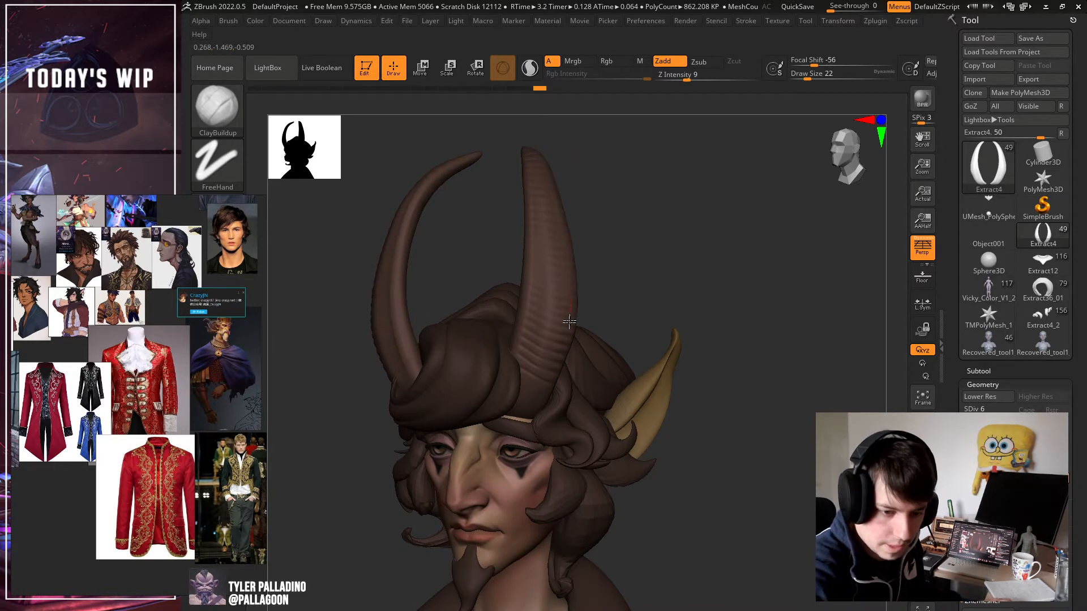
{"action": "left_click_drag", "start_coordinate": [673, 317], "coordinate": [660, 286]}
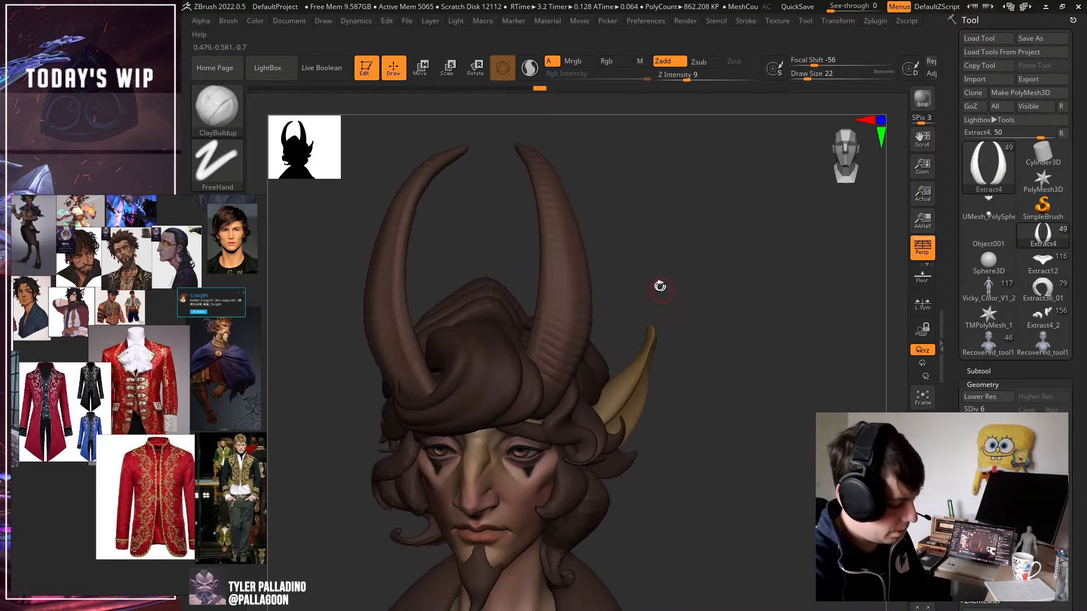
{"action": "key", "text": "]"}
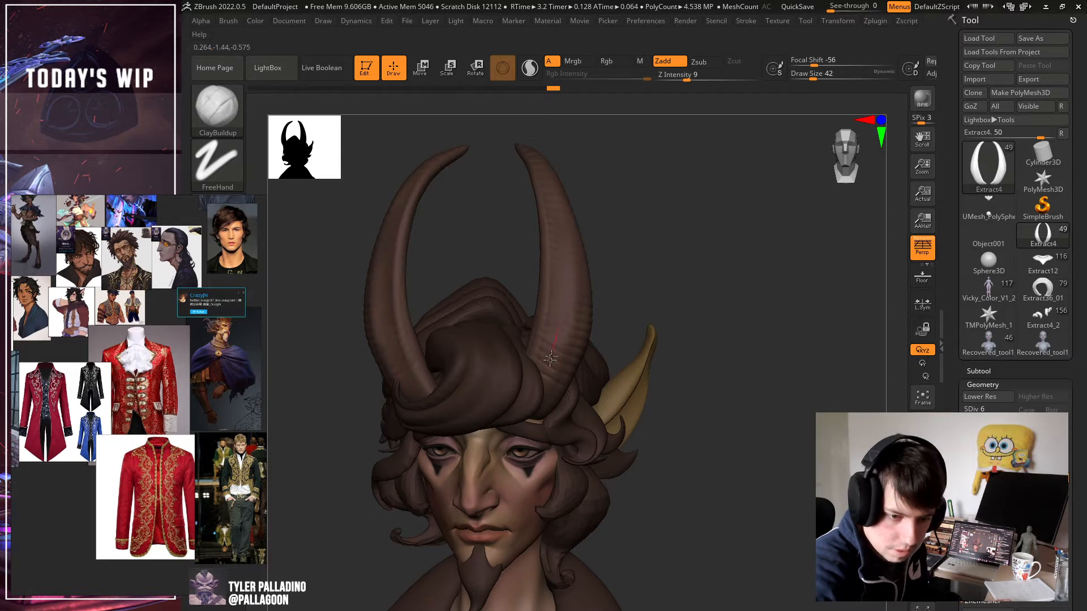
{"action": "left_click_drag", "start_coordinate": [676, 303], "coordinate": [585, 358]}
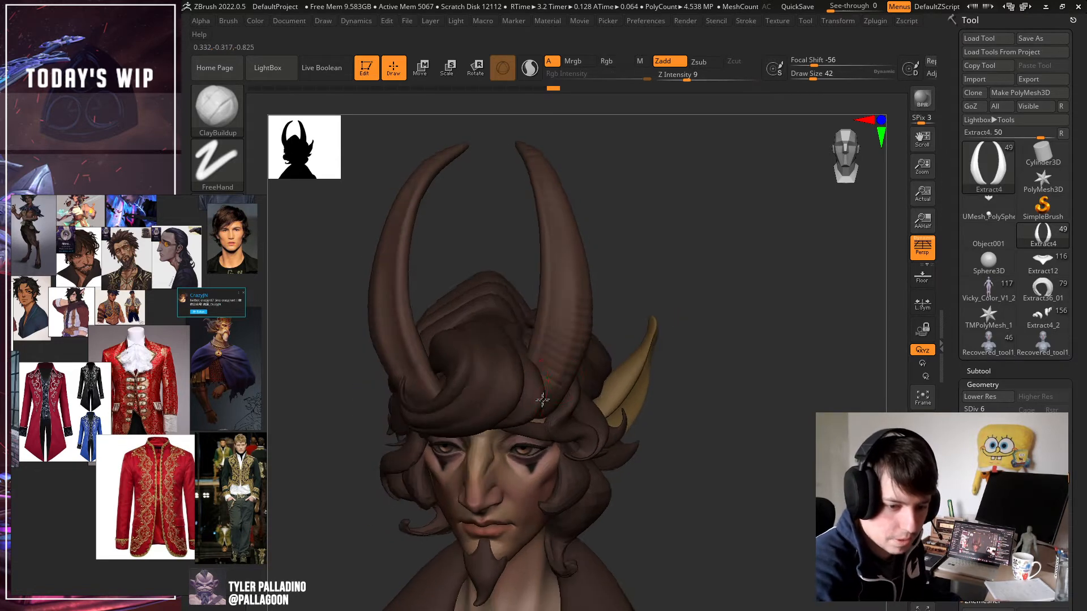
{"action": "mouse_move", "coordinate": [567, 237]}
{"action": "left_mouse_down"}
{"action": "mouse_move", "coordinate": [626, 198]}
{"action": "mouse_move", "coordinate": [618, 219]}
{"action": "mouse_move", "coordinate": [554, 191]}
{"action": "left_mouse_up"}
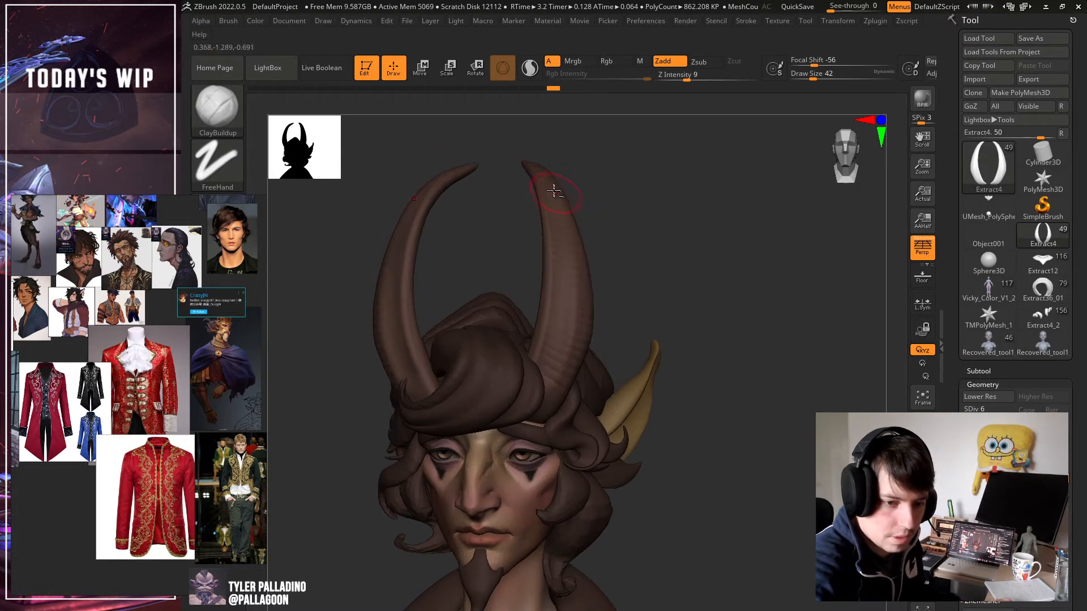
{"action": "mouse_move", "coordinate": [599, 378]}
{"action": "left_mouse_down"}
{"action": "mouse_move", "coordinate": [732, 351]}
{"action": "mouse_move", "coordinate": [758, 469]}
{"action": "mouse_move", "coordinate": [752, 498]}
{"action": "mouse_move", "coordinate": [738, 490]}
{"action": "mouse_move", "coordinate": [783, 440]}
{"action": "mouse_move", "coordinate": [791, 365]}
{"action": "mouse_move", "coordinate": [754, 342]}
{"action": "mouse_move", "coordinate": [599, 318]}
{"action": "left_mouse_up"}
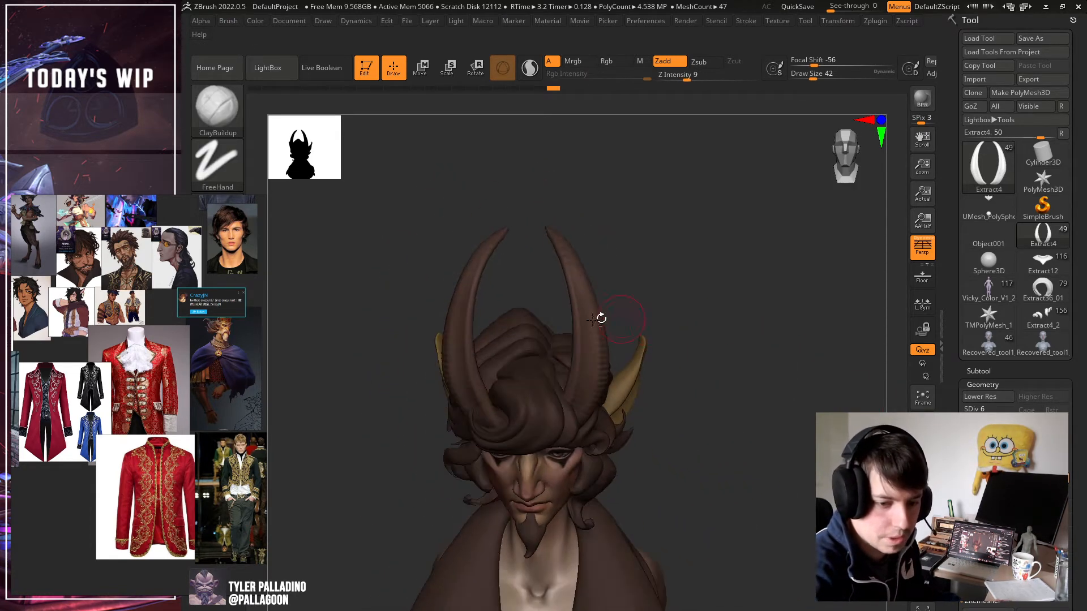
Switch the horns between subdivision levels 3 and 6 to compare the shapes at bust distance.
{"action": "mouse_move", "coordinate": [634, 271]}
{"action": "left_mouse_down"}
{"action": "mouse_move", "coordinate": [820, 461]}
{"action": "mouse_move", "coordinate": [807, 481]}
{"action": "mouse_move", "coordinate": [782, 441]}
{"action": "left_mouse_up"}
{"action": "key", "text": "shift+d"}
{"action": "key", "text": "shift+d"}
{"action": "key", "text": "shift+d"}
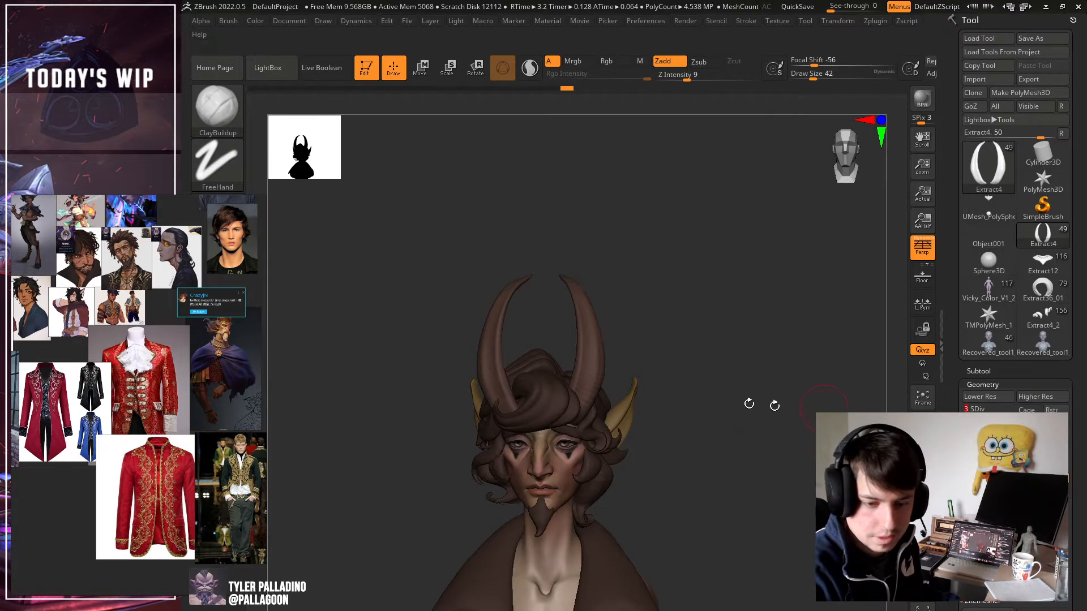
{"action": "key", "text": "d"}
{"action": "key", "text": "d"}
{"action": "key", "text": "d"}
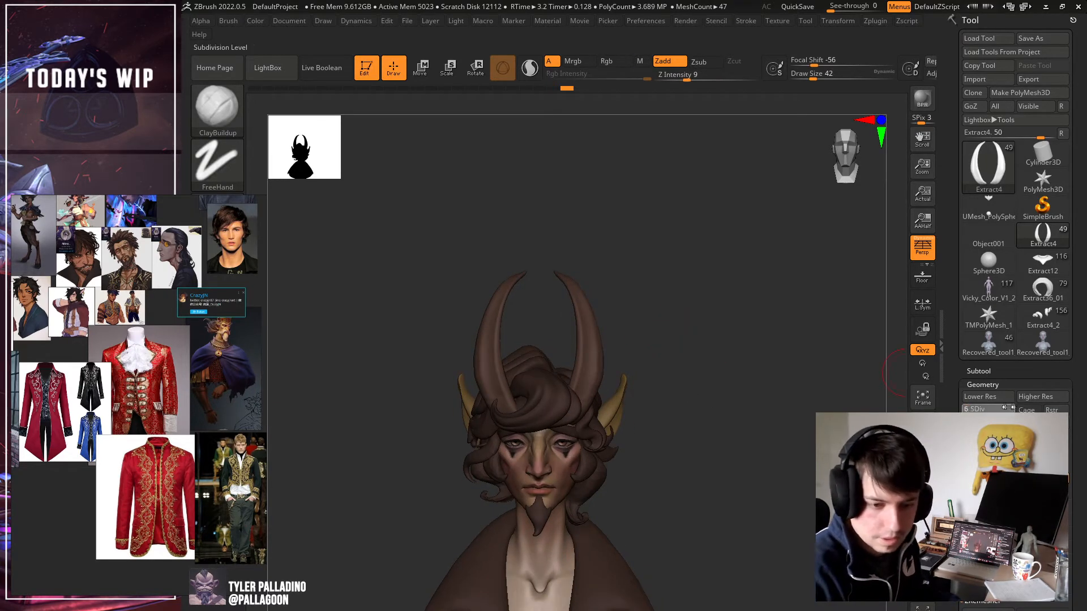
{"action": "key", "text": "shift+d"}
{"action": "key", "text": "shift+d"}
{"action": "key", "text": "shift+d"}
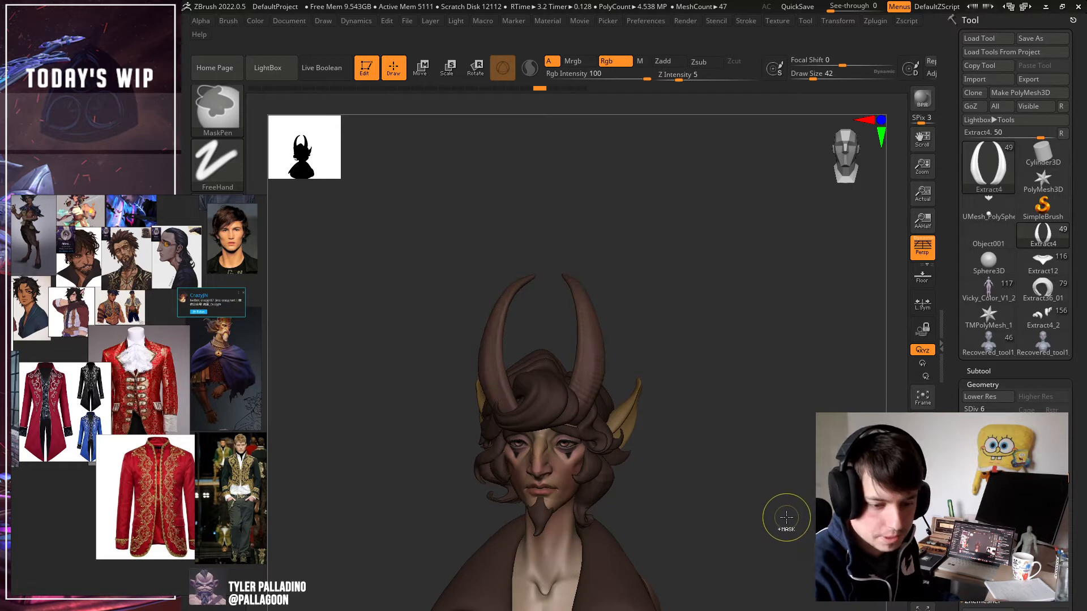
Make the Cylinder5 collar the active subtool and examine the whole bust from the front and a slight angle.
{"action": "left_click_drag", "start_coordinate": [800, 514], "coordinate": [800, 500], "text": "shift"}
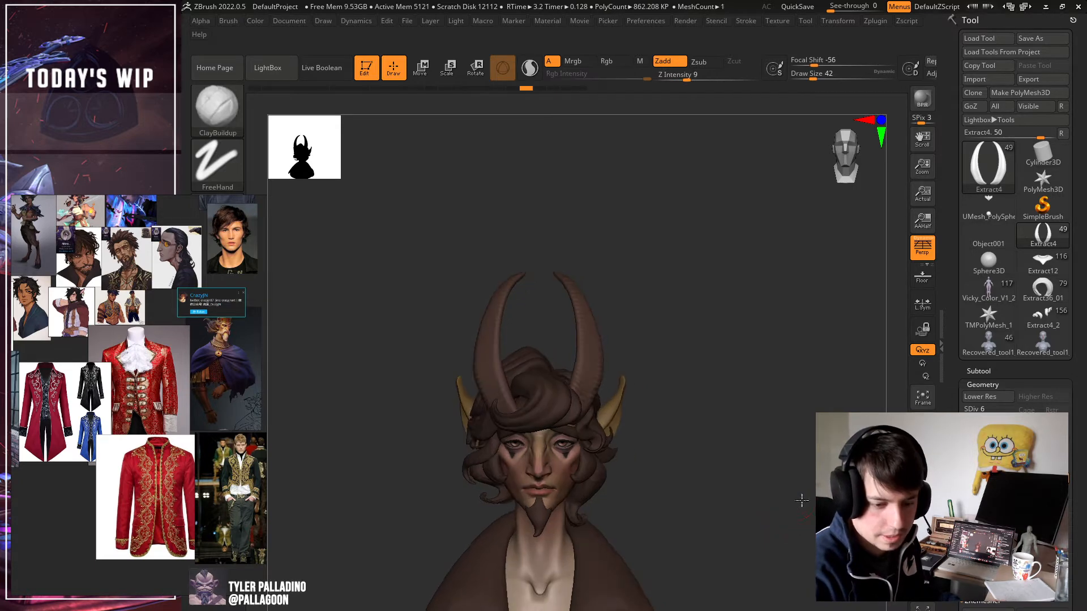
{"action": "left_click_drag", "start_coordinate": [779, 549], "coordinate": [772, 465], "text": "alt"}
{"action": "left_click_drag", "start_coordinate": [771, 419], "coordinate": [739, 400]}
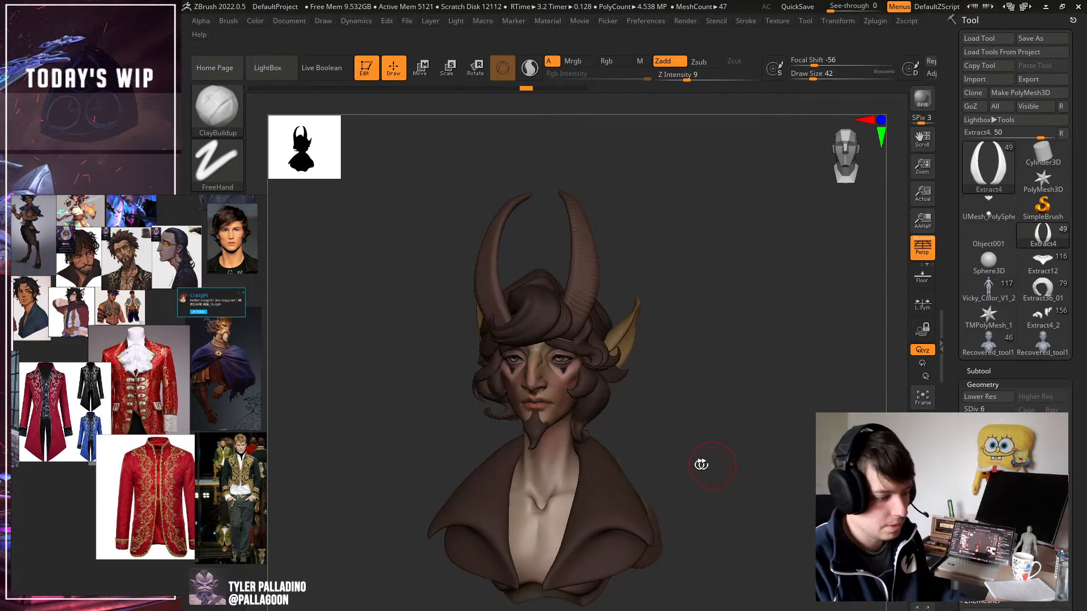
{"action": "left_click_drag", "start_coordinate": [673, 522], "coordinate": [739, 521]}
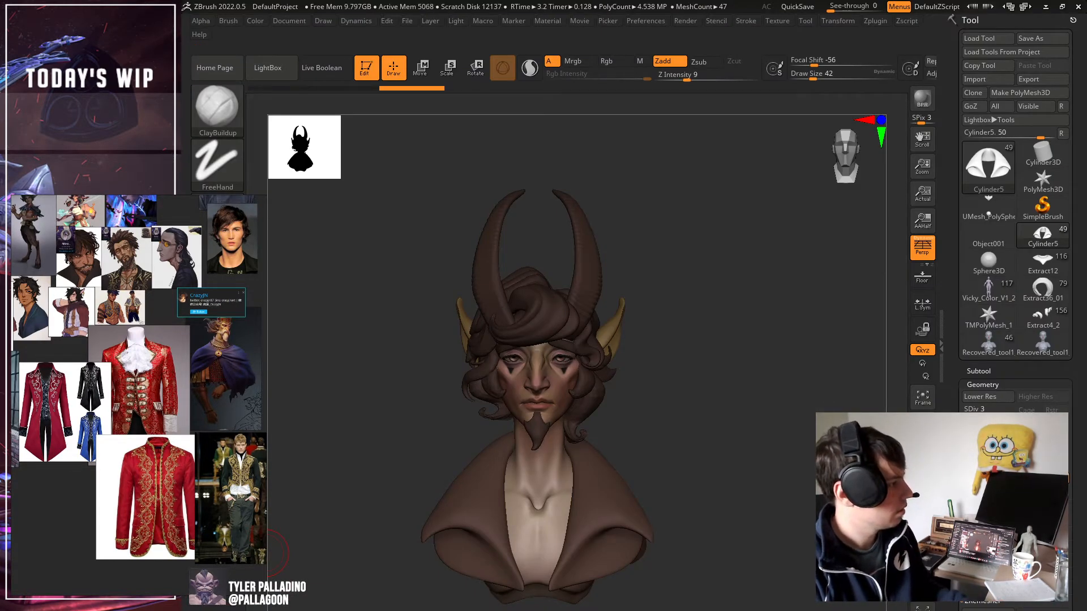
{"action": "left_click_drag", "start_coordinate": [374, 404], "coordinate": [328, 400]}
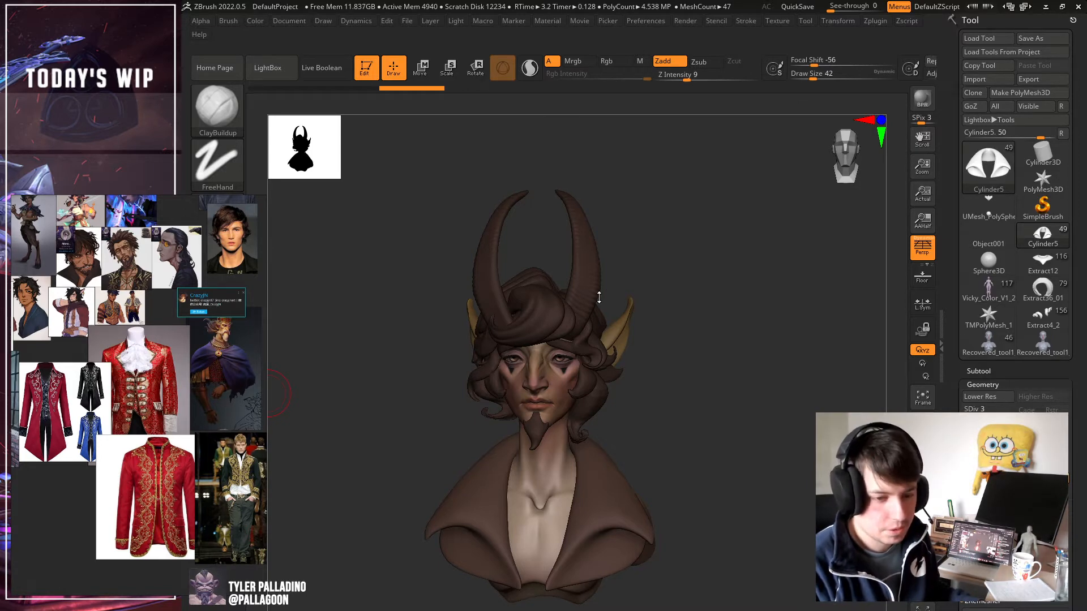
{"action": "left_click_drag", "start_coordinate": [645, 289], "coordinate": [672, 289]}
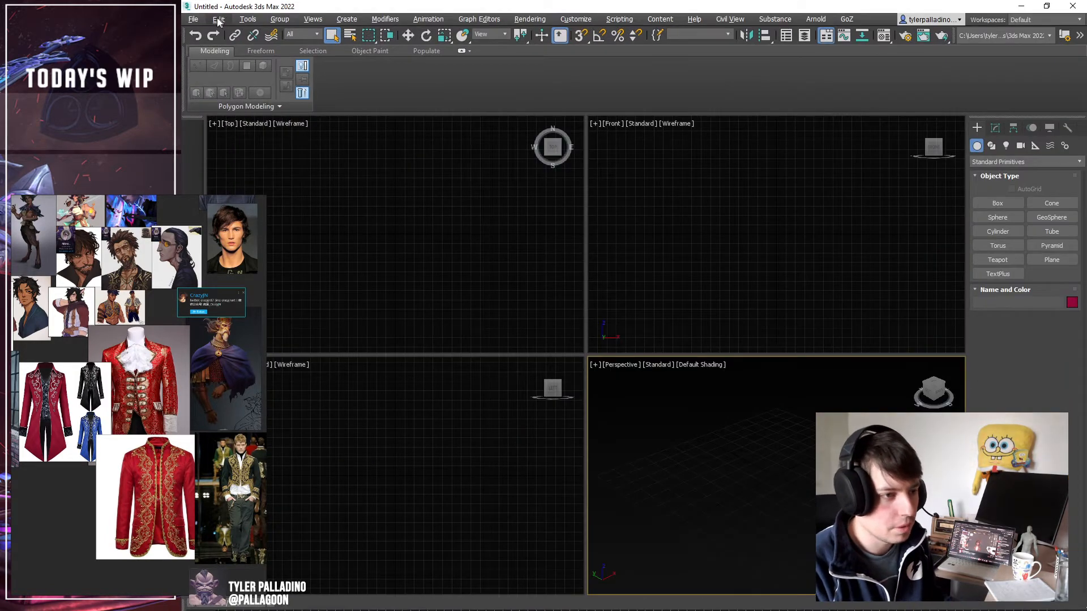
{"action": "left_click", "coordinate": [193, 19]}
{"action": "left_click", "coordinate": [205, 64]}
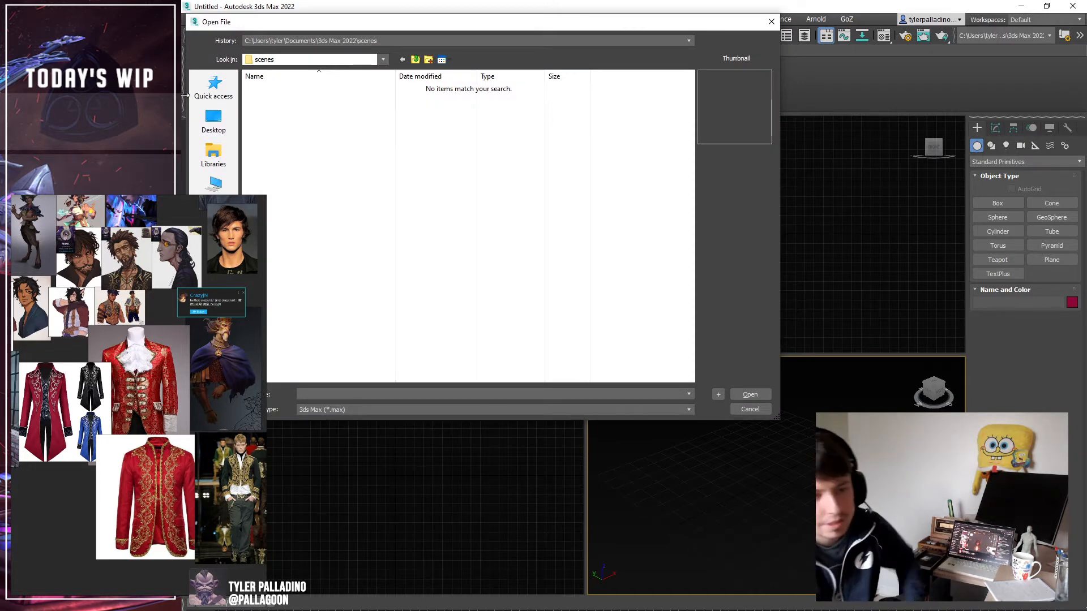
{"action": "left_click", "coordinate": [413, 40]}
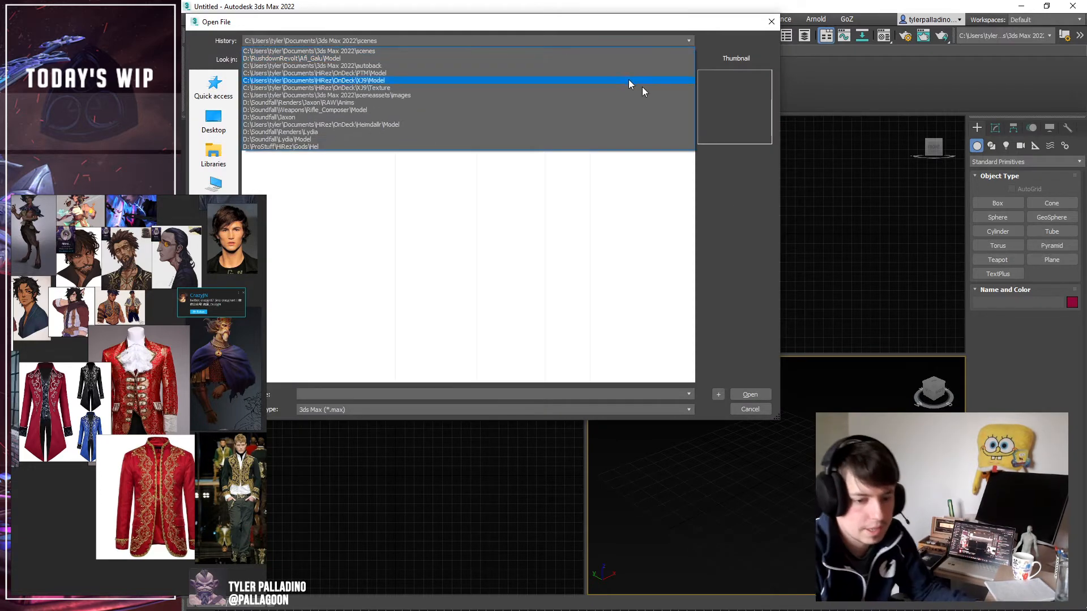
{"action": "left_click", "coordinate": [765, 429]}
{"action": "left_click", "coordinate": [755, 410]}
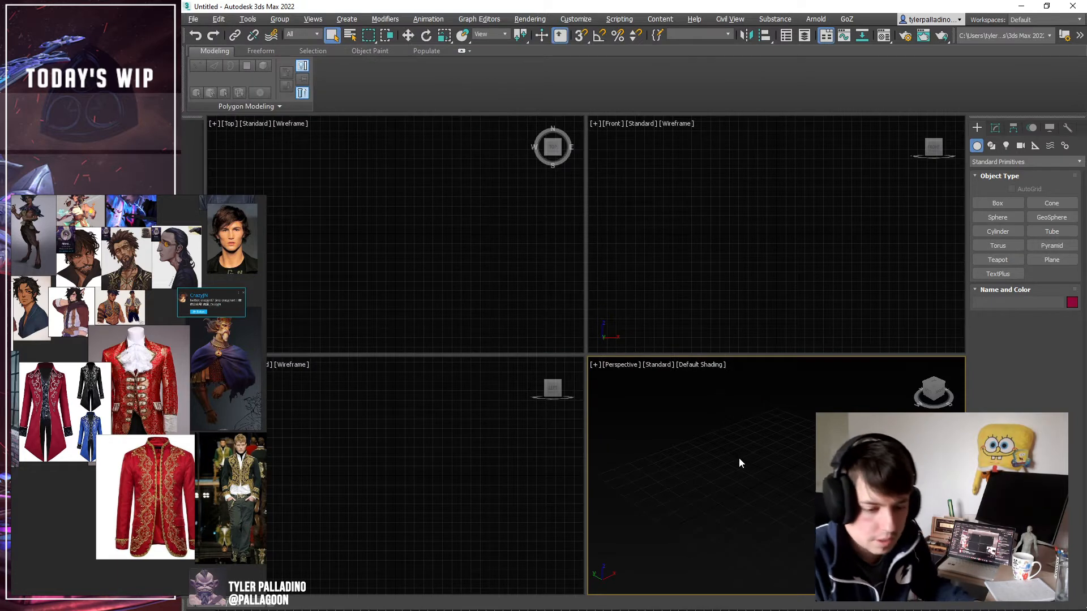
{"action": "left_click", "coordinate": [623, 365]}
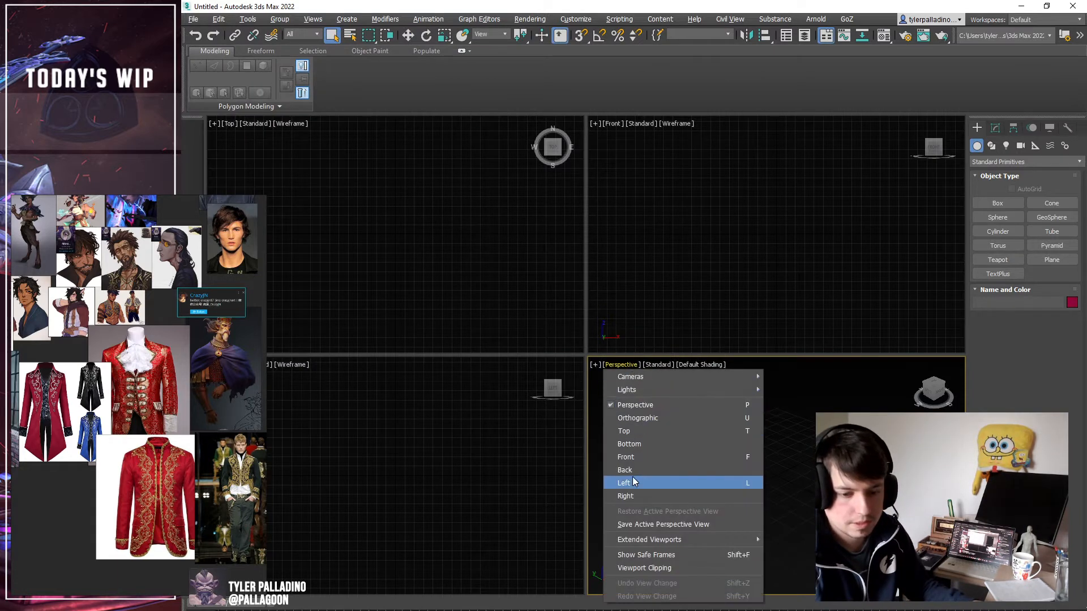
{"action": "key", "text": "alt+Tab"}
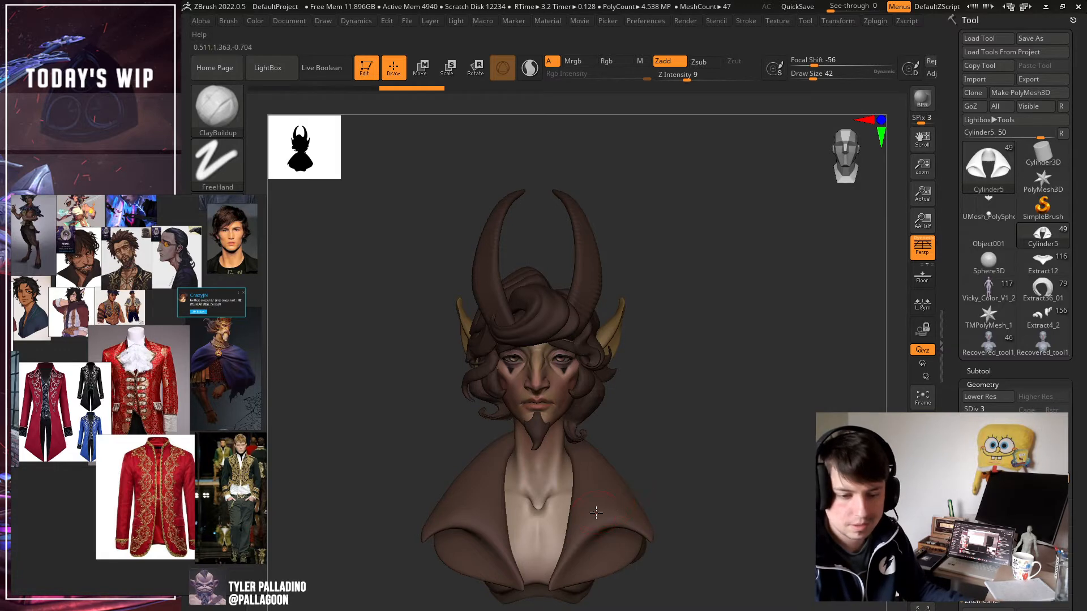
Lower the Cylinder5 collar to subdivision level 1 and export it with GoZ.
{"action": "left_click", "coordinate": [923, 588]}
{"action": "left_click", "coordinate": [923, 589]}
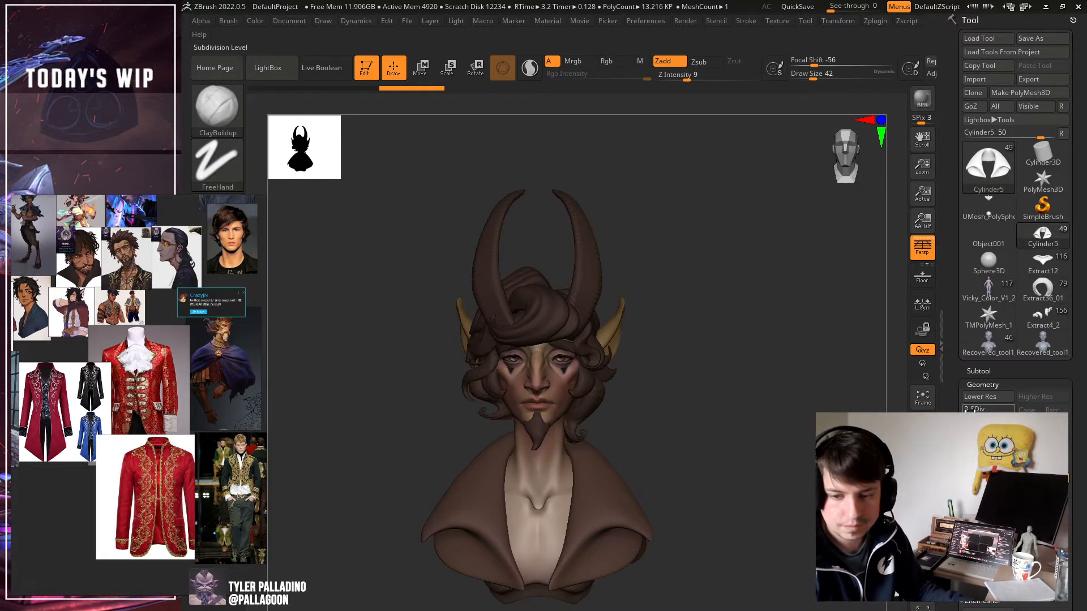
{"action": "key", "text": "shift+d"}
{"action": "key", "text": "shift+d"}
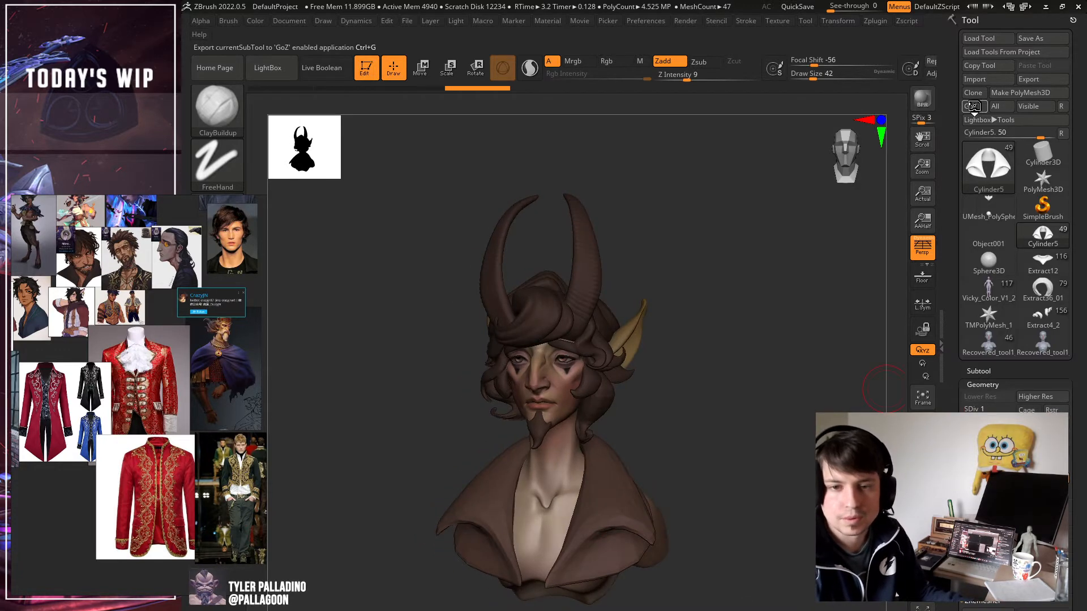
{"action": "left_click", "coordinate": [970, 106]}
{"action": "left_click", "coordinate": [725, 368]}
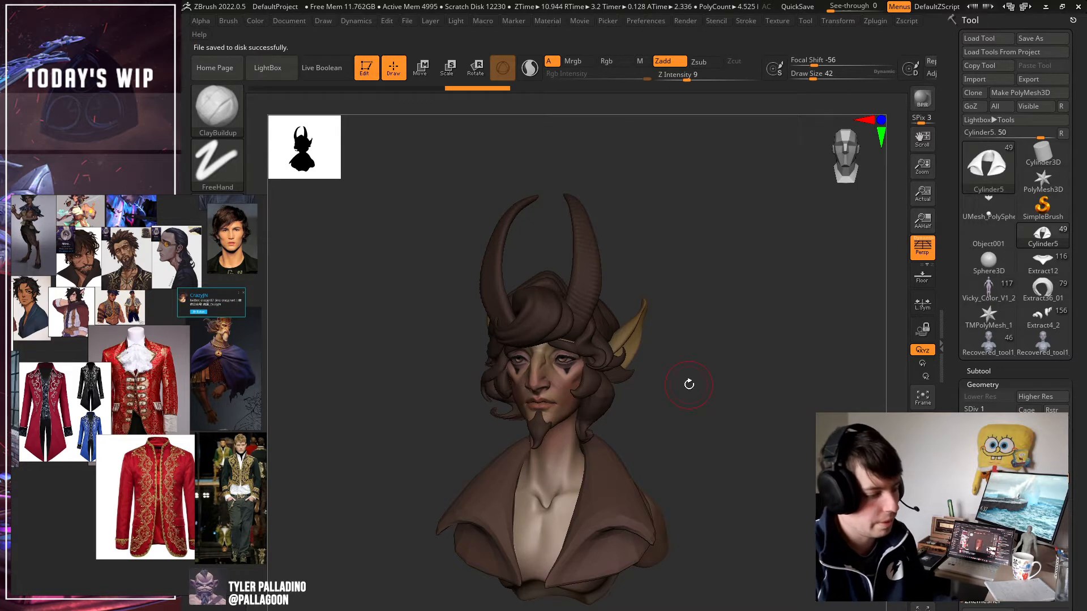
Switch to the SnakeHook brush with a draw size of 146 for reshaping the back of the collar.
{"action": "mouse_move", "coordinate": [686, 385]}
{"action": "left_mouse_down"}
{"action": "mouse_move", "coordinate": [696, 380]}
{"action": "mouse_move", "coordinate": [738, 440]}
{"action": "left_mouse_up"}
{"action": "left_click_drag", "start_coordinate": [695, 482], "coordinate": [379, 523]}
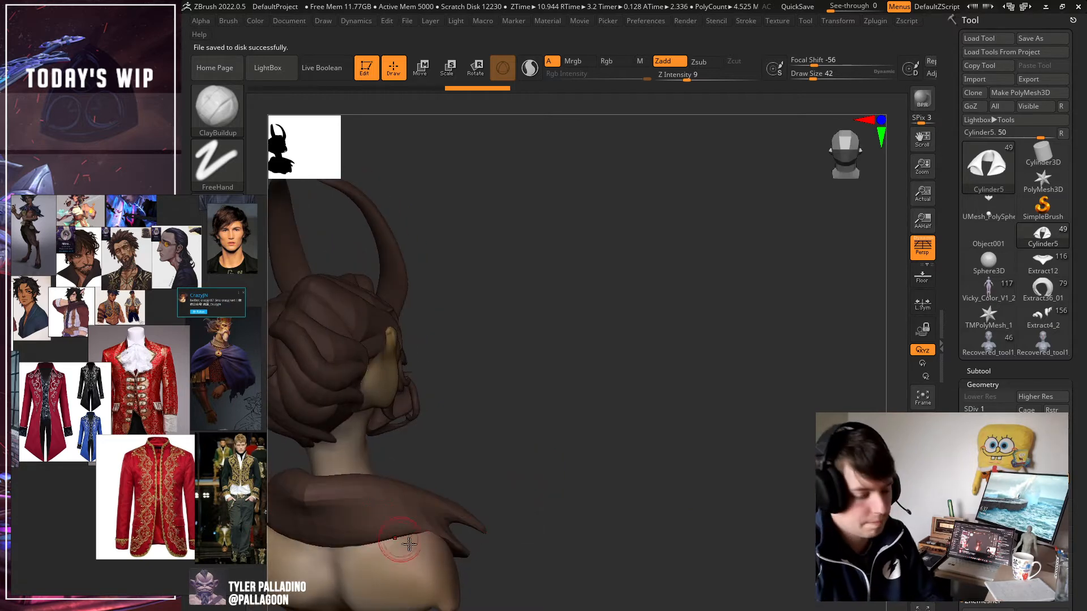
{"action": "left_click", "coordinate": [217, 112]}
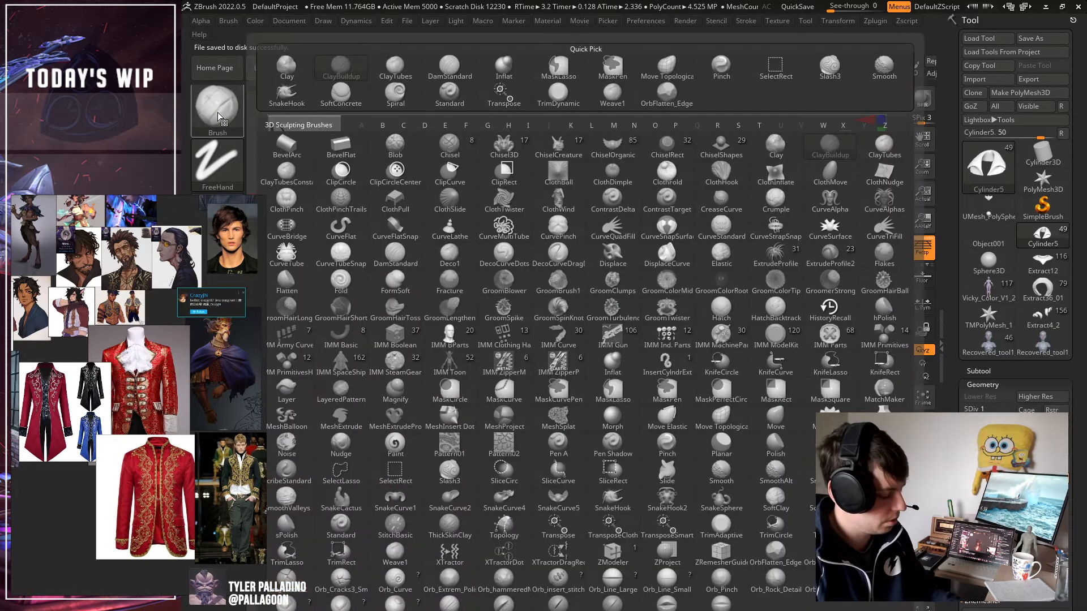
{"action": "key", "text": "s"}
{"action": "key", "text": "h"}
{"action": "left_click", "coordinate": [307, 137]}
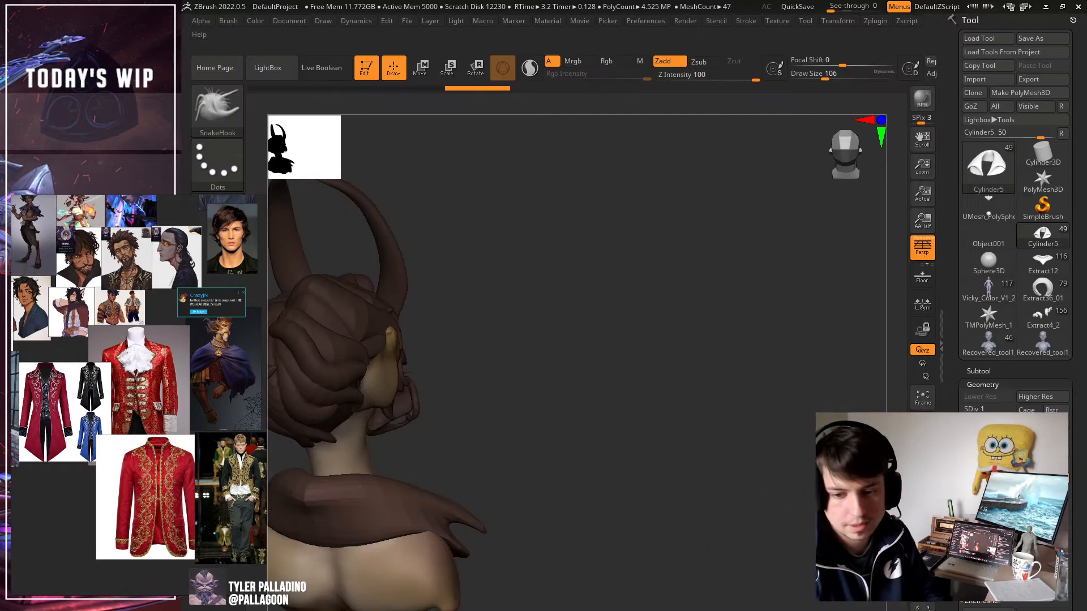
{"action": "left_click_drag", "start_coordinate": [905, 425], "coordinate": [1027, 395], "text": "alt"}
{"action": "key", "text": "]"}
{"action": "key", "text": "]"}
{"action": "key", "text": "]"}
{"action": "key", "text": "]"}
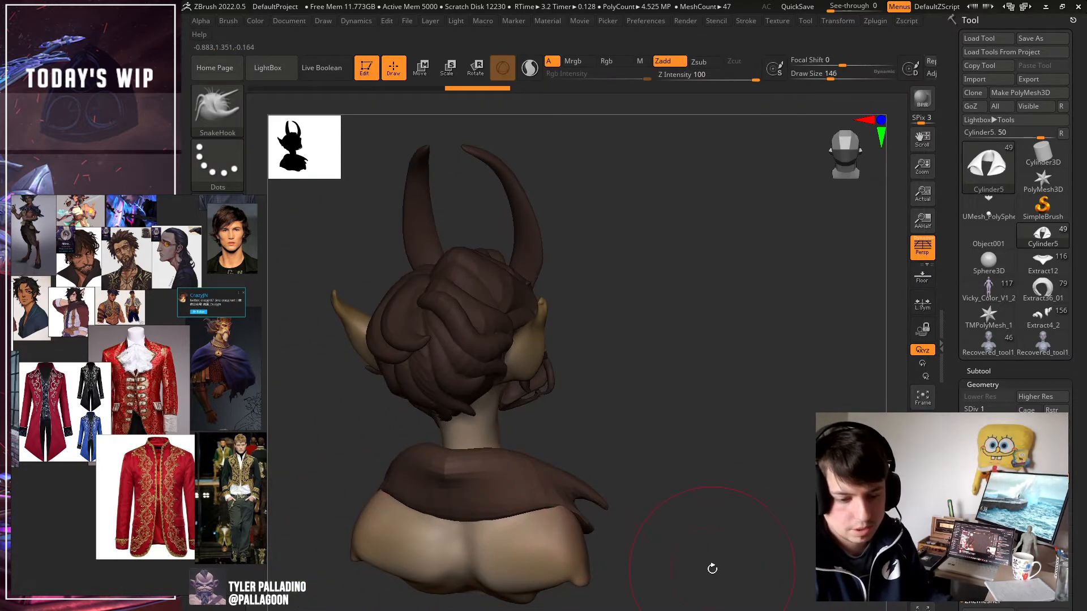
Pull the collar's back hem down and outward over the shoulders with SnakeHook strokes.
{"action": "left_click_drag", "start_coordinate": [711, 568], "coordinate": [733, 558]}
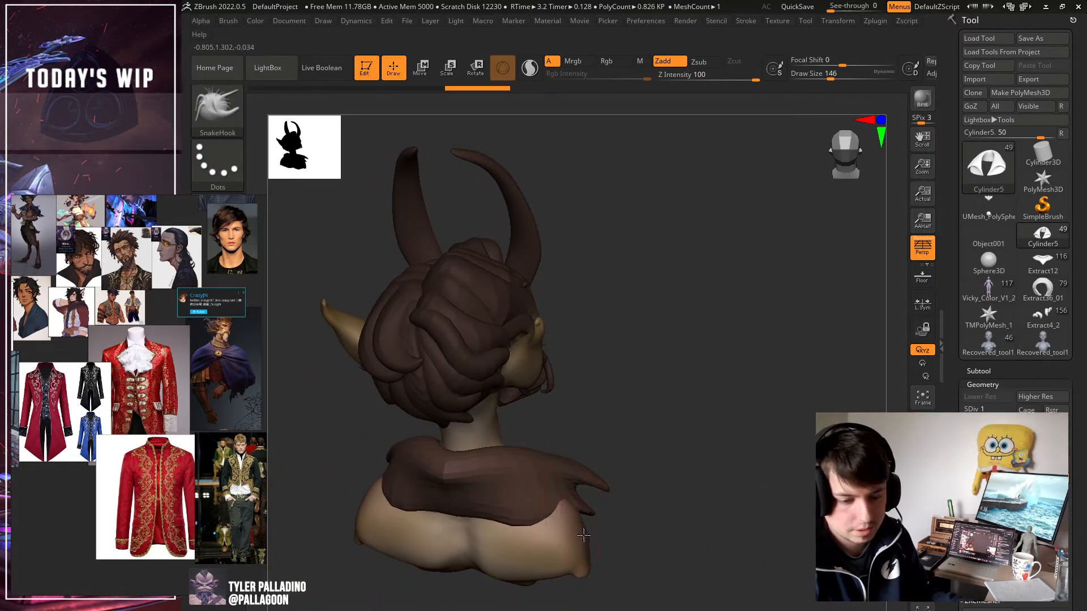
{"action": "left_click_drag", "start_coordinate": [591, 548], "coordinate": [558, 551]}
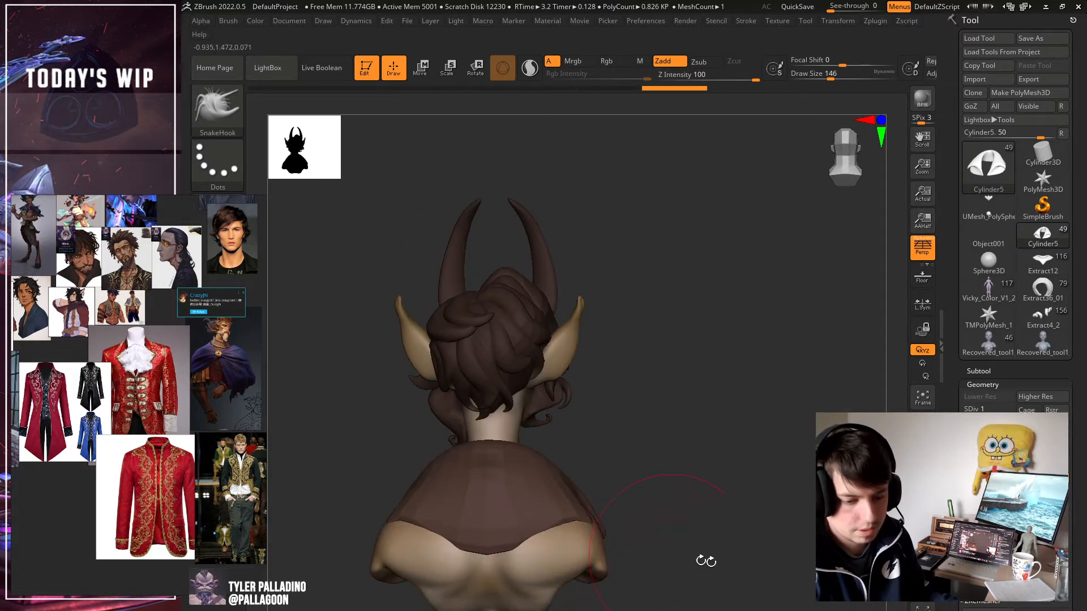
{"action": "left_click_drag", "start_coordinate": [703, 560], "coordinate": [543, 544]}
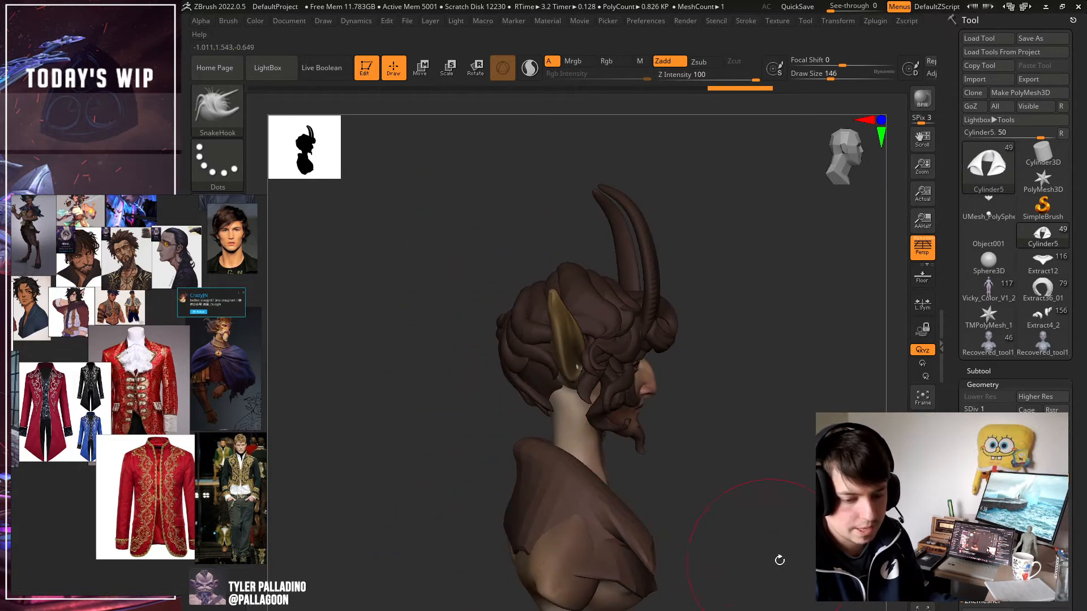
{"action": "left_click_drag", "start_coordinate": [779, 560], "coordinate": [554, 552]}
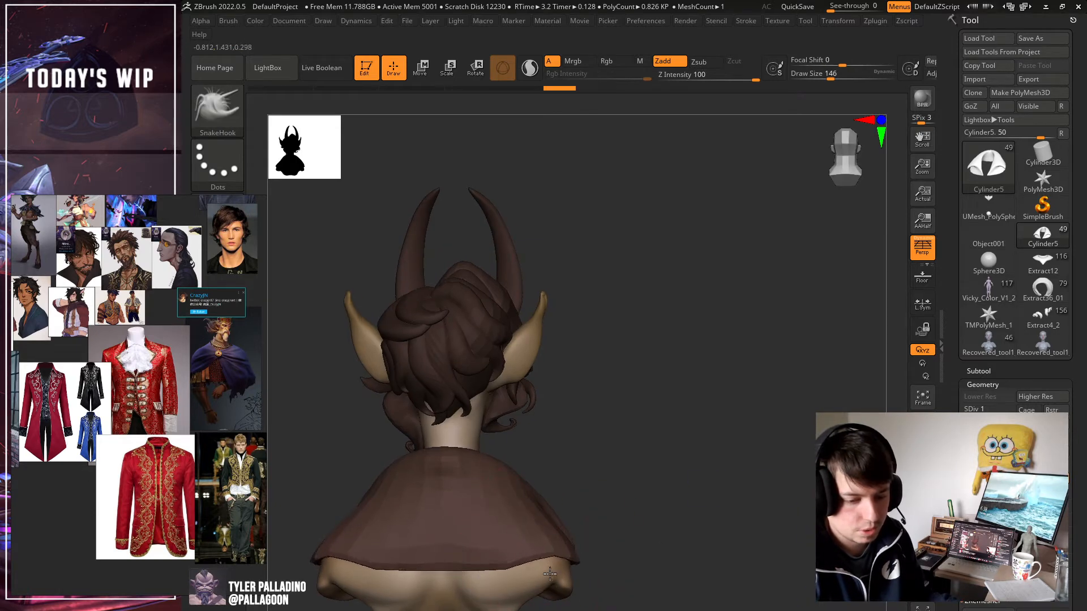
Extend the back of the collar lower and smooth out its hem around the shoulders with SnakeHook.
{"action": "left_click_drag", "start_coordinate": [772, 563], "coordinate": [625, 550]}
{"action": "left_click_drag", "start_coordinate": [547, 562], "coordinate": [548, 577]}
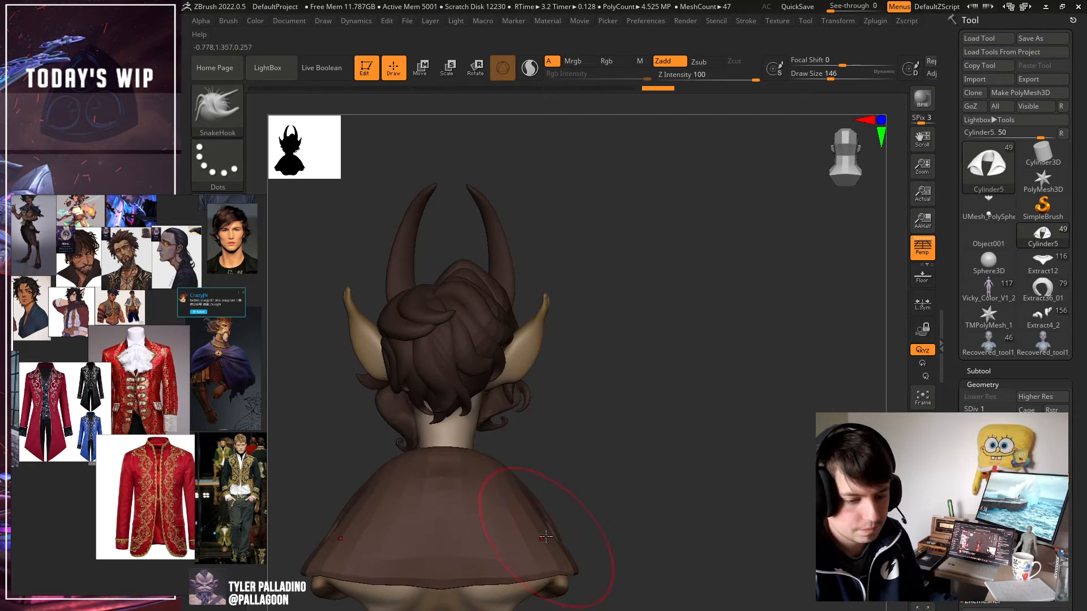
{"action": "left_click_drag", "start_coordinate": [550, 539], "coordinate": [554, 532]}
{"action": "mouse_move", "coordinate": [756, 565]}
{"action": "left_mouse_down"}
{"action": "mouse_move", "coordinate": [684, 553]}
{"action": "mouse_move", "coordinate": [623, 567]}
{"action": "left_mouse_up"}
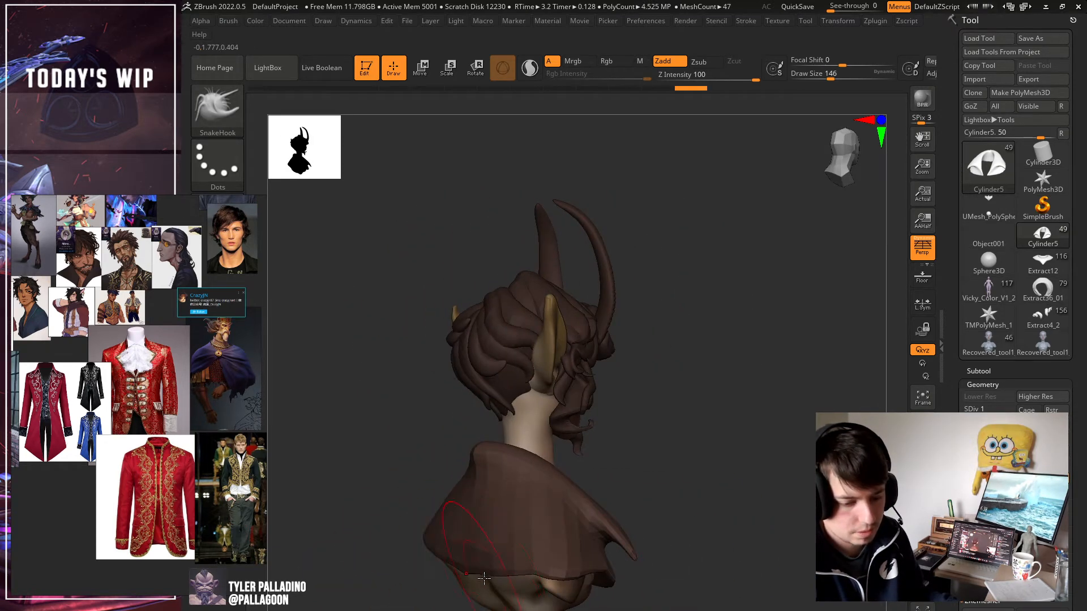
{"action": "left_click_drag", "start_coordinate": [484, 578], "coordinate": [532, 585]}
Check the reshaped collar from the front, and examine the red brocade coat reference with its white lace jabot.
{"action": "left_click_drag", "start_coordinate": [781, 583], "coordinate": [762, 575], "text": "shift"}
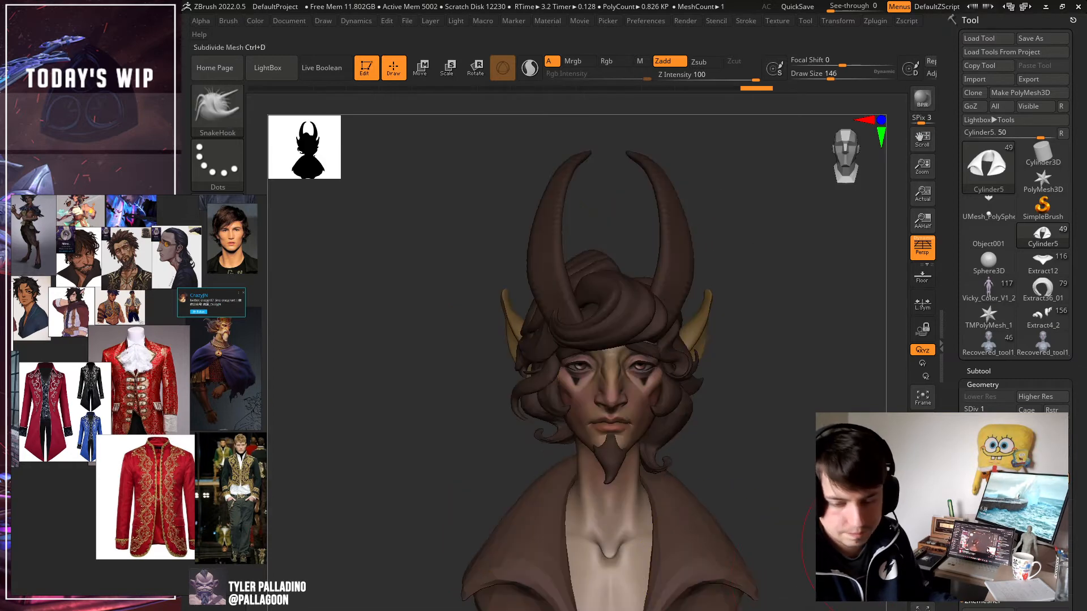
{"action": "mouse_move", "coordinate": [880, 543]}
{"action": "left_mouse_down", "text": "alt"}
{"action": "mouse_move", "coordinate": [849, 396]}
{"action": "mouse_move", "coordinate": [819, 485]}
{"action": "mouse_move", "coordinate": [847, 420]}
{"action": "mouse_move", "coordinate": [771, 456]}
{"action": "mouse_move", "coordinate": [774, 469]}
{"action": "left_mouse_up", "text": "alt"}
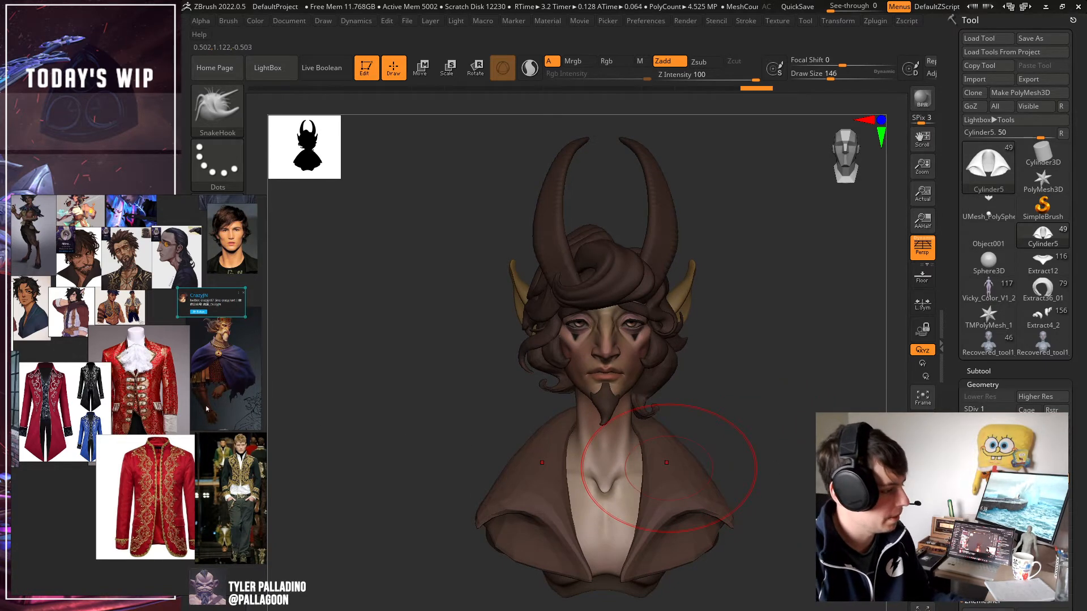
{"action": "right_click_drag", "start_coordinate": [207, 409], "coordinate": [239, 403]}
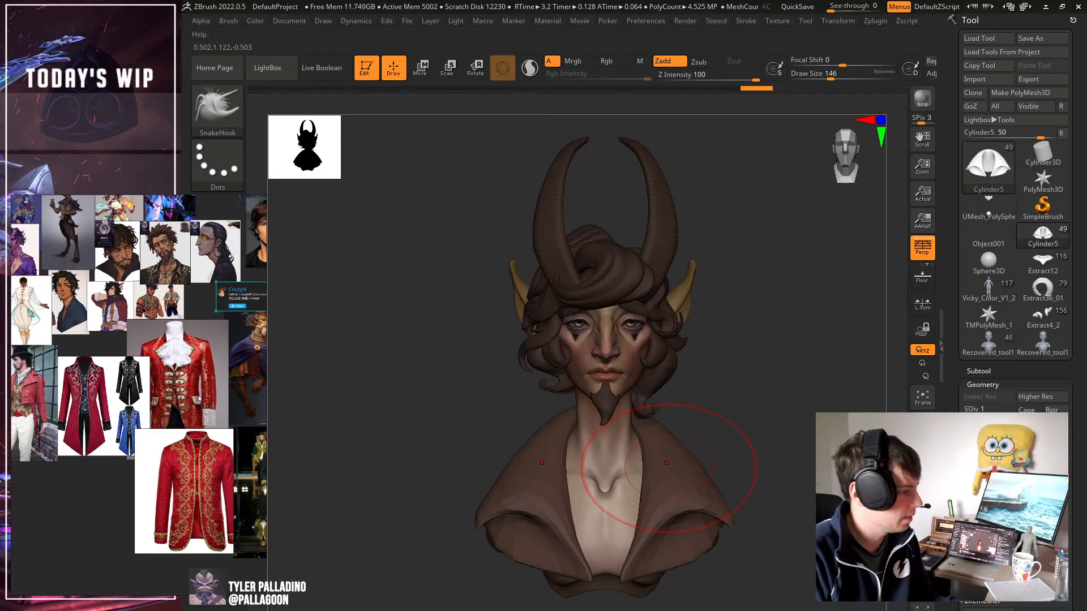
{"action": "scroll", "coordinate": [187, 399], "scroll_direction": "up", "scroll_amount": 4}
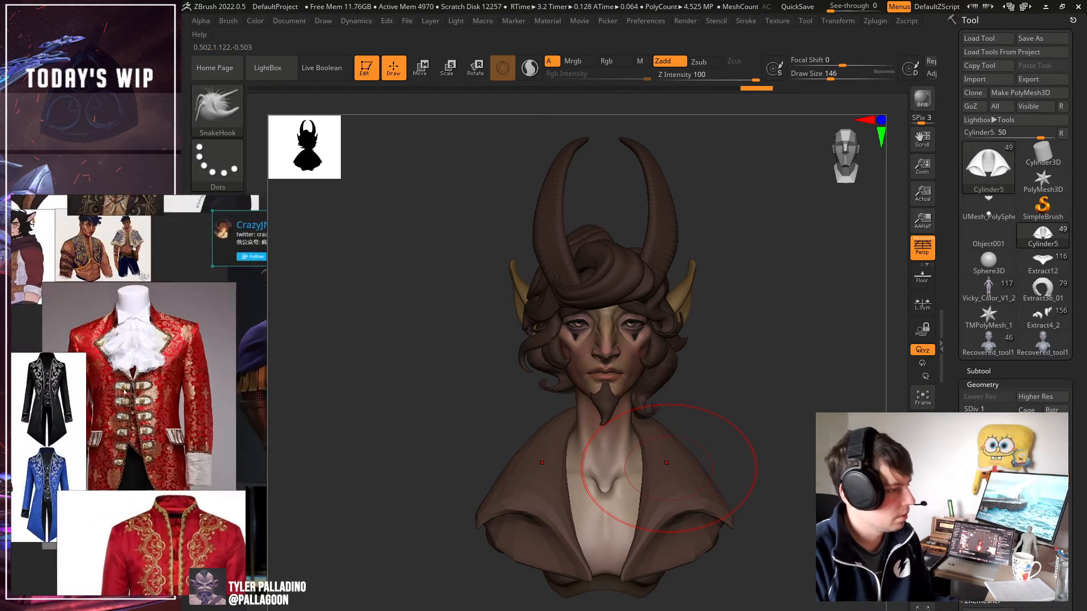
{"action": "scroll", "coordinate": [125, 390], "scroll_direction": "up", "scroll_amount": 5}
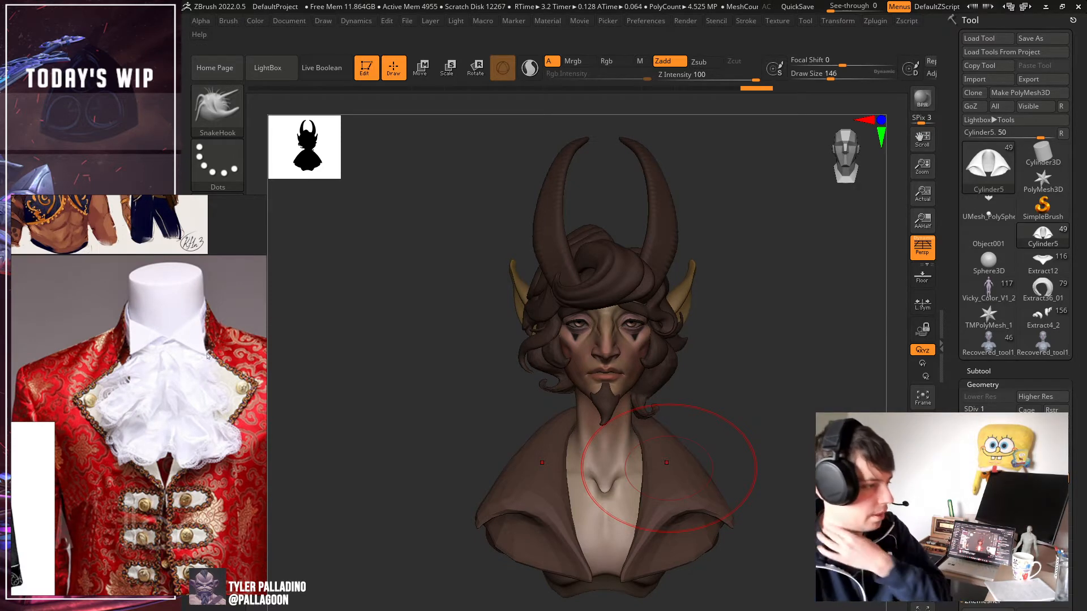
{"action": "scroll", "coordinate": [111, 368], "scroll_direction": "down", "scroll_amount": 2}
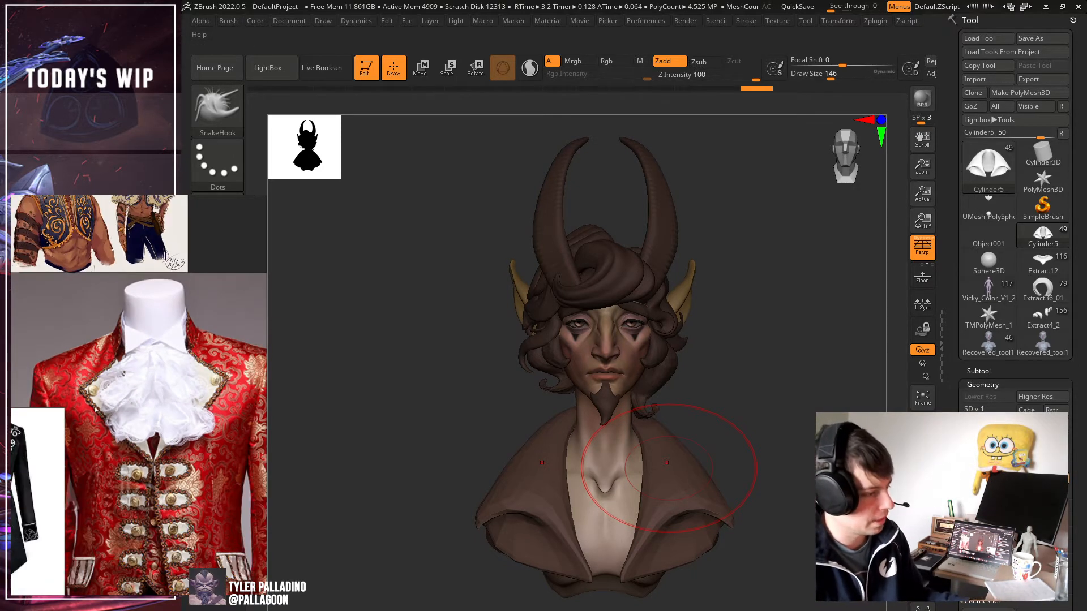
{"action": "scroll", "coordinate": [95, 410], "scroll_direction": "down", "scroll_amount": 5}
{"action": "scroll", "coordinate": [95, 410], "scroll_direction": "down", "scroll_amount": 2}
Examine the lapels, vest and neckcloth in the reference photo of the man in a red tailcoat and top hat.
{"action": "middle_click_drag", "start_coordinate": [95, 410], "coordinate": [204, 414]}
{"action": "middle_click_drag", "start_coordinate": [34, 416], "coordinate": [136, 418]}
{"action": "scroll", "coordinate": [136, 417], "scroll_direction": "up", "scroll_amount": 5}
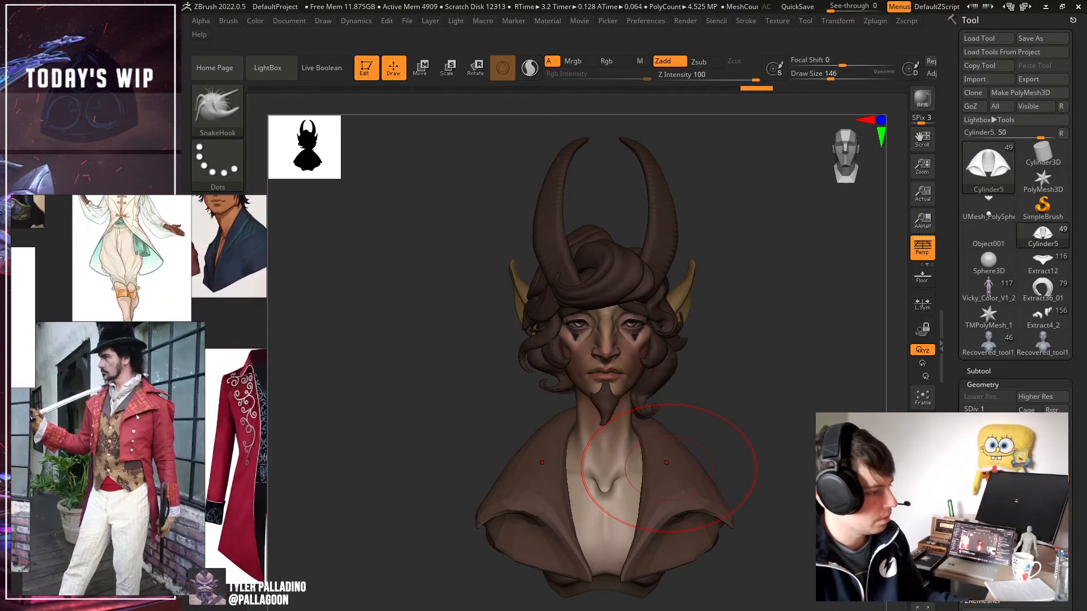
{"action": "scroll", "coordinate": [137, 417], "scroll_direction": "up", "scroll_amount": 4}
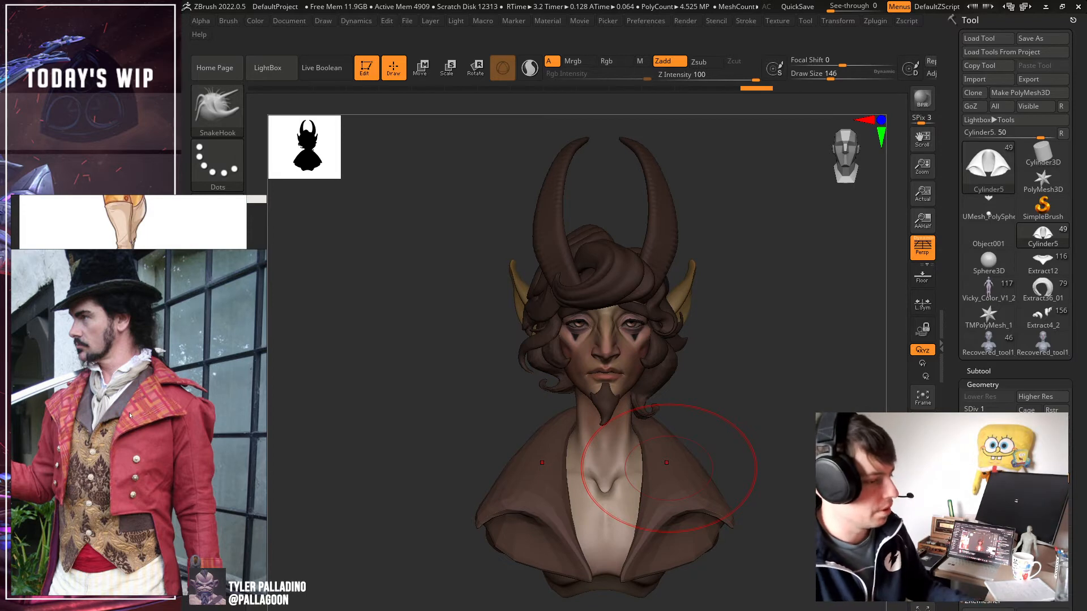
{"action": "scroll", "coordinate": [141, 416], "scroll_direction": "up", "scroll_amount": 3}
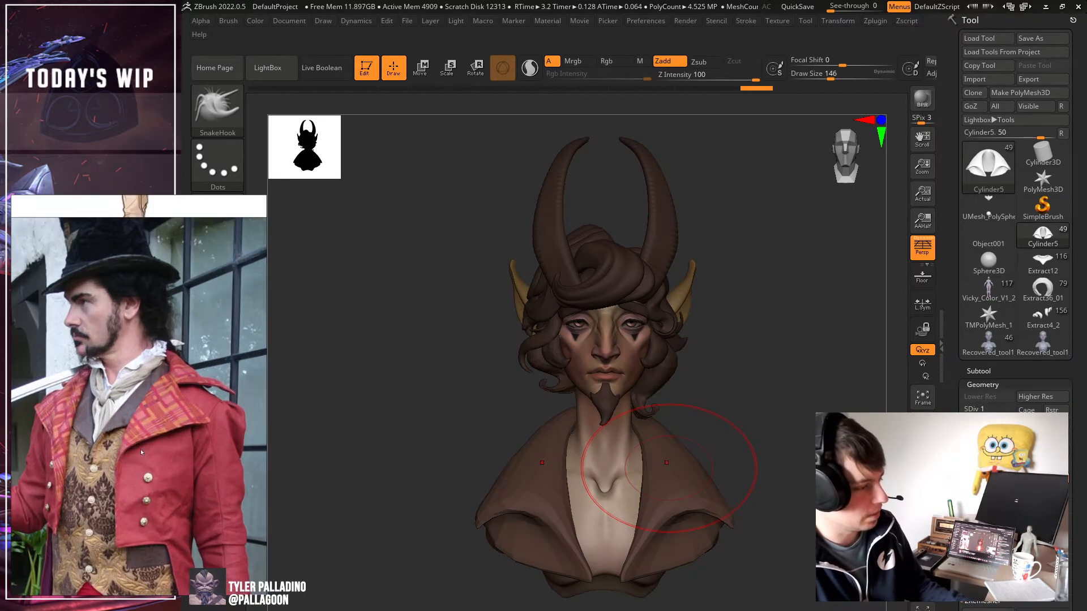
{"action": "scroll", "coordinate": [141, 450], "scroll_direction": "down", "scroll_amount": 4}
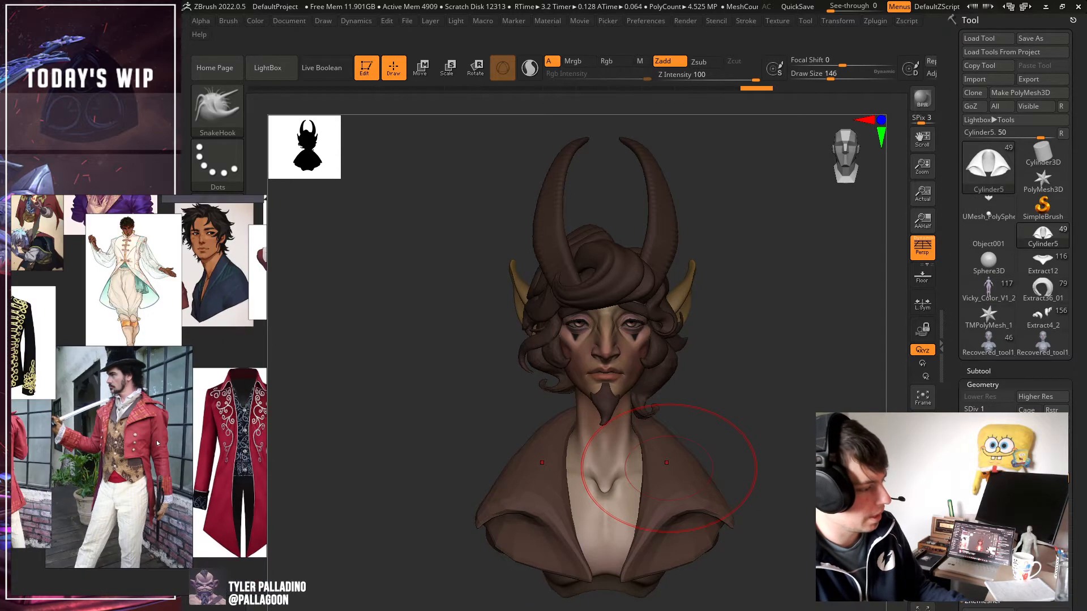
Examine the collar and embroidery on the crimson long coat reference and its black and blue variants.
{"action": "middle_click_drag", "start_coordinate": [158, 443], "coordinate": [134, 423]}
{"action": "middle_click_drag", "start_coordinate": [221, 399], "coordinate": [88, 424]}
{"action": "scroll", "coordinate": [200, 426], "scroll_direction": "up", "scroll_amount": 2}
{"action": "scroll", "coordinate": [199, 425], "scroll_direction": "up", "scroll_amount": 1}
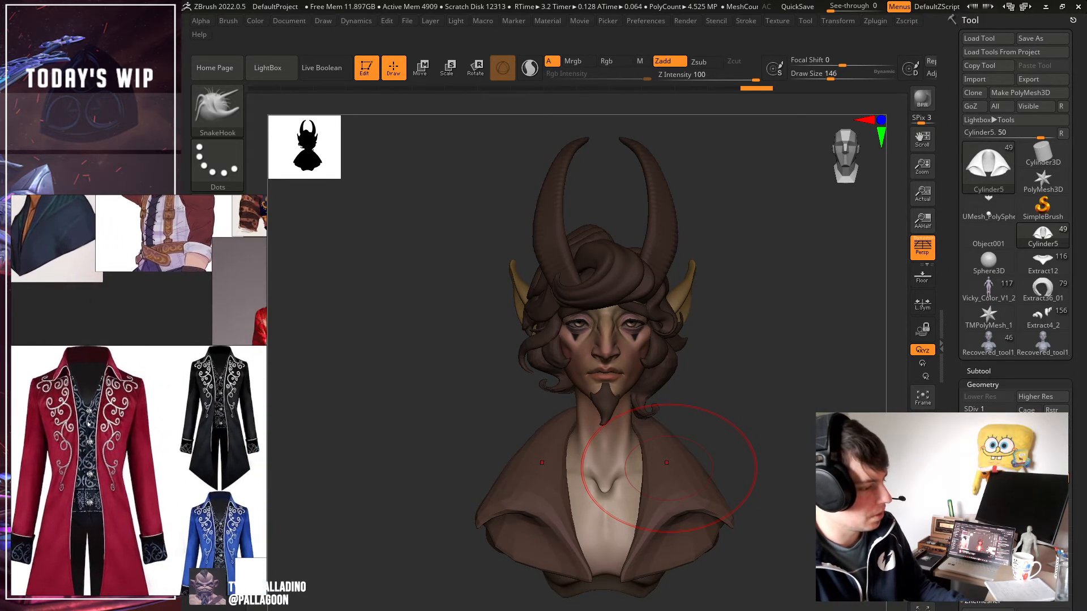
{"action": "scroll", "coordinate": [122, 382], "scroll_direction": "up", "scroll_amount": 2}
{"action": "scroll", "coordinate": [137, 398], "scroll_direction": "down", "scroll_amount": 4}
{"action": "middle_click_drag", "start_coordinate": [188, 477], "coordinate": [99, 410]}
{"action": "scroll", "coordinate": [99, 412], "scroll_direction": "down", "scroll_amount": 5}
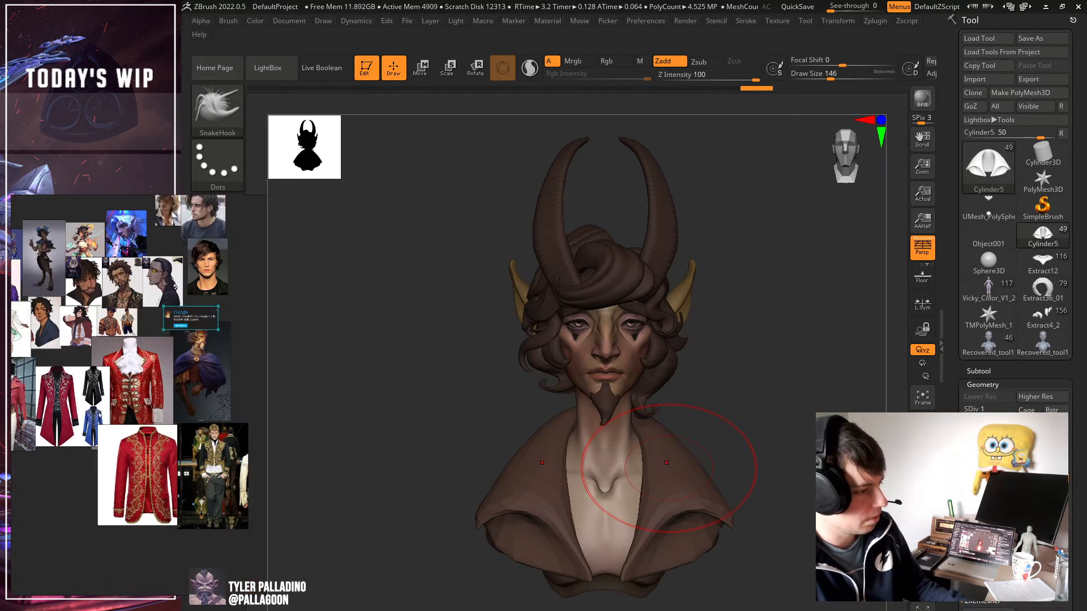
Examine the runway photo of the gold-embroidered jacket, and return to the red tailcoat reference.
{"action": "middle_click_drag", "start_coordinate": [184, 446], "coordinate": [76, 420]}
{"action": "scroll", "coordinate": [173, 445], "scroll_direction": "up", "scroll_amount": 3}
{"action": "scroll", "coordinate": [77, 420], "scroll_direction": "up", "scroll_amount": 2}
{"action": "scroll", "coordinate": [107, 468], "scroll_direction": "up", "scroll_amount": 1}
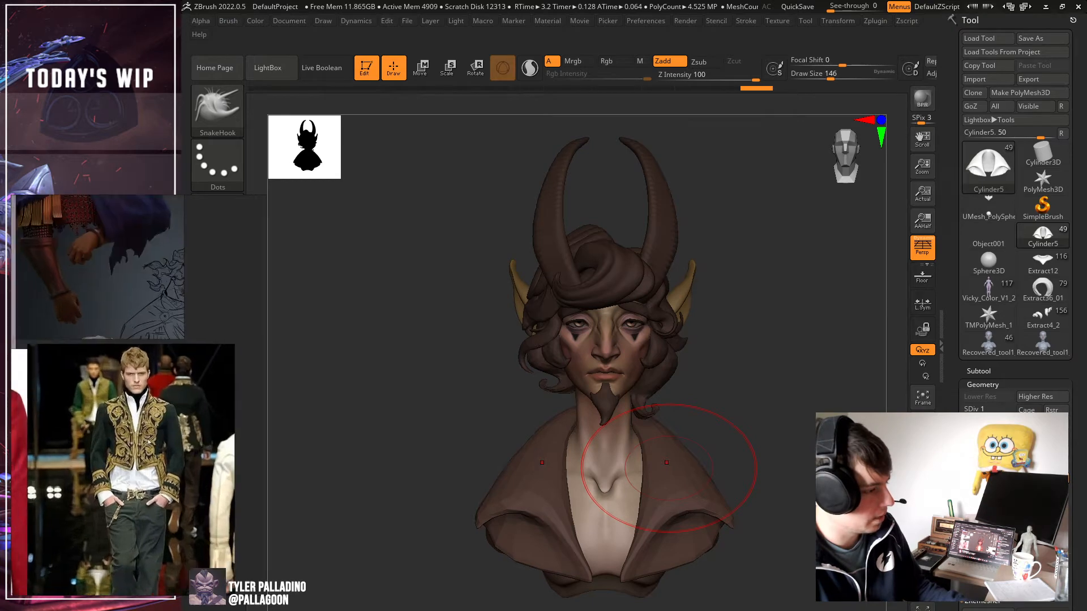
{"action": "middle_click_drag", "start_coordinate": [107, 468], "coordinate": [216, 450]}
{"action": "scroll", "coordinate": [135, 446], "scroll_direction": "down", "scroll_amount": 3}
{"action": "middle_click_drag", "start_coordinate": [82, 444], "coordinate": [169, 456]}
{"action": "middle_click_drag", "start_coordinate": [52, 433], "coordinate": [145, 473]}
{"action": "scroll", "coordinate": [174, 419], "scroll_direction": "up", "scroll_amount": 3}
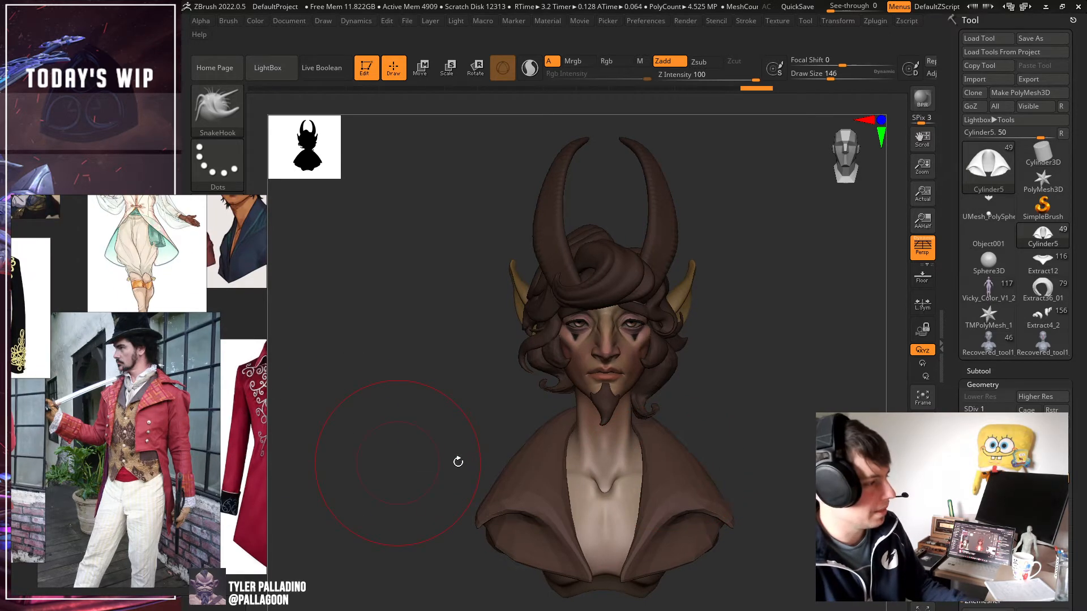
Switch to 3ds Max, maximize the Perspective viewport on the collar and set its shading to Clay without edged faces.
{"action": "key", "text": "alt+Tab"}
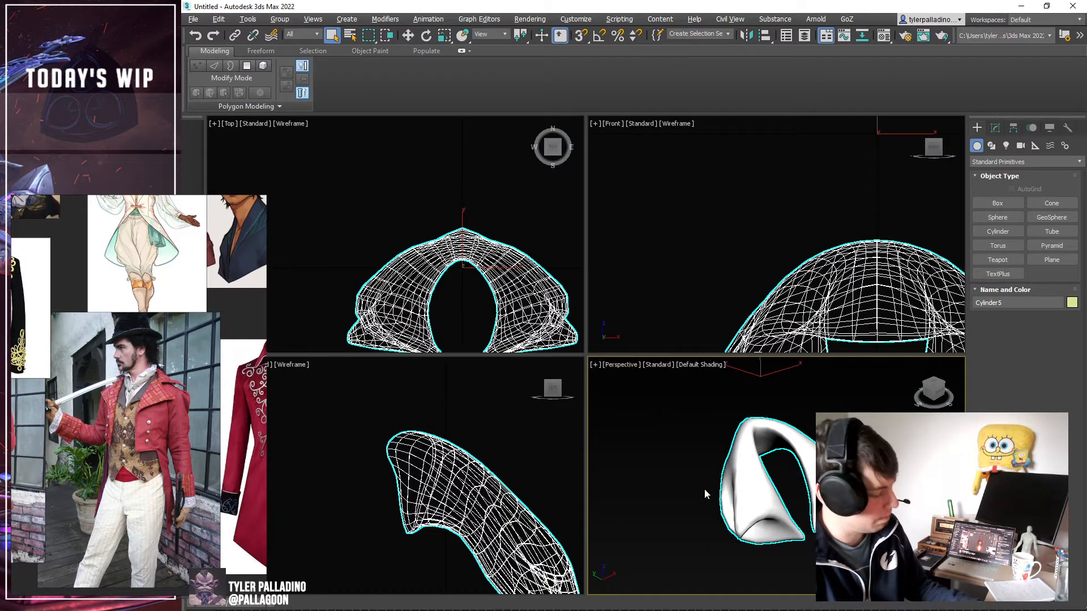
{"action": "key", "text": "alt+w"}
{"action": "left_click", "coordinate": [324, 123]}
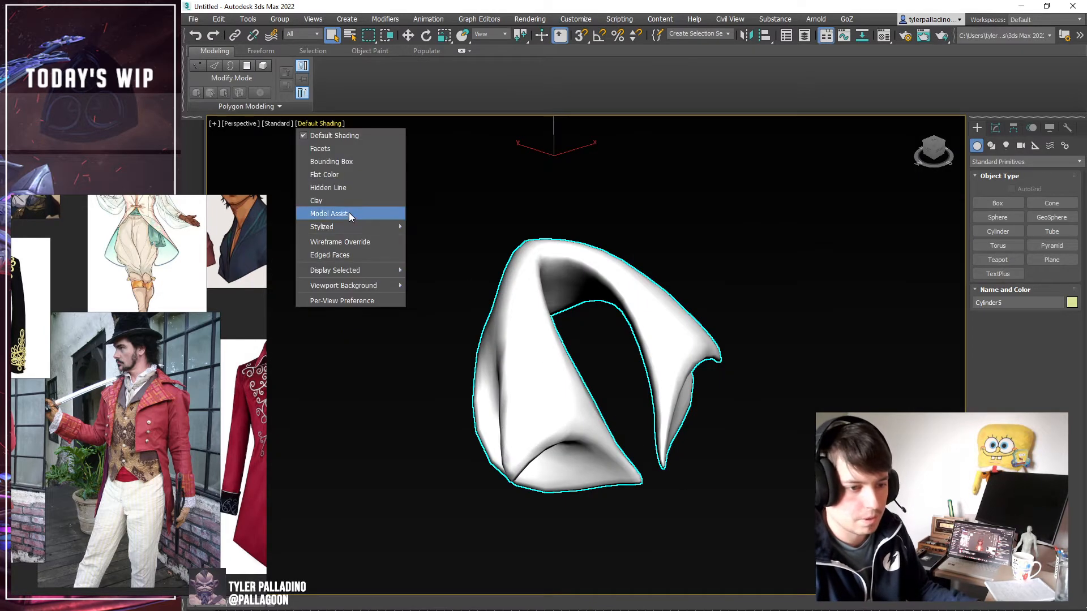
{"action": "left_click", "coordinate": [349, 212]}
{"action": "mouse_move", "coordinate": [352, 215]}
{"action": "middle_mouse_down", "text": "alt"}
{"action": "mouse_move", "coordinate": [551, 345]}
{"action": "mouse_move", "coordinate": [829, 331]}
{"action": "middle_mouse_up", "text": "alt"}
{"action": "key", "text": "F4"}
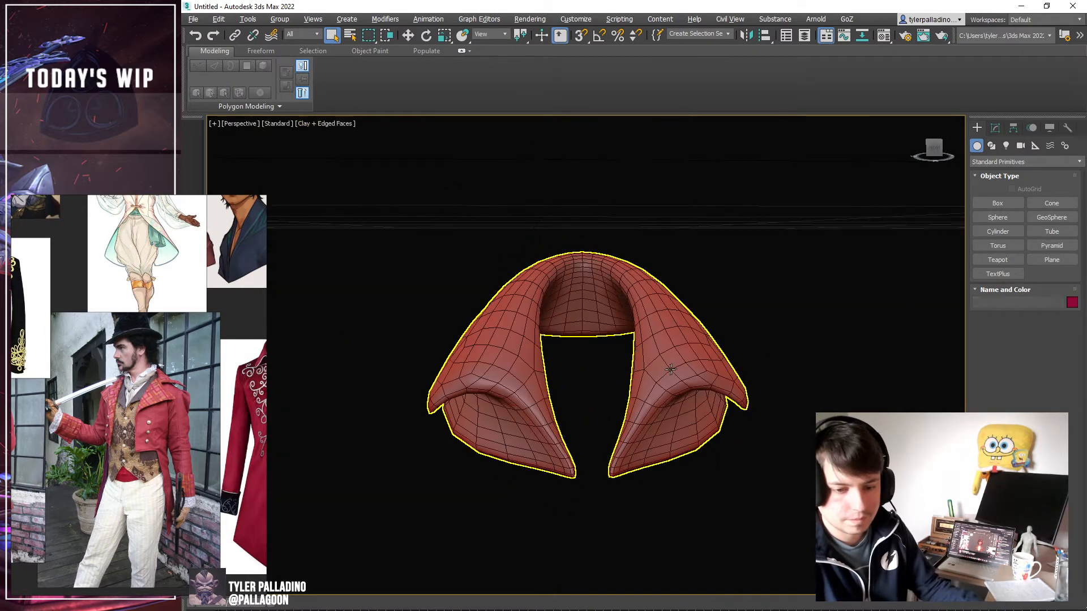
{"action": "key", "text": "F4"}
{"action": "middle_click_drag", "start_coordinate": [658, 365], "coordinate": [784, 376], "text": "alt"}
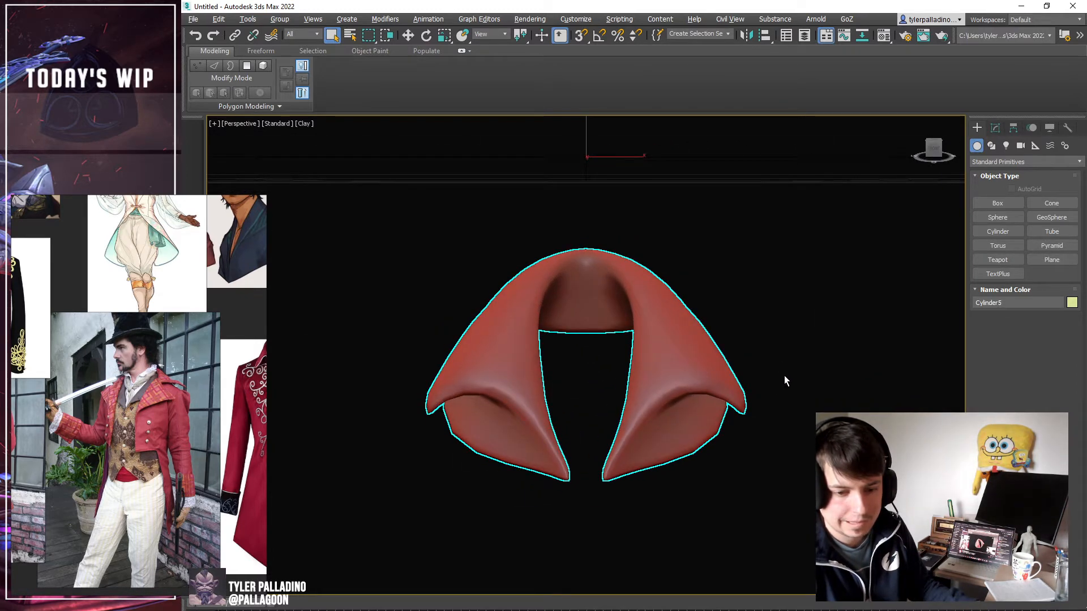
Switch to ZBrush, lower the body subtool's subdivision level with polyframe shown, and send it out with GoZ.
{"action": "key", "text": "alt+Tab"}
{"action": "left_click", "coordinate": [610, 482], "text": "alt"}
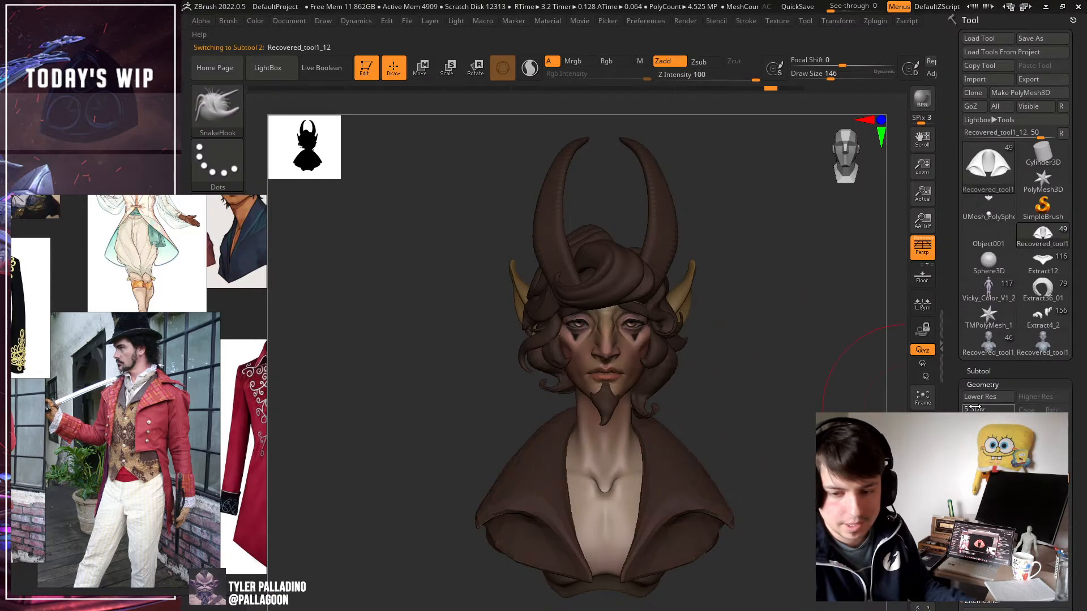
{"action": "left_click", "coordinate": [956, 409]}
{"action": "key", "text": "shift+f"}
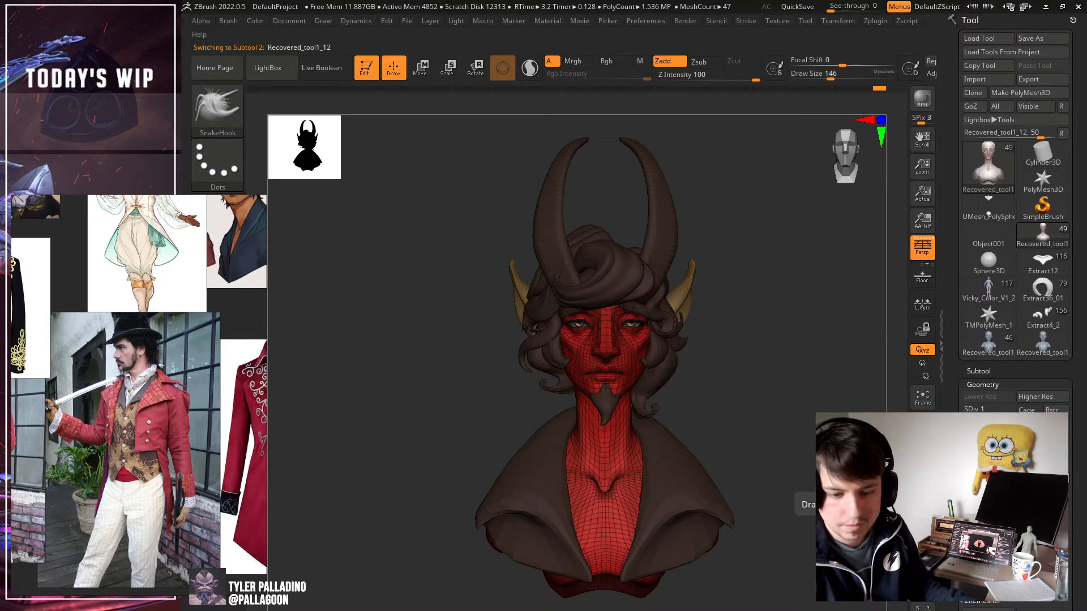
{"action": "left_click", "coordinate": [970, 106]}
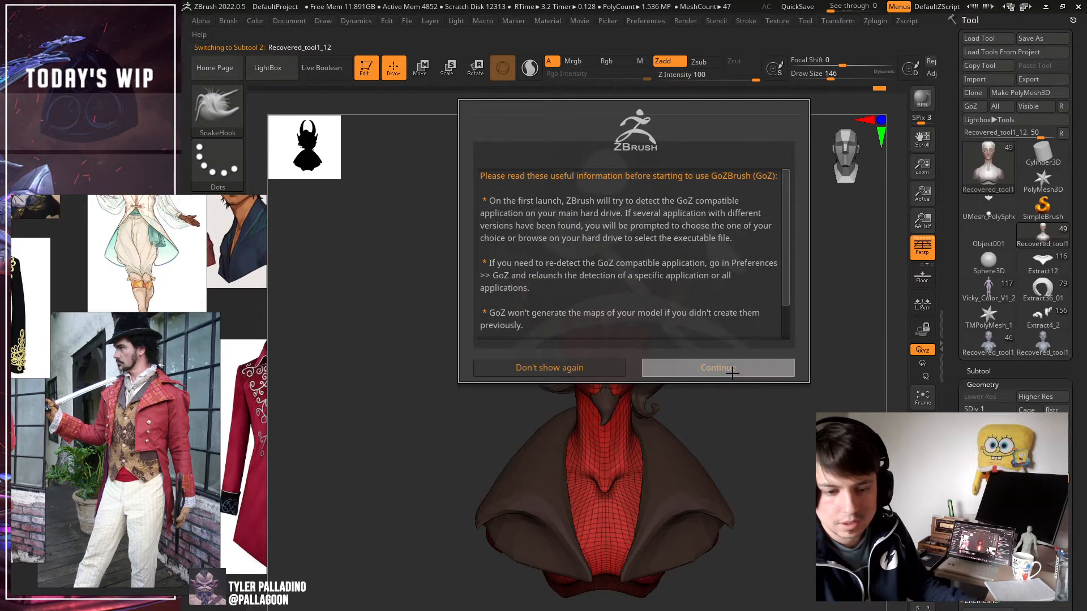
{"action": "left_click", "coordinate": [732, 372]}
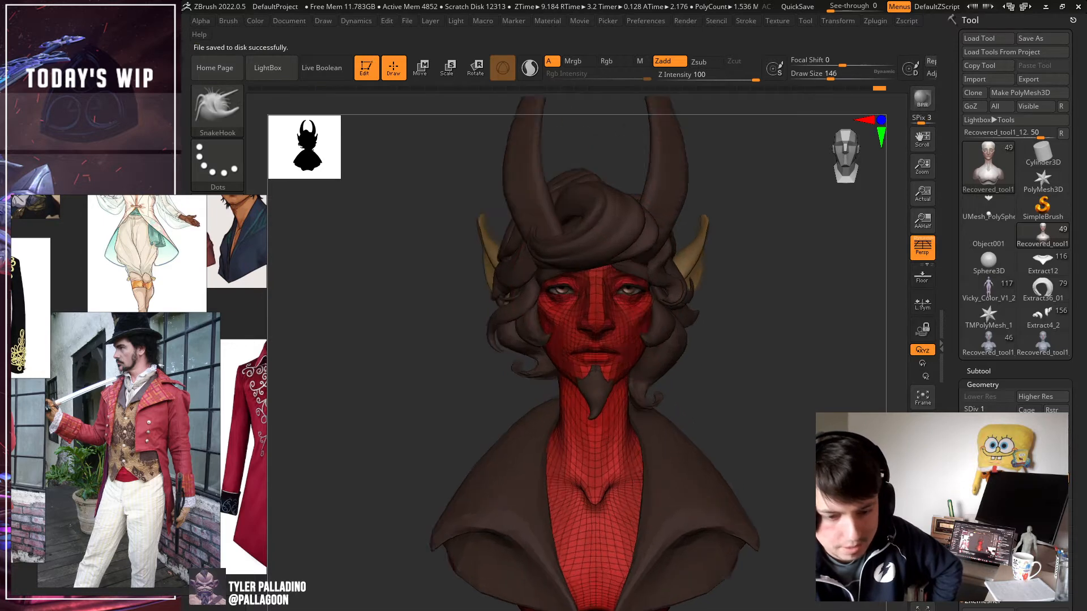
Inspect the body's wireframe, return it to subdivision level 5 and turn off the polyframe display.
{"action": "left_click_drag", "start_coordinate": [784, 362], "coordinate": [876, 445], "text": "alt"}
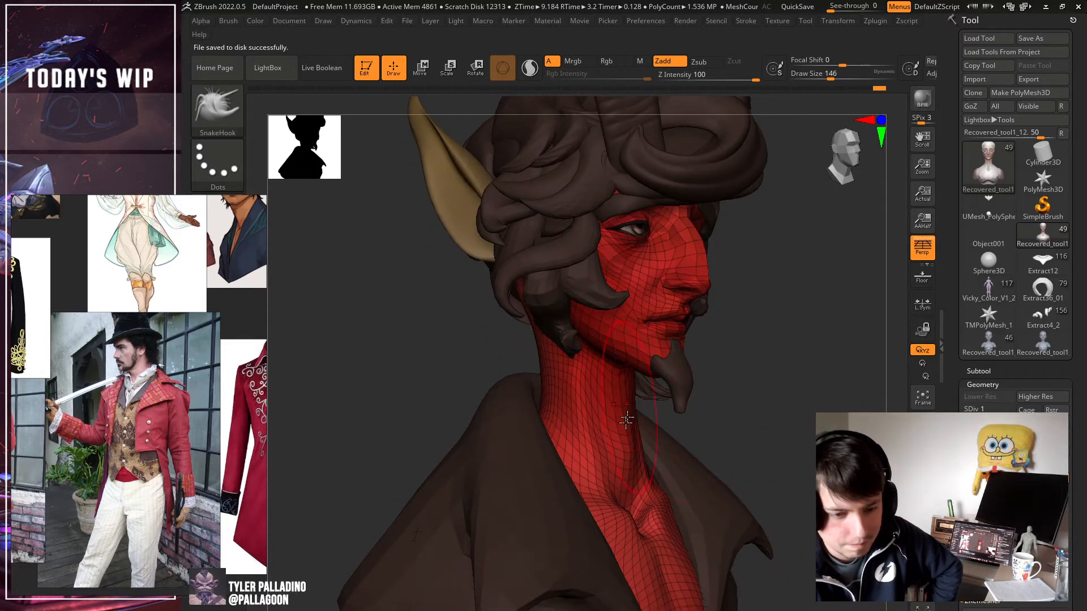
{"action": "left_click_drag", "start_coordinate": [781, 438], "coordinate": [781, 426]}
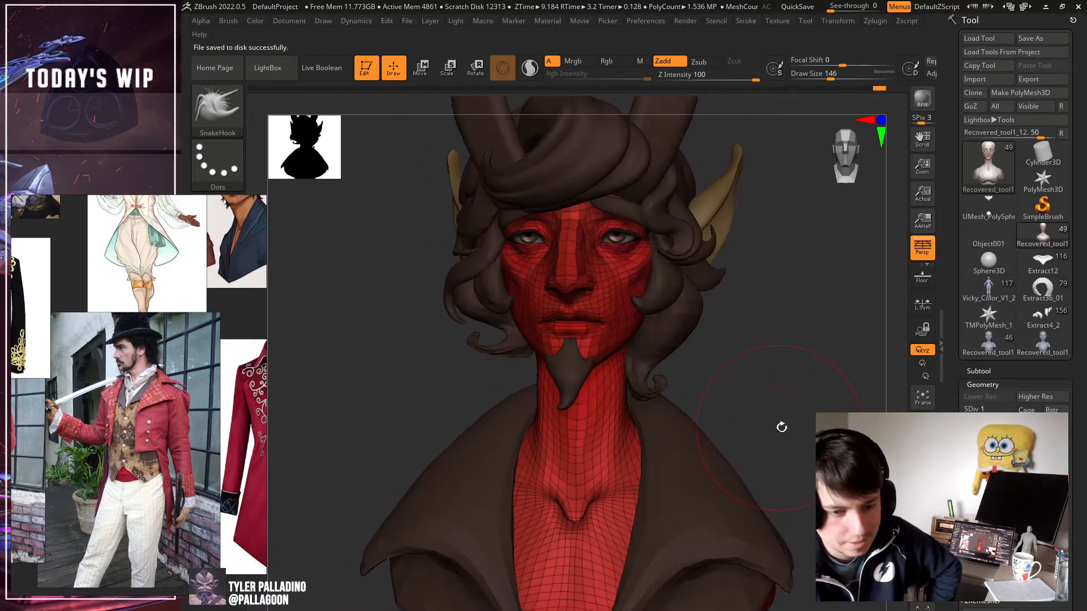
{"action": "left_click_drag", "start_coordinate": [1001, 408], "coordinate": [1013, 408]}
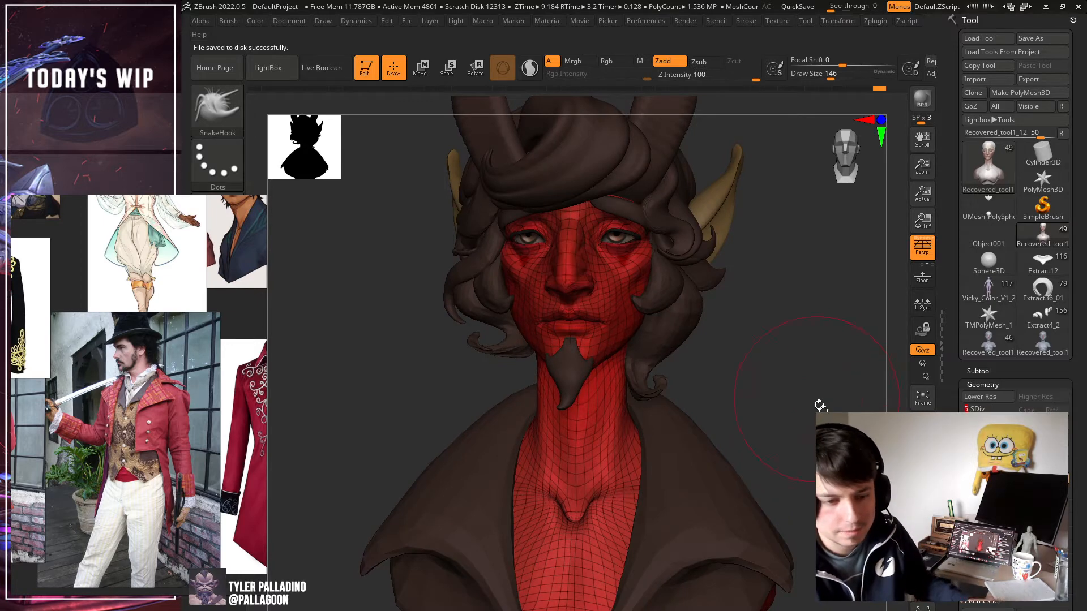
{"action": "left_click_drag", "start_coordinate": [855, 334], "coordinate": [841, 435]}
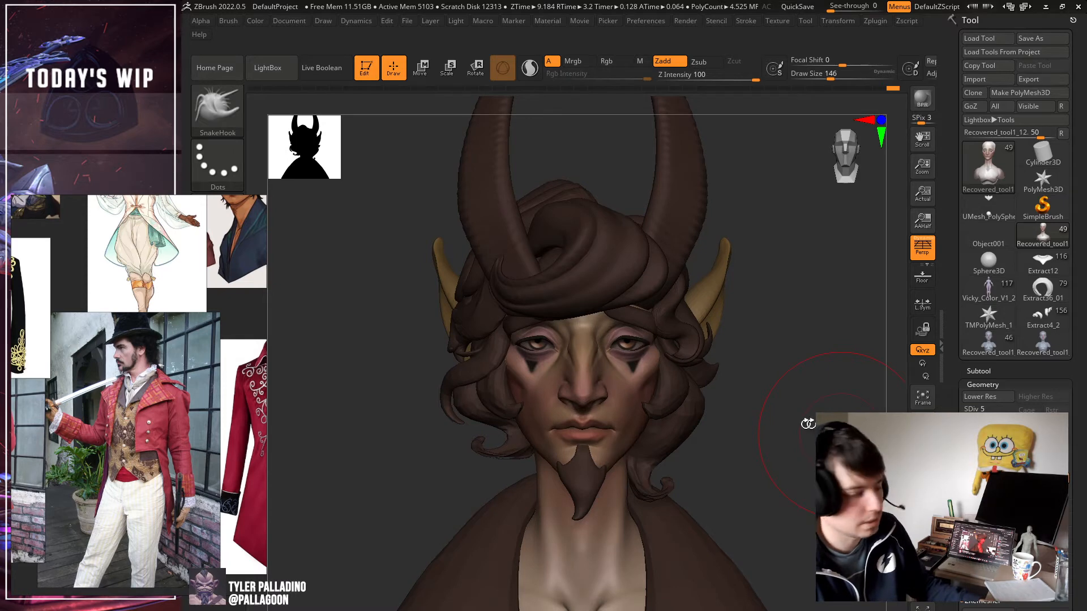
Switch to 3ds Max, clear the selection and view the imported body together with the collar.
{"action": "key", "text": "alt+Tab"}
{"action": "left_click", "coordinate": [762, 406]}
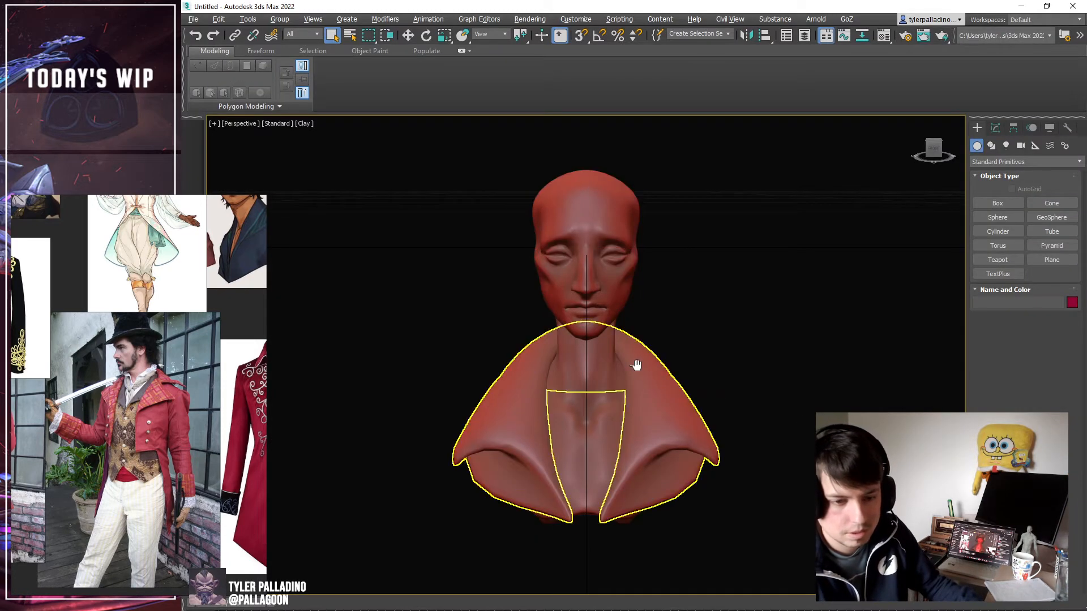
{"action": "middle_click_drag", "start_coordinate": [635, 365], "coordinate": [655, 374]}
{"action": "scroll", "coordinate": [651, 374], "scroll_direction": "down", "scroll_amount": 4}
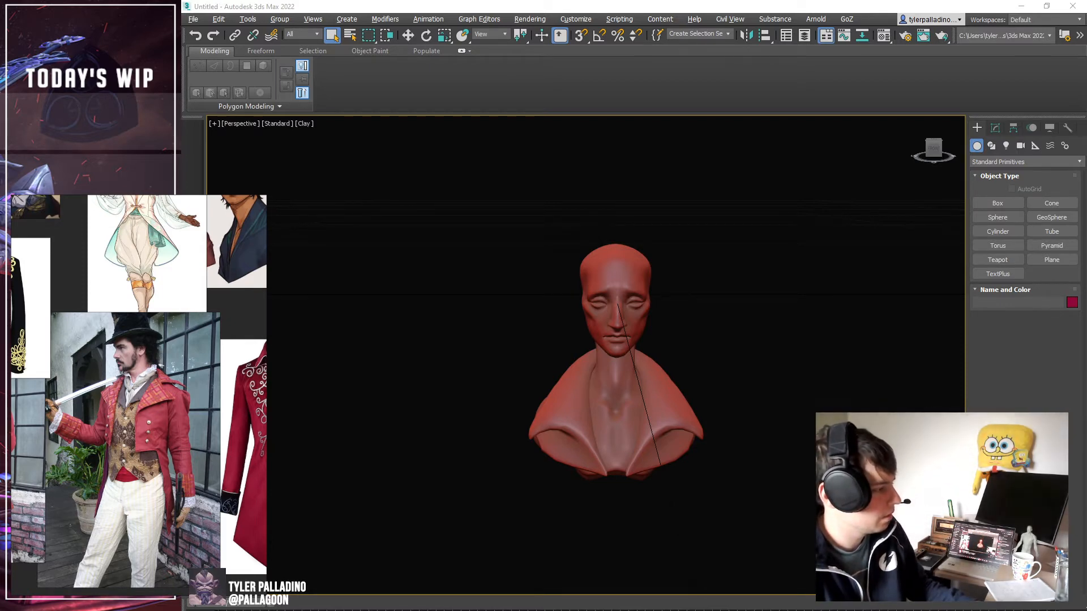
{"action": "key", "text": "alt+Tab"}
{"action": "left_click", "coordinate": [1009, 155]}
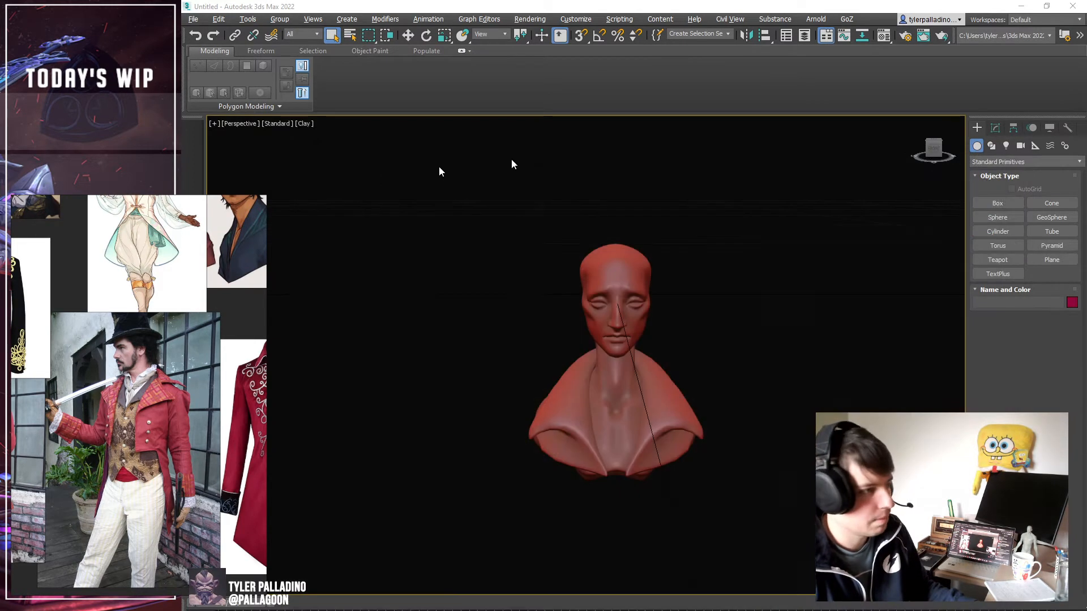
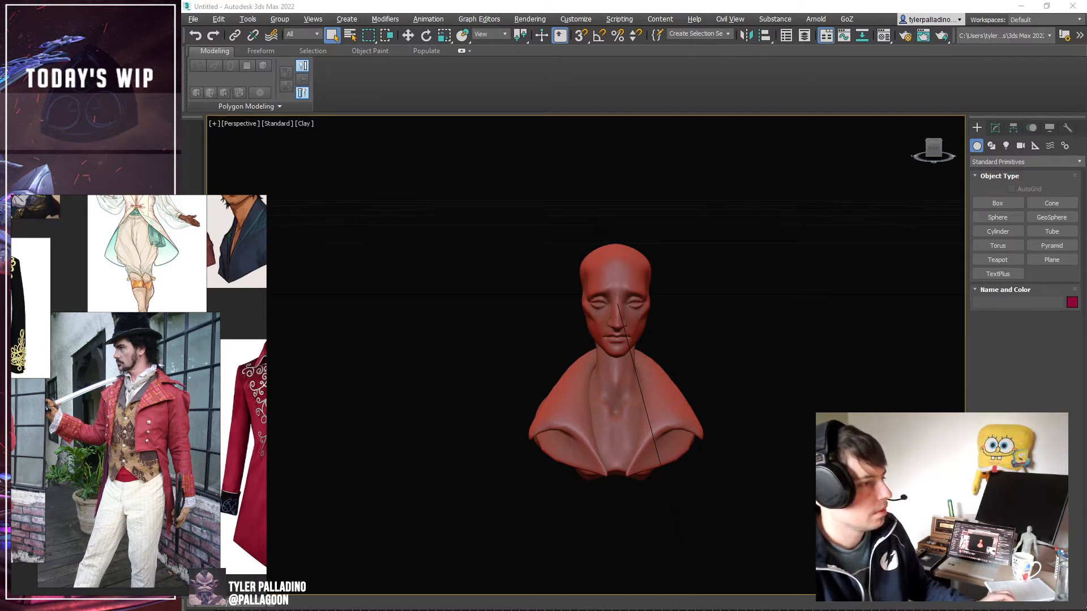
Select the Cylinder5 collar and frame it in the Perspective viewport to inspect its fit around the neck.
{"action": "left_click", "coordinate": [590, 408]}
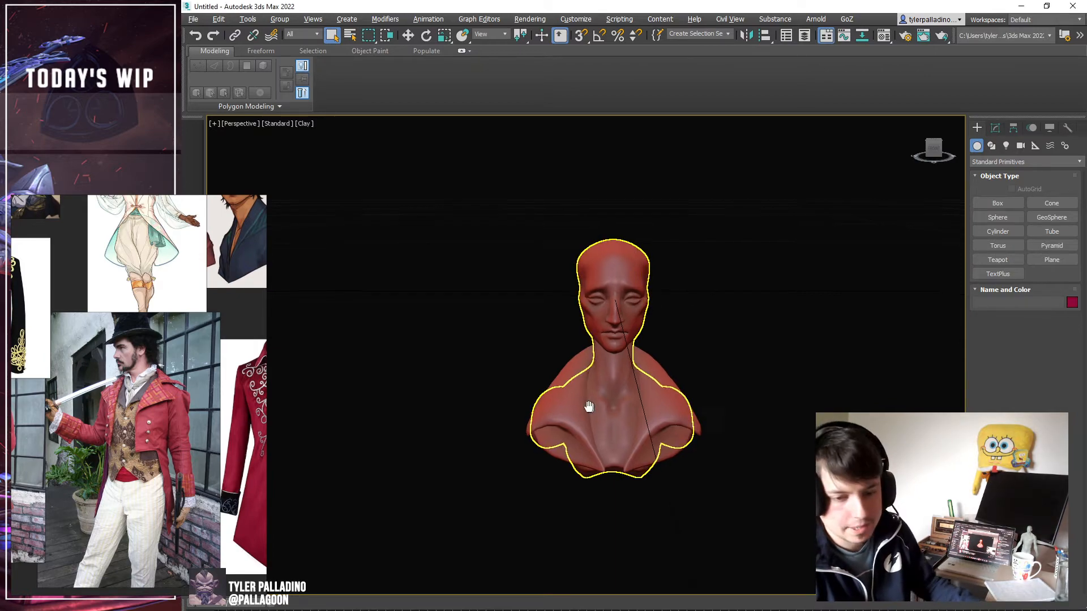
{"action": "key", "text": "F4"}
{"action": "key", "text": "z"}
{"action": "key", "text": "F4"}
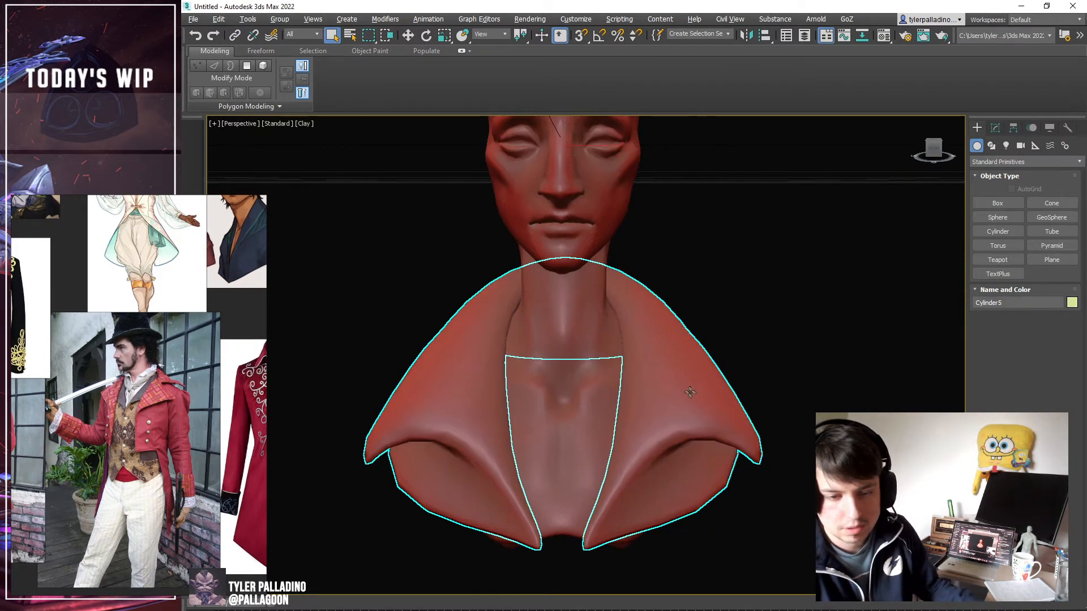
{"action": "middle_click_drag", "start_coordinate": [688, 390], "coordinate": [735, 379], "text": "alt"}
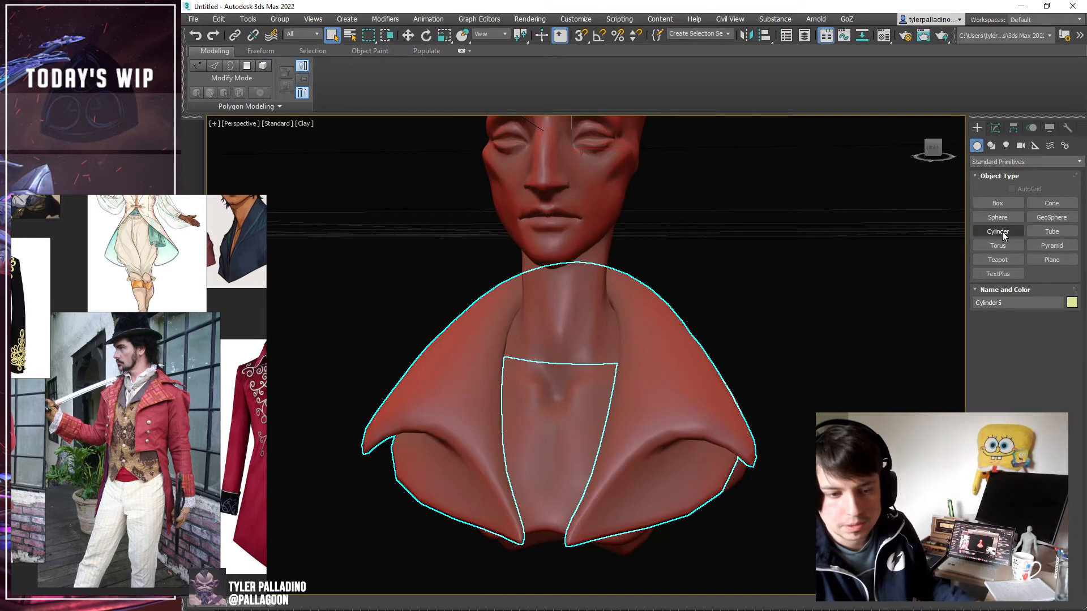
Select the body mesh Recovered_tool1_12 and display edged faces on the models.
{"action": "scroll", "coordinate": [582, 323], "scroll_direction": "up", "scroll_amount": 4}
{"action": "left_click", "coordinate": [601, 312]}
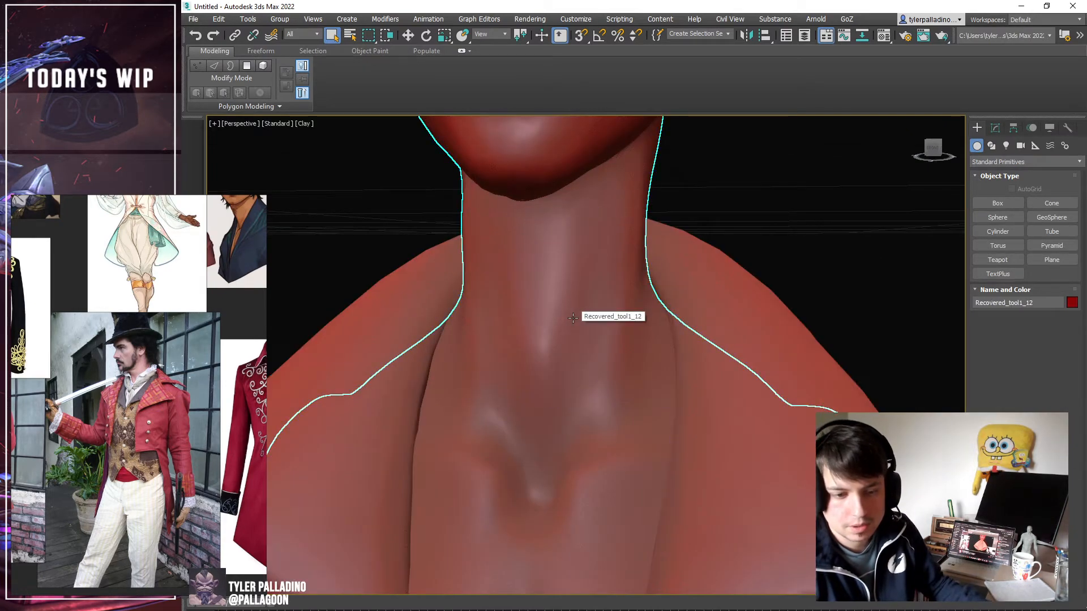
{"action": "key", "text": "F4"}
{"action": "scroll", "coordinate": [633, 312], "scroll_direction": "down", "scroll_amount": 6}
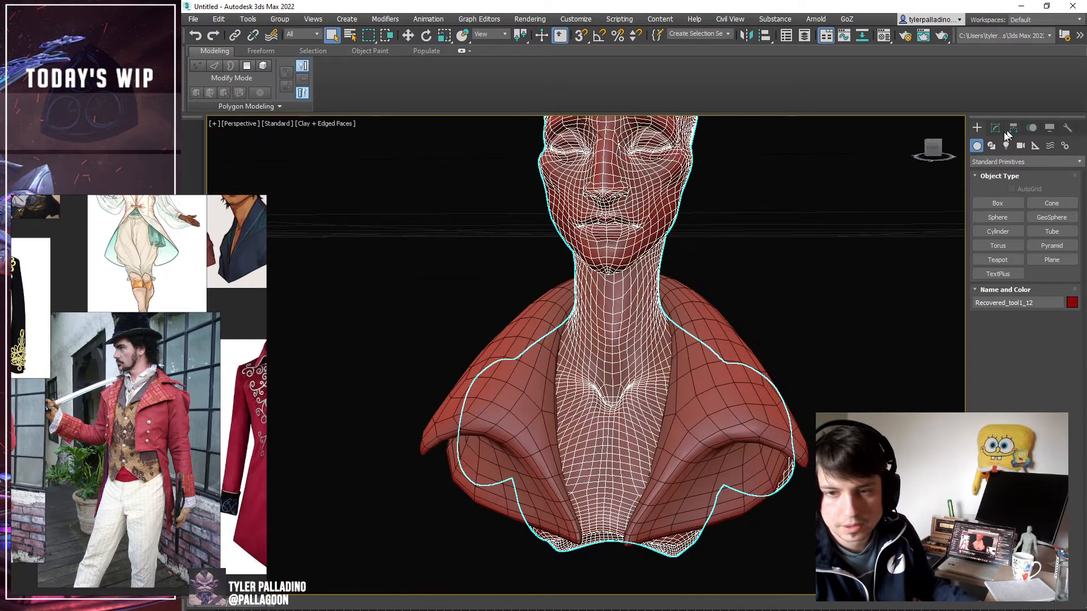
Hide the Cylinder5 collar to leave only the body mesh in view.
{"action": "left_click", "coordinate": [997, 129]}
{"action": "left_click", "coordinate": [711, 384]}
{"action": "right_click", "coordinate": [711, 384]}
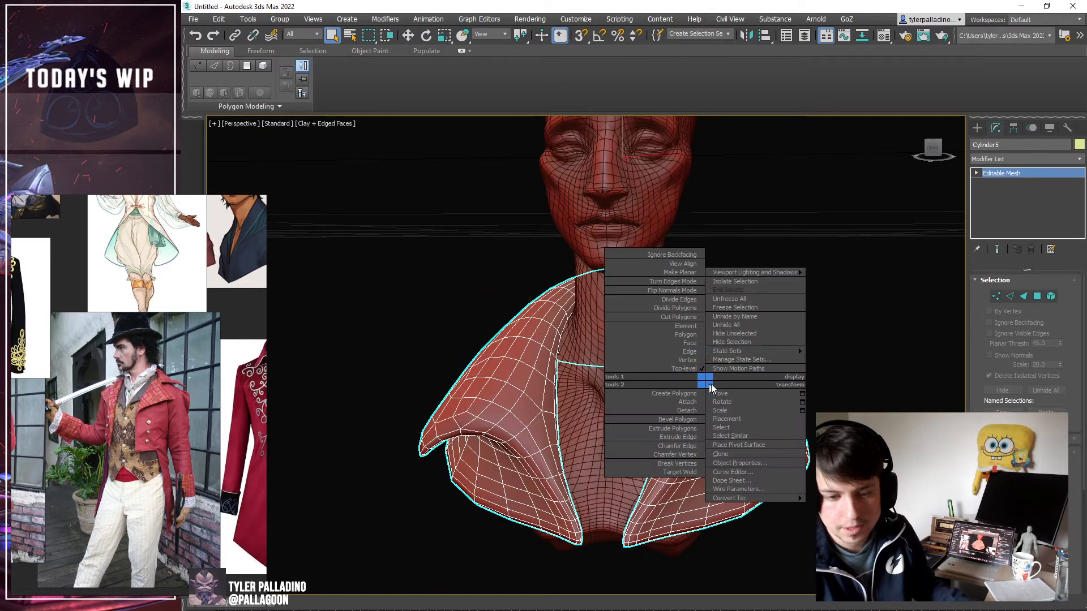
{"action": "left_click", "coordinate": [747, 345]}
{"action": "scroll", "coordinate": [656, 344], "scroll_direction": "up", "scroll_amount": 3}
Convert the Recovered_tool1_12 body mesh to an Editable Poly and start polygon-level editing.
{"action": "left_click", "coordinate": [656, 344]}
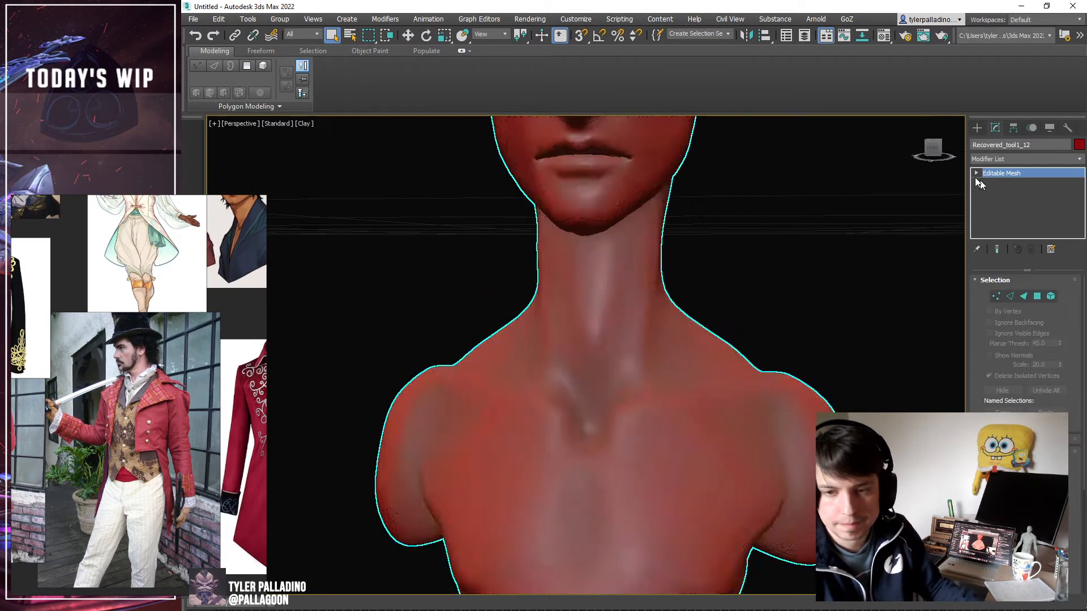
{"action": "right_click", "coordinate": [1014, 172]}
{"action": "left_click", "coordinate": [1022, 260]}
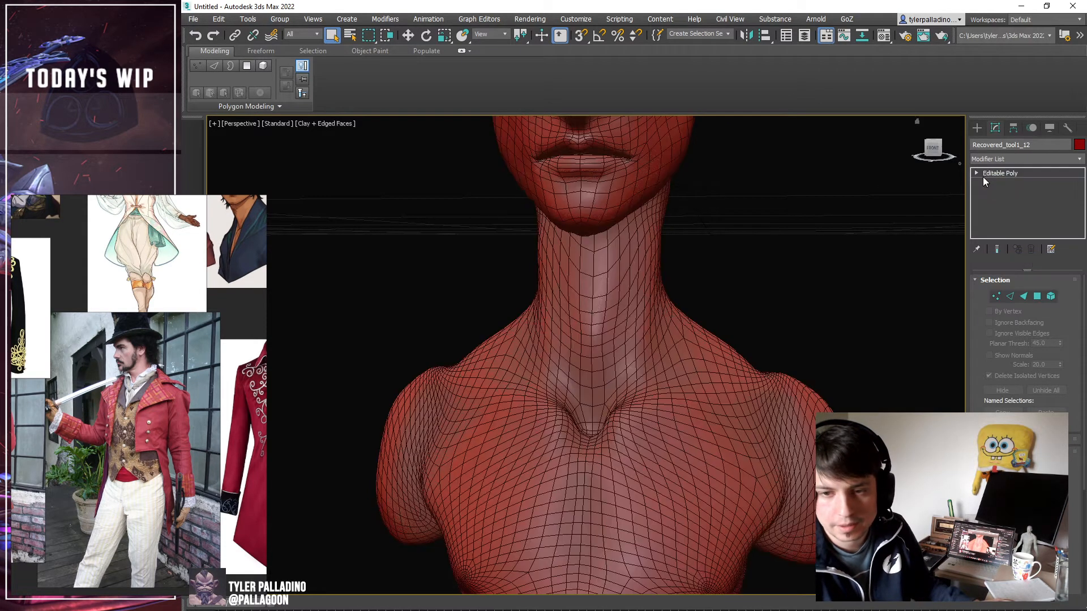
{"action": "left_click", "coordinate": [977, 173]}
{"action": "left_click", "coordinate": [1001, 213]}
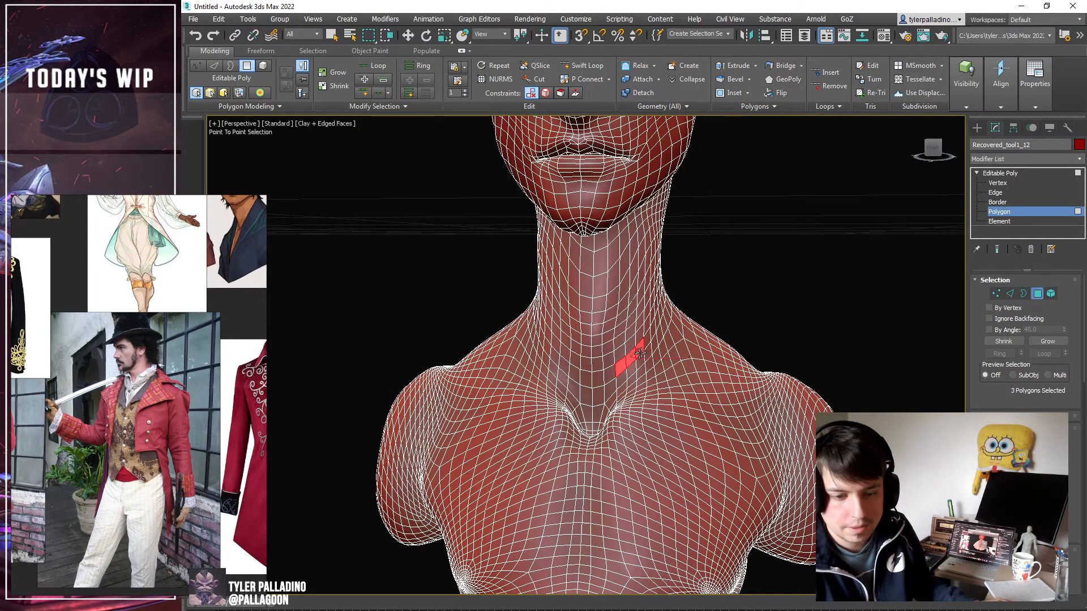
Try to select a strip of polygons around the base of the neck with point-to-point selection.
{"action": "key", "text": "q"}
{"action": "left_click", "coordinate": [622, 362]}
{"action": "middle_click_drag", "start_coordinate": [623, 362], "coordinate": [594, 396], "text": "alt"}
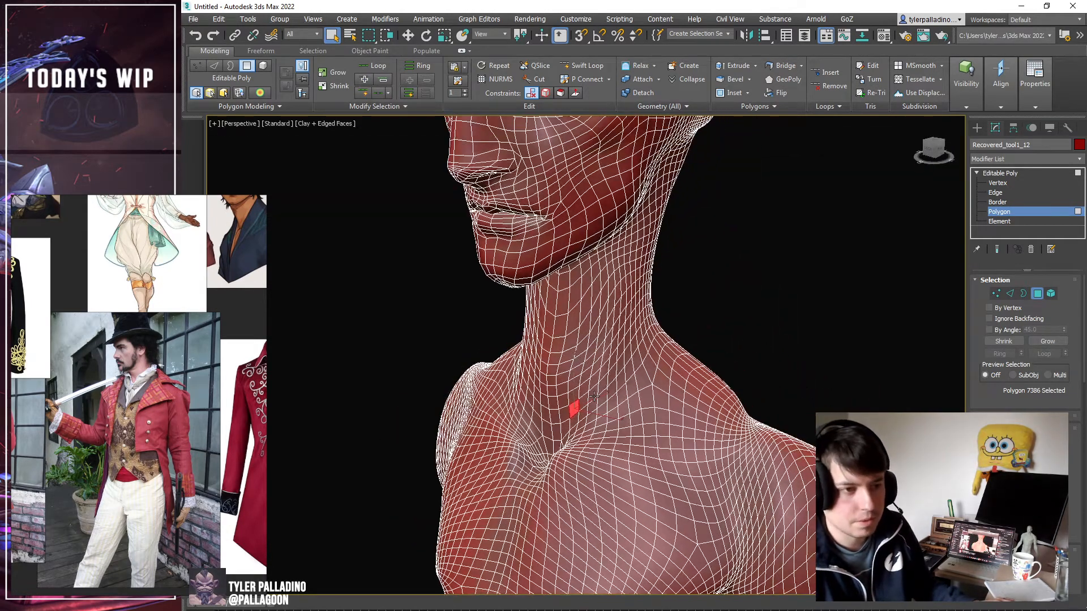
{"action": "left_click", "coordinate": [591, 395], "text": "ctrl"}
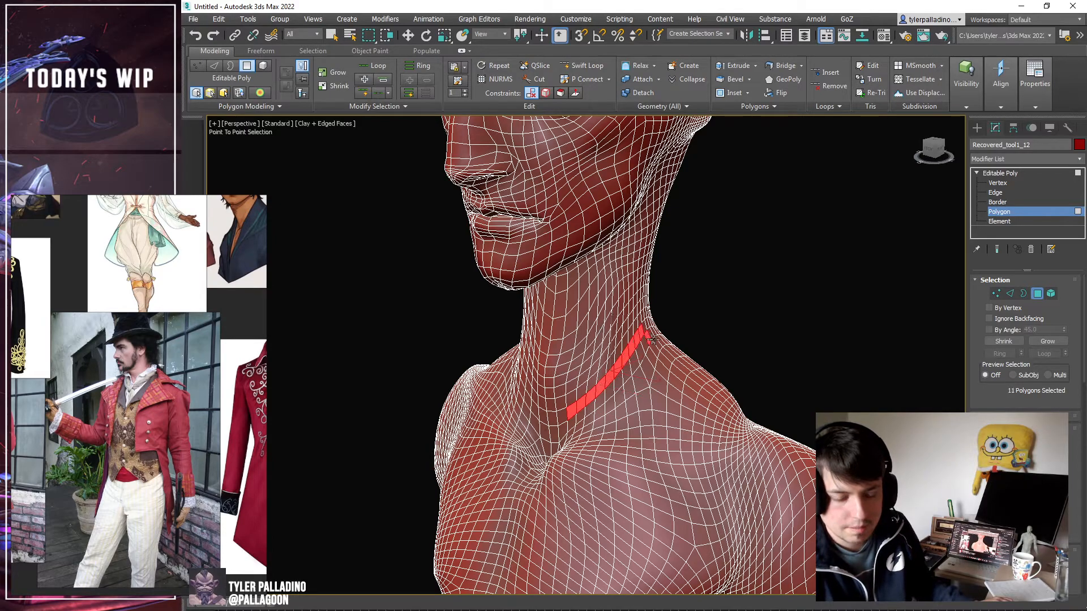
{"action": "key", "text": "Escape"}
{"action": "middle_click_drag", "start_coordinate": [652, 340], "coordinate": [559, 360], "text": "alt"}
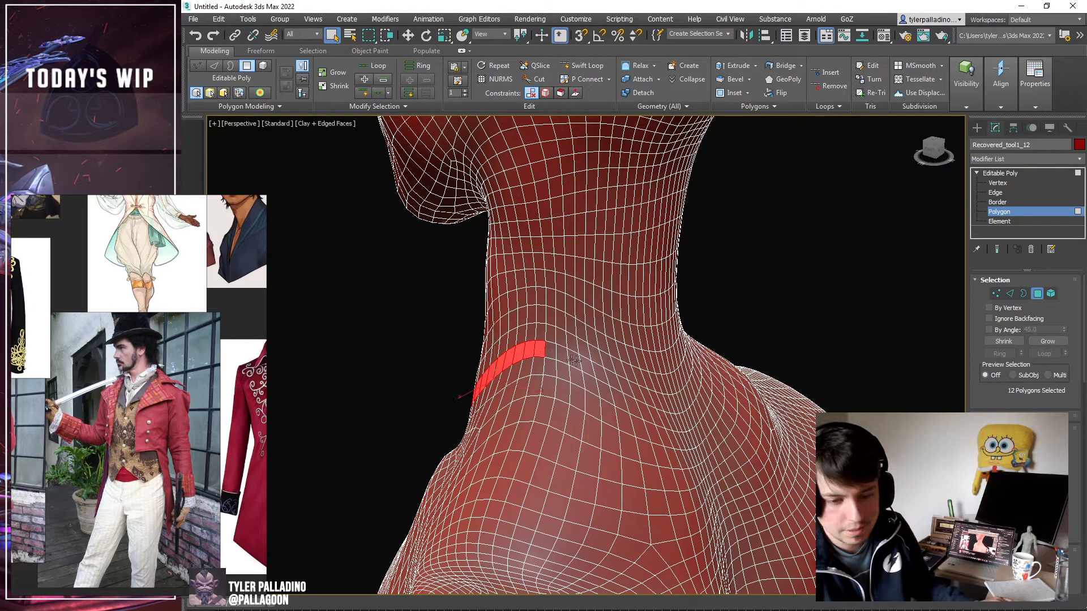
{"action": "left_click", "coordinate": [680, 400]}
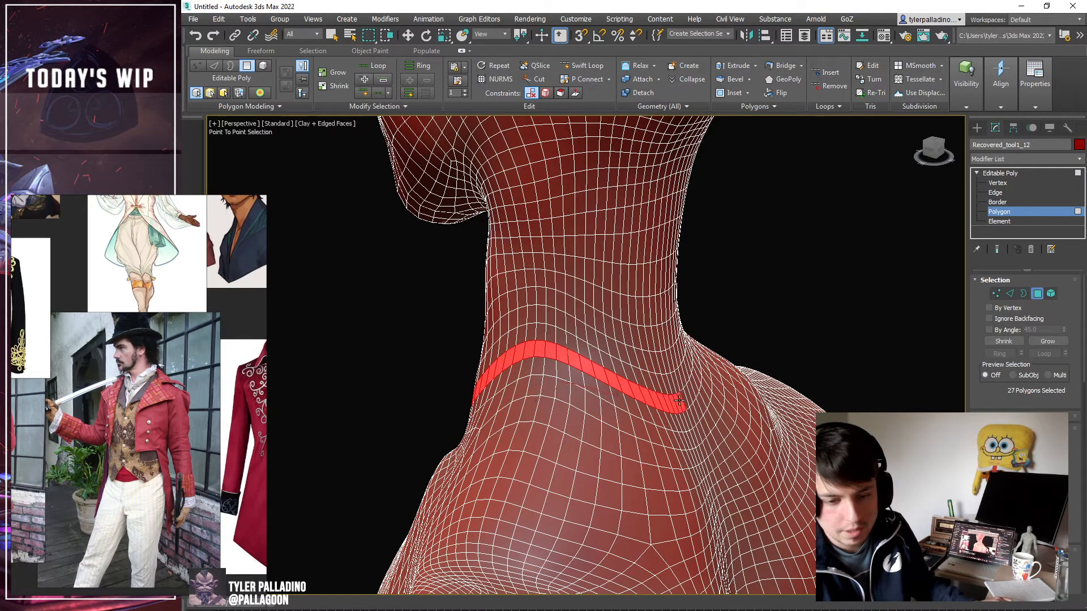
{"action": "key", "text": "Escape"}
{"action": "middle_click_drag", "start_coordinate": [683, 400], "coordinate": [583, 455], "text": "alt"}
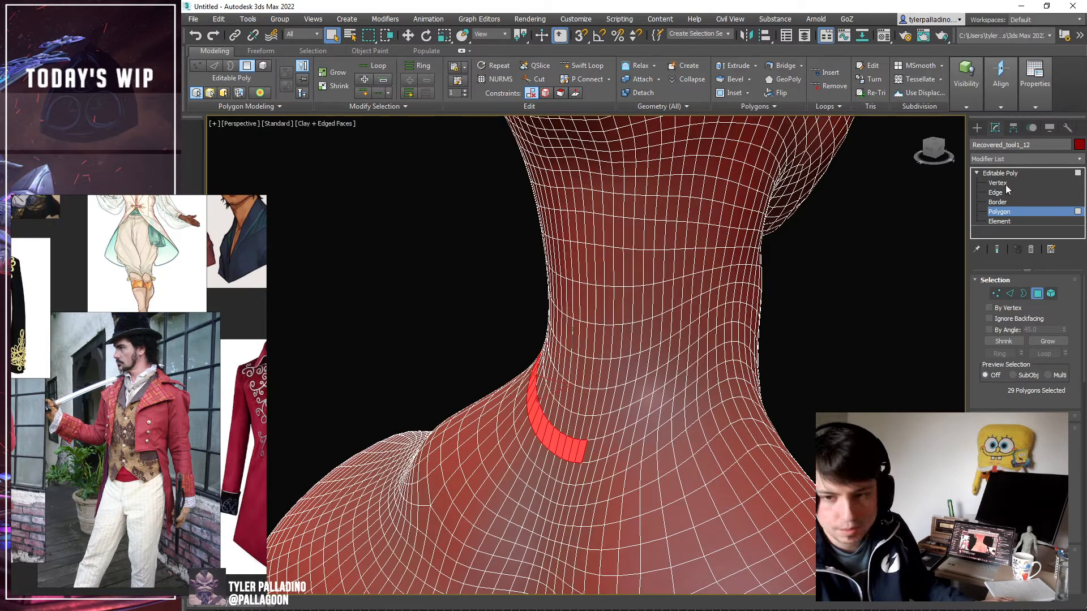
Select the full edge loop running around the base of the neck.
{"action": "left_click", "coordinate": [996, 193]}
{"action": "double_click", "coordinate": [591, 437]}
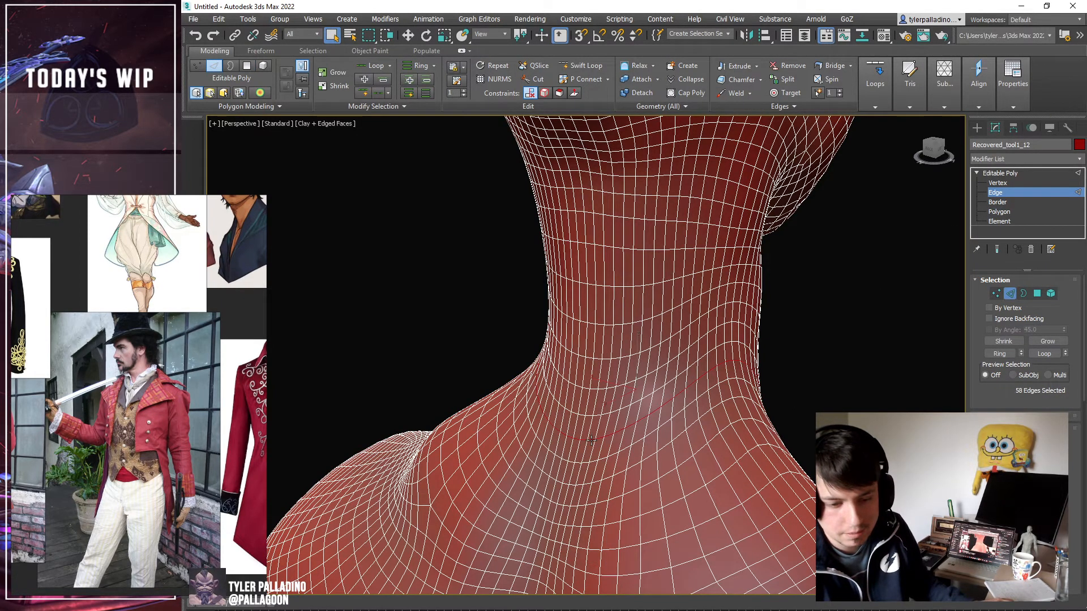
{"action": "middle_click_drag", "start_coordinate": [849, 339], "coordinate": [824, 334], "text": "alt"}
Try to pick the band at the neck base with element selection and point-to-point polygon selection.
{"action": "left_click", "coordinate": [997, 221]}
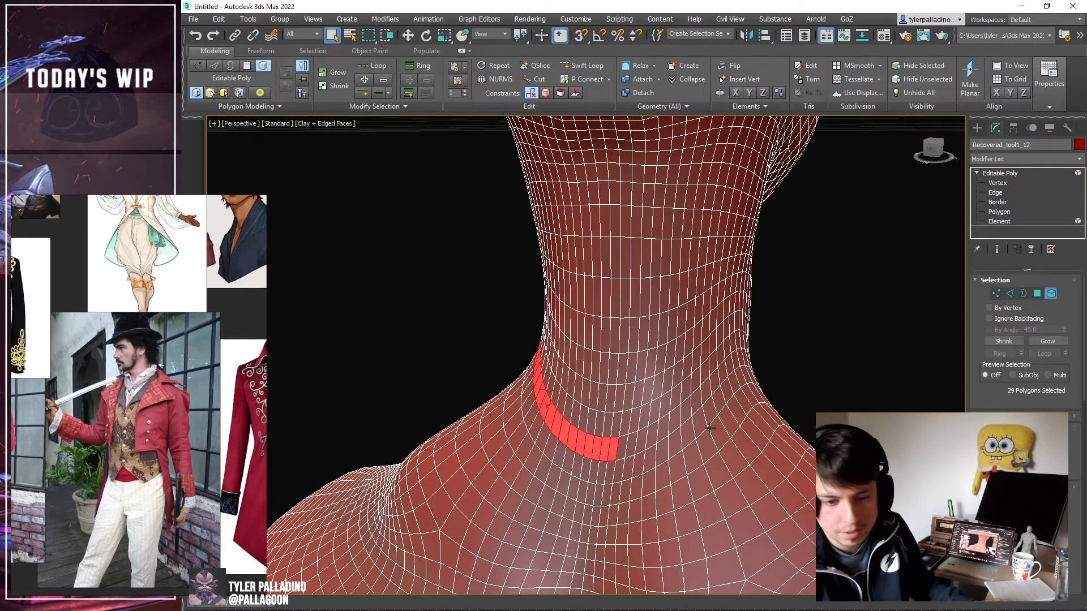
{"action": "left_click", "coordinate": [617, 449]}
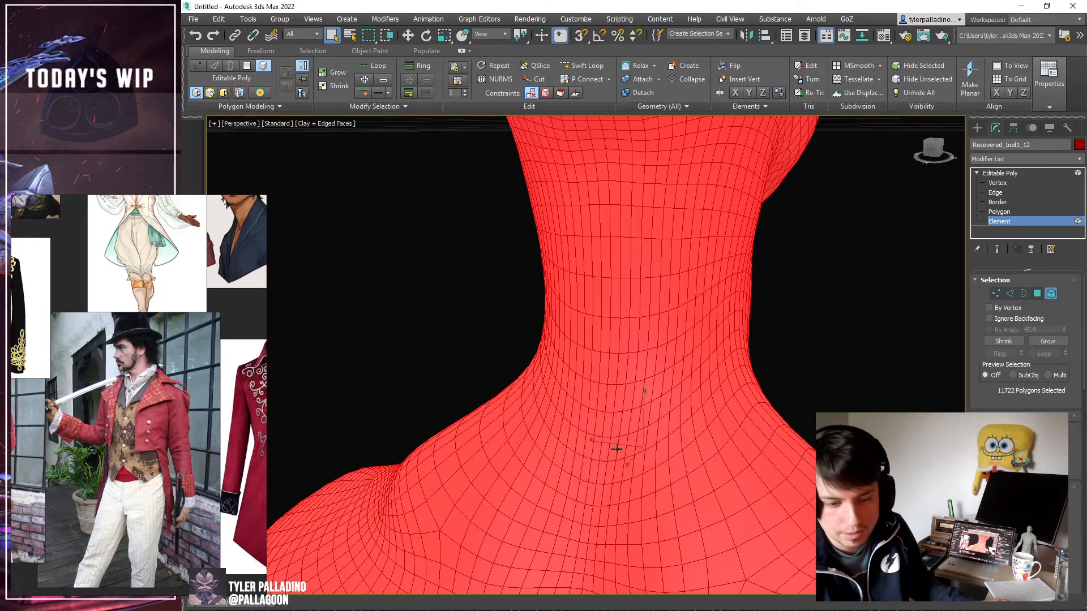
{"action": "left_click", "coordinate": [998, 212]}
{"action": "left_click", "coordinate": [656, 433]}
{"action": "key", "text": "shift+q"}
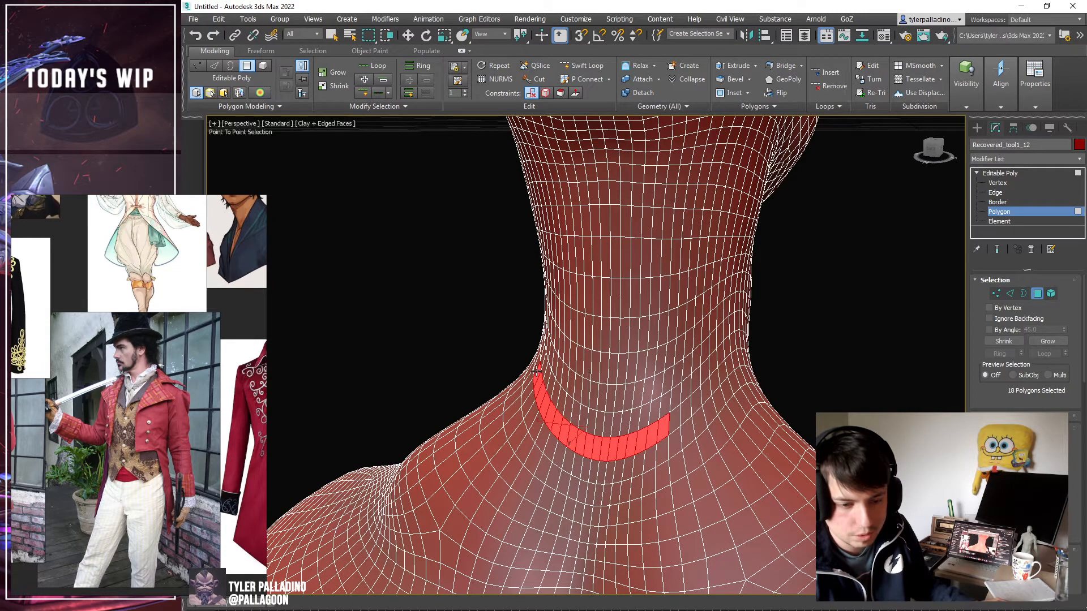
{"action": "middle_click_drag", "start_coordinate": [535, 368], "coordinate": [548, 416], "text": "alt"}
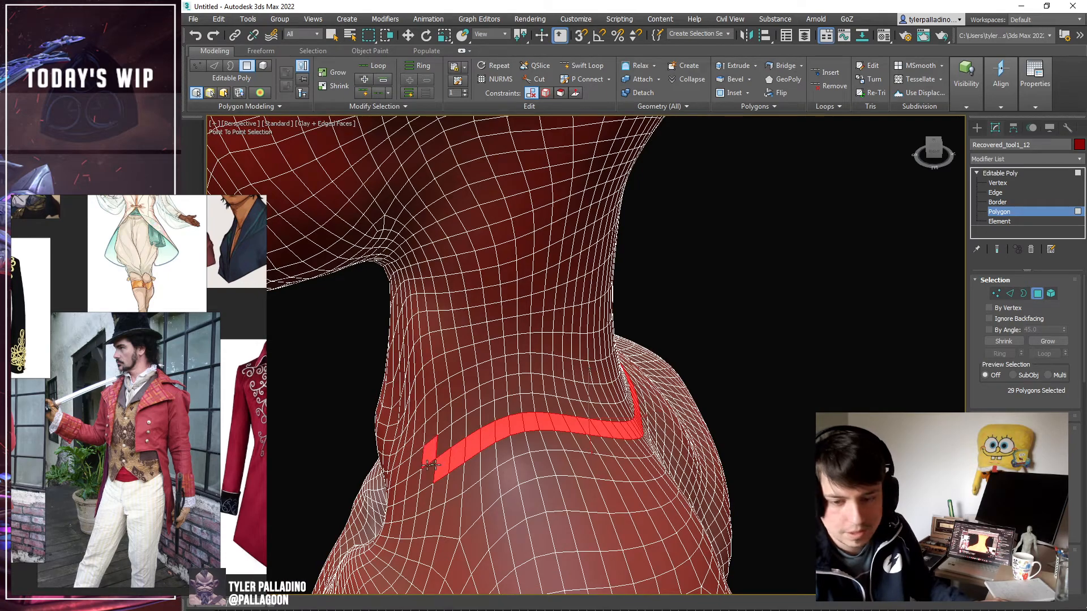
Convert the edge loop selection at the neck base into a selection of its adjacent polygons.
{"action": "left_click", "coordinate": [995, 193], "text": "ctrl"}
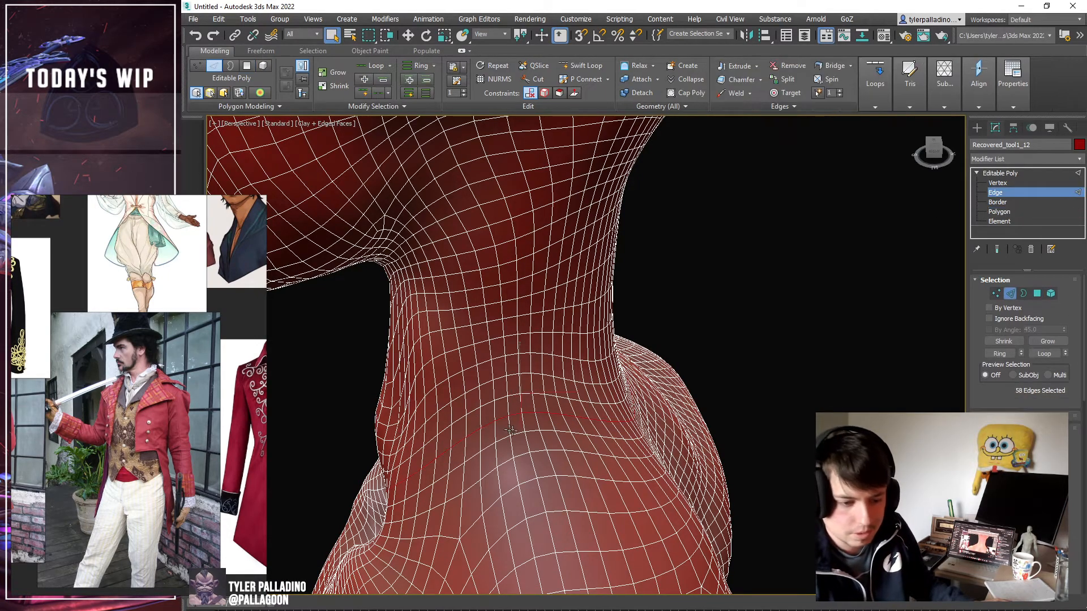
{"action": "middle_click_drag", "start_coordinate": [510, 430], "coordinate": [752, 417], "text": "alt"}
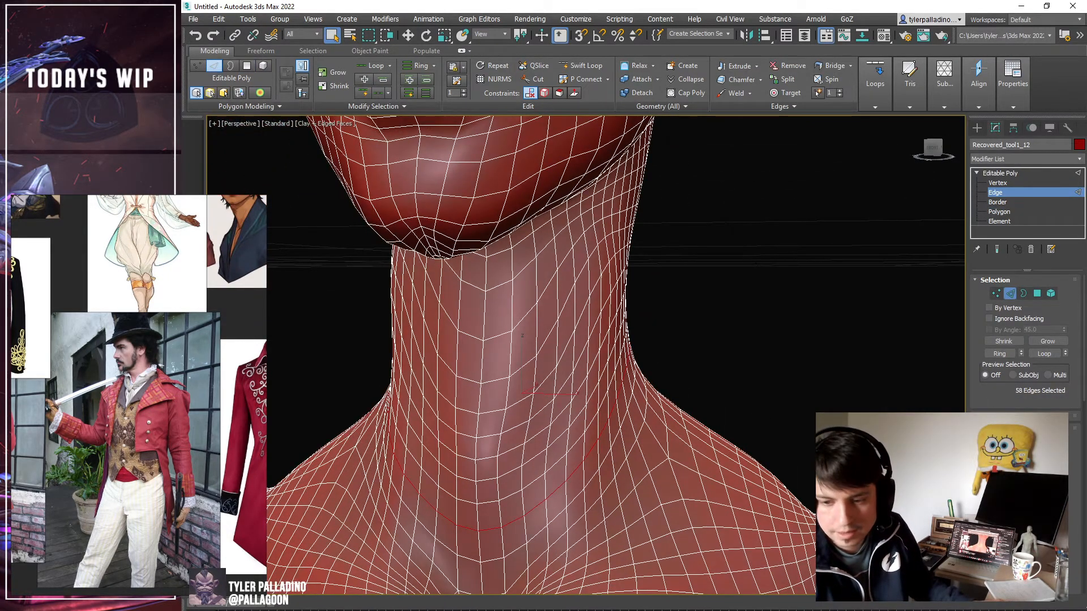
{"action": "left_click", "coordinate": [1037, 295], "text": "ctrl"}
{"action": "scroll", "coordinate": [804, 316], "scroll_direction": "down", "scroll_amount": 4}
{"action": "middle_click_drag", "start_coordinate": [803, 301], "coordinate": [739, 307], "text": "alt"}
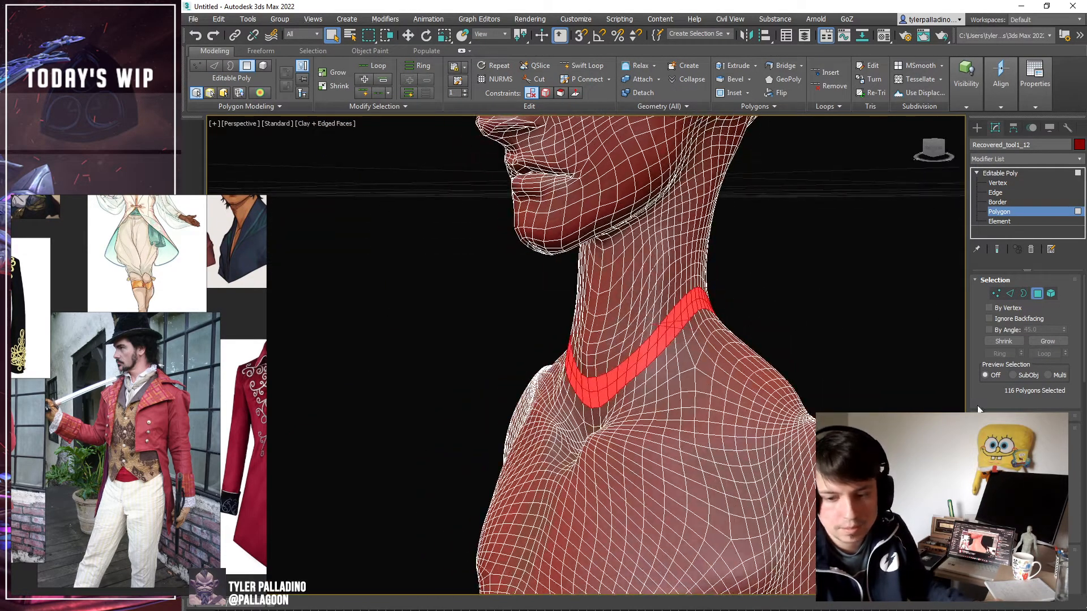
Detach the selected neck band polygons as a separate object and select that object.
{"action": "scroll", "coordinate": [978, 408], "scroll_direction": "down", "scroll_amount": 3}
{"action": "key", "text": "alt+d"}
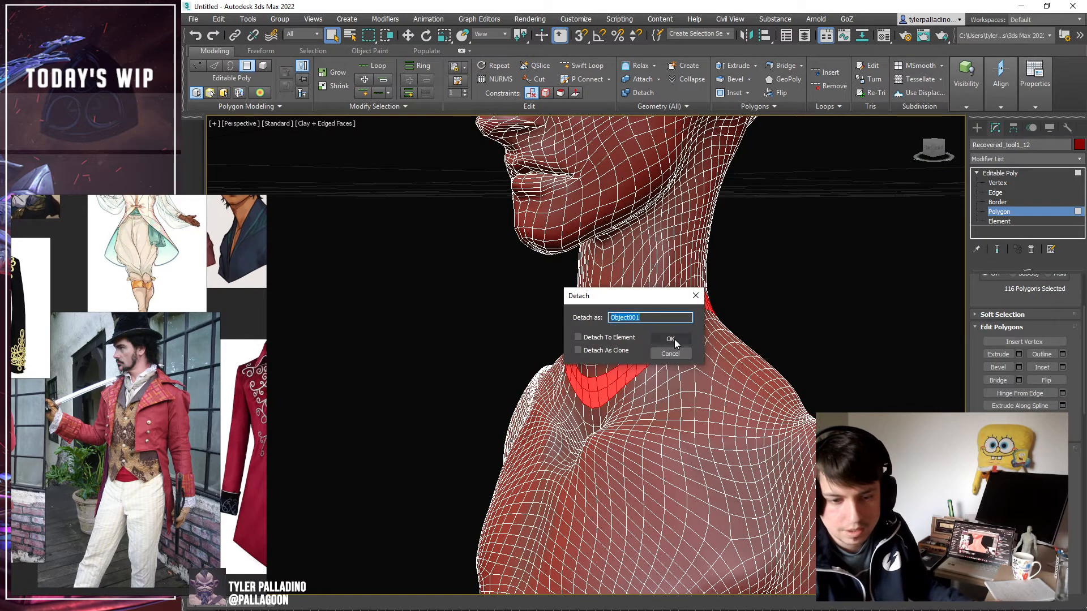
{"action": "left_click", "coordinate": [674, 338]}
{"action": "middle_click_drag", "start_coordinate": [767, 321], "coordinate": [824, 309], "text": "alt"}
{"action": "left_click", "coordinate": [1000, 173]}
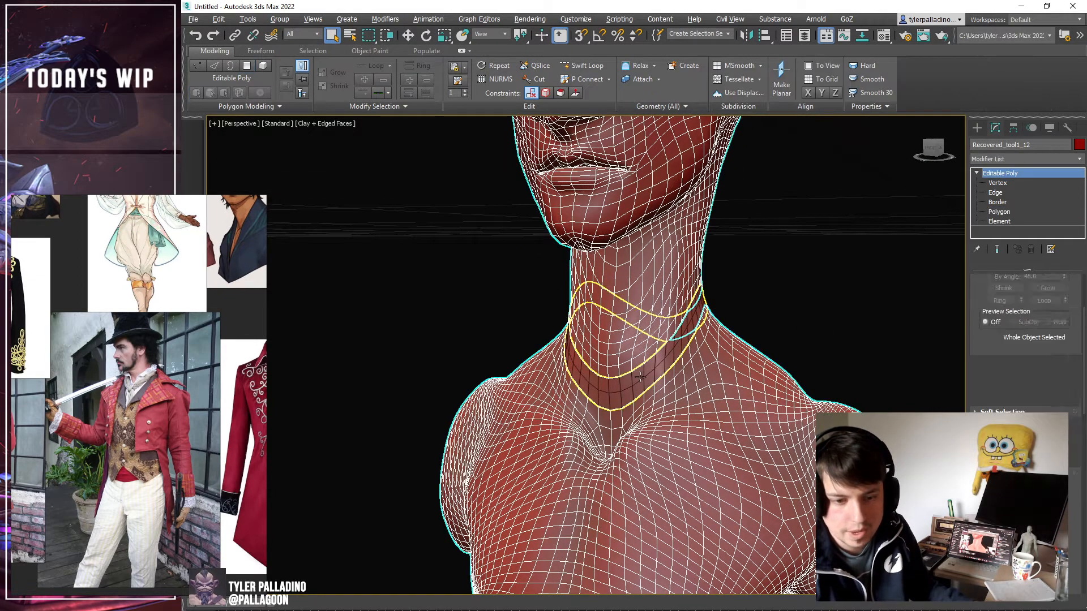
{"action": "left_click", "coordinate": [694, 317]}
Select the upper and lower edge loops of the detached neck band and try scaling them vertically.
{"action": "left_click", "coordinate": [975, 174]}
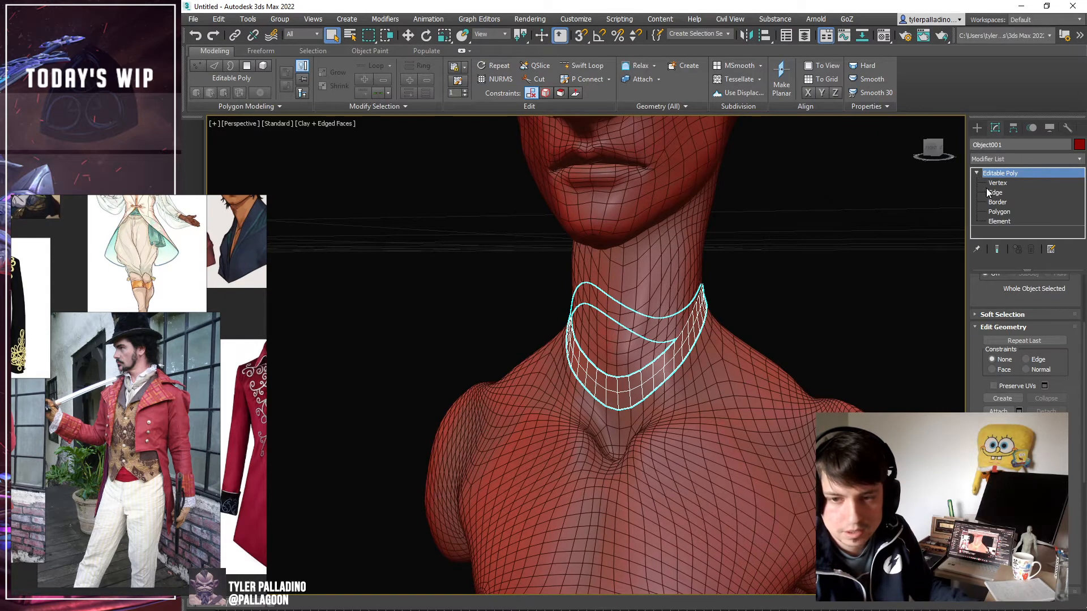
{"action": "left_click", "coordinate": [995, 192]}
{"action": "double_click", "coordinate": [634, 380]}
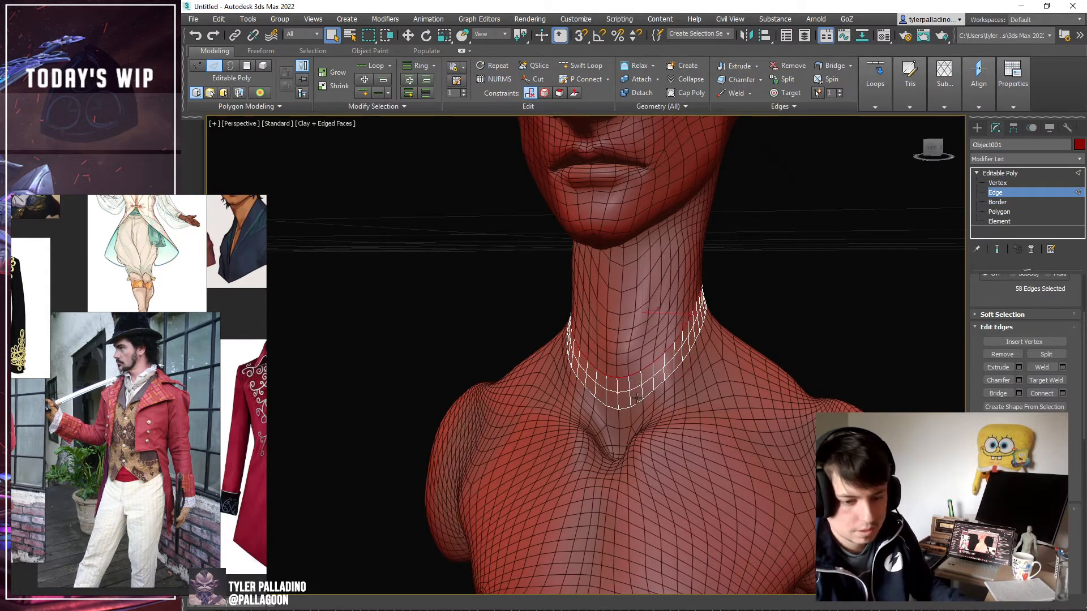
{"action": "double_click", "coordinate": [634, 402], "text": "ctrl"}
{"action": "key", "text": "e"}
{"action": "key", "text": "r"}
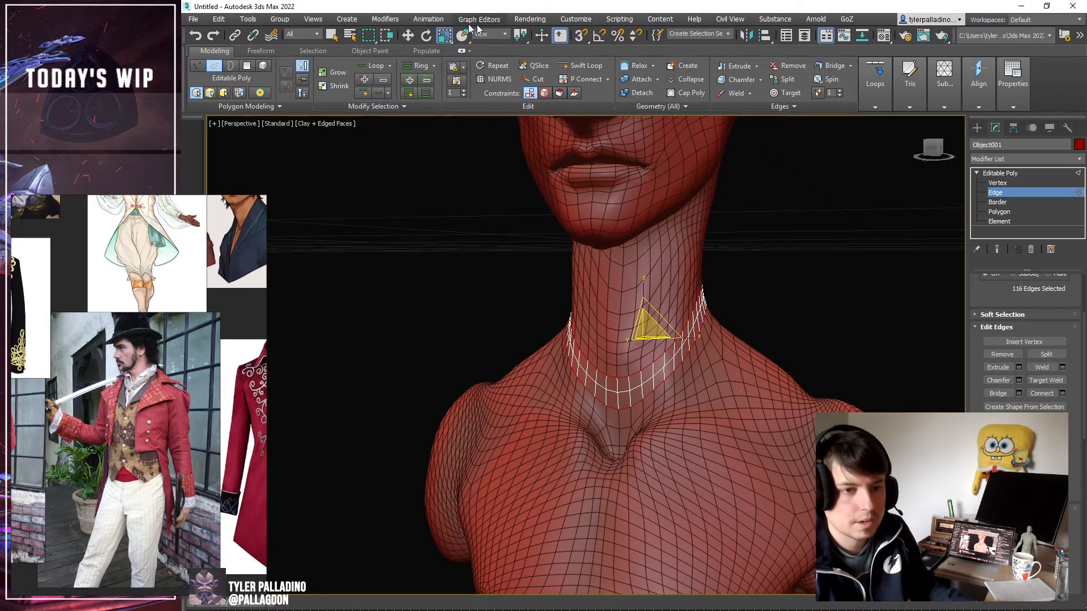
{"action": "mouse_move", "coordinate": [642, 291]}
{"action": "left_mouse_down"}
{"action": "mouse_move", "coordinate": [654, 324]}
{"action": "mouse_move", "coordinate": [658, 295]}
{"action": "left_mouse_up"}
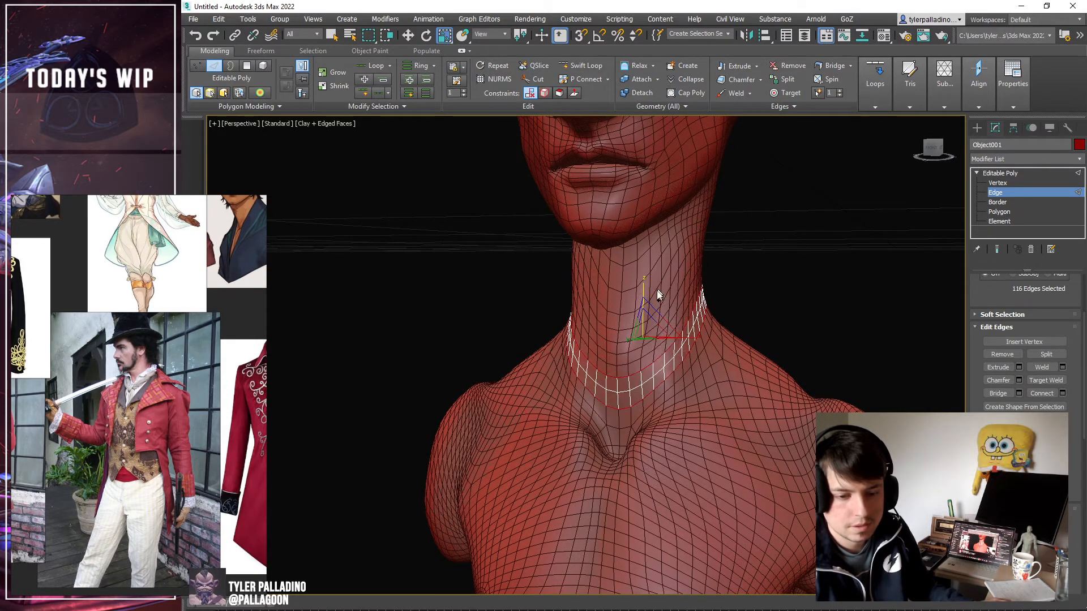
Undo the edge edits on the neck band and its detachment from the body.
{"action": "key", "text": "ctrl+z"}
{"action": "key", "text": "ctrl+z"}
{"action": "key", "text": "ctrl+z"}
{"action": "key", "text": "ctrl+z"}
{"action": "key", "text": "ctrl+z"}
{"action": "key", "text": "ctrl+z"}
{"action": "key", "text": "ctrl+z"}
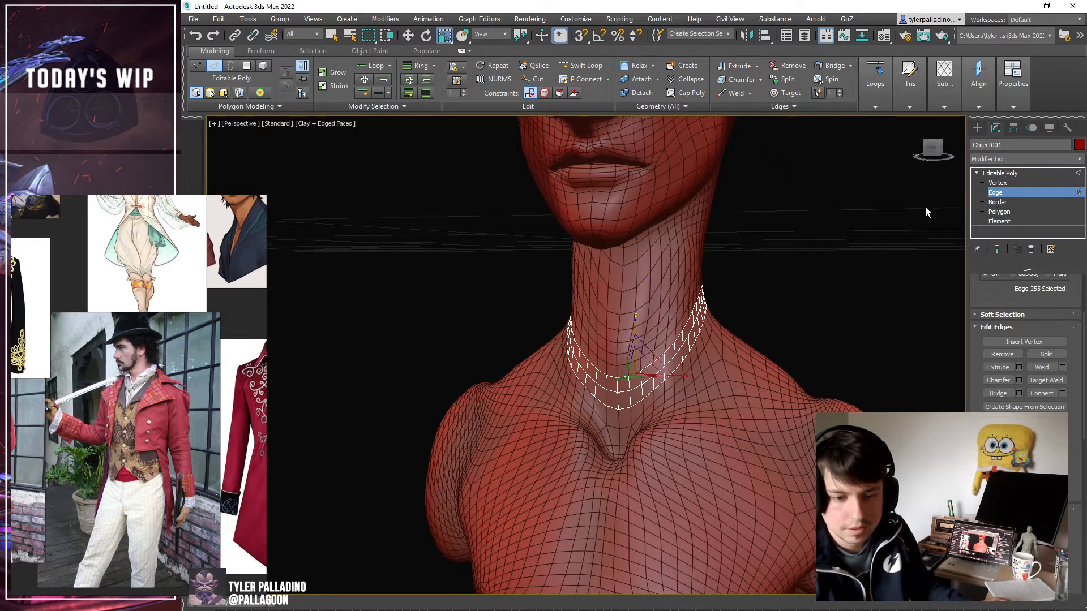
{"action": "key", "text": "ctrl+z"}
{"action": "key", "text": "ctrl+z"}
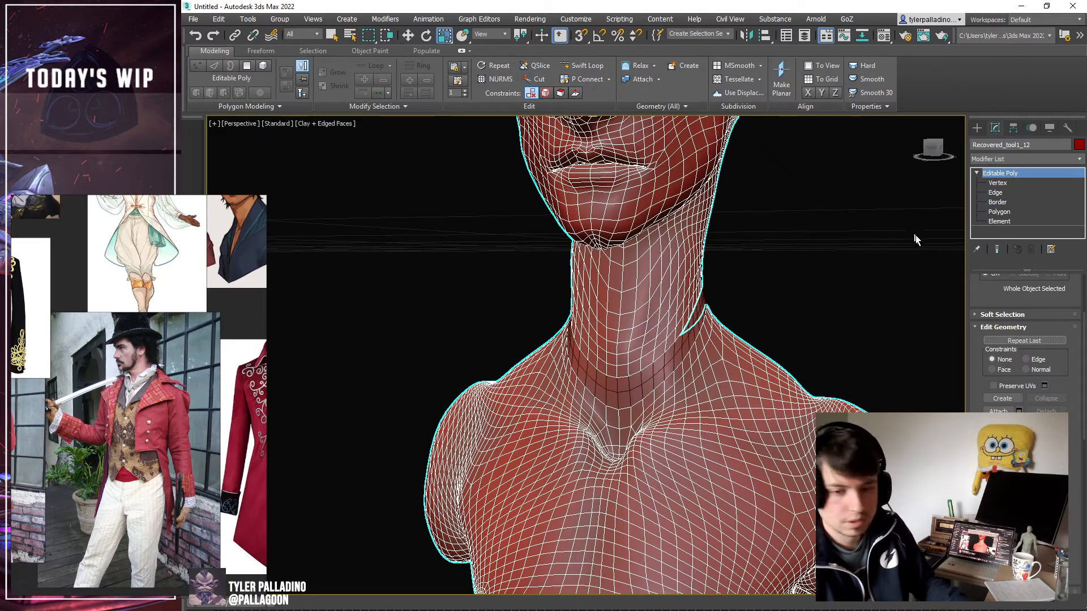
Add an Edit Poly modifier to the body and detach the selected neck band polygons as a separate object.
{"action": "left_click", "coordinate": [1020, 157]}
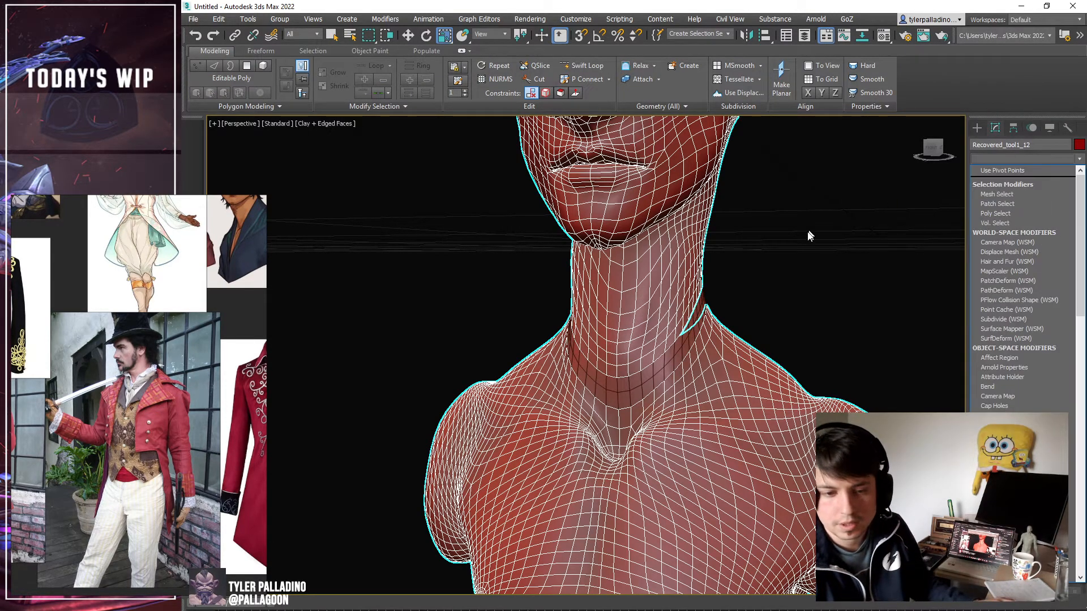
{"action": "left_click", "coordinate": [786, 255]}
{"action": "left_click", "coordinate": [1011, 156]}
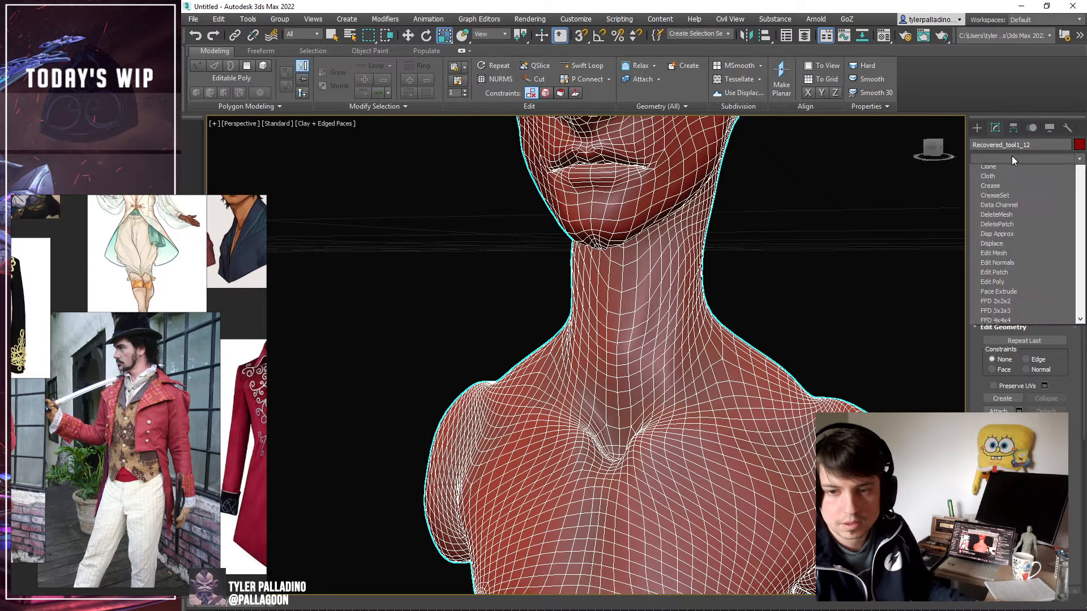
{"action": "left_click", "coordinate": [1019, 540]}
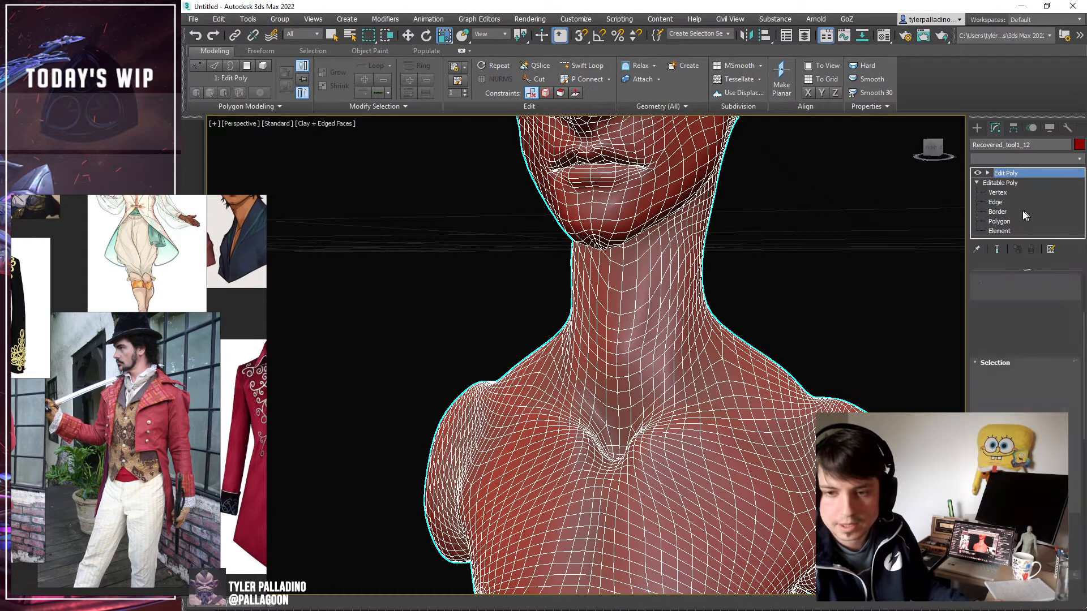
{"action": "left_click", "coordinate": [987, 173]}
{"action": "left_click", "coordinate": [1005, 212]}
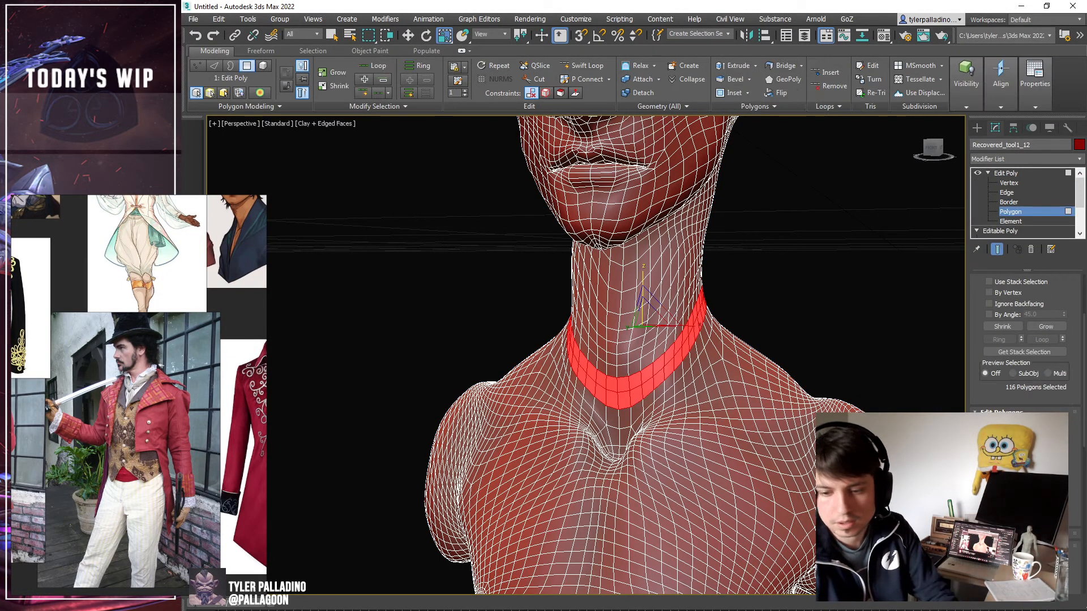
{"action": "key", "text": "Delete"}
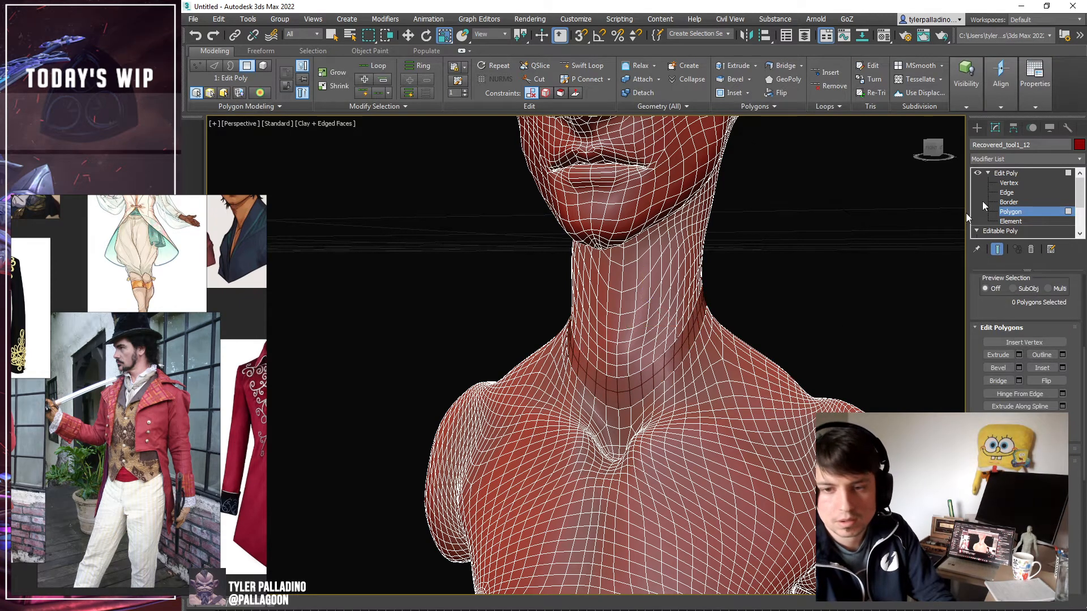
Delete the Edit Poly modifier from the body and select the detached neck band.
{"action": "right_click", "coordinate": [1008, 175]}
{"action": "left_click", "coordinate": [982, 193]}
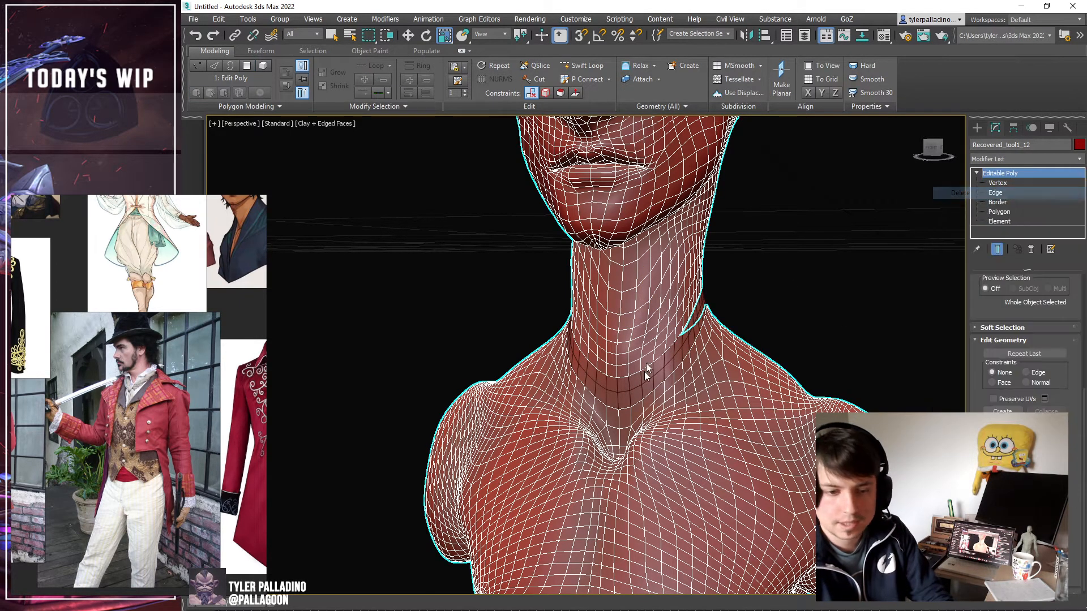
{"action": "left_click", "coordinate": [638, 380]}
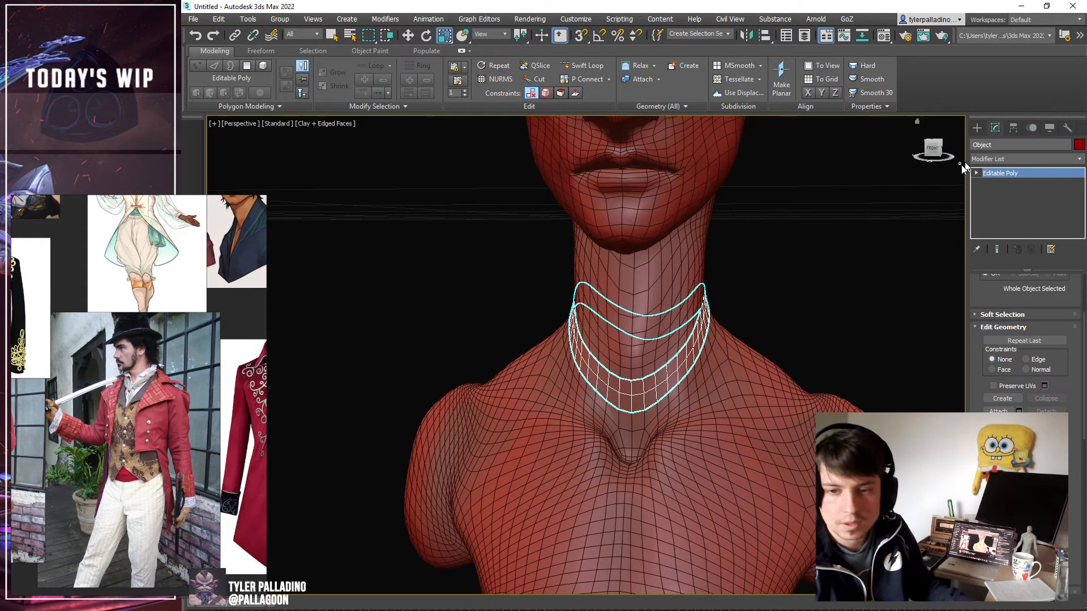
Add an Edit Poly modifier to the detached neck band and switch to edge-level editing.
{"action": "left_click", "coordinate": [1047, 161]}
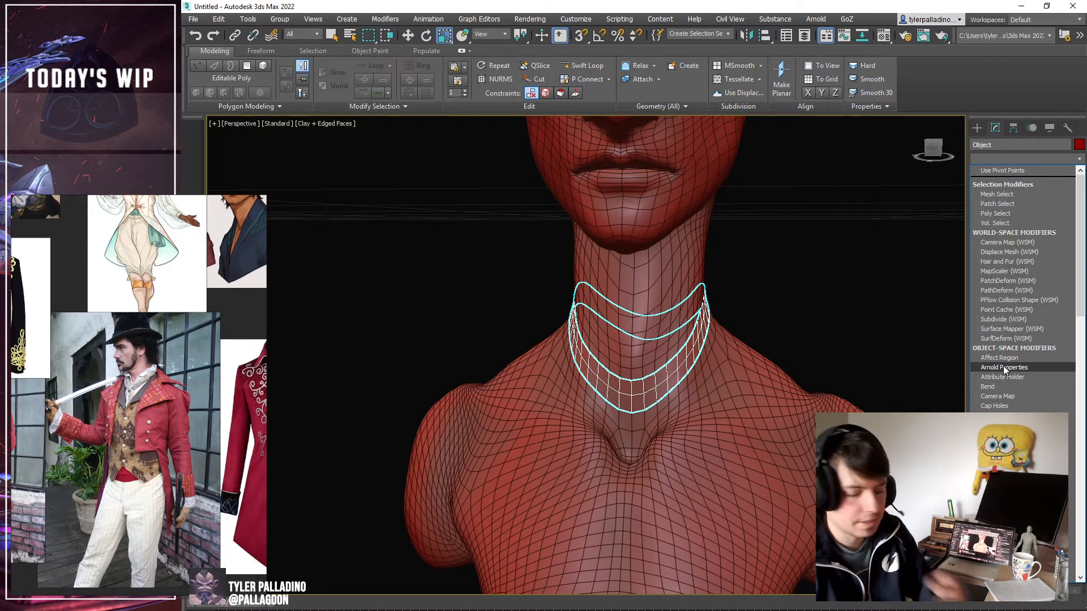
{"action": "scroll", "coordinate": [1008, 516], "scroll_direction": "down", "scroll_amount": 1}
{"action": "left_click", "coordinate": [1005, 516]}
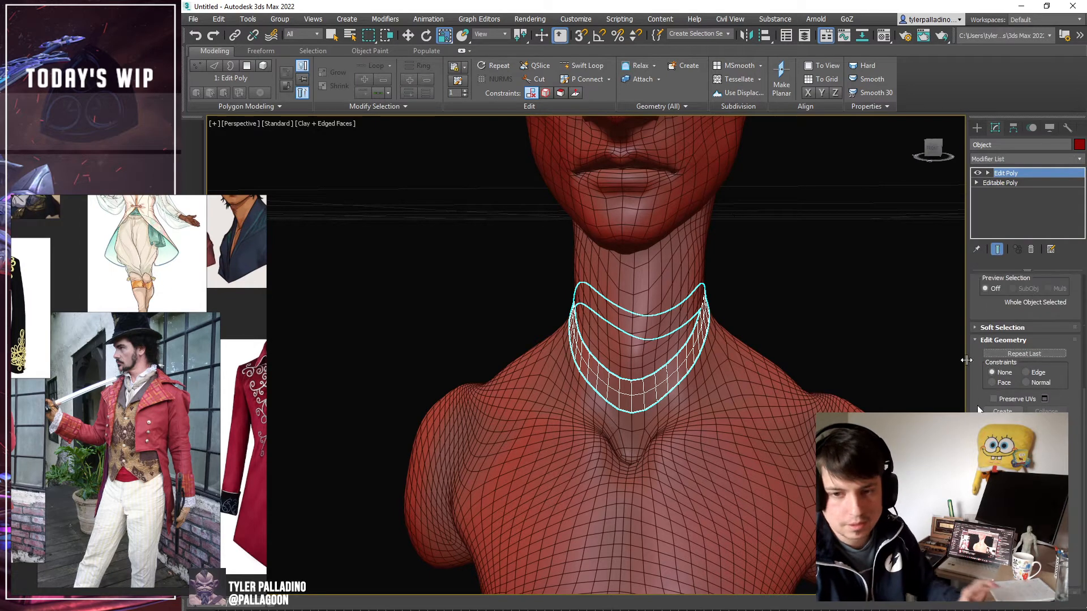
{"action": "left_click", "coordinate": [988, 172]}
{"action": "left_click", "coordinate": [1005, 193]}
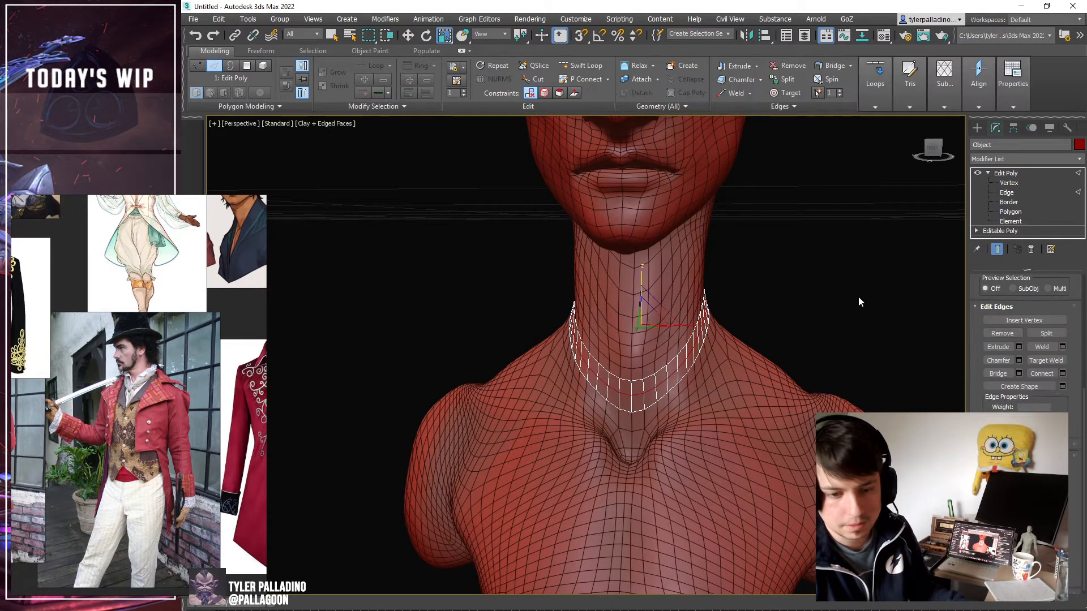
Scale the neck band's selected edge loops flatter vertically and raise them slightly so the band circles the neck more evenly.
{"action": "double_click", "coordinate": [638, 395], "text": "ctrl"}
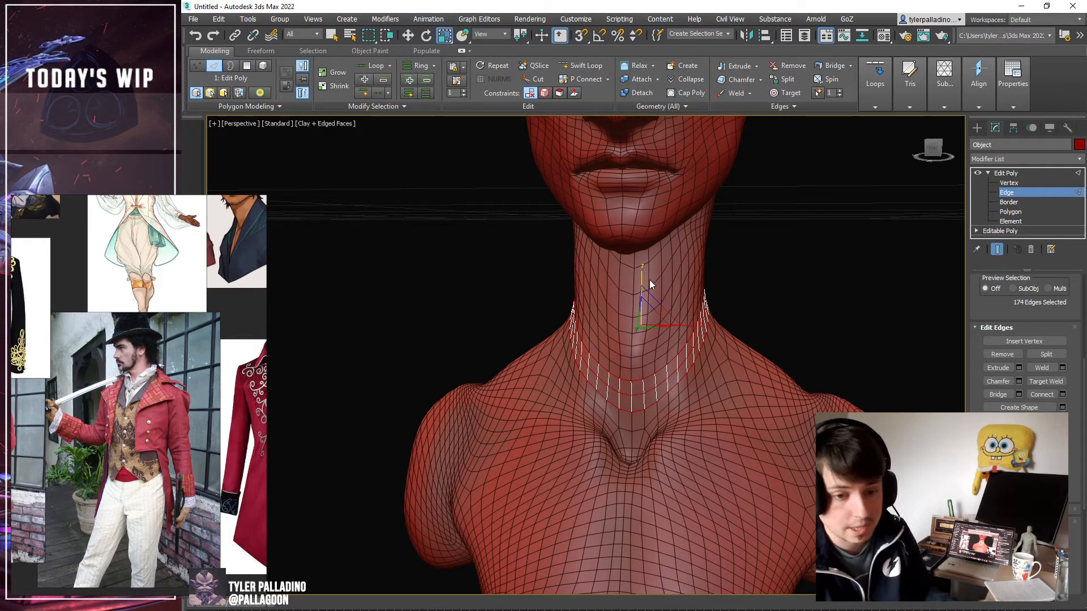
{"action": "left_click_drag", "start_coordinate": [642, 282], "coordinate": [654, 304]}
{"action": "middle_click_drag", "start_coordinate": [654, 304], "coordinate": [730, 305], "text": "alt"}
{"action": "left_click_drag", "start_coordinate": [641, 268], "coordinate": [640, 290]}
{"action": "key", "text": "w"}
{"action": "middle_click_drag", "start_coordinate": [676, 303], "coordinate": [616, 295], "text": "alt"}
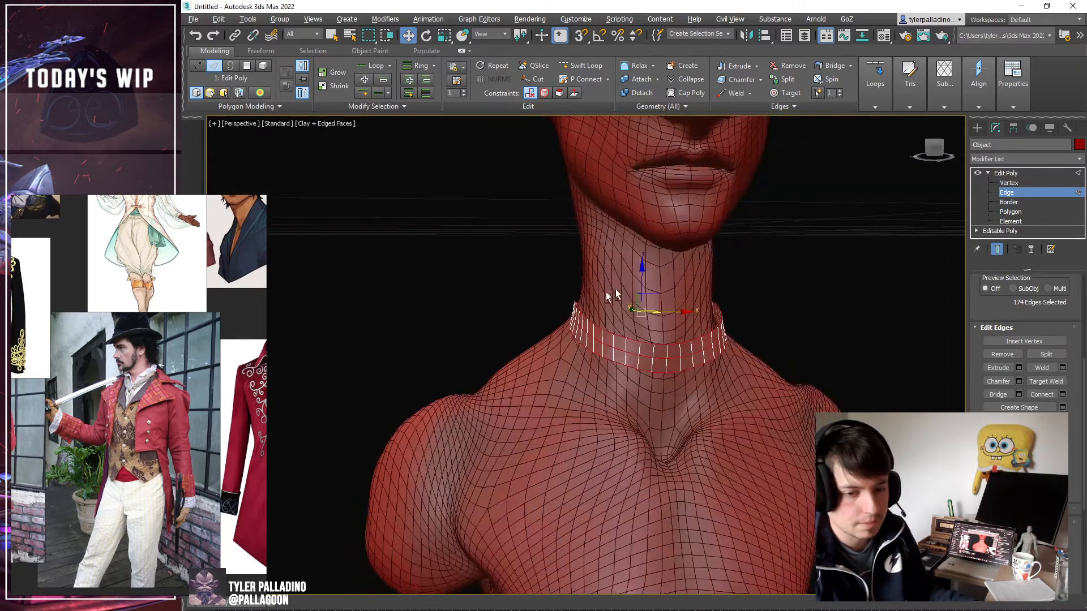
{"action": "left_click_drag", "start_coordinate": [641, 278], "coordinate": [640, 270]}
{"action": "middle_click_drag", "start_coordinate": [638, 270], "coordinate": [626, 281], "text": "alt"}
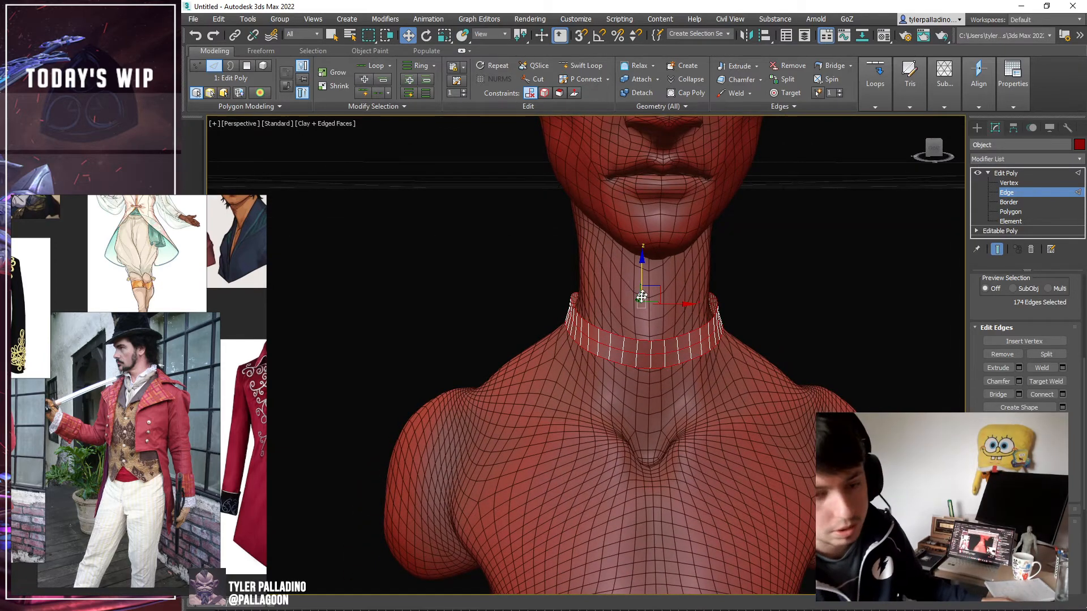
Apply Set Flow to the middle edge loop of the neck band.
{"action": "middle_click_drag", "start_coordinate": [711, 310], "coordinate": [636, 334], "text": "alt"}
{"action": "scroll", "coordinate": [636, 336], "scroll_direction": "up", "scroll_amount": 2}
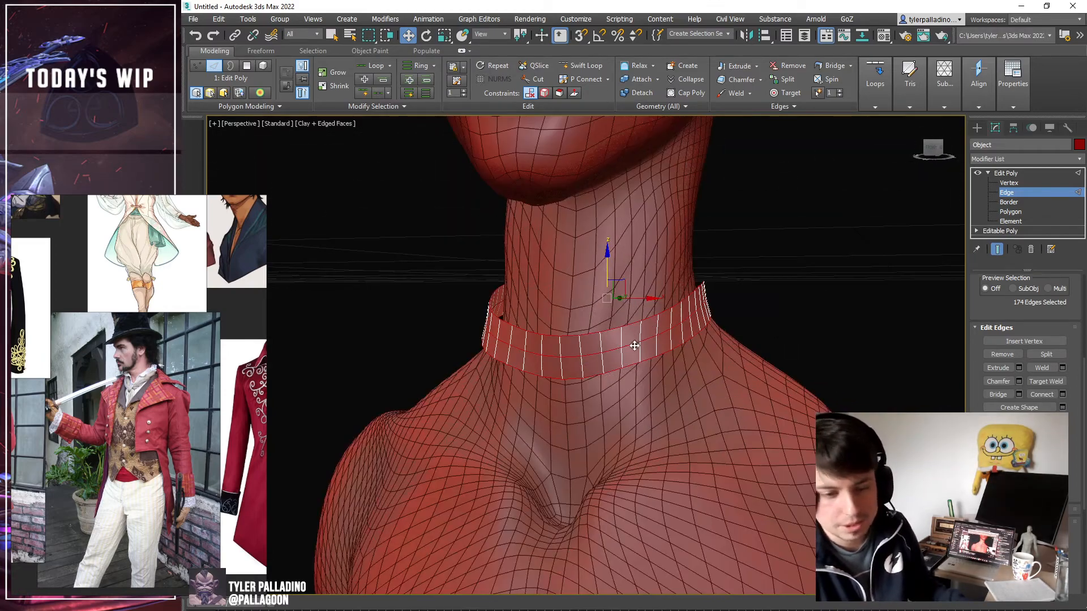
{"action": "key", "text": "ctrl+shift+e"}
{"action": "left_click", "coordinate": [875, 107]}
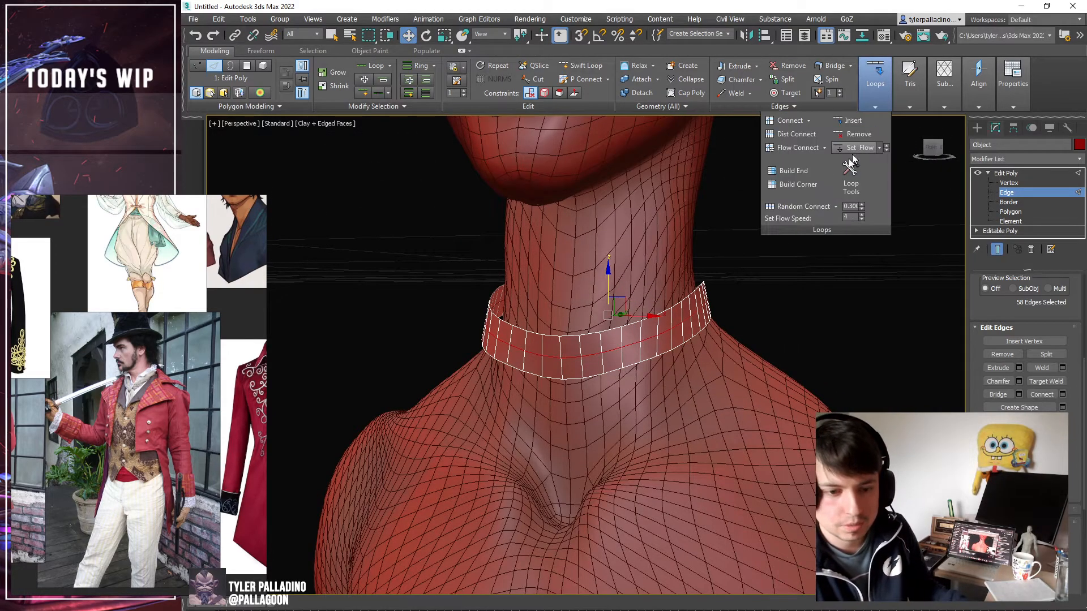
{"action": "middle_click_drag", "start_coordinate": [704, 312], "coordinate": [523, 323], "text": "alt"}
{"action": "middle_click_drag", "start_coordinate": [619, 334], "coordinate": [636, 355], "text": "alt"}
Remove every other vertical edge from the neck band to halve its segments.
{"action": "left_click", "coordinate": [636, 355]}
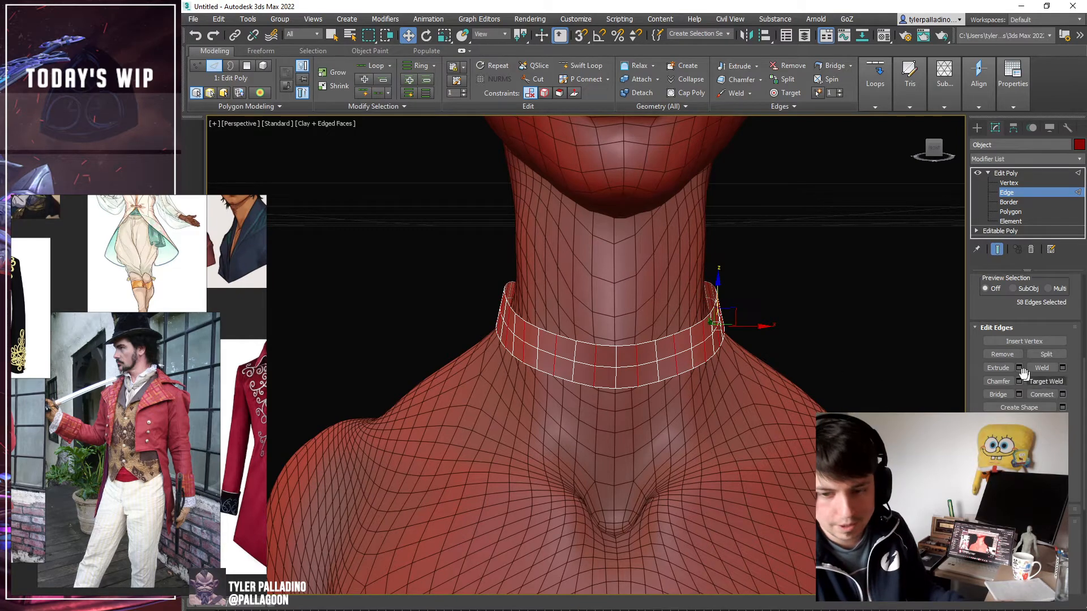
{"action": "left_click", "coordinate": [1002, 355]}
{"action": "double_click", "coordinate": [644, 363]}
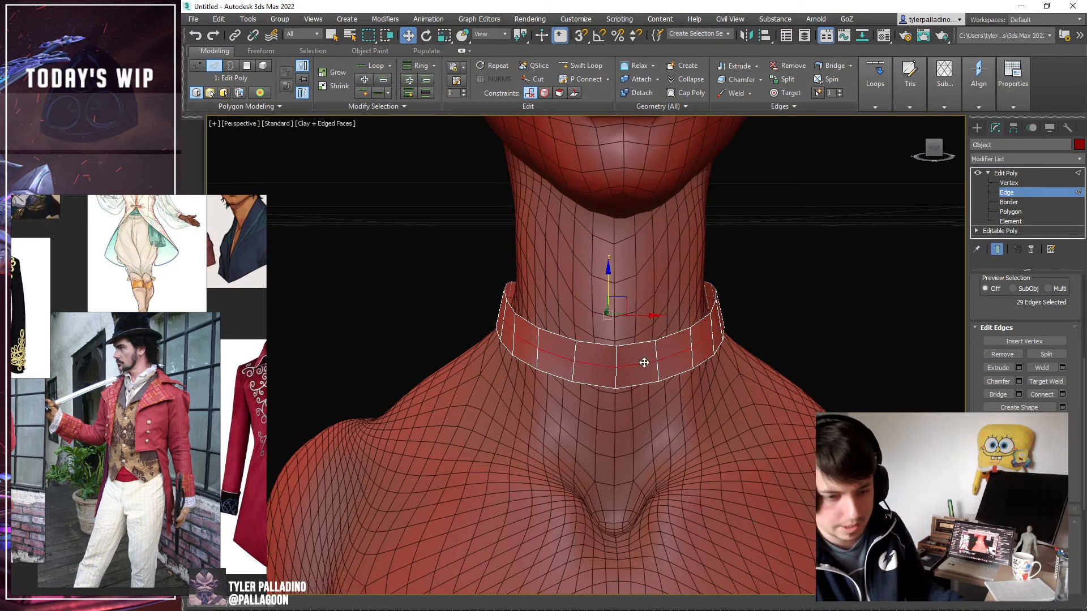
{"action": "middle_click_drag", "start_coordinate": [428, 431], "coordinate": [386, 420]}
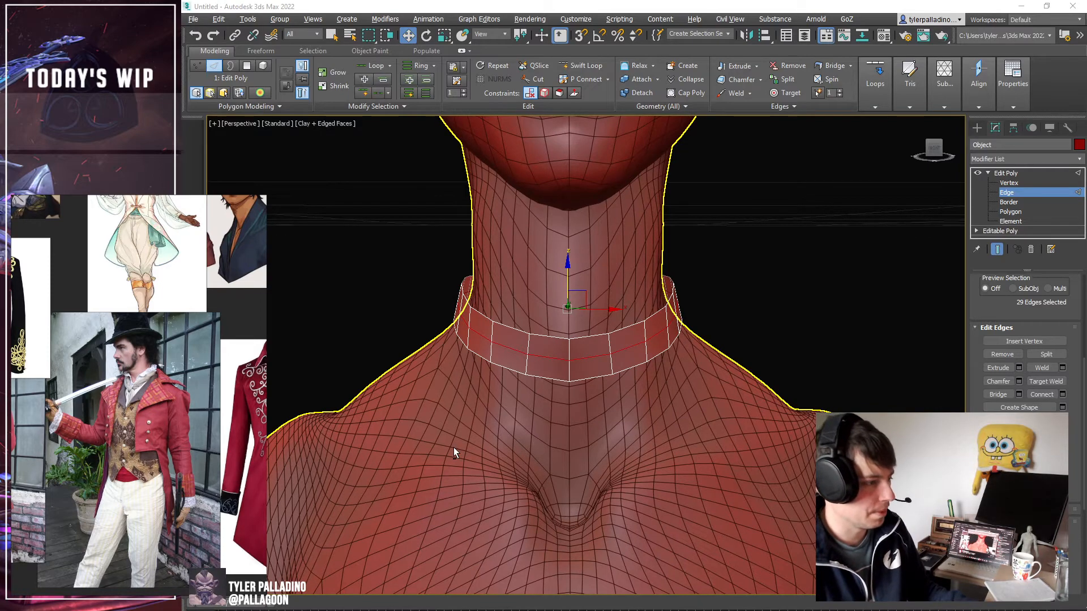
{"action": "scroll", "coordinate": [571, 436], "scroll_direction": "down", "scroll_amount": 4}
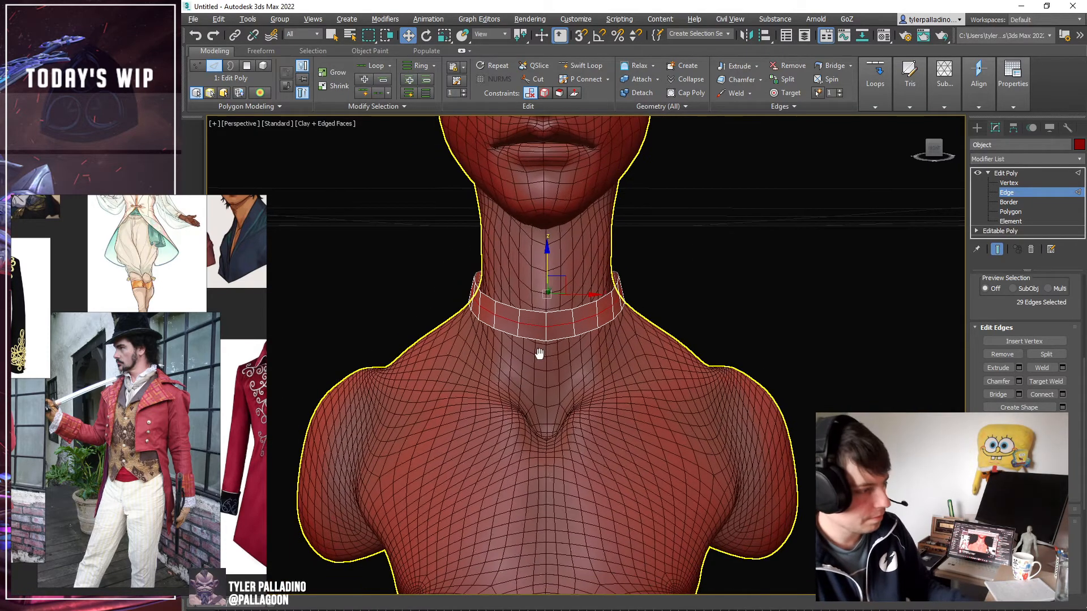
Delete the neck band's front polygons on both sides of the centre to open it into a collar.
{"action": "left_click", "coordinate": [1008, 211]}
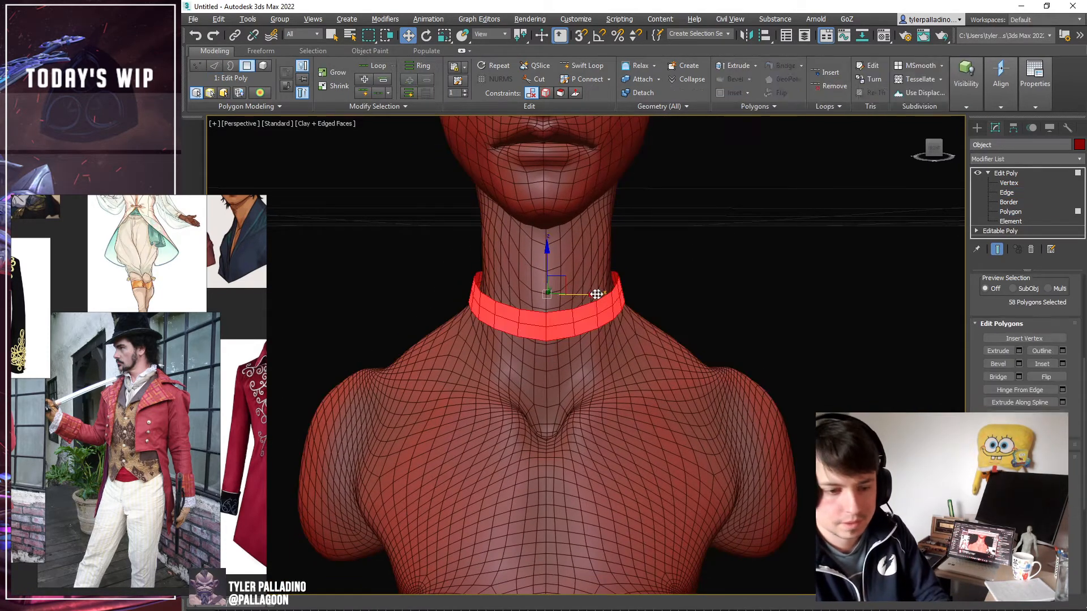
{"action": "left_click", "coordinate": [531, 320]}
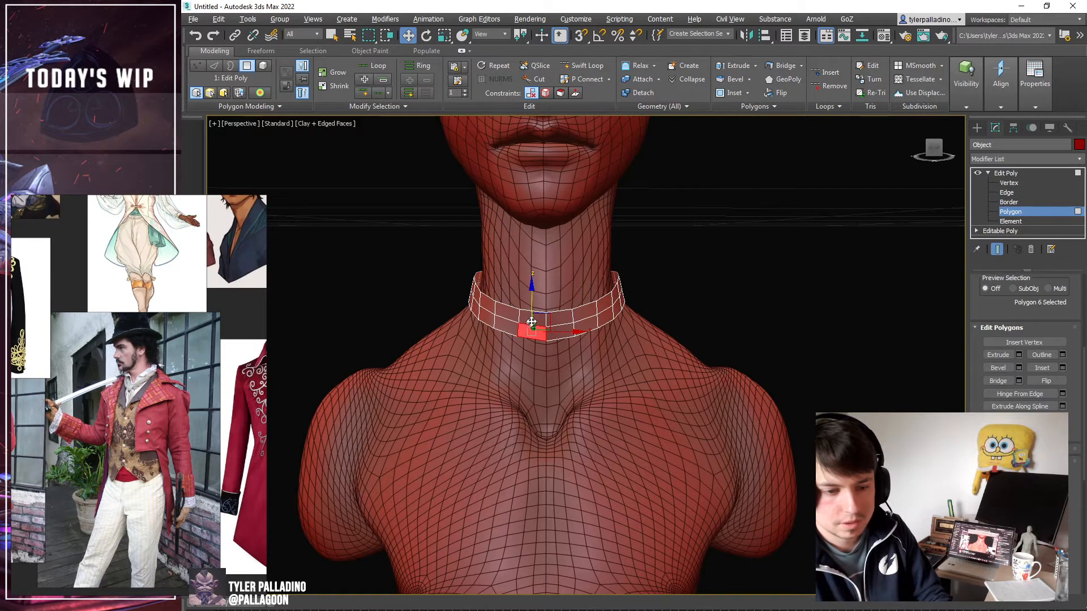
{"action": "key", "text": "Delete"}
{"action": "left_click", "coordinate": [576, 321]}
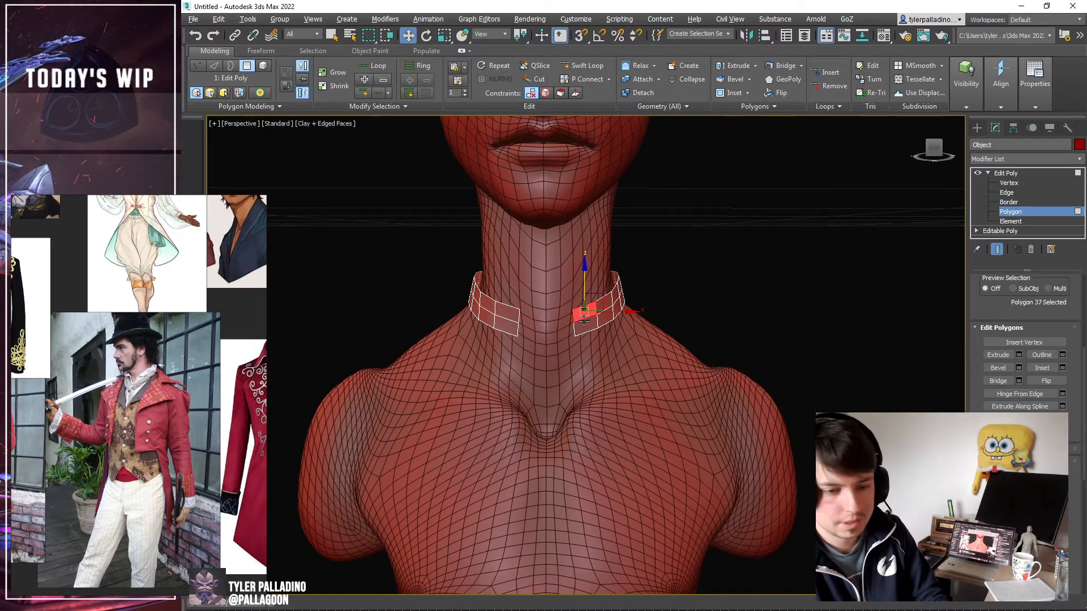
{"action": "key", "text": "Delete"}
{"action": "left_click", "coordinate": [510, 326]}
{"action": "key", "text": "Delete"}
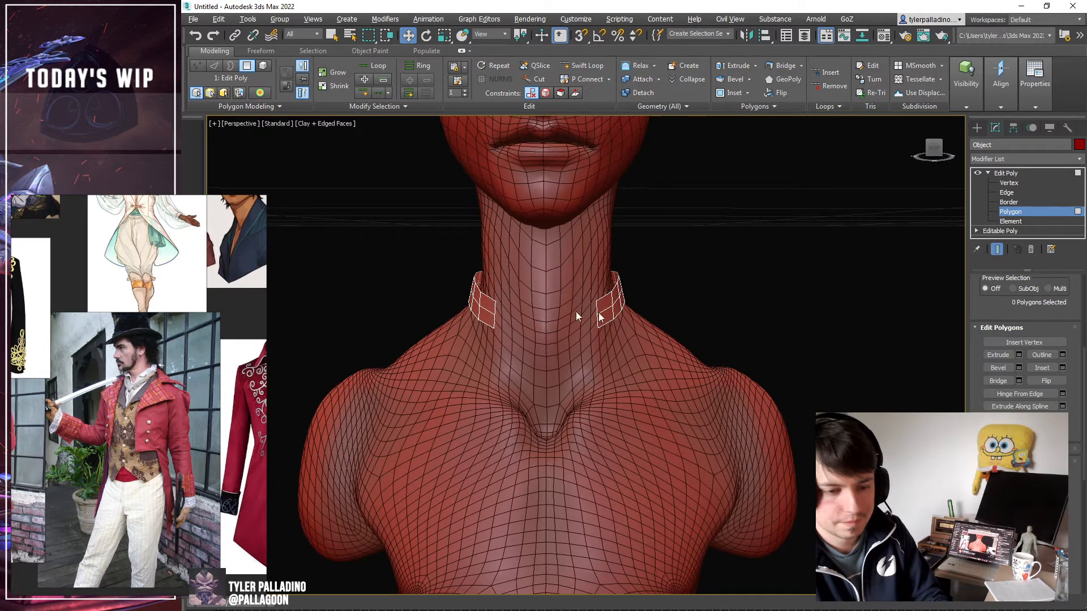
{"action": "left_click", "coordinate": [606, 303]}
{"action": "key", "text": "Delete"}
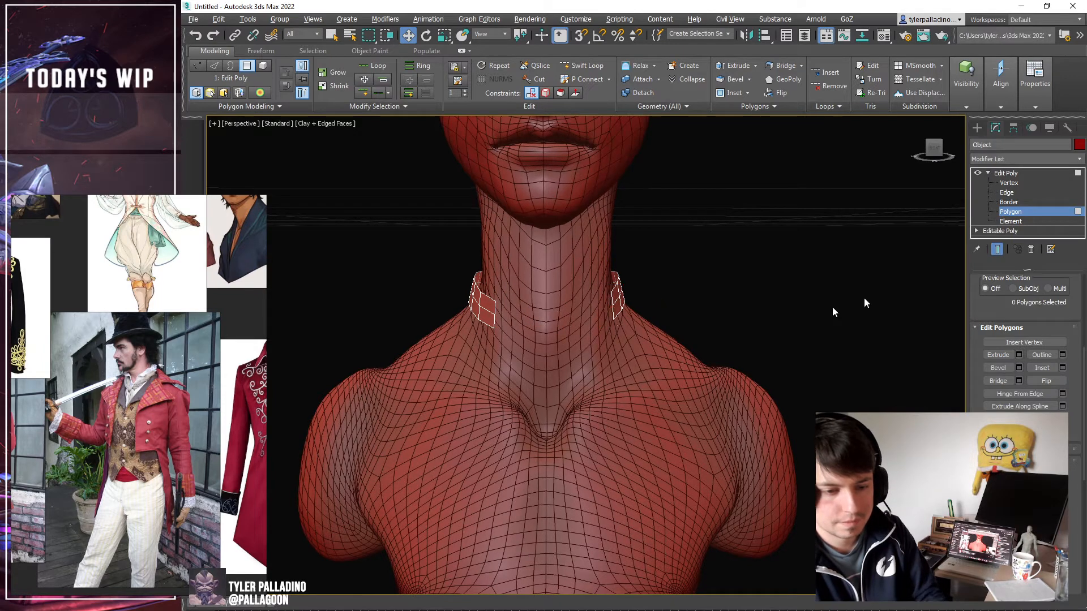
Extrude the lower edges at both front ends of the collar down the chest as two long strips.
{"action": "left_click", "coordinate": [1007, 192]}
{"action": "left_click", "coordinate": [485, 321]}
{"action": "double_click", "coordinate": [486, 322]}
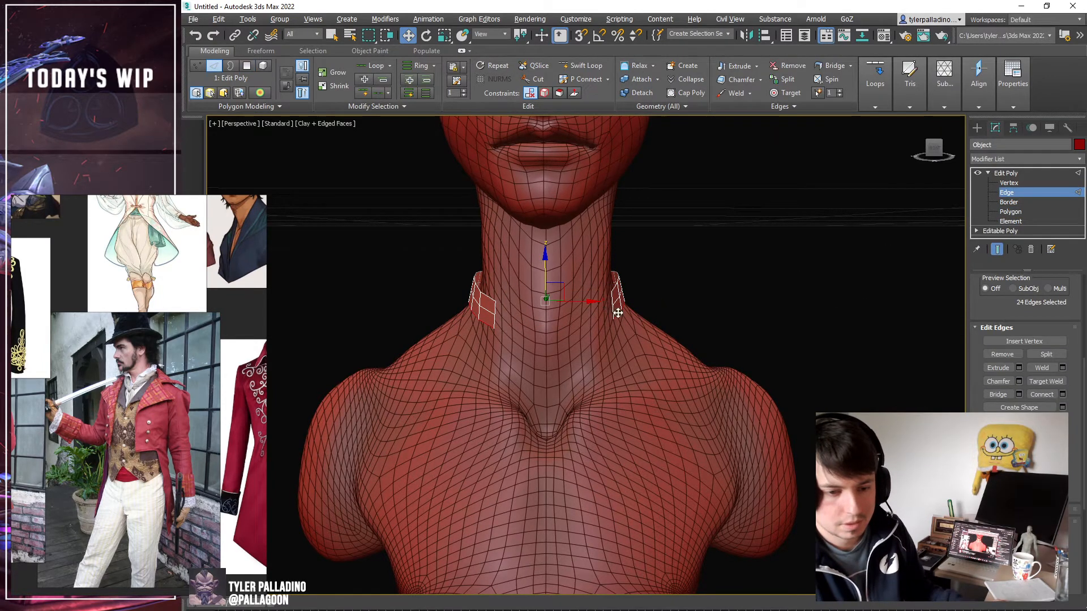
{"action": "left_click", "coordinate": [487, 324]}
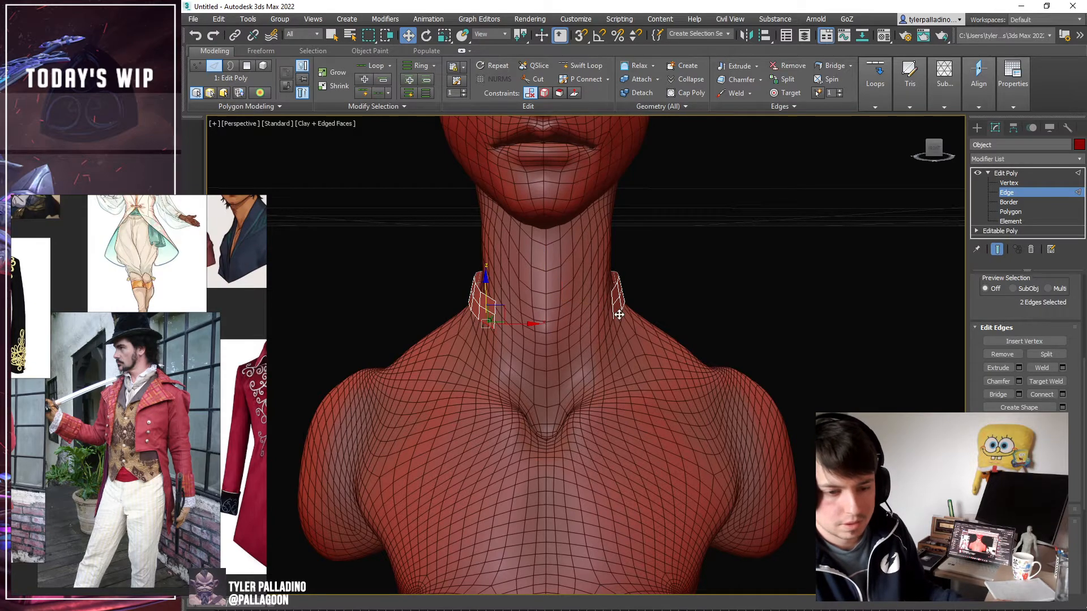
{"action": "middle_click_drag", "start_coordinate": [619, 315], "coordinate": [562, 348], "text": "alt"}
{"action": "left_click_drag", "start_coordinate": [581, 304], "coordinate": [509, 429], "text": "shift"}
{"action": "middle_click_drag", "start_coordinate": [524, 439], "coordinate": [555, 355]}
{"action": "scroll", "coordinate": [554, 339], "scroll_direction": "down", "scroll_amount": 2}
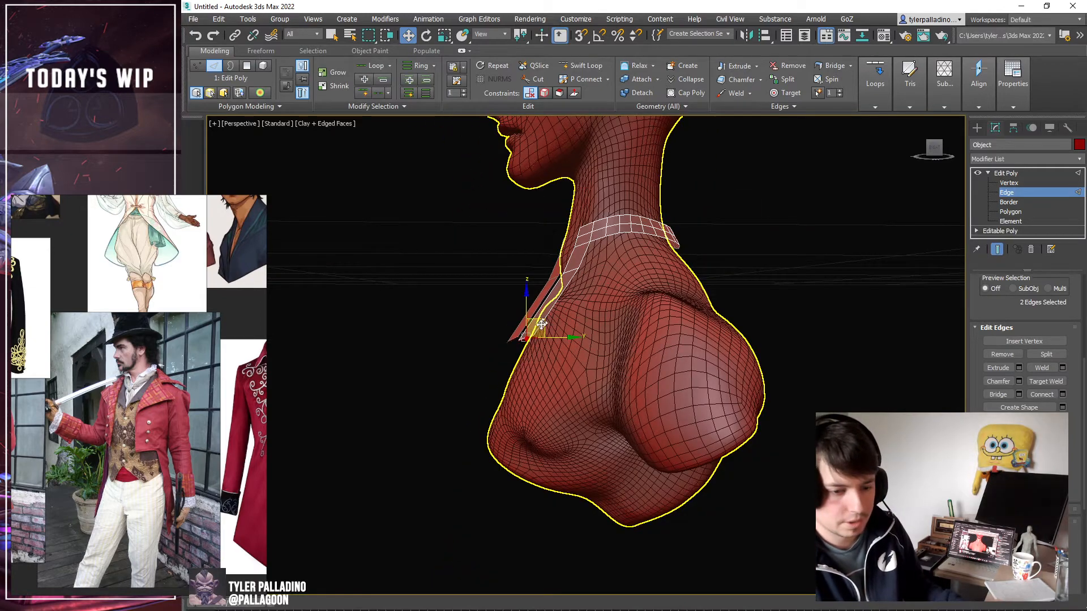
{"action": "left_click_drag", "start_coordinate": [542, 324], "coordinate": [504, 408]}
{"action": "middle_click_drag", "start_coordinate": [504, 409], "coordinate": [602, 416], "text": "alt"}
{"action": "key", "text": "e"}
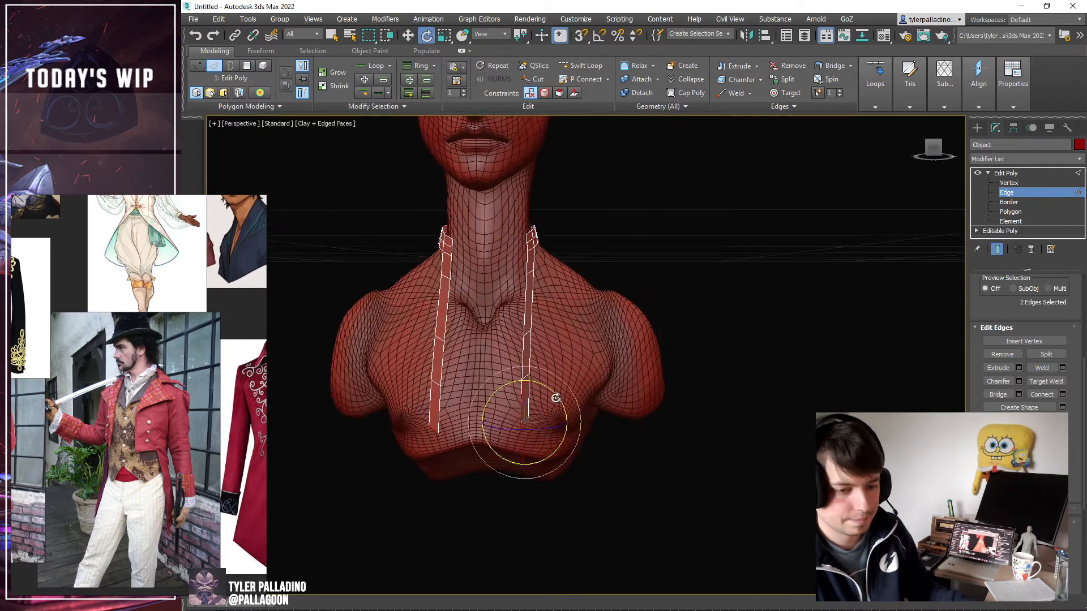
{"action": "key", "text": "r"}
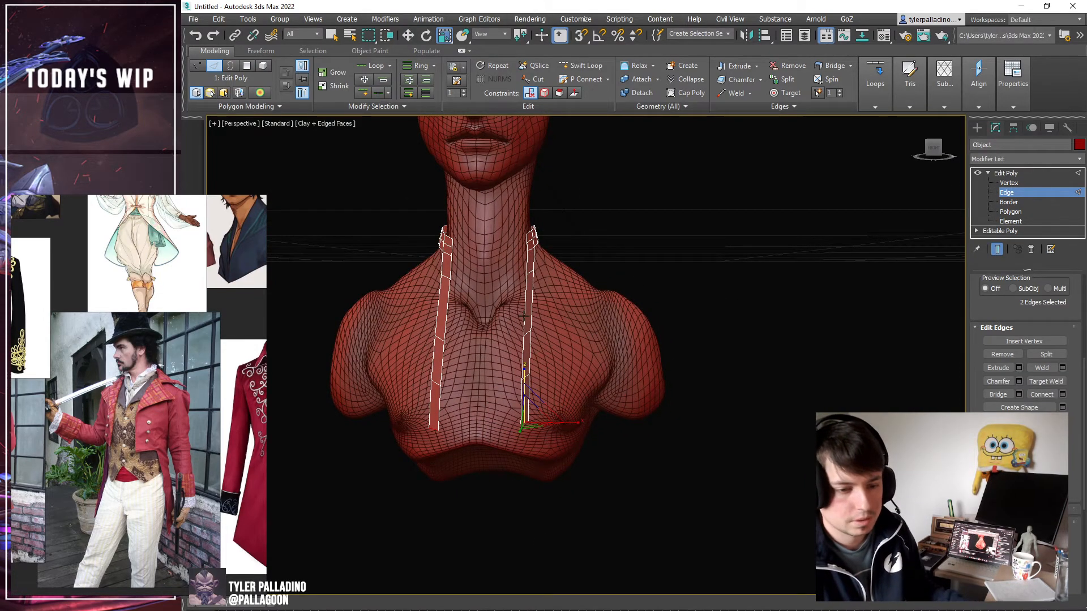
{"action": "middle_click_drag", "start_coordinate": [523, 315], "coordinate": [495, 318], "text": "alt"}
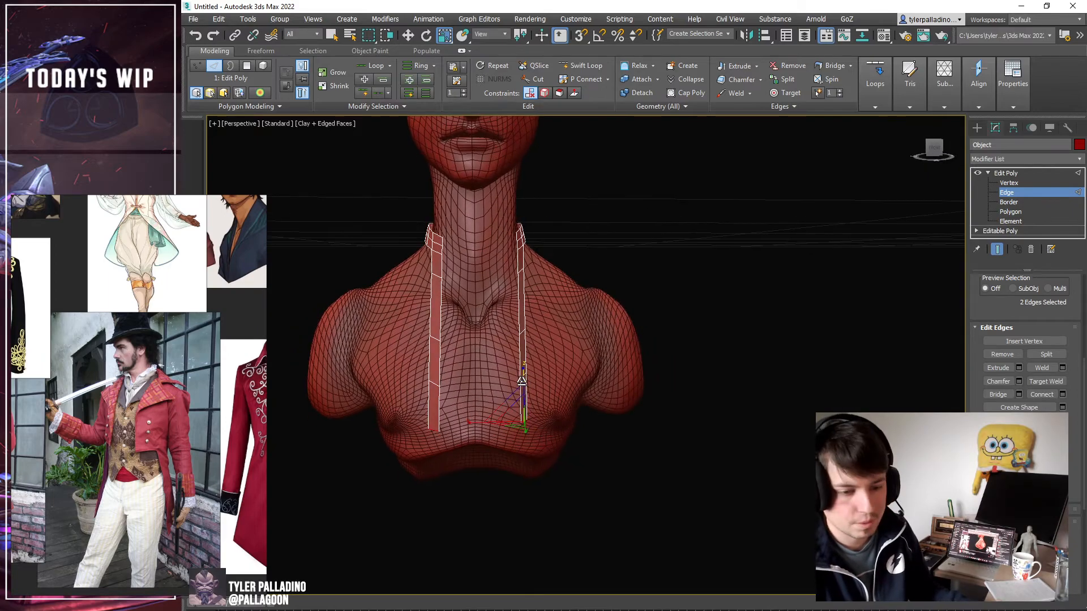
{"action": "middle_click_drag", "start_coordinate": [571, 347], "coordinate": [958, 185], "text": "alt"}
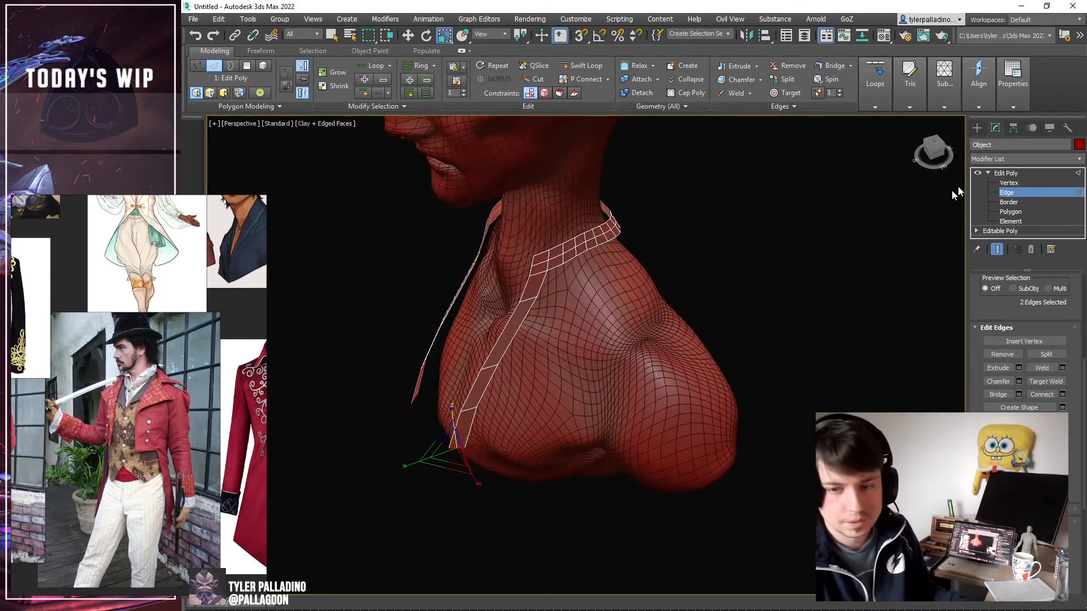
Set PolyDraw to draw on Surface with the body as the picked target, and start Step Build at vertex level.
{"action": "left_click", "coordinate": [1008, 183]}
{"action": "left_click", "coordinate": [260, 50]}
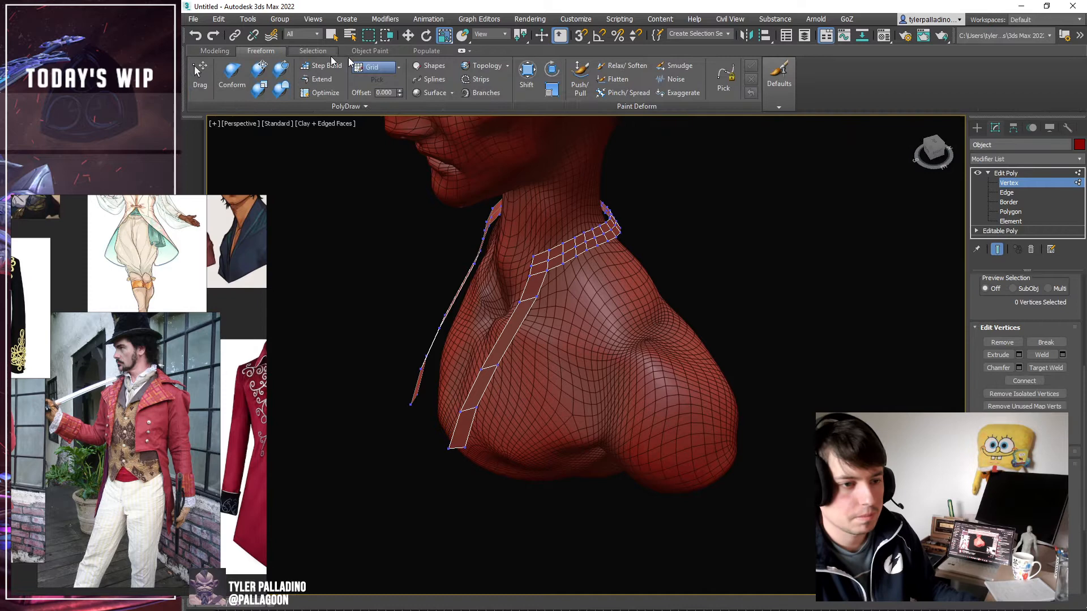
{"action": "left_click", "coordinate": [398, 68]}
{"action": "left_click", "coordinate": [384, 94]}
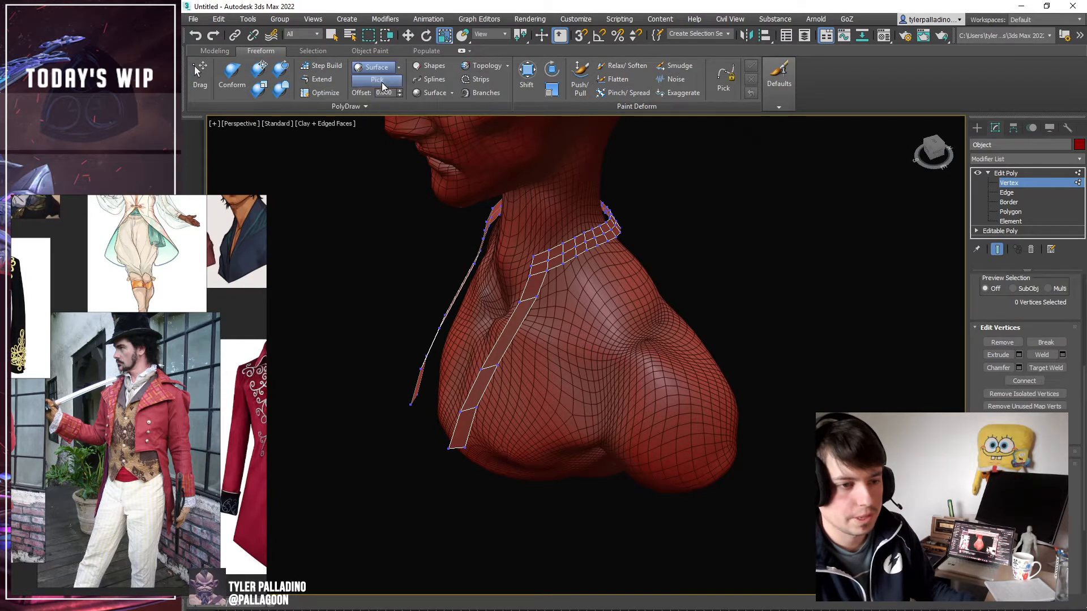
{"action": "left_click", "coordinate": [588, 317]}
{"action": "left_click", "coordinate": [325, 66]}
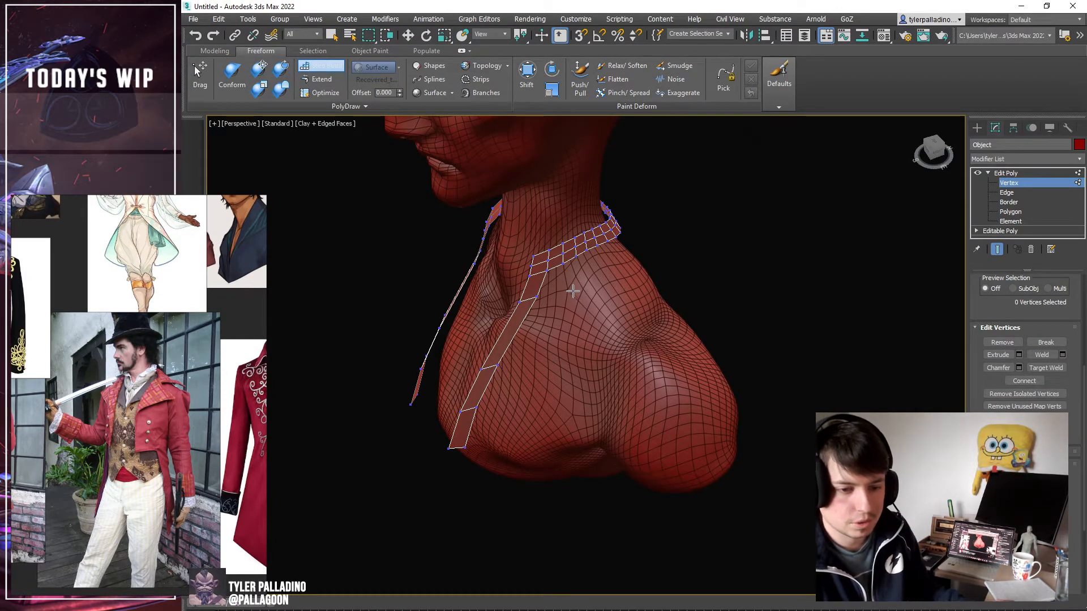
Use Step Build to fill a polygon between the collar, the top of the chest strip and a surface point on the shoulder.
{"action": "middle_click_drag", "start_coordinate": [602, 286], "coordinate": [686, 275], "text": "alt"}
{"action": "key", "text": "w"}
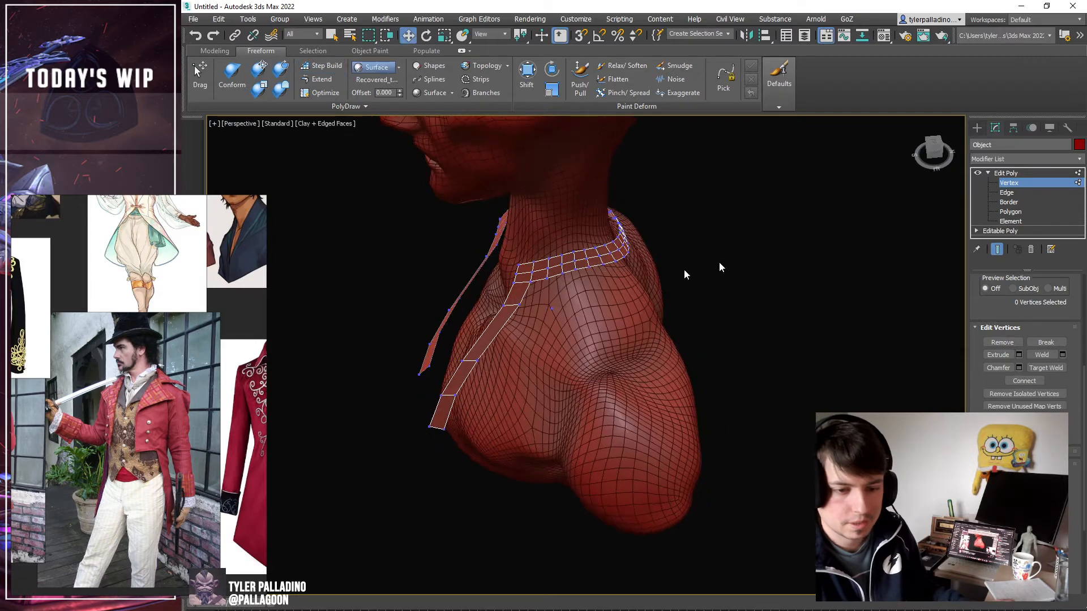
{"action": "left_click", "coordinate": [1005, 193]}
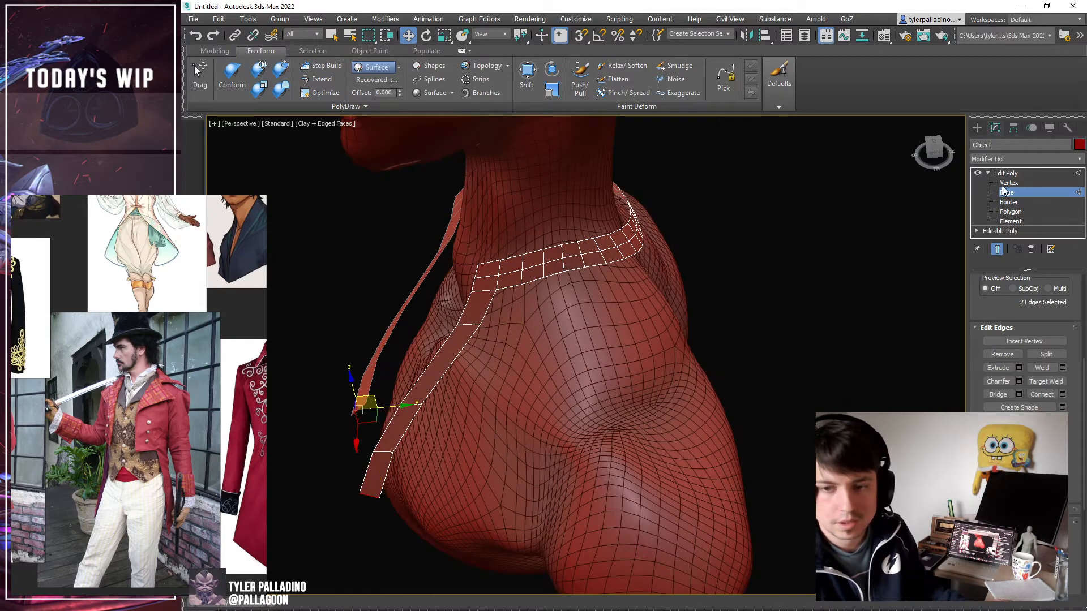
{"action": "key", "text": "1"}
{"action": "left_click", "coordinate": [321, 66]}
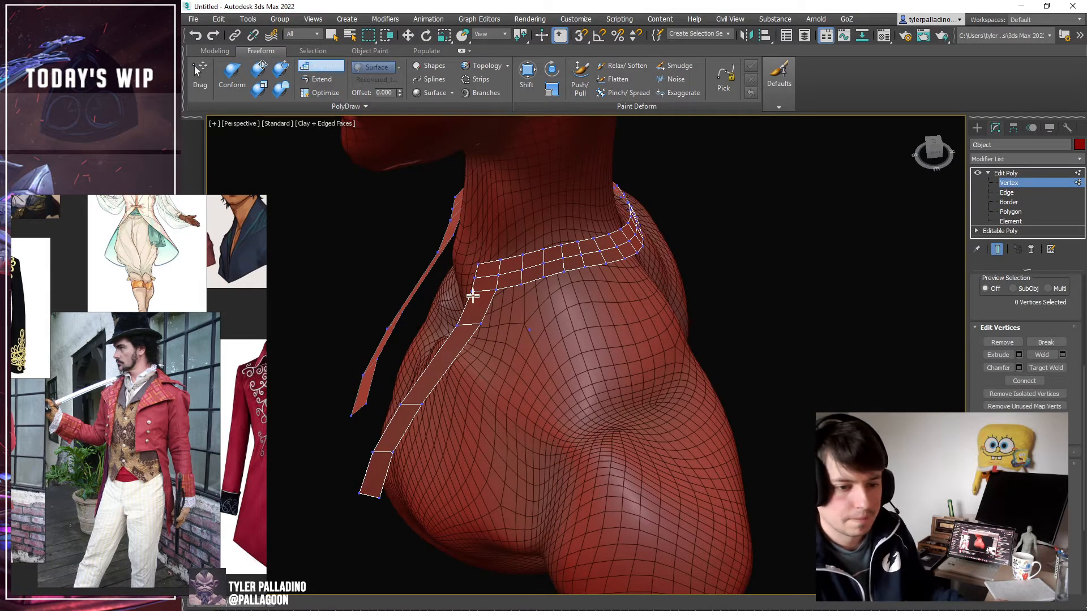
{"action": "left_click", "coordinate": [507, 319], "text": "shift"}
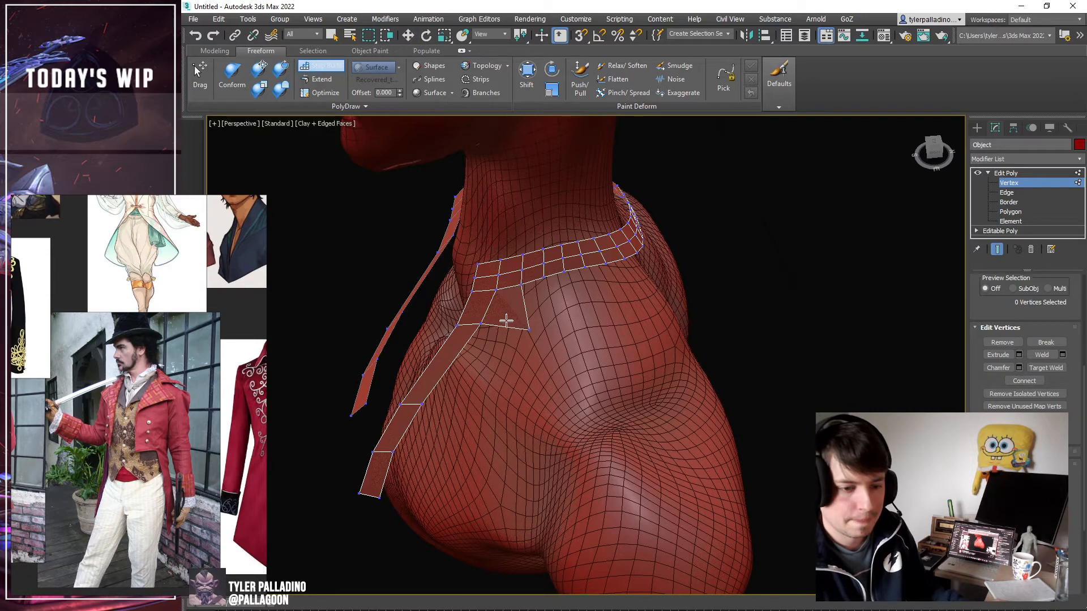
Step Build another polygon across the upper chest beside the first one and undo the unwanted extra polygons.
{"action": "middle_click_drag", "start_coordinate": [514, 402], "coordinate": [570, 319], "text": "alt"}
{"action": "left_click", "coordinate": [540, 396], "text": "shift"}
{"action": "left_click", "coordinate": [531, 399], "text": "shift"}
{"action": "key", "text": "ctrl+z"}
{"action": "left_click", "coordinate": [437, 431], "text": "shift"}
{"action": "left_click", "coordinate": [574, 339], "text": "shift"}
{"action": "key", "text": "ctrl+z"}
{"action": "left_click", "coordinate": [565, 328], "text": "shift"}
{"action": "key", "text": "ctrl+z"}
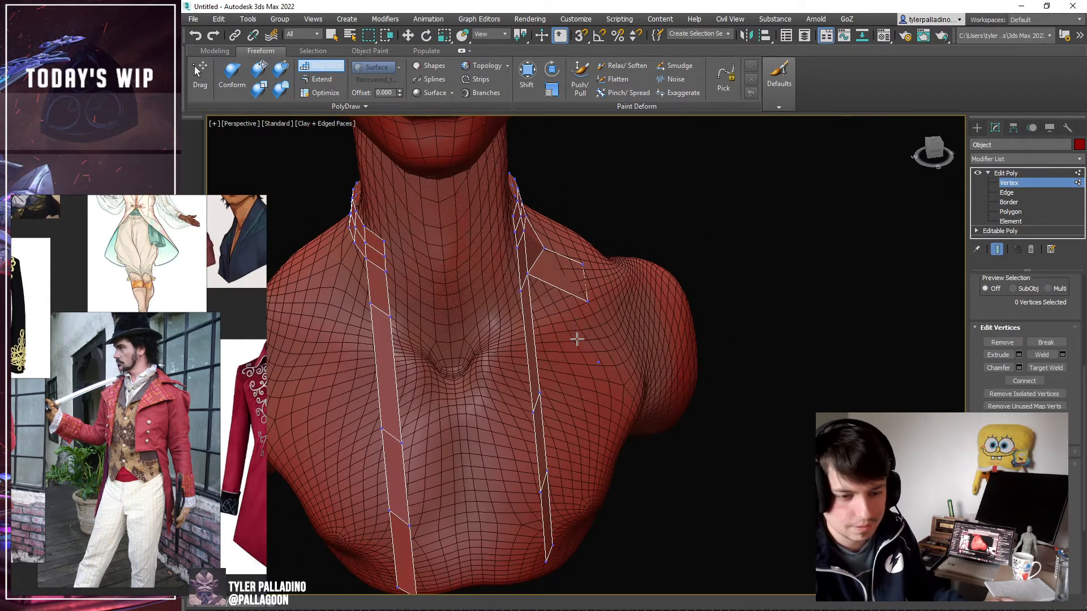
Extrude the upper outer edge of the character's left chest strip sideways toward the shoulder as a new polygon.
{"action": "left_click", "coordinate": [1006, 193]}
{"action": "left_click", "coordinate": [531, 328]}
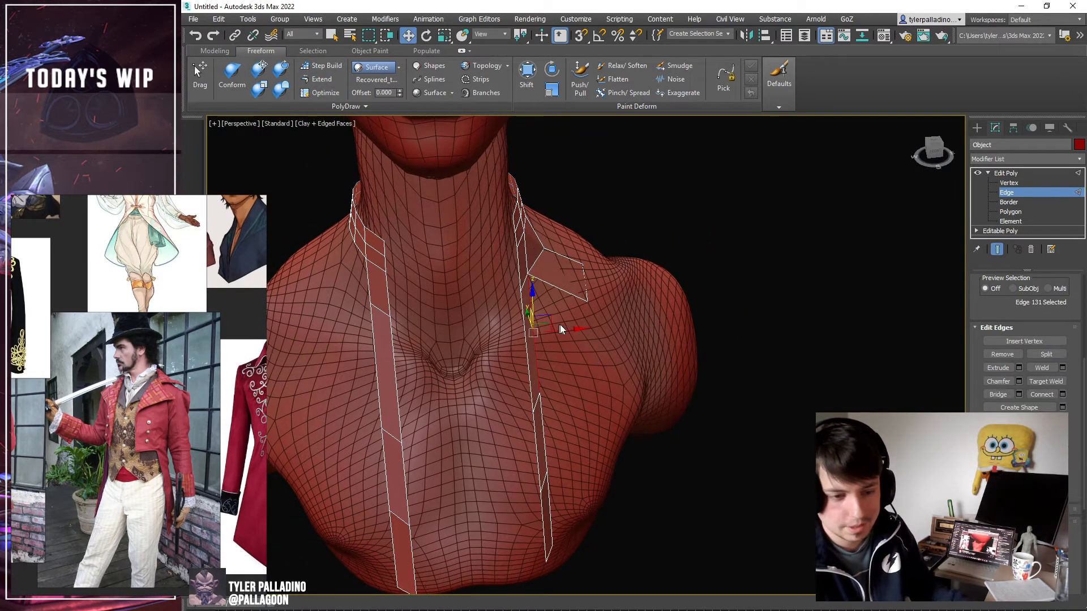
{"action": "left_click_drag", "start_coordinate": [568, 328], "coordinate": [638, 324], "text": "shift"}
Target-weld the new polygon's two outer vertices to the shoulder patch corner and the loose point on the chest.
{"action": "left_click", "coordinate": [1056, 182]}
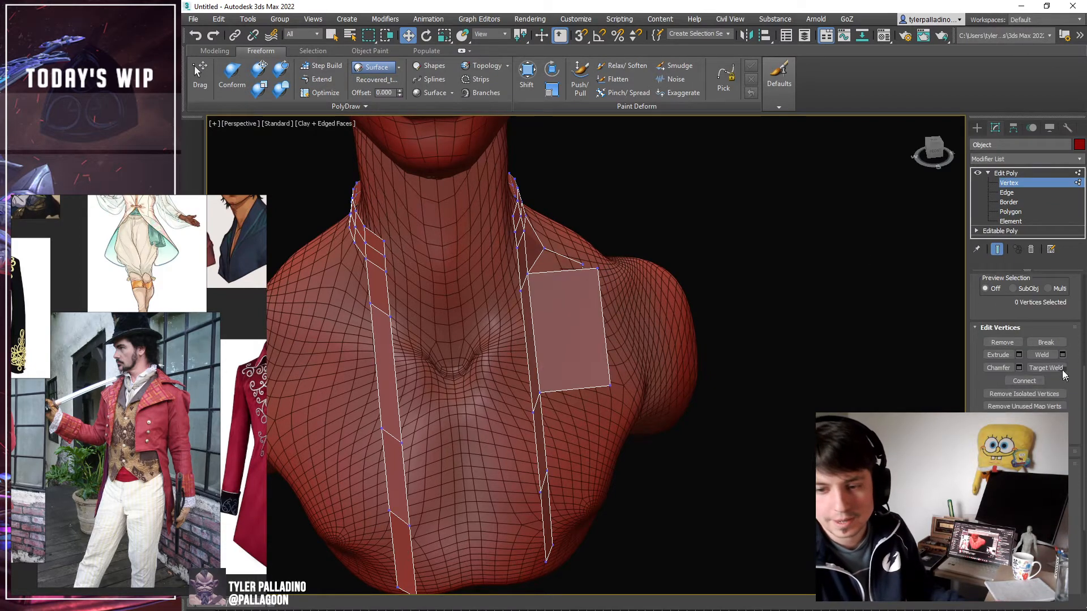
{"action": "left_click", "coordinate": [1045, 368]}
{"action": "middle_click_drag", "start_coordinate": [701, 382], "coordinate": [607, 342], "text": "alt"}
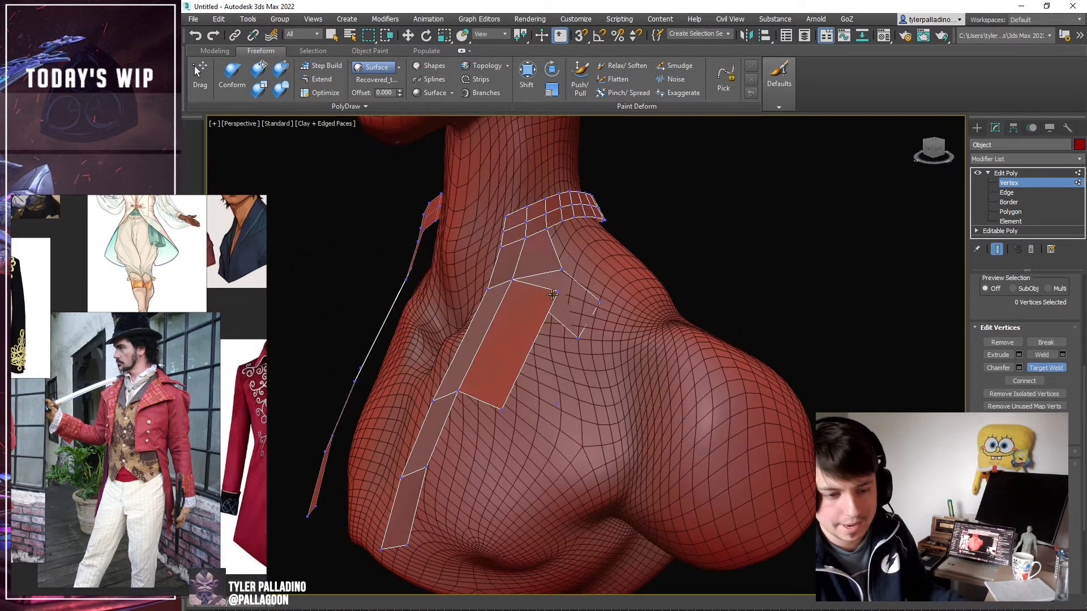
{"action": "left_click", "coordinate": [578, 337]}
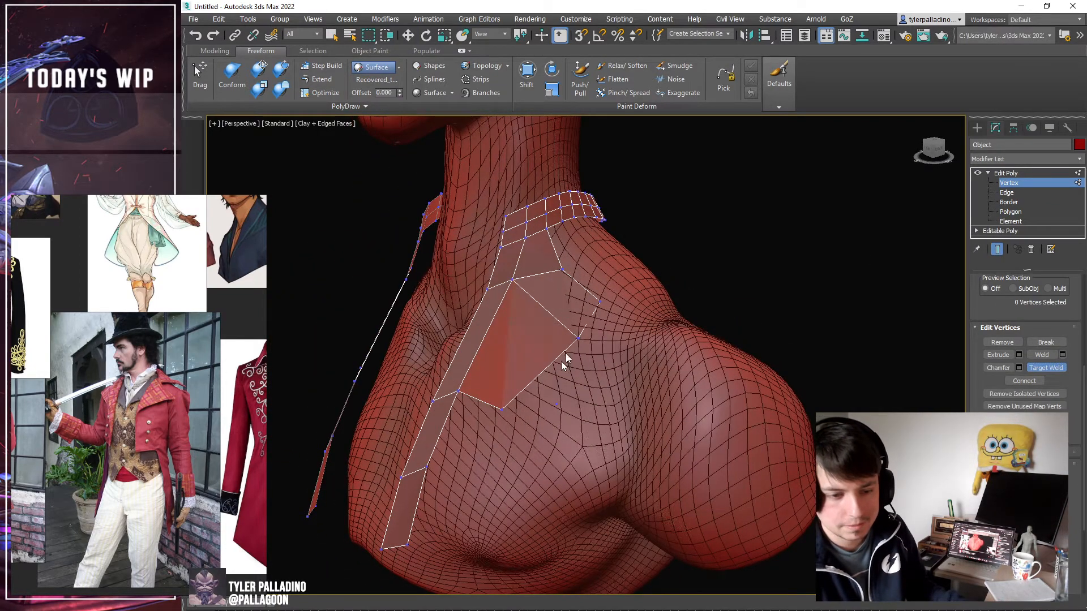
{"action": "left_click", "coordinate": [557, 404]}
Insert an edge loop with Swift Loop across the chest strip and the new panel, and return to vertex editing.
{"action": "left_click", "coordinate": [215, 50]}
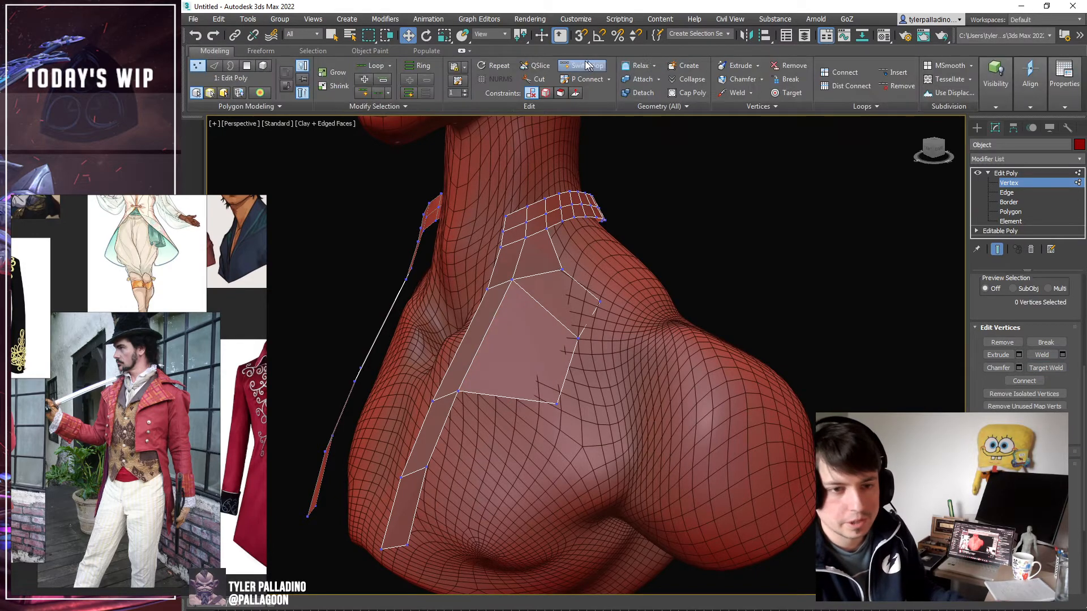
{"action": "left_click", "coordinate": [587, 65]}
{"action": "key", "text": "2"}
{"action": "middle_click_drag", "start_coordinate": [526, 363], "coordinate": [554, 348], "text": "alt"}
{"action": "left_click", "coordinate": [477, 361]}
{"action": "key", "text": "w"}
{"action": "key", "text": "1"}
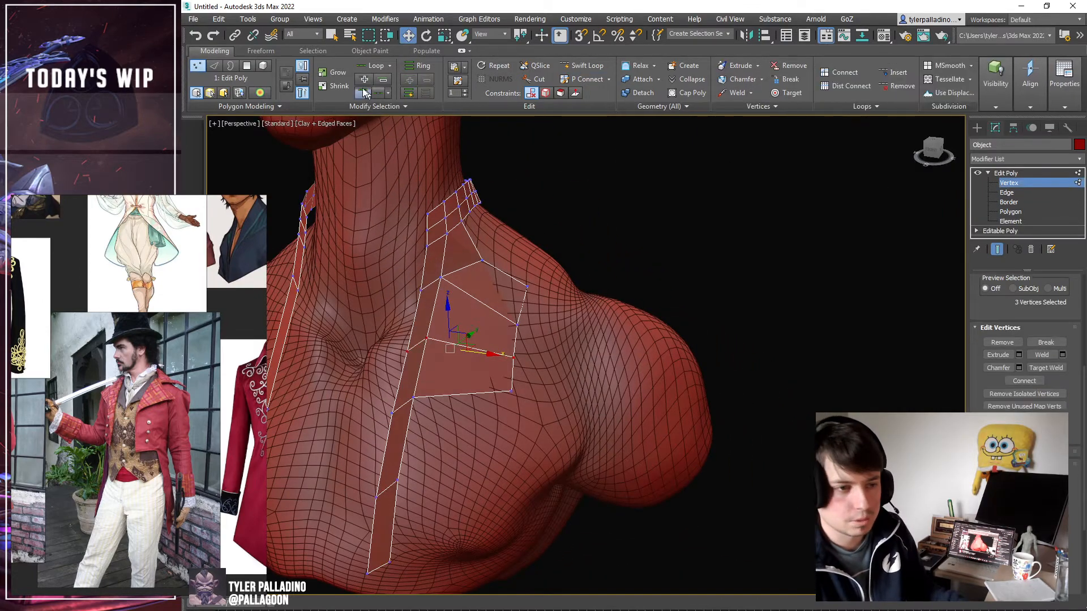
Insert a lengthwise edge loop with Swift Loop down the middle of the character's left chest panel.
{"action": "left_click", "coordinate": [259, 51]}
{"action": "left_click", "coordinate": [320, 67]}
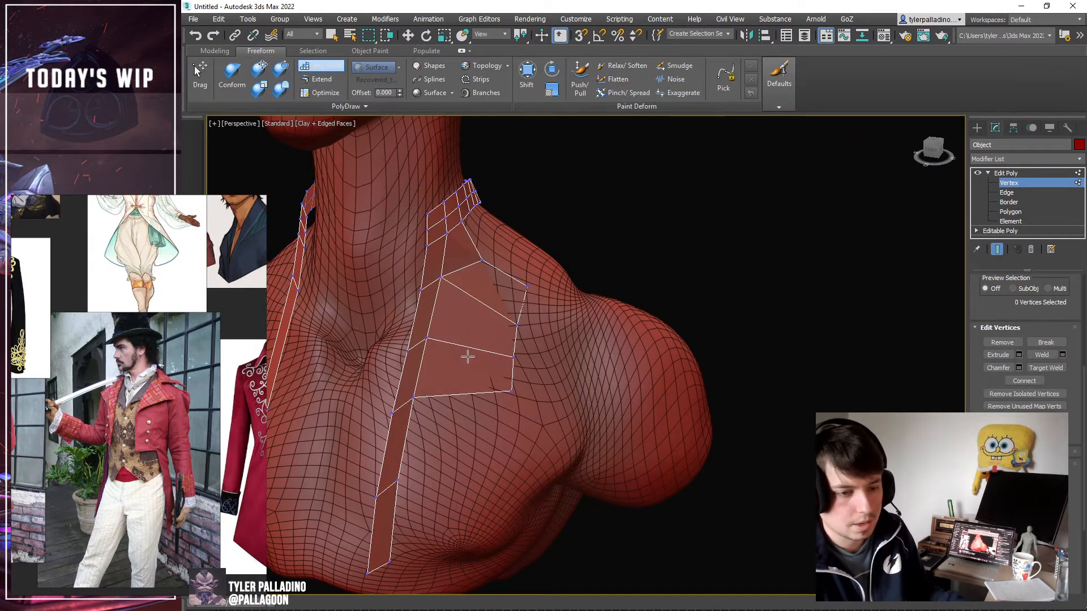
{"action": "left_click", "coordinate": [215, 51]}
{"action": "left_click", "coordinate": [582, 66]}
{"action": "left_click", "coordinate": [482, 315]}
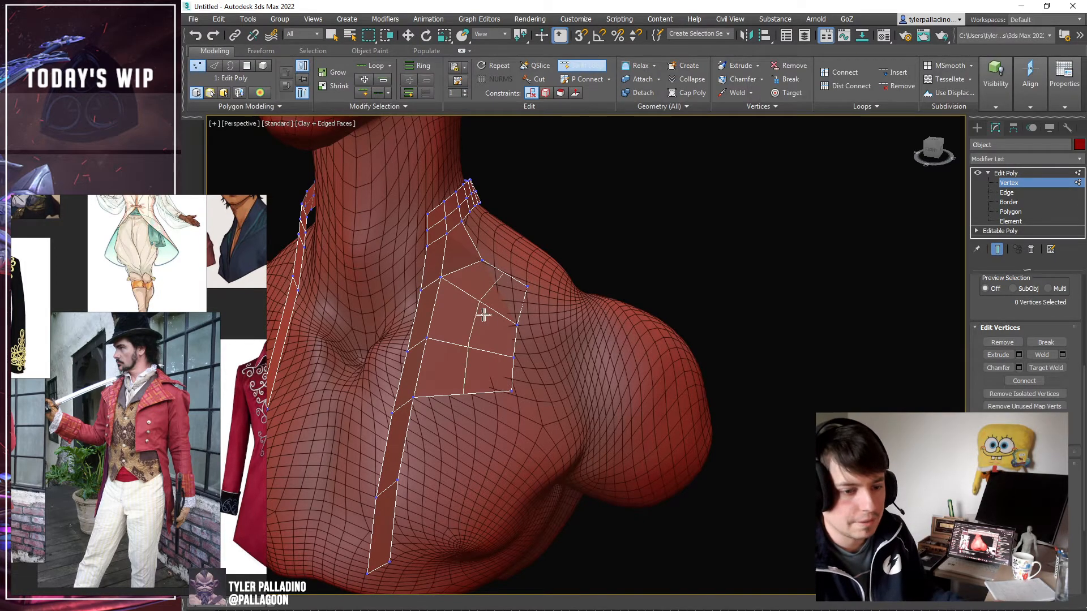
Move the new lengthwise loop's edges slightly upward and return to vertex editing.
{"action": "key", "text": "2"}
{"action": "middle_click_drag", "start_coordinate": [698, 245], "coordinate": [609, 260], "text": "alt"}
{"action": "key", "text": "w"}
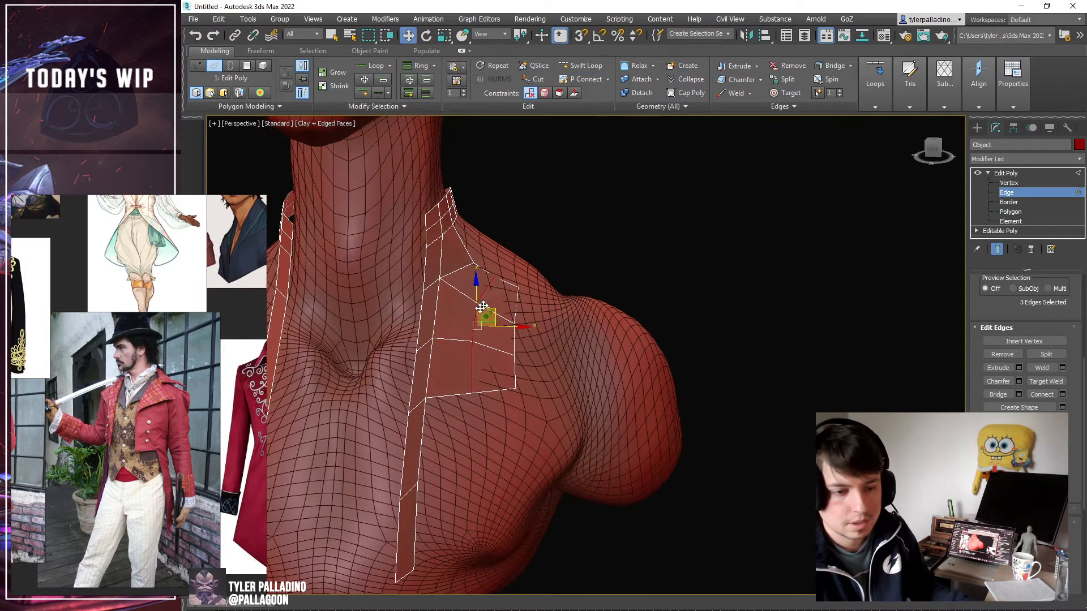
{"action": "left_click_drag", "start_coordinate": [482, 307], "coordinate": [482, 300]}
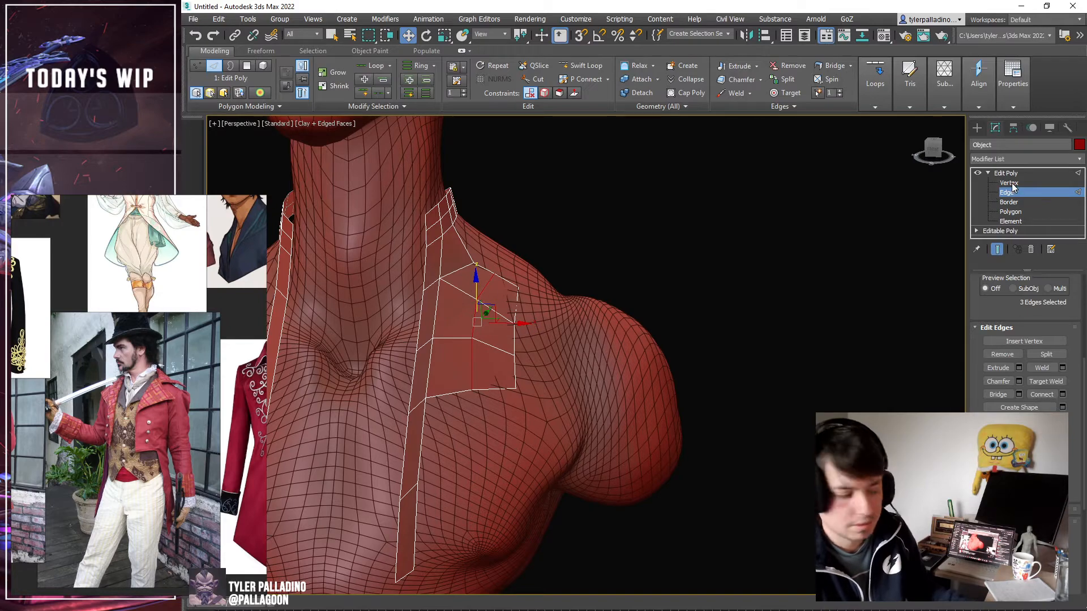
{"action": "left_click", "coordinate": [1008, 183]}
Use Step Build to add polygons below the chest panel, extending it down the body beside the front strip.
{"action": "middle_click_drag", "start_coordinate": [704, 272], "coordinate": [524, 200], "text": "alt"}
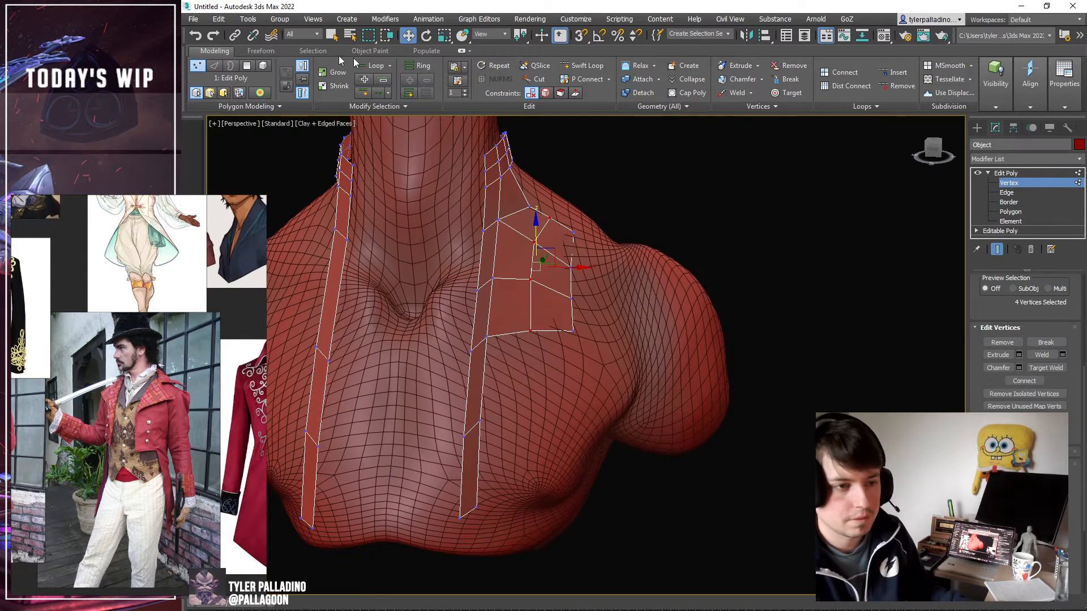
{"action": "left_click", "coordinate": [260, 51]}
{"action": "left_click", "coordinate": [551, 256]}
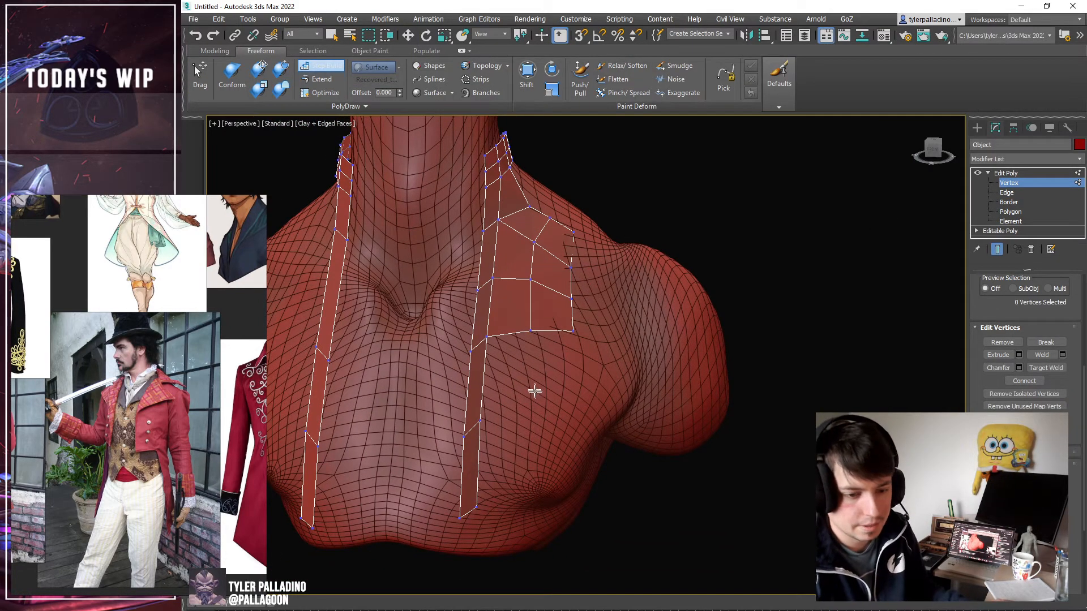
{"action": "middle_click_drag", "start_coordinate": [511, 383], "coordinate": [589, 425], "text": "alt"}
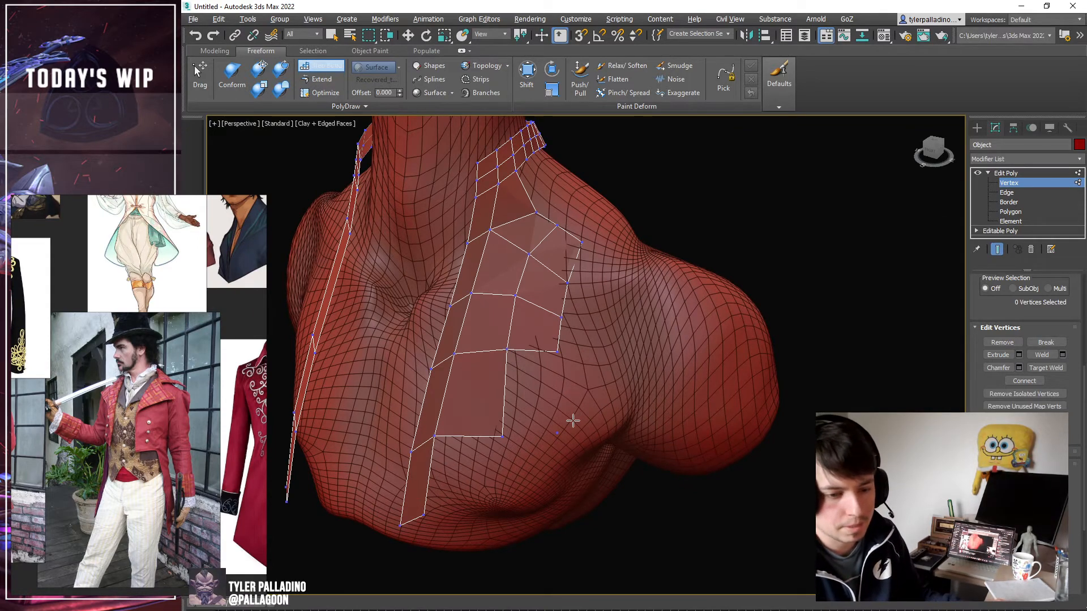
{"action": "middle_click_drag", "start_coordinate": [572, 419], "coordinate": [558, 422], "text": "alt"}
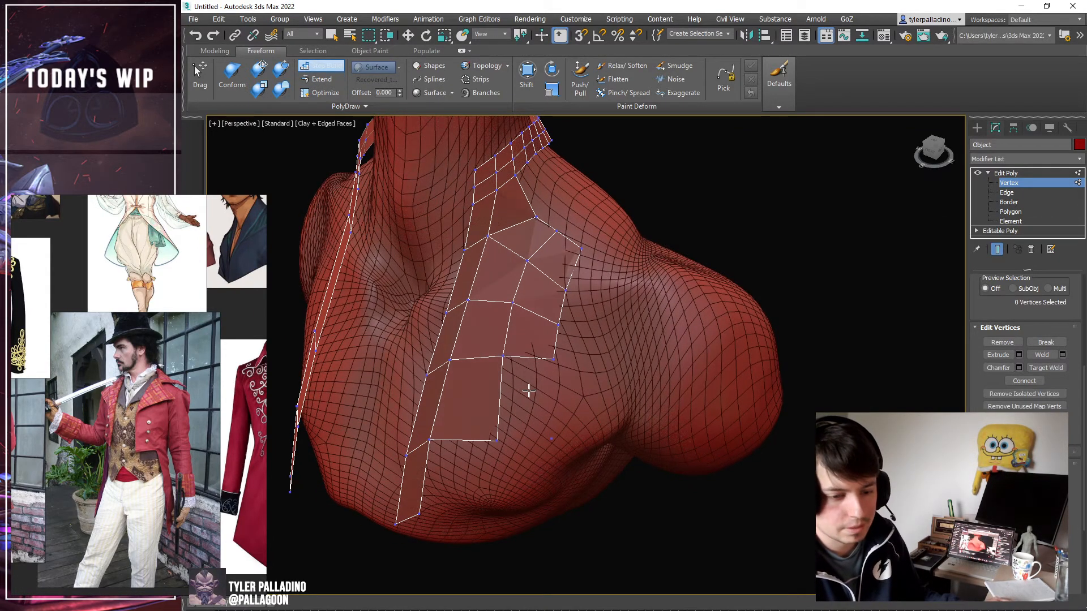
{"action": "middle_click_drag", "start_coordinate": [476, 381], "coordinate": [520, 368], "text": "alt"}
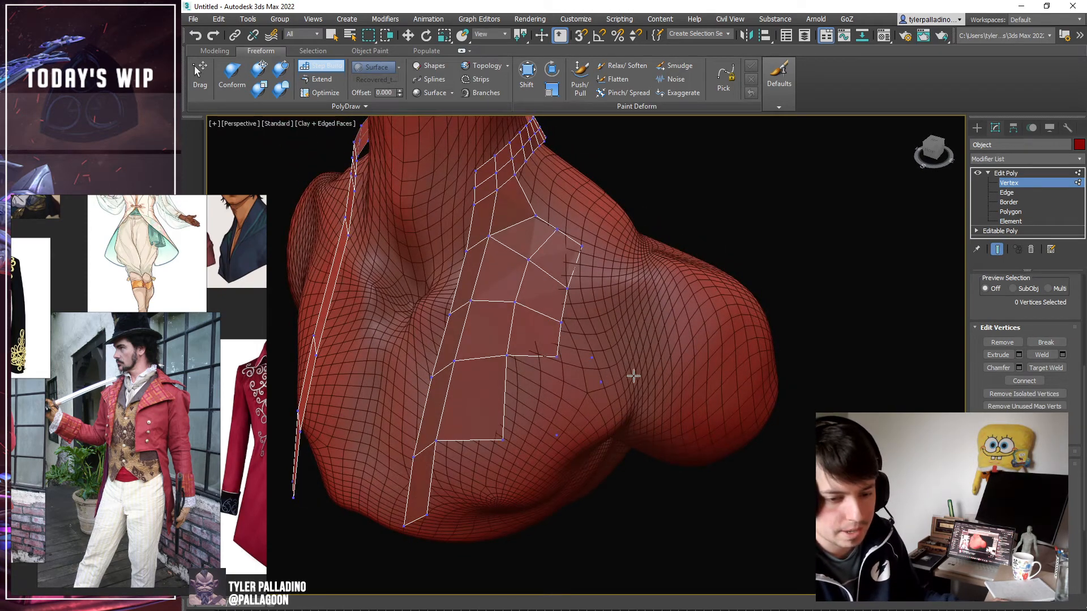
{"action": "middle_click_drag", "start_coordinate": [594, 399], "coordinate": [541, 314], "text": "alt"}
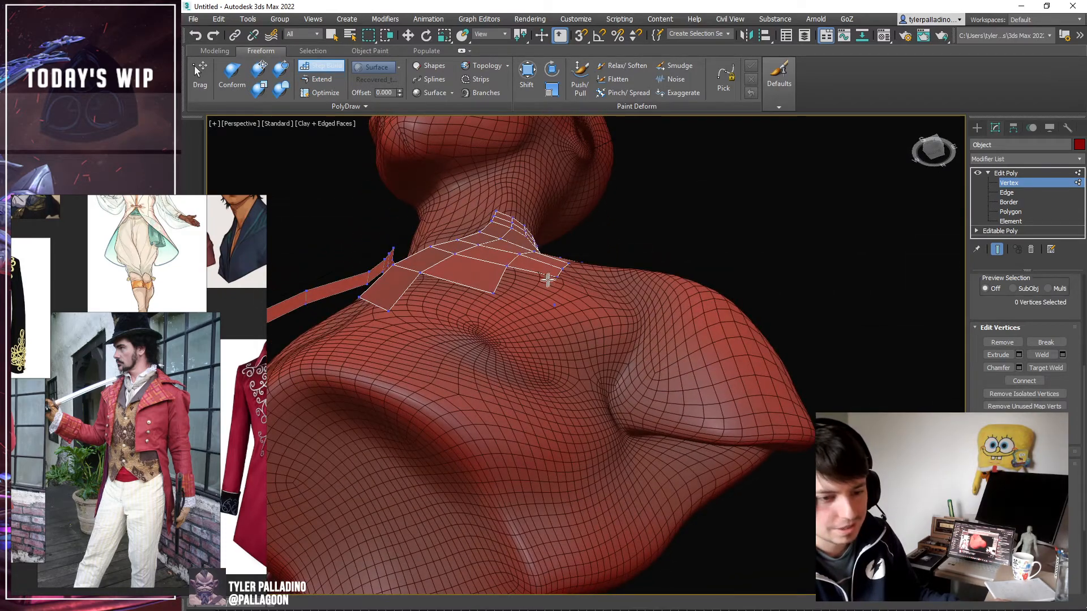
{"action": "middle_click_drag", "start_coordinate": [525, 288], "coordinate": [578, 381], "text": "alt"}
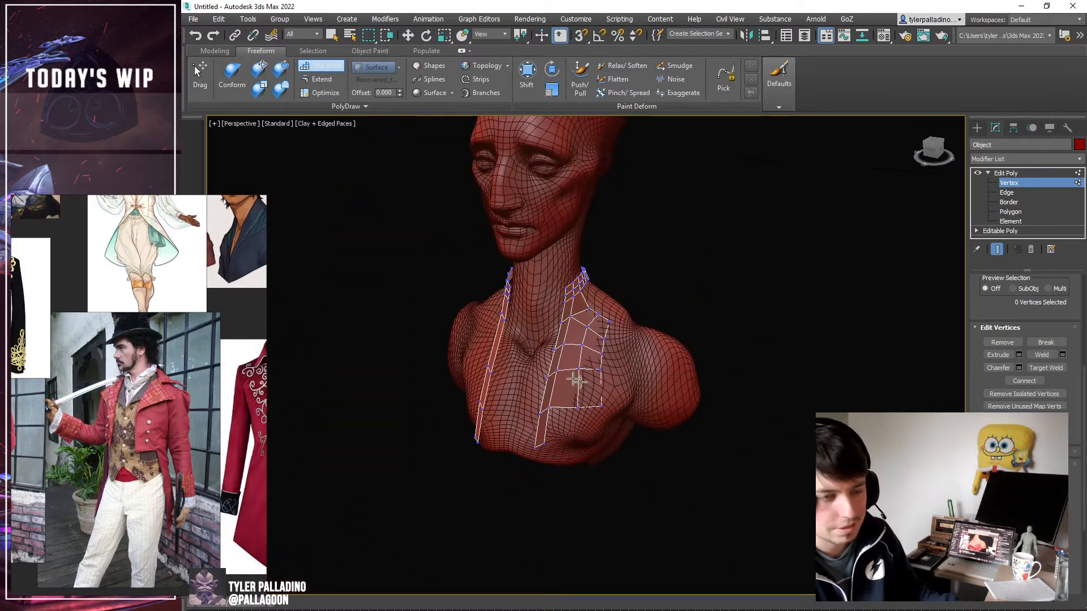
Insert an edge loop with Swift Loop across the lower chest polygons and adjust it with a loop tool.
{"action": "key", "text": "w"}
{"action": "left_click", "coordinate": [216, 51]}
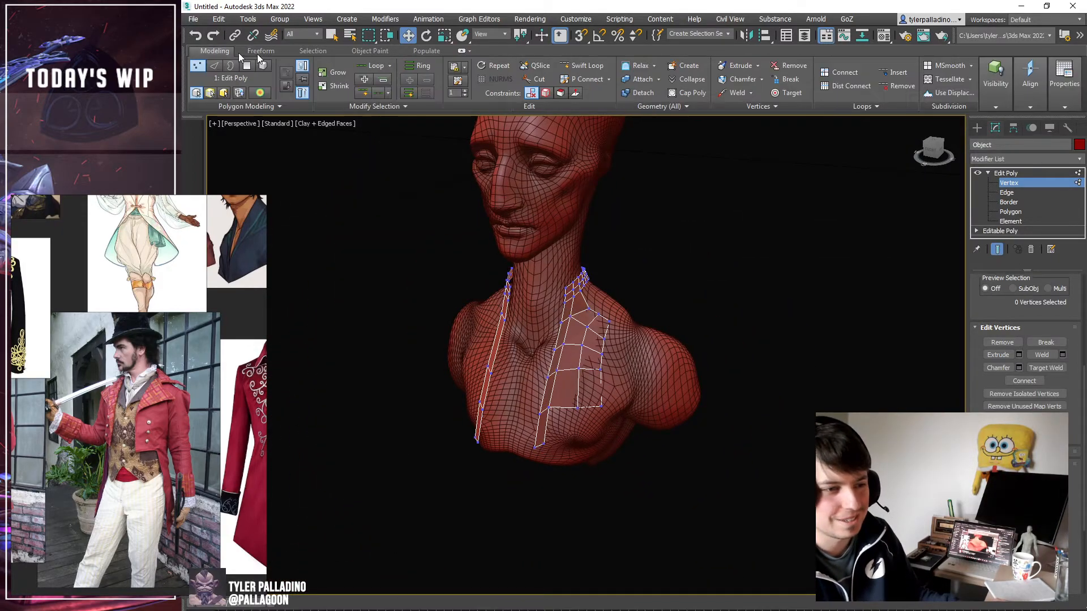
{"action": "left_click", "coordinate": [581, 66]}
{"action": "key", "text": "2"}
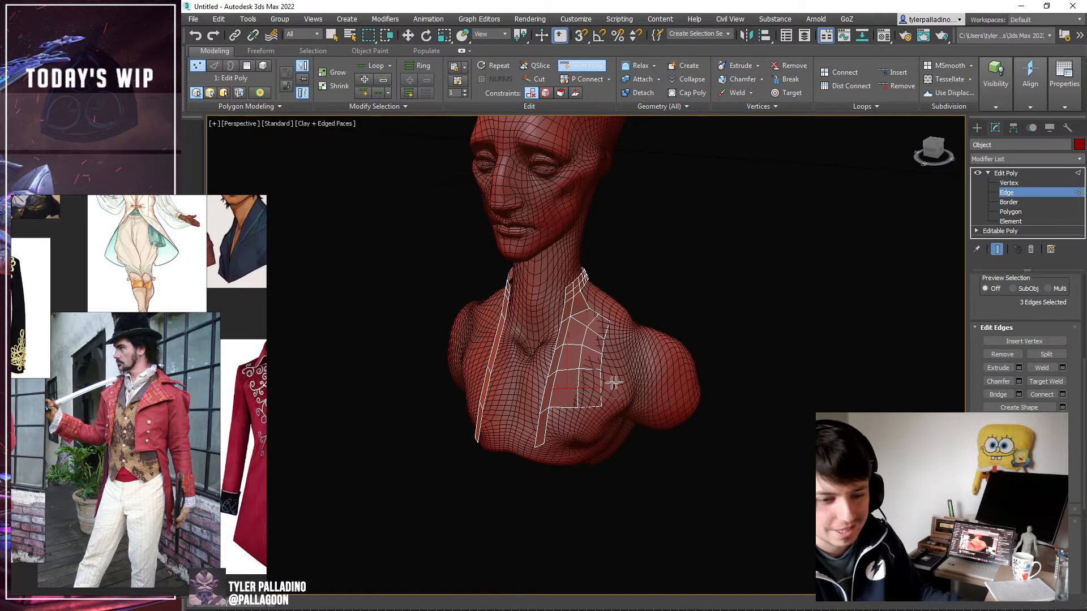
{"action": "key", "text": "w"}
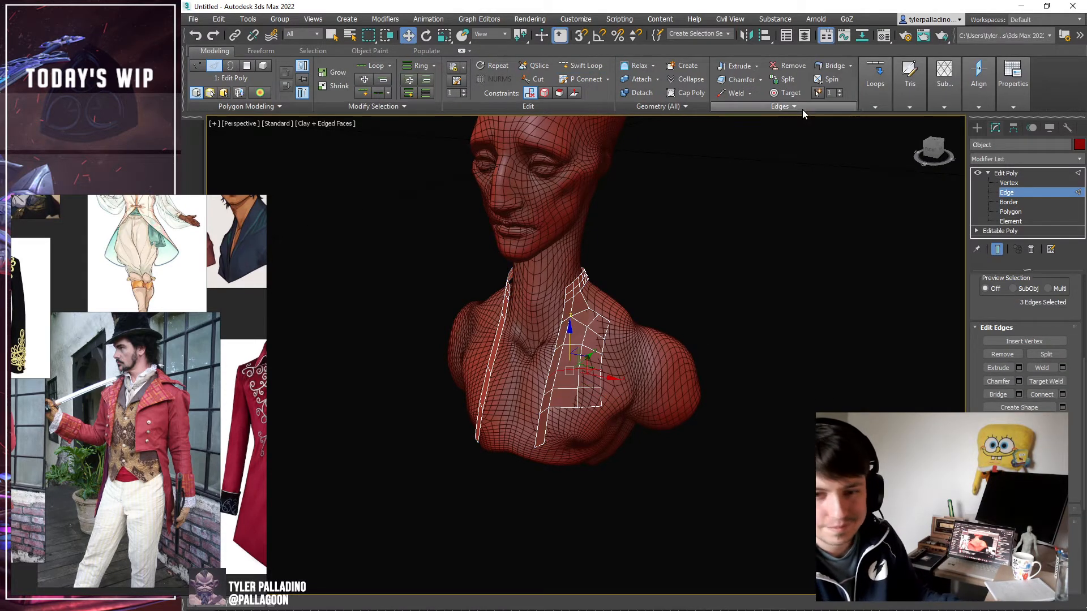
{"action": "left_click", "coordinate": [869, 91]}
{"action": "left_click", "coordinate": [851, 148]}
Use Step Build to extend the chest panel with another polygon down to the front strip's lower end.
{"action": "scroll", "coordinate": [609, 429], "scroll_direction": "up", "scroll_amount": 3}
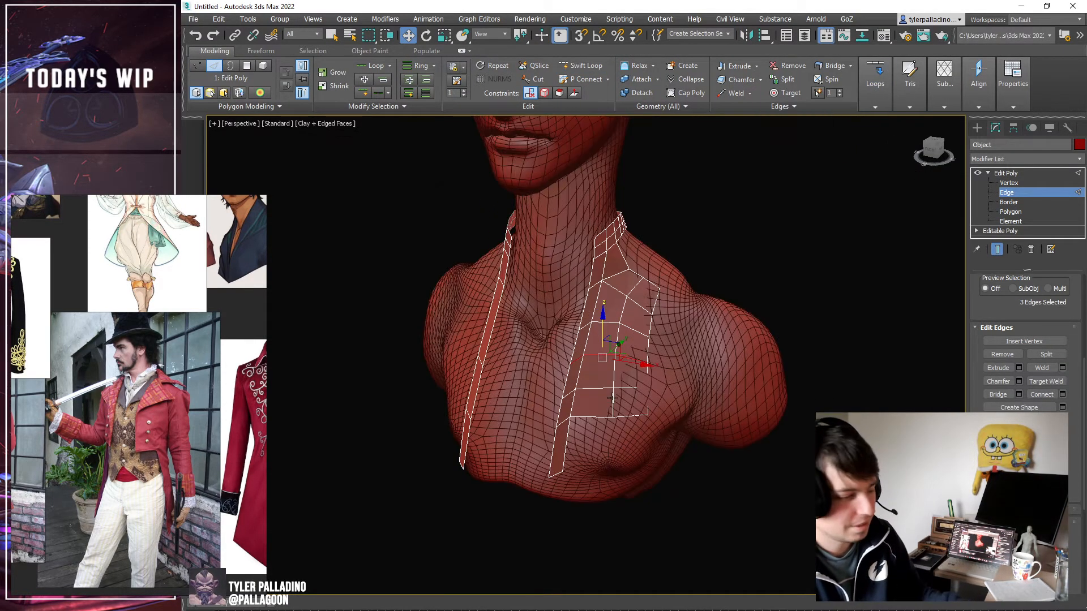
{"action": "middle_click_drag", "start_coordinate": [728, 388], "coordinate": [754, 378], "text": "alt"}
{"action": "key", "text": "1"}
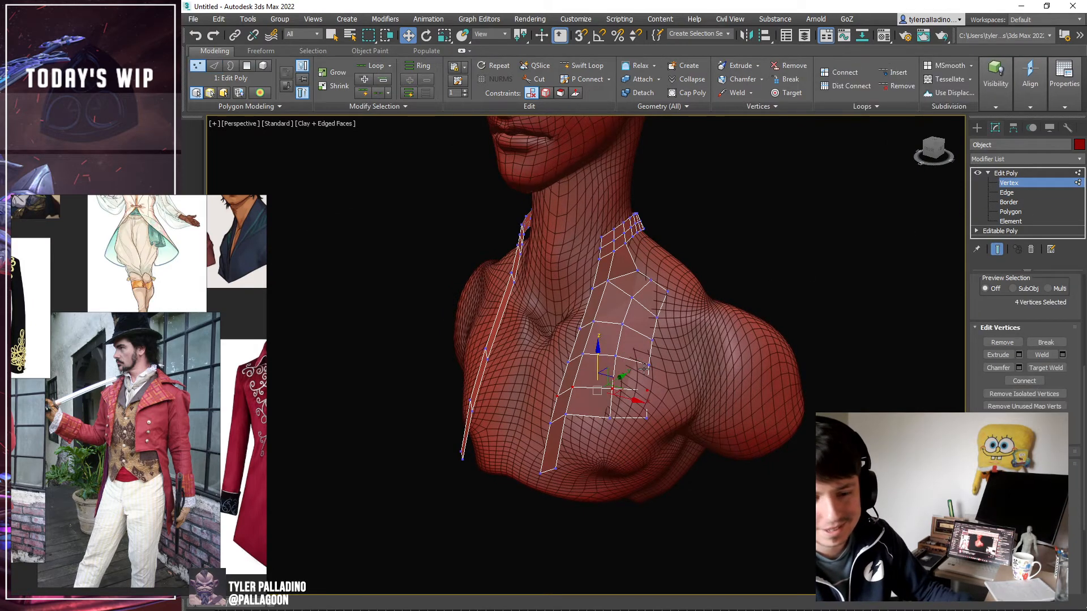
{"action": "middle_click_drag", "start_coordinate": [617, 374], "coordinate": [674, 362], "text": "alt"}
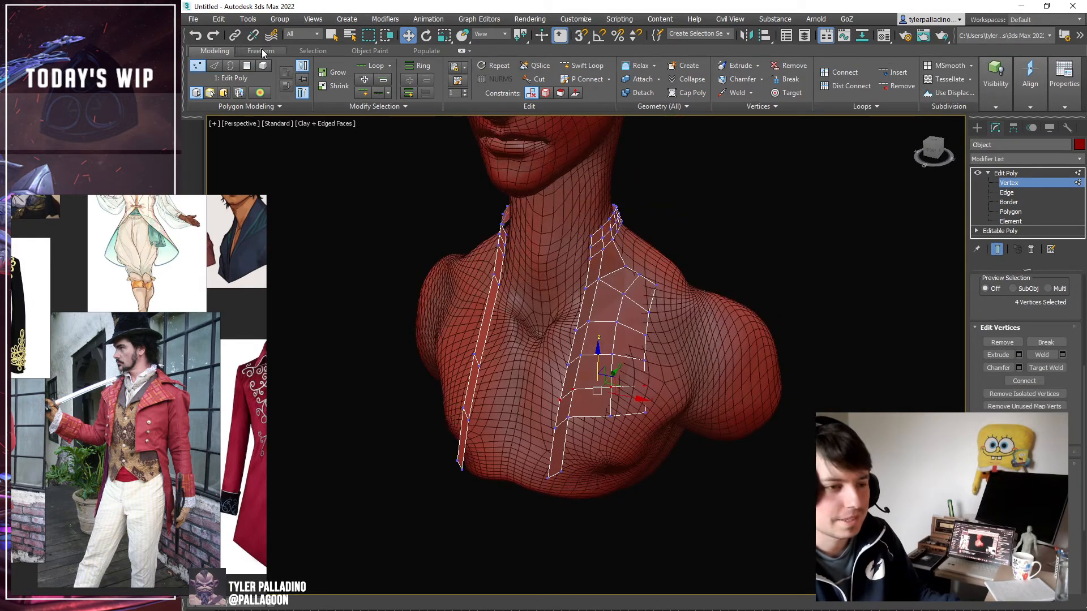
{"action": "left_click", "coordinate": [260, 50]}
{"action": "left_click", "coordinate": [321, 65]}
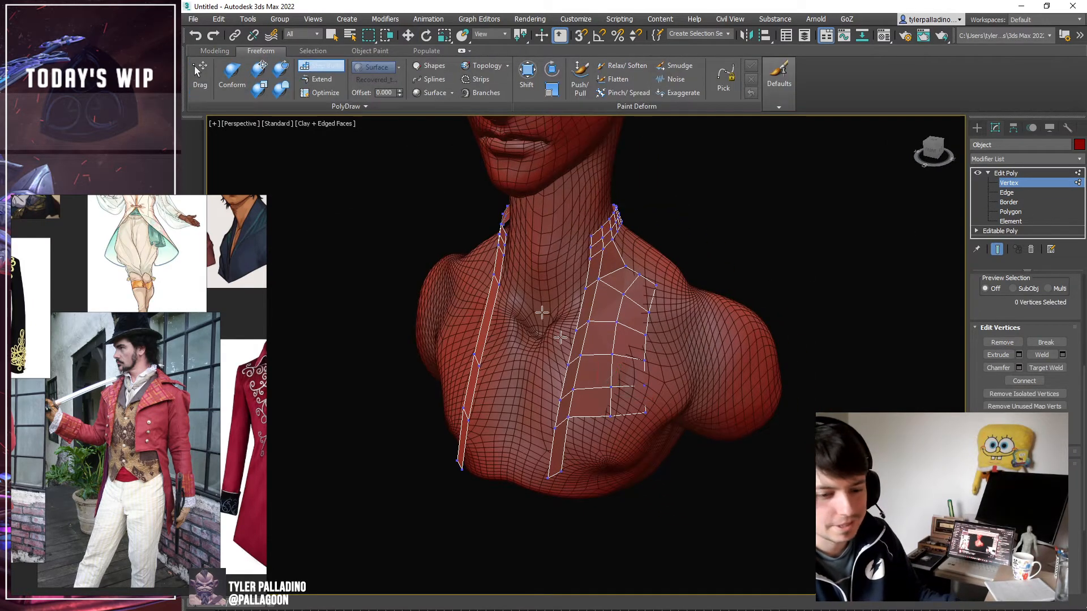
{"action": "mouse_move", "coordinate": [597, 444]}
{"action": "middle_mouse_down", "text": "alt"}
{"action": "mouse_move", "coordinate": [625, 437]}
{"action": "mouse_move", "coordinate": [616, 446]}
{"action": "middle_mouse_up", "text": "alt"}
{"action": "right_click", "coordinate": [616, 446]}
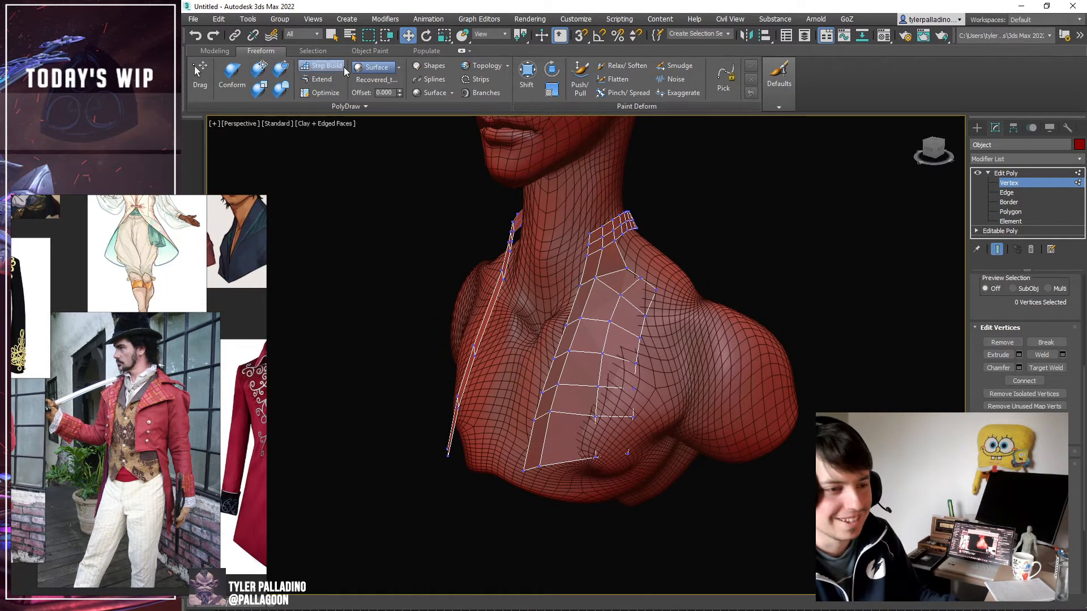
Pick the body mesh as the drawing surface and set the Conform brush's offset to 0.05.
{"action": "left_click", "coordinate": [388, 83]}
{"action": "left_click", "coordinate": [660, 338]}
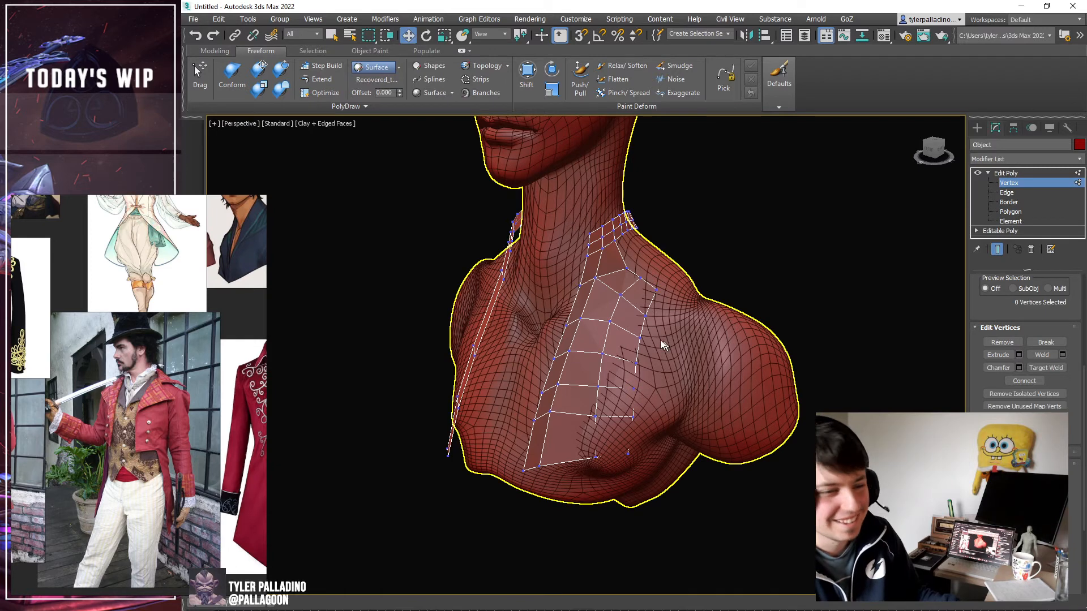
{"action": "left_click", "coordinate": [232, 78]}
{"action": "left_click", "coordinate": [400, 90]}
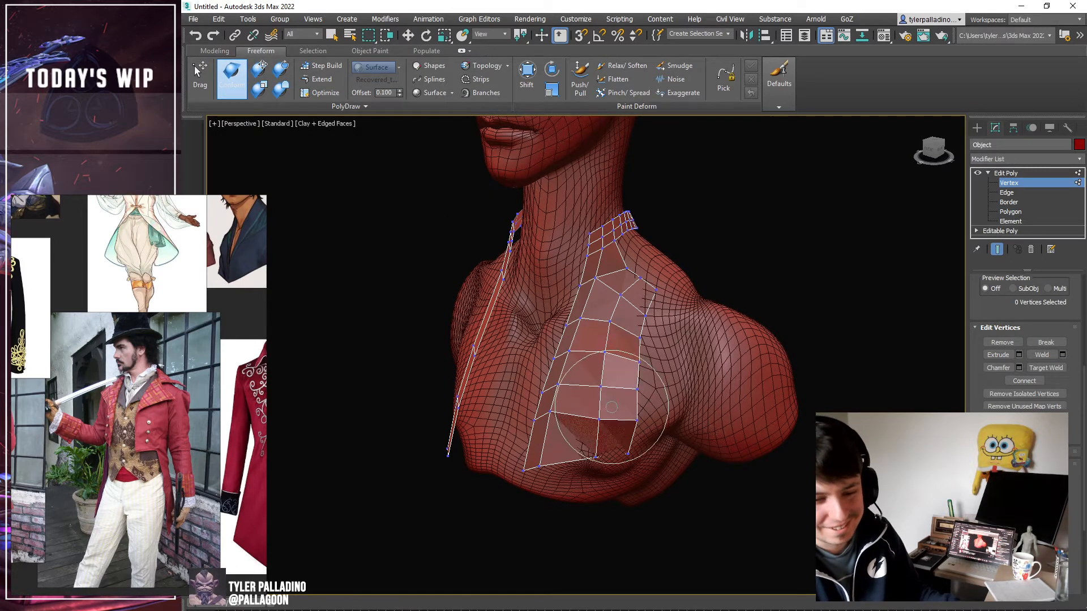
{"action": "double_click", "coordinate": [384, 92]}
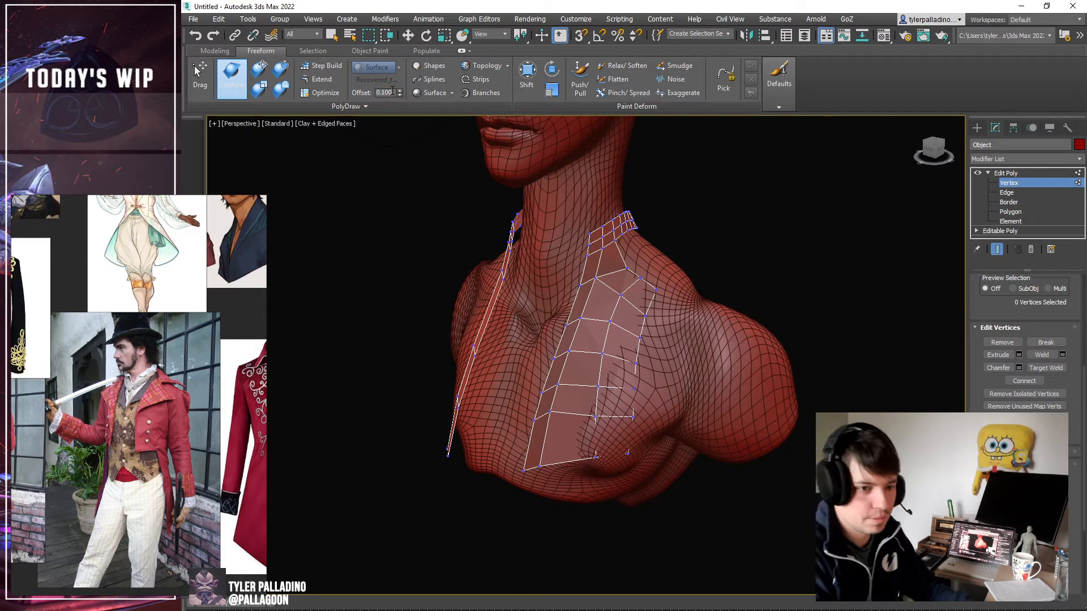
{"action": "type", "text": "0.05"}
{"action": "key", "text": "Return"}
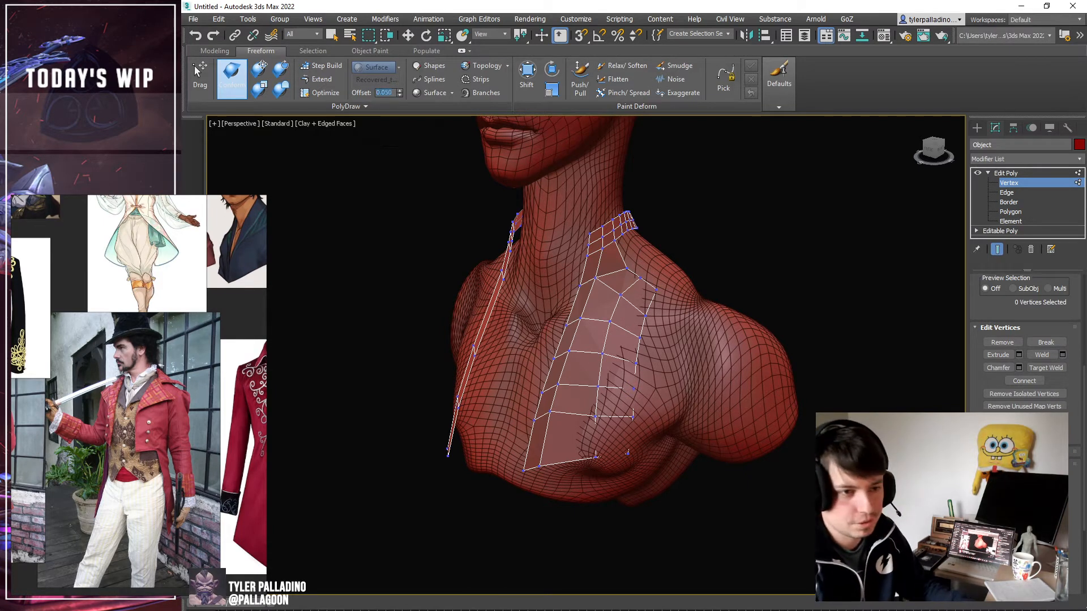
Brush the chest panel with Conform from the lower chest up to the shoulder so it follows the body surface.
{"action": "mouse_move", "coordinate": [583, 378]}
{"action": "left_mouse_down"}
{"action": "mouse_move", "coordinate": [618, 392]}
{"action": "mouse_move", "coordinate": [603, 446]}
{"action": "mouse_move", "coordinate": [617, 349]}
{"action": "mouse_move", "coordinate": [646, 304]}
{"action": "left_mouse_up"}
{"action": "scroll", "coordinate": [656, 337], "scroll_direction": "up", "scroll_amount": 3}
{"action": "scroll", "coordinate": [594, 362], "scroll_direction": "down", "scroll_amount": 3}
{"action": "middle_click_drag", "start_coordinate": [656, 336], "coordinate": [562, 376]}
{"action": "key", "text": "w"}
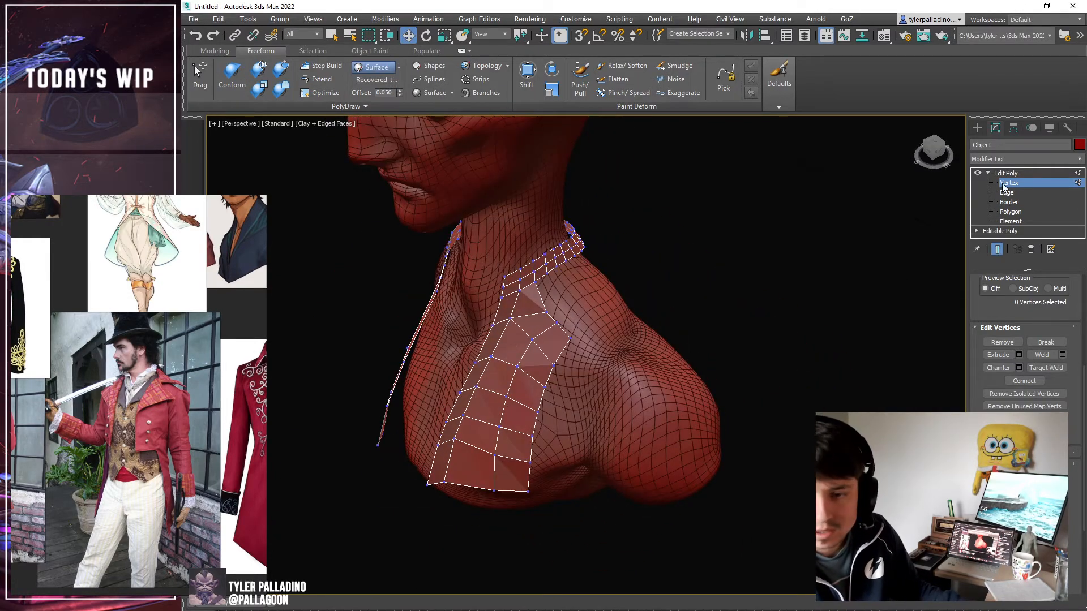
Use Step Build to add two rows of two polygons from the chest panel's outer edge toward the armpit.
{"action": "middle_click_drag", "start_coordinate": [700, 335], "coordinate": [703, 311], "text": "alt"}
{"action": "left_click", "coordinate": [327, 67]}
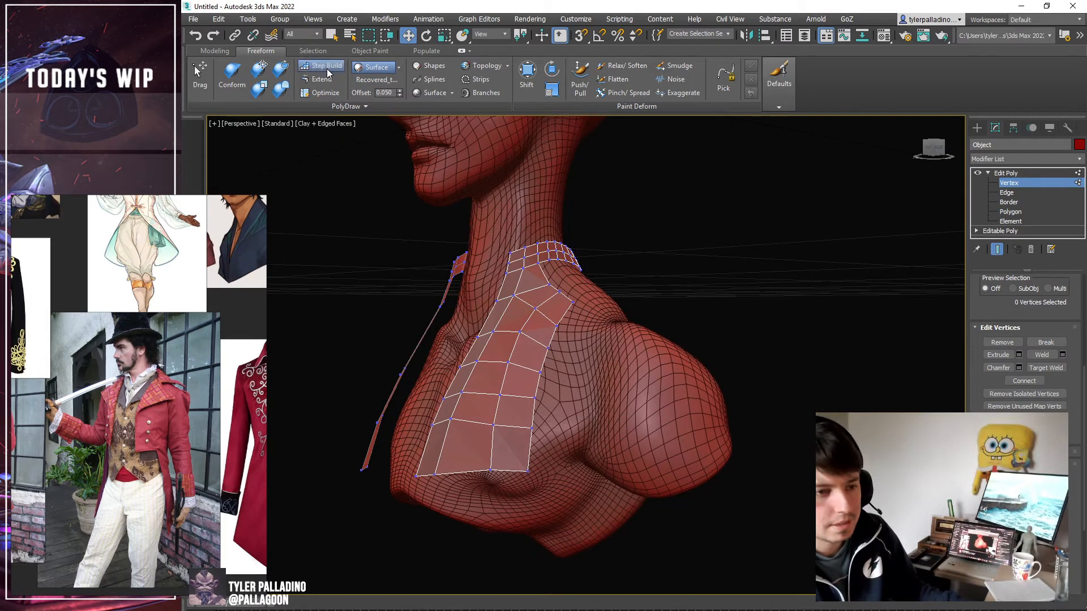
{"action": "left_click", "coordinate": [568, 402]}
{"action": "left_click_drag", "start_coordinate": [551, 415], "coordinate": [586, 421], "text": "shift"}
{"action": "left_click", "coordinate": [599, 432]}
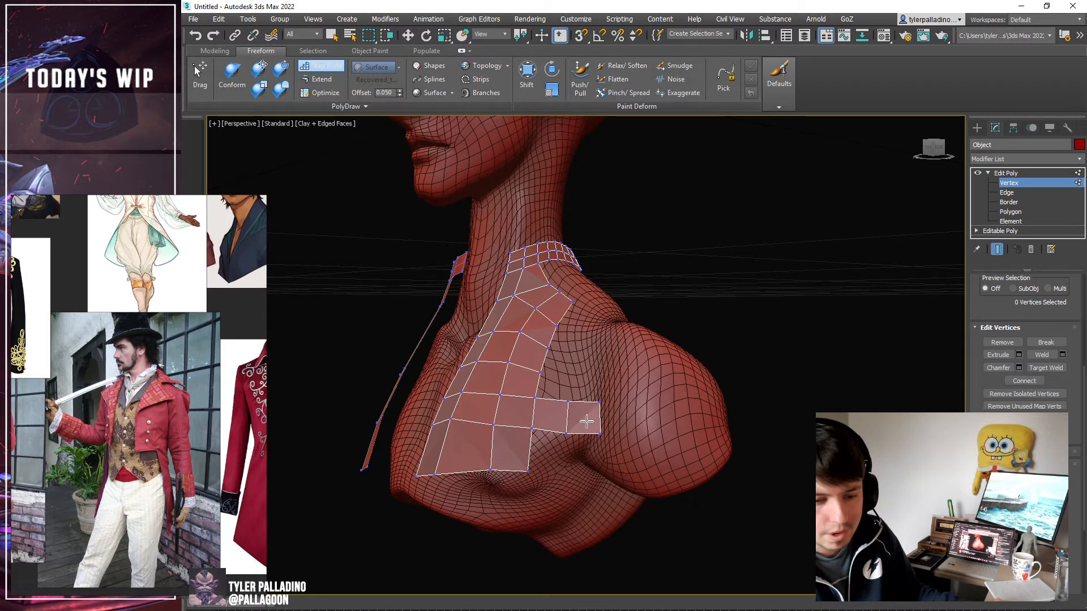
{"action": "middle_click_drag", "start_coordinate": [589, 419], "coordinate": [594, 444], "text": "alt"}
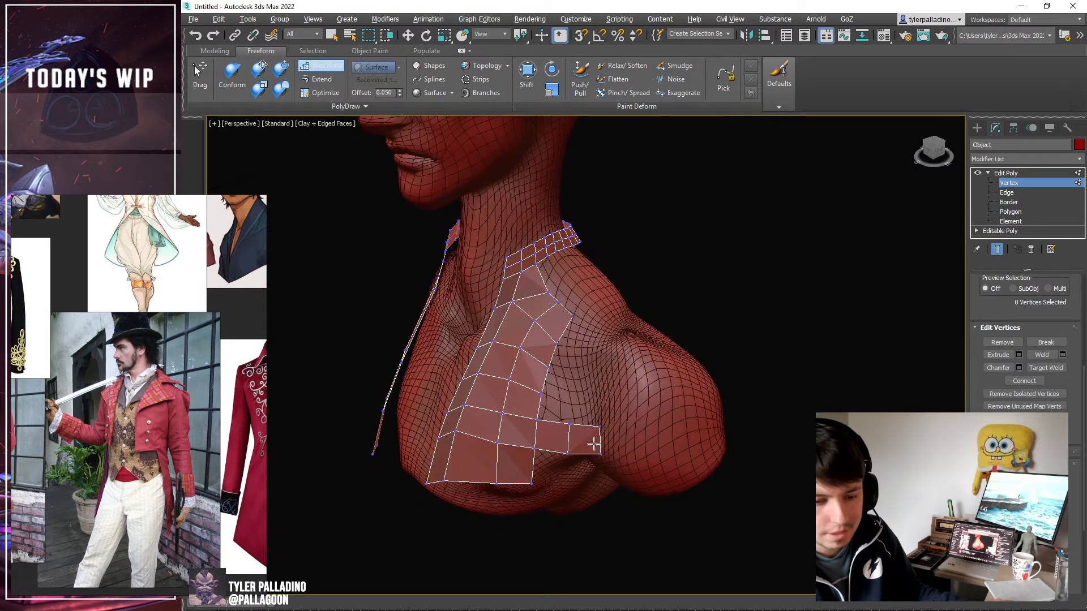
{"action": "left_click", "coordinate": [571, 394]}
{"action": "left_click_drag", "start_coordinate": [573, 397], "coordinate": [582, 411], "text": "shift"}
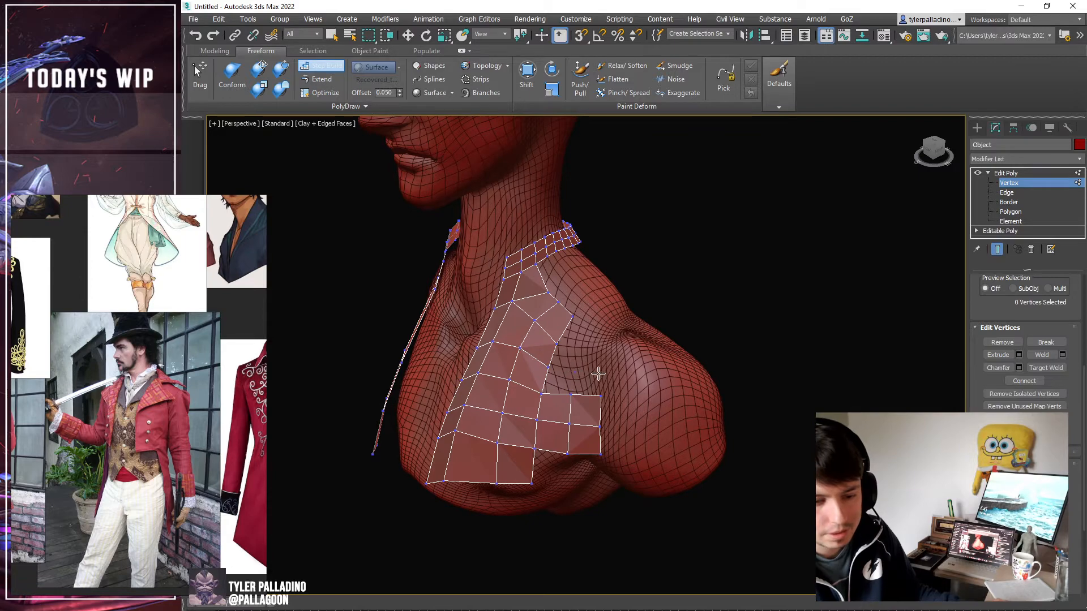
Continue Step Build polygons up along the armpit and over the shoulder, filling the gap beside the chest panel.
{"action": "middle_click_drag", "start_coordinate": [584, 381], "coordinate": [593, 407], "text": "alt"}
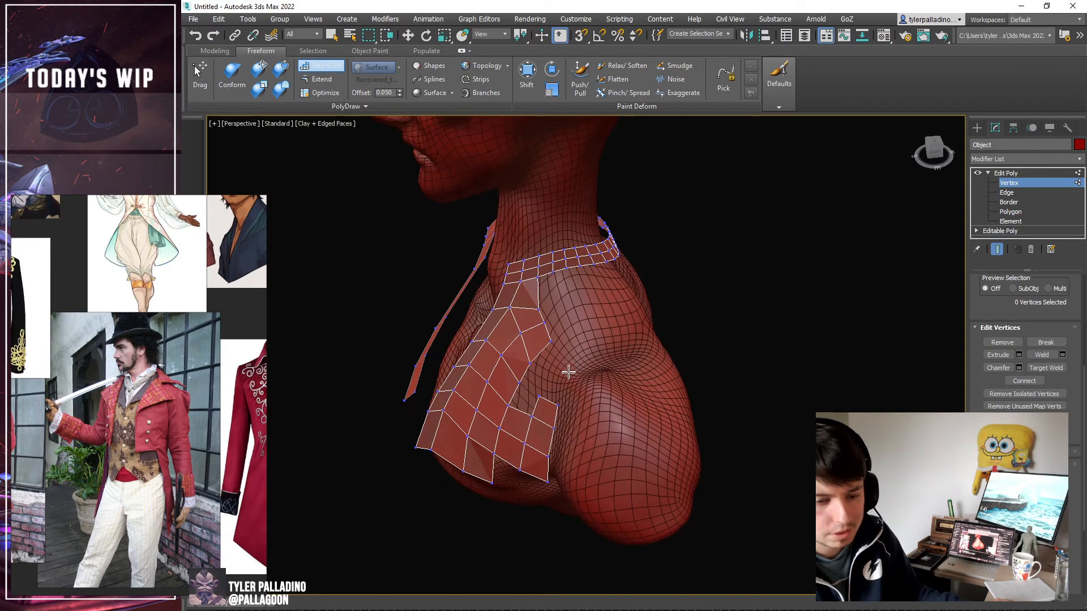
{"action": "mouse_move", "coordinate": [568, 372]}
{"action": "middle_mouse_down", "text": "alt"}
{"action": "mouse_move", "coordinate": [566, 386]}
{"action": "mouse_move", "coordinate": [567, 375]}
{"action": "middle_mouse_up", "text": "alt"}
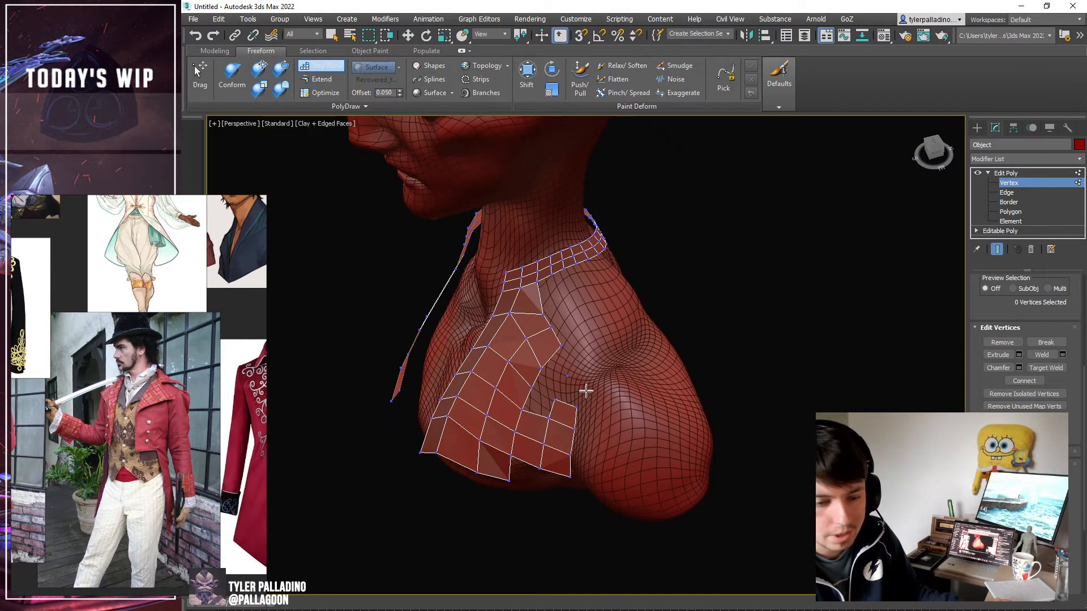
{"action": "left_click", "coordinate": [580, 386], "text": "shift"}
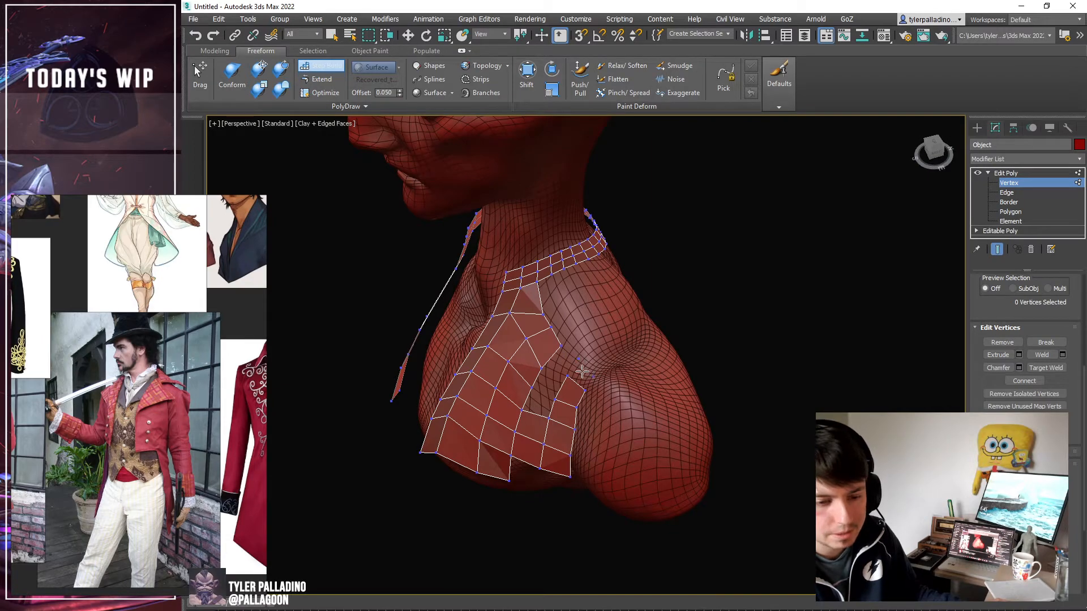
{"action": "middle_click_drag", "start_coordinate": [583, 371], "coordinate": [564, 401], "text": "alt"}
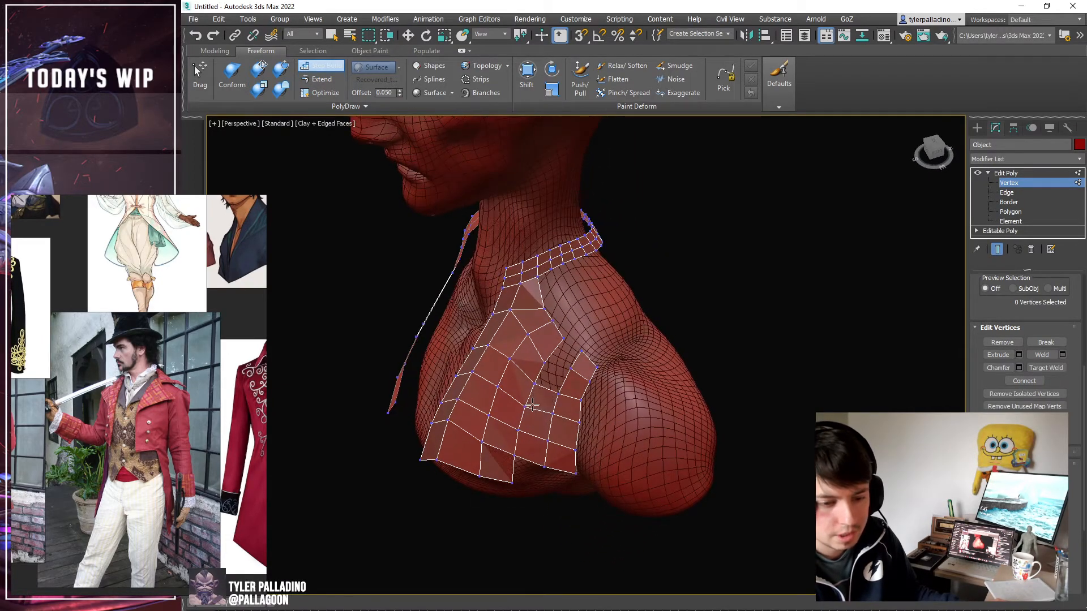
{"action": "mouse_move", "coordinate": [557, 360]}
{"action": "middle_mouse_down", "text": "alt"}
{"action": "mouse_move", "coordinate": [568, 375]}
{"action": "mouse_move", "coordinate": [543, 380]}
{"action": "mouse_move", "coordinate": [558, 366]}
{"action": "middle_mouse_up", "text": "alt"}
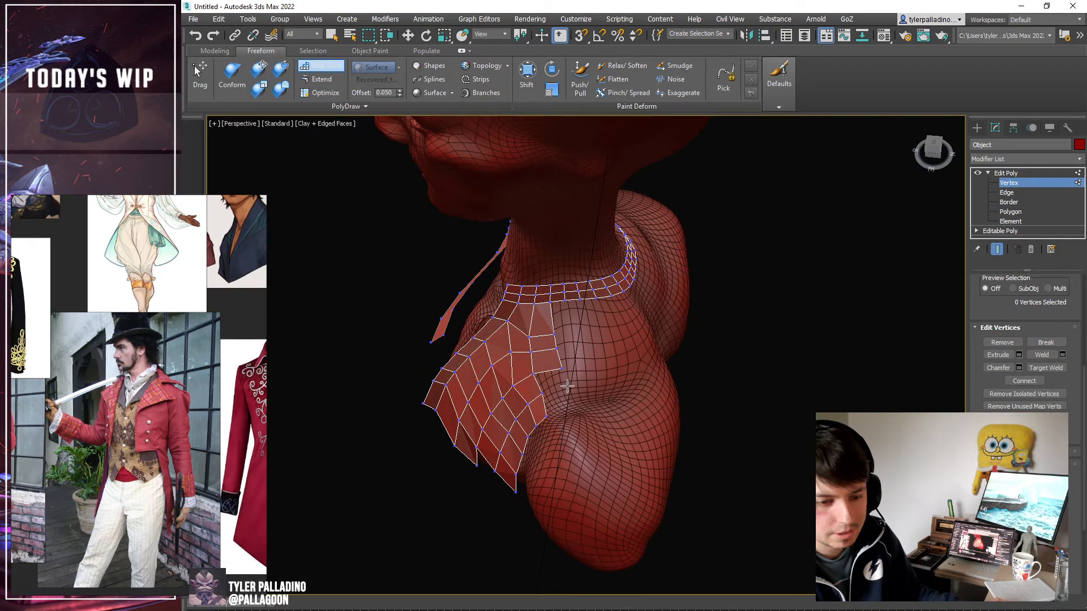
{"action": "middle_click_drag", "start_coordinate": [569, 406], "coordinate": [687, 393], "text": "alt"}
{"action": "key", "text": "w"}
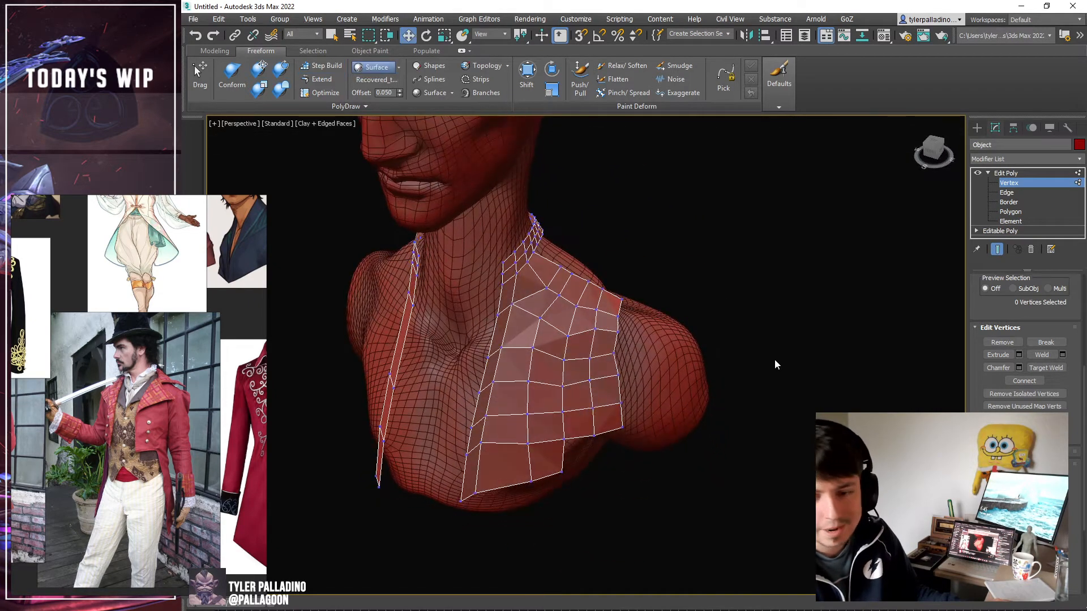
Apply Set Flow to the single edges across the upper shoulder panel just below the collar.
{"action": "left_click", "coordinate": [1006, 192]}
{"action": "left_click", "coordinate": [549, 279]}
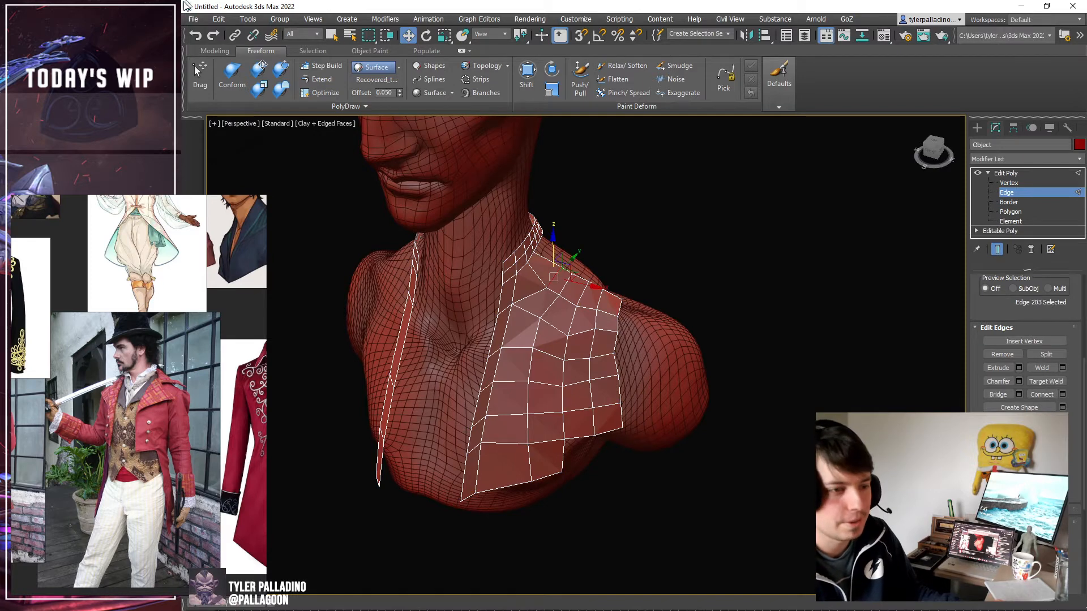
{"action": "left_click", "coordinate": [214, 50]}
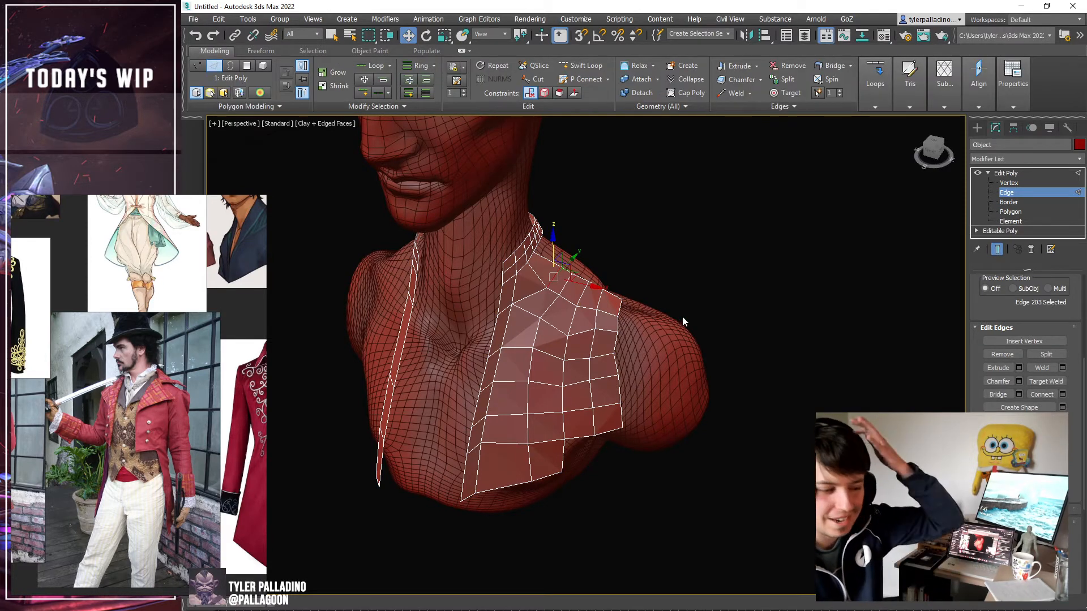
{"action": "left_click", "coordinate": [1000, 396]}
{"action": "left_click", "coordinate": [1001, 396]}
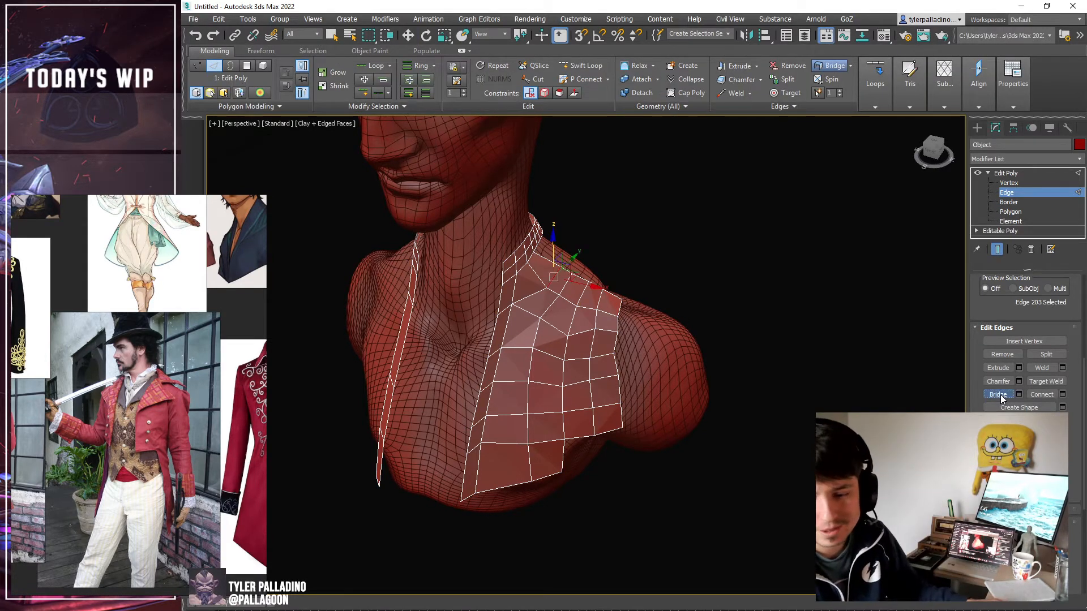
{"action": "left_click", "coordinate": [890, 74]}
{"action": "left_click", "coordinate": [860, 143]}
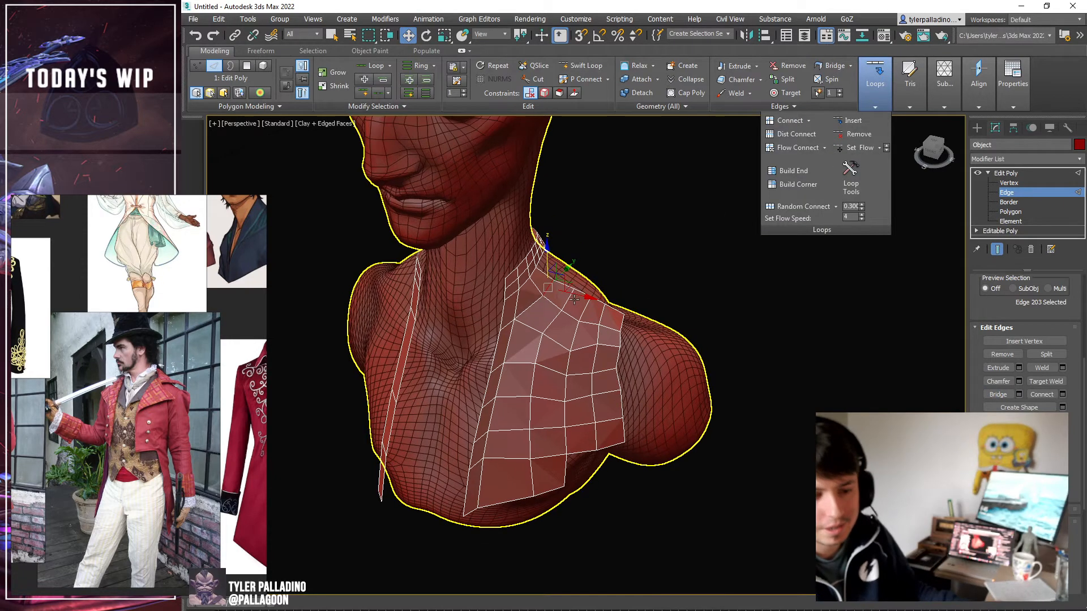
{"action": "left_click", "coordinate": [867, 110]}
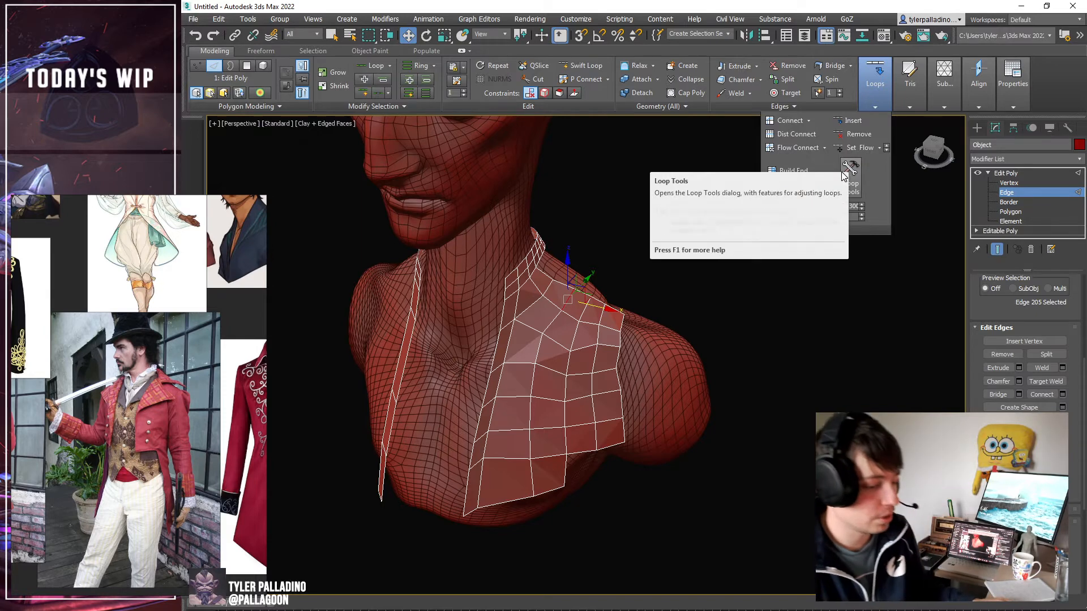
{"action": "left_click", "coordinate": [854, 149]}
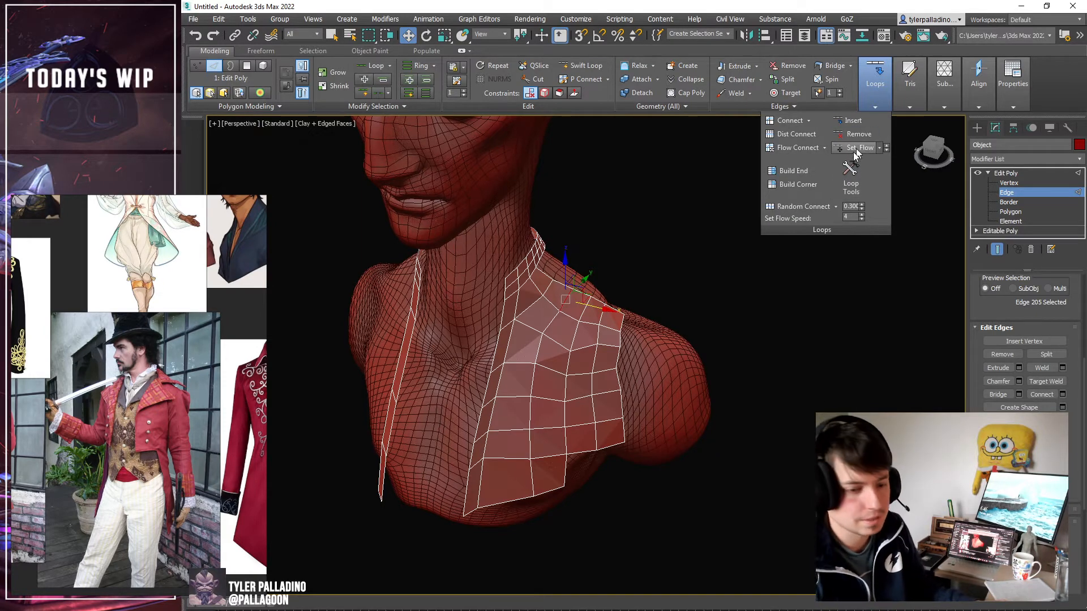
Select two adjoining edges on the front of the shoulder and even them out with Set Flow.
{"action": "middle_click_drag", "start_coordinate": [596, 328], "coordinate": [593, 320], "text": "alt"}
{"action": "left_click", "coordinate": [575, 329]}
{"action": "left_click", "coordinate": [583, 310], "text": "ctrl"}
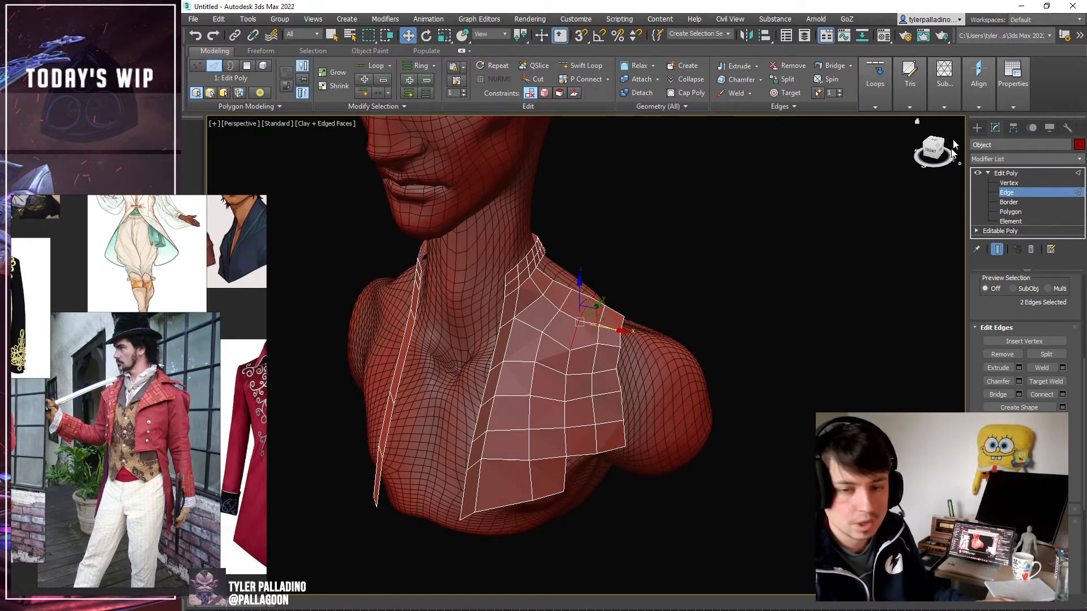
{"action": "left_click", "coordinate": [875, 90]}
{"action": "left_click", "coordinate": [856, 148]}
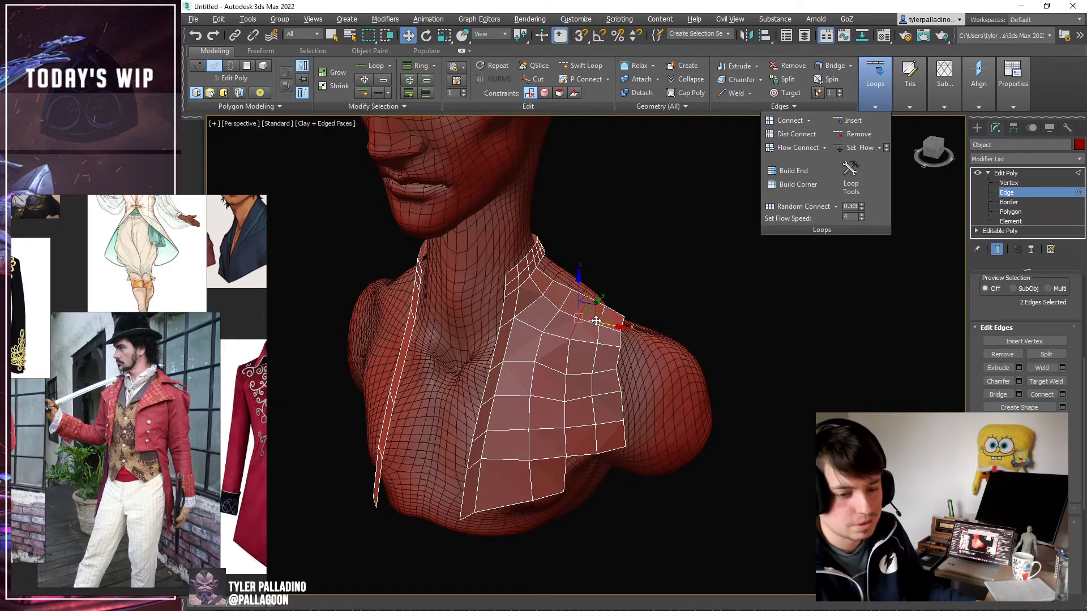
Apply Set Flow to two edges crossing the outer part of the chest panel above the armpit.
{"action": "middle_click_drag", "start_coordinate": [595, 339], "coordinate": [571, 380], "text": "alt"}
{"action": "left_click", "coordinate": [586, 381]}
{"action": "left_click", "coordinate": [609, 371], "text": "ctrl"}
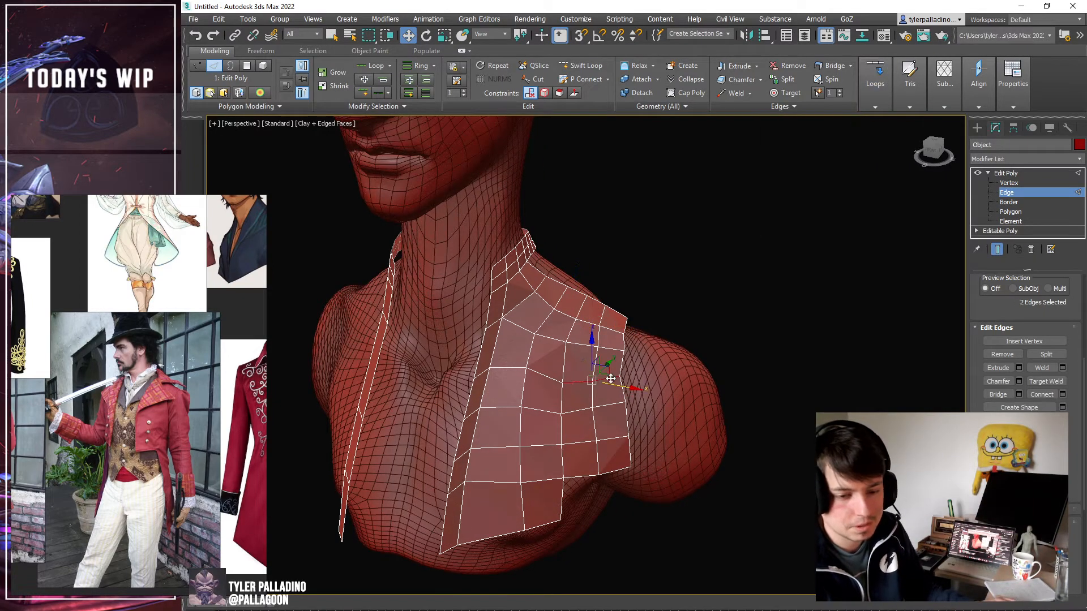
{"action": "left_click", "coordinate": [883, 102]}
Smooth the long edge loops running through the chest and shoulder panel with Set Flow.
{"action": "middle_click_drag", "start_coordinate": [609, 367], "coordinate": [592, 381], "text": "alt"}
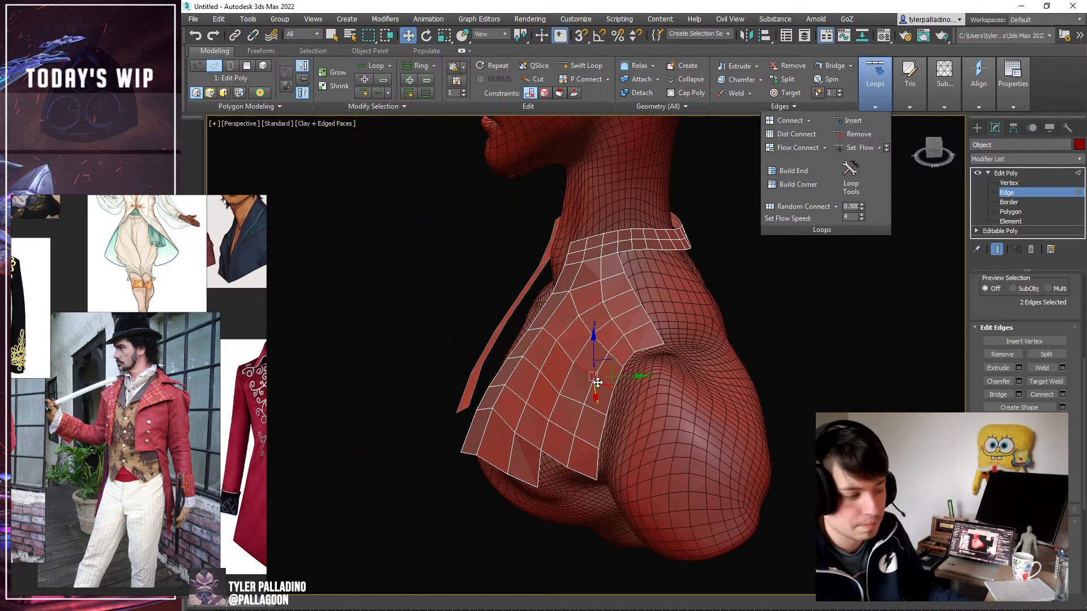
{"action": "double_click", "coordinate": [577, 379]}
{"action": "double_click", "coordinate": [618, 345]}
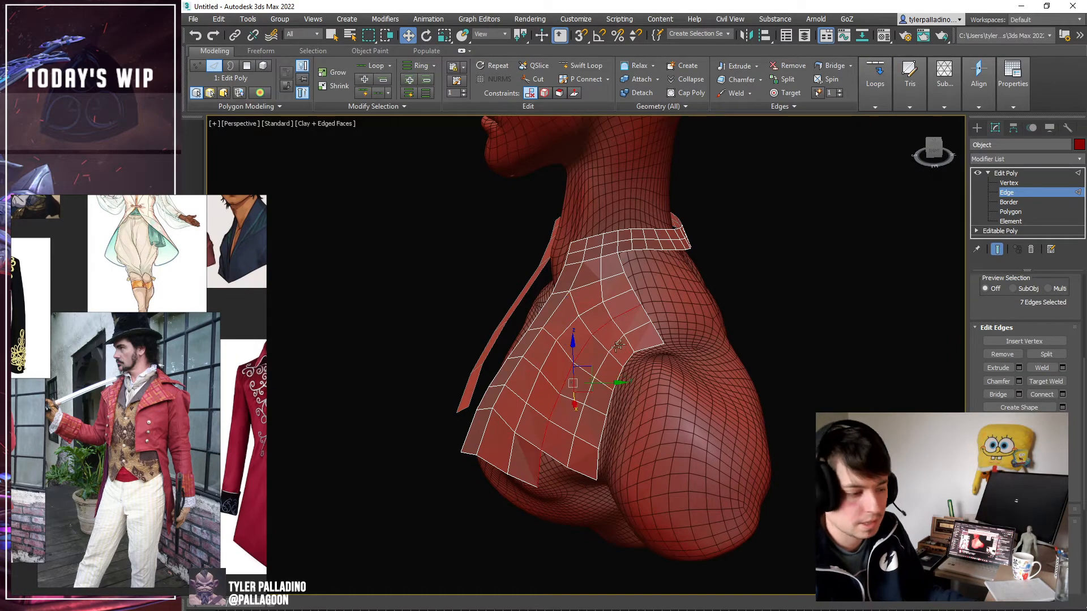
{"action": "left_click", "coordinate": [884, 107]}
{"action": "middle_click_drag", "start_coordinate": [736, 261], "coordinate": [687, 307], "text": "alt"}
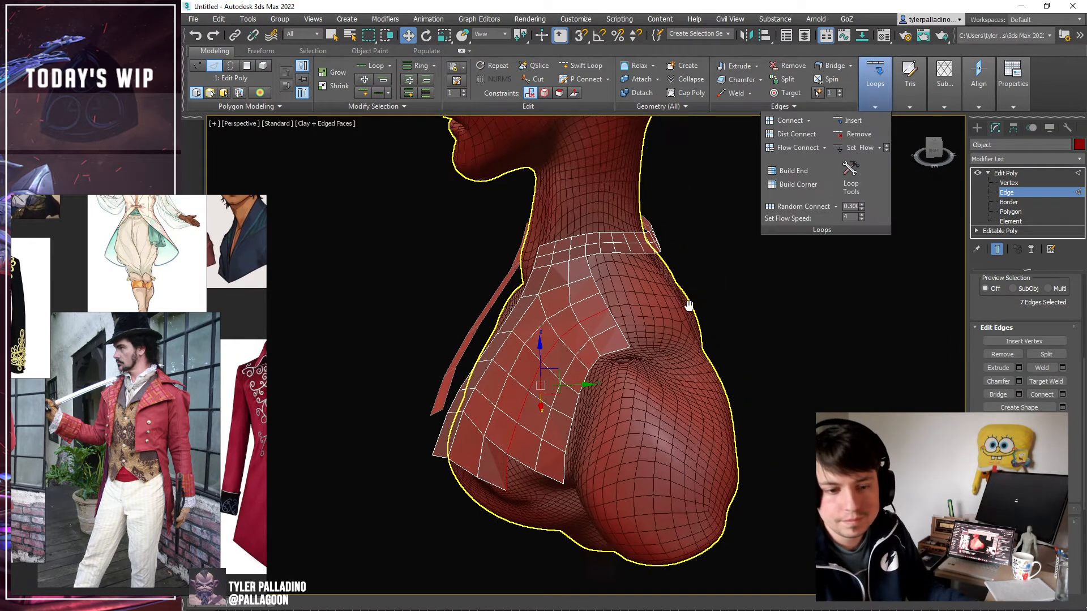
Select alternate cross edges along the side and back of the collar and remove them to thin out its polygons.
{"action": "left_click", "coordinate": [1008, 183]}
{"action": "middle_click_drag", "start_coordinate": [733, 253], "coordinate": [712, 270], "text": "alt"}
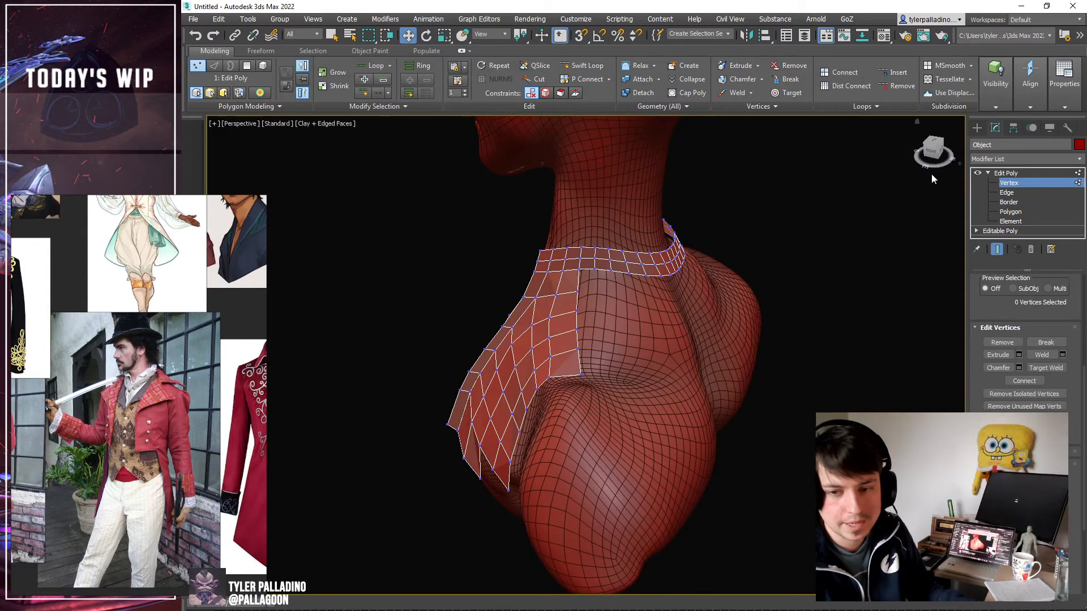
{"action": "left_click", "coordinate": [1007, 193]}
{"action": "scroll", "coordinate": [600, 259], "scroll_direction": "up", "scroll_amount": 3}
{"action": "double_click", "coordinate": [593, 254]}
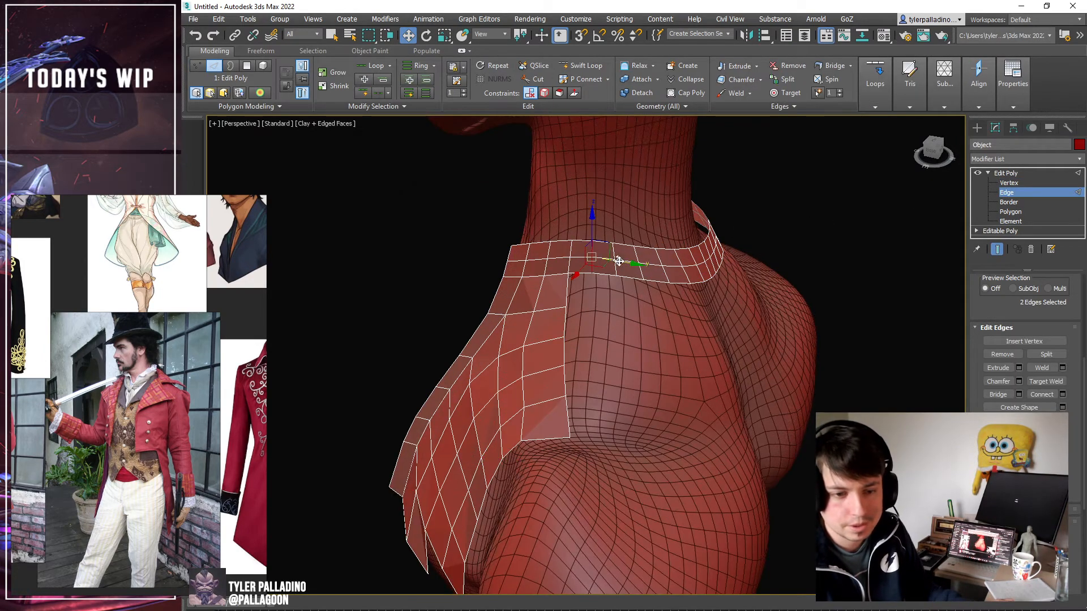
{"action": "middle_click_drag", "start_coordinate": [634, 261], "coordinate": [591, 258], "text": "alt"}
{"action": "double_click", "coordinate": [573, 250], "text": "ctrl"}
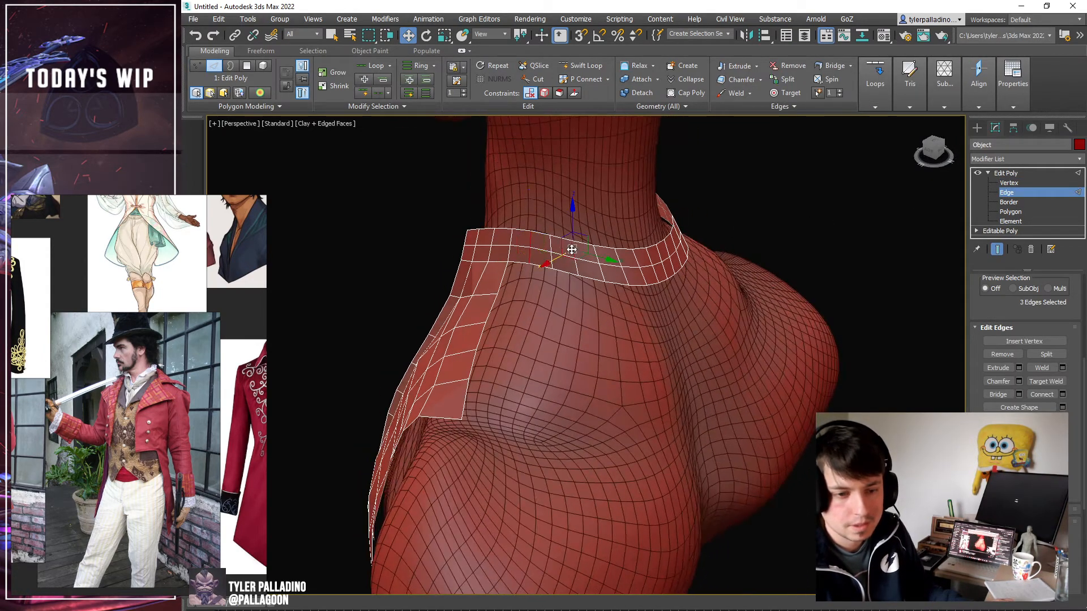
{"action": "left_click", "coordinate": [619, 257], "text": "ctrl"}
{"action": "left_click", "coordinate": [651, 258], "text": "ctrl"}
{"action": "left_click", "coordinate": [668, 261], "text": "ctrl"}
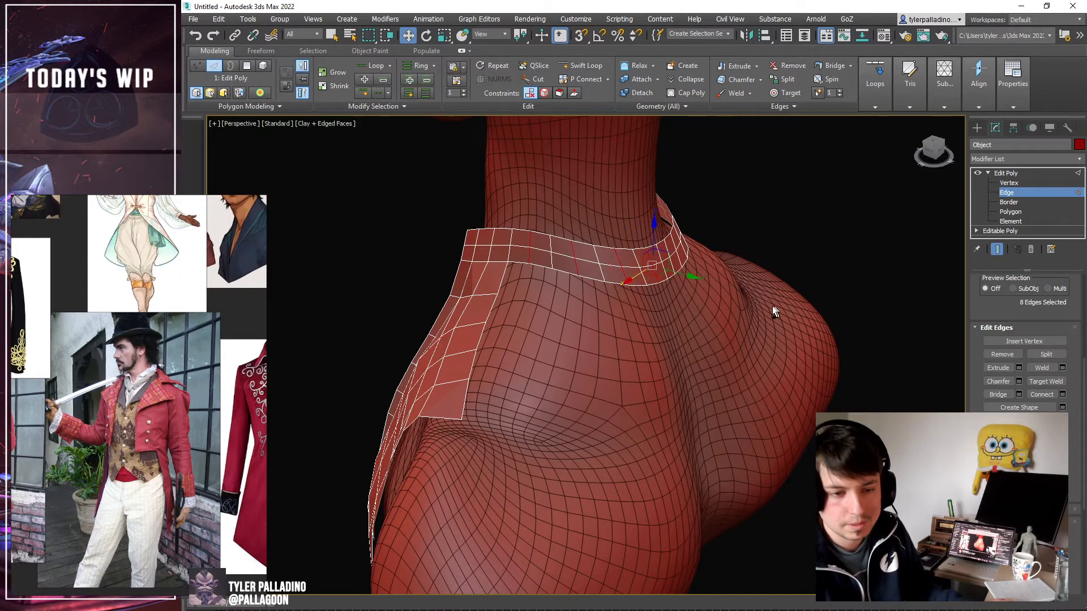
{"action": "left_click", "coordinate": [984, 355]}
Apply Set Flow to the cross edges at the back of the collar to even out their spacing.
{"action": "middle_click_drag", "start_coordinate": [770, 331], "coordinate": [621, 288], "text": "alt"}
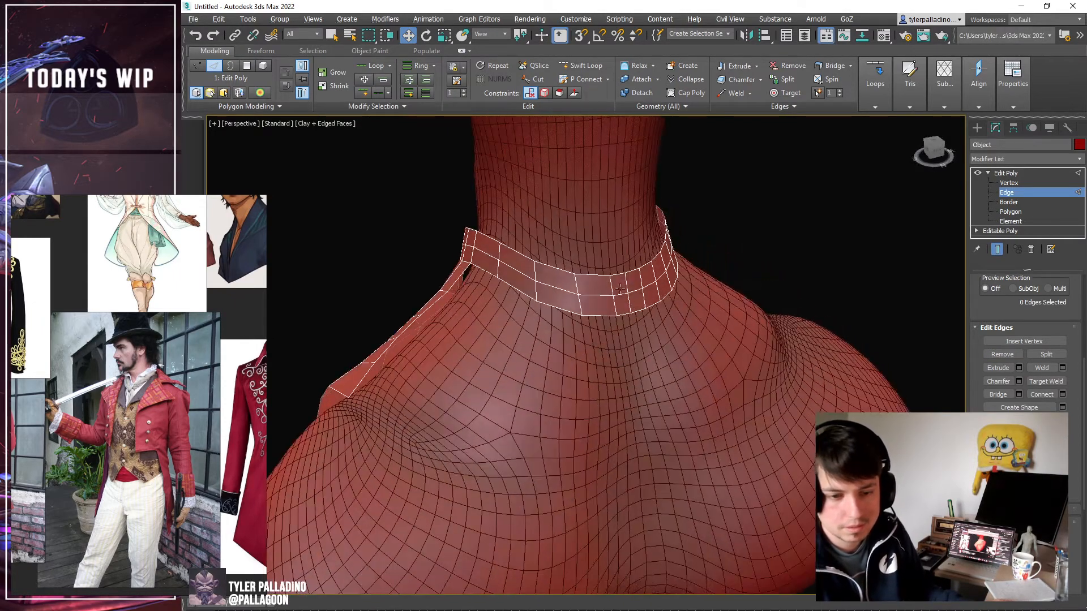
{"action": "double_click", "coordinate": [614, 288]}
{"action": "left_click", "coordinate": [875, 79]}
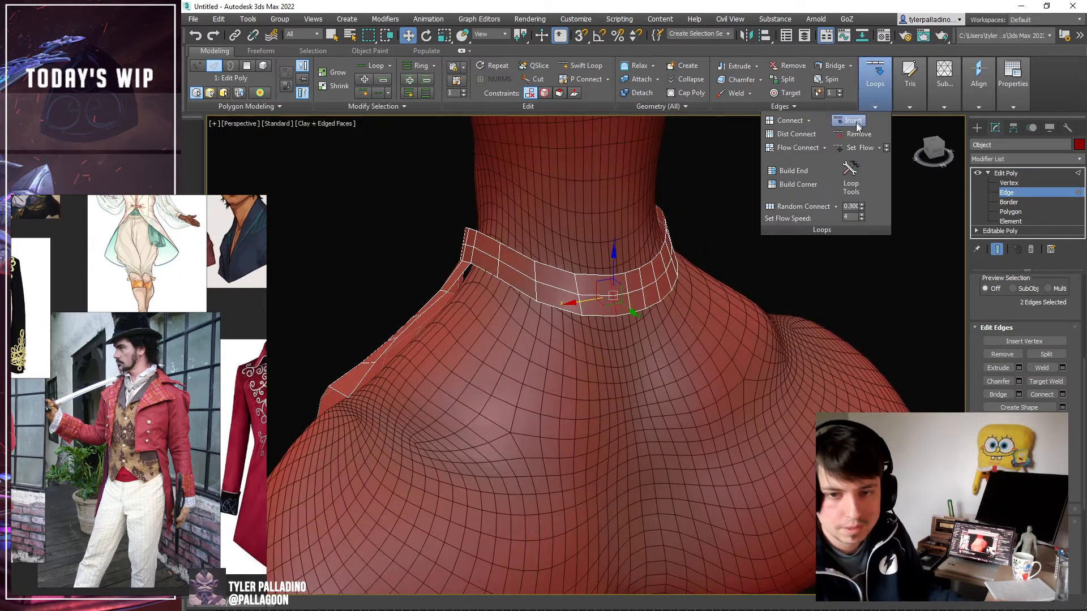
{"action": "left_click", "coordinate": [859, 148]}
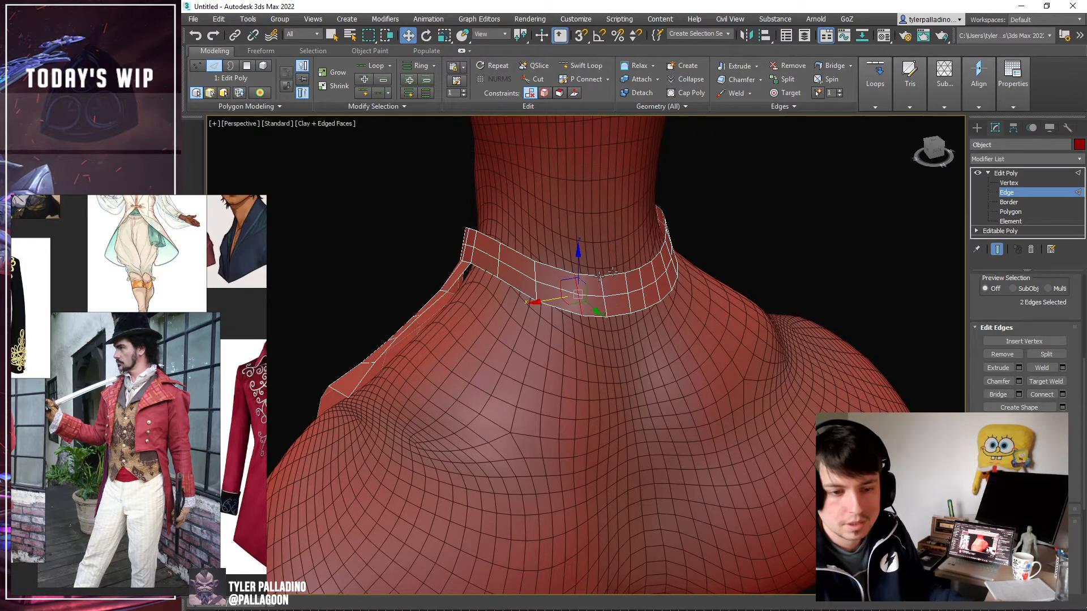
{"action": "mouse_move", "coordinate": [862, 96]}
{"action": "left_click", "coordinate": [843, 148]}
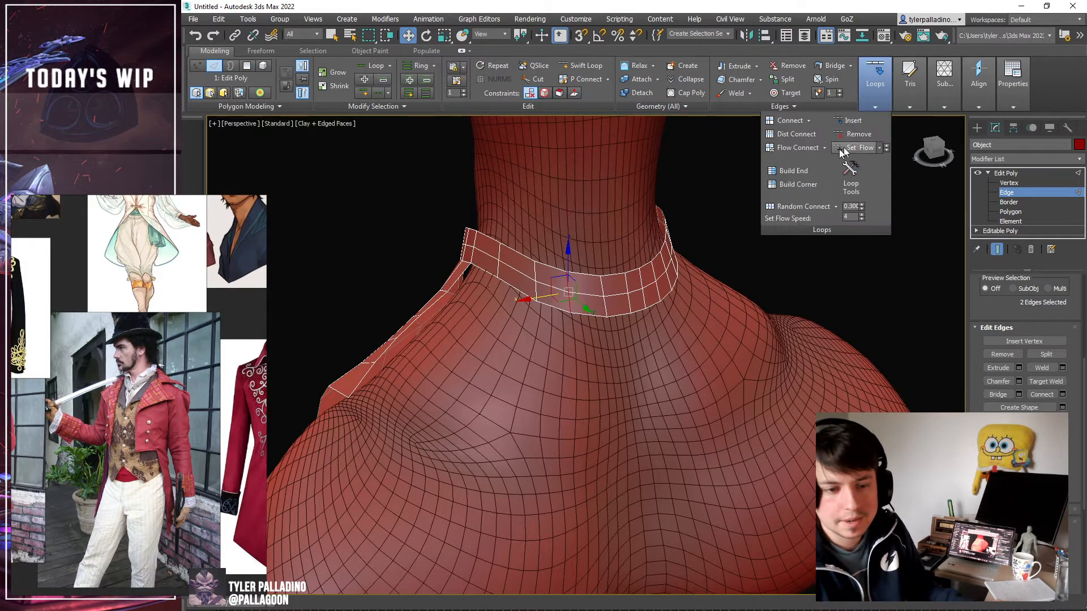
Apply Set Flow to the neighbouring collar cross edge toward the side of the neck.
{"action": "middle_click_drag", "start_coordinate": [491, 314], "coordinate": [583, 278], "text": "alt"}
{"action": "middle_click_drag", "start_coordinate": [684, 242], "coordinate": [598, 249], "text": "alt"}
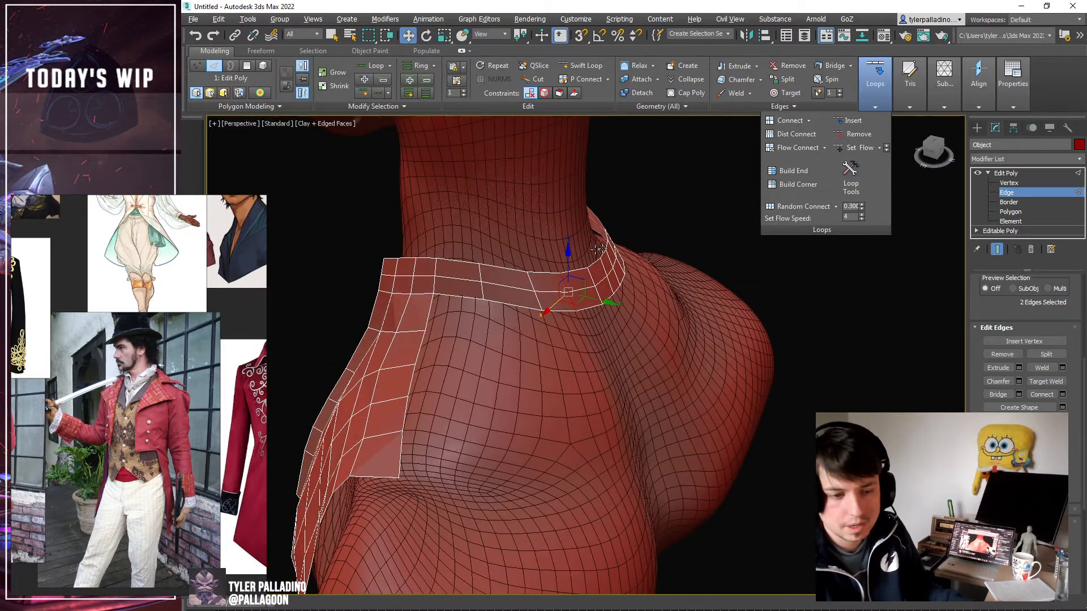
{"action": "double_click", "coordinate": [530, 281]}
{"action": "mouse_move", "coordinate": [880, 92]}
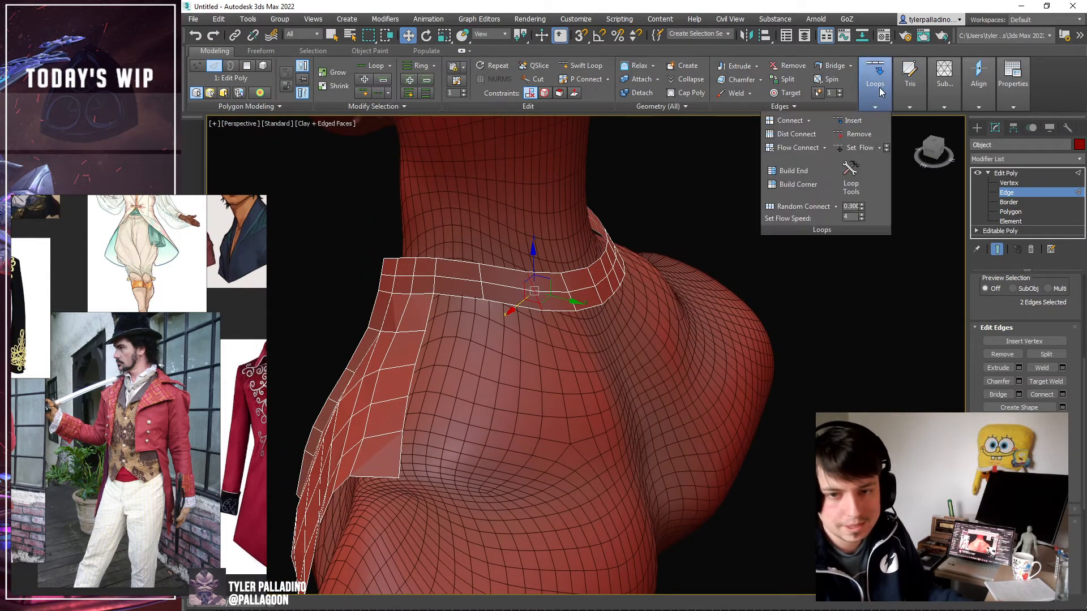
{"action": "left_click", "coordinate": [863, 149]}
{"action": "middle_click_drag", "start_coordinate": [607, 287], "coordinate": [624, 257]}
Use Step Build to add a column of five polygons behind the shoulder panel, running from the collar outward over the shoulder.
{"action": "left_click", "coordinate": [1008, 183]}
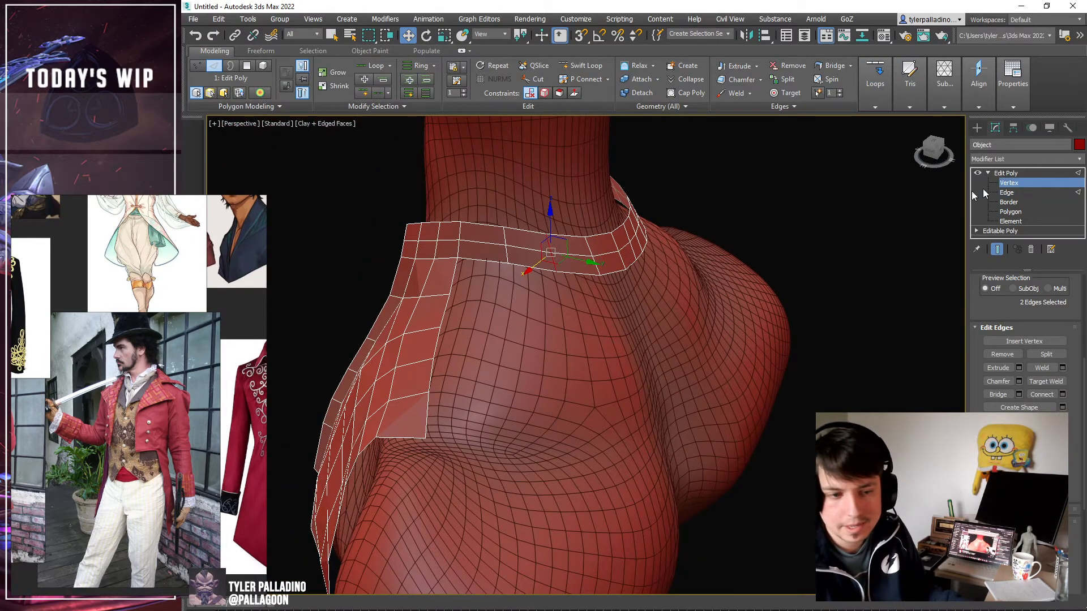
{"action": "middle_click_drag", "start_coordinate": [456, 278], "coordinate": [481, 278], "text": "alt"}
{"action": "left_click", "coordinate": [260, 51]}
{"action": "left_click", "coordinate": [321, 66]}
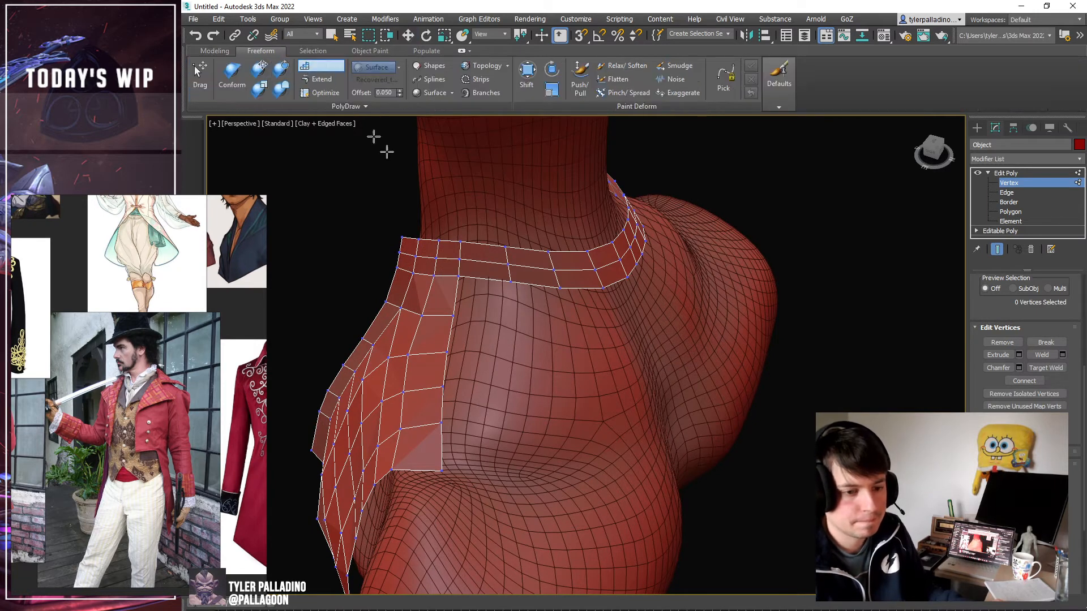
{"action": "left_click", "coordinate": [508, 323]}
{"action": "left_click", "coordinate": [488, 303], "text": "shift"}
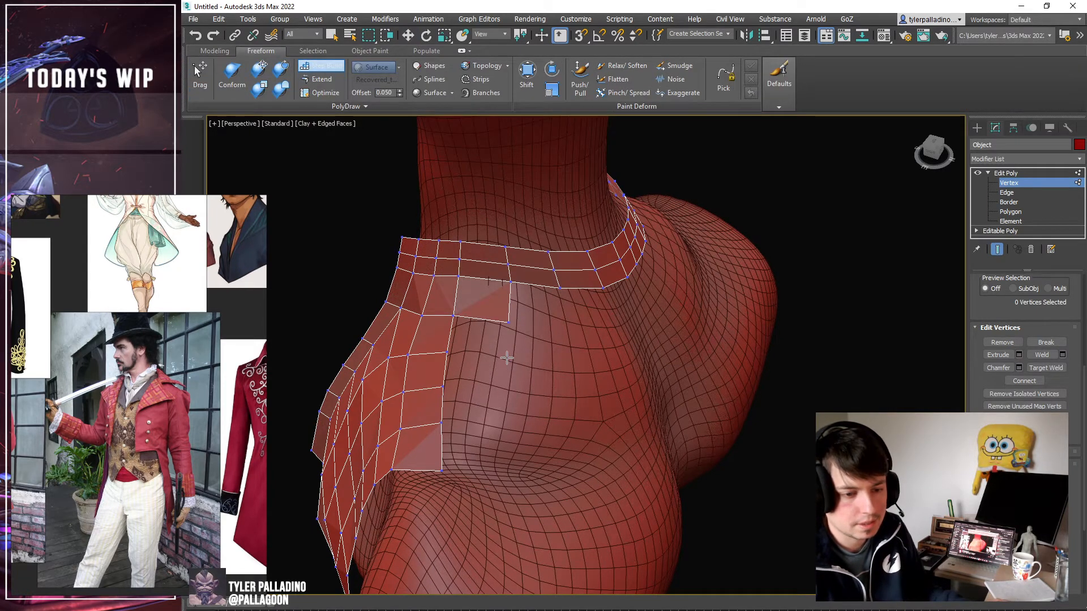
{"action": "left_click", "coordinate": [489, 338], "text": "shift"}
{"action": "left_click", "coordinate": [476, 369], "text": "shift"}
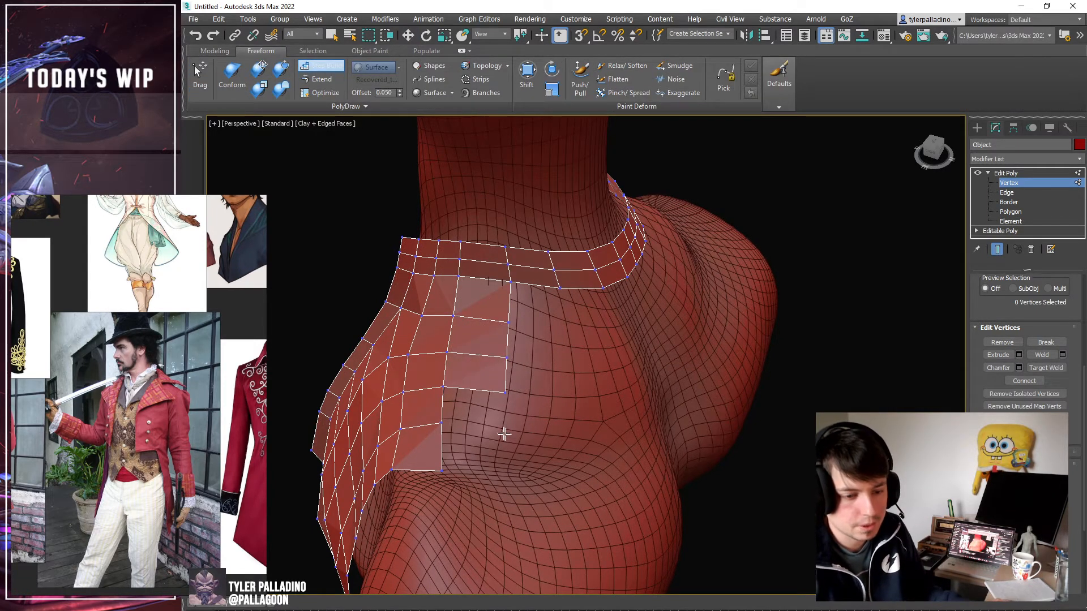
{"action": "left_click", "coordinate": [480, 417], "text": "shift"}
{"action": "left_click", "coordinate": [504, 479]}
{"action": "left_click", "coordinate": [478, 449], "text": "shift"}
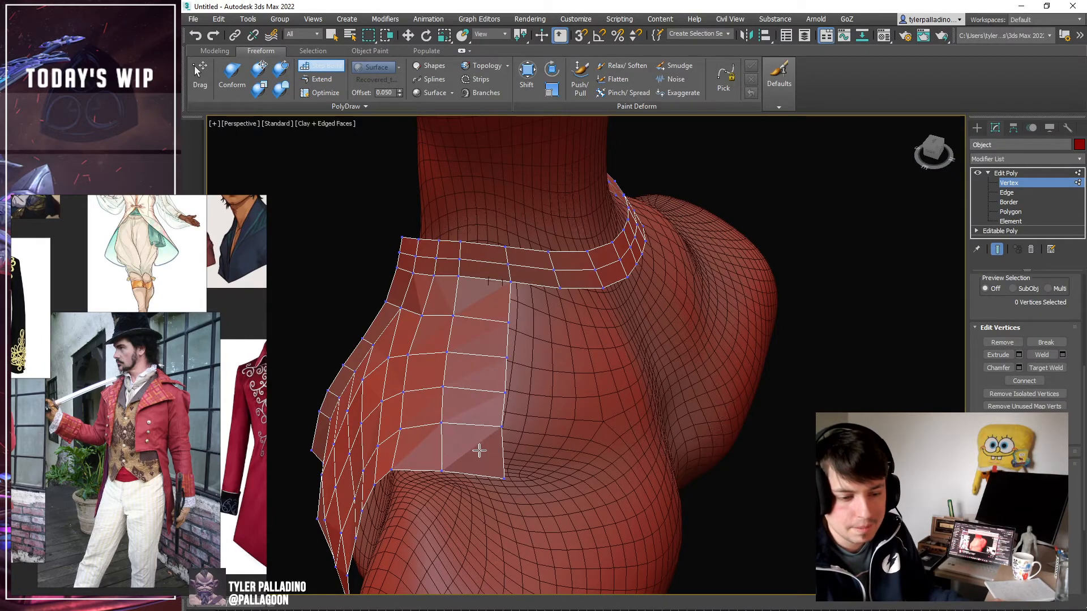
Step Build another column of polygons onto the upper back, alongside the rear edge of the shoulder panel.
{"action": "scroll", "coordinate": [509, 436], "scroll_direction": "down", "scroll_amount": 3}
{"action": "middle_click_drag", "start_coordinate": [532, 427], "coordinate": [490, 415], "text": "alt"}
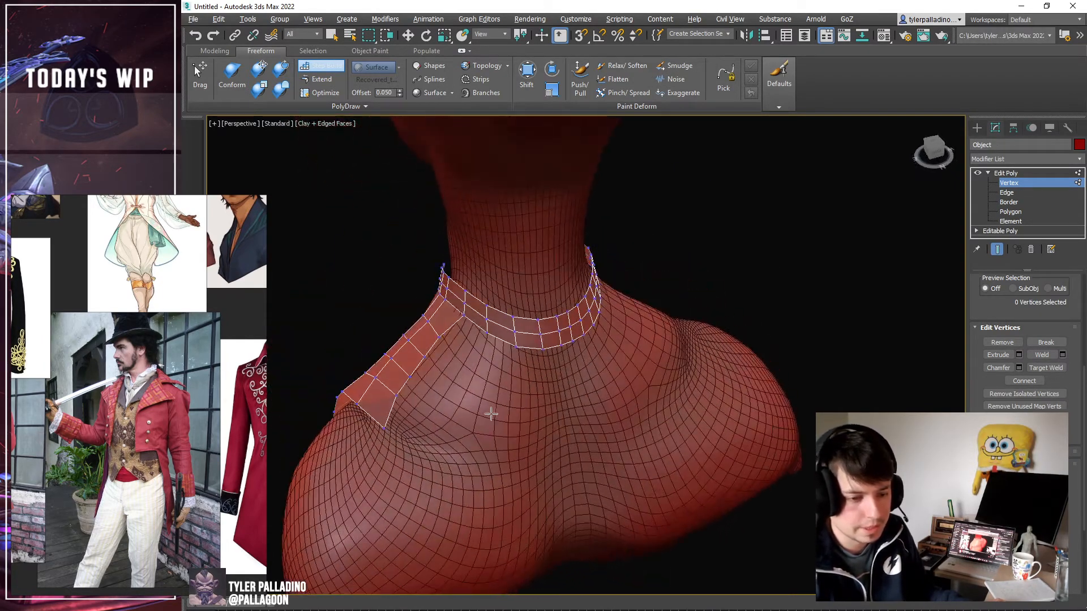
{"action": "middle_click_drag", "start_coordinate": [467, 340], "coordinate": [528, 237], "text": "alt"}
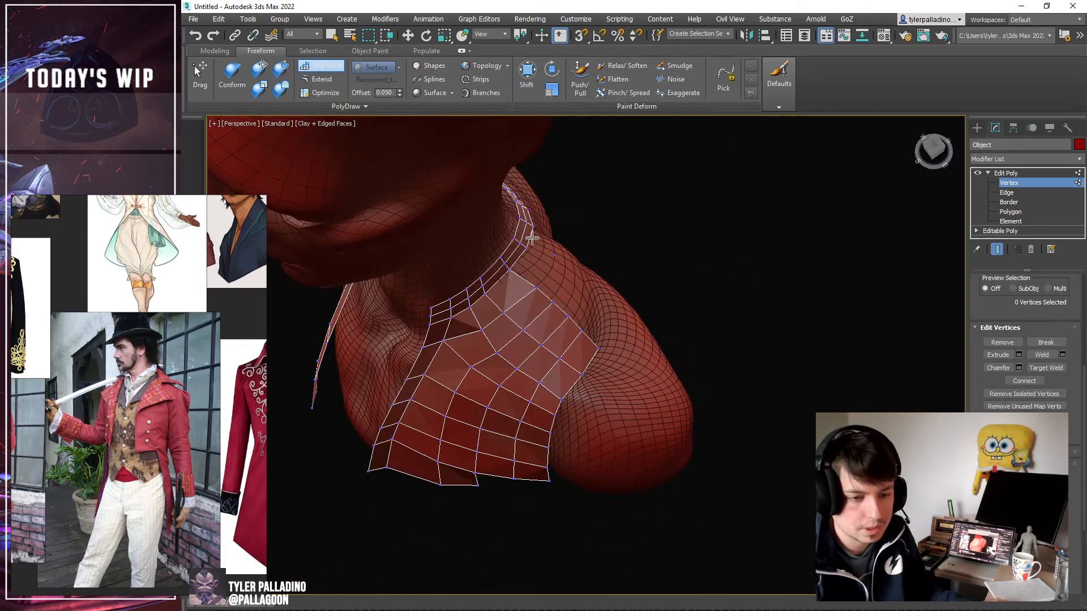
{"action": "middle_click_drag", "start_coordinate": [485, 279], "coordinate": [496, 417]}
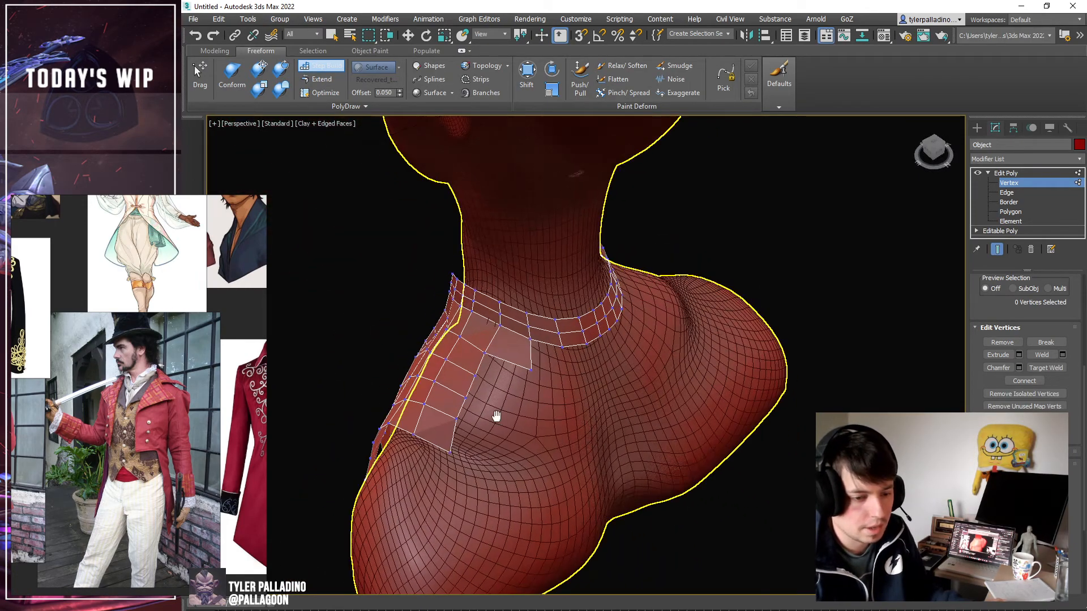
{"action": "left_click", "coordinate": [515, 393]}
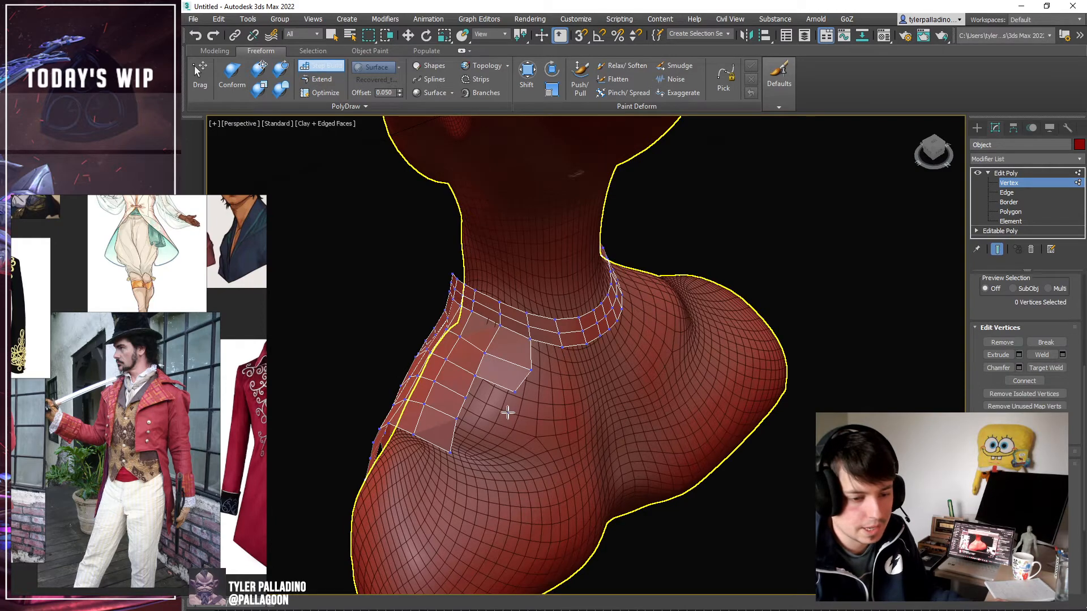
{"action": "left_click", "coordinate": [507, 414]}
{"action": "left_click", "coordinate": [501, 442]}
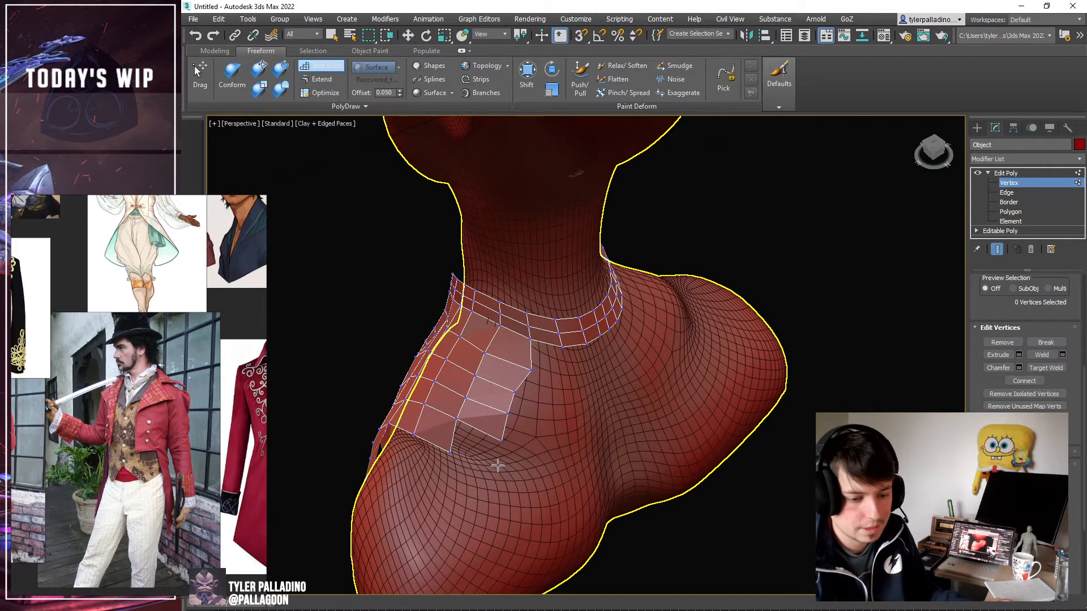
Step Build a column of polygons onto the upper back, running from the collar down beside the panel's existing edge.
{"action": "middle_click_drag", "start_coordinate": [477, 451], "coordinate": [503, 434], "text": "alt"}
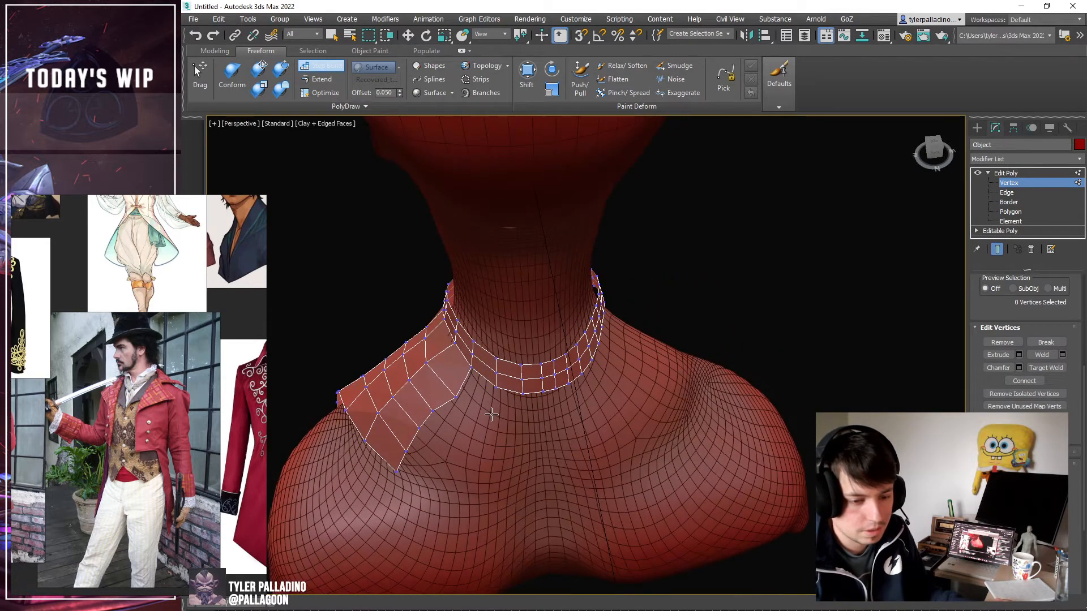
{"action": "left_click", "coordinate": [469, 385], "text": "shift"}
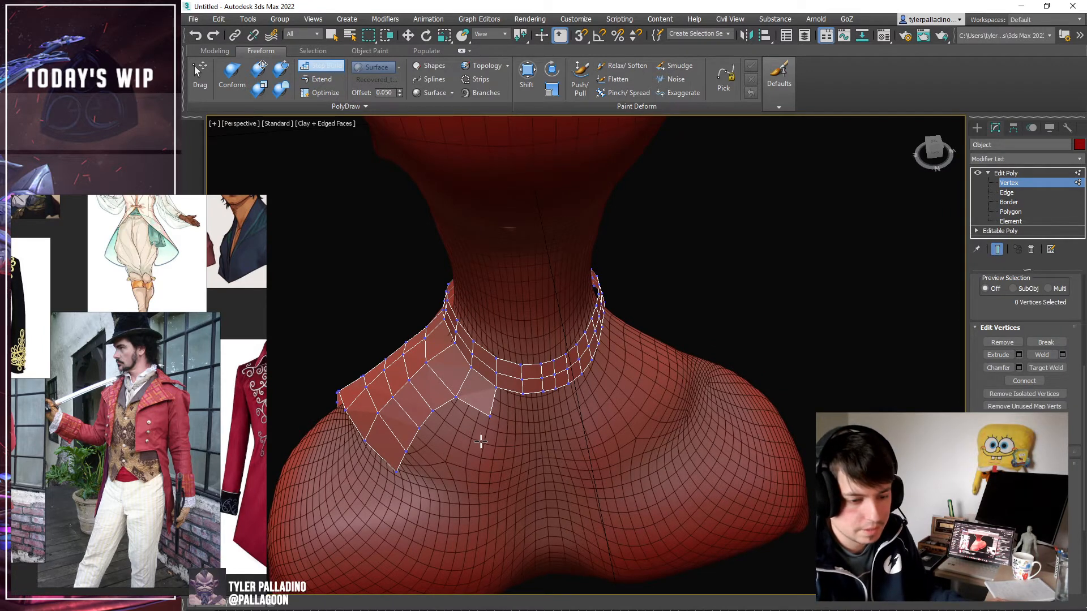
{"action": "left_click", "coordinate": [463, 463]}
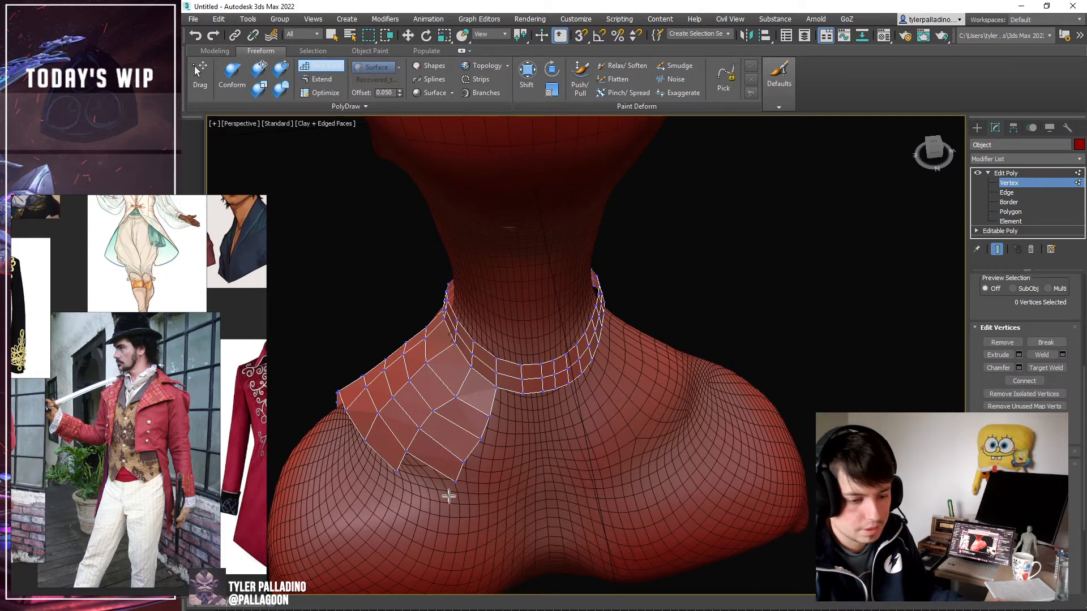
Extend the upper-back panel toward the spine with one more Step Build column hanging below the back of the collar.
{"action": "middle_click_drag", "start_coordinate": [429, 485], "coordinate": [459, 442], "text": "alt"}
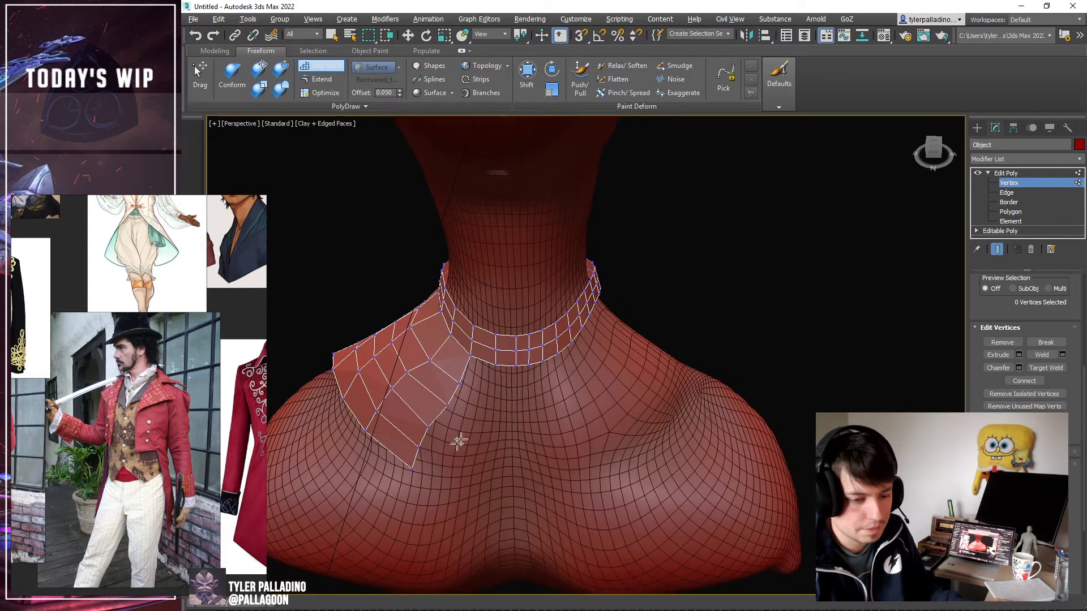
{"action": "left_click", "coordinate": [484, 379], "text": "shift"}
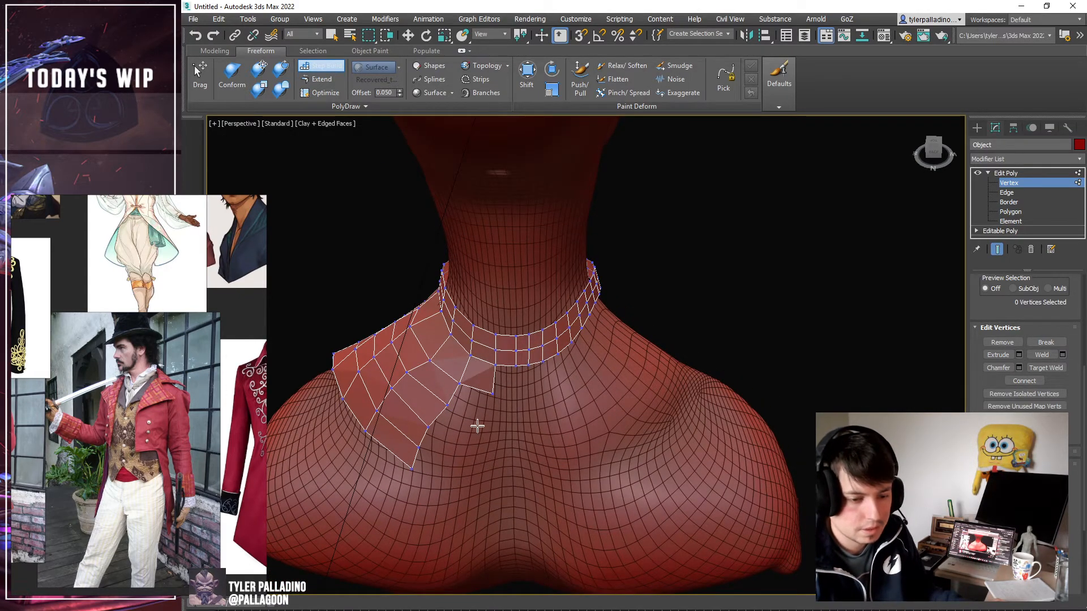
{"action": "left_click", "coordinate": [472, 415], "text": "shift"}
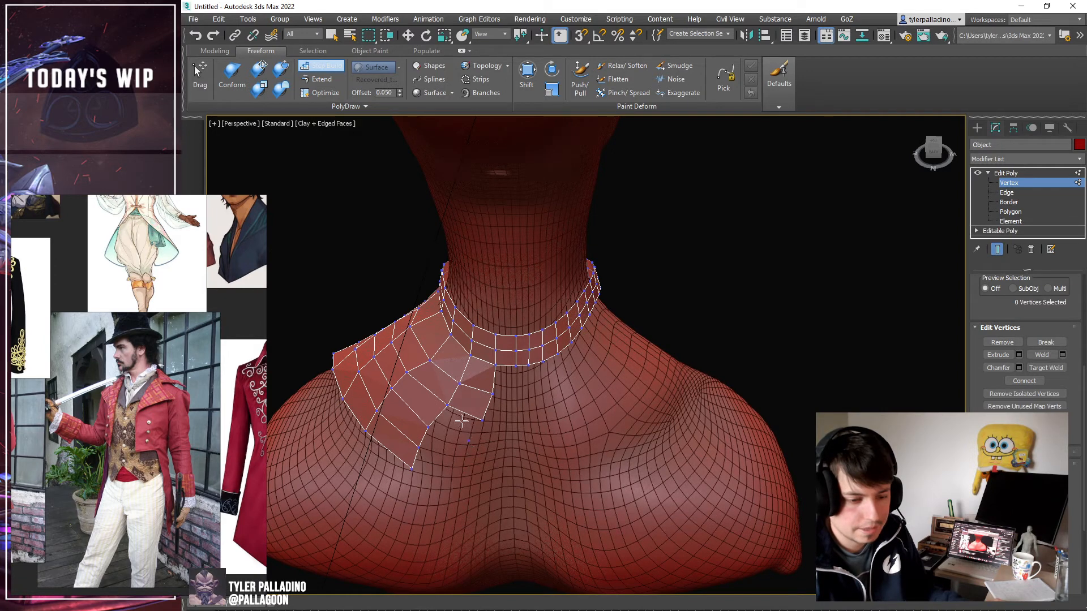
{"action": "left_click", "coordinate": [457, 482]}
{"action": "left_click", "coordinate": [439, 462], "text": "shift"}
Set the move coordinate system to Screen and reposition the vertices along the back panel's spine-side edge for a smoother line.
{"action": "key", "text": "w"}
{"action": "left_click", "coordinate": [469, 460]}
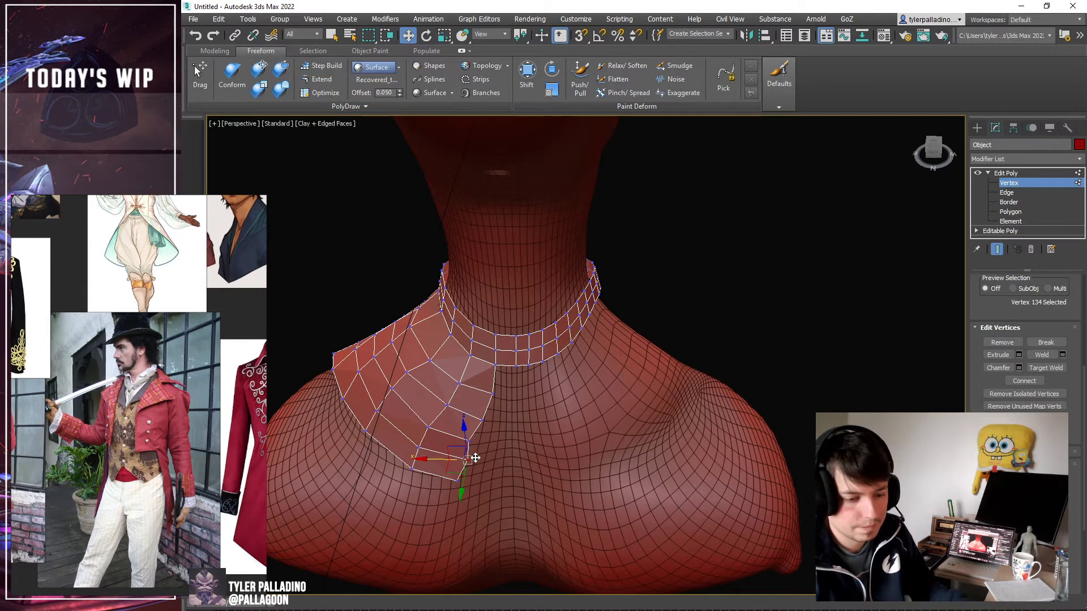
{"action": "left_click", "coordinate": [498, 35]}
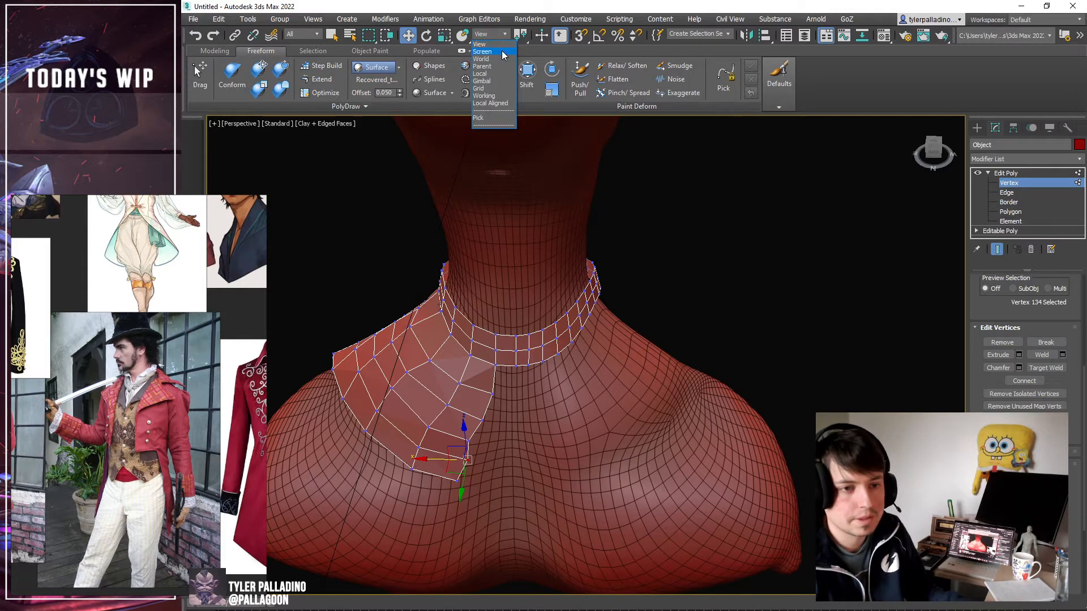
{"action": "left_click", "coordinate": [501, 50]}
{"action": "middle_click_drag", "start_coordinate": [498, 408], "coordinate": [545, 345]}
{"action": "scroll", "coordinate": [530, 386], "scroll_direction": "up", "scroll_amount": 5}
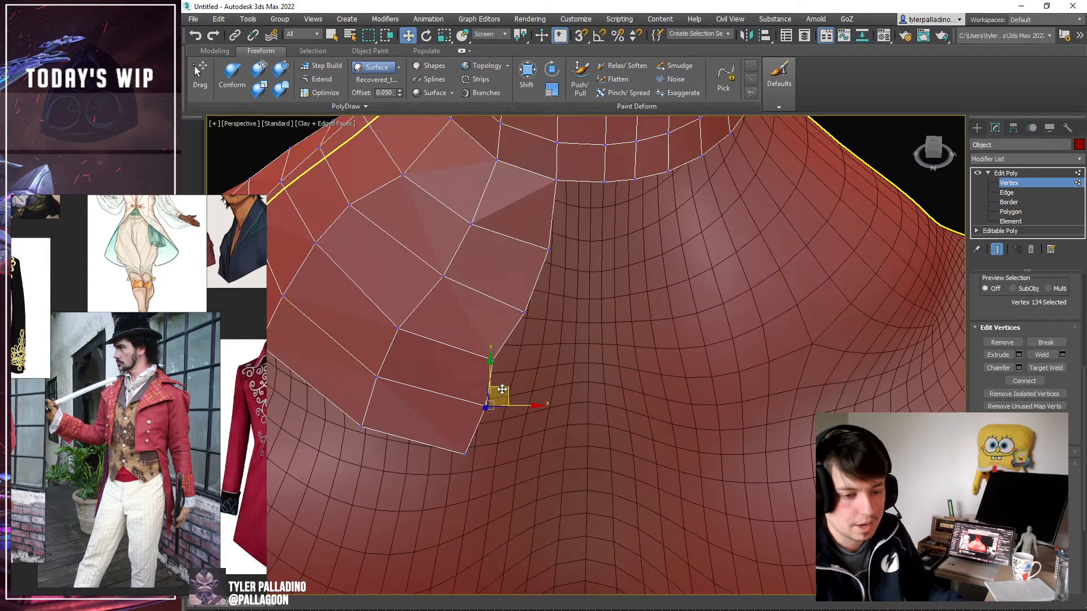
{"action": "left_click_drag", "start_coordinate": [496, 390], "coordinate": [490, 392]}
{"action": "middle_click_drag", "start_coordinate": [531, 293], "coordinate": [533, 361]}
{"action": "left_click", "coordinate": [508, 374]}
{"action": "left_click_drag", "start_coordinate": [530, 358], "coordinate": [521, 351]}
{"action": "left_click", "coordinate": [525, 321]}
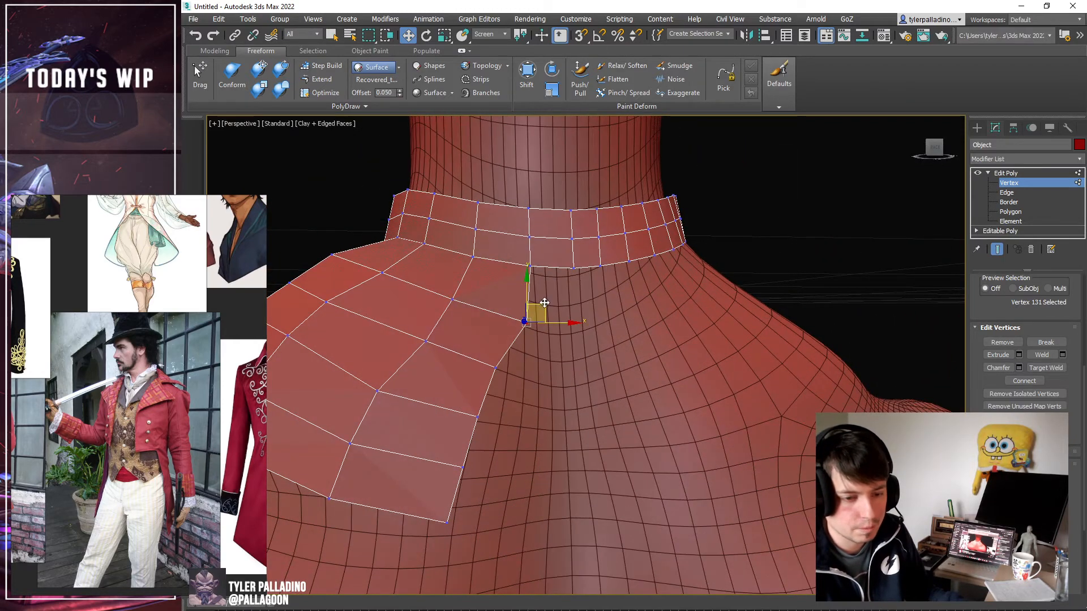
{"action": "middle_click_drag", "start_coordinate": [534, 300], "coordinate": [552, 295], "text": "alt"}
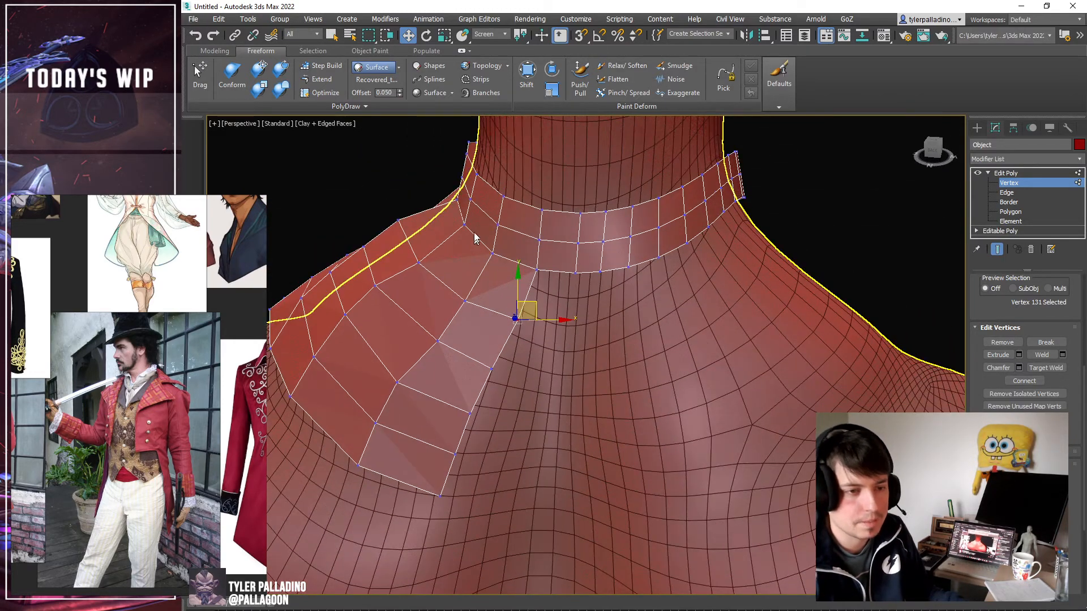
Use Step Build to add the column of polygons that brings the back panel to the centre of the spine.
{"action": "left_click", "coordinate": [323, 67]}
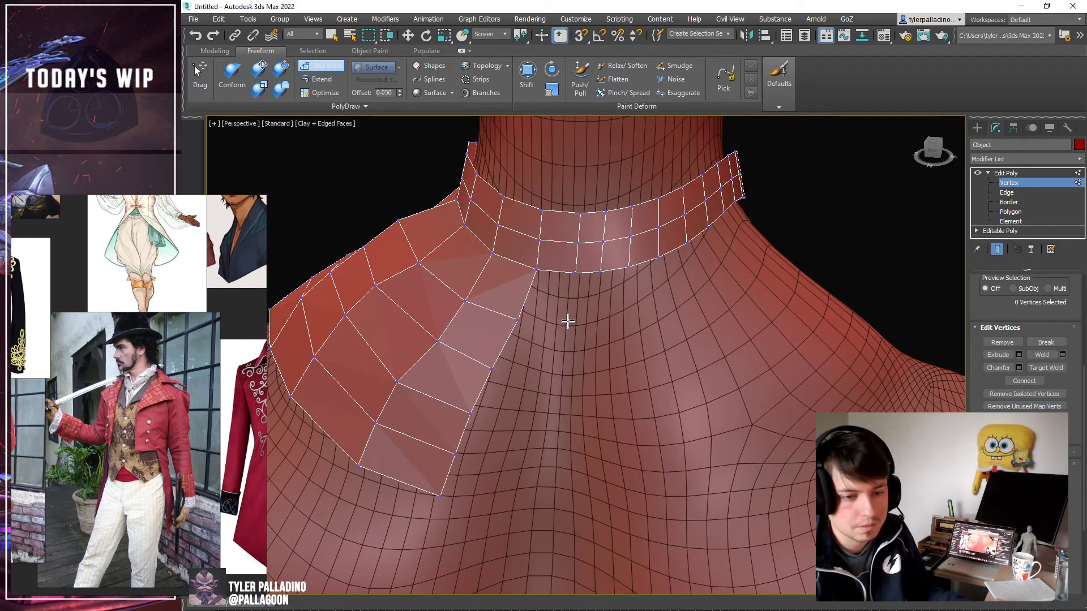
{"action": "left_click", "coordinate": [568, 321]}
{"action": "left_click", "coordinate": [548, 299], "text": "shift"}
{"action": "middle_click_drag", "start_coordinate": [568, 317], "coordinate": [534, 352], "text": "alt"}
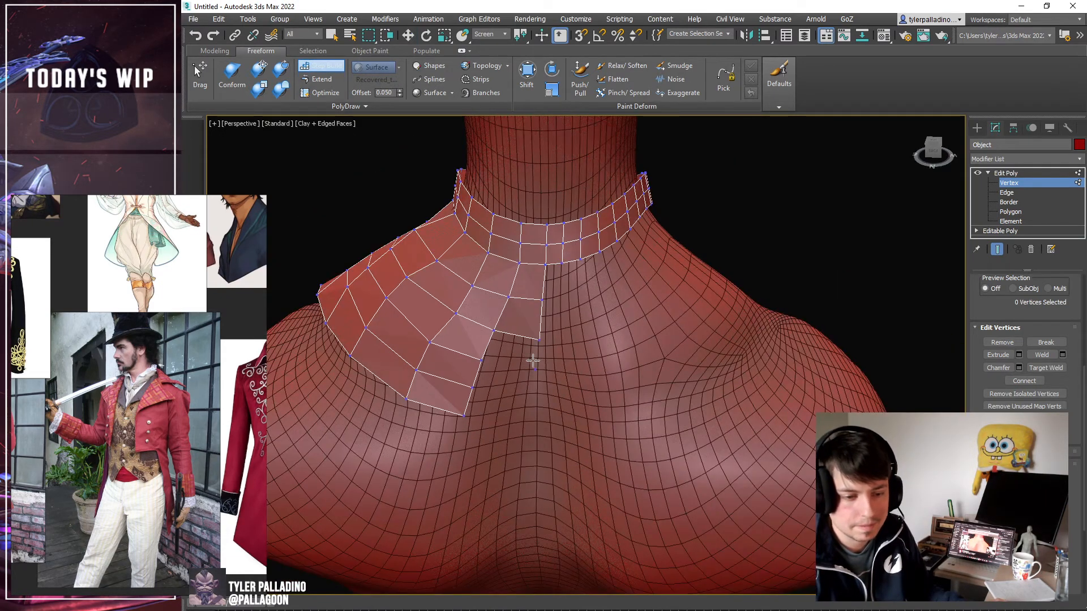
{"action": "left_click", "coordinate": [539, 371]}
{"action": "left_click", "coordinate": [520, 351], "text": "shift"}
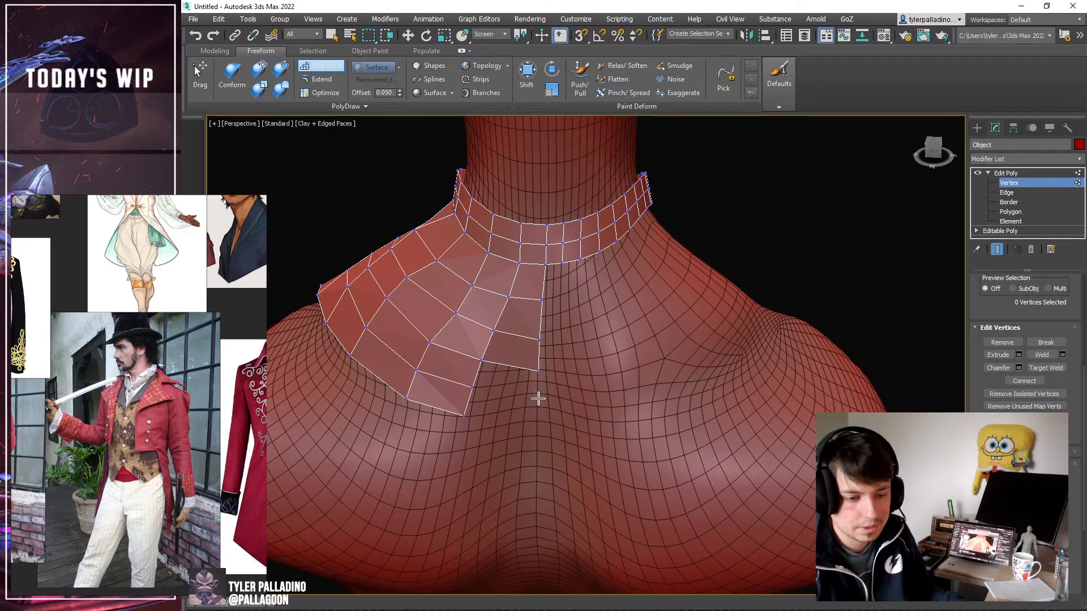
{"action": "left_click", "coordinate": [517, 380], "text": "shift"}
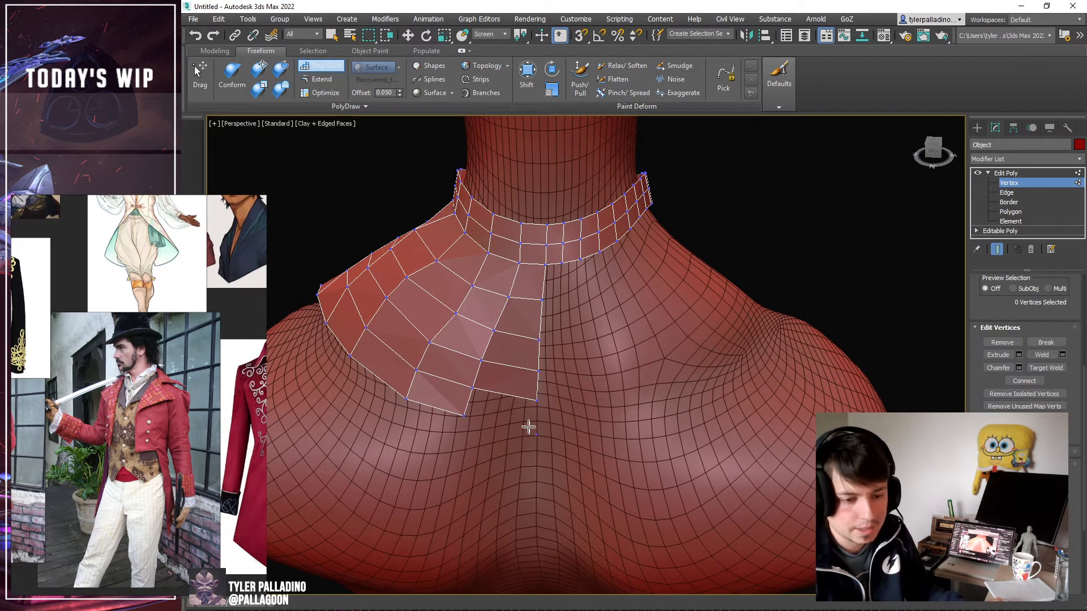
{"action": "left_click", "coordinate": [529, 427], "text": "shift"}
{"action": "scroll", "coordinate": [524, 407], "scroll_direction": "down", "scroll_amount": 4}
{"action": "scroll", "coordinate": [519, 396], "scroll_direction": "up", "scroll_amount": 2}
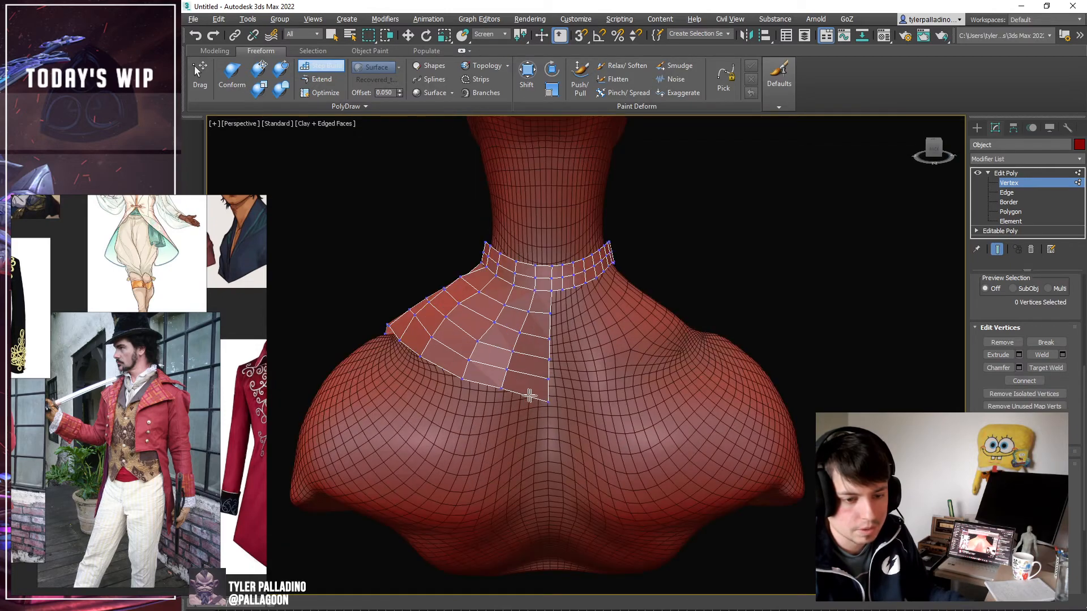
Fill the gap in the chest panel's bottom row with Step Build polygons and reposition the bottom vertex near the armpit.
{"action": "middle_click_drag", "start_coordinate": [530, 395], "coordinate": [553, 478], "text": "alt"}
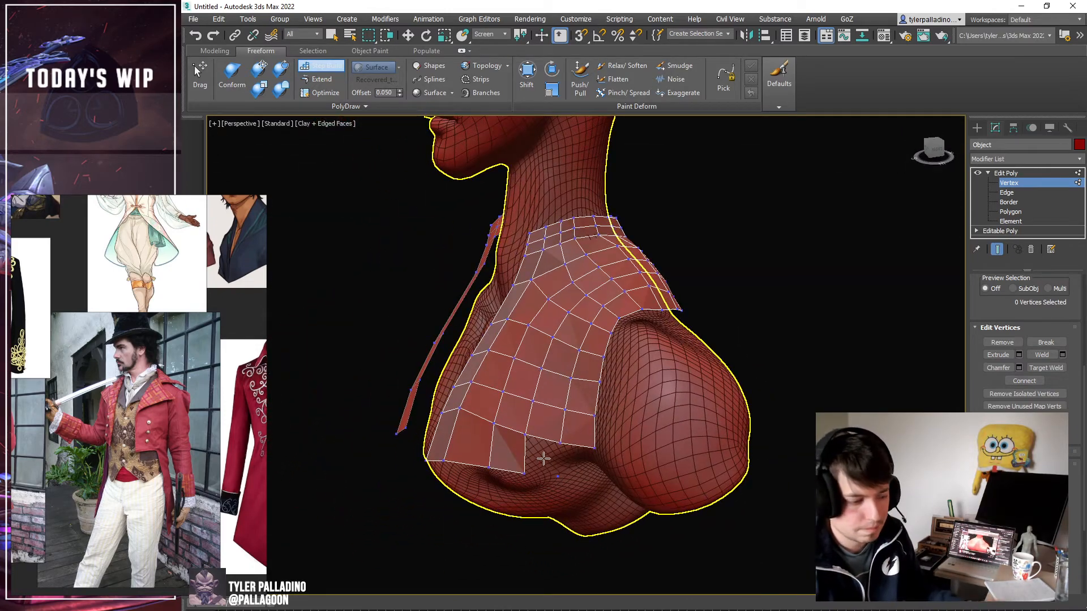
{"action": "left_click", "coordinate": [544, 459], "text": "shift"}
{"action": "key", "text": "w"}
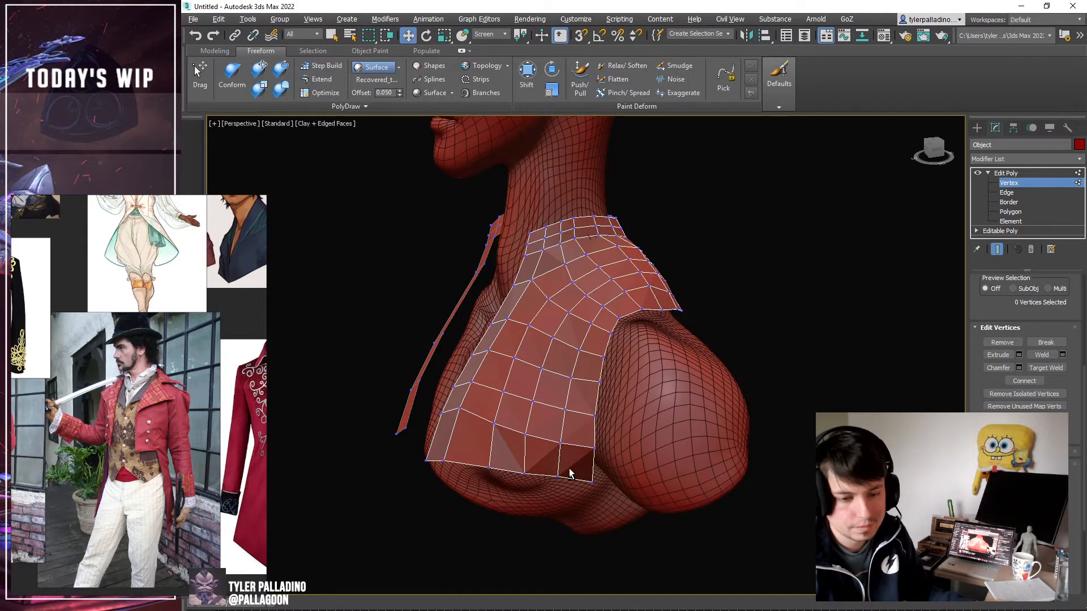
{"action": "middle_click_drag", "start_coordinate": [569, 468], "coordinate": [627, 467], "text": "alt"}
{"action": "left_click", "coordinate": [609, 463]}
{"action": "left_click_drag", "start_coordinate": [627, 455], "coordinate": [639, 440]}
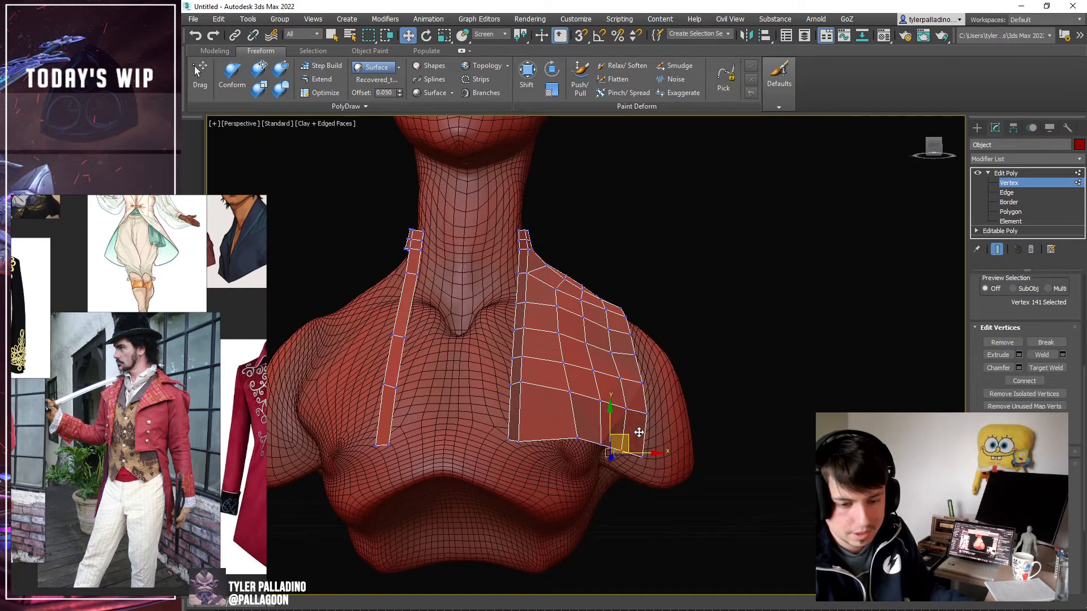
Apply Set Flow to the long edge loops running up the chest panel and over the shoulder.
{"action": "middle_click_drag", "start_coordinate": [641, 435], "coordinate": [626, 328], "text": "alt"}
{"action": "key", "text": "2"}
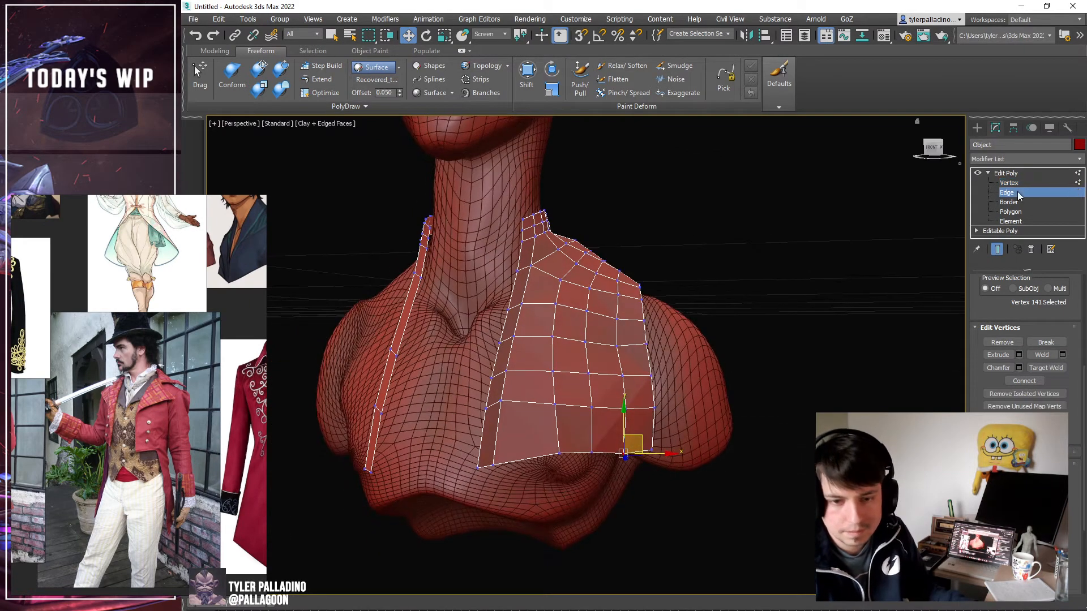
{"action": "double_click", "coordinate": [619, 328]}
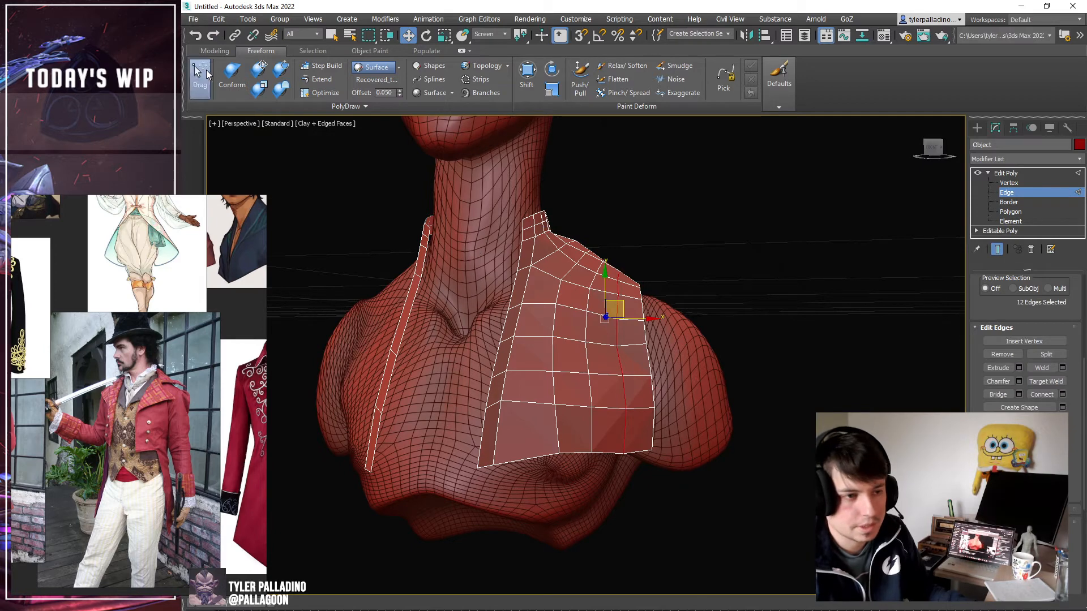
{"action": "scroll", "coordinate": [480, 46], "scroll_direction": "up", "scroll_amount": 1}
{"action": "left_click", "coordinate": [867, 104]}
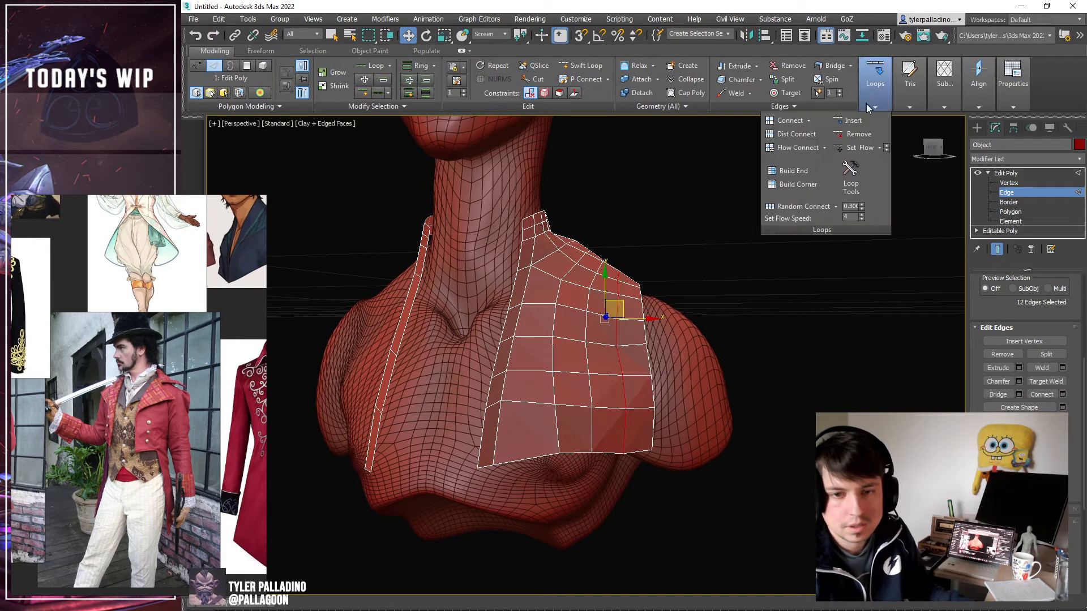
{"action": "left_click", "coordinate": [860, 148]}
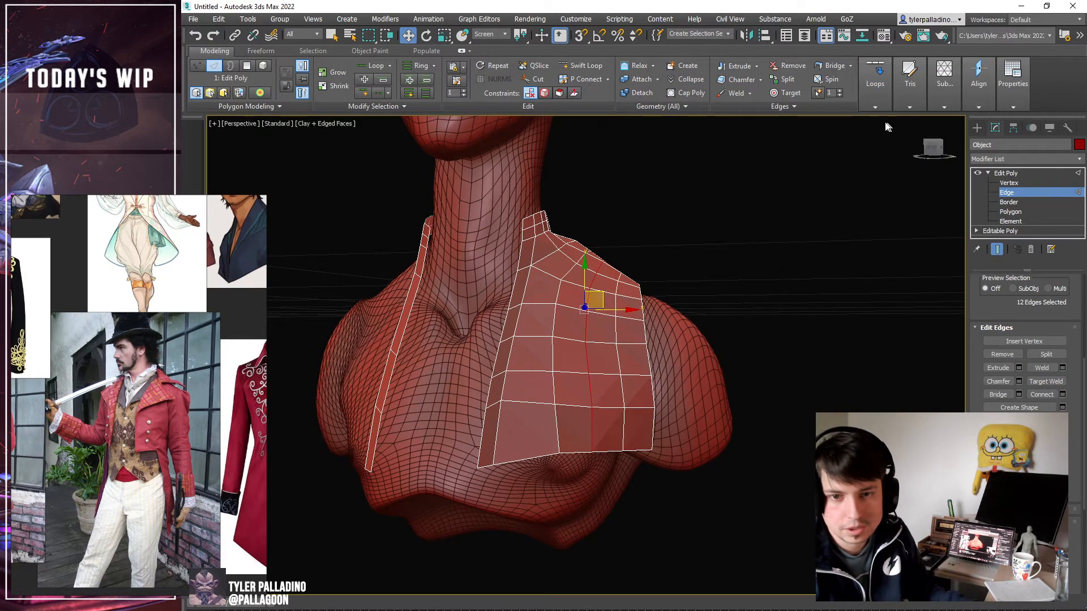
{"action": "left_click", "coordinate": [874, 105]}
Select four consecutive edges along the chest panel's front opening and extrude them outward over the chest as a lapel flap.
{"action": "middle_click_drag", "start_coordinate": [679, 266], "coordinate": [504, 360], "text": "alt"}
{"action": "left_click", "coordinate": [488, 315]}
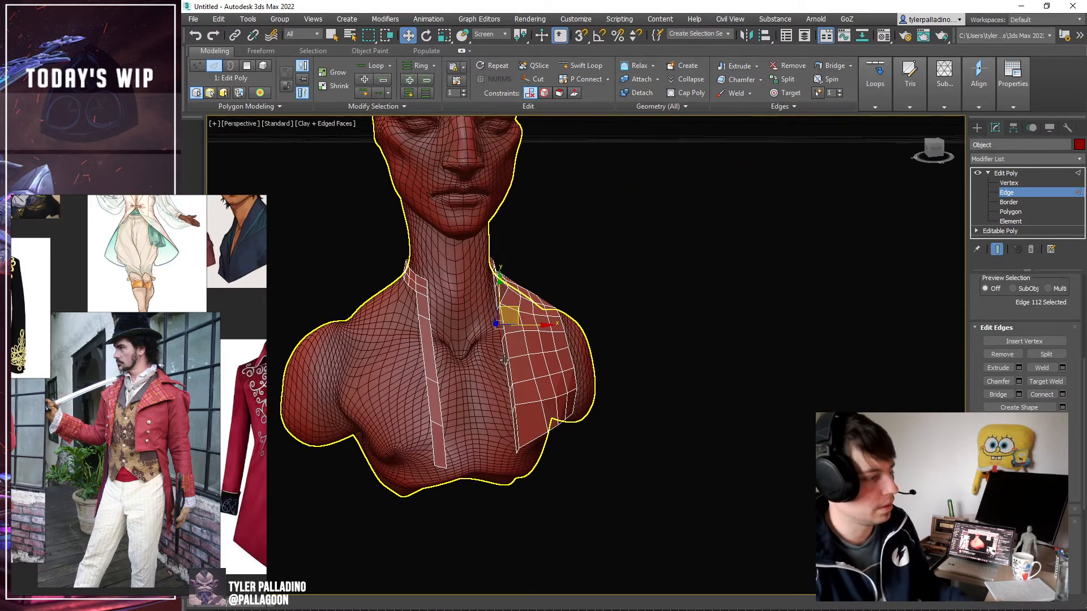
{"action": "left_click", "coordinate": [504, 352], "text": "ctrl"}
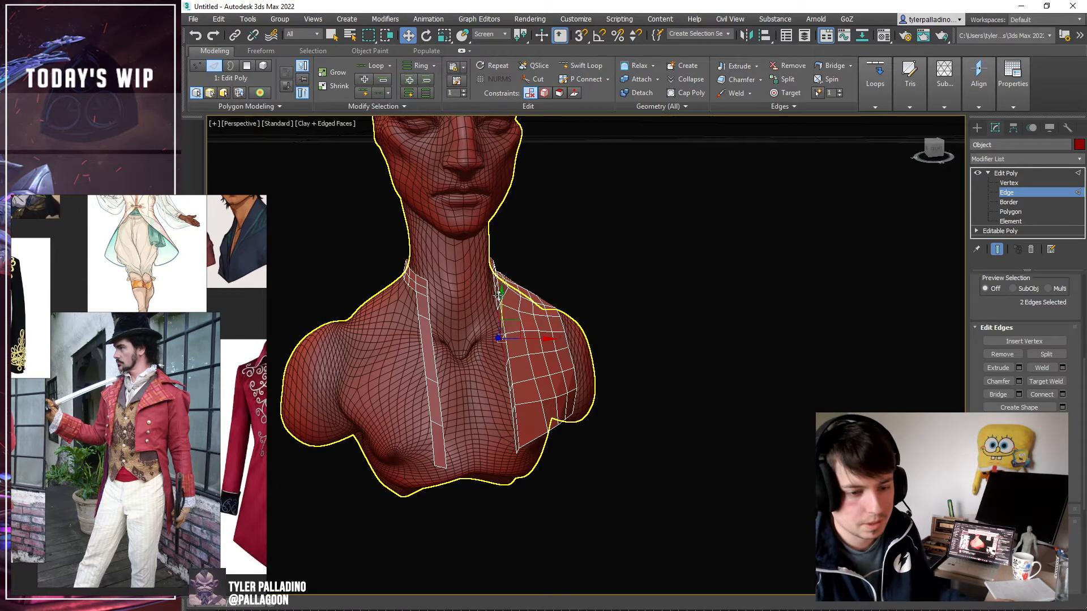
{"action": "left_click", "coordinate": [501, 368], "text": "ctrl"}
{"action": "left_click", "coordinate": [505, 391], "text": "ctrl"}
{"action": "left_click", "coordinate": [512, 411], "text": "ctrl"}
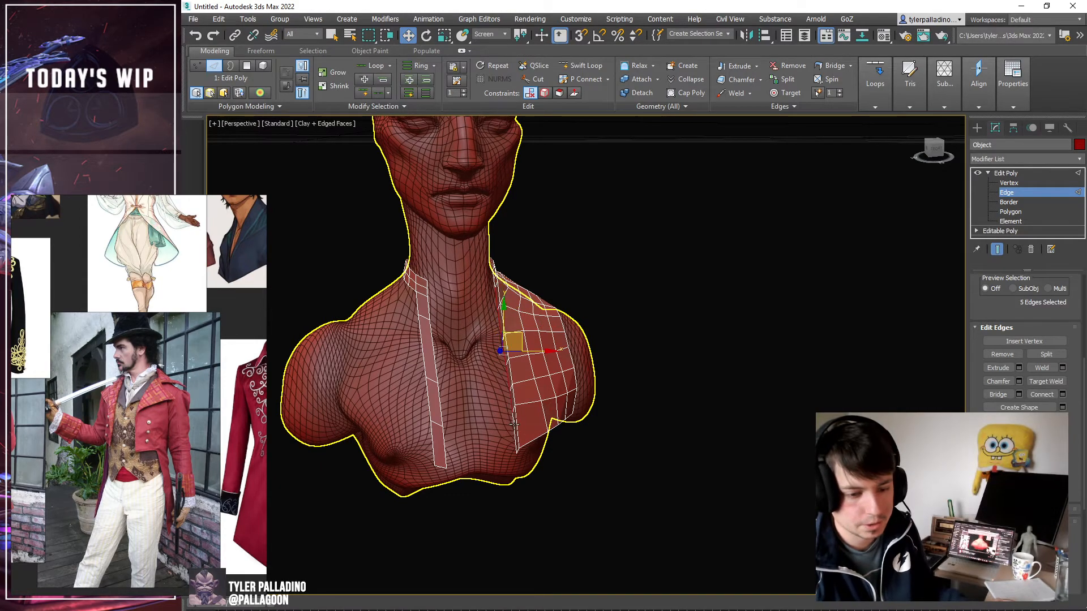
{"action": "left_click", "coordinate": [514, 423], "text": "alt"}
{"action": "middle_click_drag", "start_coordinate": [521, 425], "coordinate": [529, 342], "text": "alt"}
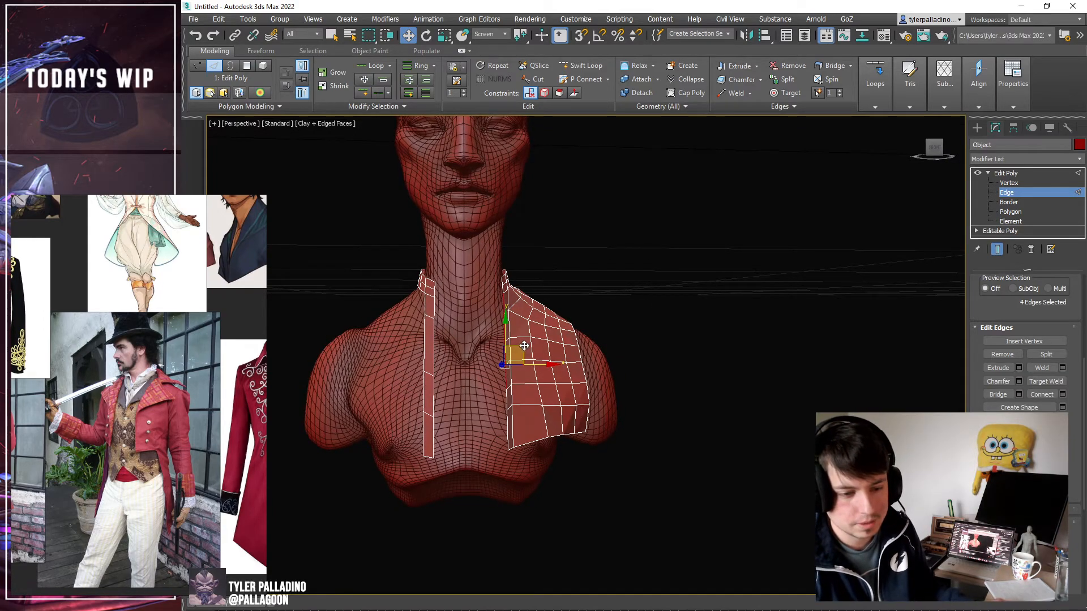
{"action": "left_click_drag", "start_coordinate": [524, 345], "coordinate": [583, 430], "text": "shift"}
Scale the lapel flap's outer edges shorter and move them to angle the flap over the chest panel.
{"action": "key", "text": "e"}
{"action": "key", "text": "r"}
{"action": "middle_click_drag", "start_coordinate": [583, 400], "coordinate": [583, 352], "text": "alt"}
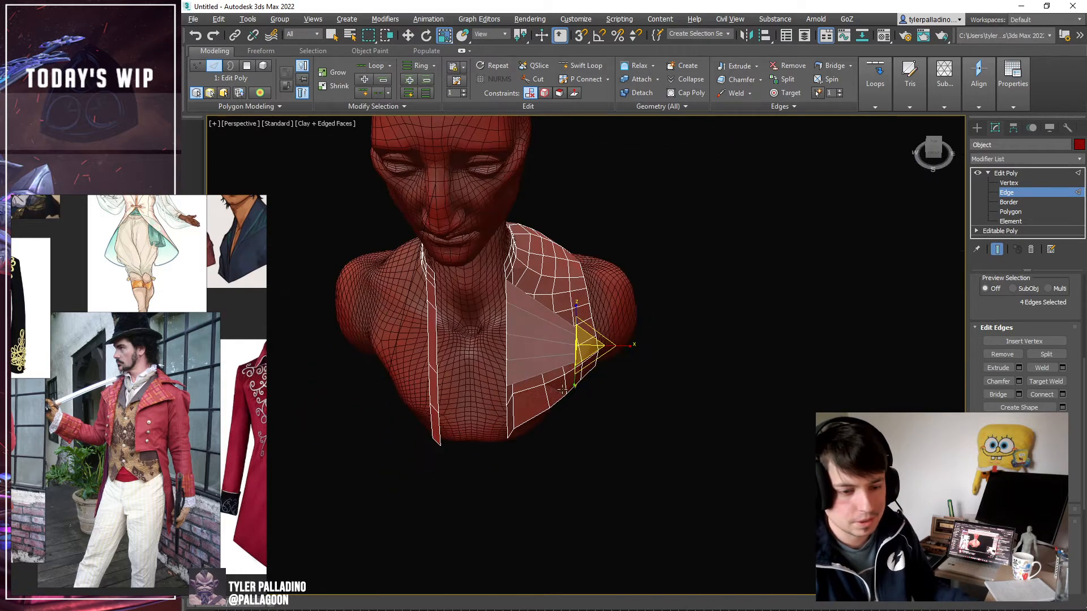
{"action": "key", "text": "w"}
{"action": "left_click_drag", "start_coordinate": [596, 329], "coordinate": [594, 284]}
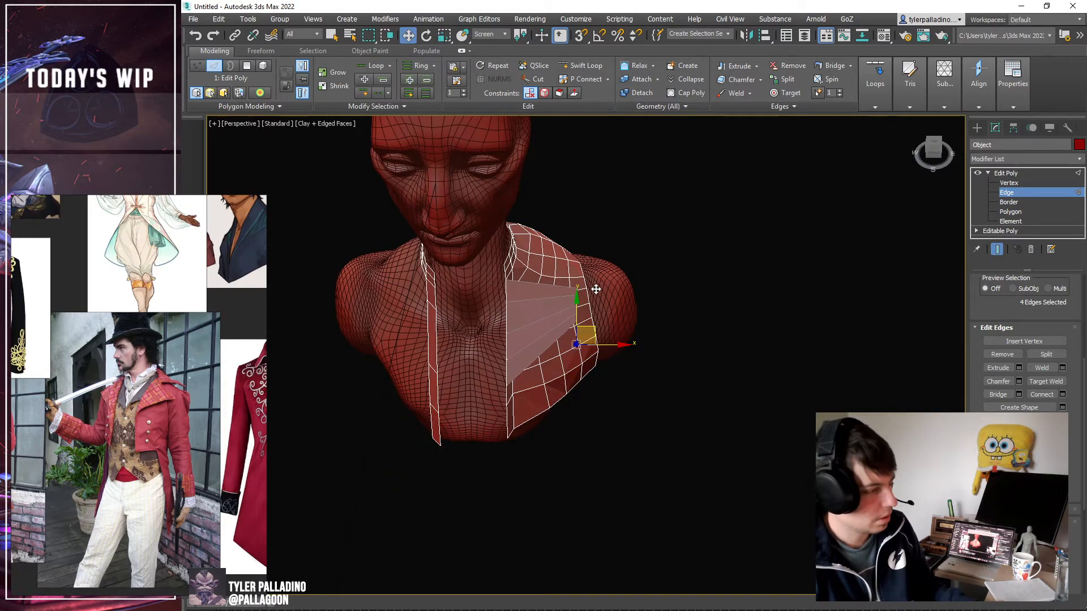
Select the two middle edges at the lapel flap's outer end and move them inward to form a notch.
{"action": "mouse_move", "coordinate": [589, 300]}
{"action": "middle_mouse_down", "text": "alt"}
{"action": "mouse_move", "coordinate": [635, 350]}
{"action": "mouse_move", "coordinate": [693, 315]}
{"action": "mouse_move", "coordinate": [637, 338]}
{"action": "mouse_move", "coordinate": [578, 313]}
{"action": "mouse_move", "coordinate": [589, 317]}
{"action": "middle_mouse_up", "text": "alt"}
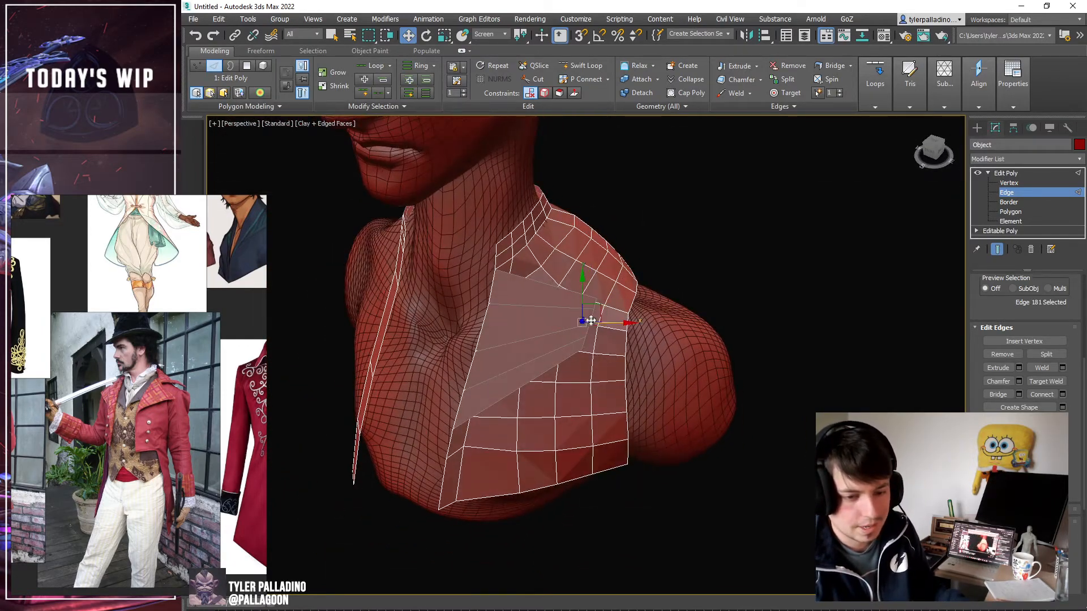
{"action": "left_click", "coordinate": [601, 344]}
{"action": "left_click", "coordinate": [585, 329]}
{"action": "scroll", "coordinate": [589, 329], "scroll_direction": "up", "scroll_amount": 3}
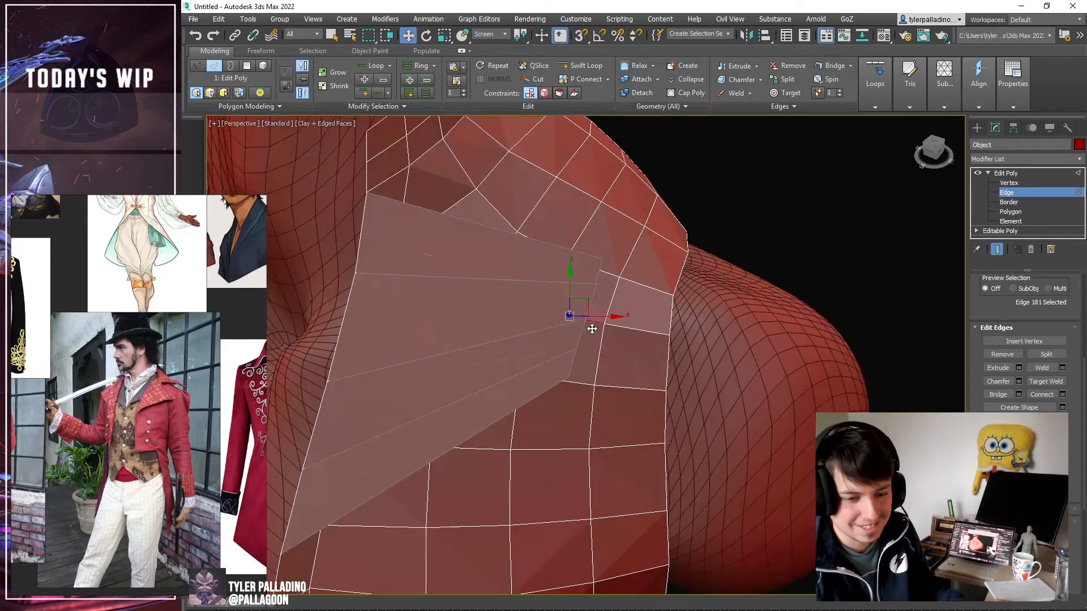
{"action": "left_click", "coordinate": [590, 300]}
{"action": "left_click", "coordinate": [581, 334], "text": "ctrl"}
{"action": "middle_click_drag", "start_coordinate": [635, 319], "coordinate": [604, 302], "text": "alt"}
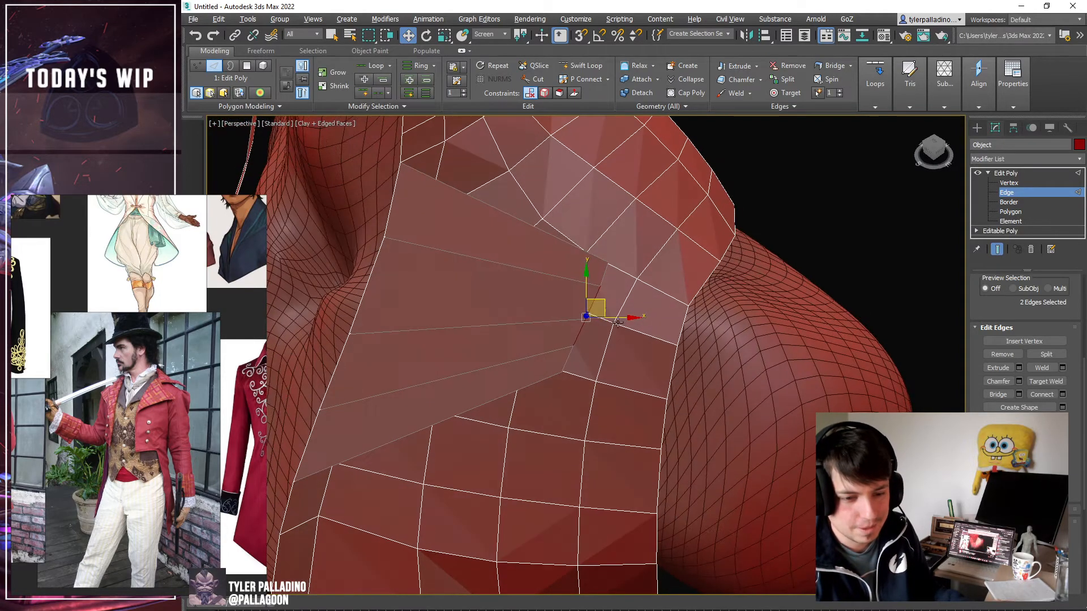
{"action": "left_click_drag", "start_coordinate": [603, 301], "coordinate": [568, 286]}
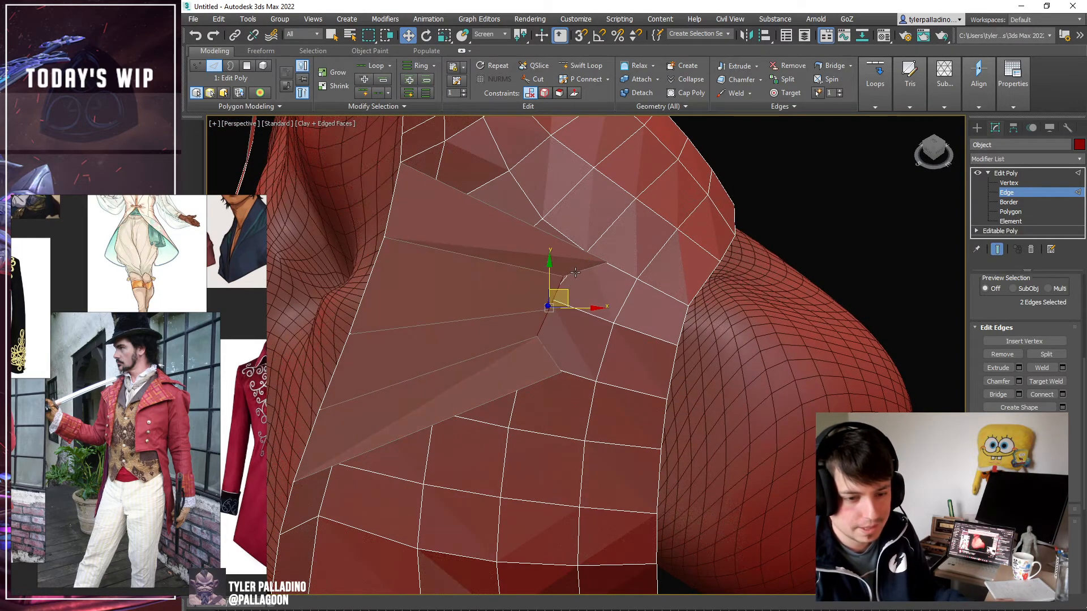
Bridge the upper and lower edges of the lapel's notch to fill it with a polygon.
{"action": "left_click", "coordinate": [576, 272]}
{"action": "left_click", "coordinate": [544, 353]}
{"action": "middle_click_drag", "start_coordinate": [563, 359], "coordinate": [564, 296], "text": "alt"}
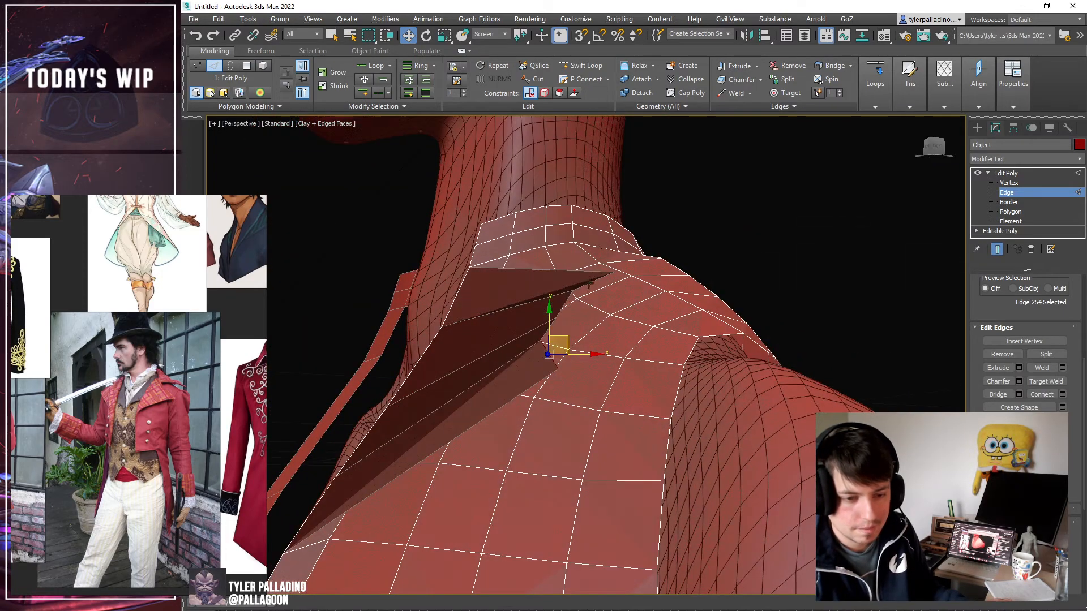
{"action": "left_click", "coordinate": [589, 283]}
{"action": "left_click", "coordinate": [995, 396]}
{"action": "middle_click_drag", "start_coordinate": [634, 295], "coordinate": [685, 365], "text": "alt"}
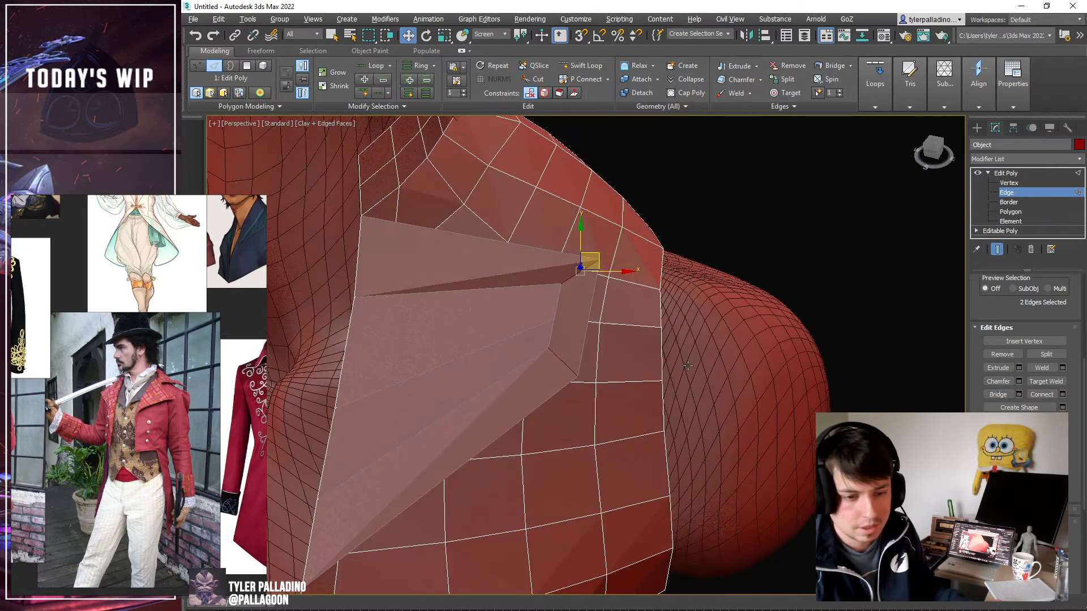
{"action": "scroll", "coordinate": [628, 340], "scroll_direction": "down", "scroll_amount": 5}
{"action": "middle_click_drag", "start_coordinate": [611, 337], "coordinate": [461, 310], "text": "alt"}
{"action": "left_click", "coordinate": [1009, 213]}
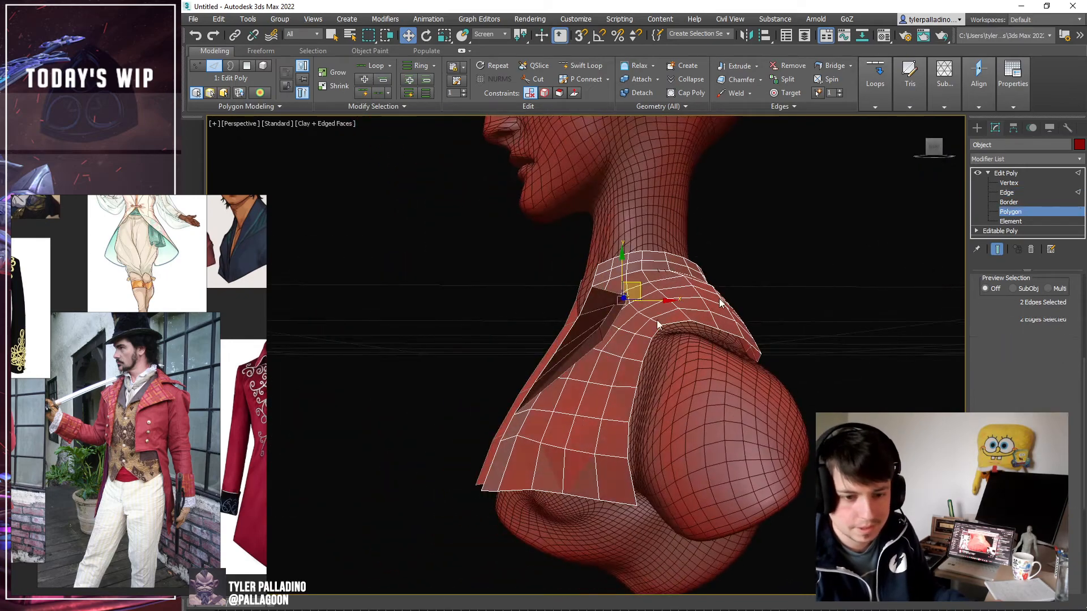
{"action": "left_click", "coordinate": [603, 326]}
{"action": "scroll", "coordinate": [595, 324], "scroll_direction": "up", "scroll_amount": 3}
{"action": "middle_click_drag", "start_coordinate": [596, 324], "coordinate": [616, 376], "text": "alt"}
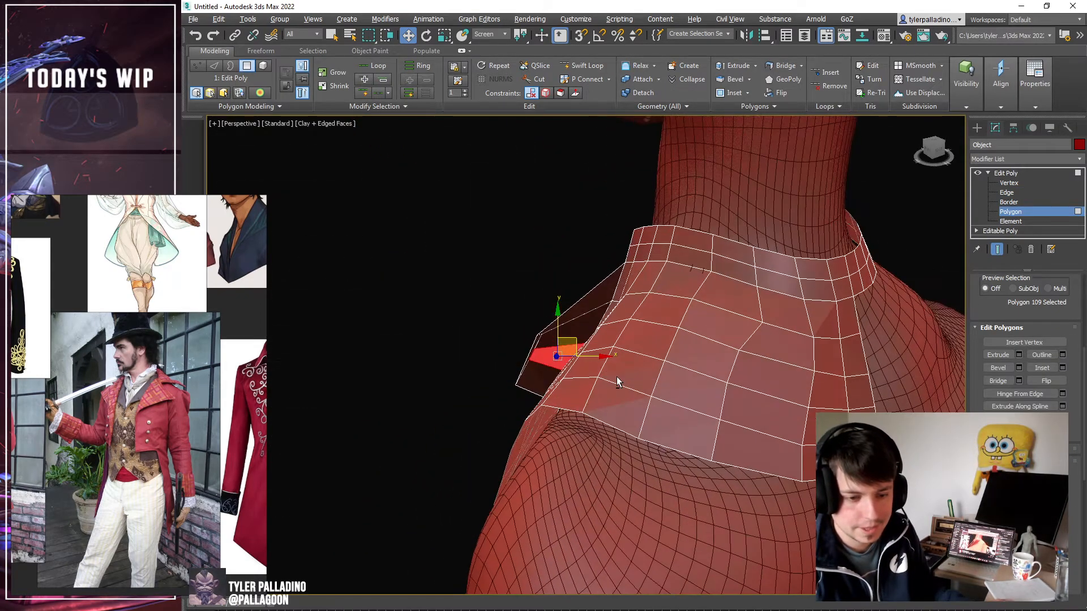
{"action": "left_click", "coordinate": [558, 352], "text": "ctrl"}
{"action": "left_click", "coordinate": [575, 326], "text": "ctrl"}
{"action": "left_click", "coordinate": [598, 297], "text": "ctrl"}
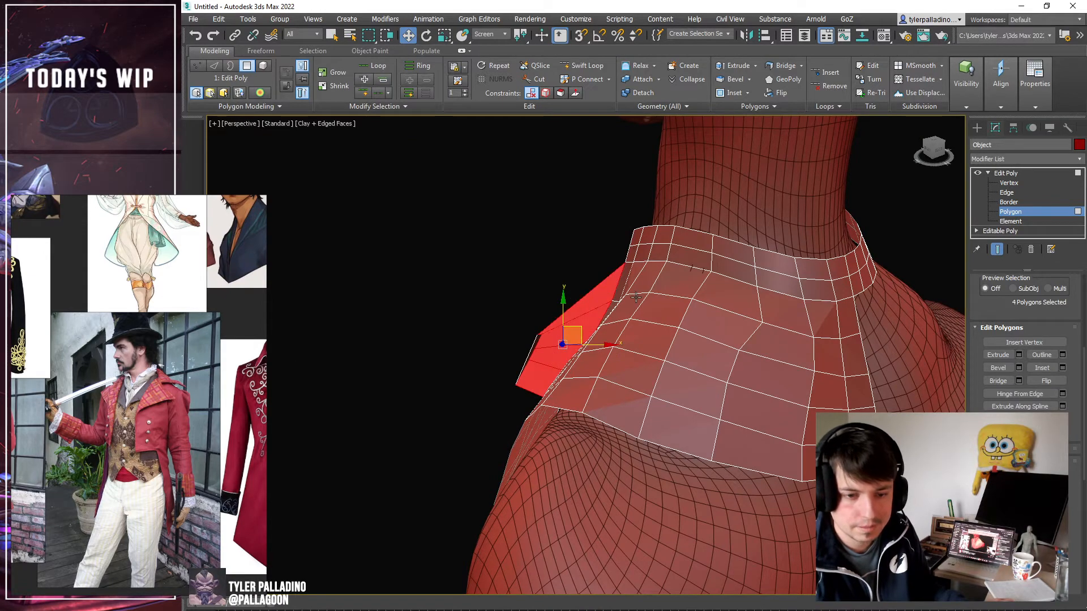
Insert an edge loop with SwiftLoop through the polygon that fills the notch at the lapel's outer end.
{"action": "left_click", "coordinate": [1003, 193]}
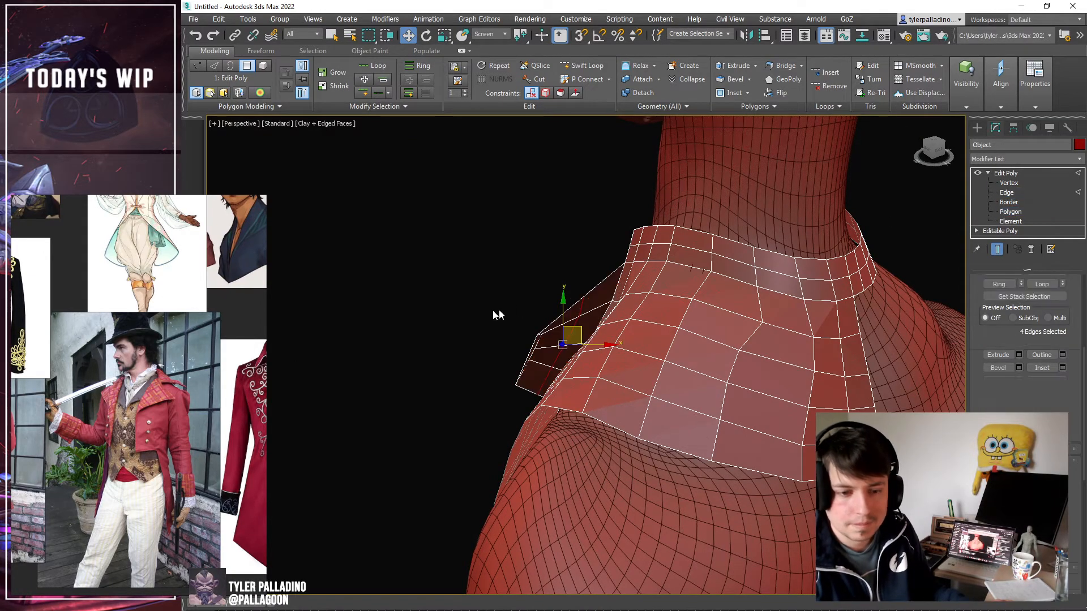
{"action": "middle_click_drag", "start_coordinate": [498, 310], "coordinate": [594, 332], "text": "alt"}
{"action": "left_click_drag", "start_coordinate": [583, 327], "coordinate": [570, 320]}
{"action": "left_click", "coordinate": [544, 398]}
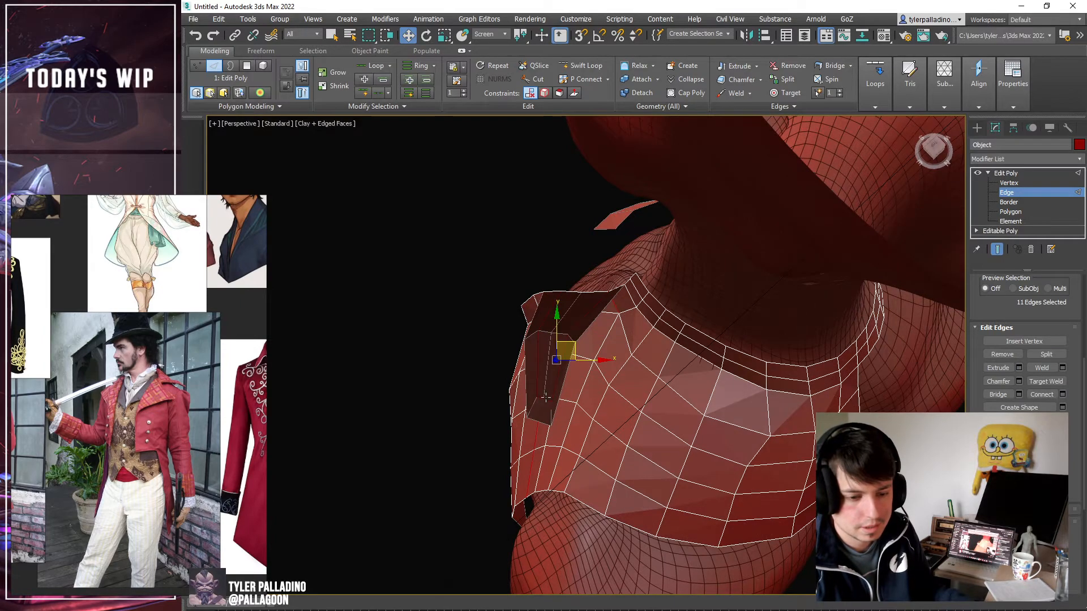
{"action": "left_click", "coordinate": [547, 399]}
{"action": "scroll", "coordinate": [537, 396], "scroll_direction": "up", "scroll_amount": 2}
{"action": "middle_click_drag", "start_coordinate": [547, 399], "coordinate": [540, 298], "text": "alt"}
{"action": "left_click", "coordinate": [538, 291], "text": "ctrl"}
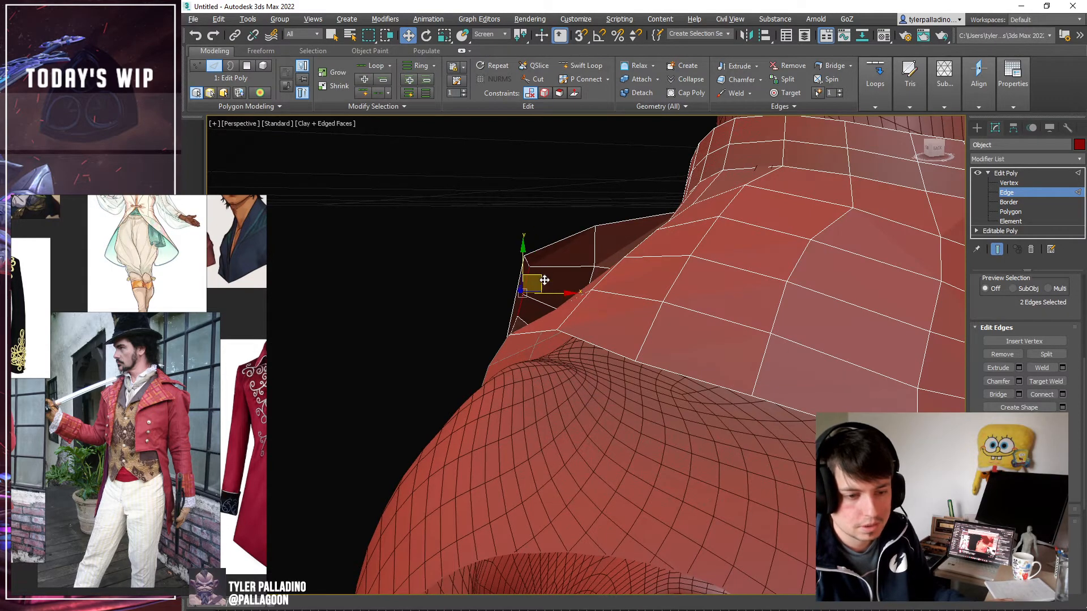
{"action": "middle_click_drag", "start_coordinate": [539, 277], "coordinate": [516, 188], "text": "alt"}
{"action": "left_click", "coordinate": [562, 66]}
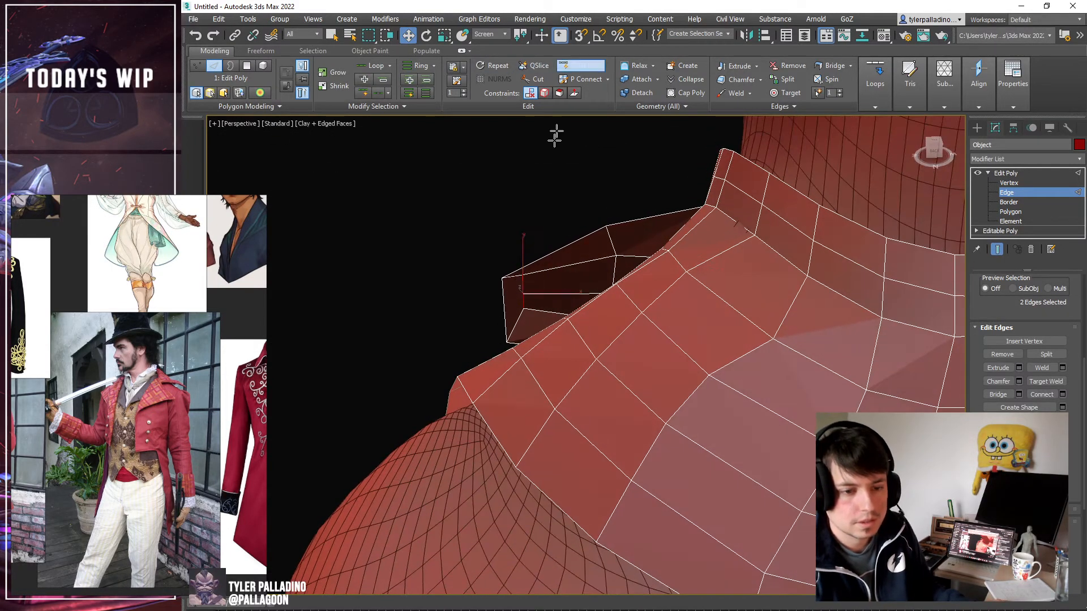
{"action": "left_click", "coordinate": [512, 298]}
Select the two overlapping vertices at the inner point of the lapel's notch and weld them together.
{"action": "left_click", "coordinate": [1029, 183]}
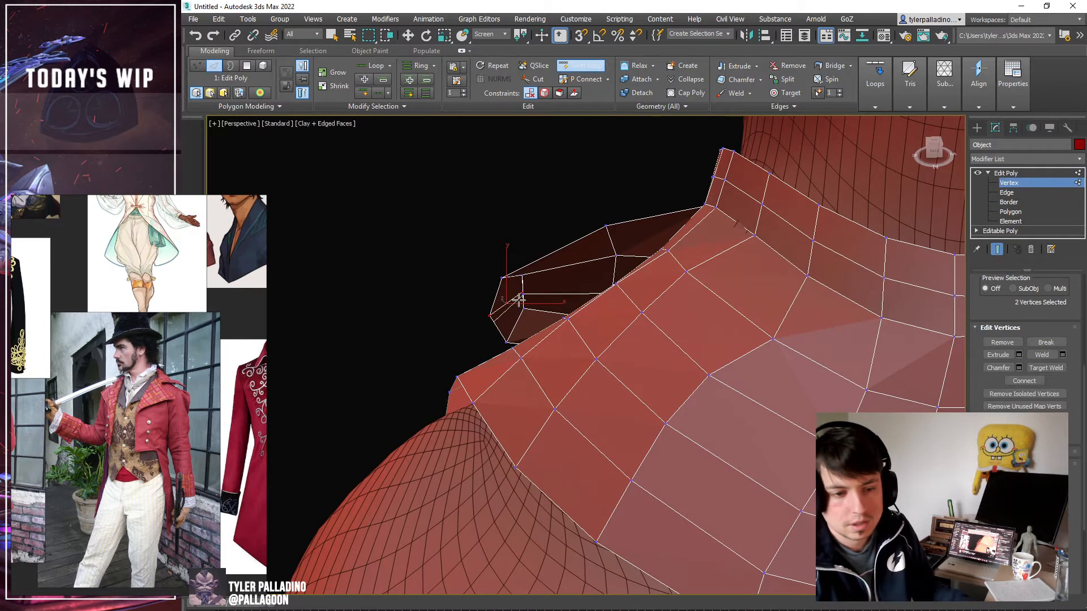
{"action": "key", "text": "w"}
{"action": "left_click_drag", "start_coordinate": [515, 299], "coordinate": [532, 290]}
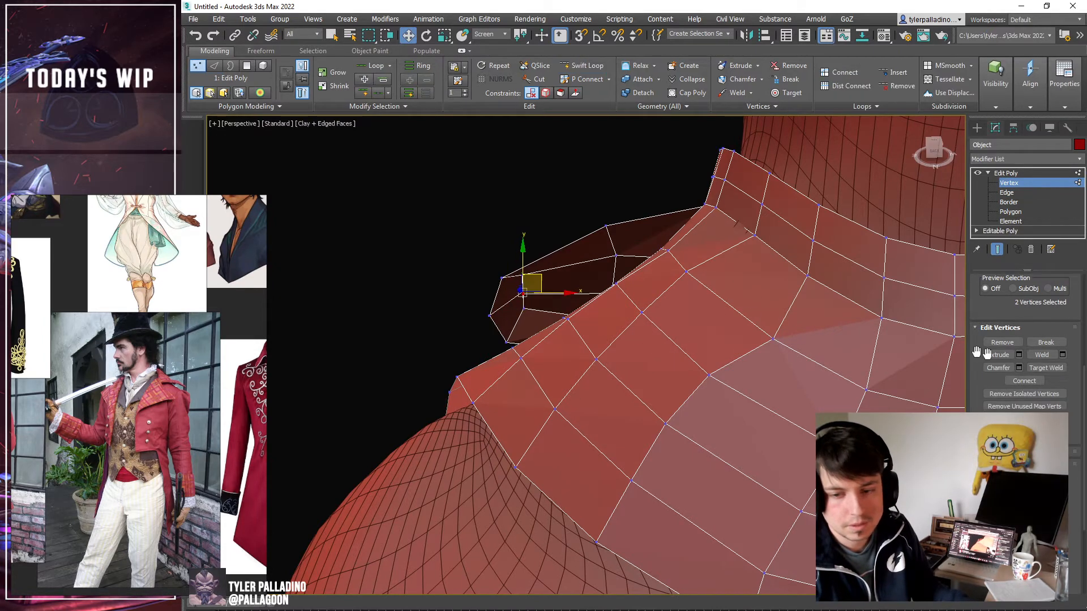
{"action": "left_click", "coordinate": [1044, 355]}
{"action": "left_click", "coordinate": [488, 315]}
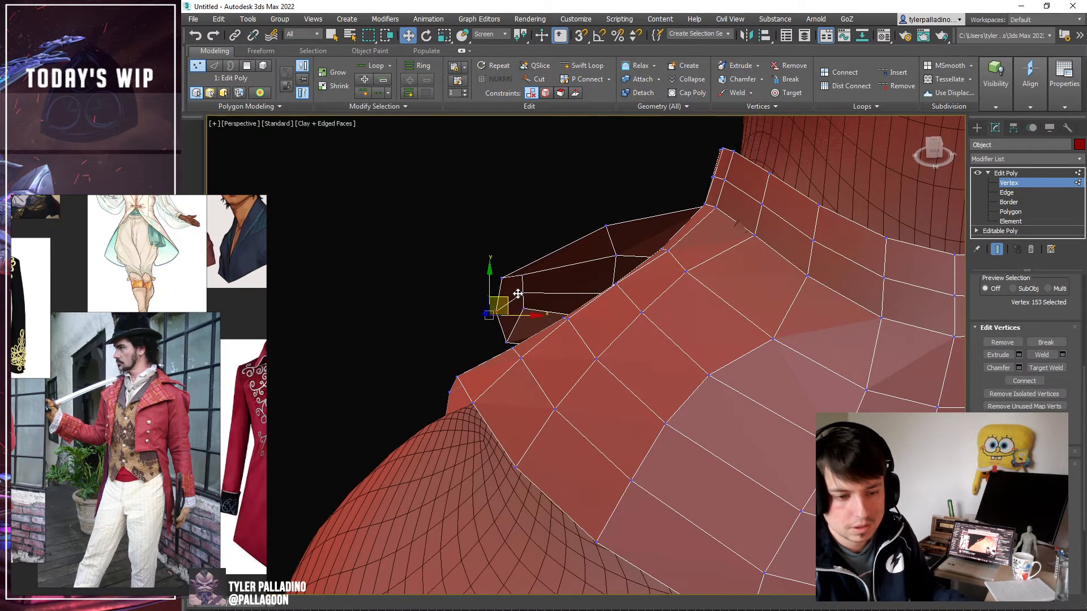
{"action": "left_click_drag", "start_coordinate": [518, 294], "coordinate": [524, 287]}
Select the six vertices around the notch at the lapel's outer end and scale them to adjust its shape.
{"action": "middle_click_drag", "start_coordinate": [524, 287], "coordinate": [542, 207], "text": "alt"}
{"action": "left_click_drag", "start_coordinate": [539, 238], "coordinate": [471, 331]}
{"action": "key", "text": "e"}
{"action": "key", "text": "r"}
{"action": "left_click_drag", "start_coordinate": [502, 289], "coordinate": [513, 332]}
{"action": "middle_click_drag", "start_coordinate": [513, 332], "coordinate": [521, 345], "text": "alt"}
{"action": "middle_click_drag", "start_coordinate": [527, 324], "coordinate": [593, 309], "text": "alt"}
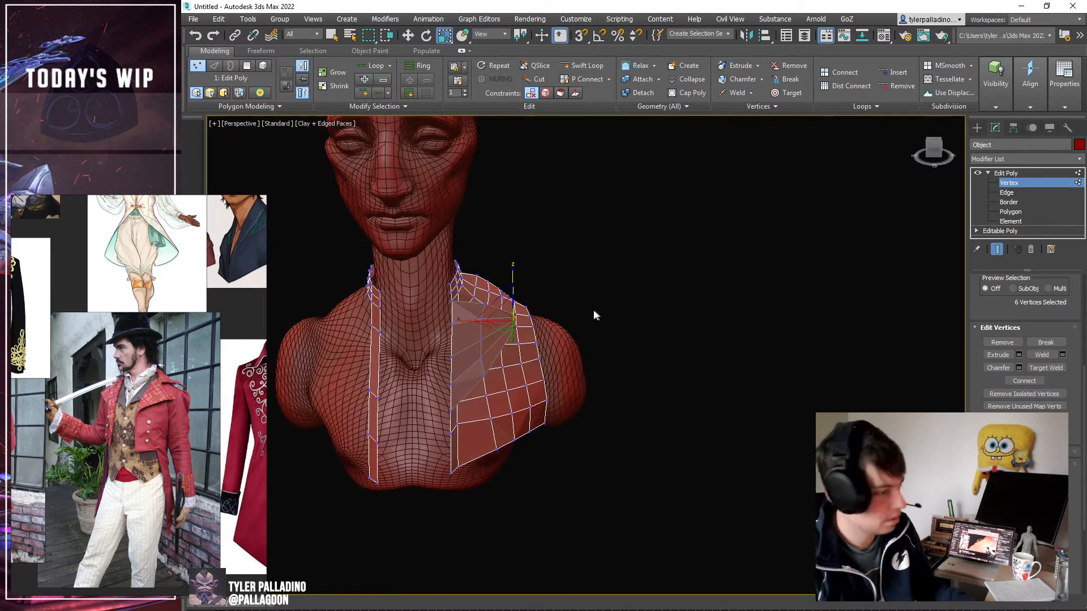
Leave vertex editing and add a Symmetry modifier to mirror the jacket panel and lapel across the chest.
{"action": "left_click", "coordinate": [1006, 172]}
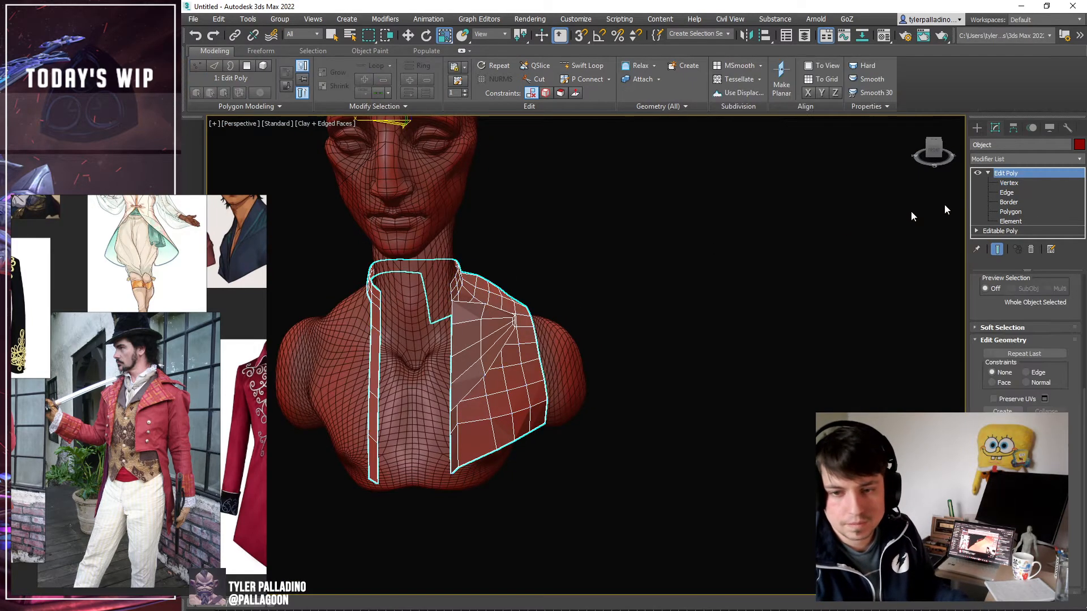
{"action": "middle_click_drag", "start_coordinate": [911, 211], "coordinate": [970, 199], "text": "alt"}
{"action": "left_click", "coordinate": [1007, 158]}
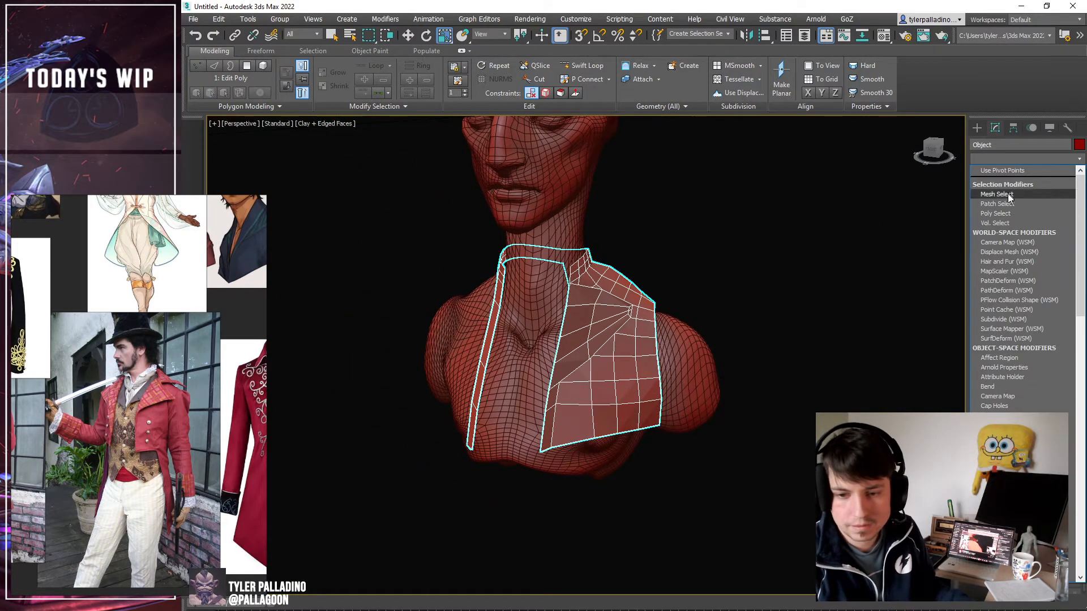
{"action": "scroll", "coordinate": [1000, 385], "scroll_direction": "down", "scroll_amount": 5}
{"action": "scroll", "coordinate": [1005, 389], "scroll_direction": "down", "scroll_amount": 10}
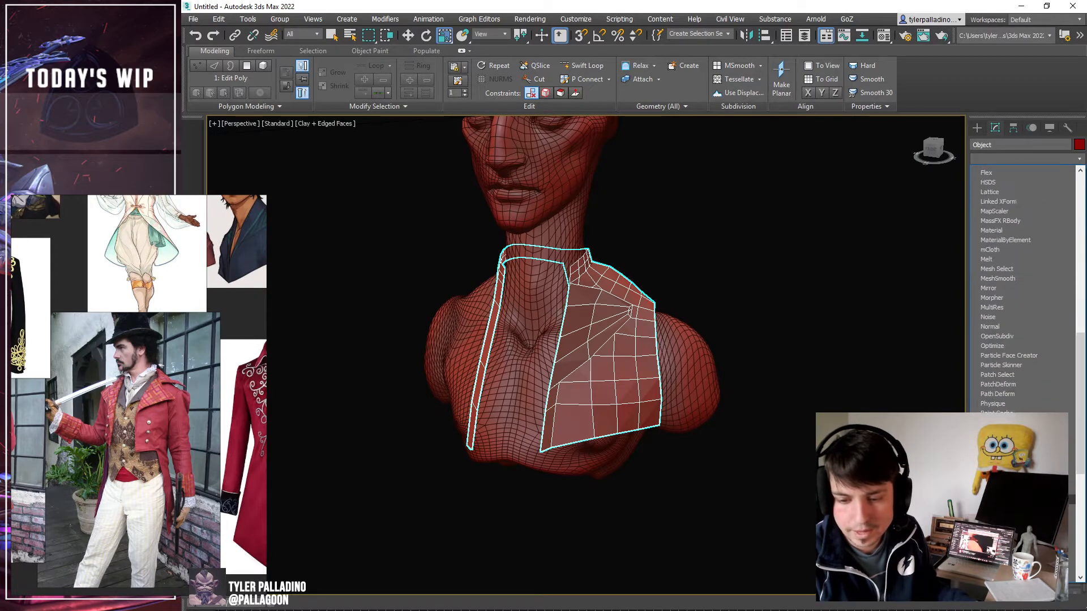
{"action": "left_click", "coordinate": [1002, 515]}
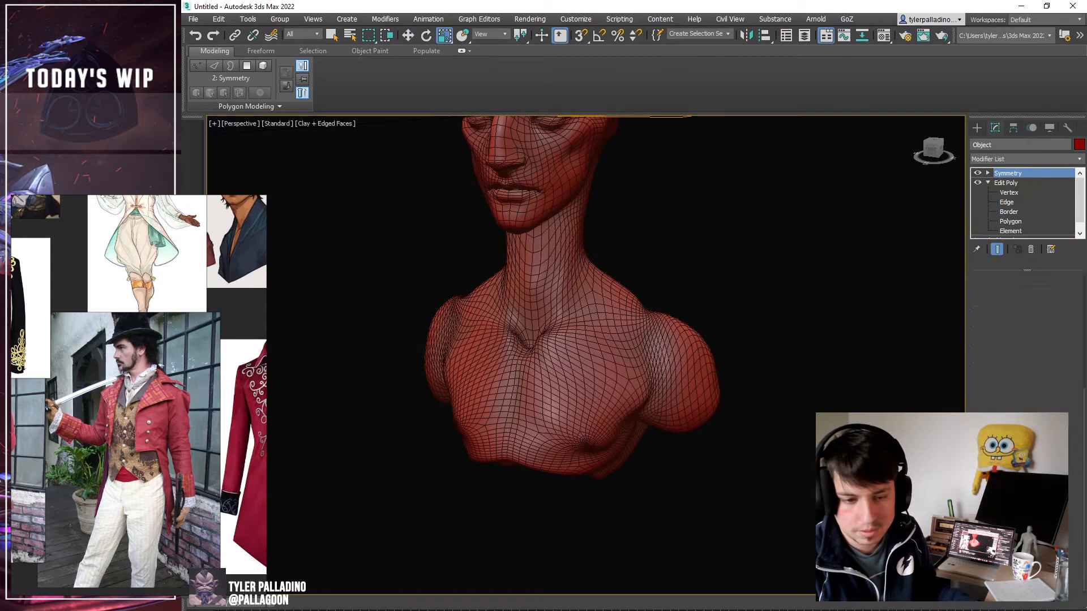
{"action": "middle_click_drag", "start_coordinate": [882, 351], "coordinate": [821, 317], "text": "alt"}
Add a Shell modifier to the jacket with an inner amount of 0.02 and an outer amount of 0.01.
{"action": "left_click", "coordinate": [1024, 158]}
{"action": "scroll", "coordinate": [1017, 186], "scroll_direction": "down", "scroll_amount": 10}
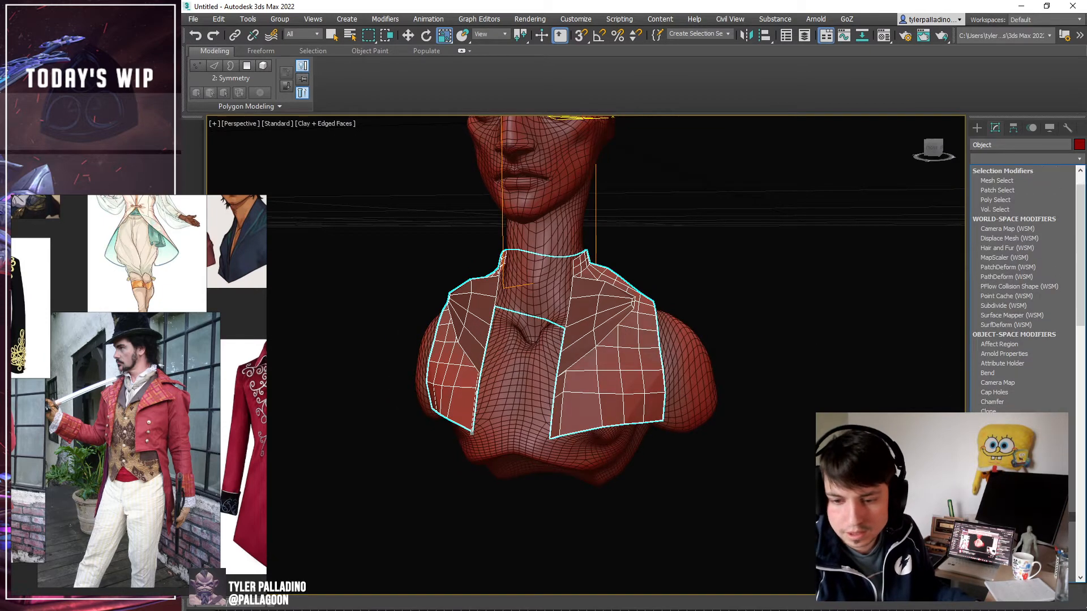
{"action": "scroll", "coordinate": [1019, 288], "scroll_direction": "down", "scroll_amount": 3}
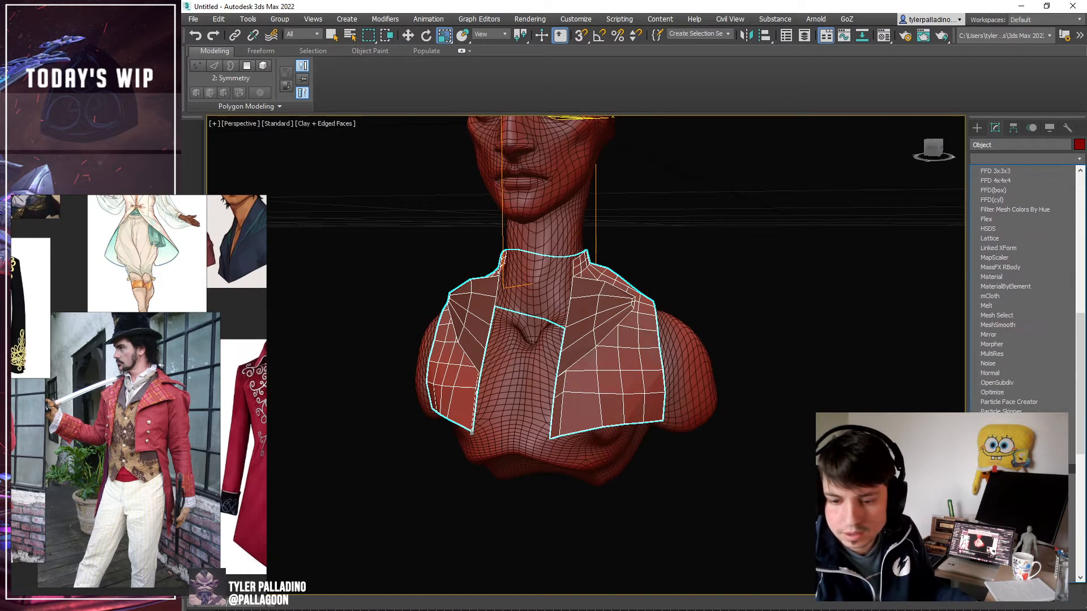
{"action": "key", "text": "Return"}
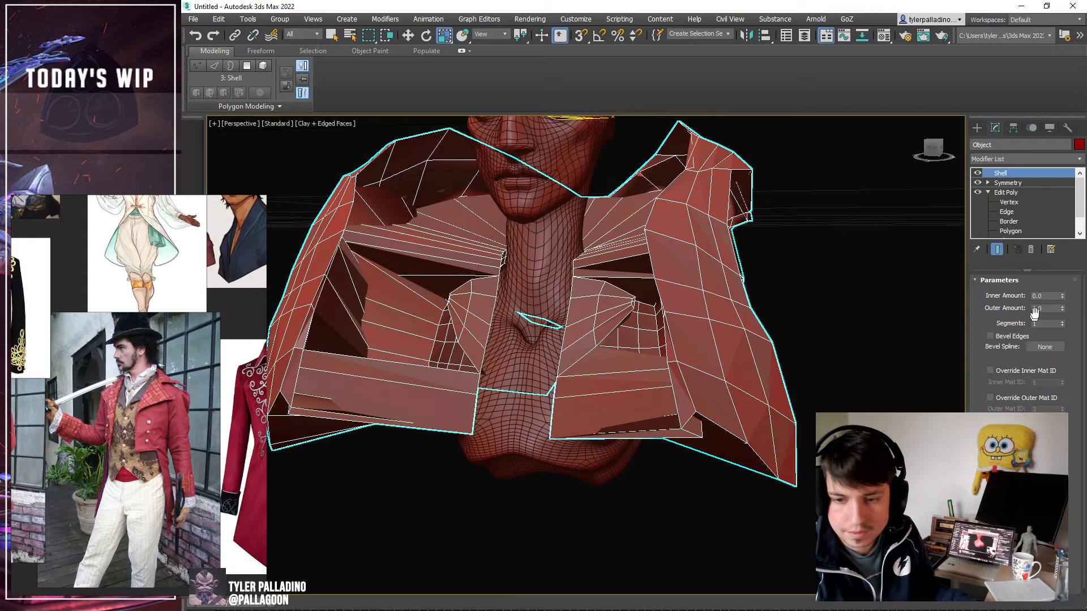
{"action": "right_click", "coordinate": [1063, 309]}
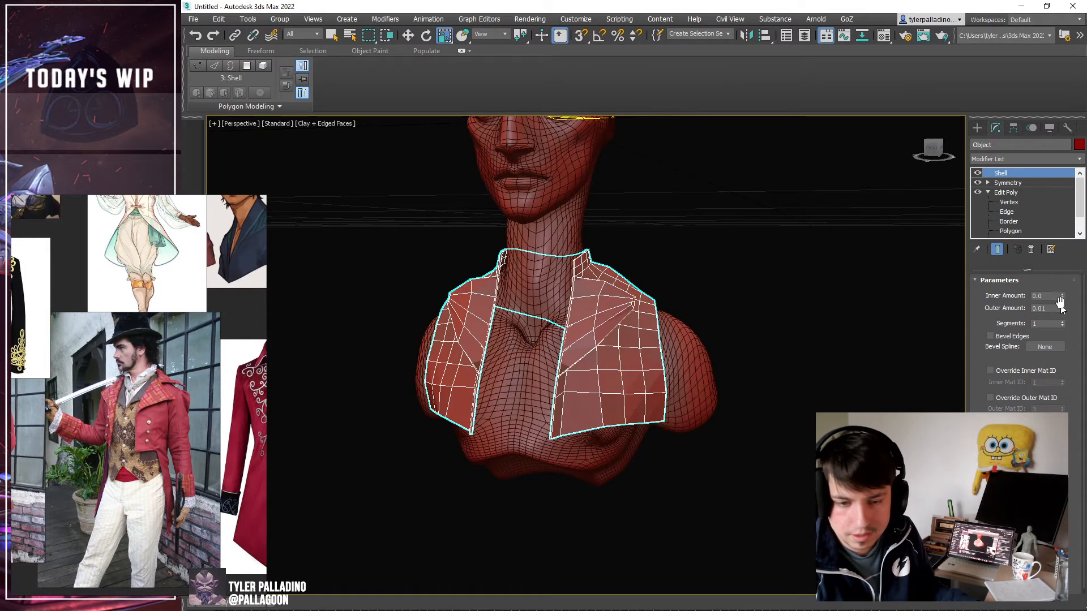
{"action": "left_click_drag", "start_coordinate": [1061, 296], "coordinate": [1062, 293]}
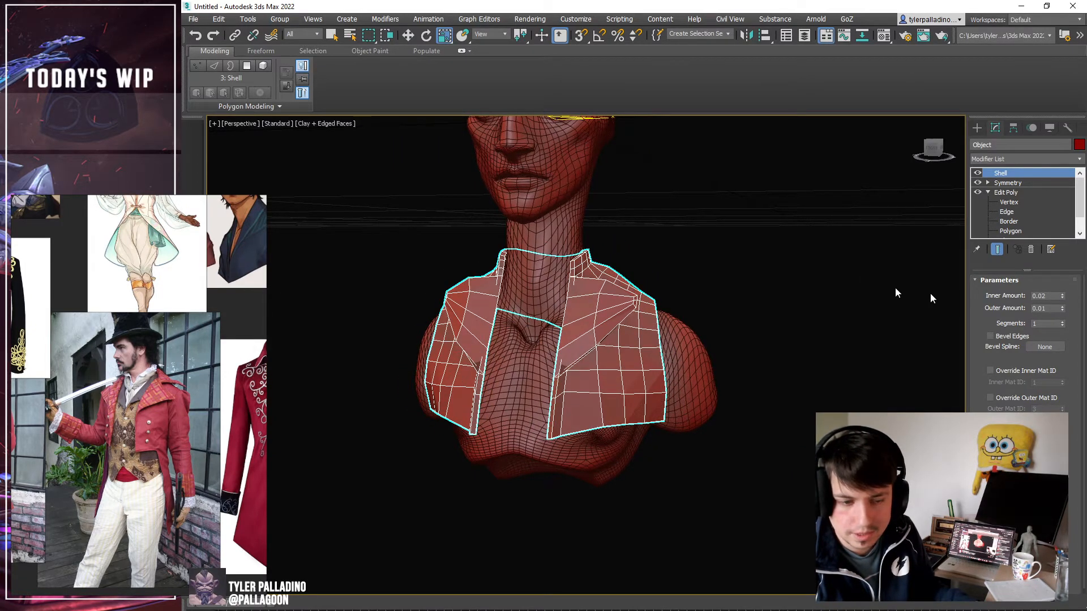
Add a TurboSmooth modifier with one iteration on top of the jacket's Shell.
{"action": "left_click", "coordinate": [1035, 160]}
{"action": "scroll", "coordinate": [1025, 289], "scroll_direction": "down", "scroll_amount": 10}
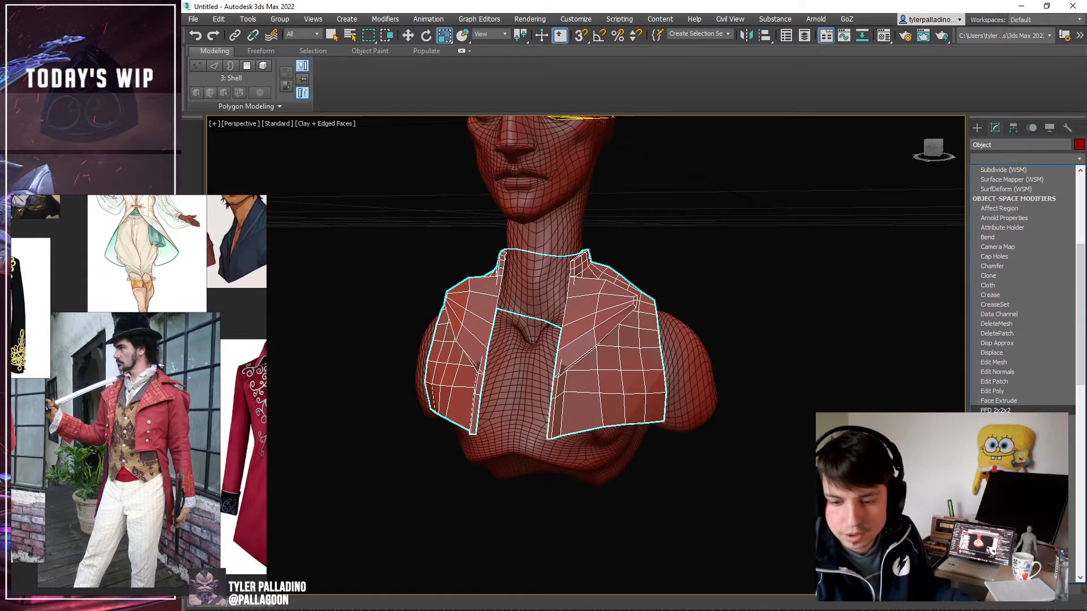
{"action": "left_click", "coordinate": [799, 414]}
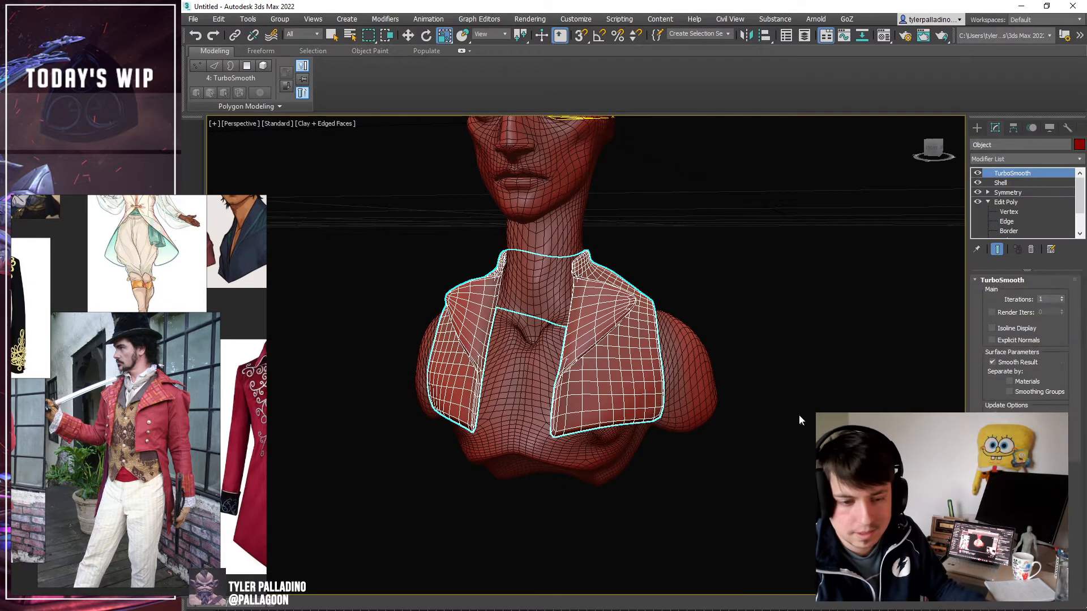
Examine the smoothed jacket and lapels from the front and up close with the edged-faces display hidden.
{"action": "left_click", "coordinate": [769, 400]}
{"action": "key", "text": "F4"}
{"action": "middle_click_drag", "start_coordinate": [768, 400], "coordinate": [744, 393], "text": "alt"}
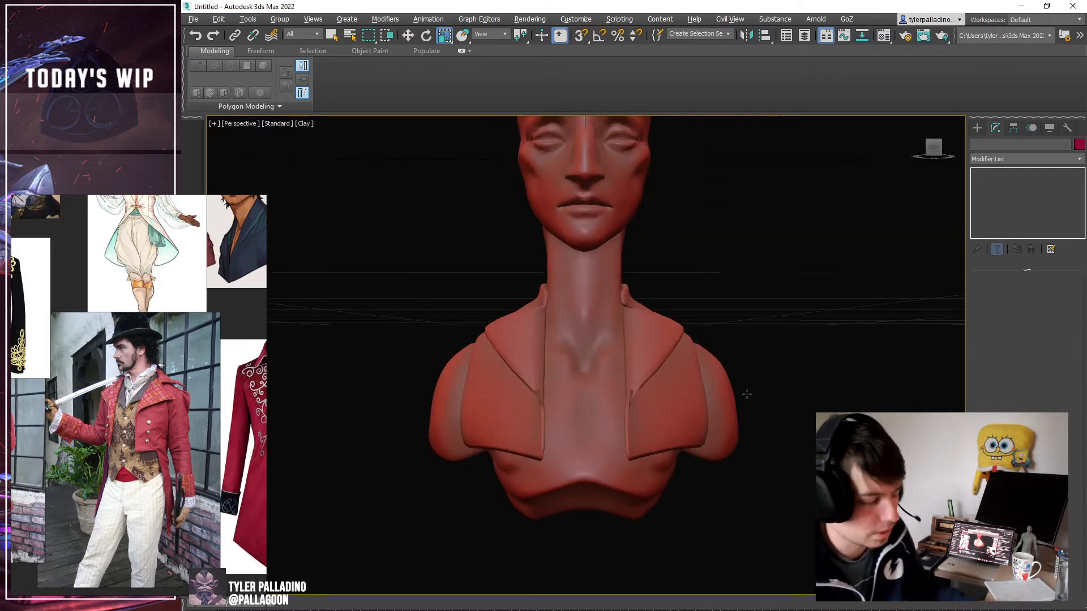
{"action": "left_click", "coordinate": [650, 376]}
{"action": "mouse_move", "coordinate": [651, 375]}
{"action": "middle_mouse_down", "text": "alt"}
{"action": "mouse_move", "coordinate": [604, 381]}
{"action": "mouse_move", "coordinate": [636, 383]}
{"action": "middle_mouse_up", "text": "alt"}
{"action": "left_click", "coordinate": [933, 147]}
{"action": "scroll", "coordinate": [607, 390], "scroll_direction": "up", "scroll_amount": 5}
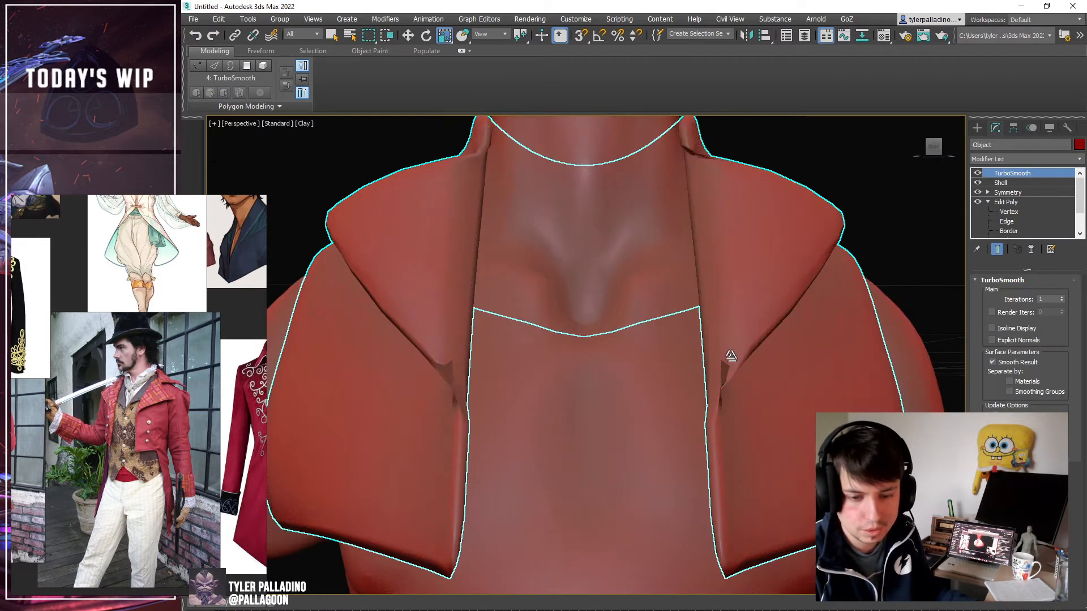
{"action": "mouse_move", "coordinate": [719, 363]}
{"action": "middle_mouse_down", "text": "alt"}
{"action": "mouse_move", "coordinate": [575, 354]}
{"action": "mouse_move", "coordinate": [681, 381]}
{"action": "mouse_move", "coordinate": [716, 368]}
{"action": "middle_mouse_up", "text": "alt"}
{"action": "scroll", "coordinate": [716, 368], "scroll_direction": "down", "scroll_amount": 3}
{"action": "middle_click_drag", "start_coordinate": [718, 364], "coordinate": [659, 383]}
Return to the jacket's Edit Poly level with edged faces shown and the end result hidden, and start SwiftLoop for the lapel.
{"action": "left_click", "coordinate": [1013, 202]}
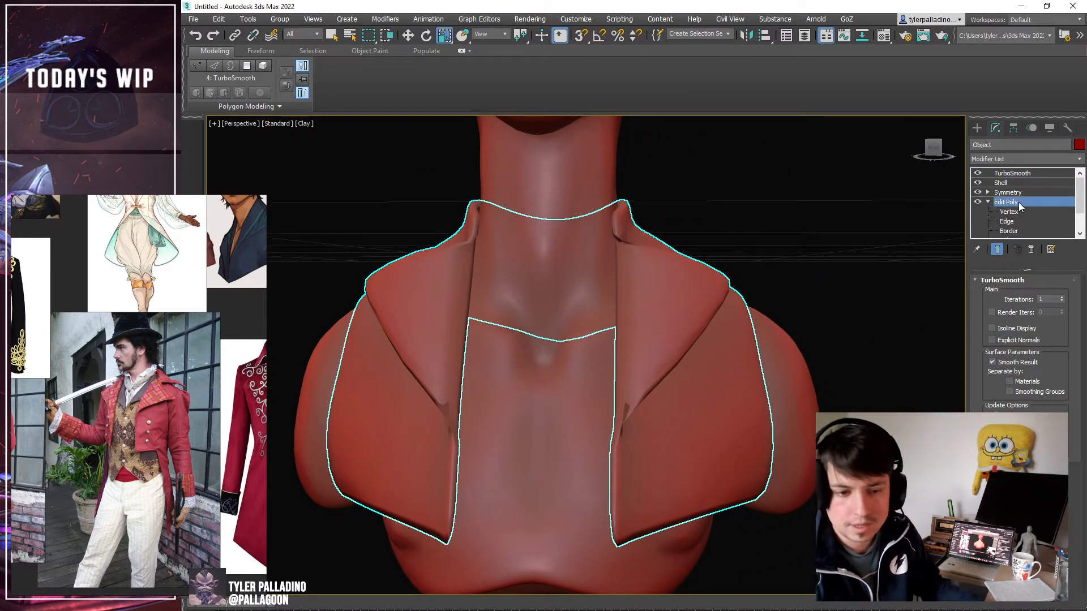
{"action": "middle_click_drag", "start_coordinate": [725, 355], "coordinate": [717, 355]}
{"action": "key", "text": "F4"}
{"action": "left_click", "coordinate": [999, 250]}
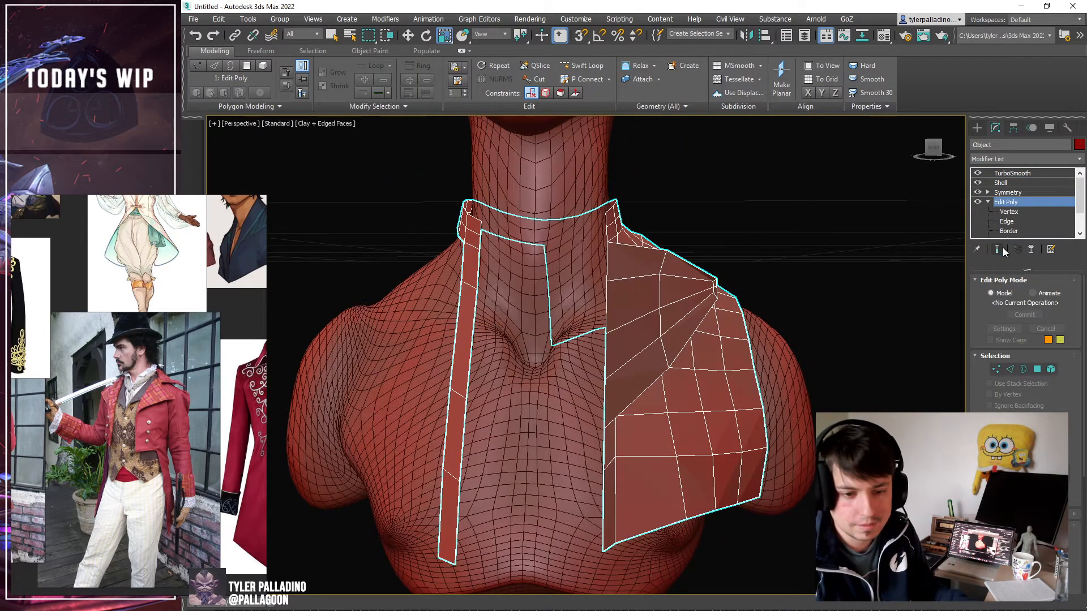
{"action": "left_click", "coordinate": [582, 65]}
{"action": "middle_click_drag", "start_coordinate": [589, 175], "coordinate": [512, 294], "text": "alt"}
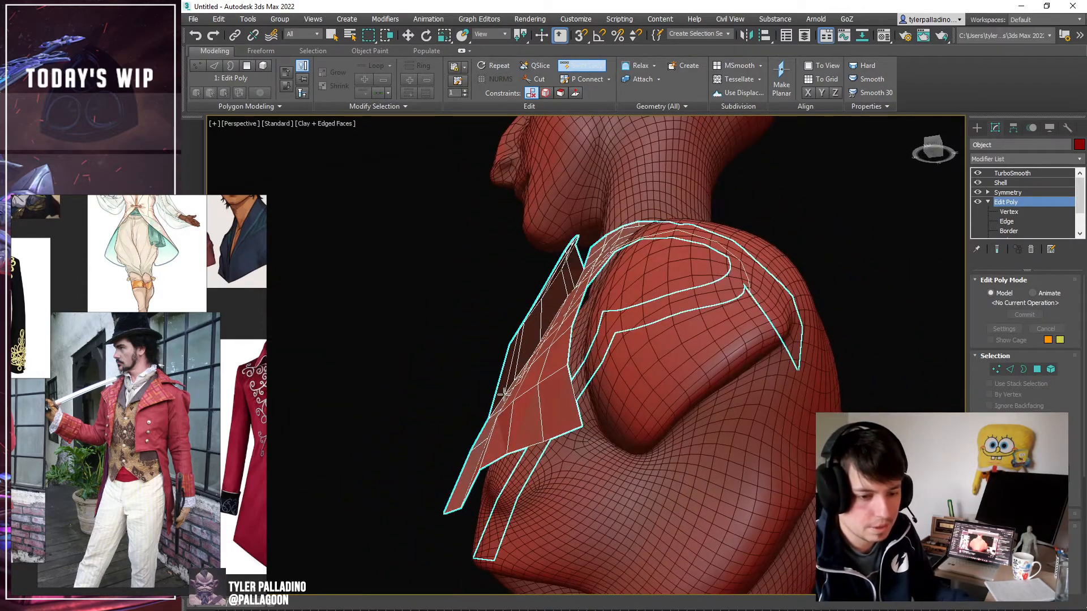
Scale the edges running through the middle of the character's left lapel slightly.
{"action": "key", "text": "2"}
{"action": "mouse_move", "coordinate": [498, 327]}
{"action": "middle_mouse_down", "text": "alt"}
{"action": "mouse_move", "coordinate": [579, 335]}
{"action": "mouse_move", "coordinate": [565, 321]}
{"action": "mouse_move", "coordinate": [552, 345]}
{"action": "mouse_move", "coordinate": [560, 357]}
{"action": "mouse_move", "coordinate": [574, 293]}
{"action": "middle_mouse_up", "text": "alt"}
{"action": "double_click", "coordinate": [574, 292]}
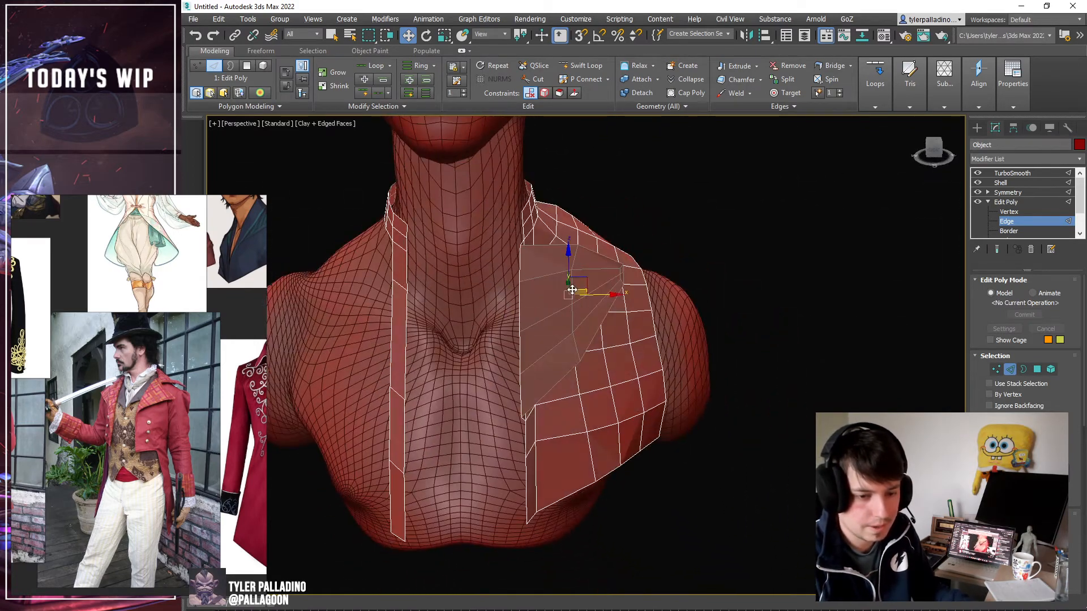
{"action": "key", "text": "e"}
{"action": "middle_click_drag", "start_coordinate": [600, 375], "coordinate": [465, 322], "text": "alt"}
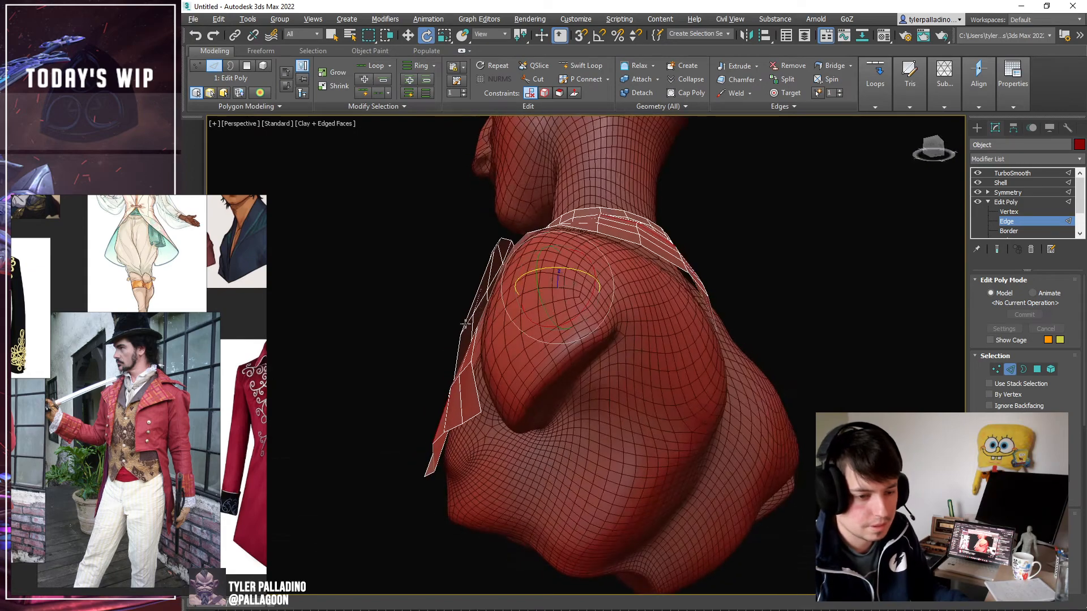
{"action": "key", "text": "r"}
{"action": "left_click_drag", "start_coordinate": [490, 293], "coordinate": [494, 302]}
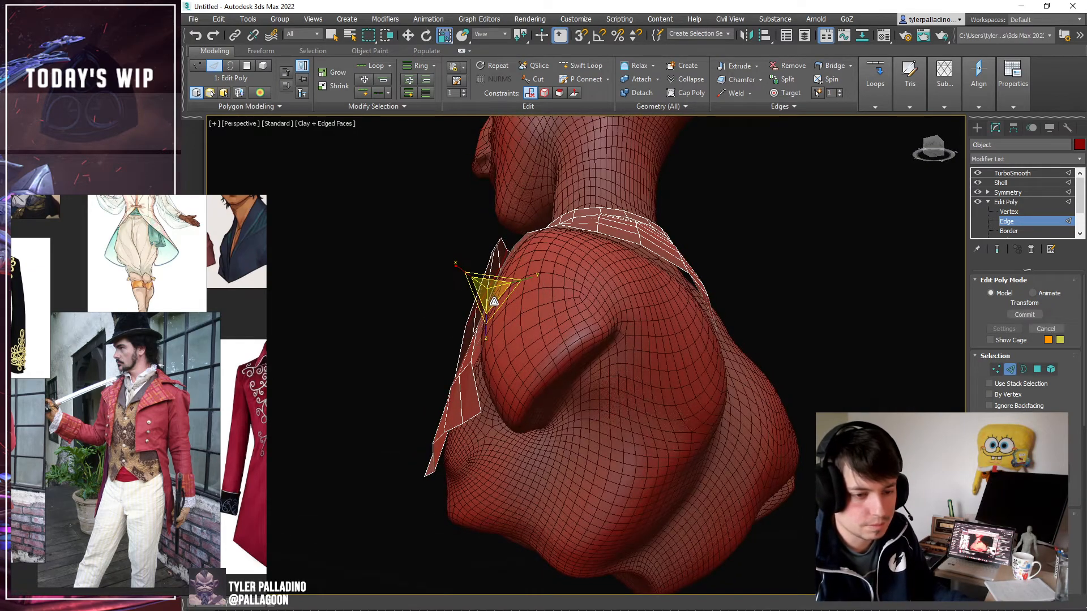
{"action": "middle_click_drag", "start_coordinate": [495, 306], "coordinate": [612, 340], "text": "alt"}
{"action": "key", "text": "w"}
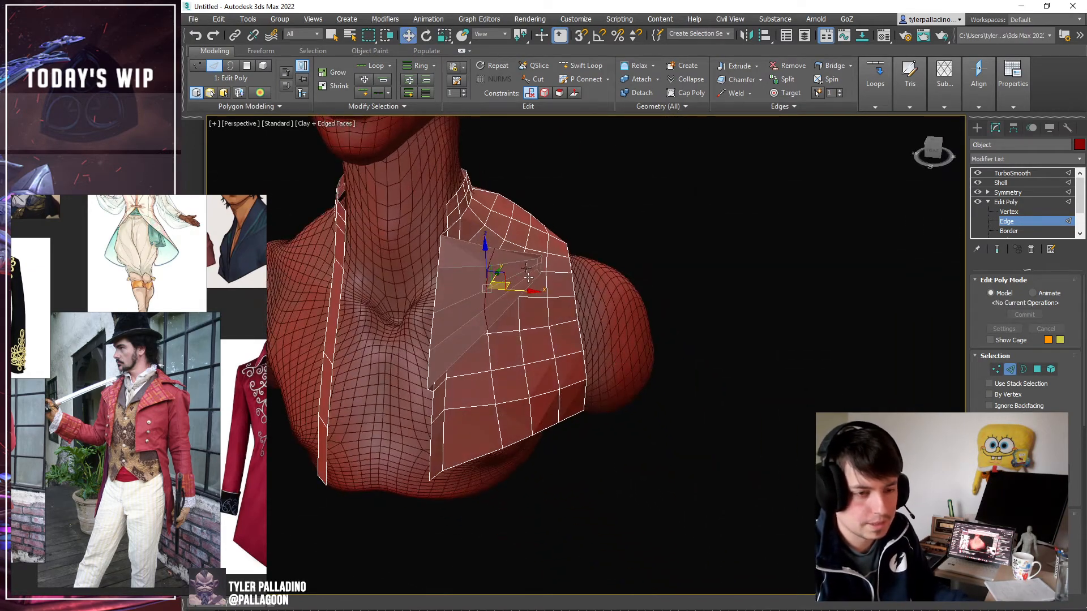
Switch the reference coordinate system to Screen and shift the lapel's middle edges to bend its surface.
{"action": "left_click", "coordinate": [497, 35]}
{"action": "left_click", "coordinate": [491, 50]}
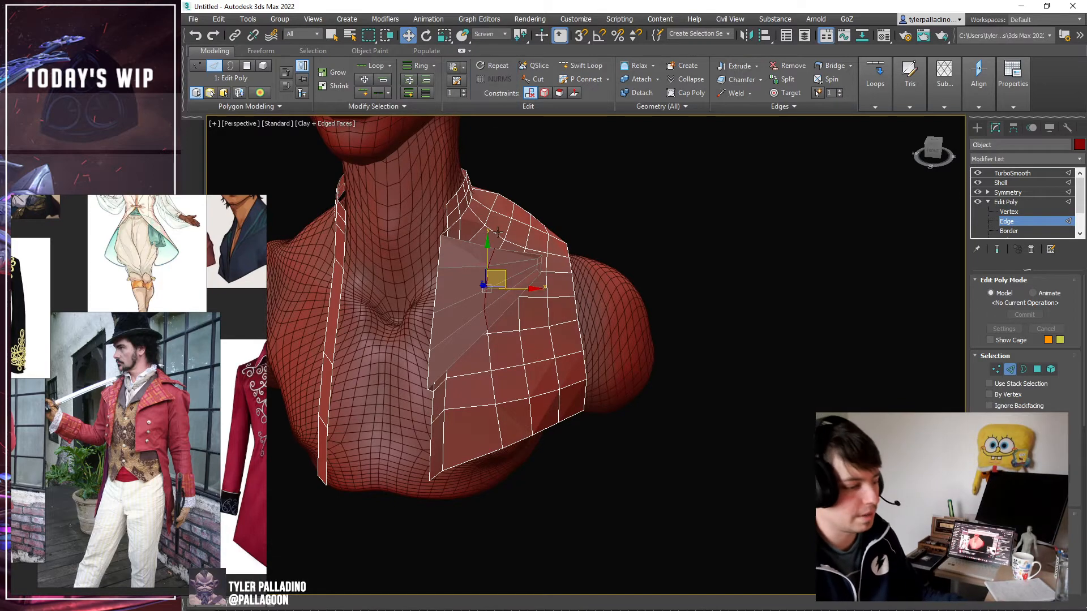
{"action": "middle_click_drag", "start_coordinate": [503, 283], "coordinate": [597, 307]}
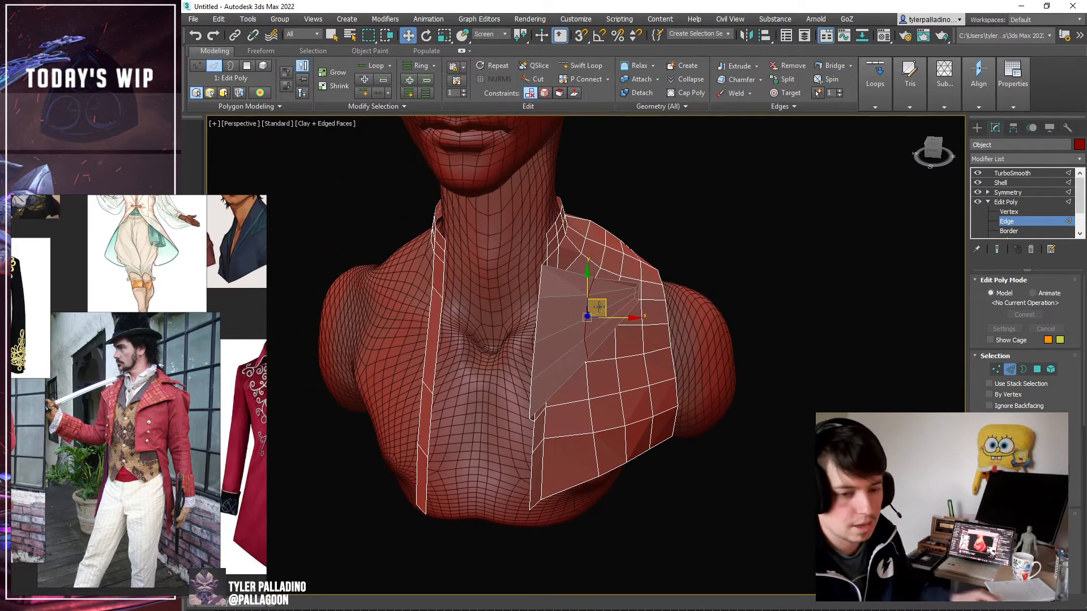
{"action": "left_click_drag", "start_coordinate": [603, 303], "coordinate": [599, 308]}
{"action": "middle_click_drag", "start_coordinate": [687, 308], "coordinate": [605, 310], "text": "alt"}
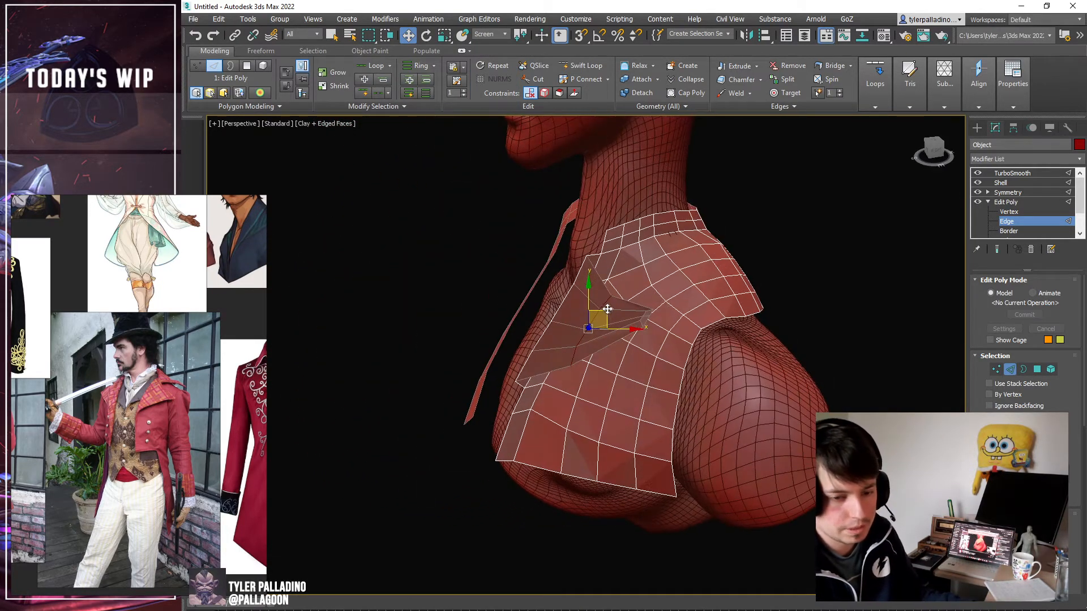
{"action": "left_click_drag", "start_coordinate": [587, 307], "coordinate": [589, 310]}
{"action": "middle_click_drag", "start_coordinate": [589, 310], "coordinate": [704, 304], "text": "alt"}
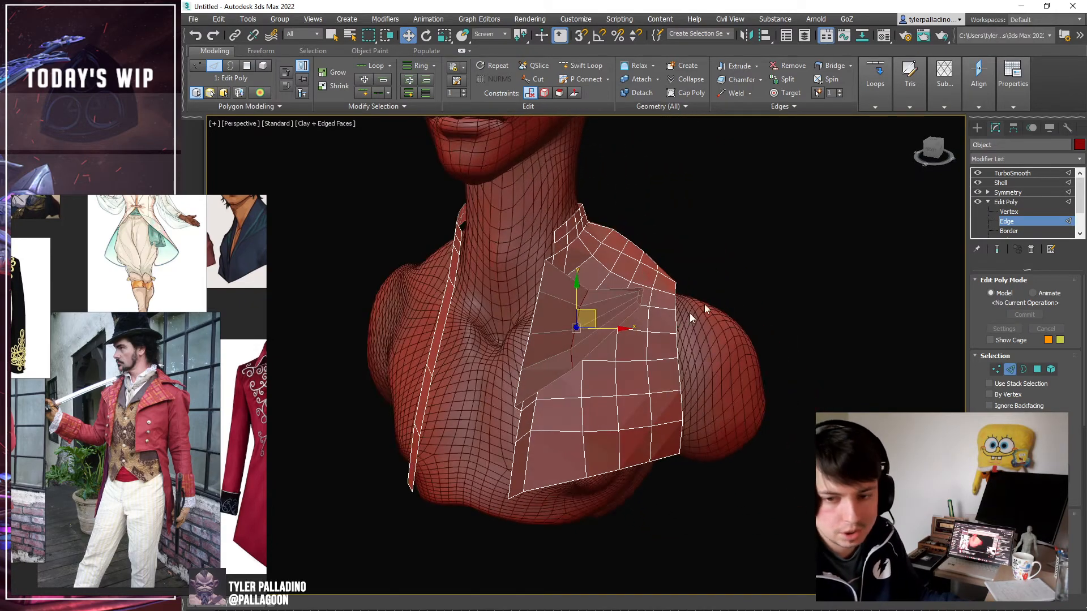
{"action": "scroll", "coordinate": [1032, 220], "scroll_direction": "down", "scroll_amount": 3}
{"action": "left_click", "coordinate": [1021, 221]}
{"action": "middle_click_drag", "start_coordinate": [606, 277], "coordinate": [629, 210], "text": "alt"}
{"action": "left_click", "coordinate": [605, 326]}
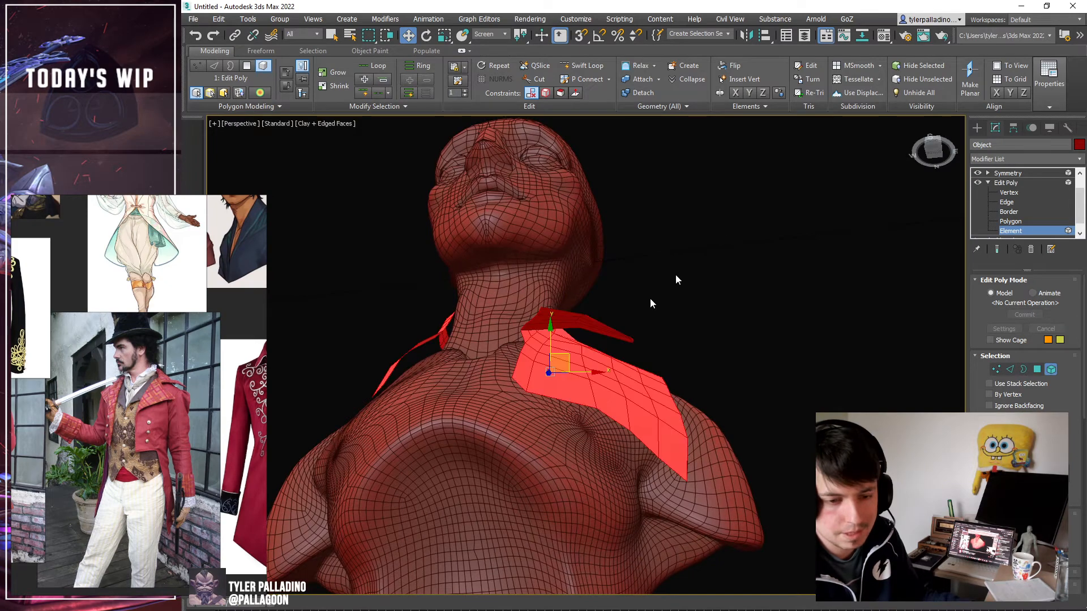
{"action": "left_click", "coordinate": [1028, 221]}
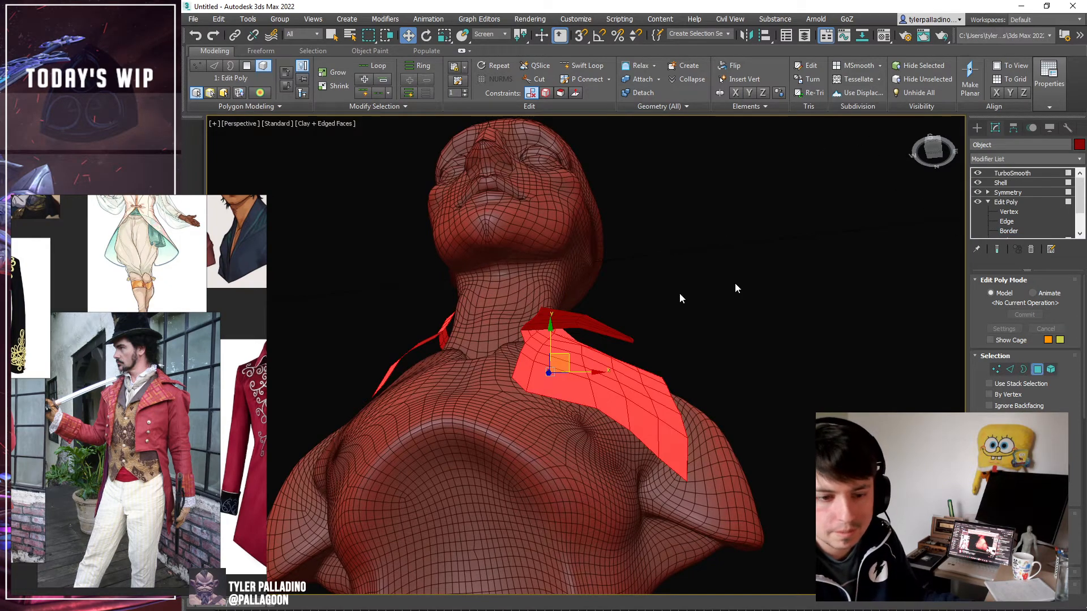
{"action": "left_click", "coordinate": [607, 314]}
{"action": "left_click", "coordinate": [607, 317]}
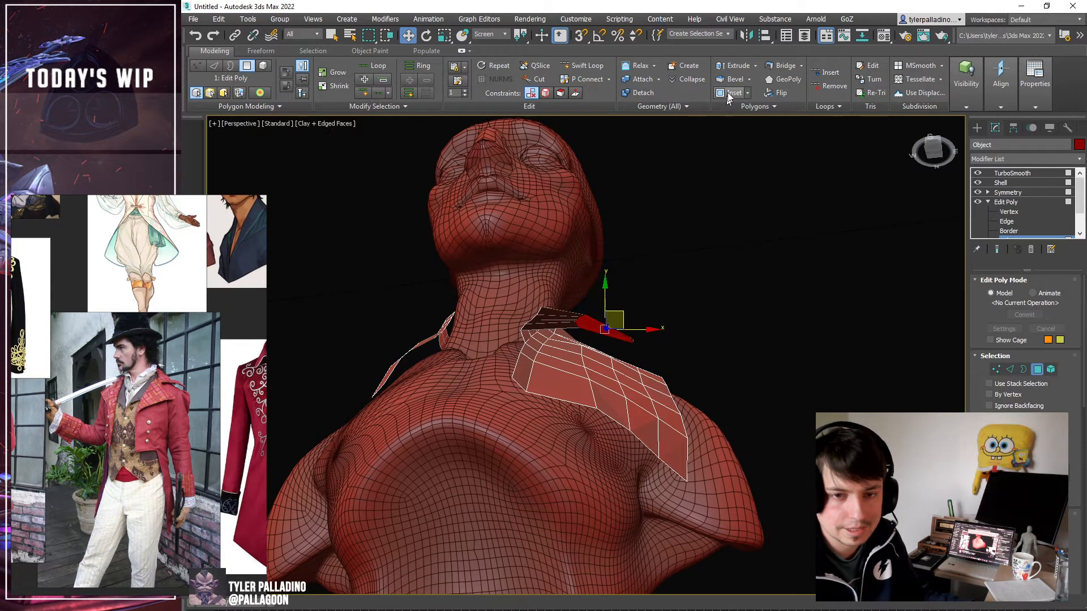
{"action": "middle_click_drag", "start_coordinate": [576, 322], "coordinate": [594, 318], "text": "alt"}
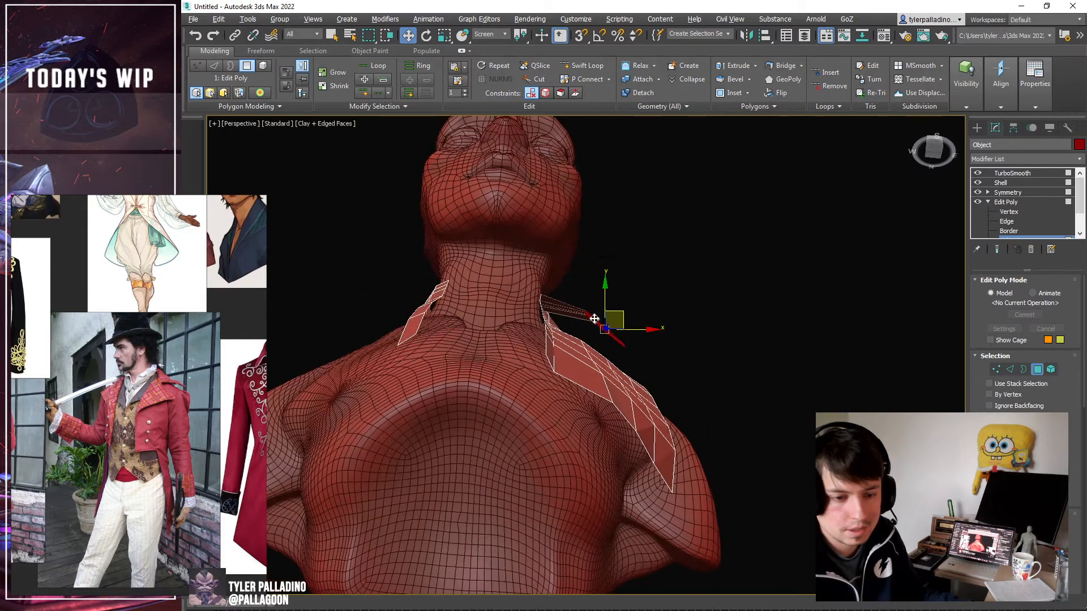
{"action": "left_click", "coordinate": [569, 321]}
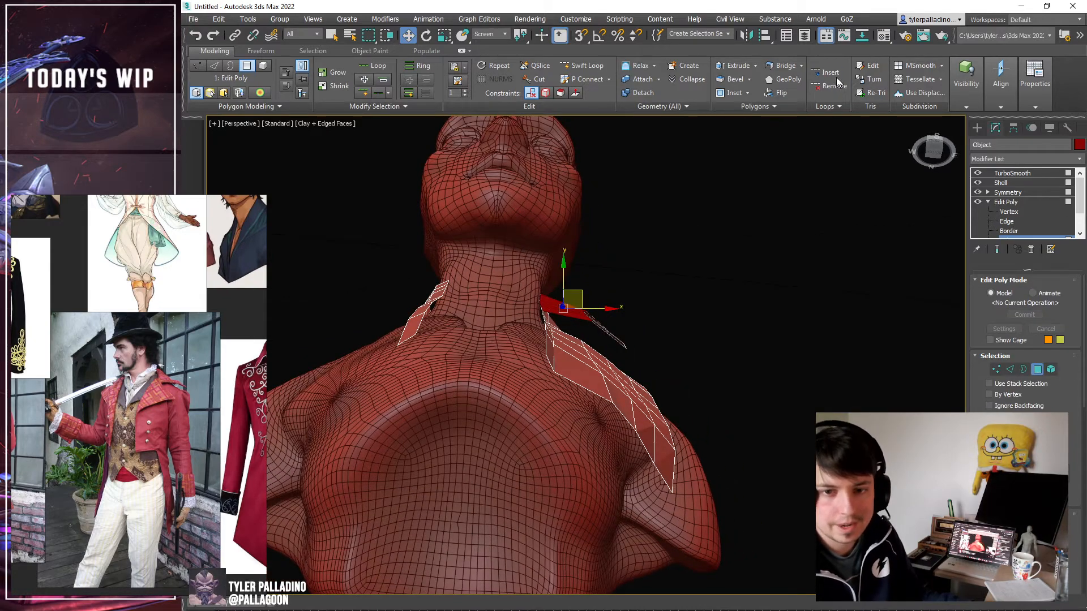
{"action": "left_click", "coordinate": [1013, 231]}
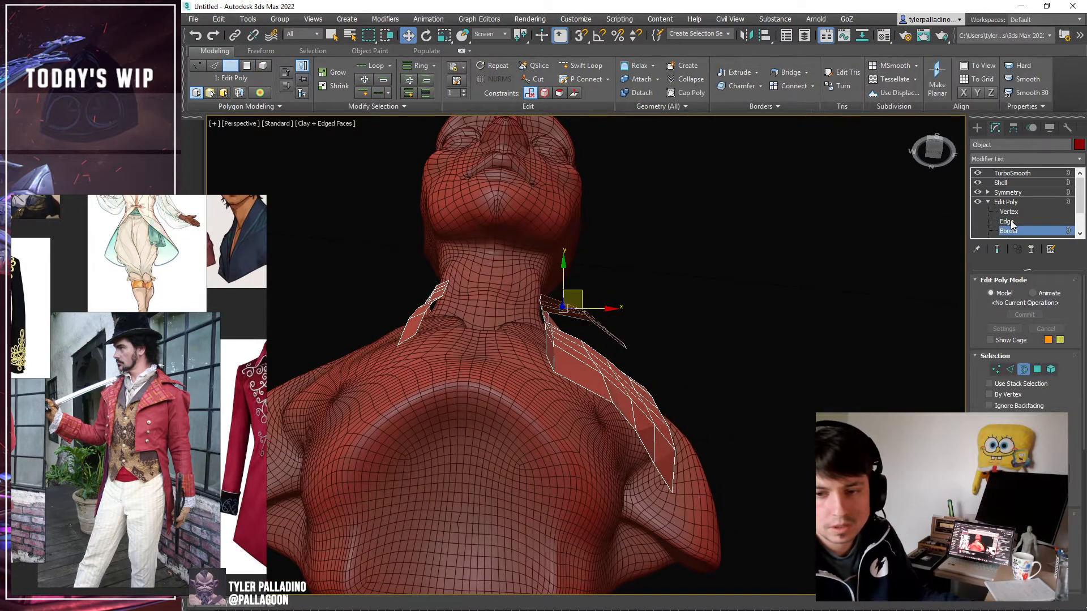
Add edge loops on both sides of the lapel's middle edge and pull them outward to round the fold.
{"action": "left_click", "coordinate": [1007, 222]}
{"action": "middle_click_drag", "start_coordinate": [616, 291], "coordinate": [576, 321], "text": "alt"}
{"action": "left_click_drag", "start_coordinate": [592, 288], "coordinate": [591, 279]}
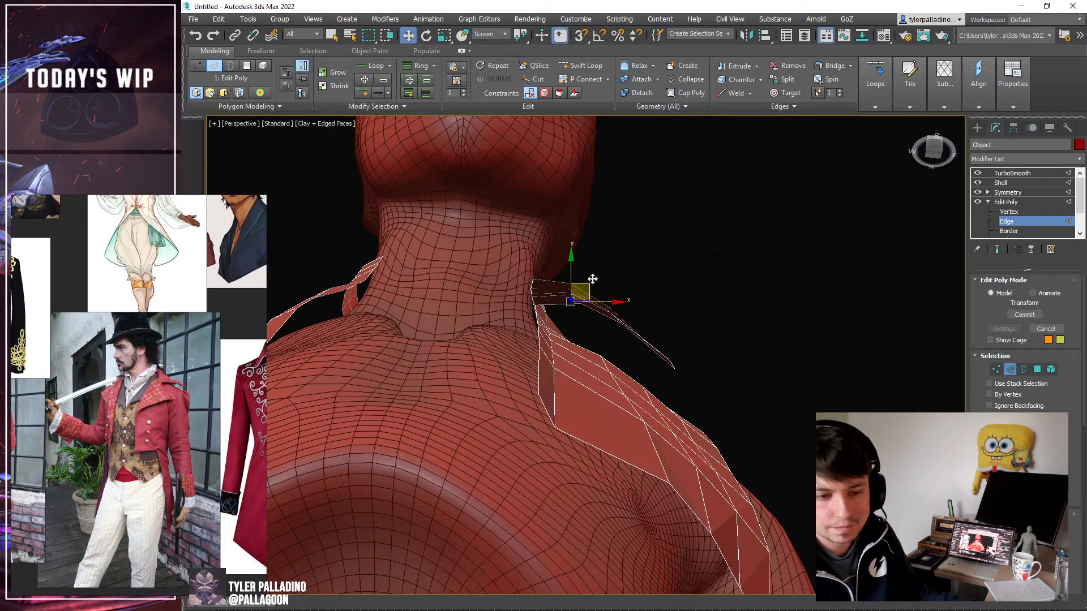
{"action": "middle_click_drag", "start_coordinate": [607, 295], "coordinate": [675, 303], "text": "alt"}
{"action": "left_click", "coordinate": [657, 315]}
{"action": "left_click_drag", "start_coordinate": [676, 293], "coordinate": [679, 284]}
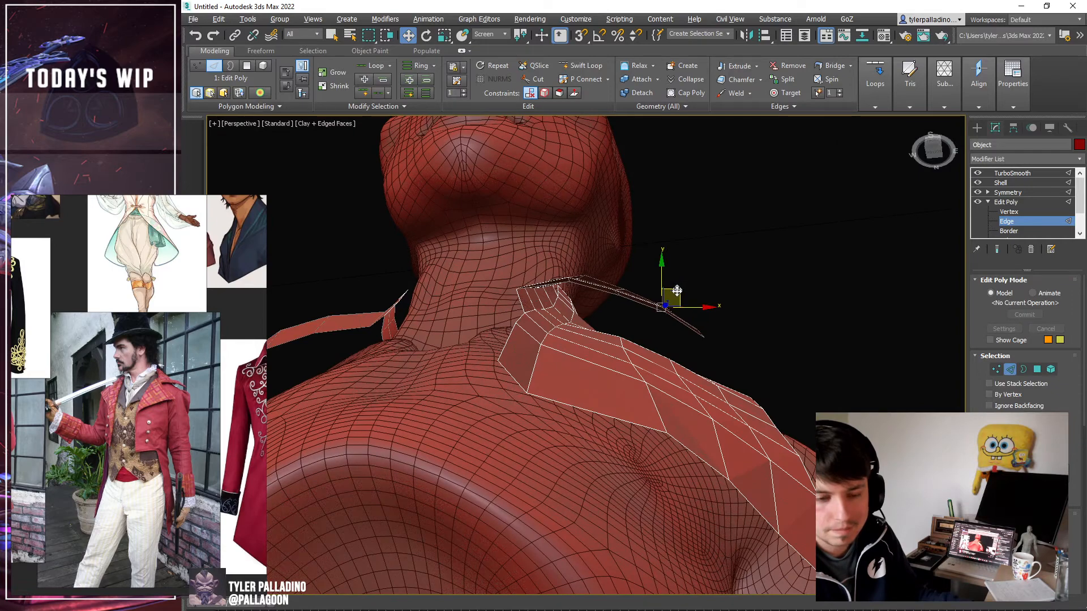
{"action": "middle_click_drag", "start_coordinate": [678, 284], "coordinate": [681, 379], "text": "alt"}
Reposition the middle edges of the lapel to even out its top contour.
{"action": "left_click", "coordinate": [628, 286]}
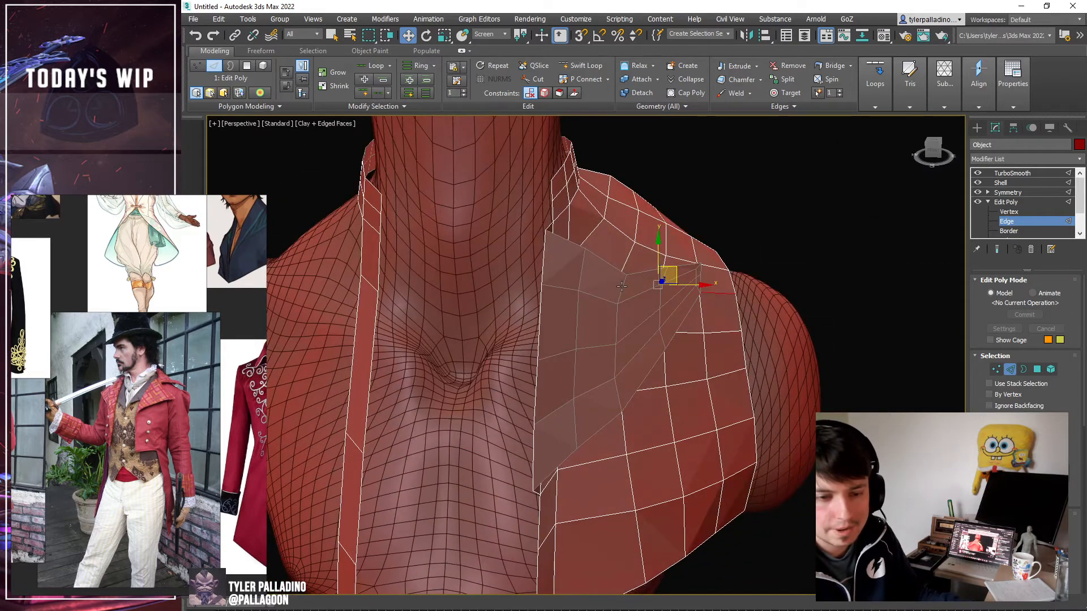
{"action": "double_click", "coordinate": [622, 287]}
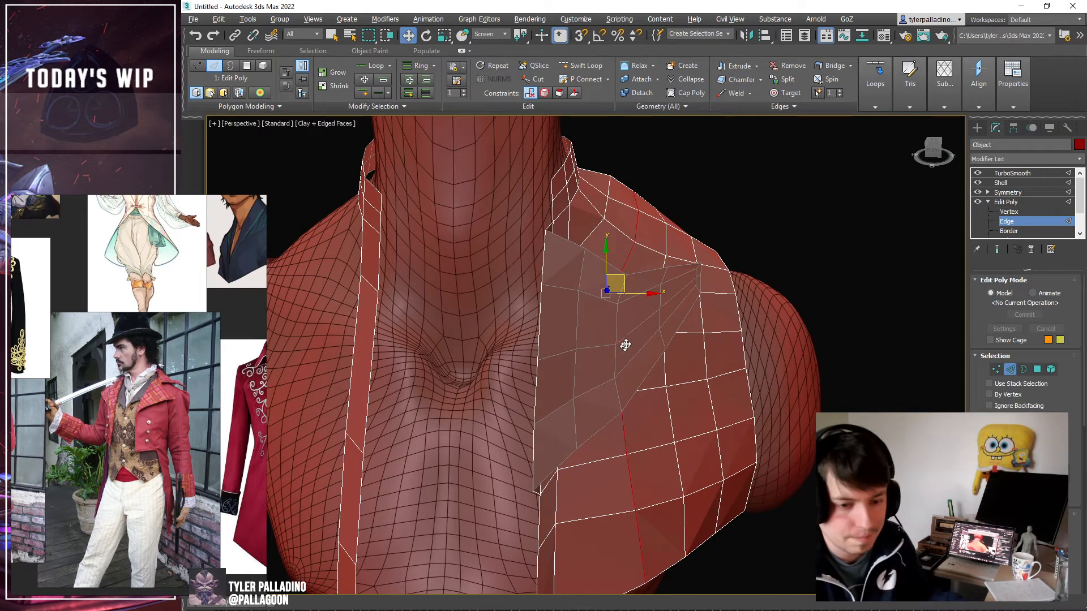
{"action": "middle_click_drag", "start_coordinate": [623, 344], "coordinate": [545, 271], "text": "alt"}
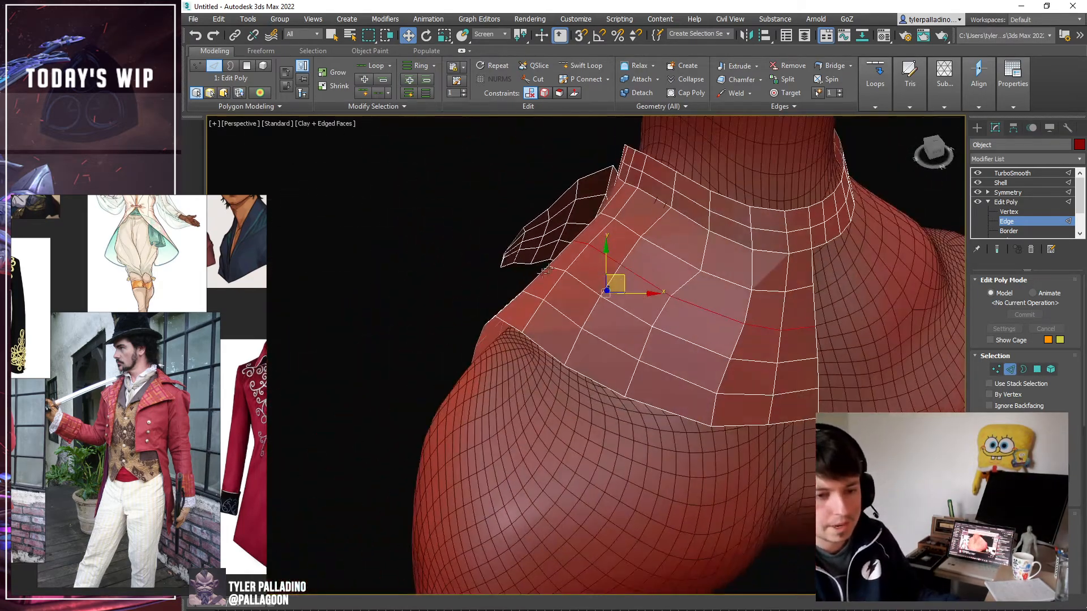
{"action": "middle_click_drag", "start_coordinate": [546, 218], "coordinate": [566, 232], "text": "alt"}
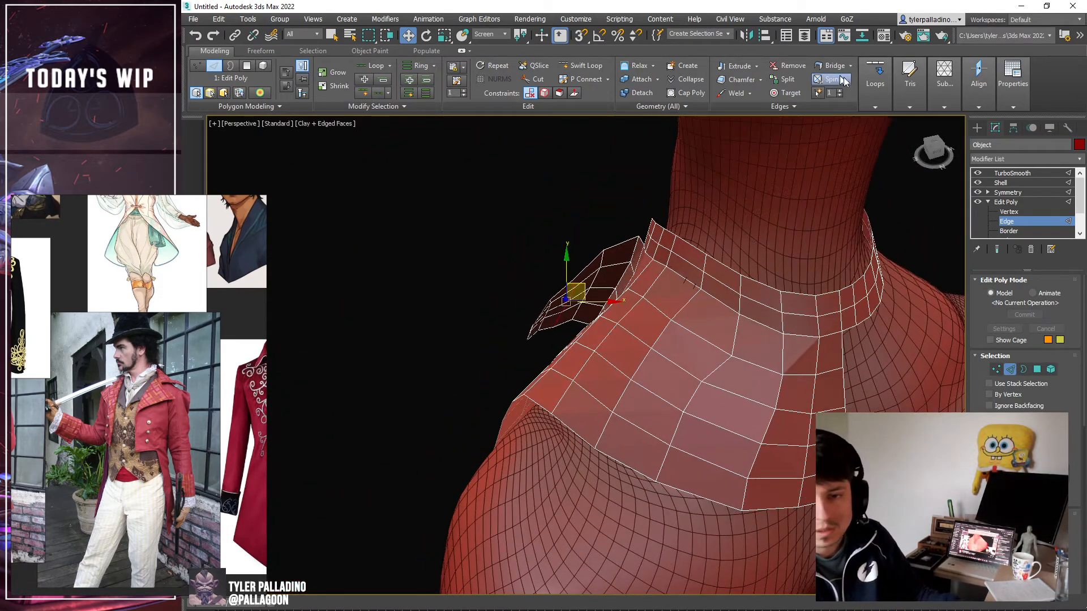
{"action": "left_click", "coordinate": [874, 79]}
{"action": "middle_click_drag", "start_coordinate": [651, 266], "coordinate": [613, 276], "text": "alt"}
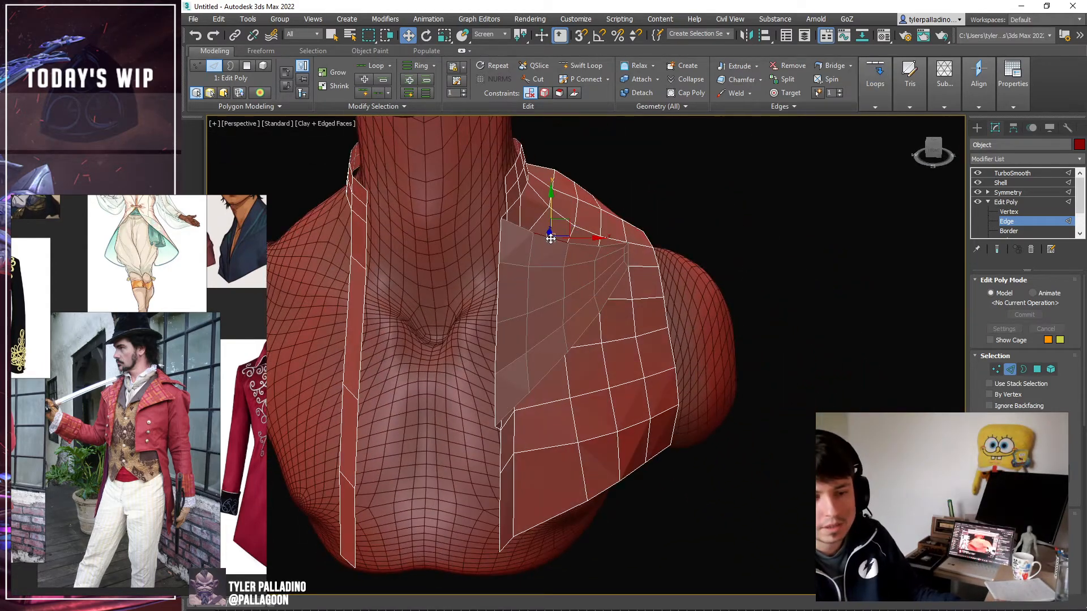
{"action": "middle_click_drag", "start_coordinate": [582, 244], "coordinate": [579, 335], "text": "alt"}
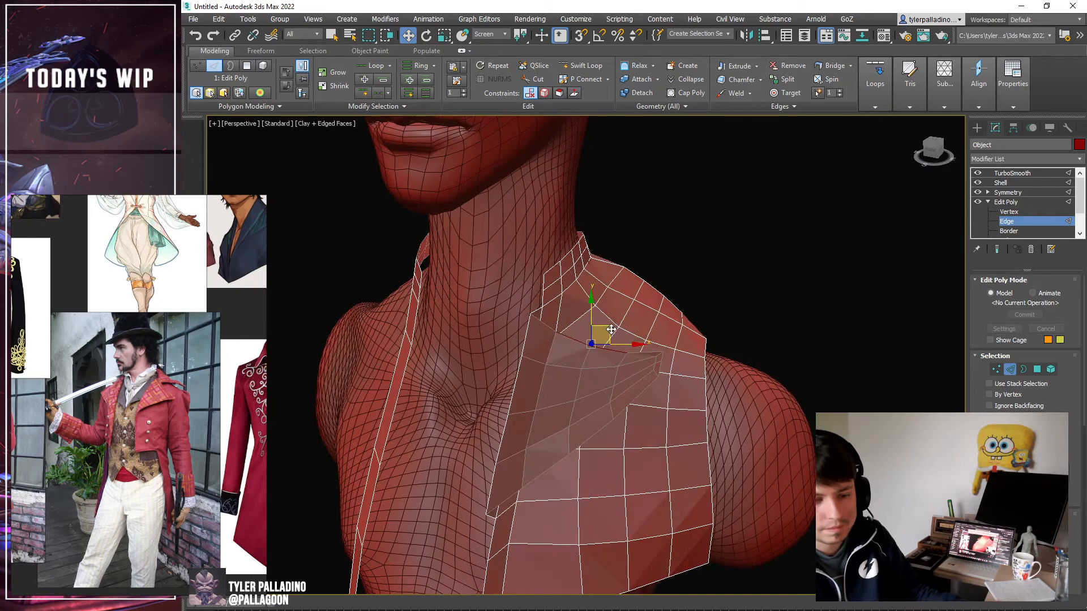
{"action": "left_click_drag", "start_coordinate": [611, 329], "coordinate": [600, 367]}
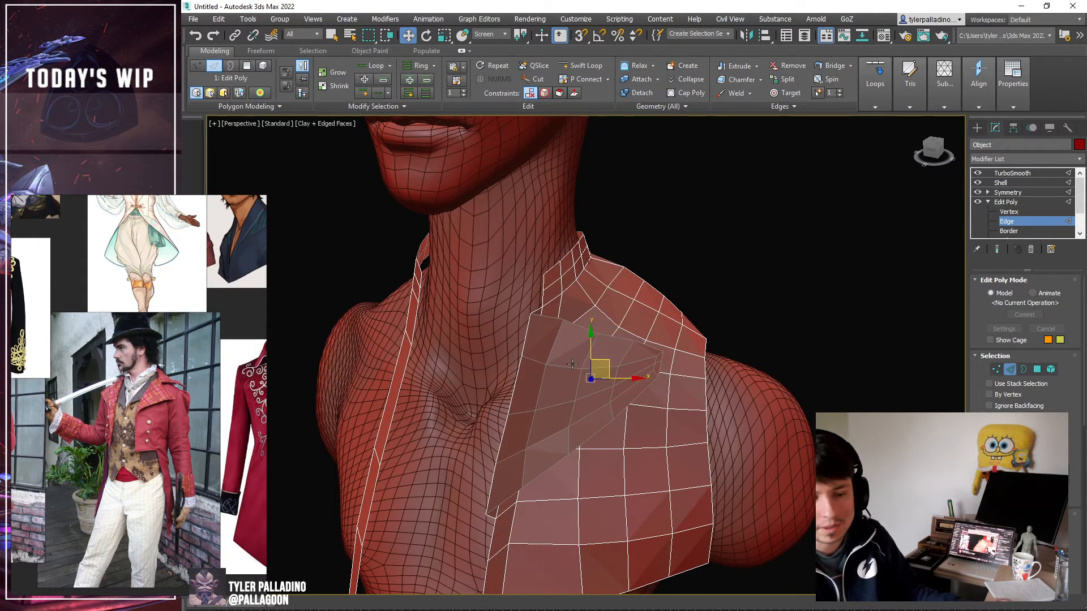
{"action": "middle_click_drag", "start_coordinate": [594, 366], "coordinate": [577, 347], "text": "alt"}
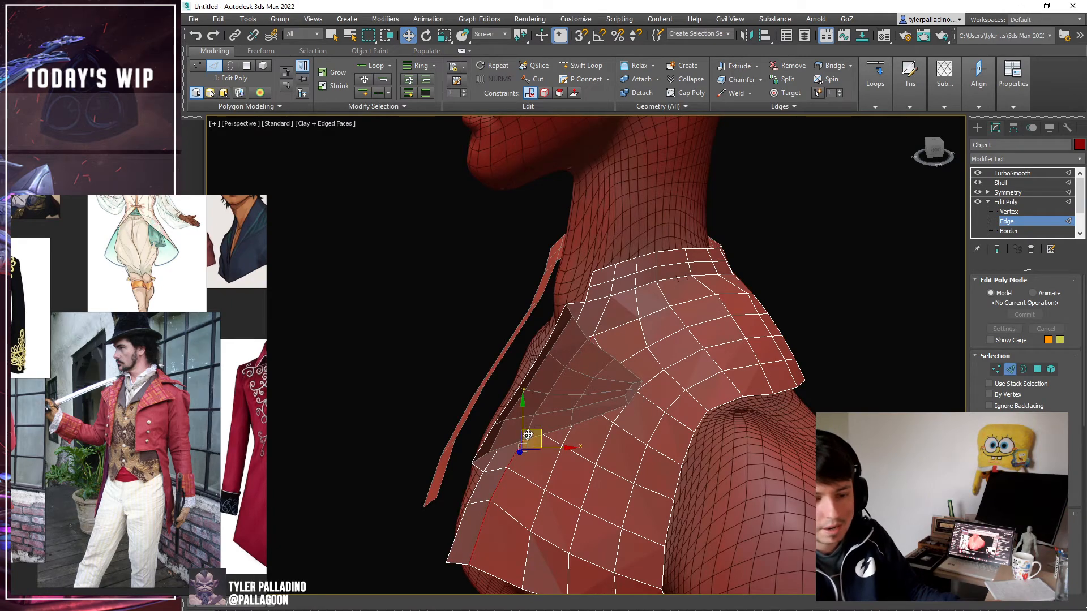
{"action": "middle_click_drag", "start_coordinate": [542, 400], "coordinate": [650, 382], "text": "alt"}
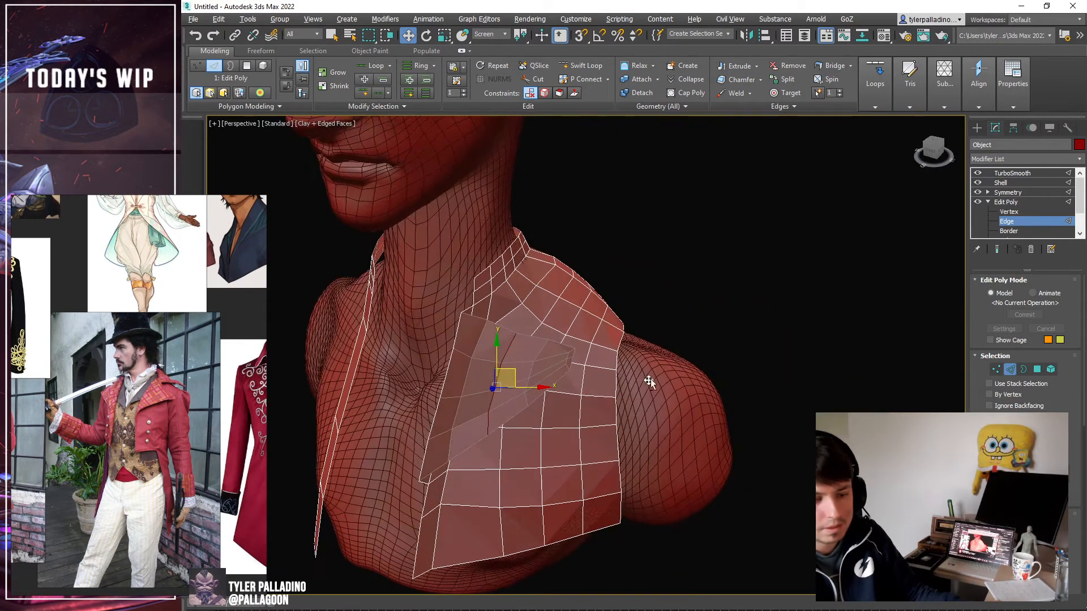
{"action": "left_click", "coordinate": [877, 107]}
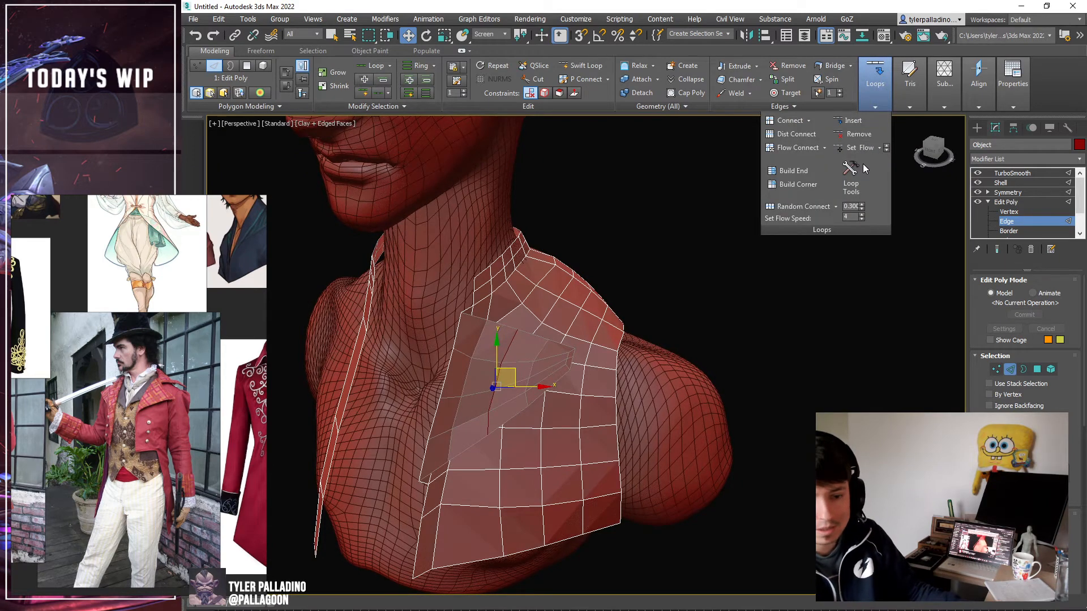
Increase the Shell modifier's inner amount on the jacket and preview the TurboSmooth result without edged faces.
{"action": "left_click", "coordinate": [1016, 202]}
{"action": "left_click", "coordinate": [1010, 191]}
{"action": "left_click", "coordinate": [1004, 183]}
{"action": "middle_click_drag", "start_coordinate": [770, 241], "coordinate": [839, 237], "text": "alt"}
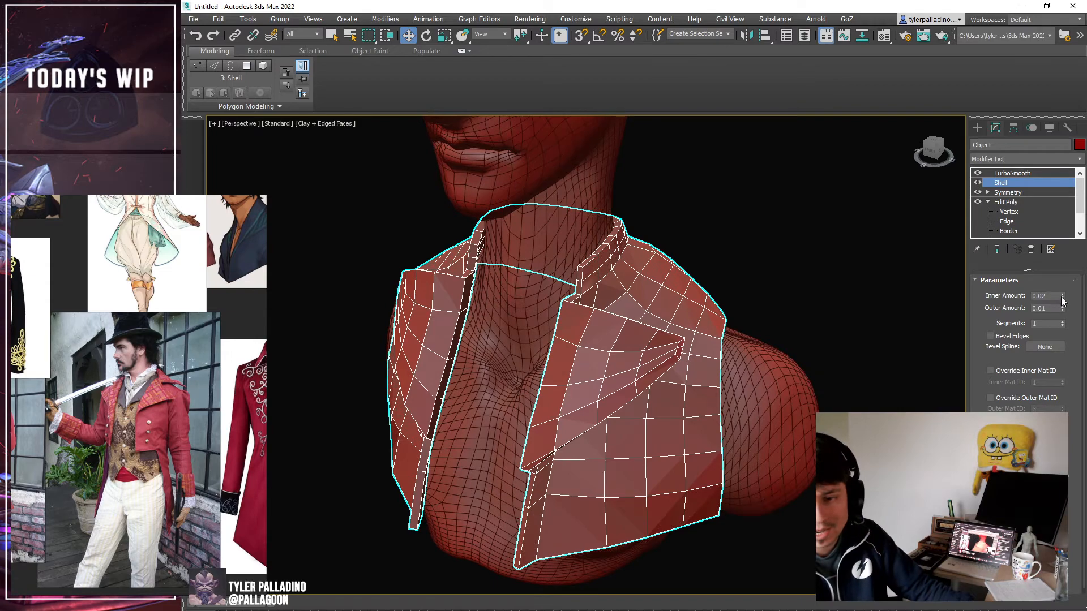
{"action": "left_click_drag", "start_coordinate": [1062, 299], "coordinate": [1056, 276]}
{"action": "left_click", "coordinate": [1018, 173]}
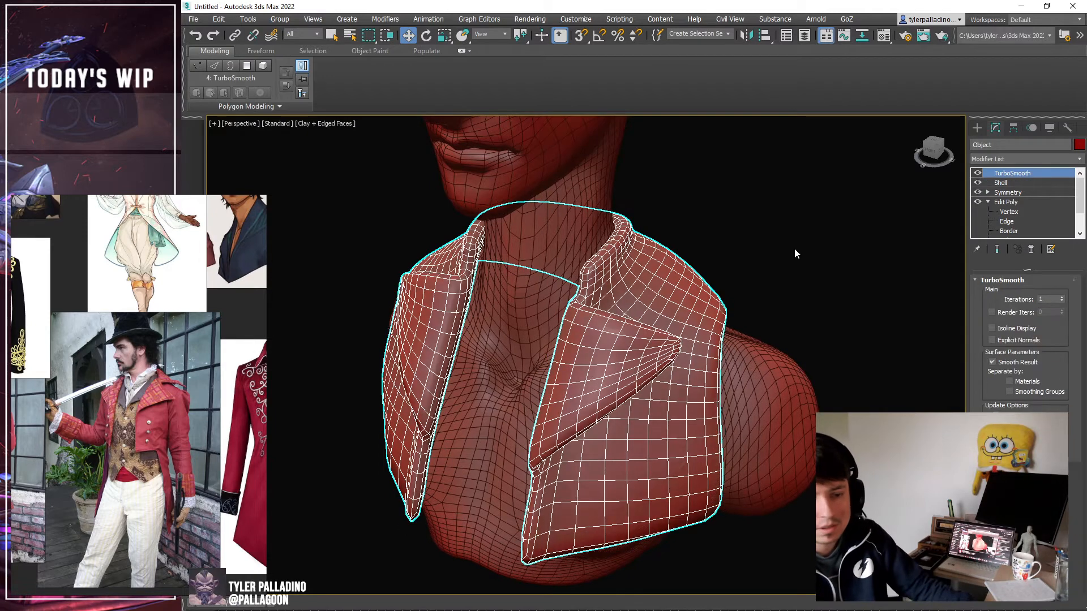
{"action": "left_click", "coordinate": [793, 249]}
{"action": "key", "text": "F4"}
{"action": "scroll", "coordinate": [684, 253], "scroll_direction": "down", "scroll_amount": 4}
{"action": "middle_click_drag", "start_coordinate": [684, 253], "coordinate": [670, 236], "text": "alt"}
{"action": "left_click", "coordinate": [586, 311]}
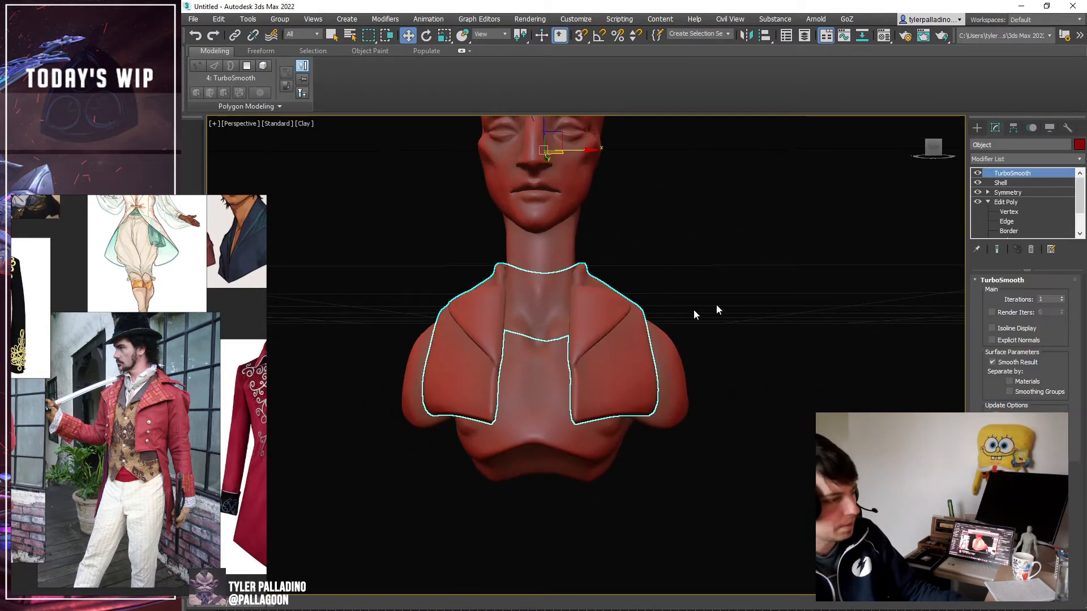
Show the edged faces again and reposition the polygon at the lapel's outer tip.
{"action": "left_click", "coordinate": [1010, 223]}
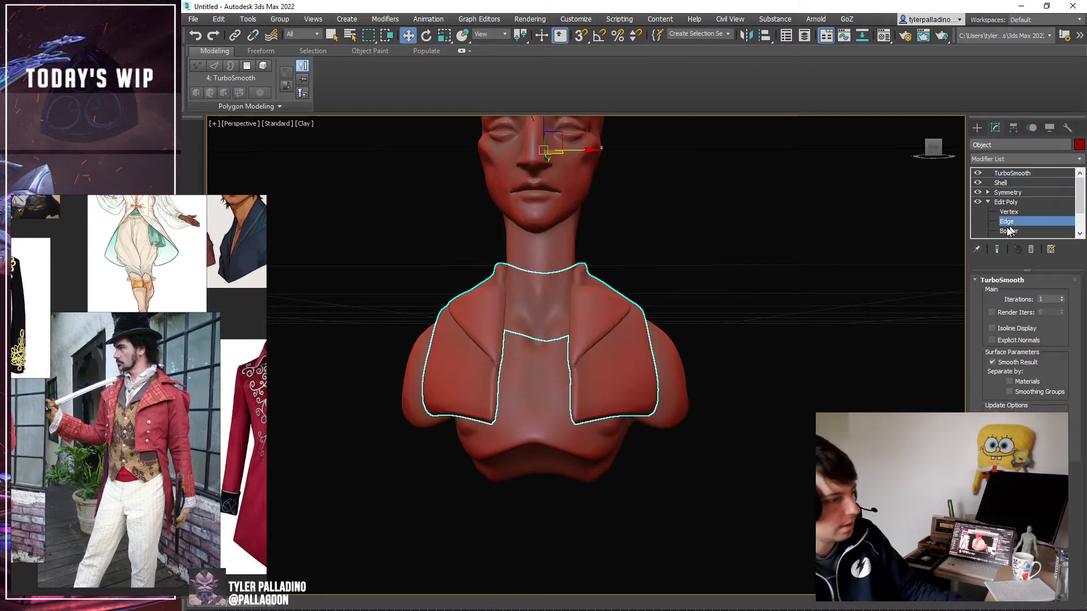
{"action": "middle_click_drag", "start_coordinate": [644, 297], "coordinate": [636, 328], "text": "alt"}
{"action": "scroll", "coordinate": [637, 291], "scroll_direction": "up", "scroll_amount": 5}
{"action": "key", "text": "F4"}
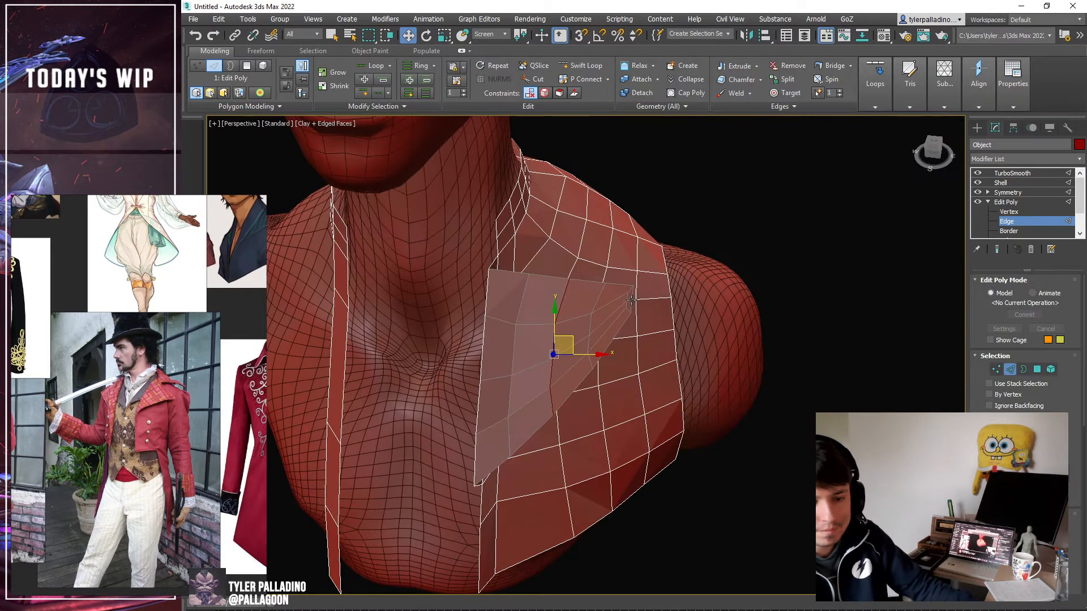
{"action": "left_click", "coordinate": [632, 300]}
{"action": "scroll", "coordinate": [1003, 220], "scroll_direction": "down", "scroll_amount": 3}
{"action": "left_click", "coordinate": [1006, 213]}
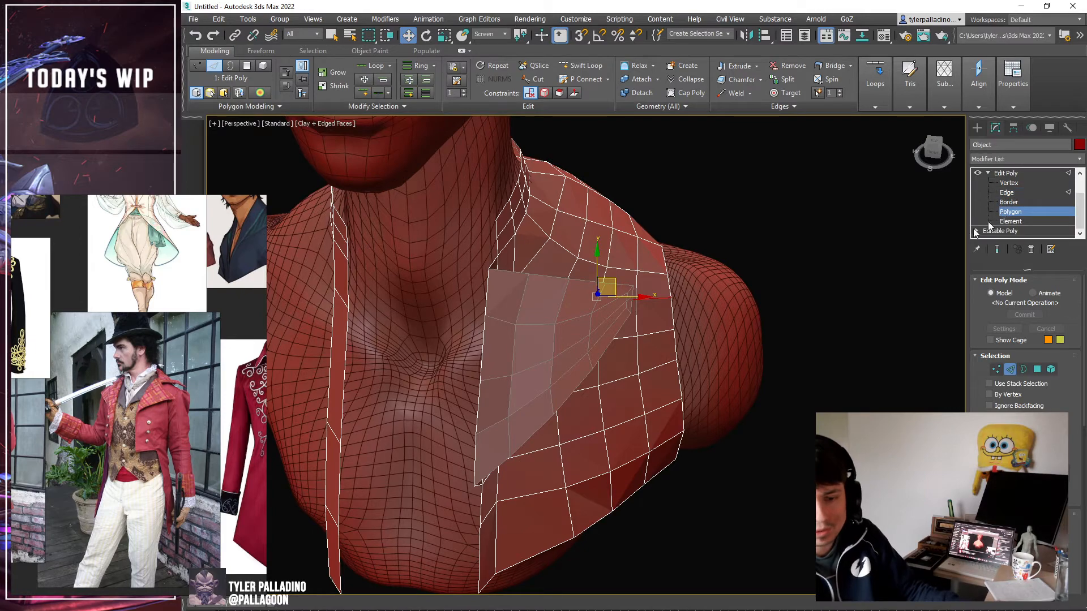
{"action": "scroll", "coordinate": [630, 306], "scroll_direction": "up", "scroll_amount": 3}
{"action": "left_click", "coordinate": [638, 287]}
{"action": "middle_click_drag", "start_coordinate": [636, 301], "coordinate": [669, 285], "text": "alt"}
{"action": "left_click_drag", "start_coordinate": [652, 285], "coordinate": [623, 344]}
{"action": "middle_click_drag", "start_coordinate": [624, 344], "coordinate": [632, 348], "text": "alt"}
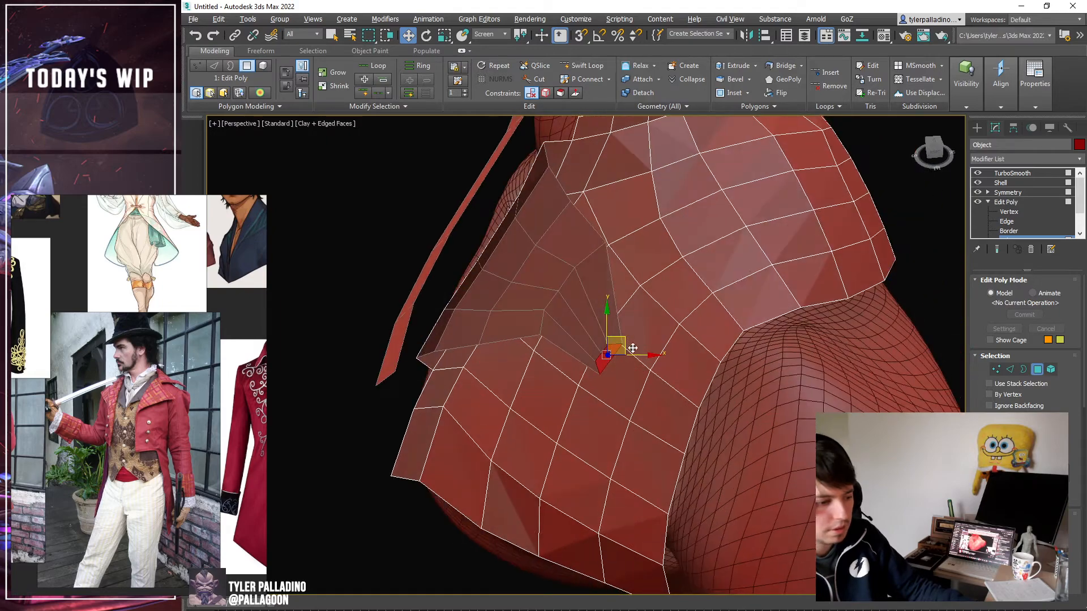
Reposition edges across the middle of the lapel to even out its curve.
{"action": "left_click", "coordinate": [1001, 221]}
{"action": "double_click", "coordinate": [587, 259]}
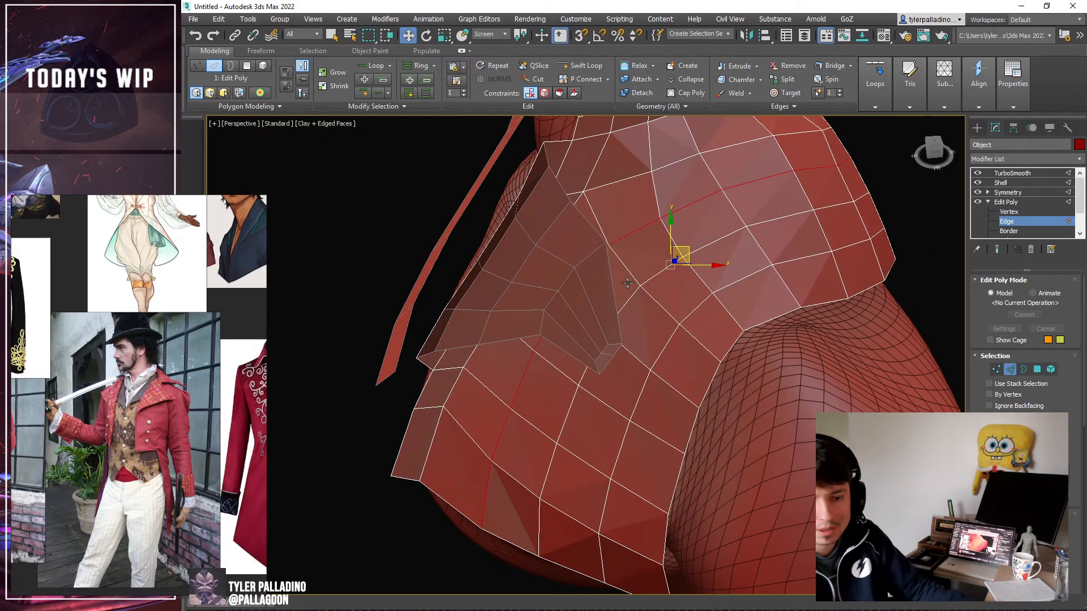
{"action": "middle_click_drag", "start_coordinate": [627, 282], "coordinate": [551, 271], "text": "alt"}
{"action": "left_click", "coordinate": [555, 199]}
{"action": "scroll", "coordinate": [557, 201], "scroll_direction": "down", "scroll_amount": 5}
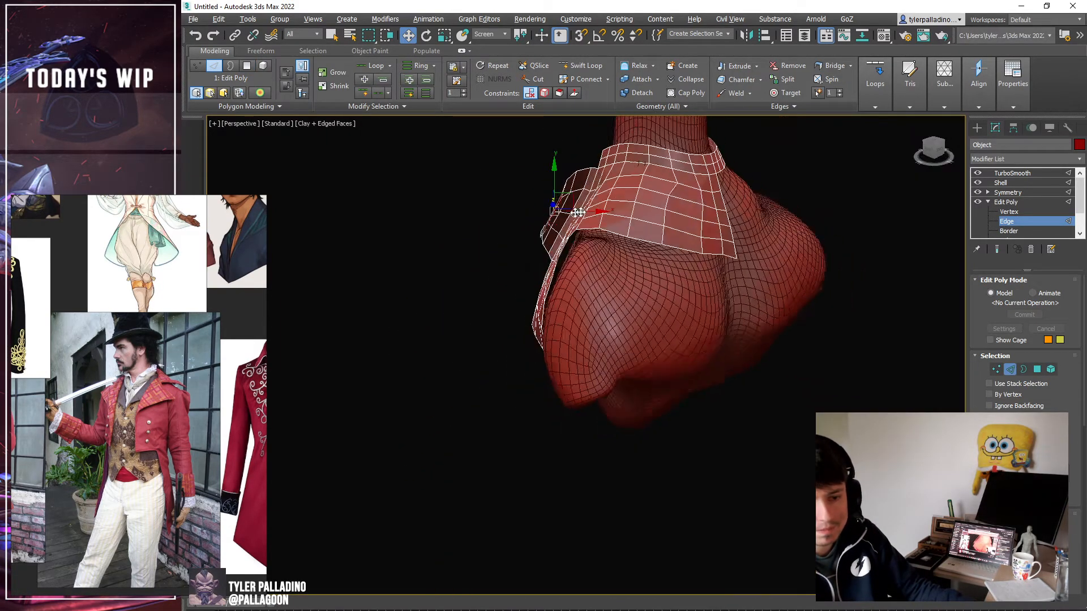
{"action": "middle_click_drag", "start_coordinate": [578, 213], "coordinate": [632, 250], "text": "alt"}
{"action": "left_click_drag", "start_coordinate": [566, 191], "coordinate": [563, 203]}
{"action": "scroll", "coordinate": [566, 226], "scroll_direction": "up", "scroll_amount": 5}
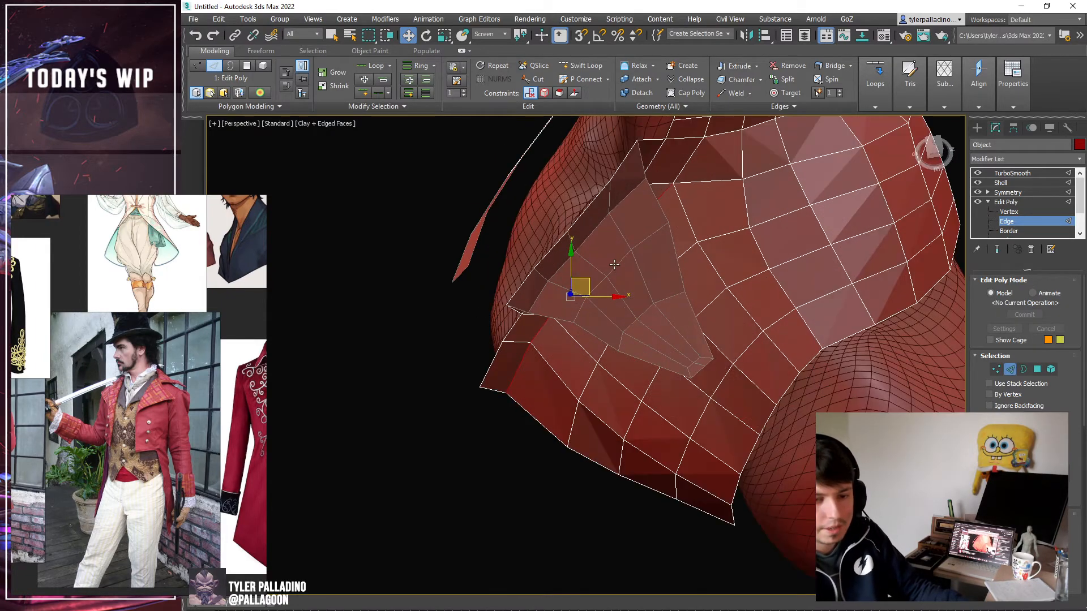
{"action": "middle_click_drag", "start_coordinate": [615, 263], "coordinate": [613, 259], "text": "alt"}
{"action": "left_click_drag", "start_coordinate": [625, 259], "coordinate": [616, 260]}
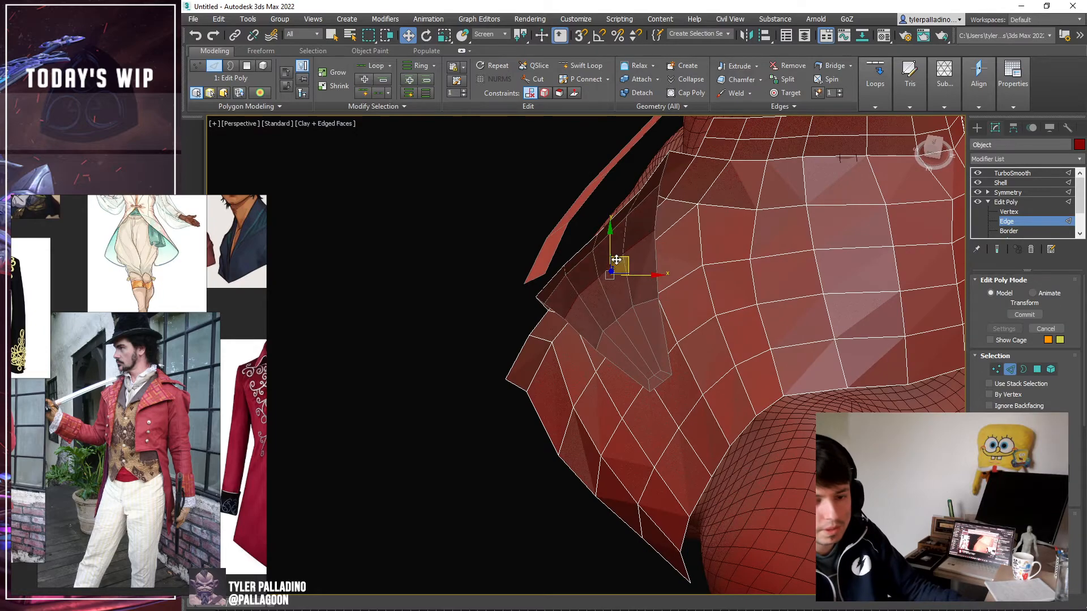
Select the edge loop running through the middle of the lapel and down the front panel and move it sideways.
{"action": "middle_click_drag", "start_coordinate": [614, 264], "coordinate": [559, 255], "text": "alt"}
{"action": "left_click", "coordinate": [682, 244]}
{"action": "double_click", "coordinate": [662, 226]}
{"action": "key", "text": "e"}
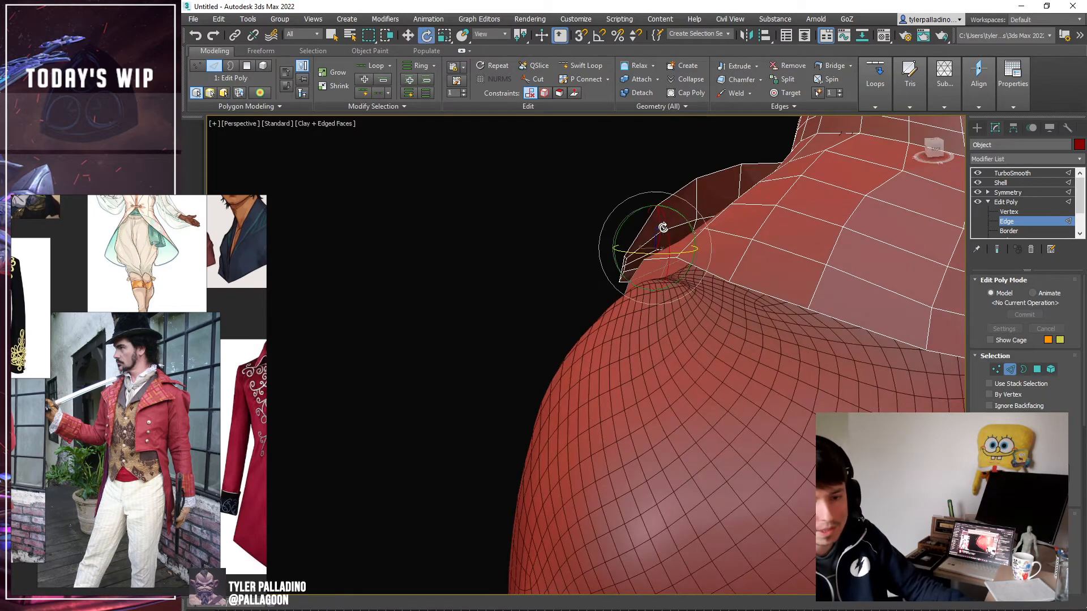
{"action": "key", "text": "r"}
{"action": "middle_click_drag", "start_coordinate": [650, 253], "coordinate": [662, 242], "text": "alt"}
{"action": "key", "text": "w"}
{"action": "left_click_drag", "start_coordinate": [673, 230], "coordinate": [687, 231]}
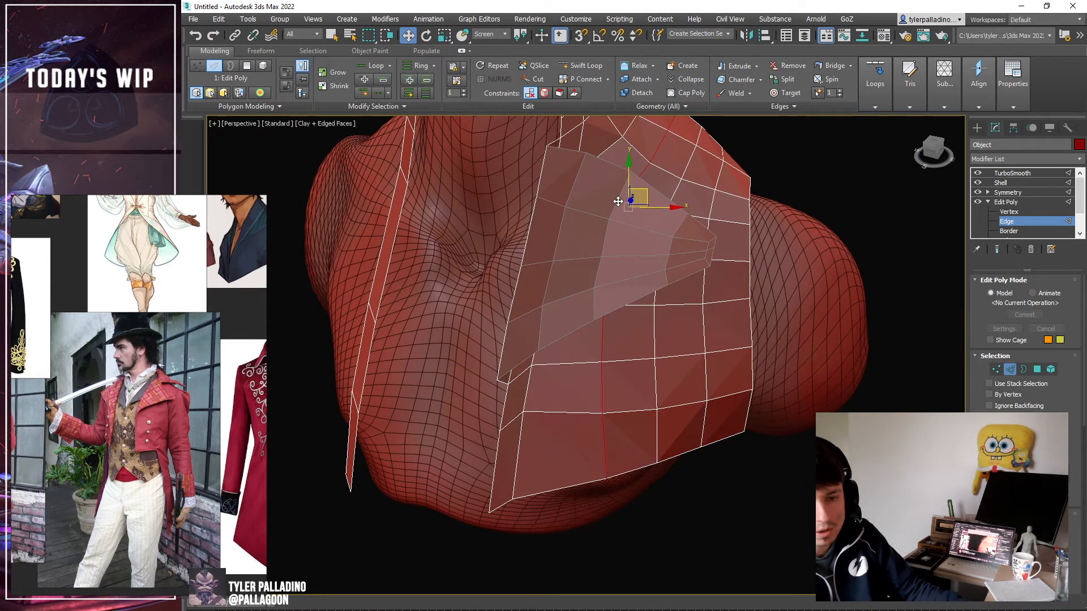
Nudge the edges between the lapel's middle and its outer tip to refine the curvature of the fold.
{"action": "middle_click_drag", "start_coordinate": [614, 203], "coordinate": [557, 247], "text": "alt"}
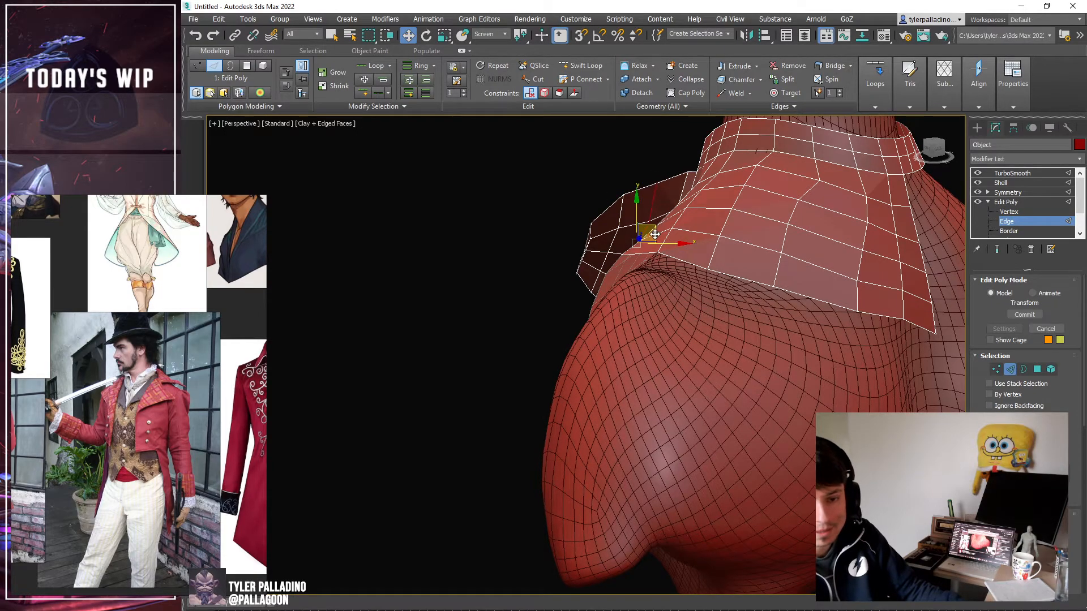
{"action": "middle_click_drag", "start_coordinate": [655, 234], "coordinate": [577, 232], "text": "alt"}
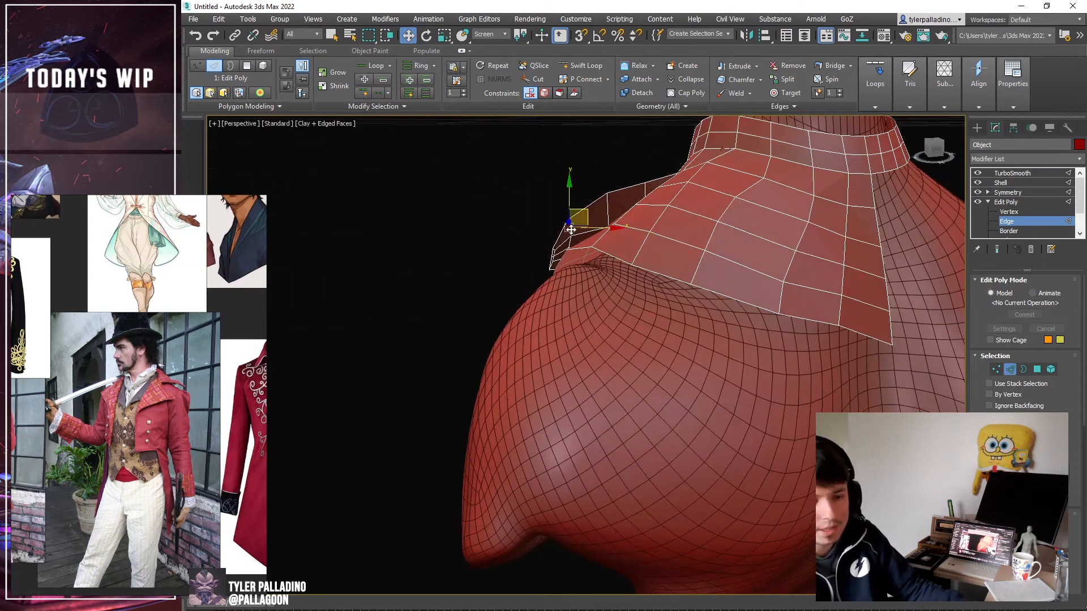
{"action": "key", "text": "r"}
{"action": "scroll", "coordinate": [585, 225], "scroll_direction": "up", "scroll_amount": 2}
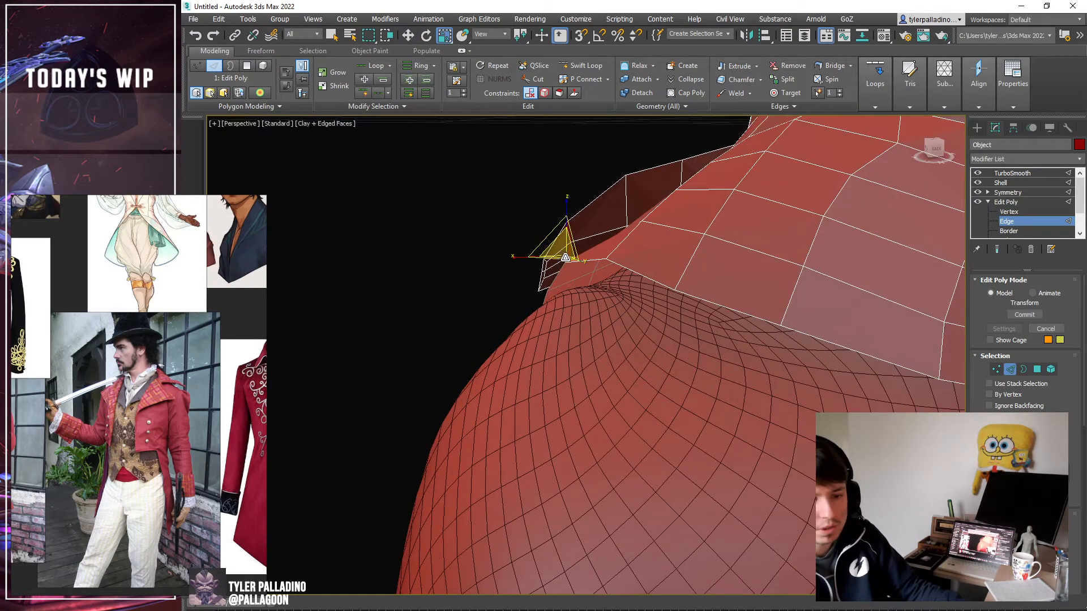
{"action": "key", "text": "w"}
{"action": "middle_click_drag", "start_coordinate": [586, 244], "coordinate": [694, 256], "text": "alt"}
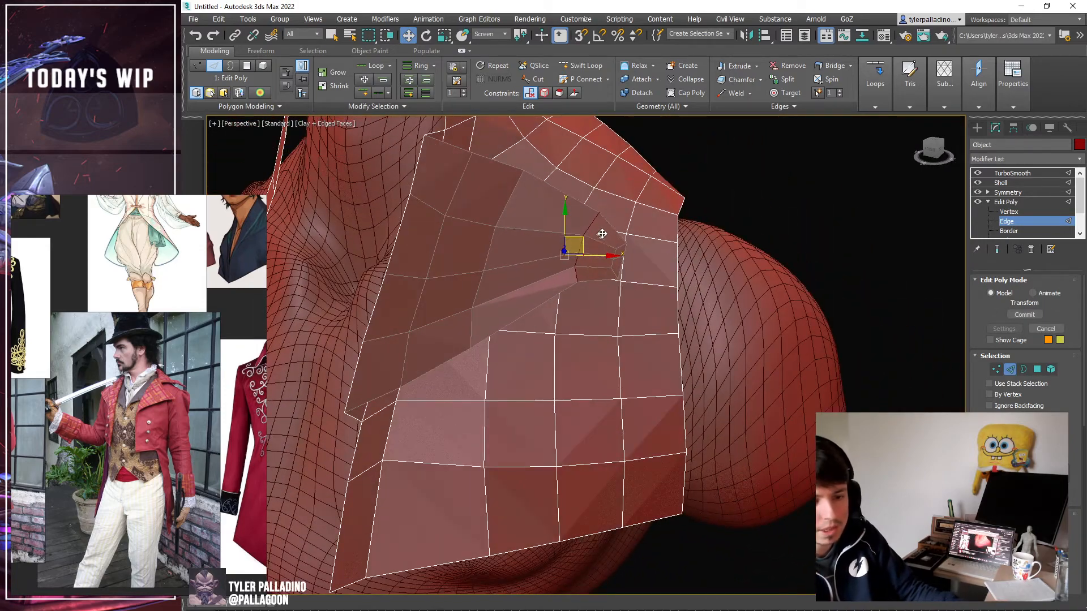
{"action": "mouse_move", "coordinate": [605, 241]}
{"action": "middle_mouse_down", "text": "alt"}
{"action": "mouse_move", "coordinate": [643, 243]}
{"action": "mouse_move", "coordinate": [633, 240]}
{"action": "mouse_move", "coordinate": [636, 175]}
{"action": "mouse_move", "coordinate": [620, 236]}
{"action": "middle_mouse_up", "text": "alt"}
{"action": "left_click_drag", "start_coordinate": [602, 253], "coordinate": [603, 254]}
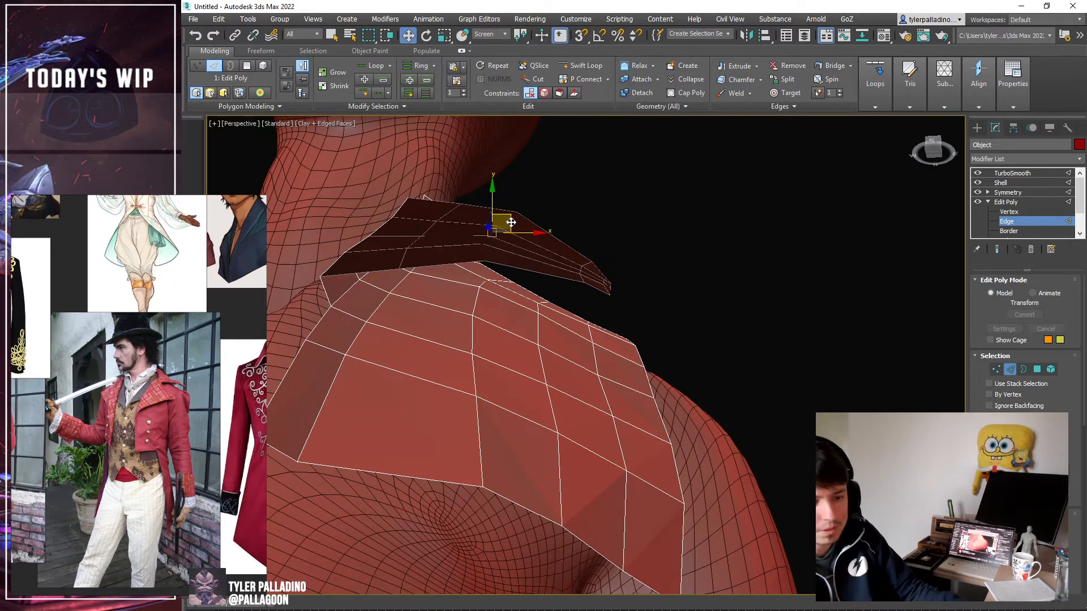
{"action": "left_click_drag", "start_coordinate": [511, 222], "coordinate": [519, 232]}
Preview the jacket's TurboSmooth result without edged faces and examine the lapel's overall shape.
{"action": "middle_click_drag", "start_coordinate": [553, 232], "coordinate": [708, 286]}
{"action": "scroll", "coordinate": [707, 286], "scroll_direction": "down", "scroll_amount": 4}
{"action": "middle_click_drag", "start_coordinate": [707, 286], "coordinate": [769, 277], "text": "alt"}
{"action": "left_click", "coordinate": [1016, 203]}
{"action": "left_click", "coordinate": [1013, 174]}
{"action": "key", "text": "F4"}
{"action": "scroll", "coordinate": [728, 292], "scroll_direction": "down", "scroll_amount": 3}
{"action": "left_click", "coordinate": [770, 277]}
{"action": "key", "text": "F4"}
{"action": "key", "text": "F4"}
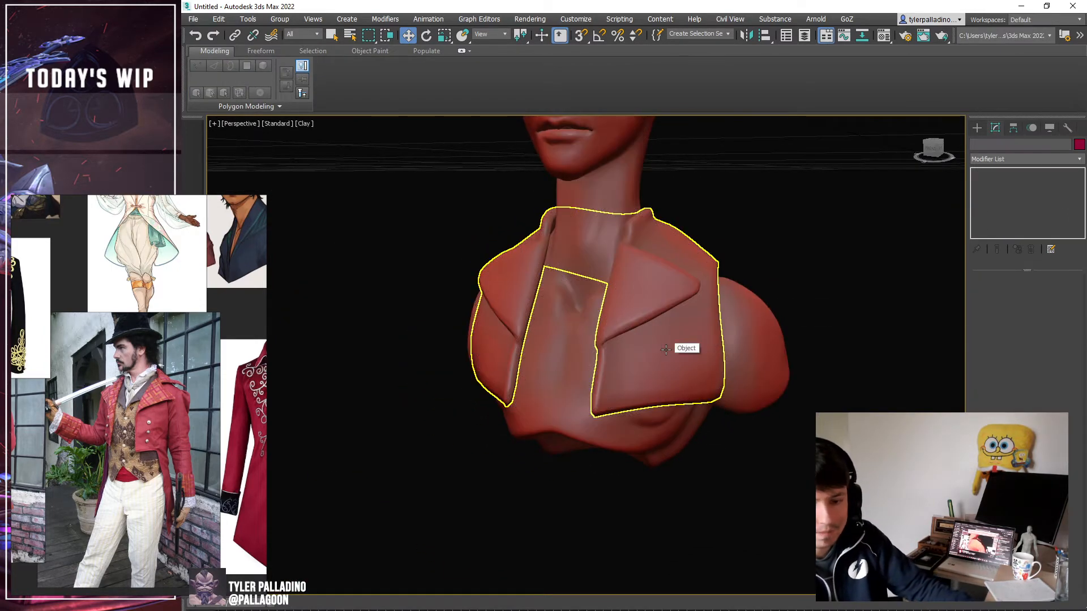
Add a second Edit Poly modifier to the jacket directly above the first one and show the edged faces again.
{"action": "left_click", "coordinate": [666, 349]}
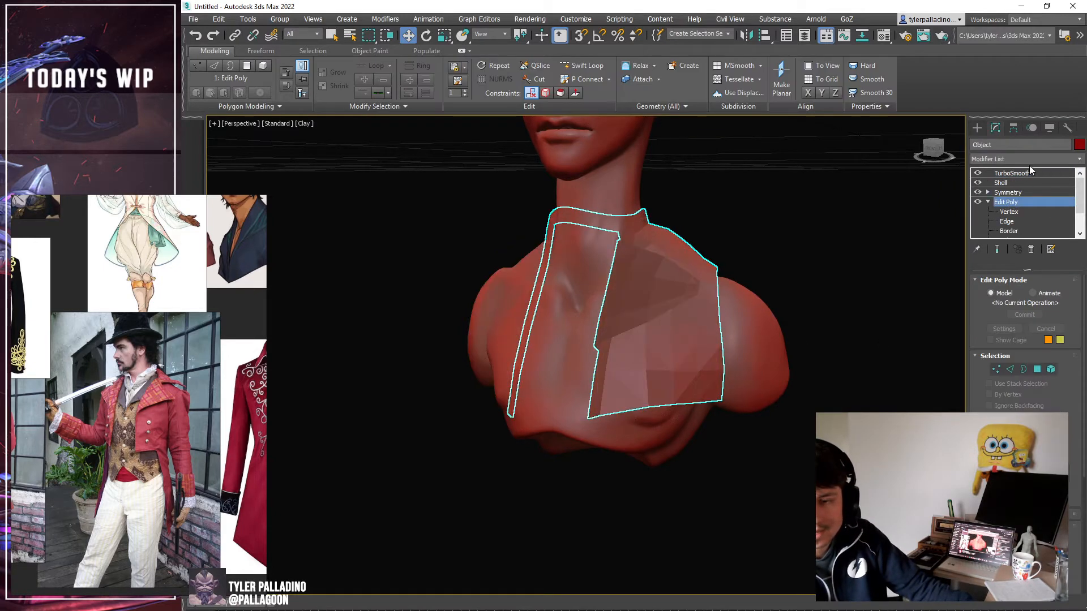
{"action": "left_click", "coordinate": [1014, 161]}
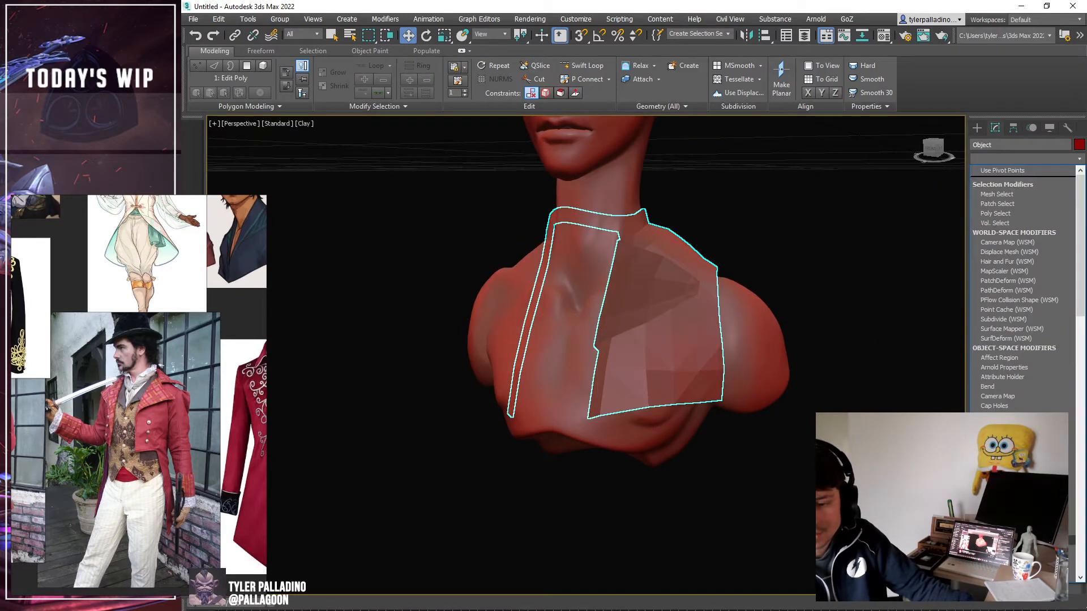
{"action": "left_click", "coordinate": [1005, 540]}
{"action": "middle_click_drag", "start_coordinate": [787, 399], "coordinate": [782, 371]}
{"action": "key", "text": "F4"}
{"action": "scroll", "coordinate": [648, 327], "scroll_direction": "up", "scroll_amount": 3}
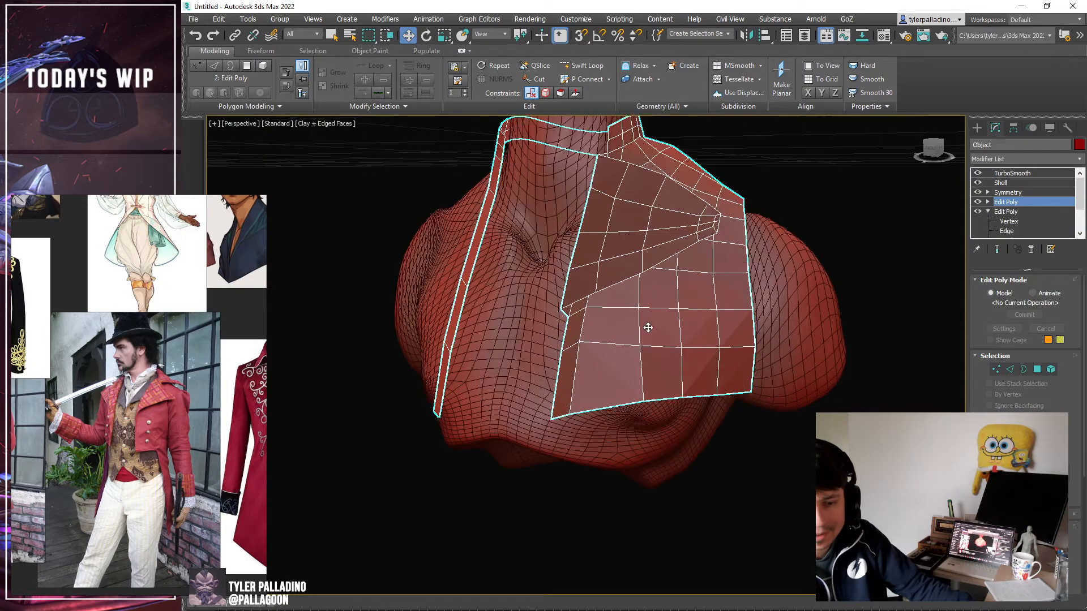
{"action": "left_click", "coordinate": [987, 202]}
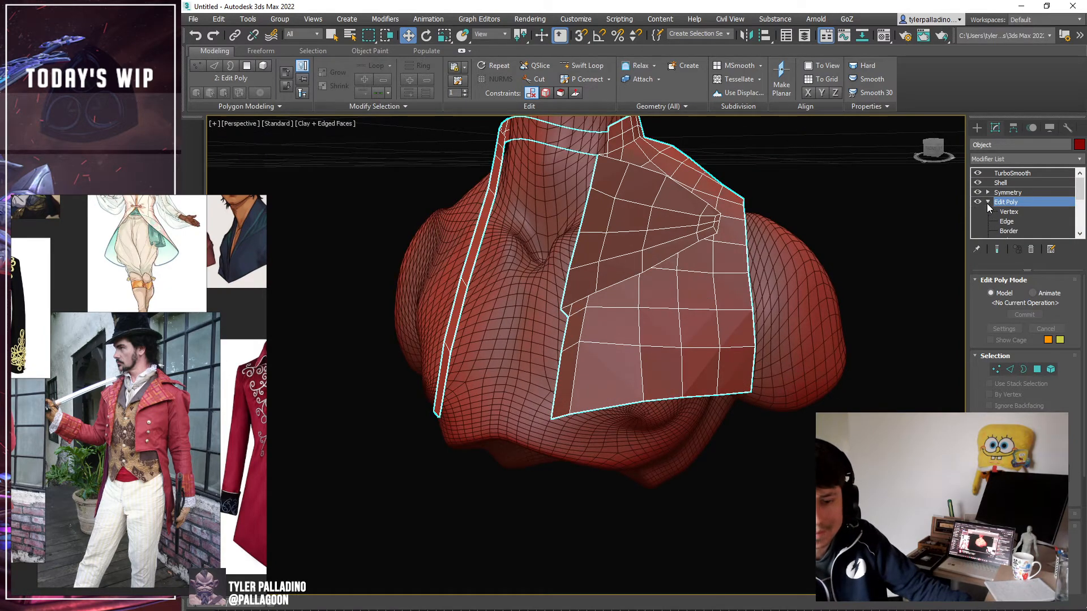
Cut two diagonal edges across the lower front corner of the jacket panel, both meeting at the same vertex above.
{"action": "middle_click_drag", "start_coordinate": [660, 367], "coordinate": [559, 399]}
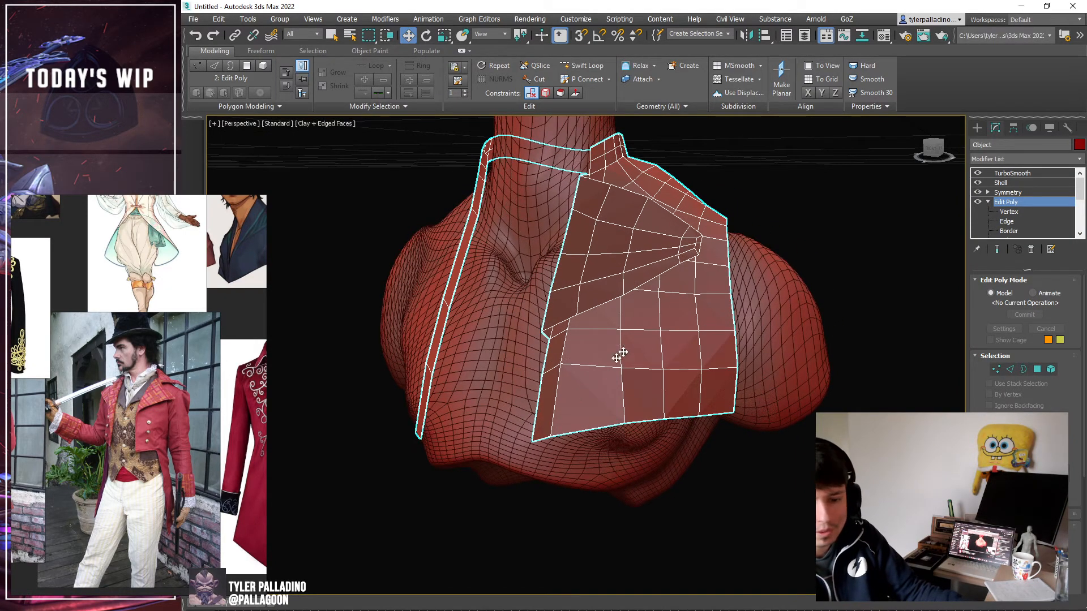
{"action": "scroll", "coordinate": [610, 382], "scroll_direction": "up", "scroll_amount": 3}
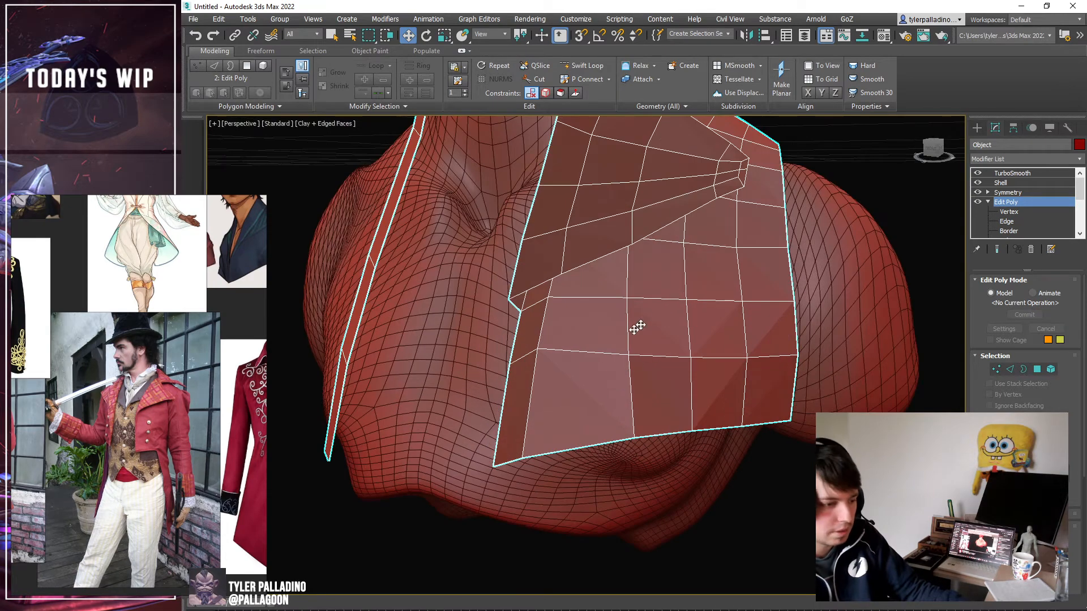
{"action": "middle_click_drag", "start_coordinate": [518, 410], "coordinate": [554, 382]}
{"action": "middle_click_drag", "start_coordinate": [573, 382], "coordinate": [568, 380], "text": "alt"}
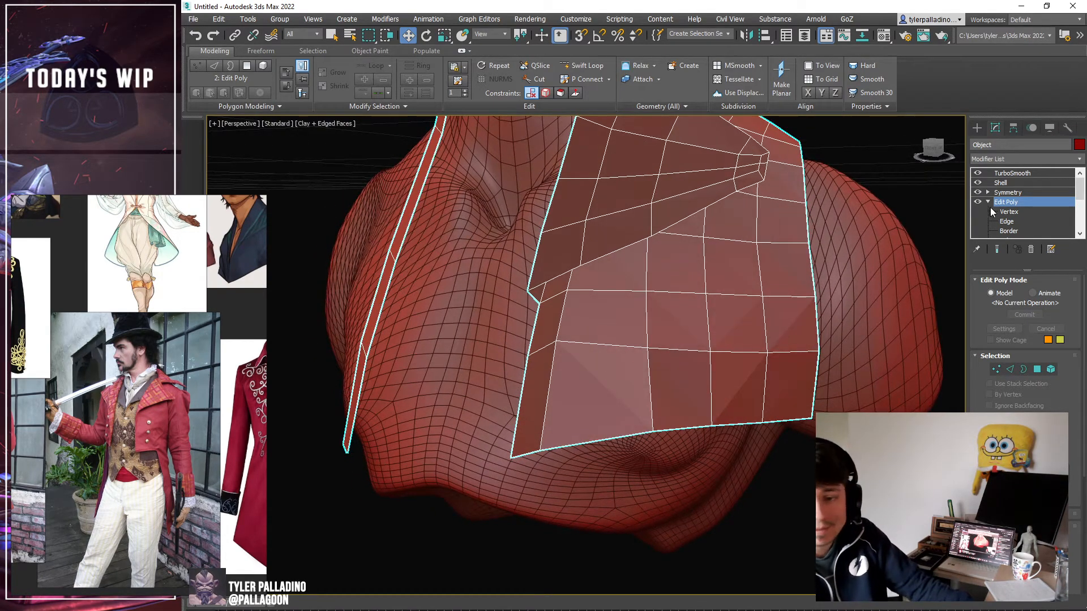
{"action": "left_click", "coordinate": [1008, 211]}
{"action": "middle_click_drag", "start_coordinate": [886, 281], "coordinate": [651, 369], "text": "alt"}
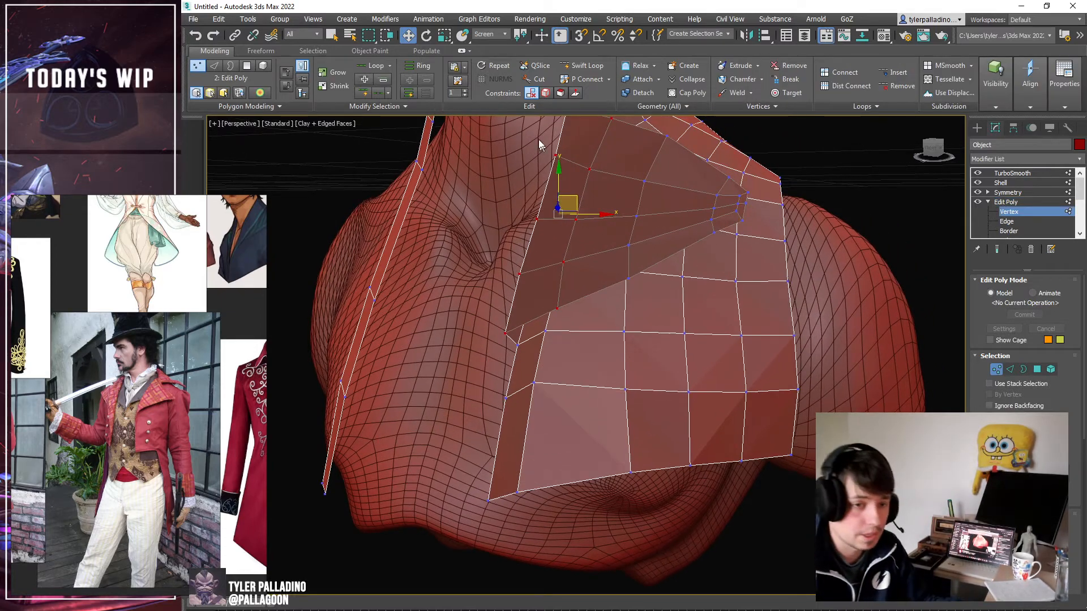
{"action": "left_click", "coordinate": [530, 81]}
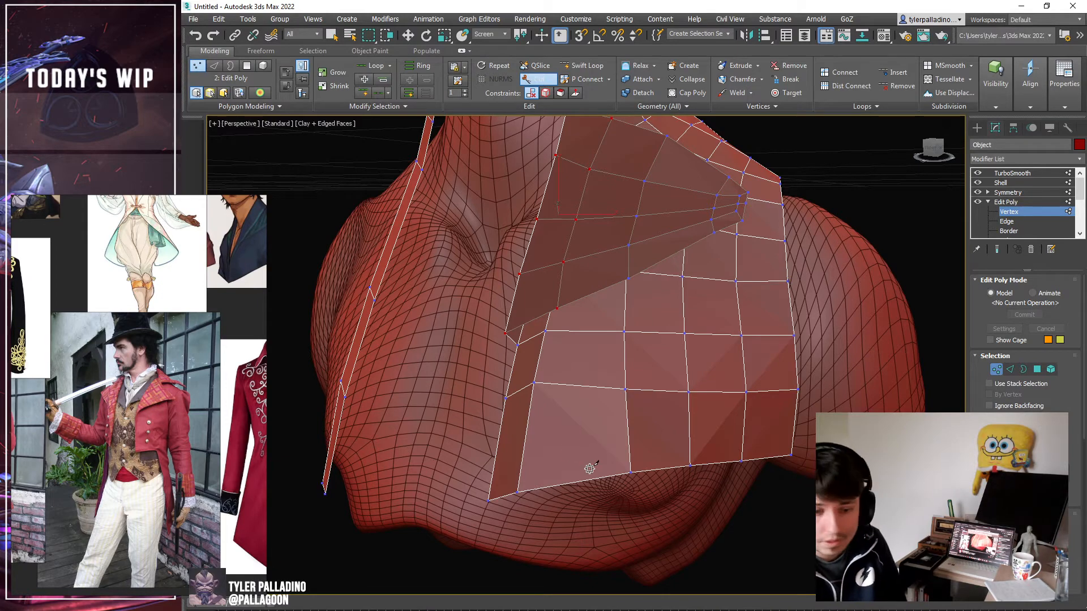
{"action": "middle_click_drag", "start_coordinate": [590, 469], "coordinate": [500, 456], "text": "alt"}
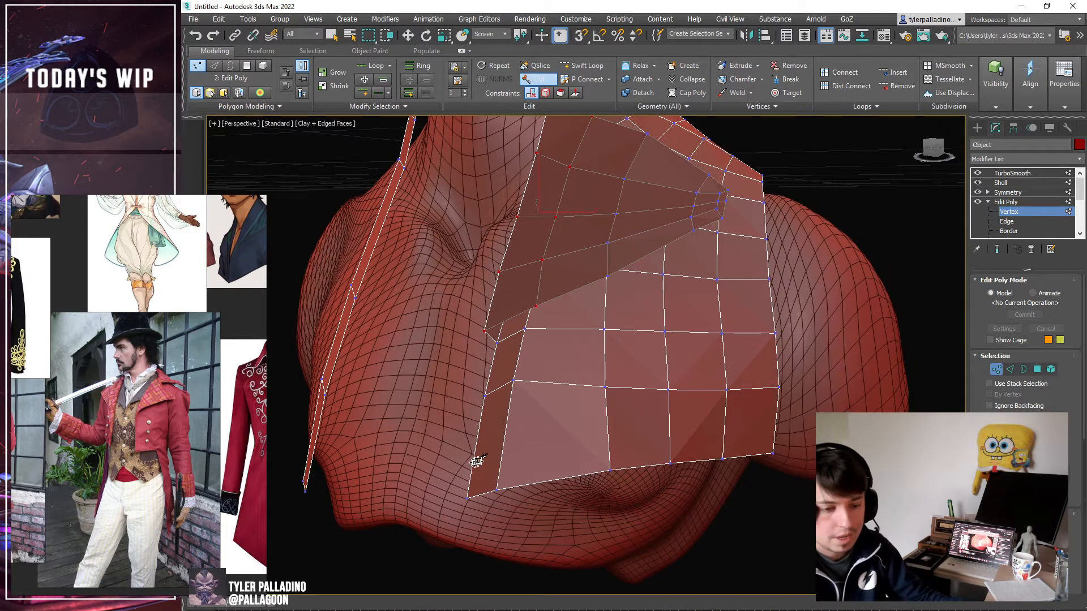
{"action": "left_click", "coordinate": [506, 437]}
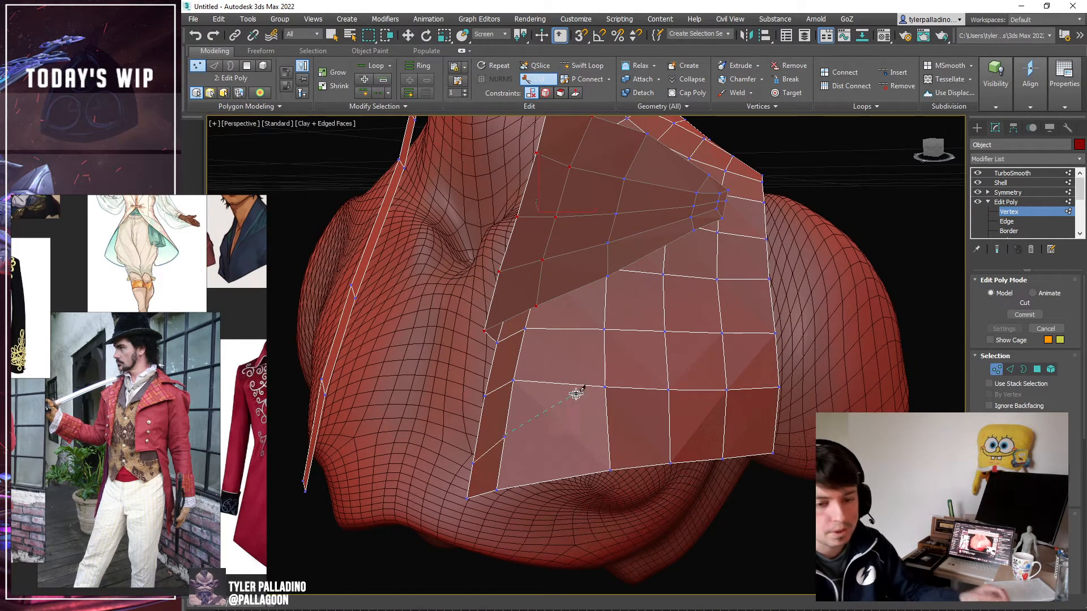
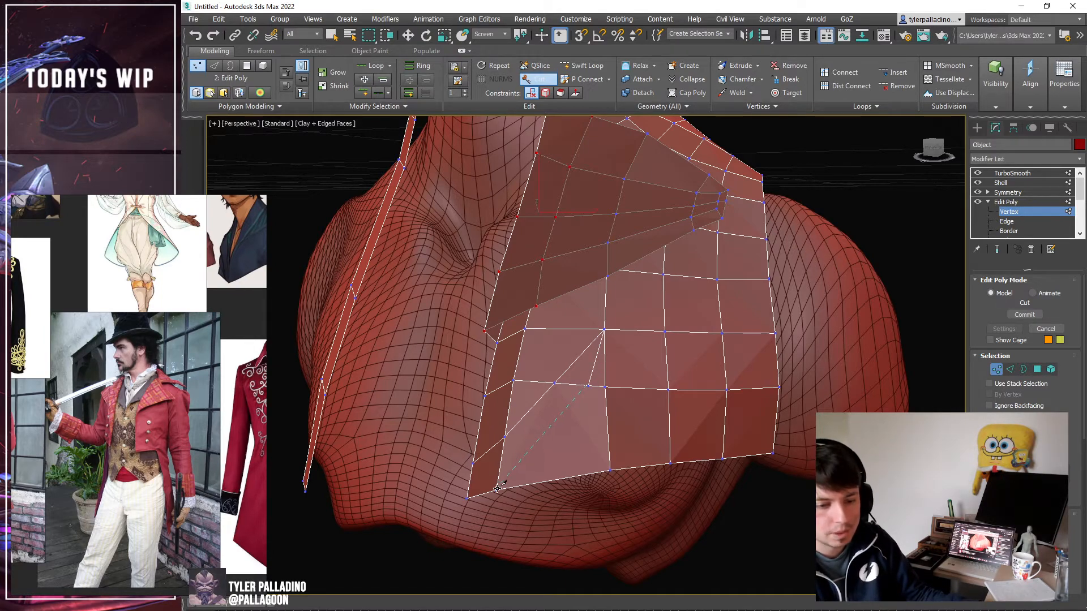
{"action": "middle_click_drag", "start_coordinate": [497, 488], "coordinate": [487, 258], "text": "alt"}
{"action": "right_click", "coordinate": [492, 472]}
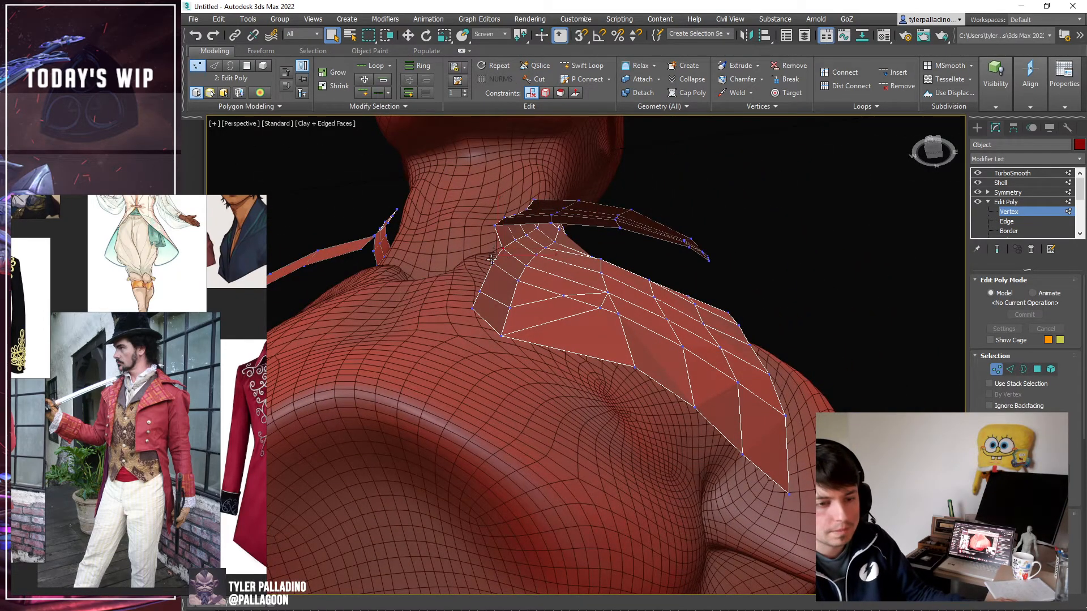
Move the selected vertices along the jacket's front opening to adjust the edge beside the new cuts.
{"action": "key", "text": "w"}
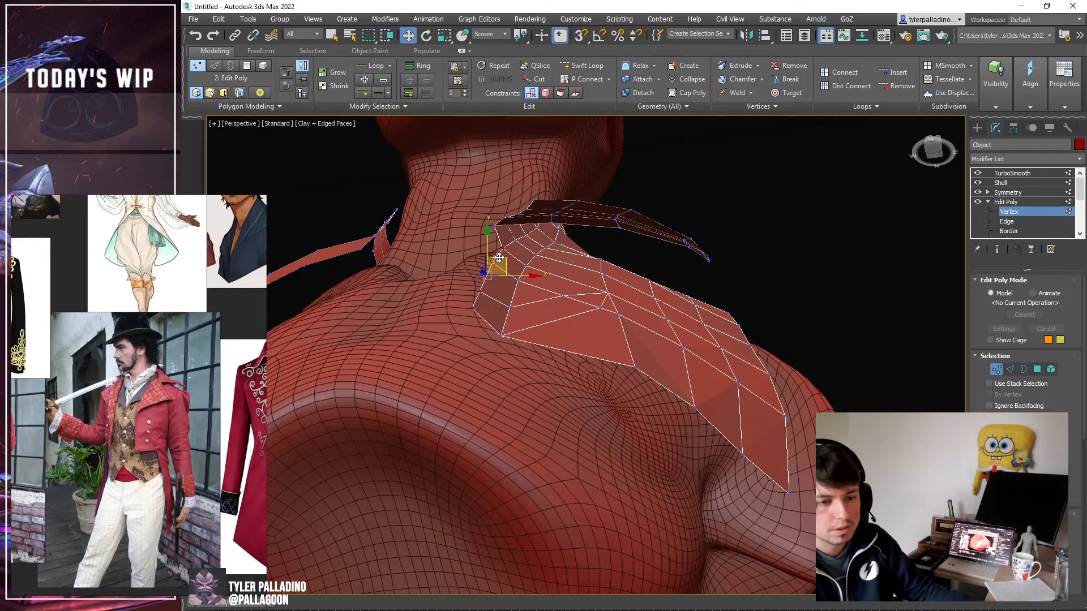
{"action": "left_click_drag", "start_coordinate": [504, 255], "coordinate": [499, 272]}
{"action": "middle_click_drag", "start_coordinate": [499, 272], "coordinate": [532, 360], "text": "alt"}
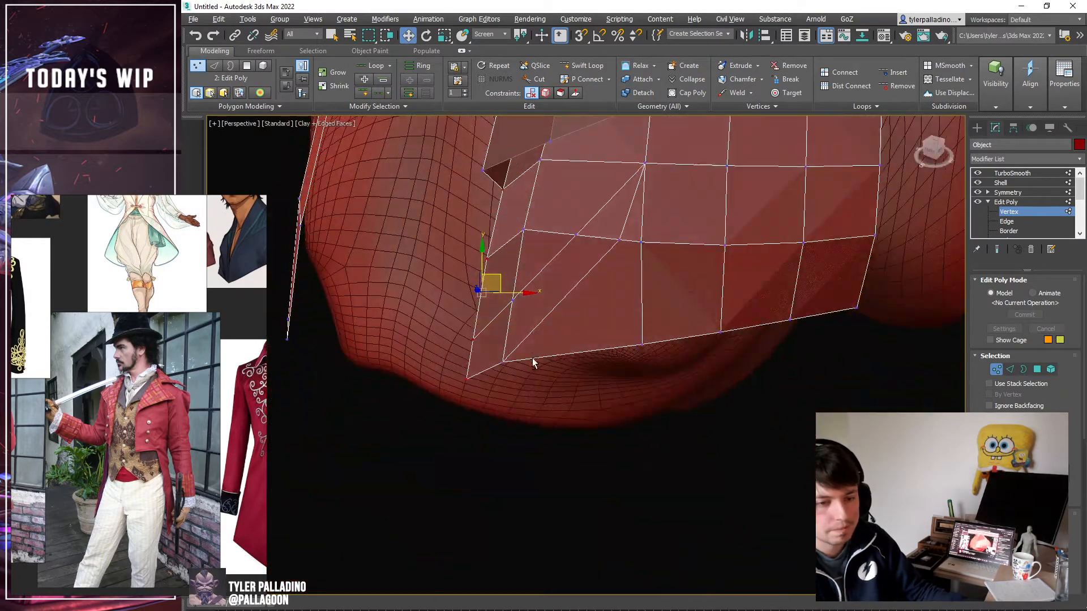
{"action": "middle_click_drag", "start_coordinate": [559, 292], "coordinate": [574, 342]}
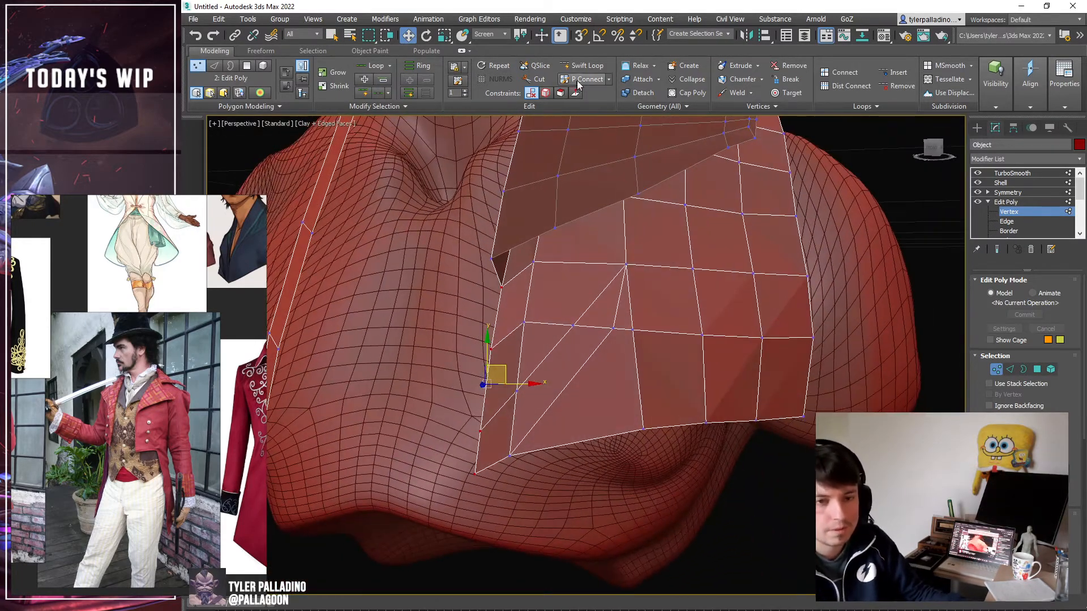
Insert an edge with Swift Loop between the two diagonal cuts and pull it outward to form a fabric fold.
{"action": "left_click", "coordinate": [583, 65]}
{"action": "left_click", "coordinate": [592, 327]}
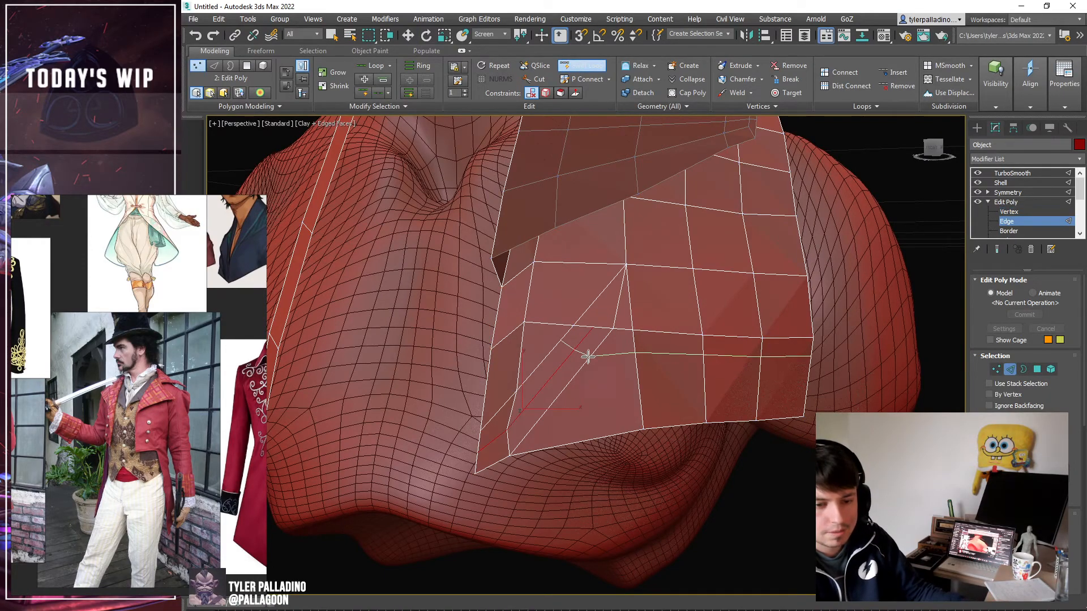
{"action": "middle_click_drag", "start_coordinate": [587, 363], "coordinate": [922, 293]}
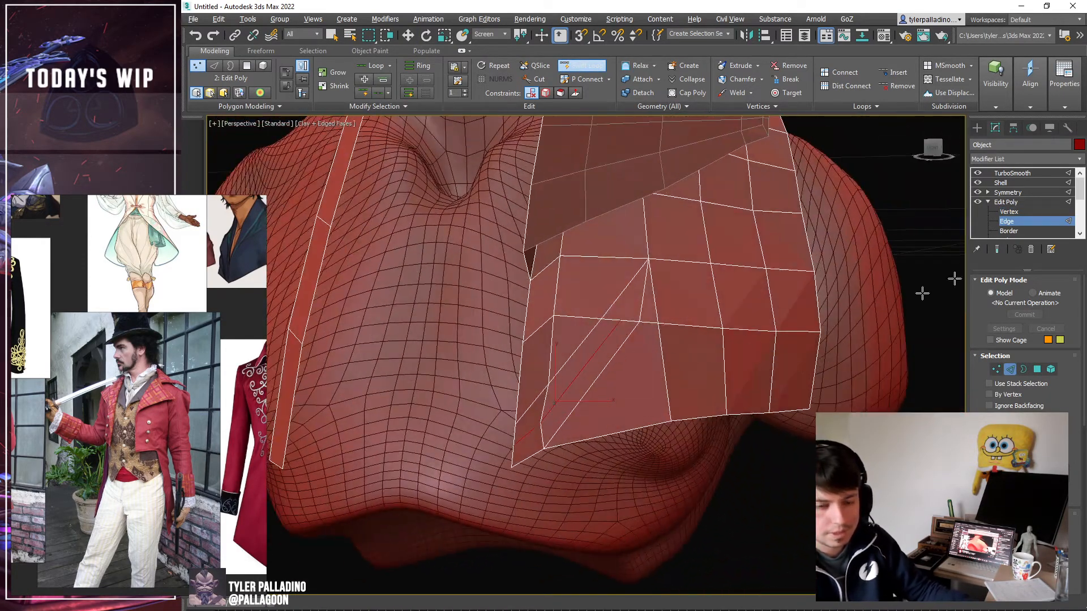
{"action": "middle_click_drag", "start_coordinate": [860, 274], "coordinate": [696, 316], "text": "alt"}
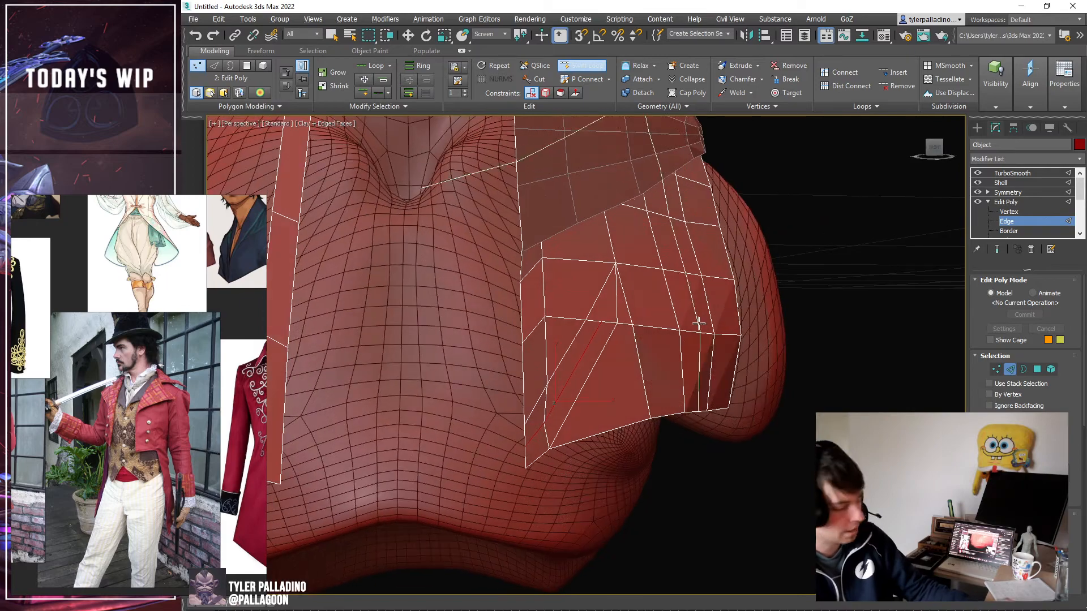
{"action": "key", "text": "w"}
{"action": "middle_click_drag", "start_coordinate": [597, 366], "coordinate": [594, 370], "text": "alt"}
{"action": "left_click_drag", "start_coordinate": [570, 390], "coordinate": [586, 373]}
{"action": "middle_click_drag", "start_coordinate": [587, 372], "coordinate": [600, 354], "text": "alt"}
Preview the smoothed jacket without edged faces and examine the new fold at the lower front corner.
{"action": "scroll", "coordinate": [598, 372], "scroll_direction": "down", "scroll_amount": 5}
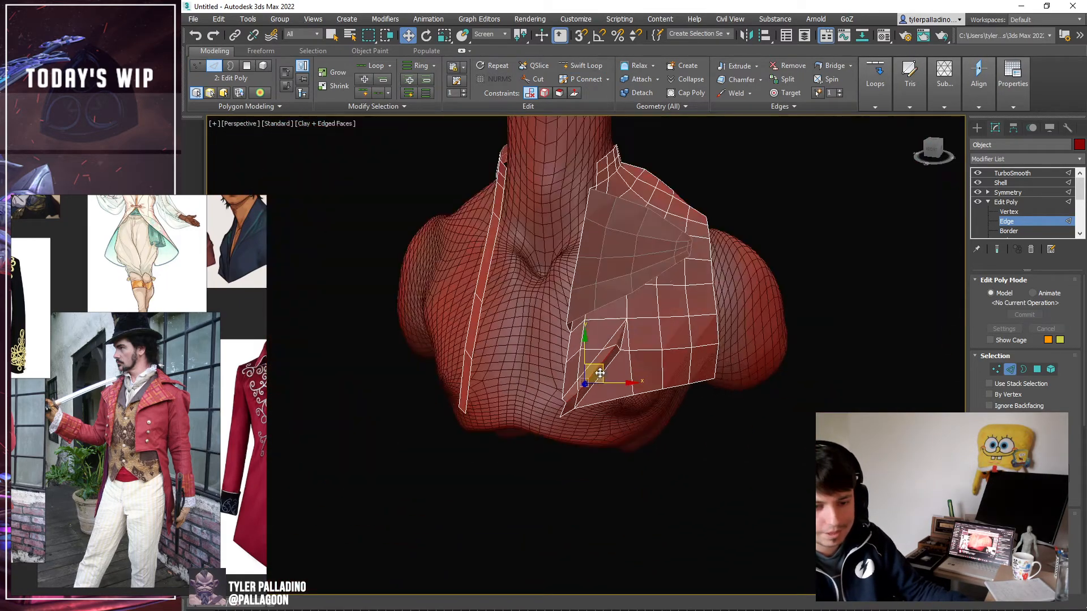
{"action": "scroll", "coordinate": [598, 372], "scroll_direction": "up", "scroll_amount": 3}
{"action": "key", "text": "F4"}
{"action": "left_click", "coordinate": [1018, 203]}
{"action": "left_click", "coordinate": [1018, 172]}
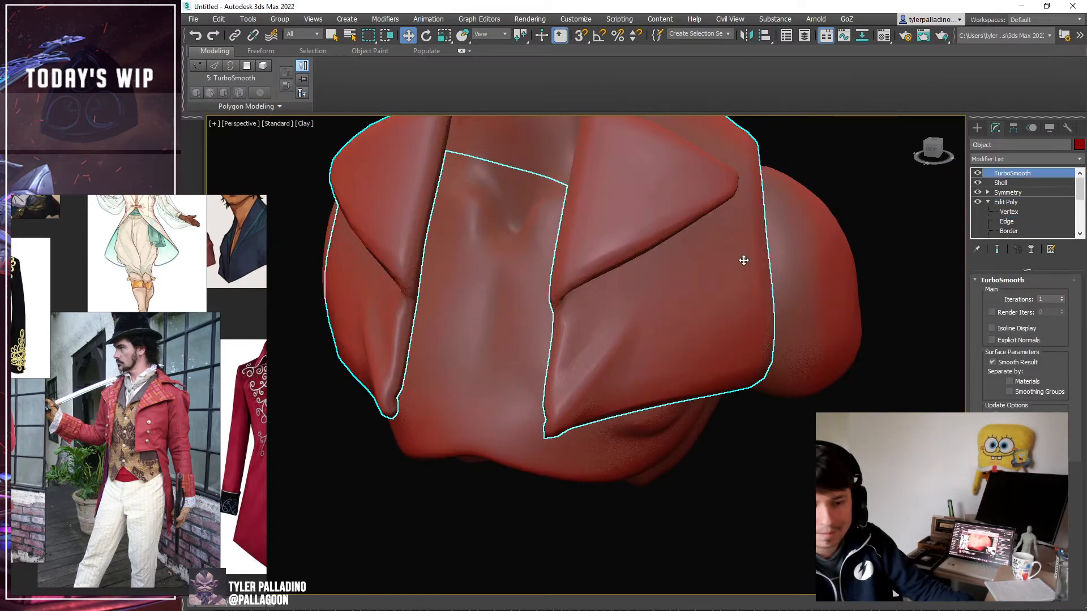
{"action": "middle_click_drag", "start_coordinate": [742, 259], "coordinate": [703, 282], "text": "alt"}
{"action": "scroll", "coordinate": [765, 286], "scroll_direction": "down", "scroll_amount": 6}
{"action": "left_click", "coordinate": [812, 276]}
{"action": "scroll", "coordinate": [703, 281], "scroll_direction": "up", "scroll_amount": 2}
{"action": "left_click", "coordinate": [704, 281]}
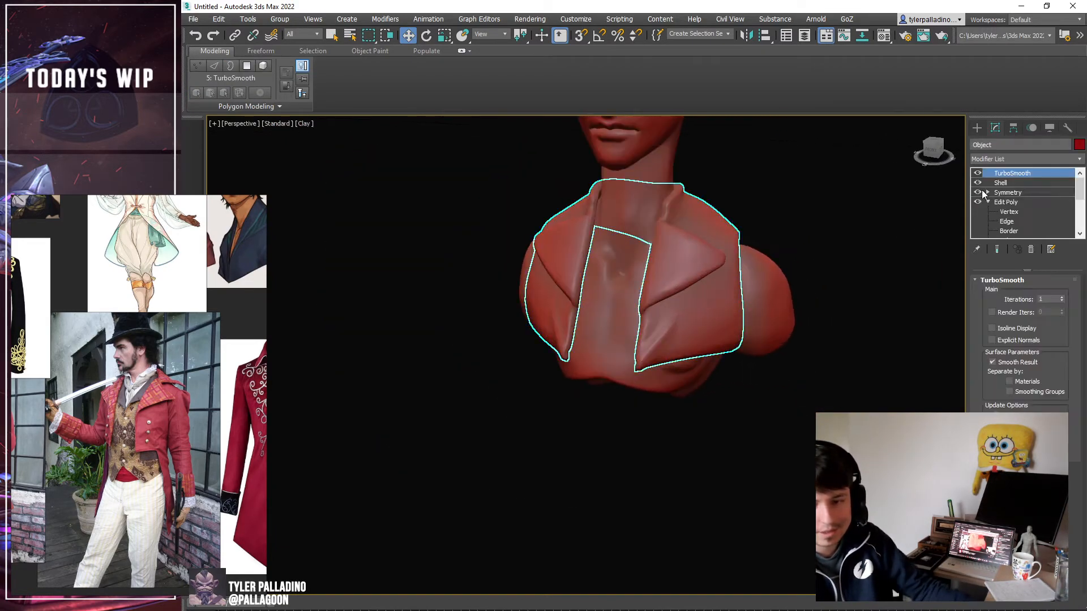
Nudge the hem vertex at the lower end of the fold slightly up and outward in the Edit Poly modifier.
{"action": "left_click", "coordinate": [1005, 203]}
{"action": "left_click", "coordinate": [1008, 212]}
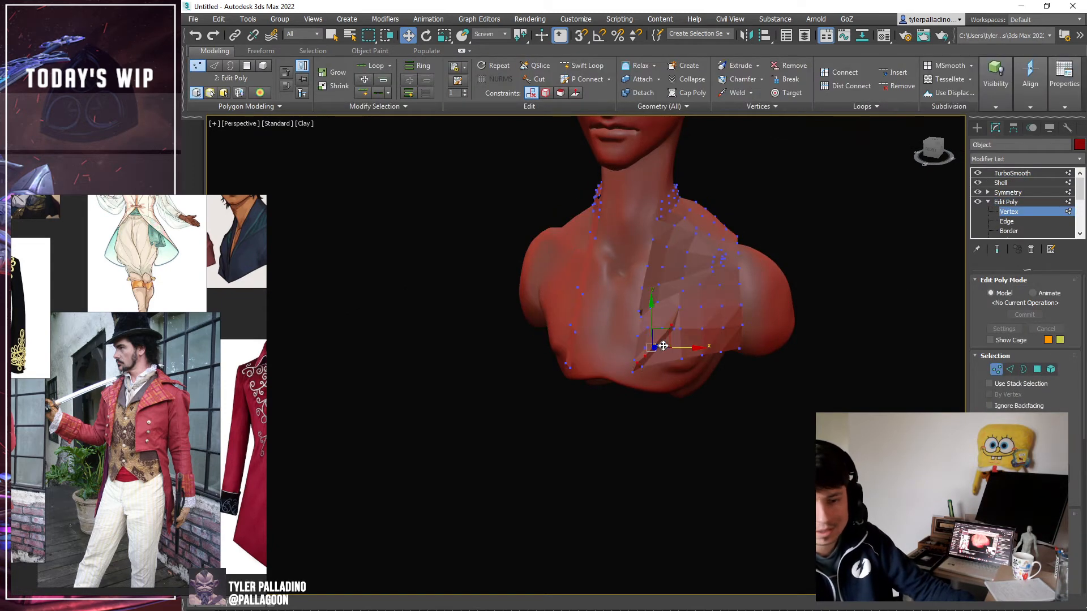
{"action": "scroll", "coordinate": [656, 351], "scroll_direction": "up", "scroll_amount": 5}
{"action": "left_click", "coordinate": [578, 411]}
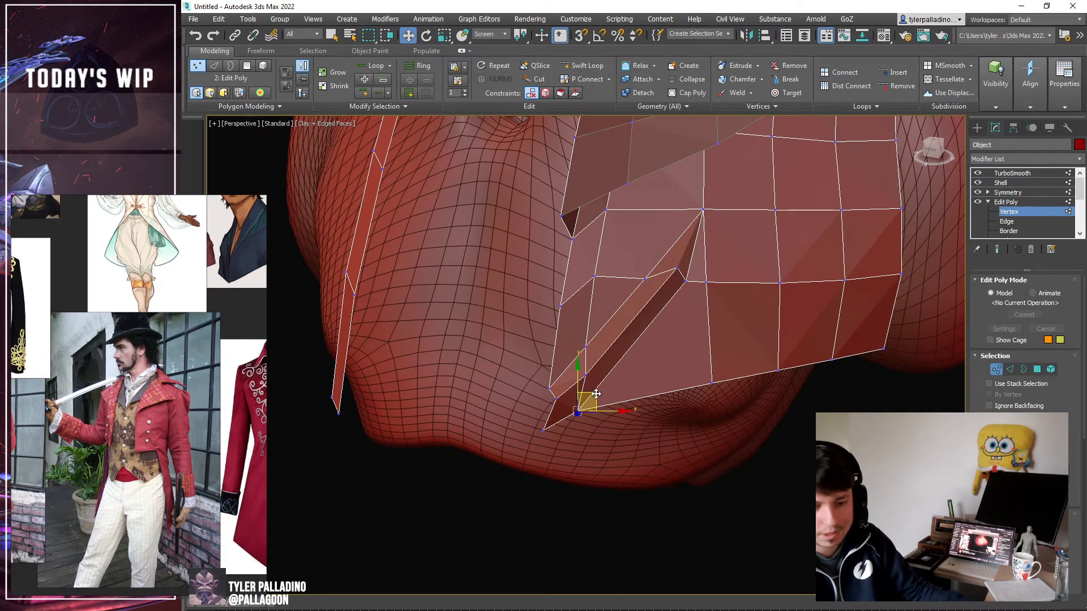
{"action": "left_click_drag", "start_coordinate": [594, 396], "coordinate": [602, 390]}
Cut new edges from the hem up through the panel beside the fold to the vertex above it.
{"action": "left_click", "coordinate": [544, 80]}
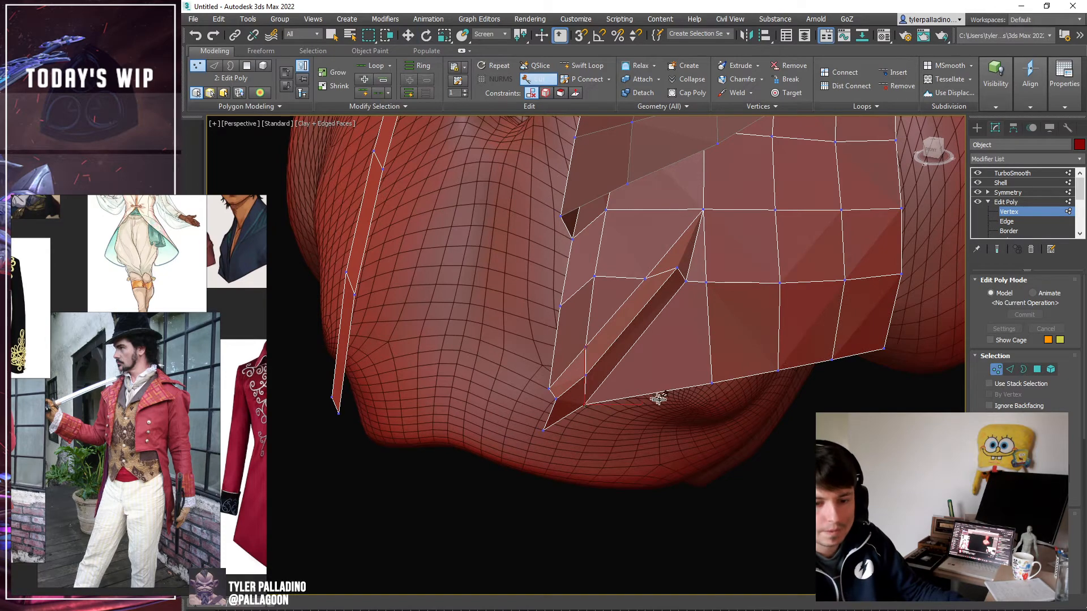
{"action": "left_click", "coordinate": [682, 326]}
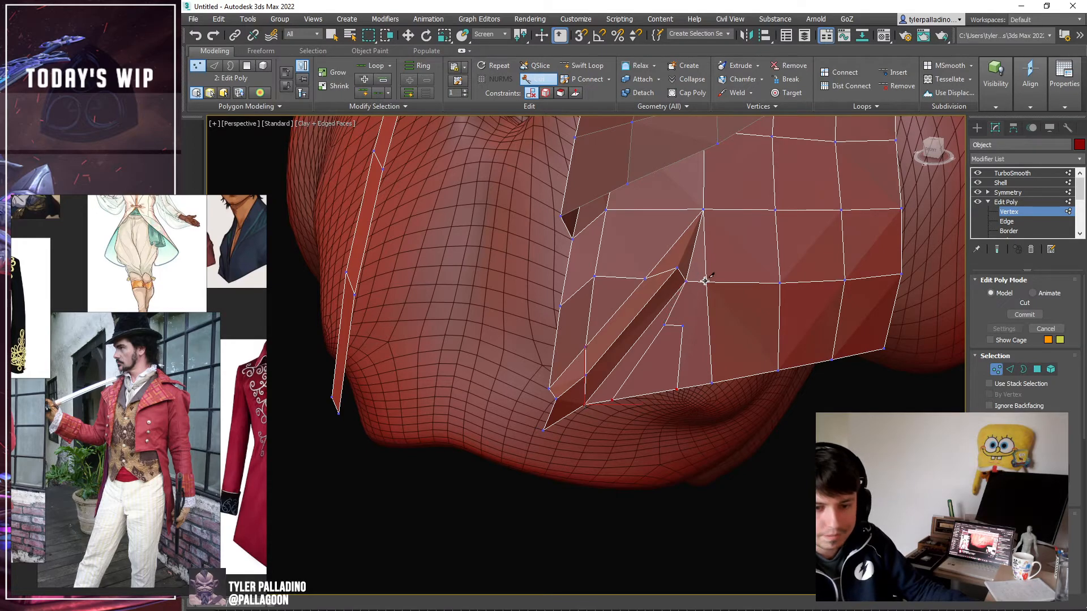
{"action": "right_click", "coordinate": [673, 327]}
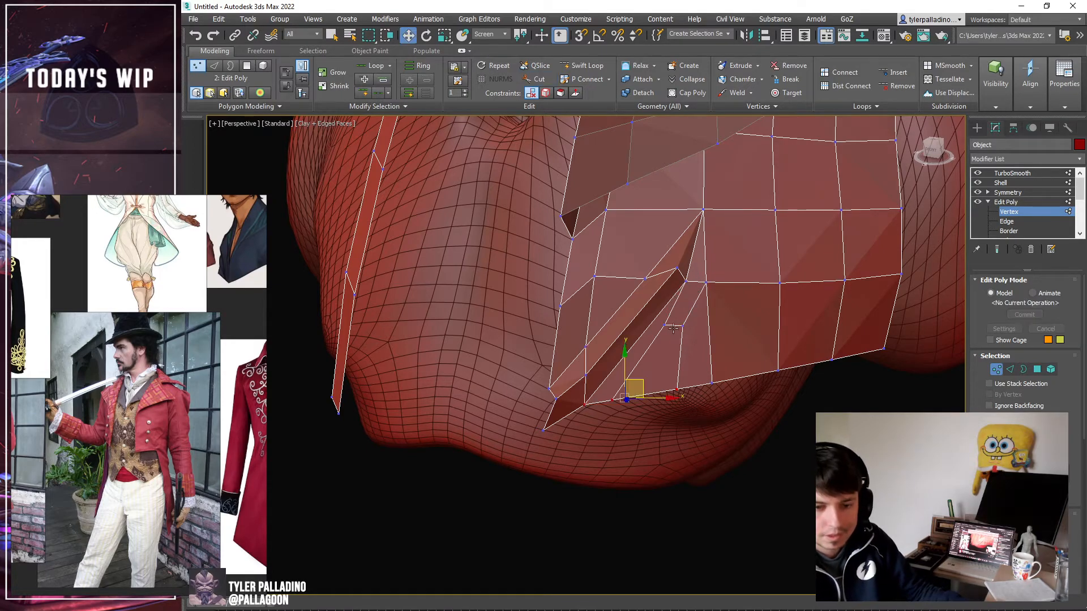
Push the newly cut vertices beside the fold toward the body and shift the neighbouring hem vertex to form a second crease.
{"action": "middle_click_drag", "start_coordinate": [689, 347], "coordinate": [706, 305], "text": "alt"}
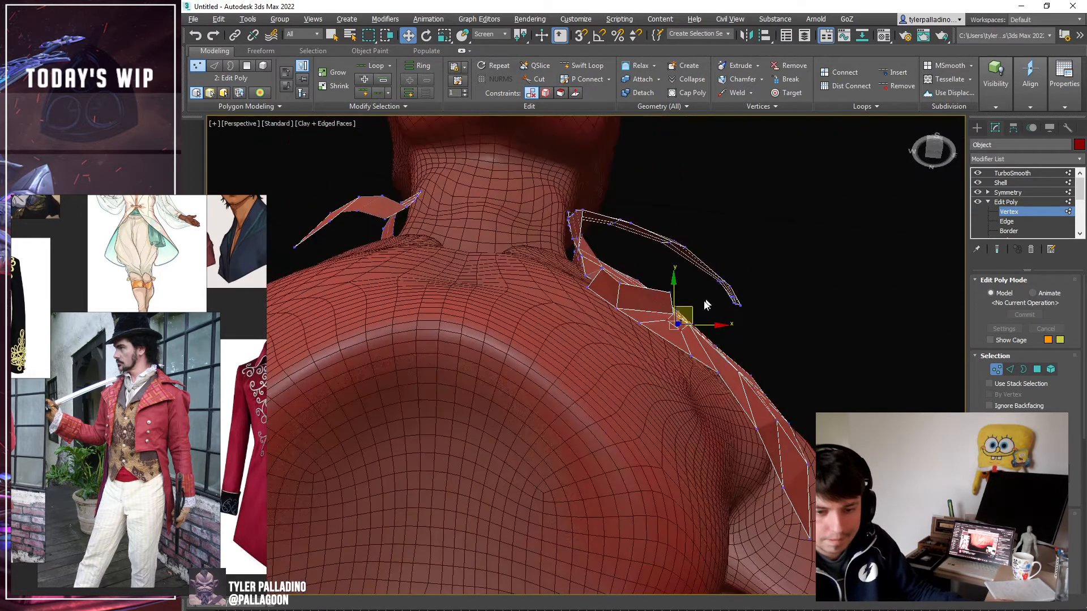
{"action": "left_click_drag", "start_coordinate": [689, 312], "coordinate": [679, 321]}
{"action": "middle_click_drag", "start_coordinate": [677, 321], "coordinate": [708, 369], "text": "alt"}
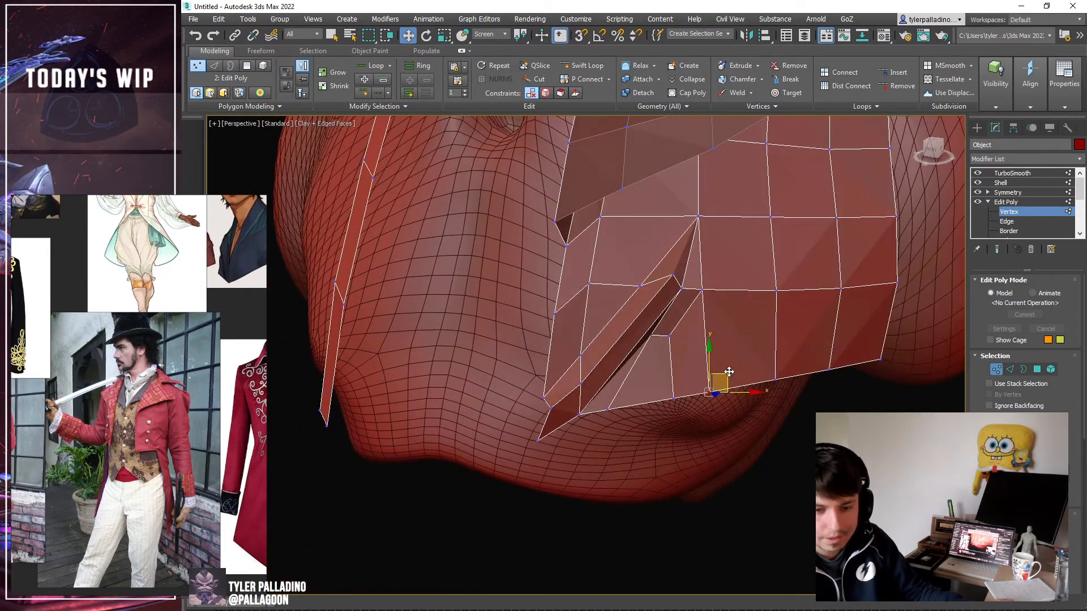
{"action": "left_click_drag", "start_coordinate": [729, 371], "coordinate": [692, 391]}
{"action": "mouse_move", "coordinate": [691, 391]}
{"action": "middle_mouse_down", "text": "alt"}
{"action": "mouse_move", "coordinate": [691, 378]}
{"action": "mouse_move", "coordinate": [699, 388]}
{"action": "middle_mouse_up", "text": "alt"}
{"action": "left_click_drag", "start_coordinate": [690, 392], "coordinate": [667, 375]}
Preview the TurboSmooth result with and without edged faces and examine the creases at the lower front corner.
{"action": "left_click", "coordinate": [1004, 207]}
{"action": "left_click", "coordinate": [1010, 172]}
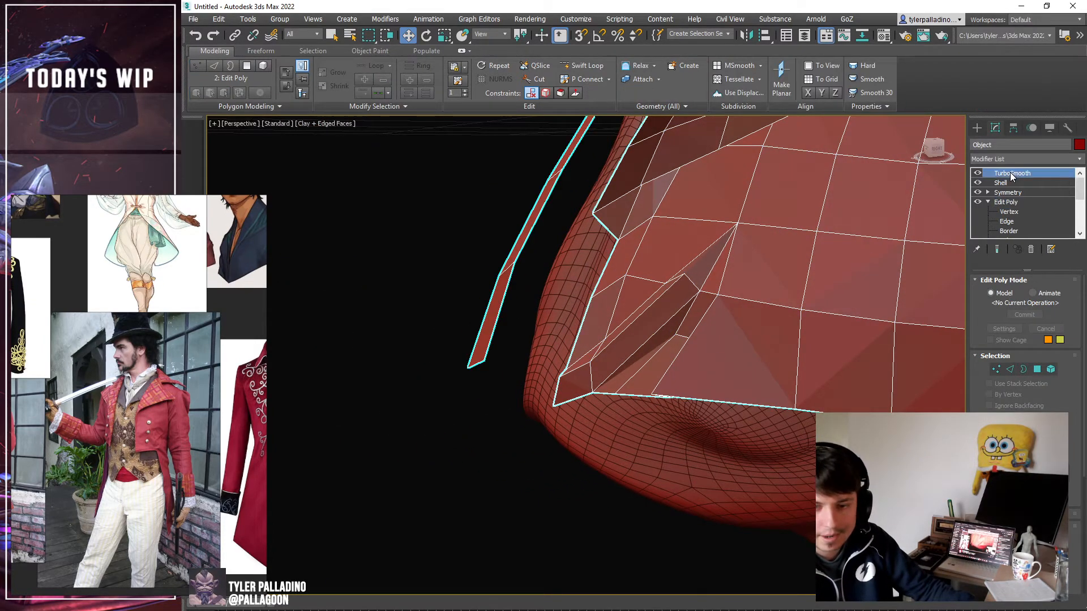
{"action": "key", "text": "F4"}
{"action": "scroll", "coordinate": [615, 295], "scroll_direction": "down", "scroll_amount": 5}
{"action": "scroll", "coordinate": [702, 306], "scroll_direction": "down", "scroll_amount": 3}
{"action": "middle_click_drag", "start_coordinate": [616, 296], "coordinate": [740, 315], "text": "alt"}
{"action": "scroll", "coordinate": [696, 303], "scroll_direction": "up", "scroll_amount": 5}
{"action": "scroll", "coordinate": [693, 334], "scroll_direction": "up", "scroll_amount": 3}
{"action": "key", "text": "F4"}
{"action": "key", "text": "F4"}
{"action": "scroll", "coordinate": [687, 342], "scroll_direction": "down", "scroll_amount": 3}
Adjust the vertices around the fold, moving the one on its inner side out toward the jacket's front opening.
{"action": "left_click", "coordinate": [1008, 211]}
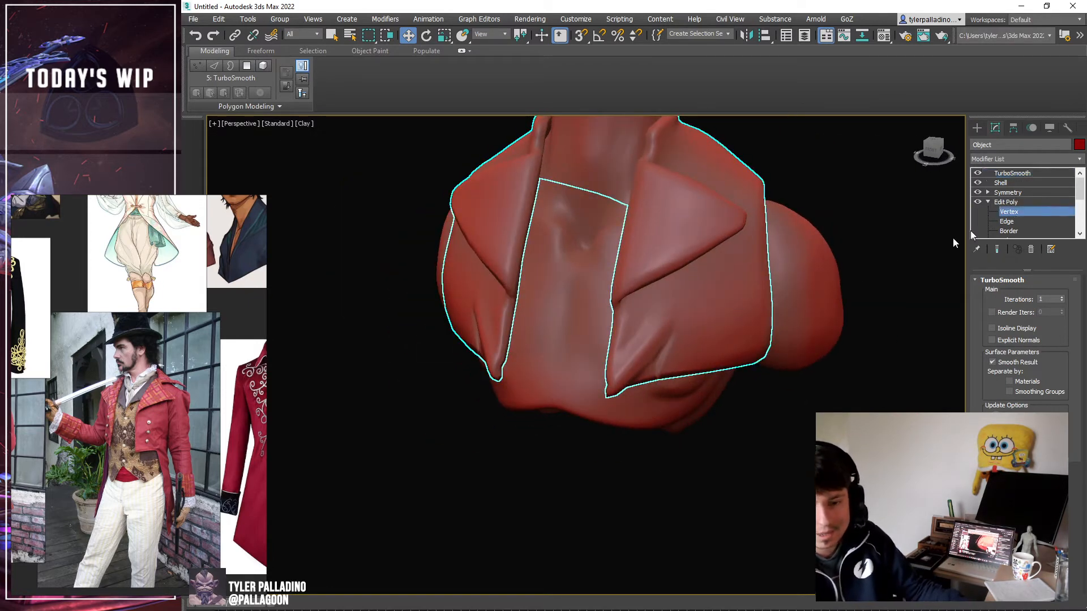
{"action": "key", "text": "F4"}
{"action": "scroll", "coordinate": [654, 305], "scroll_direction": "up", "scroll_amount": 5}
{"action": "middle_click_drag", "start_coordinate": [654, 304], "coordinate": [658, 302], "text": "alt"}
{"action": "left_click_drag", "start_coordinate": [665, 290], "coordinate": [686, 308]}
{"action": "left_click", "coordinate": [691, 316], "text": "ctrl"}
{"action": "left_click", "coordinate": [585, 366]}
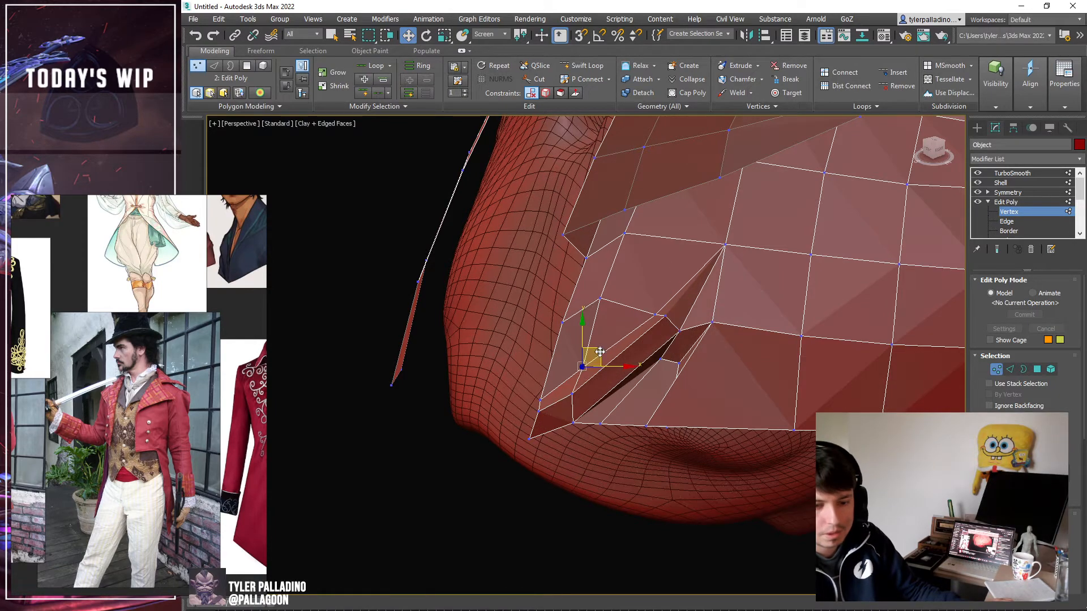
{"action": "left_click_drag", "start_coordinate": [600, 351], "coordinate": [551, 387]}
{"action": "mouse_move", "coordinate": [550, 387]}
{"action": "middle_mouse_down", "text": "alt"}
{"action": "mouse_move", "coordinate": [538, 377]}
{"action": "mouse_move", "coordinate": [561, 384]}
{"action": "middle_mouse_up", "text": "alt"}
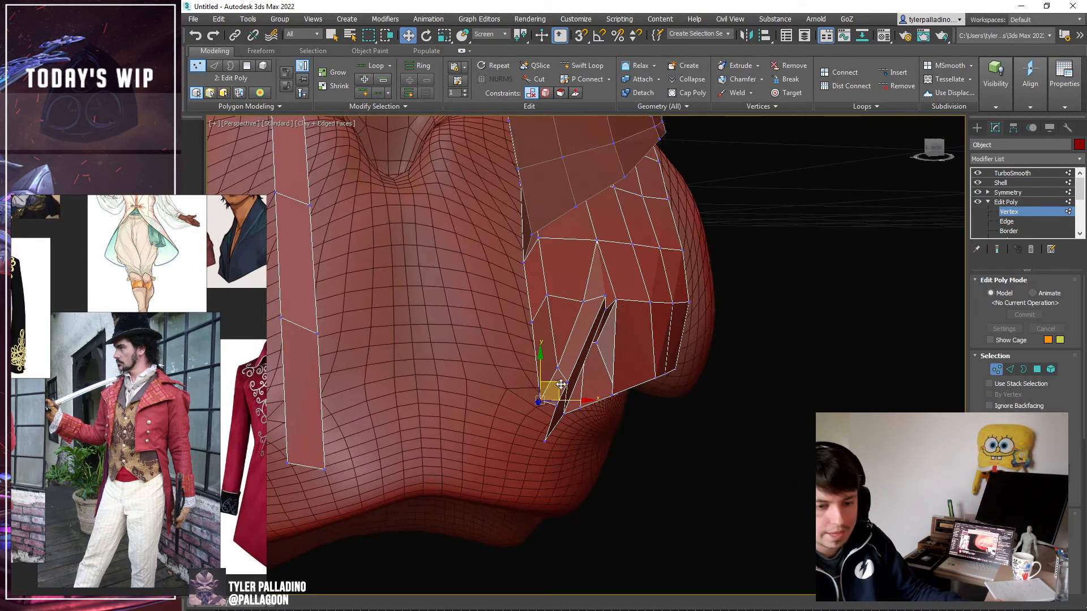
Reposition the vertex at the upper end of the fold to tighten the crease tip.
{"action": "middle_click_drag", "start_coordinate": [644, 348], "coordinate": [612, 354], "text": "alt"}
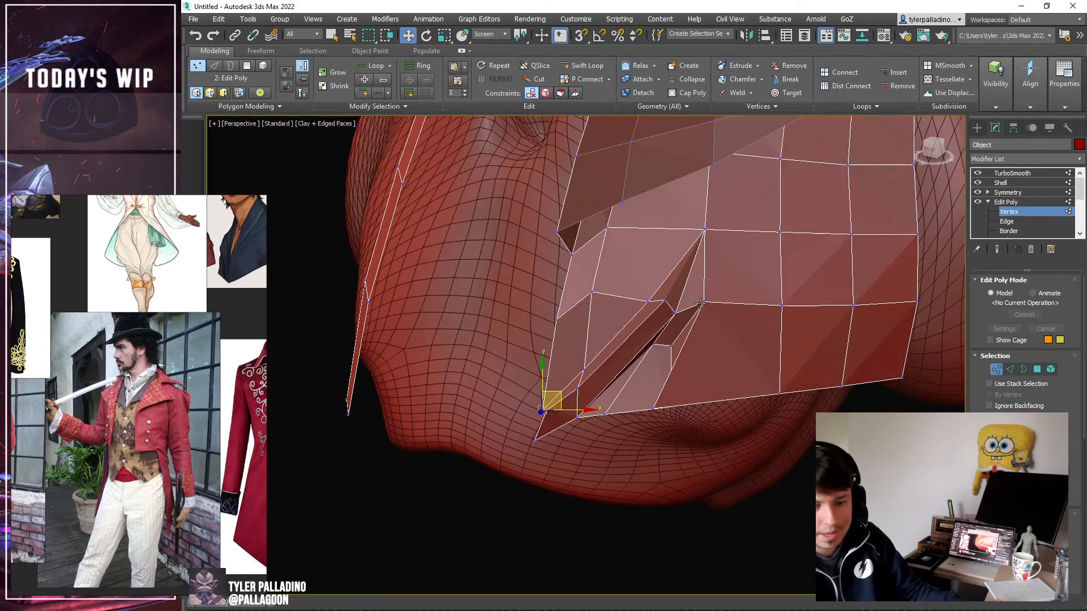
{"action": "left_click", "coordinate": [684, 313]}
{"action": "left_click_drag", "start_coordinate": [690, 309], "coordinate": [698, 298]}
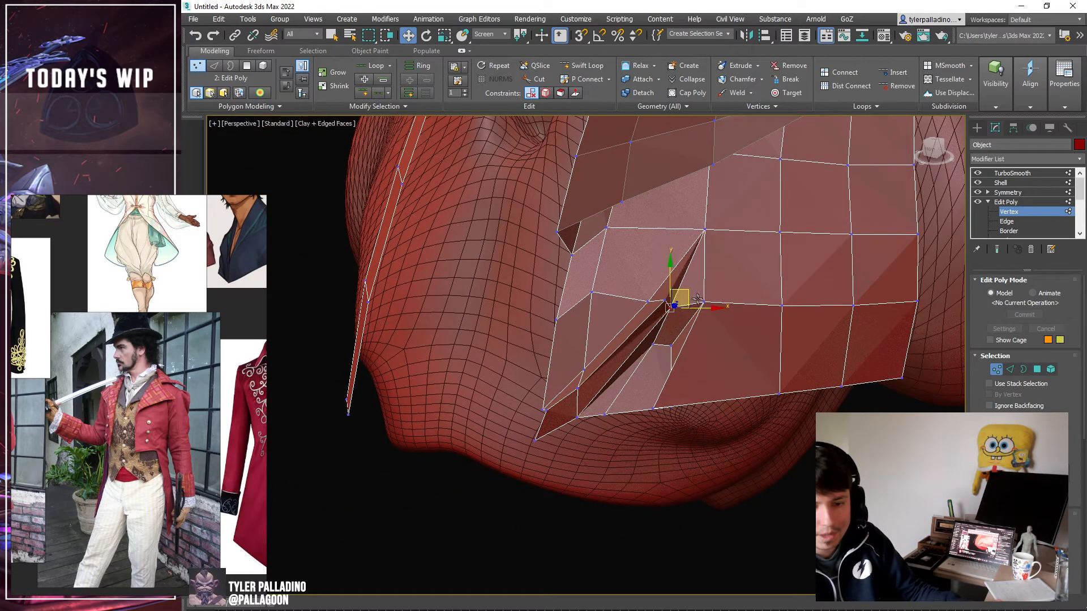
Show the smoothed jacket without edged faces and check the reshaped folds from the front.
{"action": "scroll", "coordinate": [720, 284], "scroll_direction": "down", "scroll_amount": 5}
{"action": "middle_click_drag", "start_coordinate": [721, 284], "coordinate": [766, 299], "text": "alt"}
{"action": "key", "text": "F4"}
{"action": "left_click", "coordinate": [1006, 202]}
{"action": "left_click", "coordinate": [1002, 173]}
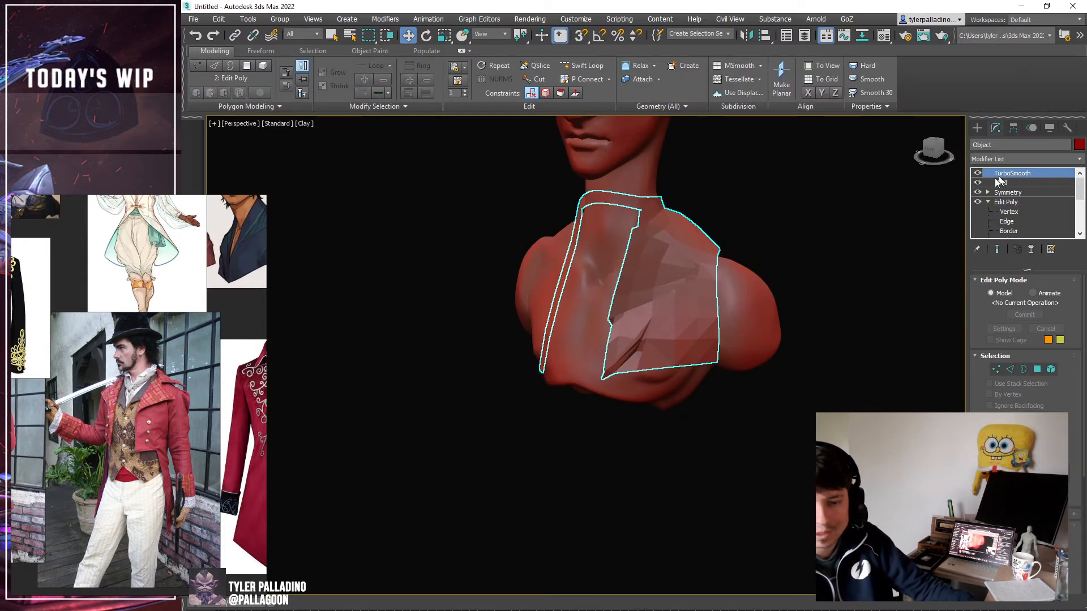
{"action": "mouse_move", "coordinate": [786, 253]}
{"action": "middle_mouse_down", "text": "alt"}
{"action": "mouse_move", "coordinate": [825, 239]}
{"action": "mouse_move", "coordinate": [813, 239]}
{"action": "mouse_move", "coordinate": [857, 243]}
{"action": "mouse_move", "coordinate": [798, 243]}
{"action": "middle_mouse_up", "text": "alt"}
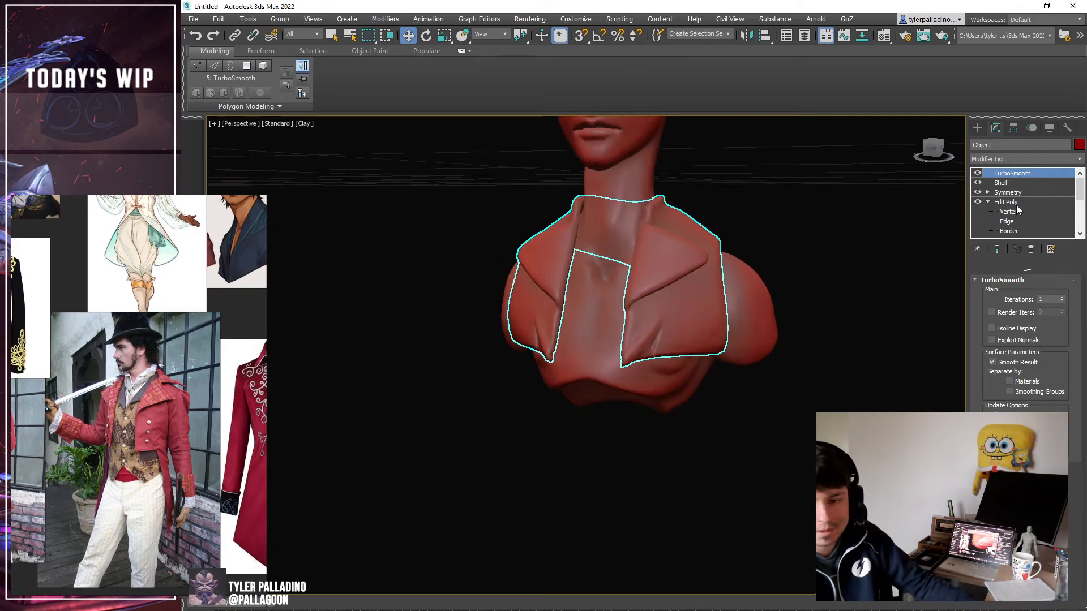
Examine the jacket's unsmoothed control mesh with edged faces around the lapel and folds.
{"action": "left_click", "coordinate": [1008, 211]}
{"action": "key", "text": "z"}
{"action": "key", "text": "F4"}
{"action": "mouse_move", "coordinate": [680, 324]}
{"action": "middle_mouse_down", "text": "alt"}
{"action": "mouse_move", "coordinate": [686, 312]}
{"action": "mouse_move", "coordinate": [659, 333]}
{"action": "mouse_move", "coordinate": [715, 324]}
{"action": "mouse_move", "coordinate": [665, 316]}
{"action": "mouse_move", "coordinate": [640, 326]}
{"action": "mouse_move", "coordinate": [673, 320]}
{"action": "middle_mouse_up", "text": "alt"}
{"action": "scroll", "coordinate": [659, 331], "scroll_direction": "down", "scroll_amount": 5}
{"action": "right_click", "coordinate": [998, 203]}
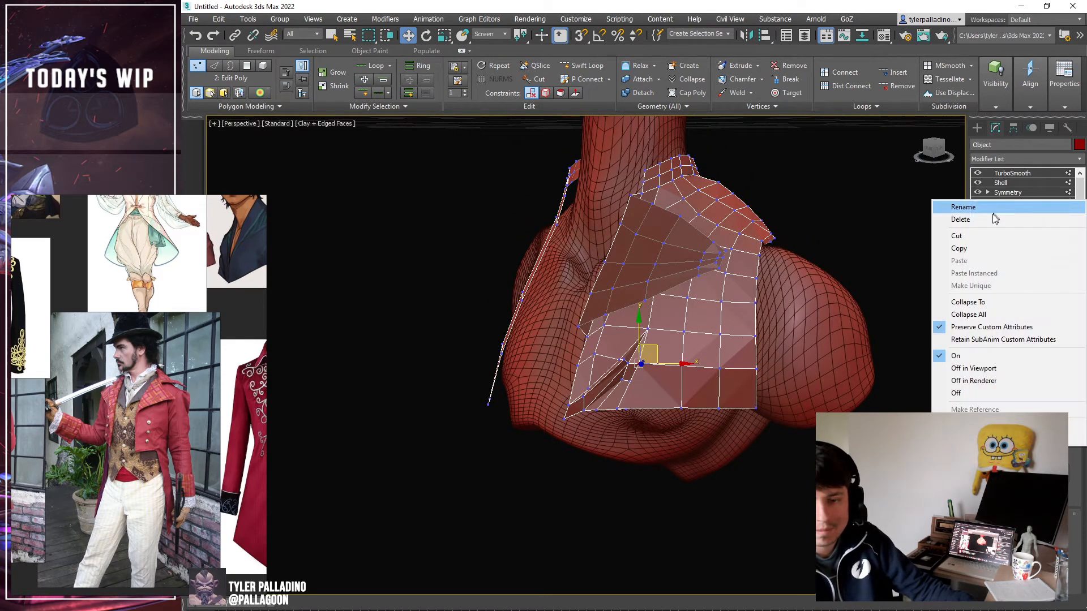
{"action": "left_click", "coordinate": [843, 272]}
Return to the smoothed jacket, deselect it, and view the whole bust from the front with and without edged faces.
{"action": "left_click", "coordinate": [1012, 173]}
{"action": "middle_click_drag", "start_coordinate": [815, 232], "coordinate": [847, 247], "text": "alt"}
{"action": "left_click", "coordinate": [844, 243]}
{"action": "key", "text": "F4"}
{"action": "scroll", "coordinate": [816, 255], "scroll_direction": "down", "scroll_amount": 2}
{"action": "key", "text": "F4"}
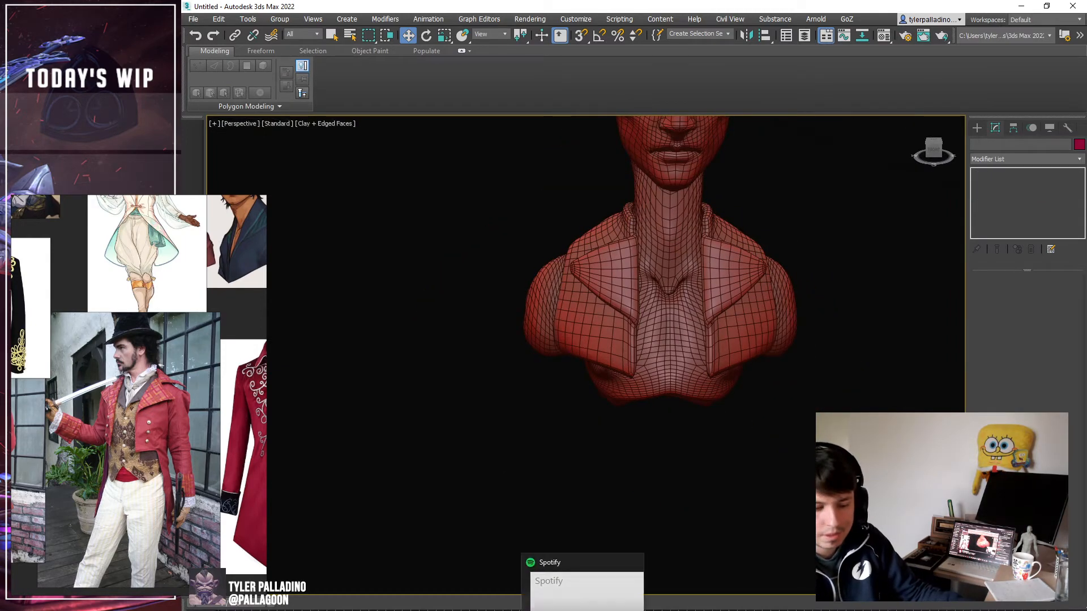
Switch to ZBrush and load the Extract4_2 tool to view the finished costumed character.
{"action": "left_click", "coordinate": [470, 610]}
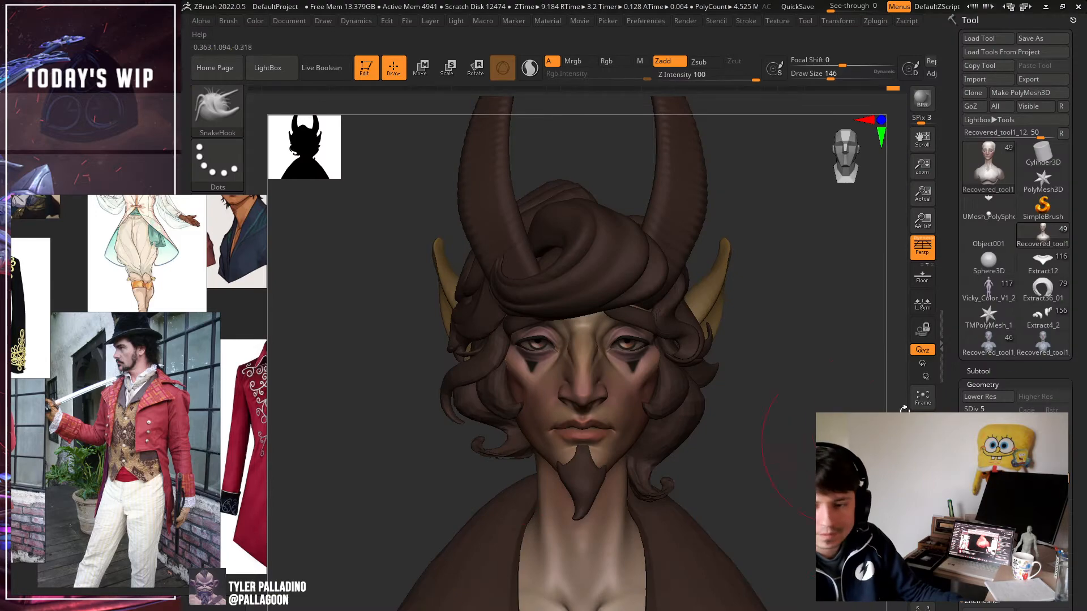
{"action": "left_click", "coordinate": [1042, 317]}
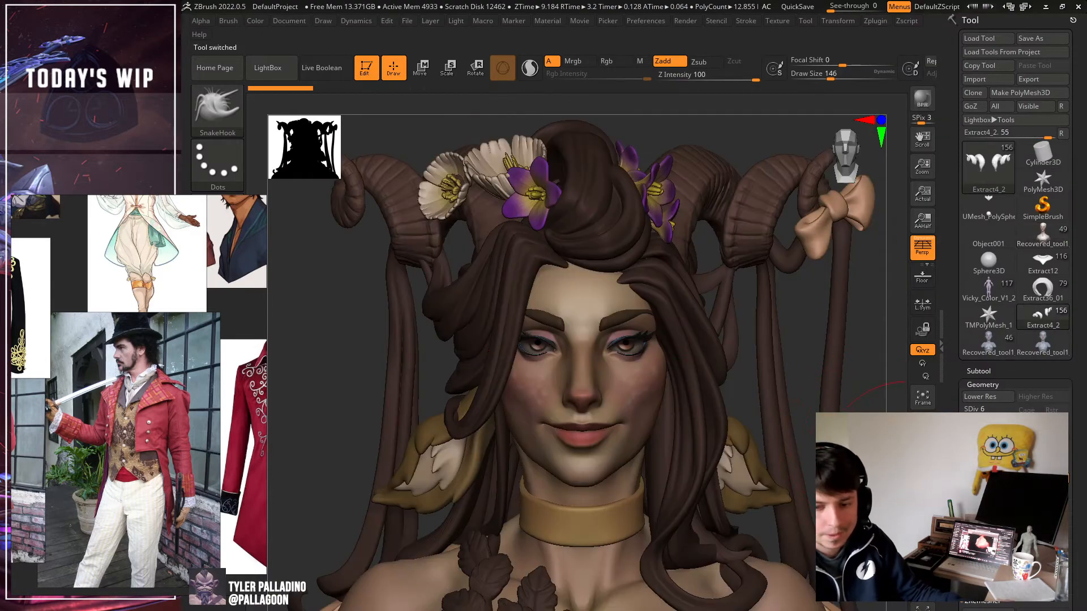
{"action": "left_click_drag", "start_coordinate": [894, 472], "coordinate": [869, 422], "text": "alt"}
{"action": "left_click_drag", "start_coordinate": [844, 376], "coordinate": [804, 360]}
Select the flared green sleeves, lower them to subdivision level 1, and examine their folds in polyframe view.
{"action": "left_click", "coordinate": [807, 410], "text": "alt"}
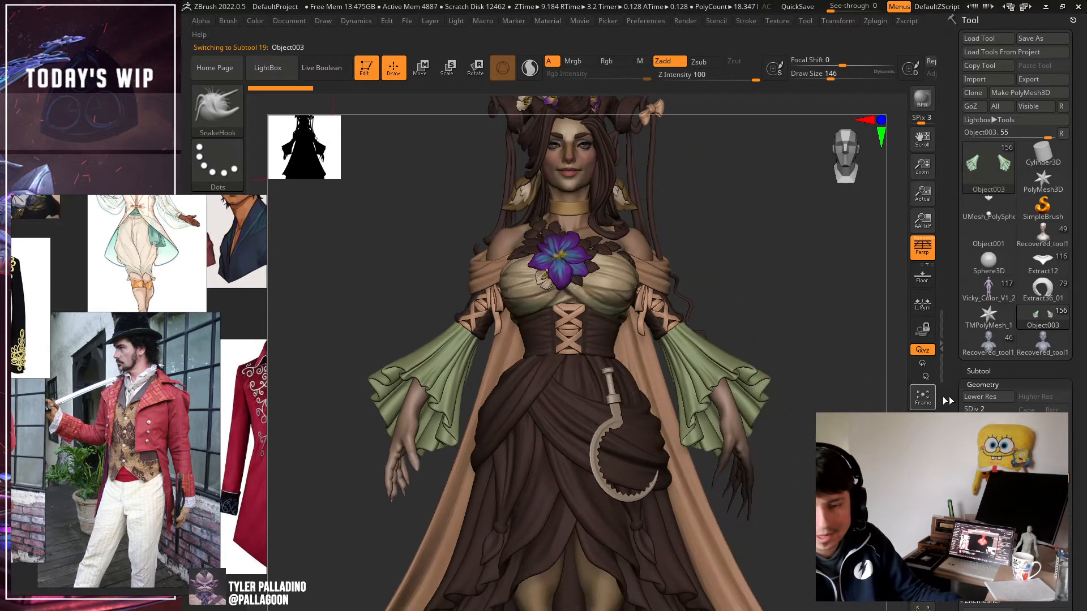
{"action": "key", "text": "shift+d"}
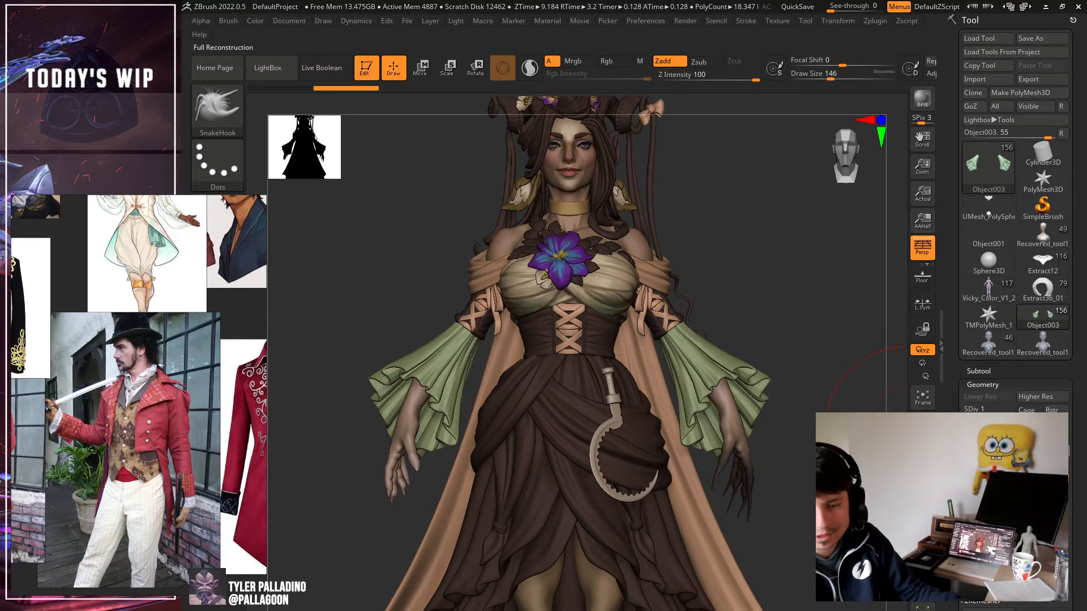
{"action": "key", "text": "shift+f"}
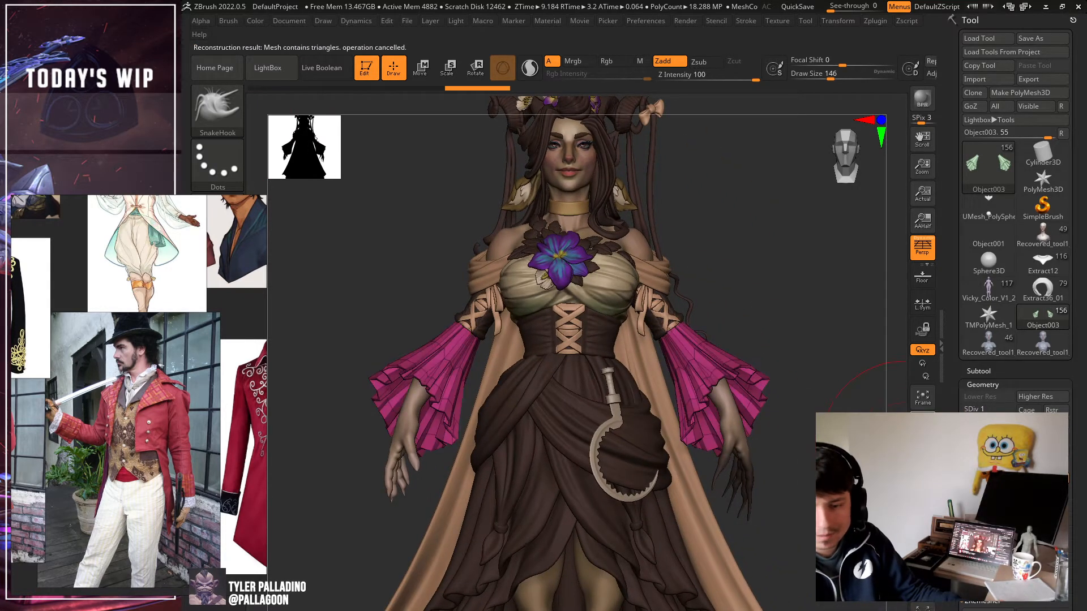
{"action": "left_click_drag", "start_coordinate": [902, 433], "coordinate": [884, 467], "text": "alt"}
{"action": "mouse_move", "coordinate": [867, 422]}
{"action": "left_mouse_down"}
{"action": "mouse_move", "coordinate": [808, 395]}
{"action": "mouse_move", "coordinate": [761, 403]}
{"action": "left_mouse_up"}
{"action": "left_click_drag", "start_coordinate": [950, 400], "coordinate": [1005, 362], "text": "alt"}
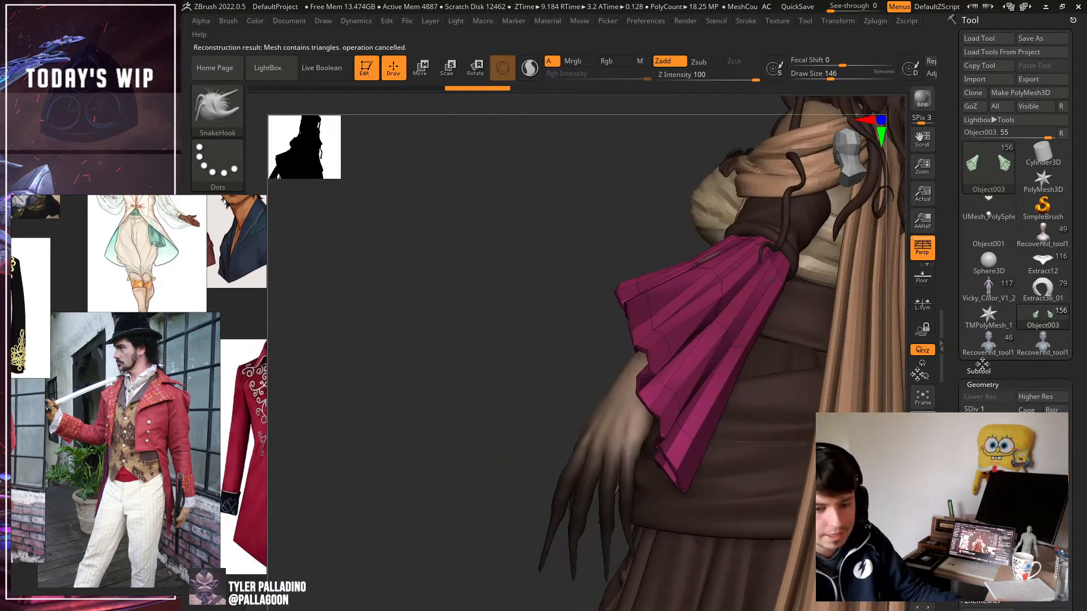
{"action": "left_click_drag", "start_coordinate": [406, 397], "coordinate": [594, 466]}
{"action": "left_click_drag", "start_coordinate": [654, 448], "coordinate": [849, 422]}
Restore the sleeves to subdivision level 4 and hide the polyframe.
{"action": "key", "text": "f"}
{"action": "key", "text": "f"}
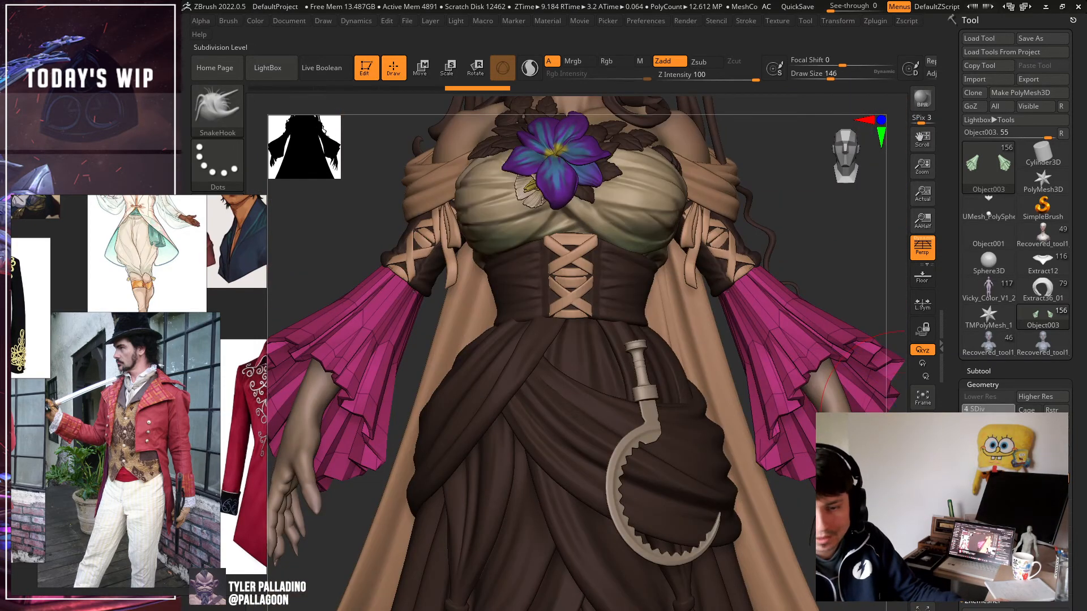
{"action": "left_click", "coordinate": [1008, 410]}
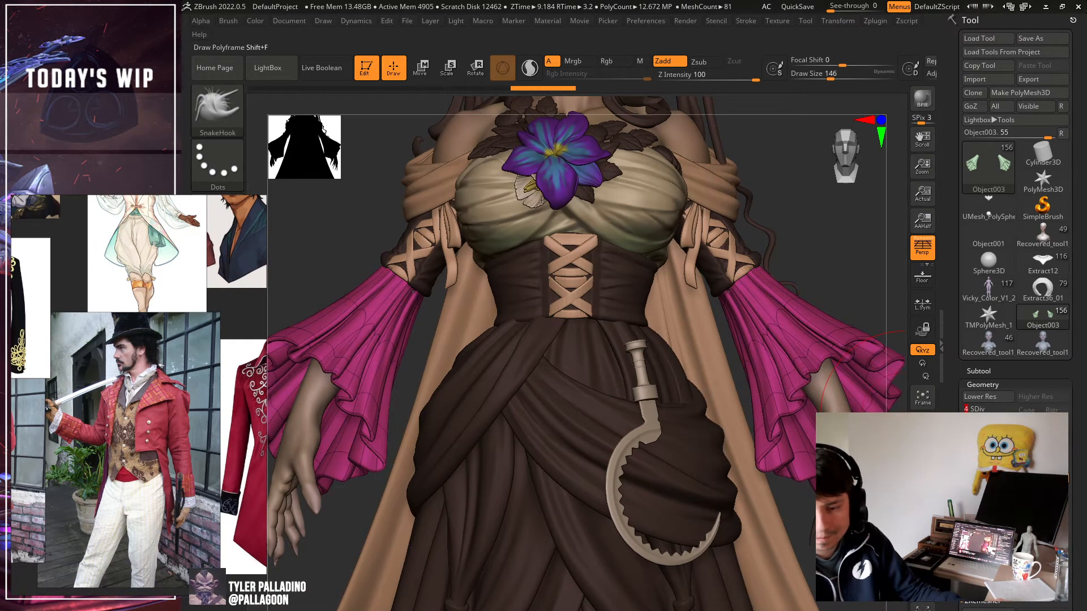
{"action": "key", "text": "shift+f"}
Examine the isolated waist drape's wireframe at subdivision level 1, and restore it to level 5 with the full character shown.
{"action": "left_click", "coordinate": [532, 425], "text": "alt"}
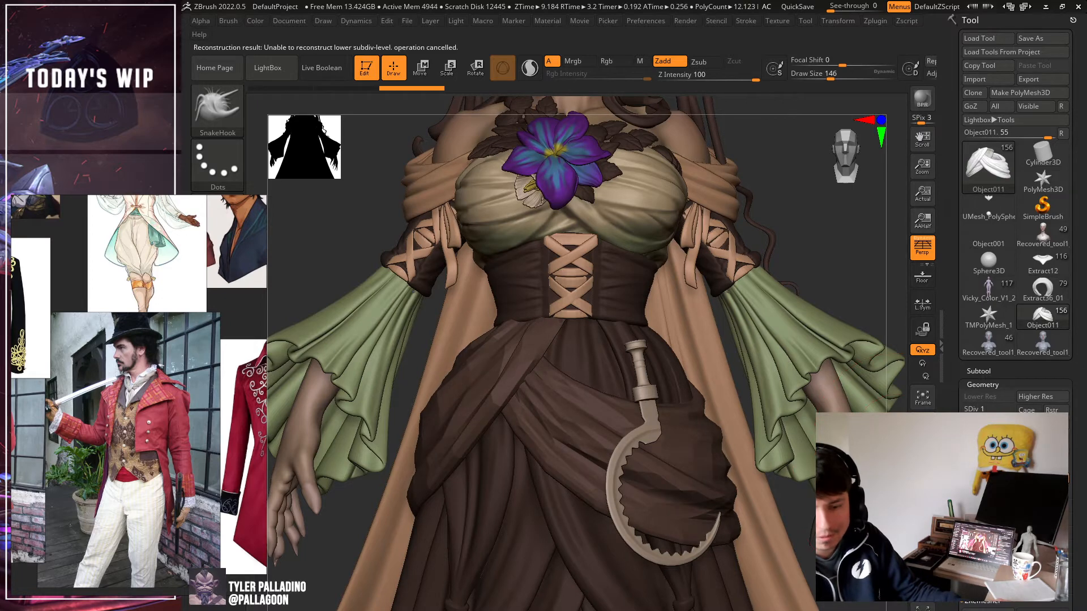
{"action": "left_click", "coordinate": [922, 583]}
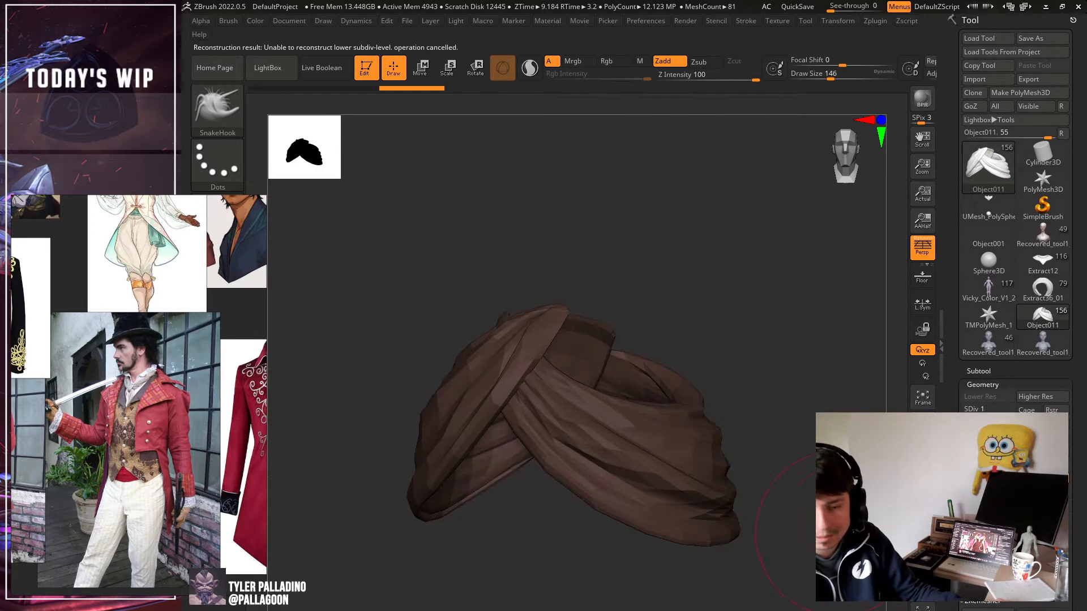
{"action": "left_click_drag", "start_coordinate": [883, 481], "coordinate": [850, 506]}
{"action": "key", "text": "shift+f"}
{"action": "left_click_drag", "start_coordinate": [899, 477], "coordinate": [674, 433]}
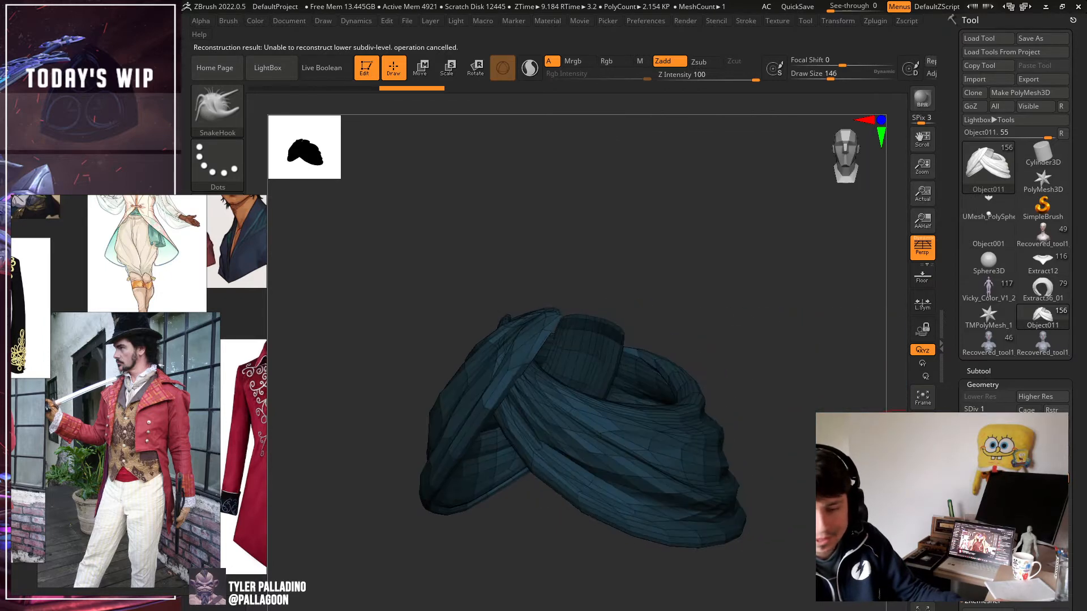
{"action": "key", "text": "shift+f"}
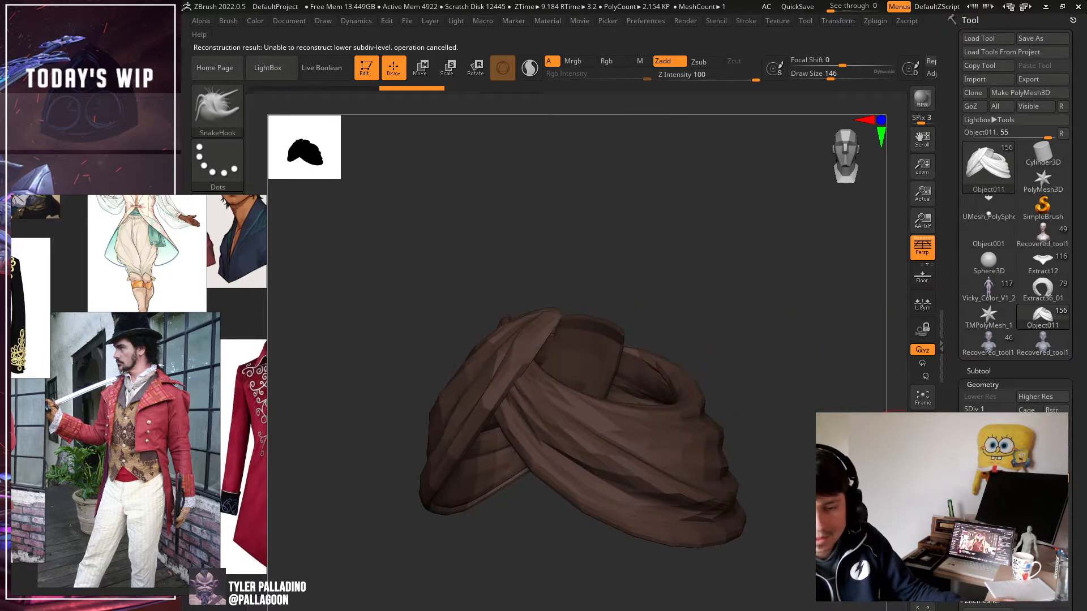
{"action": "key", "text": "alt+s"}
{"action": "left_click", "coordinate": [1009, 410]}
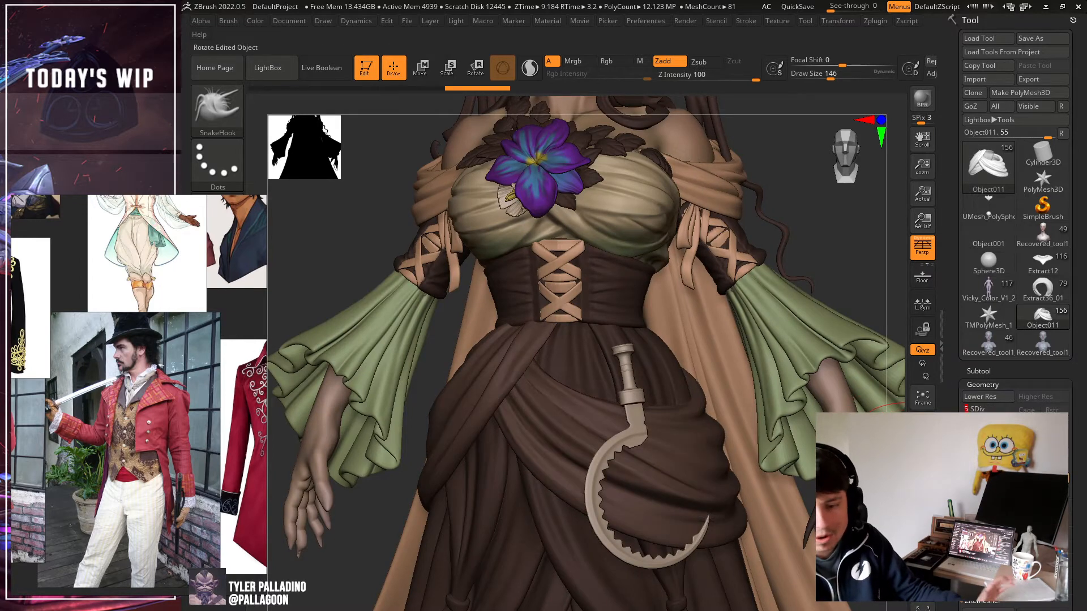
Select the bodice drape and examine the draped costume parts up close and across the full figure.
{"action": "left_click_drag", "start_coordinate": [889, 475], "coordinate": [718, 310], "text": "alt"}
{"action": "left_click", "coordinate": [667, 334], "text": "alt"}
{"action": "left_click_drag", "start_coordinate": [793, 341], "coordinate": [675, 336]}
{"action": "left_click_drag", "start_coordinate": [839, 352], "coordinate": [909, 373]}
{"action": "left_click", "coordinate": [921, 396]}
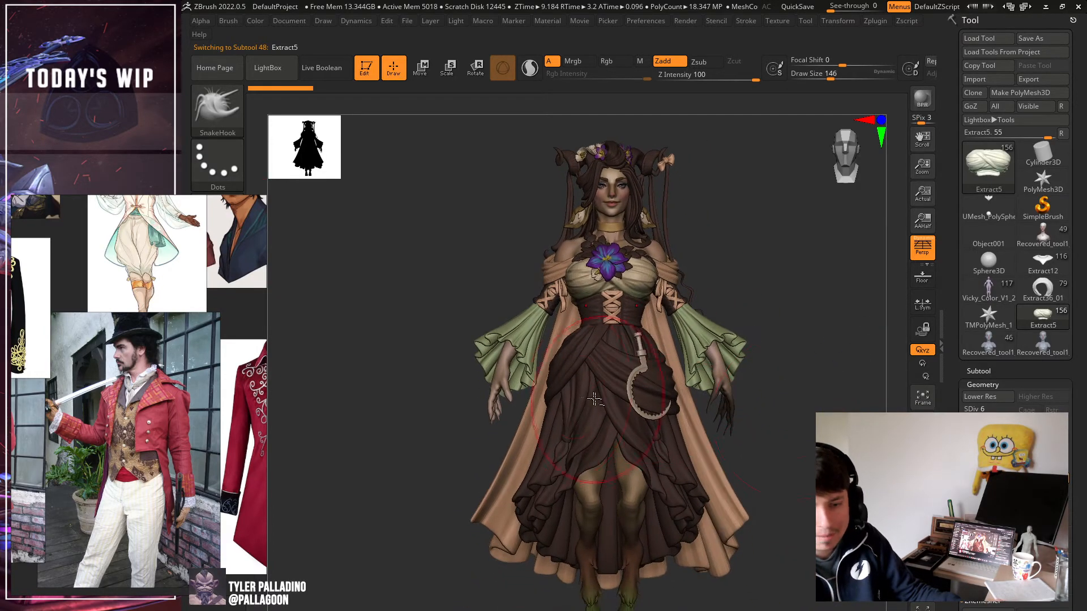
{"action": "left_click_drag", "start_coordinate": [784, 425], "coordinate": [728, 426]}
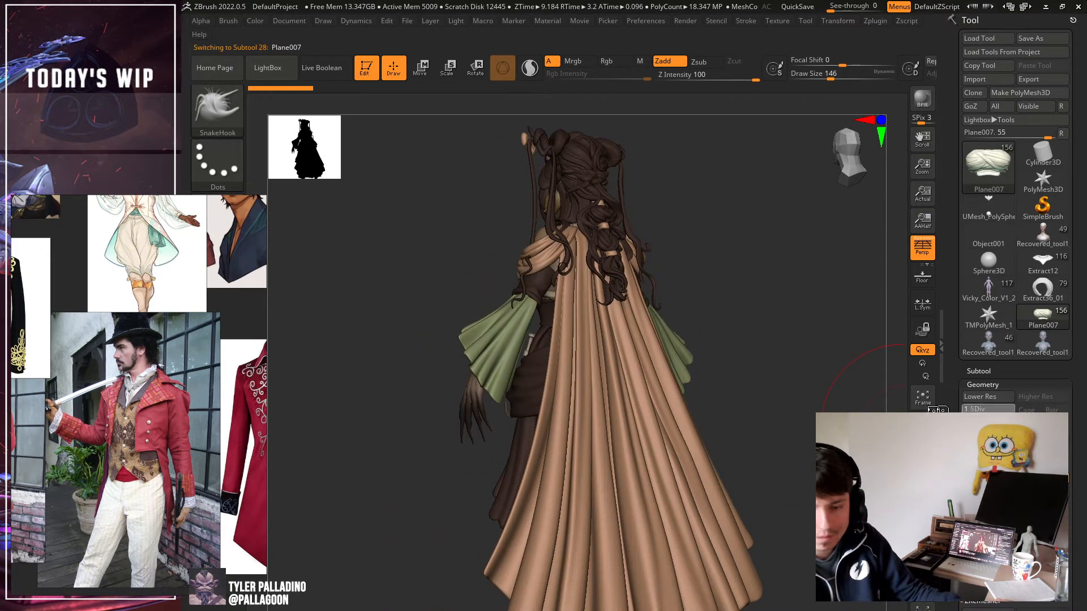
Examine the long cape's polyframe at subdivision level 1, and restore it to level 5 with the polyframe hidden.
{"action": "left_click_drag", "start_coordinate": [937, 410], "coordinate": [931, 410]}
{"action": "left_click_drag", "start_coordinate": [808, 414], "coordinate": [773, 413]}
{"action": "key", "text": "shift+f"}
{"action": "left_click_drag", "start_coordinate": [797, 466], "coordinate": [883, 459]}
{"action": "left_click_drag", "start_coordinate": [995, 412], "coordinate": [1015, 410]}
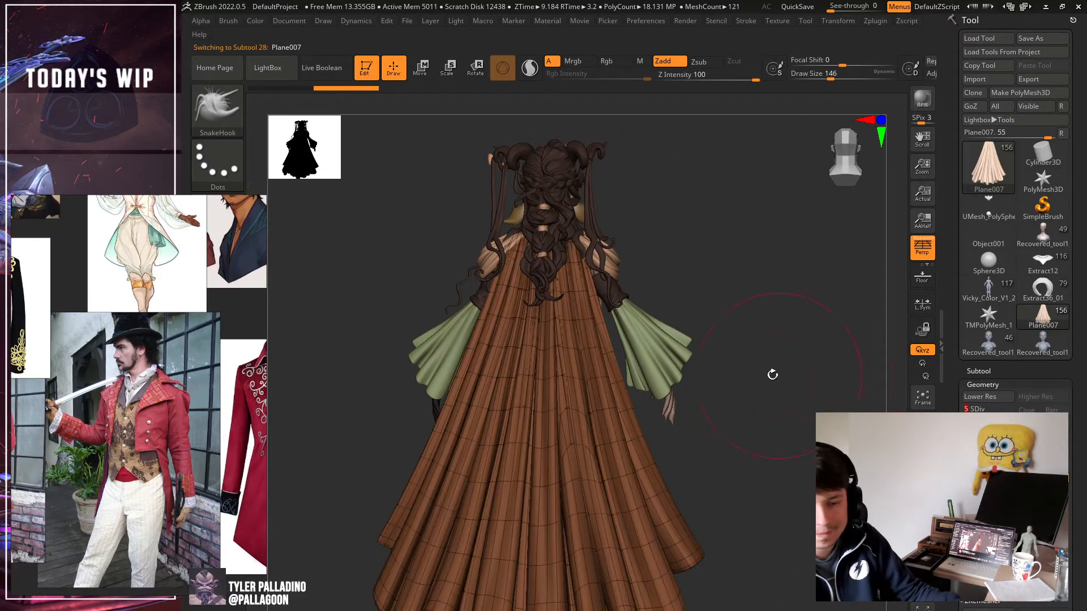
{"action": "left_click_drag", "start_coordinate": [772, 374], "coordinate": [775, 552]}
{"action": "key", "text": "shift+f"}
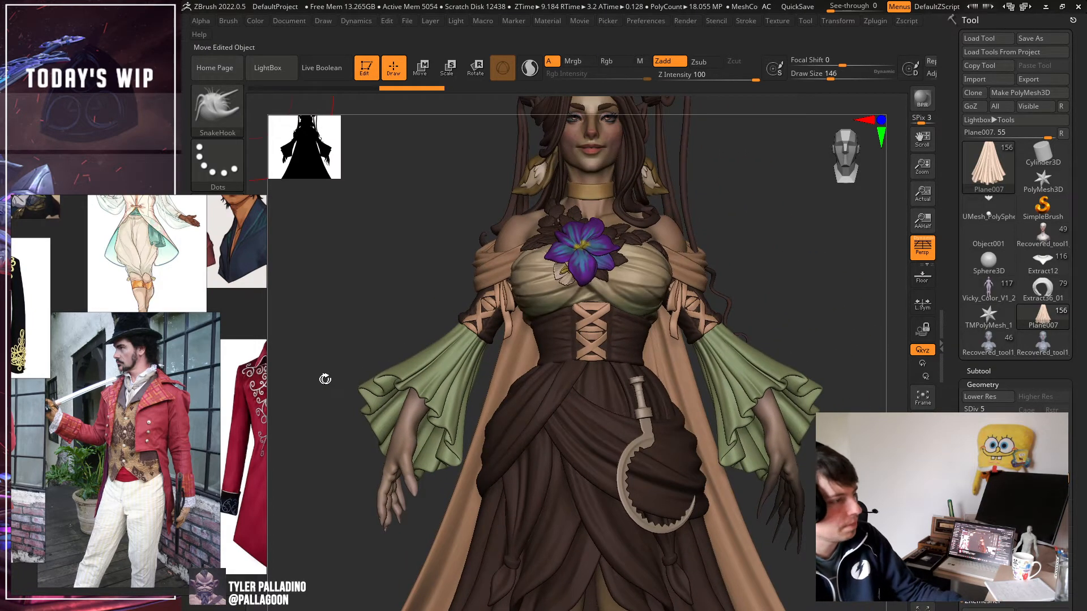
Switch back to 3ds Max, select the jacket, and enter vertex editing in its Edit Poly modifier.
{"action": "key", "text": "alt+Tab"}
{"action": "middle_click_drag", "start_coordinate": [680, 316], "coordinate": [619, 378]}
{"action": "left_click", "coordinate": [689, 368]}
{"action": "key", "text": "F4"}
{"action": "left_click", "coordinate": [1010, 213]}
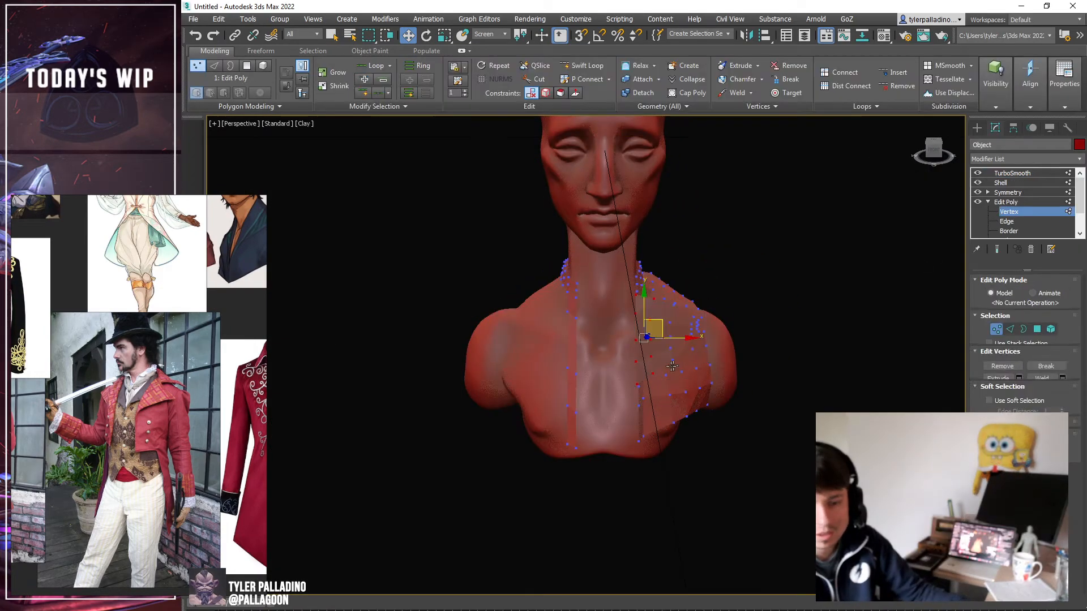
Turn on edged faces and raise the lower vertices in the middle of the jacket's folded lapel.
{"action": "scroll", "coordinate": [649, 368], "scroll_direction": "up", "scroll_amount": 6}
{"action": "scroll", "coordinate": [623, 433], "scroll_direction": "down", "scroll_amount": 3}
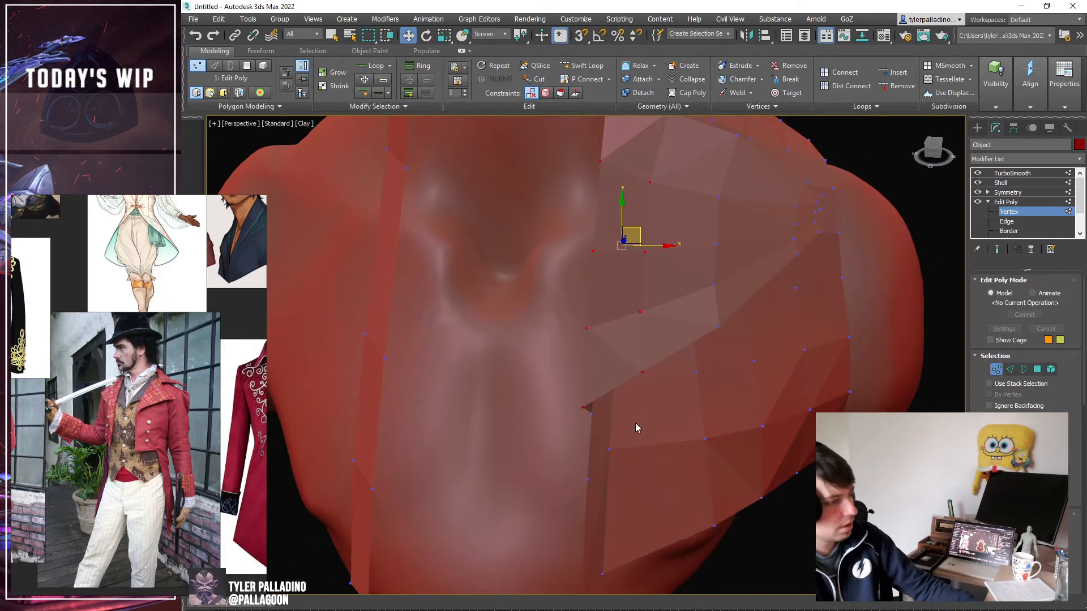
{"action": "scroll", "coordinate": [635, 422], "scroll_direction": "down", "scroll_amount": 3}
{"action": "key", "text": "F4"}
{"action": "middle_click_drag", "start_coordinate": [635, 412], "coordinate": [624, 439]}
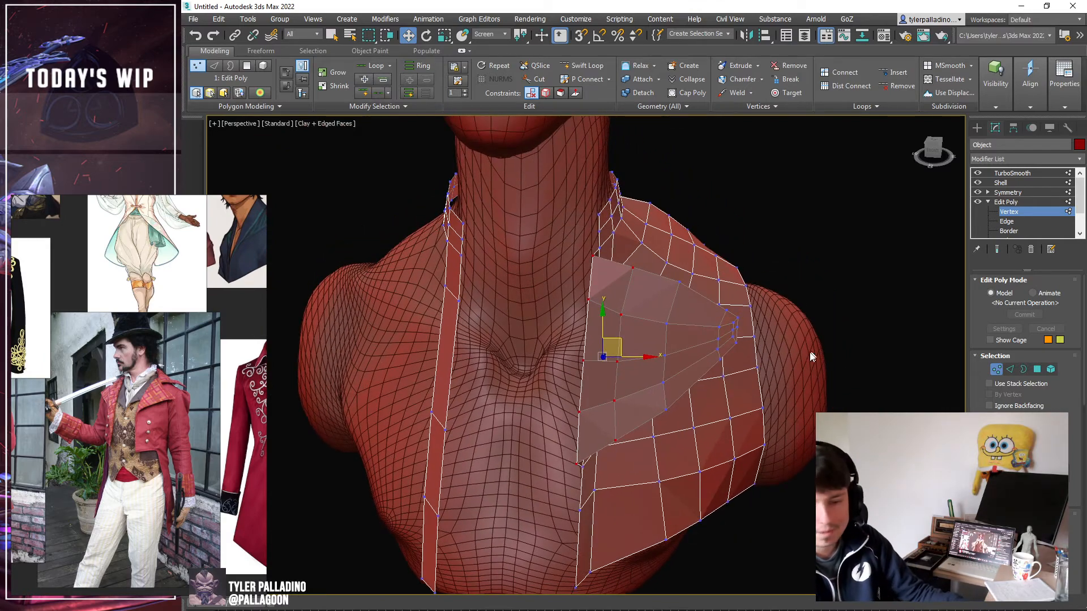
{"action": "left_click", "coordinate": [663, 382]}
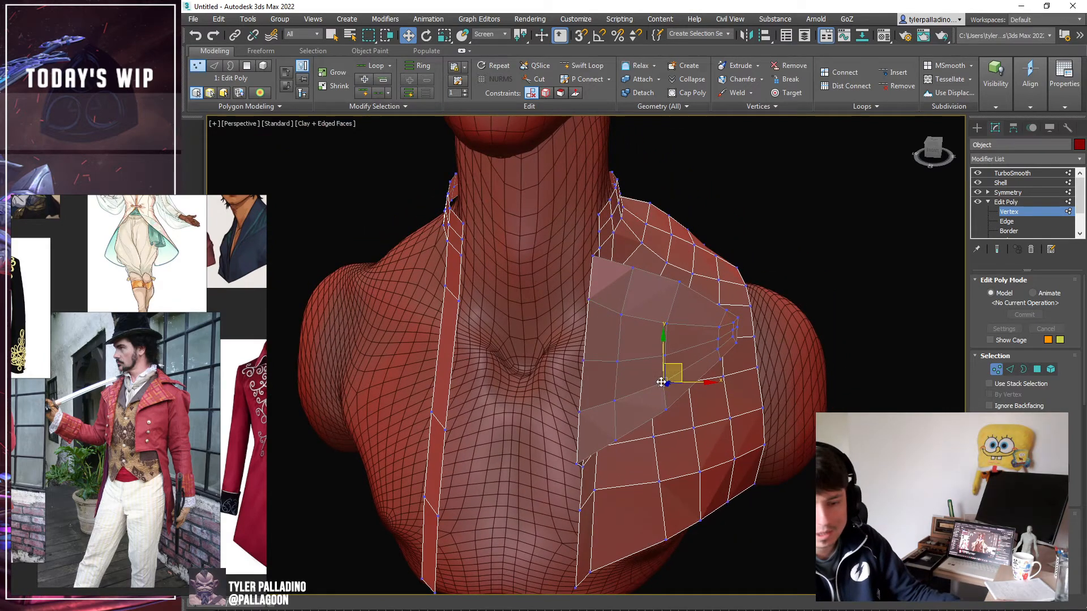
{"action": "left_click", "coordinate": [614, 401], "text": "ctrl"}
{"action": "left_click", "coordinate": [615, 440], "text": "ctrl"}
{"action": "left_click_drag", "start_coordinate": [656, 397], "coordinate": [657, 381]}
{"action": "middle_click_drag", "start_coordinate": [718, 358], "coordinate": [645, 400], "text": "alt"}
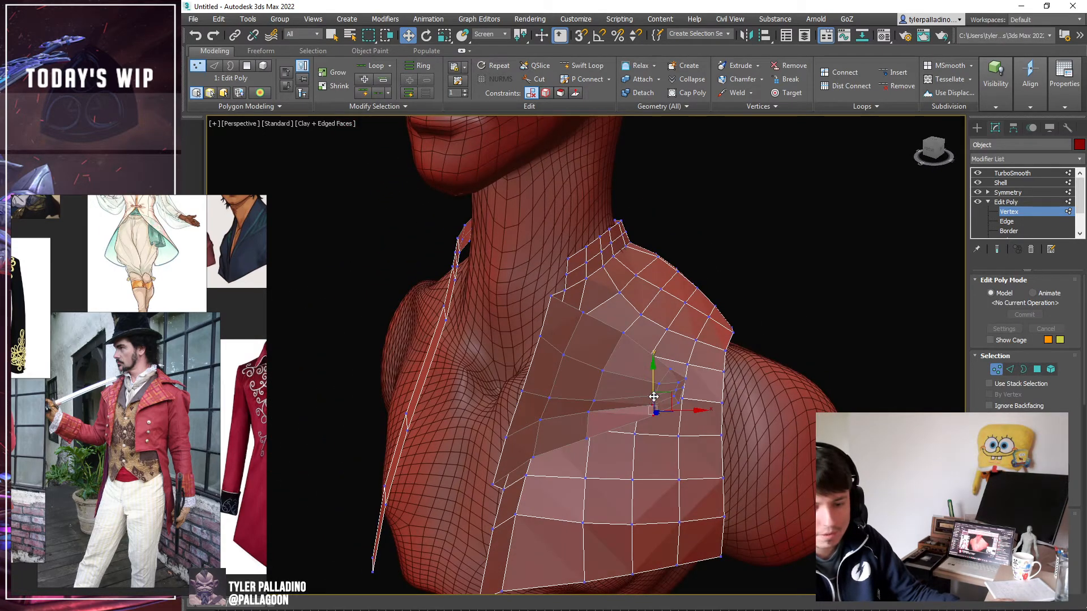
Nudge the lapel's pointed-end vertices upward and reposition its inner vertices to shape the fold.
{"action": "scroll", "coordinate": [654, 397], "scroll_direction": "up", "scroll_amount": 3}
{"action": "scroll", "coordinate": [662, 394], "scroll_direction": "up", "scroll_amount": 2}
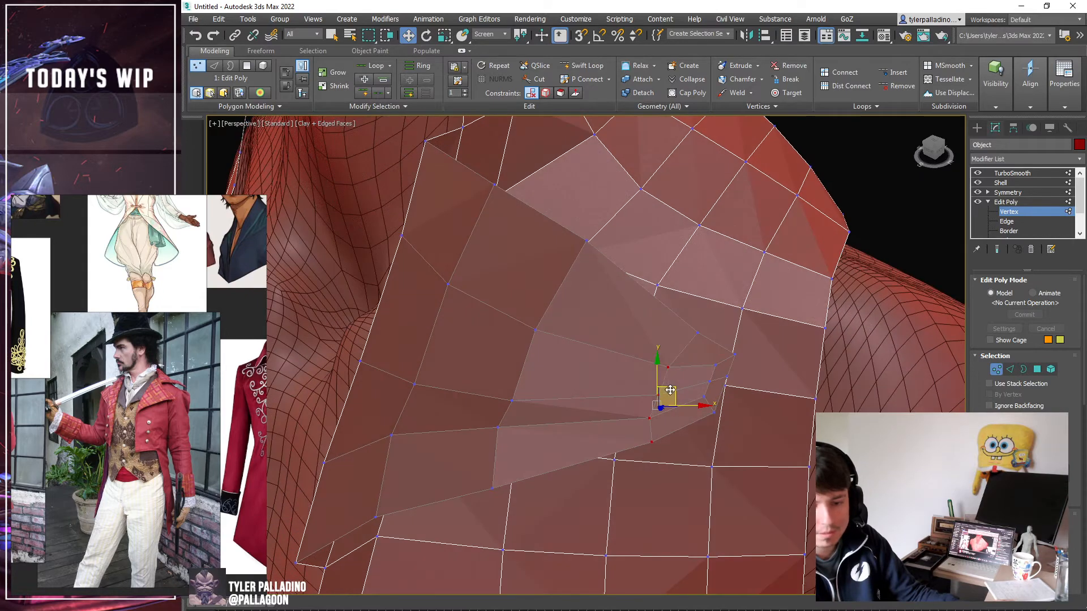
{"action": "left_click_drag", "start_coordinate": [670, 390], "coordinate": [671, 371]}
{"action": "left_click", "coordinate": [540, 332]}
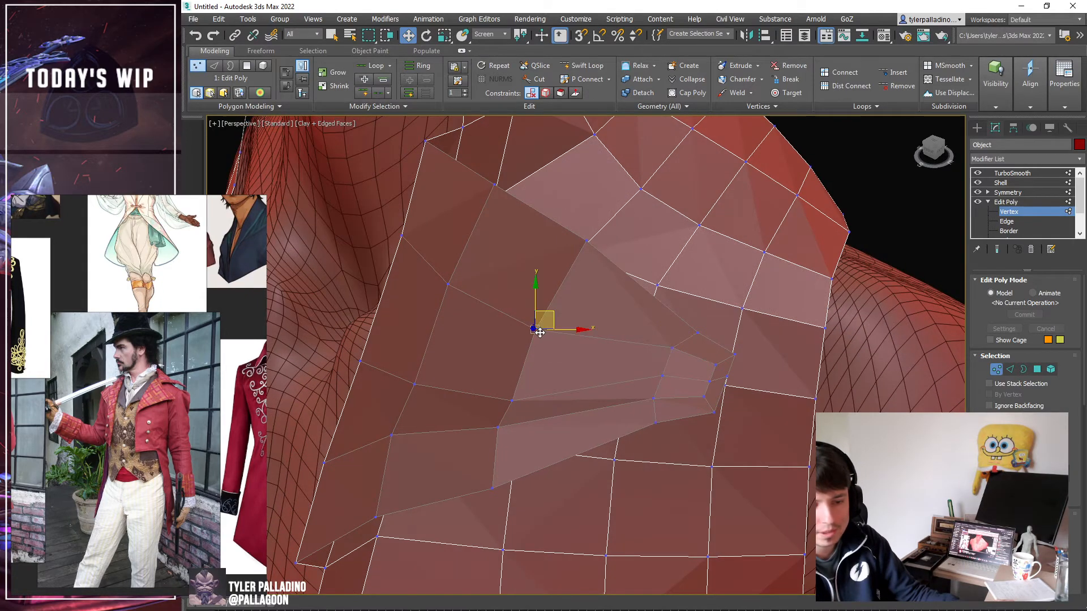
{"action": "middle_click_drag", "start_coordinate": [540, 333], "coordinate": [539, 308], "text": "alt"}
{"action": "left_click_drag", "start_coordinate": [554, 313], "coordinate": [541, 258]}
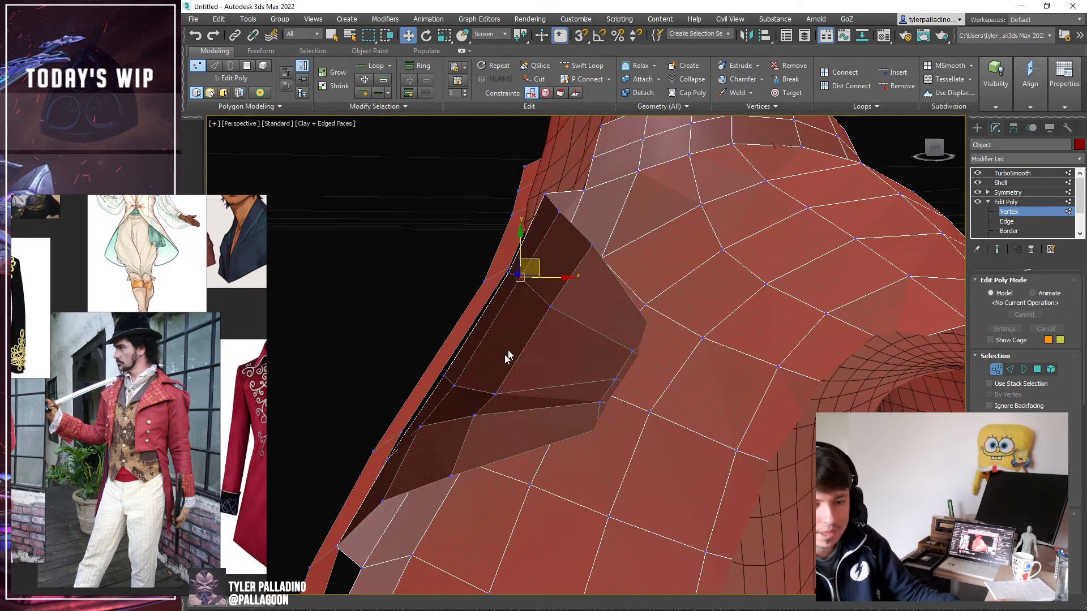
{"action": "left_click_drag", "start_coordinate": [492, 390], "coordinate": [470, 386]}
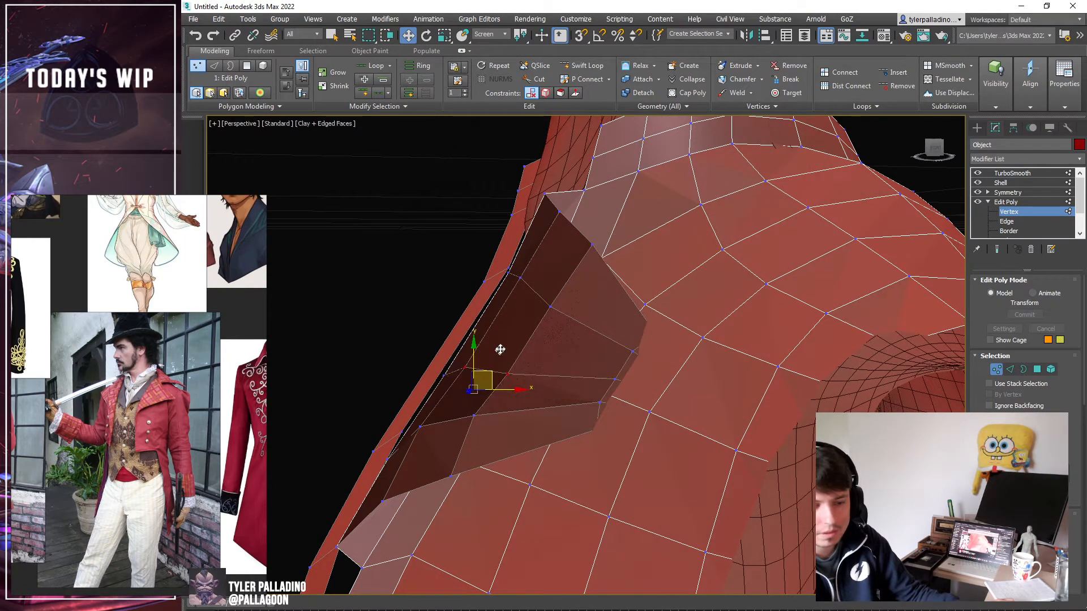
{"action": "scroll", "coordinate": [505, 343], "scroll_direction": "down", "scroll_amount": 6}
{"action": "middle_click_drag", "start_coordinate": [504, 342], "coordinate": [718, 325], "text": "alt"}
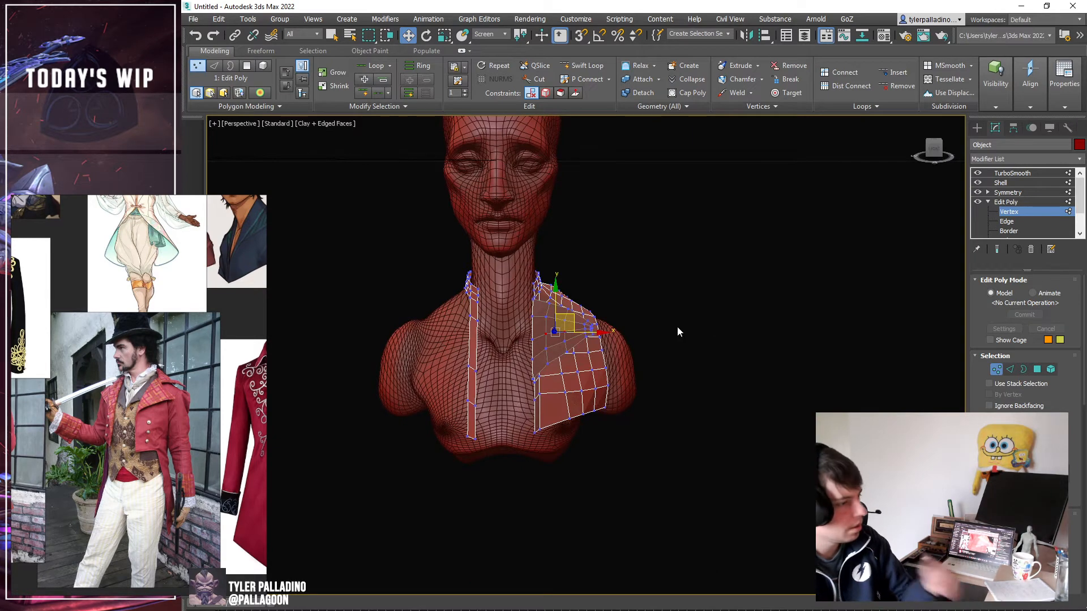
Examine the collar and lapels of the red jacket photos on the reference board, comparing them with the model.
{"action": "scroll", "coordinate": [201, 378], "scroll_direction": "up", "scroll_amount": 5}
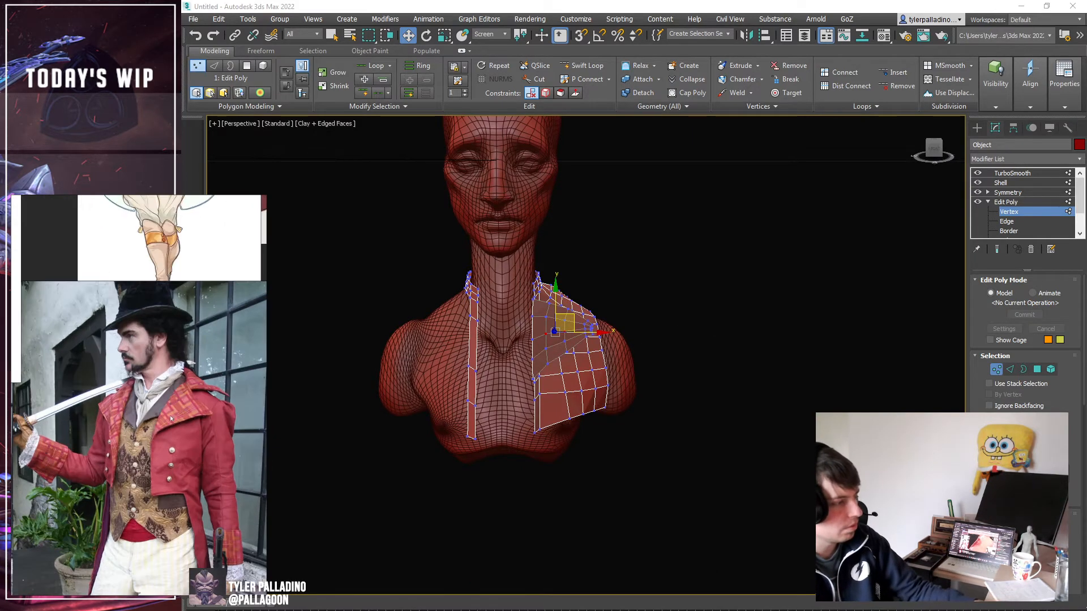
{"action": "scroll", "coordinate": [201, 378], "scroll_direction": "up", "scroll_amount": 3}
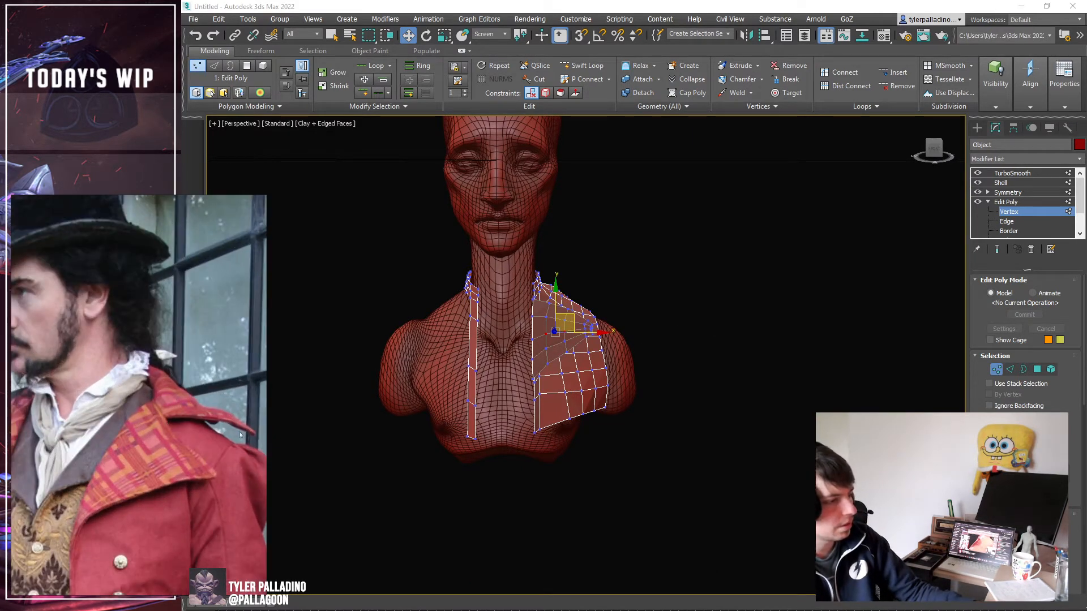
{"action": "scroll", "coordinate": [227, 421], "scroll_direction": "down", "scroll_amount": 5}
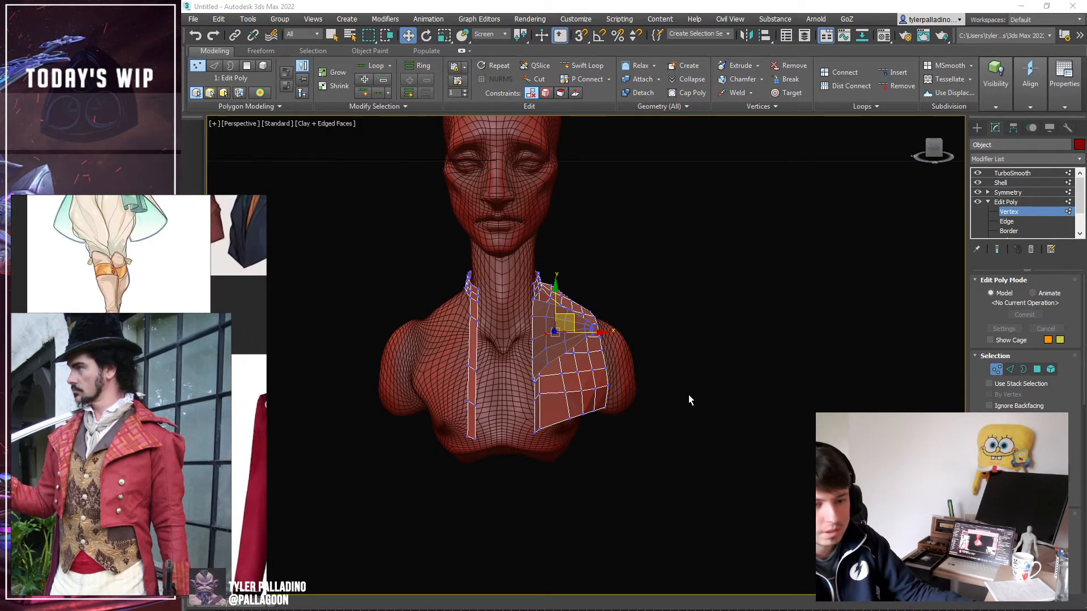
{"action": "middle_click_drag", "start_coordinate": [688, 395], "coordinate": [562, 400], "text": "alt"}
{"action": "scroll", "coordinate": [244, 394], "scroll_direction": "down", "scroll_amount": 5}
{"action": "middle_click_drag", "start_coordinate": [243, 393], "coordinate": [136, 407]}
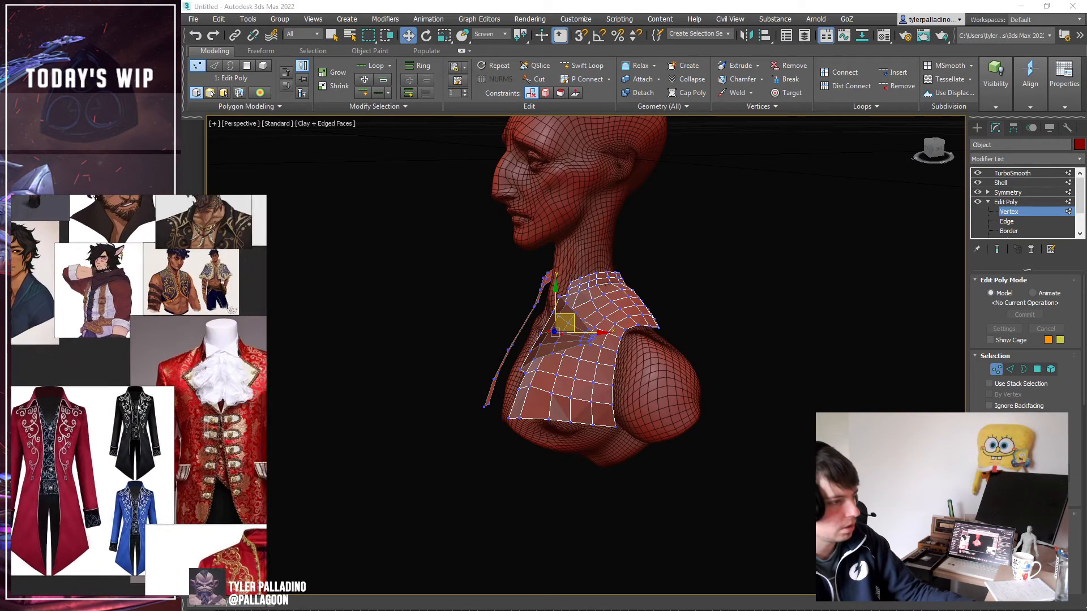
{"action": "scroll", "coordinate": [196, 356], "scroll_direction": "down", "scroll_amount": 2}
{"action": "middle_click_drag", "start_coordinate": [197, 355], "coordinate": [155, 360]}
{"action": "scroll", "coordinate": [124, 378], "scroll_direction": "up", "scroll_amount": 3}
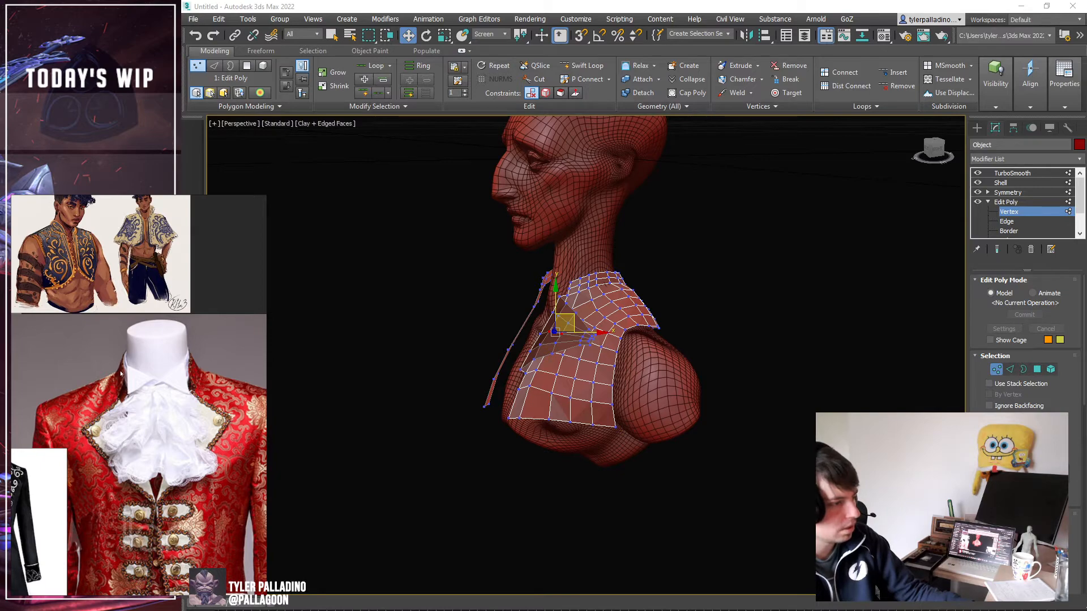
{"action": "scroll", "coordinate": [121, 374], "scroll_direction": "down", "scroll_amount": 3}
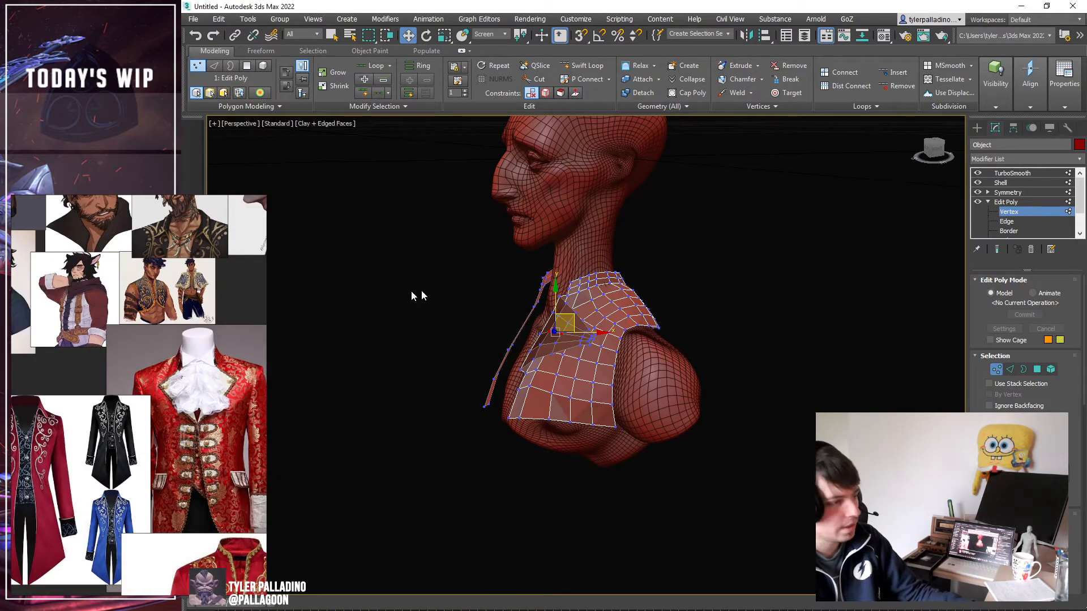
Extrude the upper edges along the side of the neckband outward and down to form a turned-down collar flap.
{"action": "scroll", "coordinate": [746, 247], "scroll_direction": "up", "scroll_amount": 5}
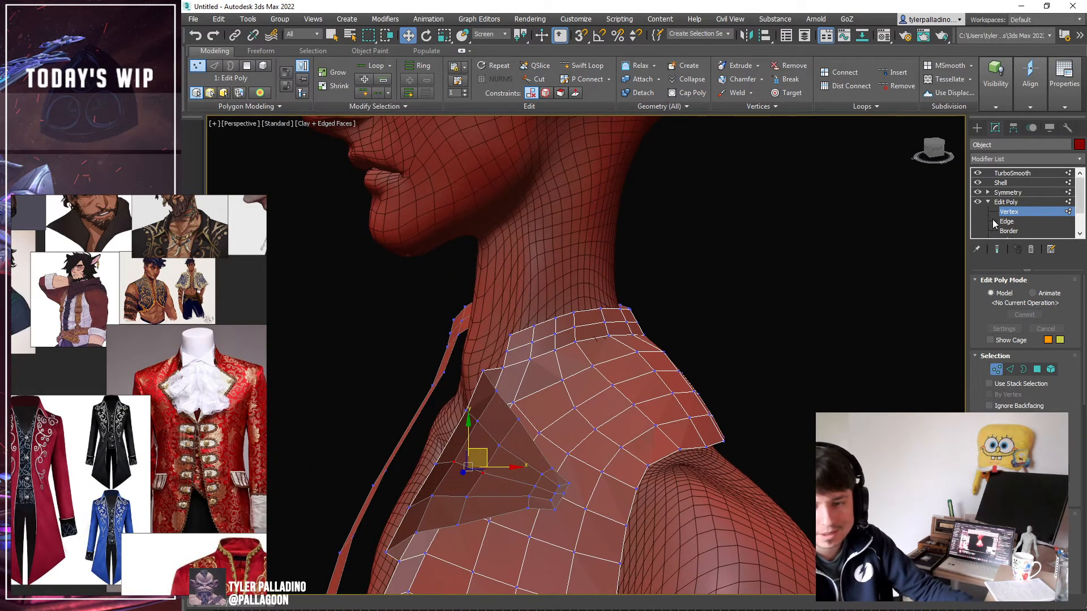
{"action": "left_click", "coordinate": [1000, 222]}
{"action": "double_click", "coordinate": [569, 315]}
{"action": "mouse_move", "coordinate": [568, 315]}
{"action": "middle_mouse_down", "text": "alt"}
{"action": "mouse_move", "coordinate": [620, 314]}
{"action": "mouse_move", "coordinate": [566, 328]}
{"action": "middle_mouse_up", "text": "alt"}
{"action": "key", "text": "F3"}
{"action": "left_click_drag", "start_coordinate": [443, 273], "coordinate": [524, 344]}
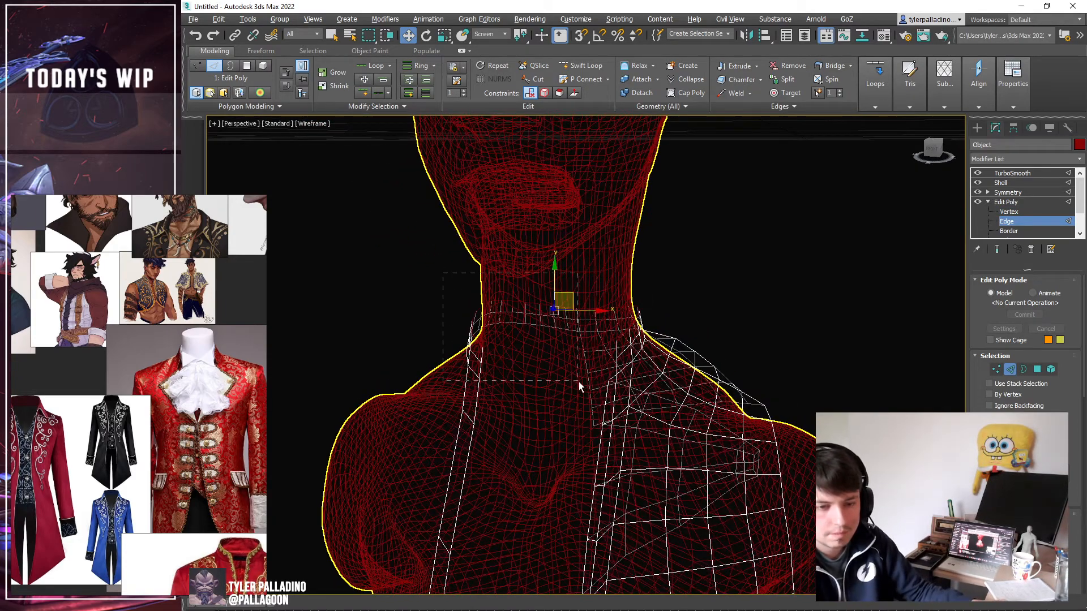
{"action": "left_click_drag", "start_coordinate": [579, 382], "coordinate": [579, 382], "text": "alt"}
{"action": "middle_click_drag", "start_coordinate": [589, 367], "coordinate": [424, 326], "text": "alt"}
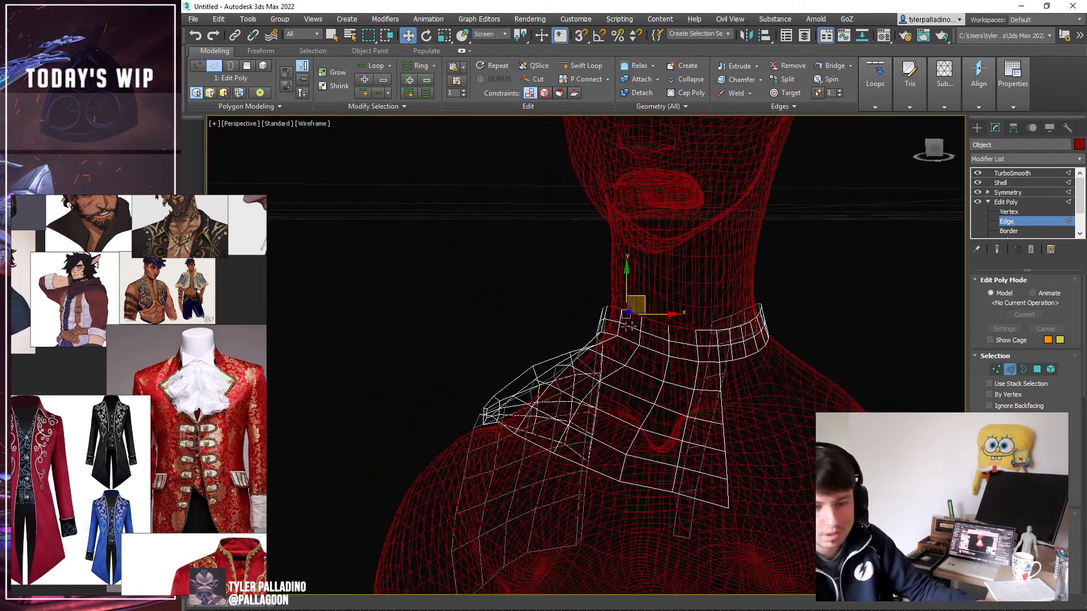
{"action": "middle_click_drag", "start_coordinate": [628, 326], "coordinate": [589, 323], "text": "alt"}
{"action": "left_click_drag", "start_coordinate": [644, 299], "coordinate": [561, 328]}
{"action": "key", "text": "F3"}
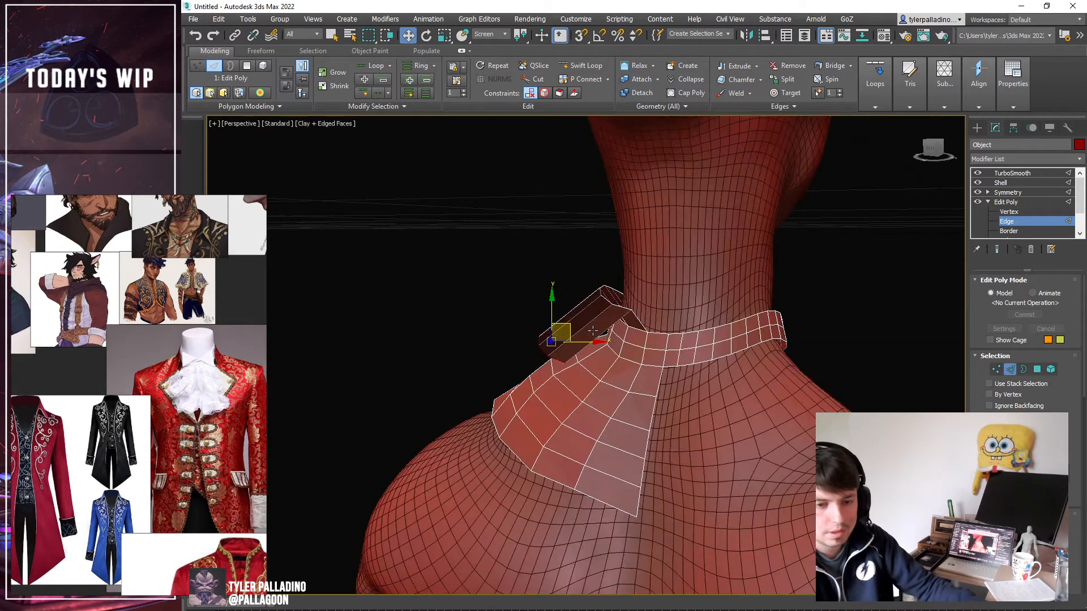
Extrude the neckband's upper edge at the back centre upward and fold it outward as a new collar strip.
{"action": "middle_click_drag", "start_coordinate": [560, 329], "coordinate": [523, 346], "text": "alt"}
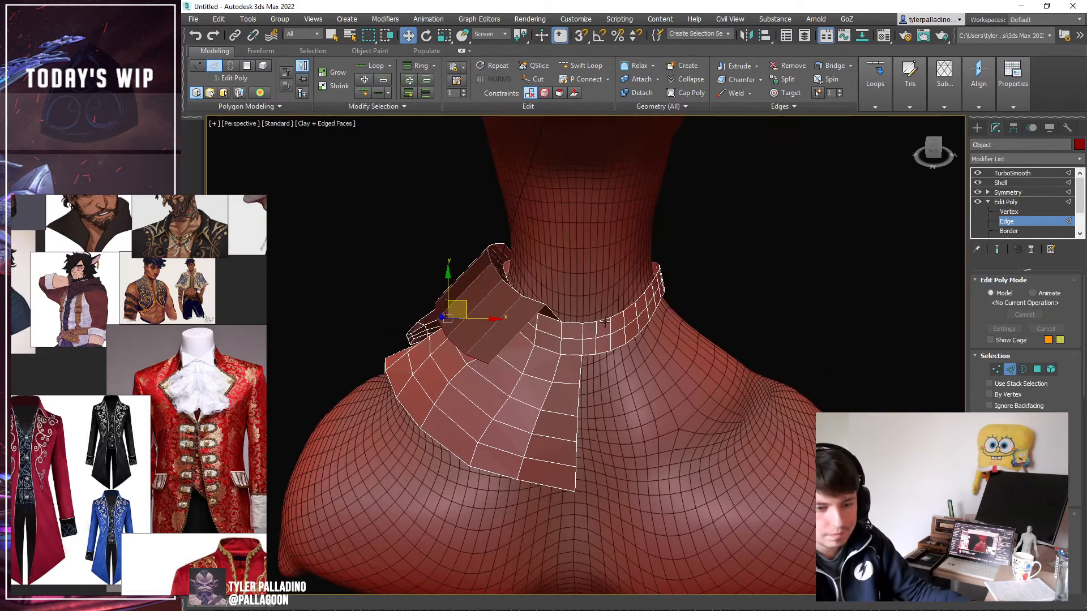
{"action": "middle_click_drag", "start_coordinate": [605, 322], "coordinate": [662, 326], "text": "alt"}
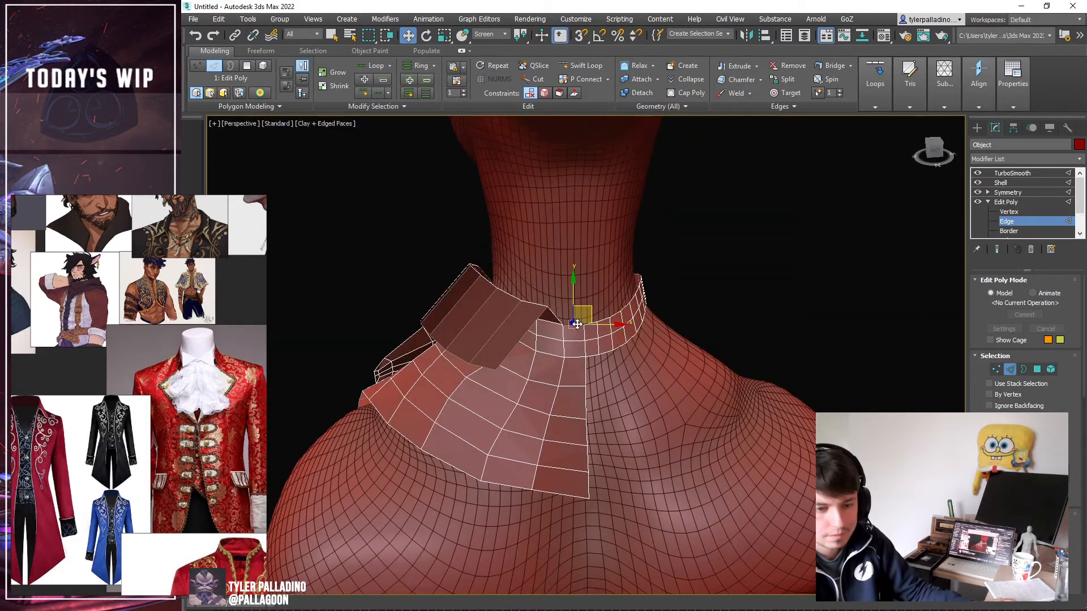
{"action": "middle_click_drag", "start_coordinate": [577, 324], "coordinate": [611, 272], "text": "alt"}
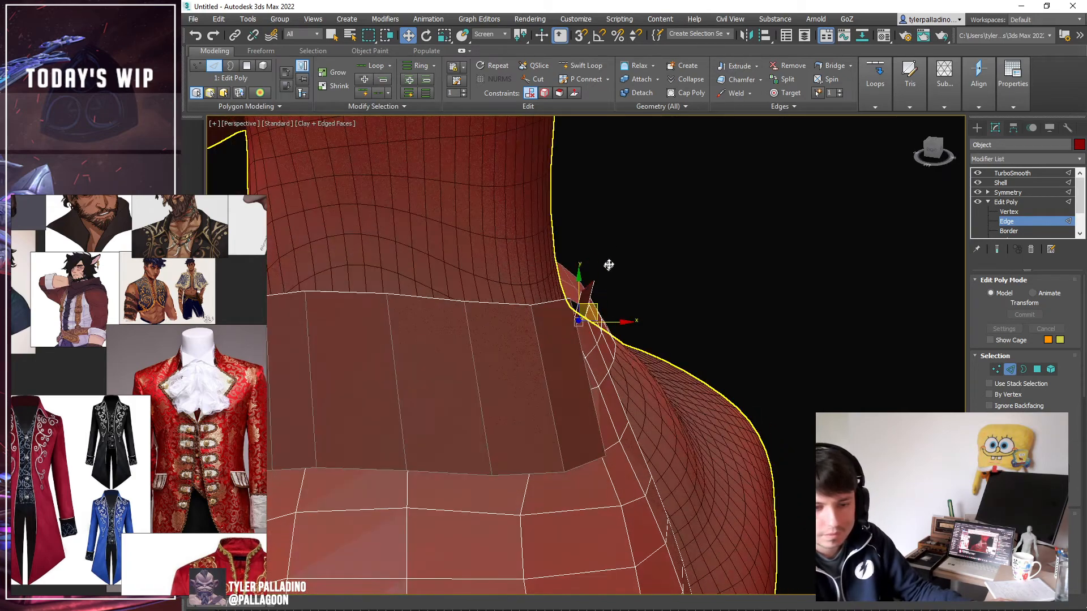
{"action": "left_click_drag", "start_coordinate": [608, 265], "coordinate": [611, 228], "text": "shift"}
{"action": "middle_click_drag", "start_coordinate": [623, 239], "coordinate": [621, 230], "text": "alt"}
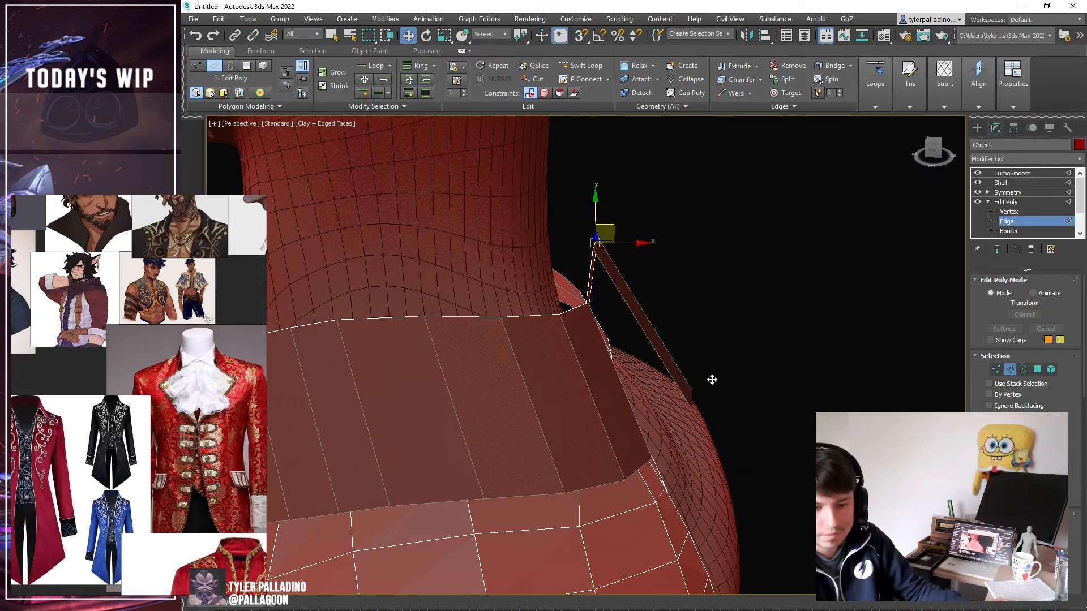
Adjust the upper and lower edges of the back collar strip so that it hangs straight down over the neckband.
{"action": "middle_click_drag", "start_coordinate": [711, 381], "coordinate": [628, 365], "text": "alt"}
{"action": "left_click", "coordinate": [708, 232]}
{"action": "middle_click_drag", "start_coordinate": [708, 233], "coordinate": [682, 277], "text": "alt"}
{"action": "left_click_drag", "start_coordinate": [715, 219], "coordinate": [700, 243]}
{"action": "left_click", "coordinate": [643, 389]}
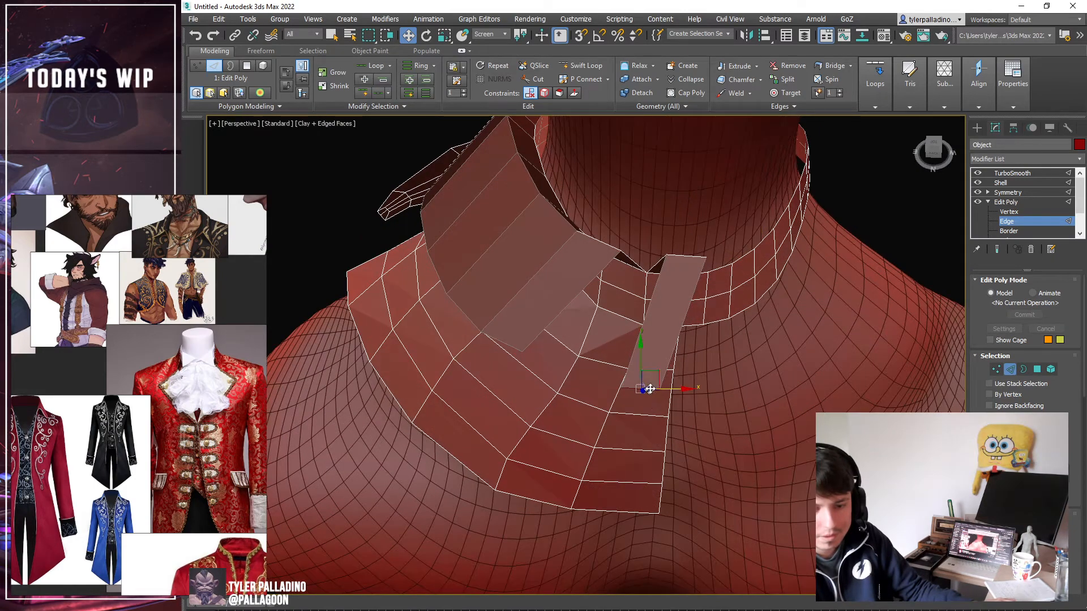
{"action": "left_click_drag", "start_coordinate": [651, 379], "coordinate": [680, 405]}
Bridge the gap between the side flap and the back collar strip, apply Set Flow, and lower the strip's top edge.
{"action": "left_click", "coordinate": [660, 345]}
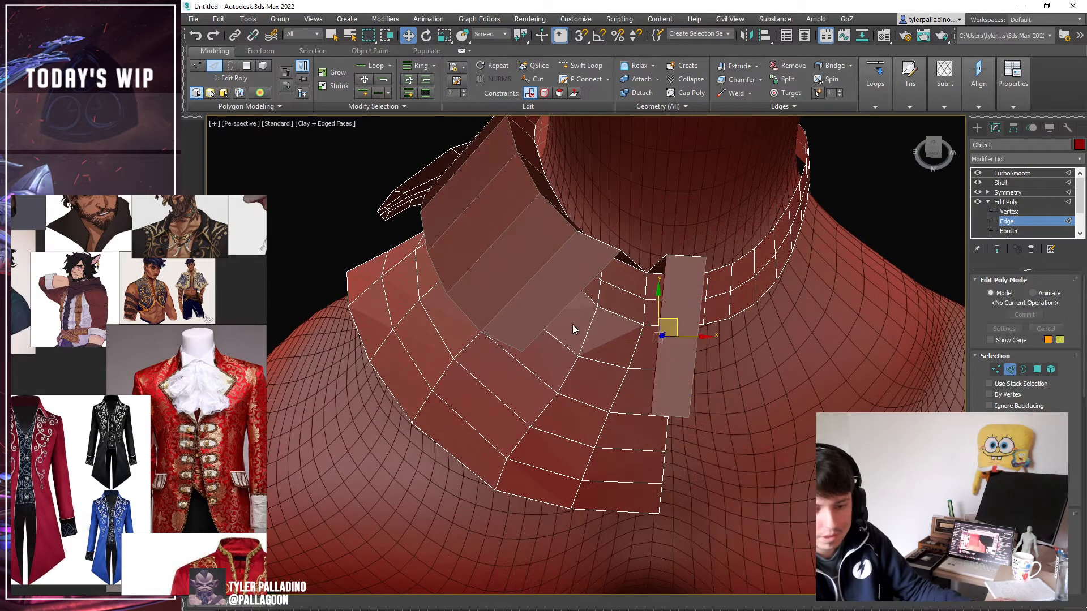
{"action": "left_click", "coordinate": [570, 299]}
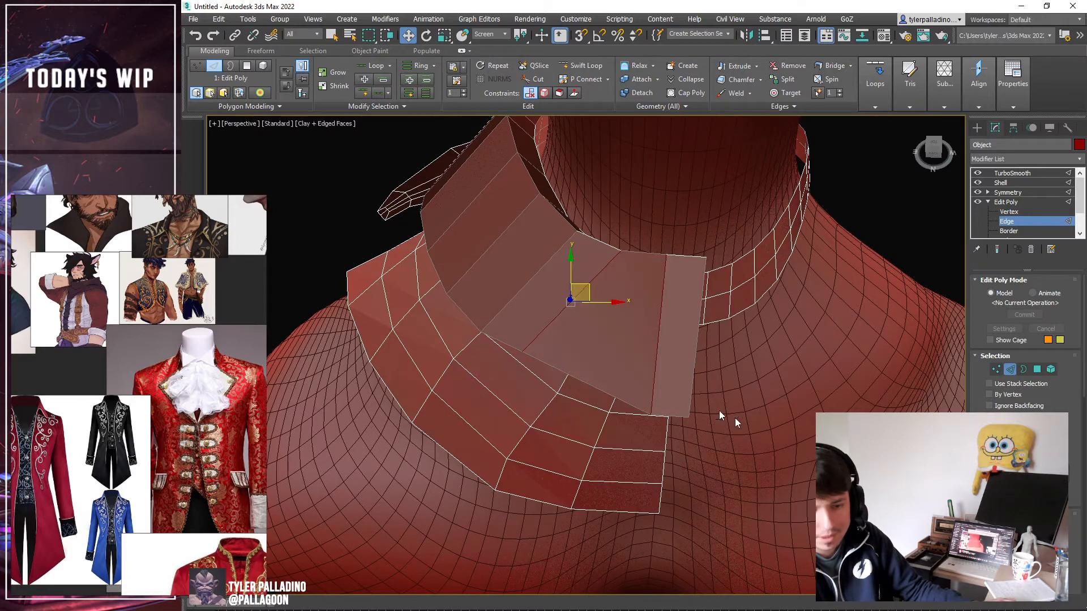
{"action": "middle_click_drag", "start_coordinate": [734, 417], "coordinate": [605, 358], "text": "alt"}
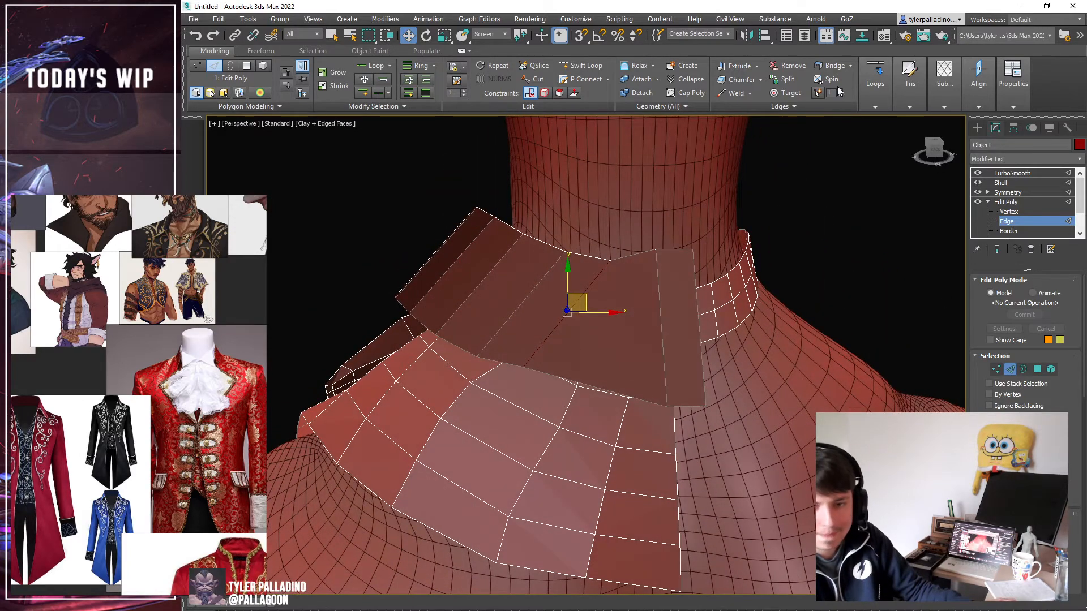
{"action": "left_click", "coordinate": [875, 107]}
{"action": "left_click", "coordinate": [859, 148]}
{"action": "left_click", "coordinate": [677, 249]}
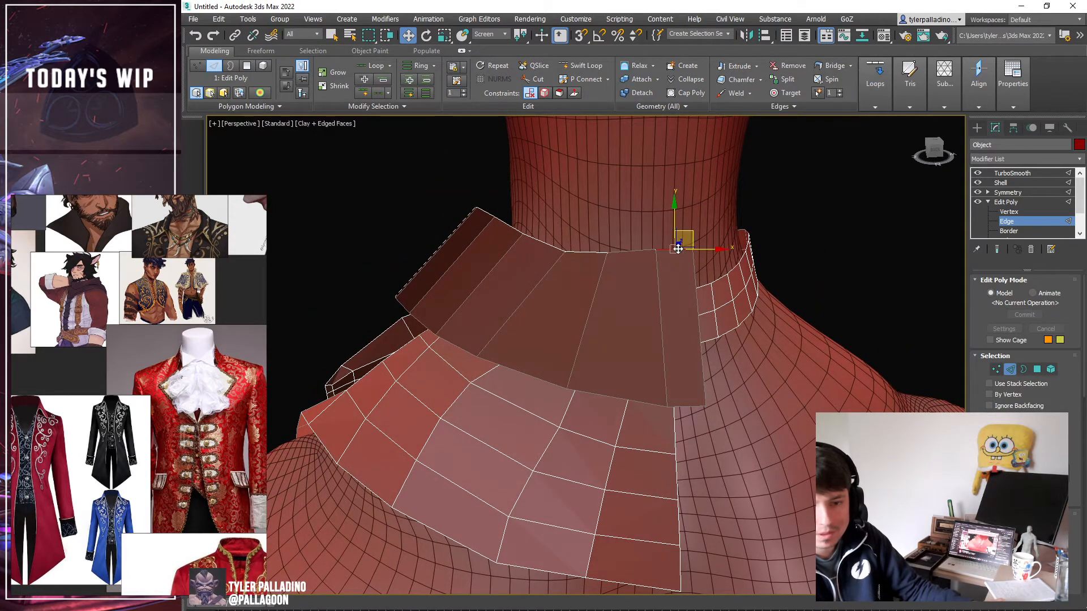
{"action": "left_click_drag", "start_coordinate": [693, 232], "coordinate": [693, 251]}
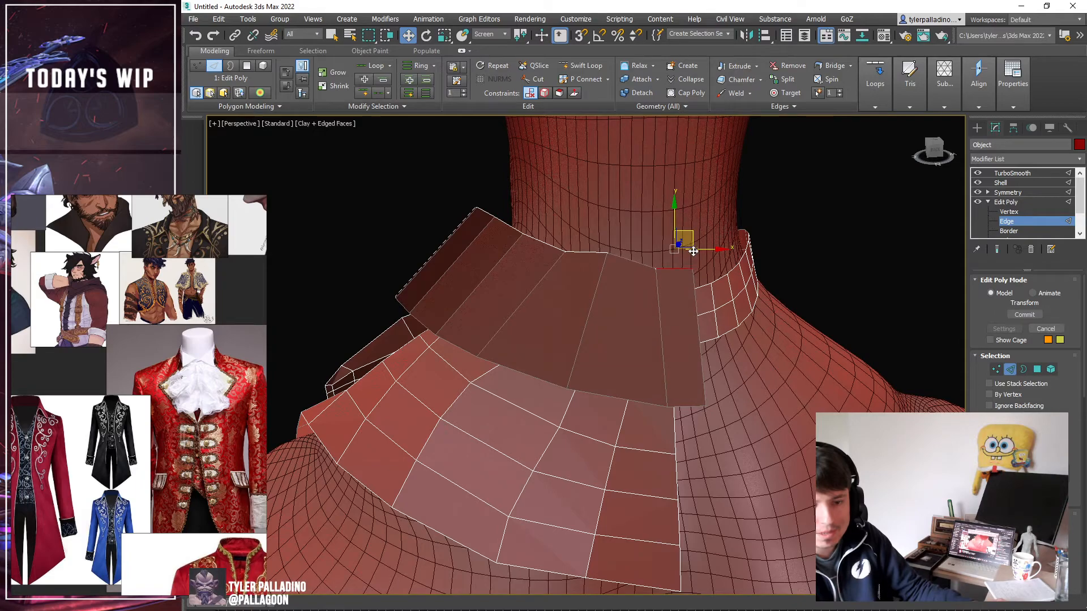
Bridge the remaining gap between the collar fold and the neckband, and apply Set Flow to the edges.
{"action": "left_click", "coordinate": [597, 288]}
{"action": "middle_click_drag", "start_coordinate": [580, 339], "coordinate": [630, 313], "text": "alt"}
{"action": "left_click", "coordinate": [631, 313]}
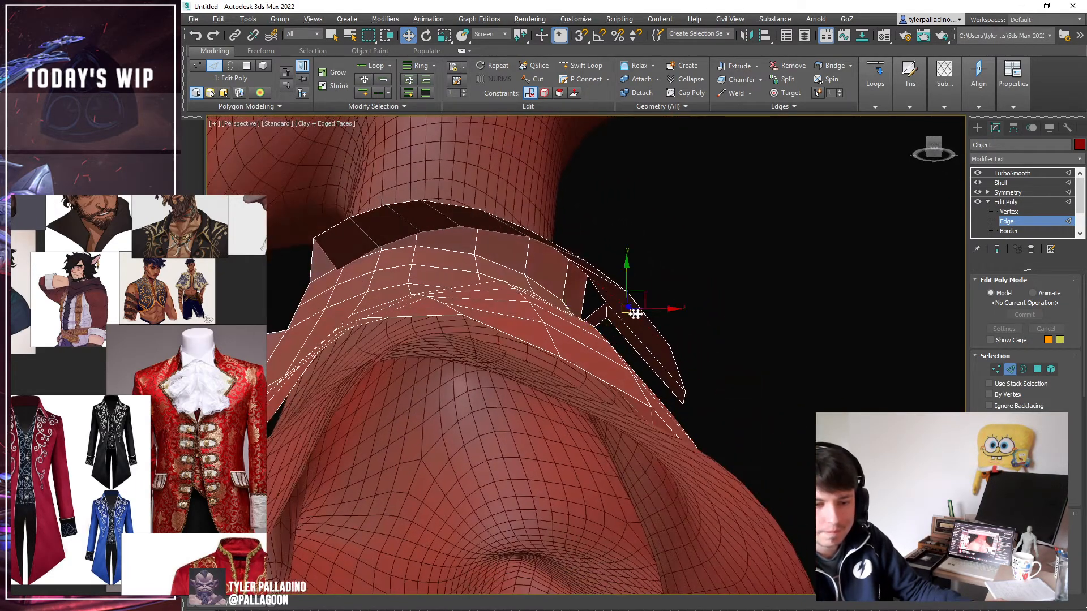
{"action": "left_click", "coordinate": [998, 579]}
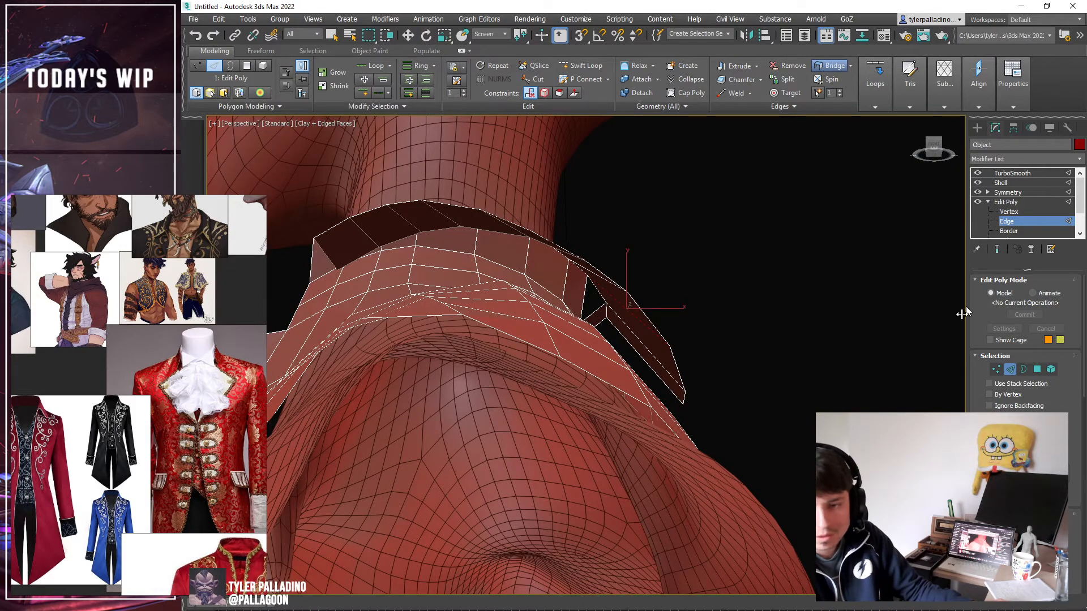
{"action": "middle_click_drag", "start_coordinate": [764, 380], "coordinate": [731, 389], "text": "alt"}
{"action": "right_click", "coordinate": [740, 386]}
{"action": "left_click", "coordinate": [876, 85]}
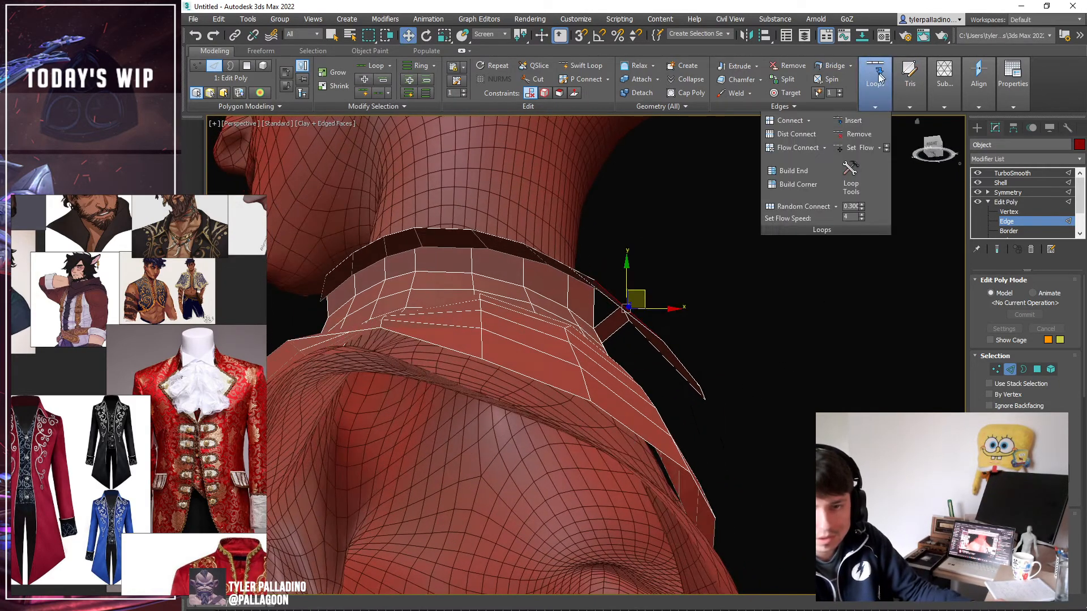
{"action": "left_click", "coordinate": [854, 150]}
Weld the loose vertices under the collar fold with a threshold of 0.1.
{"action": "left_click", "coordinate": [1001, 212]}
{"action": "middle_click_drag", "start_coordinate": [727, 296], "coordinate": [601, 308], "text": "alt"}
{"action": "left_click", "coordinate": [605, 343]}
{"action": "left_click", "coordinate": [595, 333]}
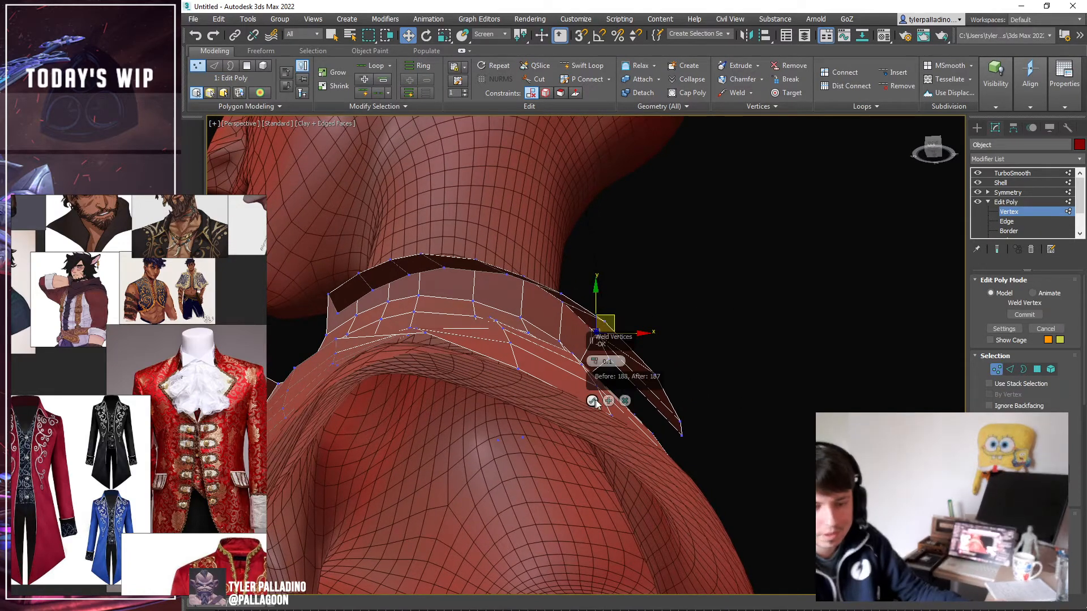
Start SwiftLoop on the collar, and preview the whole jacket with its TurboSmooth result.
{"action": "middle_click_drag", "start_coordinate": [570, 339], "coordinate": [707, 331], "text": "alt"}
{"action": "left_click", "coordinate": [579, 66]}
{"action": "middle_click_drag", "start_coordinate": [691, 376], "coordinate": [781, 363], "text": "alt"}
{"action": "key", "text": "2"}
{"action": "left_click", "coordinate": [1012, 197]}
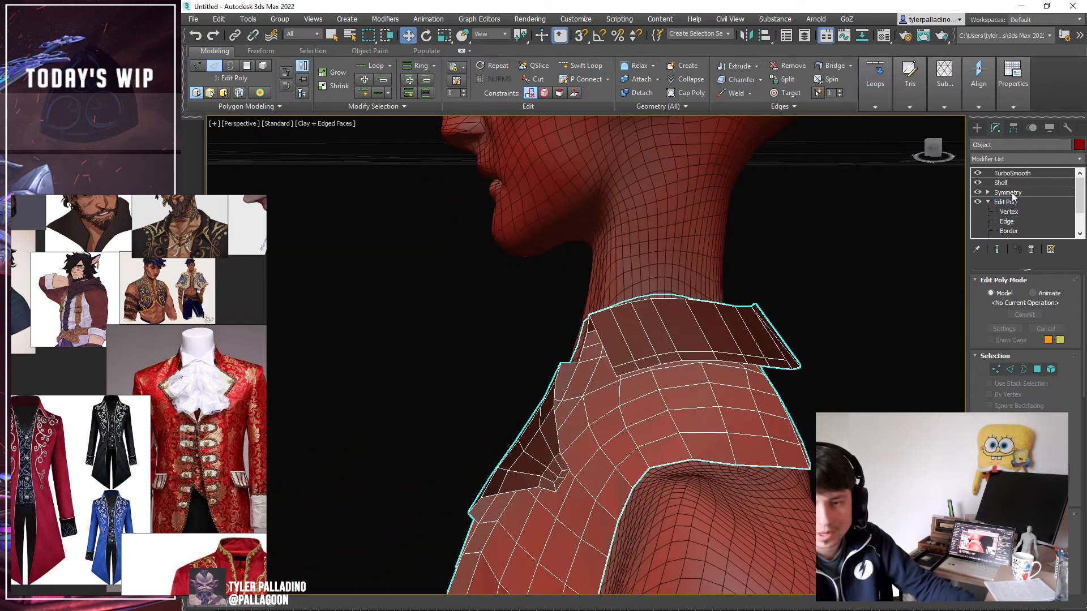
{"action": "left_click", "coordinate": [1012, 172]}
{"action": "middle_click_drag", "start_coordinate": [771, 274], "coordinate": [789, 299], "text": "alt"}
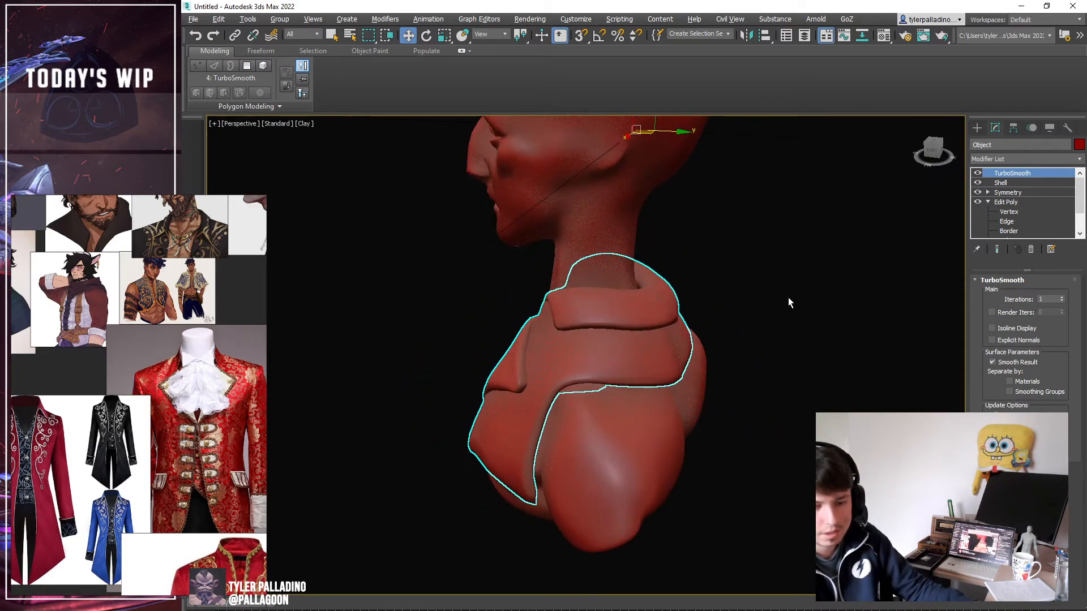
Extrude the bottom edges of the jacket's back strip downward into a panel covering the upper back.
{"action": "left_click", "coordinate": [1006, 221]}
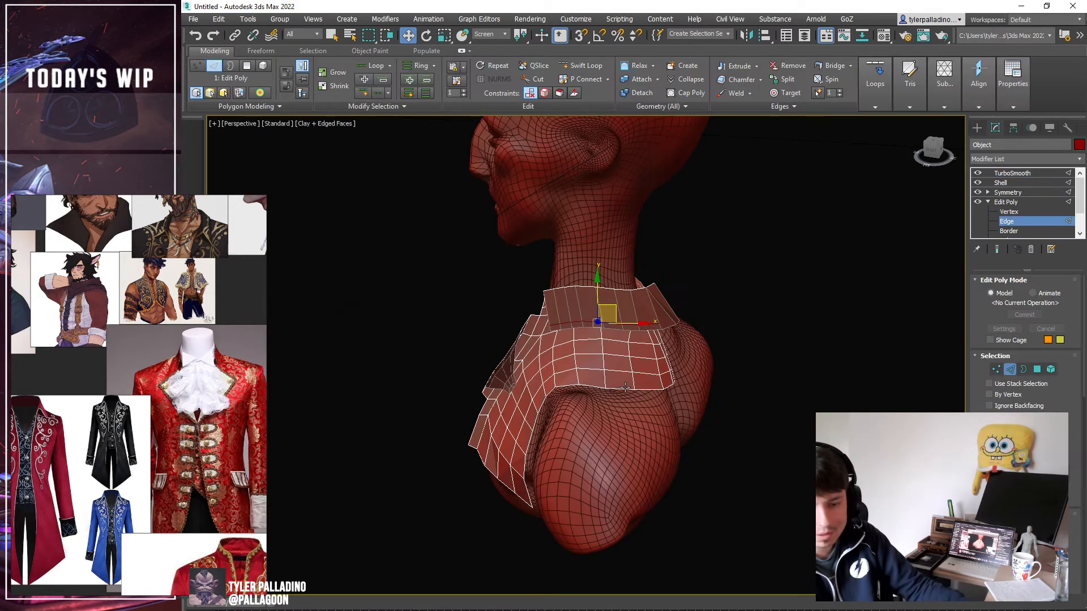
{"action": "left_click", "coordinate": [624, 387]}
{"action": "middle_click_drag", "start_coordinate": [668, 387], "coordinate": [751, 403], "text": "alt"}
{"action": "left_click_drag", "start_coordinate": [702, 391], "coordinate": [730, 512], "text": "shift"}
{"action": "middle_click_drag", "start_coordinate": [736, 504], "coordinate": [787, 455], "text": "alt"}
Shift the outer side edge of the extruded back panel toward the back and apply Set Flow to it.
{"action": "left_click", "coordinate": [635, 383]}
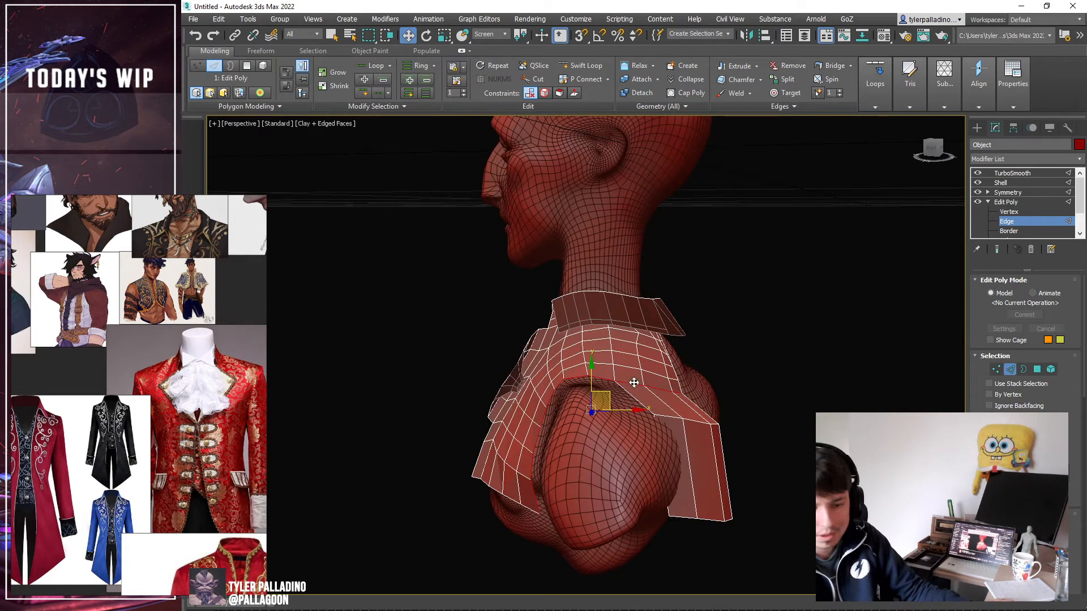
{"action": "left_click", "coordinate": [648, 385]}
{"action": "scroll", "coordinate": [680, 397], "scroll_direction": "up", "scroll_amount": 3}
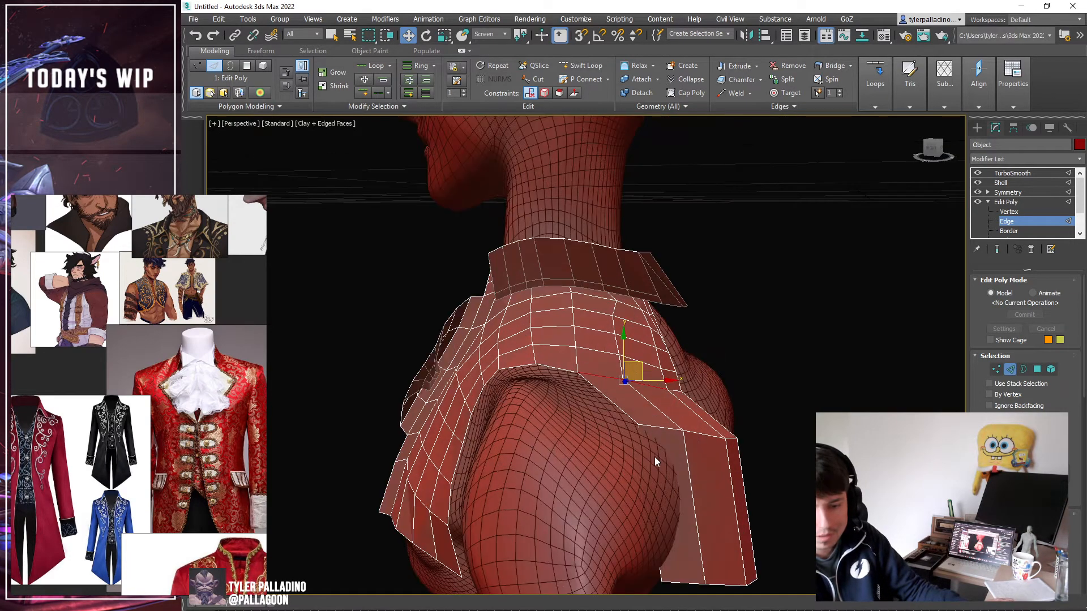
{"action": "left_click", "coordinate": [652, 456]}
{"action": "middle_click_drag", "start_coordinate": [652, 455], "coordinate": [684, 463], "text": "alt"}
{"action": "left_click_drag", "start_coordinate": [672, 489], "coordinate": [720, 489]}
{"action": "left_click", "coordinate": [872, 107]}
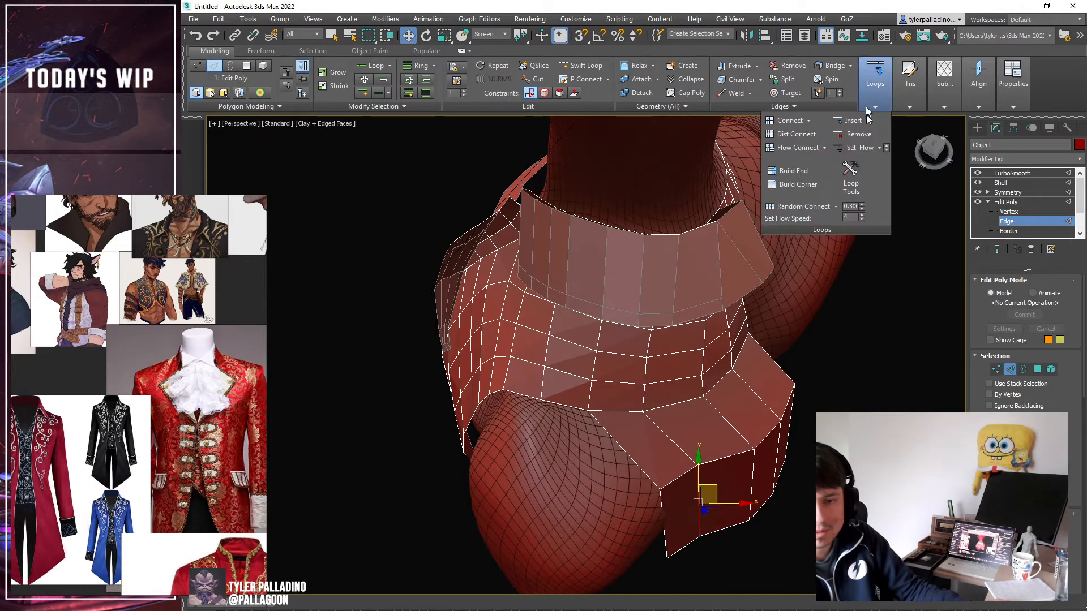
{"action": "left_click", "coordinate": [864, 151]}
{"action": "middle_click_drag", "start_coordinate": [685, 447], "coordinate": [778, 381], "text": "alt"}
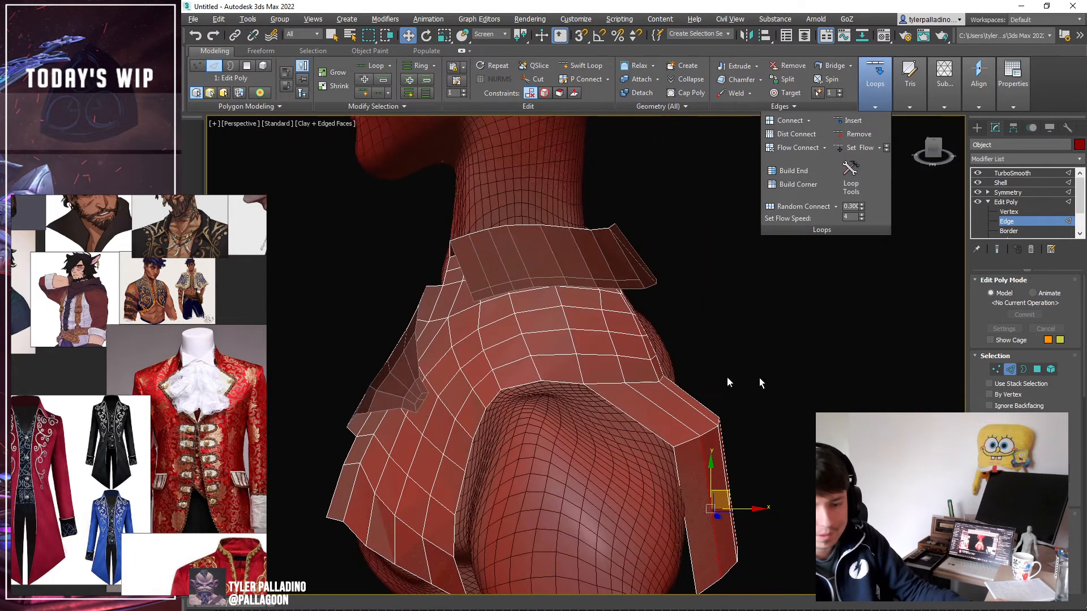
Pull out the edge at the top of the extruded back panel and apply Set Flow to the loop above it.
{"action": "left_click", "coordinate": [660, 383]}
{"action": "left_click", "coordinate": [662, 379]}
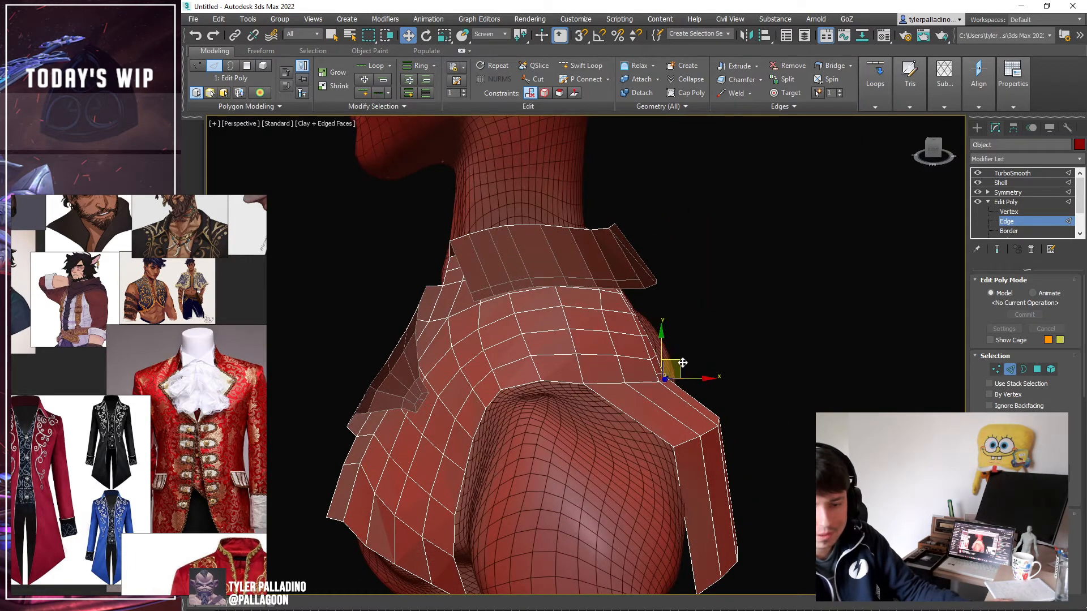
{"action": "left_click_drag", "start_coordinate": [682, 362], "coordinate": [701, 357]}
{"action": "double_click", "coordinate": [640, 357]}
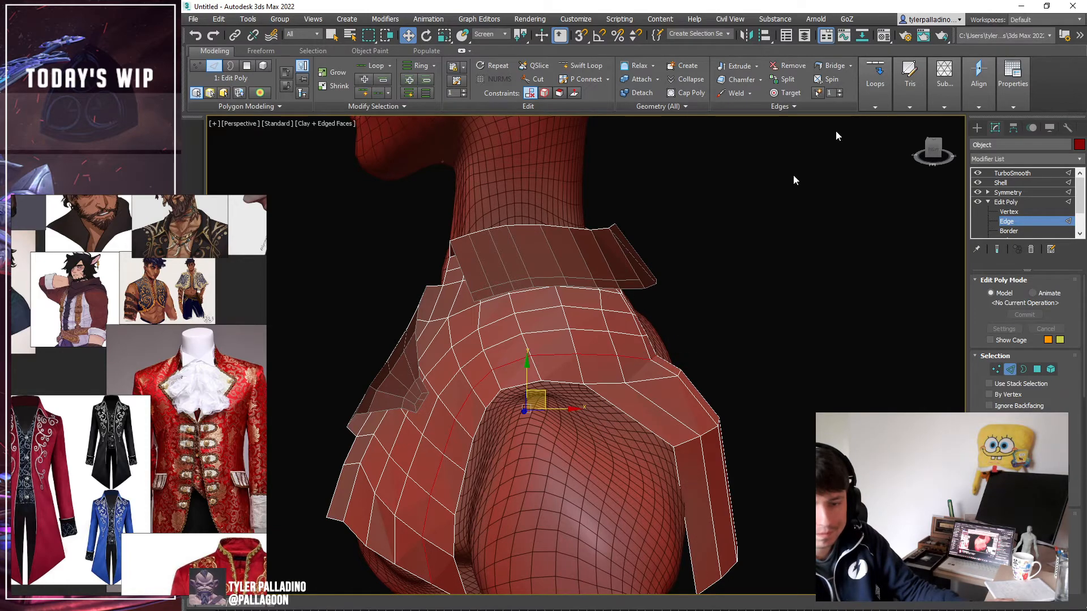
{"action": "left_click", "coordinate": [875, 85]}
{"action": "left_click", "coordinate": [862, 147]}
Insert horizontal edge loops across the extruded back panel with SwiftLoop.
{"action": "middle_click_drag", "start_coordinate": [630, 335], "coordinate": [644, 389]}
{"action": "left_click", "coordinate": [601, 323]}
{"action": "scroll", "coordinate": [601, 323], "scroll_direction": "down", "scroll_amount": 3}
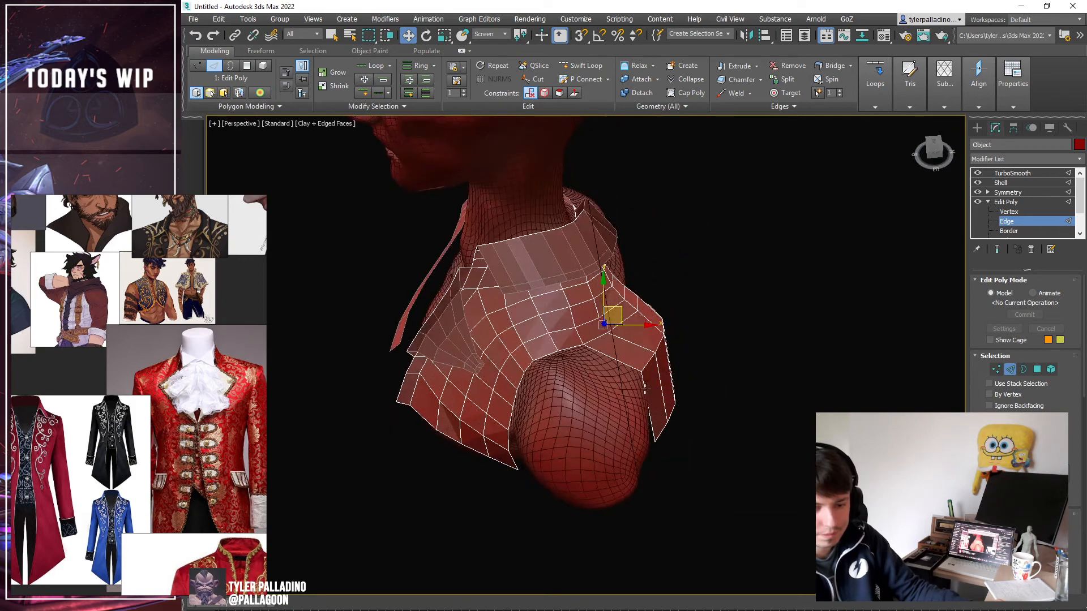
{"action": "left_click", "coordinate": [583, 68]}
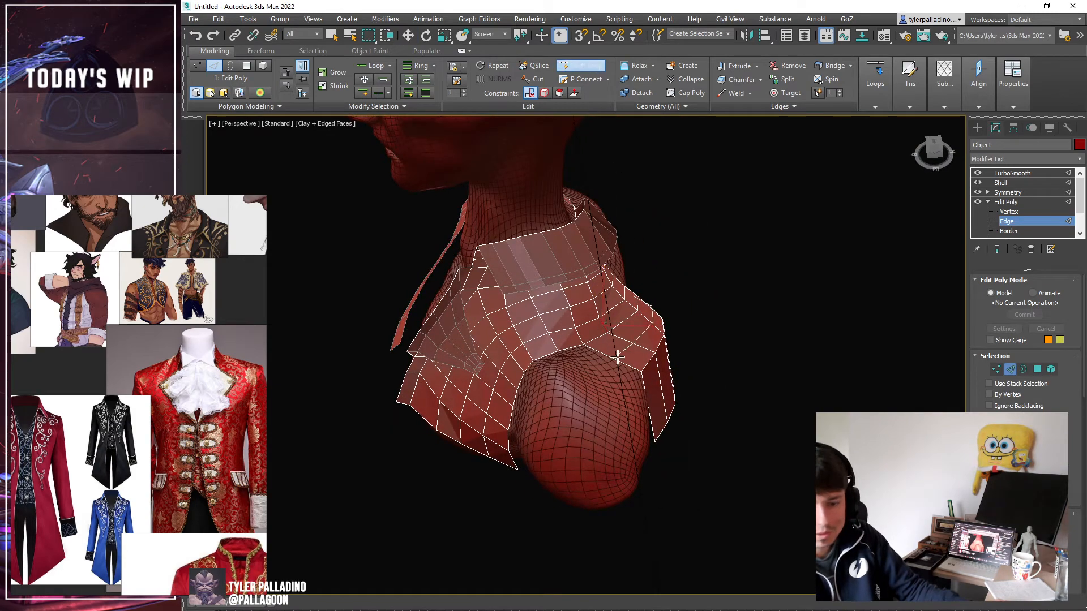
{"action": "left_click", "coordinate": [618, 357]}
{"action": "left_click", "coordinate": [662, 404]}
{"action": "middle_click_drag", "start_coordinate": [663, 403], "coordinate": [639, 384], "text": "alt"}
{"action": "key", "text": "w"}
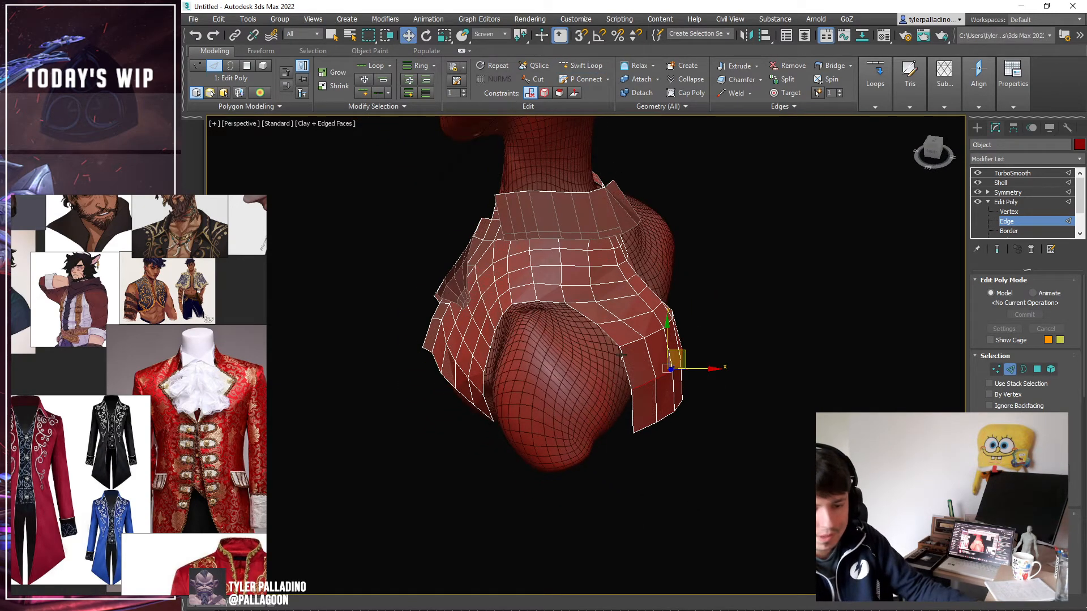
Extrude the armhole border edges slightly inward by scaling, and nudge the new rim into place around the shoulder.
{"action": "double_click", "coordinate": [621, 357]}
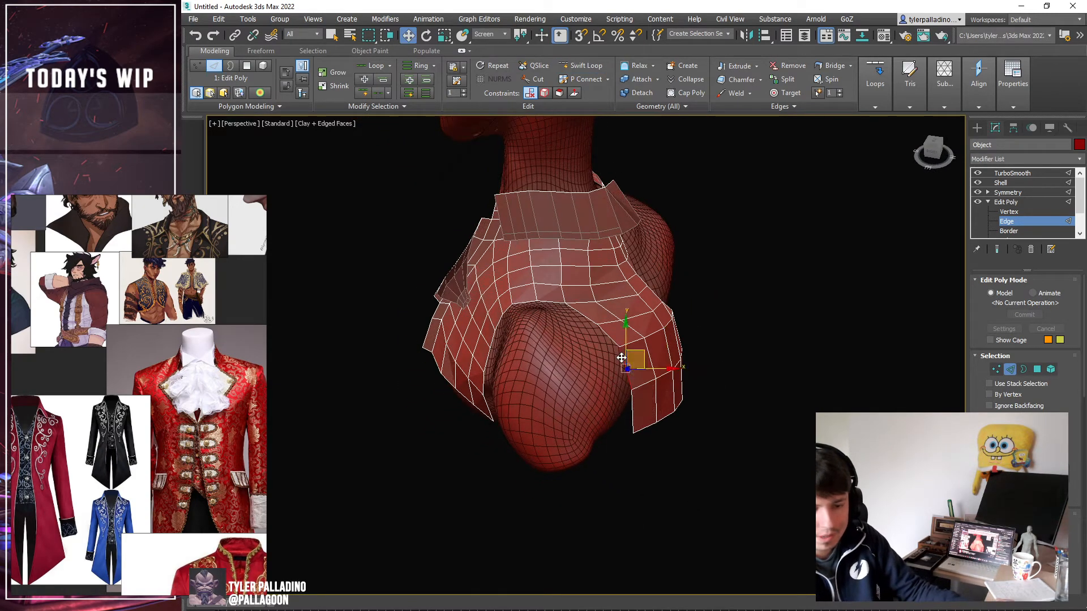
{"action": "double_click", "coordinate": [543, 305]}
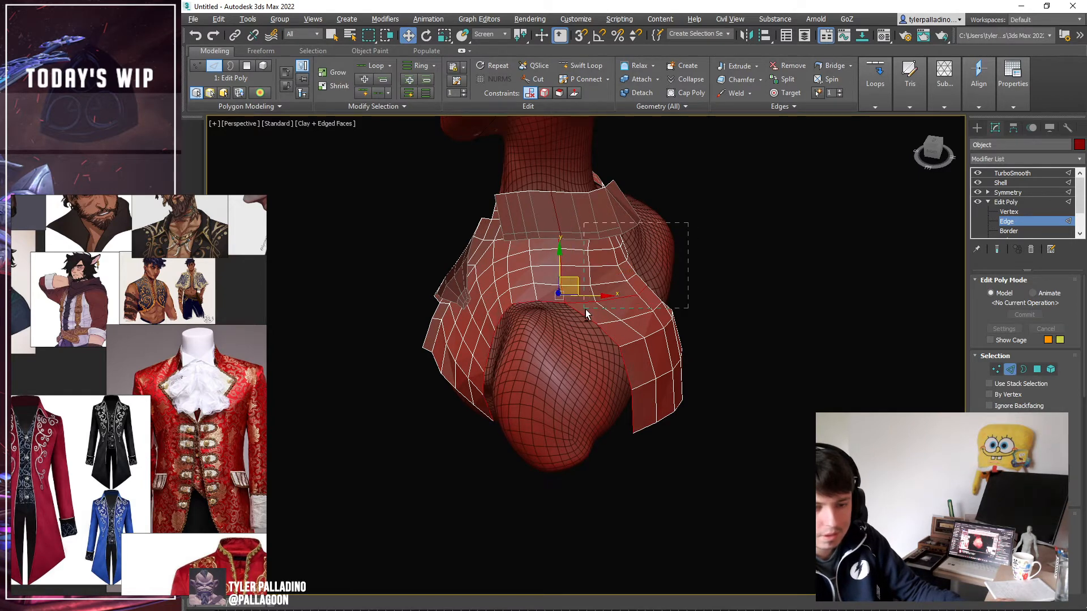
{"action": "left_click_drag", "start_coordinate": [585, 314], "coordinate": [604, 294], "text": "alt"}
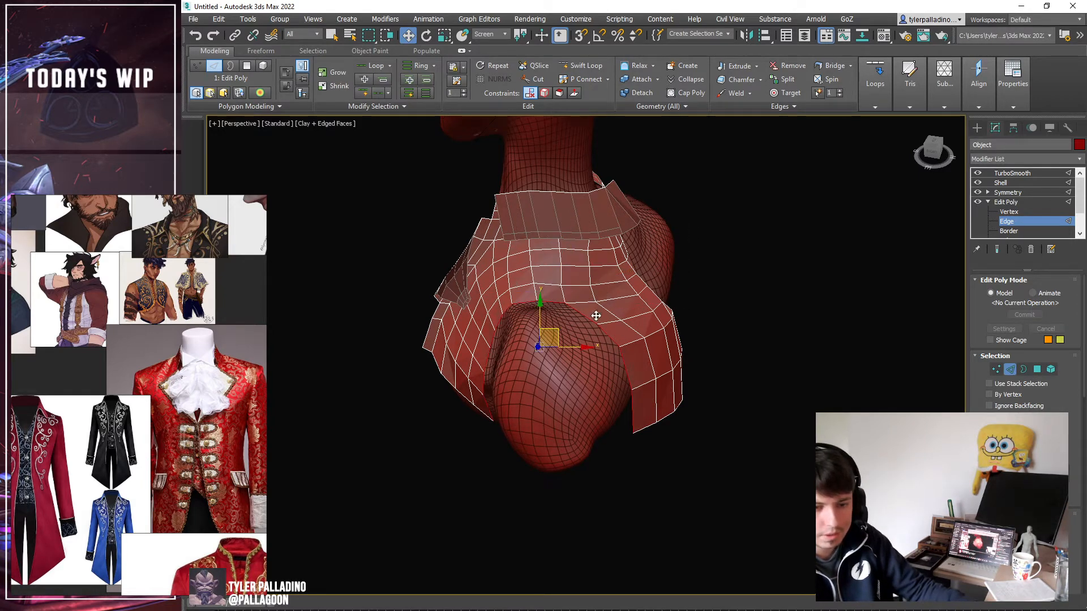
{"action": "key", "text": "e"}
{"action": "key", "text": "r"}
{"action": "left_click_drag", "start_coordinate": [544, 347], "coordinate": [544, 353], "text": "shift"}
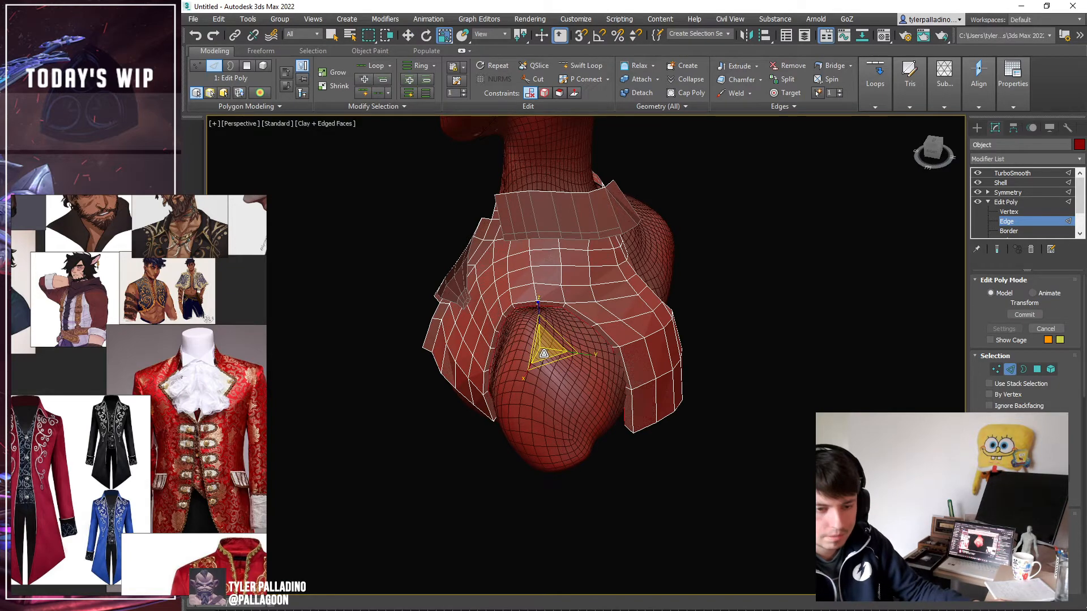
{"action": "middle_click_drag", "start_coordinate": [548, 359], "coordinate": [490, 341], "text": "alt"}
{"action": "key", "text": "w"}
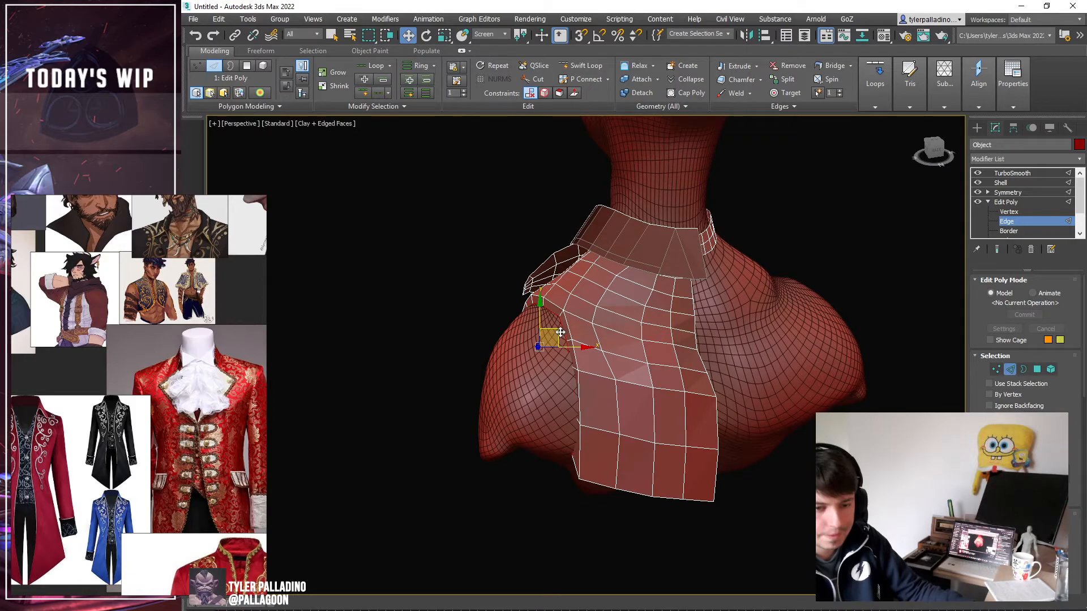
{"action": "left_click_drag", "start_coordinate": [551, 338], "coordinate": [545, 333]}
Check the smoothed jacket and move the lowest centre-back vertex to the symmetry line to close the hem notch.
{"action": "middle_click_drag", "start_coordinate": [546, 333], "coordinate": [748, 341], "text": "alt"}
{"action": "left_click", "coordinate": [1007, 201]}
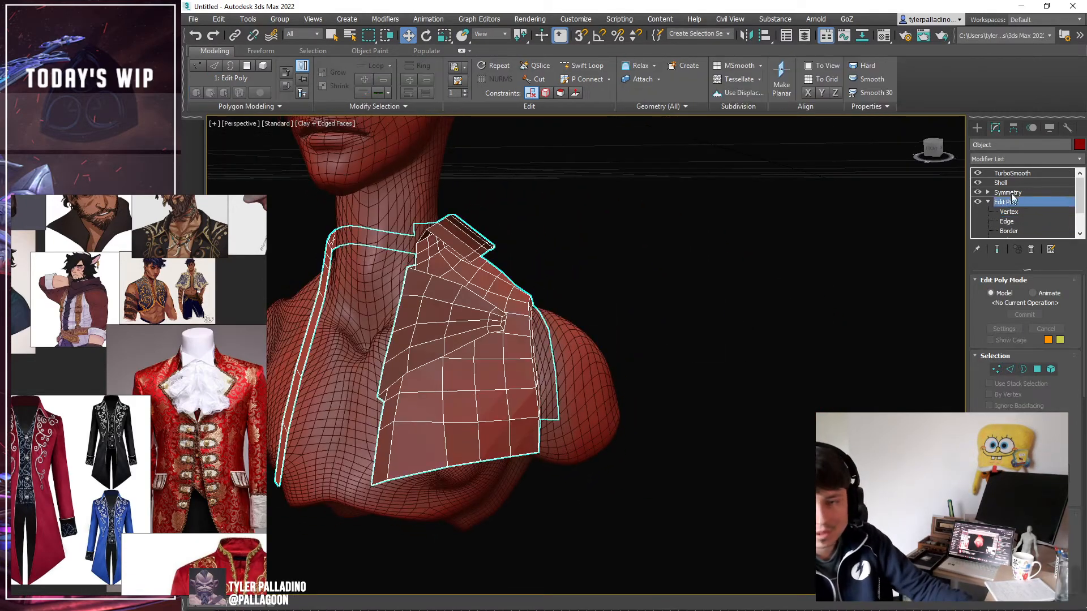
{"action": "left_click", "coordinate": [1012, 174]}
{"action": "middle_click_drag", "start_coordinate": [677, 245], "coordinate": [749, 270], "text": "alt"}
{"action": "left_click", "coordinate": [1008, 212]}
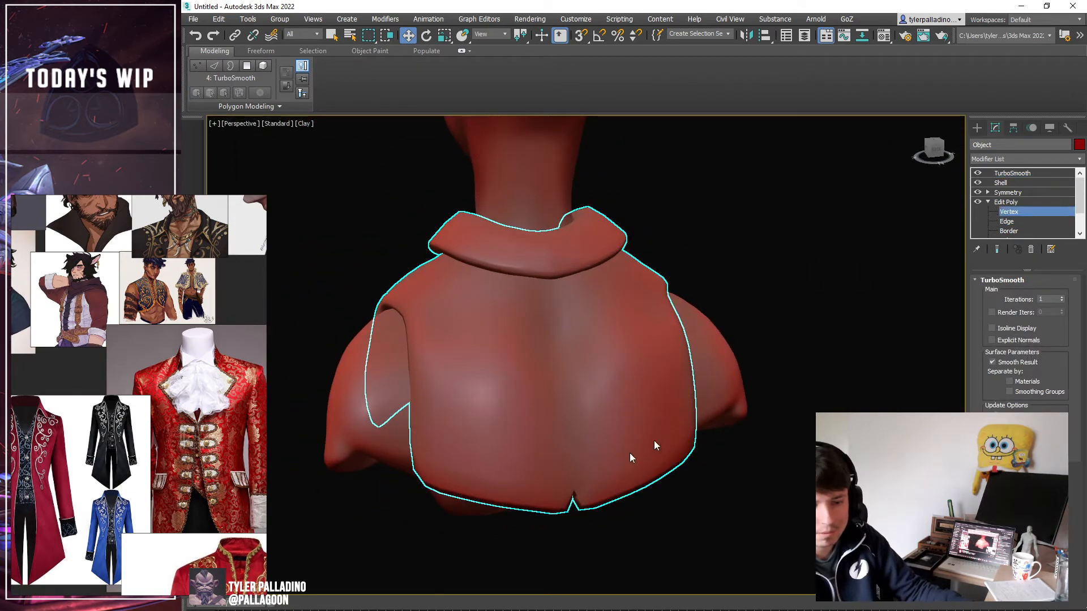
{"action": "key", "text": "F4"}
{"action": "left_click", "coordinate": [571, 514]}
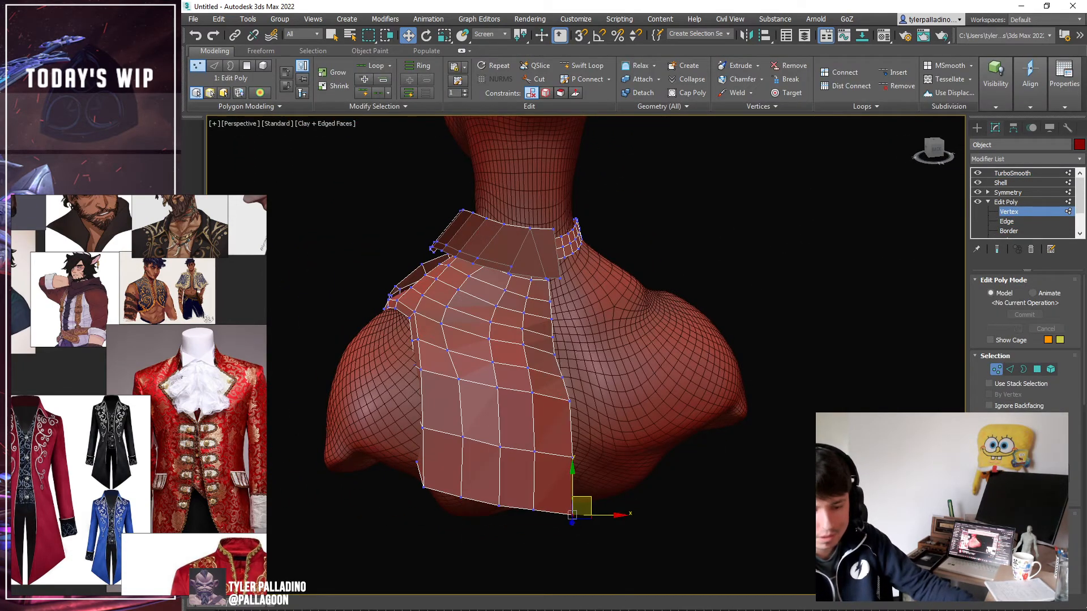
Inspect the jacket's TurboSmooth result from the back and front without the wireframe.
{"action": "left_click", "coordinate": [1006, 202]}
{"action": "left_click", "coordinate": [1011, 173]}
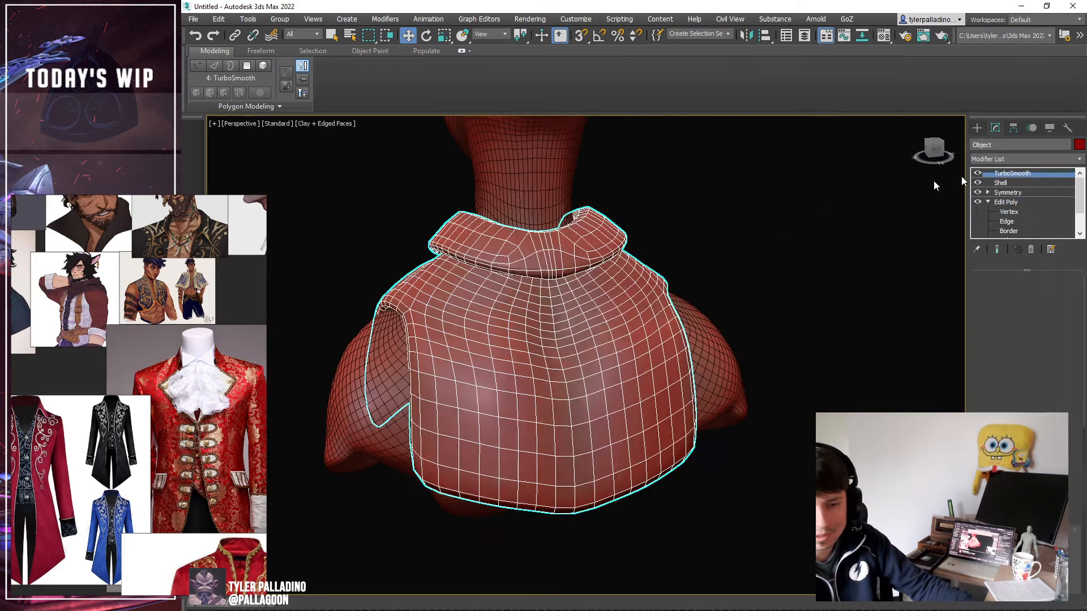
{"action": "key", "text": "F4"}
{"action": "scroll", "coordinate": [808, 280], "scroll_direction": "down", "scroll_amount": 5}
{"action": "middle_click_drag", "start_coordinate": [809, 281], "coordinate": [670, 289], "text": "alt"}
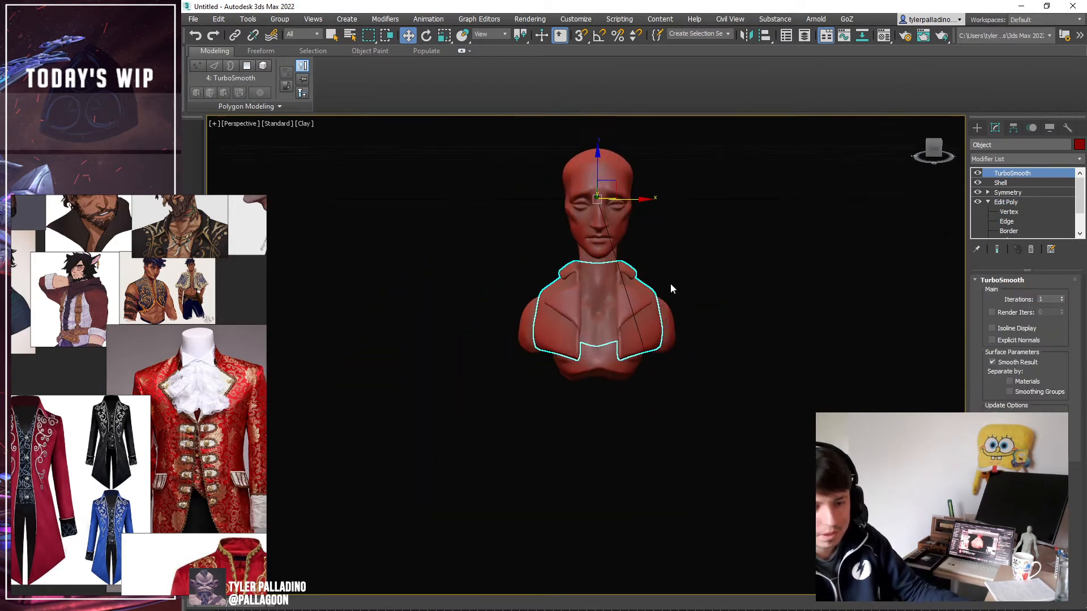
{"action": "scroll", "coordinate": [670, 289], "scroll_direction": "up", "scroll_amount": 6}
{"action": "middle_click_drag", "start_coordinate": [655, 334], "coordinate": [669, 329]}
{"action": "scroll", "coordinate": [669, 328], "scroll_direction": "down", "scroll_amount": 6}
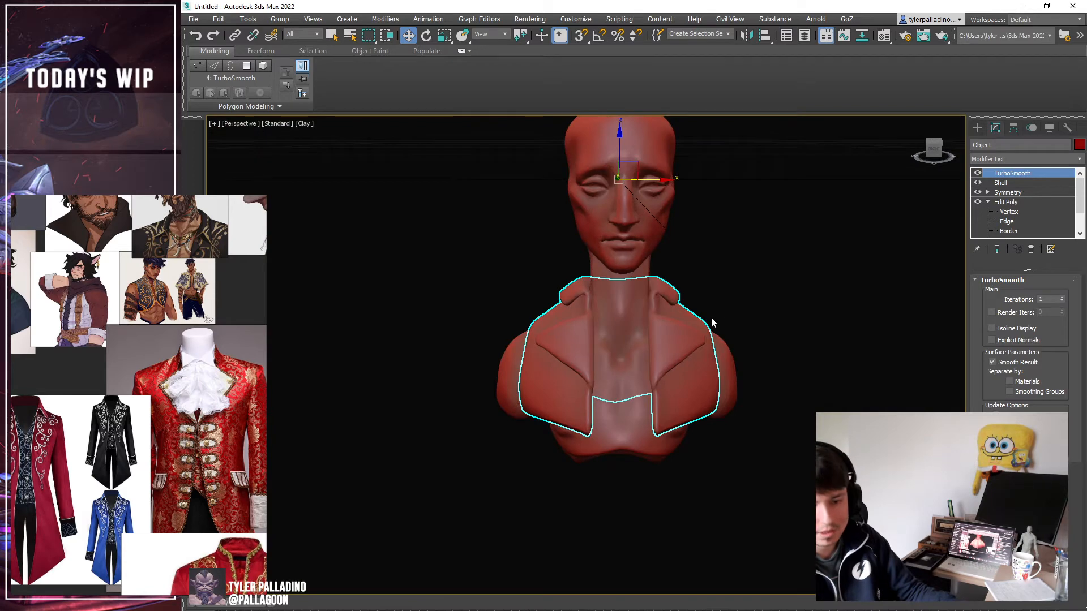
Clone the jacket as a copy named Object001 and send it through GoZ, collapsing its modifier stack.
{"action": "key", "text": "ctrl+v"}
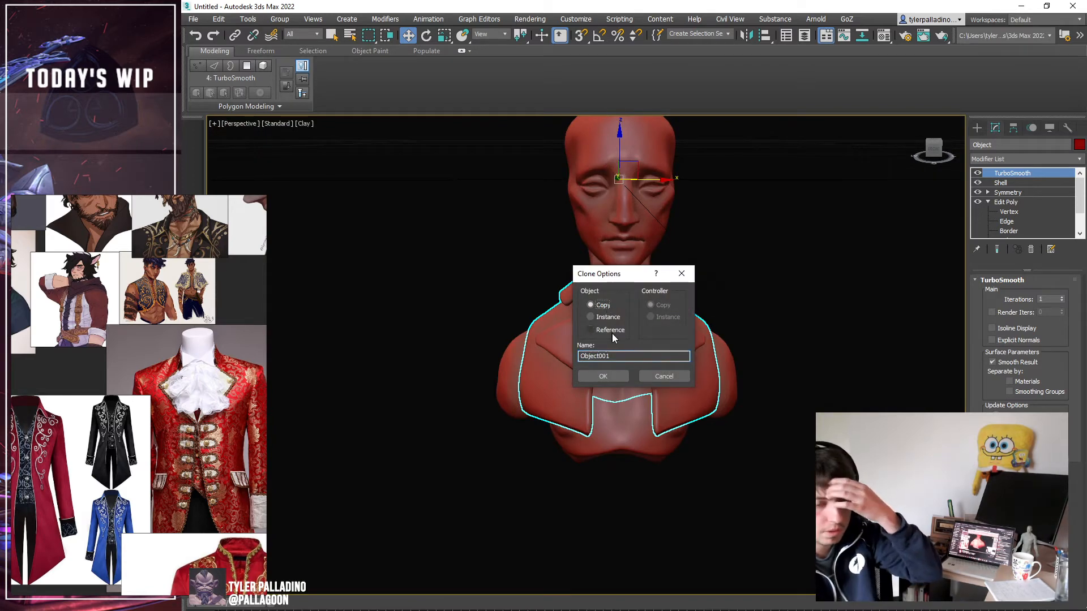
{"action": "left_click", "coordinate": [618, 377]}
{"action": "left_click", "coordinate": [844, 20]}
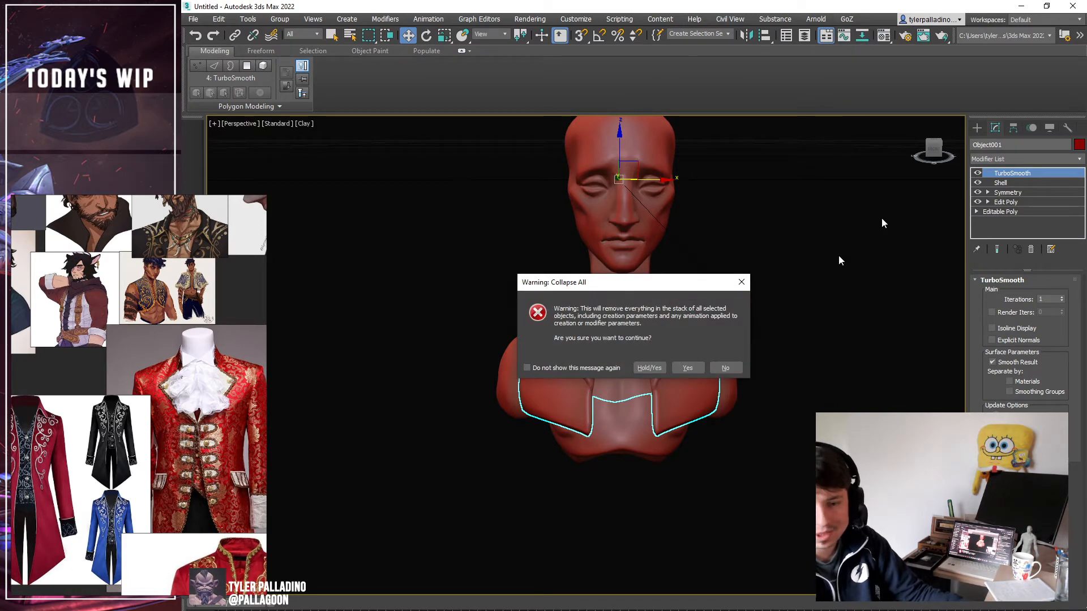
{"action": "left_click", "coordinate": [690, 366]}
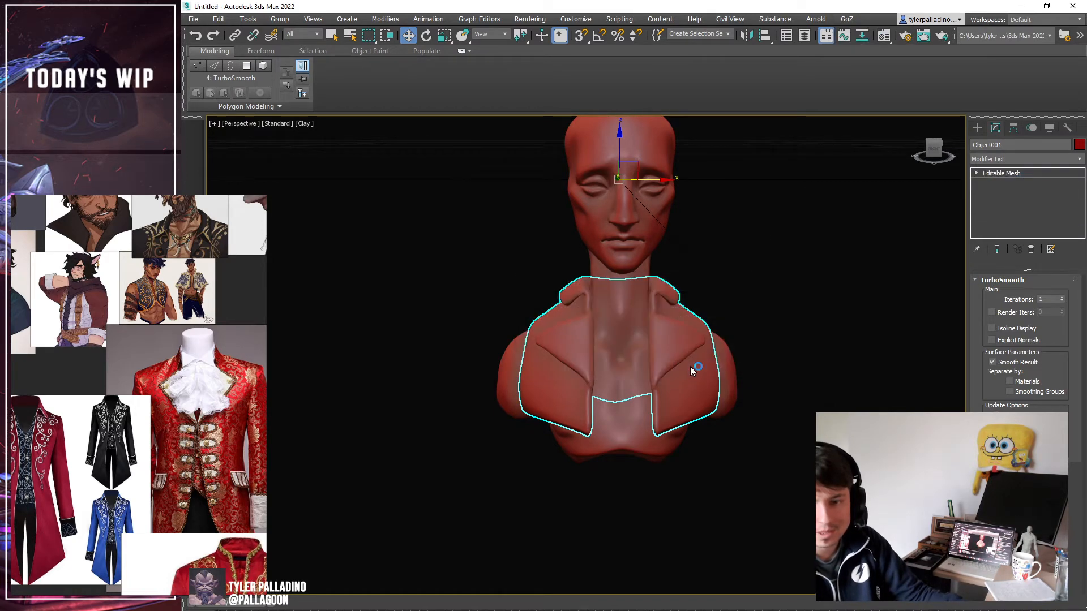
Undo the last change in 3ds Max, and select the original jacket with its modifier stack.
{"action": "key", "text": "alt+Tab"}
{"action": "middle_click_drag", "start_coordinate": [734, 316], "coordinate": [674, 337]}
{"action": "key", "text": "ctrl+z"}
{"action": "left_click", "coordinate": [662, 345]}
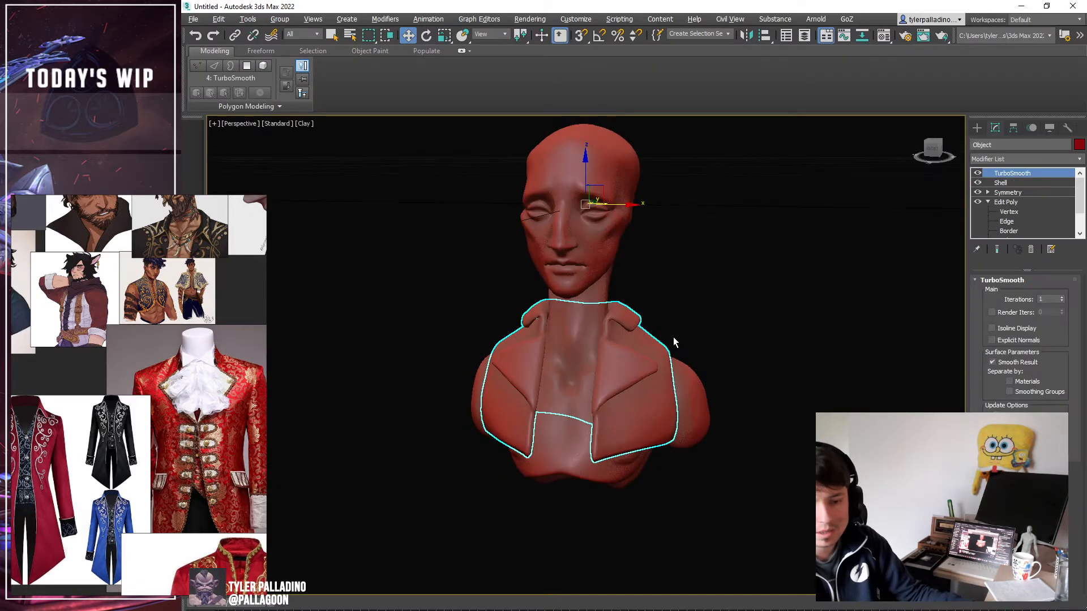
{"action": "scroll", "coordinate": [637, 342], "scroll_direction": "up", "scroll_amount": 2}
{"action": "middle_click_drag", "start_coordinate": [771, 300], "coordinate": [759, 325]}
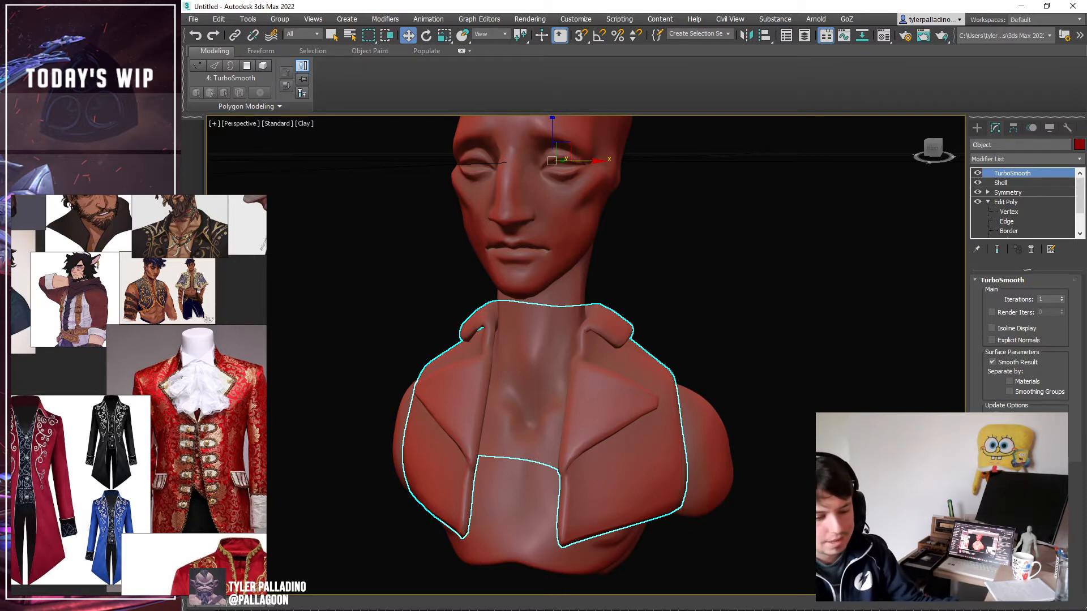
Switch to ZBrush and turn off polypaint Colorize for the imported jacket.
{"action": "left_click", "coordinate": [499, 589]}
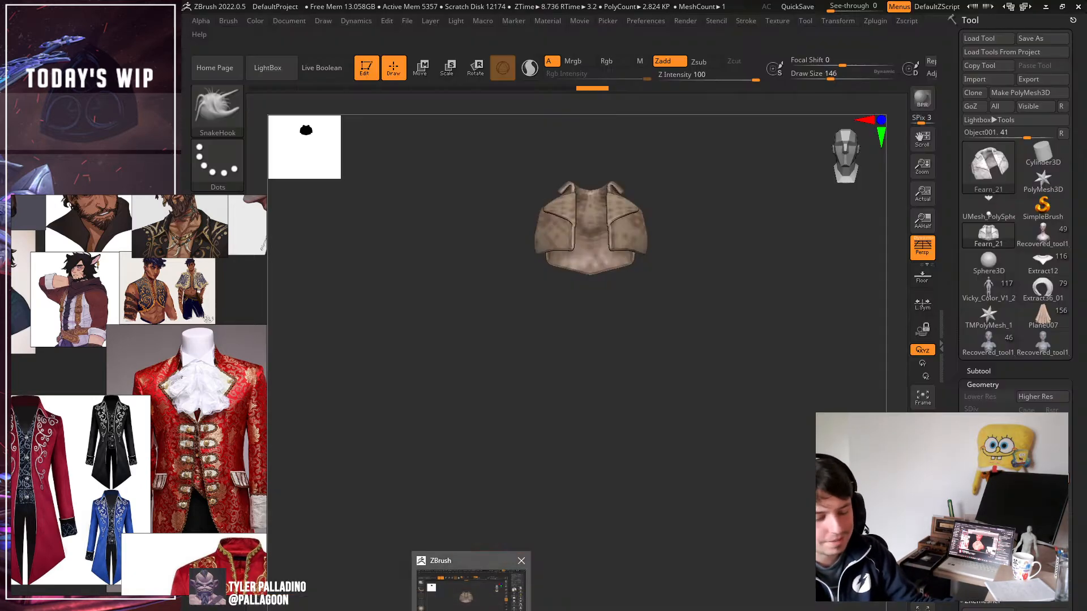
{"action": "left_click_drag", "start_coordinate": [1077, 488], "coordinate": [1076, 107]}
{"action": "left_click", "coordinate": [981, 610]}
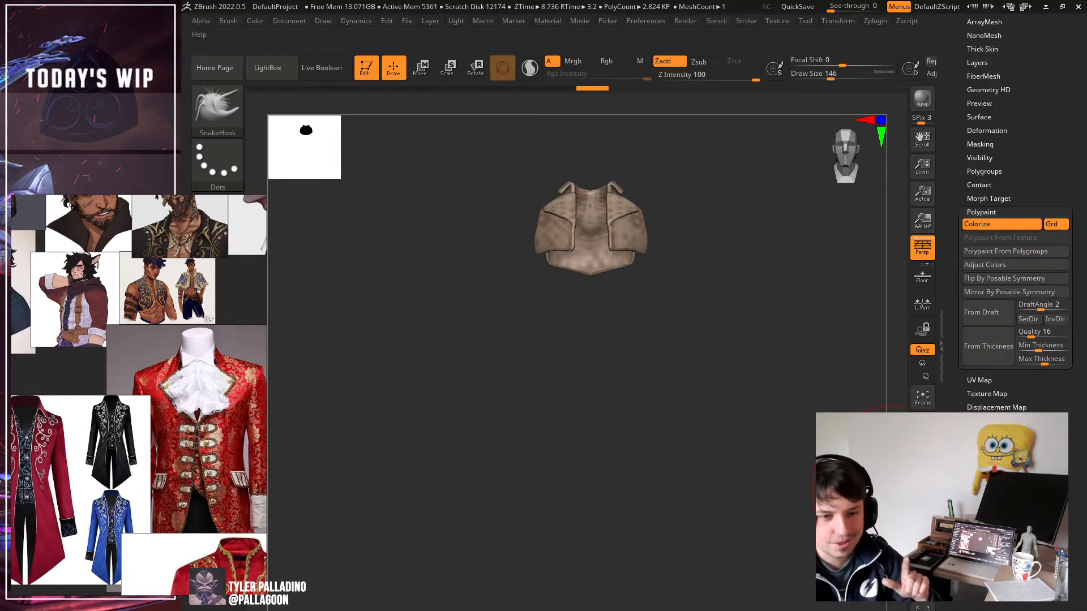
{"action": "left_click_drag", "start_coordinate": [1077, 233], "coordinate": [1076, 392]}
{"action": "left_click", "coordinate": [985, 385]}
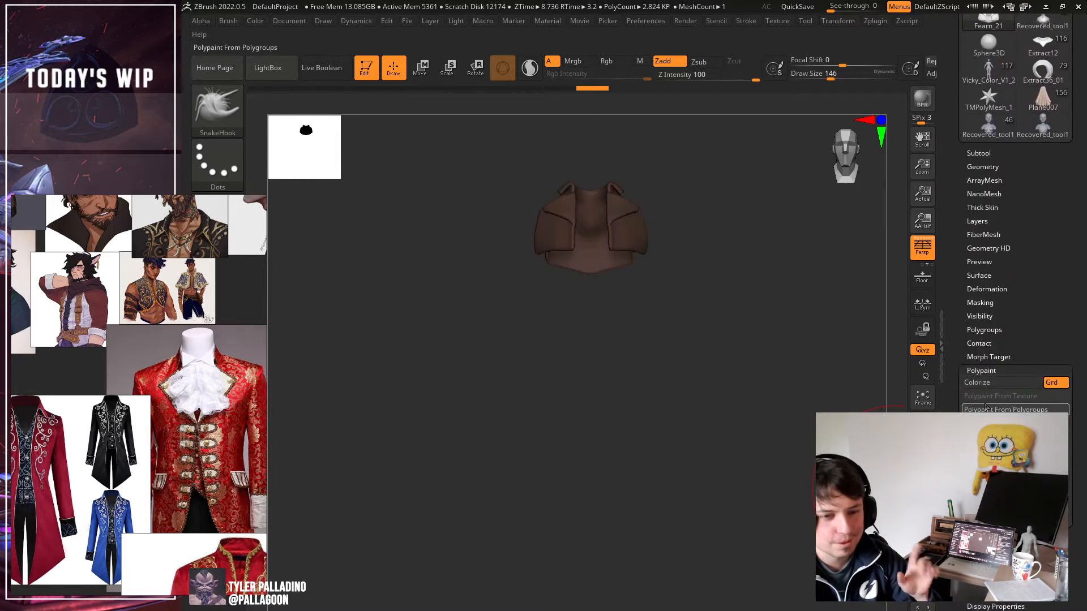
Expand the subtool list and switch the active tool to the Recovered_tool1_12 character bust.
{"action": "left_click", "coordinate": [978, 154]}
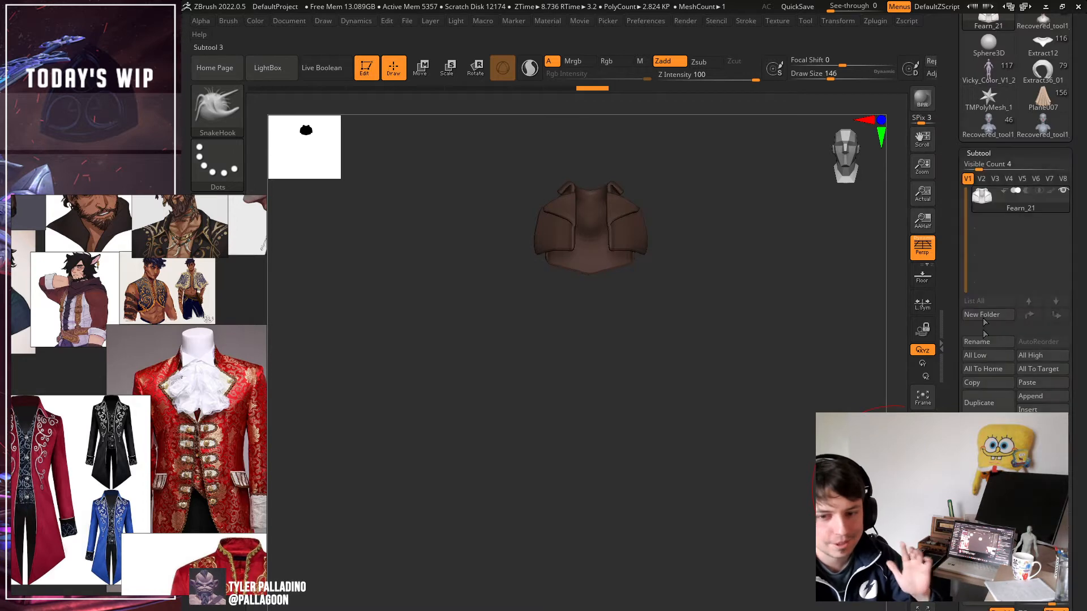
{"action": "left_click_drag", "start_coordinate": [1075, 338], "coordinate": [1075, 556]}
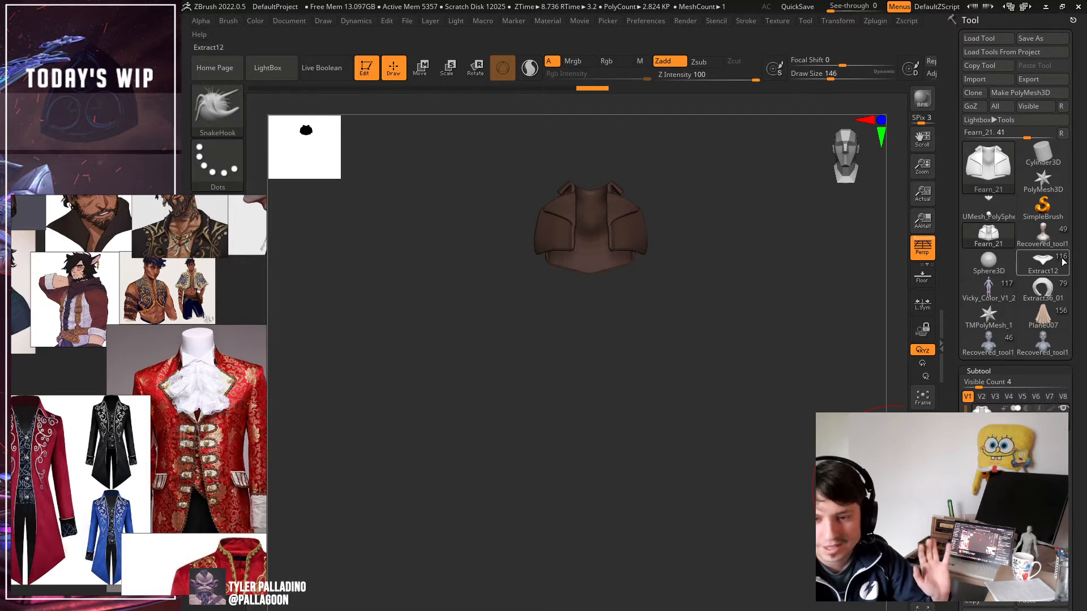
{"action": "left_click", "coordinate": [1067, 294]}
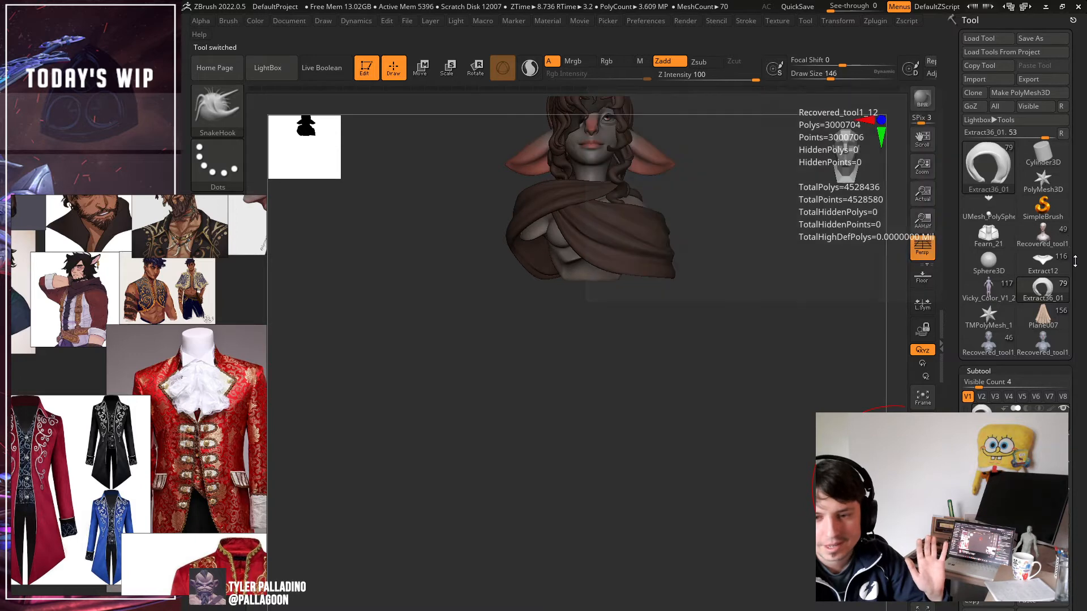
{"action": "mouse_move", "coordinate": [981, 240]}
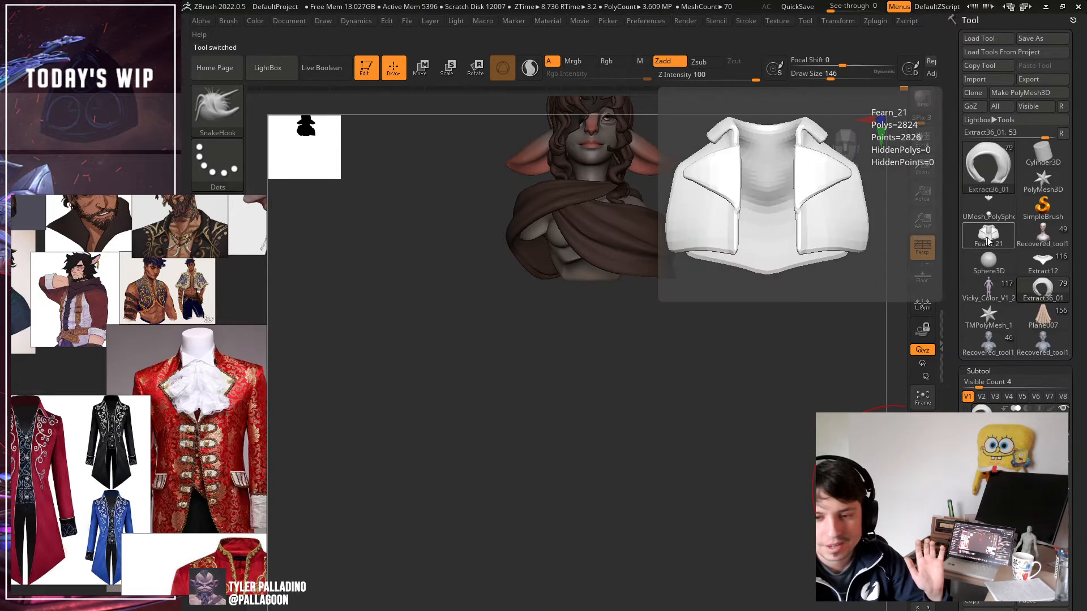
{"action": "mouse_move", "coordinate": [1051, 260]}
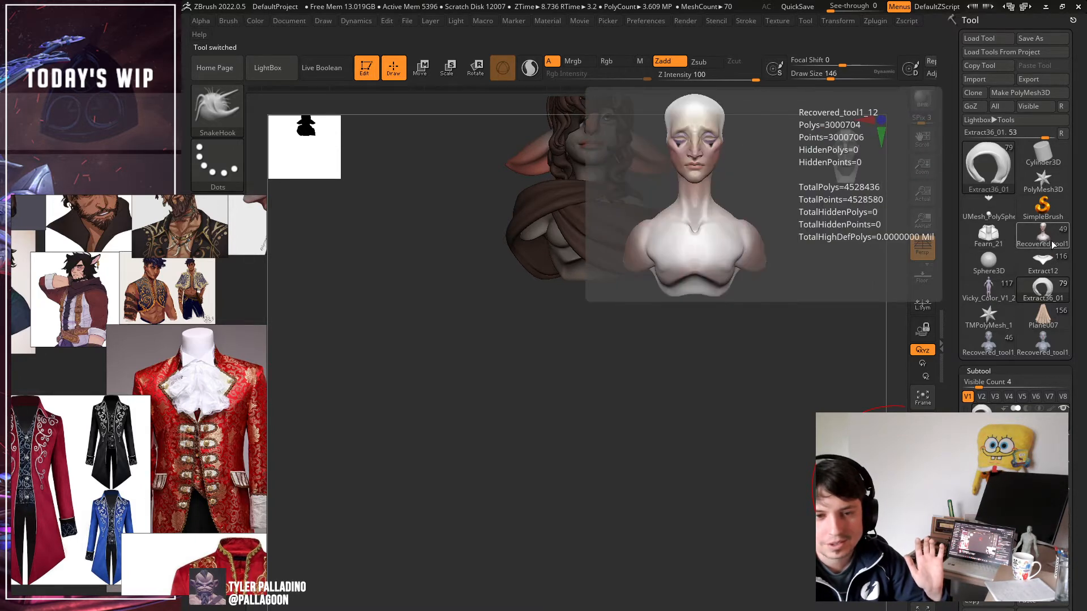
{"action": "left_click", "coordinate": [1053, 240]}
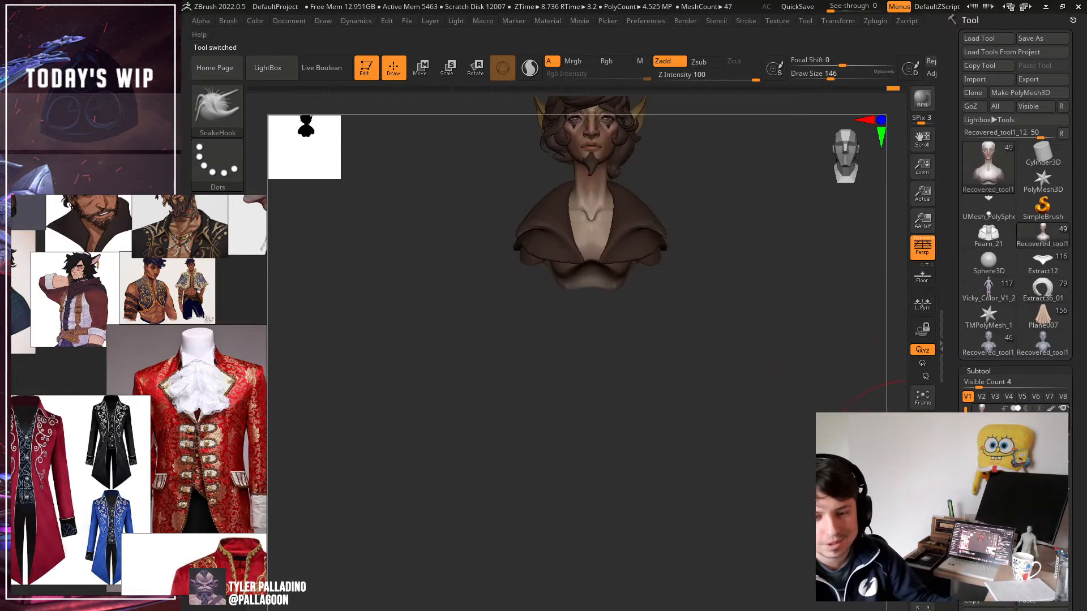
Add the Fearn_22 jacket to the character bust as a subtool and hide the old Cylinder5 collar.
{"action": "left_click_drag", "start_coordinate": [603, 382], "coordinate": [611, 412], "text": "alt"}
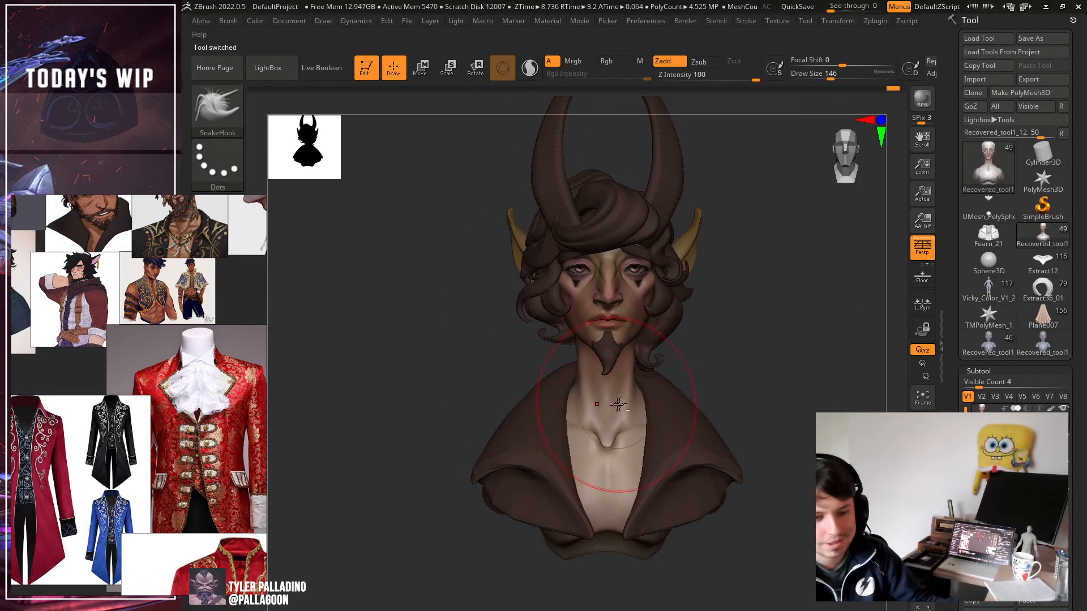
{"action": "left_click_drag", "start_coordinate": [815, 339], "coordinate": [717, 321]}
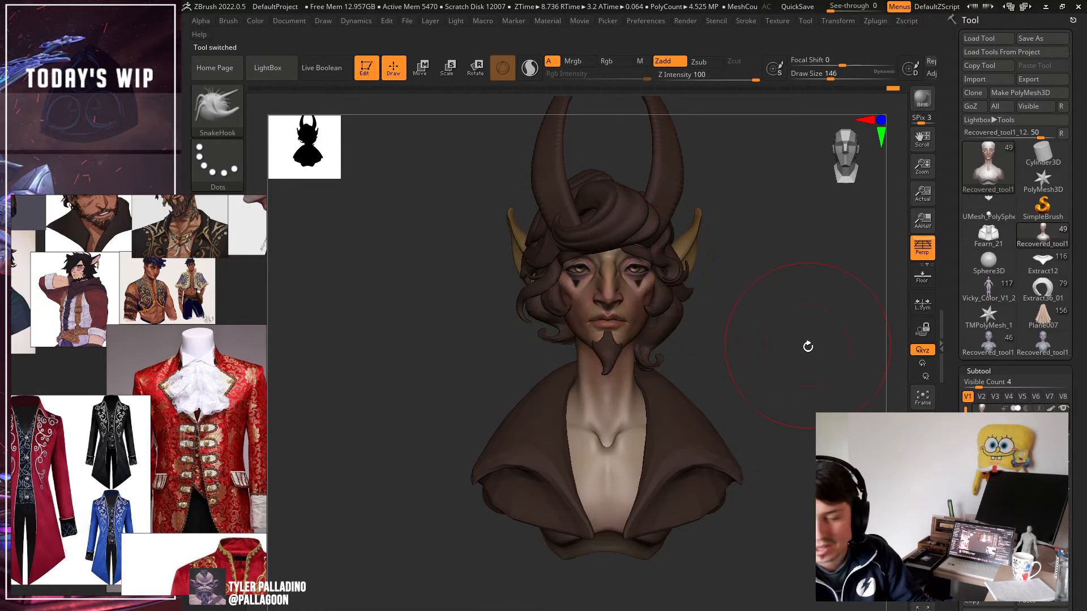
{"action": "left_click_drag", "start_coordinate": [906, 408], "coordinate": [766, 376]}
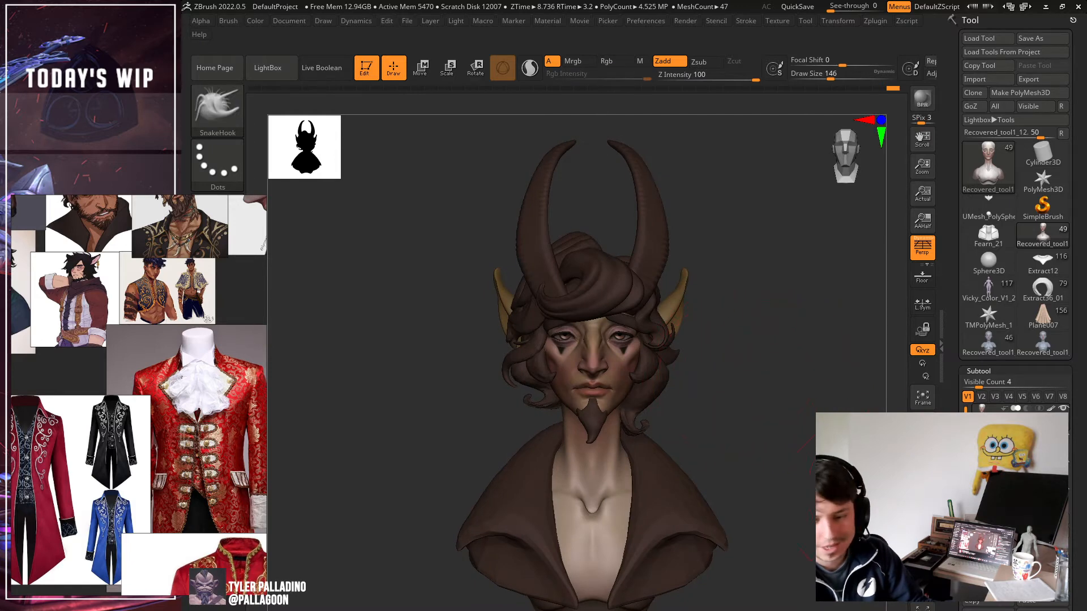
{"action": "left_click", "coordinate": [660, 510], "text": "alt"}
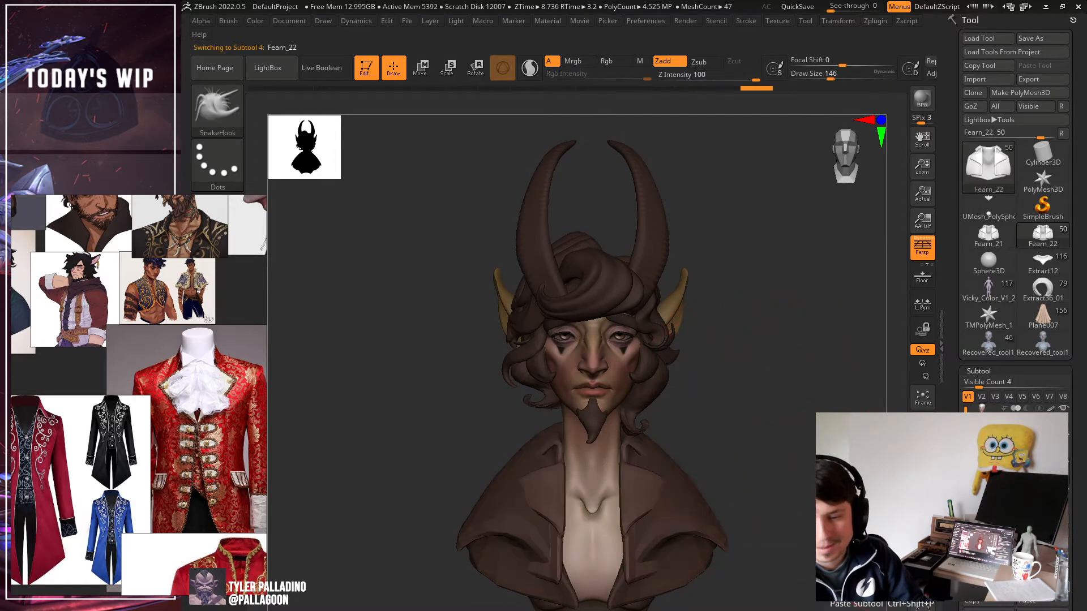
{"action": "left_click", "coordinate": [995, 473]}
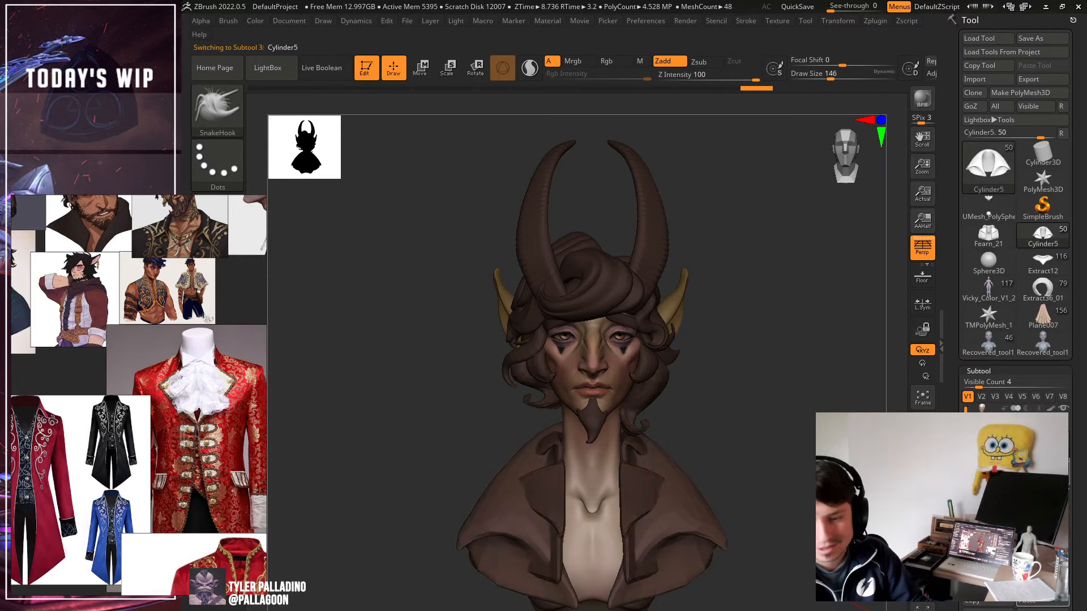
{"action": "left_click", "coordinate": [995, 500]}
{"action": "mouse_move", "coordinate": [791, 461]}
{"action": "left_mouse_down"}
{"action": "mouse_move", "coordinate": [788, 483]}
{"action": "mouse_move", "coordinate": [780, 477]}
{"action": "left_mouse_up"}
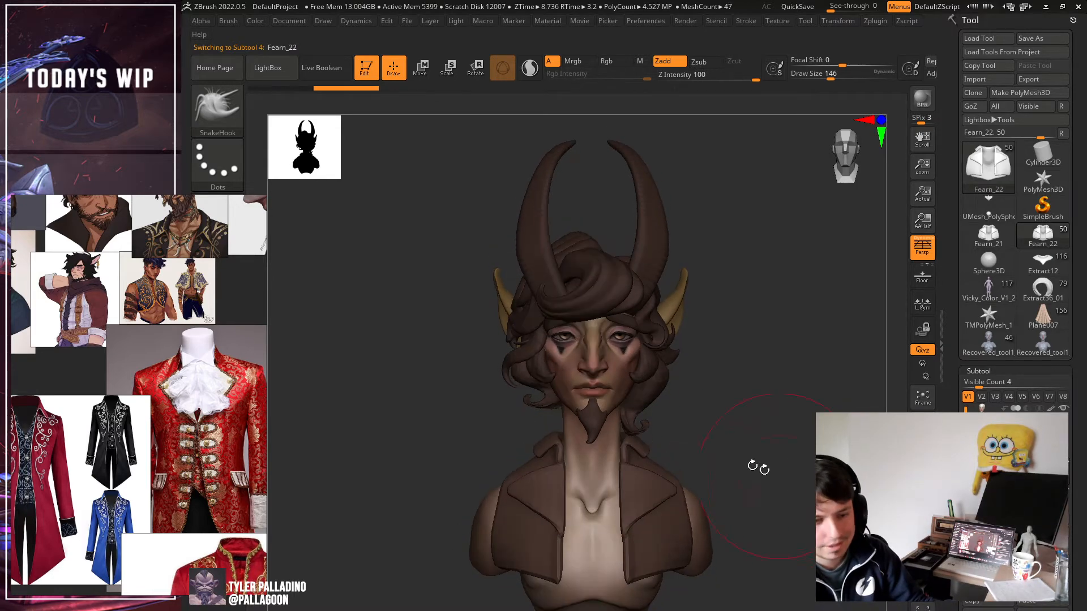
Pull the jacket's lapels and their outer points toward the shoulders with the Move Topological brush at Draw Size 102.
{"action": "key", "text": "b"}
{"action": "key", "text": "m"}
{"action": "key", "text": "t"}
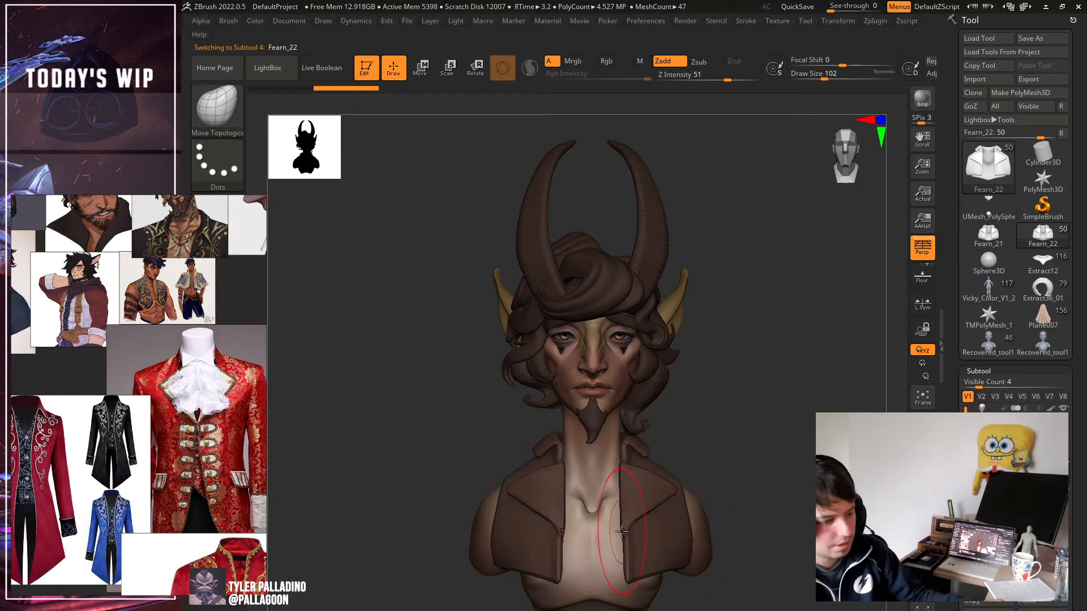
{"action": "left_click_drag", "start_coordinate": [762, 505], "coordinate": [753, 532]}
{"action": "left_click_drag", "start_coordinate": [606, 544], "coordinate": [589, 572]}
{"action": "mouse_move", "coordinate": [670, 491]}
{"action": "left_mouse_down"}
{"action": "mouse_move", "coordinate": [720, 463]}
{"action": "mouse_move", "coordinate": [724, 483]}
{"action": "left_mouse_up"}
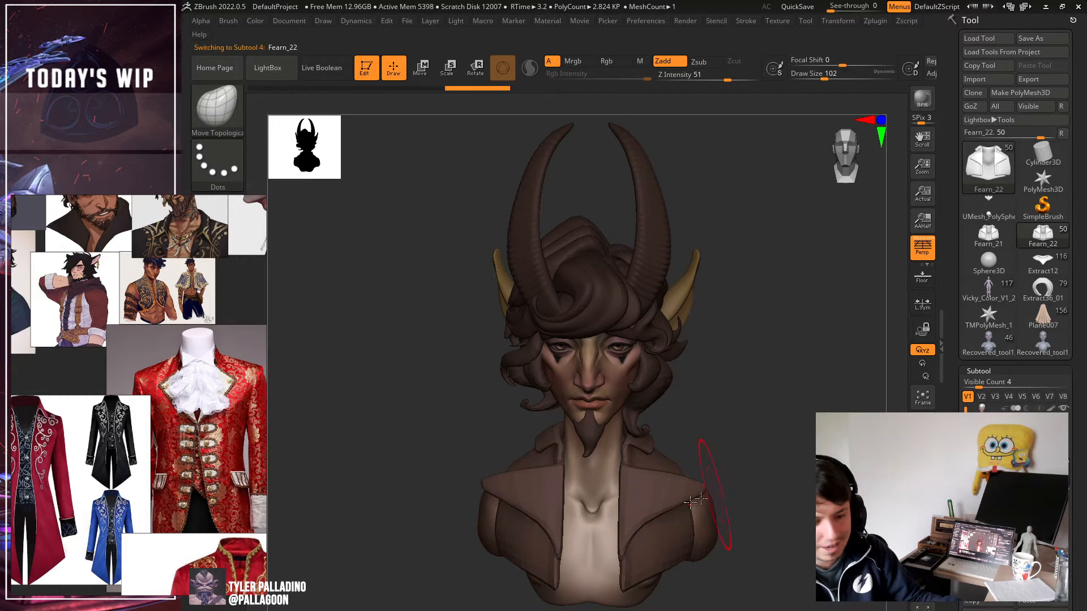
{"action": "left_click_drag", "start_coordinate": [644, 518], "coordinate": [657, 534]}
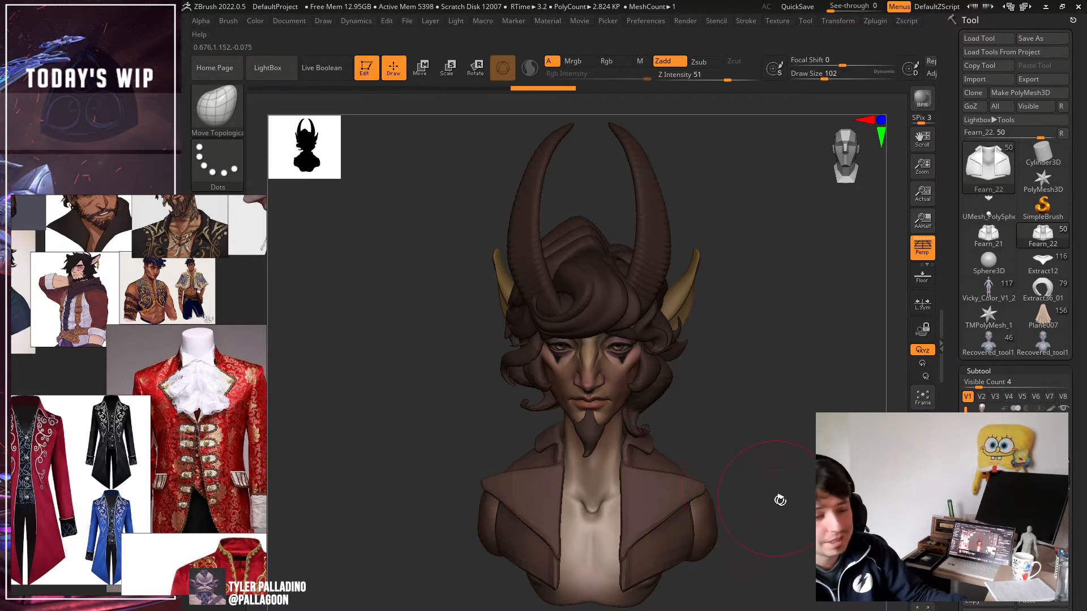
{"action": "left_click_drag", "start_coordinate": [629, 470], "coordinate": [635, 458]}
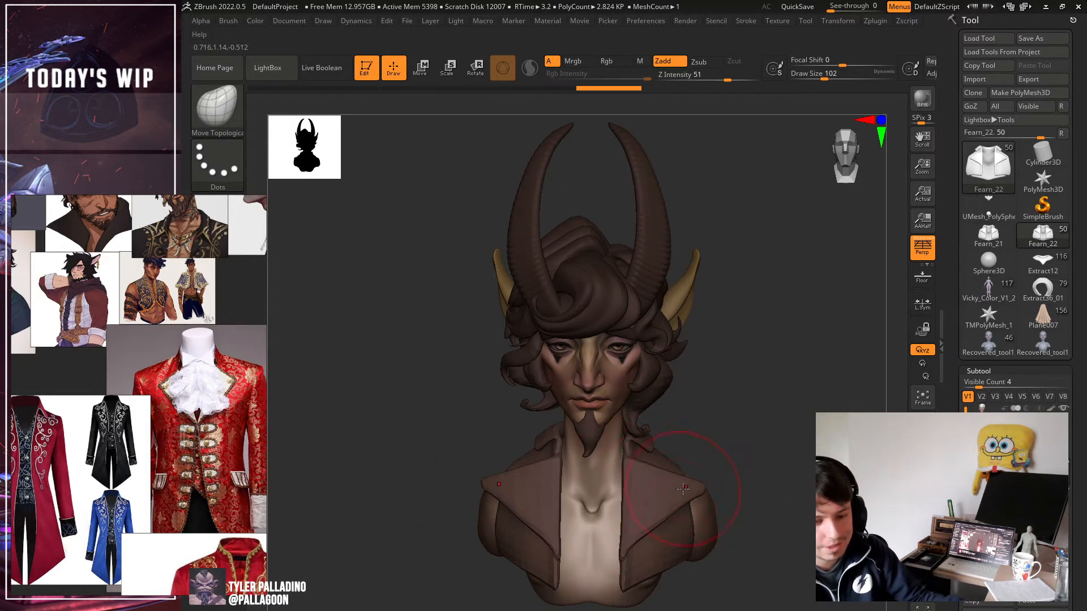
{"action": "left_click_drag", "start_coordinate": [695, 490], "coordinate": [709, 514]}
Adjust the lapel's front edge and fold in profile with Move Topological at Draw Size 134, checking it from a three-quarter view.
{"action": "left_click_drag", "start_coordinate": [807, 494], "coordinate": [759, 498], "text": "shift"}
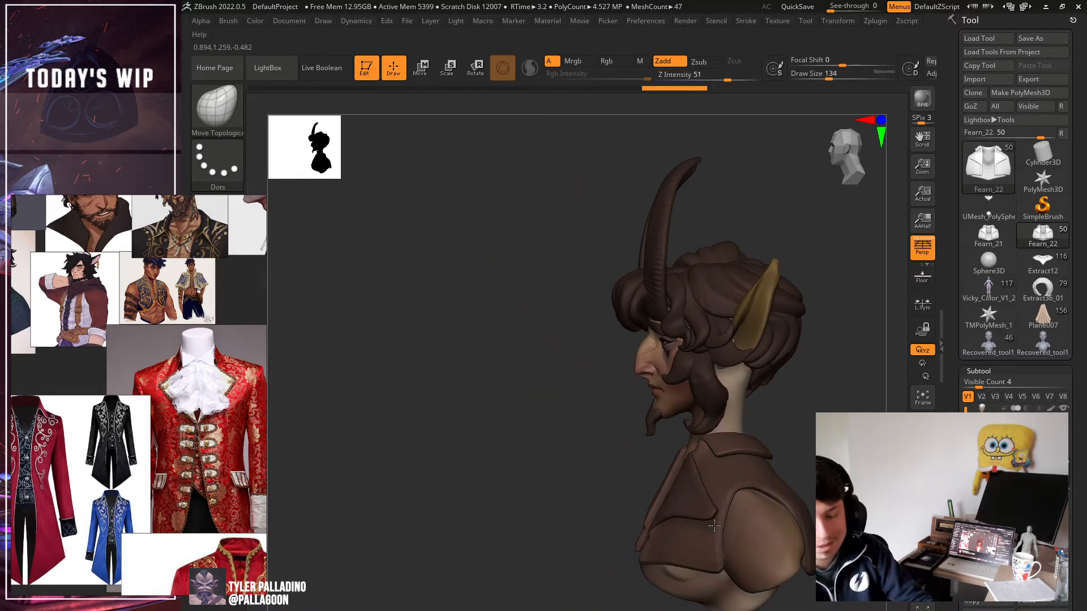
{"action": "mouse_move", "coordinate": [714, 526]}
{"action": "left_mouse_down"}
{"action": "mouse_move", "coordinate": [715, 515]}
{"action": "mouse_move", "coordinate": [669, 524]}
{"action": "left_mouse_up"}
{"action": "left_click_drag", "start_coordinate": [696, 481], "coordinate": [702, 475]}
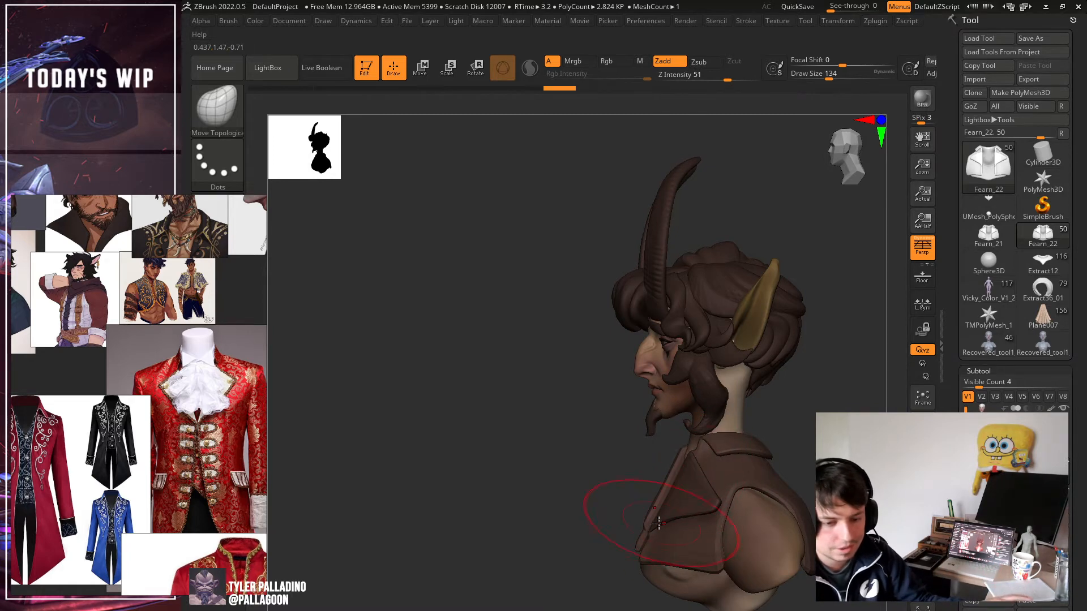
{"action": "left_click_drag", "start_coordinate": [658, 523], "coordinate": [654, 530]}
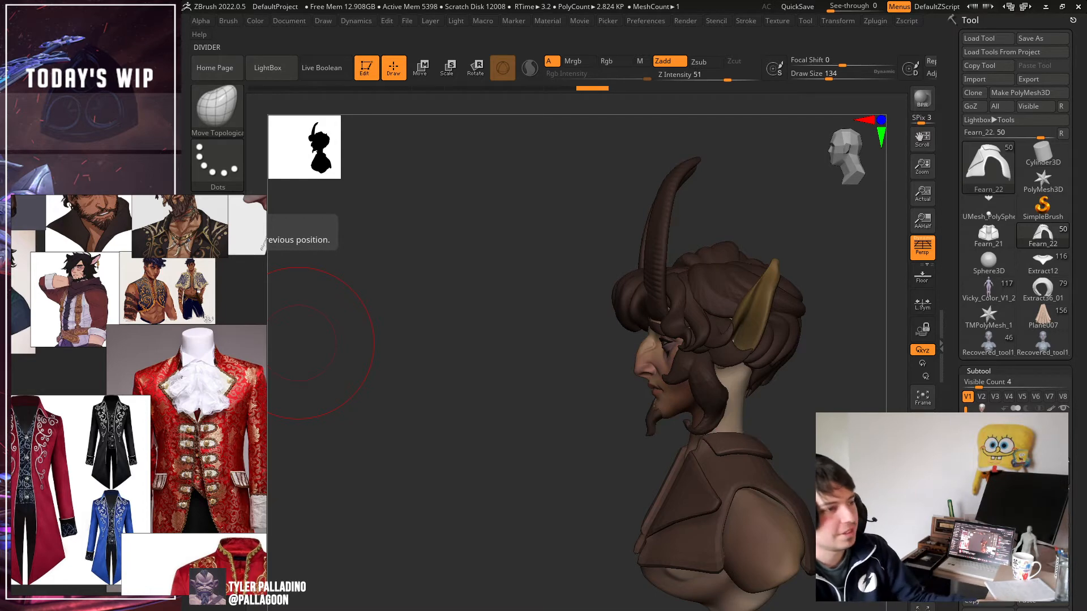
{"action": "mouse_move", "coordinate": [584, 465]}
{"action": "left_mouse_down"}
{"action": "mouse_move", "coordinate": [788, 461]}
{"action": "mouse_move", "coordinate": [739, 498]}
{"action": "left_mouse_up"}
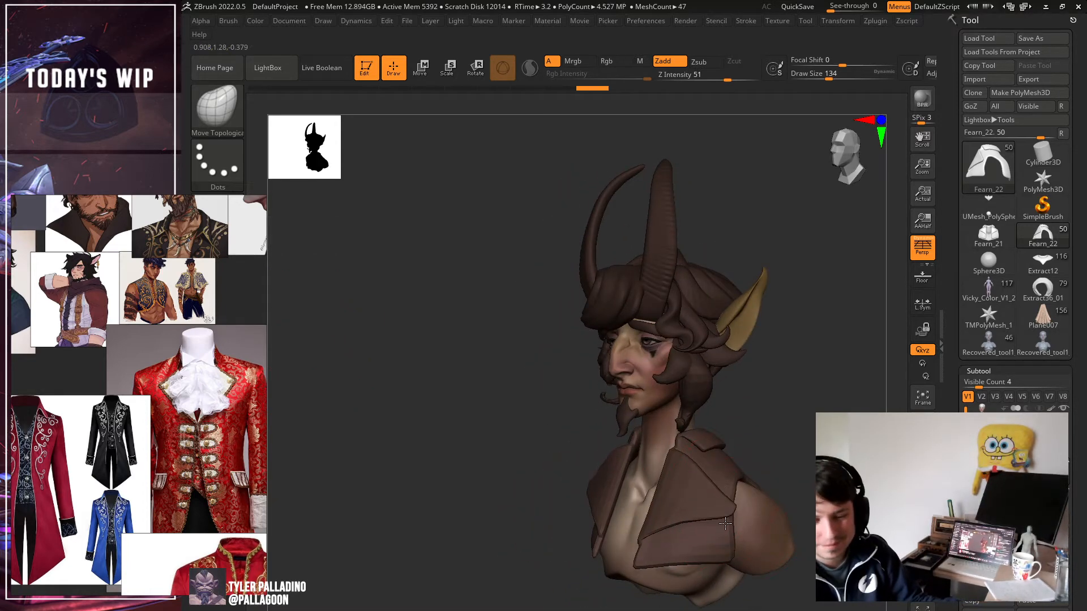
{"action": "left_click_drag", "start_coordinate": [804, 486], "coordinate": [800, 480], "text": "shift"}
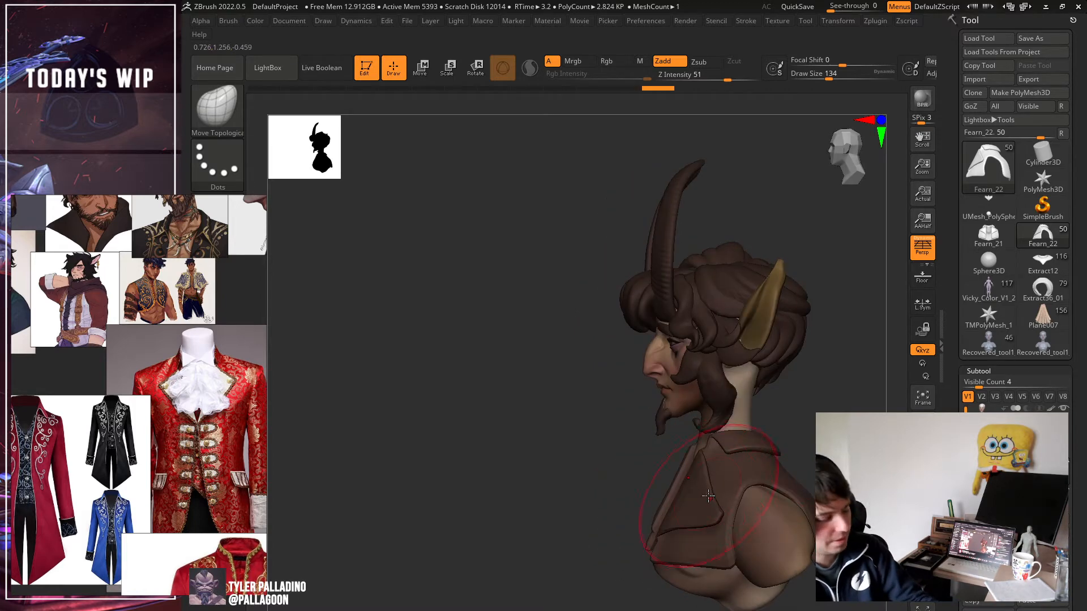
Refine the lapel's outer point from the side and front at Draw Size 130, then smooth it lightly.
{"action": "mouse_move", "coordinate": [710, 497]}
{"action": "left_mouse_down"}
{"action": "mouse_move", "coordinate": [722, 473]}
{"action": "mouse_move", "coordinate": [665, 502]}
{"action": "mouse_move", "coordinate": [721, 505]}
{"action": "left_mouse_up"}
{"action": "key", "text": "bracketright"}
{"action": "key", "text": "bracketright"}
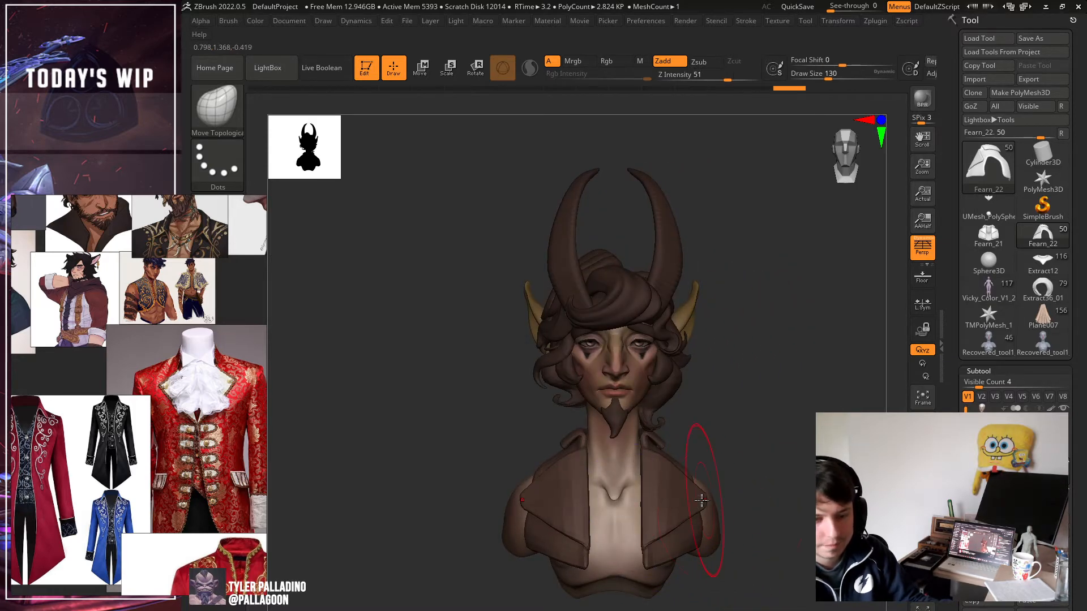
{"action": "right_click_drag", "start_coordinate": [706, 497], "coordinate": [784, 456]}
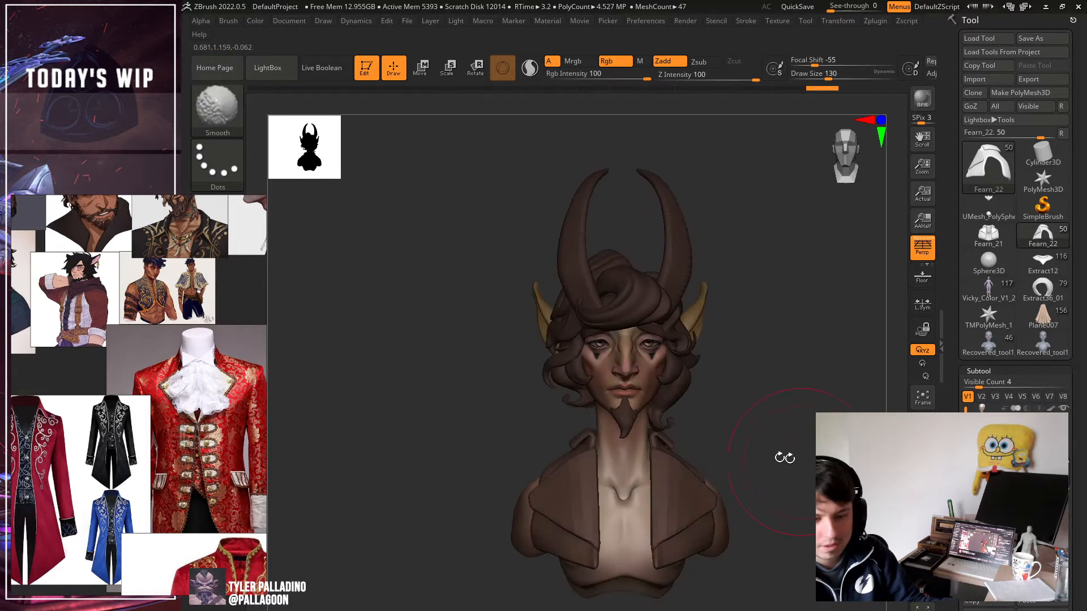
{"action": "left_click_drag", "start_coordinate": [715, 490], "coordinate": [719, 488]}
Compare the jacket with the old Cylinder5 collar, then examine the red tailcoat photo on the reference board.
{"action": "left_click", "coordinate": [1005, 446]}
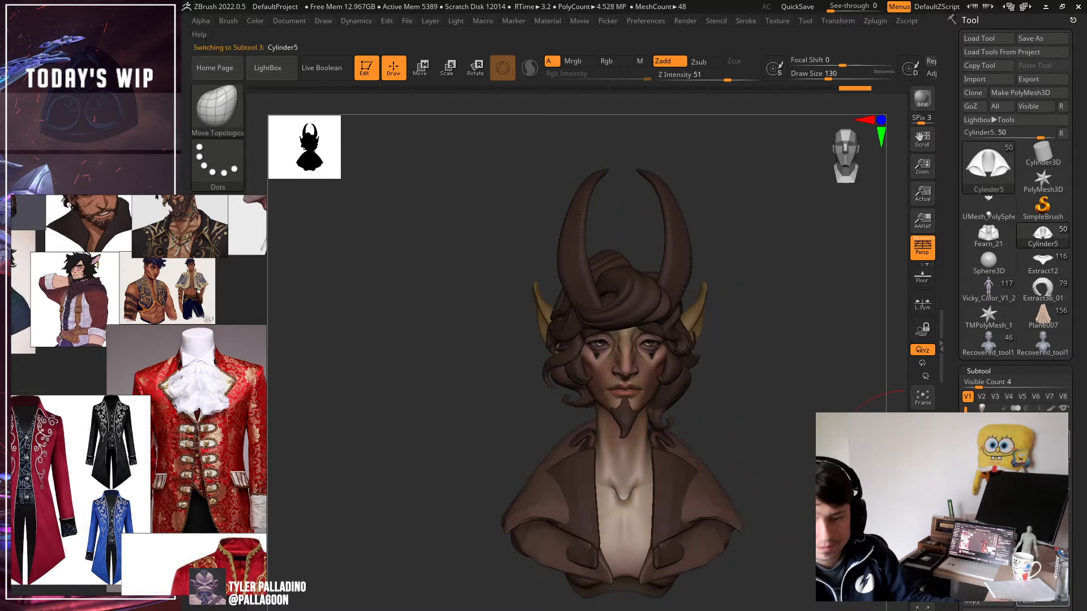
{"action": "left_click", "coordinate": [1005, 473]}
{"action": "right_click_drag", "start_coordinate": [793, 437], "coordinate": [776, 485]}
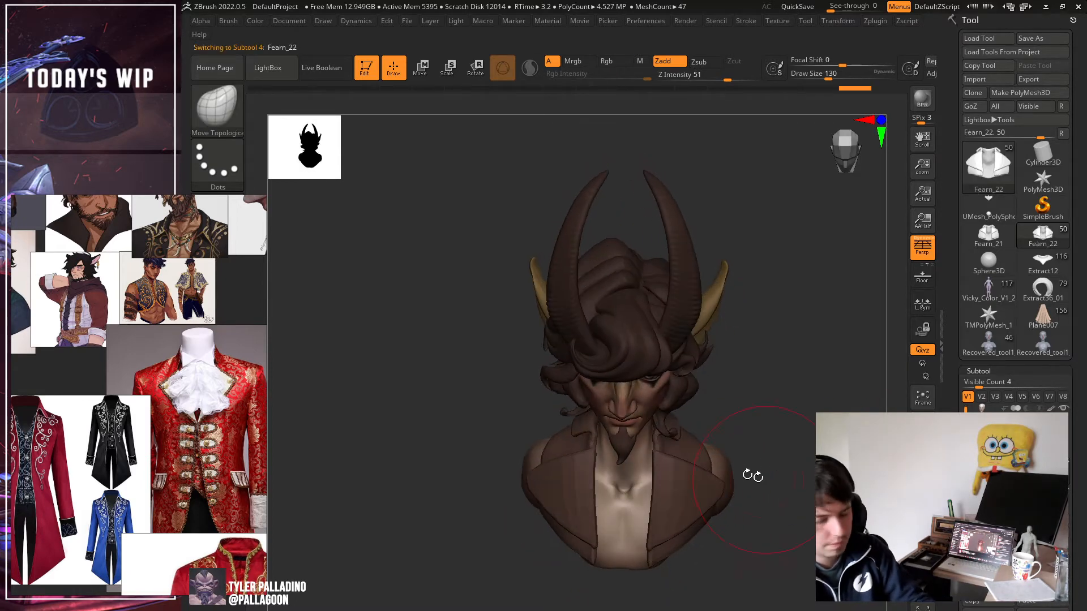
{"action": "key", "text": "c"}
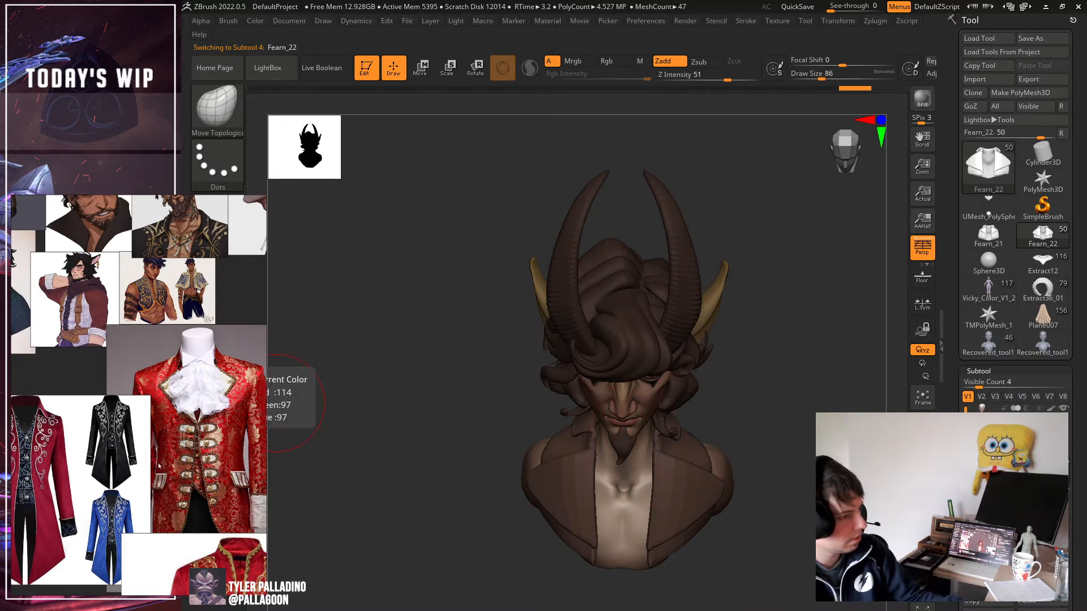
{"action": "scroll", "coordinate": [159, 465], "scroll_direction": "down", "scroll_amount": 4}
{"action": "scroll", "coordinate": [212, 451], "scroll_direction": "up", "scroll_amount": 5}
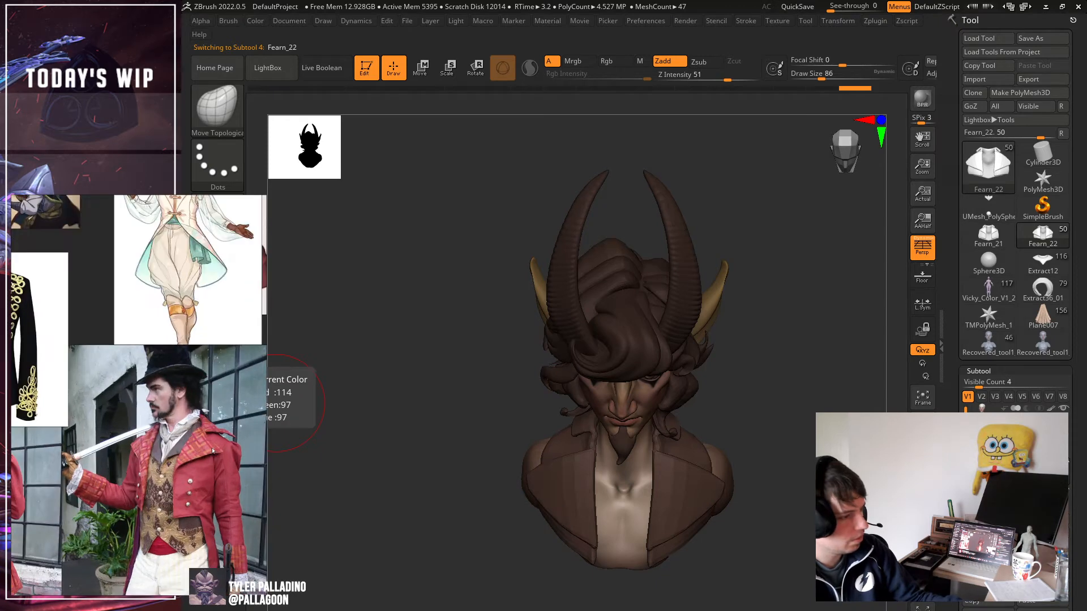
Extend the lapel points out past the shoulders with Move Topological at Draw Size 102 and smooth the lapels' front edges.
{"action": "right_click_drag", "start_coordinate": [631, 414], "coordinate": [777, 425]}
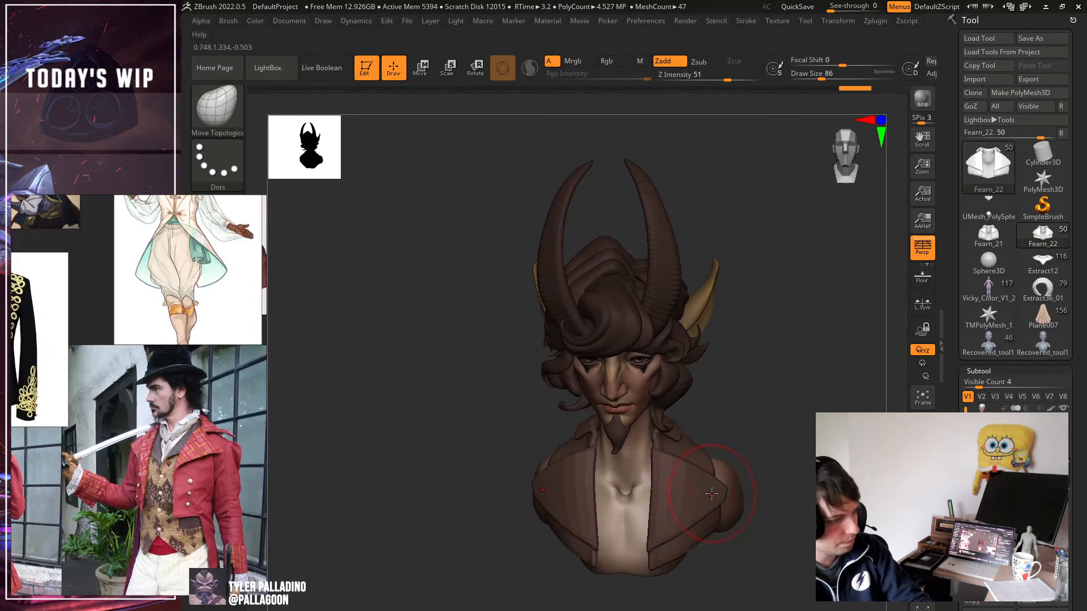
{"action": "mouse_move", "coordinate": [705, 519]}
{"action": "left_mouse_down"}
{"action": "mouse_move", "coordinate": [696, 506]}
{"action": "mouse_move", "coordinate": [668, 534]}
{"action": "left_mouse_up"}
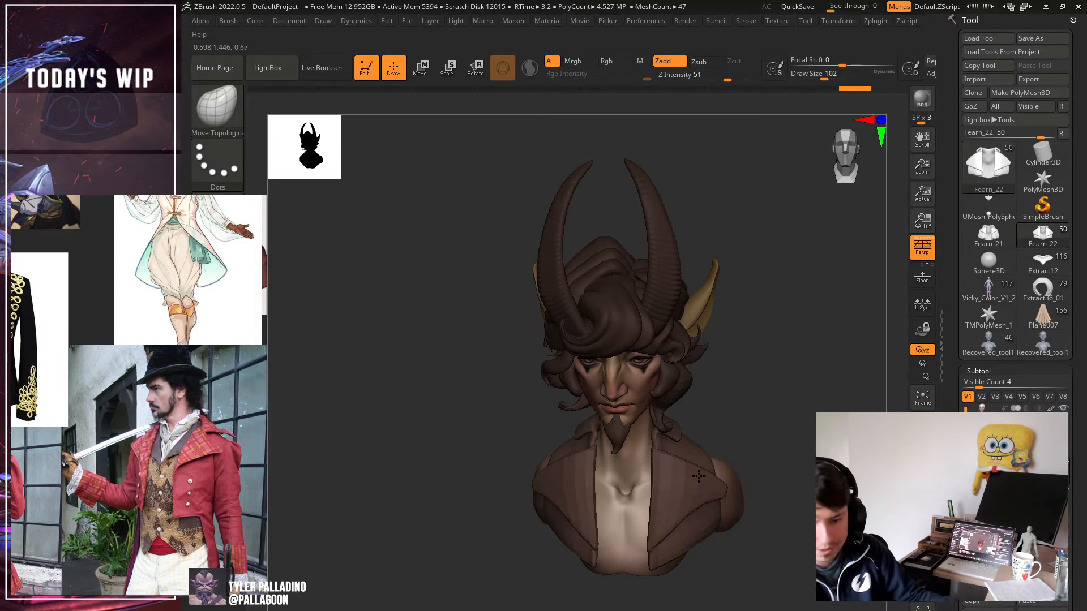
{"action": "left_click_drag", "start_coordinate": [717, 490], "coordinate": [724, 482]}
{"action": "mouse_move", "coordinate": [752, 447]}
{"action": "right_mouse_down"}
{"action": "mouse_move", "coordinate": [775, 413]}
{"action": "mouse_move", "coordinate": [764, 421]}
{"action": "right_mouse_up"}
{"action": "left_click_drag", "start_coordinate": [715, 488], "coordinate": [741, 501]}
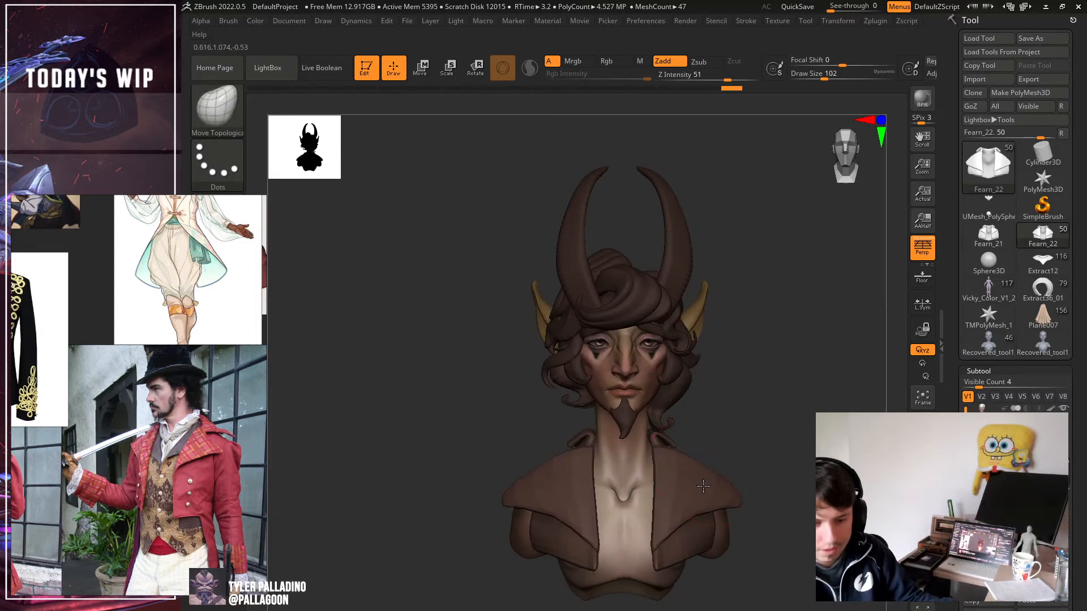
{"action": "left_click_drag", "start_coordinate": [654, 458], "coordinate": [656, 558], "text": "shift"}
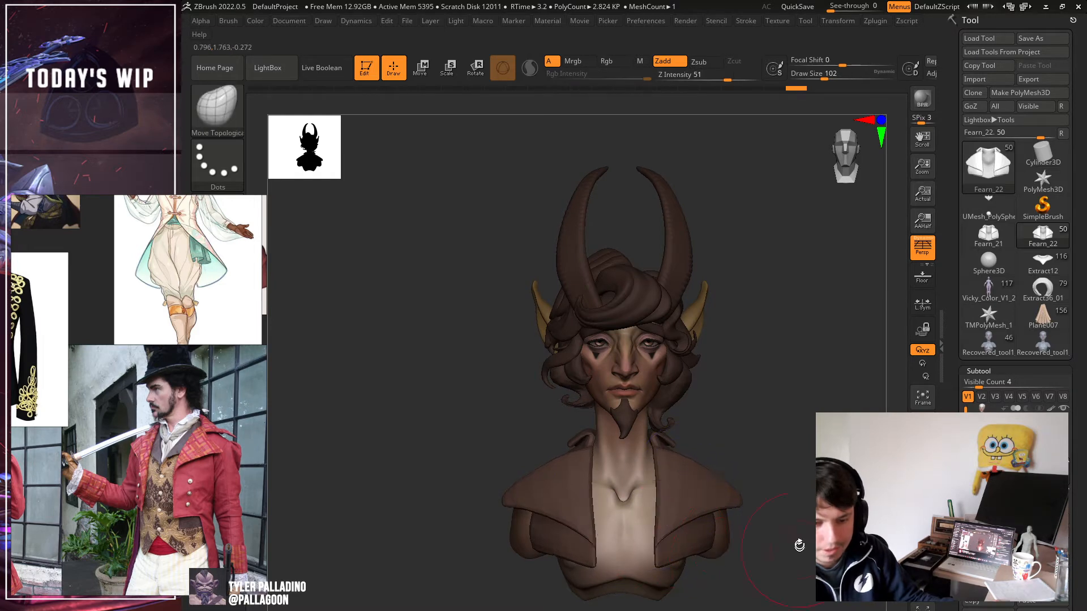
Inflate the jacket's lapels slightly from below with the Inflat brush at Z Intensity 5.
{"action": "mouse_move", "coordinate": [799, 545]}
{"action": "right_mouse_down"}
{"action": "mouse_move", "coordinate": [776, 502]}
{"action": "mouse_move", "coordinate": [781, 486]}
{"action": "right_mouse_up"}
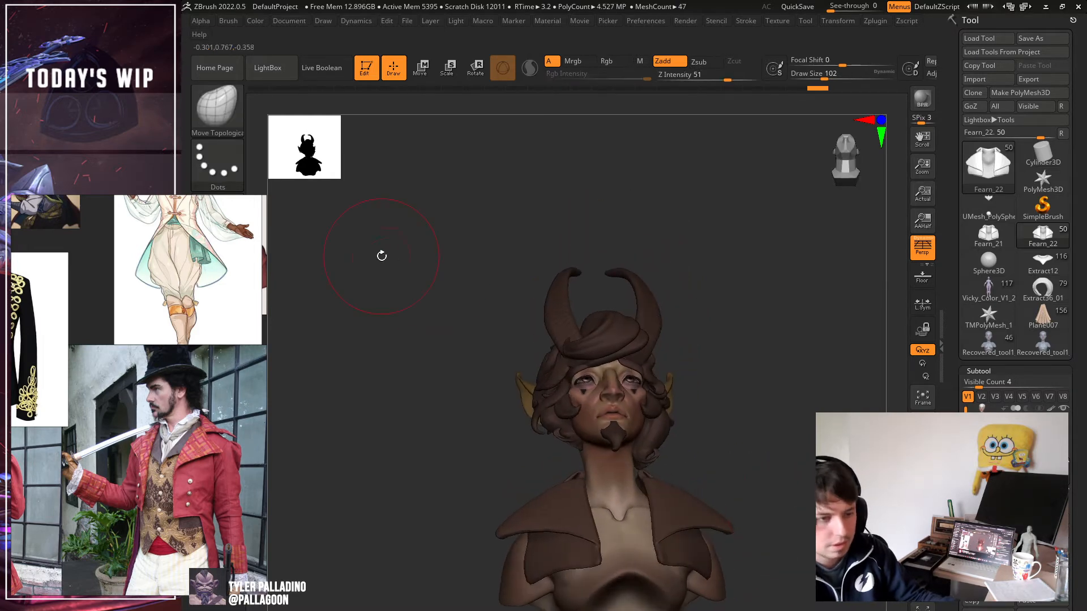
{"action": "left_click", "coordinate": [217, 111]}
{"action": "key", "text": "i"}
{"action": "key", "text": "n"}
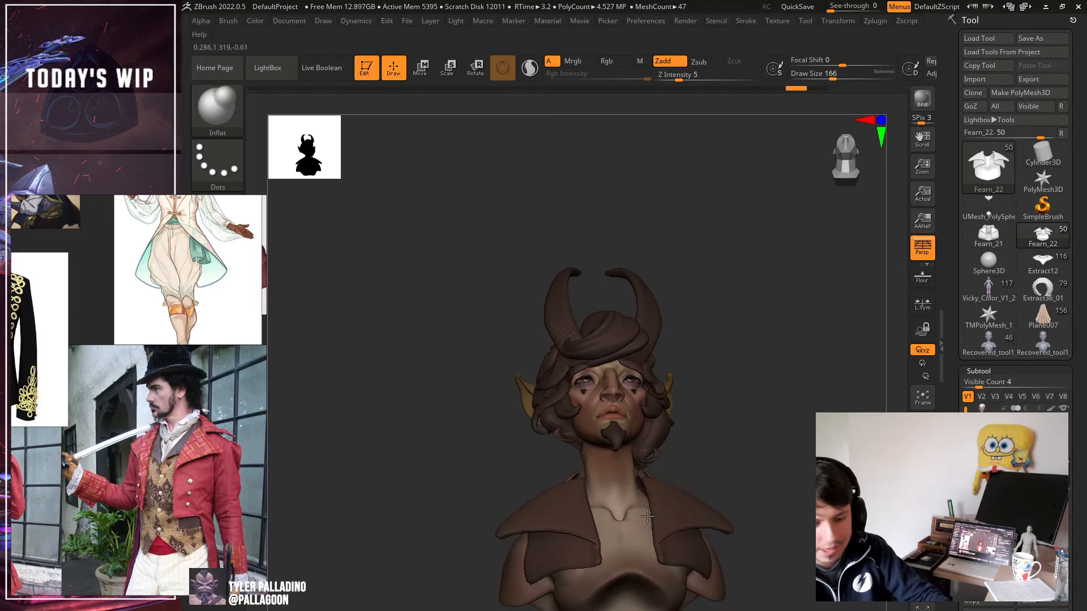
{"action": "mouse_move", "coordinate": [752, 517]}
{"action": "right_mouse_down", "text": "shift"}
{"action": "mouse_move", "coordinate": [779, 535]}
{"action": "mouse_move", "coordinate": [412, 381]}
{"action": "right_mouse_up", "text": "shift"}
Switch back to Move Topological and reshape the lower front corner of the lapel, reducing the Draw Size from 166 to 110.
{"action": "left_click", "coordinate": [226, 124]}
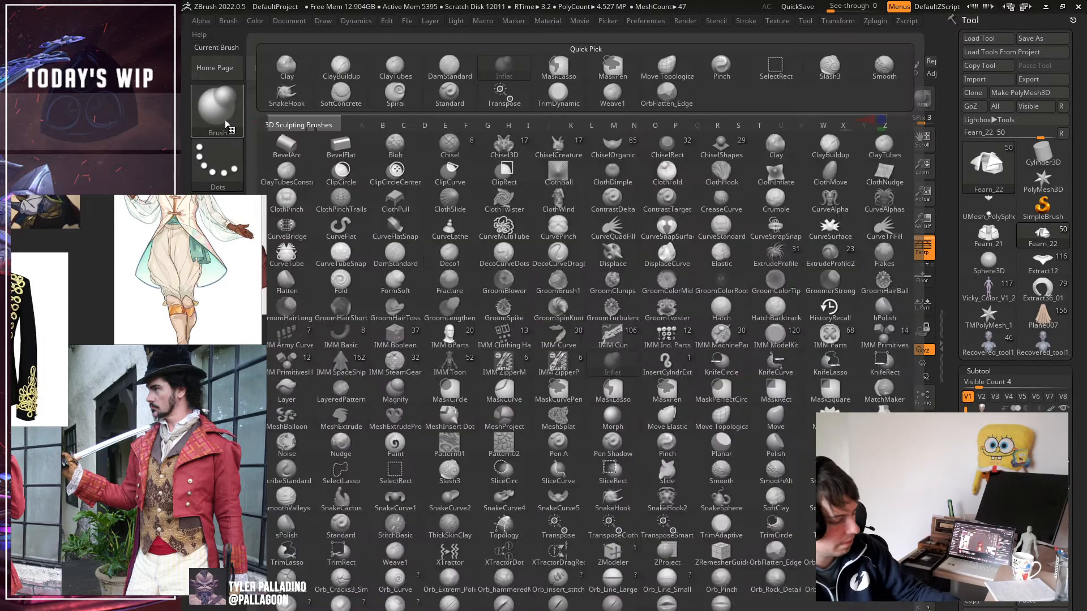
{"action": "key", "text": "m"}
{"action": "key", "text": "t"}
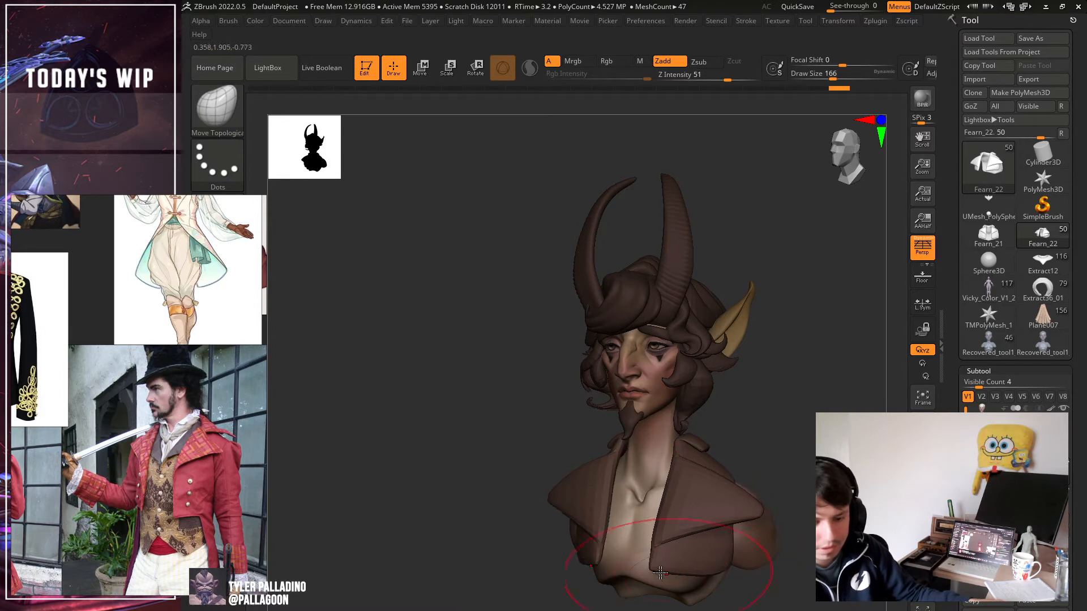
{"action": "left_click_drag", "start_coordinate": [660, 573], "coordinate": [659, 583]}
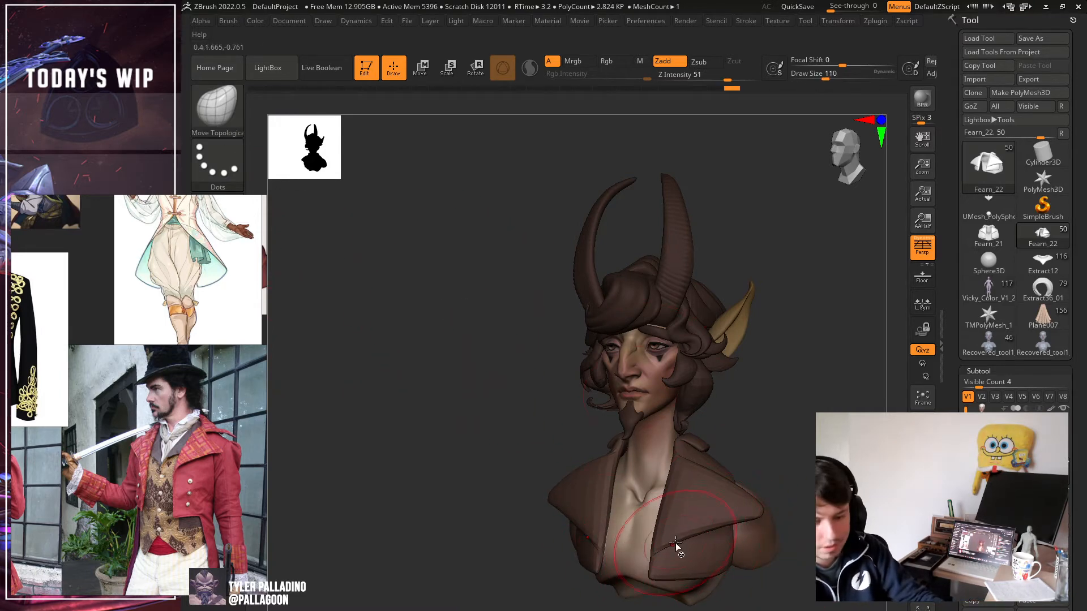
{"action": "left_click_drag", "start_coordinate": [839, 584], "coordinate": [835, 516]}
{"action": "left_click_drag", "start_coordinate": [664, 545], "coordinate": [662, 541]}
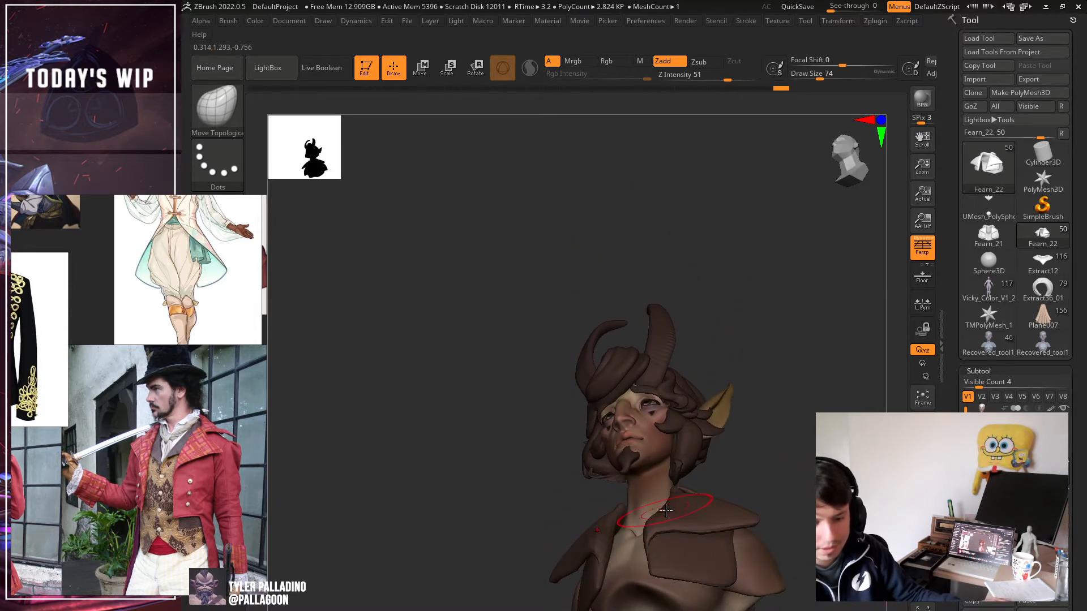
Adjust the lapel fold from below and from the front with Move Topological at Draw Size 74.
{"action": "left_click_drag", "start_coordinate": [667, 505], "coordinate": [664, 503]}
{"action": "mouse_move", "coordinate": [804, 487]}
{"action": "left_mouse_down", "text": "shift"}
{"action": "mouse_move", "coordinate": [835, 527]}
{"action": "mouse_move", "coordinate": [791, 452]}
{"action": "left_mouse_up", "text": "shift"}
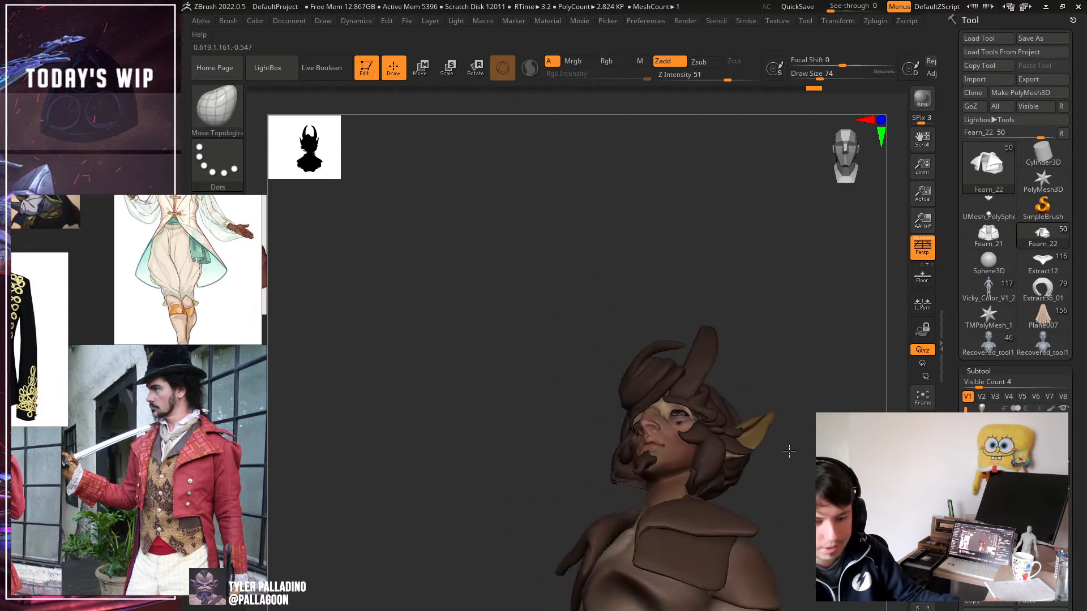
{"action": "mouse_move", "coordinate": [657, 537]}
{"action": "left_mouse_down"}
{"action": "mouse_move", "coordinate": [655, 554]}
{"action": "mouse_move", "coordinate": [661, 537]}
{"action": "mouse_move", "coordinate": [648, 547]}
{"action": "left_mouse_up"}
{"action": "left_click_drag", "start_coordinate": [777, 486], "coordinate": [788, 525]}
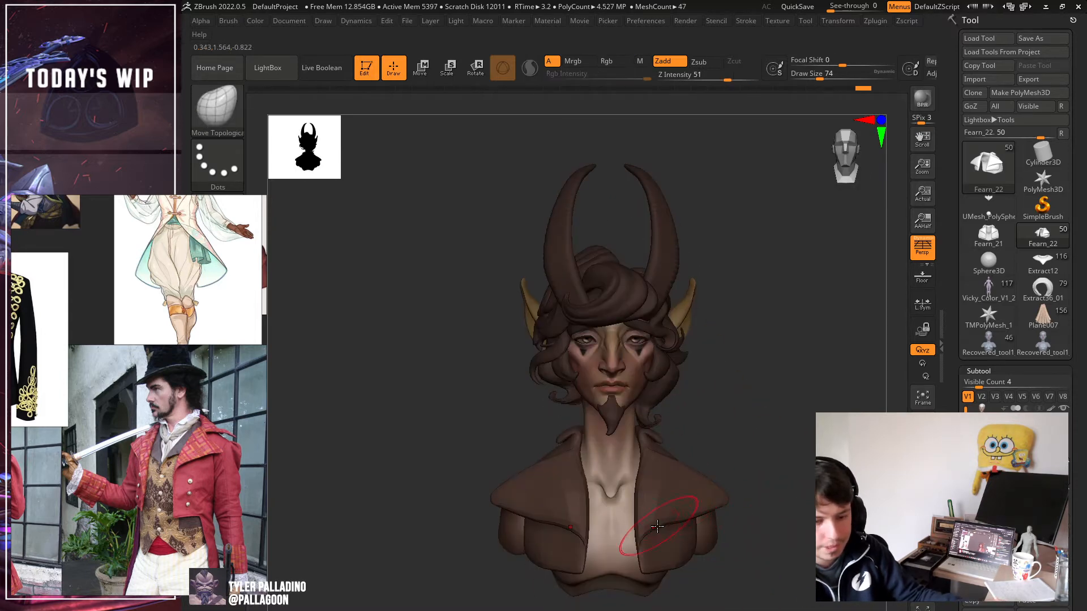
{"action": "left_click_drag", "start_coordinate": [656, 527], "coordinate": [652, 548]}
Raise the outer points of the lapels over the shoulders with Move Topological at Draw Size 118.
{"action": "mouse_move", "coordinate": [843, 512]}
{"action": "left_mouse_down"}
{"action": "mouse_move", "coordinate": [744, 508]}
{"action": "mouse_move", "coordinate": [690, 536]}
{"action": "left_mouse_up"}
{"action": "left_click_drag", "start_coordinate": [760, 557], "coordinate": [767, 509], "text": "shift"}
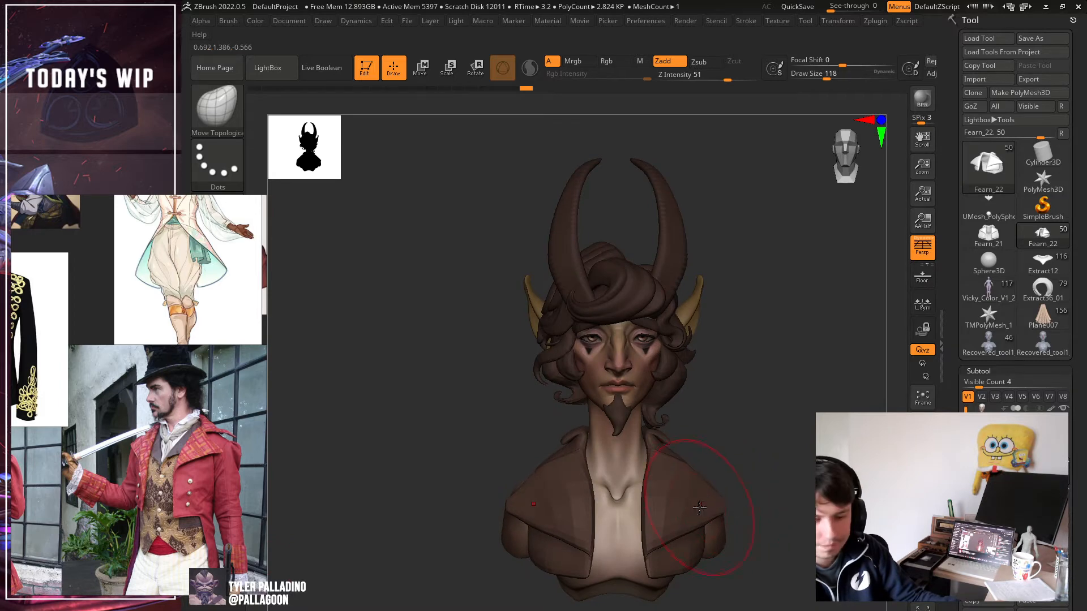
{"action": "left_click_drag", "start_coordinate": [699, 508], "coordinate": [716, 494]}
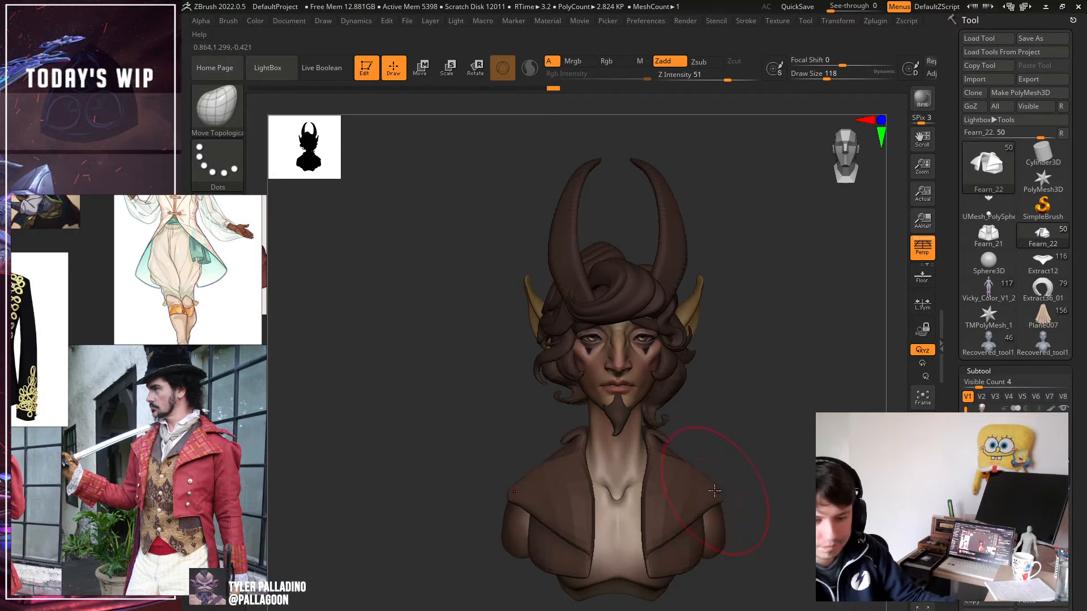
Nudge the outer lapel points slightly upward in the front view with Move Topological at Draw Size 90.
{"action": "key", "text": "shift"}
{"action": "mouse_move", "coordinate": [789, 499]}
{"action": "left_mouse_down"}
{"action": "mouse_move", "coordinate": [716, 483]}
{"action": "mouse_move", "coordinate": [719, 457]}
{"action": "left_mouse_up"}
{"action": "left_click_drag", "start_coordinate": [668, 453], "coordinate": [736, 465], "text": "shift"}
{"action": "key", "text": "ctrl"}
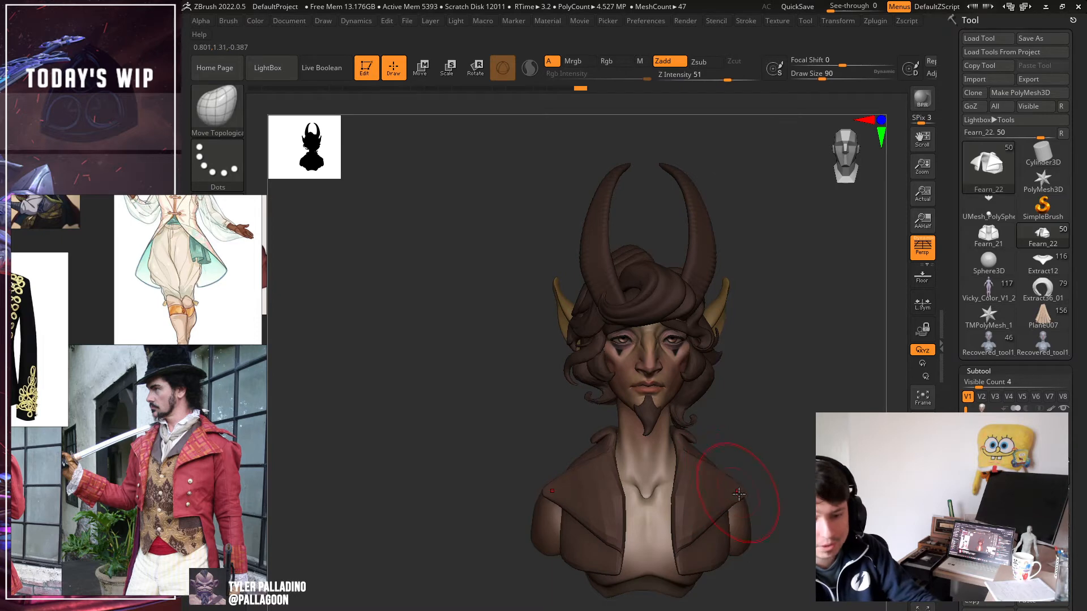
{"action": "left_click_drag", "start_coordinate": [735, 491], "coordinate": [733, 485]}
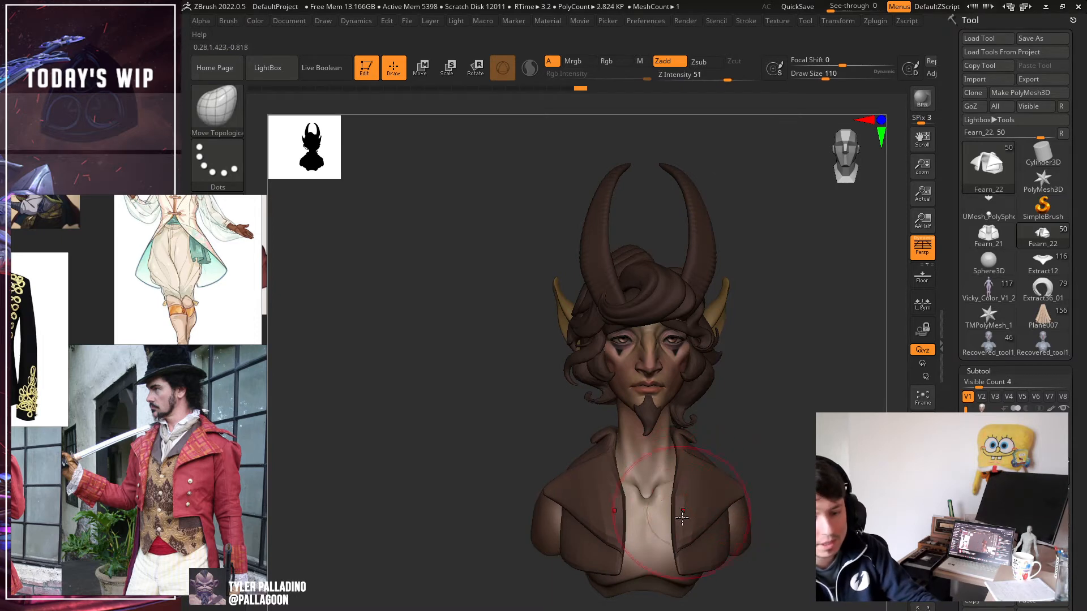
Pull the jacket's lower front edges inward across the chest with Move Topological, reducing the Draw Size to 58.
{"action": "left_click_drag", "start_coordinate": [674, 574], "coordinate": [666, 574]}
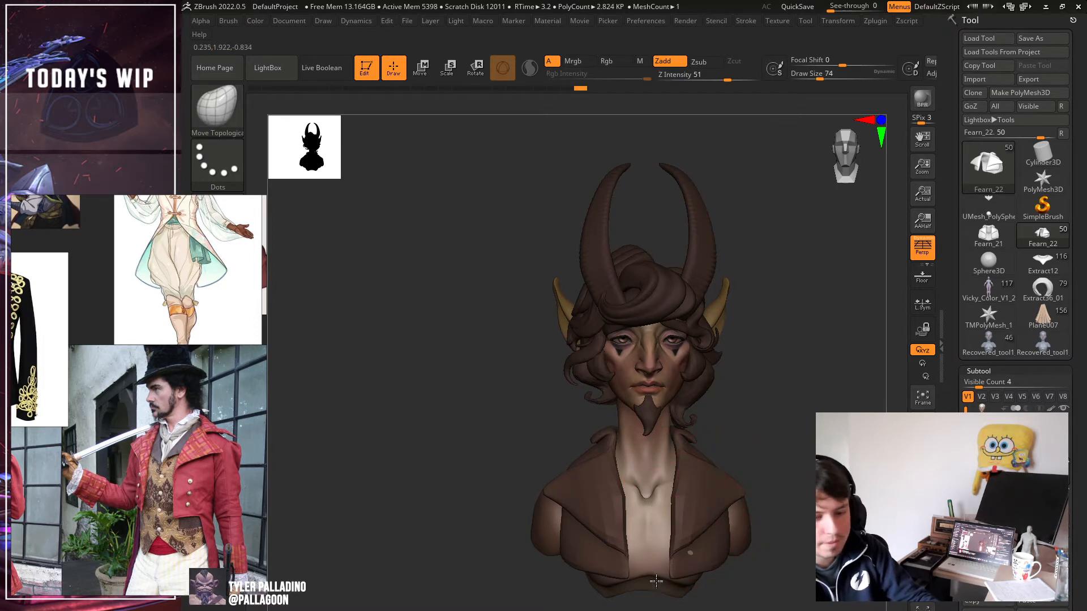
{"action": "right_click_drag", "start_coordinate": [669, 518], "coordinate": [665, 537]}
{"action": "mouse_move", "coordinate": [675, 530]}
{"action": "left_mouse_down"}
{"action": "mouse_move", "coordinate": [669, 453]}
{"action": "mouse_move", "coordinate": [670, 472]}
{"action": "left_mouse_up"}
{"action": "key", "text": "["}
{"action": "left_click_drag", "start_coordinate": [812, 593], "coordinate": [800, 553]}
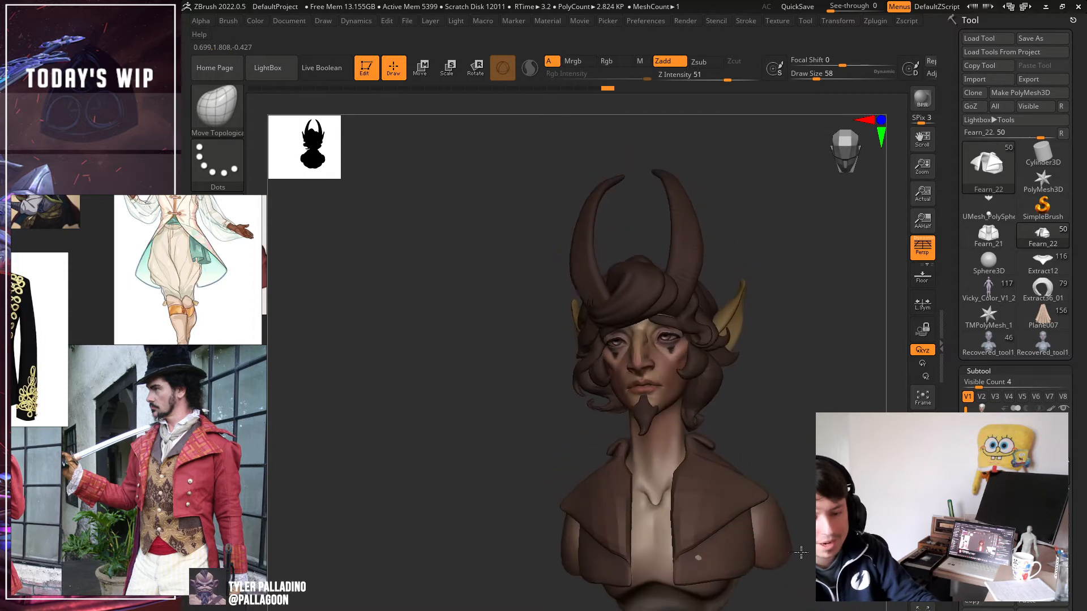
Pull the top of the lapel back toward the collar in the side view, using Draw Sizes 54 and 66.
{"action": "key", "text": "]"}
{"action": "key", "text": "]"}
{"action": "mouse_move", "coordinate": [799, 591]}
{"action": "left_mouse_down"}
{"action": "mouse_move", "coordinate": [654, 564]}
{"action": "mouse_move", "coordinate": [741, 569]}
{"action": "mouse_move", "coordinate": [662, 566]}
{"action": "left_mouse_up"}
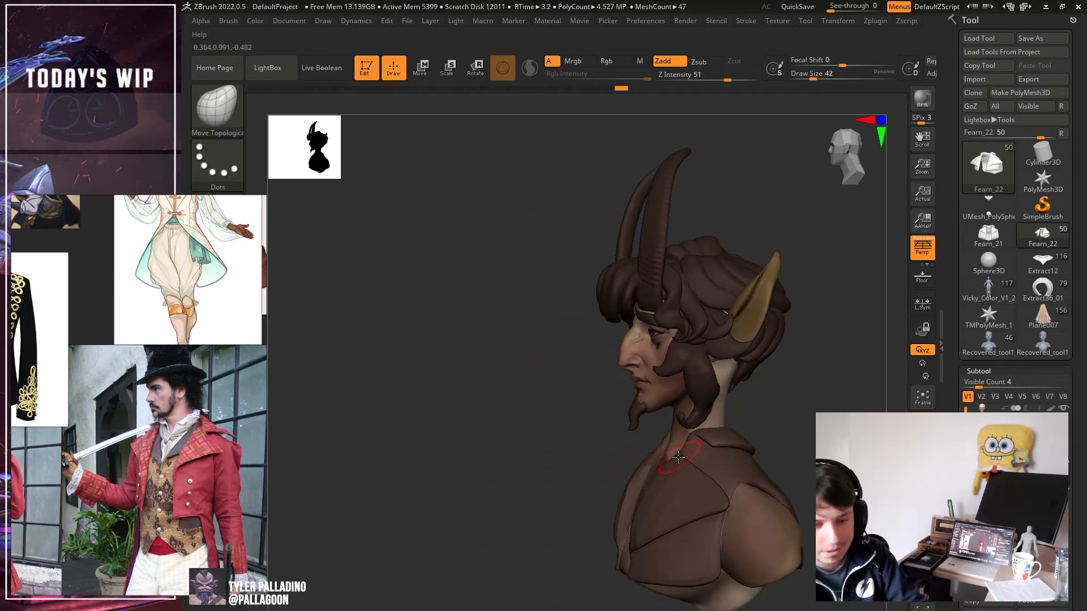
{"action": "key", "text": "bracketright"}
{"action": "key", "text": "bracketright"}
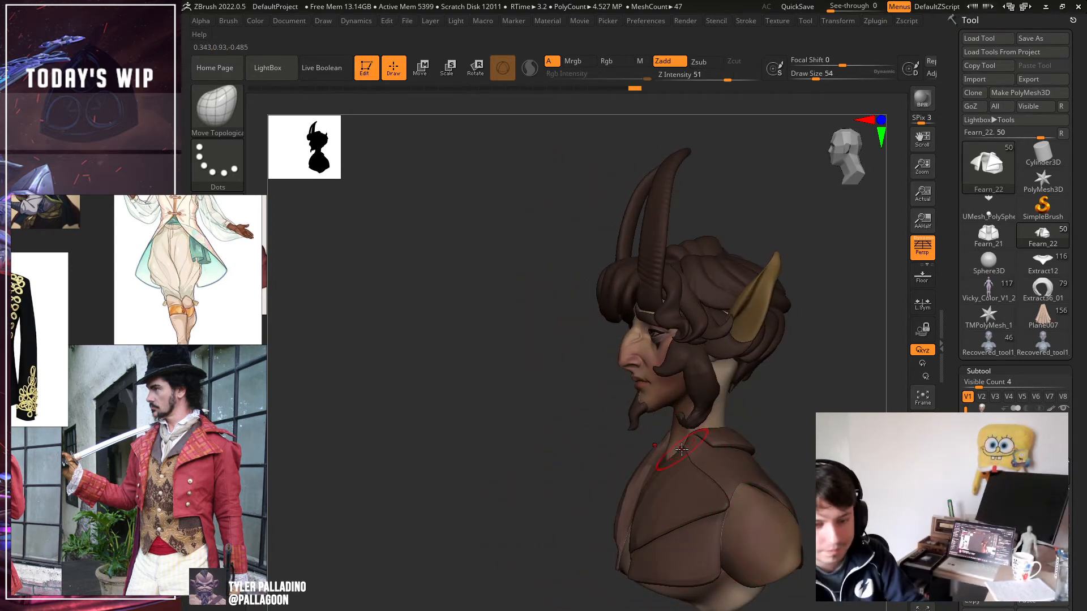
{"action": "mouse_move", "coordinate": [685, 444]}
{"action": "left_mouse_down"}
{"action": "mouse_move", "coordinate": [775, 431]}
{"action": "mouse_move", "coordinate": [726, 446]}
{"action": "mouse_move", "coordinate": [808, 405]}
{"action": "mouse_move", "coordinate": [762, 403]}
{"action": "mouse_move", "coordinate": [704, 433]}
{"action": "left_mouse_up"}
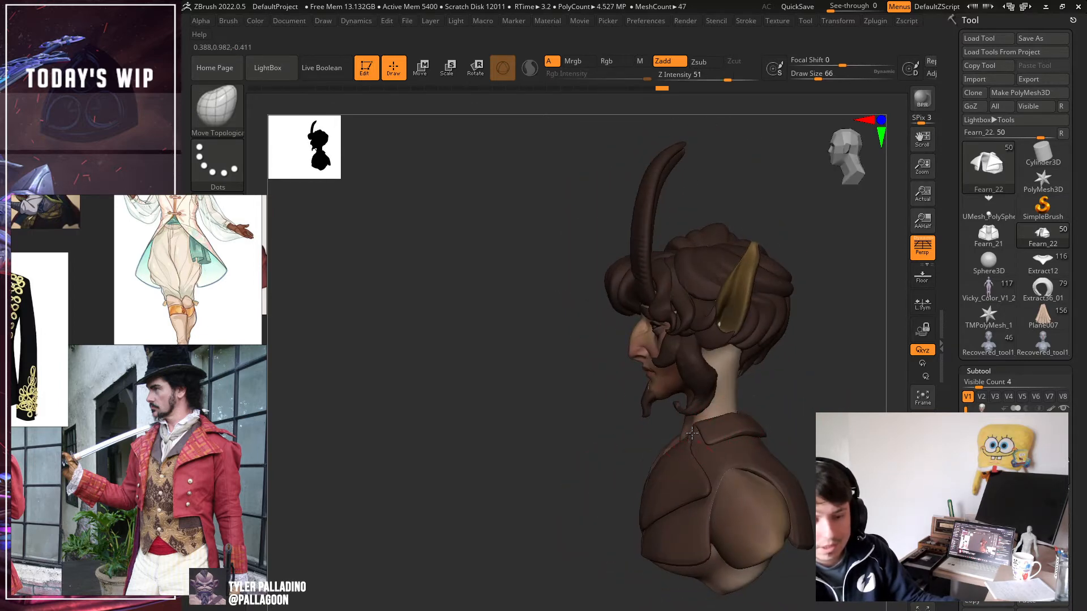
{"action": "key", "text": "ctrl+shift+z"}
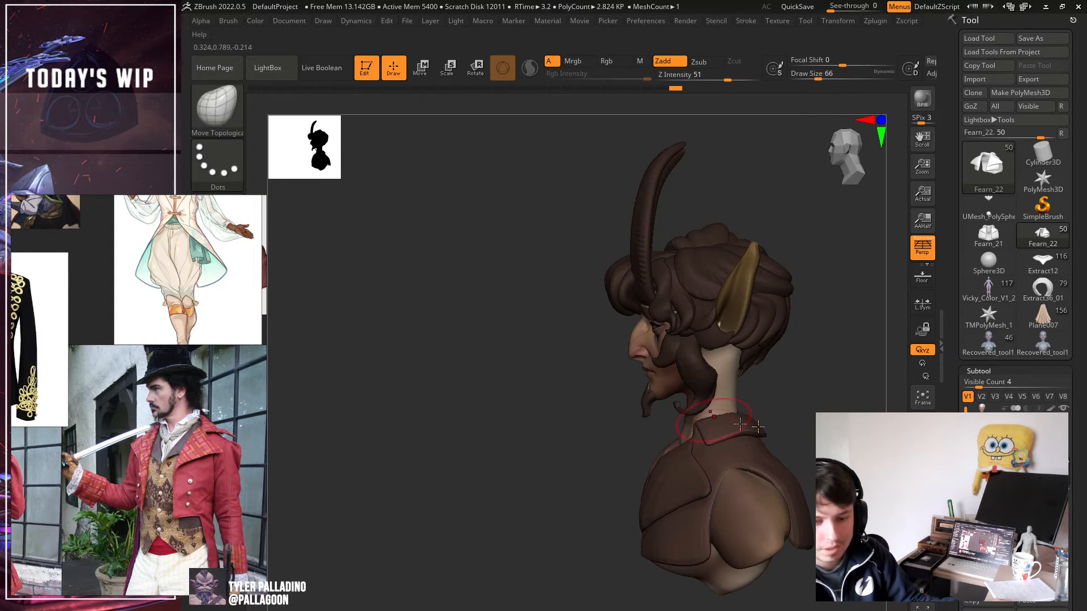
Smooth the lapel surface and shift the lapel toward the chest from the side with Move Topological at Draw Size 146.
{"action": "right_click_drag", "start_coordinate": [740, 423], "coordinate": [679, 425]}
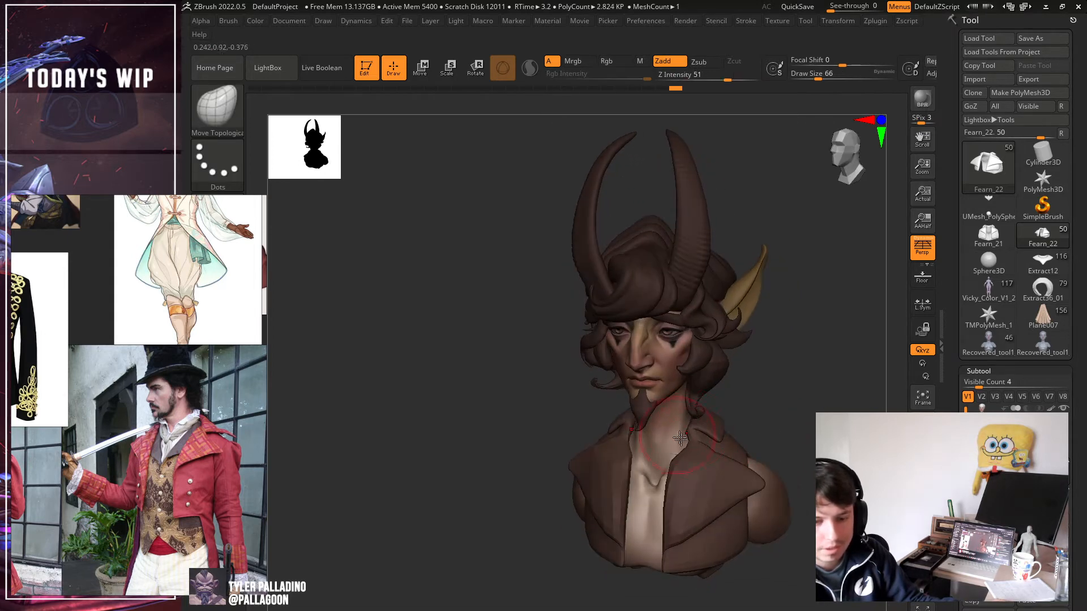
{"action": "key", "text": "shift"}
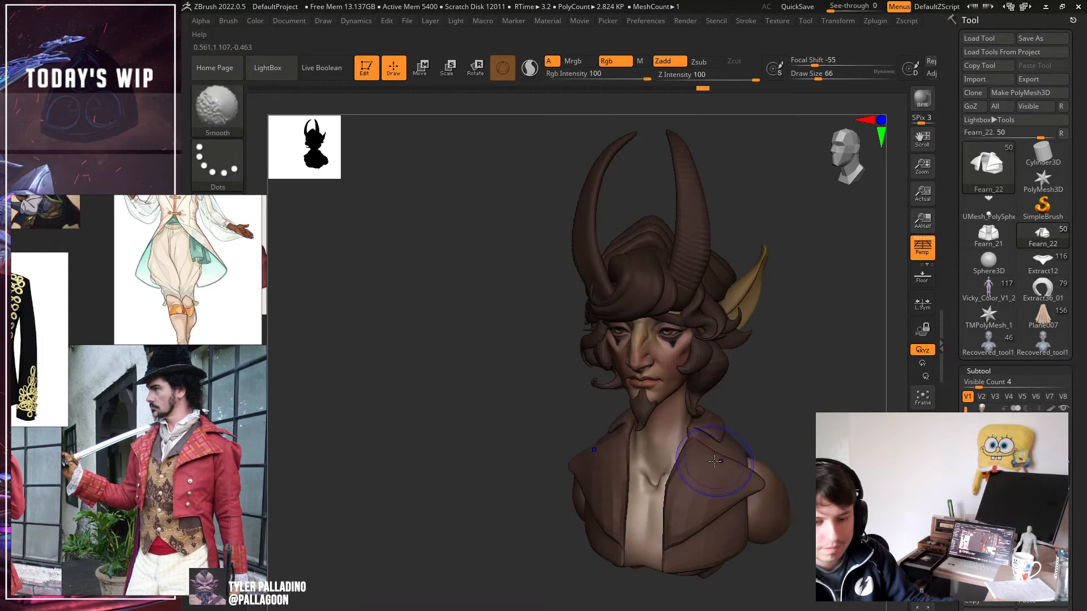
{"action": "mouse_move", "coordinate": [789, 417]}
{"action": "right_mouse_down"}
{"action": "mouse_move", "coordinate": [795, 448]}
{"action": "mouse_move", "coordinate": [772, 437]}
{"action": "right_mouse_up"}
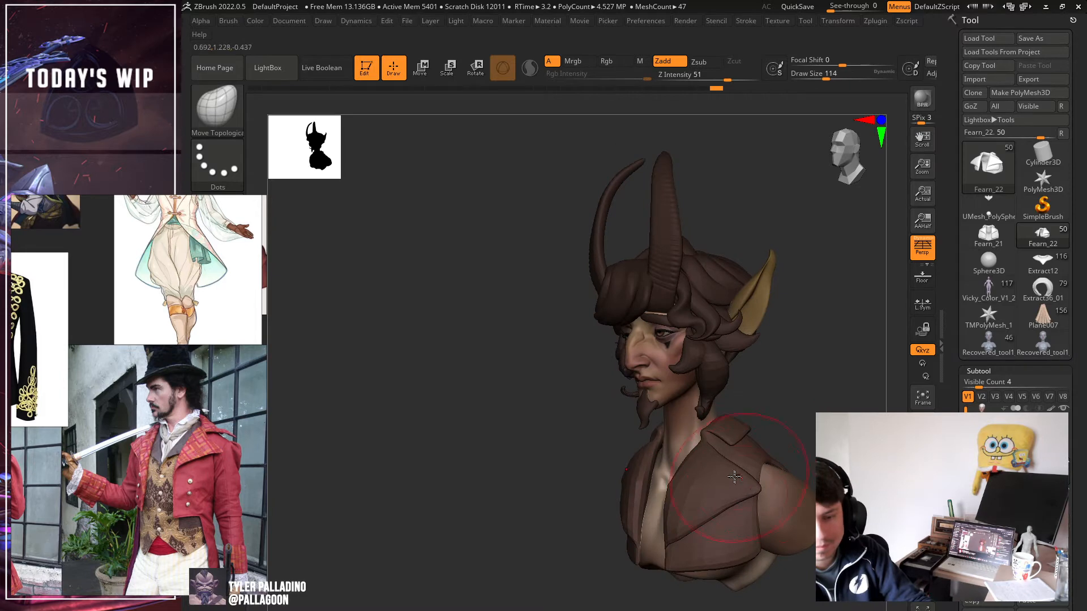
{"action": "right_click_drag", "start_coordinate": [726, 453], "coordinate": [731, 482]}
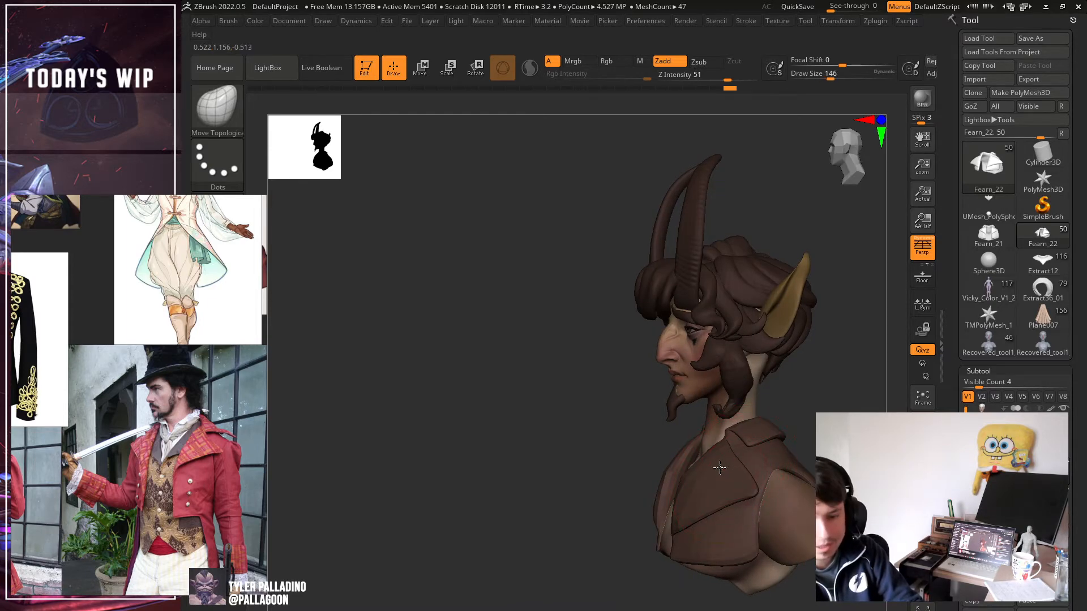
{"action": "left_click_drag", "start_coordinate": [719, 467], "coordinate": [699, 472]}
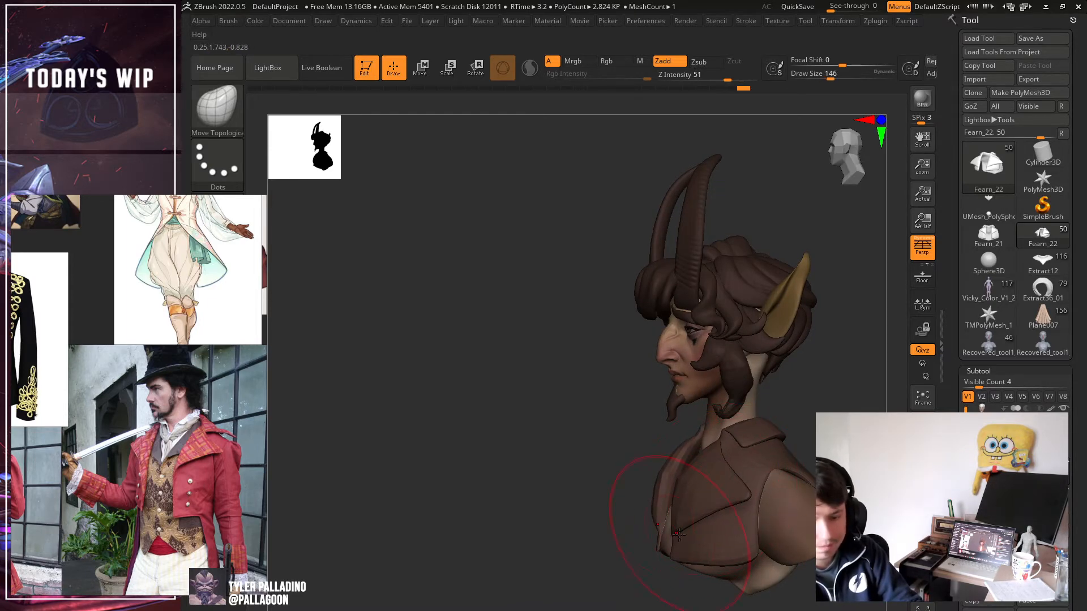
Pull the Fearn_22 jacket's lapel points down and outward in the front view, reducing the Draw Size from 146 to 102.
{"action": "right_click_drag", "start_coordinate": [674, 543], "coordinate": [727, 533]}
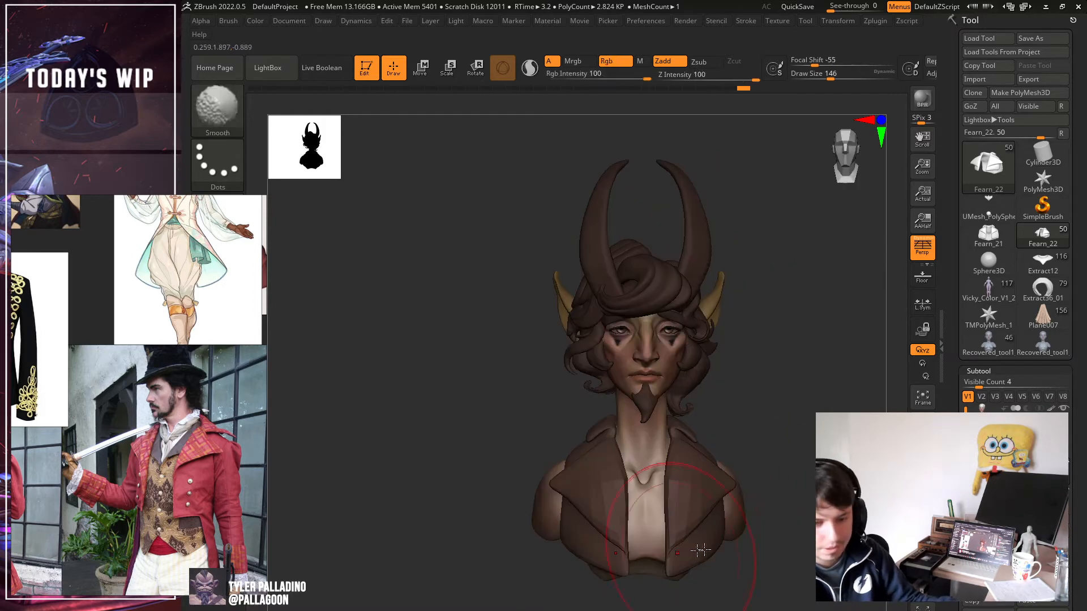
{"action": "left_click_drag", "start_coordinate": [730, 530], "coordinate": [728, 546]}
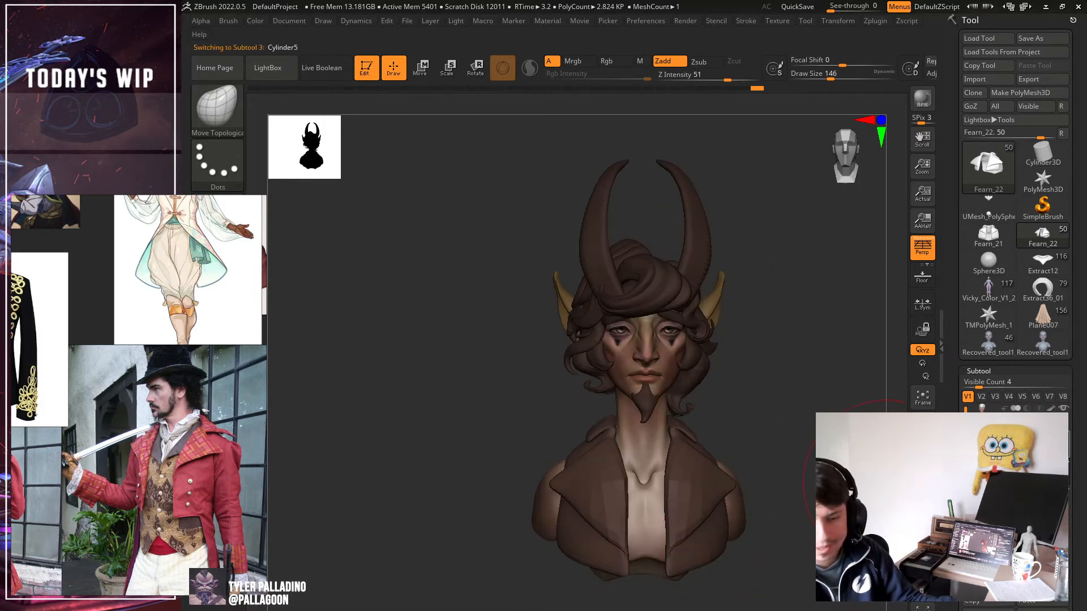
{"action": "left_click", "coordinate": [987, 491]}
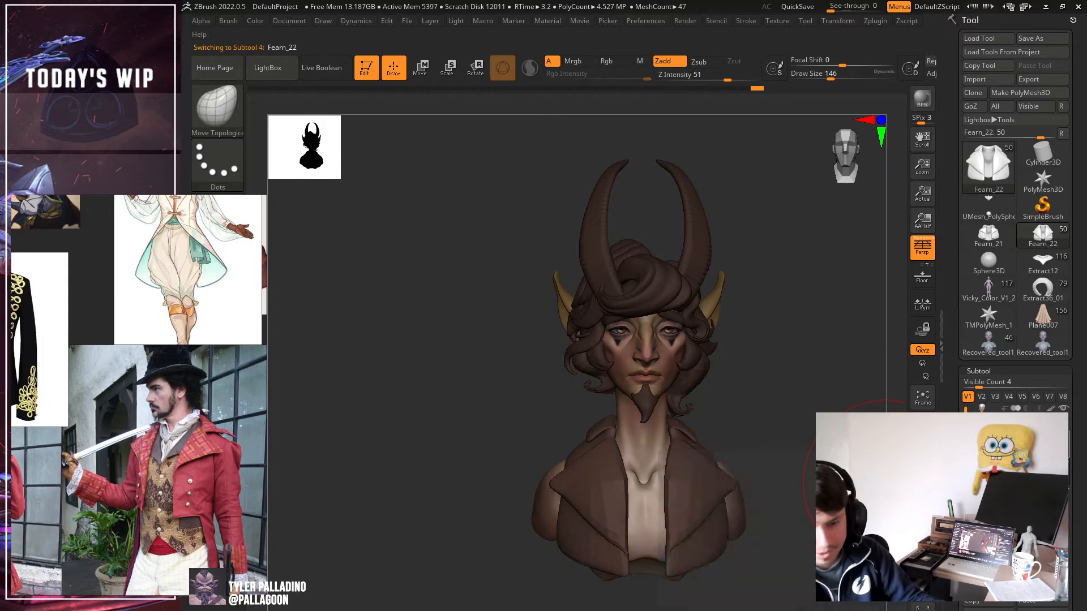
{"action": "mouse_move", "coordinate": [772, 481]}
{"action": "left_mouse_down"}
{"action": "mouse_move", "coordinate": [774, 489]}
{"action": "mouse_move", "coordinate": [724, 501]}
{"action": "mouse_move", "coordinate": [723, 544]}
{"action": "left_mouse_up"}
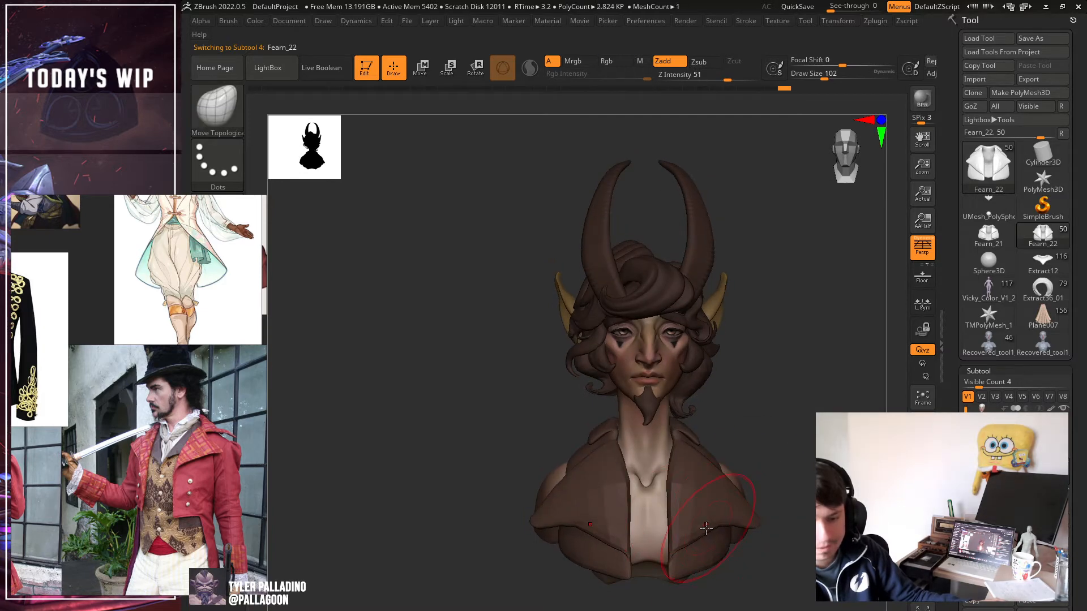
{"action": "key", "text": "shift"}
Adjust the collar where it meets the lapels from above and from the front, using Draw Sizes 50 and 70.
{"action": "left_click_drag", "start_coordinate": [731, 511], "coordinate": [695, 423]}
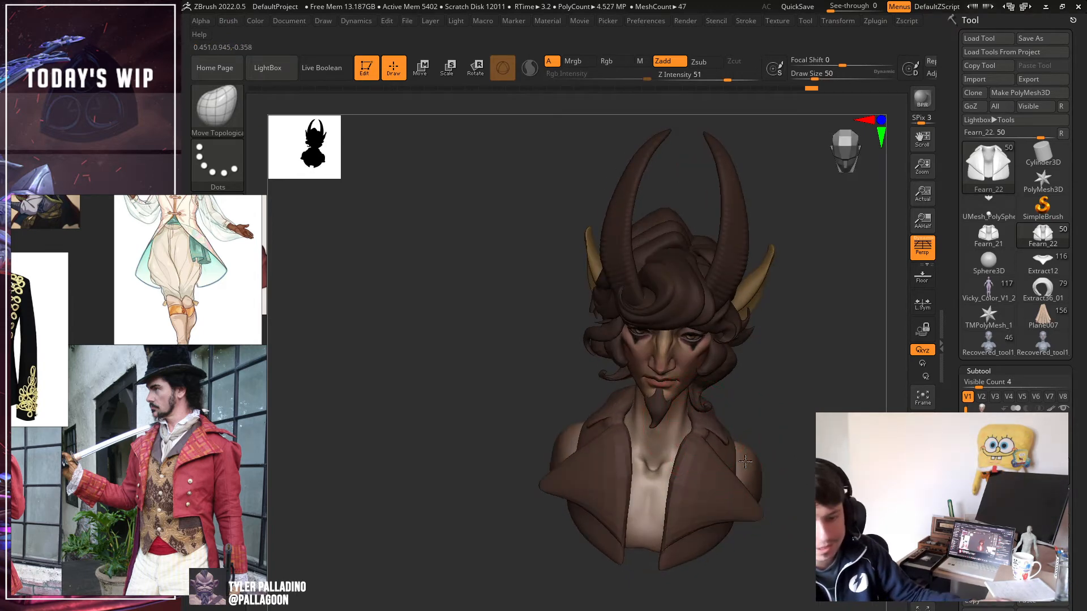
{"action": "mouse_move", "coordinate": [773, 428]}
{"action": "left_mouse_down"}
{"action": "mouse_move", "coordinate": [717, 429]}
{"action": "mouse_move", "coordinate": [798, 352]}
{"action": "mouse_move", "coordinate": [796, 339]}
{"action": "left_mouse_up"}
{"action": "mouse_move", "coordinate": [708, 421]}
{"action": "left_mouse_down"}
{"action": "mouse_move", "coordinate": [695, 420]}
{"action": "mouse_move", "coordinate": [717, 430]}
{"action": "left_mouse_up"}
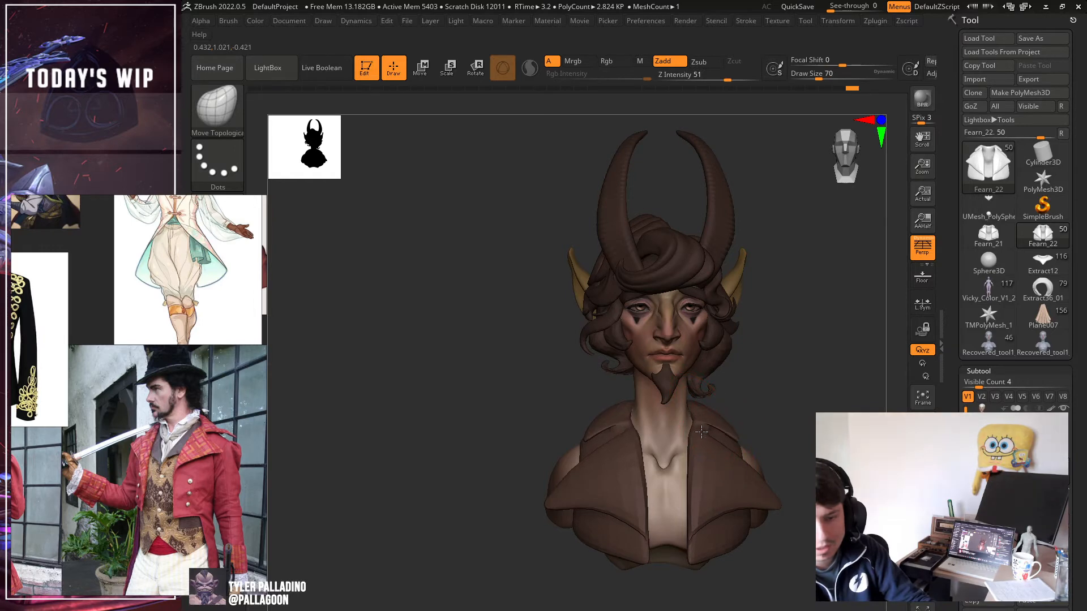
{"action": "left_click_drag", "start_coordinate": [799, 414], "coordinate": [712, 508]}
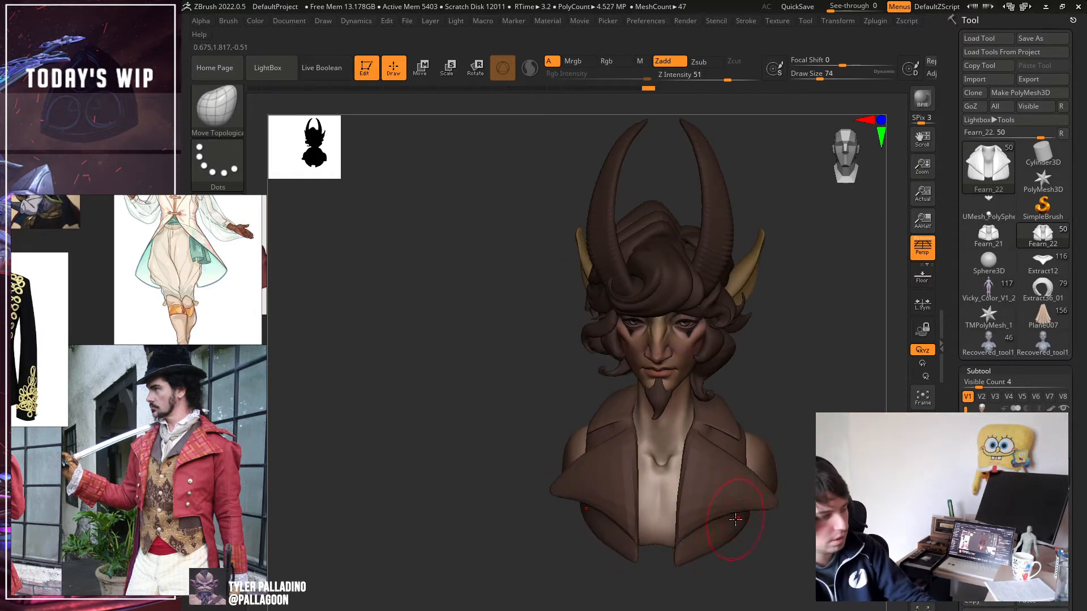
Check the Cylinder5 subtool, return to Fearn_22 and raise the lower lapel edge with Move Topological at Draw Size 94.
{"action": "left_click", "coordinate": [996, 447]}
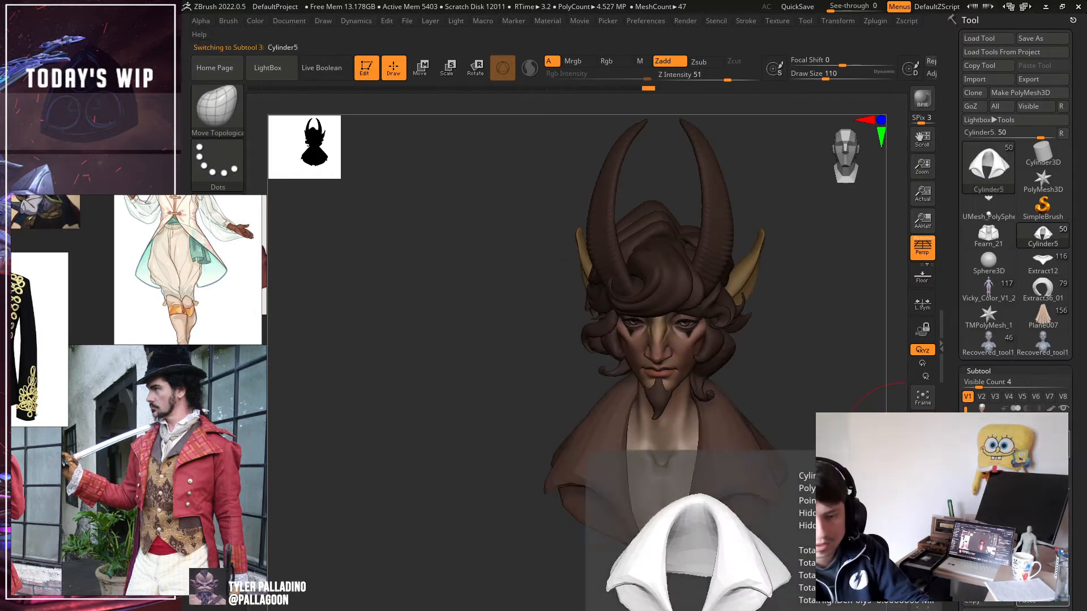
{"action": "left_click", "coordinate": [997, 492]}
{"action": "mouse_move", "coordinate": [799, 557]}
{"action": "left_mouse_down"}
{"action": "mouse_move", "coordinate": [784, 470]}
{"action": "mouse_move", "coordinate": [761, 475]}
{"action": "mouse_move", "coordinate": [764, 491]}
{"action": "mouse_move", "coordinate": [767, 476]}
{"action": "mouse_move", "coordinate": [839, 499]}
{"action": "left_mouse_up"}
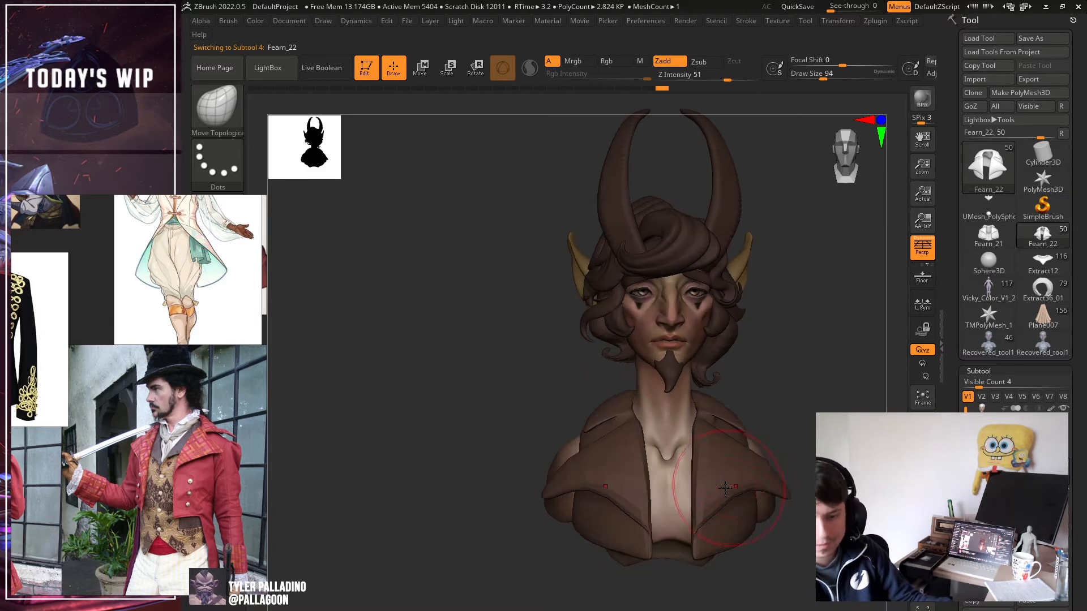
{"action": "left_click_drag", "start_coordinate": [726, 489], "coordinate": [729, 480]}
{"action": "left_click_drag", "start_coordinate": [835, 490], "coordinate": [778, 491]}
{"action": "left_click_drag", "start_coordinate": [807, 447], "coordinate": [837, 481], "text": "shift"}
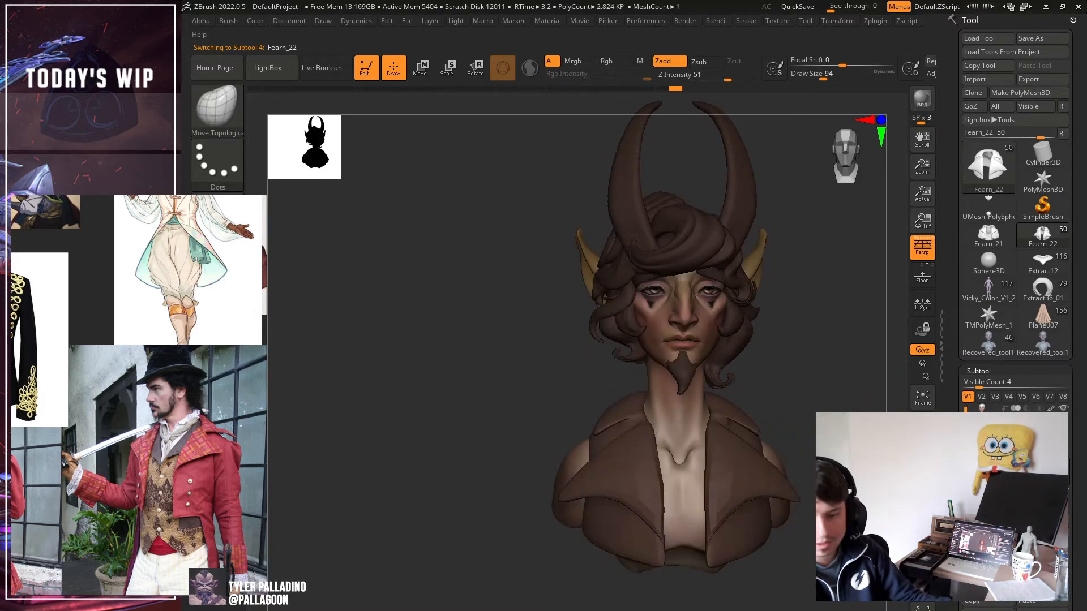
Test a slight inflation of the jacket with the Inflat brush at Z Intensity 5, undoing the unwanted strokes.
{"action": "left_click", "coordinate": [201, 104]}
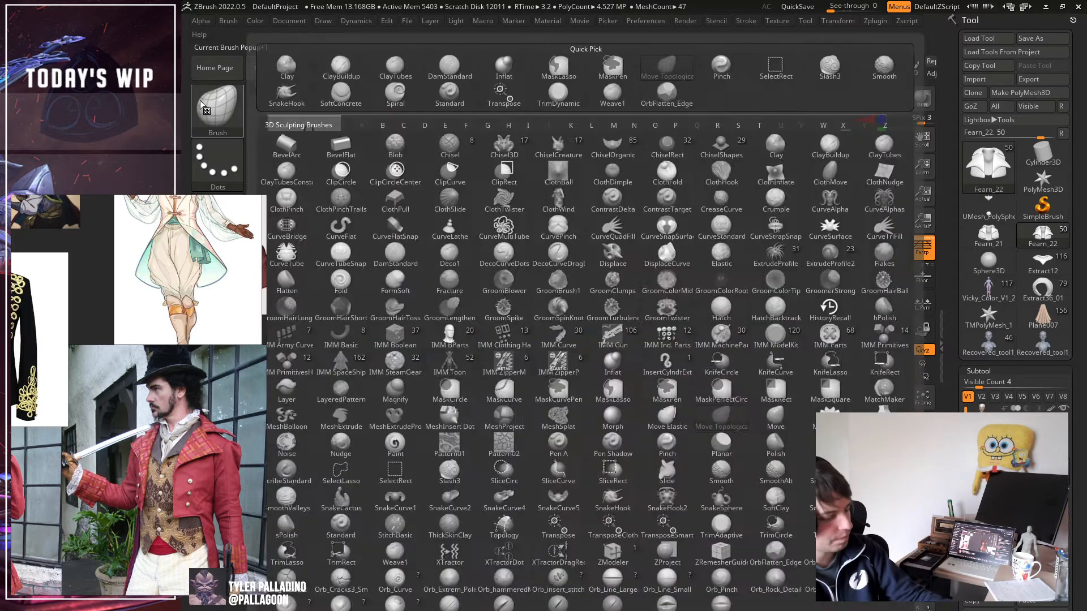
{"action": "left_click", "coordinate": [613, 363]}
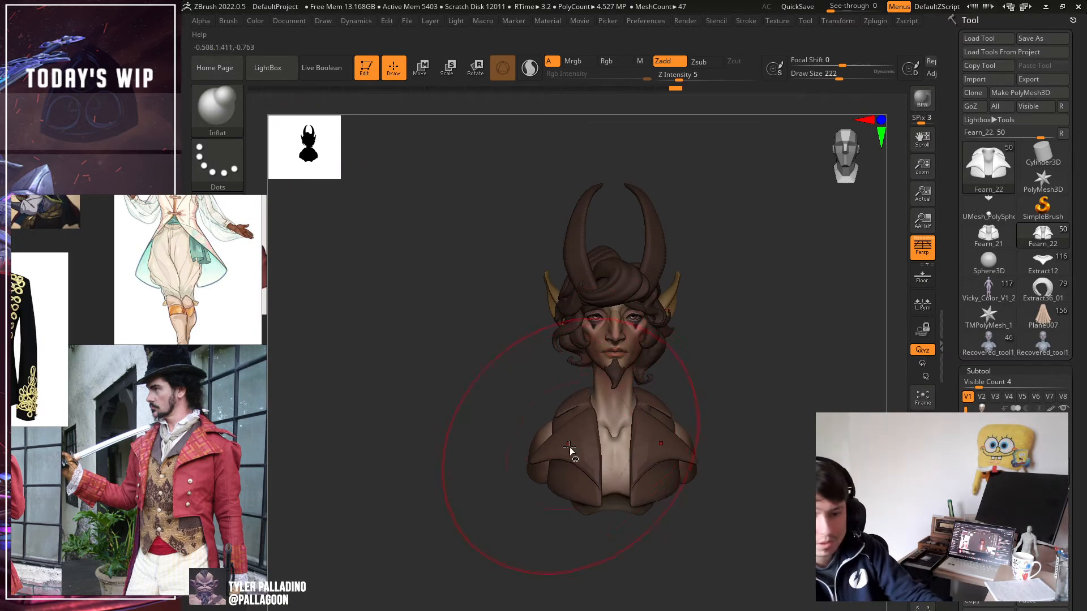
{"action": "key", "text": "ctrl+z"}
{"action": "mouse_move", "coordinate": [557, 427]}
{"action": "left_mouse_down"}
{"action": "mouse_move", "coordinate": [555, 436]}
{"action": "mouse_move", "coordinate": [560, 425]}
{"action": "left_mouse_up"}
{"action": "key", "text": "ctrl+z"}
{"action": "left_click_drag", "start_coordinate": [638, 429], "coordinate": [640, 429]}
{"action": "key", "text": "ctrl+z"}
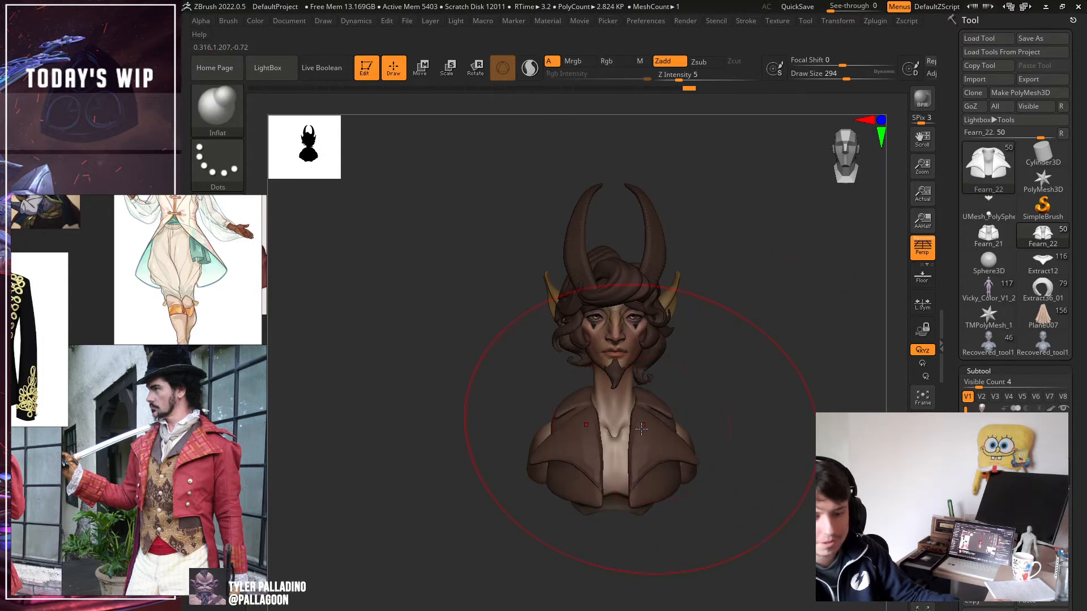
Switch back to Move Topological, widen the jacket's front opening at Draw Size 76 and smooth its inner edges.
{"action": "left_click_drag", "start_coordinate": [845, 74], "coordinate": [825, 74]}
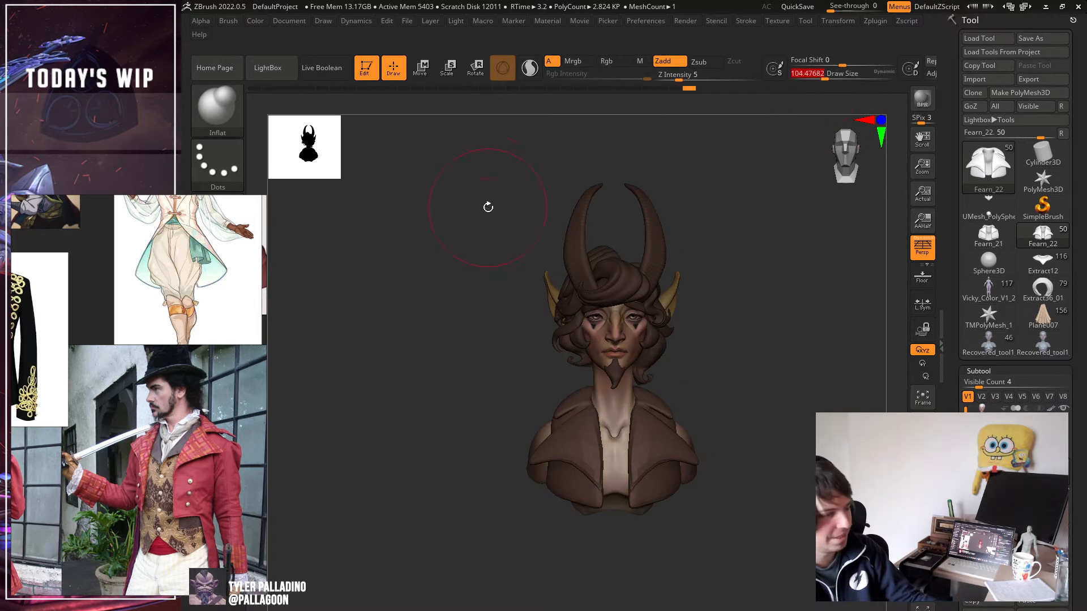
{"action": "left_click", "coordinate": [222, 124]}
{"action": "key", "text": "m"}
{"action": "key", "text": "t"}
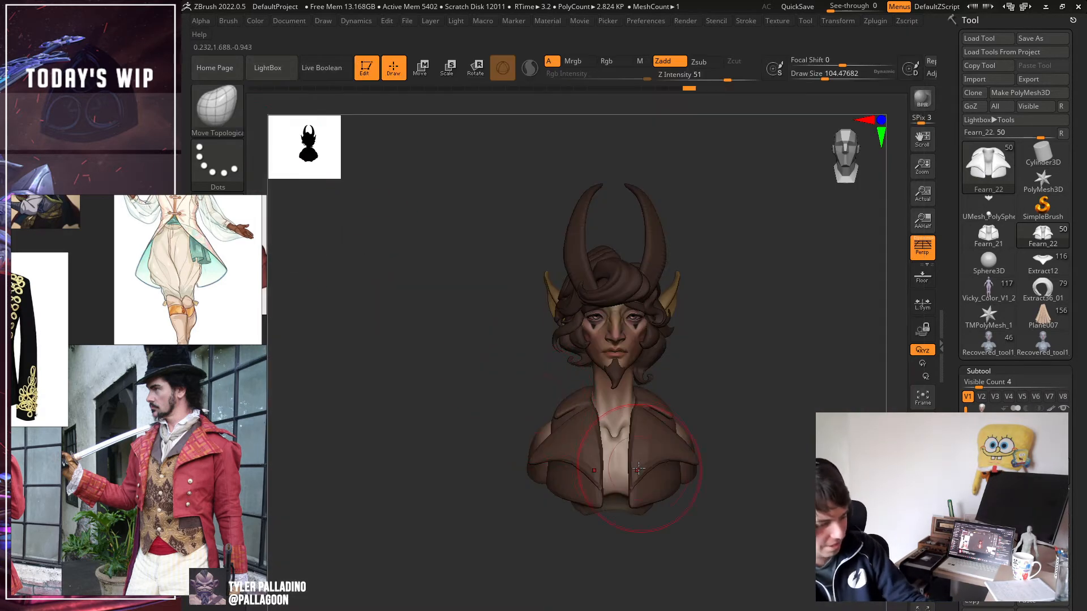
{"action": "key", "text": "bracketleft"}
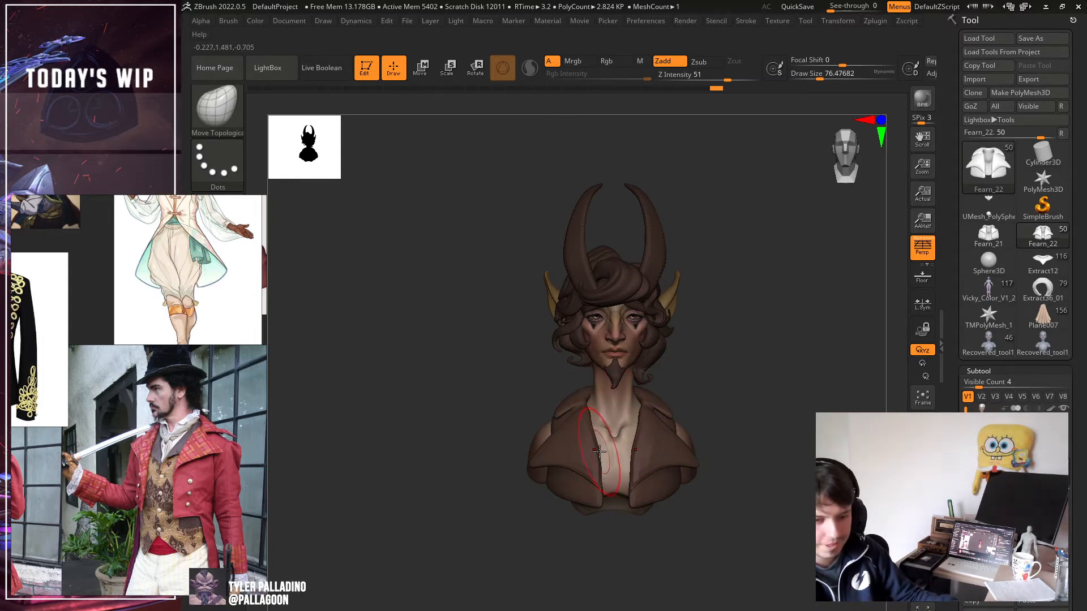
{"action": "left_click_drag", "start_coordinate": [599, 452], "coordinate": [599, 457]}
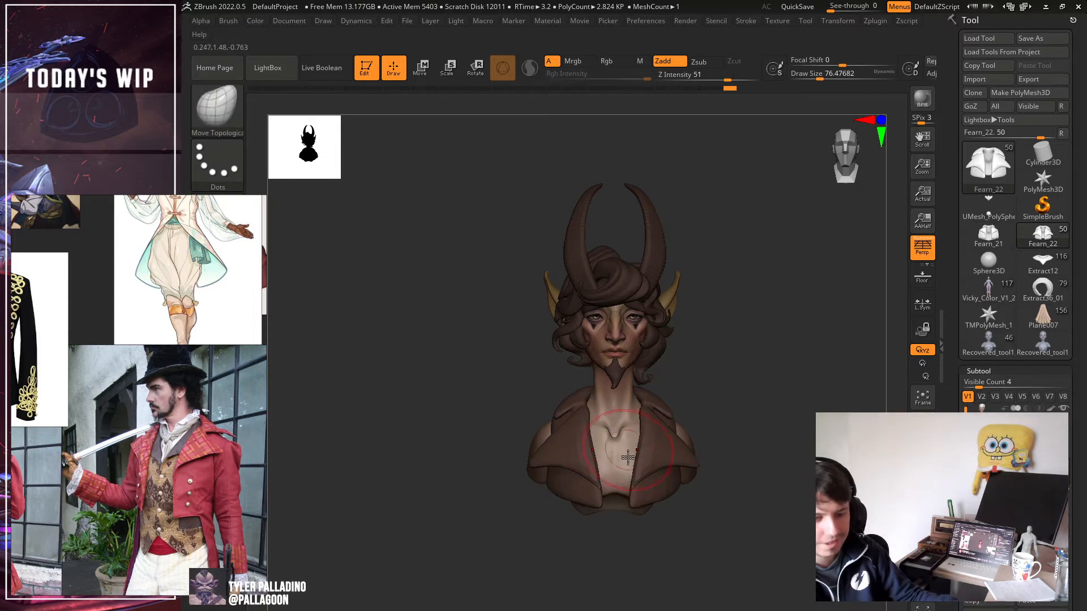
{"action": "left_click_drag", "start_coordinate": [637, 488], "coordinate": [634, 464], "text": "shift"}
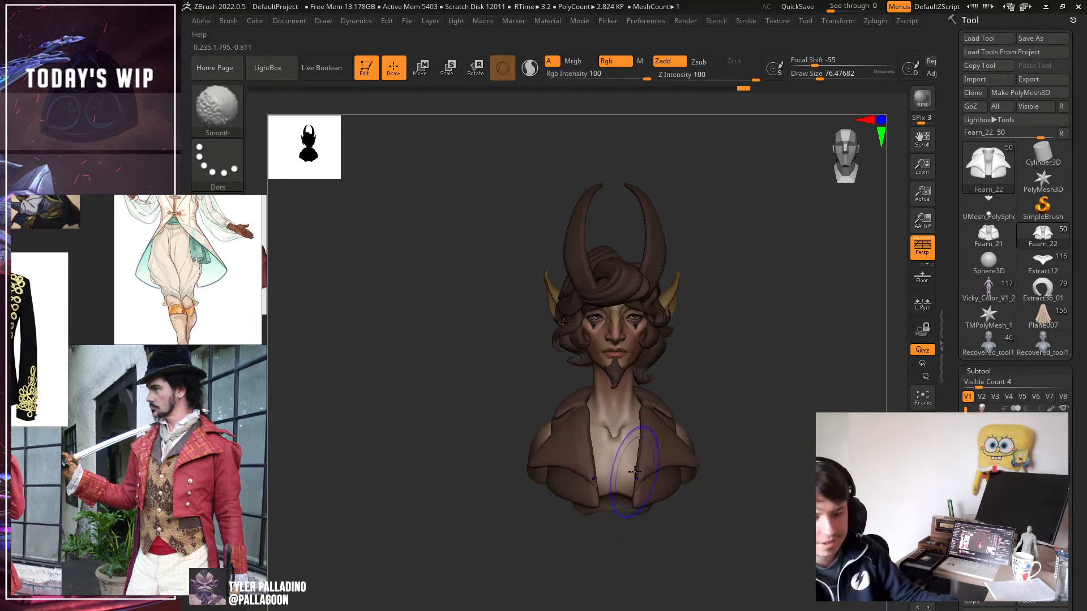
Refine the collar around the neck from the three-quarter, back and front views with Move Topological at Draw Size 76.
{"action": "left_click_drag", "start_coordinate": [750, 491], "coordinate": [702, 478]}
{"action": "mouse_move", "coordinate": [639, 434]}
{"action": "left_mouse_down"}
{"action": "mouse_move", "coordinate": [629, 440]}
{"action": "mouse_move", "coordinate": [645, 422]}
{"action": "left_mouse_up"}
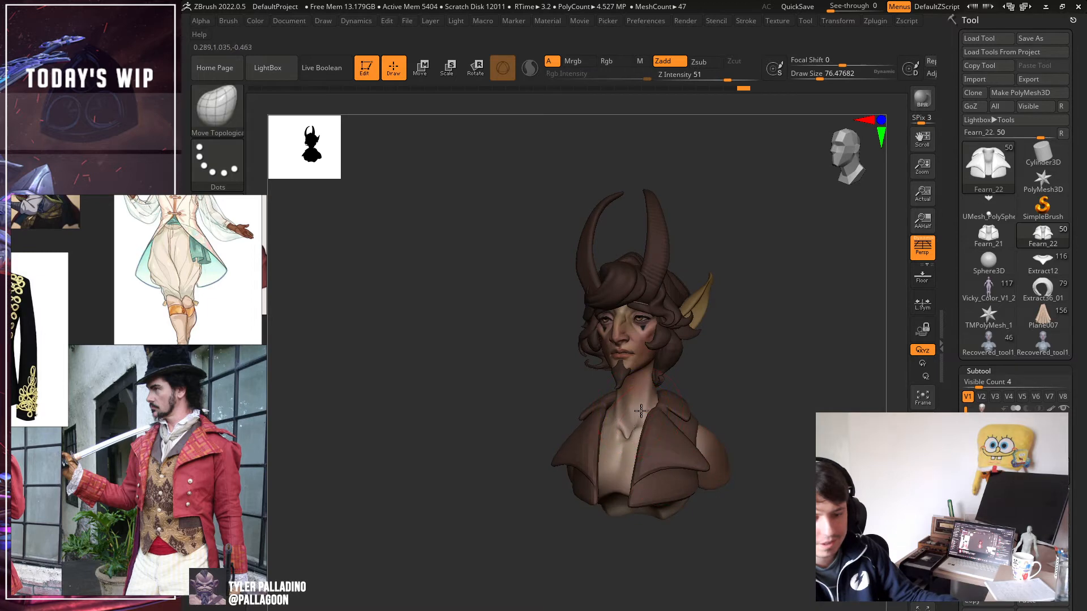
{"action": "mouse_move", "coordinate": [730, 410]}
{"action": "left_mouse_down", "text": "shift"}
{"action": "mouse_move", "coordinate": [786, 398]}
{"action": "mouse_move", "coordinate": [703, 383]}
{"action": "mouse_move", "coordinate": [667, 402]}
{"action": "mouse_move", "coordinate": [686, 395]}
{"action": "left_mouse_up", "text": "shift"}
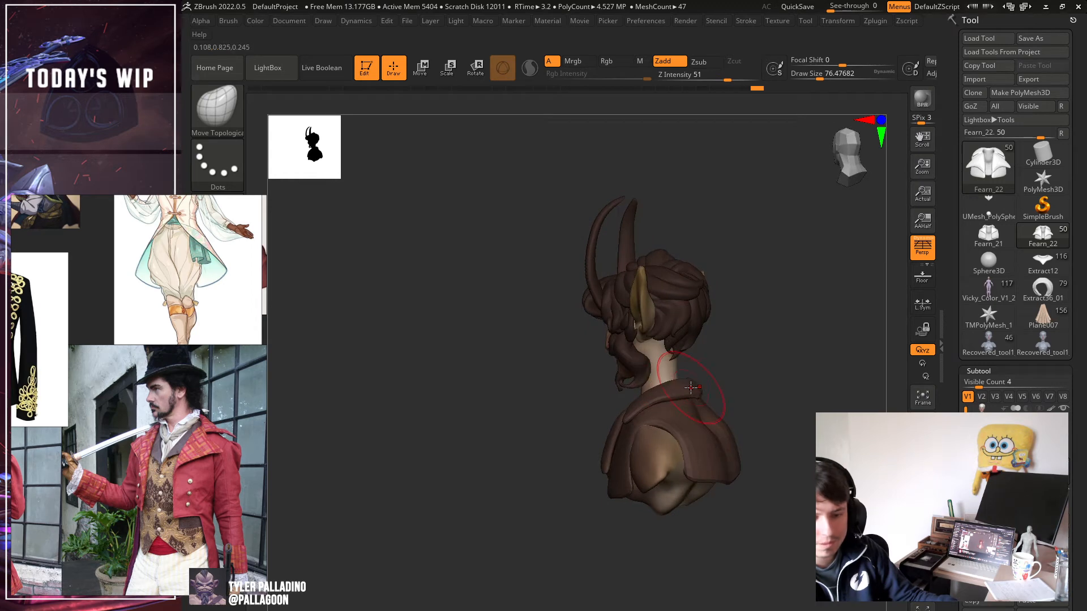
{"action": "left_click_drag", "start_coordinate": [693, 381], "coordinate": [719, 386], "text": "shift"}
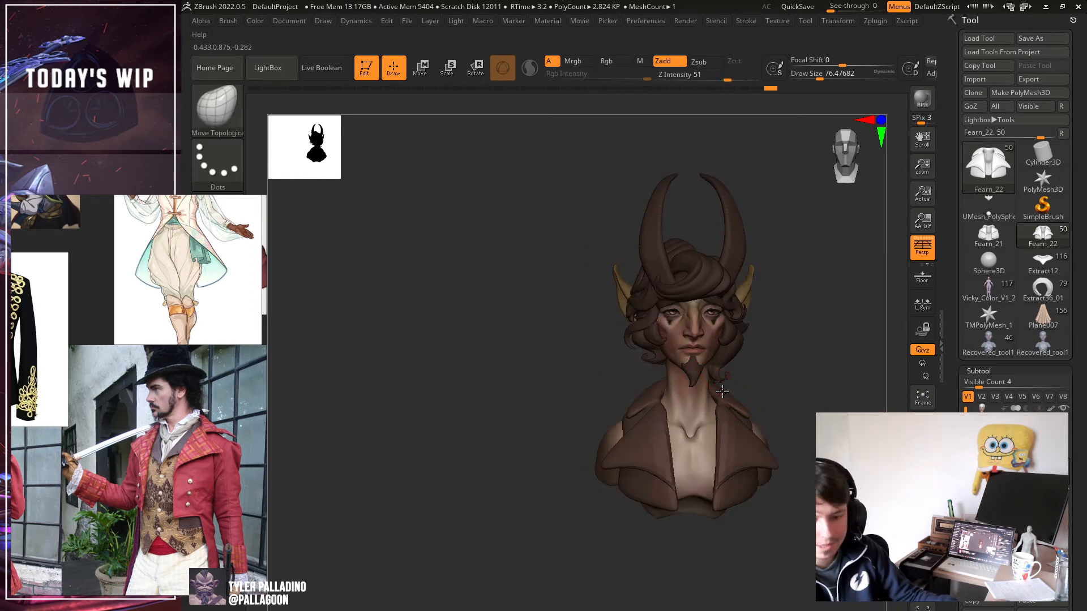
{"action": "mouse_move", "coordinate": [716, 391]}
{"action": "left_mouse_down", "text": "alt"}
{"action": "mouse_move", "coordinate": [753, 419]}
{"action": "mouse_move", "coordinate": [798, 427]}
{"action": "left_mouse_up", "text": "alt"}
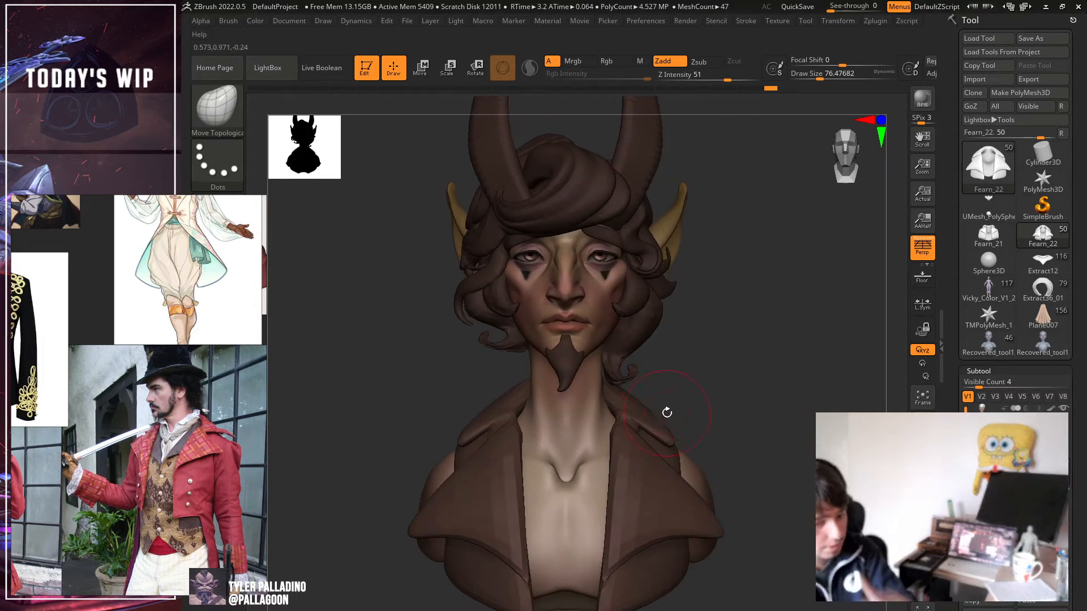
Reshape the jacket's collar from the side and three-quarter views with Move Topological, raising the Draw Size to 112.
{"action": "key", "text": "bracketright"}
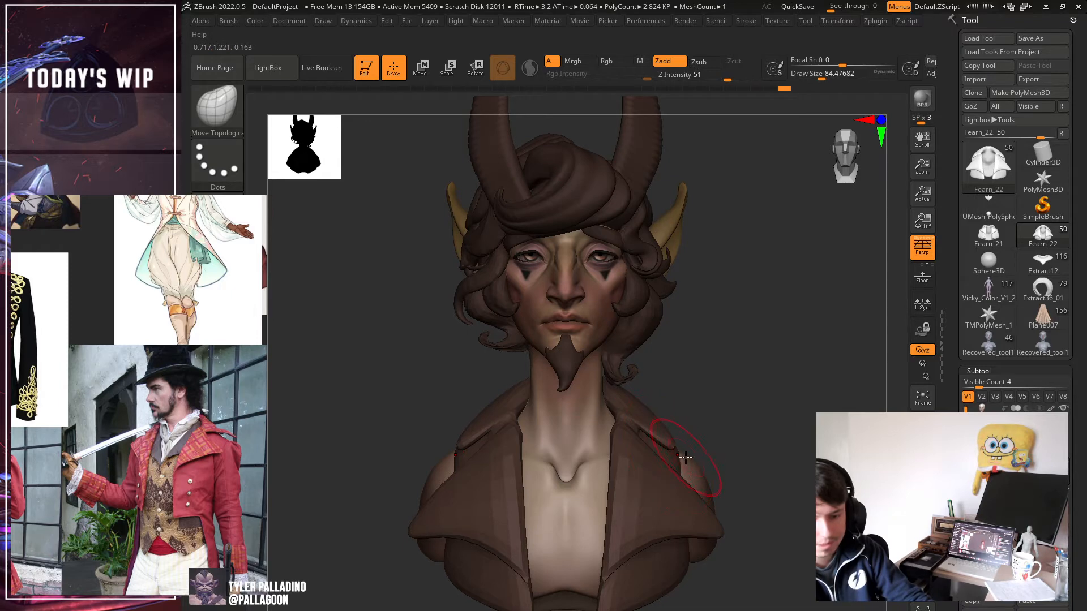
{"action": "key", "text": "bracketright"}
{"action": "mouse_move", "coordinate": [664, 443]}
{"action": "left_mouse_down"}
{"action": "mouse_move", "coordinate": [655, 412]}
{"action": "mouse_move", "coordinate": [696, 373]}
{"action": "mouse_move", "coordinate": [699, 351]}
{"action": "left_mouse_up"}
{"action": "key", "text": "bracketright"}
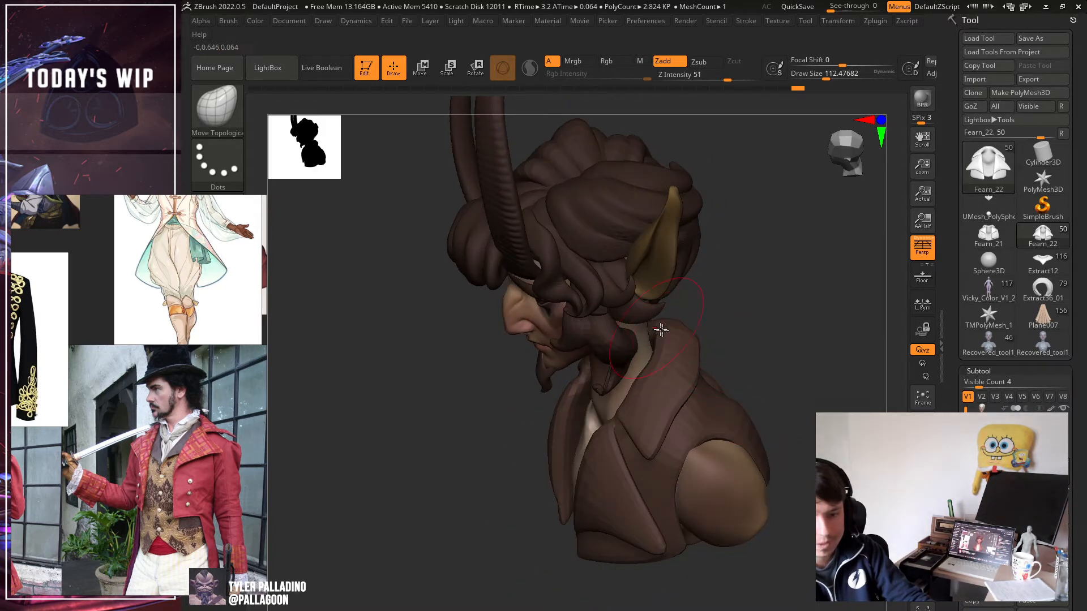
{"action": "left_click_drag", "start_coordinate": [741, 354], "coordinate": [689, 418]}
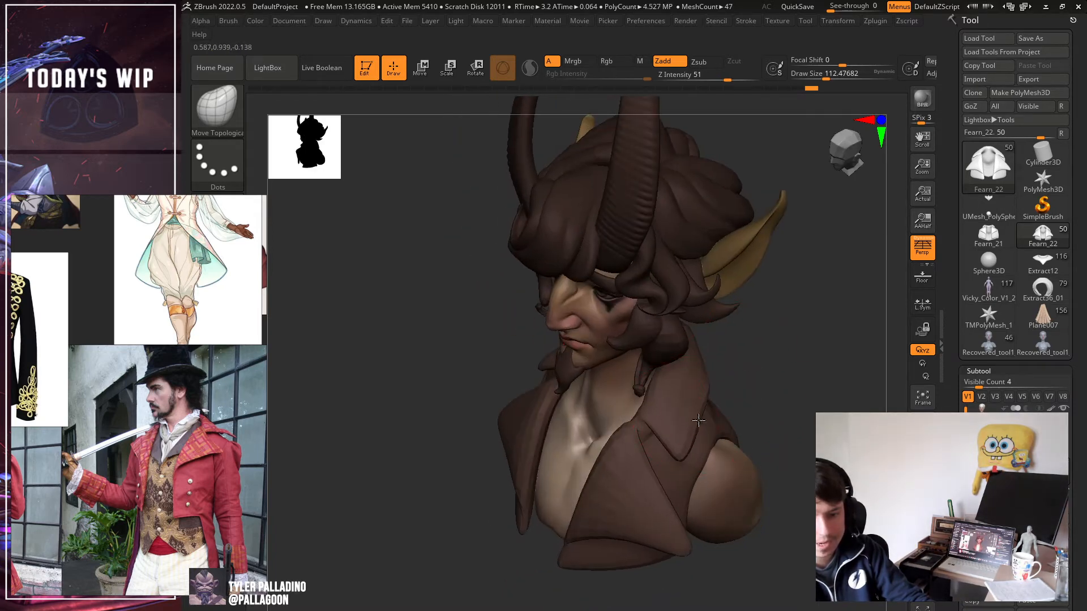
{"action": "mouse_move", "coordinate": [756, 400]}
{"action": "left_mouse_down", "text": "shift"}
{"action": "mouse_move", "coordinate": [717, 399]}
{"action": "mouse_move", "coordinate": [657, 445]}
{"action": "mouse_move", "coordinate": [660, 408]}
{"action": "mouse_move", "coordinate": [652, 416]}
{"action": "mouse_move", "coordinate": [641, 400]}
{"action": "mouse_move", "coordinate": [655, 405]}
{"action": "left_mouse_up", "text": "shift"}
{"action": "mouse_move", "coordinate": [679, 410]}
{"action": "right_mouse_down"}
{"action": "mouse_move", "coordinate": [837, 459]}
{"action": "mouse_move", "coordinate": [649, 425]}
{"action": "right_mouse_up"}
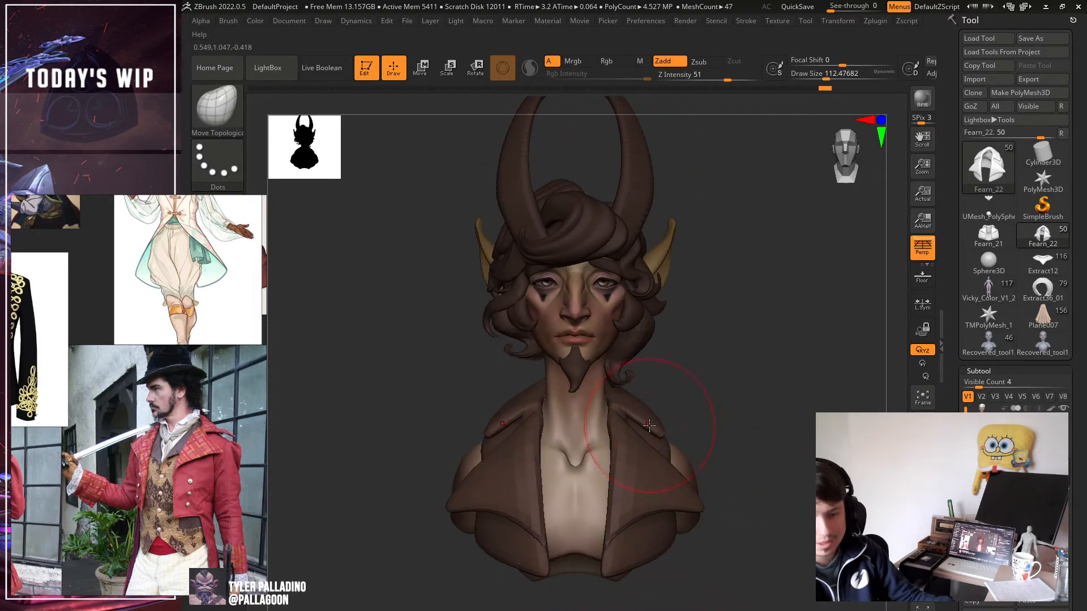
Adjust and smooth the inner edges of the jacket's front opening at Draw Size 112, undoing unwanted strokes.
{"action": "mouse_move", "coordinate": [617, 431]}
{"action": "left_mouse_down", "text": "shift"}
{"action": "mouse_move", "coordinate": [619, 407]}
{"action": "mouse_move", "coordinate": [660, 406]}
{"action": "mouse_move", "coordinate": [638, 405]}
{"action": "left_mouse_up", "text": "shift"}
{"action": "key", "text": "ctrl+z"}
{"action": "left_click_drag", "start_coordinate": [613, 462], "coordinate": [610, 466]}
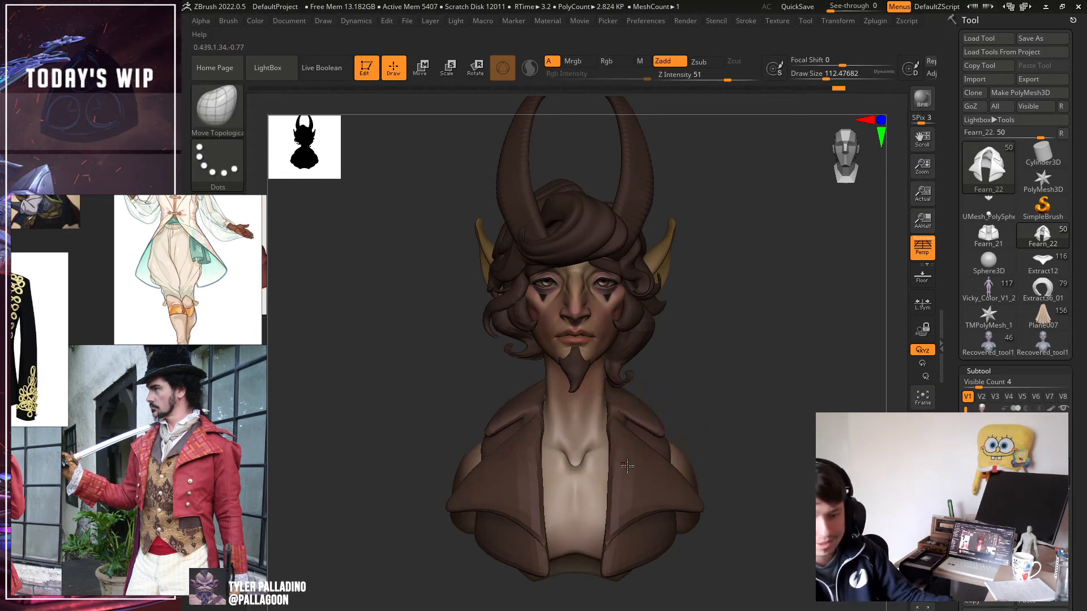
{"action": "left_click_drag", "start_coordinate": [545, 534], "coordinate": [547, 550]}
{"action": "key", "text": "ctrl+z"}
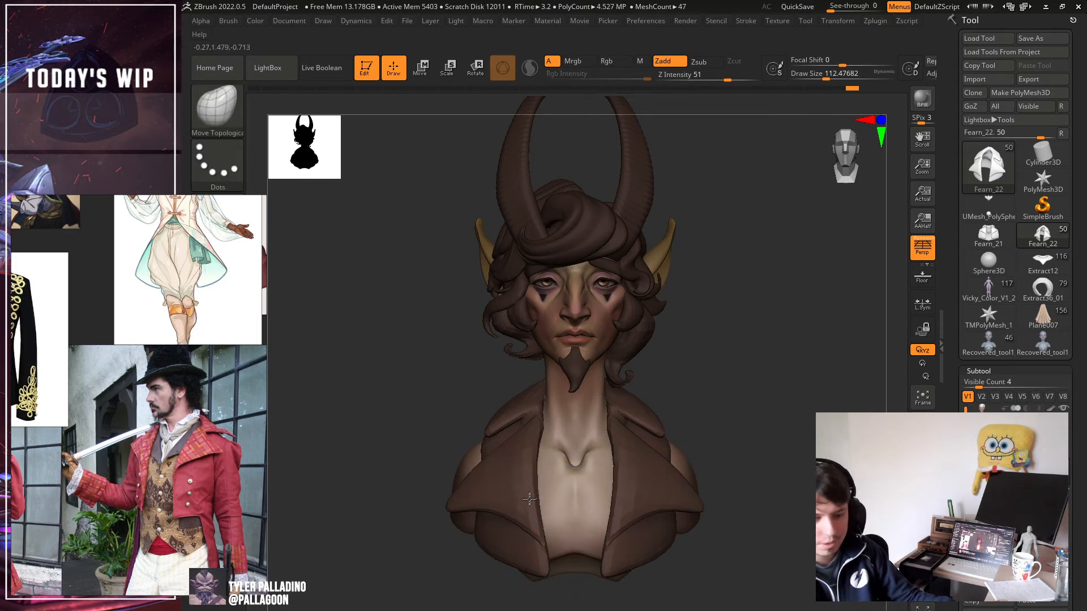
{"action": "left_click_drag", "start_coordinate": [541, 493], "coordinate": [530, 474]}
{"action": "key", "text": "ctrl+z"}
{"action": "left_click_drag", "start_coordinate": [545, 424], "coordinate": [538, 447]}
{"action": "mouse_move", "coordinate": [776, 437]}
{"action": "left_mouse_down"}
{"action": "mouse_move", "coordinate": [771, 447]}
{"action": "mouse_move", "coordinate": [784, 448]}
{"action": "left_mouse_up"}
{"action": "left_click_drag", "start_coordinate": [900, 506], "coordinate": [735, 461], "text": "alt"}
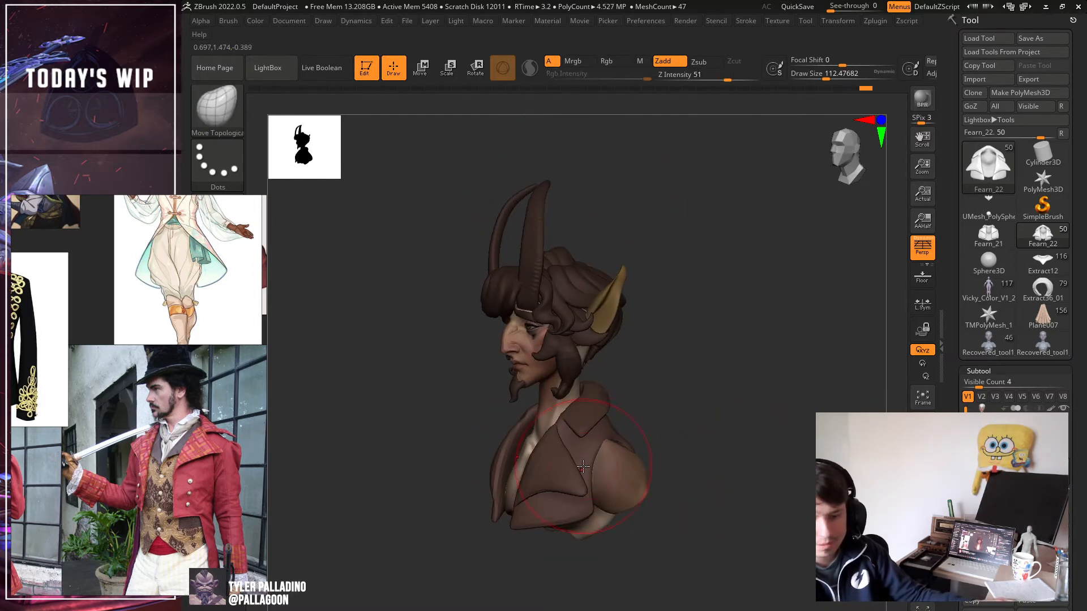
{"action": "left_click", "coordinate": [625, 463], "text": "alt"}
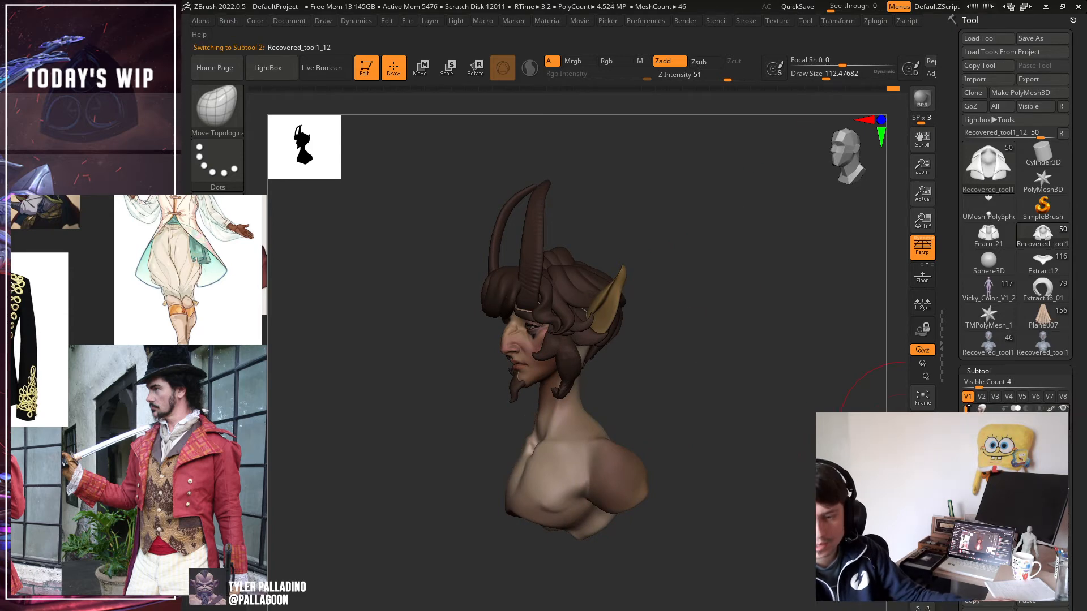
{"action": "left_click", "coordinate": [984, 472]}
{"action": "left_click_drag", "start_coordinate": [755, 445], "coordinate": [829, 433]}
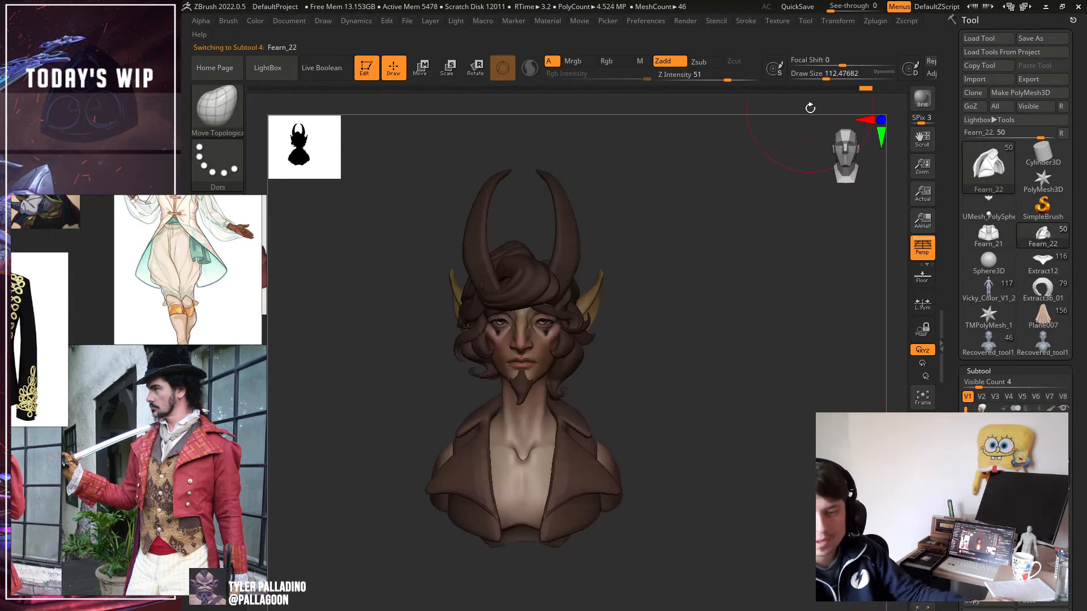
Select the body subtool Recovered_tool1_12 and start masking its shoulder beside the jacket's armhole with MaskPen at Draw Size 28.75.
{"action": "left_click_drag", "start_coordinate": [826, 76], "coordinate": [809, 75]}
{"action": "left_click_drag", "start_coordinate": [787, 414], "coordinate": [721, 412]}
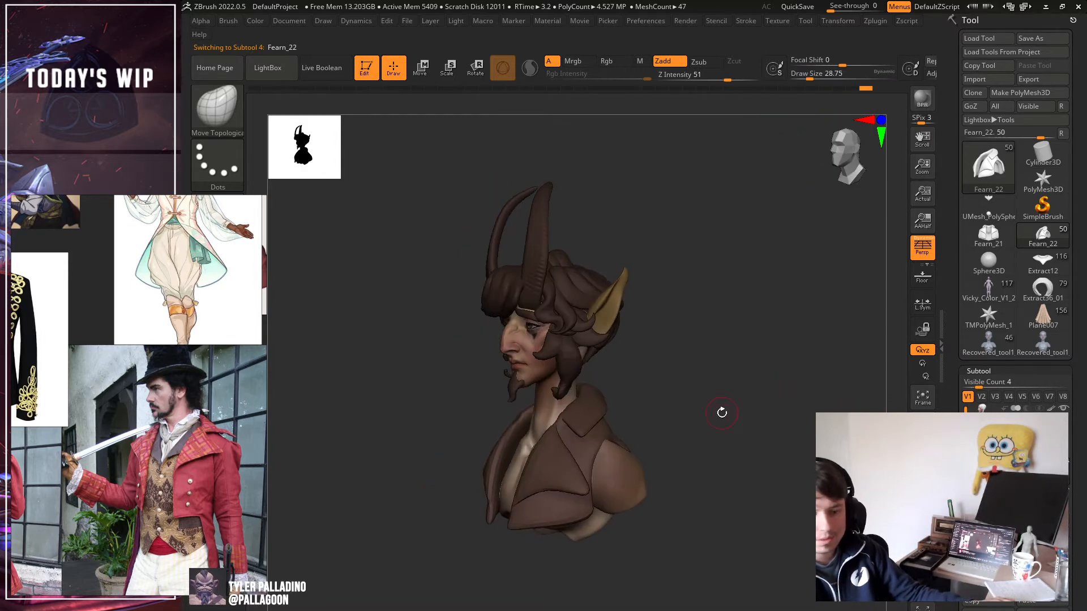
{"action": "left_click", "coordinate": [615, 468], "text": "alt"}
{"action": "key", "text": "ctrl"}
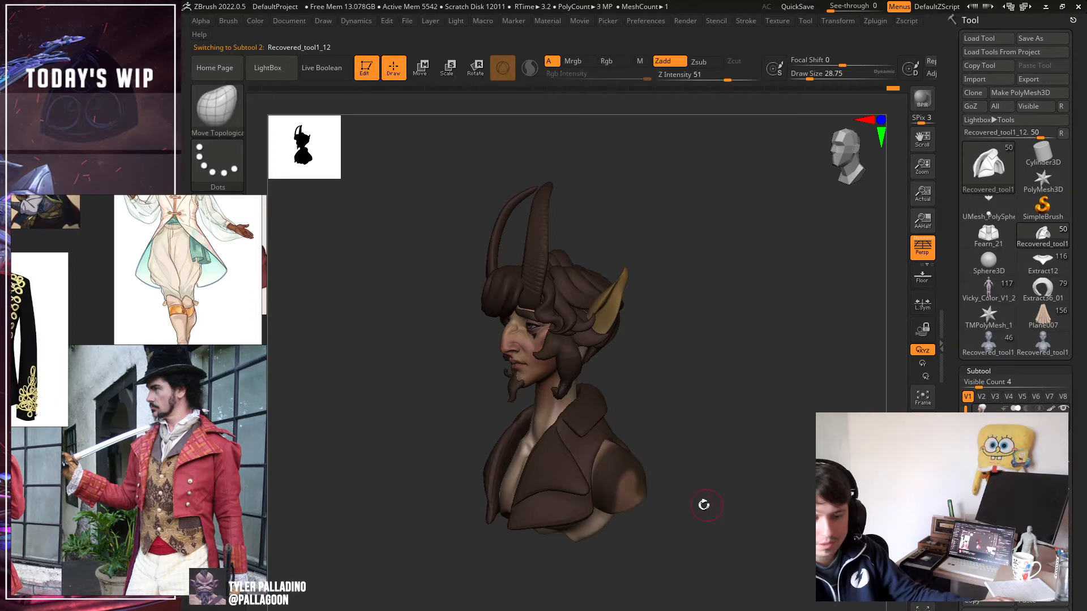
{"action": "left_click_drag", "start_coordinate": [704, 505], "coordinate": [603, 512]}
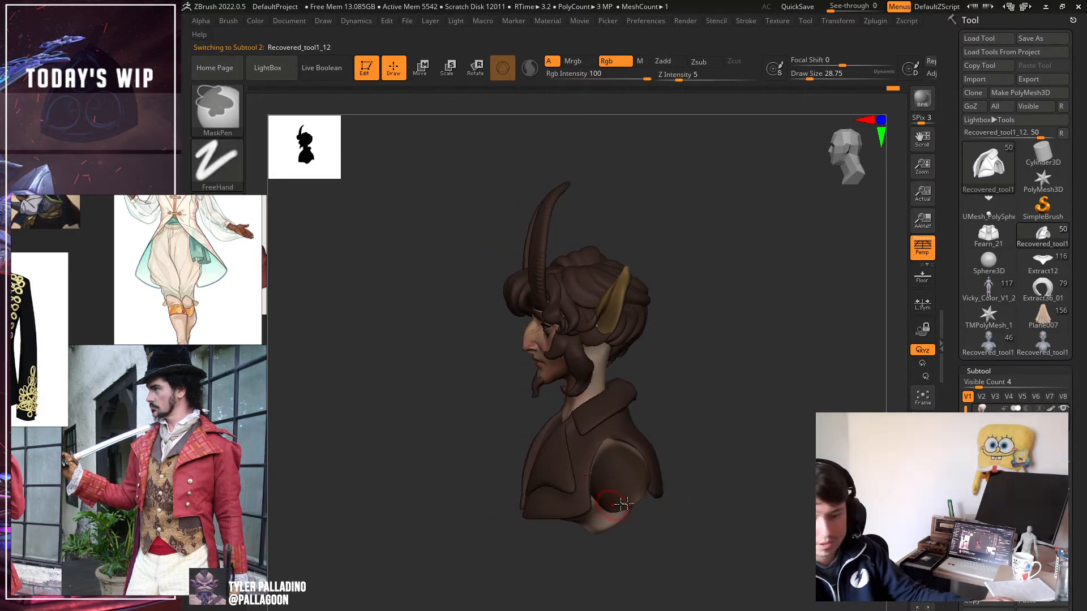
{"action": "mouse_move", "coordinate": [623, 504]}
{"action": "left_mouse_down"}
{"action": "mouse_move", "coordinate": [595, 497]}
{"action": "mouse_move", "coordinate": [673, 486]}
{"action": "mouse_move", "coordinate": [643, 443]}
{"action": "mouse_move", "coordinate": [627, 442]}
{"action": "left_mouse_up"}
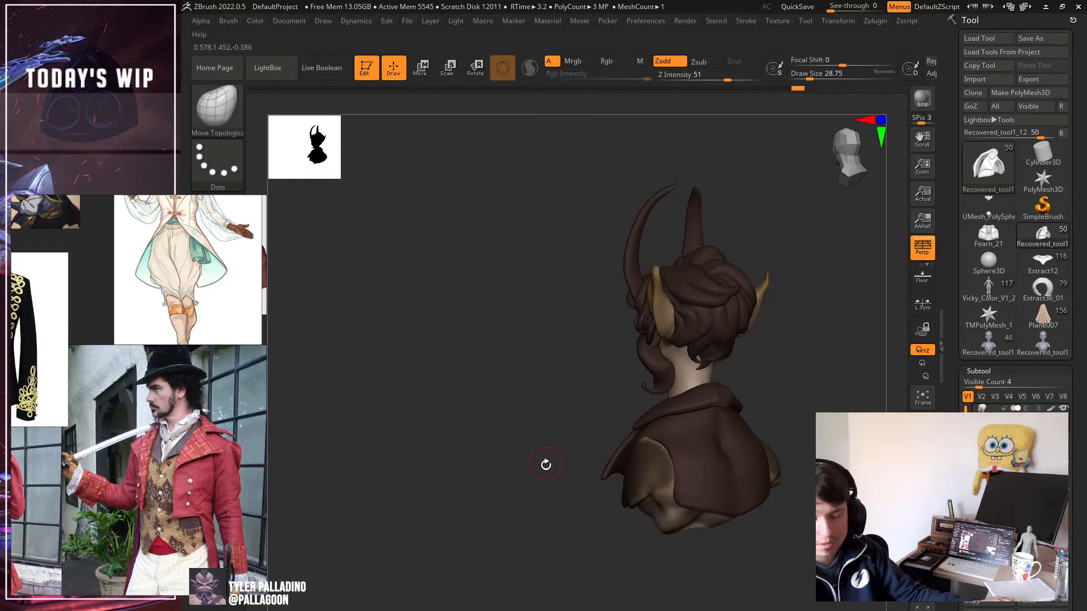
Extend the mask around the back and underside of the shoulder inside the jacket's armhole.
{"action": "mouse_move", "coordinate": [546, 464]}
{"action": "left_mouse_down"}
{"action": "mouse_move", "coordinate": [615, 469]}
{"action": "mouse_move", "coordinate": [647, 452]}
{"action": "mouse_move", "coordinate": [634, 478]}
{"action": "left_mouse_up"}
{"action": "mouse_move", "coordinate": [696, 499]}
{"action": "left_mouse_down"}
{"action": "mouse_move", "coordinate": [659, 491]}
{"action": "mouse_move", "coordinate": [654, 478]}
{"action": "left_mouse_up"}
{"action": "left_click_drag", "start_coordinate": [740, 439], "coordinate": [705, 436]}
{"action": "left_click_drag", "start_coordinate": [659, 388], "coordinate": [639, 370], "text": "ctrl"}
{"action": "mouse_move", "coordinate": [730, 396]}
{"action": "left_mouse_down"}
{"action": "mouse_move", "coordinate": [837, 402]}
{"action": "mouse_move", "coordinate": [735, 433]}
{"action": "mouse_move", "coordinate": [713, 393]}
{"action": "left_mouse_up"}
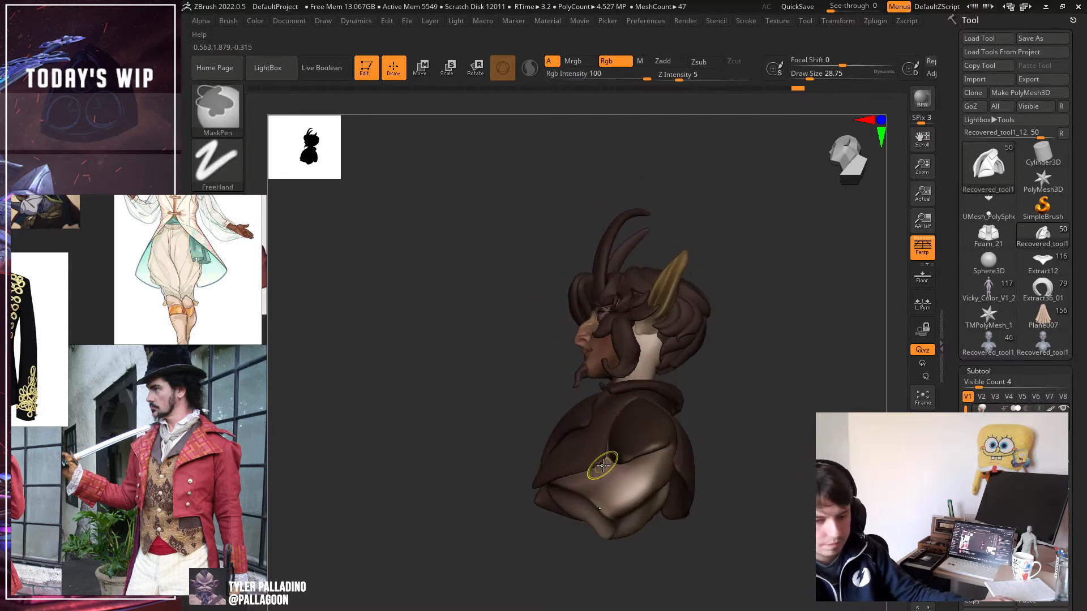
{"action": "left_click_drag", "start_coordinate": [671, 453], "coordinate": [679, 450], "text": "ctrl"}
{"action": "left_click_drag", "start_coordinate": [705, 449], "coordinate": [774, 495]}
Rework the shoulder mask from below so it covers the whole exposed shoulder.
{"action": "mouse_move", "coordinate": [777, 535]}
{"action": "left_mouse_down", "text": "ctrl"}
{"action": "mouse_move", "coordinate": [642, 476]}
{"action": "mouse_move", "coordinate": [571, 462]}
{"action": "left_mouse_up", "text": "ctrl"}
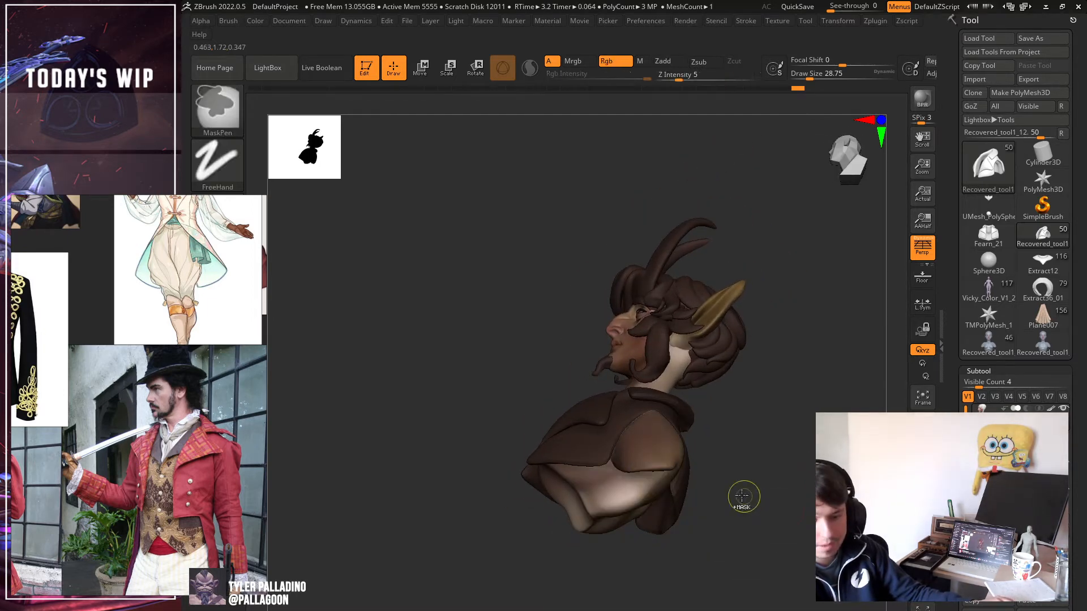
{"action": "left_click_drag", "start_coordinate": [746, 536], "coordinate": [585, 395], "text": "ctrl"}
{"action": "left_click_drag", "start_coordinate": [777, 499], "coordinate": [723, 485], "text": "ctrl"}
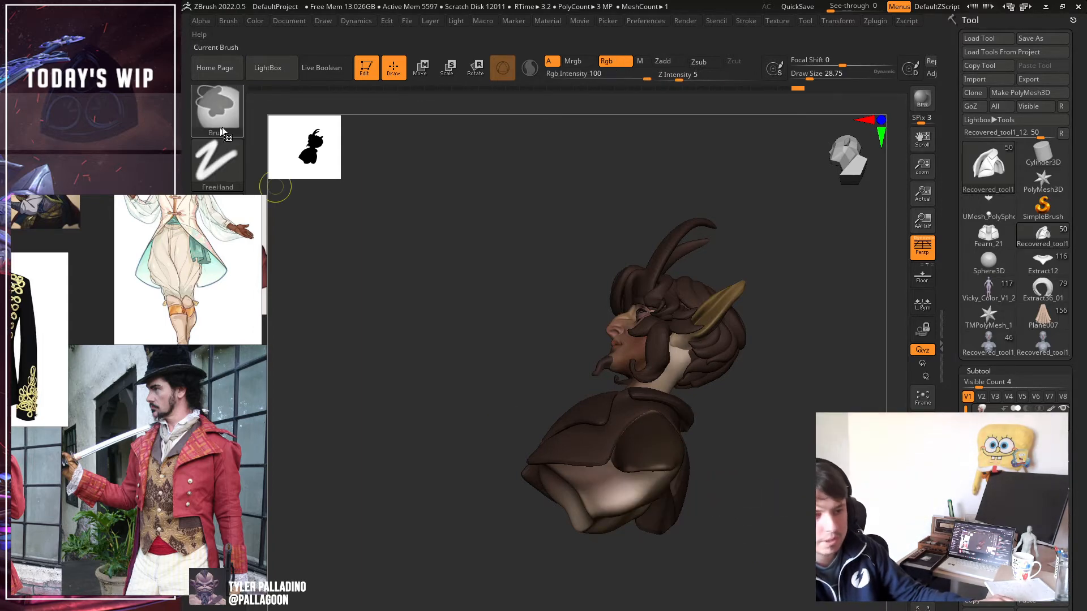
{"action": "mouse_move", "coordinate": [434, 577]}
{"action": "left_mouse_down", "text": "ctrl"}
{"action": "mouse_move", "coordinate": [742, 466]}
{"action": "mouse_move", "coordinate": [761, 462]}
{"action": "mouse_move", "coordinate": [774, 491]}
{"action": "mouse_move", "coordinate": [687, 497]}
{"action": "mouse_move", "coordinate": [687, 483]}
{"action": "left_mouse_up", "text": "ctrl"}
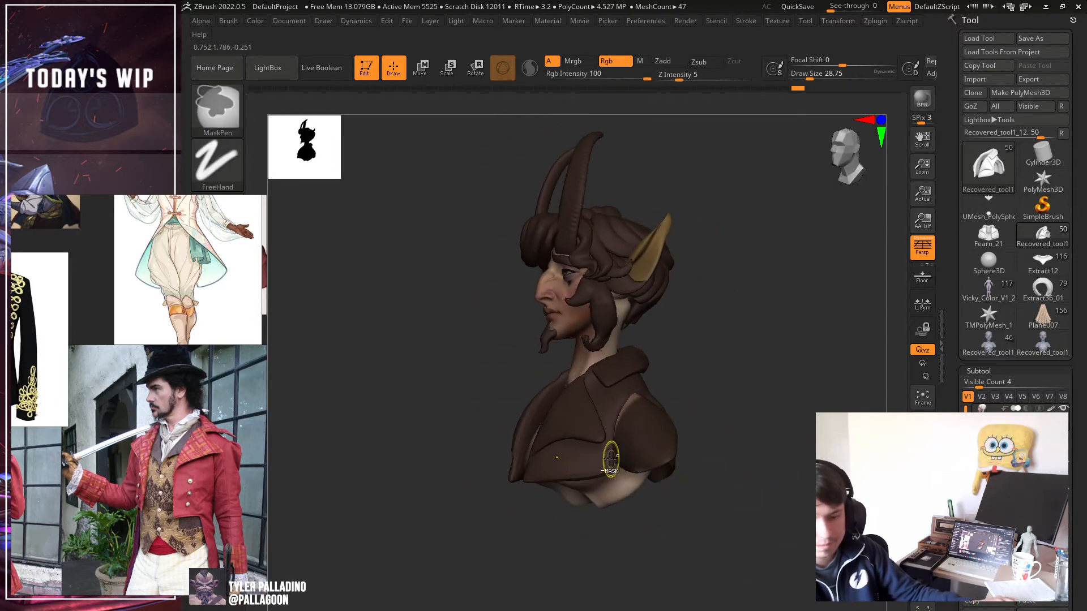
Clean up the lower edge of the shoulder mask at Draw Size 12.75, unmasking the excess underneath.
{"action": "mouse_move", "coordinate": [699, 432]}
{"action": "left_mouse_down"}
{"action": "mouse_move", "coordinate": [727, 468]}
{"action": "mouse_move", "coordinate": [651, 467]}
{"action": "left_mouse_up"}
{"action": "key", "text": "ctrl"}
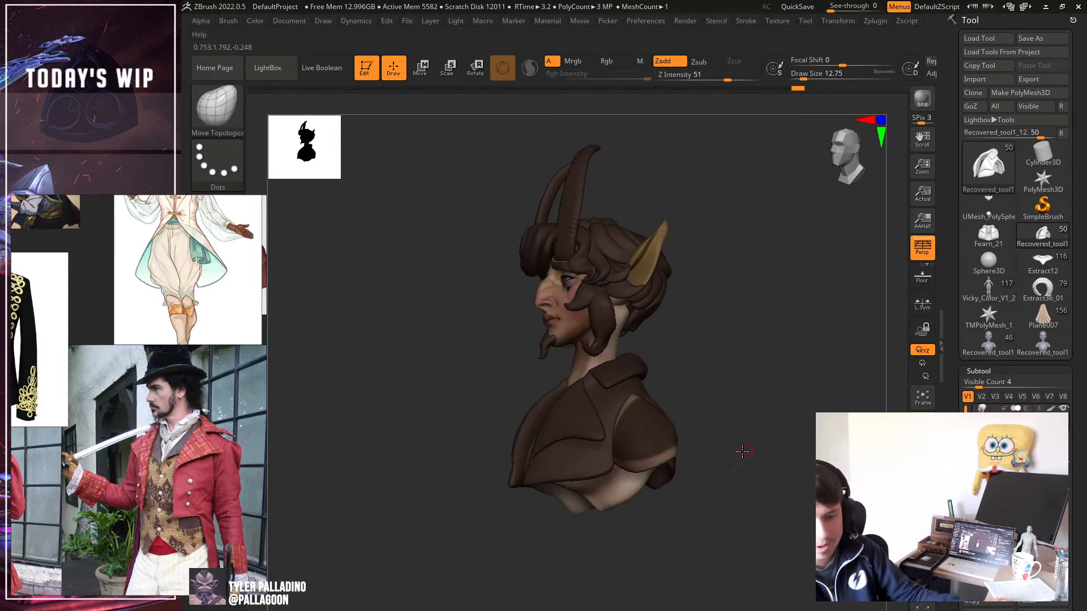
{"action": "left_click_drag", "start_coordinate": [744, 451], "coordinate": [715, 443]}
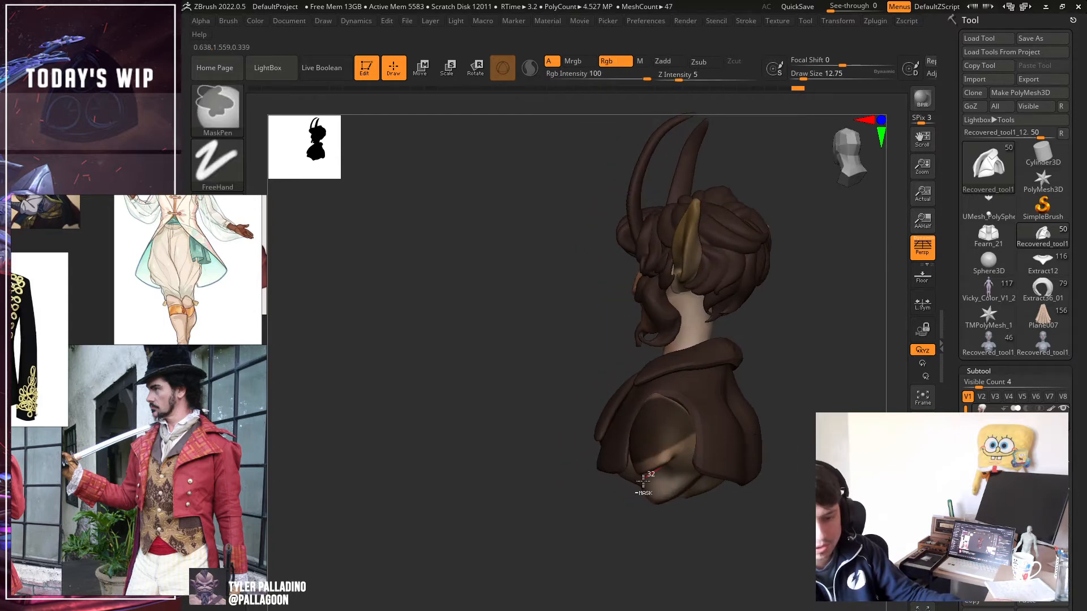
{"action": "left_click_drag", "start_coordinate": [643, 481], "coordinate": [638, 485], "text": "ctrl+alt"}
{"action": "left_click_drag", "start_coordinate": [572, 498], "coordinate": [699, 492]}
Extract the masked shoulders of Recovered_tool1_12 as a new mesh and accept it as a subtool.
{"action": "left_click", "coordinate": [632, 447], "text": "alt"}
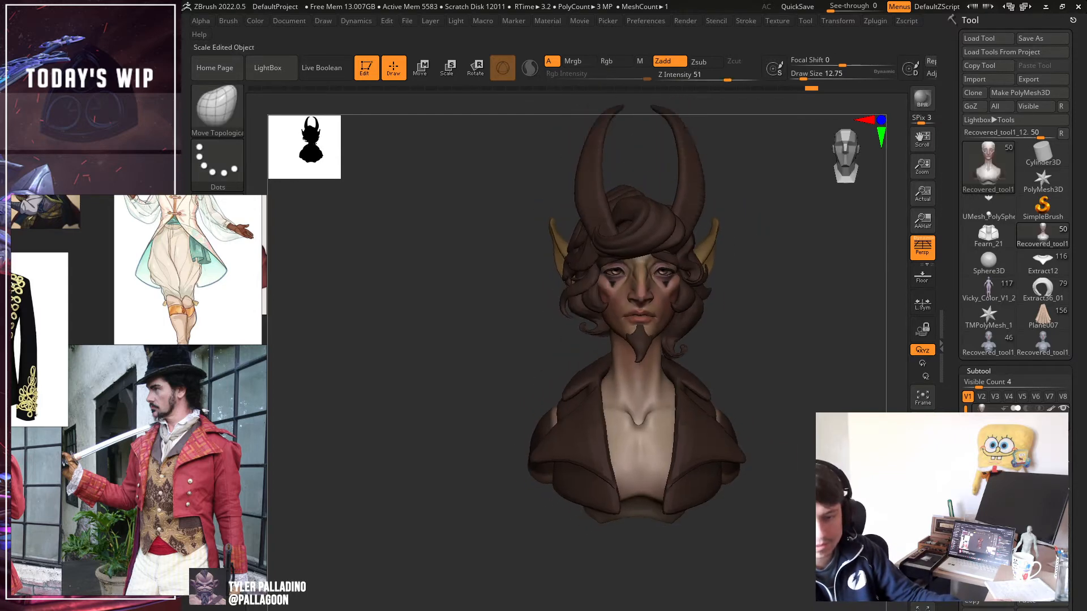
{"action": "left_click_drag", "start_coordinate": [793, 462], "coordinate": [638, 462], "text": "alt"}
{"action": "left_click_drag", "start_coordinate": [833, 465], "coordinate": [761, 499]}
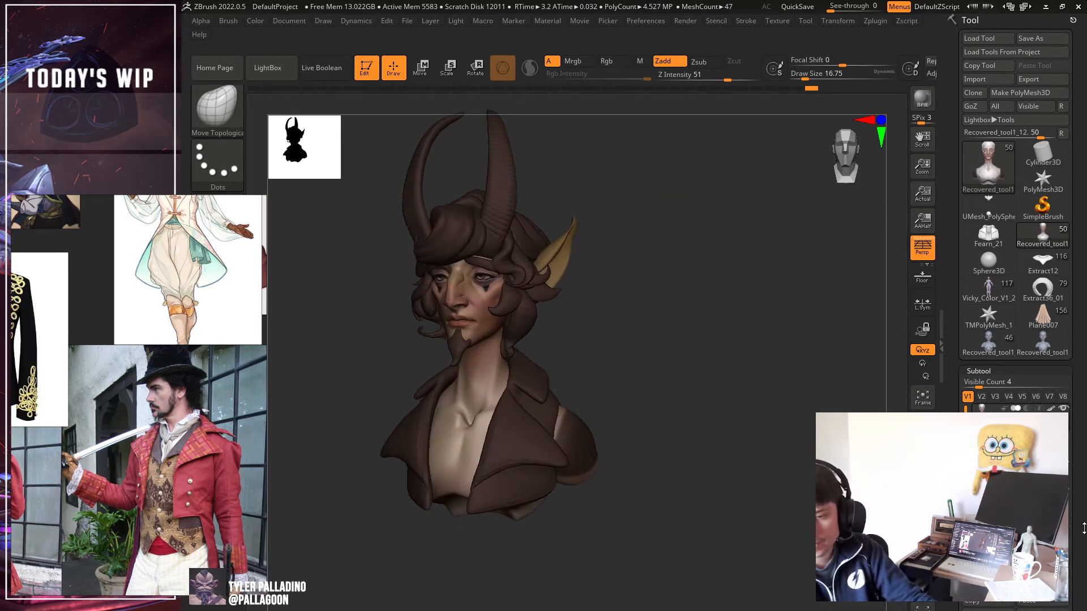
{"action": "left_click_drag", "start_coordinate": [1077, 397], "coordinate": [1077, 230]}
{"action": "left_click", "coordinate": [987, 605]}
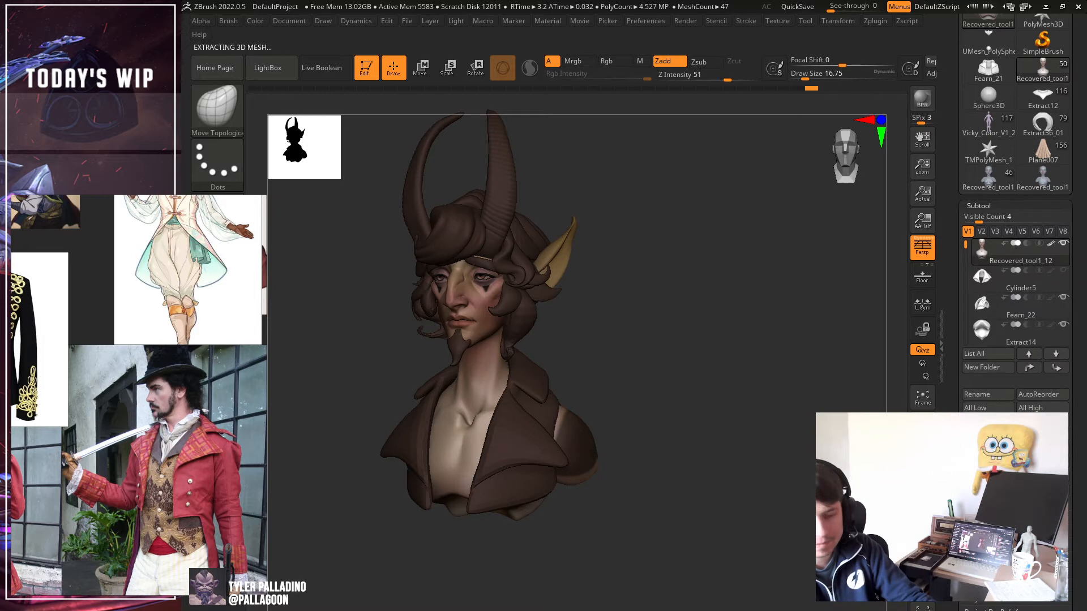
{"action": "left_click_drag", "start_coordinate": [800, 539], "coordinate": [808, 542]}
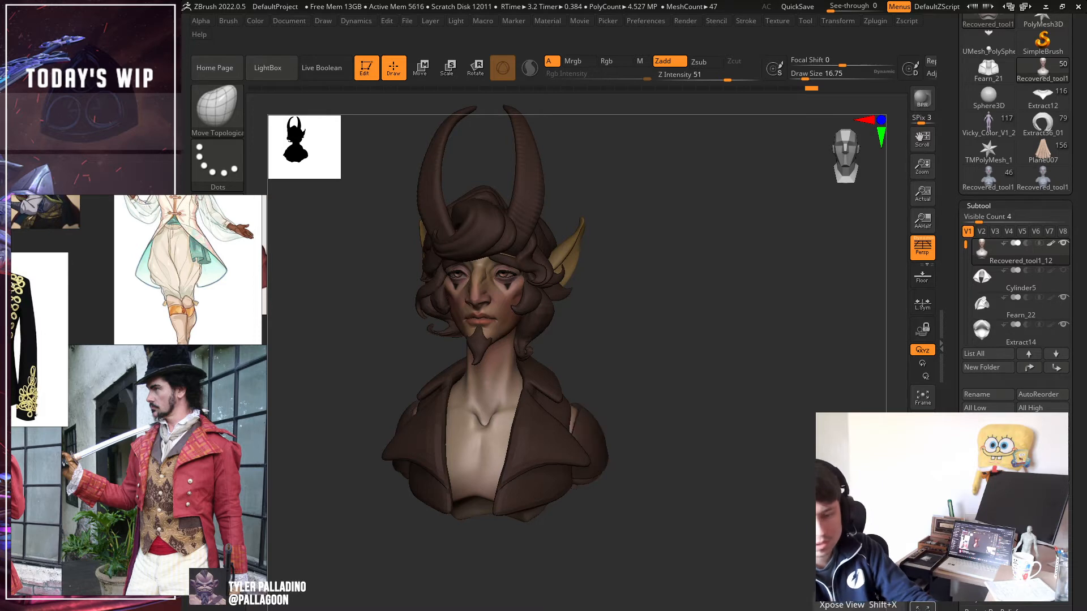
{"action": "left_click", "coordinate": [1042, 606]}
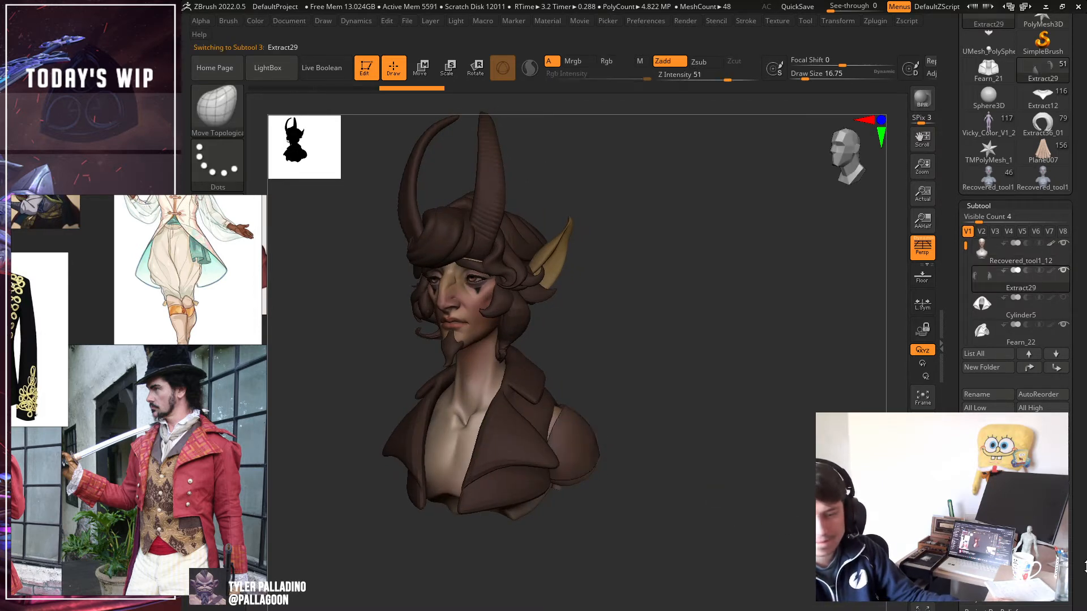
Isolate Extract29, mask the small stray pieces below the shoulder shells and split them into a separate subtool.
{"action": "mouse_move", "coordinate": [721, 499]}
{"action": "left_mouse_down"}
{"action": "mouse_move", "coordinate": [732, 458]}
{"action": "mouse_move", "coordinate": [727, 401]}
{"action": "mouse_move", "coordinate": [744, 508]}
{"action": "left_mouse_up"}
{"action": "left_click", "coordinate": [922, 586]}
{"action": "left_click_drag", "start_coordinate": [674, 517], "coordinate": [567, 485]}
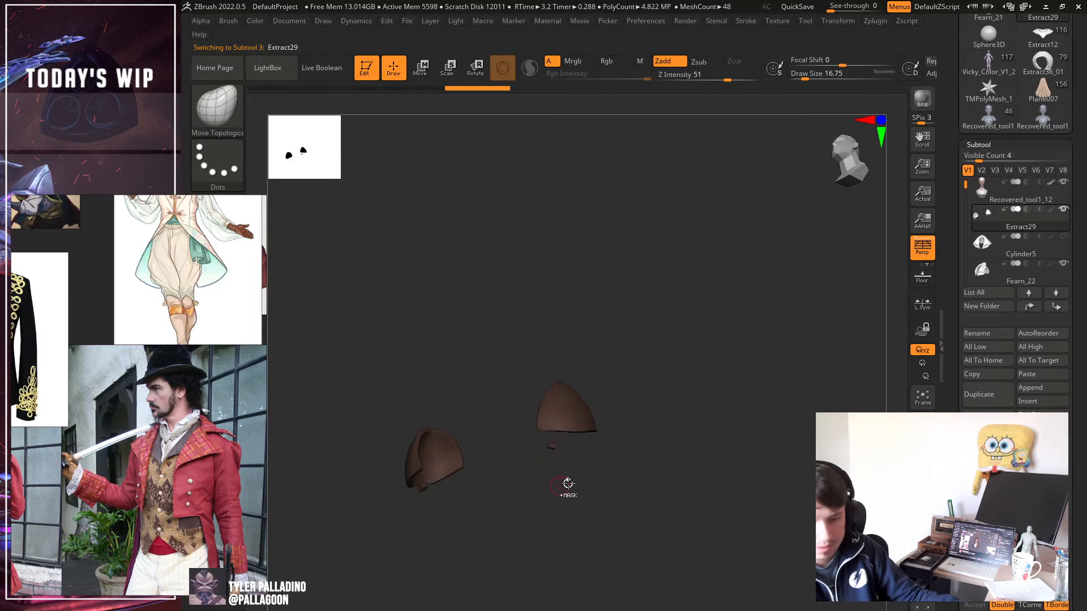
{"action": "left_click_drag", "start_coordinate": [521, 434], "coordinate": [588, 476], "text": "ctrl"}
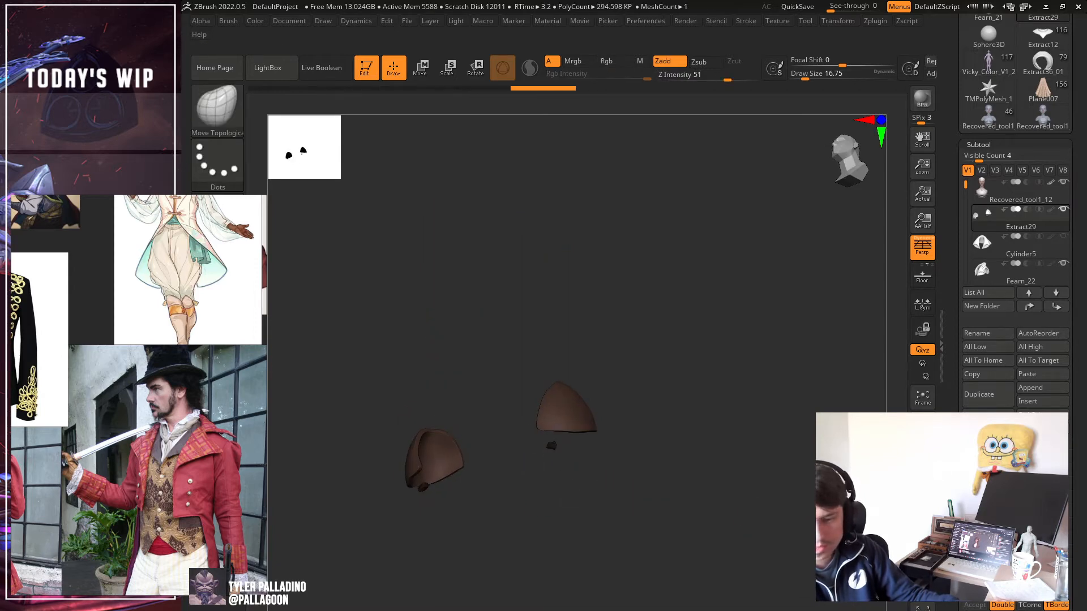
{"action": "left_click", "coordinate": [973, 443]}
{"action": "left_click", "coordinate": [973, 453]}
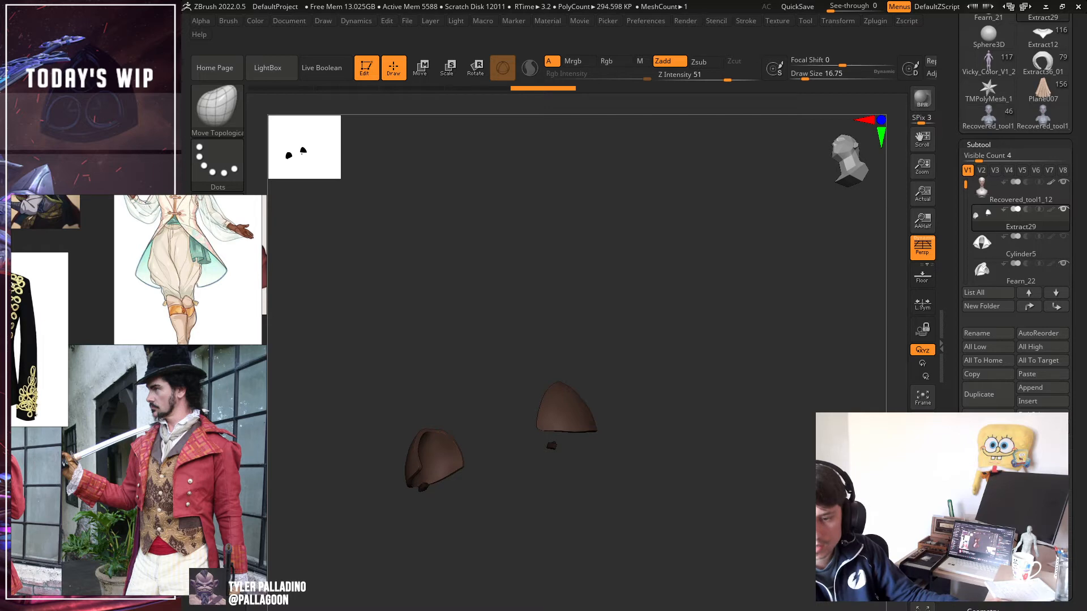
{"action": "left_click", "coordinate": [974, 450]}
{"action": "left_click", "coordinate": [996, 524]}
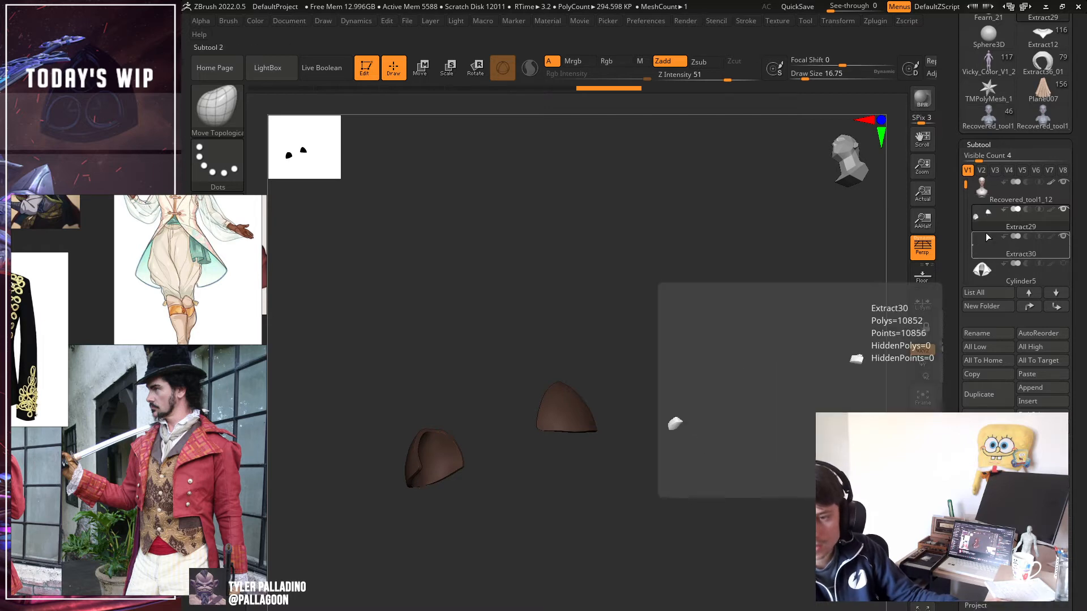
Delete the Extract30 subtool of stray pieces, reselect Extract29 and show the full bust again.
{"action": "left_click", "coordinate": [986, 240]}
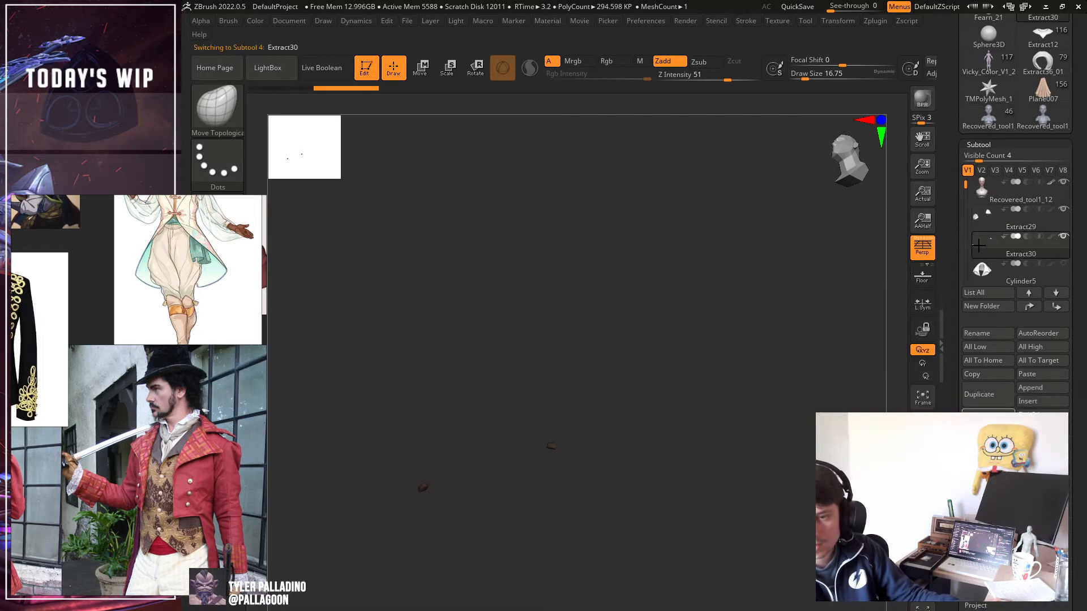
{"action": "left_click", "coordinate": [988, 420]}
{"action": "left_click", "coordinate": [984, 217]}
{"action": "left_click_drag", "start_coordinate": [707, 283], "coordinate": [764, 289], "text": "shift"}
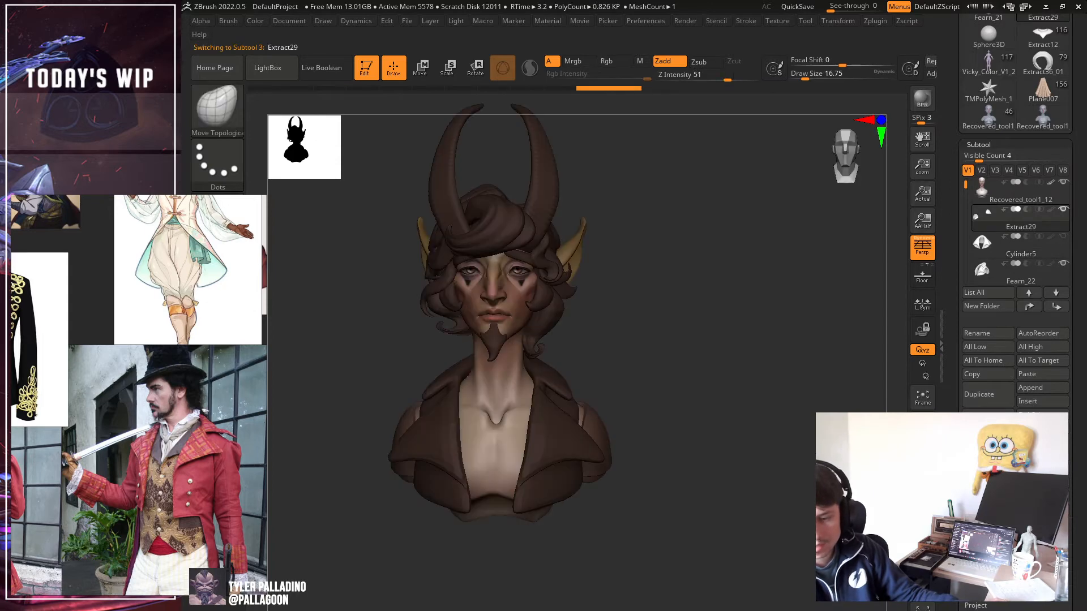
Rebuild the topology of the Extract29 shoulder pieces with ZRemesher.
{"action": "left_click_drag", "start_coordinate": [1077, 340], "coordinate": [1076, 325]}
{"action": "left_click", "coordinate": [983, 610]}
{"action": "left_click_drag", "start_coordinate": [736, 295], "coordinate": [662, 300]}
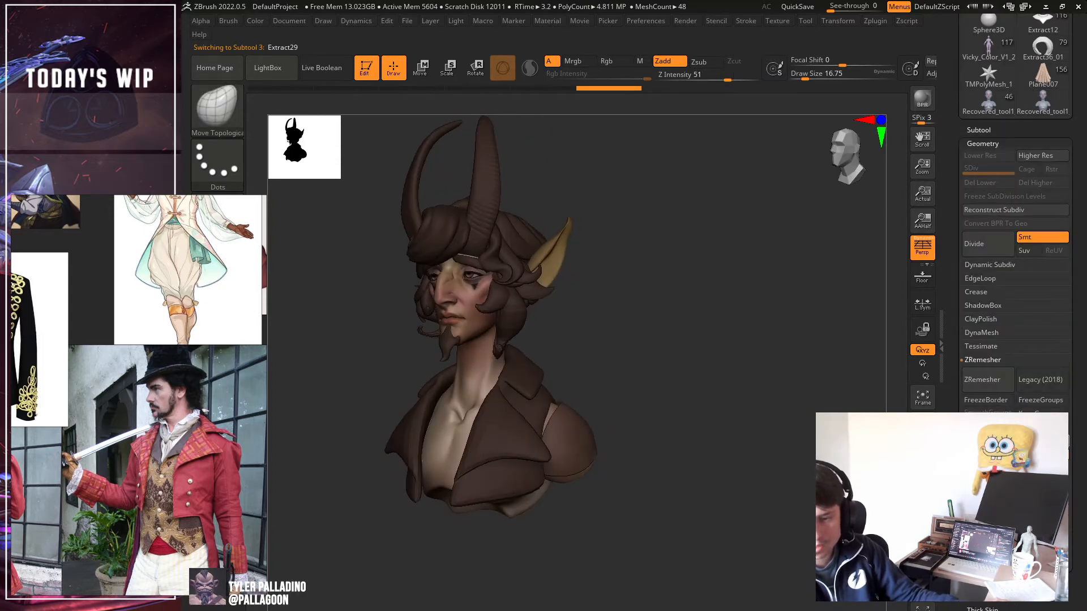
{"action": "left_click", "coordinate": [975, 383]}
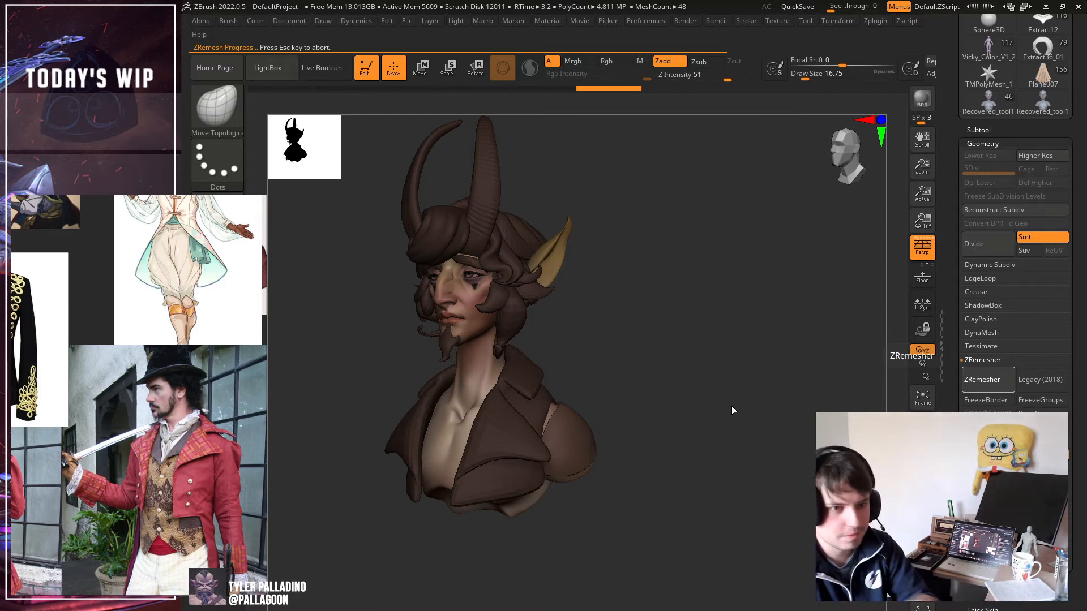
{"action": "left_click_drag", "start_coordinate": [685, 395], "coordinate": [711, 393], "text": "shift"}
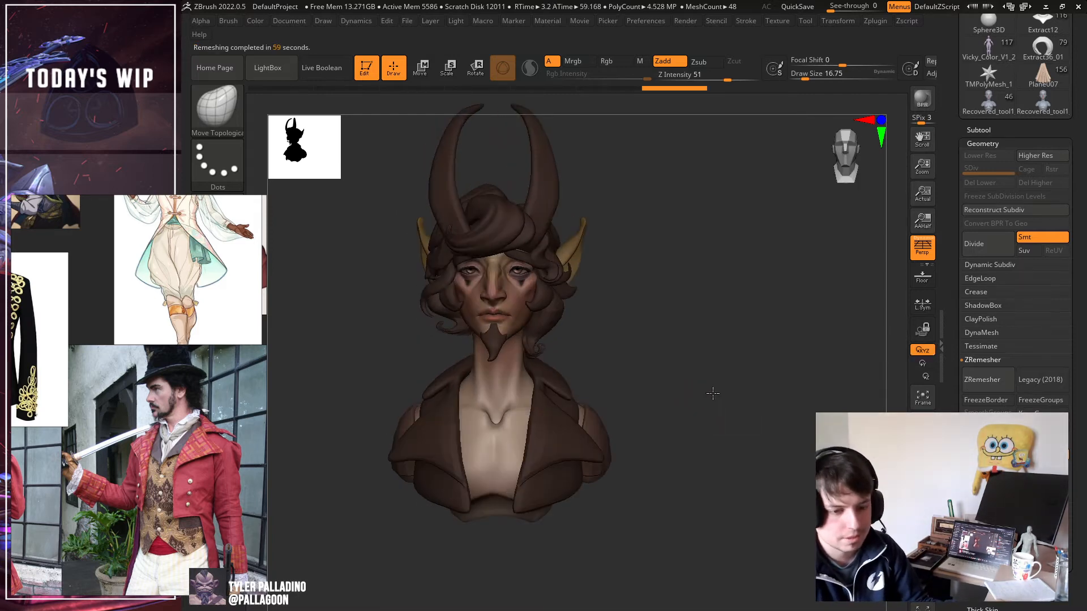
Shape the Extract29 shoulder sleeves against the jacket with the Move Topological brush at a draw size of about 94.
{"action": "left_click_drag", "start_coordinate": [796, 79], "coordinate": [824, 79]}
{"action": "left_click_drag", "start_coordinate": [618, 495], "coordinate": [545, 425]}
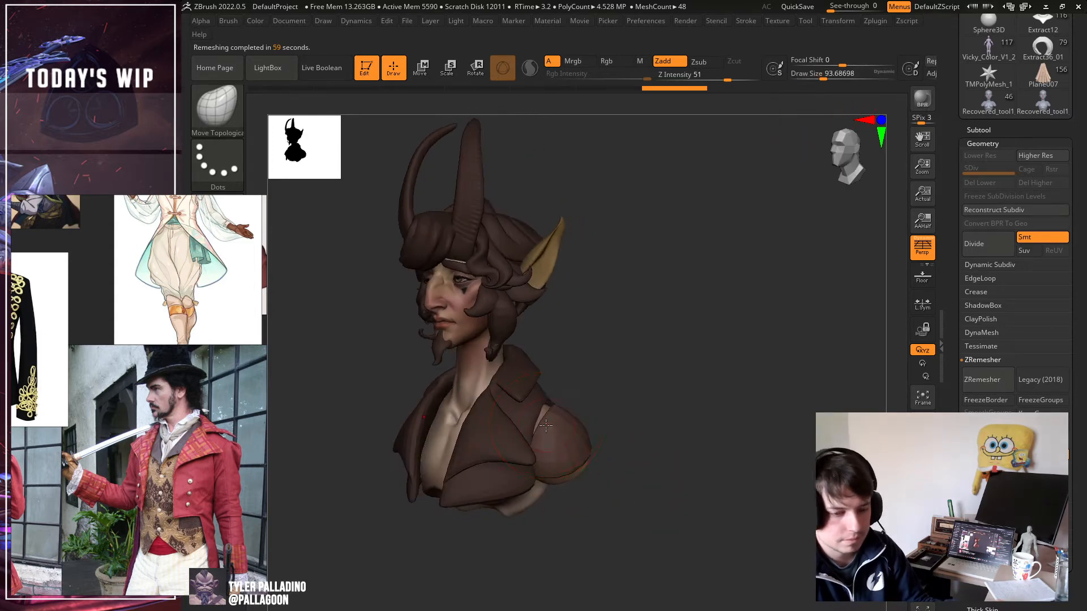
{"action": "left_click_drag", "start_coordinate": [668, 441], "coordinate": [702, 443], "text": "shift"}
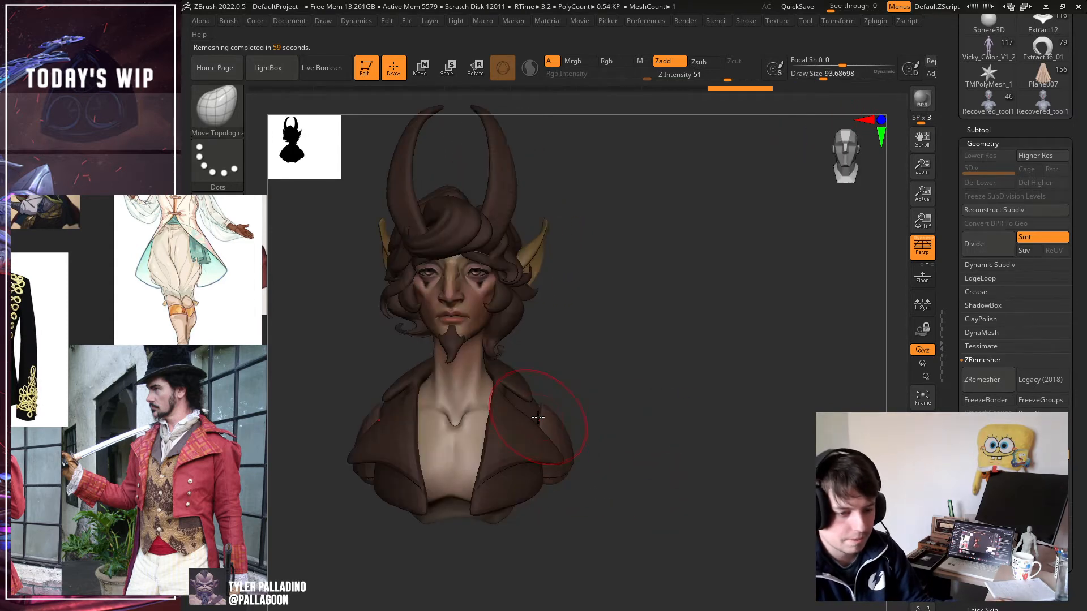
{"action": "left_click_drag", "start_coordinate": [634, 430], "coordinate": [525, 438], "text": "shift"}
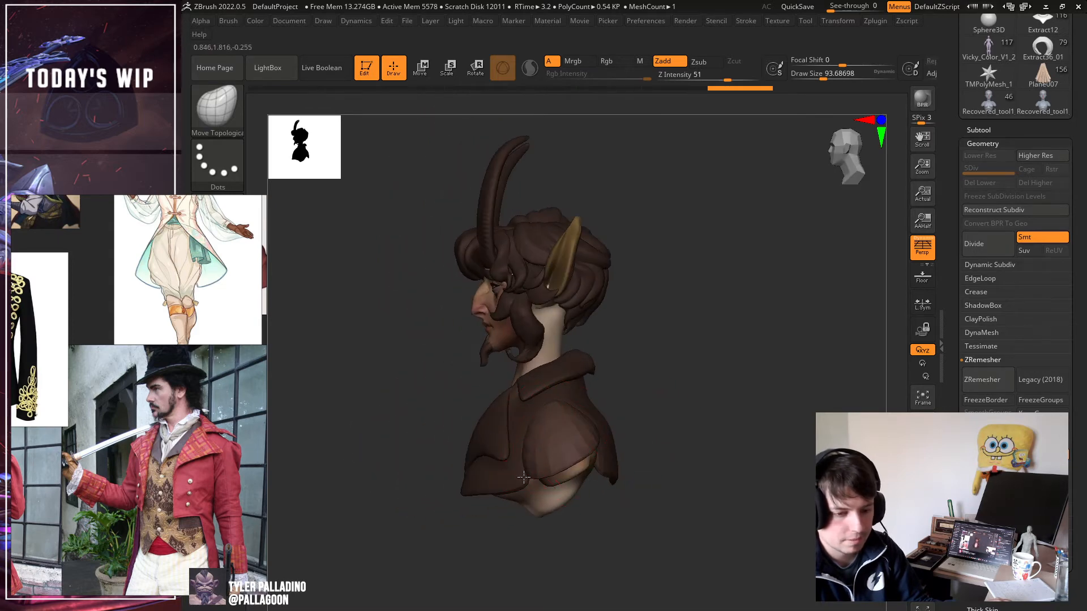
{"action": "left_click_drag", "start_coordinate": [730, 452], "coordinate": [733, 481]}
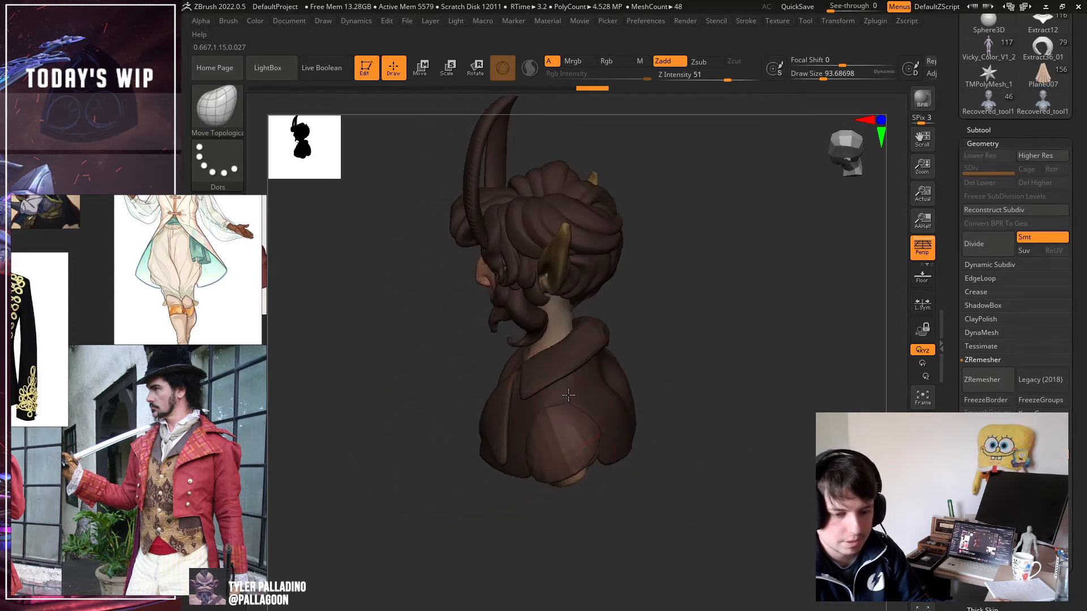
{"action": "left_click_drag", "start_coordinate": [566, 395], "coordinate": [649, 432]}
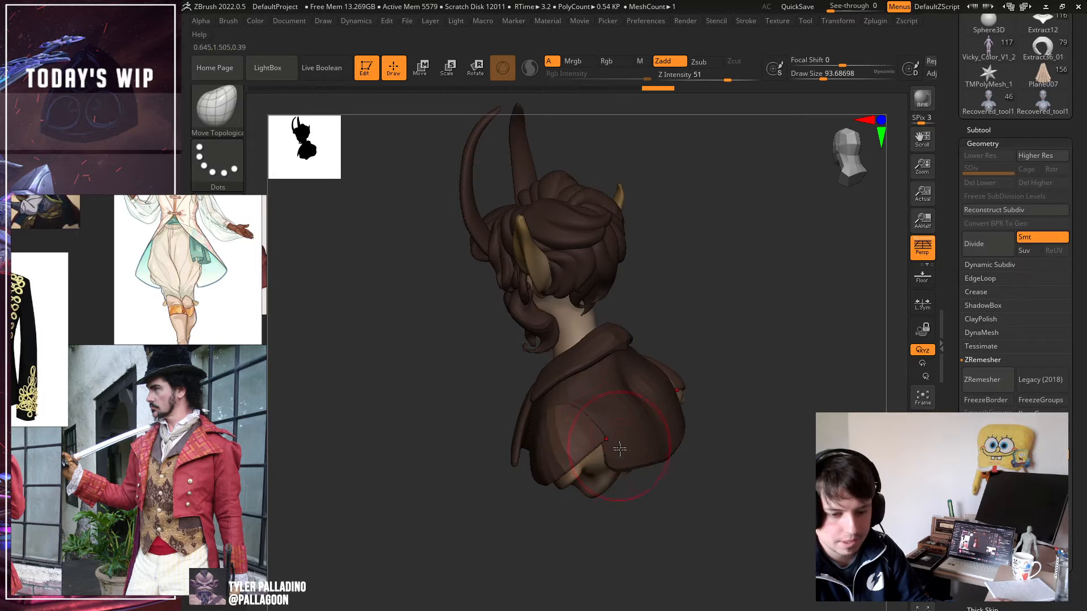
{"action": "mouse_move", "coordinate": [705, 487]}
{"action": "left_mouse_down"}
{"action": "mouse_move", "coordinate": [707, 450]}
{"action": "mouse_move", "coordinate": [656, 434]}
{"action": "mouse_move", "coordinate": [691, 407]}
{"action": "mouse_move", "coordinate": [701, 434]}
{"action": "mouse_move", "coordinate": [733, 451]}
{"action": "mouse_move", "coordinate": [613, 436]}
{"action": "left_mouse_up"}
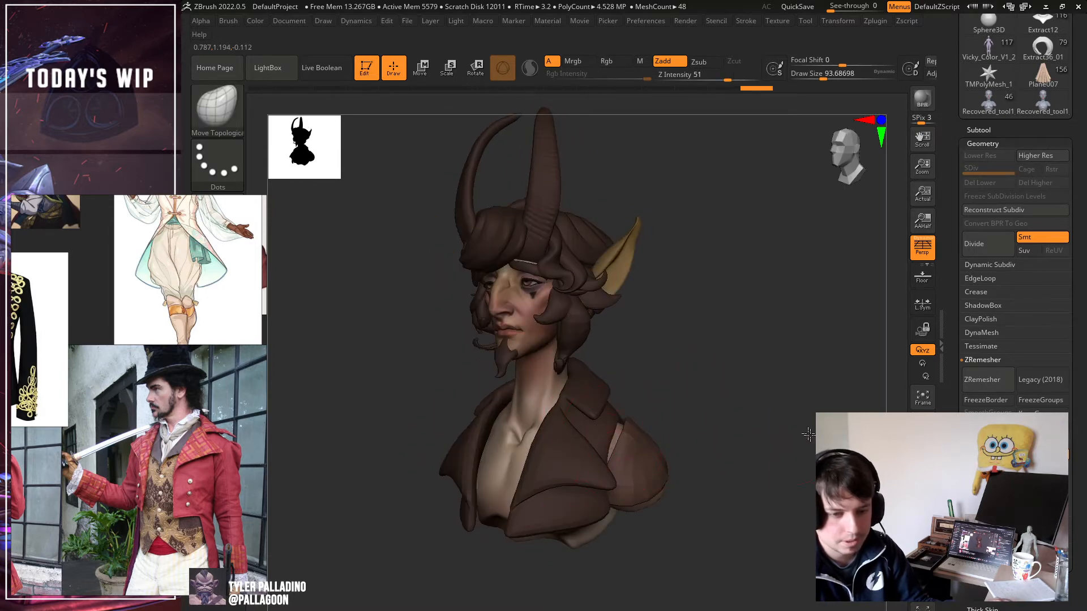
Select the Fearn_22 jacket and adjust its lower front opening with the Move Topological brush at a draw size of about 134.
{"action": "mouse_move", "coordinate": [808, 433]}
{"action": "left_mouse_down", "text": "shift"}
{"action": "mouse_move", "coordinate": [750, 441]}
{"action": "mouse_move", "coordinate": [663, 426]}
{"action": "mouse_move", "coordinate": [687, 470]}
{"action": "mouse_move", "coordinate": [789, 432]}
{"action": "left_mouse_up", "text": "shift"}
{"action": "left_click", "coordinate": [698, 460], "text": "alt"}
{"action": "key", "text": "bracketright"}
{"action": "key", "text": "bracketright"}
{"action": "key", "text": "bracketright"}
{"action": "key", "text": "bracketright"}
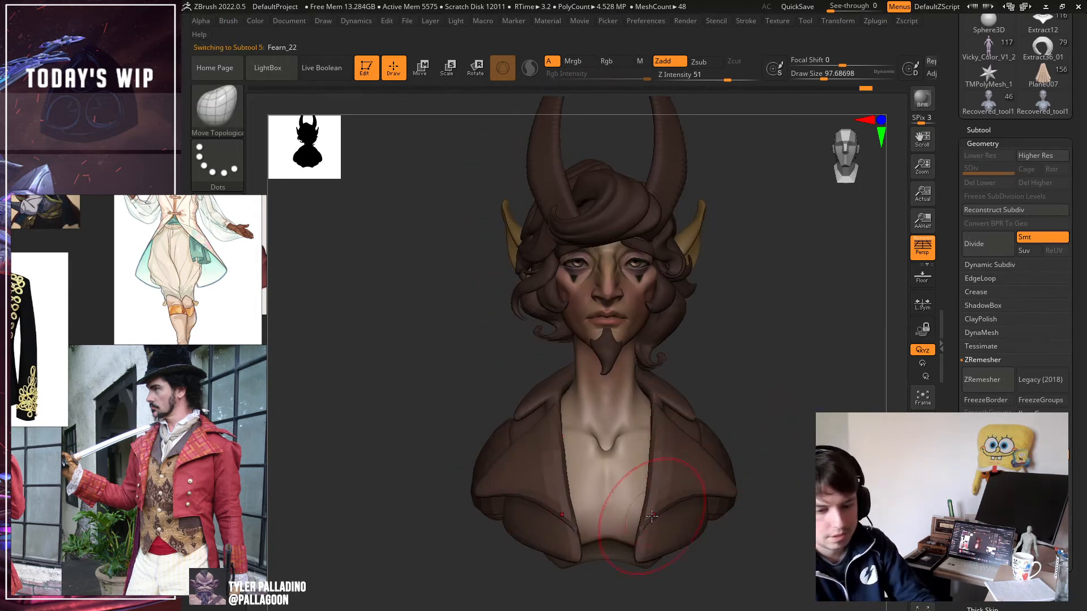
{"action": "left_click_drag", "start_coordinate": [651, 480], "coordinate": [686, 473]}
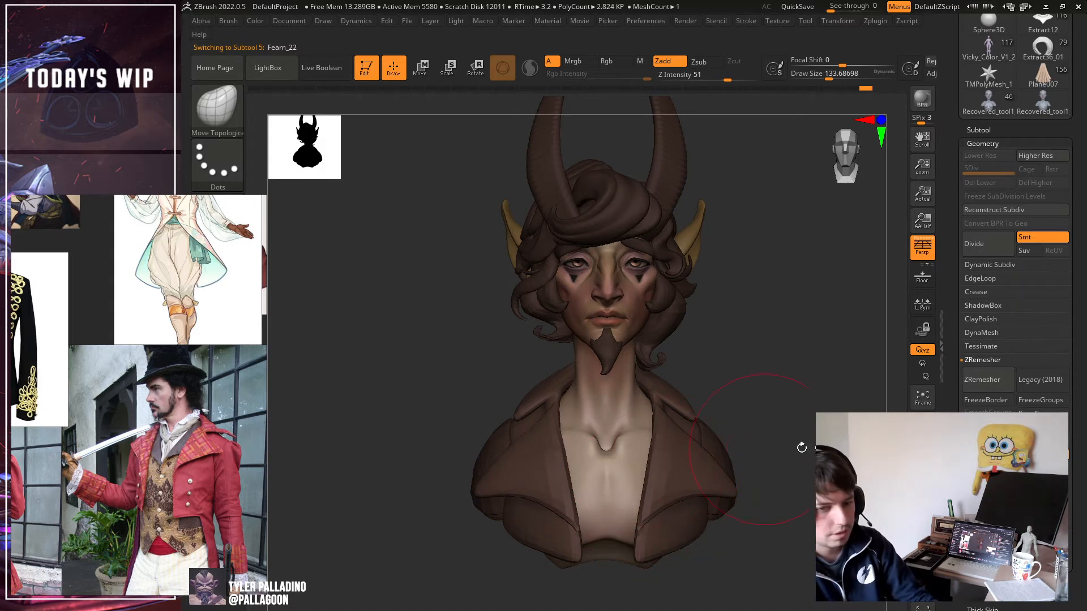
{"action": "mouse_move", "coordinate": [800, 449]}
{"action": "left_mouse_down"}
{"action": "mouse_move", "coordinate": [844, 476]}
{"action": "mouse_move", "coordinate": [849, 456]}
{"action": "mouse_move", "coordinate": [775, 460]}
{"action": "mouse_move", "coordinate": [827, 462]}
{"action": "left_mouse_up"}
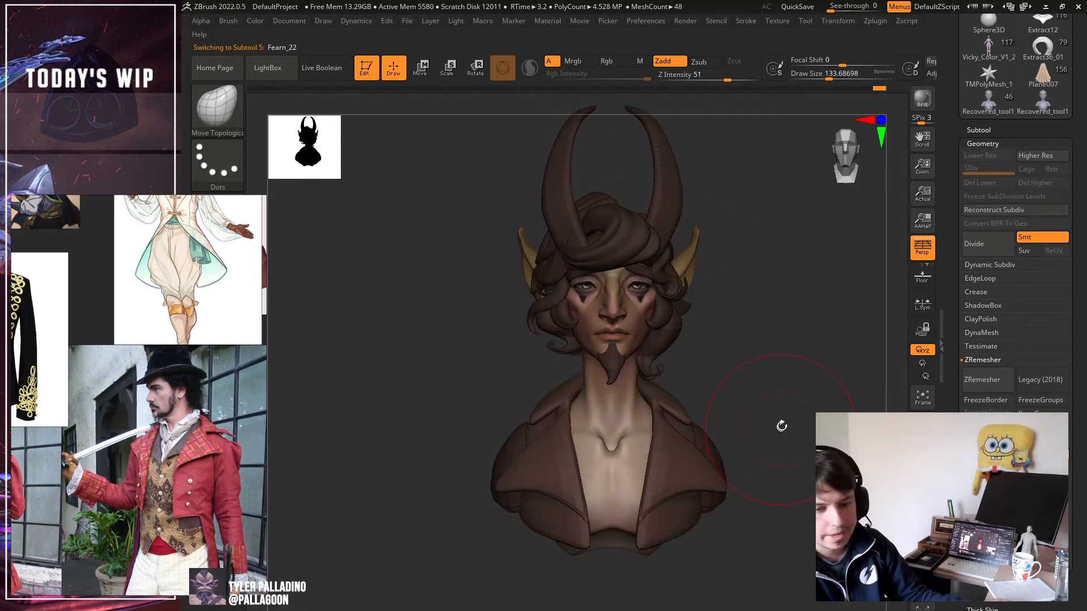
Reshape the lower back hem of the Fearn_22 jacket between the two shoulder sleeves.
{"action": "left_click_drag", "start_coordinate": [781, 427], "coordinate": [573, 498]}
{"action": "left_click", "coordinate": [573, 499], "text": "alt"}
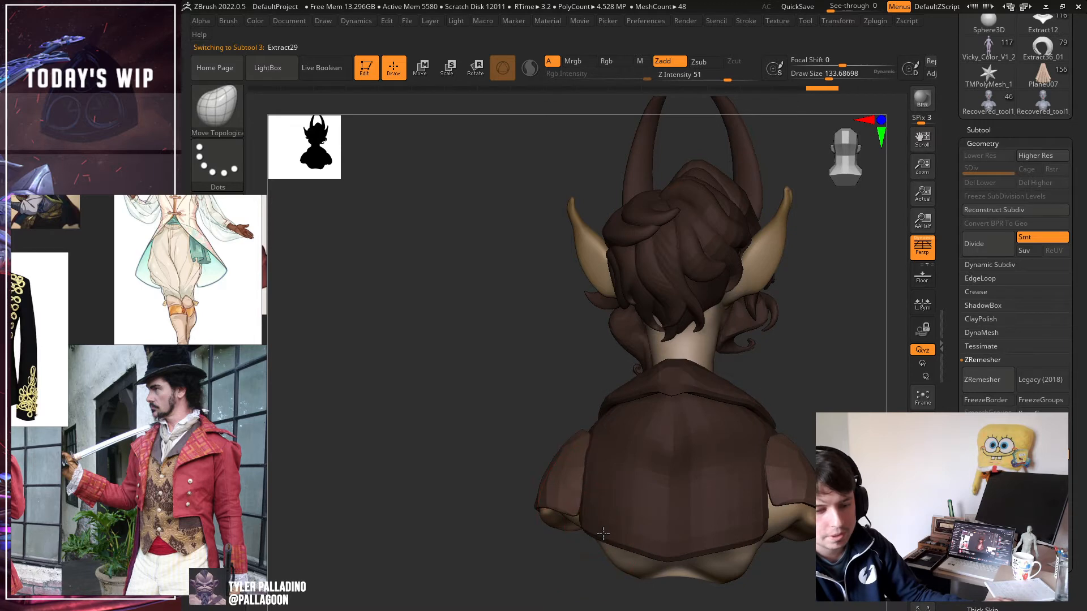
{"action": "left_click", "coordinate": [575, 524], "text": "alt"}
{"action": "left_click_drag", "start_coordinate": [575, 525], "coordinate": [575, 512]}
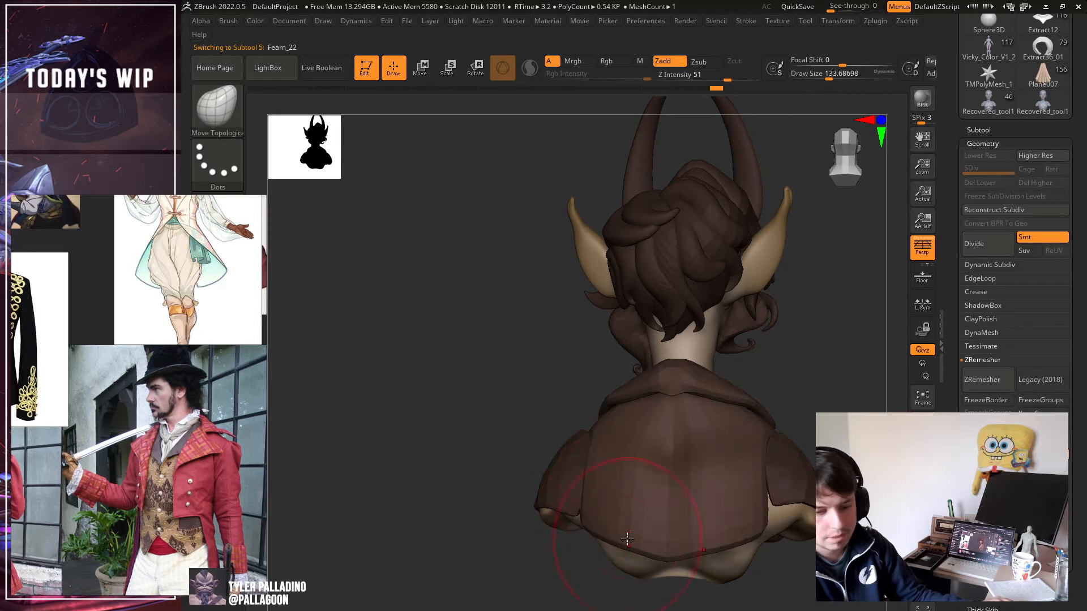
{"action": "mouse_move", "coordinate": [627, 538]}
{"action": "left_mouse_down"}
{"action": "mouse_move", "coordinate": [628, 528]}
{"action": "mouse_move", "coordinate": [663, 535]}
{"action": "left_mouse_up"}
{"action": "left_click_drag", "start_coordinate": [444, 425], "coordinate": [783, 458]}
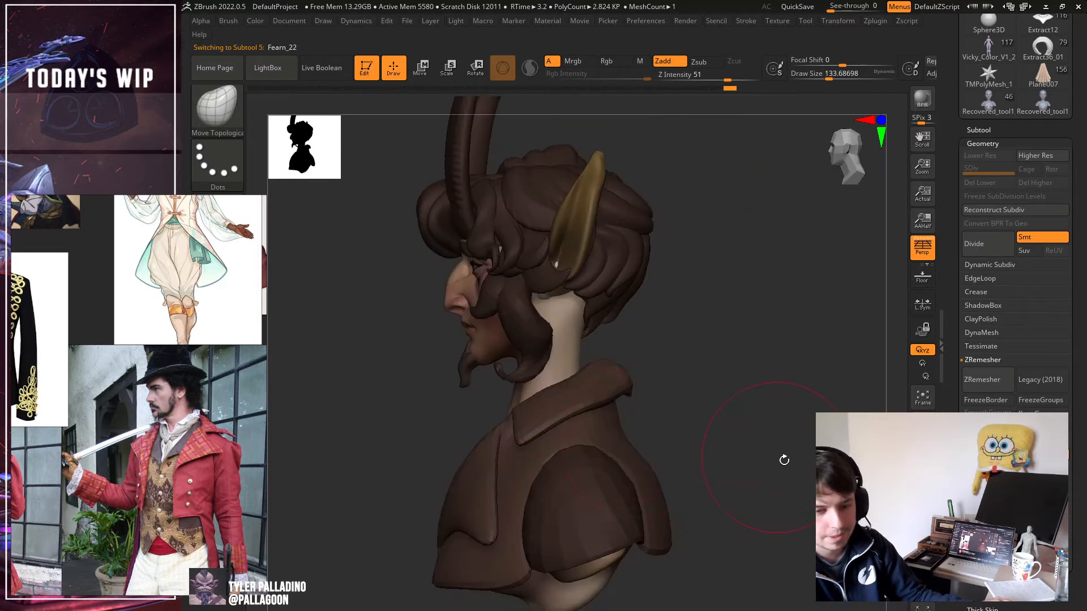
Reduce the draw size to about 86 and reshape the back of the jacket collar behind the neck.
{"action": "key", "text": "bracketleft"}
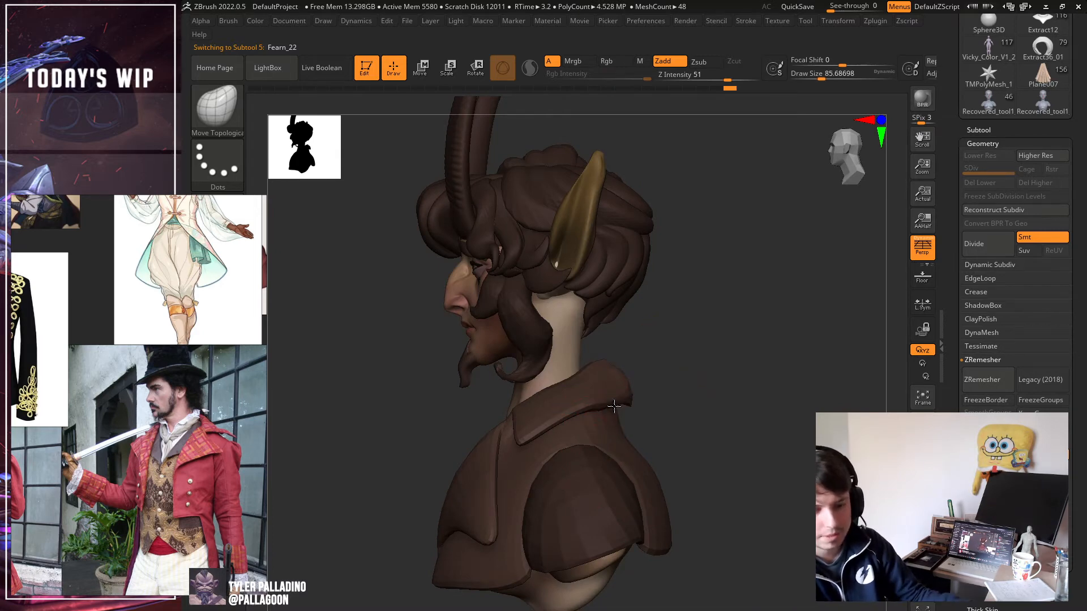
{"action": "mouse_move", "coordinate": [596, 398]}
{"action": "left_mouse_down"}
{"action": "mouse_move", "coordinate": [600, 407]}
{"action": "mouse_move", "coordinate": [610, 382]}
{"action": "mouse_move", "coordinate": [687, 389]}
{"action": "left_mouse_up"}
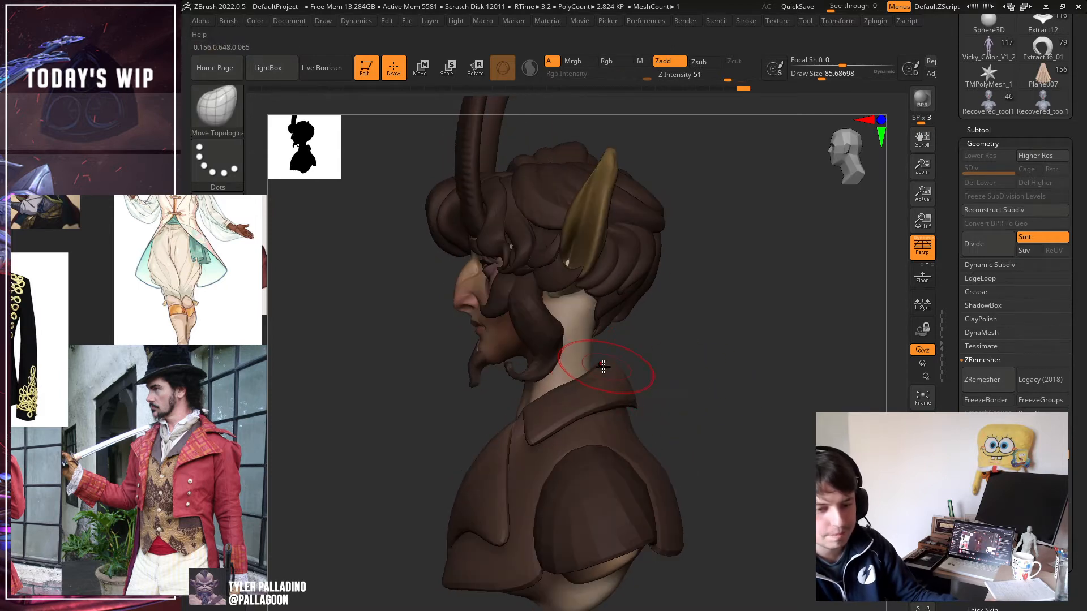
{"action": "mouse_move", "coordinate": [592, 372]}
{"action": "left_mouse_down"}
{"action": "mouse_move", "coordinate": [686, 395]}
{"action": "mouse_move", "coordinate": [653, 399]}
{"action": "mouse_move", "coordinate": [701, 400]}
{"action": "mouse_move", "coordinate": [648, 396]}
{"action": "mouse_move", "coordinate": [687, 380]}
{"action": "left_mouse_up"}
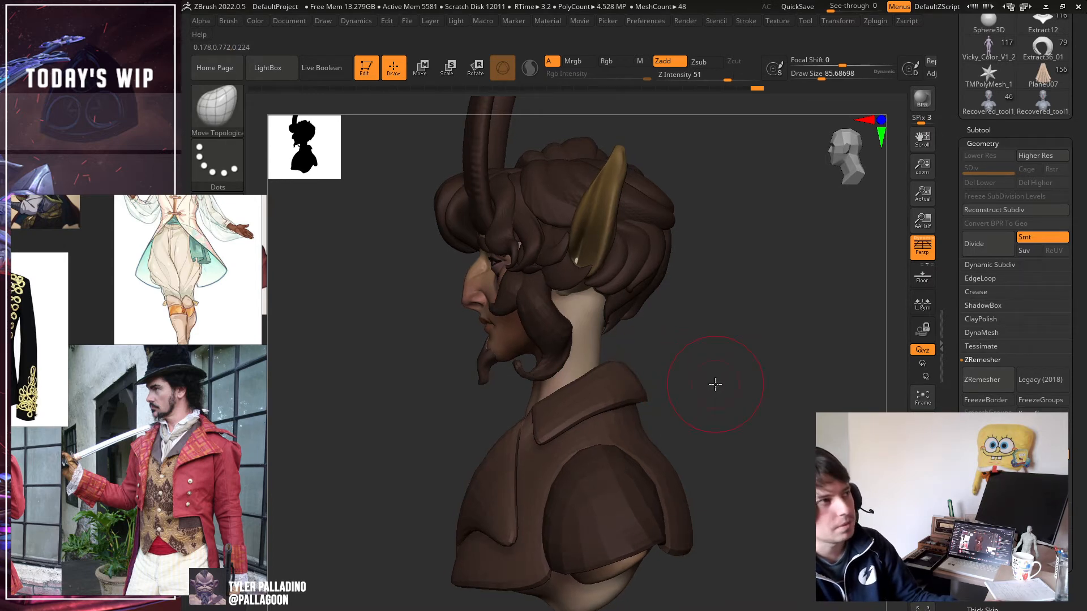
{"action": "mouse_move", "coordinate": [718, 378]}
{"action": "left_mouse_down"}
{"action": "mouse_move", "coordinate": [689, 395]}
{"action": "mouse_move", "coordinate": [796, 401]}
{"action": "mouse_move", "coordinate": [730, 399]}
{"action": "mouse_move", "coordinate": [745, 376]}
{"action": "mouse_move", "coordinate": [749, 400]}
{"action": "left_mouse_up"}
{"action": "left_click_drag", "start_coordinate": [661, 370], "coordinate": [674, 367], "text": "shift"}
{"action": "mouse_move", "coordinate": [764, 354]}
{"action": "left_mouse_down"}
{"action": "mouse_move", "coordinate": [812, 369]}
{"action": "mouse_move", "coordinate": [842, 402]}
{"action": "left_mouse_up"}
Examine the red brocade coat reference, focusing on its collar, white ruffled cravat and front opening.
{"action": "left_click_drag", "start_coordinate": [905, 435], "coordinate": [854, 404], "text": "alt"}
{"action": "middle_click_drag", "start_coordinate": [169, 485], "coordinate": [167, 484]}
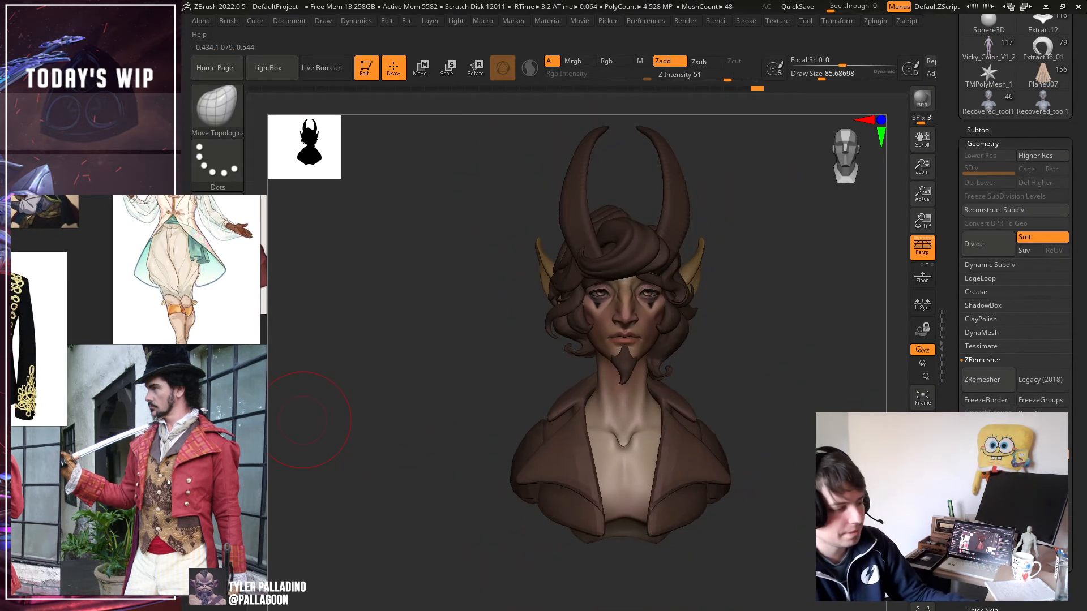
{"action": "scroll", "coordinate": [168, 483], "scroll_direction": "down", "scroll_amount": 5}
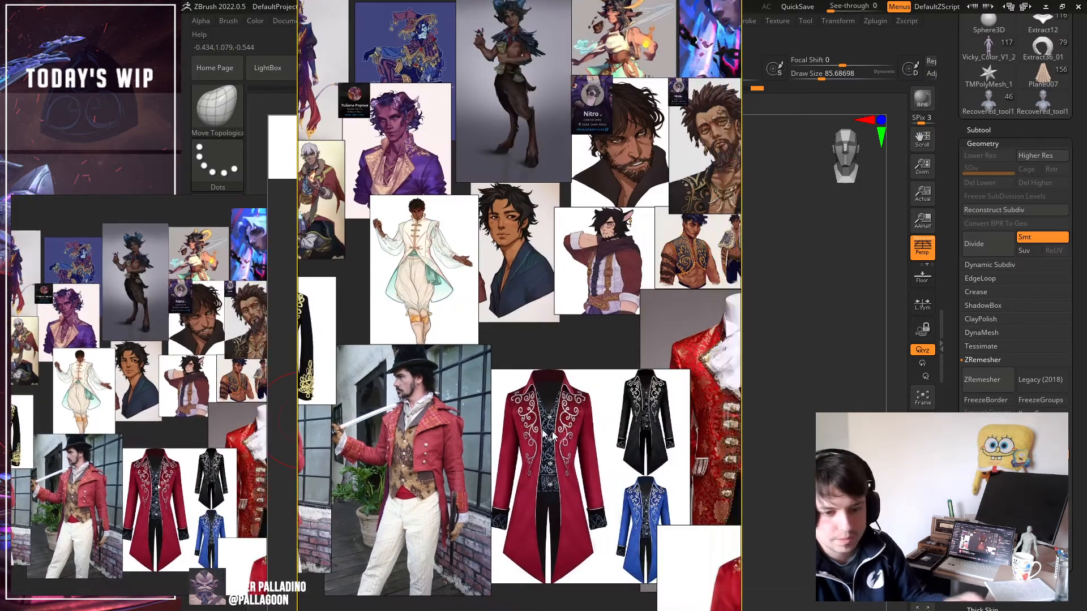
{"action": "scroll", "coordinate": [158, 486], "scroll_direction": "up", "scroll_amount": 8}
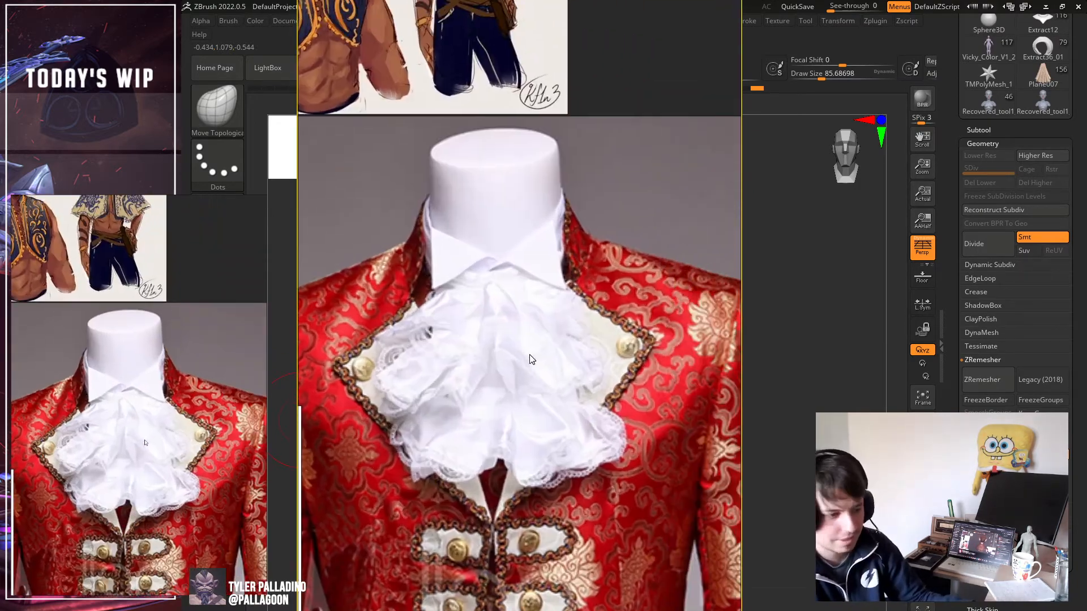
{"action": "scroll", "coordinate": [145, 443], "scroll_direction": "down", "scroll_amount": 2}
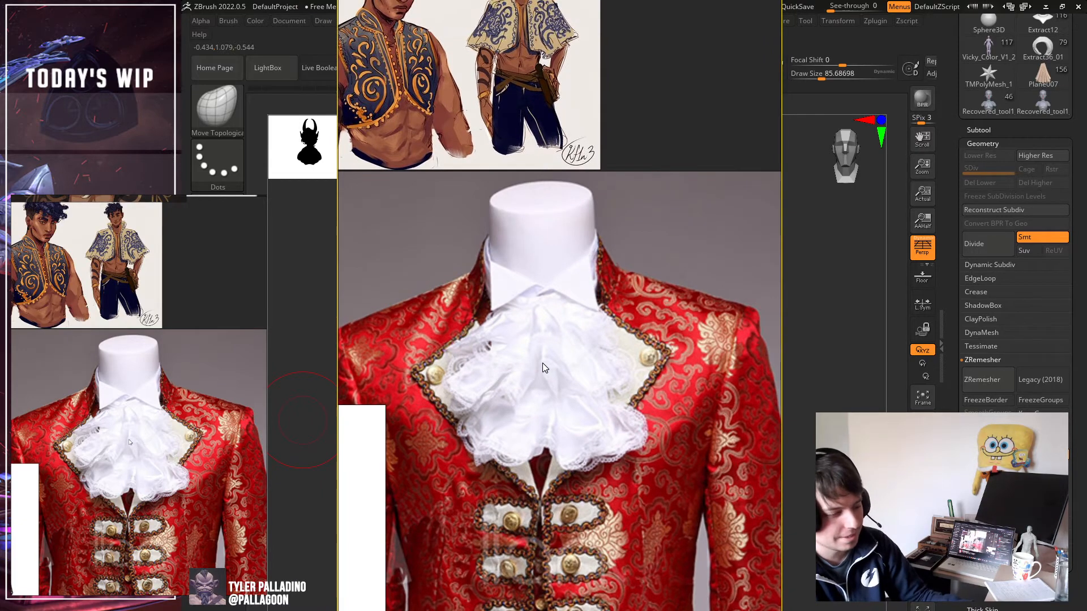
{"action": "scroll", "coordinate": [129, 442], "scroll_direction": "up", "scroll_amount": 2}
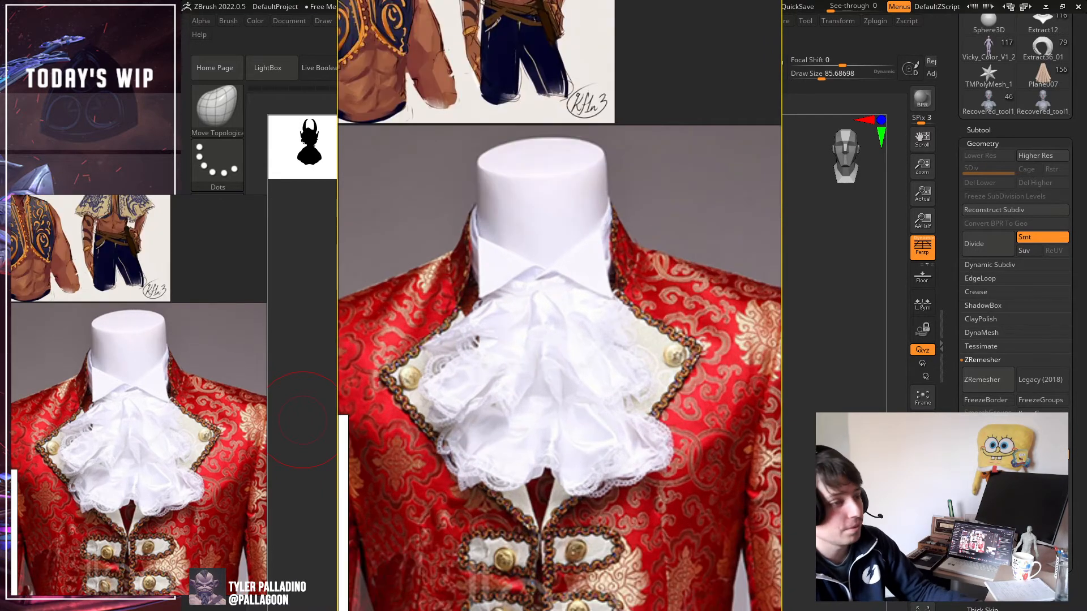
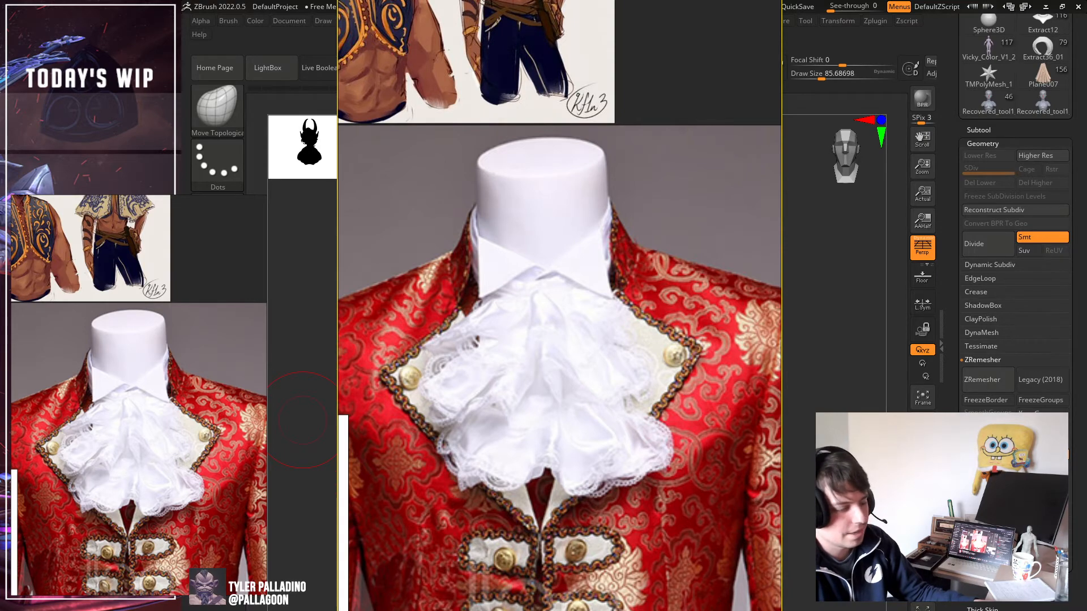
{"action": "left_click", "coordinate": [293, 255]}
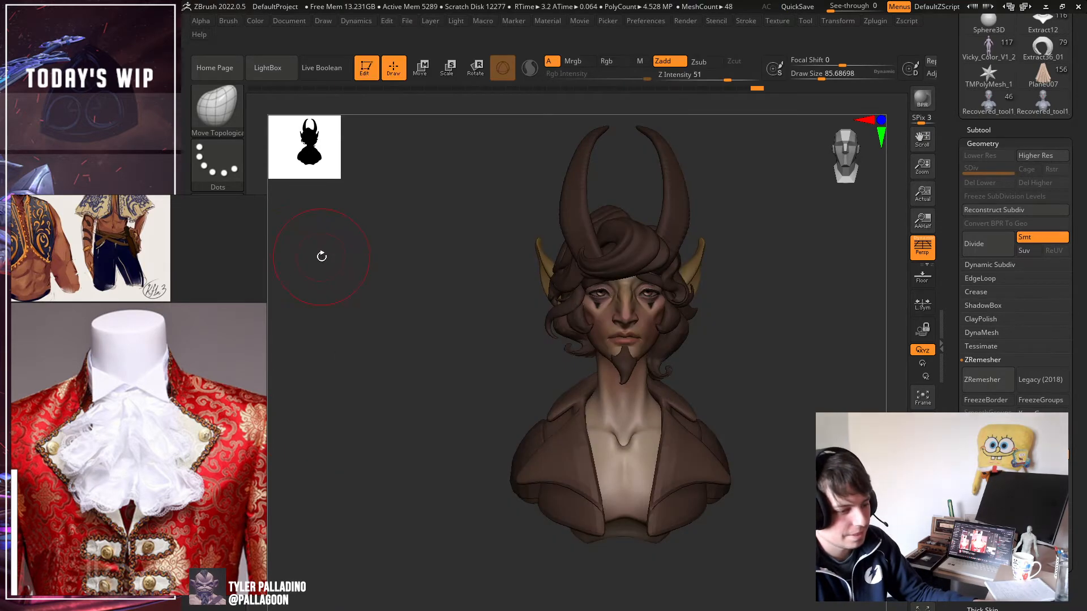
Refine the jacket's upper back and collar around the neck, undoing one unwanted change.
{"action": "left_click_drag", "start_coordinate": [321, 254], "coordinate": [304, 286]}
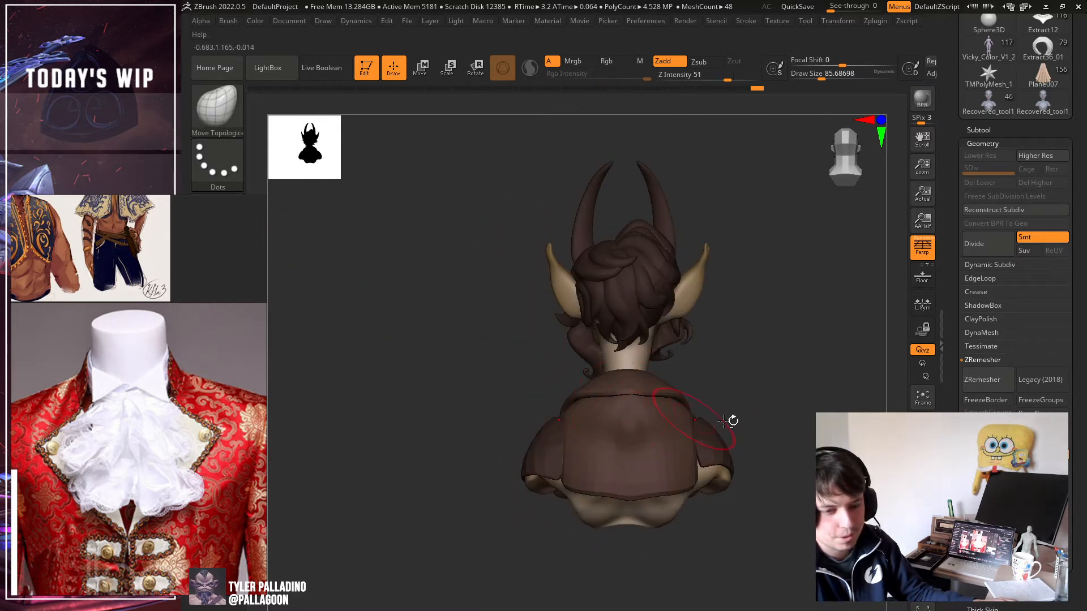
{"action": "left_click_drag", "start_coordinate": [728, 419], "coordinate": [745, 422]}
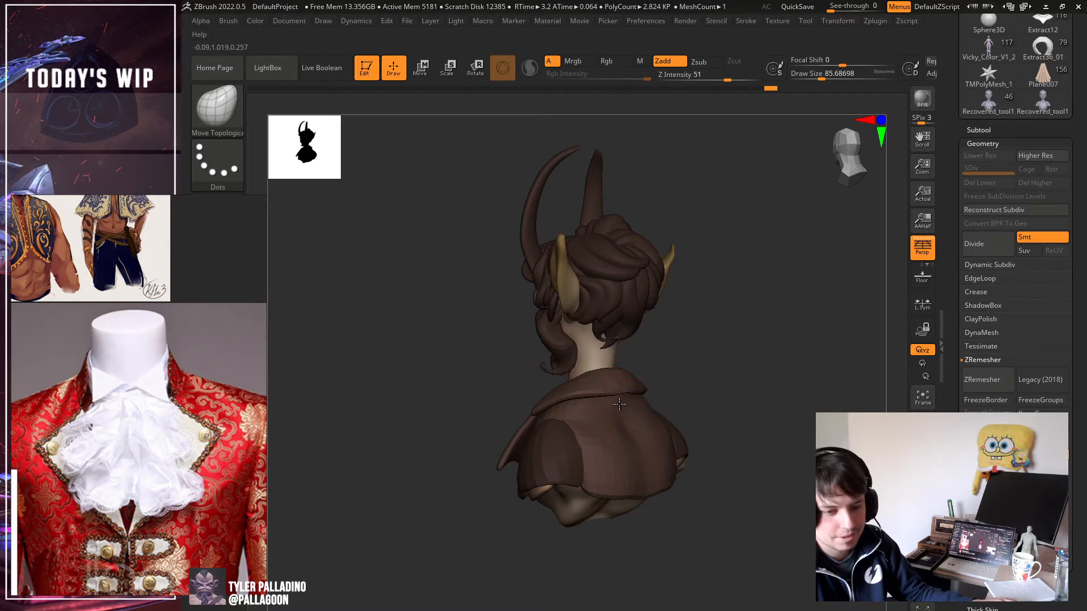
{"action": "right_click_drag", "start_coordinate": [627, 405], "coordinate": [638, 388]}
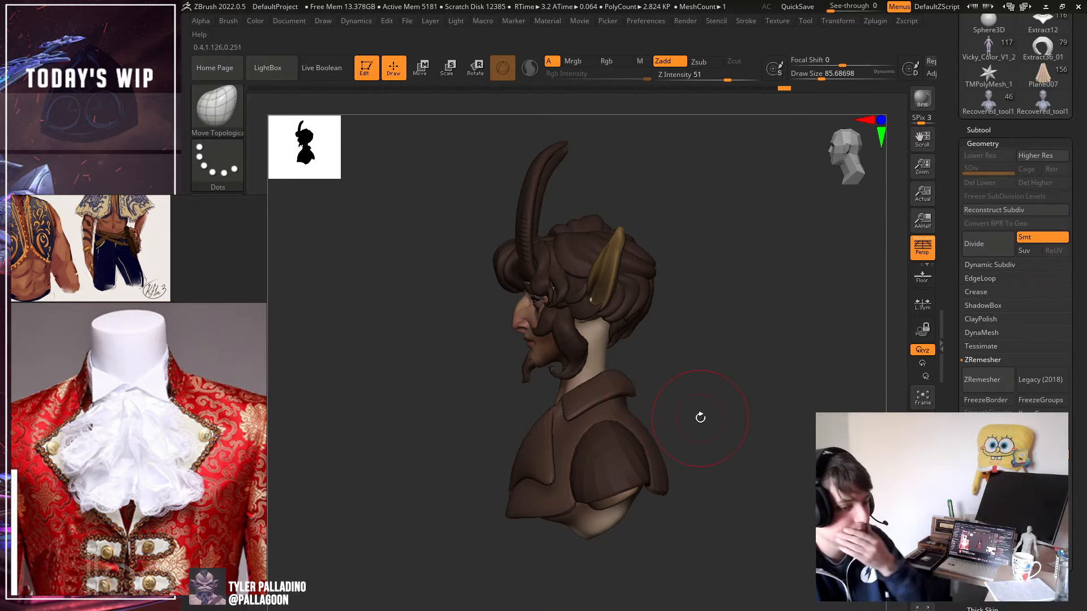
{"action": "mouse_move", "coordinate": [701, 416]}
{"action": "left_mouse_down"}
{"action": "mouse_move", "coordinate": [745, 417]}
{"action": "mouse_move", "coordinate": [745, 407]}
{"action": "mouse_move", "coordinate": [586, 401]}
{"action": "left_mouse_up"}
{"action": "key", "text": "ctrl+z"}
{"action": "mouse_move", "coordinate": [770, 379]}
{"action": "left_mouse_down"}
{"action": "mouse_move", "coordinate": [815, 374]}
{"action": "mouse_move", "coordinate": [796, 376]}
{"action": "mouse_move", "coordinate": [859, 391]}
{"action": "mouse_move", "coordinate": [814, 411]}
{"action": "mouse_move", "coordinate": [670, 374]}
{"action": "left_mouse_up"}
{"action": "mouse_move", "coordinate": [753, 369]}
{"action": "left_mouse_down"}
{"action": "mouse_move", "coordinate": [839, 371]}
{"action": "mouse_move", "coordinate": [602, 376]}
{"action": "left_mouse_up"}
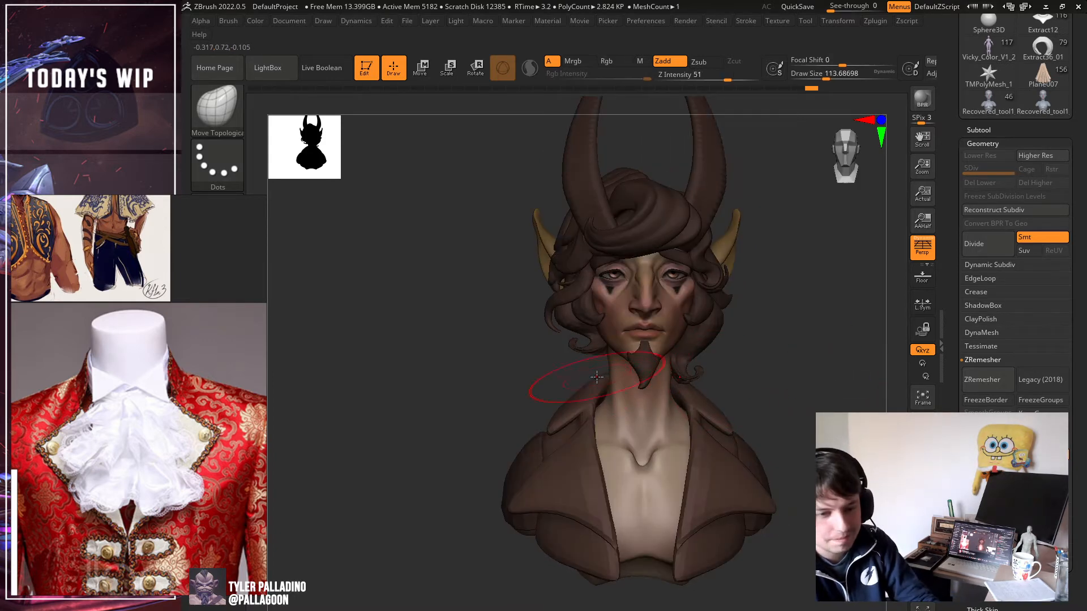
Adjust the rear fold of the jacket collar, reducing the draw size to about 90.
{"action": "left_click_drag", "start_coordinate": [776, 370], "coordinate": [651, 379]}
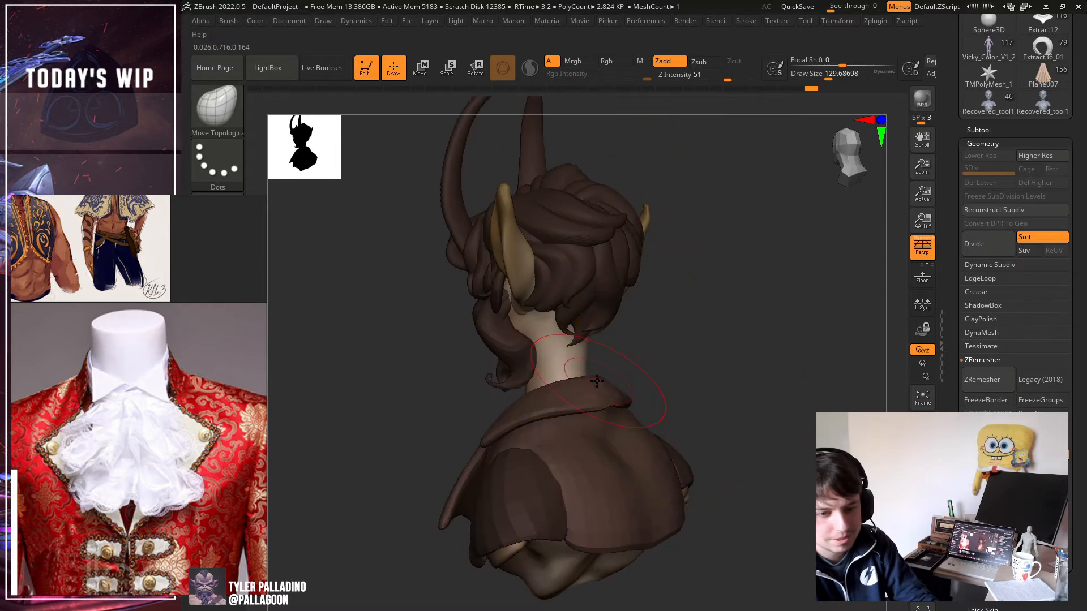
{"action": "left_click_drag", "start_coordinate": [758, 390], "coordinate": [604, 428]}
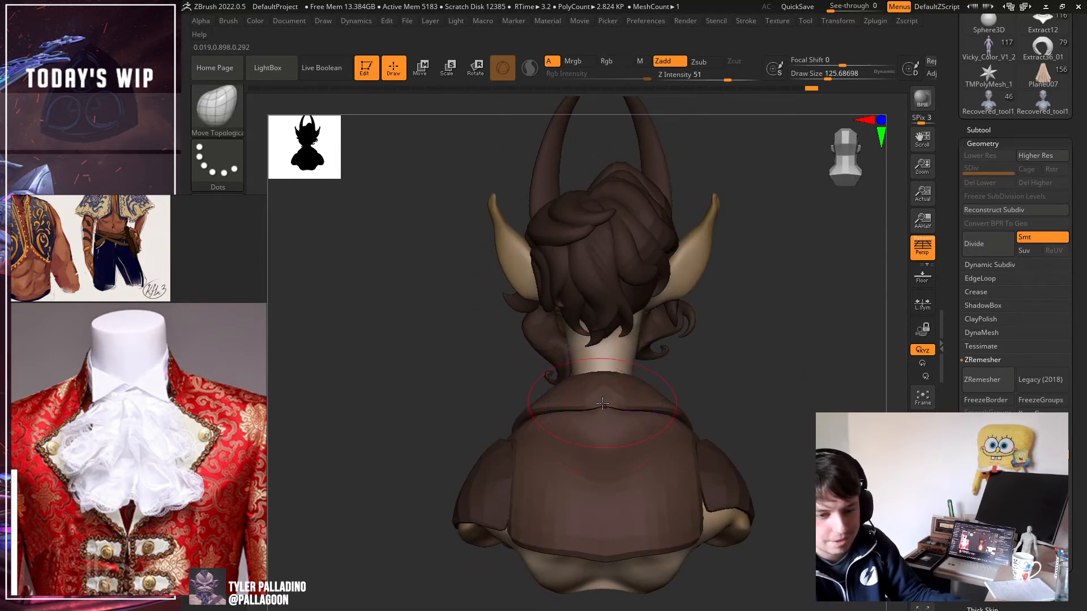
{"action": "key", "text": "bracketleft"}
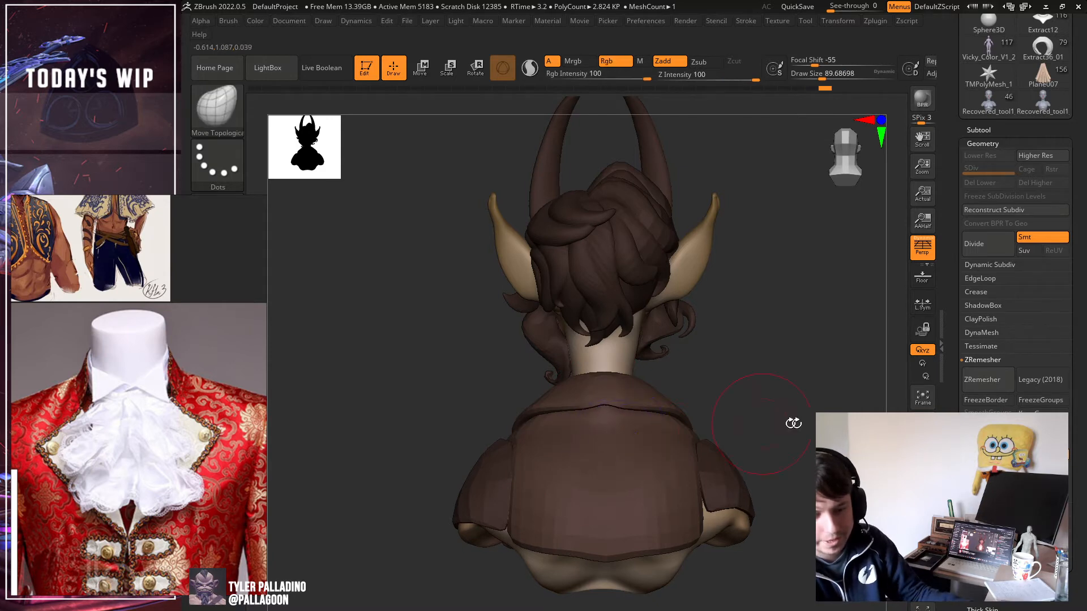
{"action": "left_click_drag", "start_coordinate": [791, 424], "coordinate": [596, 411]}
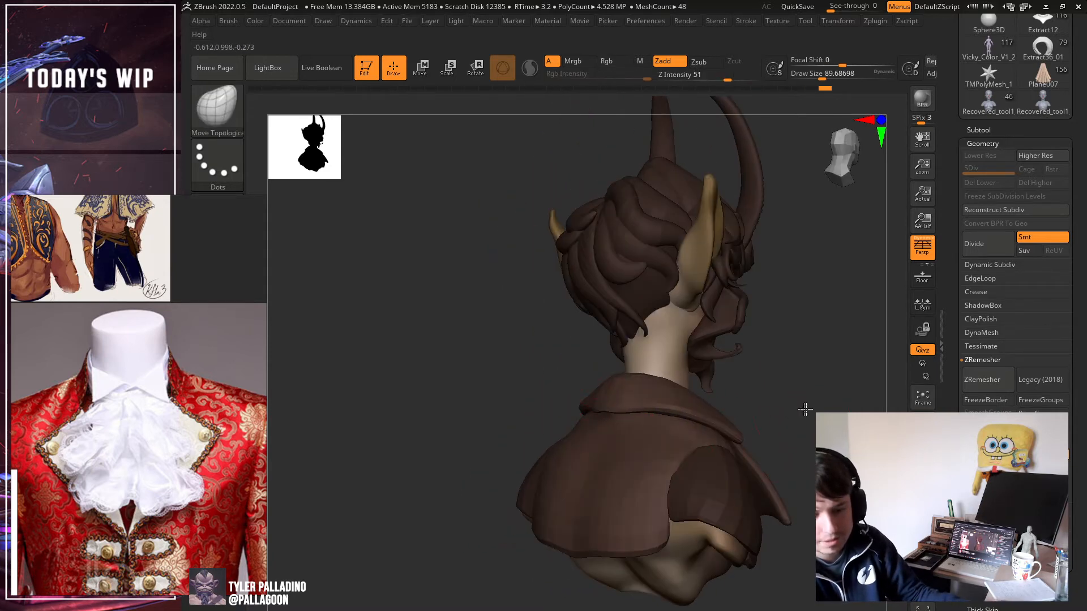
{"action": "left_click_drag", "start_coordinate": [804, 408], "coordinate": [786, 420], "text": "shift"}
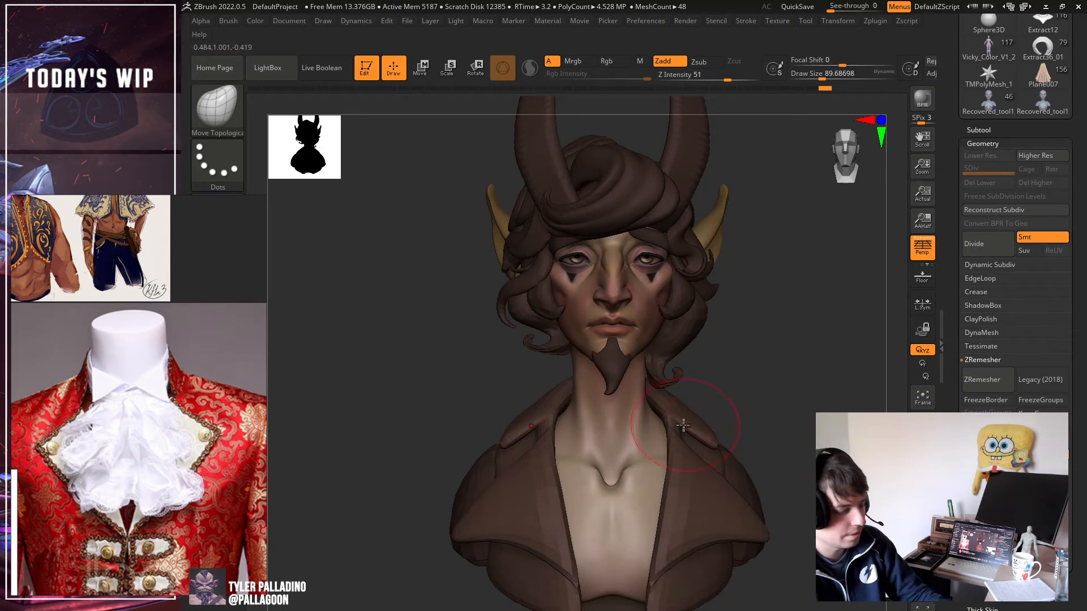
Enlarge the draw size to about 130 and reshape the front of the jacket collar beside the neck.
{"action": "key", "text": "]"}
{"action": "left_click_drag", "start_coordinate": [666, 405], "coordinate": [649, 405]}
{"action": "left_click_drag", "start_coordinate": [736, 390], "coordinate": [696, 389]}
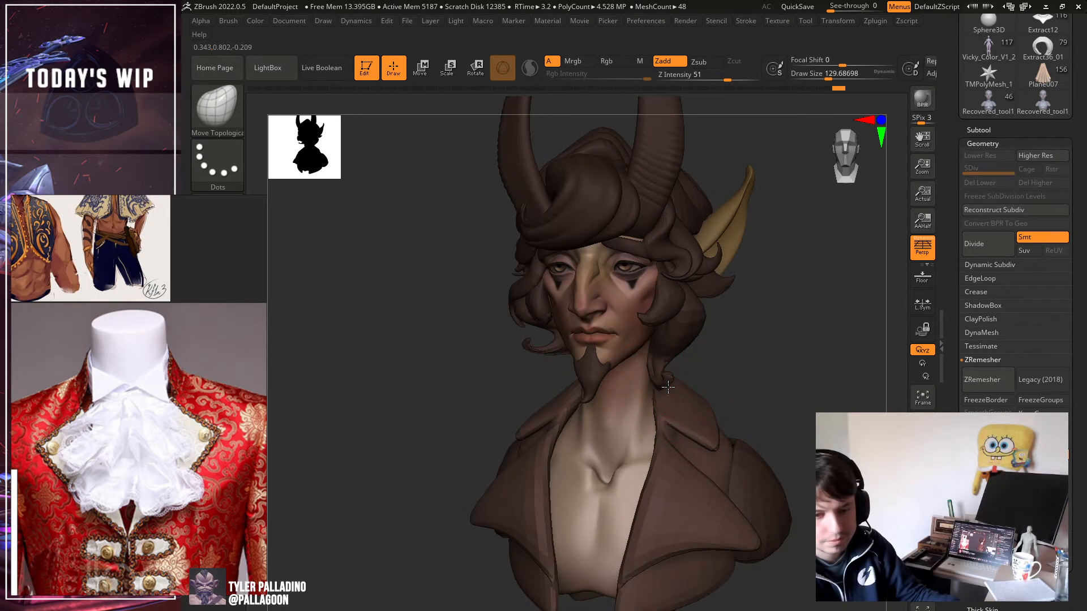
{"action": "left_click_drag", "start_coordinate": [782, 378], "coordinate": [808, 389]}
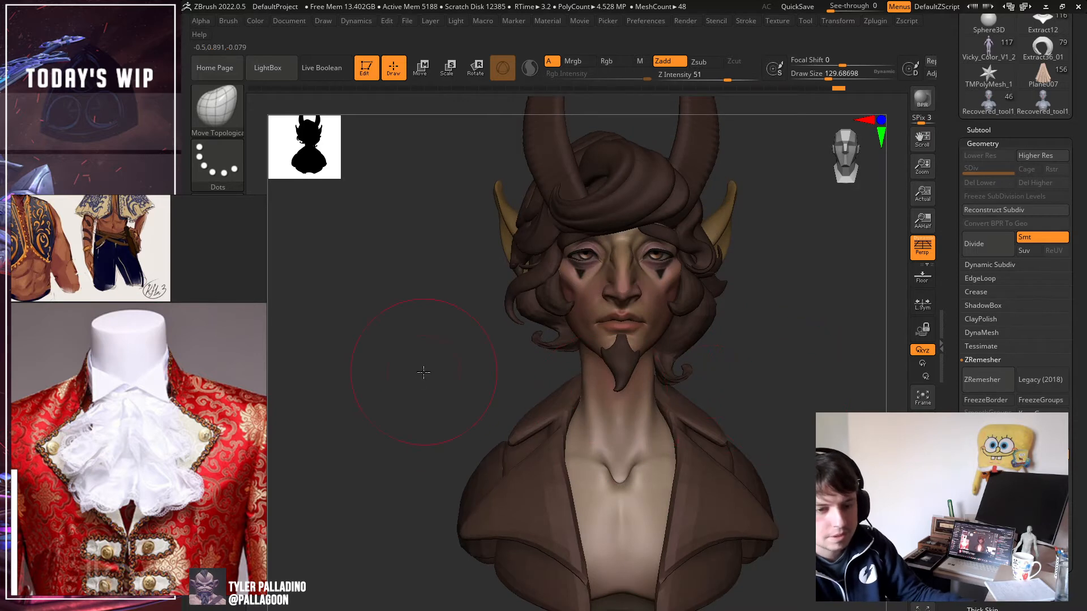
{"action": "left_click_drag", "start_coordinate": [423, 371], "coordinate": [434, 389], "text": "alt"}
Switch to 3ds Max, where the bust and the base jacket mesh are open.
{"action": "left_click_drag", "start_coordinate": [811, 420], "coordinate": [762, 358], "text": "alt"}
{"action": "left_click_drag", "start_coordinate": [858, 432], "coordinate": [851, 403]}
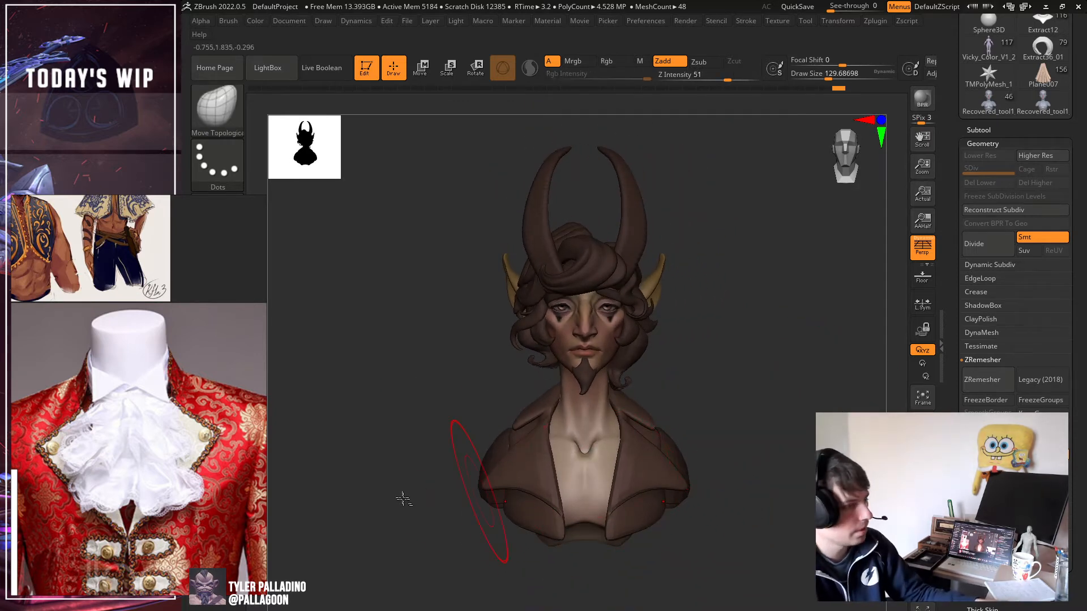
{"action": "key", "text": "alt+Tab"}
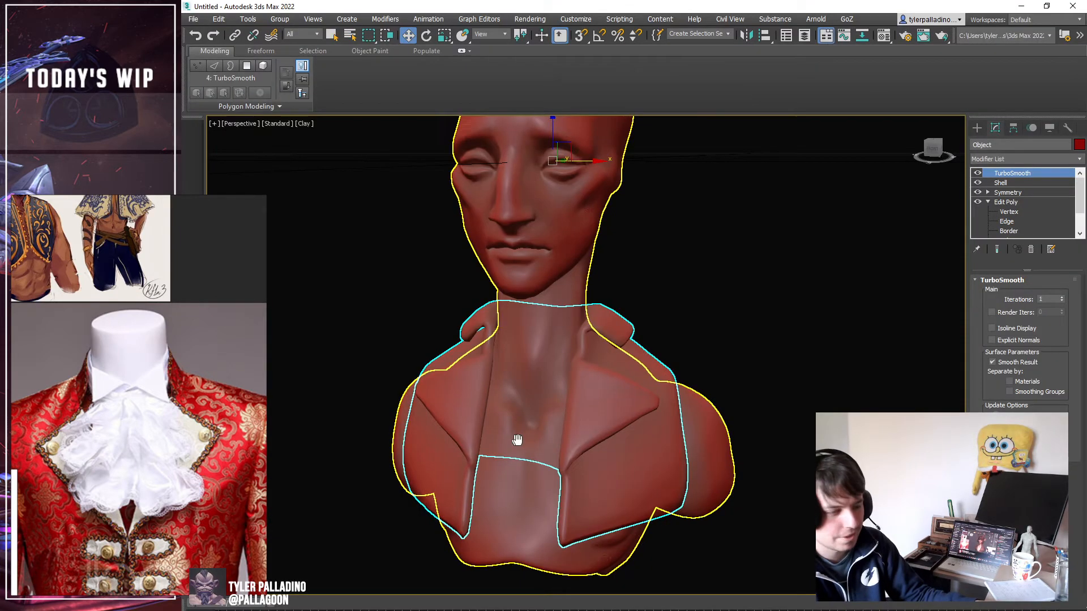
Select the bust, display its edged faces, and select the band of polygons around the base of the neck.
{"action": "middle_click_drag", "start_coordinate": [516, 438], "coordinate": [583, 396], "text": "alt"}
{"action": "left_click", "coordinate": [763, 334]}
{"action": "left_click", "coordinate": [687, 376]}
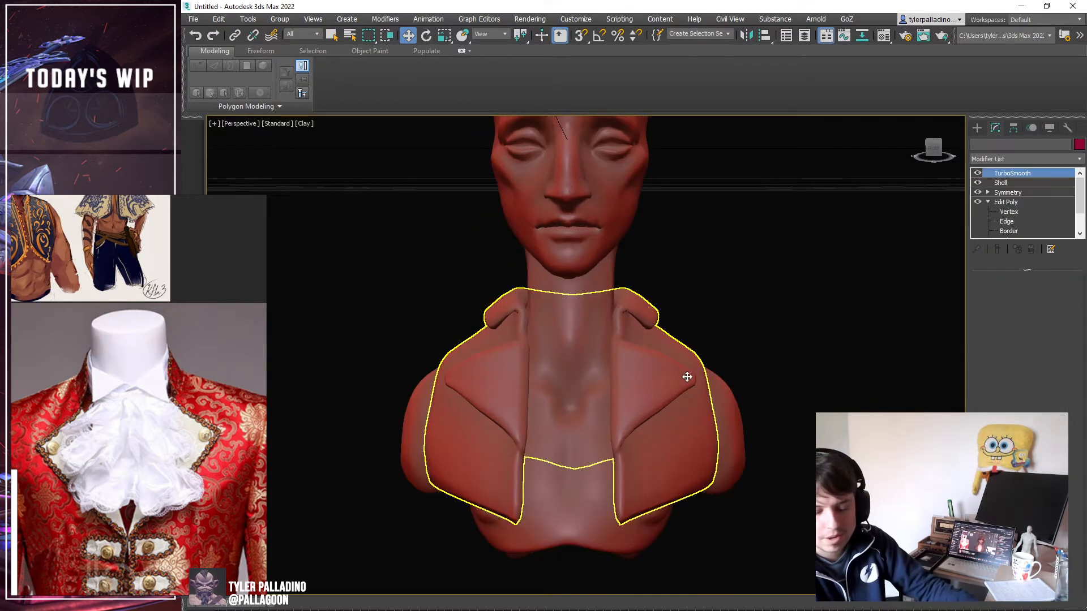
{"action": "scroll", "coordinate": [615, 395], "scroll_direction": "up", "scroll_amount": 5}
{"action": "scroll", "coordinate": [615, 395], "scroll_direction": "down", "scroll_amount": 5}
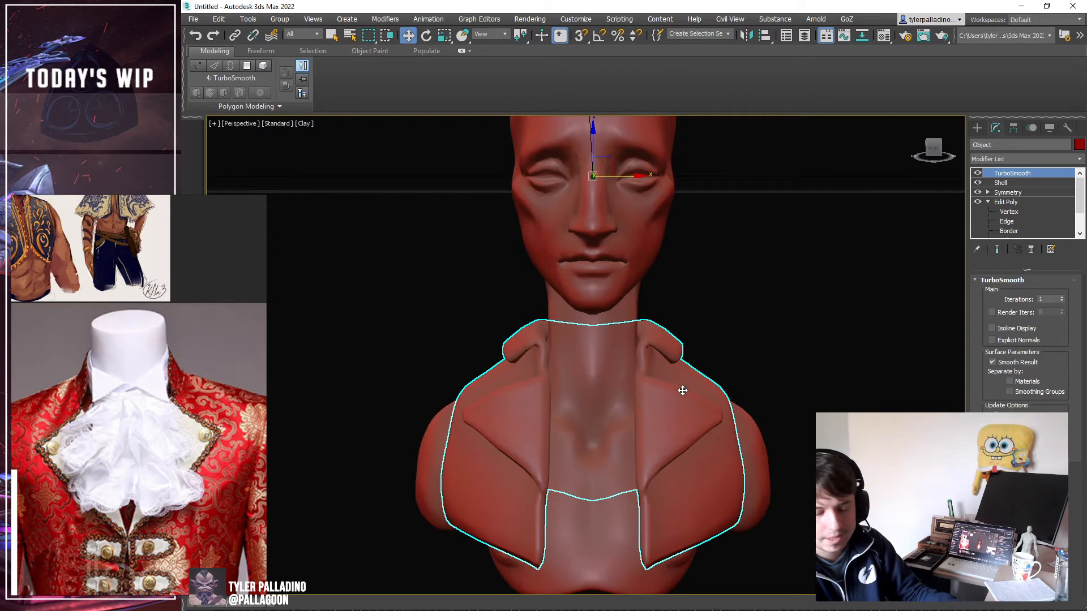
{"action": "left_click", "coordinate": [586, 338]}
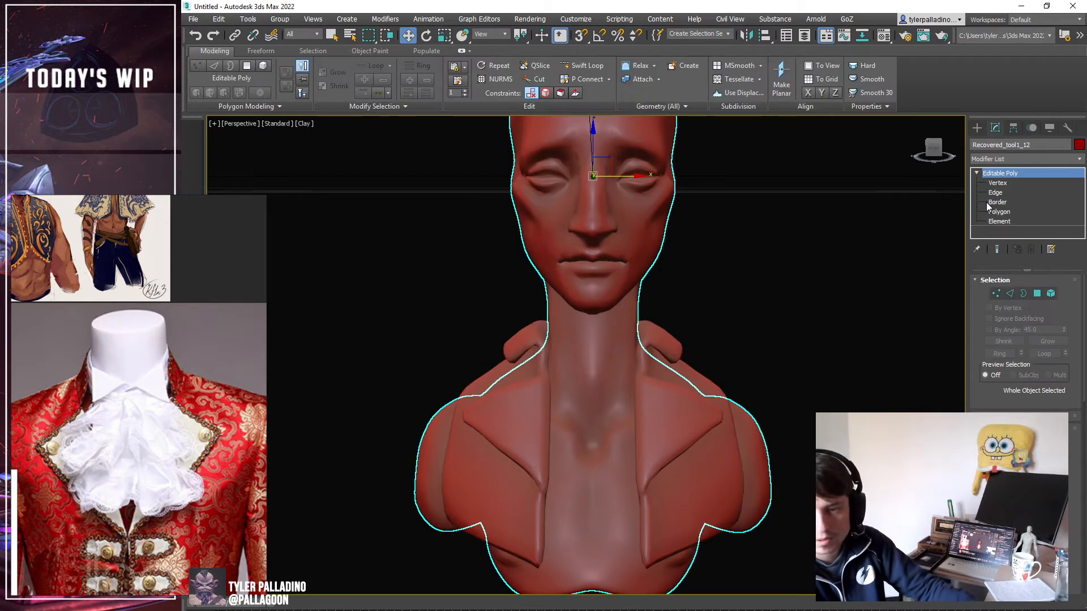
{"action": "key", "text": "2"}
{"action": "scroll", "coordinate": [570, 380], "scroll_direction": "up", "scroll_amount": 5}
{"action": "key", "text": "F4"}
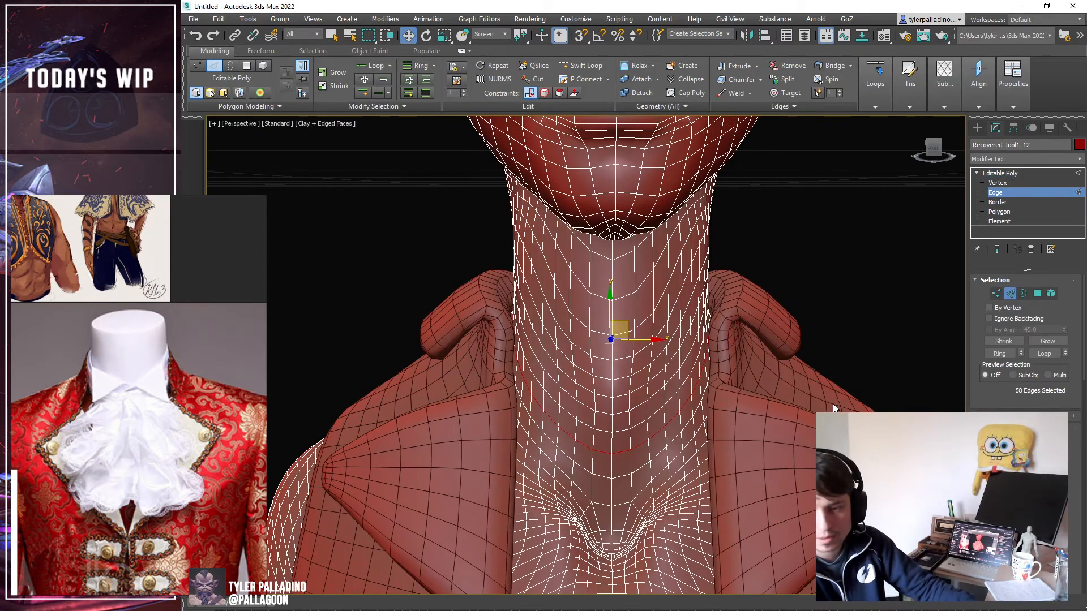
{"action": "left_click", "coordinate": [1035, 296], "text": "ctrl"}
{"action": "middle_click_drag", "start_coordinate": [828, 279], "coordinate": [799, 259]}
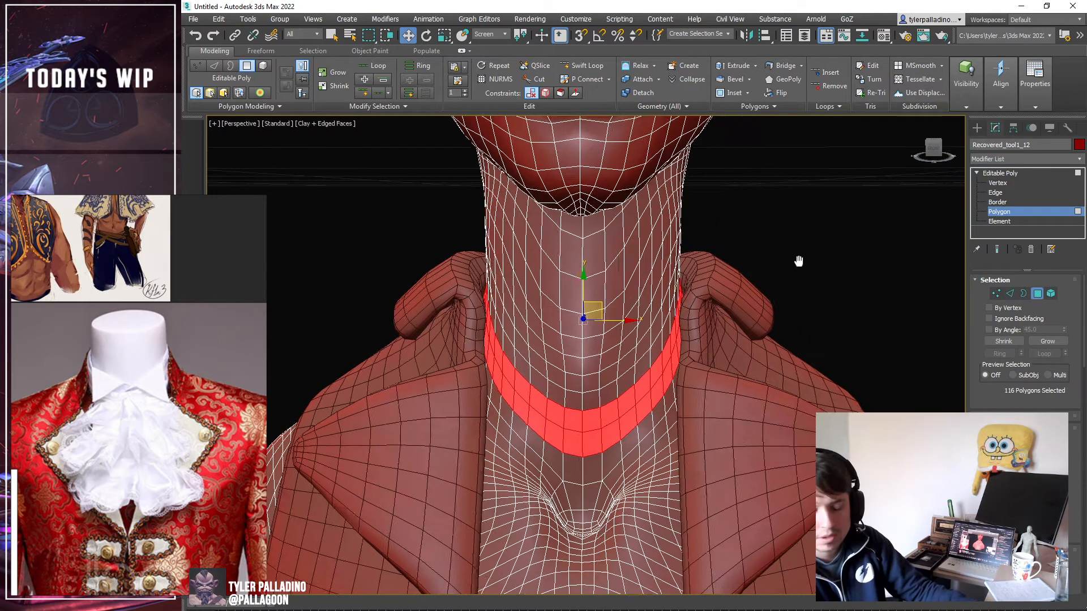
Add an Edit Poly modifier to the bust and detach the selected neck band as a separate object.
{"action": "key", "text": "4"}
{"action": "left_click", "coordinate": [1014, 158]}
{"action": "scroll", "coordinate": [990, 369], "scroll_direction": "down", "scroll_amount": 3}
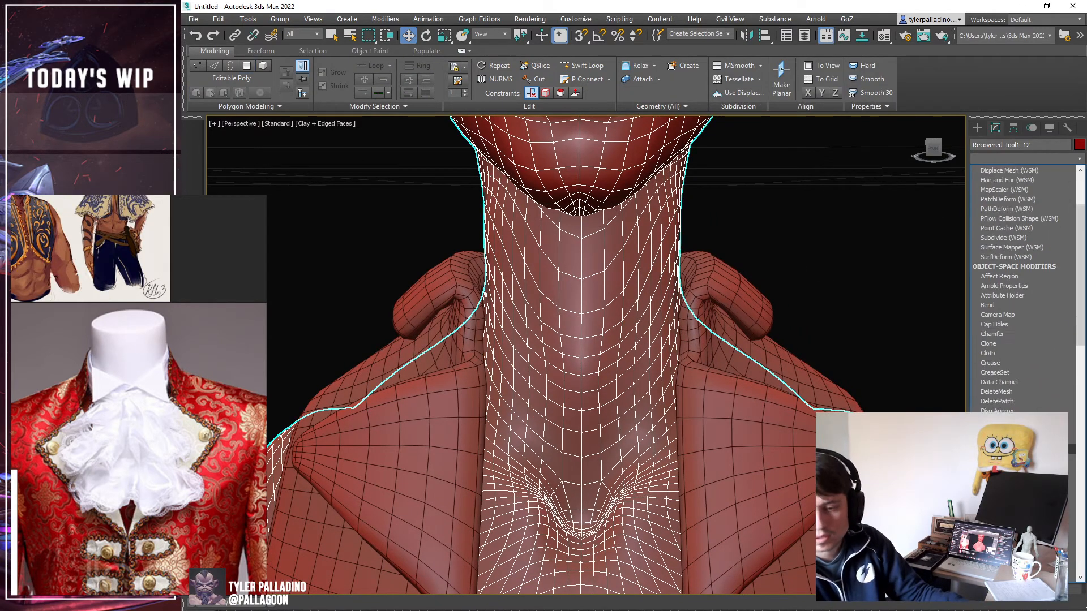
{"action": "left_click", "coordinate": [994, 459]}
{"action": "left_click", "coordinate": [988, 174]}
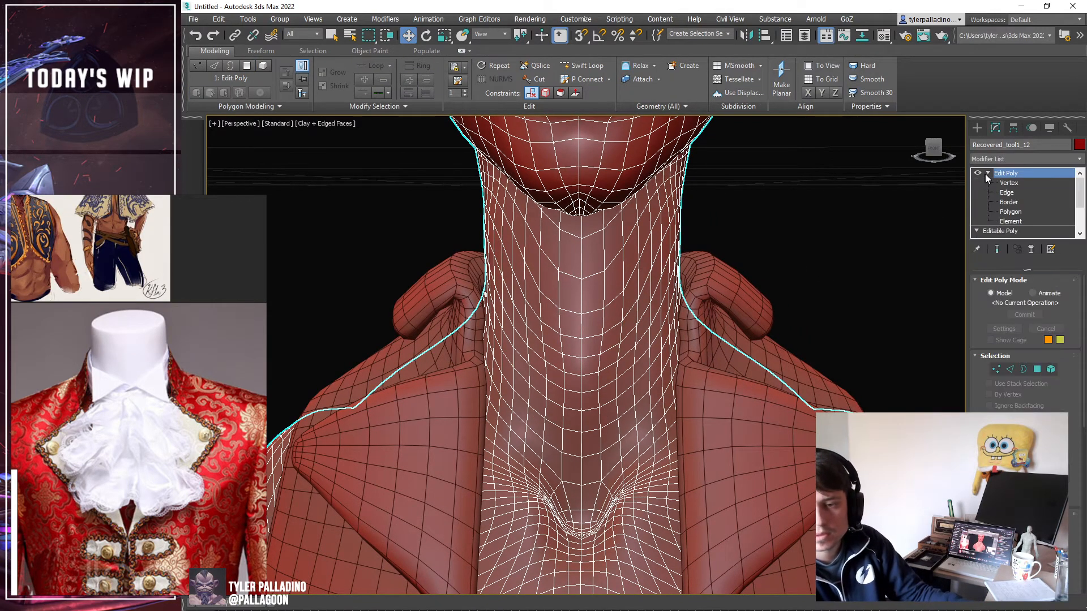
{"action": "left_click", "coordinate": [1010, 212]}
{"action": "scroll", "coordinate": [1024, 340], "scroll_direction": "down", "scroll_amount": 15}
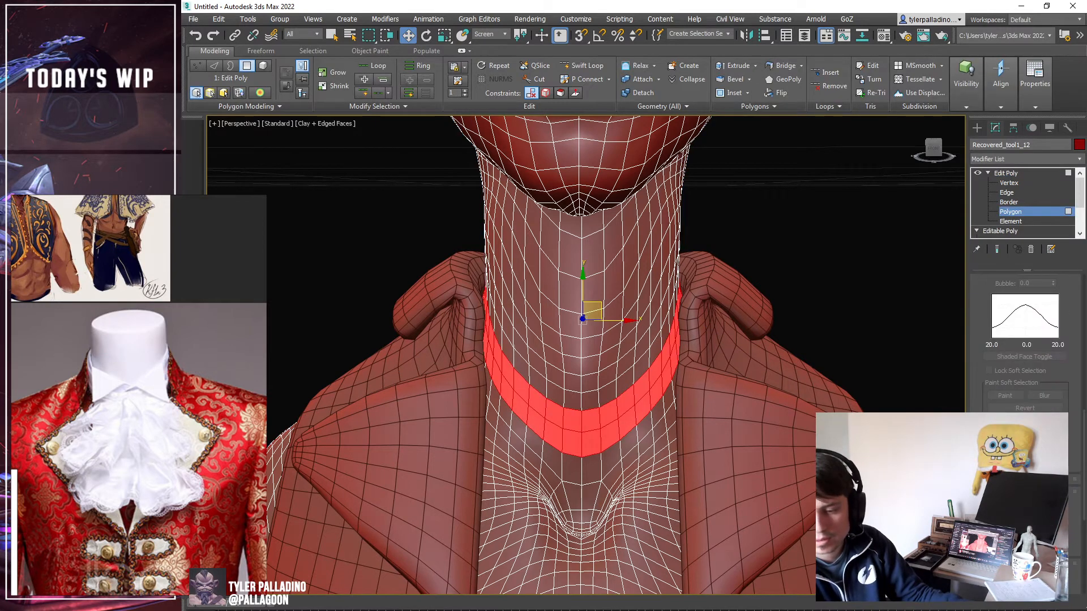
{"action": "scroll", "coordinate": [1048, 385], "scroll_direction": "up", "scroll_amount": 10}
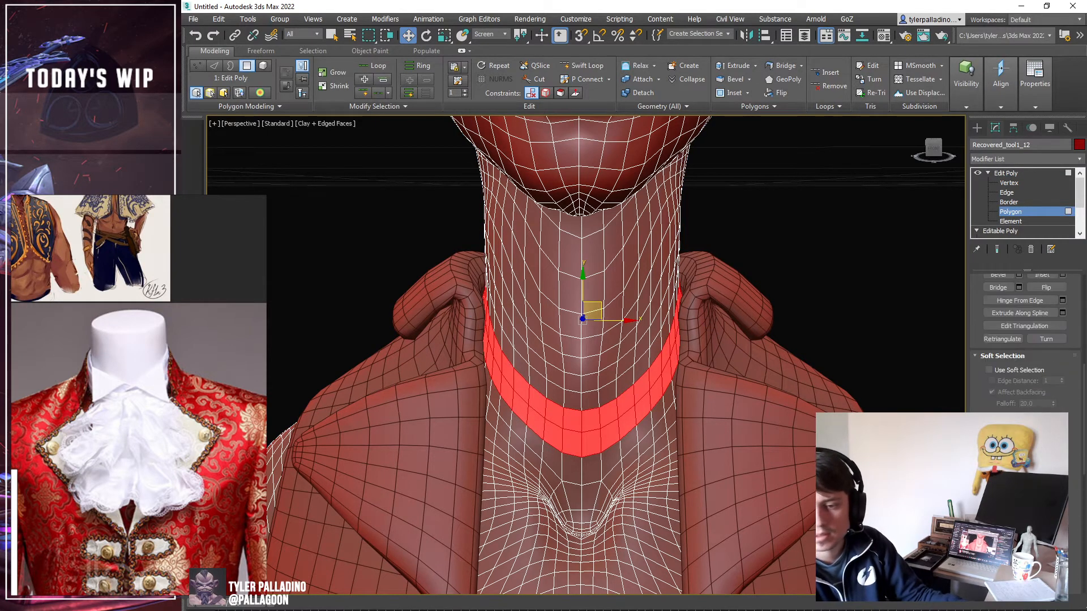
{"action": "scroll", "coordinate": [1025, 351], "scroll_direction": "down", "scroll_amount": 2}
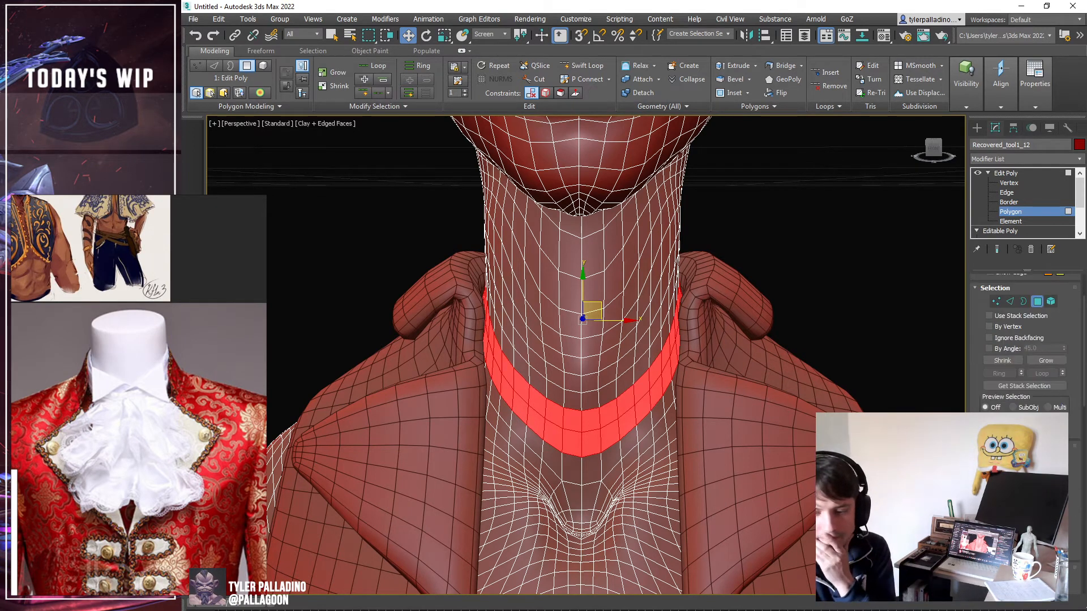
{"action": "scroll", "coordinate": [1024, 340], "scroll_direction": "down", "scroll_amount": 6}
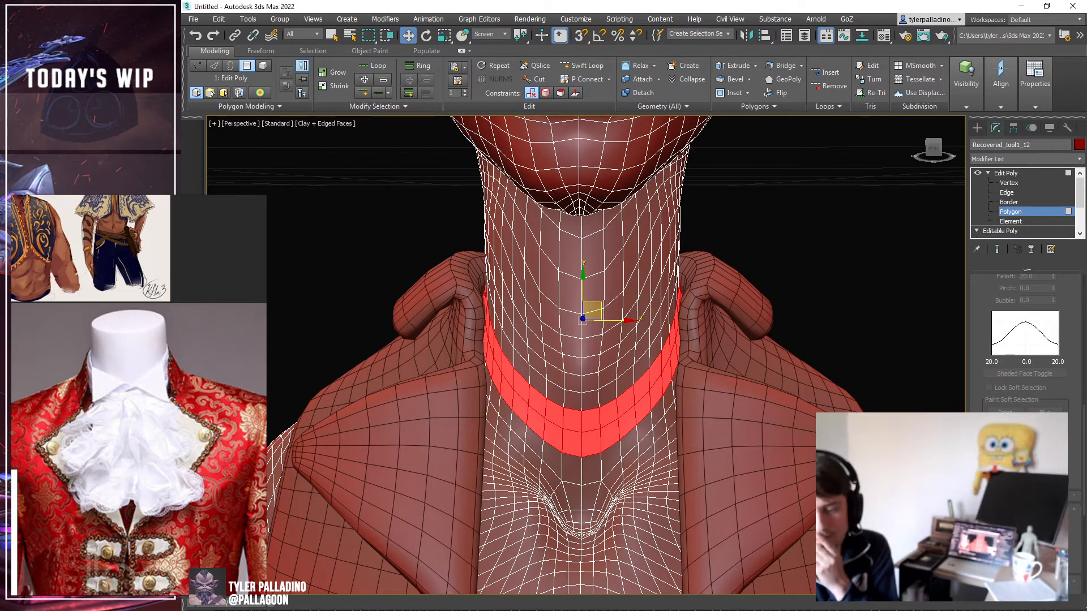
{"action": "scroll", "coordinate": [1025, 339], "scroll_direction": "down", "scroll_amount": 5}
{"action": "left_click", "coordinate": [1042, 403]}
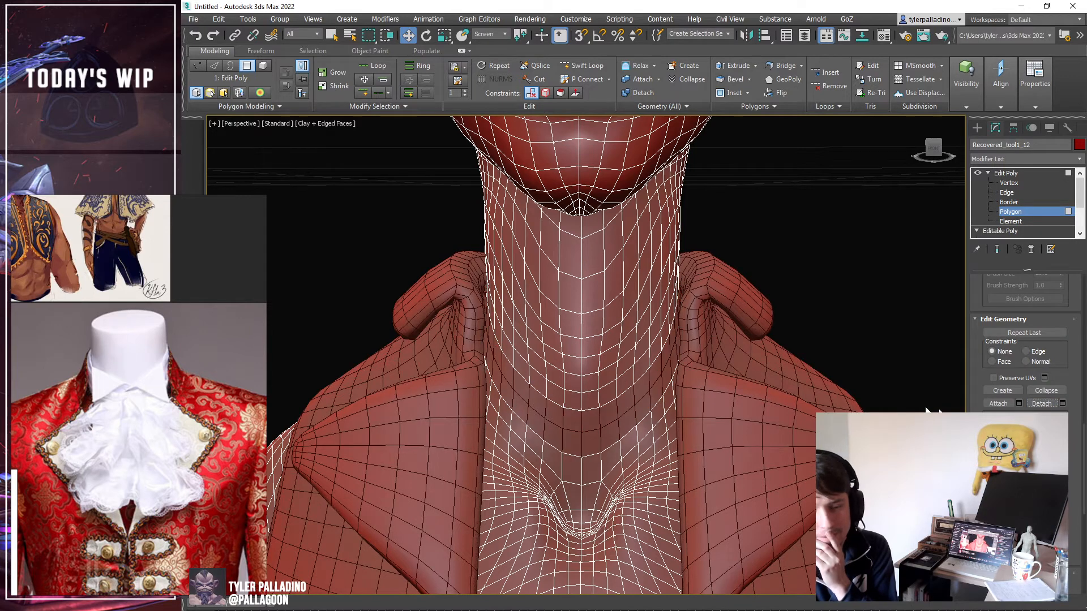
Delete the Edit Poly modifier from the bust and select the detached neck band.
{"action": "left_click", "coordinate": [1012, 174]}
{"action": "right_click", "coordinate": [1012, 173]}
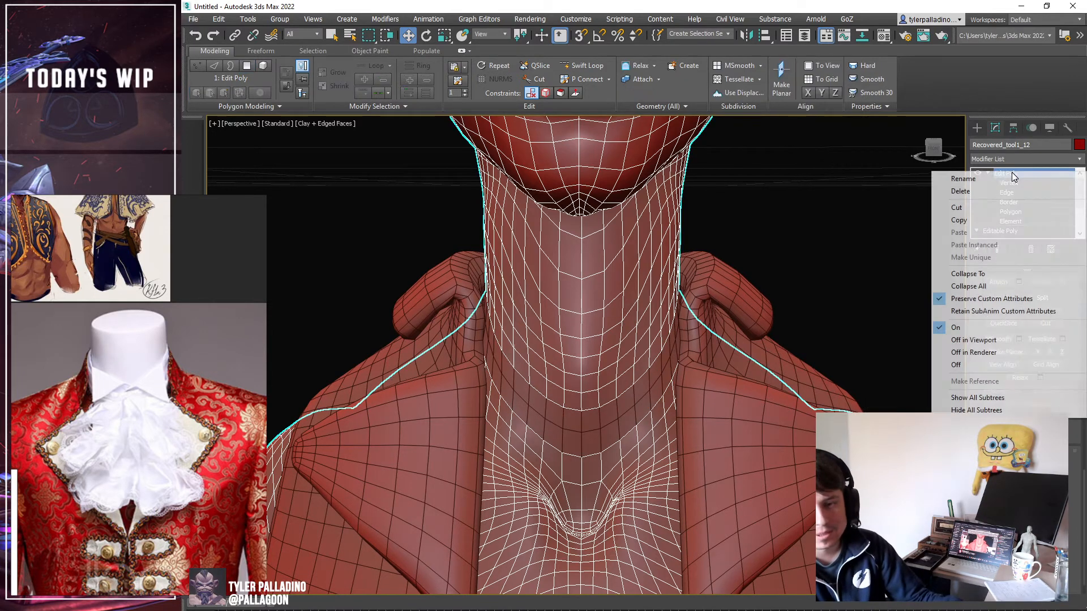
{"action": "left_click", "coordinate": [988, 191]}
{"action": "left_click", "coordinate": [624, 406]}
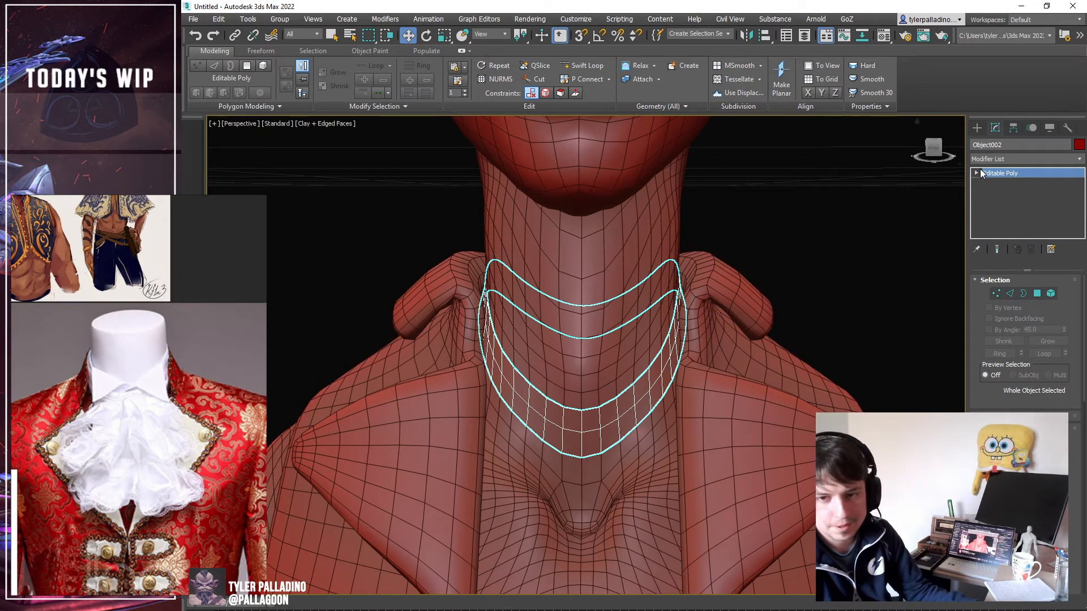
Select the neck band's three horizontal edge loops and scale them down vertically to flatten the dip of the band.
{"action": "left_click", "coordinate": [976, 173]}
{"action": "left_click", "coordinate": [995, 193]}
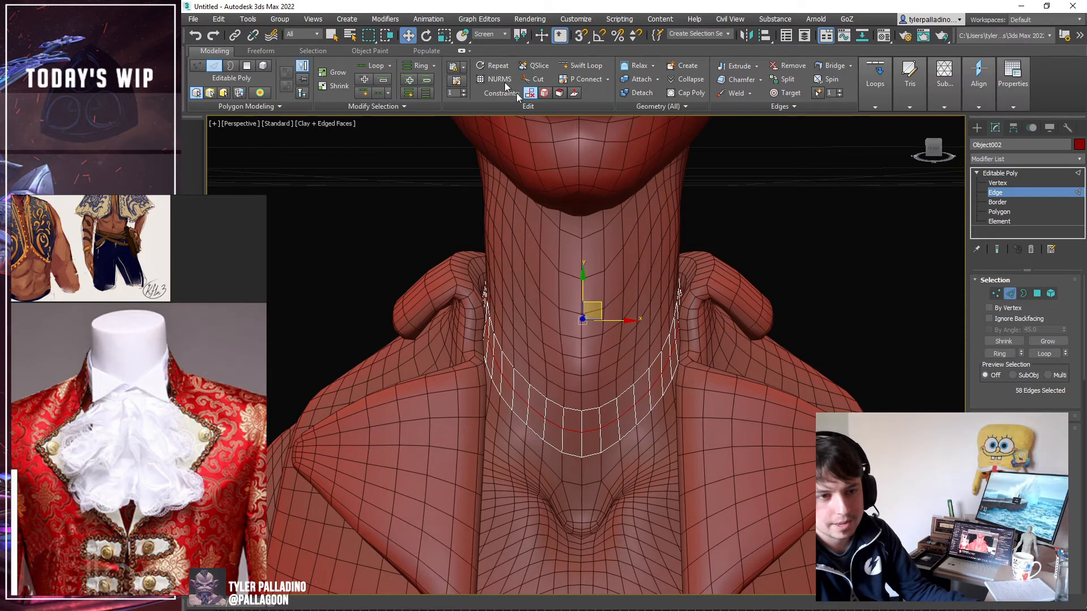
{"action": "left_click", "coordinate": [446, 37]}
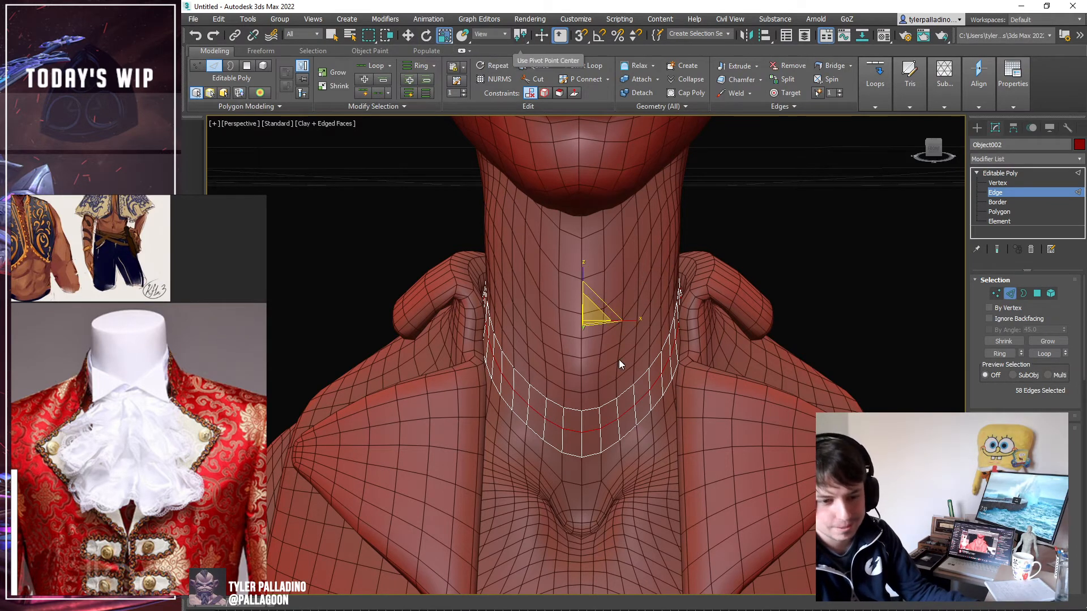
{"action": "double_click", "coordinate": [597, 409], "text": "ctrl"}
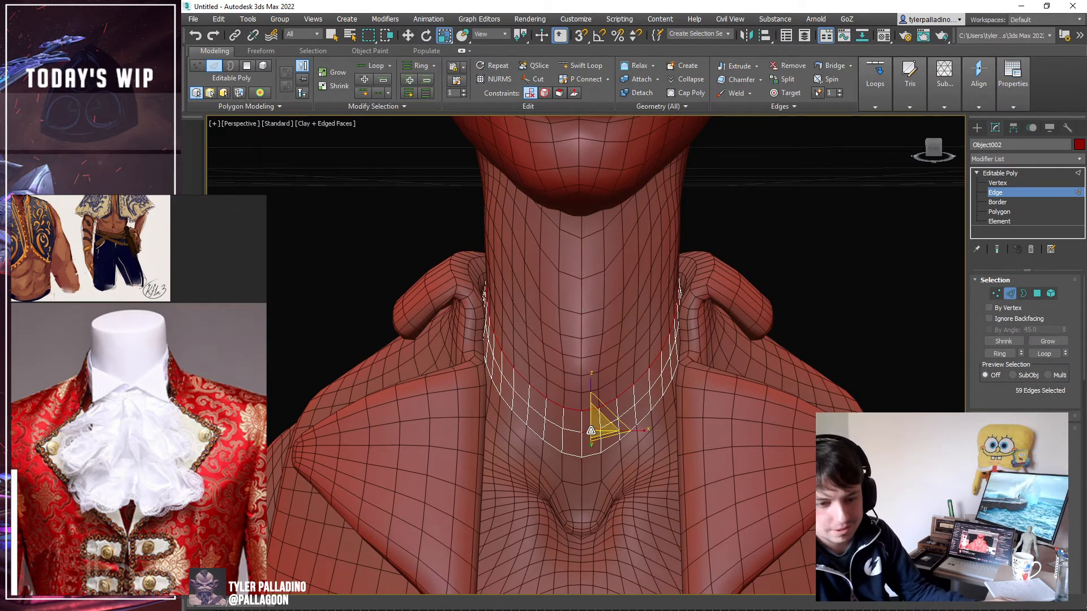
{"action": "double_click", "coordinate": [592, 456], "text": "ctrl"}
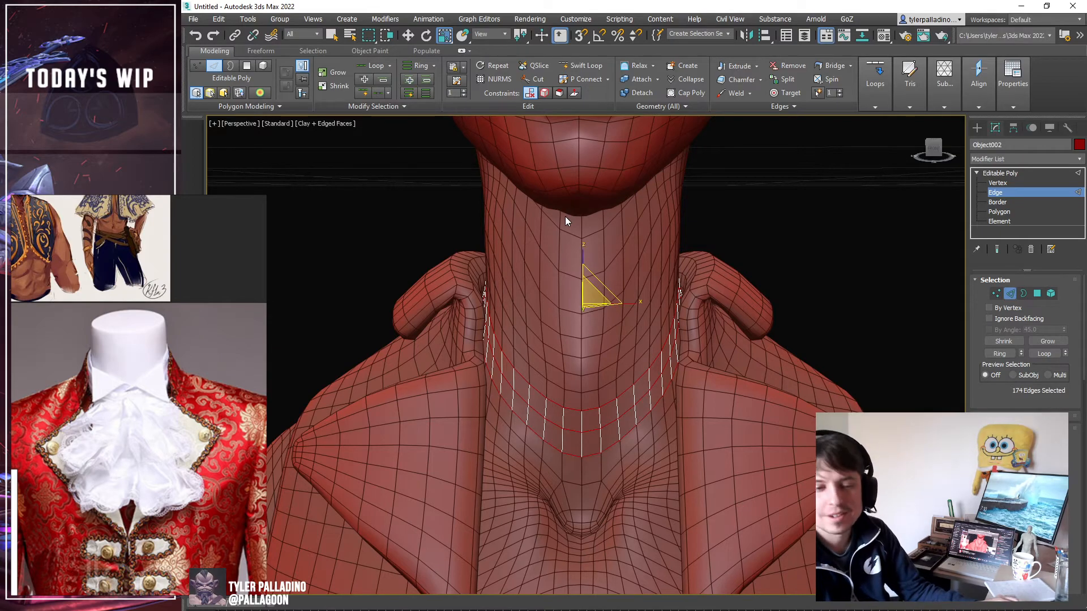
{"action": "key", "text": "w"}
{"action": "left_click_drag", "start_coordinate": [582, 248], "coordinate": [600, 340]}
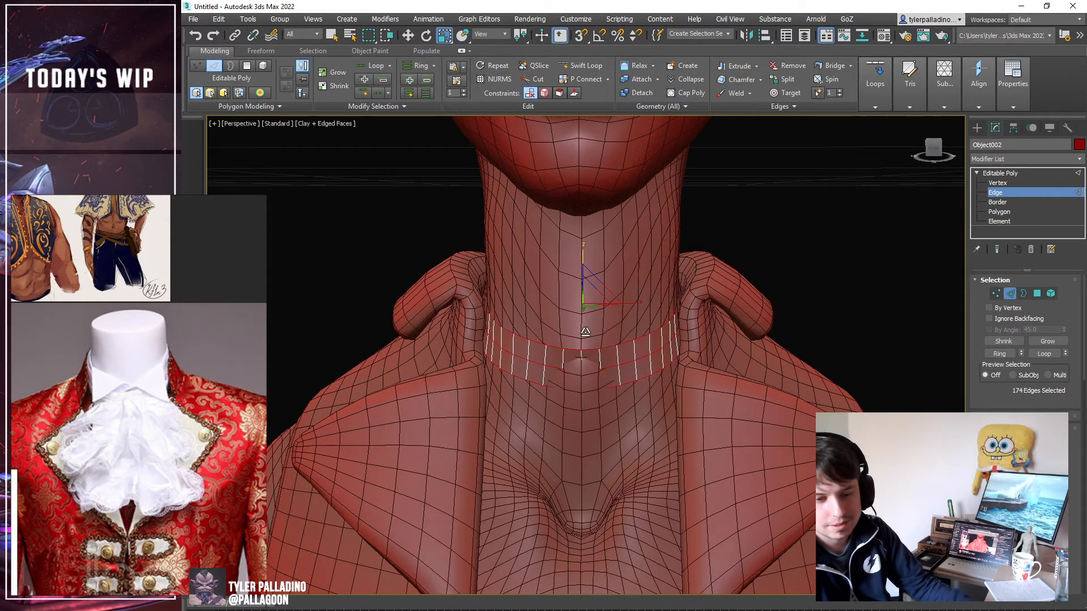
{"action": "middle_click_drag", "start_coordinate": [600, 340], "coordinate": [446, 282], "text": "alt"}
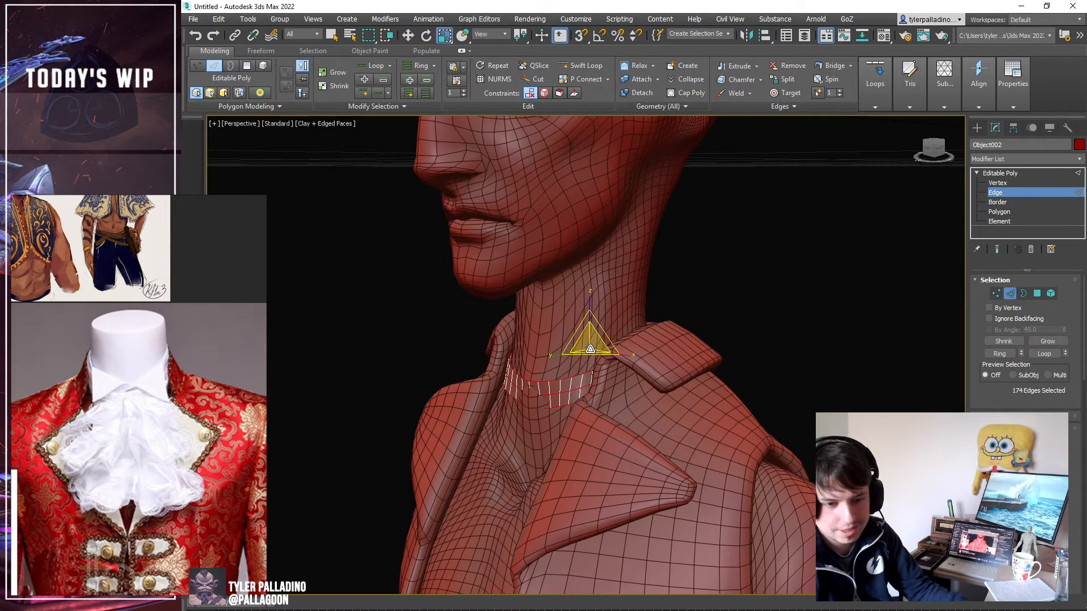
{"action": "left_click_drag", "start_coordinate": [590, 344], "coordinate": [590, 346]}
{"action": "middle_click_drag", "start_coordinate": [590, 345], "coordinate": [651, 318], "text": "alt"}
{"action": "left_click", "coordinate": [990, 174]}
{"action": "scroll", "coordinate": [676, 296], "scroll_direction": "down", "scroll_amount": 3}
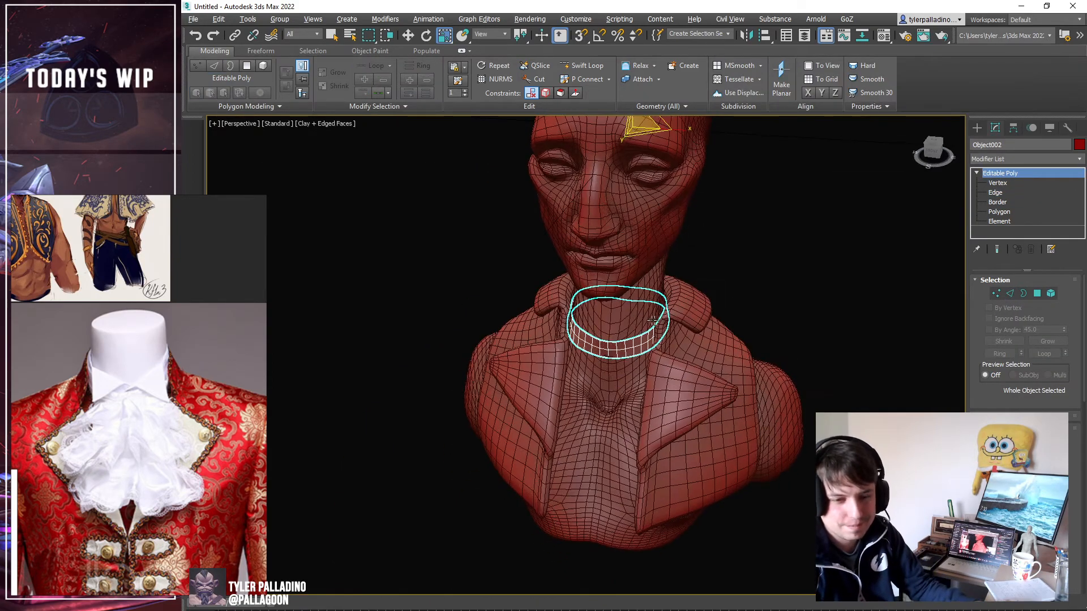
Select the bust together with the neck band and isolate both from the jacket.
{"action": "left_click", "coordinate": [620, 313], "text": "ctrl"}
{"action": "right_click", "coordinate": [619, 312]}
{"action": "left_click", "coordinate": [669, 212]}
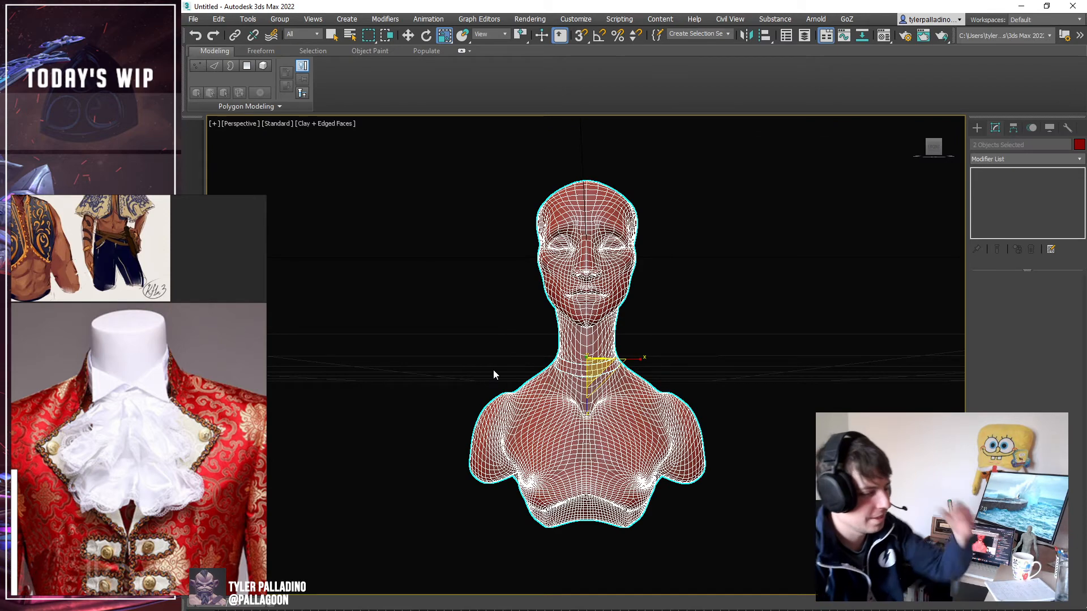
{"action": "middle_click_drag", "start_coordinate": [775, 362], "coordinate": [778, 353]}
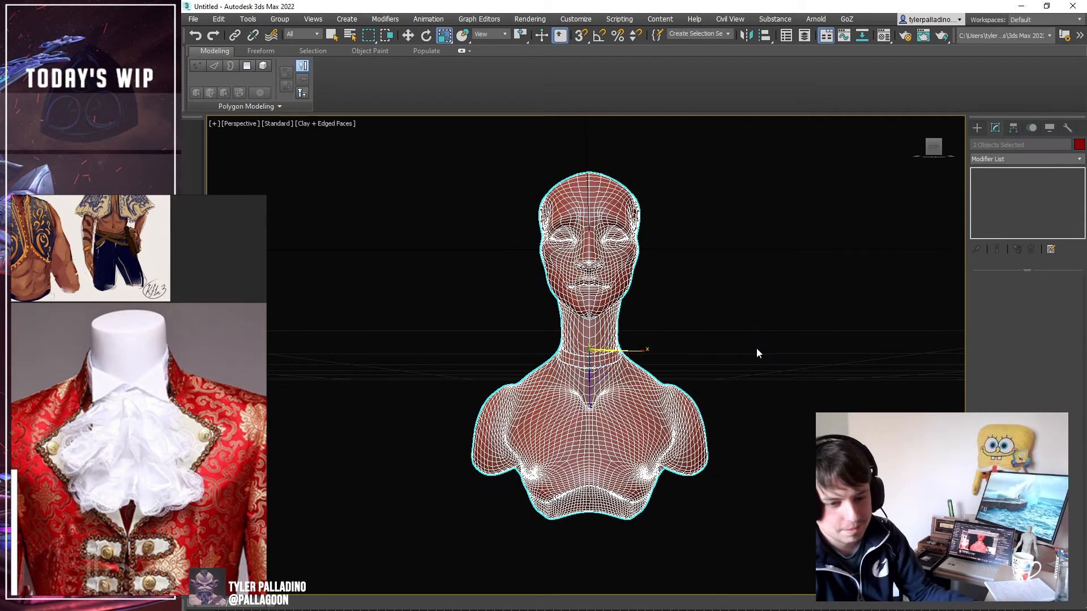
Conform the neck band's vertices to the bust's neck surface on all sides, using the Conform brush with a 0.010 offset.
{"action": "left_click", "coordinate": [756, 348]}
{"action": "scroll", "coordinate": [600, 361], "scroll_direction": "up", "scroll_amount": 6}
{"action": "left_click", "coordinate": [600, 361]}
{"action": "left_click", "coordinate": [1019, 181]}
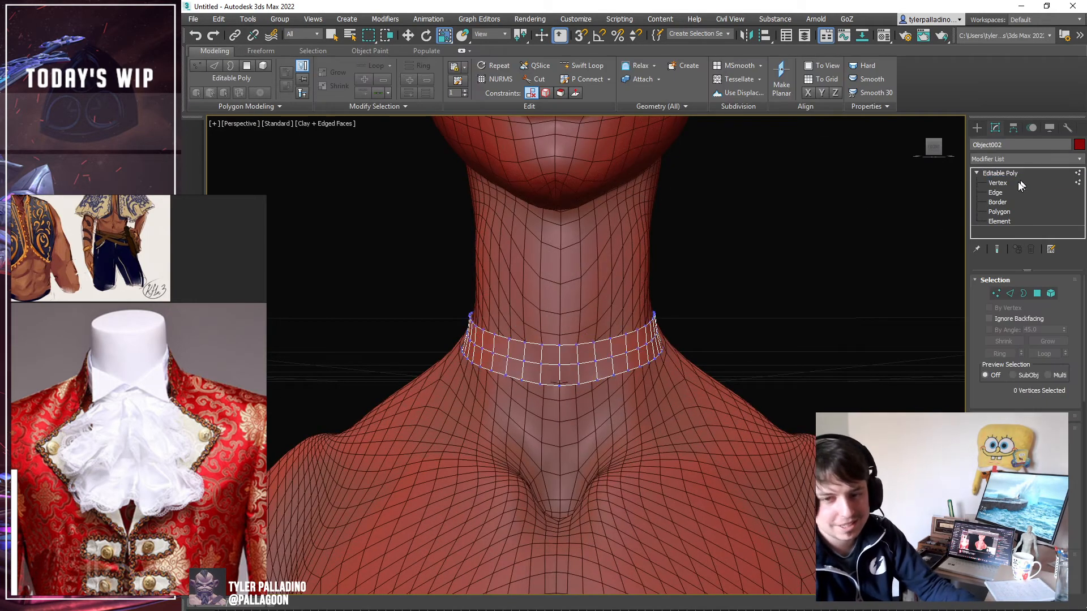
{"action": "left_click", "coordinate": [260, 51]}
{"action": "left_click", "coordinate": [195, 66]}
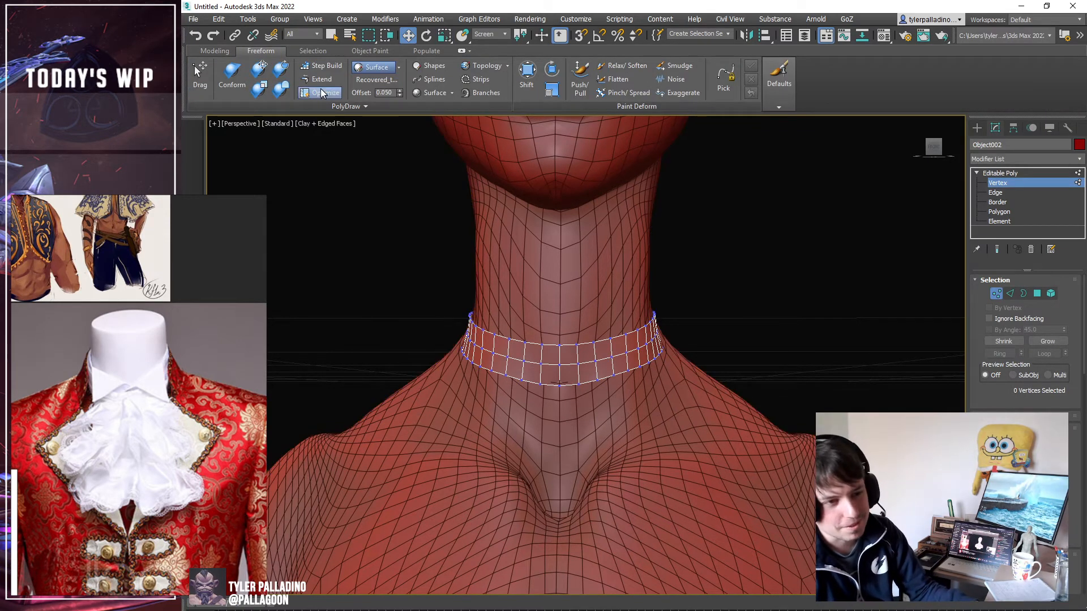
{"action": "left_click", "coordinate": [231, 73]}
{"action": "mouse_move", "coordinate": [598, 359]}
{"action": "left_mouse_down"}
{"action": "mouse_move", "coordinate": [481, 362]}
{"action": "mouse_move", "coordinate": [634, 351]}
{"action": "left_mouse_up"}
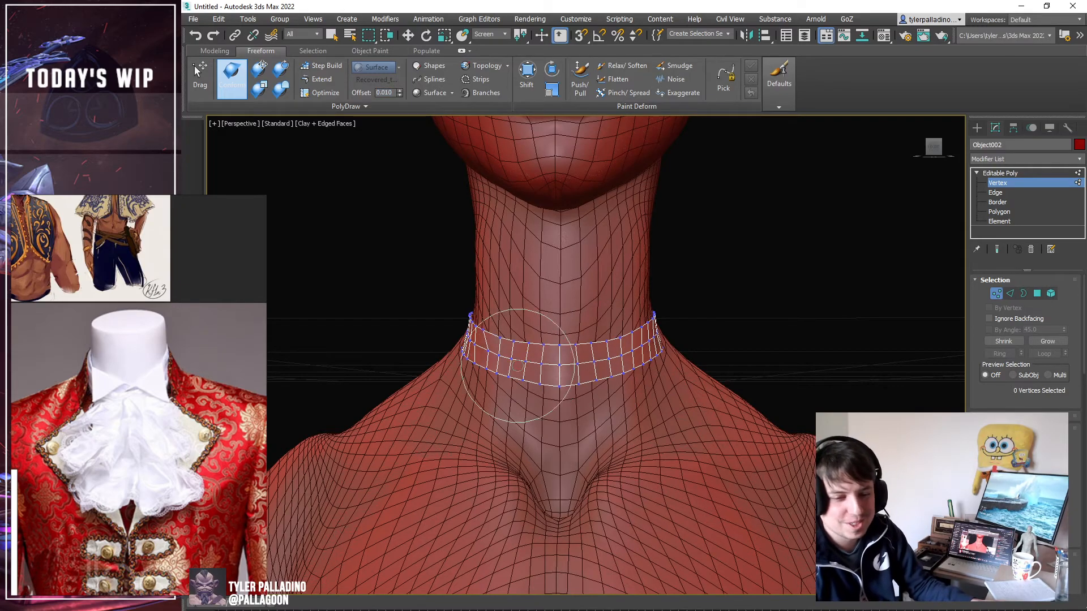
{"action": "scroll", "coordinate": [487, 379], "scroll_direction": "down", "scroll_amount": 5}
{"action": "middle_click_drag", "start_coordinate": [557, 360], "coordinate": [497, 364], "text": "alt"}
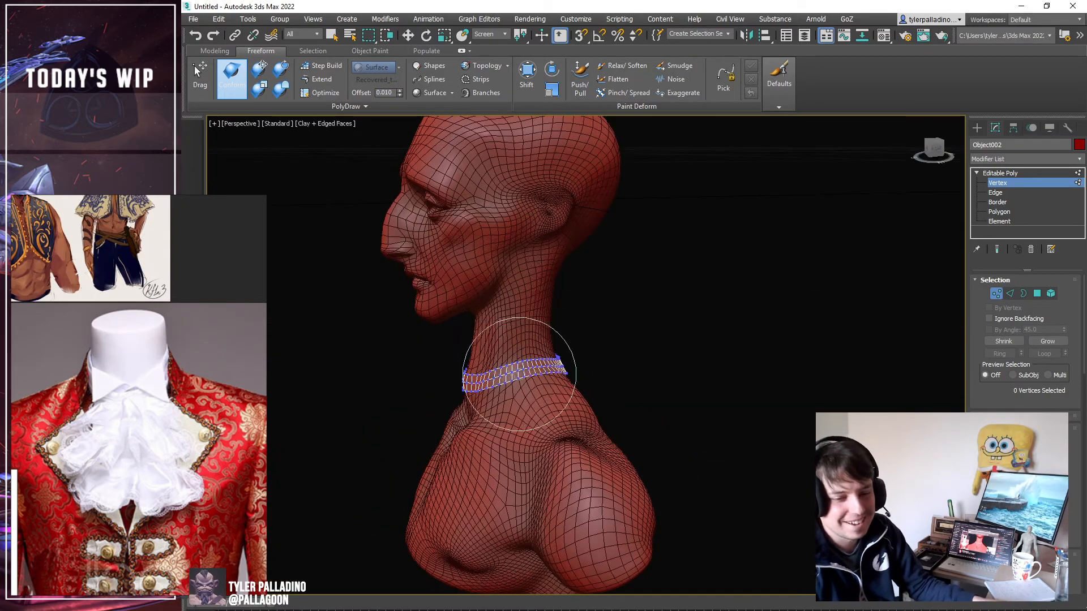
{"action": "middle_click_drag", "start_coordinate": [584, 366], "coordinate": [525, 388], "text": "alt"}
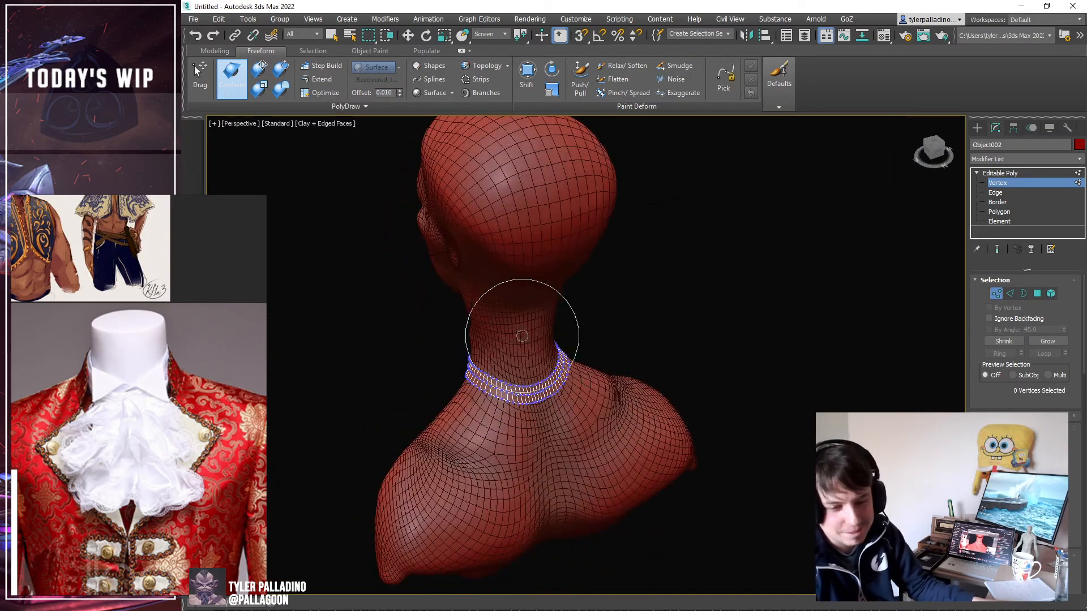
{"action": "middle_click_drag", "start_coordinate": [534, 316], "coordinate": [573, 371], "text": "alt"}
{"action": "middle_click_drag", "start_coordinate": [437, 359], "coordinate": [561, 406], "text": "alt"}
{"action": "key", "text": "w"}
Select every second vertical edge around the neck band and remove these edges together with their vertices.
{"action": "scroll", "coordinate": [562, 406], "scroll_direction": "up", "scroll_amount": 5}
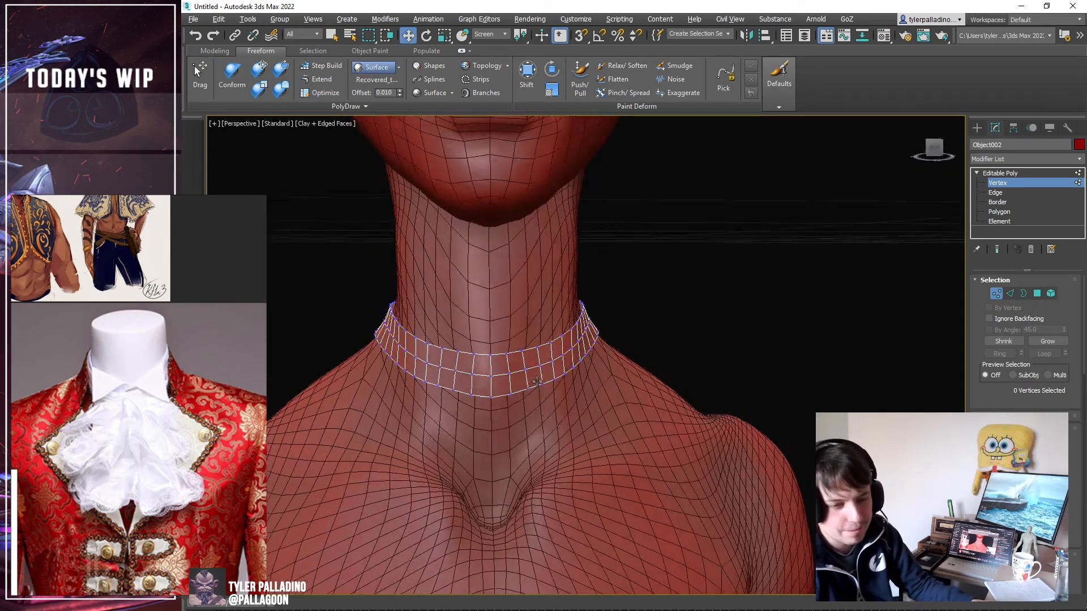
{"action": "left_click", "coordinate": [1017, 193]}
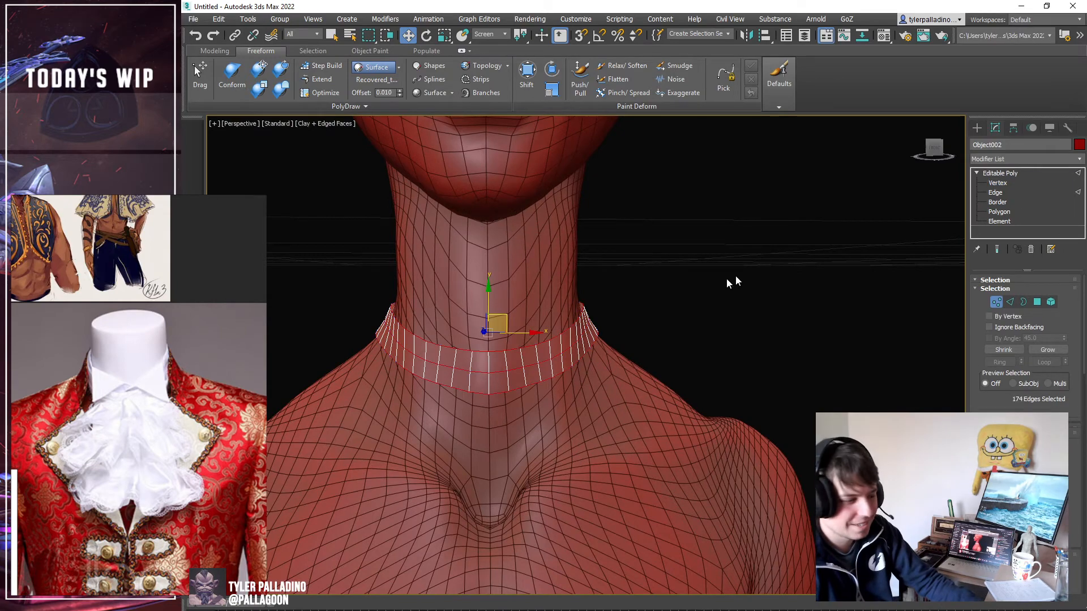
{"action": "scroll", "coordinate": [502, 383], "scroll_direction": "up", "scroll_amount": 3}
{"action": "left_click", "coordinate": [547, 367]}
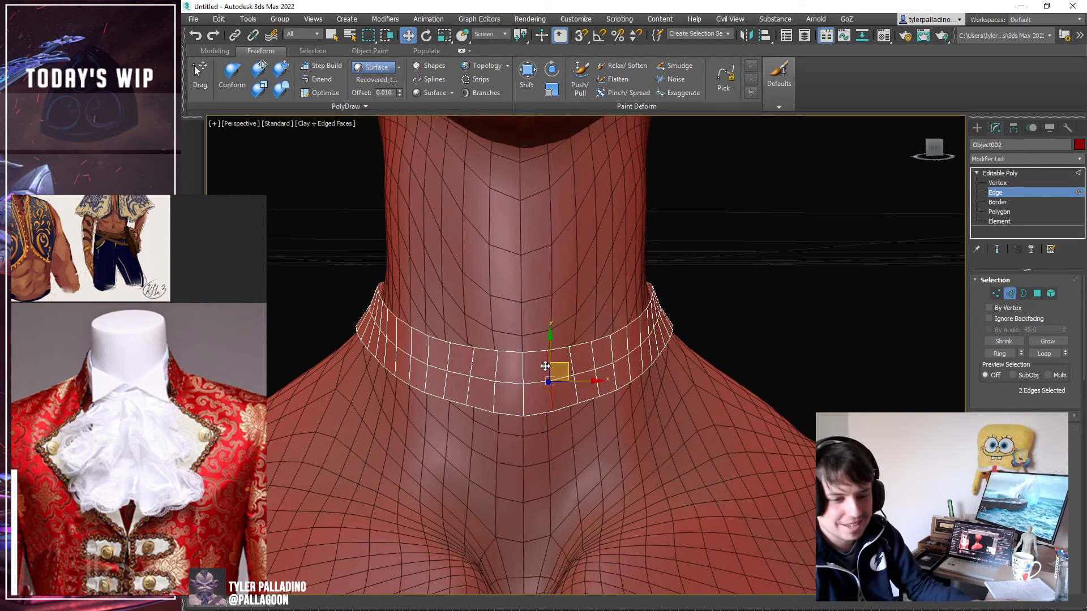
{"action": "left_click", "coordinate": [220, 51]}
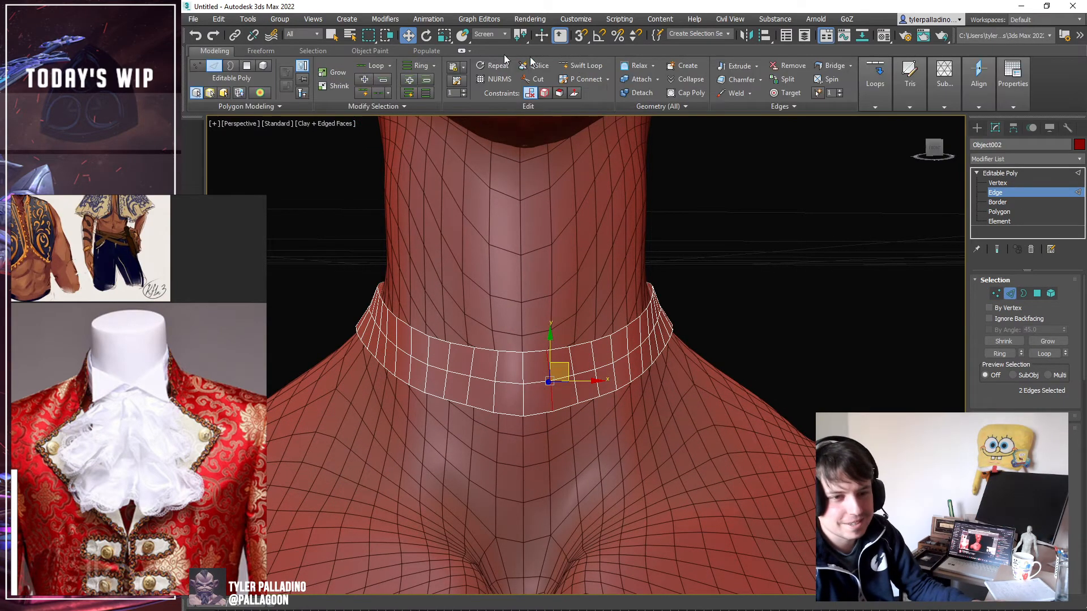
{"action": "key", "text": "alt+r"}
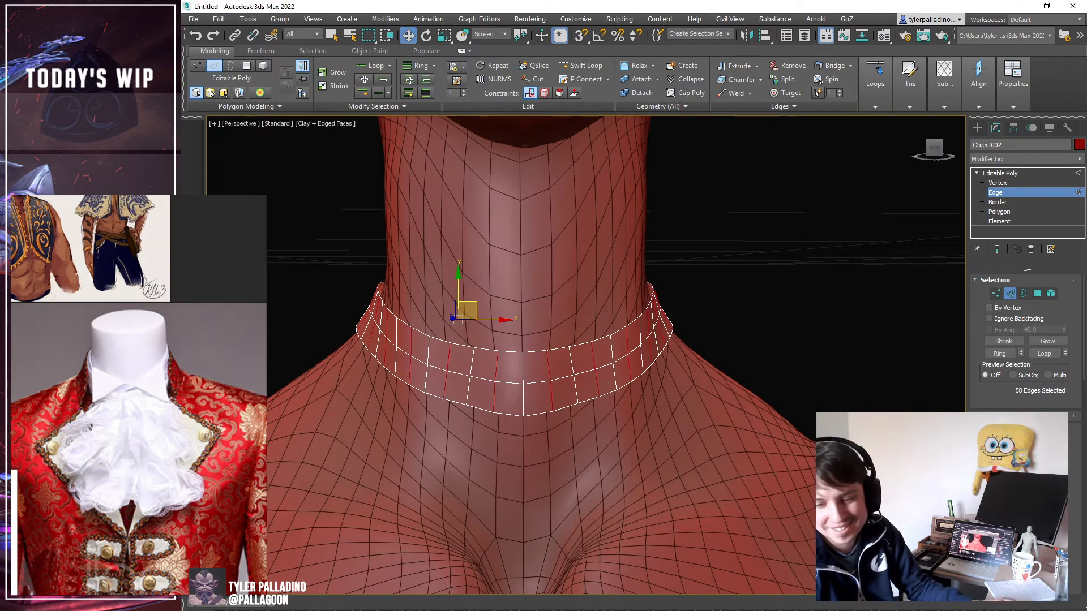
{"action": "key", "text": "ctrl+BackSpace"}
Remove the middle horizontal edge loop around the neck band.
{"action": "double_click", "coordinate": [628, 363]}
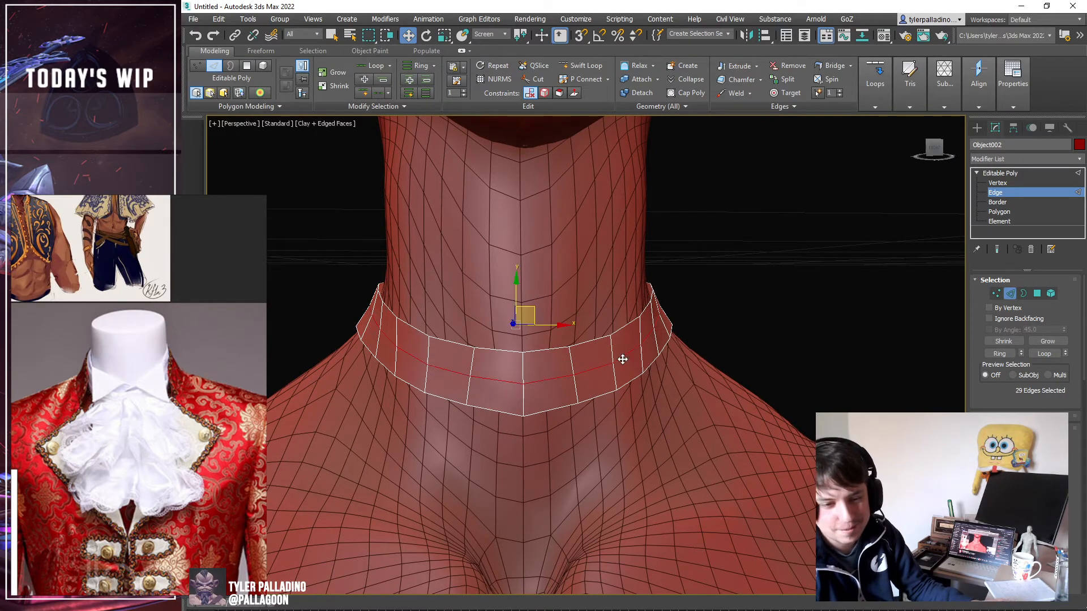
{"action": "mouse_move", "coordinate": [621, 359]}
{"action": "middle_mouse_down", "text": "alt"}
{"action": "mouse_move", "coordinate": [689, 356]}
{"action": "mouse_move", "coordinate": [636, 368]}
{"action": "middle_mouse_up", "text": "alt"}
{"action": "left_click", "coordinate": [705, 347]}
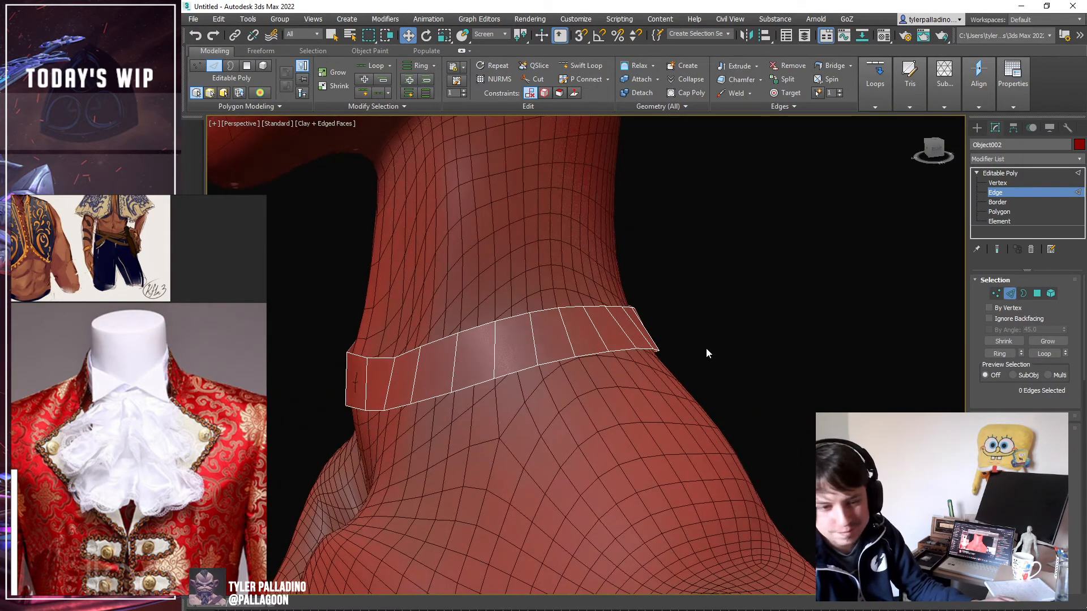
Remove three vertical edges on the back of the neck band together with their vertices.
{"action": "middle_click_drag", "start_coordinate": [705, 347], "coordinate": [677, 384], "text": "alt"}
{"action": "left_click", "coordinate": [677, 383]}
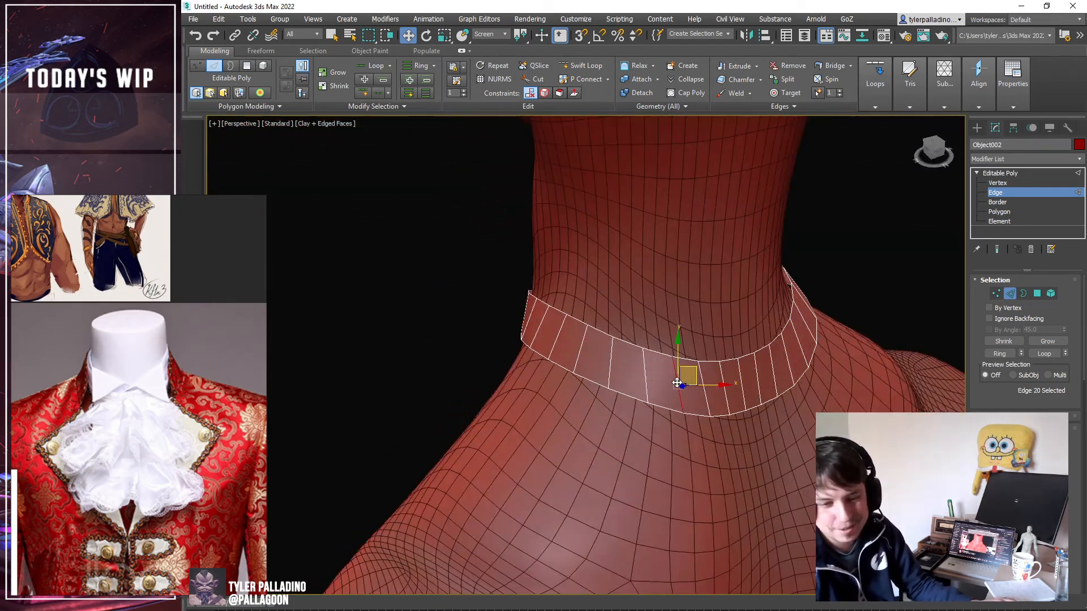
{"action": "left_click", "coordinate": [724, 392], "text": "ctrl"}
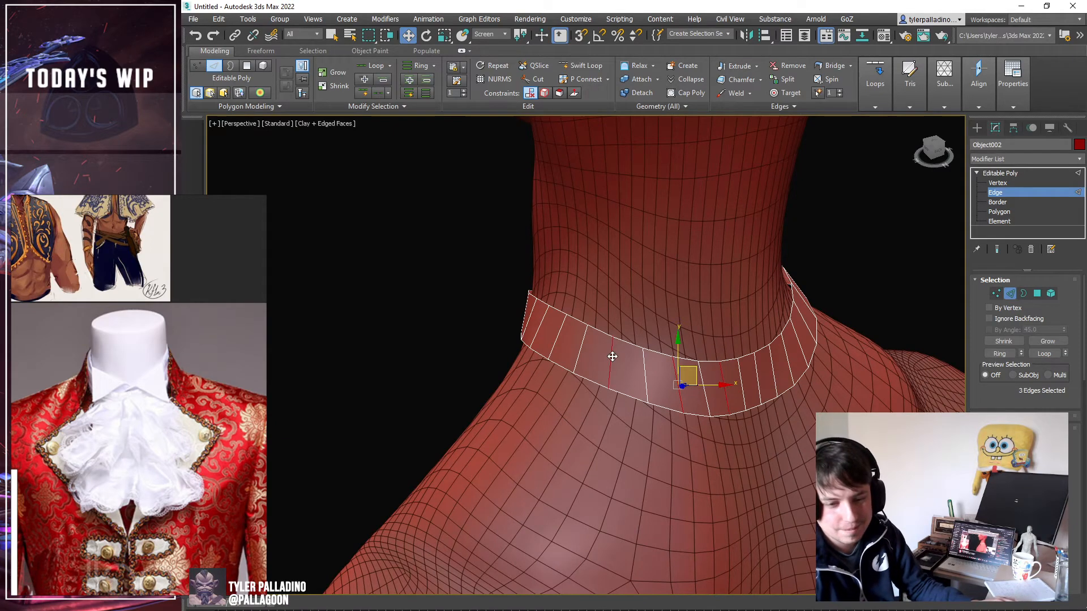
{"action": "key", "text": "ctrl+BackSpace"}
{"action": "scroll", "coordinate": [590, 356], "scroll_direction": "down", "scroll_amount": 3}
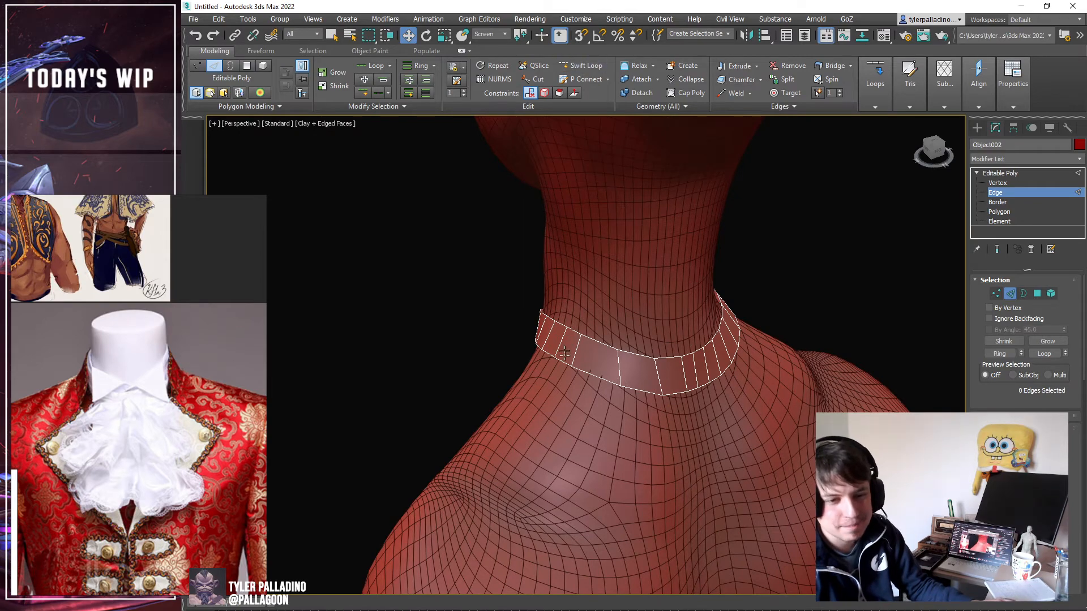
Apply Set Flow to two vertical edges along the back and side of the neck band to smooth their curvature.
{"action": "left_click", "coordinate": [573, 353]}
{"action": "mouse_move", "coordinate": [875, 101]}
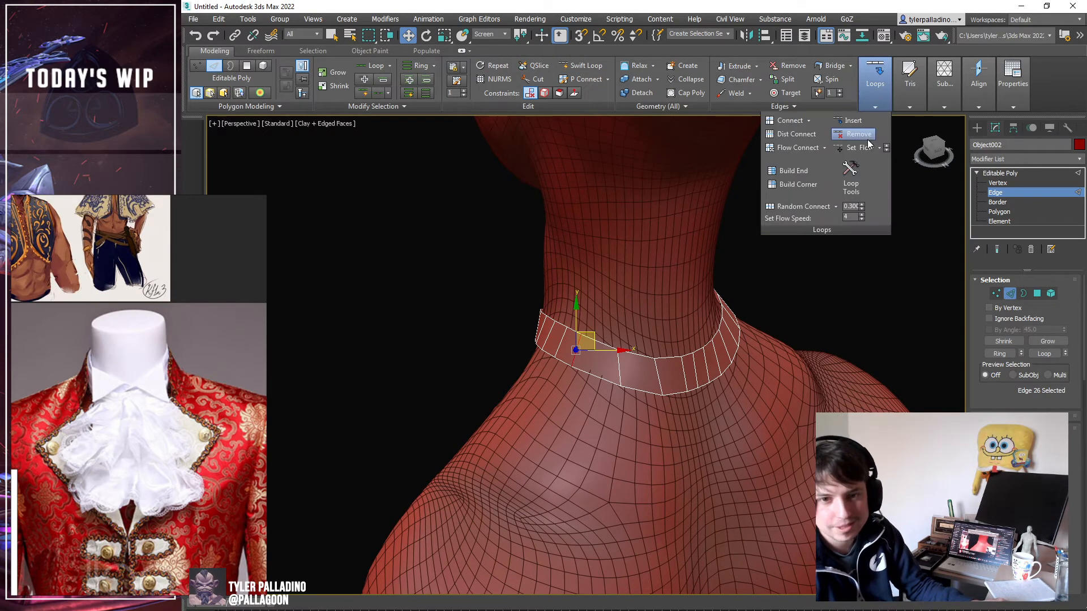
{"action": "left_click", "coordinate": [857, 149]}
{"action": "middle_click_drag", "start_coordinate": [605, 334], "coordinate": [642, 333], "text": "alt"}
{"action": "left_click", "coordinate": [548, 352]}
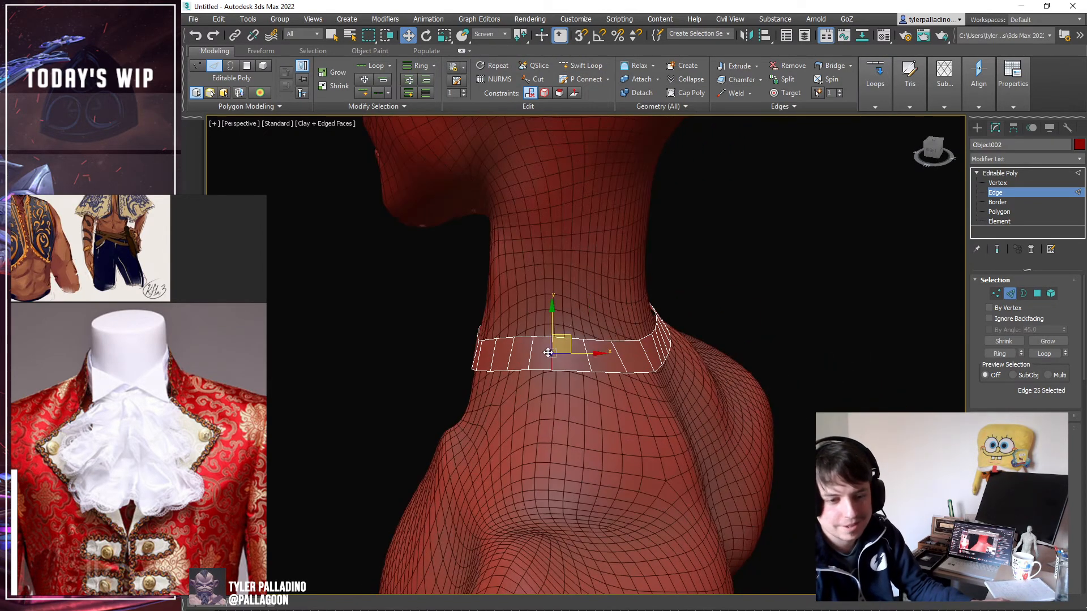
{"action": "mouse_move", "coordinate": [875, 90]}
{"action": "left_click", "coordinate": [865, 147]}
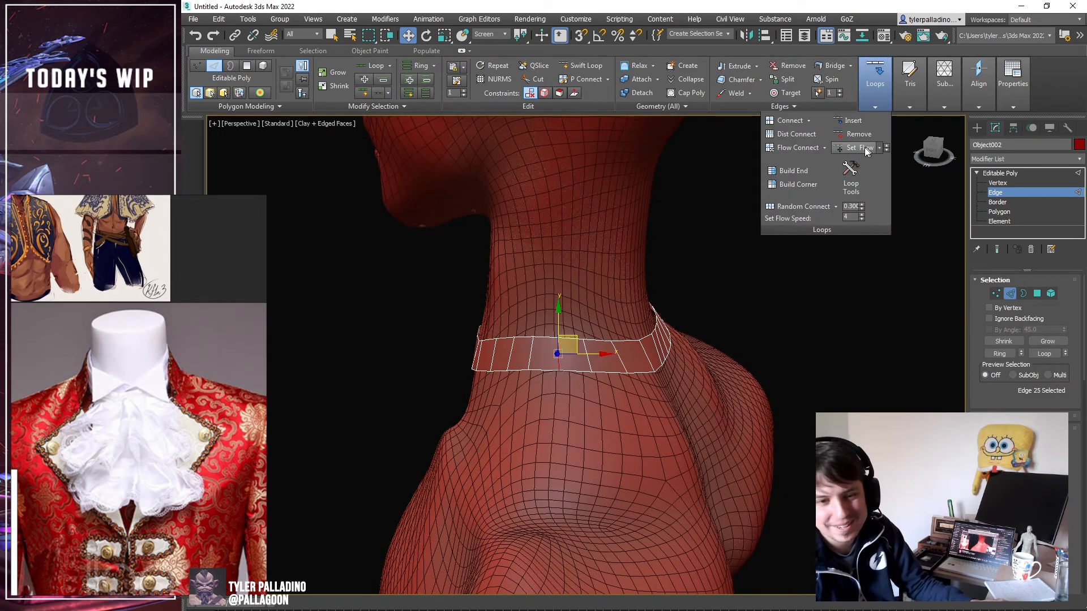
{"action": "middle_click_drag", "start_coordinate": [589, 325], "coordinate": [626, 309], "text": "alt"}
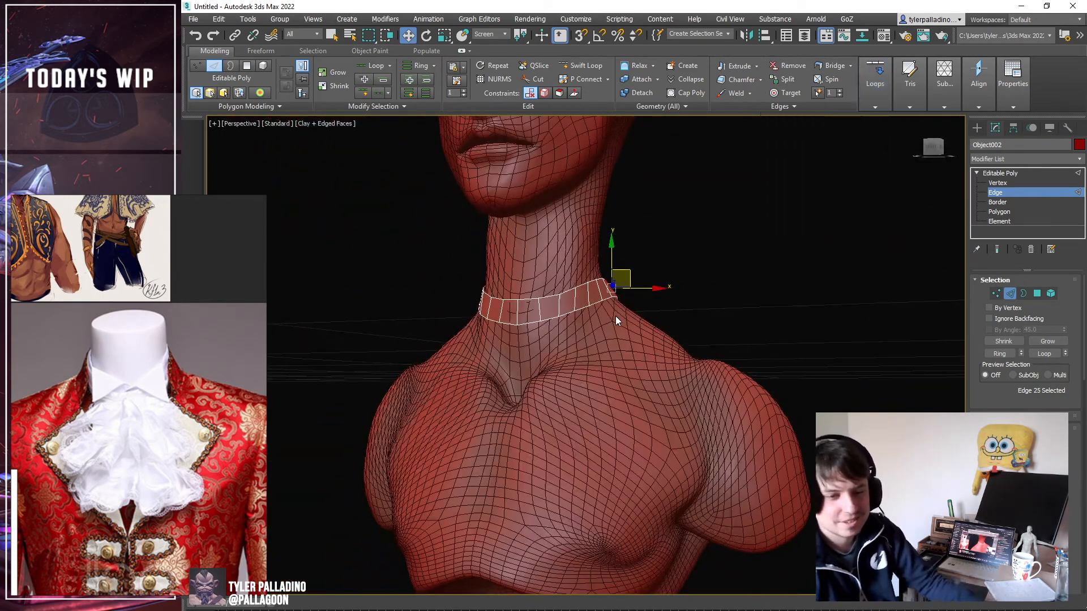
Finish editing the neck band's edges and end the isolation to show the jacket again.
{"action": "left_click", "coordinate": [1023, 175]}
{"action": "middle_click_drag", "start_coordinate": [712, 242], "coordinate": [708, 256], "text": "alt"}
{"action": "right_click", "coordinate": [709, 255]}
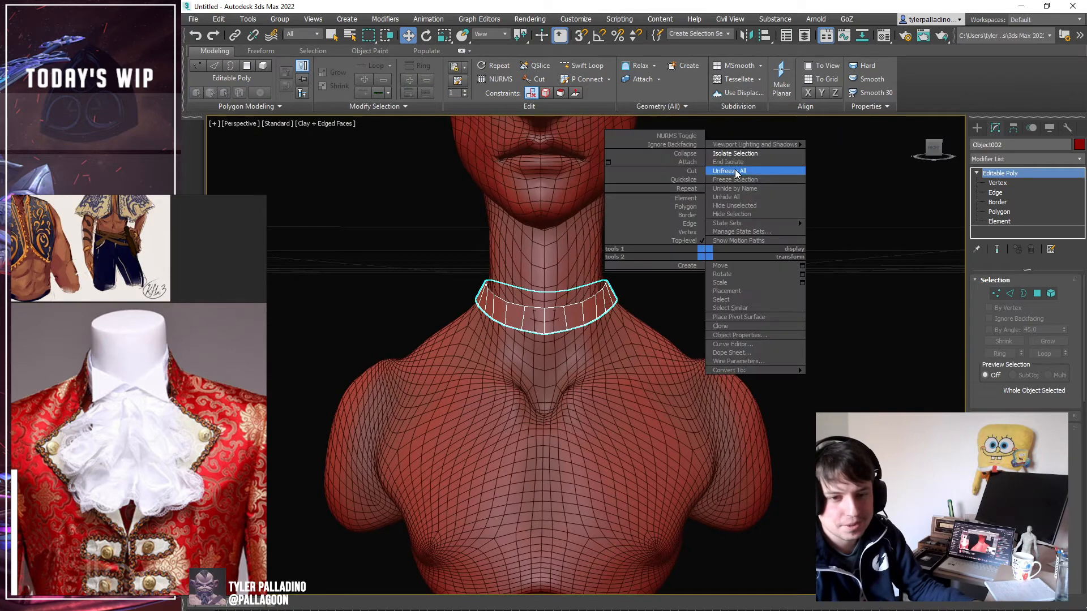
{"action": "left_click", "coordinate": [734, 162]}
{"action": "scroll", "coordinate": [690, 283], "scroll_direction": "down", "scroll_amount": 5}
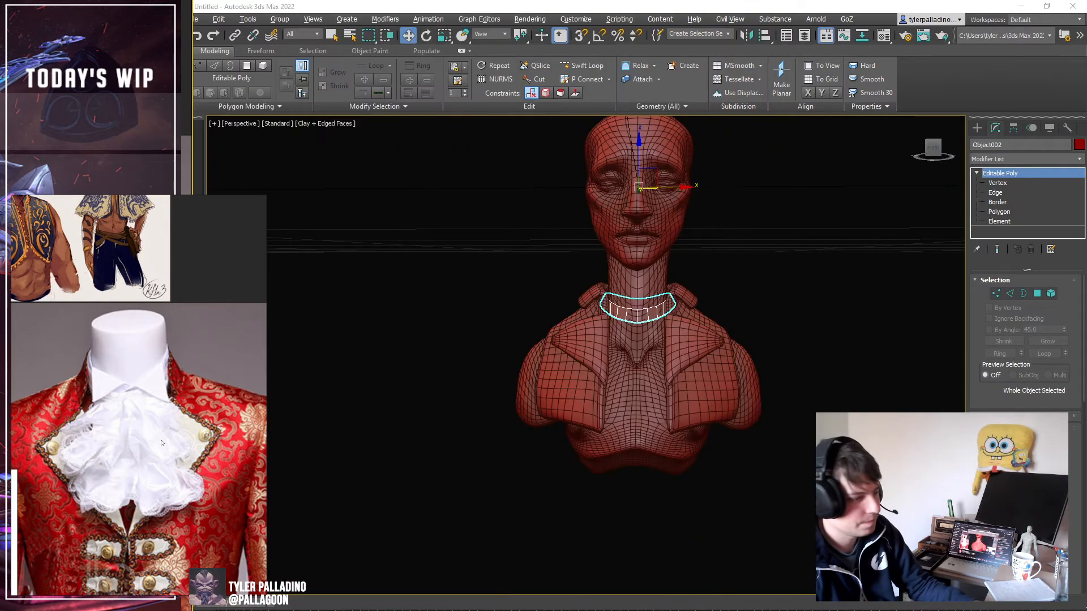
{"action": "scroll", "coordinate": [716, 241], "scroll_direction": "up", "scroll_amount": 5}
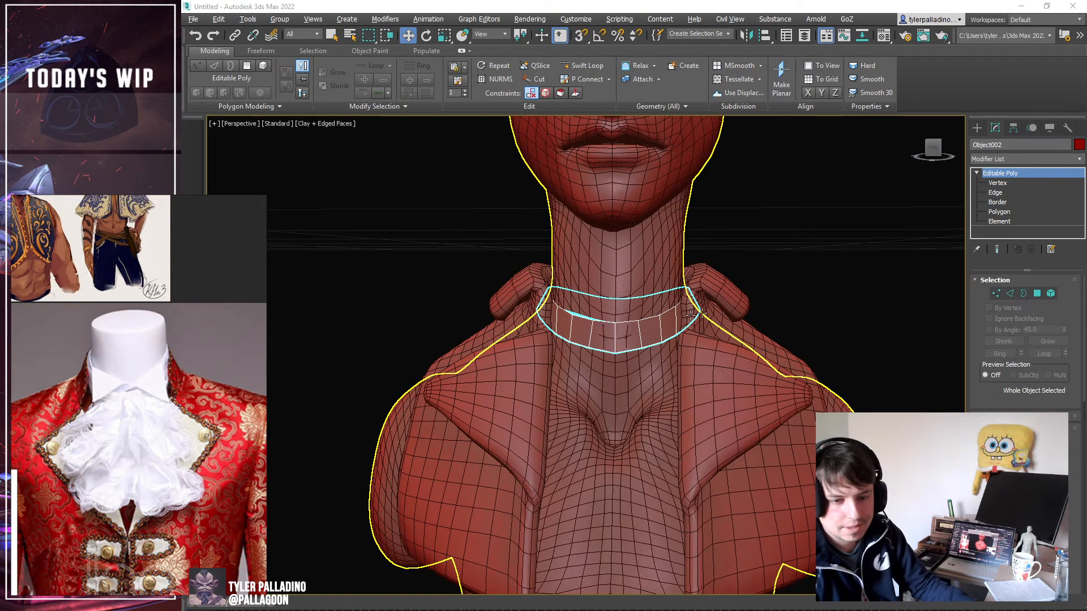
Move the neck band's bottom edge loop downward in the View coordinate system to make the band taller.
{"action": "left_click", "coordinate": [1007, 191]}
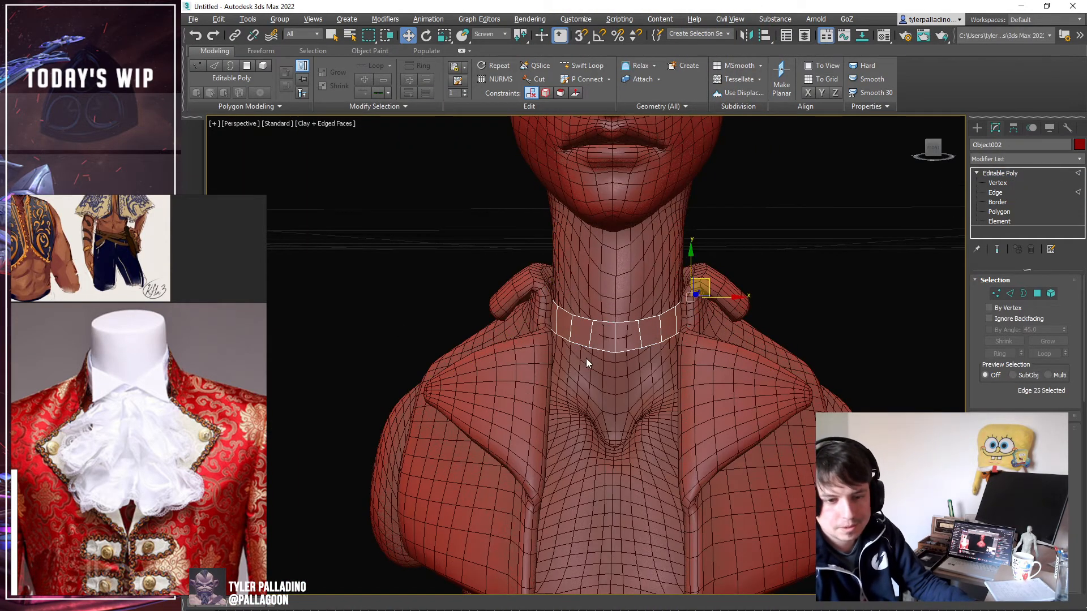
{"action": "double_click", "coordinate": [615, 338]}
{"action": "left_click", "coordinate": [497, 35]}
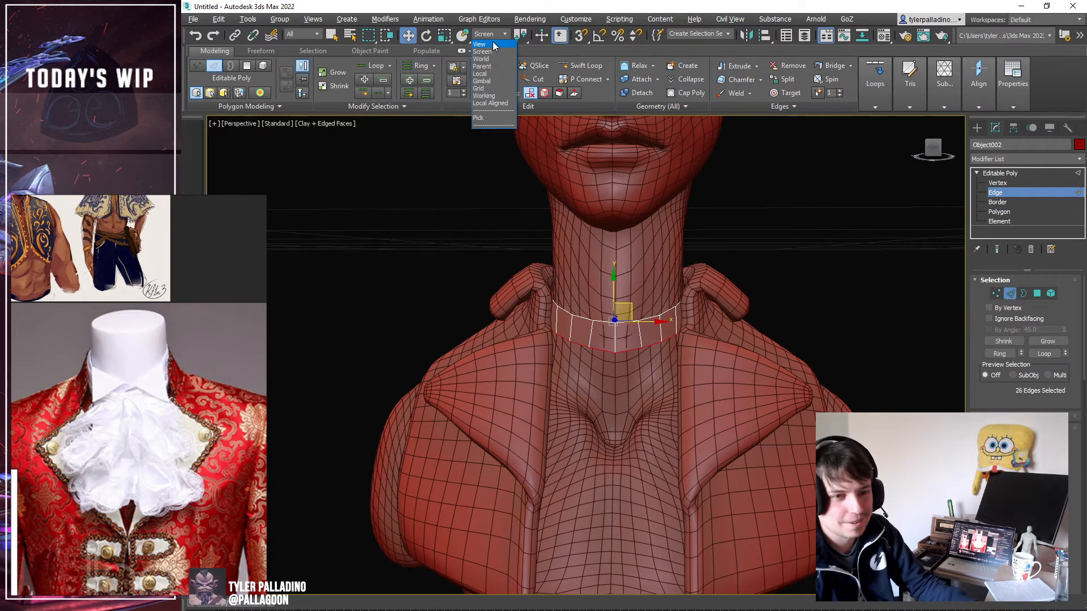
{"action": "left_click", "coordinate": [488, 44]}
{"action": "left_click_drag", "start_coordinate": [613, 295], "coordinate": [613, 314]}
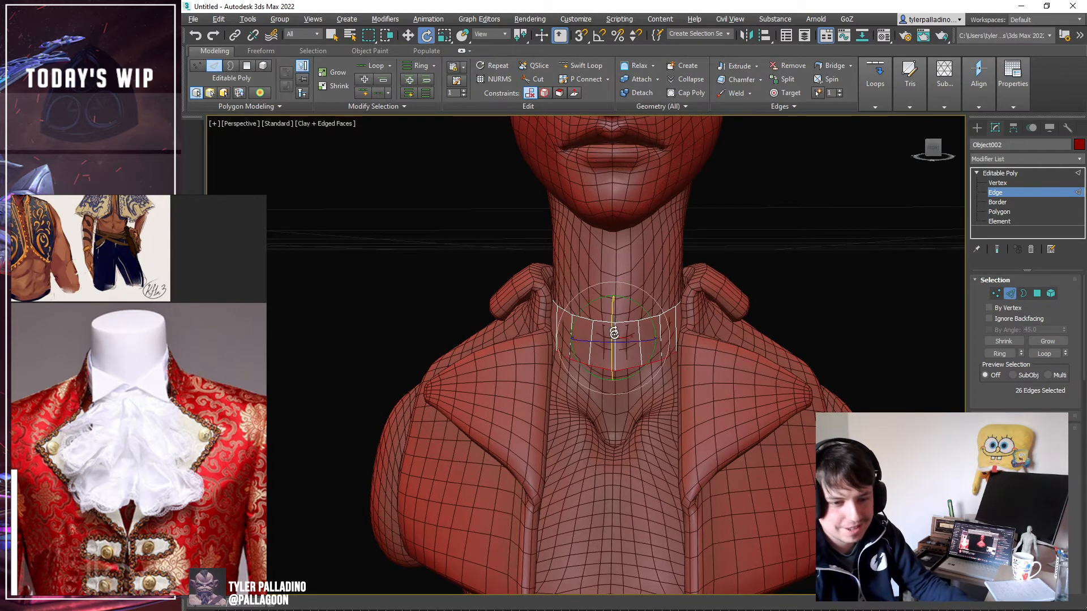
{"action": "key", "text": "r"}
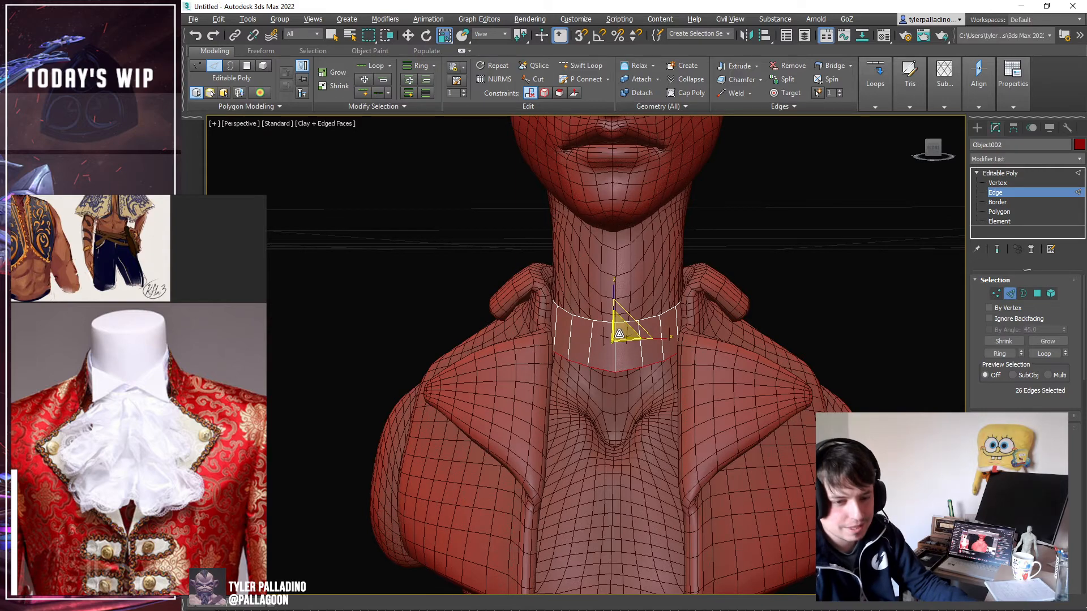
{"action": "middle_click_drag", "start_coordinate": [617, 335], "coordinate": [608, 321]}
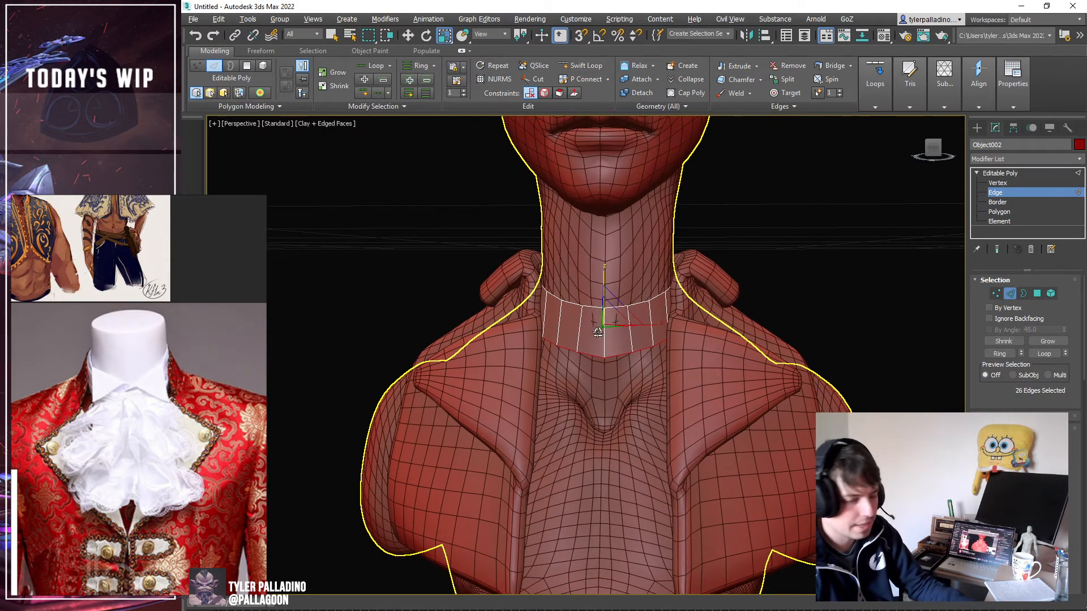
{"action": "key", "text": "w"}
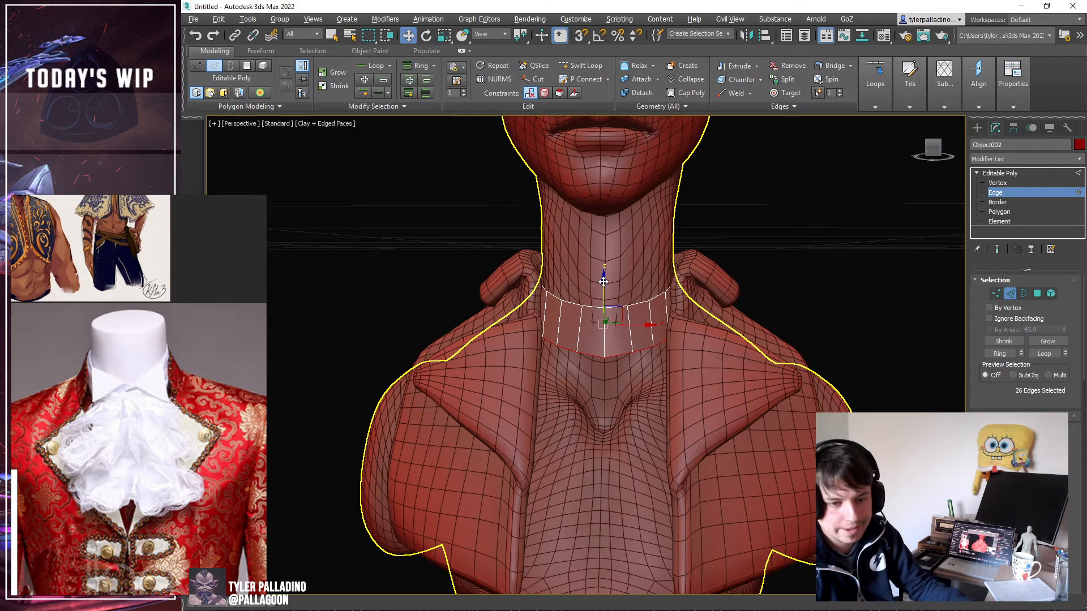
{"action": "left_click_drag", "start_coordinate": [603, 282], "coordinate": [604, 277]}
{"action": "middle_click_drag", "start_coordinate": [629, 311], "coordinate": [632, 327], "text": "alt"}
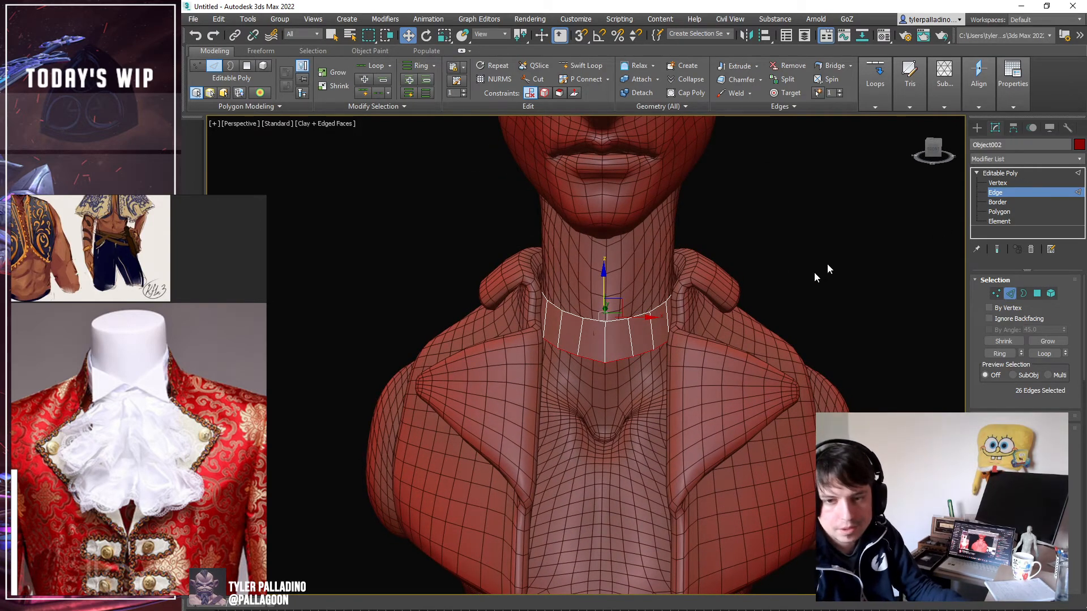
Add an Edit Poly modifier to the neck band and open its edge level.
{"action": "left_click", "coordinate": [1018, 175]}
{"action": "left_click", "coordinate": [1027, 160]}
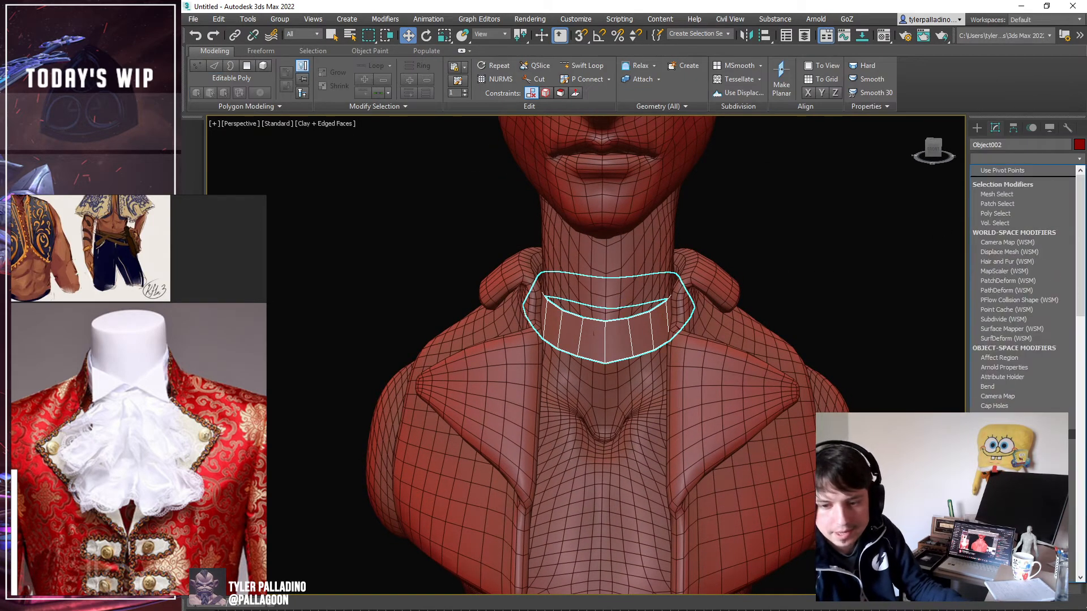
{"action": "left_click", "coordinate": [996, 540]}
{"action": "left_click", "coordinate": [988, 173]}
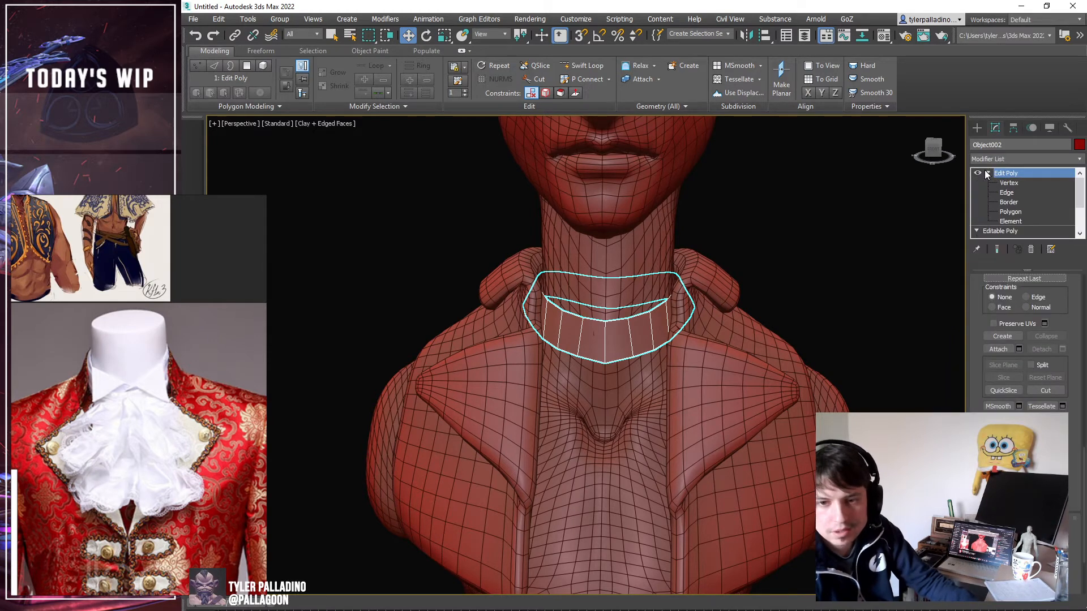
{"action": "left_click", "coordinate": [1006, 193]}
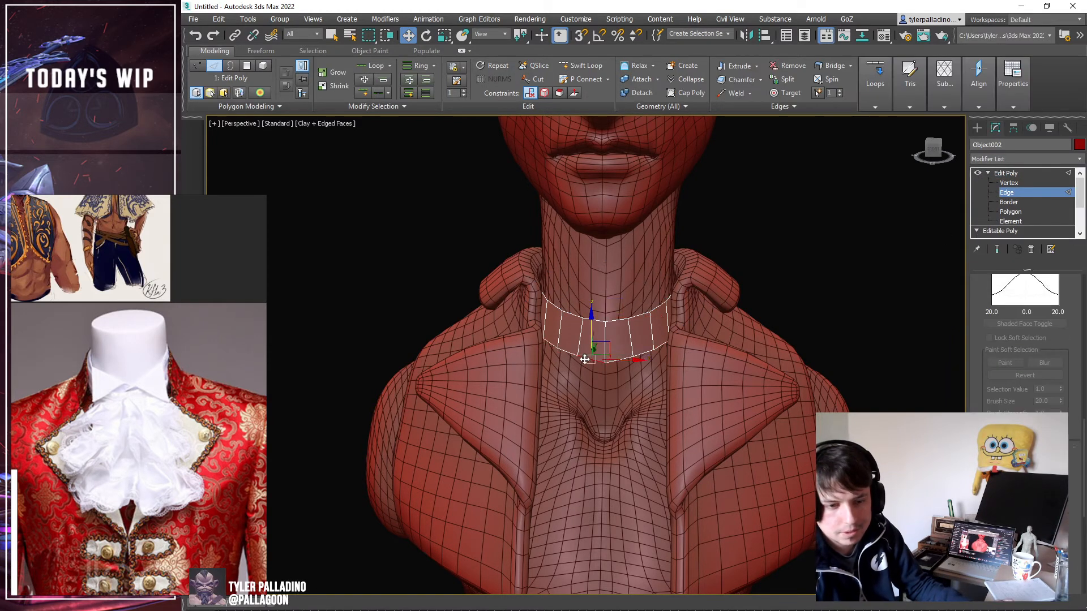
Select the front bottom edges of the neck band between the lapels and extrude them down over the chest as a panel.
{"action": "left_click", "coordinate": [614, 360], "text": "ctrl"}
{"action": "left_click", "coordinate": [571, 354], "text": "ctrl"}
{"action": "left_click", "coordinate": [638, 355], "text": "ctrl"}
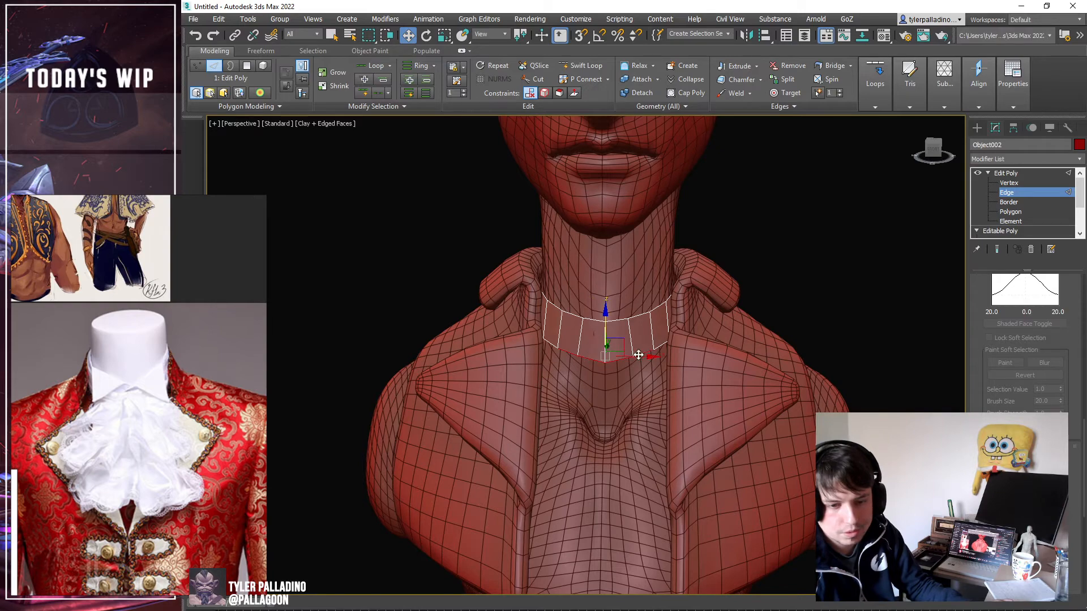
{"action": "left_click", "coordinate": [658, 348], "text": "ctrl"}
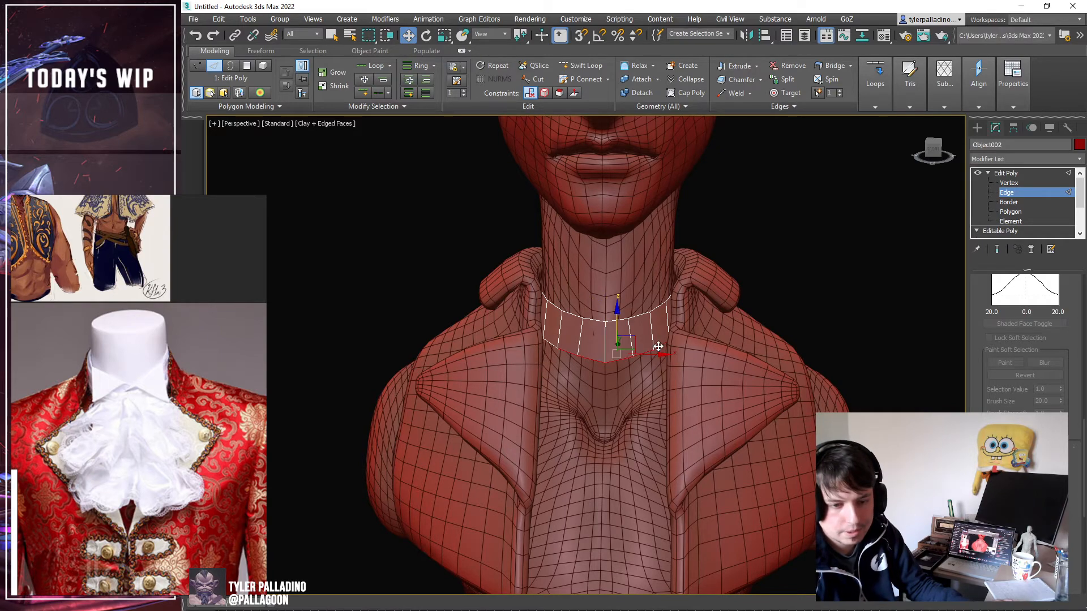
{"action": "middle_click_drag", "start_coordinate": [554, 347], "coordinate": [621, 343], "text": "alt"}
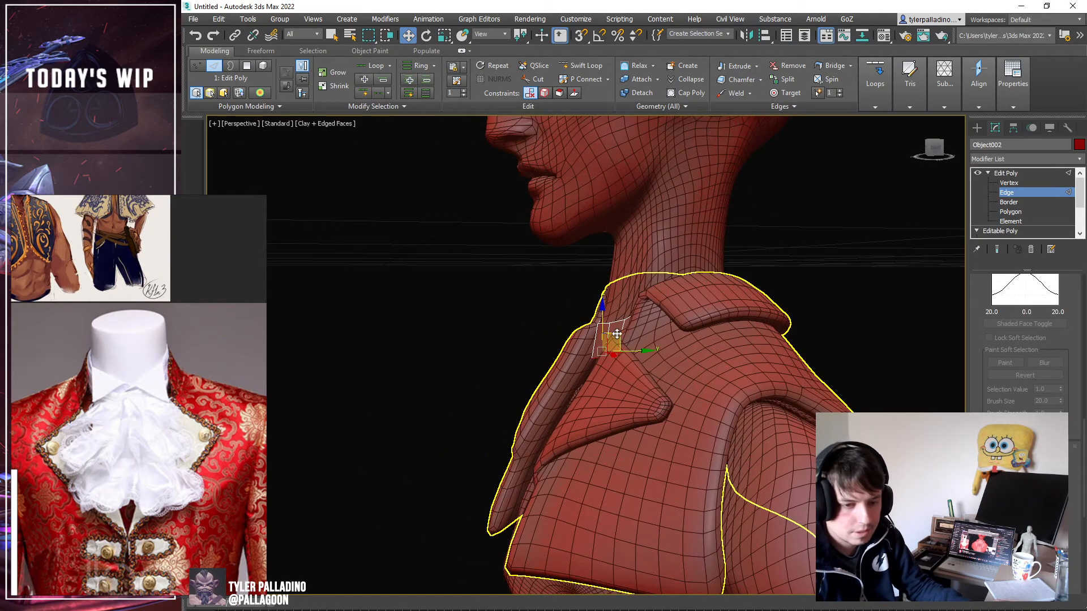
{"action": "left_click_drag", "start_coordinate": [616, 334], "coordinate": [521, 455], "text": "shift"}
Detach the new chest panel's polygons from the neck band as a separate object and select that panel.
{"action": "middle_click_drag", "start_coordinate": [524, 452], "coordinate": [637, 461], "text": "alt"}
{"action": "left_click_drag", "start_coordinate": [604, 411], "coordinate": [384, 413]}
{"action": "key", "text": "Delete"}
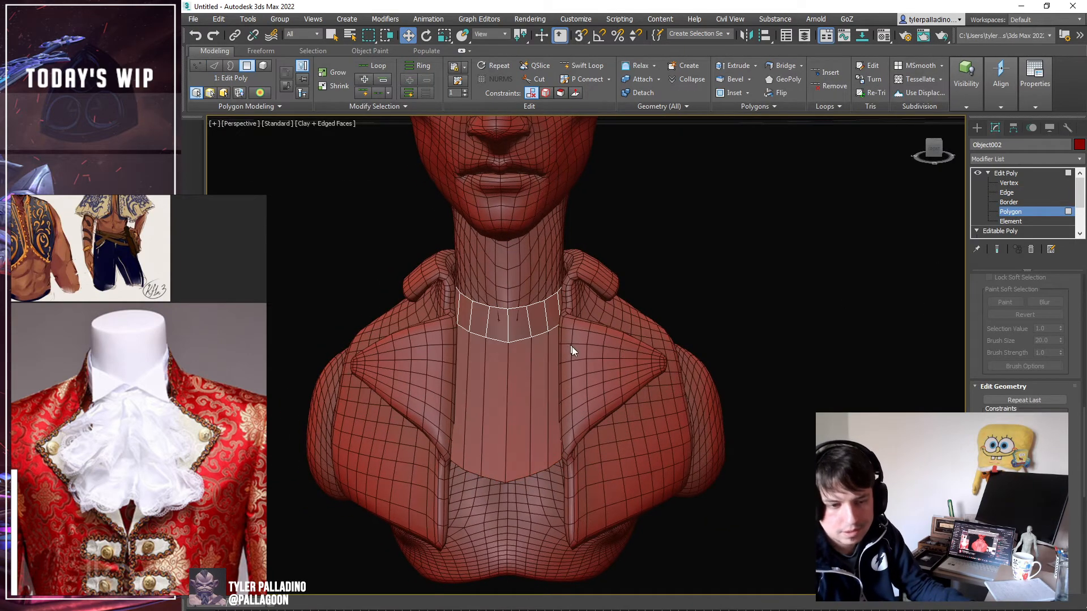
{"action": "left_click", "coordinate": [1006, 173]}
{"action": "left_click", "coordinate": [538, 370]}
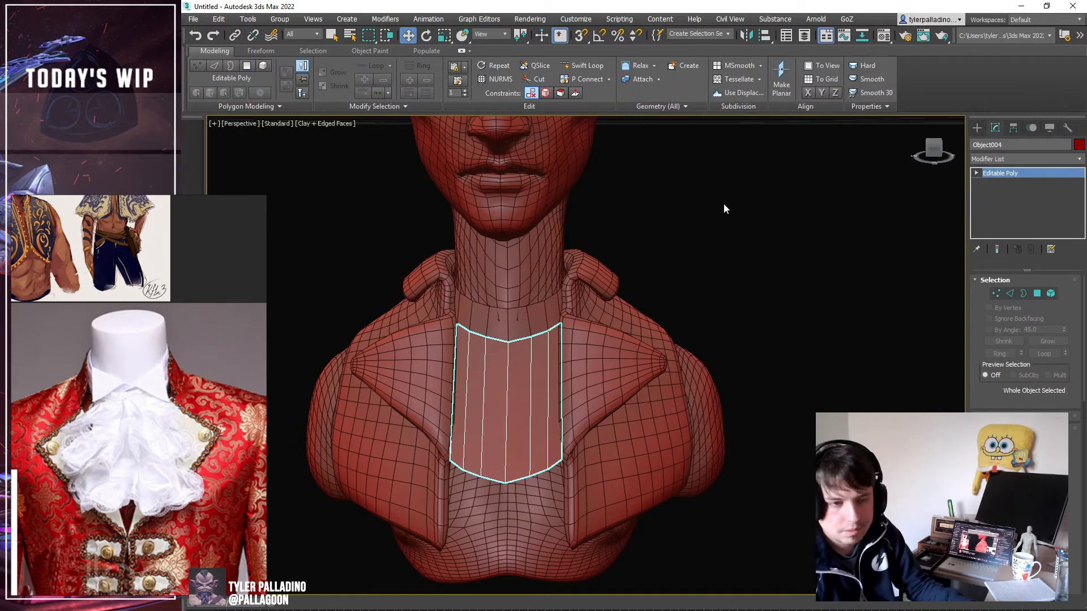
Insert a horizontal edge loop across the middle of the chest panel with Swift Loop.
{"action": "middle_click_drag", "start_coordinate": [723, 208], "coordinate": [730, 205]}
{"action": "key", "text": "alt+shift+w"}
{"action": "left_click", "coordinate": [515, 399]}
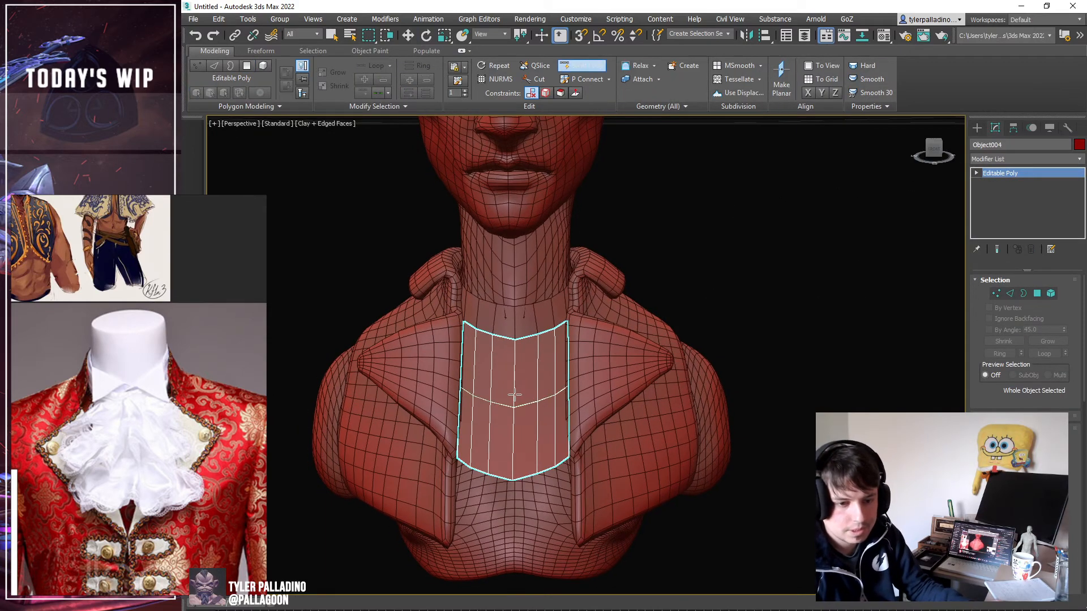
Insert two more horizontal edge loops across the chest panel with Swift Loop, one above and one below the existing middle loop.
{"action": "left_click", "coordinate": [514, 372]}
{"action": "left_click", "coordinate": [506, 438]}
{"action": "middle_click_drag", "start_coordinate": [587, 390], "coordinate": [633, 358]}
{"action": "key", "text": "w"}
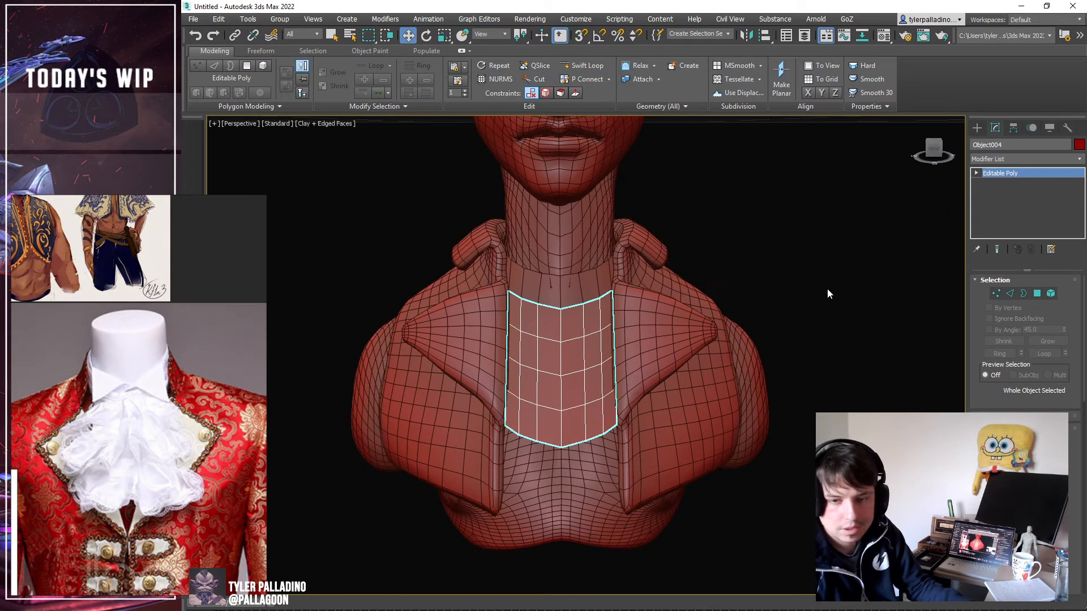
{"action": "left_click", "coordinate": [1046, 157]}
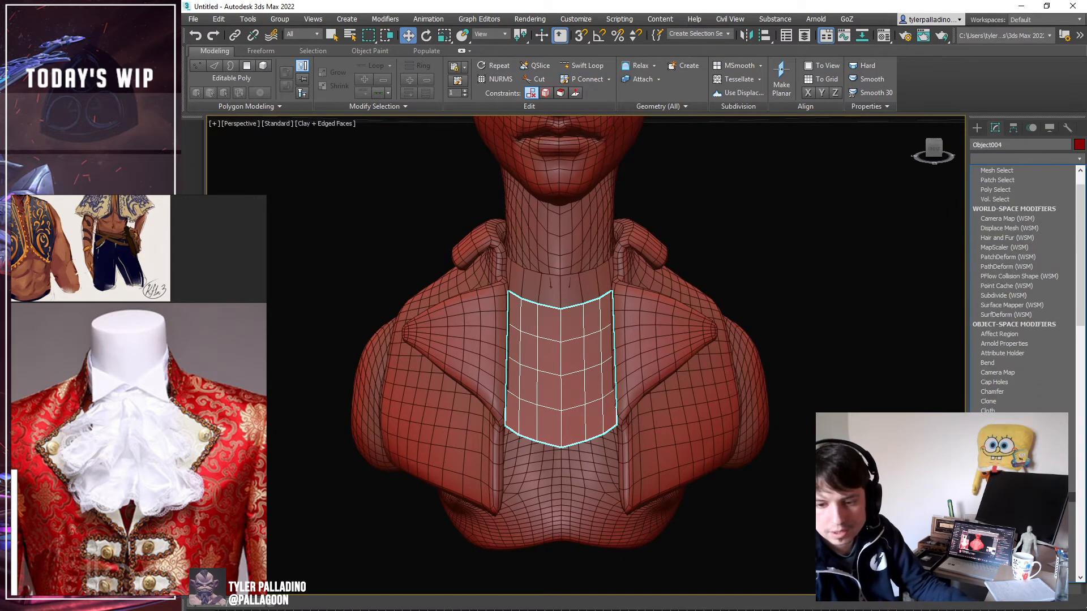
{"action": "scroll", "coordinate": [1019, 283], "scroll_direction": "down", "scroll_amount": 2}
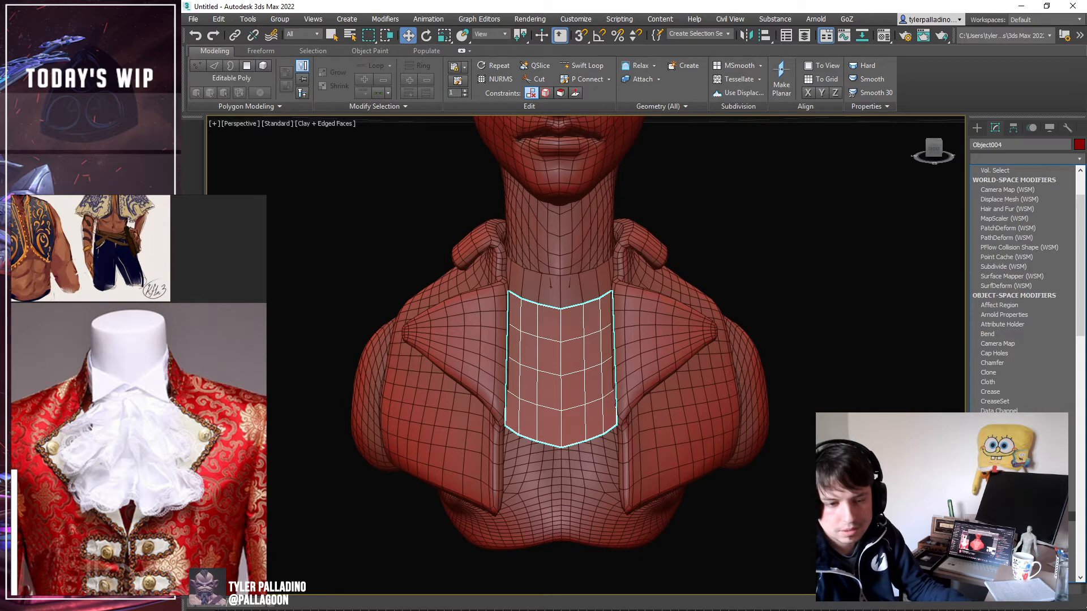
{"action": "scroll", "coordinate": [801, 468], "scroll_direction": "down", "scroll_amount": 1}
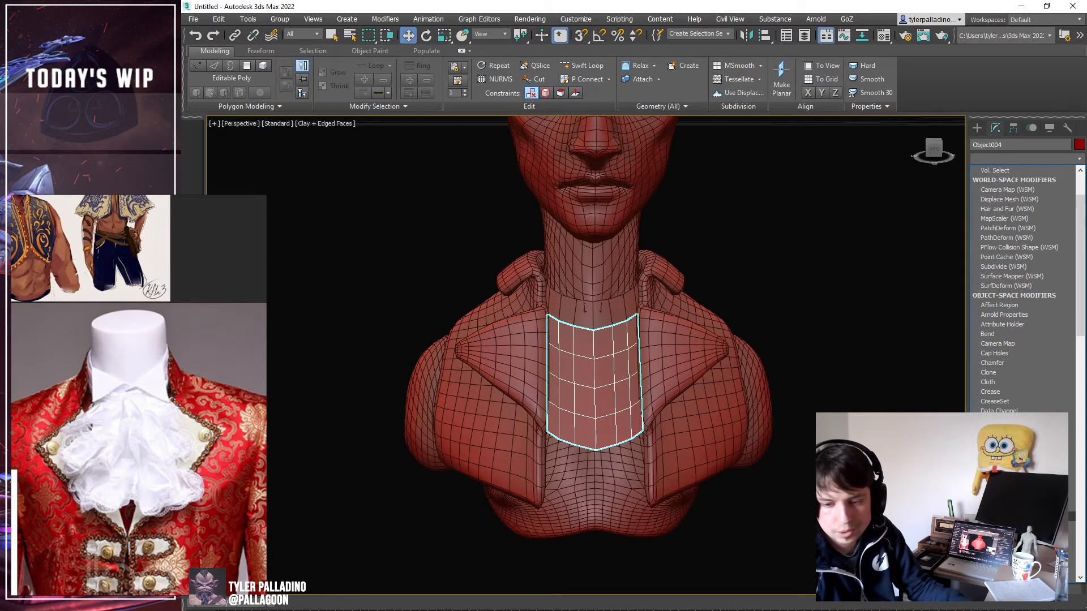
{"action": "left_click", "coordinate": [1013, 526]}
{"action": "middle_click_drag", "start_coordinate": [708, 272], "coordinate": [1029, 158], "text": "alt"}
{"action": "left_click", "coordinate": [988, 172]}
{"action": "left_click", "coordinate": [1008, 192]}
{"action": "key", "text": "e"}
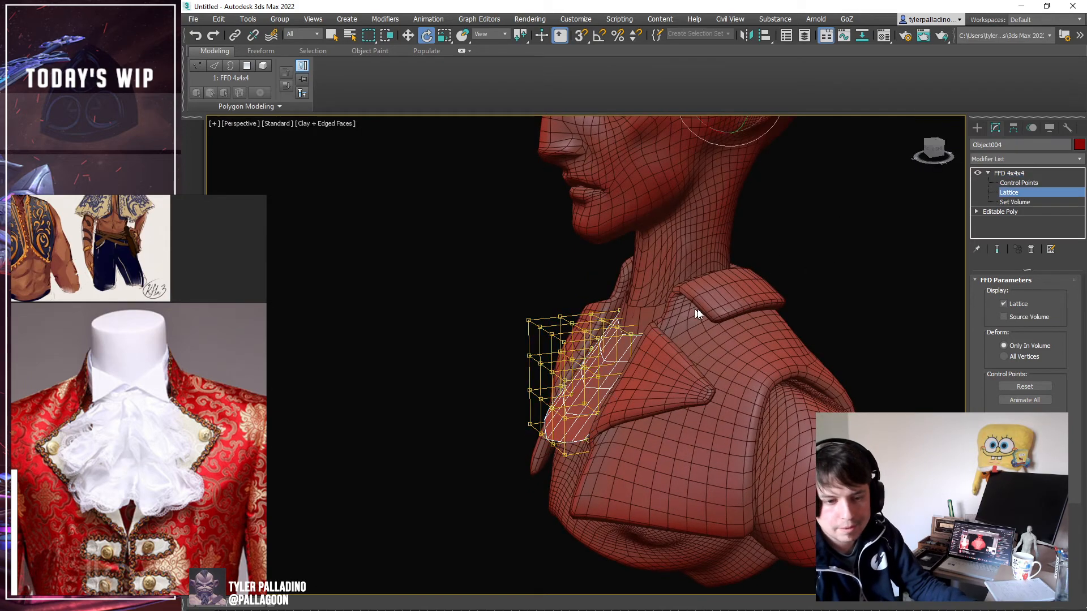
{"action": "middle_click_drag", "start_coordinate": [697, 309], "coordinate": [596, 338], "text": "alt"}
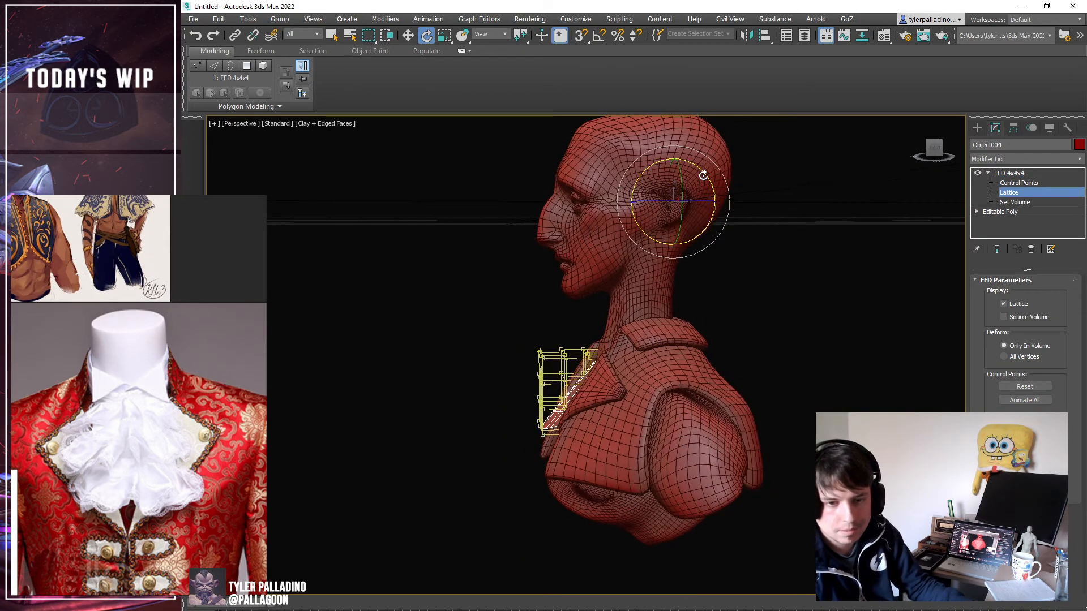
{"action": "right_click", "coordinate": [1004, 176]}
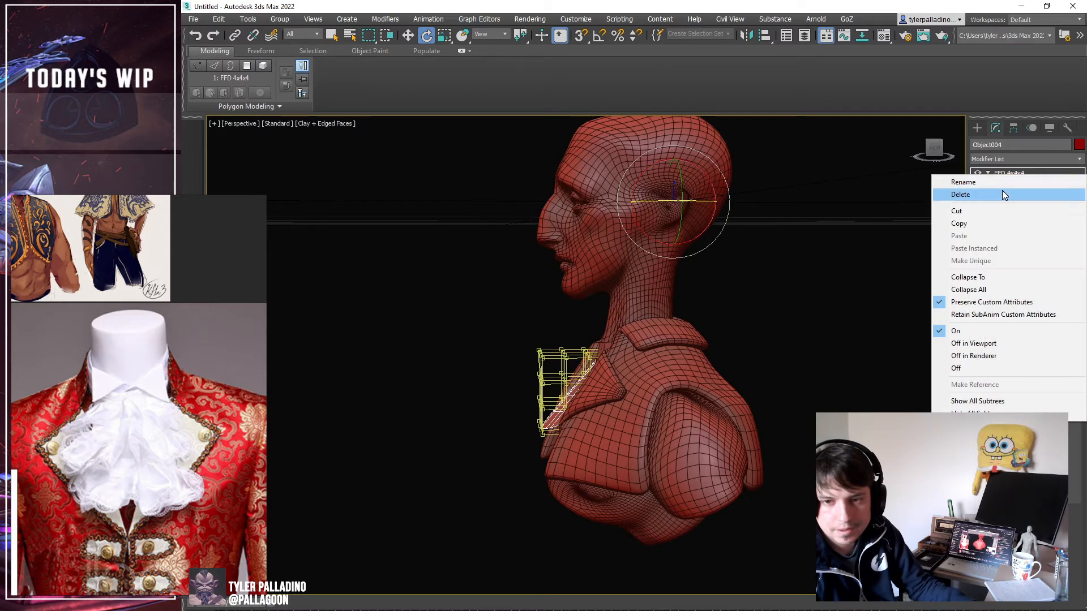
{"action": "left_click", "coordinate": [1002, 192]}
Center the chest panel's pivot point on the object, adjusting the pivot only.
{"action": "left_click", "coordinate": [1013, 127]}
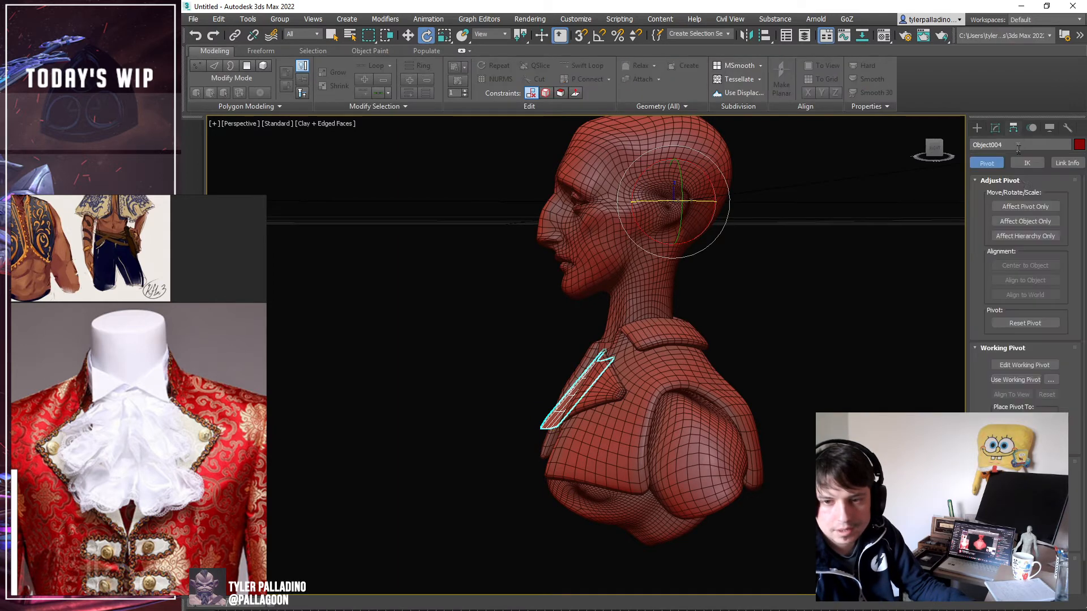
{"action": "left_click", "coordinate": [1021, 265]}
{"action": "left_click", "coordinate": [1018, 208]}
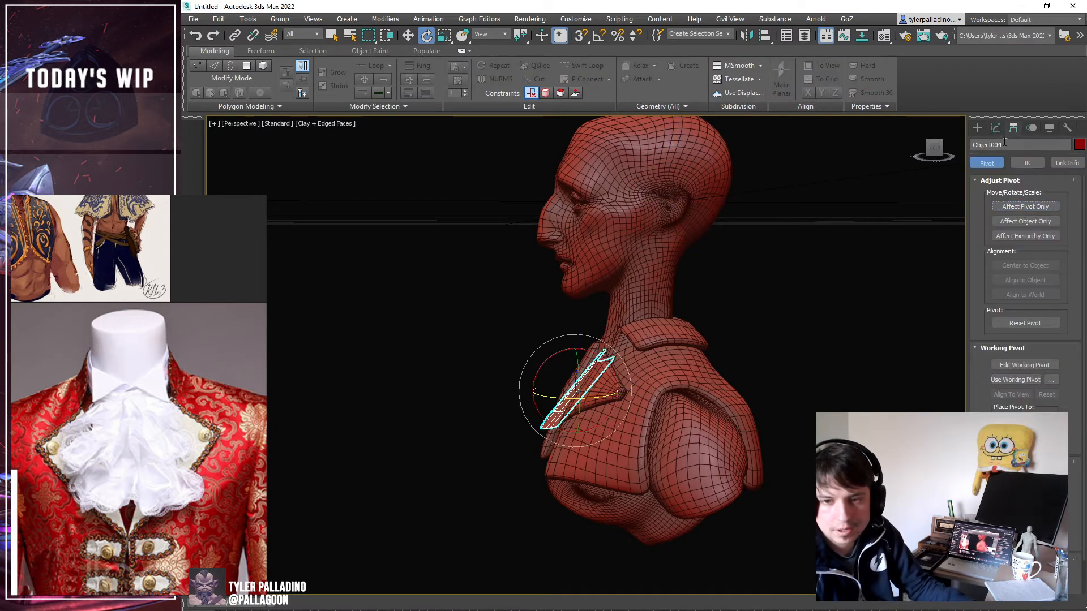
Apply an FFD 4x4x4 modifier to the chest panel.
{"action": "left_click", "coordinate": [995, 128]}
{"action": "left_click", "coordinate": [1014, 158]}
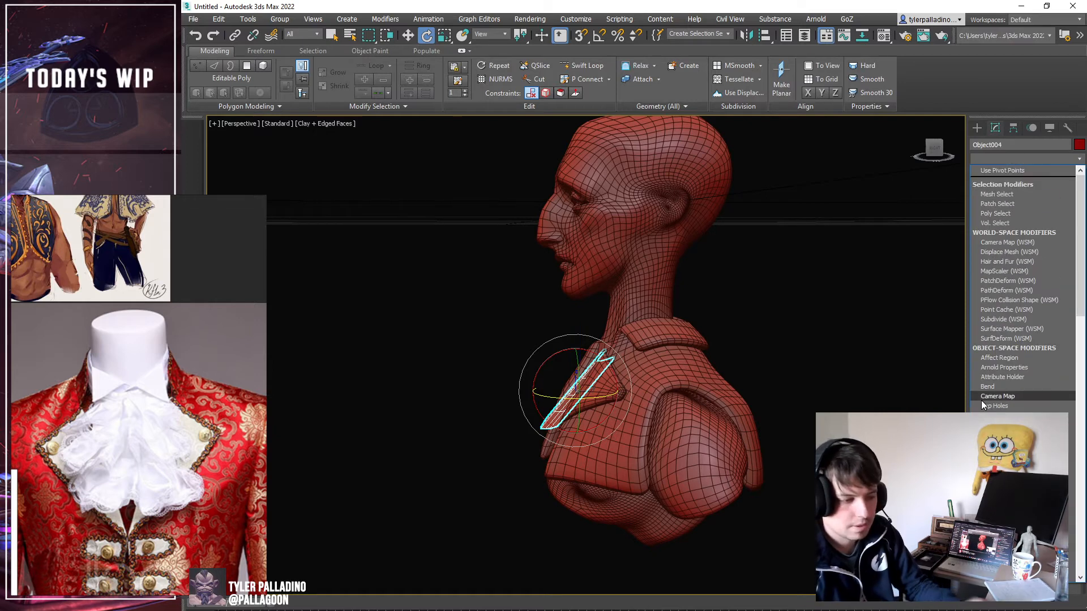
{"action": "scroll", "coordinate": [991, 405], "scroll_direction": "down", "scroll_amount": 3}
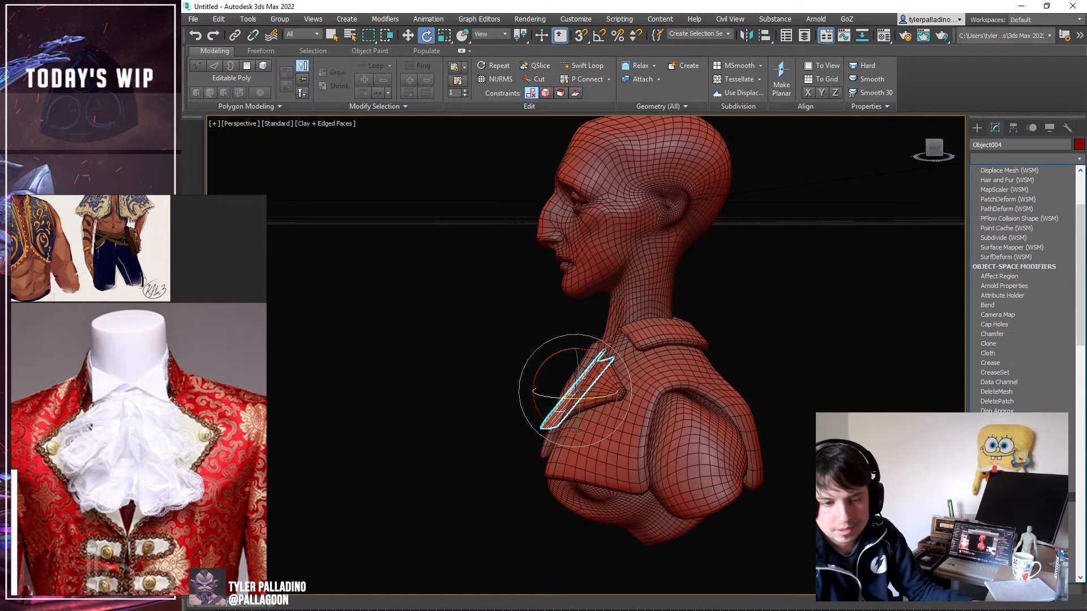
{"action": "left_click", "coordinate": [1002, 498]}
{"action": "scroll", "coordinate": [542, 400], "scroll_direction": "up", "scroll_amount": 5}
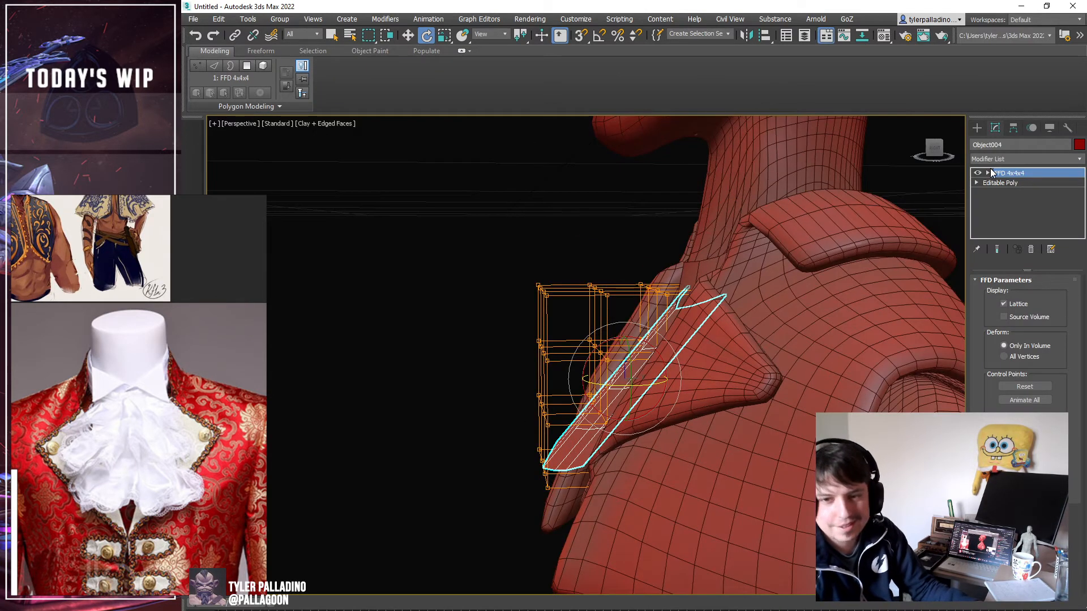
Rotate the FFD lattice to follow the panel's slope in side view and scale it up around the panel.
{"action": "left_click", "coordinate": [987, 173]}
{"action": "left_click", "coordinate": [1018, 182]}
{"action": "left_click", "coordinate": [1009, 192]}
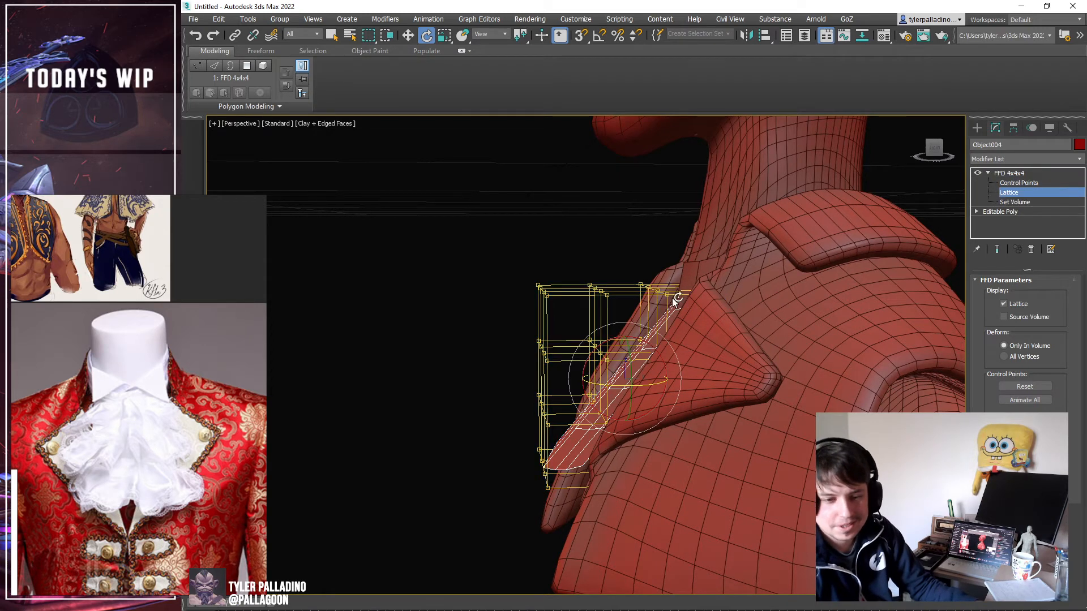
{"action": "left_click_drag", "start_coordinate": [655, 354], "coordinate": [696, 376]}
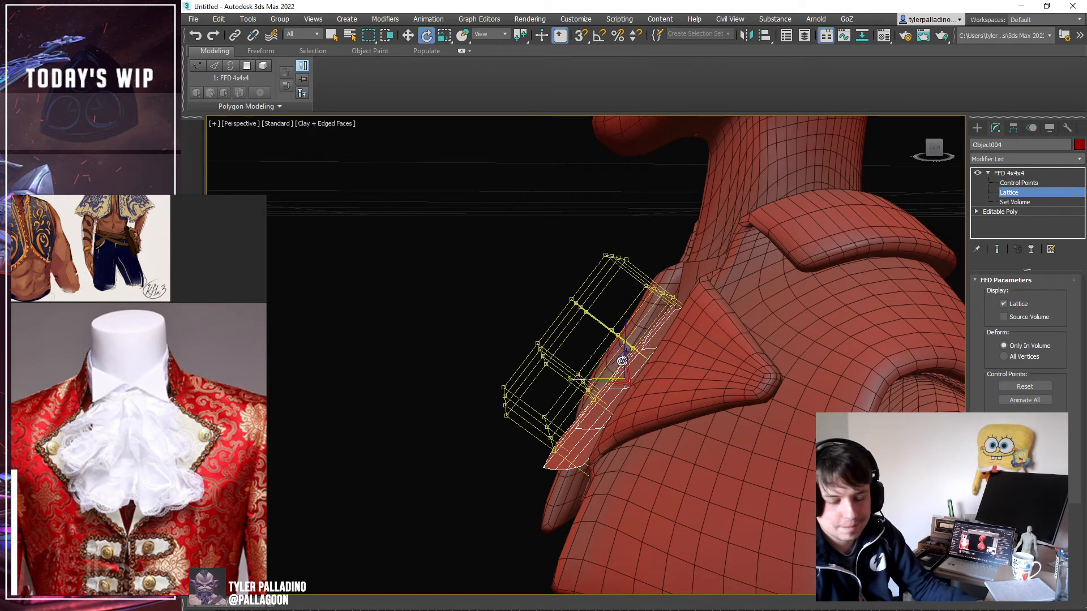
{"action": "key", "text": "r"}
{"action": "left_click_drag", "start_coordinate": [618, 371], "coordinate": [618, 354]}
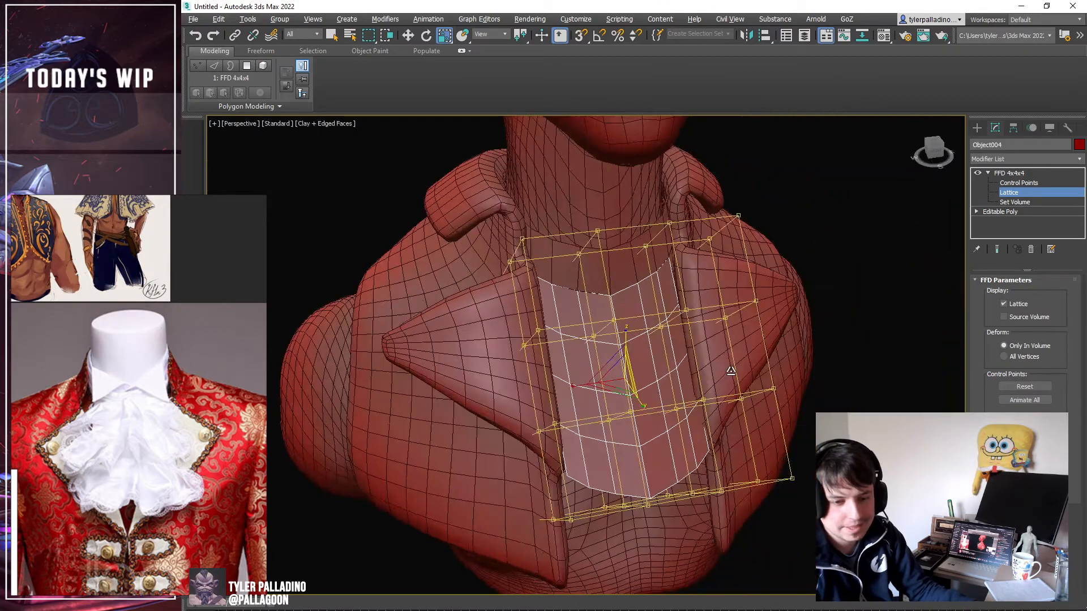
Shift the whole FFD lattice slightly forward and down relative to the chest, working at Lattice level.
{"action": "left_click", "coordinate": [1031, 182]}
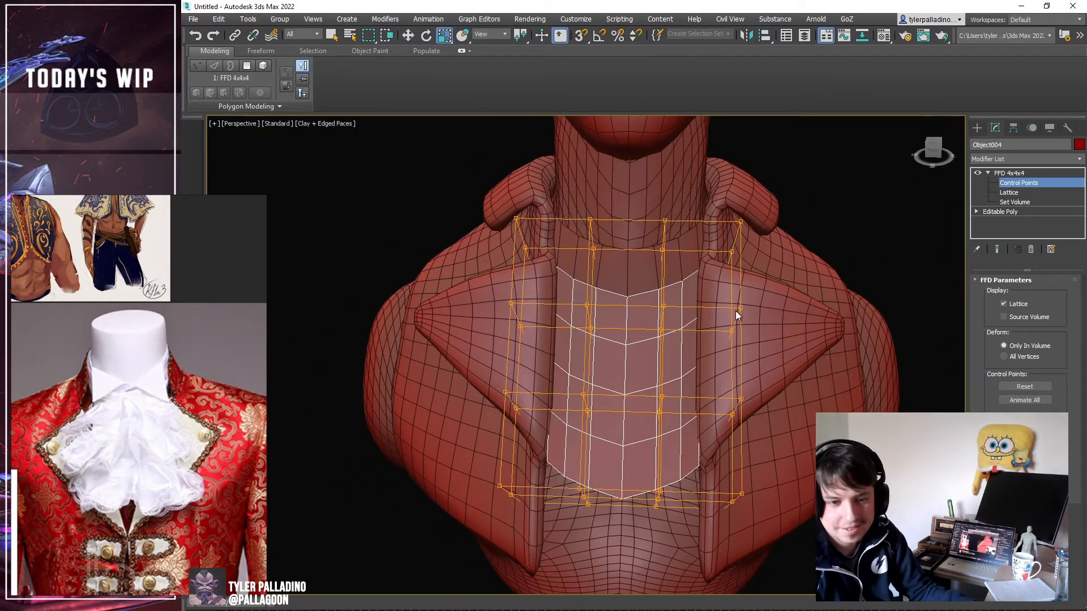
{"action": "scroll", "coordinate": [686, 285], "scroll_direction": "down", "scroll_amount": 4}
{"action": "middle_click_drag", "start_coordinate": [737, 314], "coordinate": [784, 266]}
{"action": "key", "text": "w"}
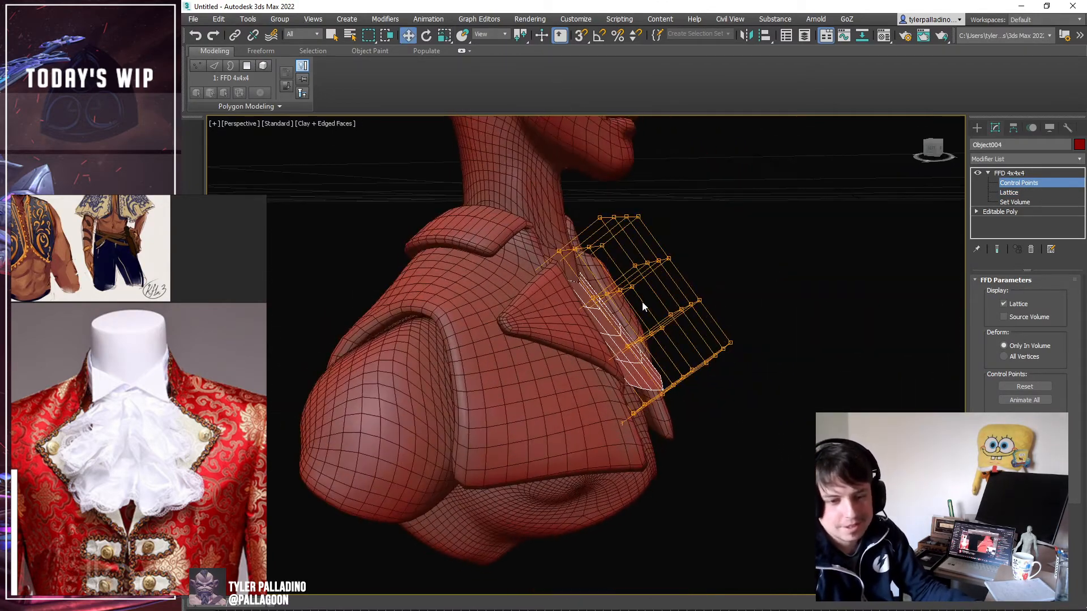
{"action": "middle_click_drag", "start_coordinate": [642, 302], "coordinate": [558, 296], "text": "alt"}
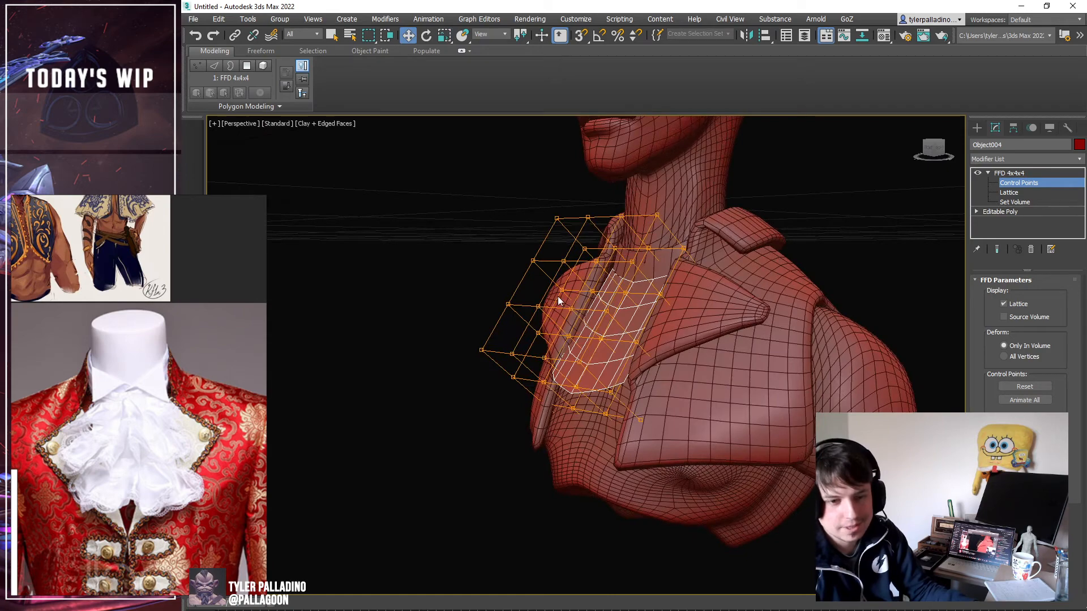
{"action": "left_click", "coordinate": [1008, 192]}
{"action": "middle_click_drag", "start_coordinate": [622, 215], "coordinate": [518, 184], "text": "alt"}
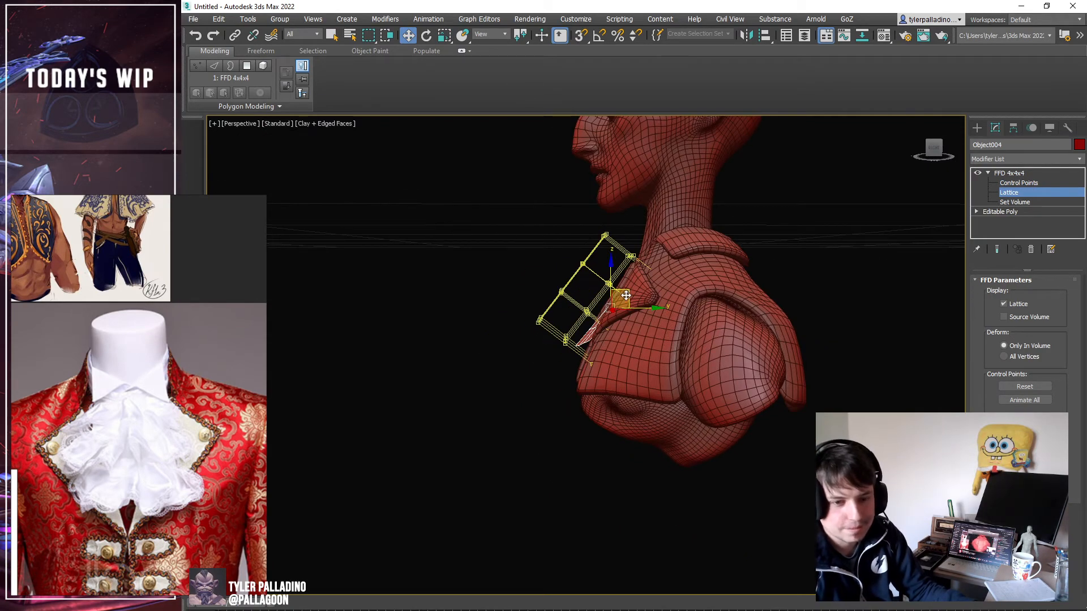
{"action": "mouse_move", "coordinate": [626, 295]}
{"action": "left_mouse_down"}
{"action": "mouse_move", "coordinate": [637, 301]}
{"action": "mouse_move", "coordinate": [607, 301]}
{"action": "left_mouse_up"}
{"action": "key", "text": "e"}
{"action": "key", "text": "r"}
{"action": "middle_click_drag", "start_coordinate": [583, 300], "coordinate": [717, 318], "text": "alt"}
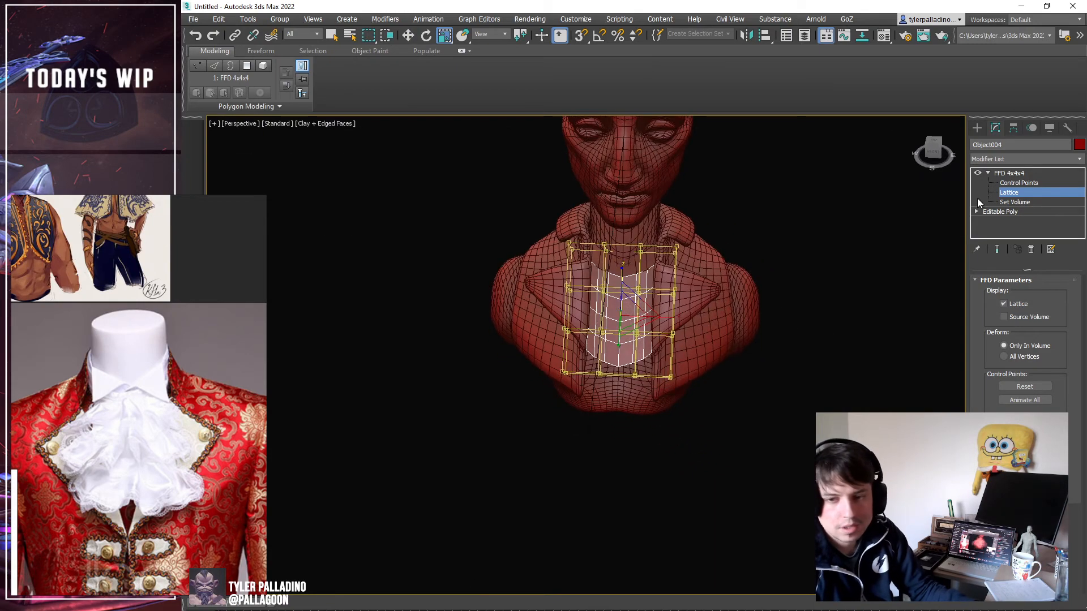
Scale the lower rows of FFD control points wider and the upper rows narrower so the panel tapers toward the neck.
{"action": "left_click", "coordinate": [1013, 182]}
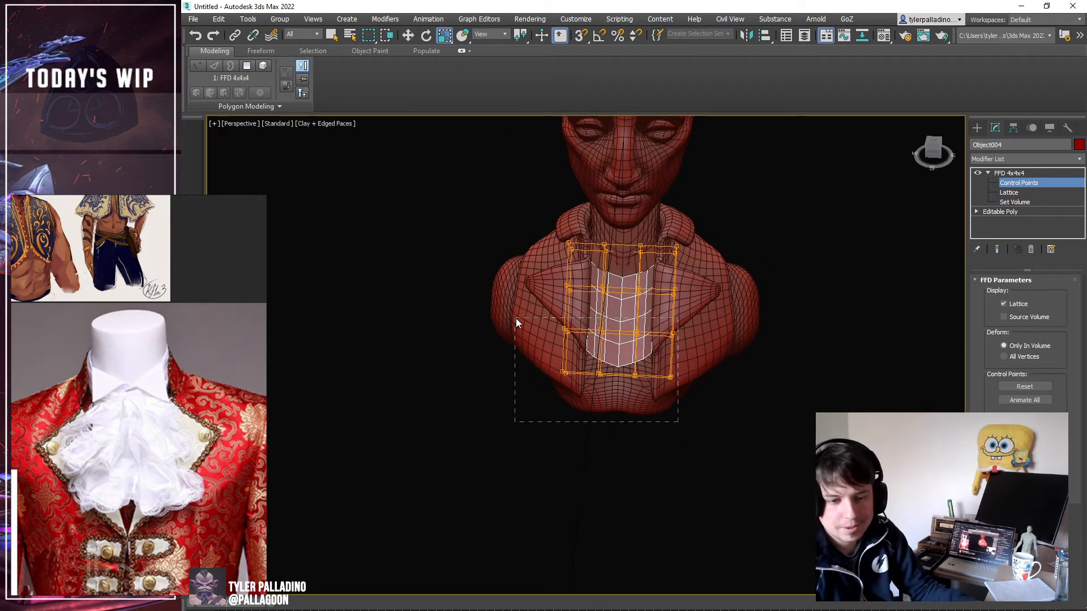
{"action": "mouse_move", "coordinate": [622, 356]}
{"action": "left_mouse_down"}
{"action": "mouse_move", "coordinate": [673, 376]}
{"action": "mouse_move", "coordinate": [624, 354]}
{"action": "left_mouse_up"}
{"action": "middle_click_drag", "start_coordinate": [649, 349], "coordinate": [632, 406]}
{"action": "middle_click_drag", "start_coordinate": [631, 407], "coordinate": [645, 389], "text": "alt"}
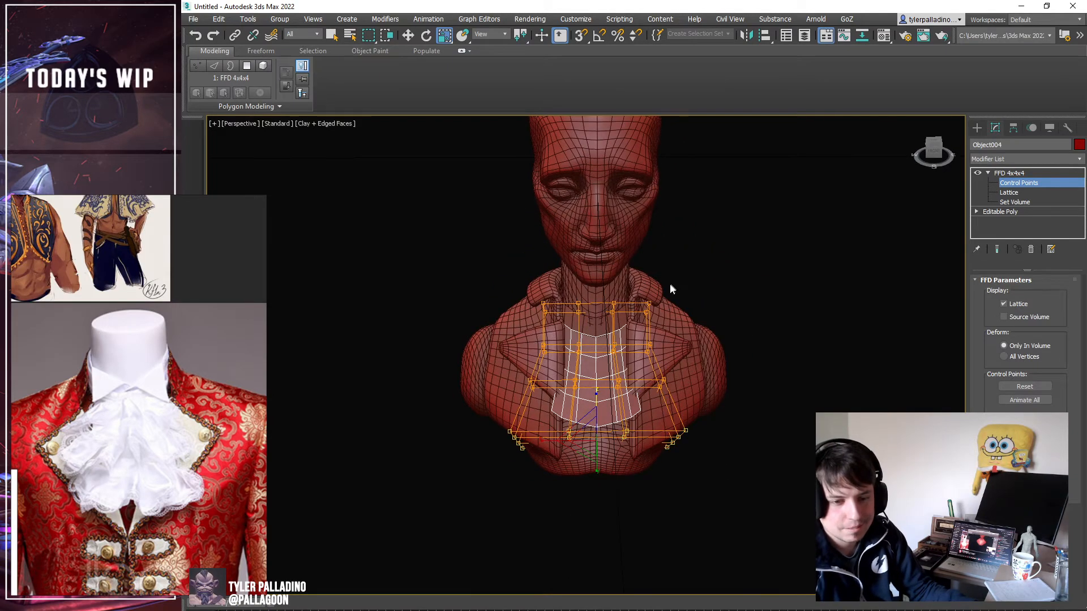
{"action": "left_click_drag", "start_coordinate": [585, 328], "coordinate": [590, 371]}
{"action": "middle_click_drag", "start_coordinate": [590, 371], "coordinate": [677, 405], "text": "alt"}
Select the bottom row of FFD control points and move it down and forward to lengthen the panel over the chest.
{"action": "left_click_drag", "start_coordinate": [712, 478], "coordinate": [426, 417]}
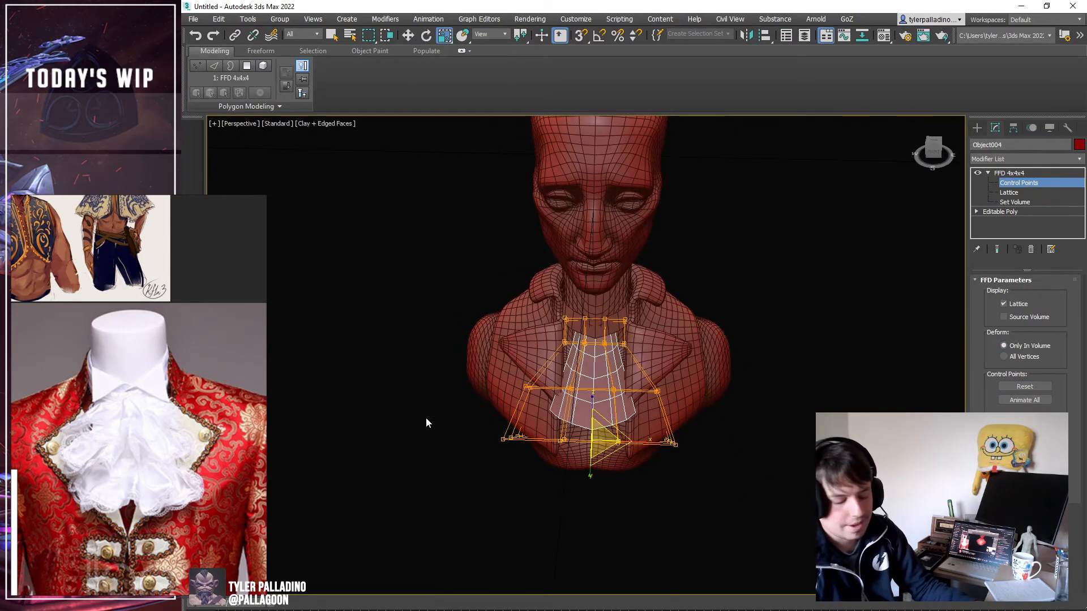
{"action": "middle_click_drag", "start_coordinate": [459, 442], "coordinate": [470, 442], "text": "alt"}
{"action": "key", "text": "q"}
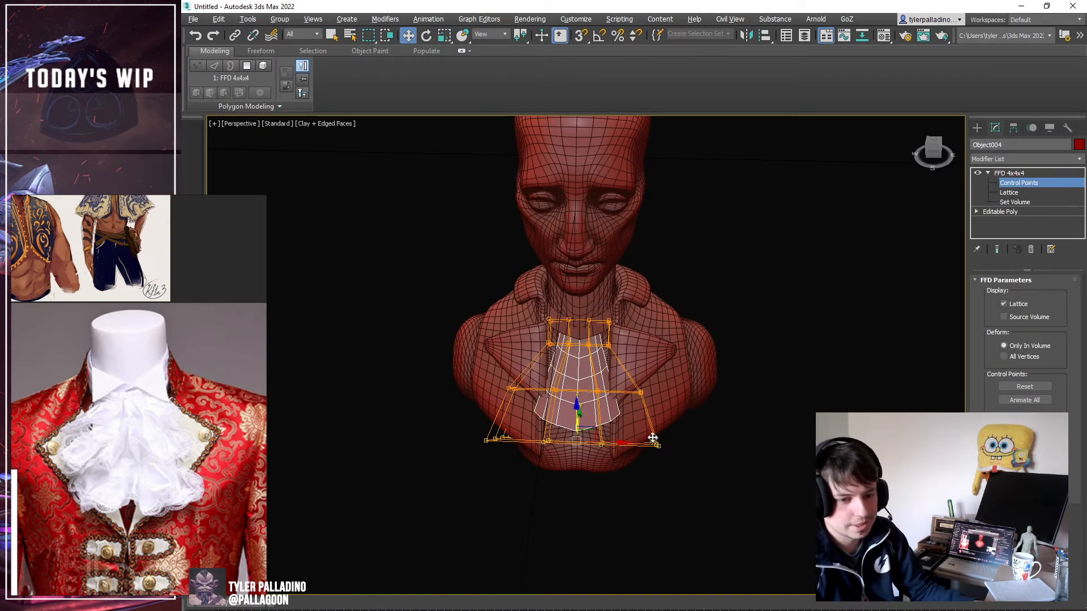
{"action": "middle_click_drag", "start_coordinate": [652, 437], "coordinate": [576, 418], "text": "alt"}
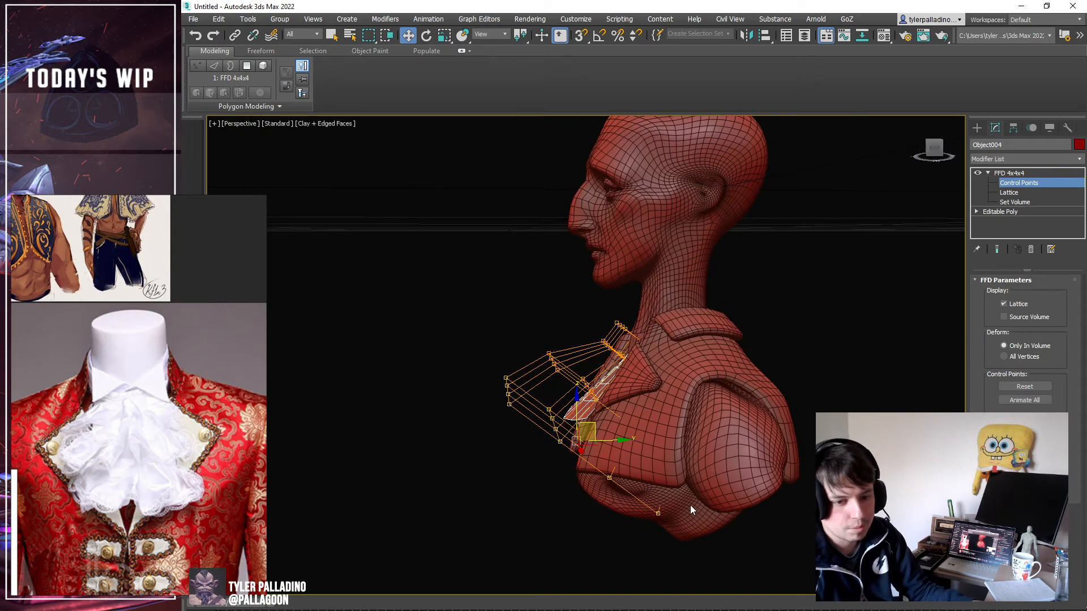
{"action": "left_click_drag", "start_coordinate": [592, 420], "coordinate": [562, 452]}
{"action": "middle_click_drag", "start_coordinate": [590, 414], "coordinate": [669, 430], "text": "alt"}
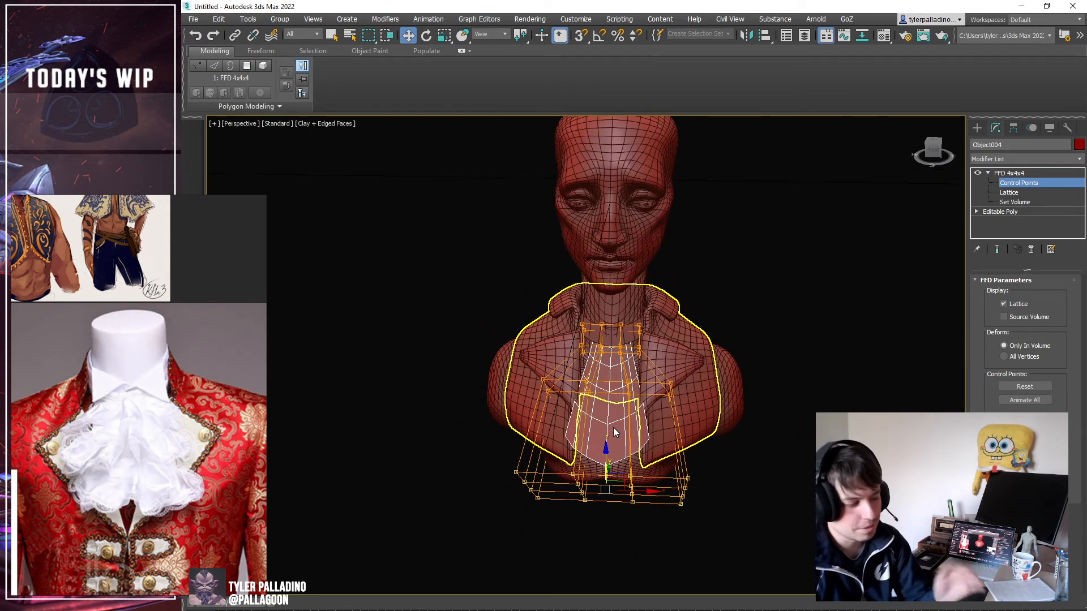
Select the FFD control point row halfway down the panel and scale it narrower to straighten the panel's sides.
{"action": "scroll", "coordinate": [613, 427], "scroll_direction": "up", "scroll_amount": 5}
{"action": "scroll", "coordinate": [581, 377], "scroll_direction": "down", "scroll_amount": 3}
{"action": "scroll", "coordinate": [603, 396], "scroll_direction": "up", "scroll_amount": 6}
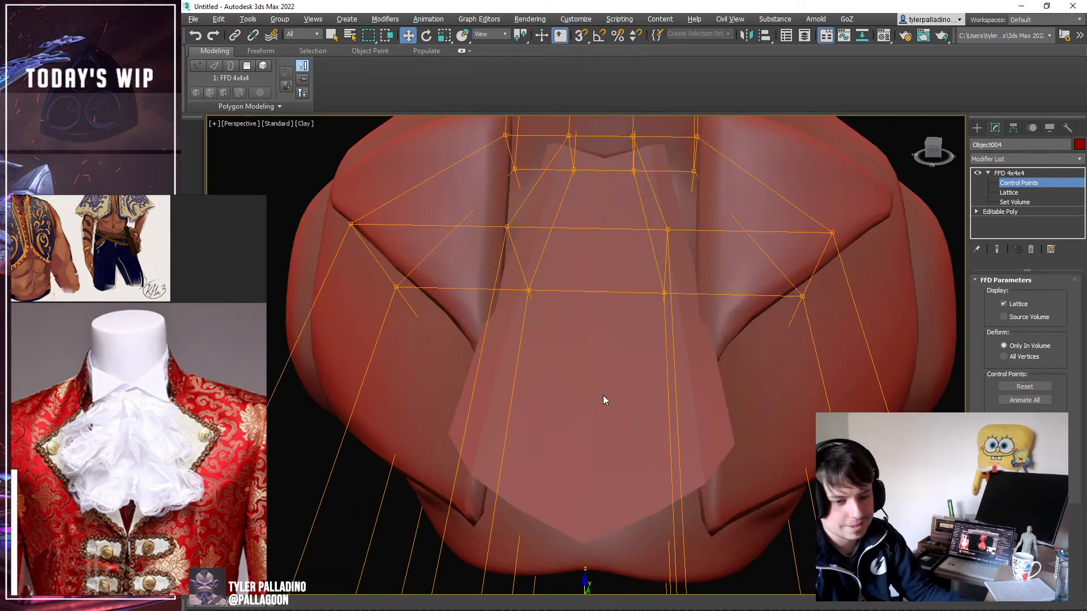
{"action": "middle_click_drag", "start_coordinate": [603, 395], "coordinate": [603, 409], "text": "alt"}
{"action": "scroll", "coordinate": [603, 409], "scroll_direction": "down", "scroll_amount": 5}
{"action": "middle_click_drag", "start_coordinate": [681, 394], "coordinate": [772, 363], "text": "alt"}
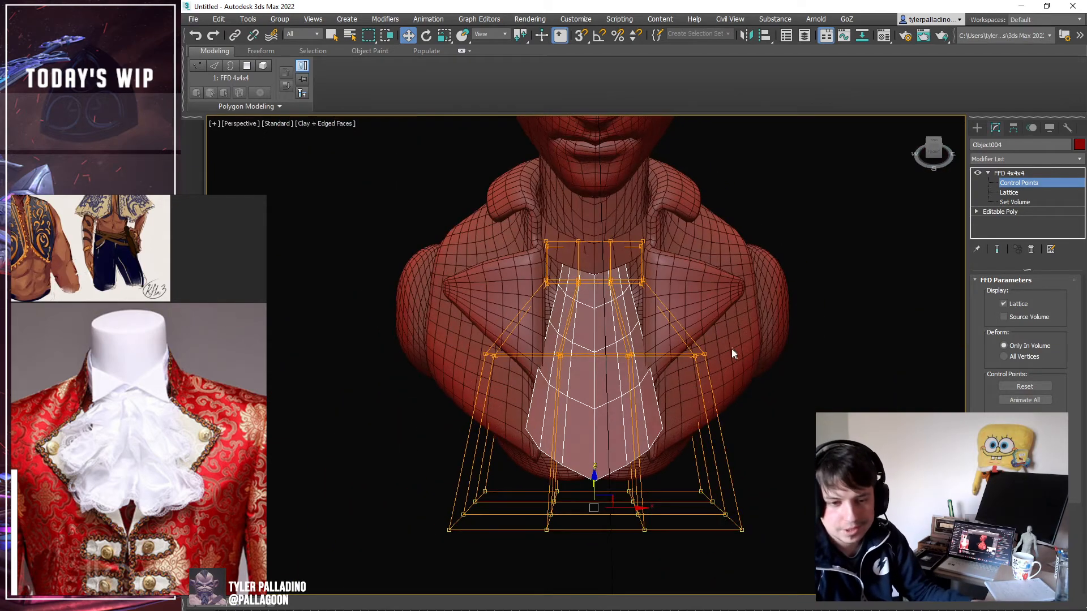
{"action": "left_click_drag", "start_coordinate": [437, 371], "coordinate": [437, 370]}
{"action": "key", "text": "e"}
{"action": "key", "text": "r"}
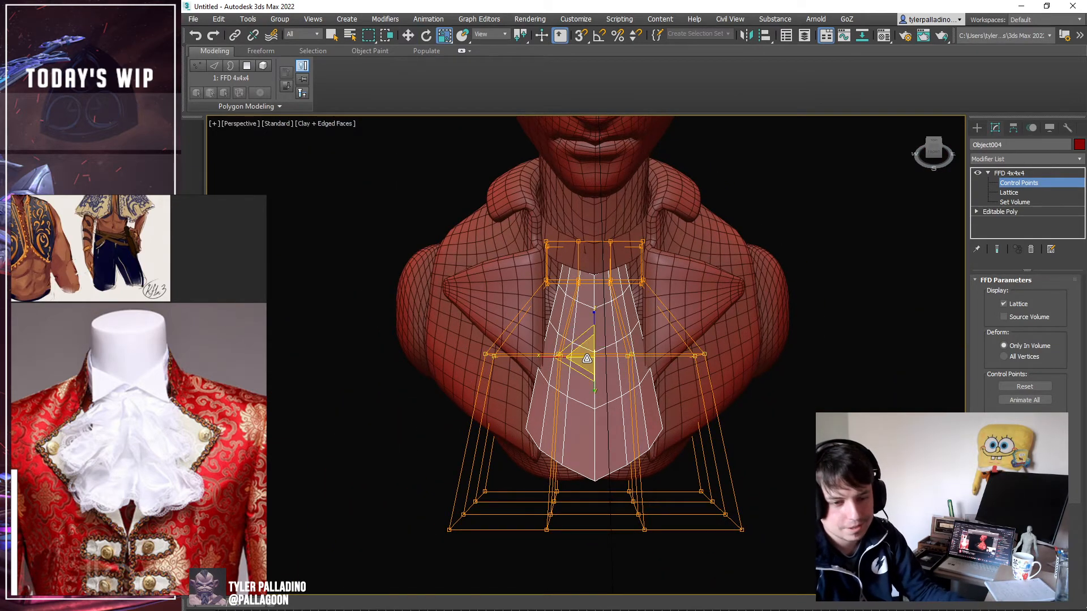
{"action": "left_click_drag", "start_coordinate": [587, 359], "coordinate": [587, 370]}
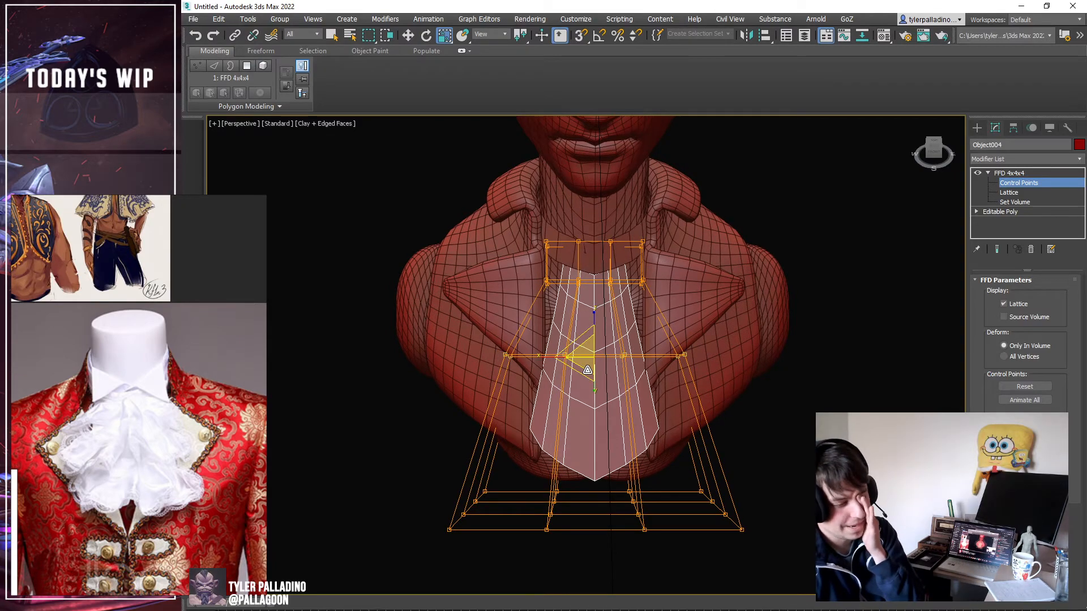
{"action": "mouse_move", "coordinate": [670, 383]}
{"action": "middle_mouse_down", "text": "alt"}
{"action": "mouse_move", "coordinate": [568, 362]}
{"action": "mouse_move", "coordinate": [645, 368]}
{"action": "mouse_move", "coordinate": [660, 388]}
{"action": "mouse_move", "coordinate": [625, 382]}
{"action": "mouse_move", "coordinate": [636, 385]}
{"action": "mouse_move", "coordinate": [661, 376]}
{"action": "middle_mouse_up", "text": "alt"}
Add an Edit Poly modifier above the FFD 4x4x4 on the chest panel.
{"action": "left_click", "coordinate": [1021, 172]}
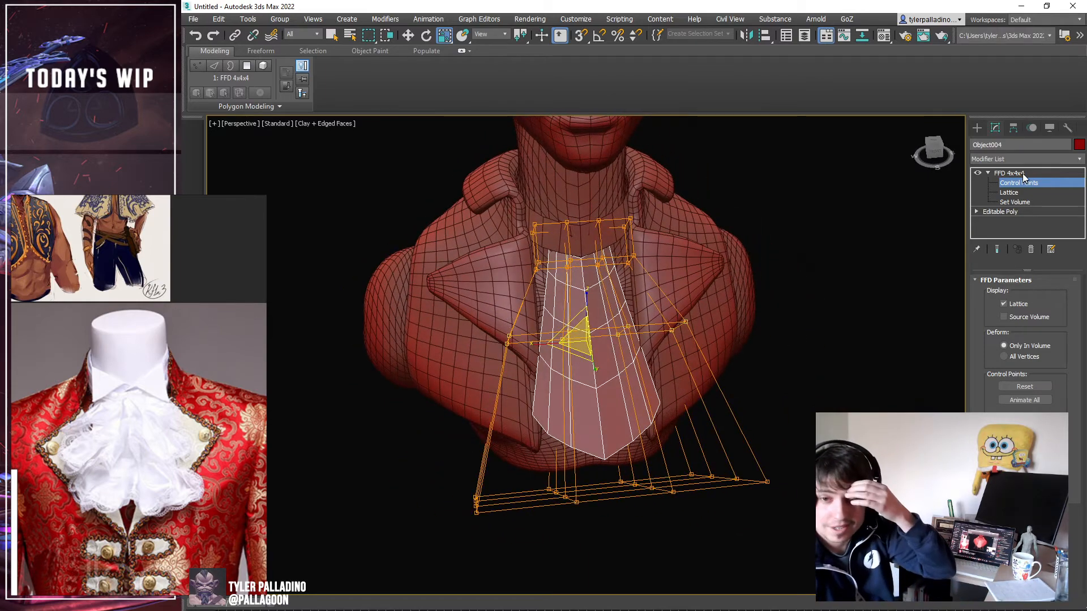
{"action": "left_click", "coordinate": [1015, 160]}
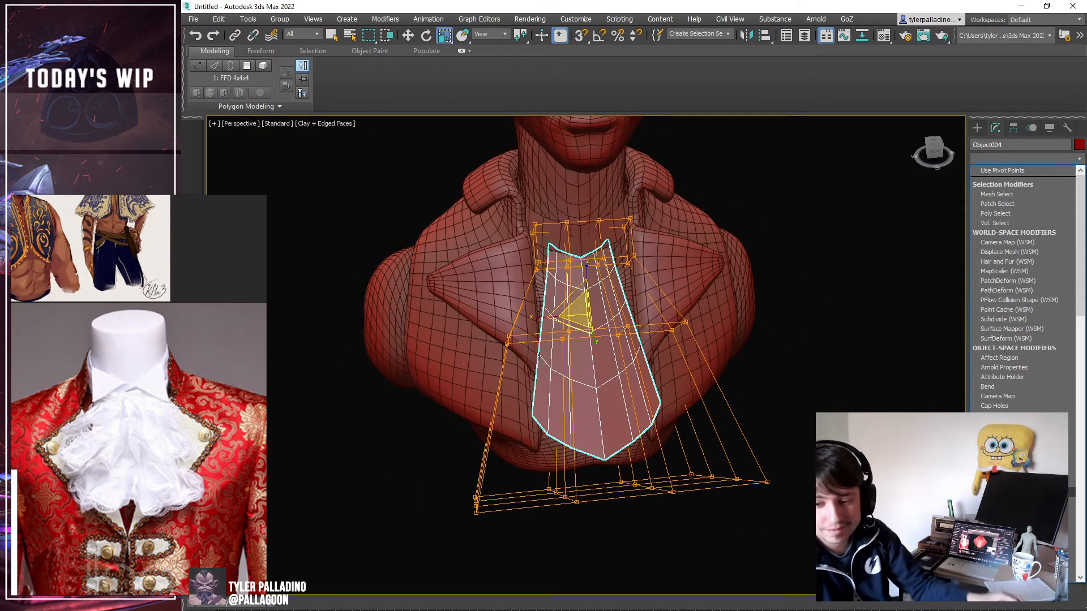
{"action": "left_click", "coordinate": [976, 572]}
{"action": "middle_click_drag", "start_coordinate": [785, 417], "coordinate": [854, 261], "text": "alt"}
Select the chest panel's top row of edges and move it up so it tucks behind the neck collar.
{"action": "left_click", "coordinate": [989, 172]}
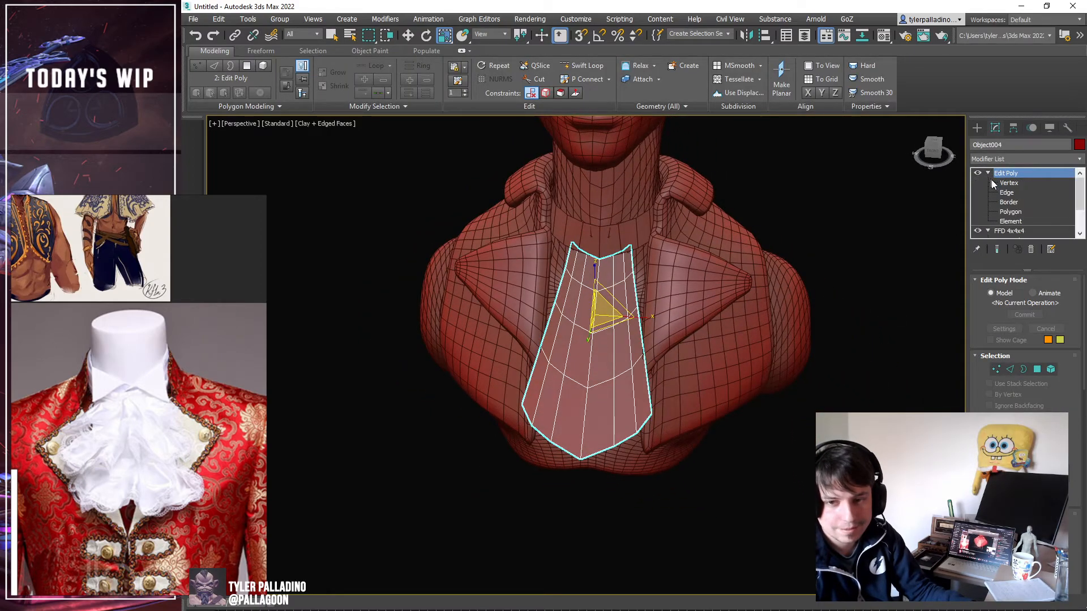
{"action": "left_click", "coordinate": [1009, 211]}
{"action": "key", "text": "z"}
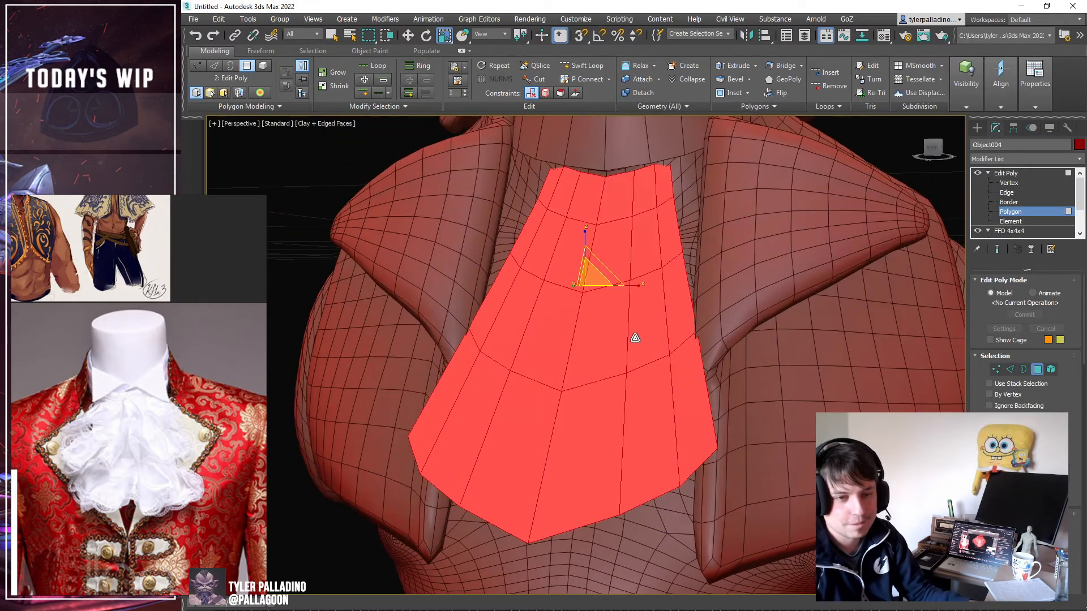
{"action": "left_click", "coordinate": [993, 193]}
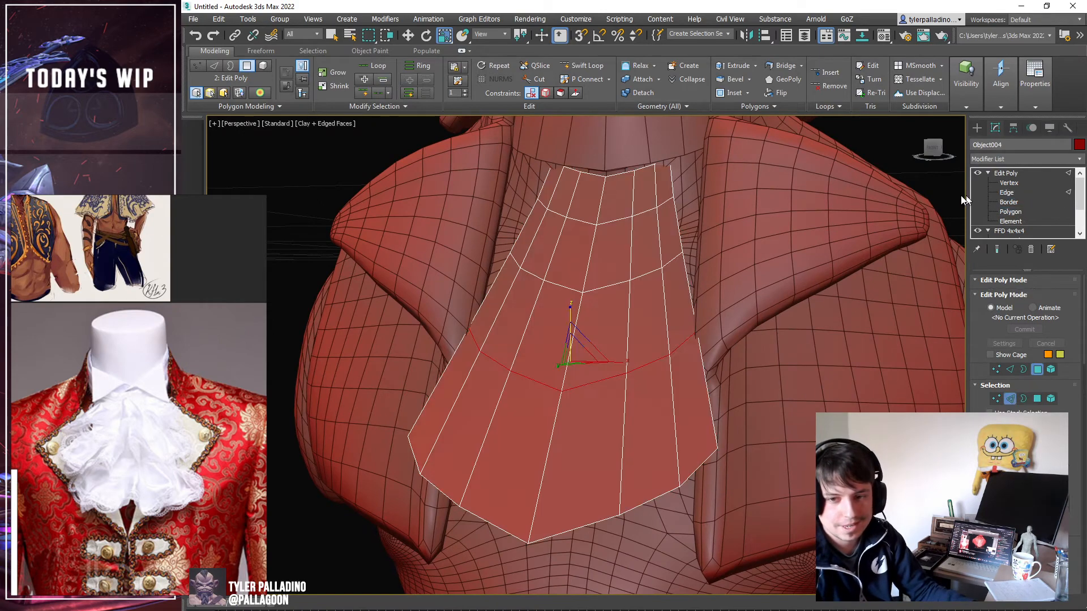
{"action": "left_click", "coordinate": [606, 171]}
{"action": "key", "text": "w"}
{"action": "middle_click_drag", "start_coordinate": [606, 171], "coordinate": [640, 278]}
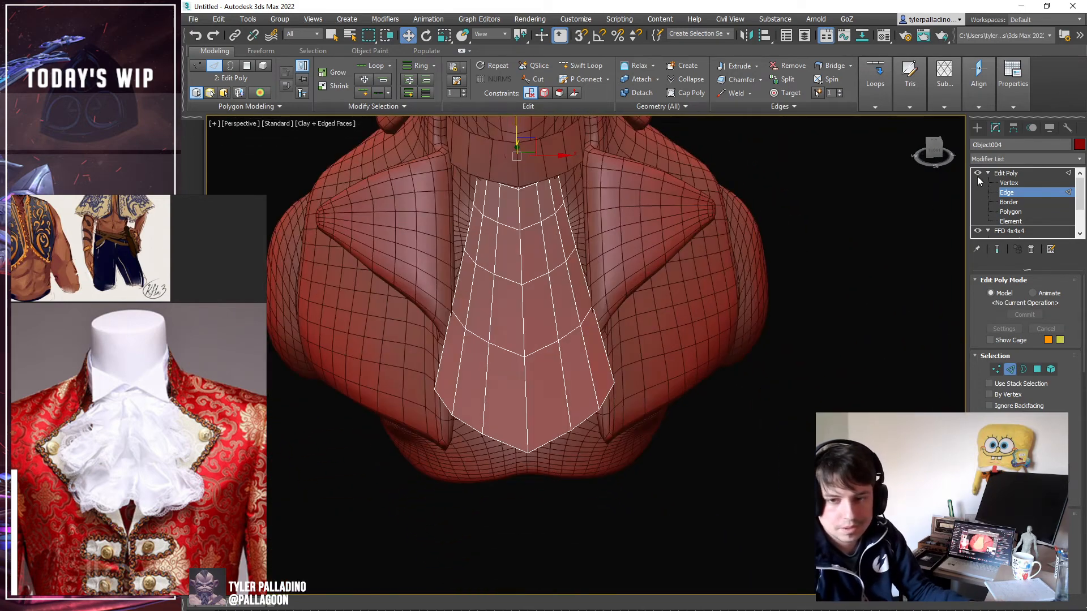
Convert the chest panel to an Editable Poly, collapsing its modifier stack.
{"action": "left_click", "coordinate": [999, 173]}
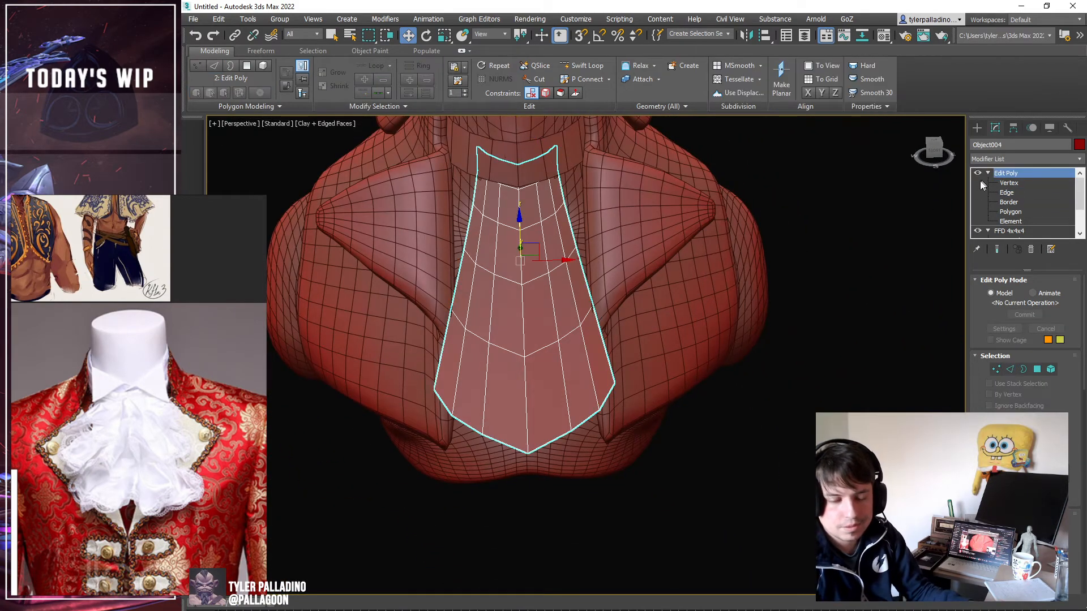
{"action": "right_click", "coordinate": [510, 288]}
{"action": "mouse_move", "coordinate": [546, 398]}
{"action": "left_click", "coordinate": [467, 405]}
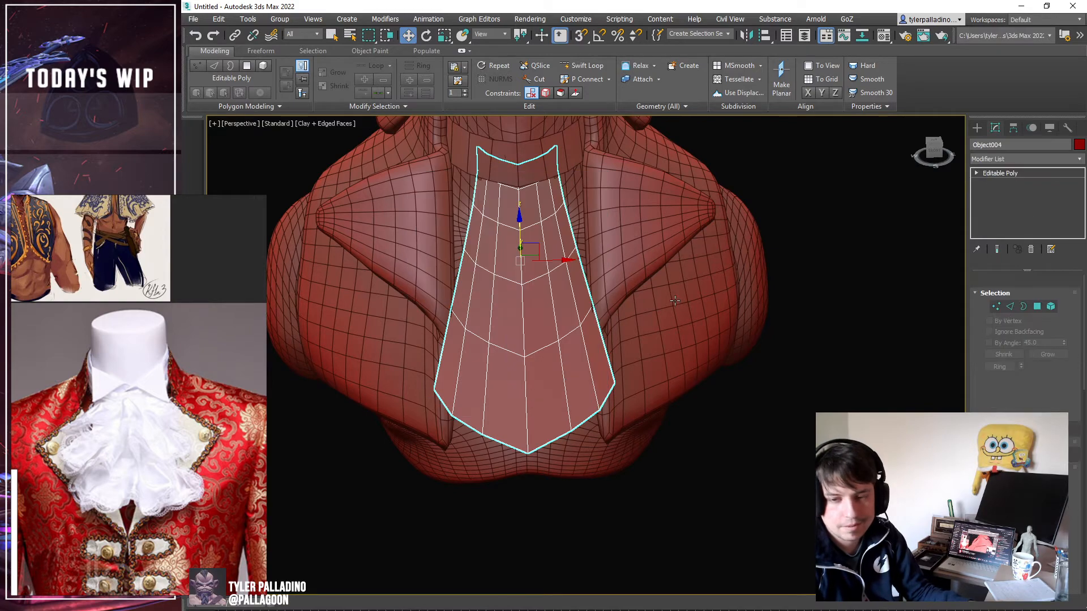
Insert two lengthwise edge loops just beside the chest panel's center line with Swift Loop.
{"action": "scroll", "coordinate": [675, 300], "scroll_direction": "up", "scroll_amount": 5}
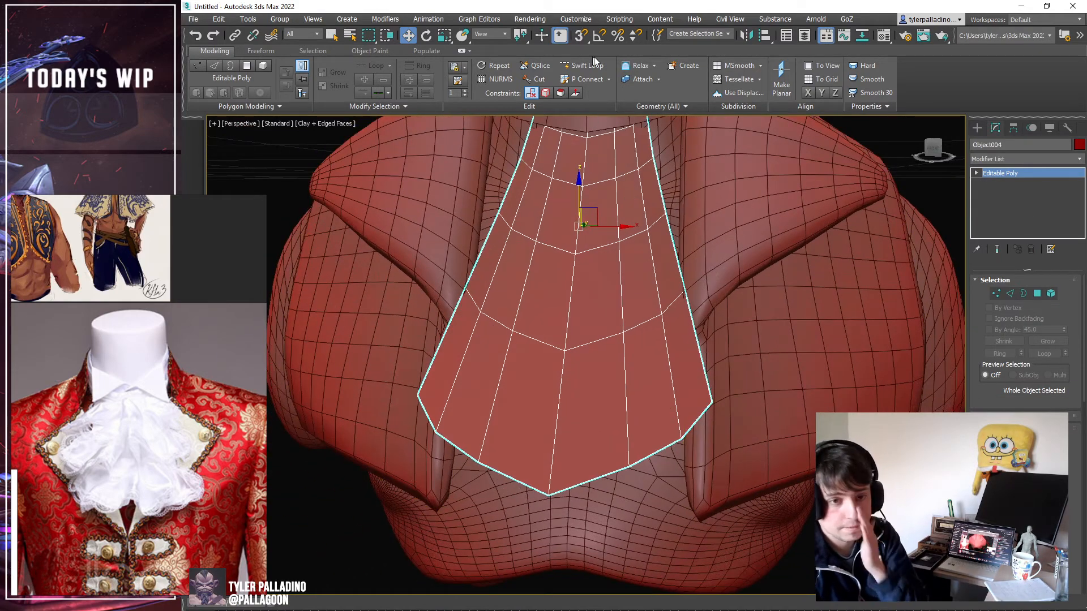
{"action": "left_click", "coordinate": [587, 65]}
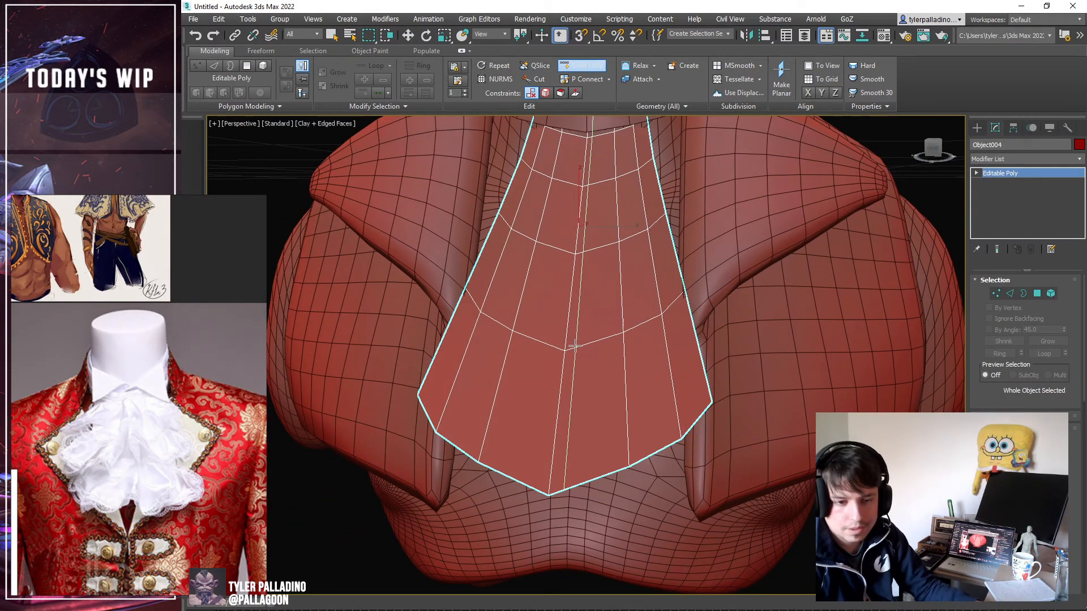
{"action": "left_click", "coordinate": [608, 340]}
{"action": "key", "text": "w"}
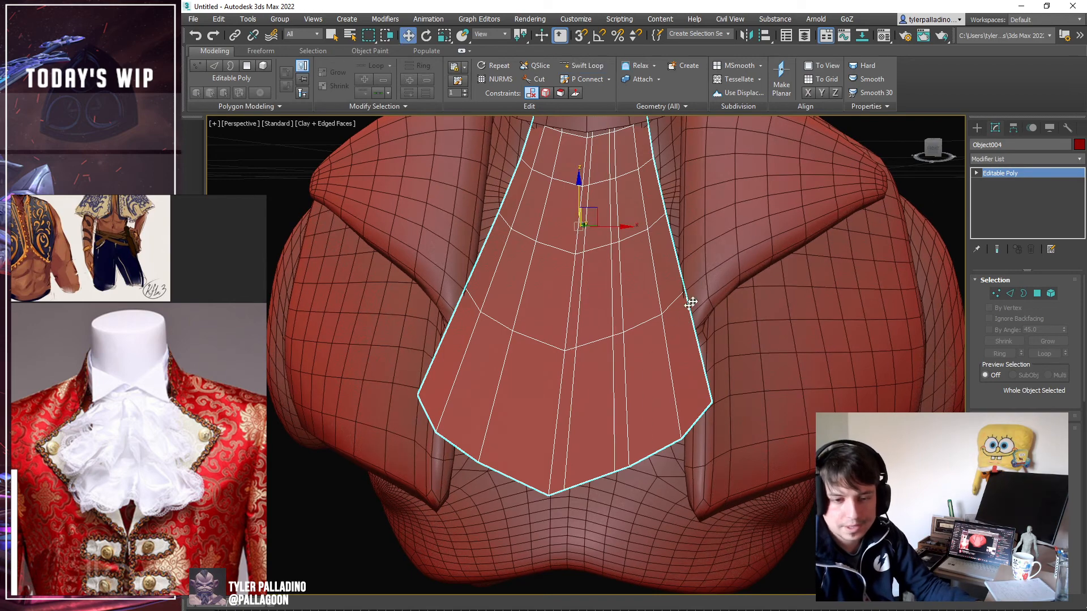
Set the reference coordinate system to Screen and move the two central lengthwise edge loops up and apart to start a pleat.
{"action": "left_click", "coordinate": [979, 172]}
{"action": "left_click", "coordinate": [995, 193]}
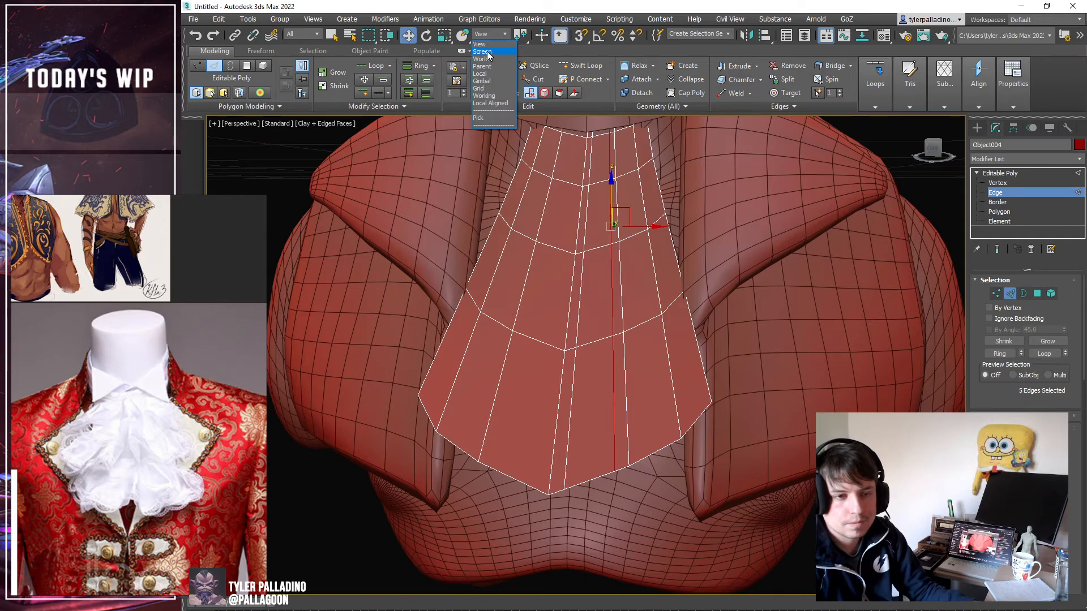
{"action": "left_click", "coordinate": [488, 52]}
{"action": "middle_click_drag", "start_coordinate": [602, 257], "coordinate": [607, 234], "text": "alt"}
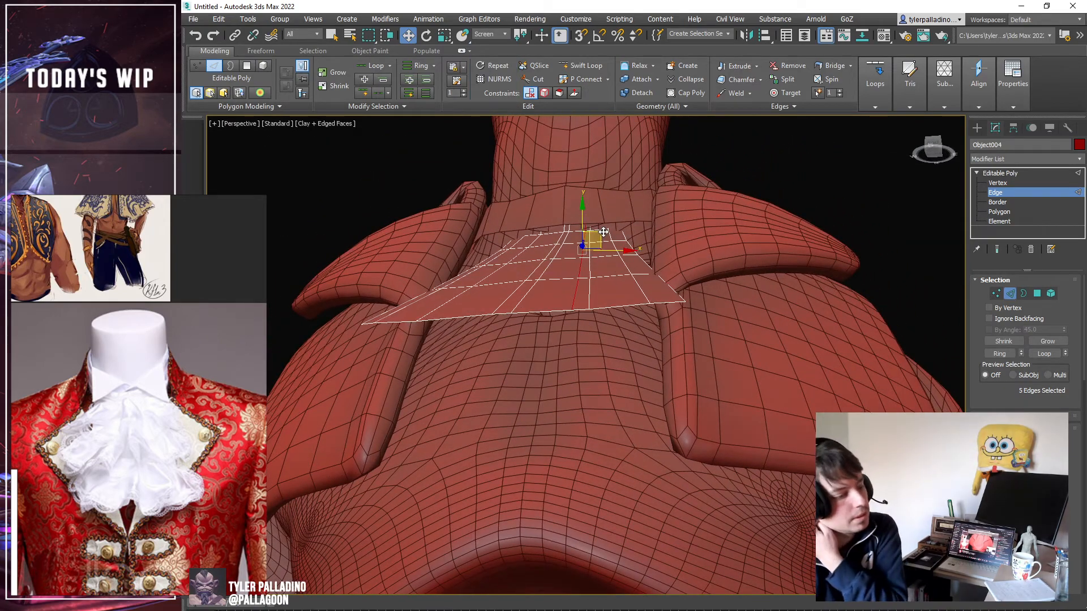
{"action": "left_click_drag", "start_coordinate": [603, 237], "coordinate": [624, 220]}
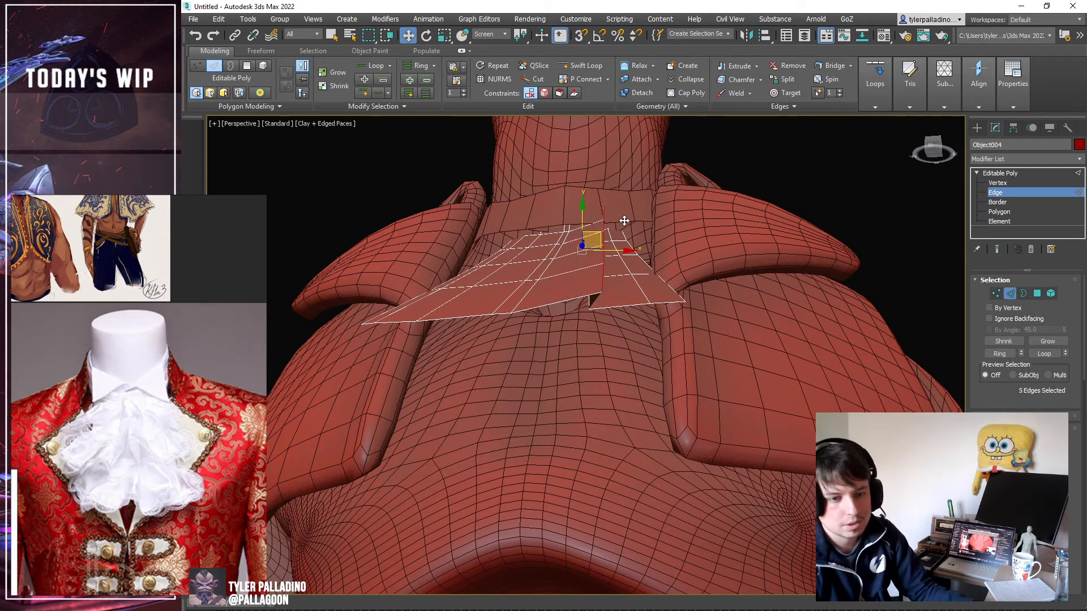
{"action": "double_click", "coordinate": [559, 251]}
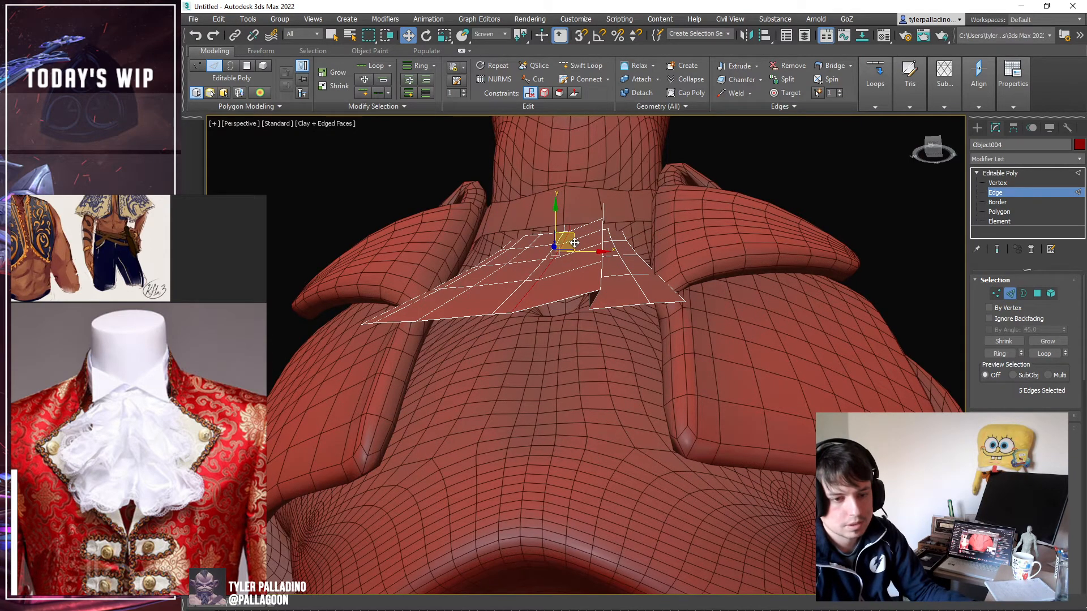
{"action": "left_click_drag", "start_coordinate": [569, 244], "coordinate": [540, 227]}
Insert a lengthwise edge loop left of the central pleat and move it down toward the chest as a fold.
{"action": "middle_click_drag", "start_coordinate": [540, 228], "coordinate": [498, 165], "text": "alt"}
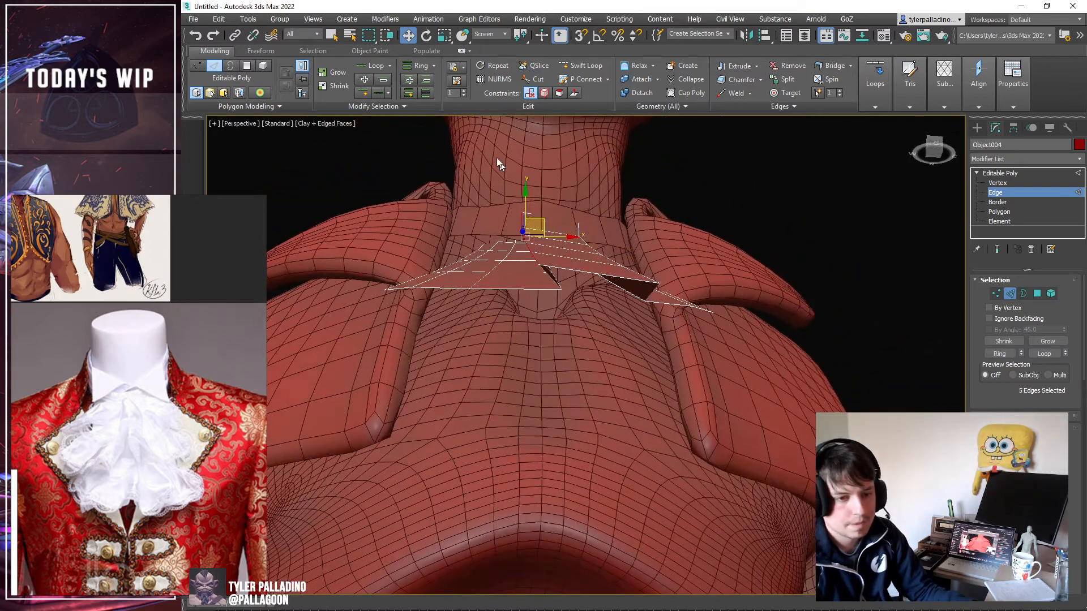
{"action": "left_click", "coordinate": [580, 65]}
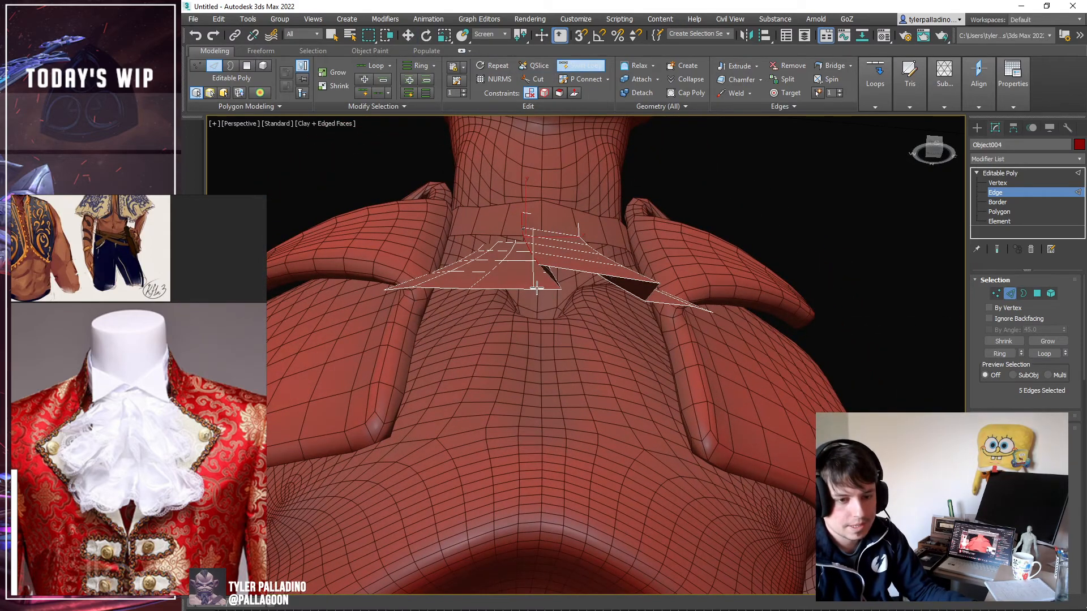
{"action": "key", "text": "w"}
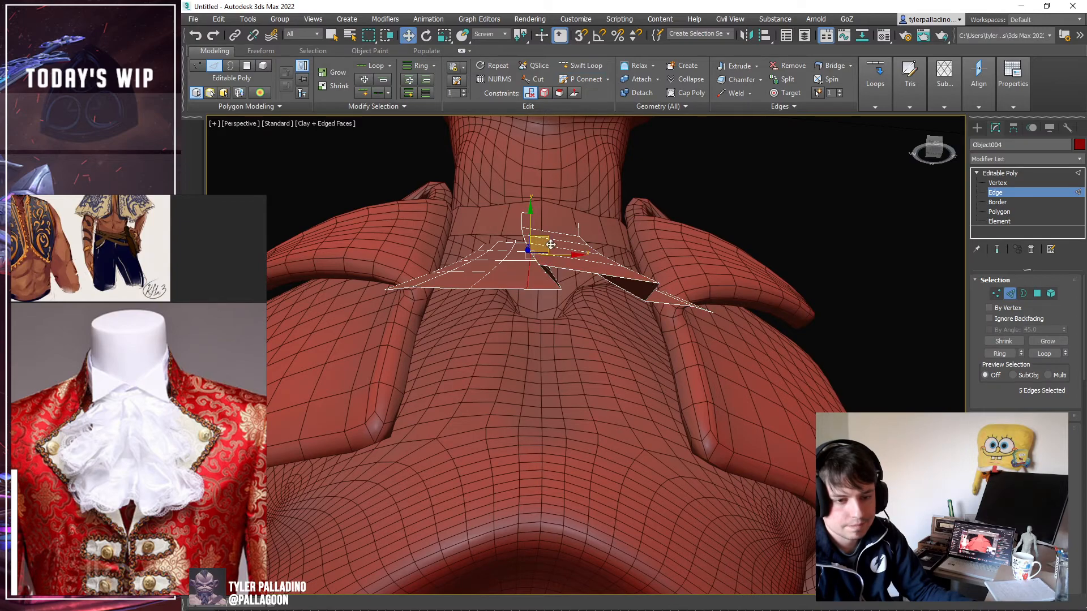
{"action": "left_click_drag", "start_coordinate": [549, 237], "coordinate": [551, 253]}
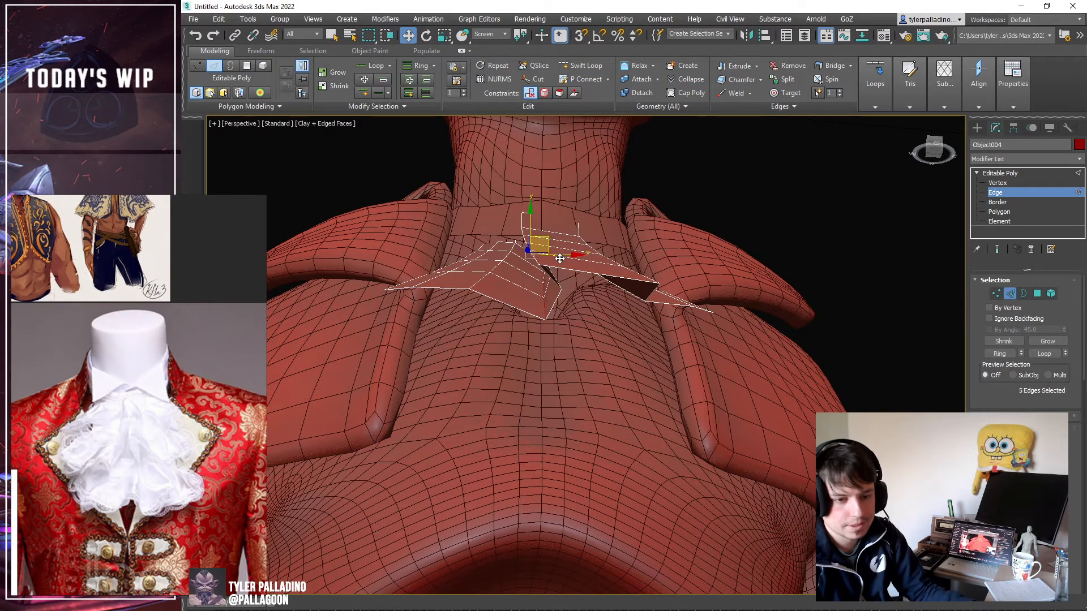
Insert a lengthwise edge loop through the central pleat and raise it away from the chest.
{"action": "middle_click_drag", "start_coordinate": [551, 265], "coordinate": [534, 322], "text": "alt"}
{"action": "scroll", "coordinate": [526, 295], "scroll_direction": "down", "scroll_amount": 6}
{"action": "middle_click_drag", "start_coordinate": [569, 227], "coordinate": [591, 300], "text": "alt"}
{"action": "scroll", "coordinate": [566, 314], "scroll_direction": "up", "scroll_amount": 6}
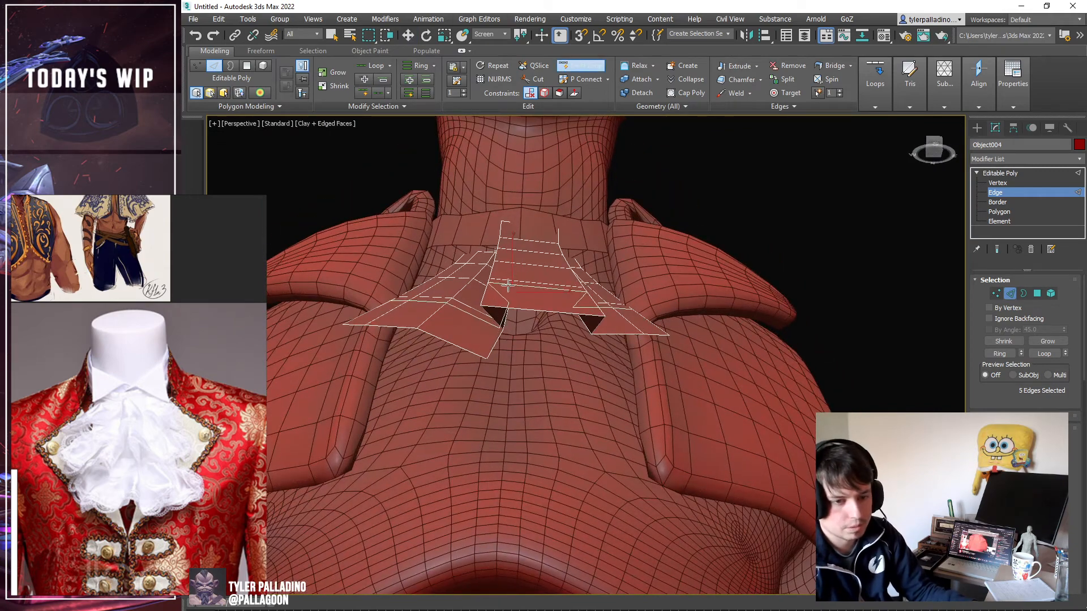
{"action": "key", "text": "w"}
{"action": "left_click_drag", "start_coordinate": [538, 246], "coordinate": [537, 232]}
Insert another lengthwise edge loop on the pleat's right half and raise it to broaden the top of the fold.
{"action": "left_click", "coordinate": [594, 68]}
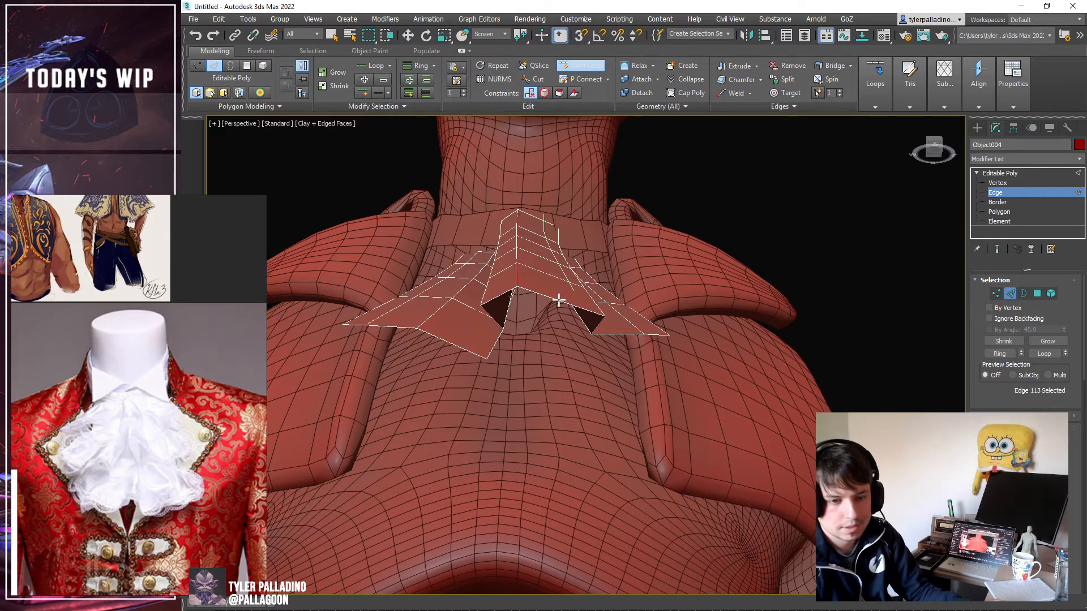
{"action": "left_click", "coordinate": [559, 300]}
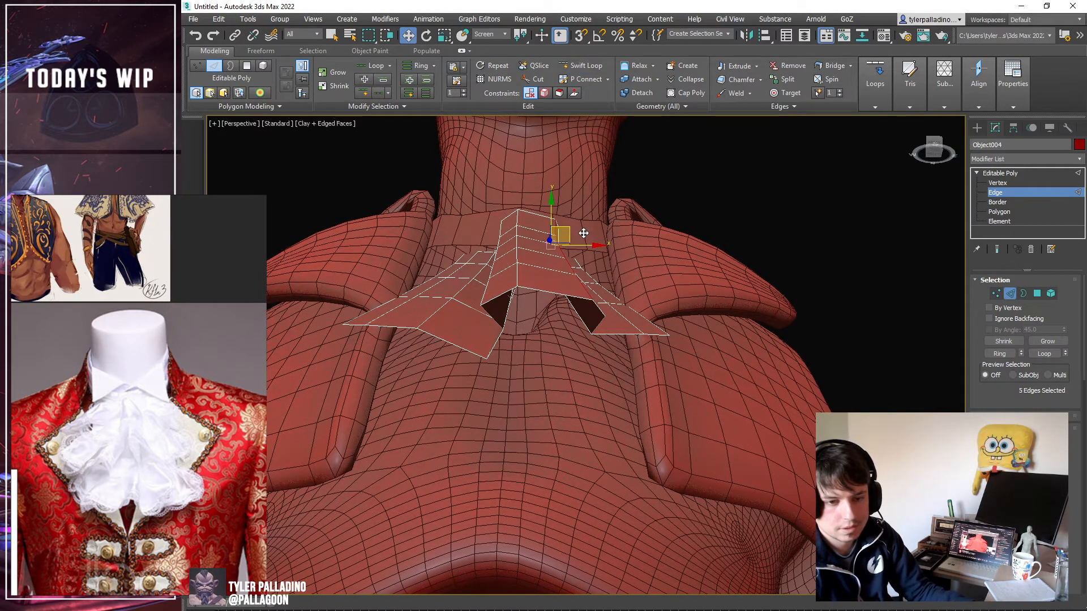
{"action": "middle_click_drag", "start_coordinate": [587, 244], "coordinate": [619, 318], "text": "alt"}
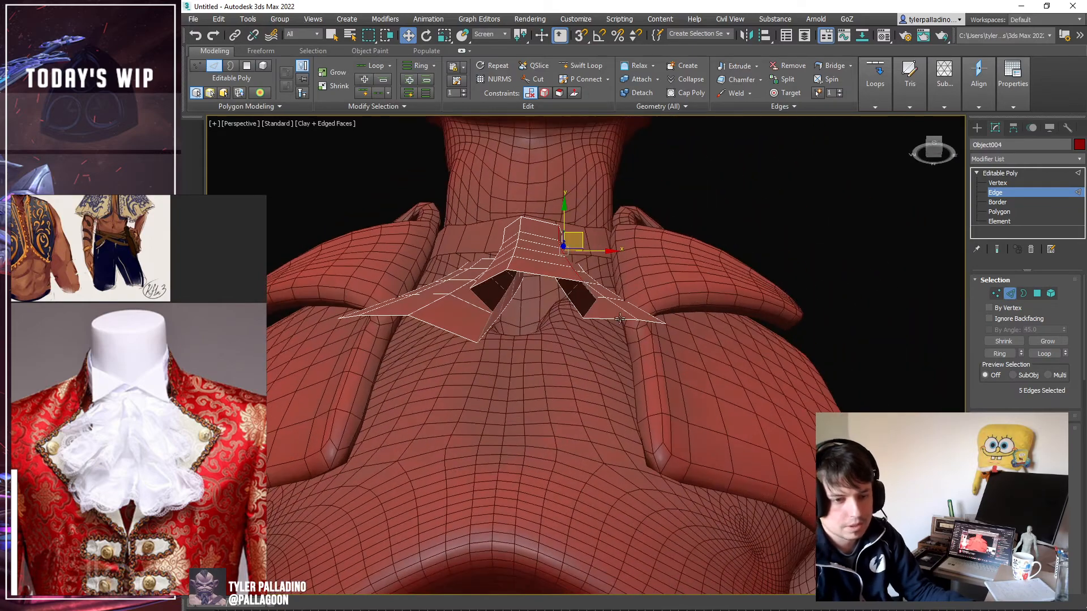
Insert a crosswise support edge loop close to the chest panel's bottom edge with Swift Loop.
{"action": "middle_click_drag", "start_coordinate": [490, 262], "coordinate": [495, 354], "text": "alt"}
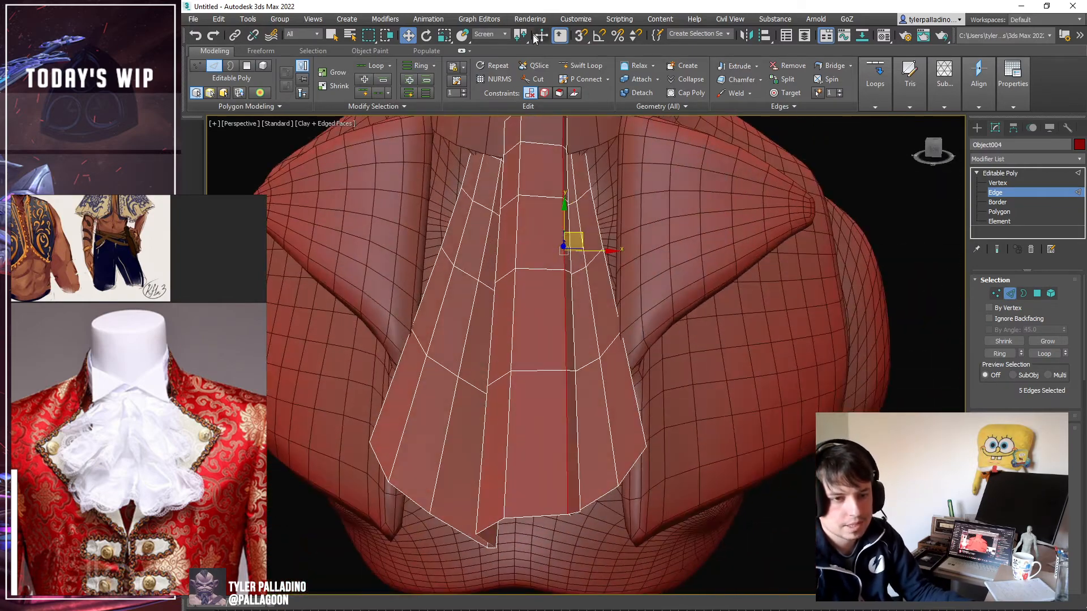
{"action": "left_click", "coordinate": [586, 67]}
{"action": "left_click", "coordinate": [545, 496]}
{"action": "left_click", "coordinate": [566, 496]}
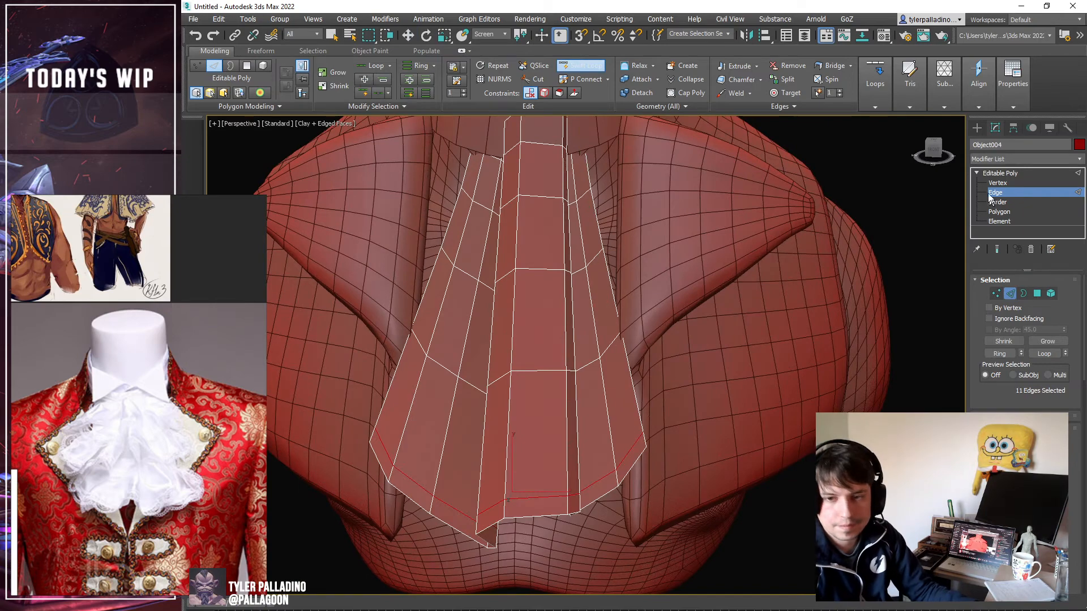
Give the chest panel thickness with a Shell modifier and turn off the edged faces display.
{"action": "left_click", "coordinate": [999, 173]}
{"action": "left_click", "coordinate": [1000, 160]}
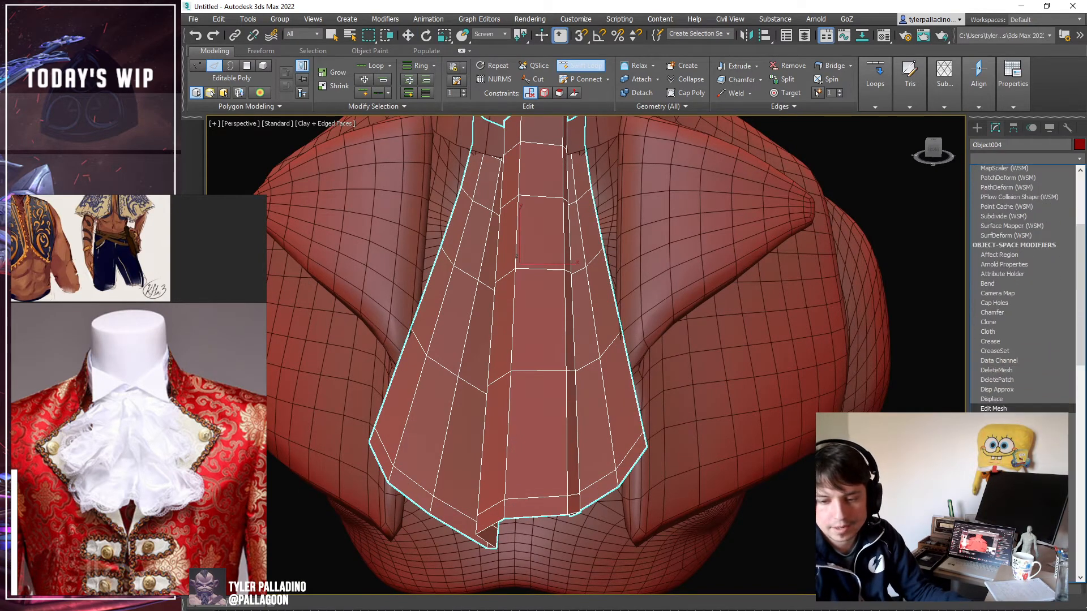
{"action": "scroll", "coordinate": [1019, 340], "scroll_direction": "down", "scroll_amount": 8}
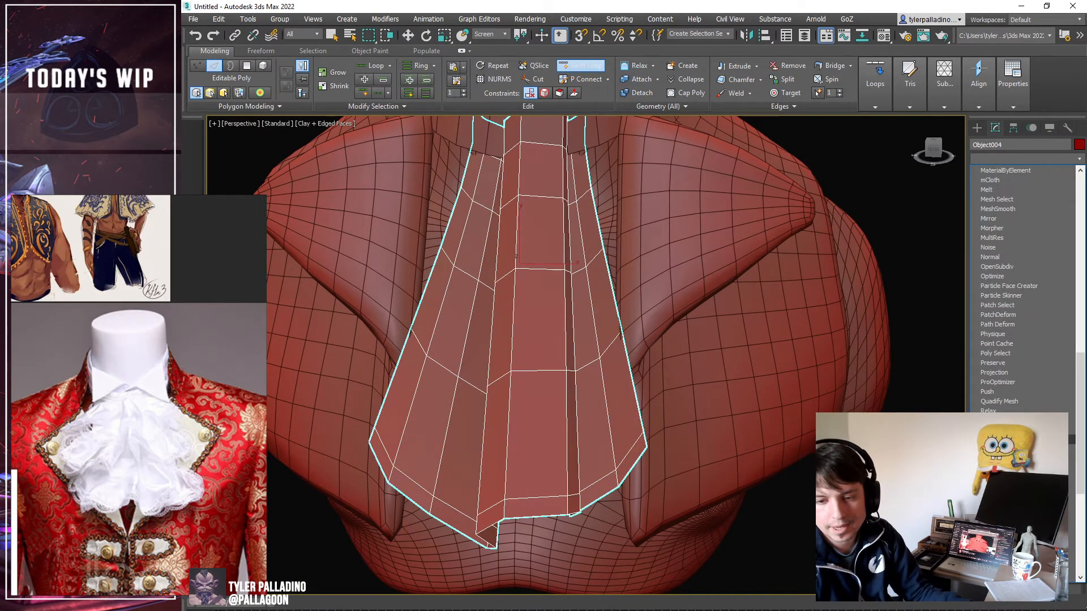
{"action": "left_click", "coordinate": [996, 440]}
{"action": "key", "text": "F4"}
Add a TurboSmooth modifier above the Shell and inspect the smoothed folds from the front and below.
{"action": "left_click", "coordinate": [1016, 158]}
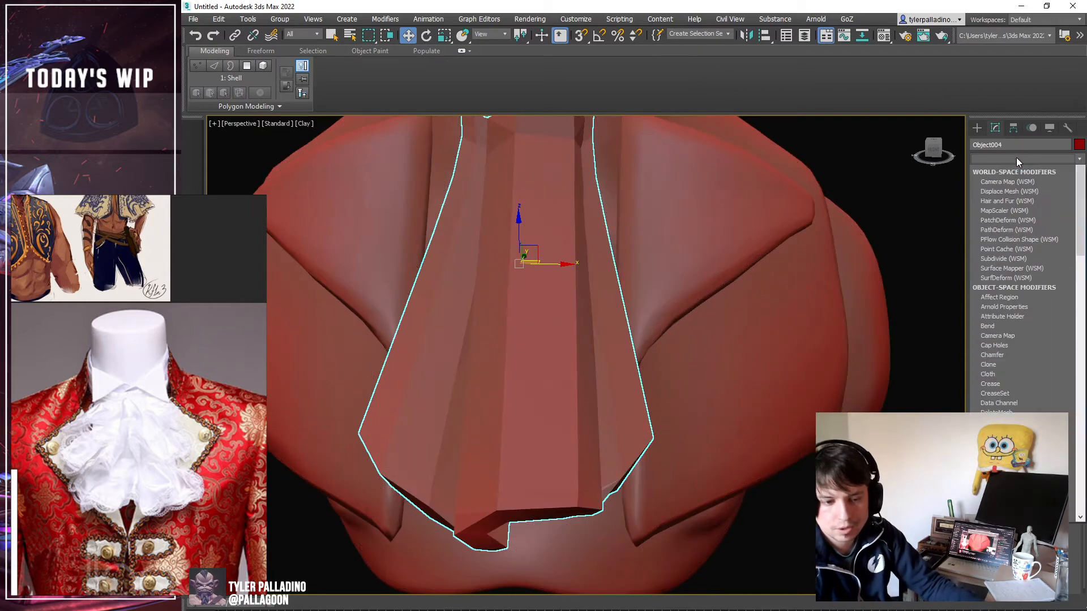
{"action": "scroll", "coordinate": [1019, 283], "scroll_direction": "down", "scroll_amount": 12}
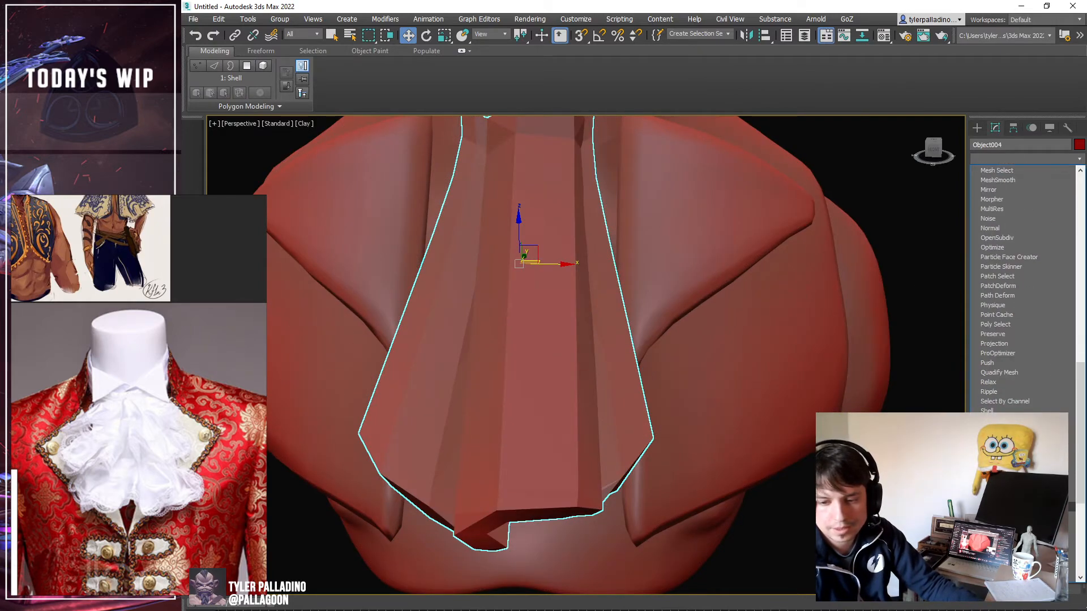
{"action": "scroll", "coordinate": [1019, 289], "scroll_direction": "down", "scroll_amount": 1}
{"action": "left_click", "coordinate": [1010, 556]}
{"action": "scroll", "coordinate": [707, 402], "scroll_direction": "down", "scroll_amount": 7}
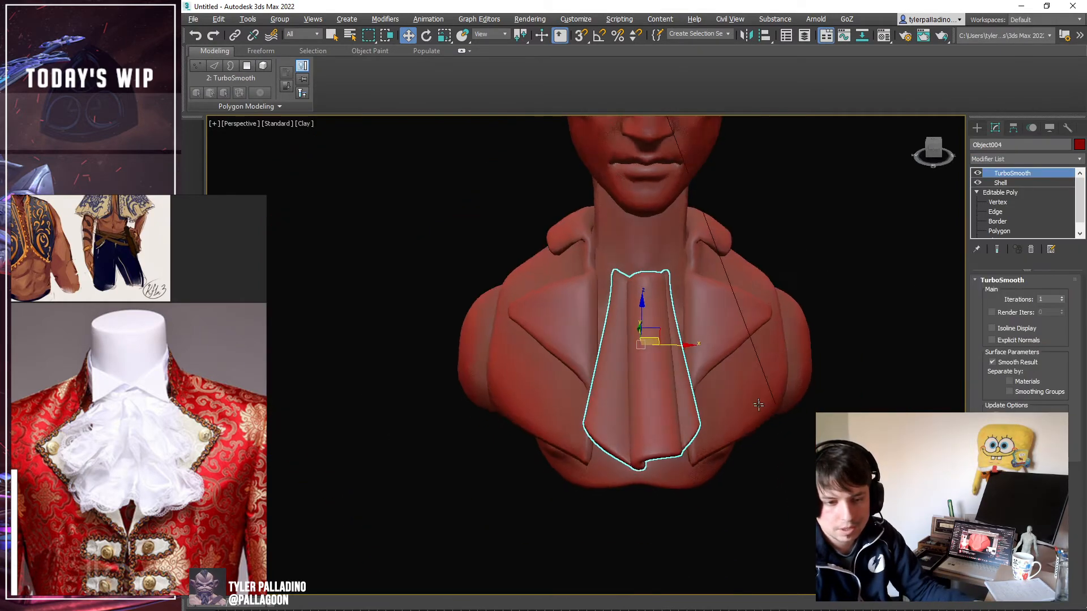
{"action": "middle_click_drag", "start_coordinate": [707, 402], "coordinate": [750, 359], "text": "alt"}
{"action": "scroll", "coordinate": [749, 359], "scroll_direction": "up", "scroll_amount": 2}
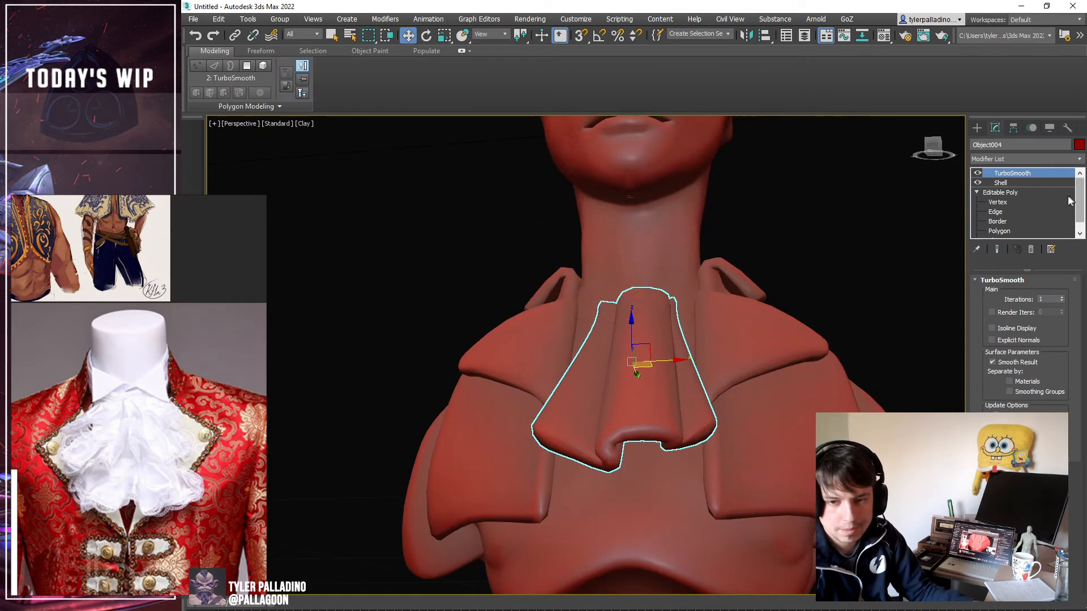
Return to the base mesh edges with edged faces shown and move the loops on the central pleat's right side left under the fold.
{"action": "left_click", "coordinate": [994, 213]}
{"action": "scroll", "coordinate": [651, 405], "scroll_direction": "up", "scroll_amount": 3}
{"action": "key", "text": "F4"}
{"action": "left_click", "coordinate": [665, 417]}
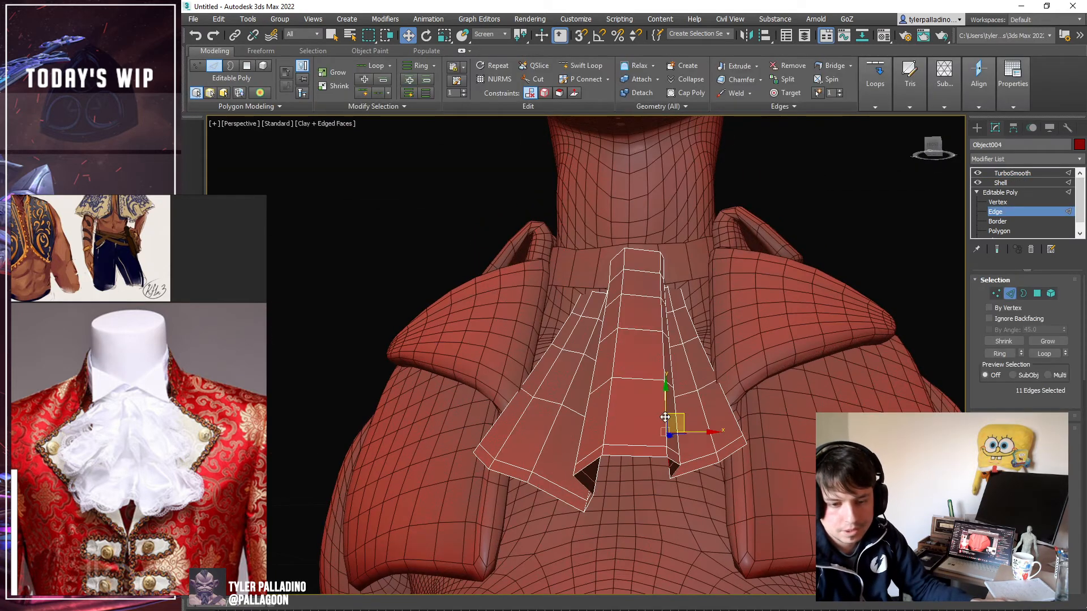
{"action": "double_click", "coordinate": [677, 438]}
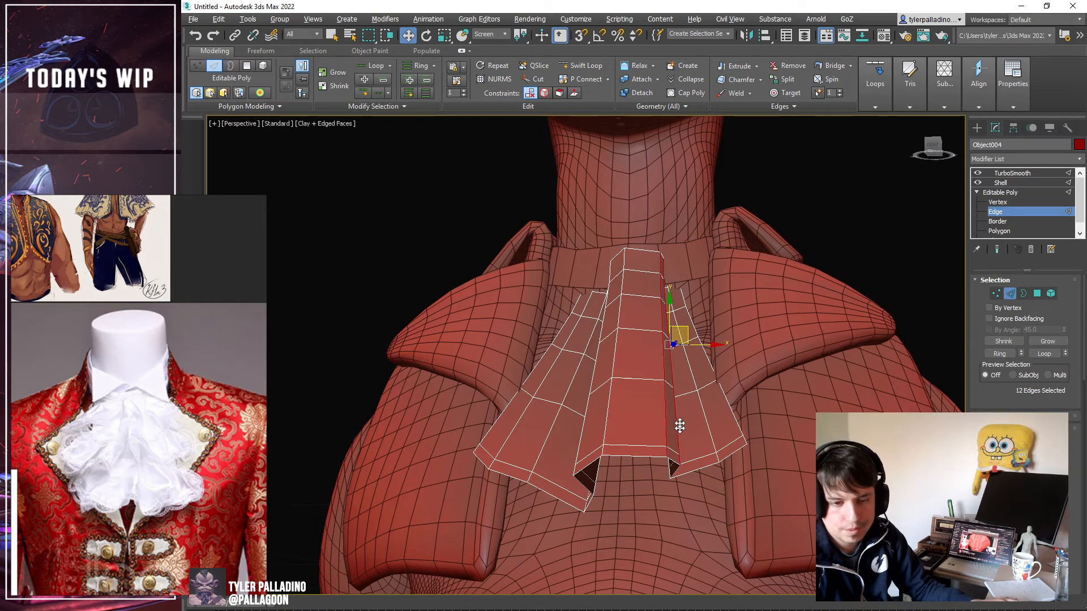
{"action": "middle_click_drag", "start_coordinate": [679, 426], "coordinate": [686, 329], "text": "alt"}
{"action": "left_click_drag", "start_coordinate": [685, 326], "coordinate": [638, 319]}
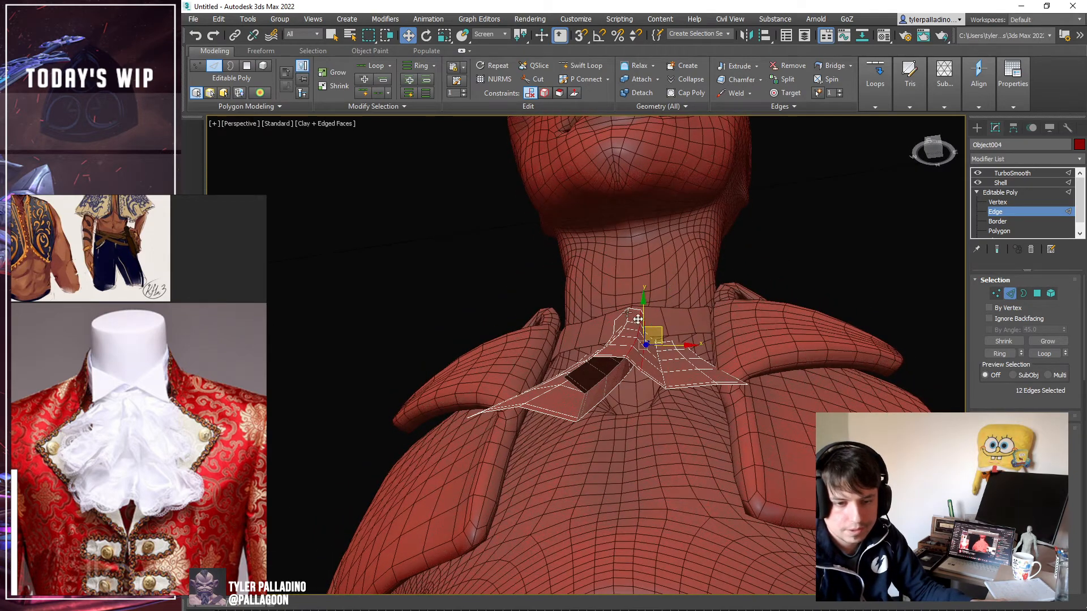
{"action": "double_click", "coordinate": [640, 365]}
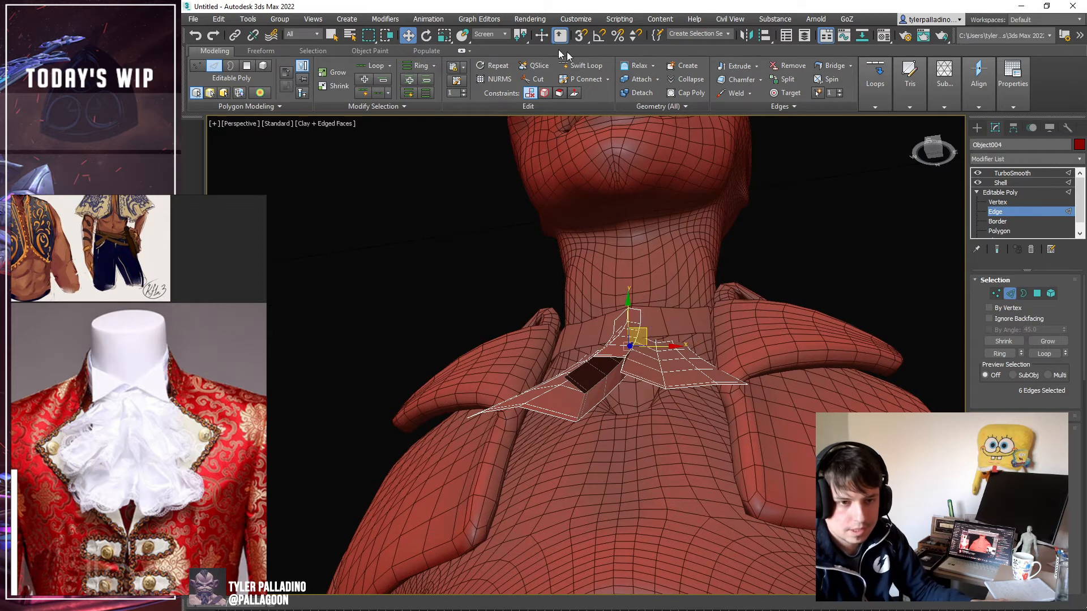
Insert lengthwise edge loops in the chest panel's right section with Swift Loop and move them to start a second pleat.
{"action": "left_click", "coordinate": [580, 66]}
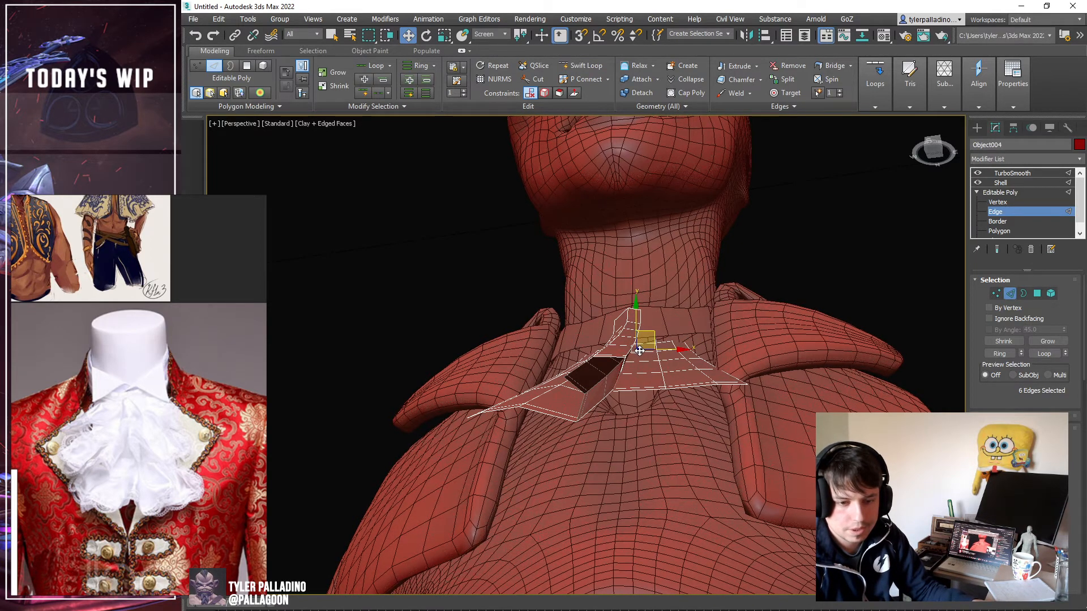
{"action": "left_click", "coordinate": [580, 67]}
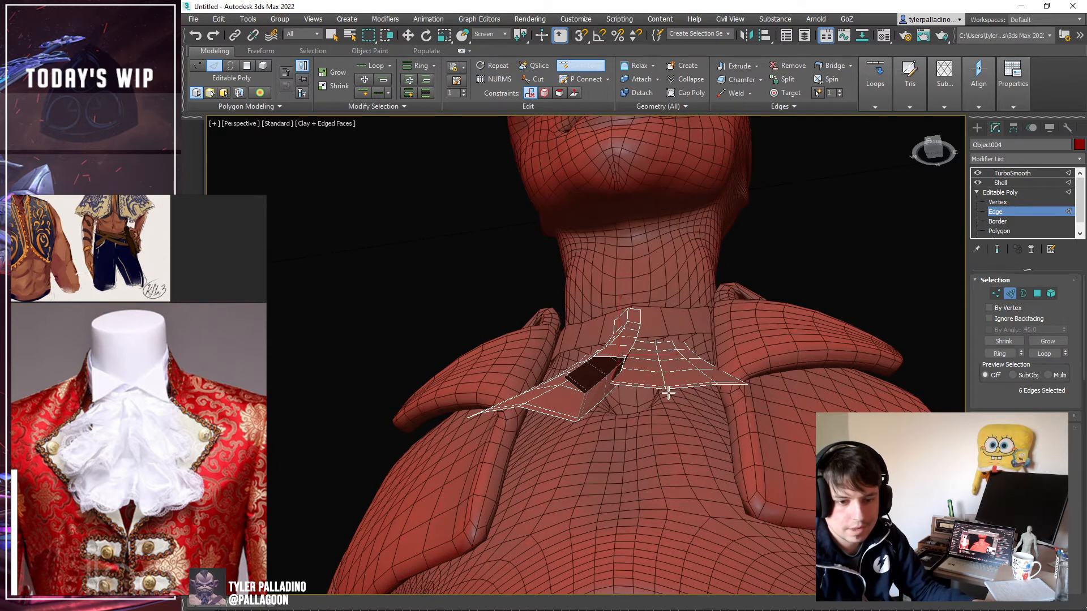
{"action": "key", "text": "w"}
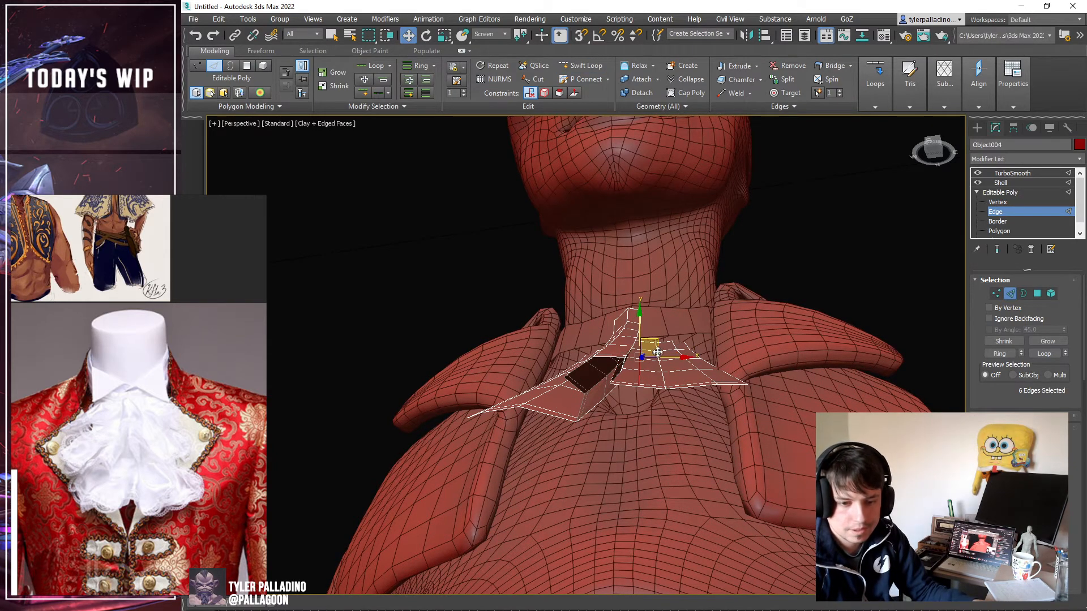
{"action": "left_click", "coordinate": [582, 66]}
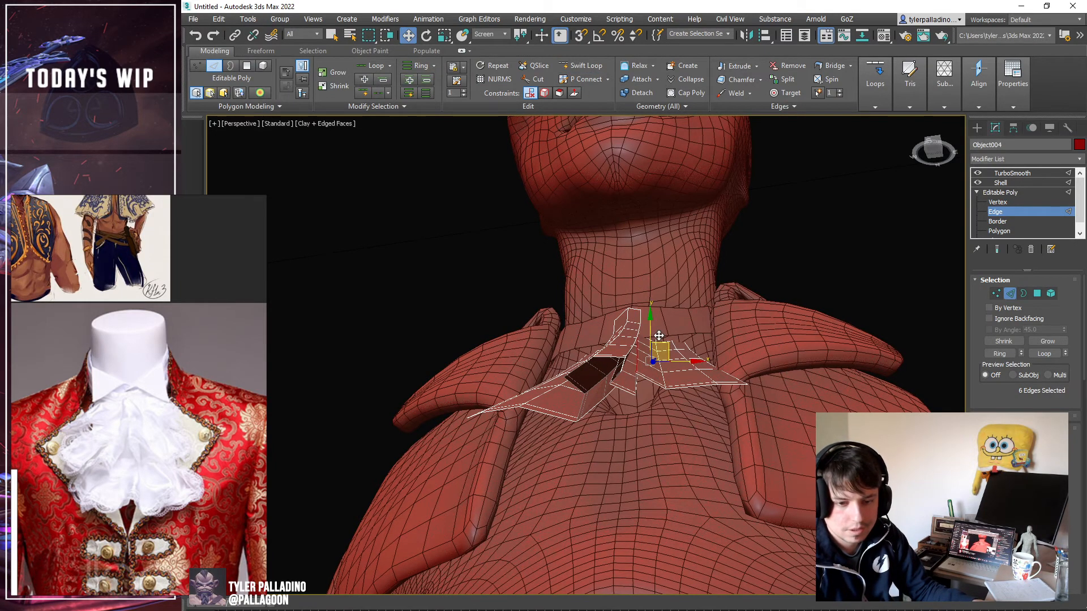
{"action": "middle_click_drag", "start_coordinate": [672, 366], "coordinate": [633, 354], "text": "alt"}
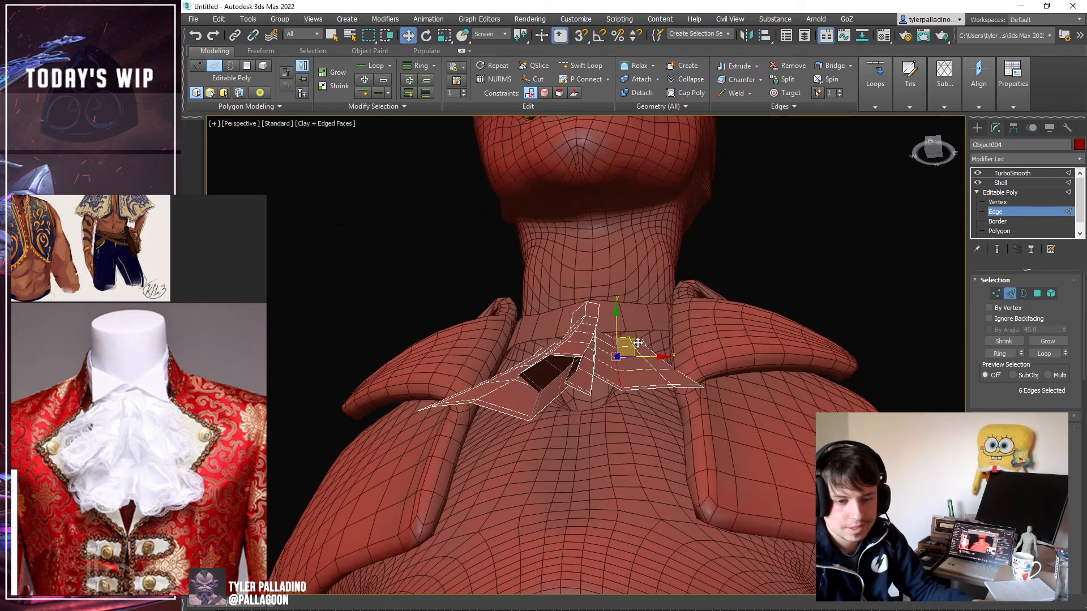
{"action": "left_click_drag", "start_coordinate": [638, 343], "coordinate": [649, 349]}
Add more lengthwise loops between the central pleat and the right fold and shift them sideways to shape the second pleat.
{"action": "left_click", "coordinate": [583, 65]}
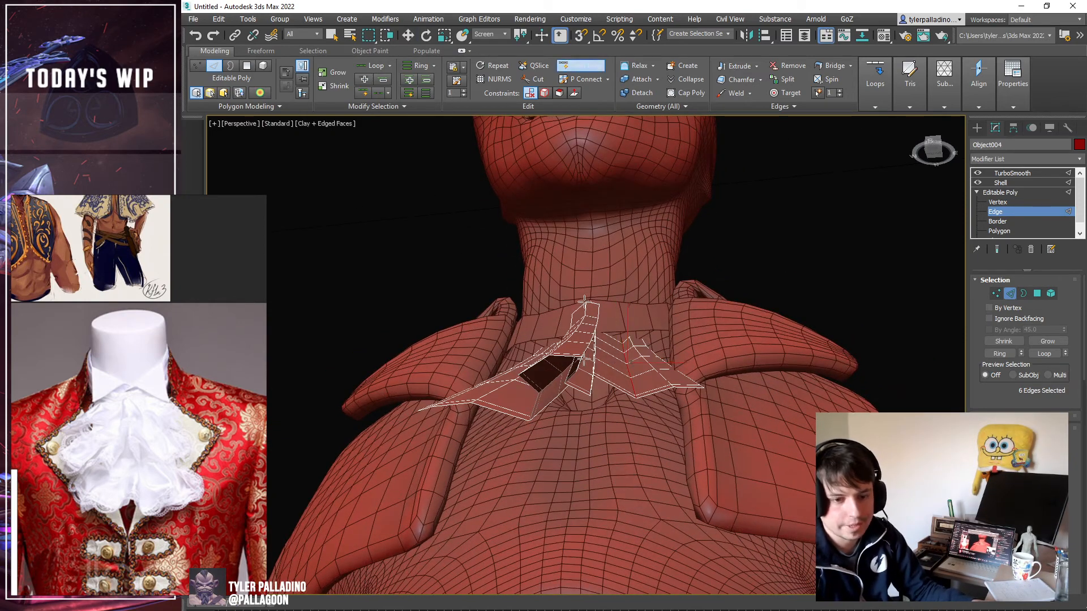
{"action": "middle_click_drag", "start_coordinate": [622, 389], "coordinate": [636, 350], "text": "alt"}
{"action": "key", "text": "w"}
{"action": "left_click", "coordinate": [582, 66]}
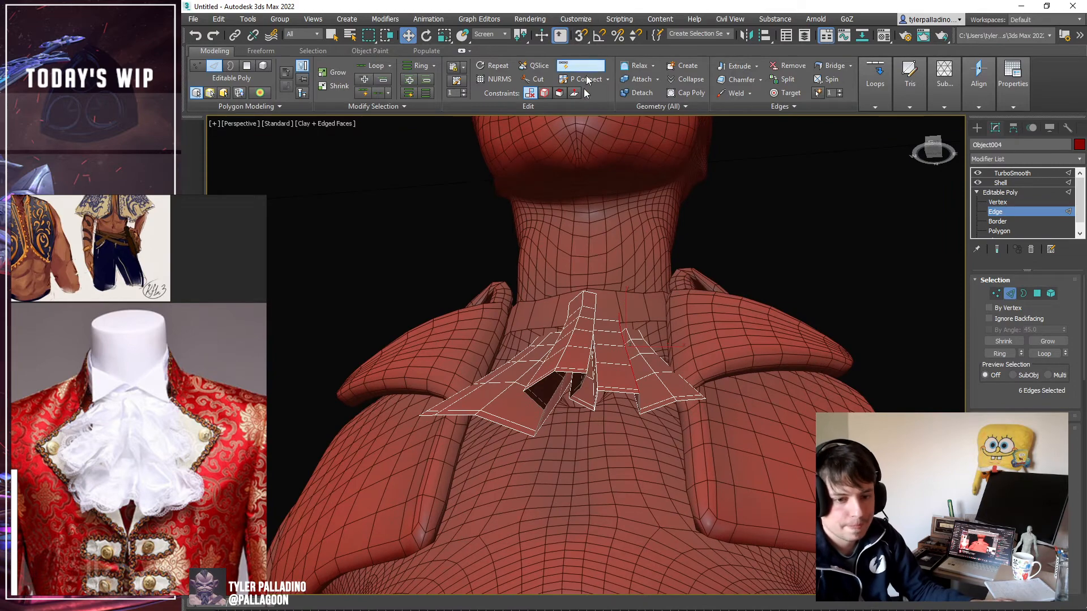
{"action": "left_click", "coordinate": [612, 390]}
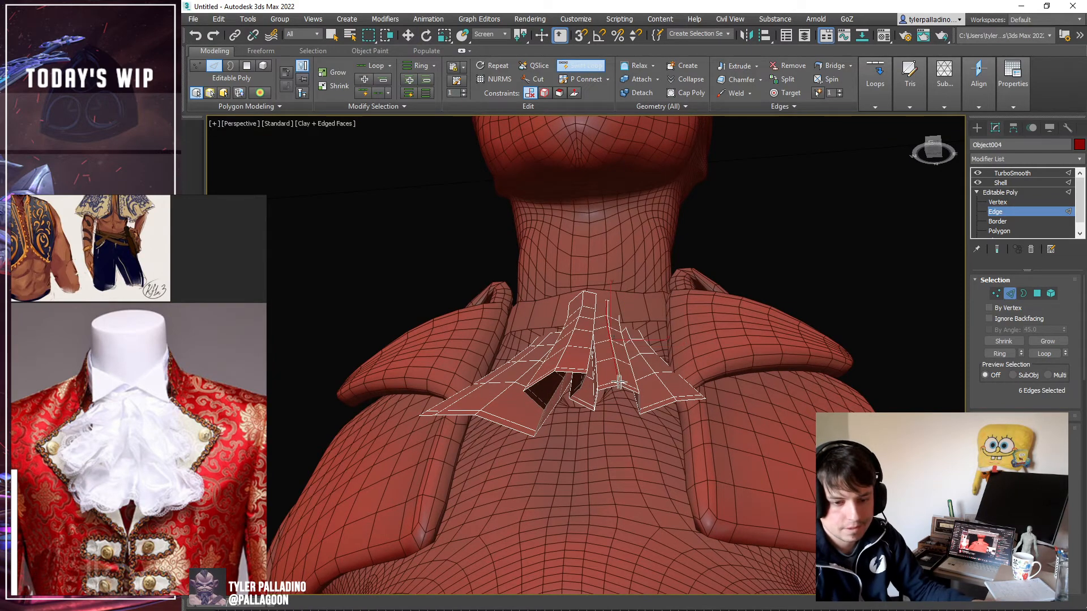
{"action": "key", "text": "w"}
{"action": "middle_click_drag", "start_coordinate": [609, 374], "coordinate": [613, 332], "text": "alt"}
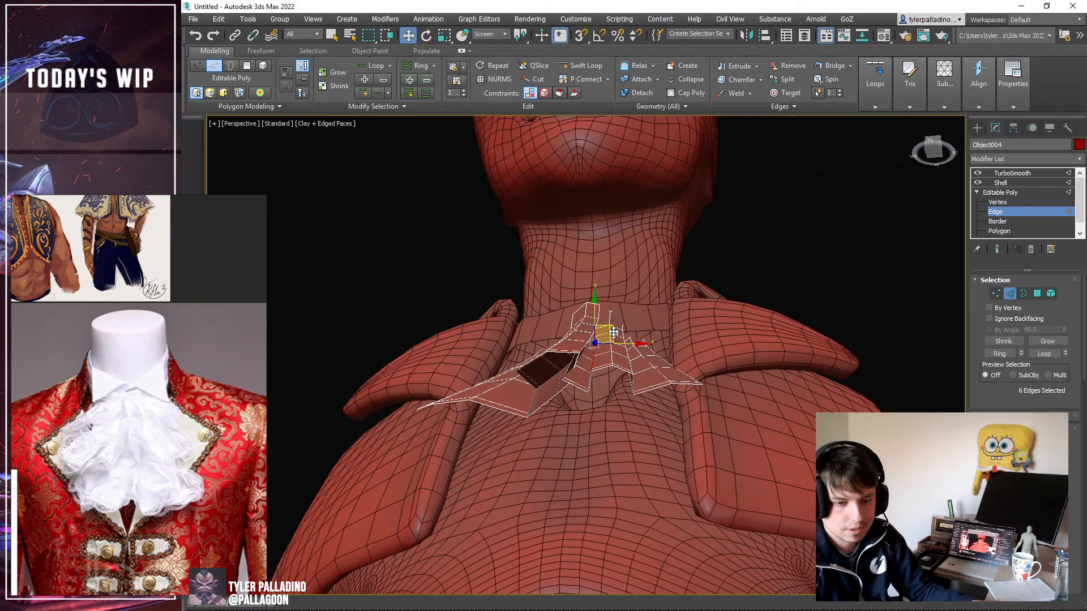
{"action": "left_click_drag", "start_coordinate": [610, 325], "coordinate": [645, 326]}
{"action": "middle_click_drag", "start_coordinate": [645, 327], "coordinate": [667, 324], "text": "alt"}
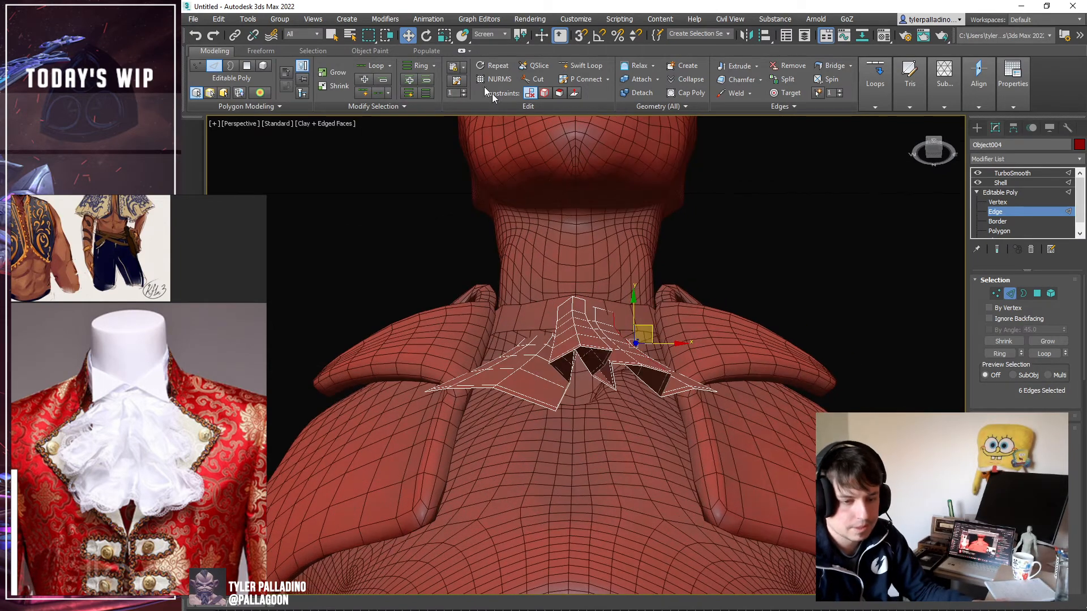
Insert another lengthwise loop between the two pleats and move it inward beneath the folds.
{"action": "left_click", "coordinate": [571, 69]}
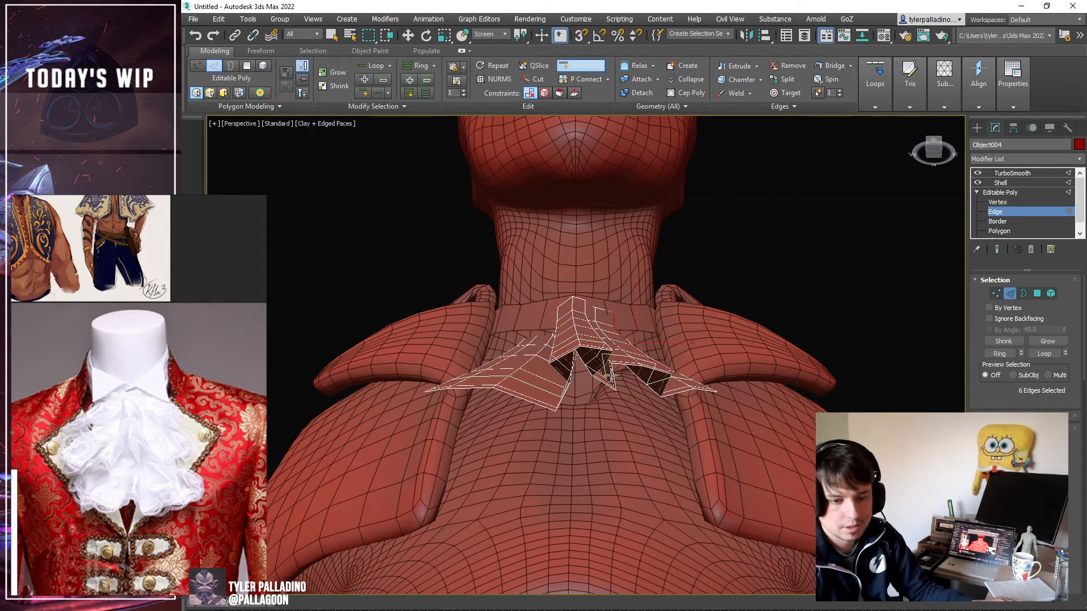
{"action": "middle_click_drag", "start_coordinate": [622, 380], "coordinate": [609, 381], "text": "alt"}
{"action": "key", "text": "w"}
{"action": "scroll", "coordinate": [605, 368], "scroll_direction": "up", "scroll_amount": 3}
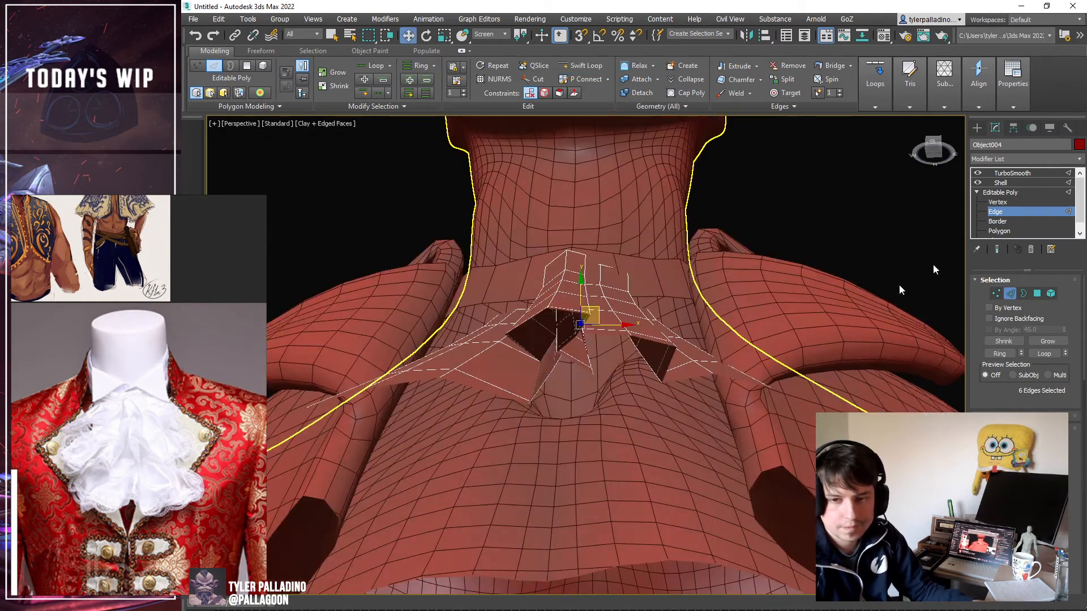
Examine the panel's TurboSmooth result without edged faces, from below and from the front.
{"action": "left_click", "coordinate": [1000, 192]}
{"action": "left_click", "coordinate": [1012, 173]}
{"action": "key", "text": "F4"}
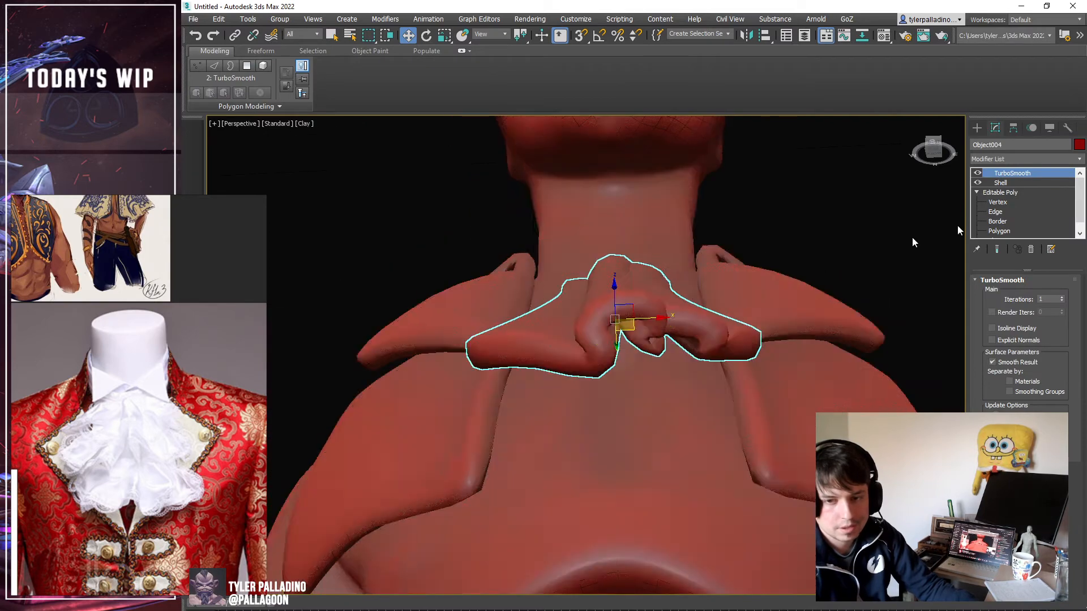
{"action": "key", "text": "F4"}
{"action": "middle_click_drag", "start_coordinate": [725, 249], "coordinate": [712, 296], "text": "alt"}
{"action": "key", "text": "F4"}
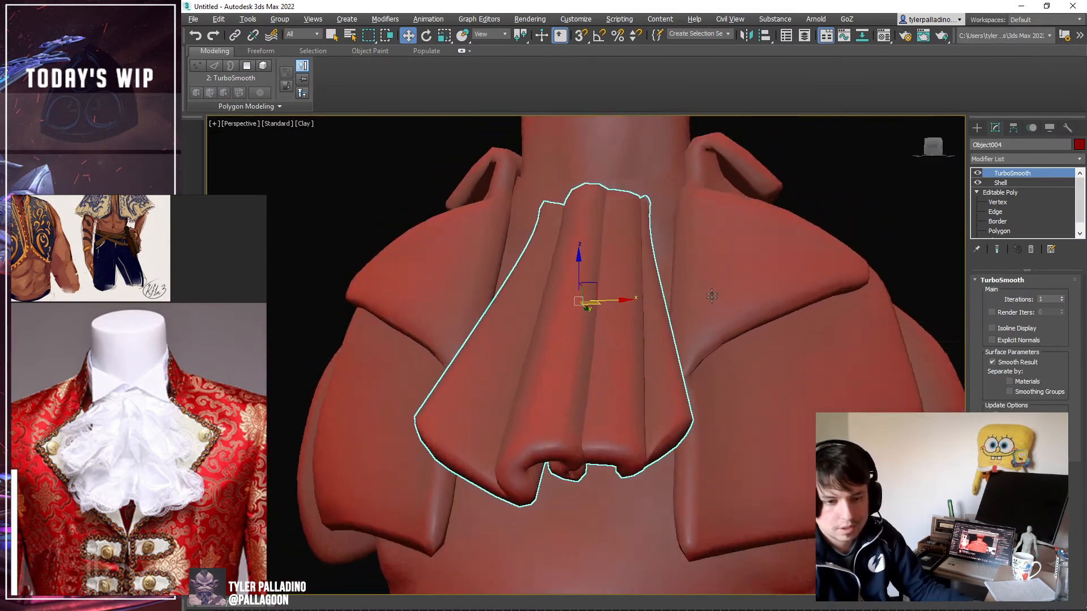
Set the Shell modifier's outer amount to 0.02 with the end result shown.
{"action": "left_click", "coordinate": [1001, 182]}
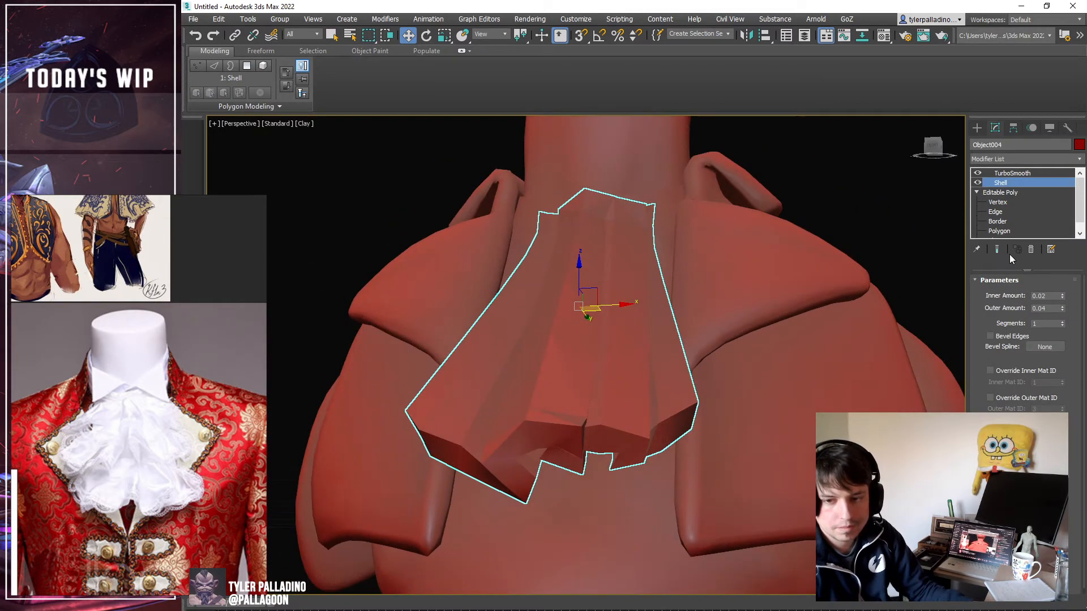
{"action": "left_click", "coordinate": [997, 250]}
{"action": "left_click_drag", "start_coordinate": [1062, 308], "coordinate": [1063, 317]}
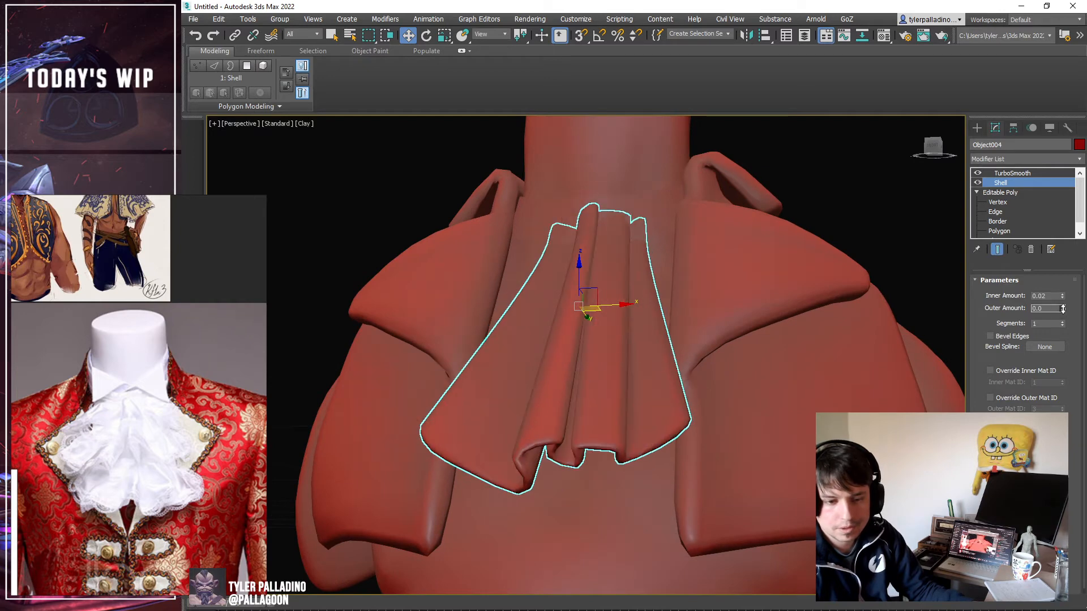
{"action": "left_click", "coordinate": [1063, 307]}
{"action": "left_click", "coordinate": [1062, 307]}
{"action": "middle_click_drag", "start_coordinate": [822, 295], "coordinate": [821, 237], "text": "alt"}
Set the Shell modifier's inner amount to 0.01 and check the thinner panel against the bust.
{"action": "right_click", "coordinate": [1062, 299]}
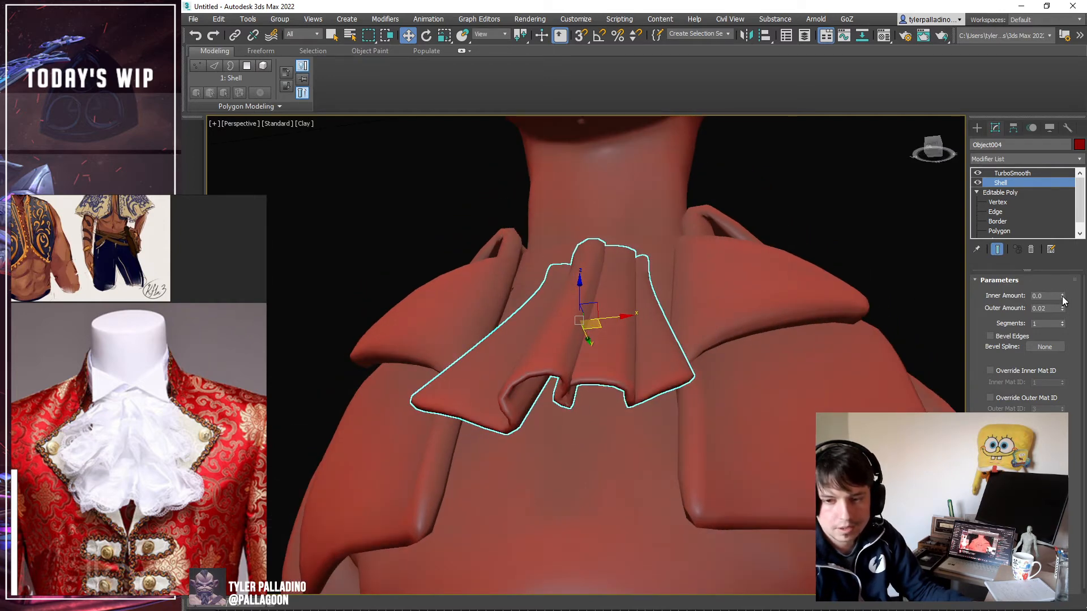
{"action": "left_click", "coordinate": [1062, 295]}
{"action": "left_click", "coordinate": [1062, 294]}
{"action": "right_click", "coordinate": [1062, 296]}
{"action": "left_click", "coordinate": [1062, 294]}
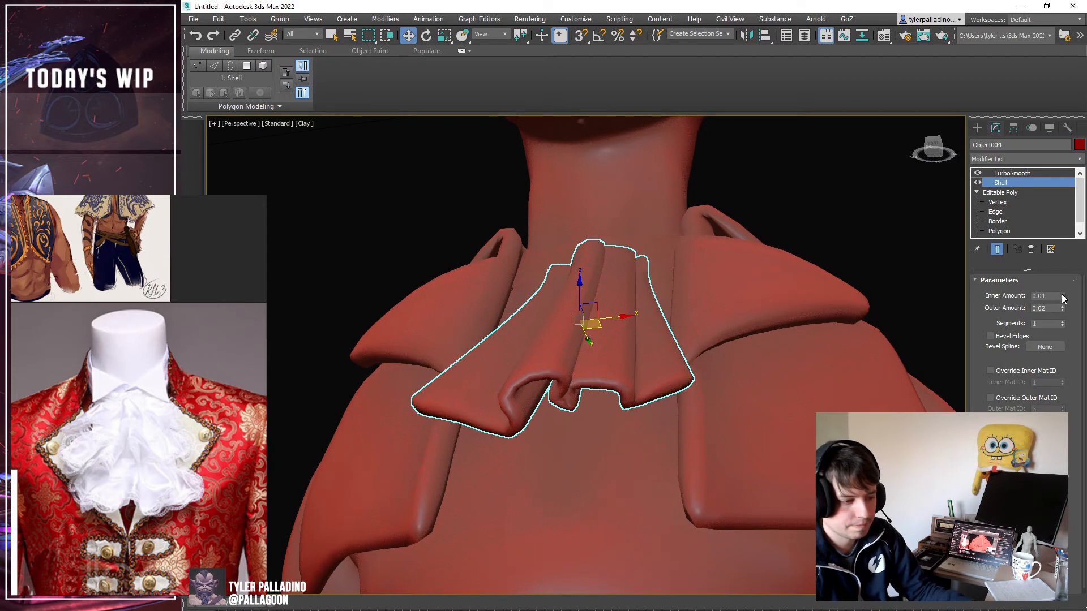
{"action": "middle_click_drag", "start_coordinate": [740, 283], "coordinate": [734, 339], "text": "alt"}
{"action": "scroll", "coordinate": [745, 307], "scroll_direction": "down", "scroll_amount": 3}
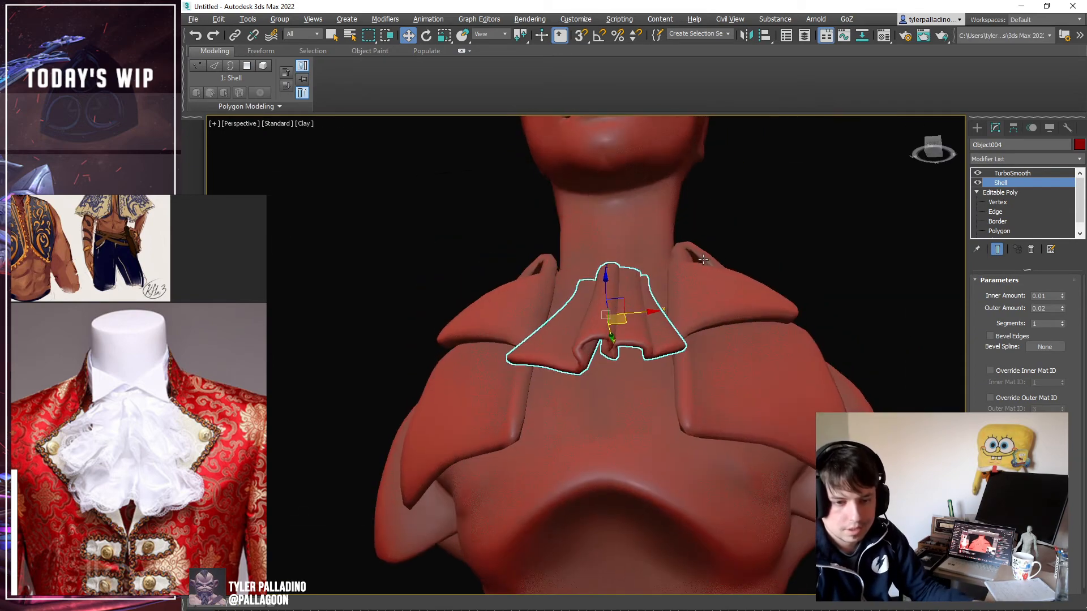
Return to the base mesh edges with edged faces shown and move the loops between the two pleats into a deeper fold.
{"action": "left_click", "coordinate": [996, 213]}
{"action": "key", "text": "F4"}
{"action": "scroll", "coordinate": [628, 336], "scroll_direction": "up", "scroll_amount": 4}
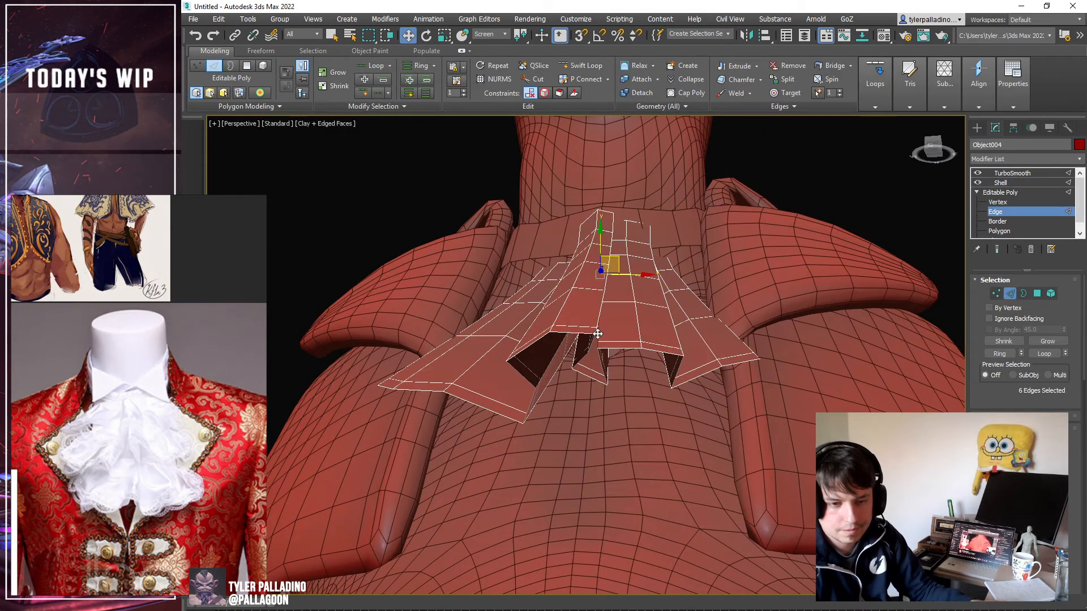
{"action": "left_click_drag", "start_coordinate": [618, 266], "coordinate": [640, 273]}
{"action": "key", "text": "ctrl+z"}
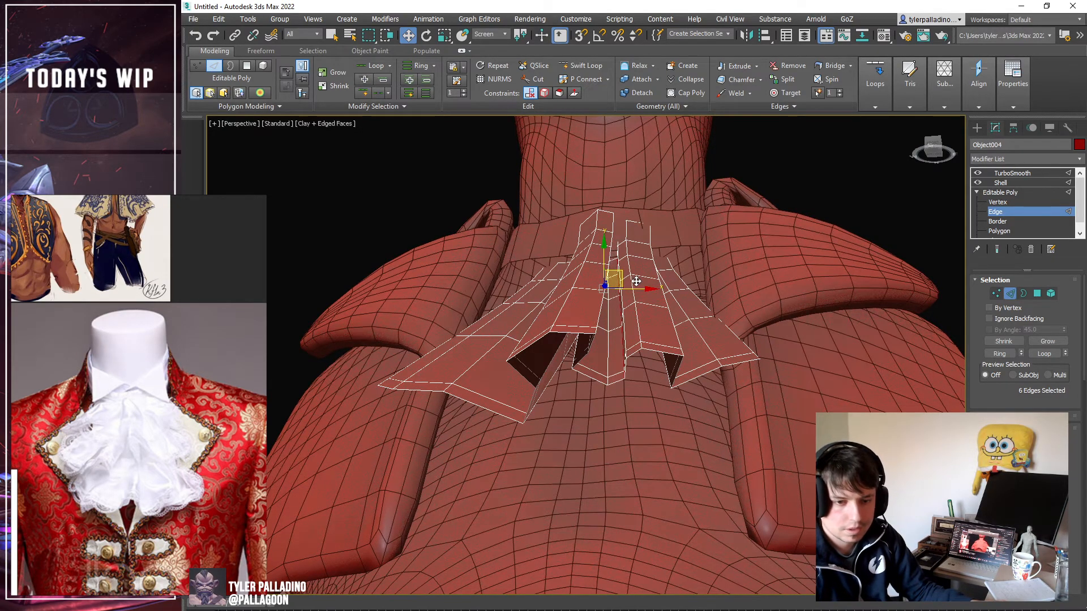
{"action": "mouse_move", "coordinate": [622, 274]}
{"action": "middle_mouse_down", "text": "alt"}
{"action": "mouse_move", "coordinate": [650, 296]}
{"action": "mouse_move", "coordinate": [630, 281]}
{"action": "mouse_move", "coordinate": [641, 276]}
{"action": "mouse_move", "coordinate": [620, 295]}
{"action": "middle_mouse_up", "text": "alt"}
{"action": "left_click", "coordinate": [611, 293]}
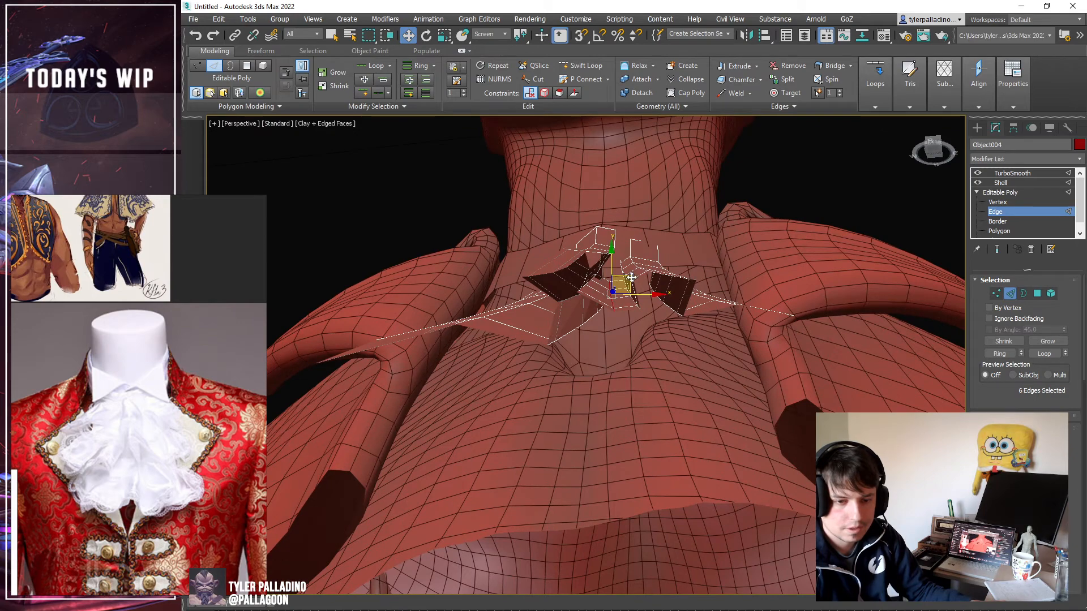
{"action": "left_click_drag", "start_coordinate": [631, 277], "coordinate": [635, 286]}
{"action": "scroll", "coordinate": [635, 286], "scroll_direction": "down", "scroll_amount": 4}
{"action": "middle_click_drag", "start_coordinate": [635, 286], "coordinate": [645, 312], "text": "alt"}
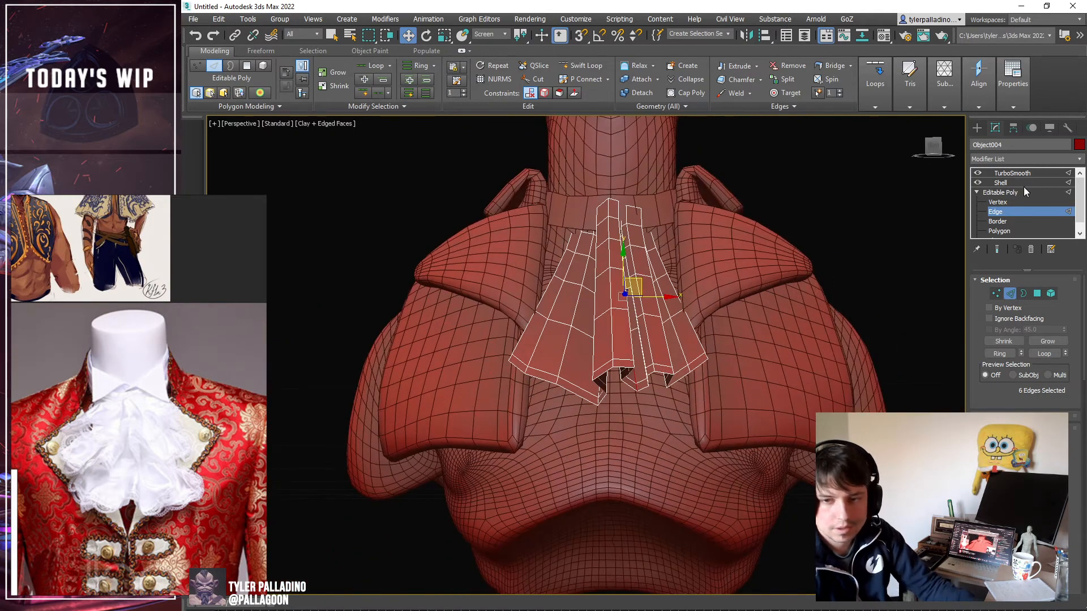
Inspect the smoothed panel without edged faces and set TurboSmooth to 2 iterations.
{"action": "left_click", "coordinate": [1012, 173]}
{"action": "key", "text": "F4"}
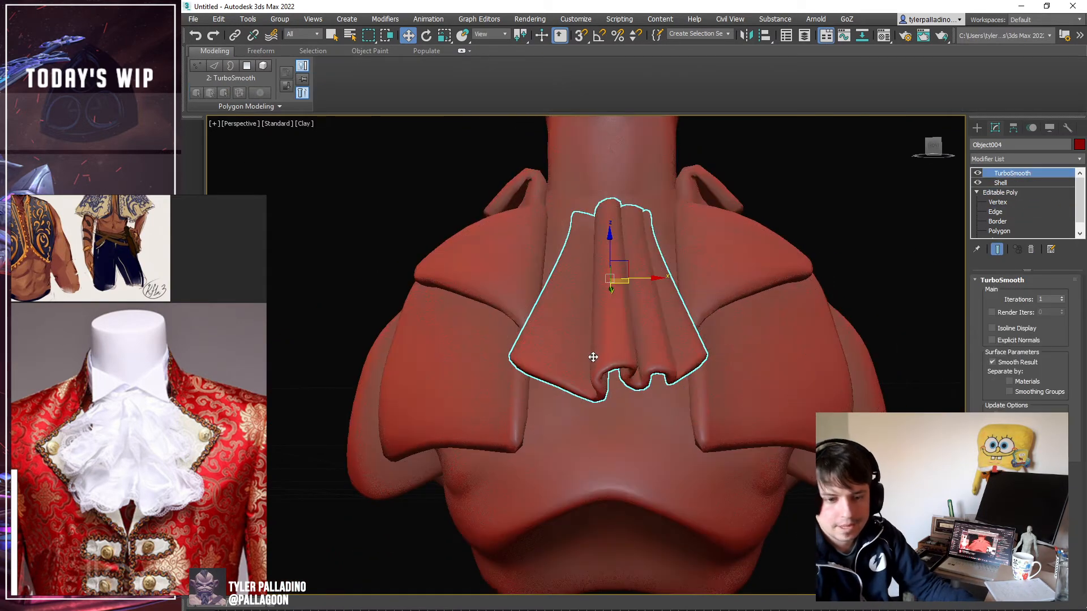
{"action": "middle_click_drag", "start_coordinate": [593, 357], "coordinate": [640, 388], "text": "alt"}
{"action": "scroll", "coordinate": [602, 365], "scroll_direction": "down", "scroll_amount": 3}
{"action": "scroll", "coordinate": [601, 365], "scroll_direction": "up", "scroll_amount": 3}
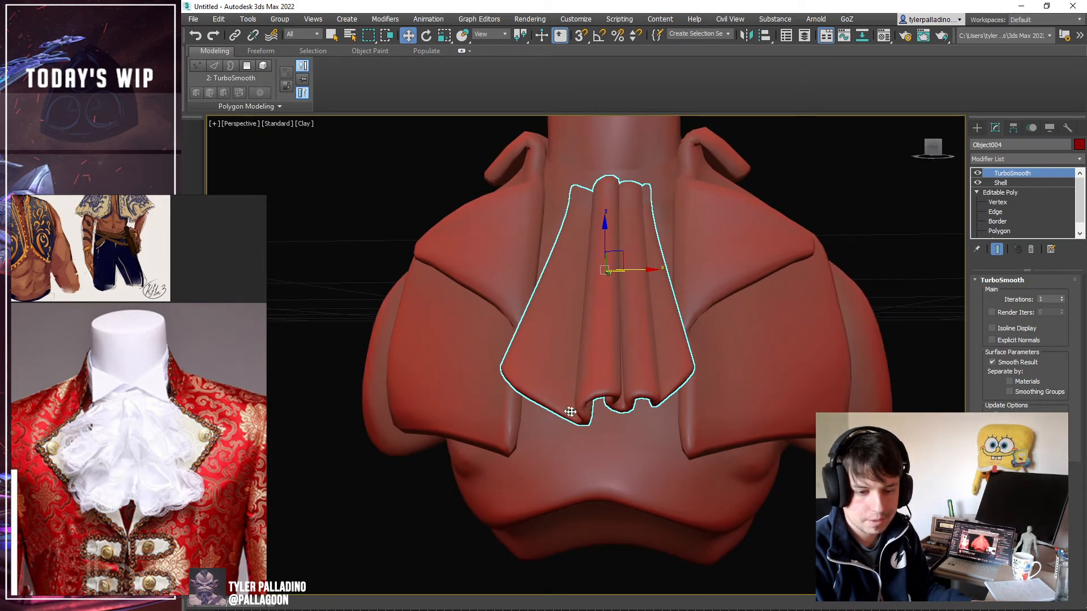
{"action": "scroll", "coordinate": [646, 409], "scroll_direction": "up", "scroll_amount": 3}
{"action": "key", "text": "ctrl+Up"}
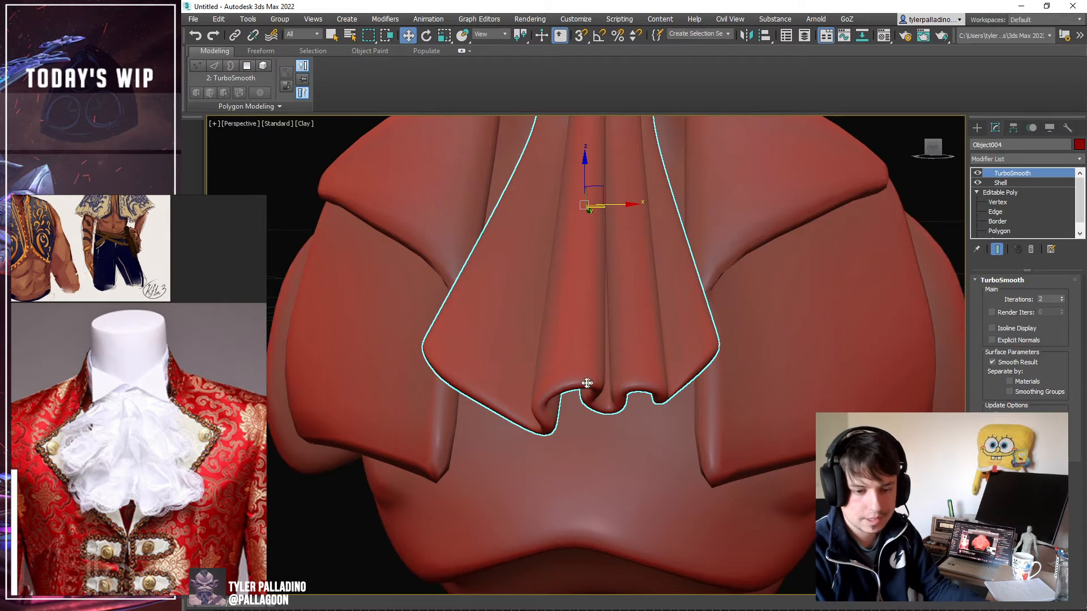
{"action": "scroll", "coordinate": [558, 440], "scroll_direction": "down", "scroll_amount": 5}
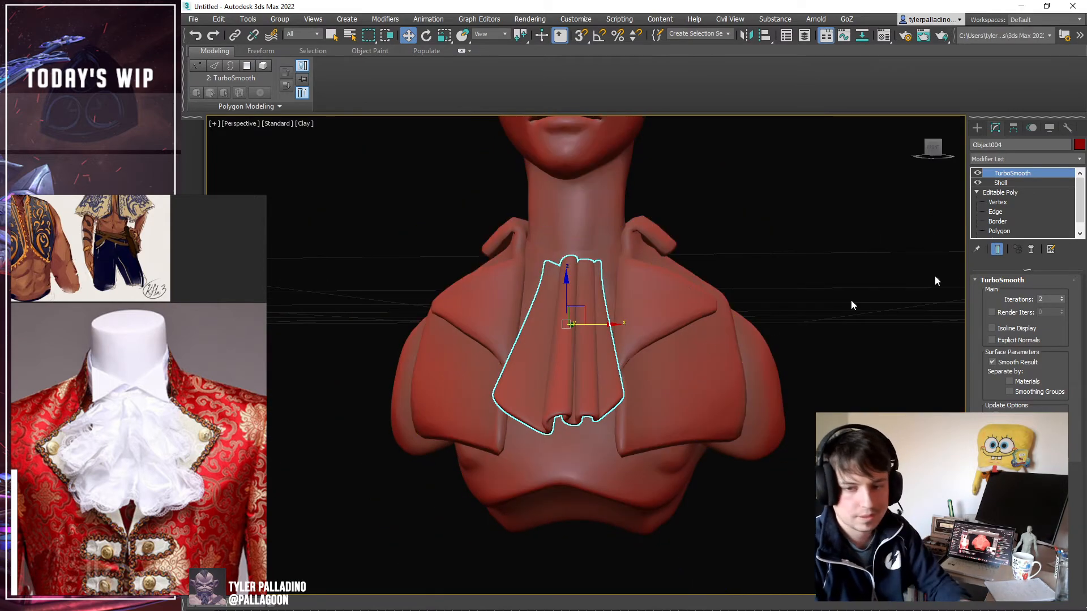
Hide the end result and rotate two lengthwise edge loops of the right pleat in Screen coordinates on the base mesh.
{"action": "left_click", "coordinate": [995, 211]}
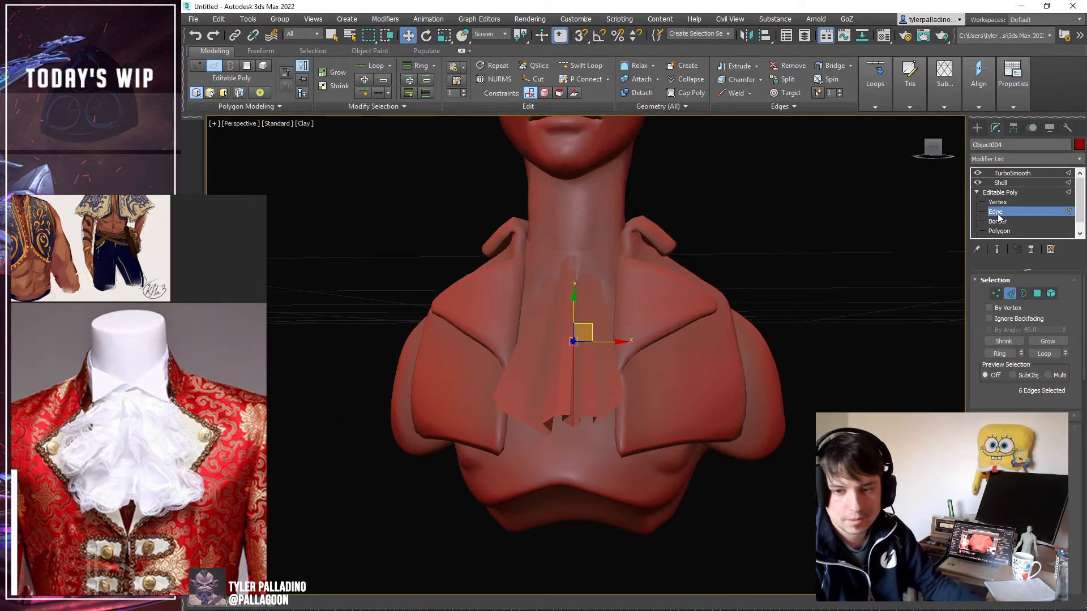
{"action": "left_click", "coordinate": [997, 249]}
{"action": "key", "text": "F4"}
{"action": "middle_click_drag", "start_coordinate": [585, 376], "coordinate": [584, 296], "text": "alt"}
{"action": "left_click", "coordinate": [548, 345], "text": "ctrl"}
{"action": "left_click", "coordinate": [548, 346], "text": "ctrl"}
{"action": "key", "text": "e"}
{"action": "left_click", "coordinate": [493, 34]}
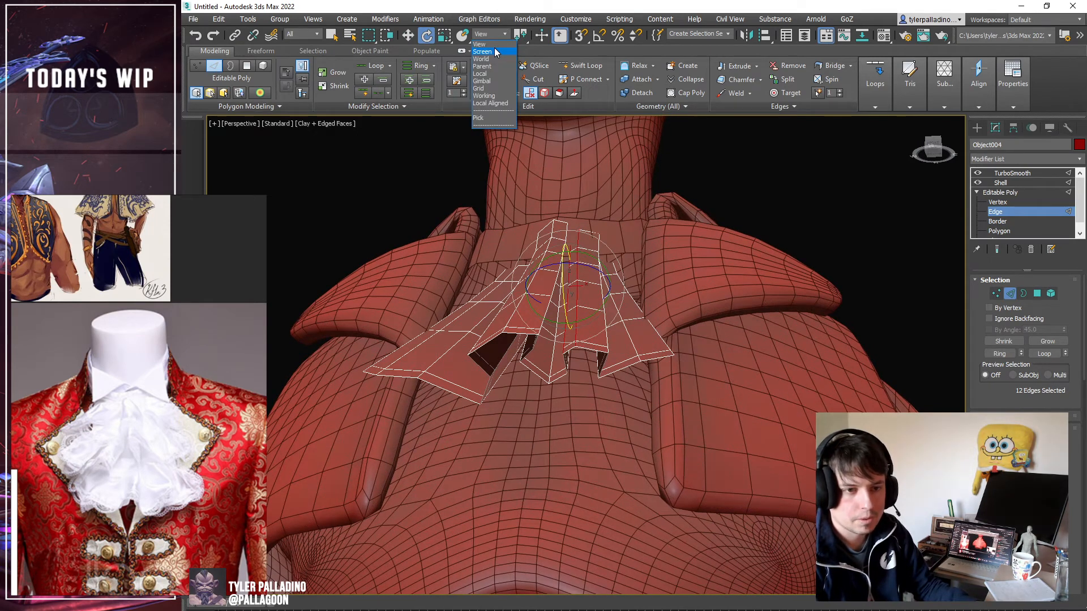
{"action": "left_click", "coordinate": [483, 51]}
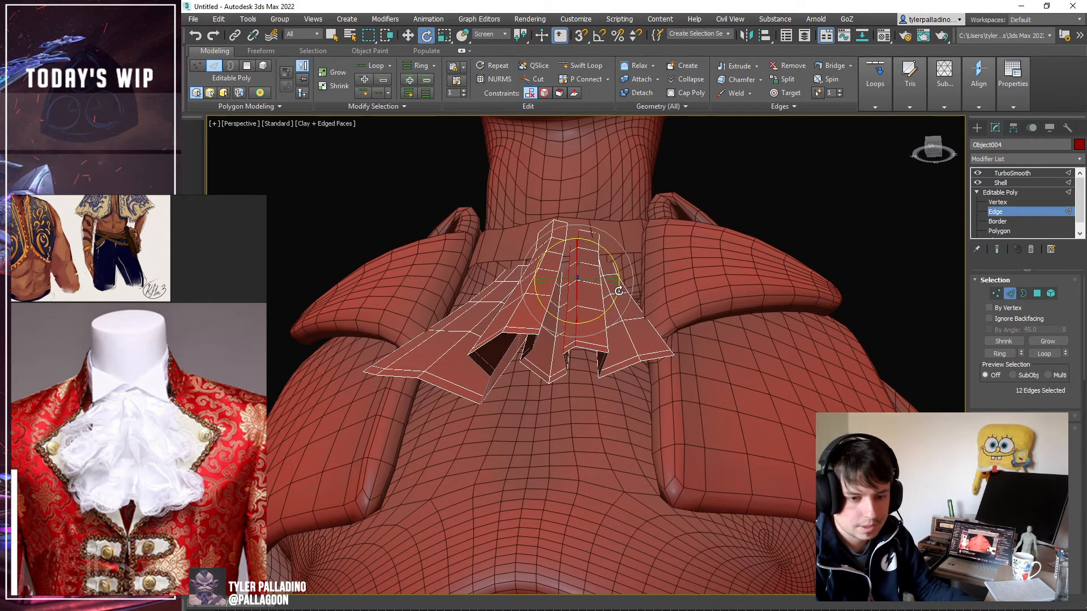
{"action": "left_click_drag", "start_coordinate": [619, 291], "coordinate": [639, 260]}
Adjust individual edge loops bordering the central and right pleats with Move and Rotate to vary the folds.
{"action": "double_click", "coordinate": [606, 321]}
{"action": "key", "text": "w"}
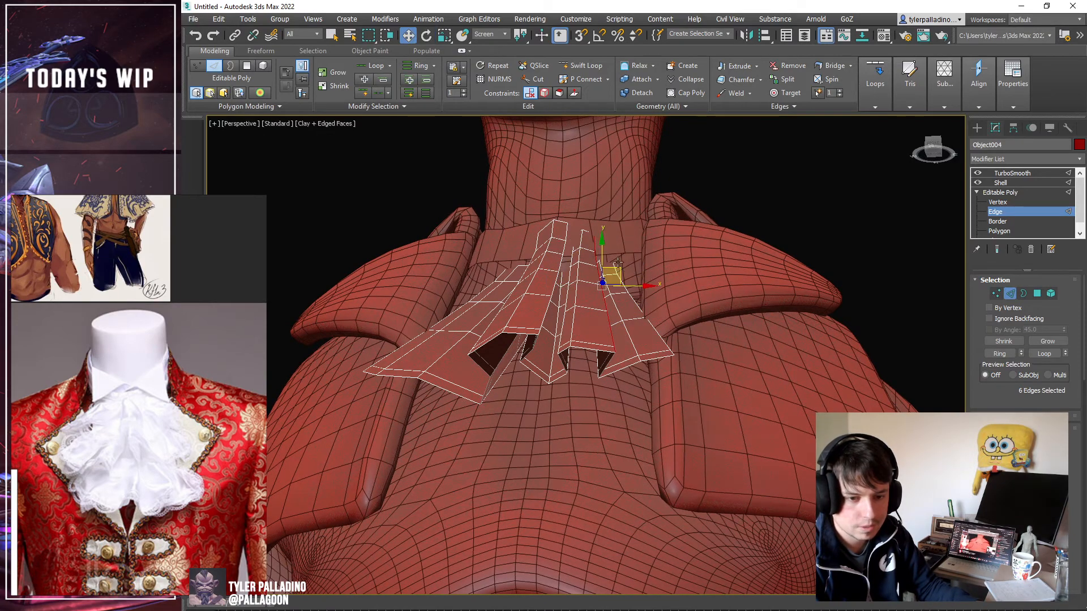
{"action": "double_click", "coordinate": [563, 251]}
{"action": "middle_click_drag", "start_coordinate": [563, 251], "coordinate": [594, 246], "text": "alt"}
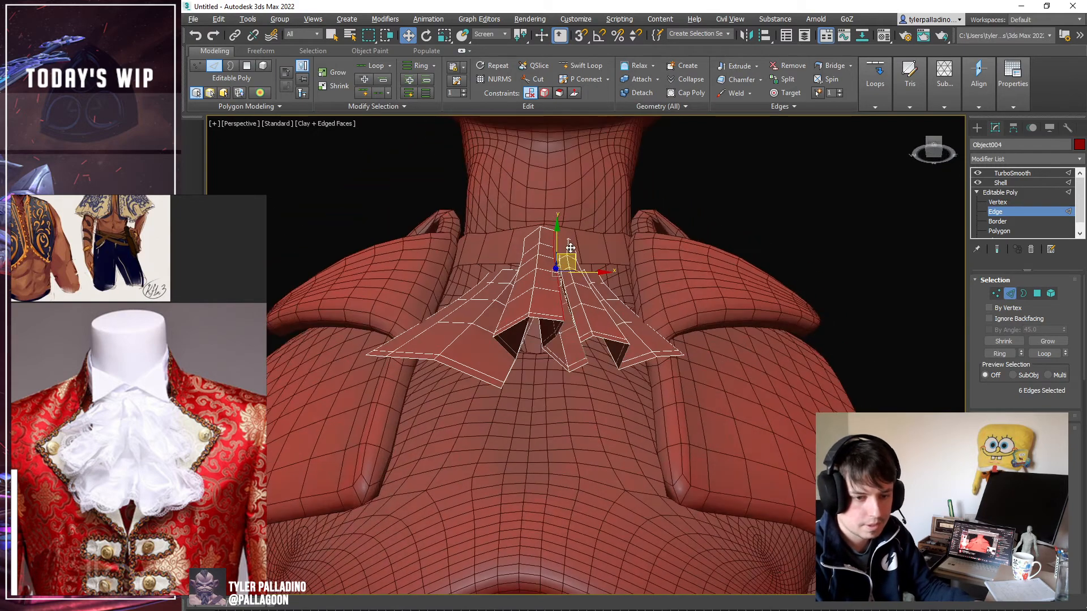
{"action": "key", "text": "ctrl+z"}
{"action": "key", "text": "e"}
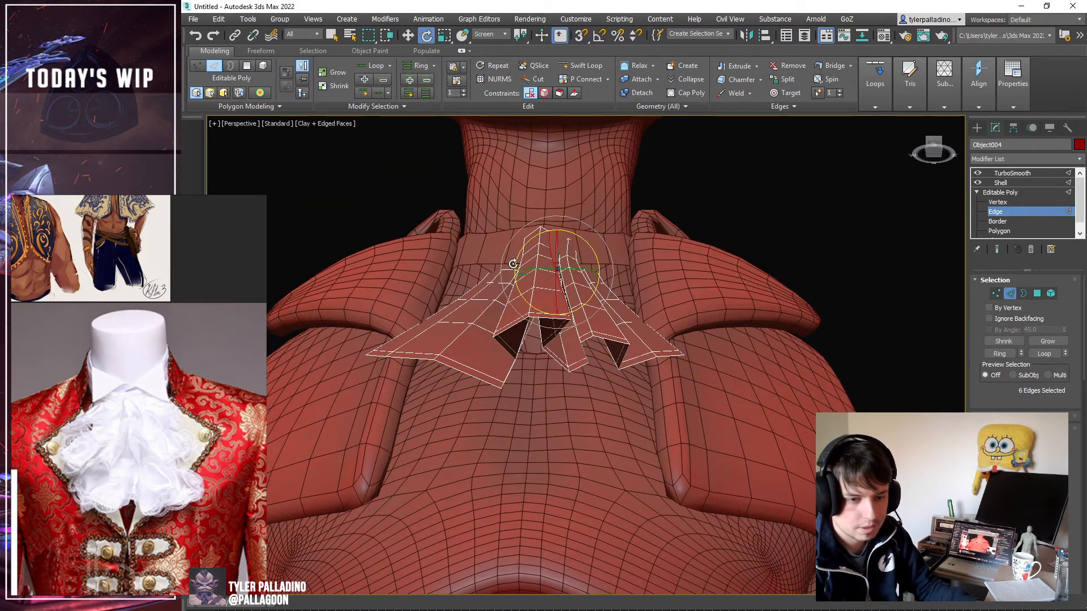
{"action": "double_click", "coordinate": [544, 256]}
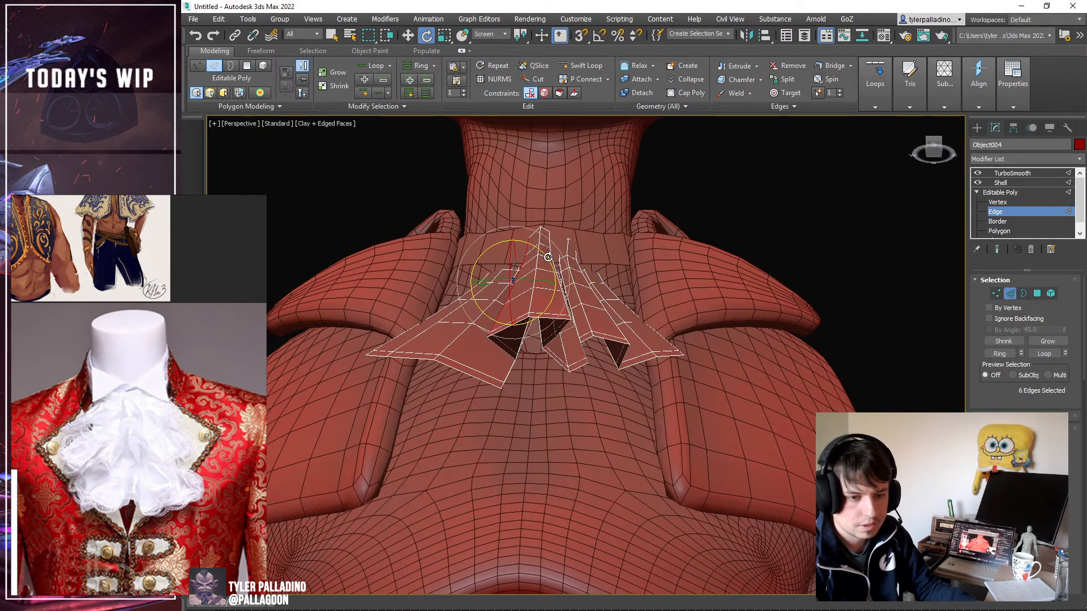
Switch back to the TurboSmooth level without edged faces to review the reshaped pleats from the front.
{"action": "left_click", "coordinate": [997, 249]}
{"action": "key", "text": "F4"}
{"action": "left_click", "coordinate": [1017, 172]}
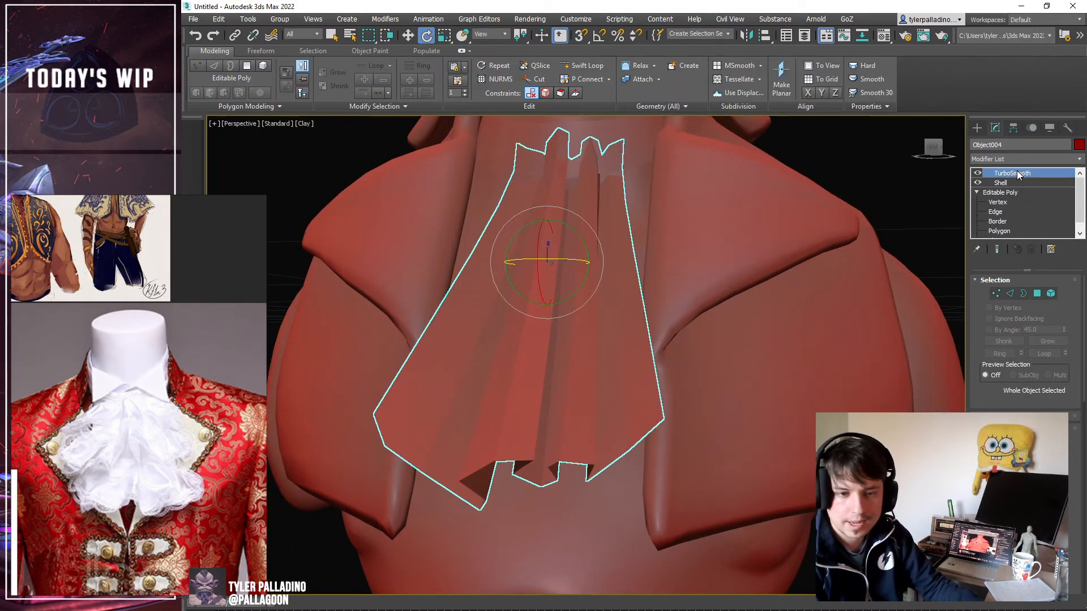
Examine the smoothed chest panel's pleats and lower hem without edged faces from the front and from below.
{"action": "key", "text": "F4"}
{"action": "key", "text": "F4"}
{"action": "scroll", "coordinate": [733, 235], "scroll_direction": "down", "scroll_amount": 5}
{"action": "middle_click_drag", "start_coordinate": [732, 235], "coordinate": [722, 227], "text": "alt"}
{"action": "scroll", "coordinate": [679, 300], "scroll_direction": "up", "scroll_amount": 5}
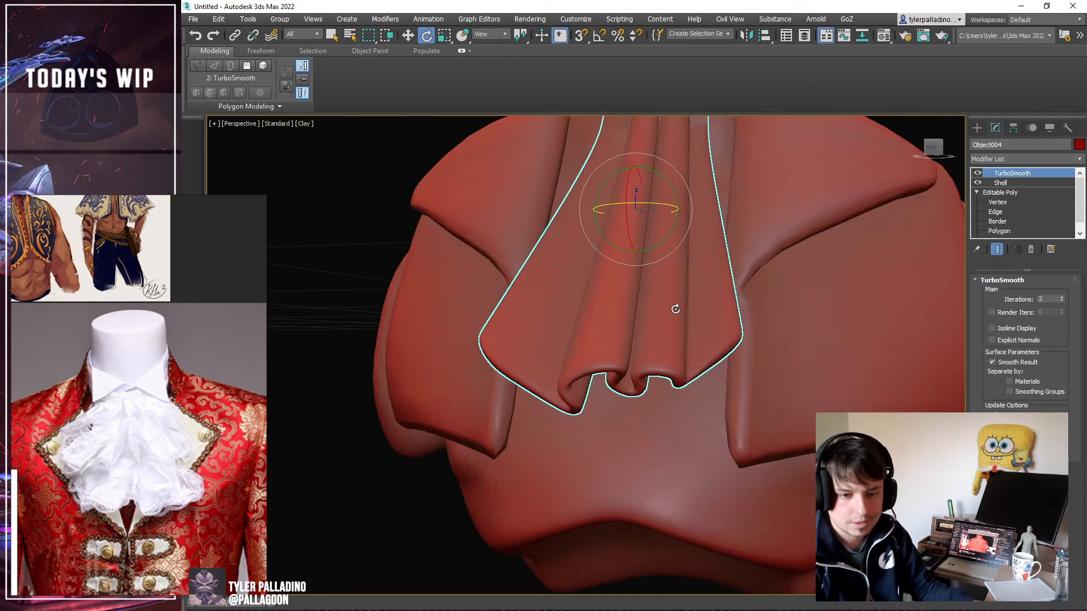
{"action": "scroll", "coordinate": [653, 326], "scroll_direction": "down", "scroll_amount": 2}
{"action": "scroll", "coordinate": [625, 341], "scroll_direction": "up", "scroll_amount": 2}
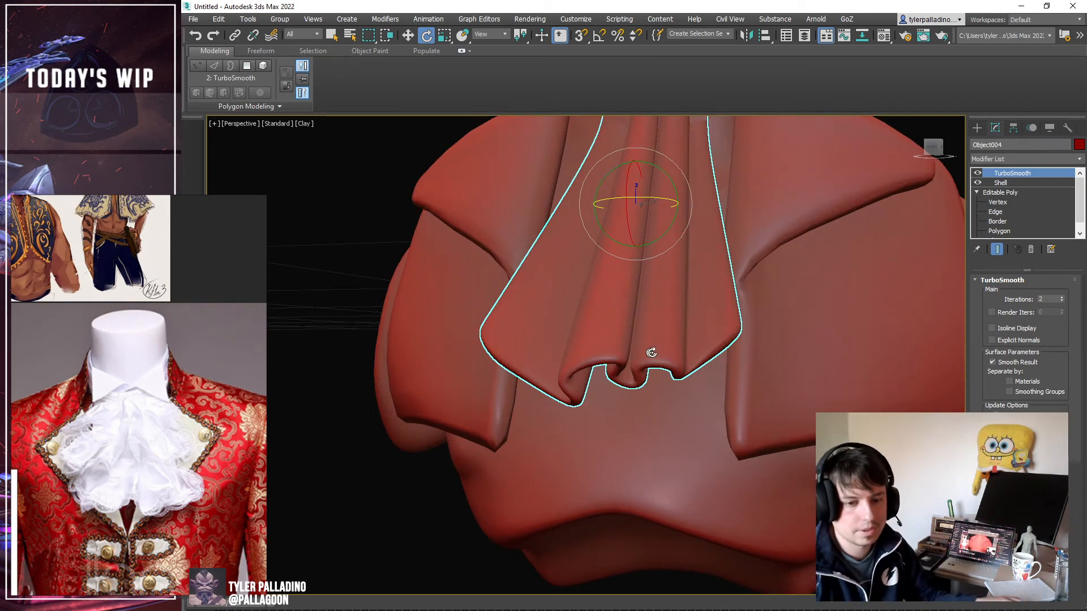
{"action": "scroll", "coordinate": [649, 353], "scroll_direction": "down", "scroll_amount": 4}
{"action": "mouse_move", "coordinate": [649, 356]}
{"action": "middle_mouse_down", "text": "alt"}
{"action": "mouse_move", "coordinate": [660, 366]}
{"action": "mouse_move", "coordinate": [646, 340]}
{"action": "mouse_move", "coordinate": [651, 352]}
{"action": "mouse_move", "coordinate": [615, 369]}
{"action": "middle_mouse_up", "text": "alt"}
{"action": "scroll", "coordinate": [648, 349], "scroll_direction": "up", "scroll_amount": 3}
{"action": "key", "text": "F4"}
{"action": "key", "text": "F4"}
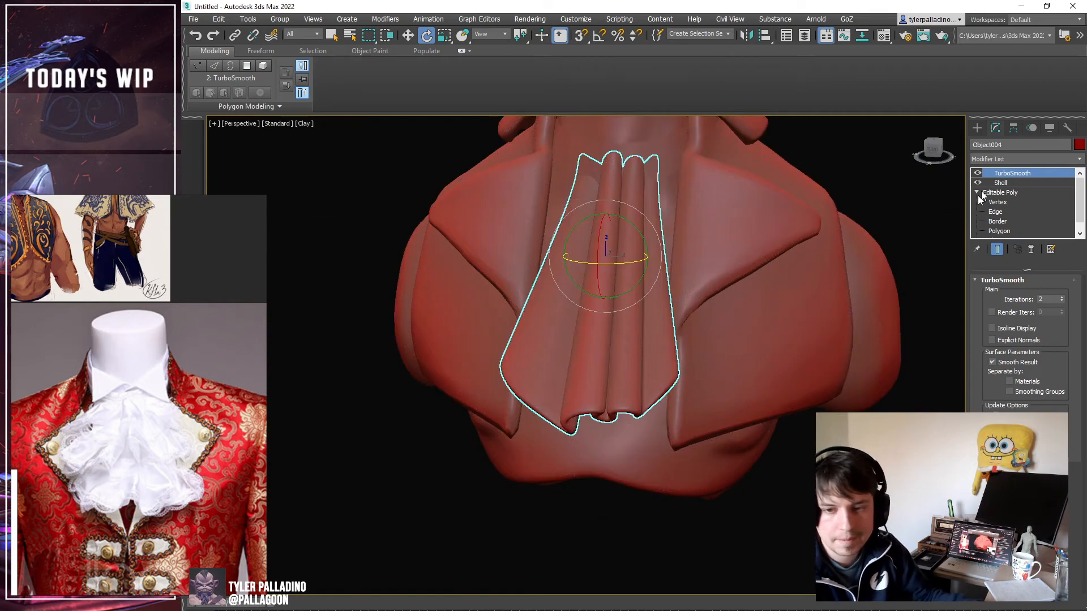
Select the lengthwise edge loops of the narrow pleat right of centre on the base mesh and move them to reshape the fold.
{"action": "left_click", "coordinate": [995, 212]}
{"action": "scroll", "coordinate": [610, 384], "scroll_direction": "up", "scroll_amount": 4}
{"action": "key", "text": "F4"}
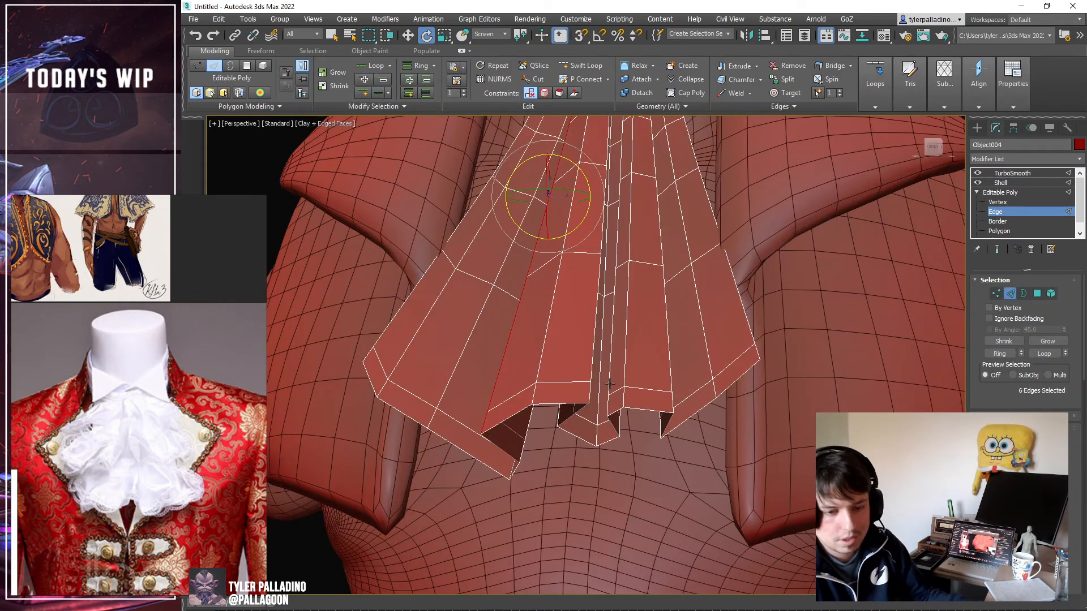
{"action": "double_click", "coordinate": [625, 382]}
{"action": "middle_click_drag", "start_coordinate": [625, 419], "coordinate": [625, 374], "text": "alt"}
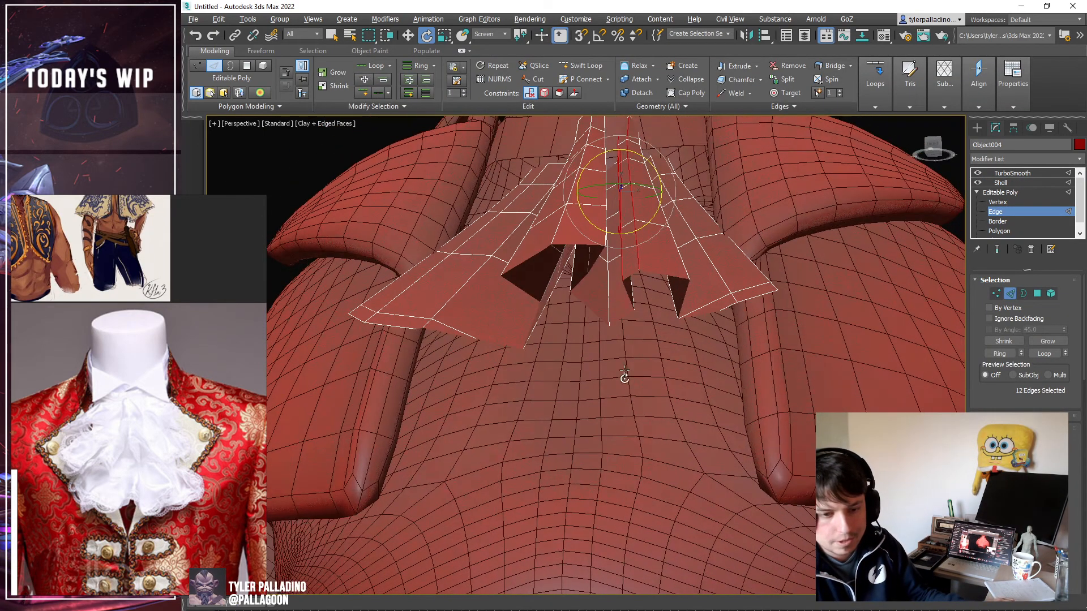
{"action": "scroll", "coordinate": [634, 294], "scroll_direction": "down", "scroll_amount": 4}
{"action": "key", "text": "w"}
{"action": "middle_click_drag", "start_coordinate": [641, 275], "coordinate": [631, 291]}
{"action": "left_click_drag", "start_coordinate": [631, 225], "coordinate": [634, 226]}
{"action": "middle_click_drag", "start_coordinate": [635, 230], "coordinate": [634, 272], "text": "alt"}
{"action": "middle_click_drag", "start_coordinate": [640, 309], "coordinate": [636, 306], "text": "alt"}
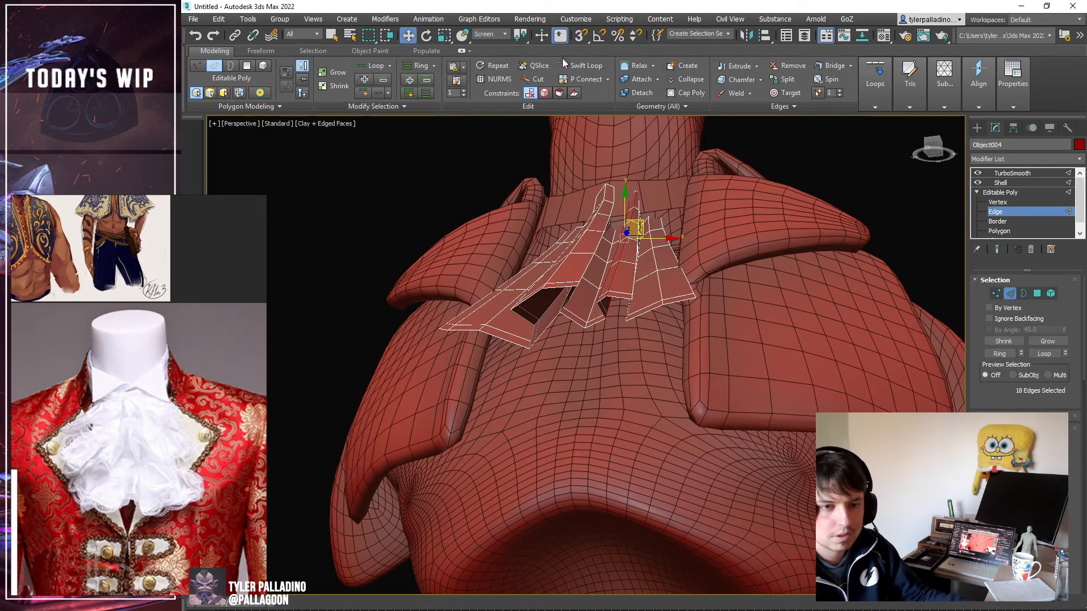
Insert a lengthwise edge loop in the panel's right section with Swift Loop and move it to form another fold.
{"action": "left_click", "coordinate": [568, 65]}
{"action": "left_click", "coordinate": [641, 313]}
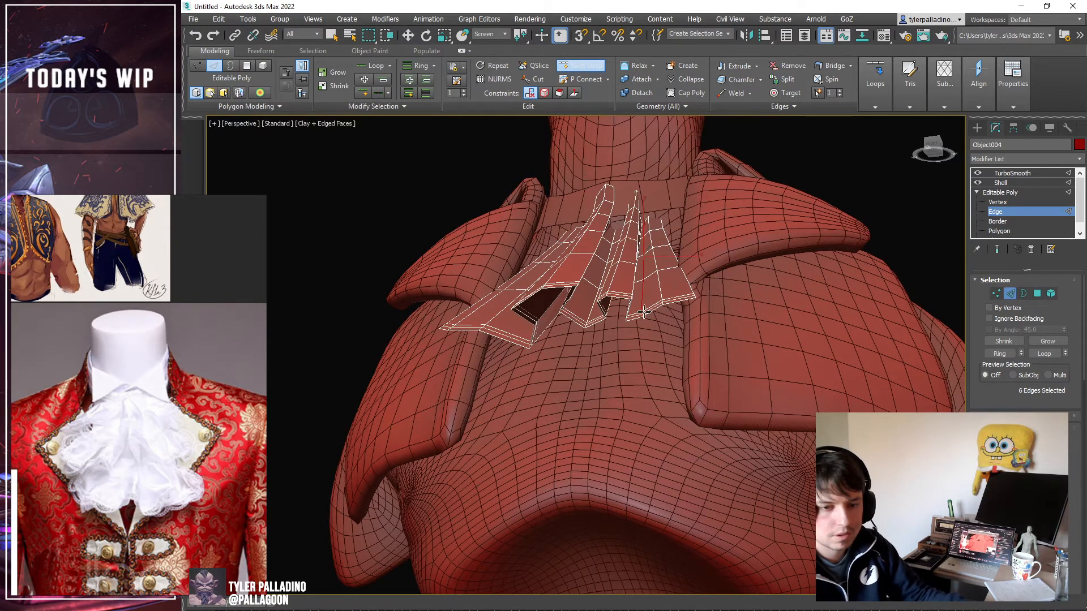
{"action": "key", "text": "w"}
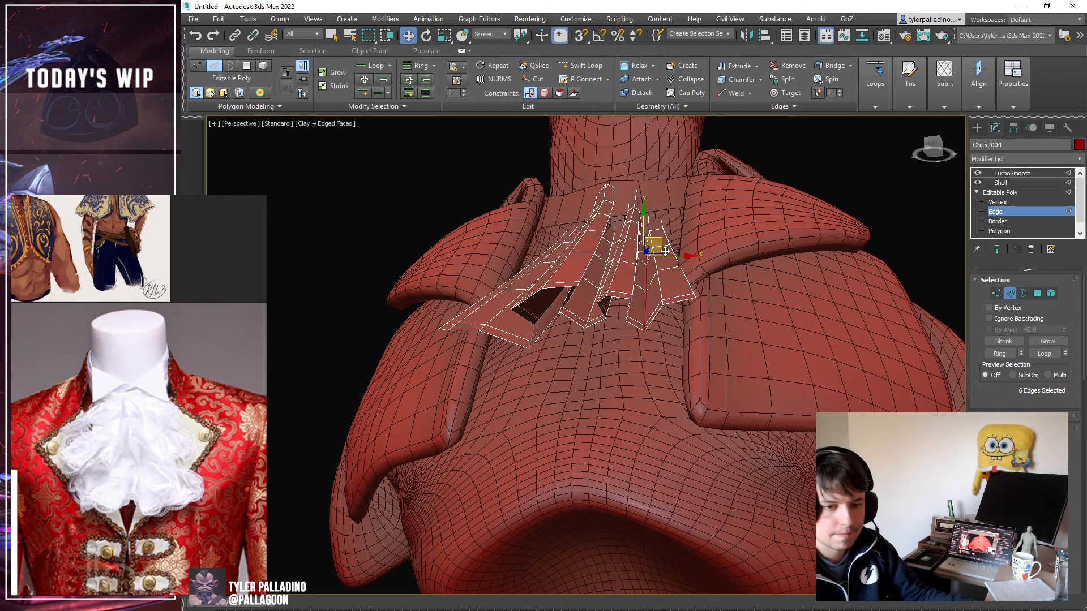
{"action": "middle_click_drag", "start_coordinate": [662, 256], "coordinate": [674, 265], "text": "alt"}
{"action": "middle_click_drag", "start_coordinate": [492, 364], "coordinate": [465, 340], "text": "alt"}
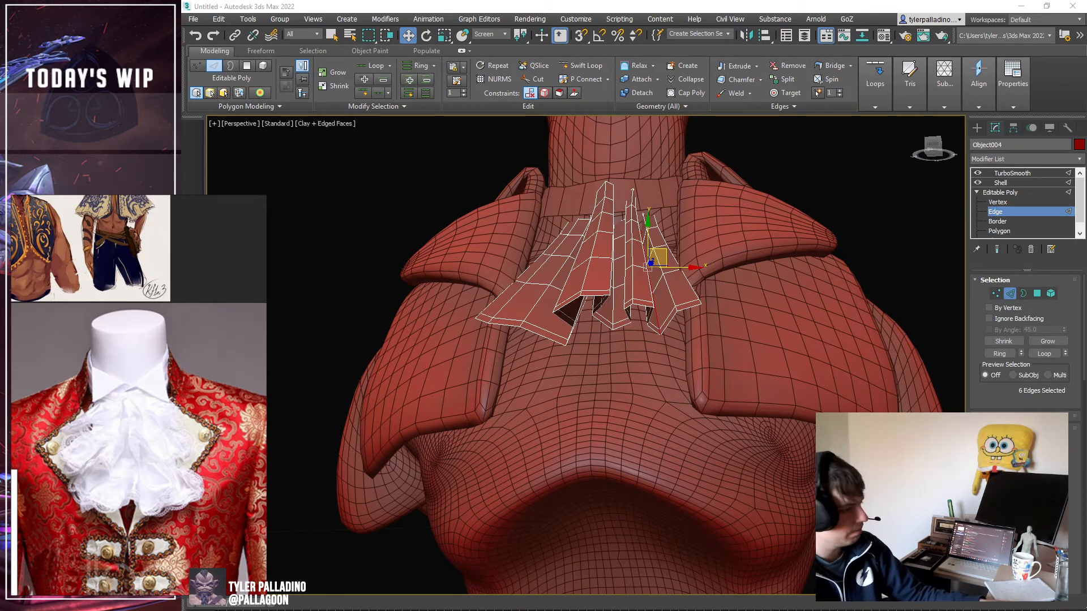
Insert a lengthwise Swift Loop in the section just left of the central pleat and move it in to crease the fold.
{"action": "middle_click_drag", "start_coordinate": [583, 295], "coordinate": [611, 342], "text": "alt"}
{"action": "scroll", "coordinate": [616, 300], "scroll_direction": "up", "scroll_amount": 3}
{"action": "left_click", "coordinate": [613, 298]}
{"action": "double_click", "coordinate": [613, 298]}
{"action": "middle_click_drag", "start_coordinate": [613, 298], "coordinate": [628, 330], "text": "alt"}
{"action": "scroll", "coordinate": [628, 330], "scroll_direction": "down", "scroll_amount": 3}
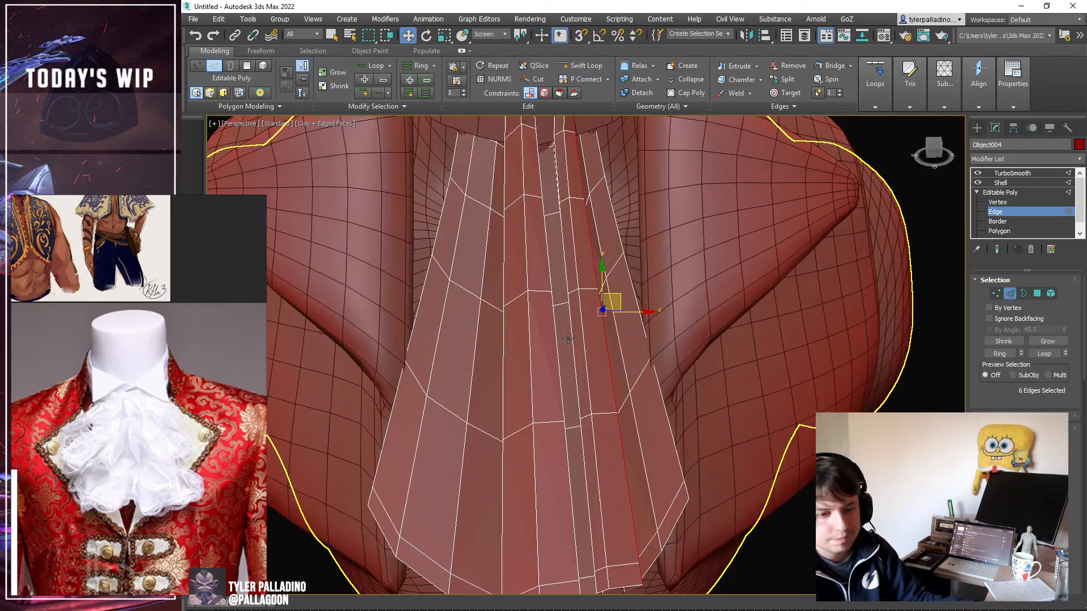
{"action": "scroll", "coordinate": [631, 276], "scroll_direction": "down", "scroll_amount": 4}
{"action": "middle_click_drag", "start_coordinate": [631, 277], "coordinate": [638, 276], "text": "alt"}
{"action": "left_click", "coordinate": [587, 62]}
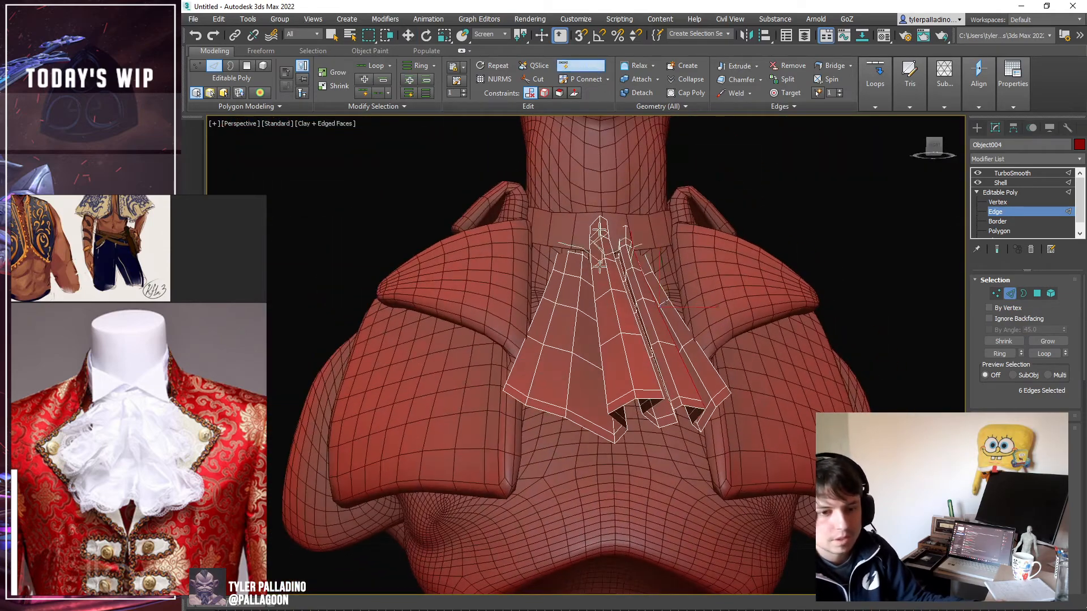
{"action": "key", "text": "w"}
{"action": "middle_click_drag", "start_coordinate": [576, 414], "coordinate": [587, 304], "text": "alt"}
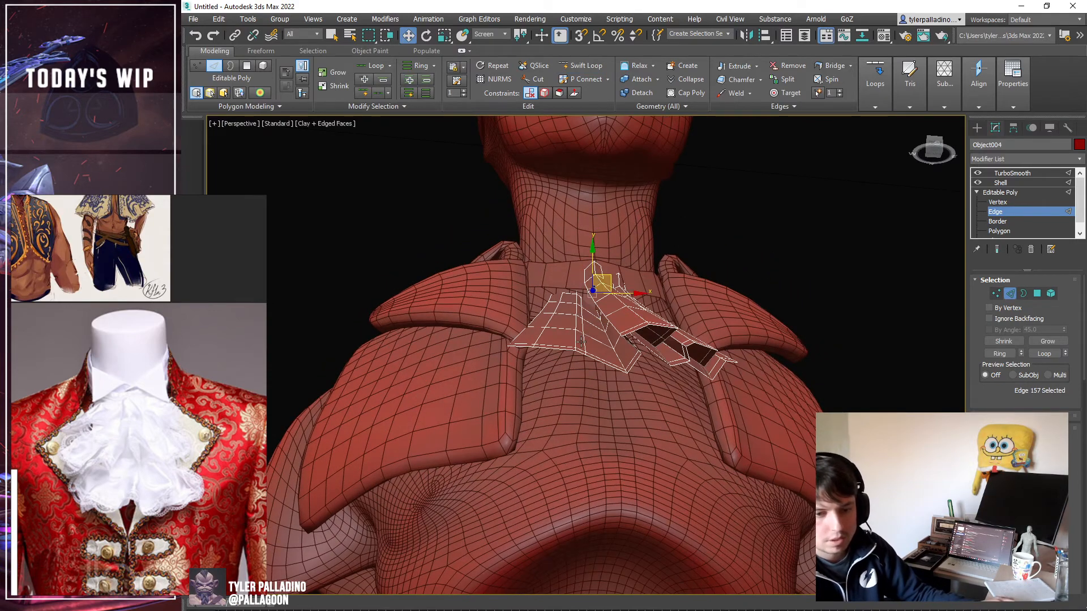
{"action": "left_click_drag", "start_coordinate": [601, 306], "coordinate": [609, 297]}
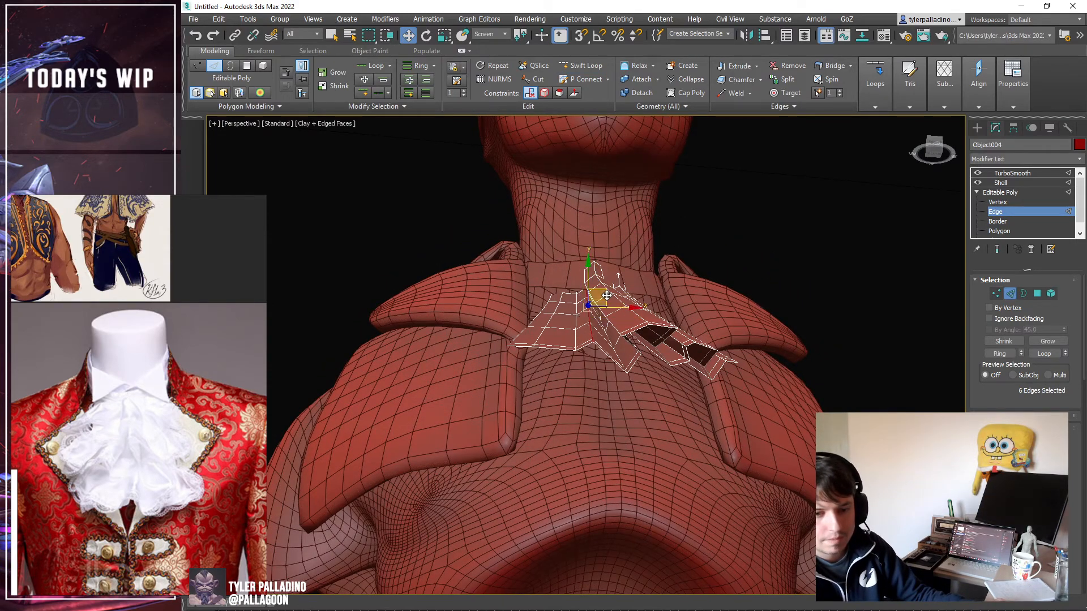
Reposition an existing edge loop in the flat left section, then add another Swift Loop there and move loops to form a pleat.
{"action": "scroll", "coordinate": [603, 300], "scroll_direction": "up", "scroll_amount": 3}
{"action": "left_click", "coordinate": [566, 324]}
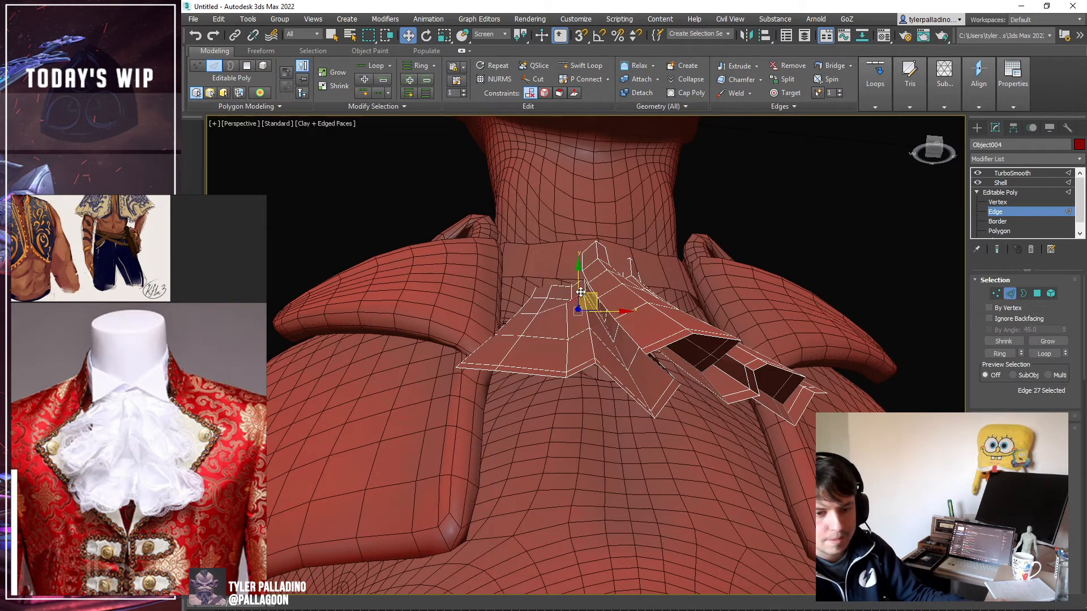
{"action": "left_click_drag", "start_coordinate": [590, 297], "coordinate": [583, 284]}
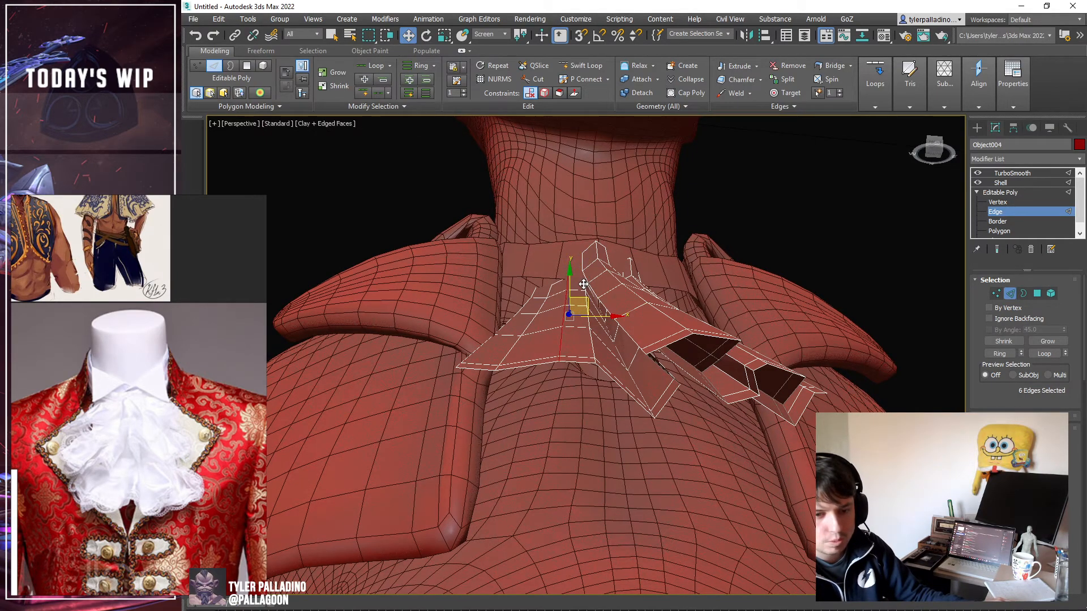
{"action": "left_click", "coordinate": [582, 66]}
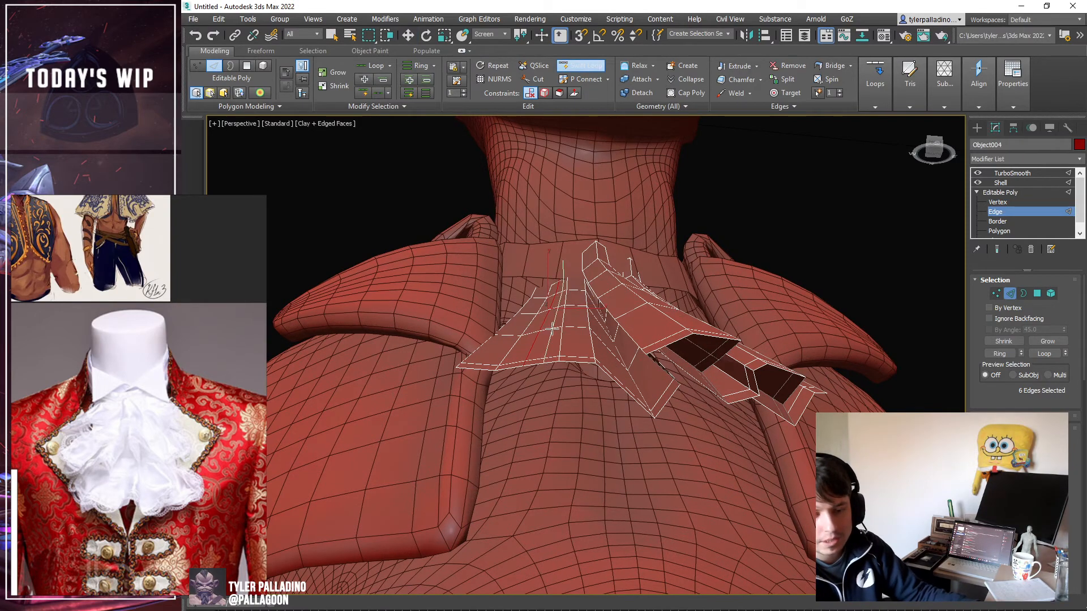
{"action": "middle_click_drag", "start_coordinate": [552, 332], "coordinate": [568, 341]}
{"action": "key", "text": "w"}
{"action": "left_click_drag", "start_coordinate": [582, 296], "coordinate": [588, 317]}
{"action": "middle_click_drag", "start_coordinate": [587, 317], "coordinate": [596, 325], "text": "alt"}
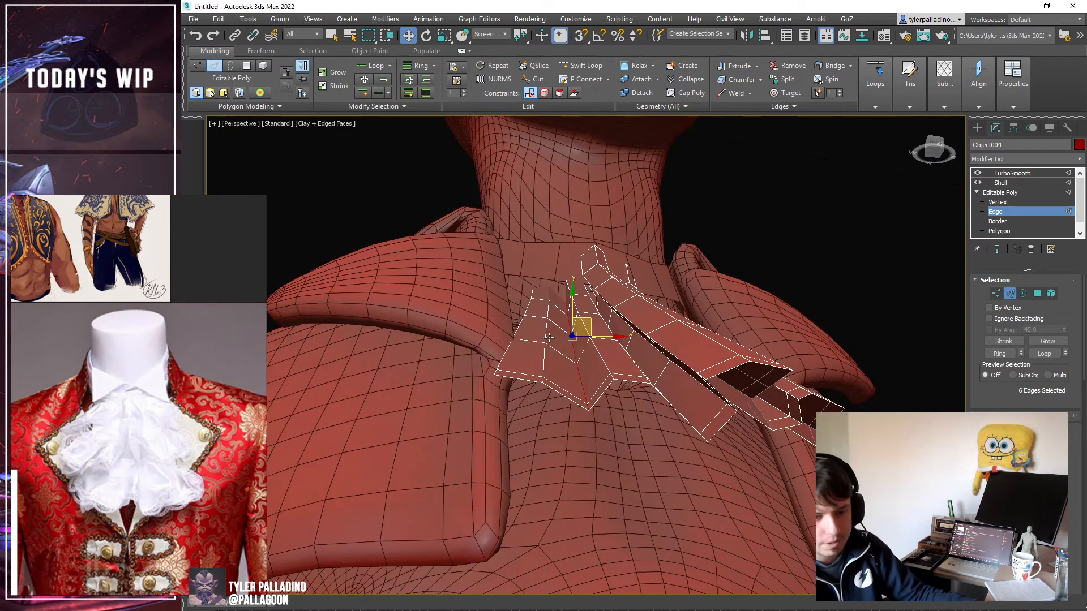
{"action": "left_click_drag", "start_coordinate": [564, 303], "coordinate": [548, 326]}
Insert one more lengthwise Swift Loop near the left side and move the two outermost left loops to fold that edge over.
{"action": "left_click", "coordinate": [582, 65]}
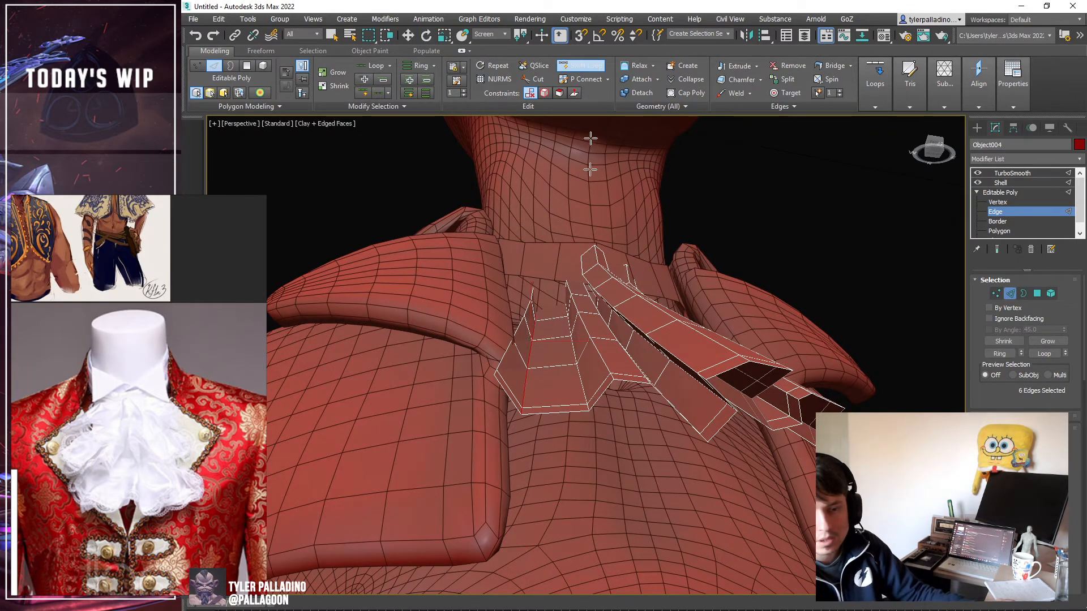
{"action": "middle_click_drag", "start_coordinate": [555, 408], "coordinate": [527, 335], "text": "alt"}
{"action": "left_click", "coordinate": [521, 335]}
{"action": "key", "text": "w"}
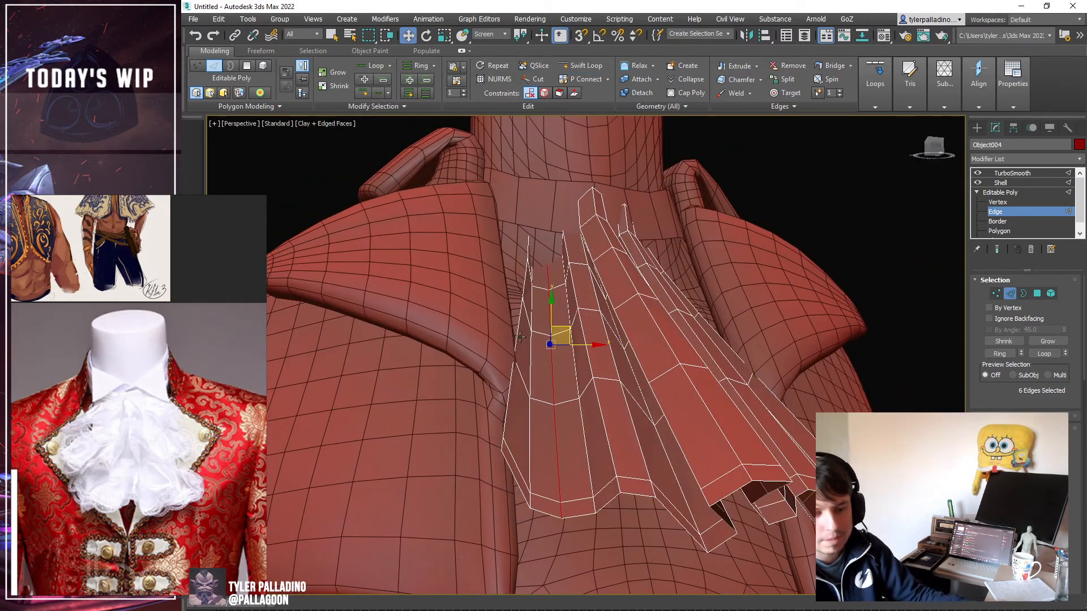
{"action": "left_click", "coordinate": [520, 335]}
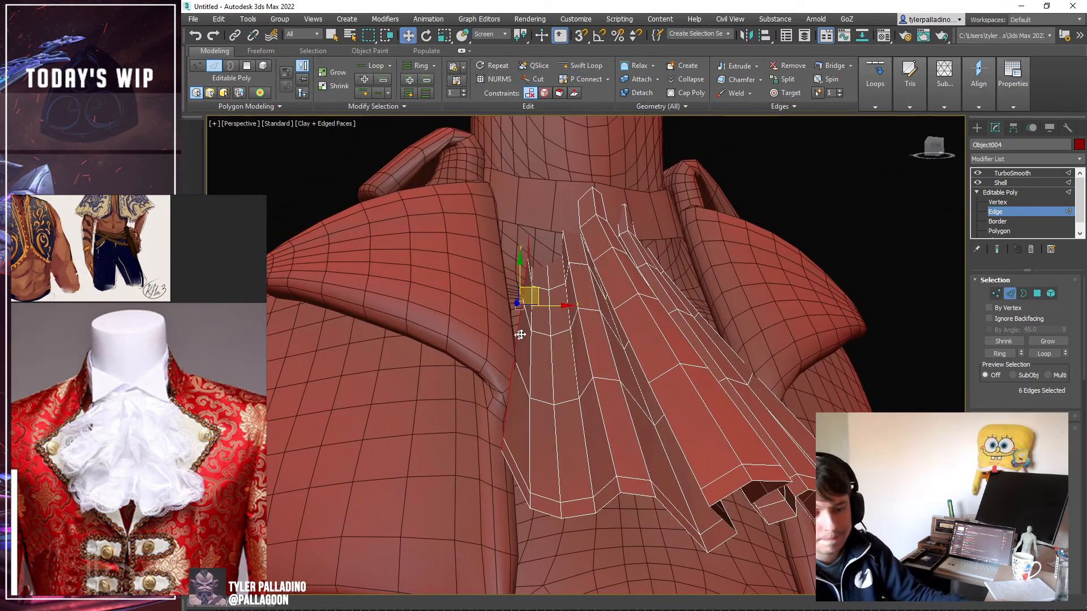
{"action": "key", "text": "w"}
{"action": "left_click", "coordinate": [521, 283]}
{"action": "double_click", "coordinate": [525, 290]}
{"action": "middle_click_drag", "start_coordinate": [526, 289], "coordinate": [538, 288], "text": "alt"}
{"action": "mouse_move", "coordinate": [539, 287]}
{"action": "left_mouse_down"}
{"action": "mouse_move", "coordinate": [529, 309]}
{"action": "mouse_move", "coordinate": [558, 291]}
{"action": "left_mouse_up"}
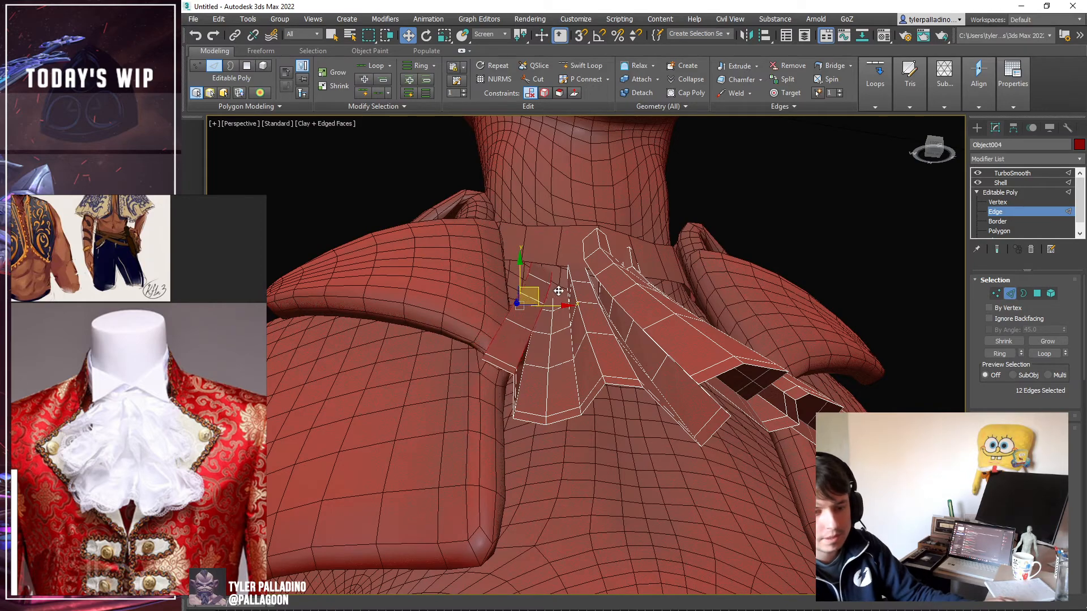
Rotate the two outermost left edge loops and adjust the adjacent left pleat's lower edges to vary its hem.
{"action": "middle_click_drag", "start_coordinate": [565, 291], "coordinate": [563, 347], "text": "alt"}
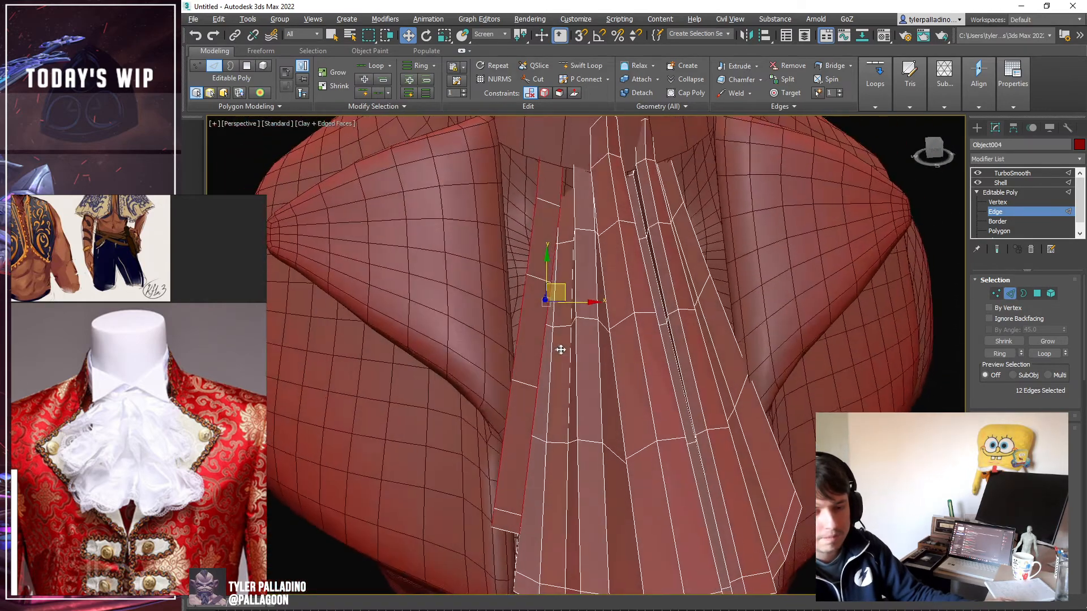
{"action": "key", "text": "e"}
{"action": "left_click_drag", "start_coordinate": [585, 287], "coordinate": [571, 286]}
{"action": "key", "text": "w"}
{"action": "scroll", "coordinate": [571, 286], "scroll_direction": "down", "scroll_amount": 6}
{"action": "mouse_move", "coordinate": [571, 287]}
{"action": "middle_mouse_down", "text": "alt"}
{"action": "mouse_move", "coordinate": [577, 273]}
{"action": "mouse_move", "coordinate": [613, 283]}
{"action": "mouse_move", "coordinate": [531, 287]}
{"action": "mouse_move", "coordinate": [566, 281]}
{"action": "middle_mouse_up", "text": "alt"}
{"action": "scroll", "coordinate": [569, 325], "scroll_direction": "up", "scroll_amount": 5}
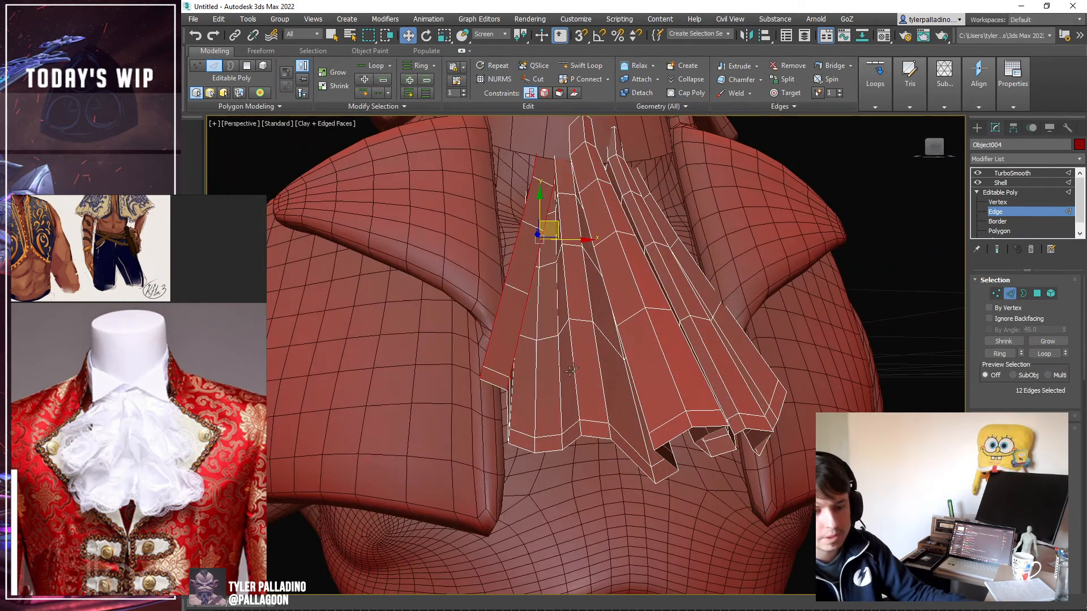
{"action": "double_click", "coordinate": [537, 408]}
{"action": "scroll", "coordinate": [546, 374], "scroll_direction": "down", "scroll_amount": 4}
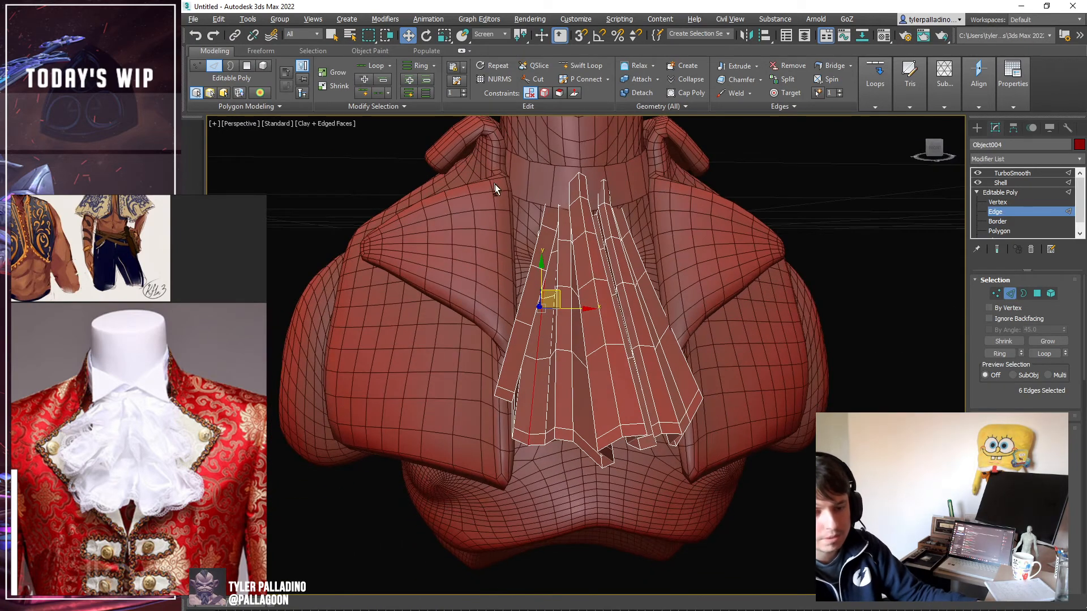
{"action": "middle_click_drag", "start_coordinate": [624, 339], "coordinate": [577, 417], "text": "alt"}
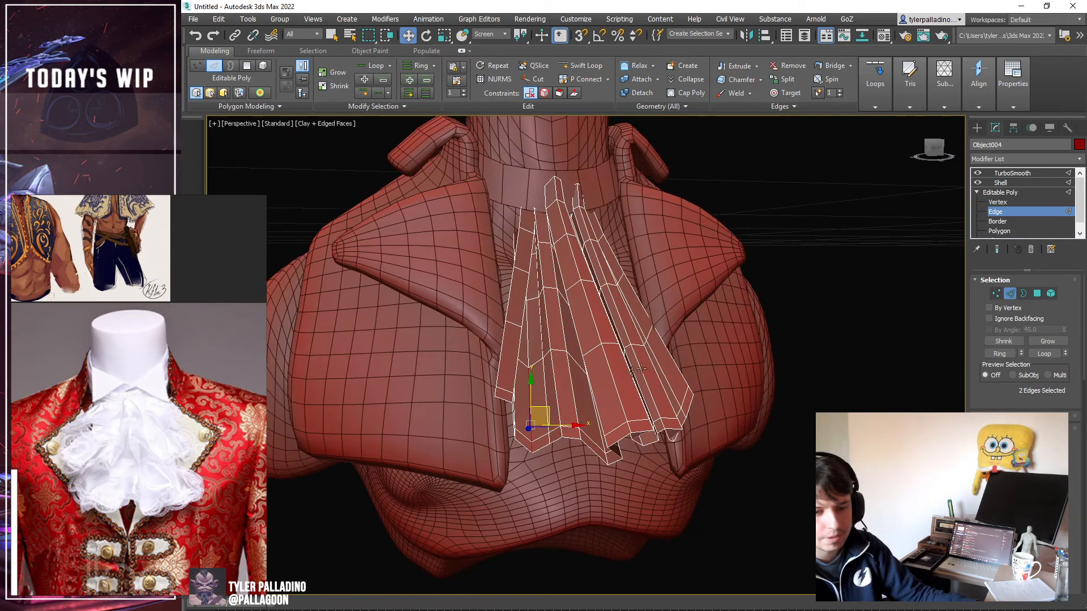
Switch to the TurboSmooth level without edged faces and review the new left folds against the whole bust.
{"action": "key", "text": "F4"}
{"action": "left_click", "coordinate": [1012, 172]}
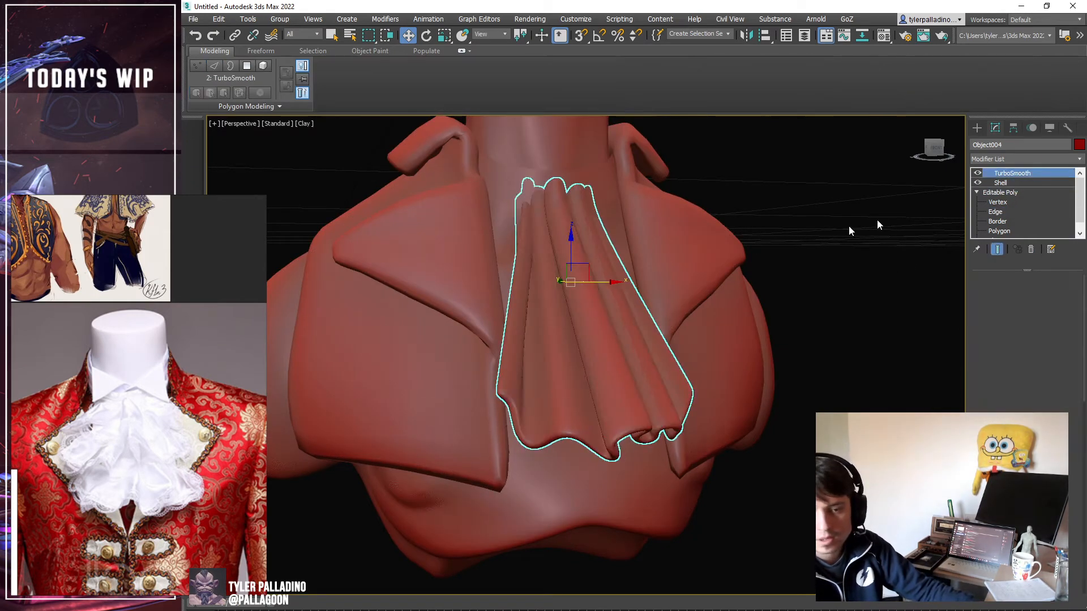
{"action": "scroll", "coordinate": [747, 239], "scroll_direction": "down", "scroll_amount": 3}
{"action": "middle_click_drag", "start_coordinate": [751, 240], "coordinate": [642, 396], "text": "alt"}
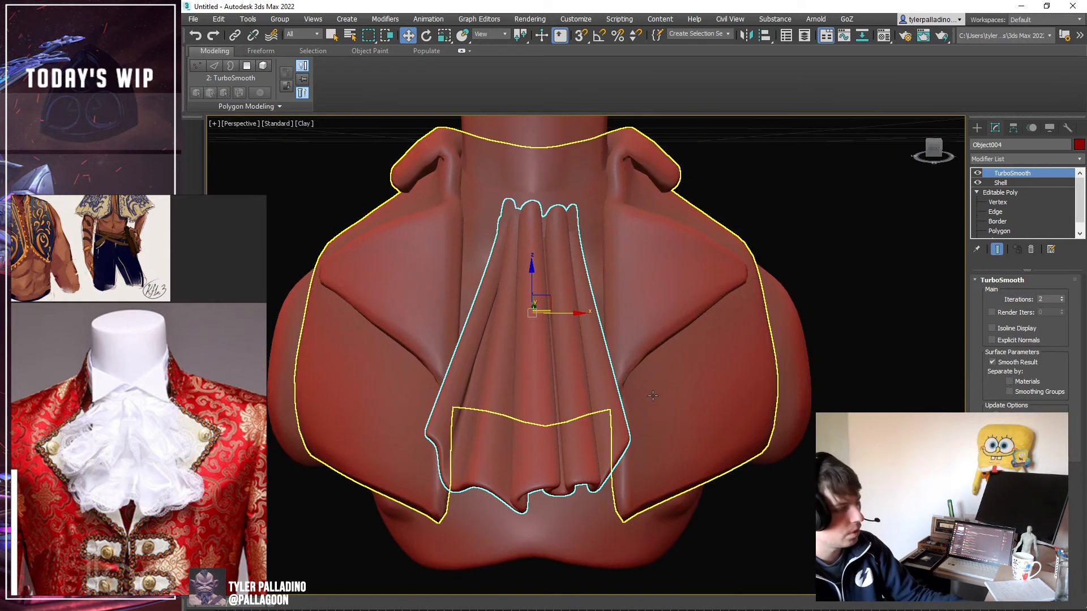
{"action": "scroll", "coordinate": [654, 397], "scroll_direction": "down", "scroll_amount": 4}
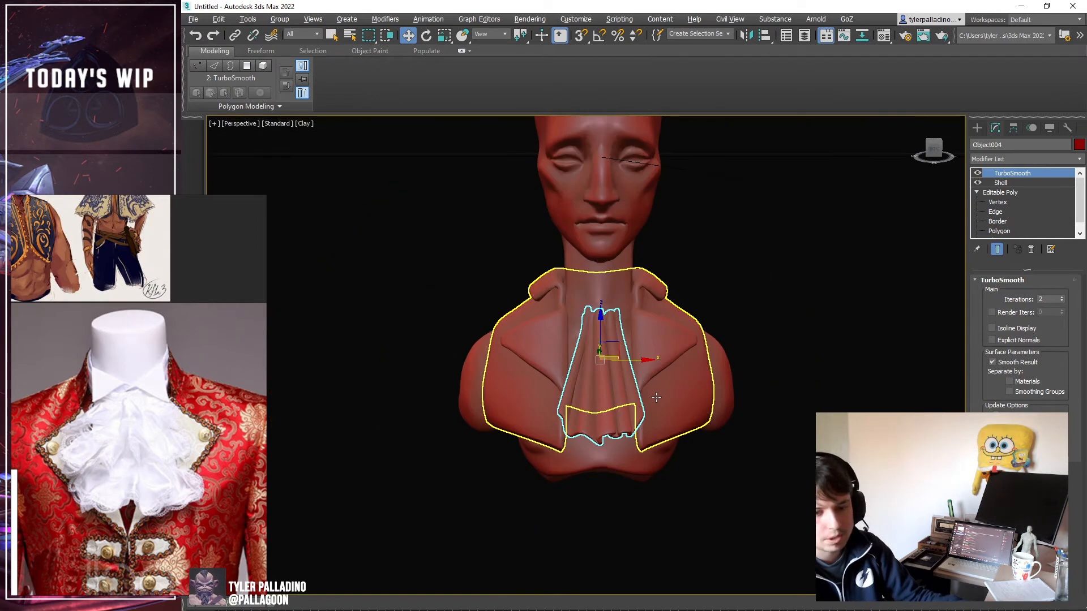
Shift the right border's edge loop on the base mesh and add a lengthwise Swift Loop beside it to shape the right side.
{"action": "left_click", "coordinate": [995, 211]}
{"action": "scroll", "coordinate": [654, 400], "scroll_direction": "up", "scroll_amount": 5}
{"action": "key", "text": "F4"}
{"action": "middle_click_drag", "start_coordinate": [654, 400], "coordinate": [668, 335], "text": "alt"}
{"action": "double_click", "coordinate": [669, 353]}
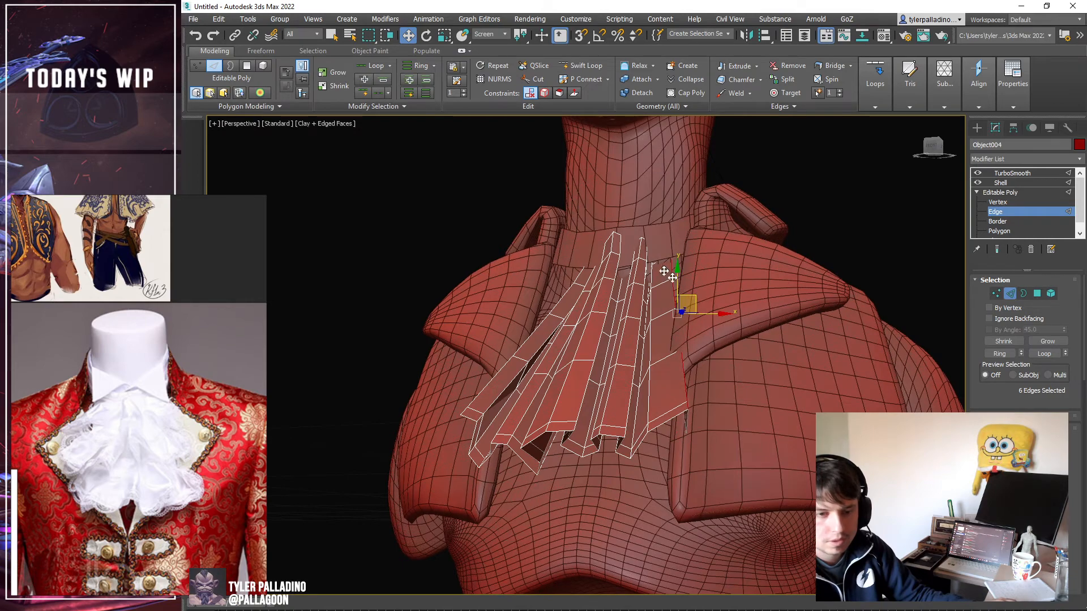
{"action": "left_click", "coordinate": [583, 68]}
{"action": "left_click", "coordinate": [666, 360]}
{"action": "middle_click_drag", "start_coordinate": [666, 360], "coordinate": [700, 410], "text": "alt"}
{"action": "key", "text": "w"}
Return to the TurboSmooth level without edged faces and inspect the smoothed right side of the panel.
{"action": "left_click", "coordinate": [999, 193]}
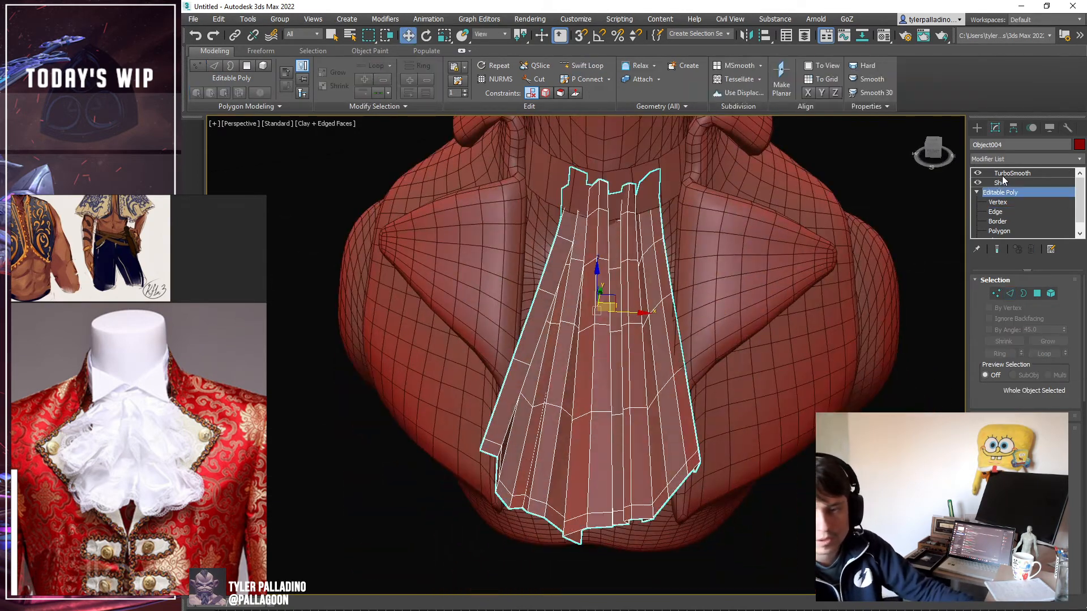
{"action": "left_click", "coordinate": [1011, 173]}
{"action": "scroll", "coordinate": [733, 226], "scroll_direction": "down", "scroll_amount": 5}
{"action": "middle_click_drag", "start_coordinate": [705, 208], "coordinate": [861, 242], "text": "alt"}
{"action": "scroll", "coordinate": [680, 272], "scroll_direction": "up", "scroll_amount": 5}
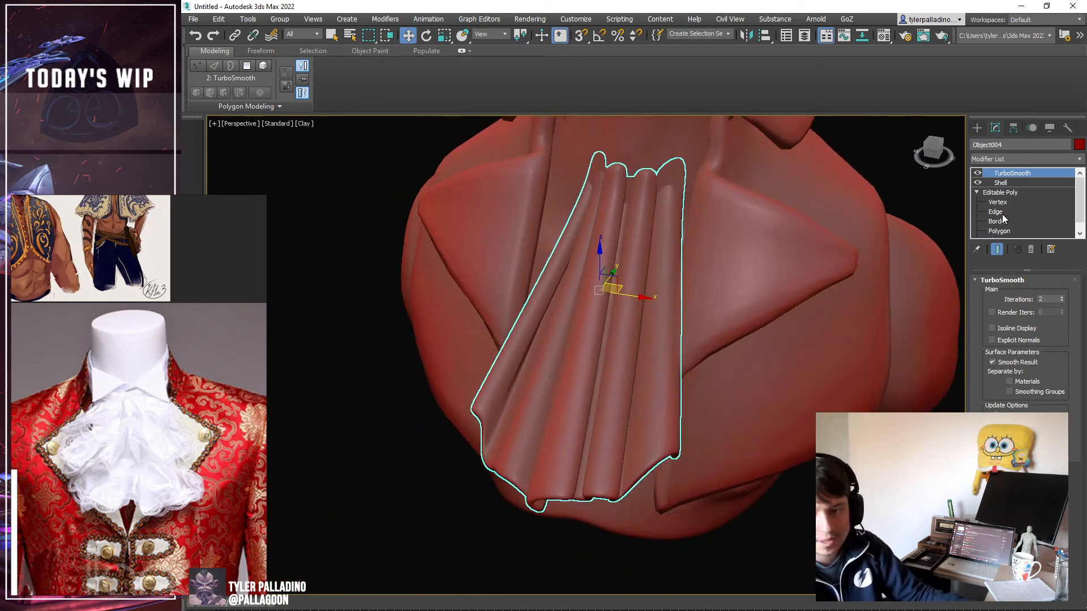
Select the inner lengthwise edges of the right pleat on the base mesh and reposition them near the hem to deepen the fold.
{"action": "key", "text": "F4"}
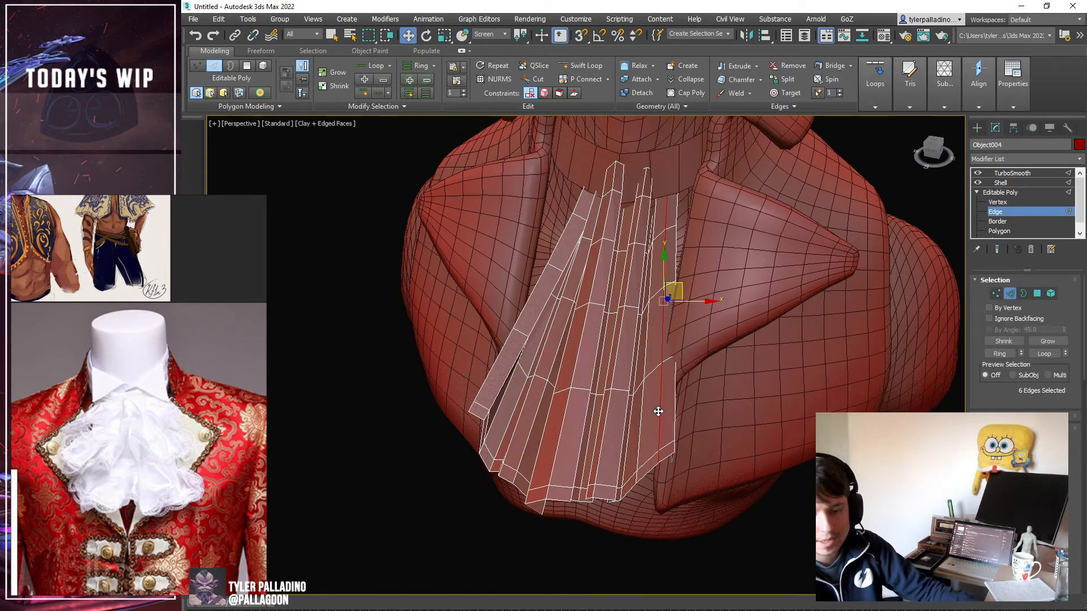
{"action": "double_click", "coordinate": [630, 449]}
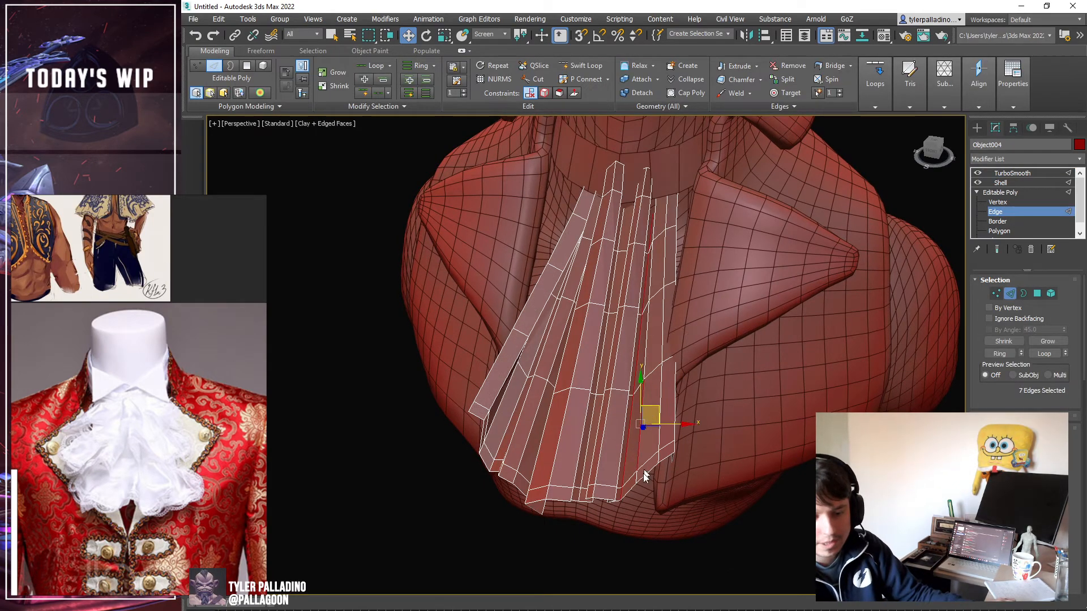
{"action": "scroll", "coordinate": [644, 476], "scroll_direction": "up", "scroll_amount": 3}
{"action": "left_click_drag", "start_coordinate": [659, 424], "coordinate": [687, 401]}
{"action": "key", "text": "e"}
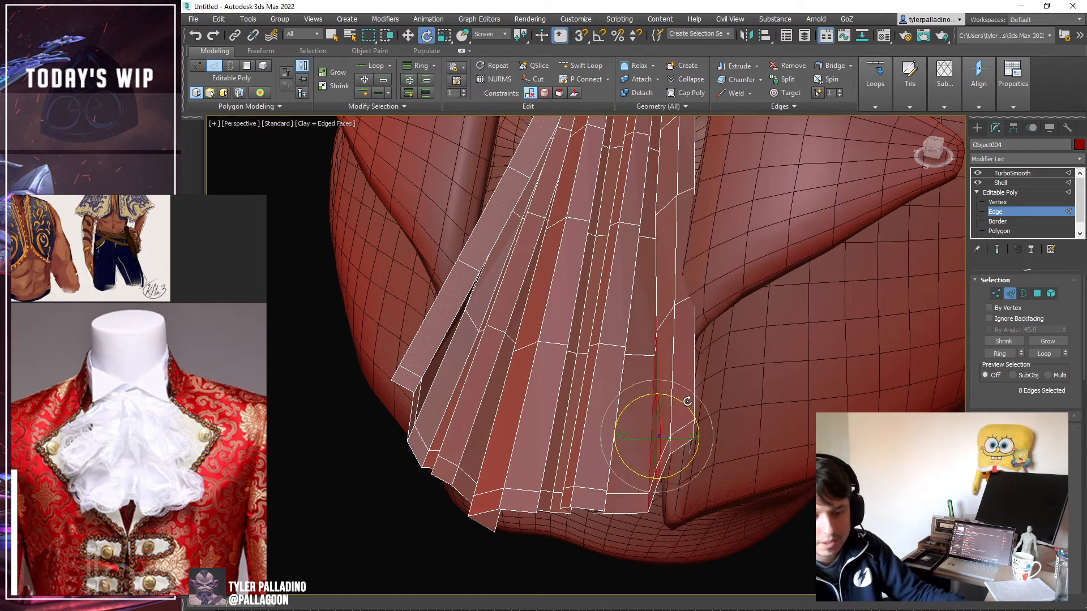
{"action": "scroll", "coordinate": [687, 401], "scroll_direction": "down", "scroll_amount": 5}
{"action": "middle_click_drag", "start_coordinate": [687, 402], "coordinate": [662, 317], "text": "alt"}
{"action": "scroll", "coordinate": [659, 311], "scroll_direction": "up", "scroll_amount": 4}
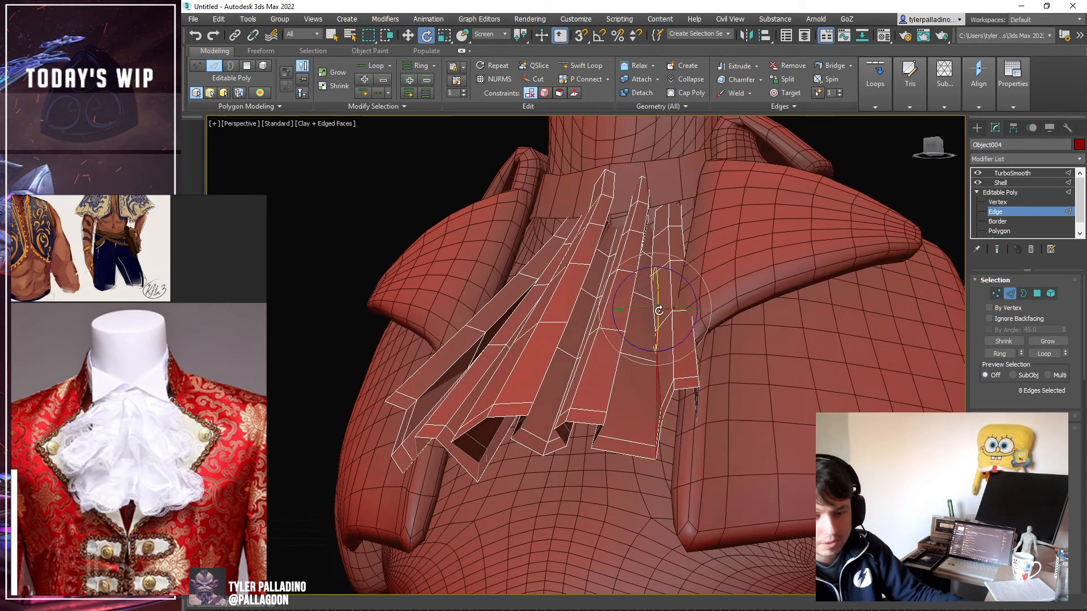
Switch to the TurboSmooth level without edged faces and examine the reshaped right pleat and hem from below and front.
{"action": "left_click", "coordinate": [1012, 173]}
{"action": "key", "text": "F4"}
{"action": "scroll", "coordinate": [718, 296], "scroll_direction": "down", "scroll_amount": 3}
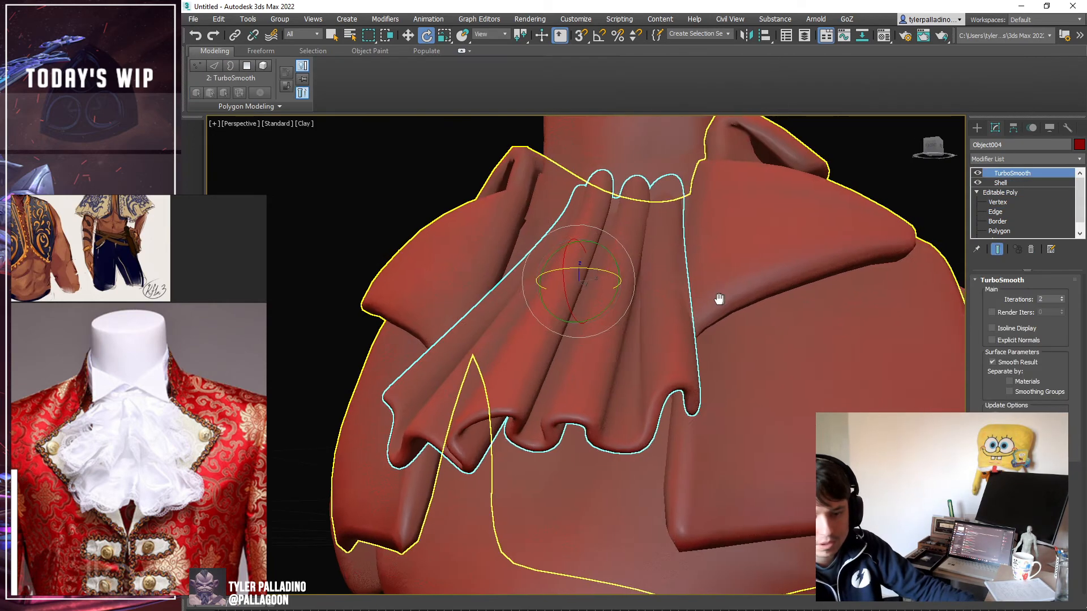
{"action": "middle_click_drag", "start_coordinate": [718, 296], "coordinate": [671, 327], "text": "alt"}
{"action": "scroll", "coordinate": [684, 353], "scroll_direction": "up", "scroll_amount": 3}
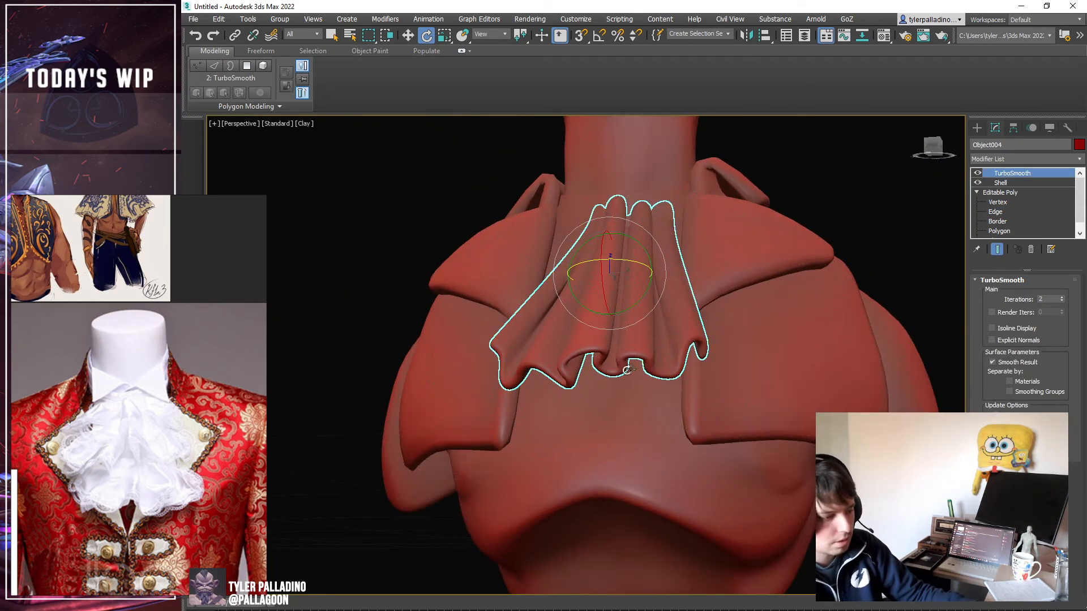
{"action": "middle_click_drag", "start_coordinate": [629, 371], "coordinate": [643, 383], "text": "alt"}
{"action": "scroll", "coordinate": [682, 354], "scroll_direction": "up", "scroll_amount": 4}
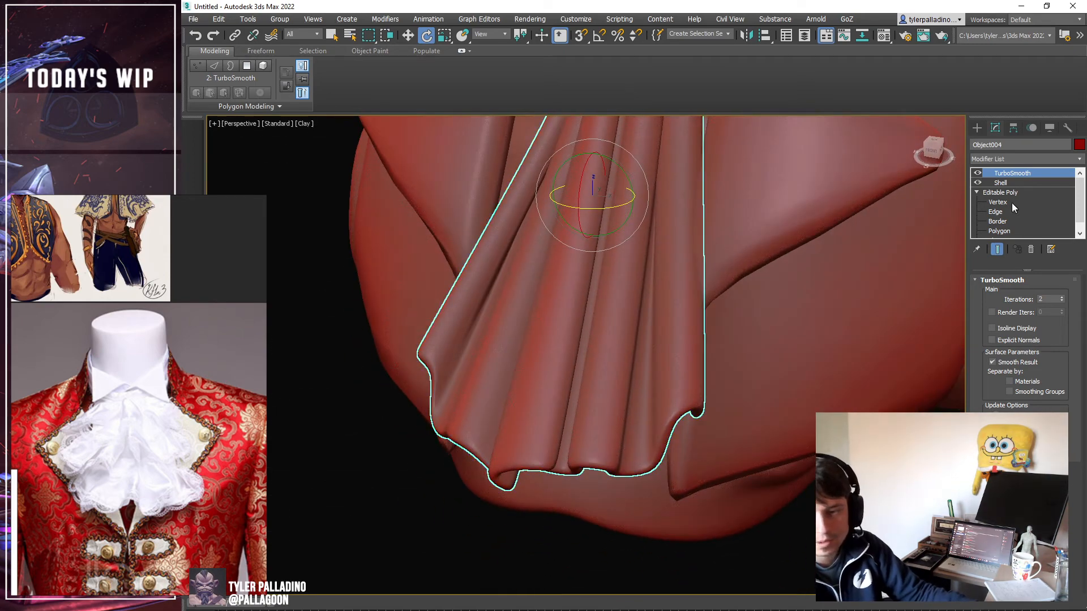
Adjust the two hem vertices at the panel's right border on the base mesh and check the smoothed result.
{"action": "key", "text": "1"}
{"action": "scroll", "coordinate": [702, 397], "scroll_direction": "down", "scroll_amount": 4}
{"action": "key", "text": "w"}
{"action": "left_click", "coordinate": [697, 396]}
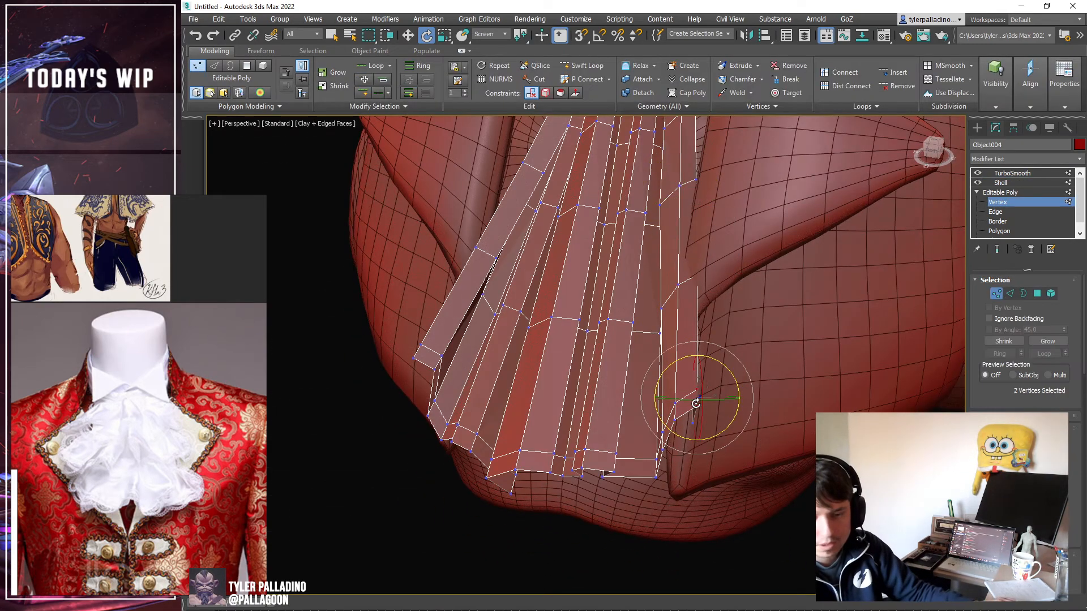
{"action": "middle_click_drag", "start_coordinate": [697, 396], "coordinate": [582, 261], "text": "alt"}
{"action": "left_click", "coordinate": [1020, 191]}
{"action": "left_click", "coordinate": [1011, 173]}
{"action": "key", "text": "F4"}
{"action": "scroll", "coordinate": [730, 266], "scroll_direction": "down", "scroll_amount": 4}
Select the left border's lengthwise edge loop on the base mesh and move it outward to widen that outer fold.
{"action": "left_click", "coordinate": [1003, 211]}
{"action": "double_click", "coordinate": [600, 335]}
{"action": "key", "text": "F4"}
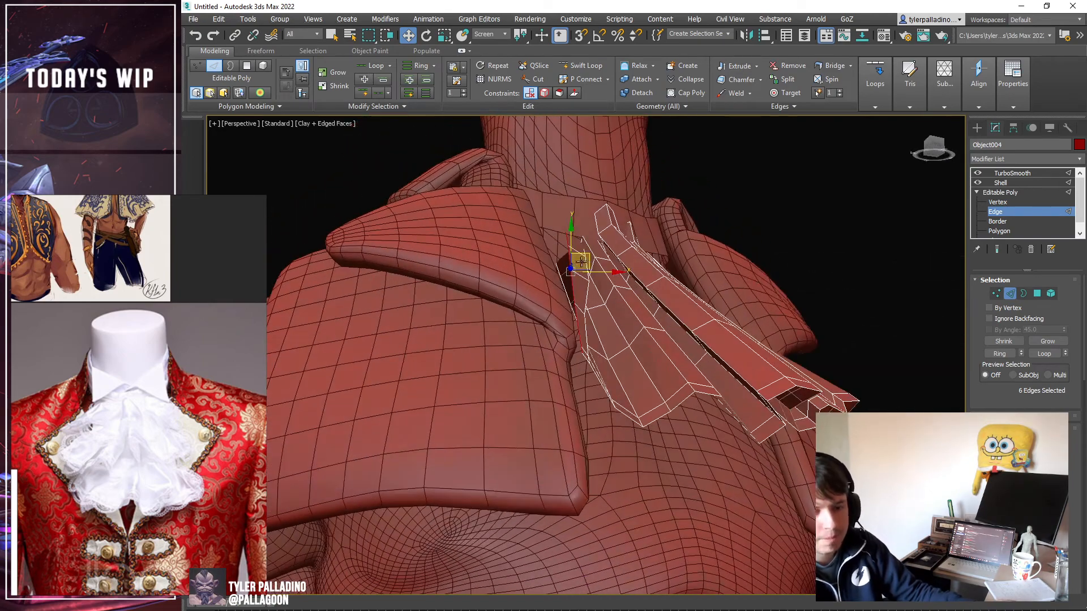
{"action": "left_click_drag", "start_coordinate": [574, 244], "coordinate": [564, 270]}
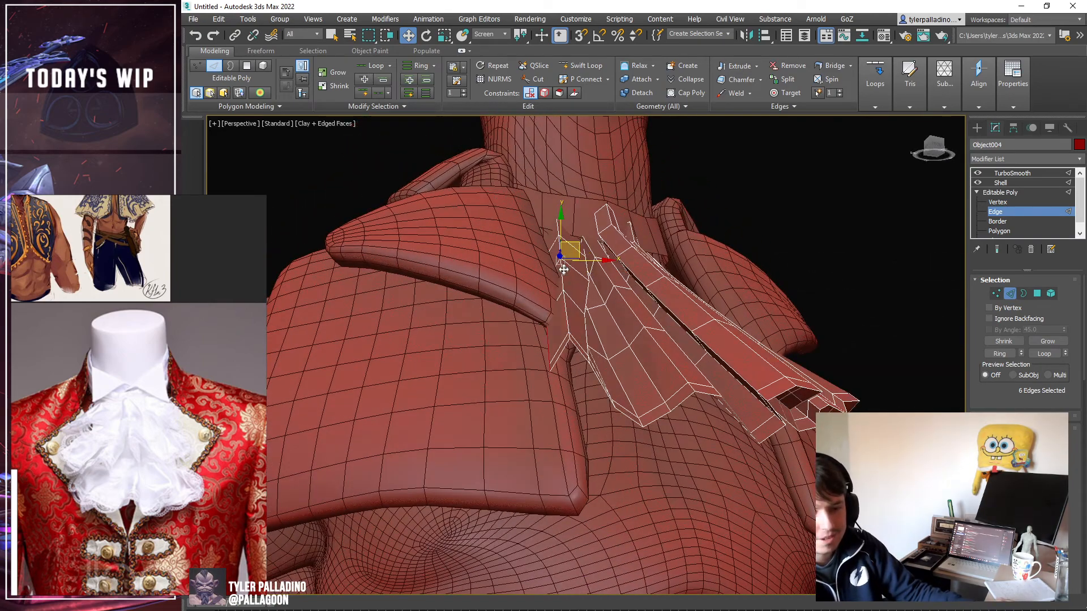
{"action": "mouse_move", "coordinate": [554, 247]}
{"action": "middle_mouse_down", "text": "alt"}
{"action": "mouse_move", "coordinate": [526, 325]}
{"action": "mouse_move", "coordinate": [559, 264]}
{"action": "middle_mouse_up", "text": "alt"}
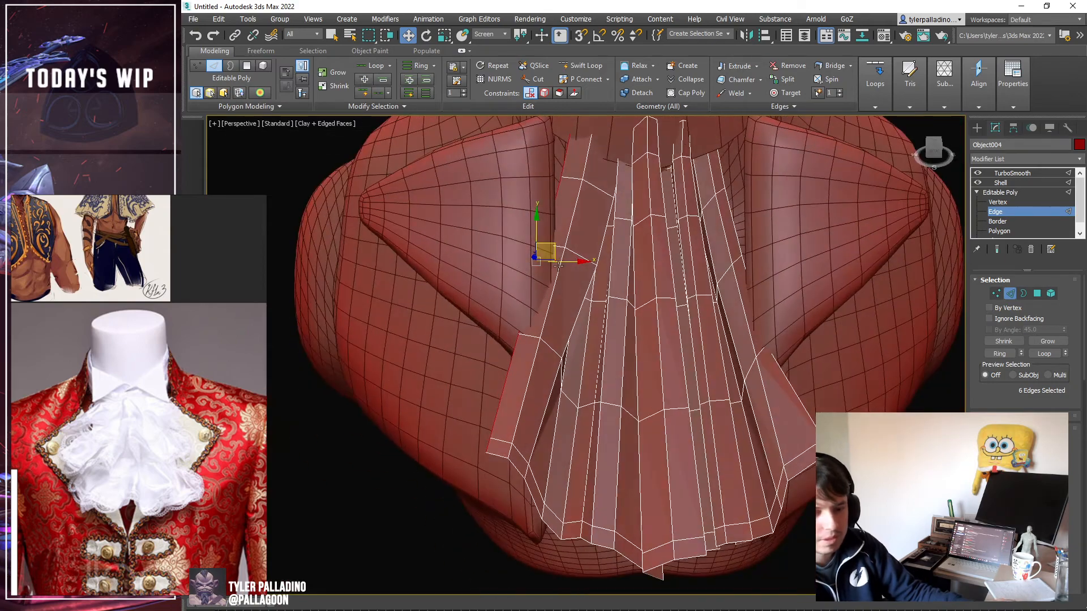
{"action": "left_click_drag", "start_coordinate": [554, 247], "coordinate": [576, 273]}
{"action": "mouse_move", "coordinate": [576, 272]}
{"action": "middle_mouse_down", "text": "alt"}
{"action": "mouse_move", "coordinate": [610, 246]}
{"action": "mouse_move", "coordinate": [571, 254]}
{"action": "middle_mouse_up", "text": "alt"}
{"action": "key", "text": "F4"}
{"action": "key", "text": "F4"}
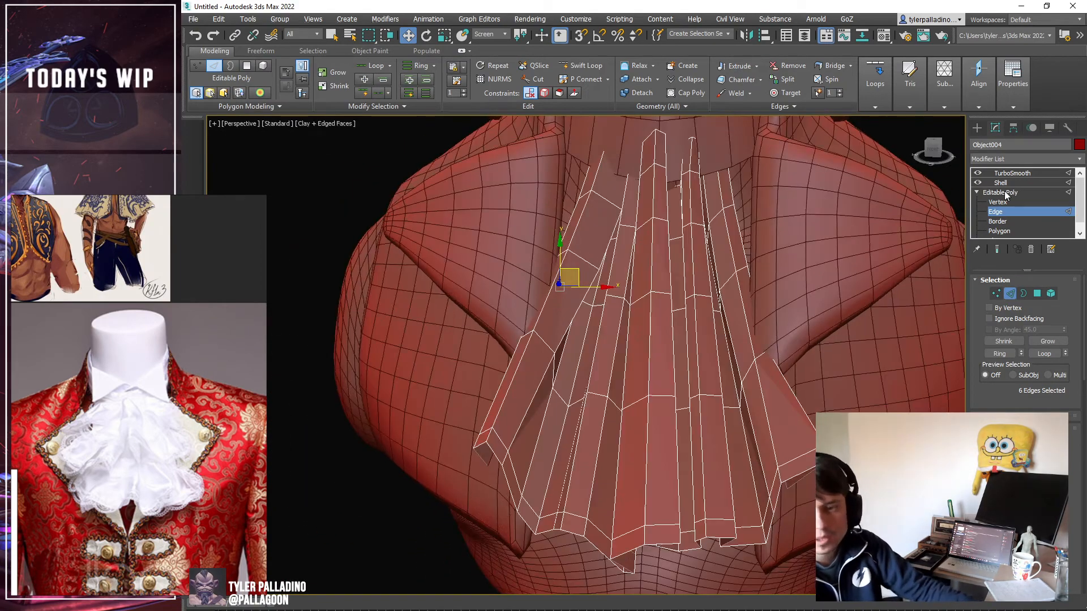
Return to the TurboSmooth level without edged faces and review the widened left fold against the whole bust.
{"action": "left_click", "coordinate": [1005, 195]}
{"action": "left_click", "coordinate": [999, 172]}
{"action": "middle_click_drag", "start_coordinate": [834, 226], "coordinate": [813, 318]}
{"action": "scroll", "coordinate": [801, 266], "scroll_direction": "down", "scroll_amount": 3}
{"action": "key", "text": "F4"}
{"action": "scroll", "coordinate": [809, 300], "scroll_direction": "down", "scroll_amount": 4}
{"action": "middle_click_drag", "start_coordinate": [812, 318], "coordinate": [755, 289]}
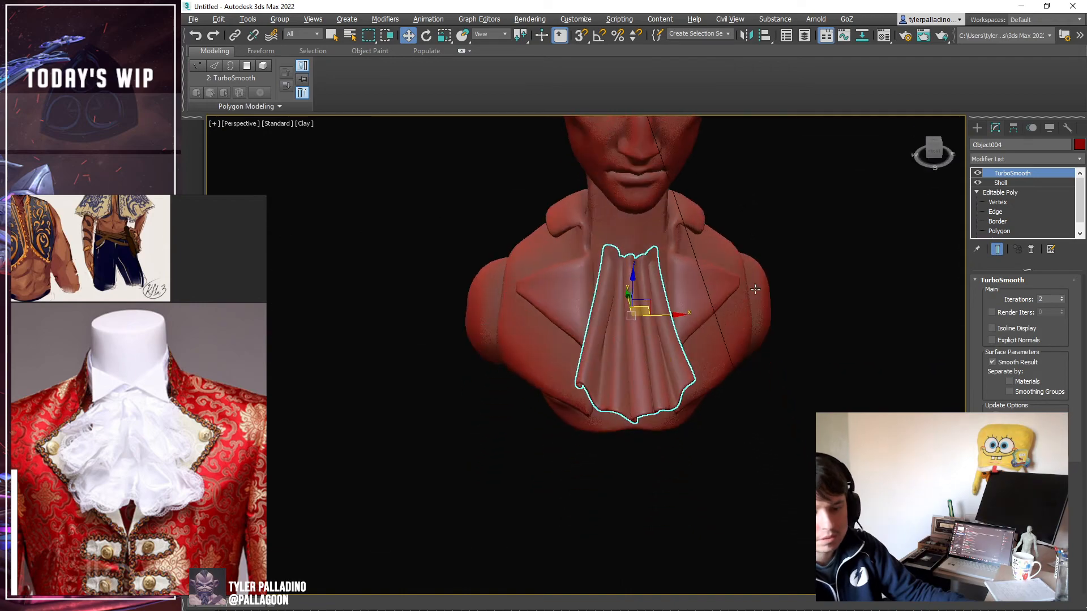
Cut an extra lengthwise edge line down the left-centre pleat to the hem on the base mesh.
{"action": "key", "text": "F4"}
{"action": "left_click", "coordinate": [1001, 203]}
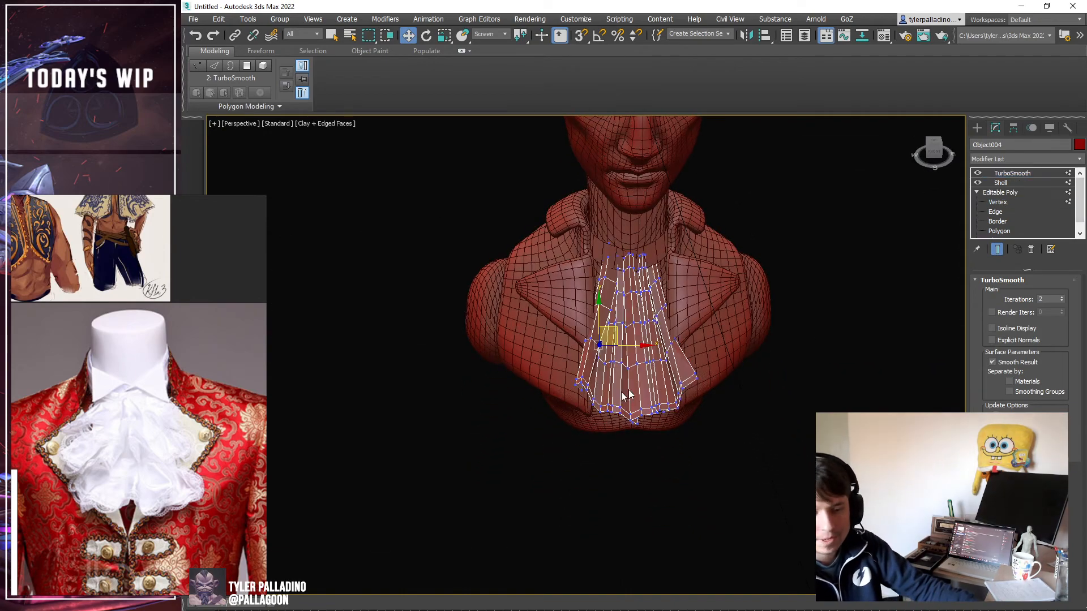
{"action": "scroll", "coordinate": [624, 392], "scroll_direction": "up", "scroll_amount": 4}
{"action": "scroll", "coordinate": [652, 341], "scroll_direction": "up", "scroll_amount": 2}
{"action": "middle_click_drag", "start_coordinate": [652, 341], "coordinate": [683, 355], "text": "alt"}
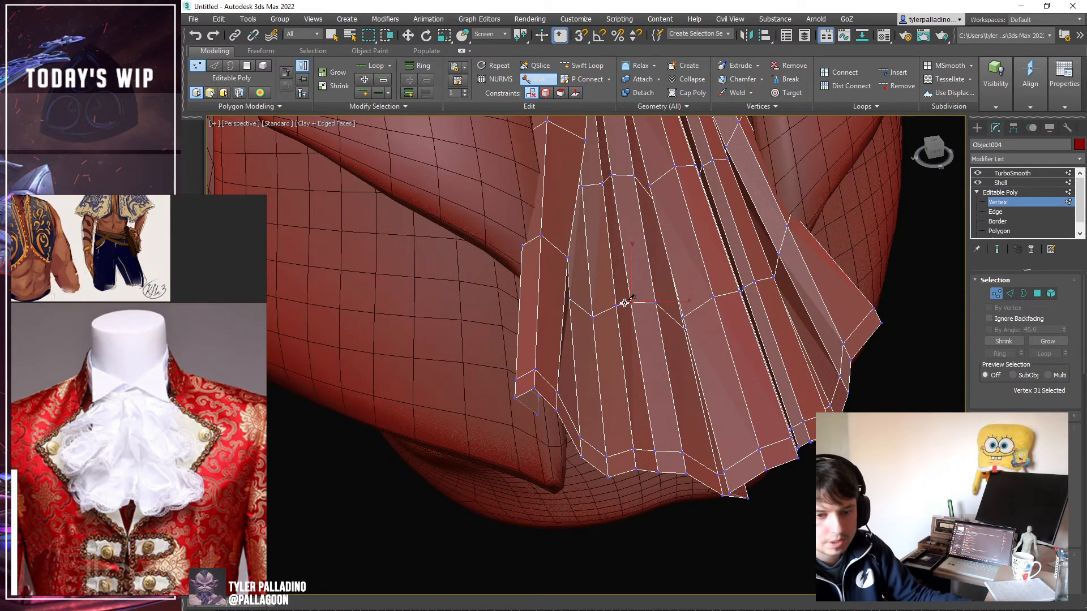
{"action": "scroll", "coordinate": [622, 305], "scroll_direction": "up", "scroll_amount": 3}
{"action": "middle_click_drag", "start_coordinate": [623, 301], "coordinate": [623, 285], "text": "alt"}
{"action": "scroll", "coordinate": [623, 286], "scroll_direction": "down", "scroll_amount": 4}
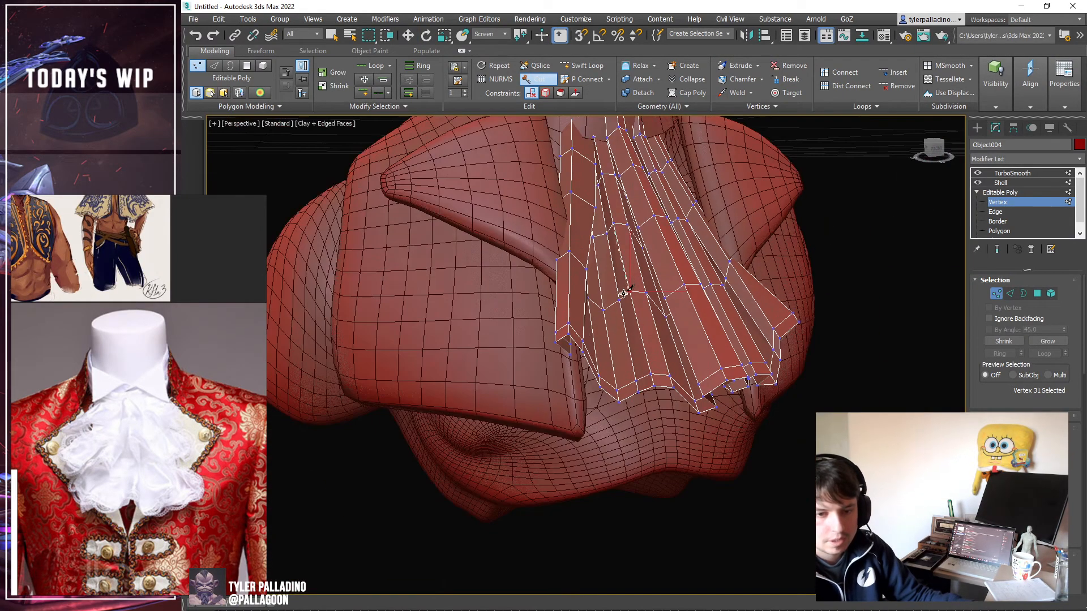
{"action": "scroll", "coordinate": [624, 297], "scroll_direction": "up", "scroll_amount": 2}
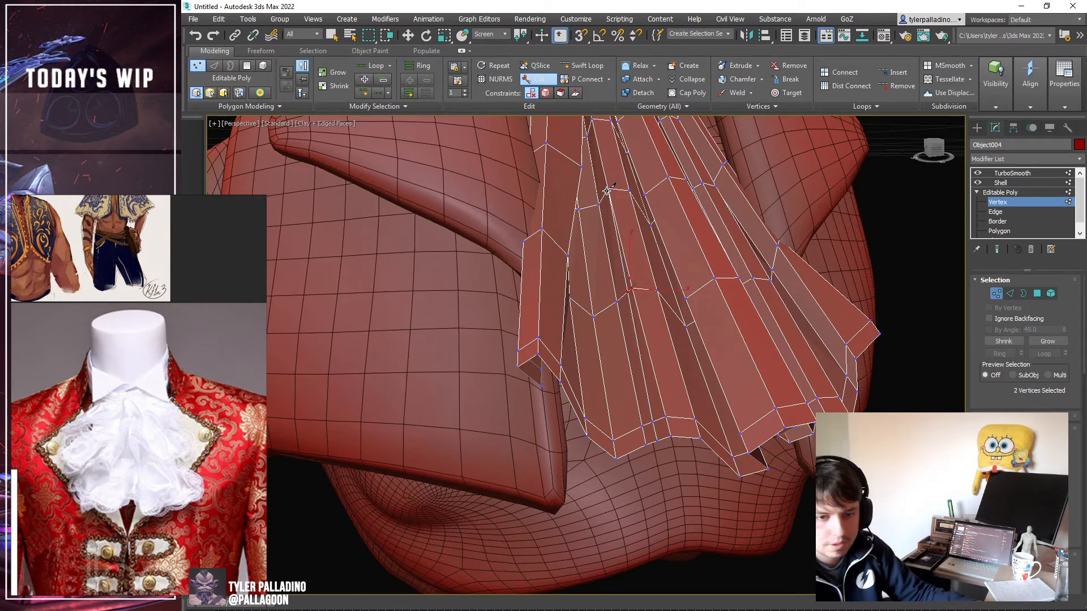
{"action": "key", "text": "w"}
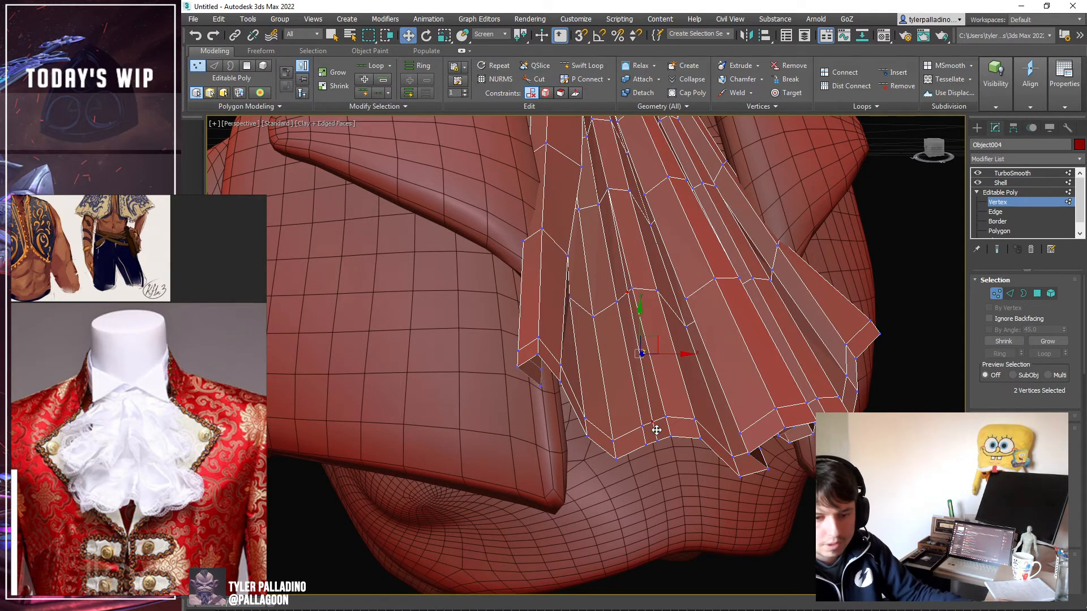
Move vertices along the newly cut line and at the adjacent hem to form a new small fold.
{"action": "left_click", "coordinate": [658, 440], "text": "ctrl"}
{"action": "middle_click_drag", "start_coordinate": [658, 440], "coordinate": [672, 375], "text": "alt"}
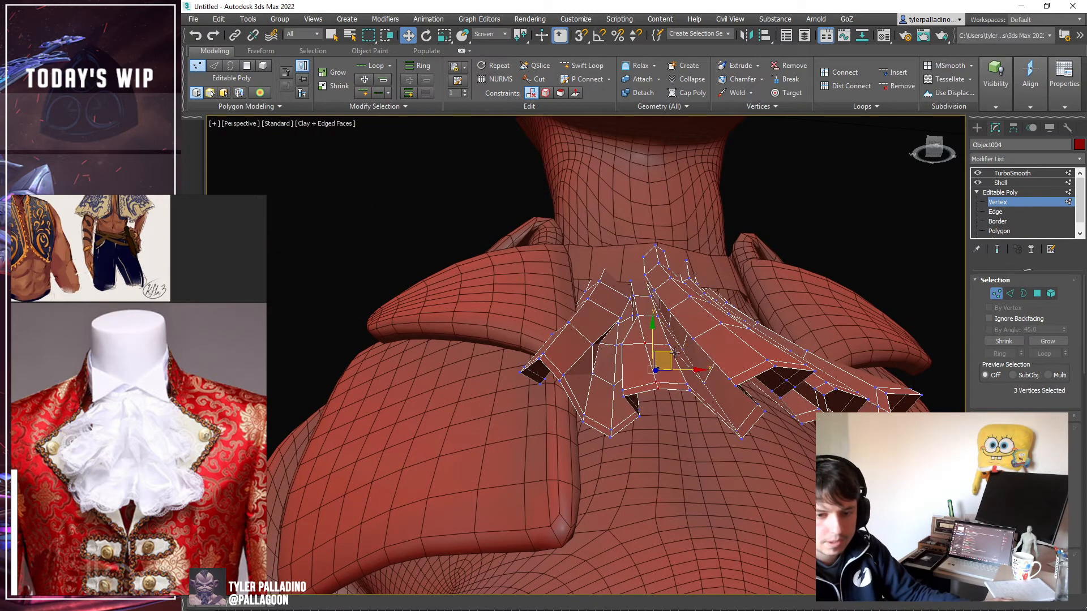
{"action": "middle_click_drag", "start_coordinate": [672, 324], "coordinate": [669, 341], "text": "alt"}
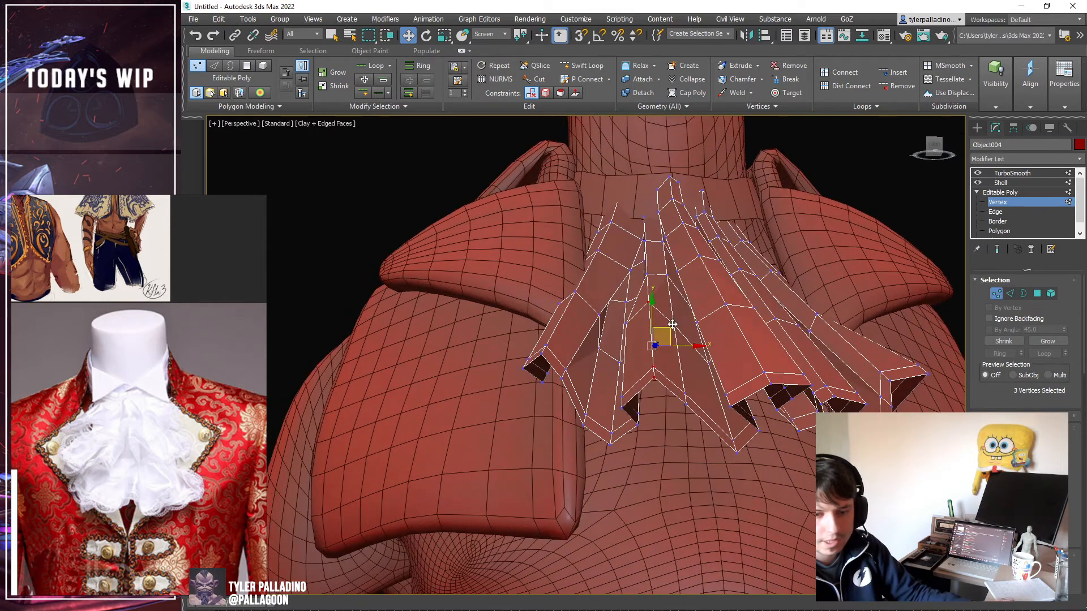
{"action": "left_click_drag", "start_coordinate": [699, 355], "coordinate": [708, 342]}
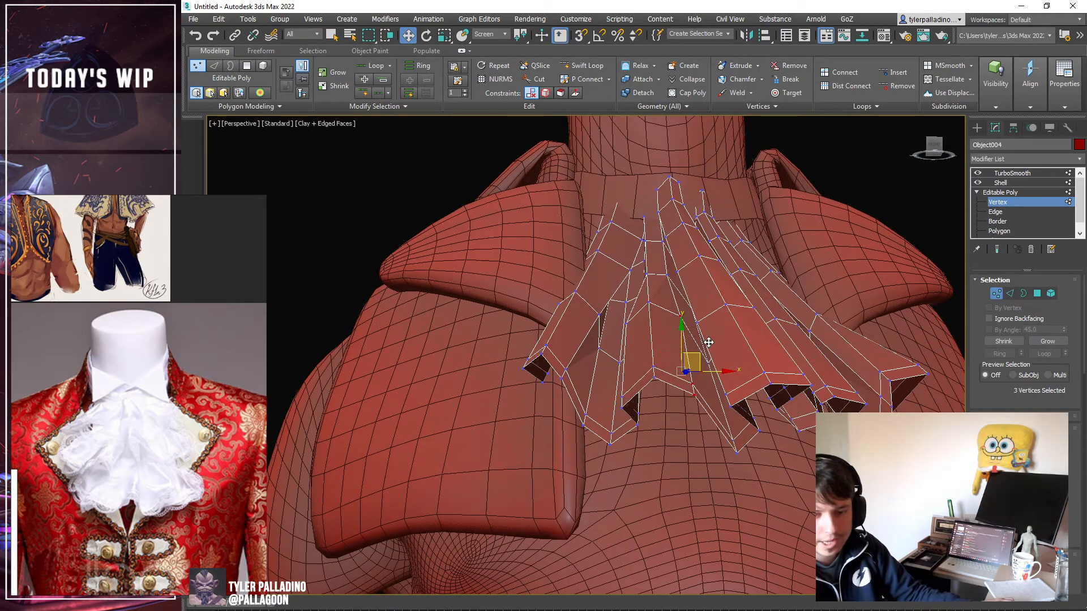
Switch to the TurboSmooth level without edged faces and inspect the smoothed panel on the whole bust.
{"action": "scroll", "coordinate": [704, 340], "scroll_direction": "down", "scroll_amount": 3}
{"action": "key", "text": "F4"}
{"action": "left_click", "coordinate": [1010, 173]}
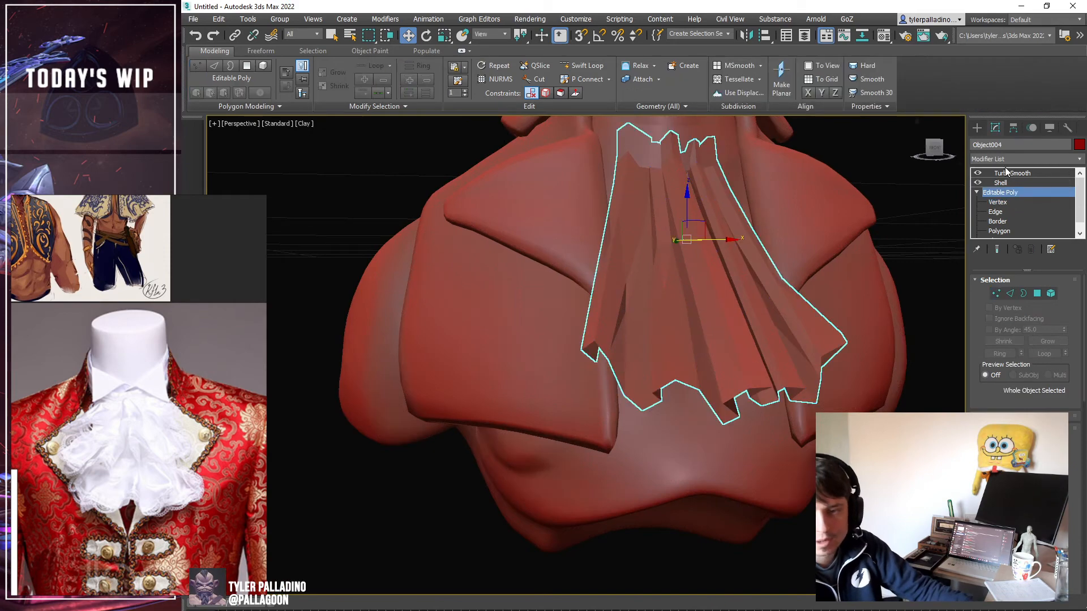
{"action": "middle_click_drag", "start_coordinate": [762, 227], "coordinate": [656, 312]}
{"action": "scroll", "coordinate": [666, 289], "scroll_direction": "down", "scroll_amount": 8}
{"action": "left_click", "coordinate": [729, 328]}
{"action": "scroll", "coordinate": [647, 295], "scroll_direction": "up", "scroll_amount": 5}
{"action": "left_click", "coordinate": [646, 295]}
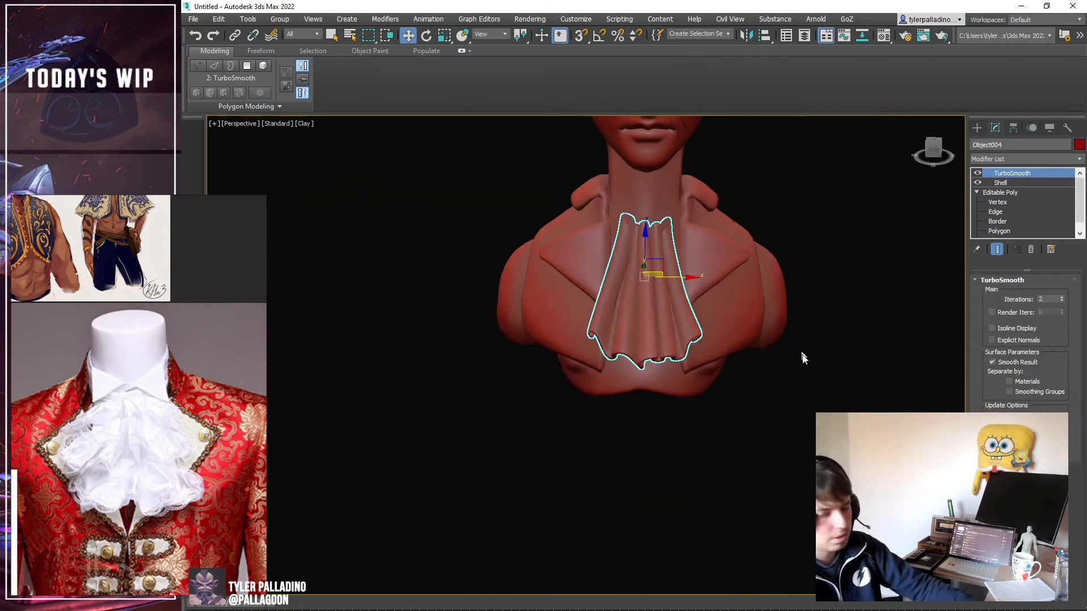
Add an Edit Poly modifier to the panel between the Editable Poly base and Shell.
{"action": "left_click", "coordinate": [1013, 192]}
{"action": "left_click", "coordinate": [1015, 158]}
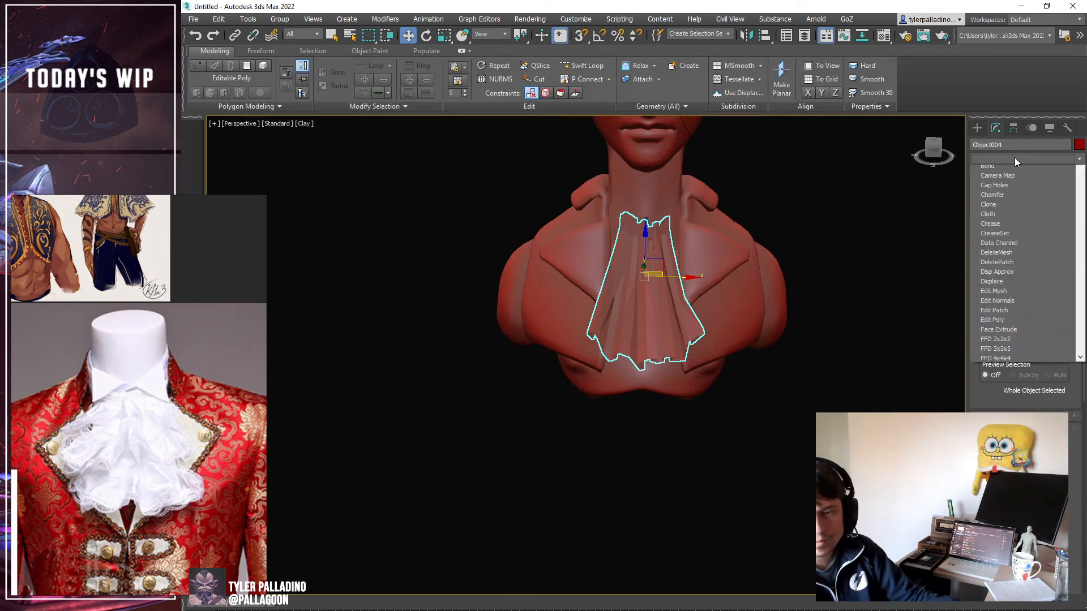
{"action": "left_click", "coordinate": [999, 541]}
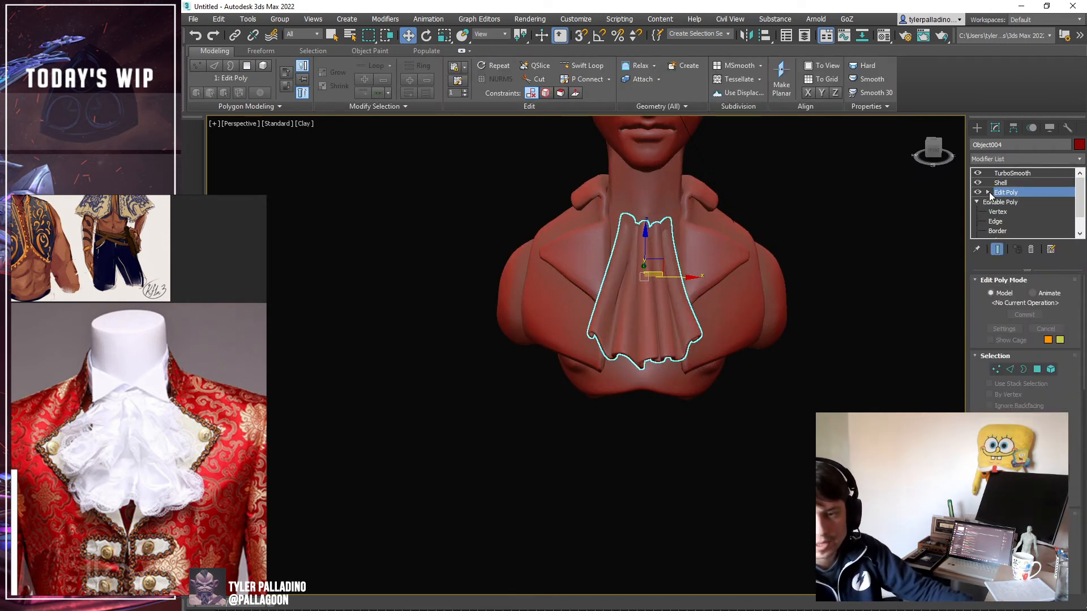
Select all panel polygons above the lowest fold section in the Edit Poly and detach them as a separate object.
{"action": "left_click", "coordinate": [1010, 231]}
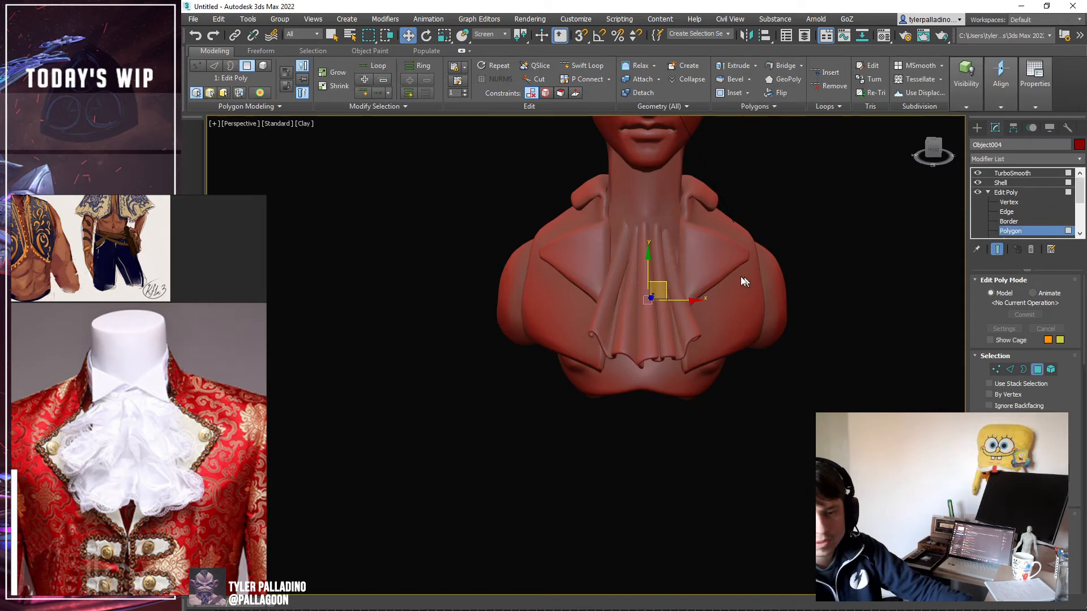
{"action": "key", "text": "F4"}
{"action": "left_click", "coordinate": [997, 249]}
{"action": "scroll", "coordinate": [675, 292], "scroll_direction": "up", "scroll_amount": 5}
{"action": "middle_click_drag", "start_coordinate": [676, 292], "coordinate": [688, 267], "text": "alt"}
{"action": "left_click_drag", "start_coordinate": [458, 343], "coordinate": [457, 343]}
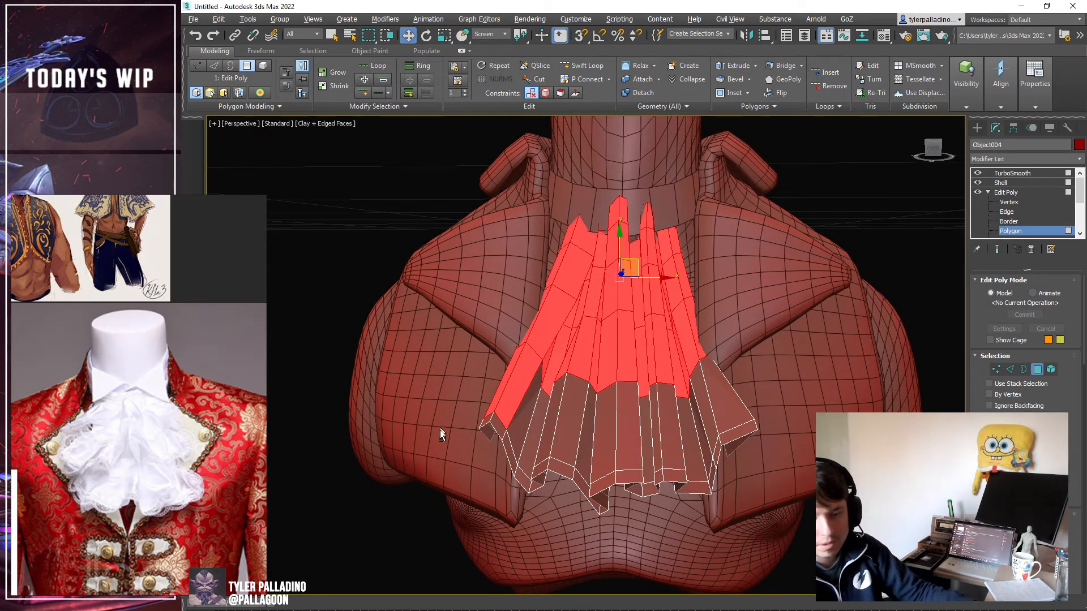
{"action": "left_click_drag", "start_coordinate": [517, 379], "coordinate": [517, 380], "text": "alt"}
{"action": "middle_click_drag", "start_coordinate": [518, 380], "coordinate": [538, 396], "text": "alt"}
{"action": "scroll", "coordinate": [1023, 362], "scroll_direction": "down", "scroll_amount": 5}
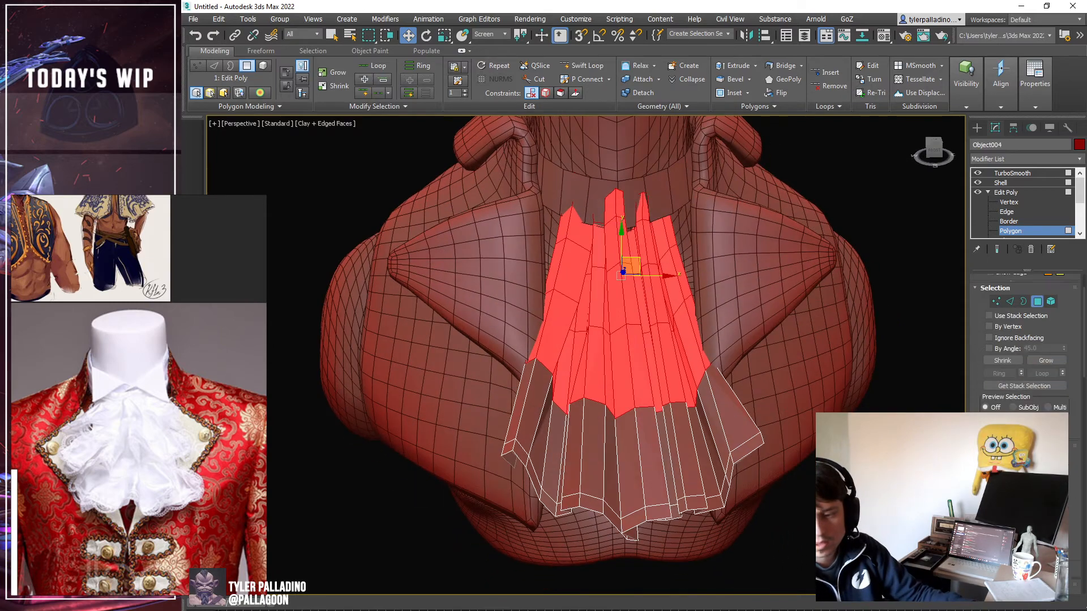
{"action": "scroll", "coordinate": [1024, 339], "scroll_direction": "up", "scroll_amount": 5}
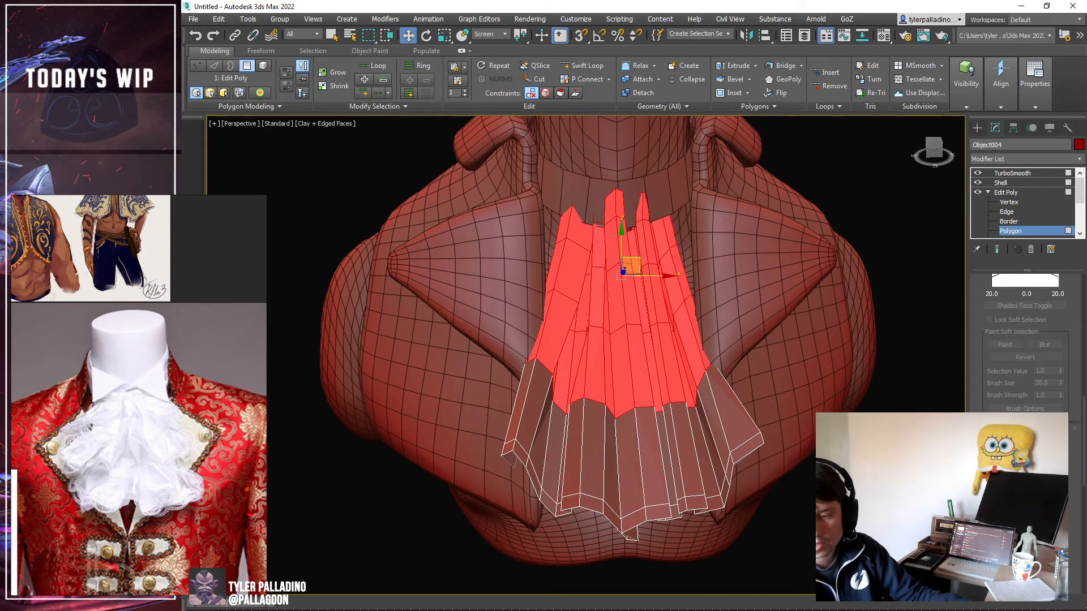
{"action": "left_click", "coordinate": [895, 287]}
Delete the Edit Poly modifier from the original panel to restore its full length.
{"action": "left_click", "coordinate": [1008, 194]}
{"action": "right_click", "coordinate": [1008, 194]}
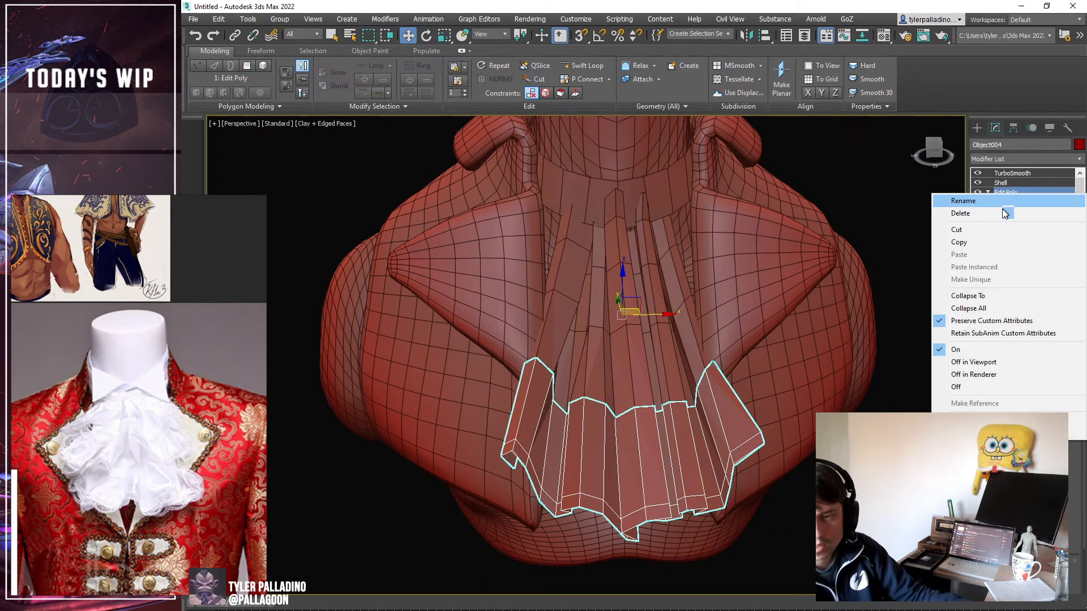
{"action": "left_click", "coordinate": [1006, 213]}
{"action": "left_click", "coordinate": [634, 378]}
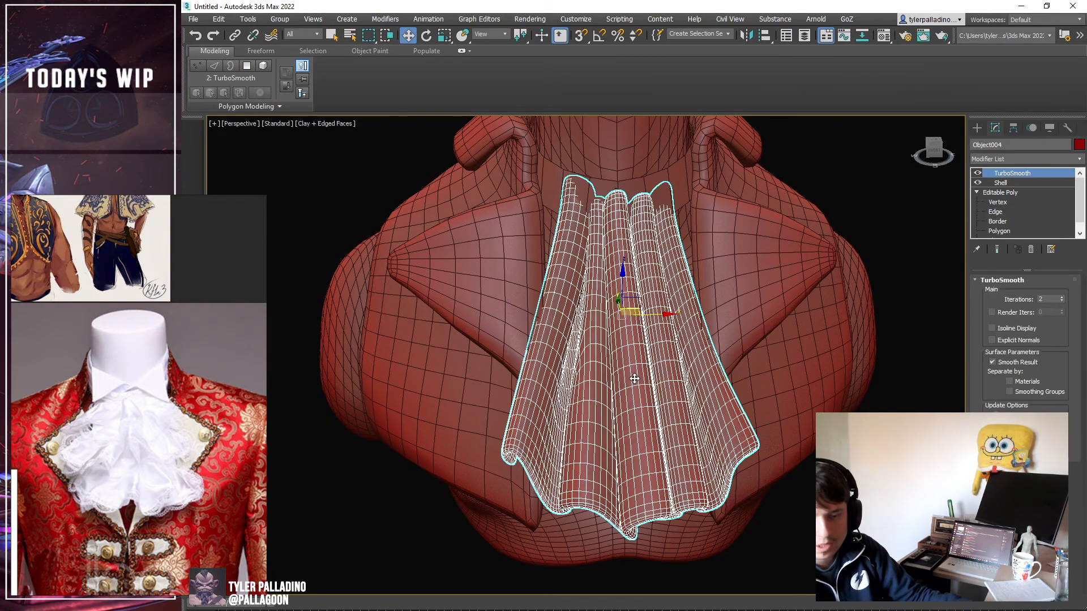
Select the detached upper piece and add a Push modifier with a Push Value of 0.005.
{"action": "left_click", "coordinate": [636, 408]}
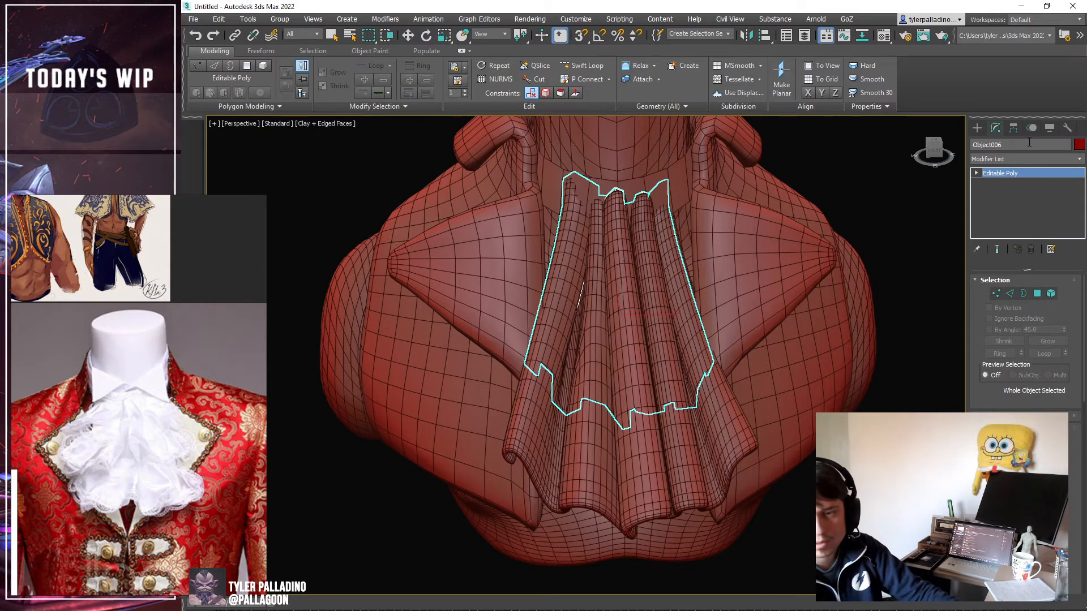
{"action": "left_click", "coordinate": [1020, 158]}
{"action": "scroll", "coordinate": [1020, 283], "scroll_direction": "down", "scroll_amount": 15}
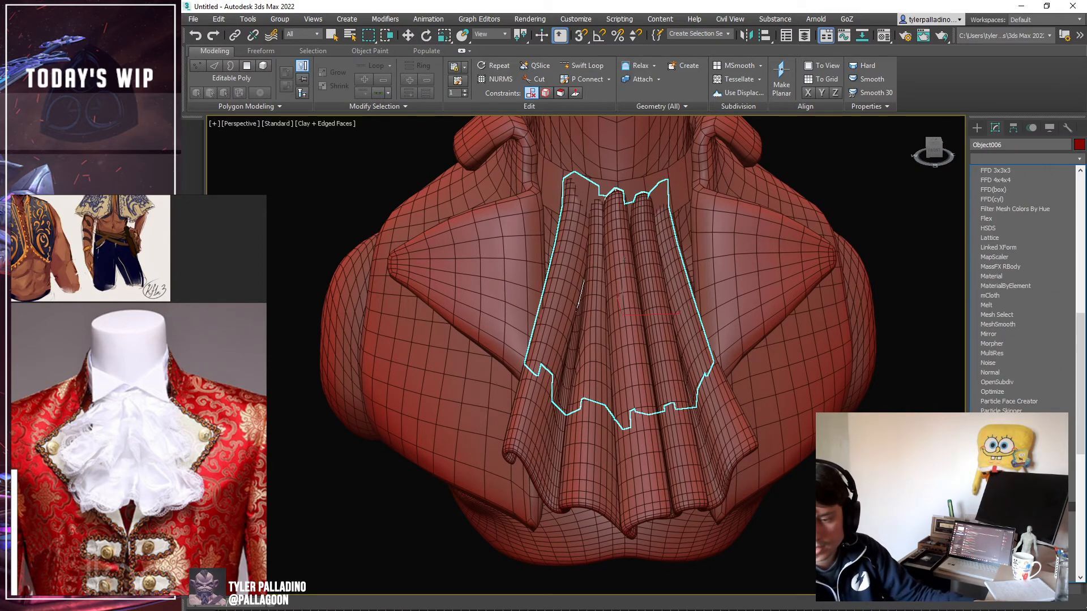
{"action": "left_click", "coordinate": [1035, 507]}
{"action": "left_click", "coordinate": [1074, 293]}
{"action": "left_click", "coordinate": [1074, 293]}
{"action": "right_click", "coordinate": [1073, 293]}
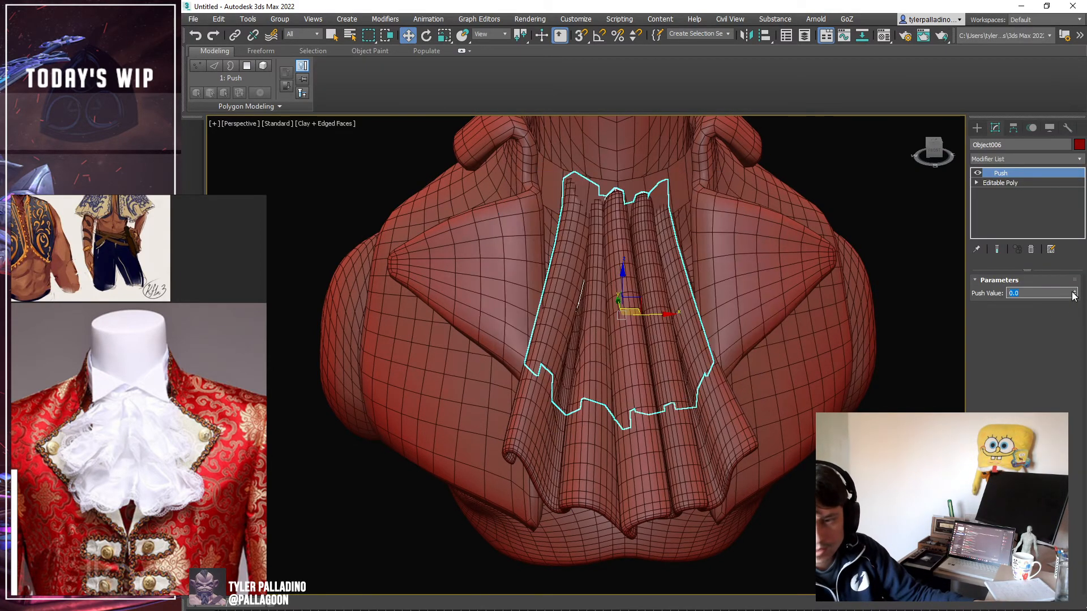
{"action": "type", "text": "5"}
{"action": "key", "text": "Return"}
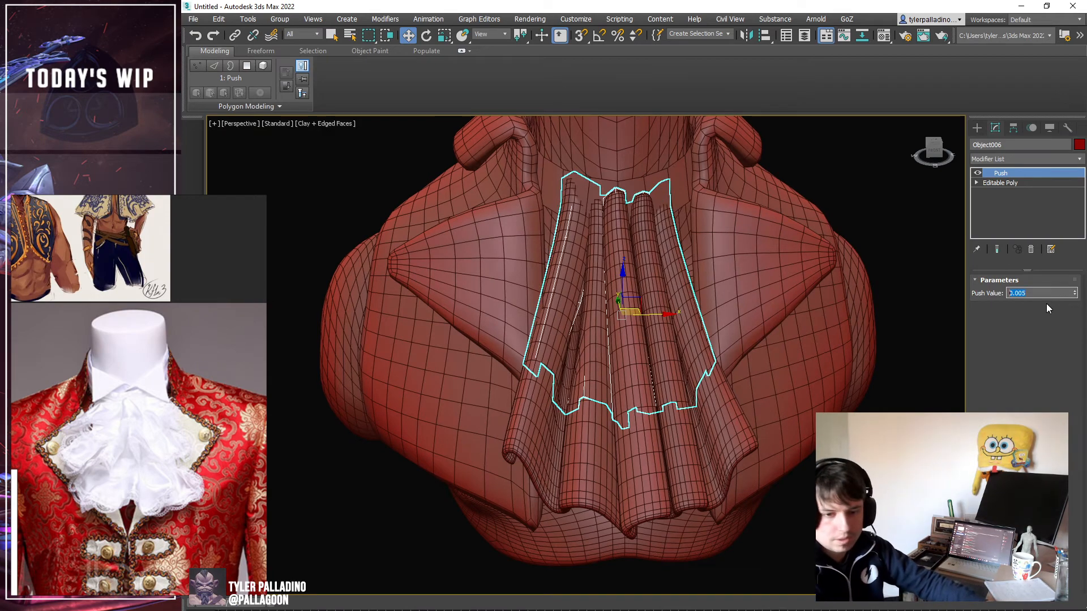
Increase the upper ruffle's Push Value to 0.01 and on to 0.02 so it sits above the panel.
{"action": "left_click_drag", "start_coordinate": [1031, 292], "coordinate": [1018, 291]}
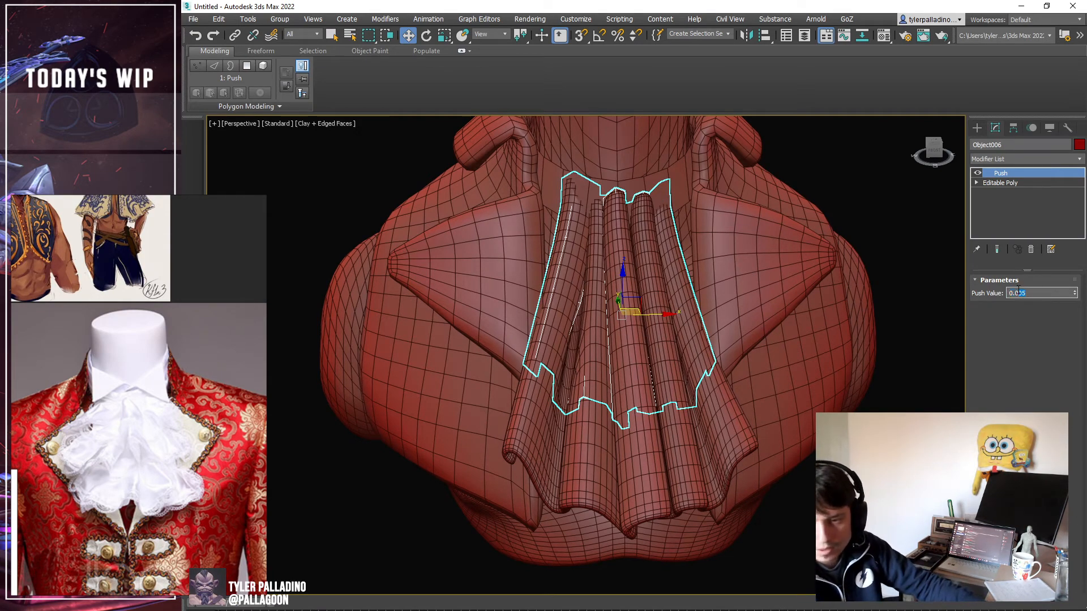
{"action": "type", "text": "1"}
{"action": "key", "text": "Return"}
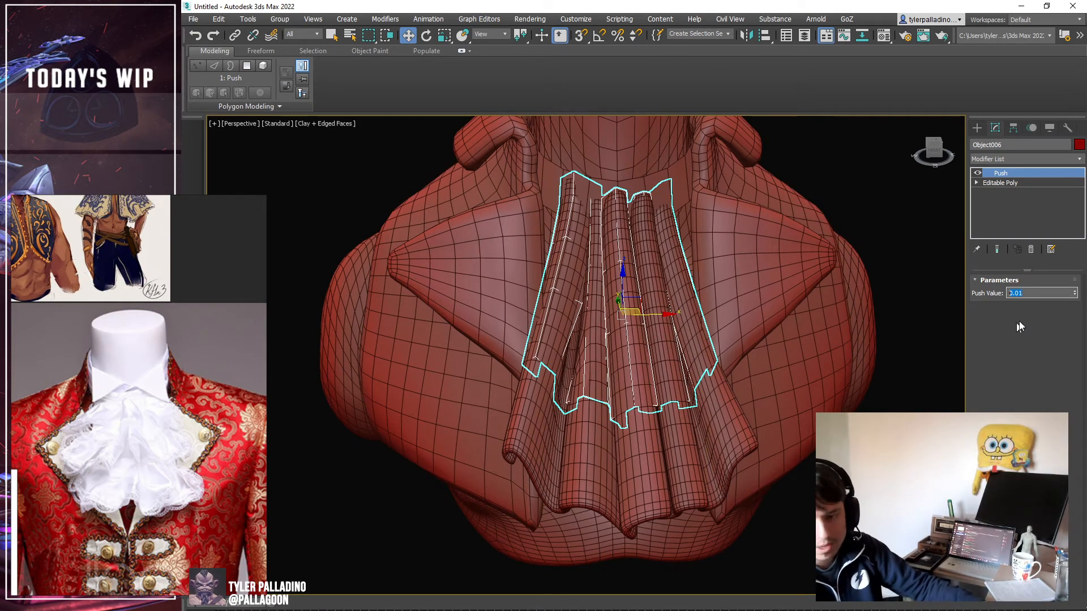
{"action": "key", "text": "BackSpace"}
{"action": "type", "text": "4"}
{"action": "key", "text": "Return"}
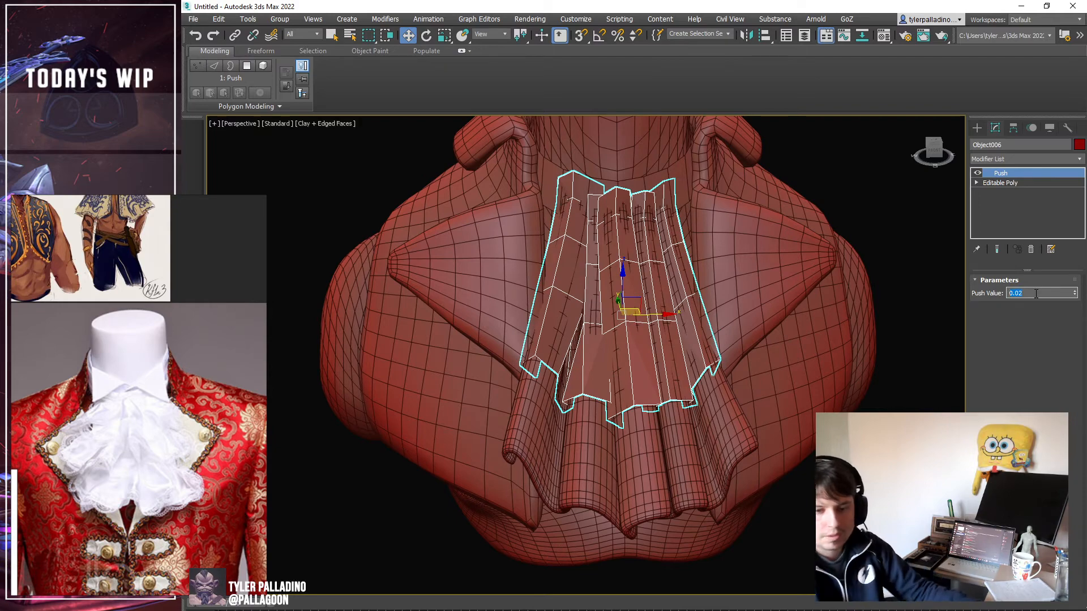
Copy the full-length panel's Shell and TurboSmooth modifiers onto the upper ruffle above Push, and turn off the edged-faces display.
{"action": "left_click", "coordinate": [741, 449]}
{"action": "left_click", "coordinate": [1016, 181], "text": "ctrl"}
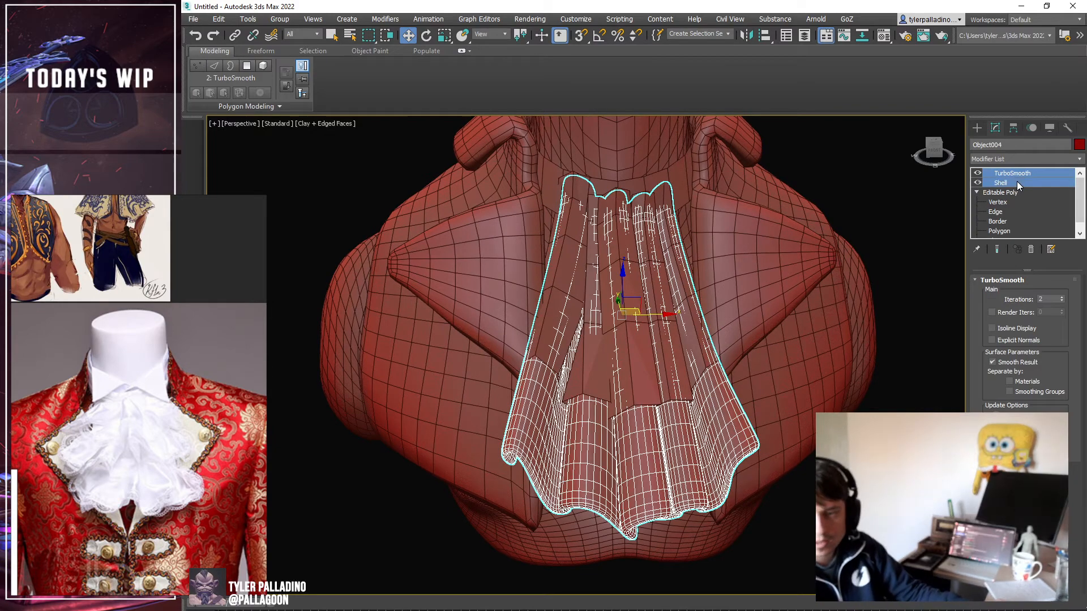
{"action": "right_click", "coordinate": [1016, 181]}
{"action": "left_click", "coordinate": [951, 227]}
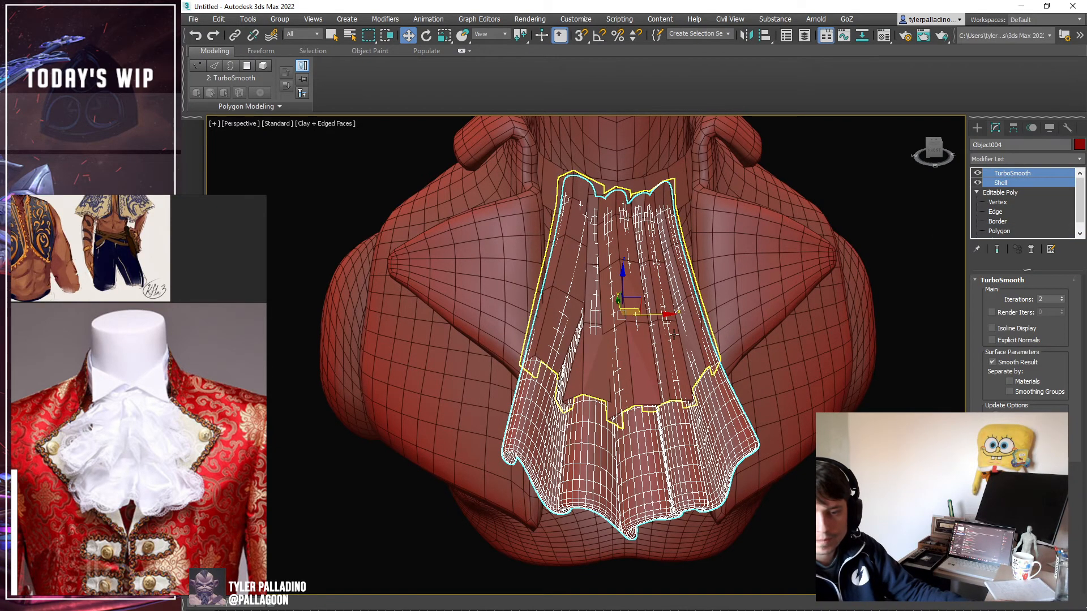
{"action": "left_click", "coordinate": [672, 334]}
{"action": "right_click", "coordinate": [994, 170]}
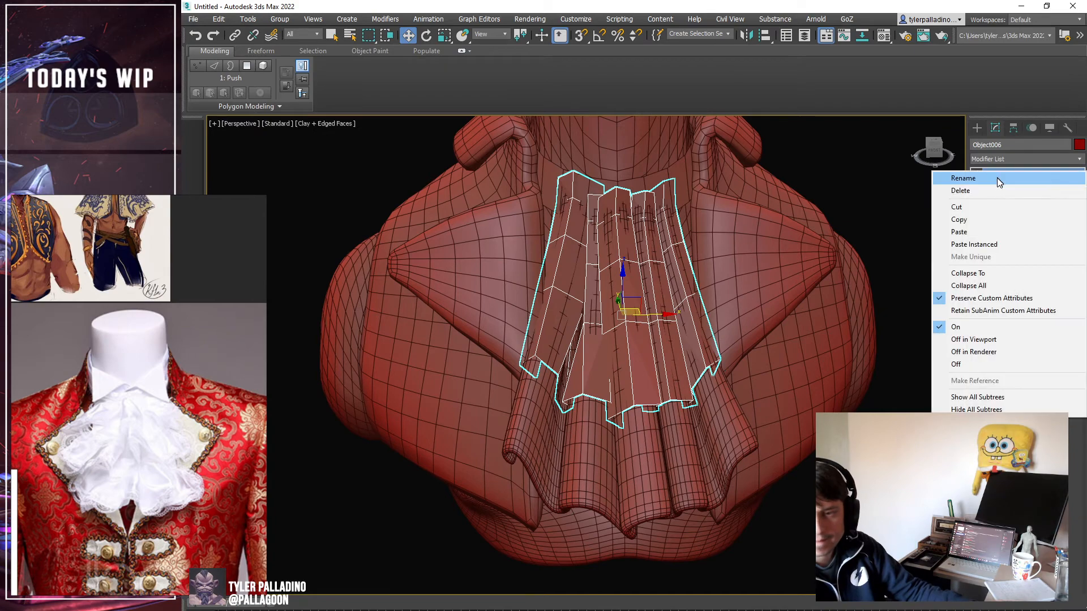
{"action": "left_click", "coordinate": [978, 228]}
{"action": "key", "text": "F4"}
{"action": "middle_click_drag", "start_coordinate": [876, 304], "coordinate": [866, 243], "text": "alt"}
{"action": "left_click", "coordinate": [866, 243]}
{"action": "scroll", "coordinate": [749, 267], "scroll_direction": "down", "scroll_amount": 3}
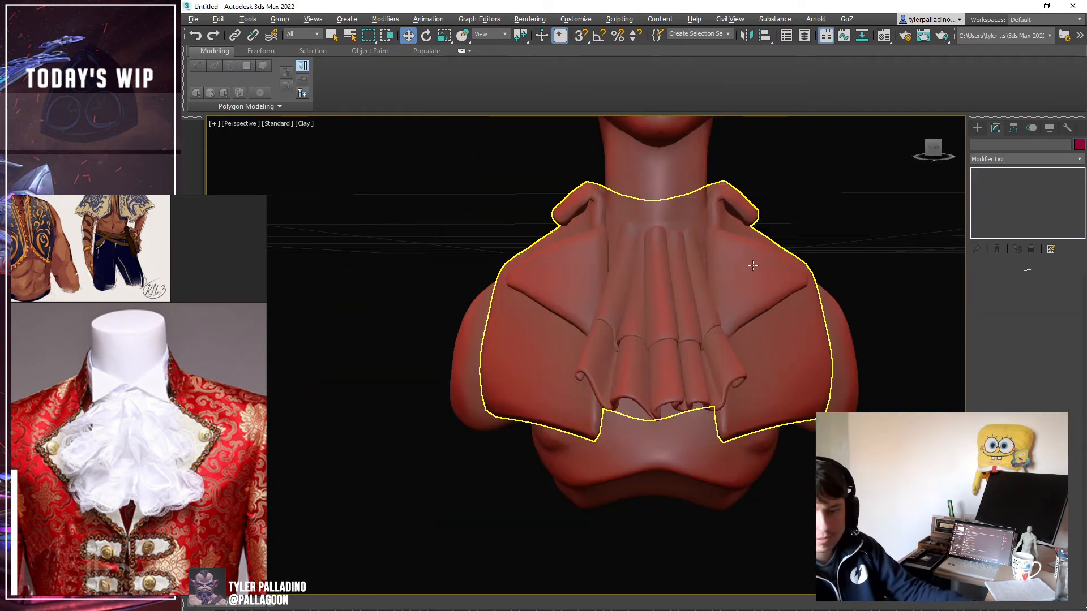
Clone the upper ruffle and the full-length panel together as copies and isolate those copies in the viewport.
{"action": "middle_click_drag", "start_coordinate": [748, 267], "coordinate": [649, 308], "text": "alt"}
{"action": "left_click", "coordinate": [650, 308]}
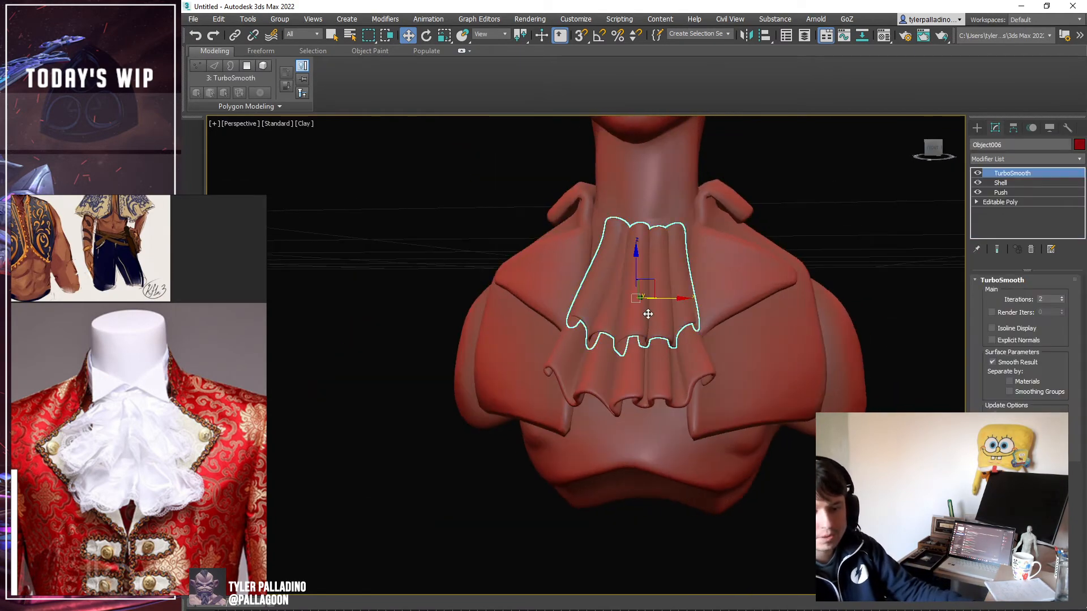
{"action": "scroll", "coordinate": [655, 305], "scroll_direction": "up", "scroll_amount": 5}
{"action": "left_click", "coordinate": [647, 381], "text": "ctrl"}
{"action": "mouse_move", "coordinate": [648, 381]}
{"action": "middle_mouse_down"}
{"action": "mouse_move", "coordinate": [612, 357]}
{"action": "mouse_move", "coordinate": [671, 362]}
{"action": "mouse_move", "coordinate": [662, 363]}
{"action": "middle_mouse_up"}
{"action": "key", "text": "ctrl+v"}
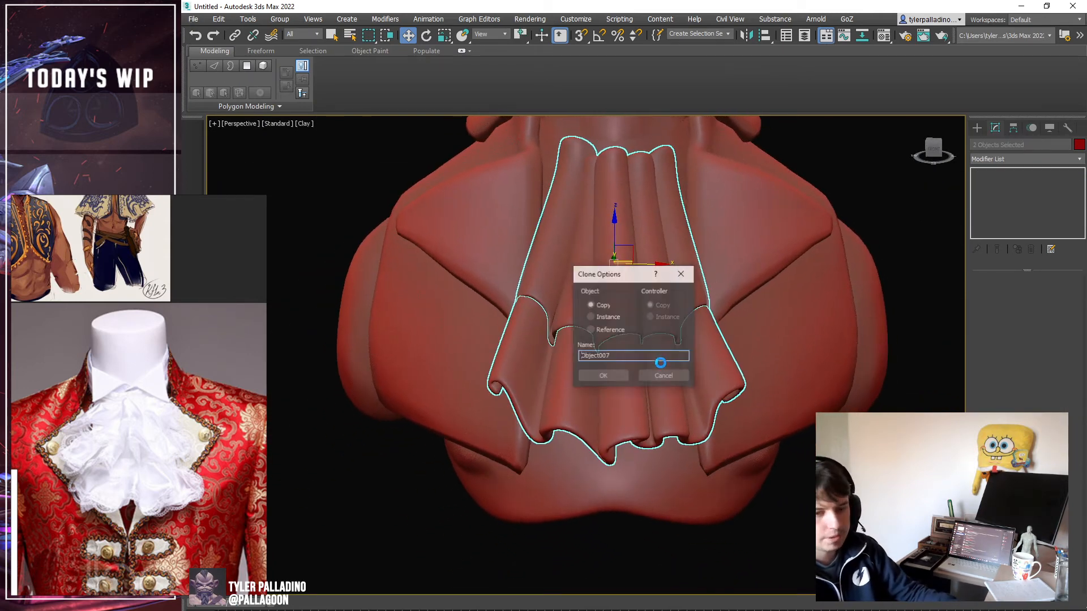
{"action": "left_click", "coordinate": [623, 374]}
{"action": "scroll", "coordinate": [750, 422], "scroll_direction": "down", "scroll_amount": 6}
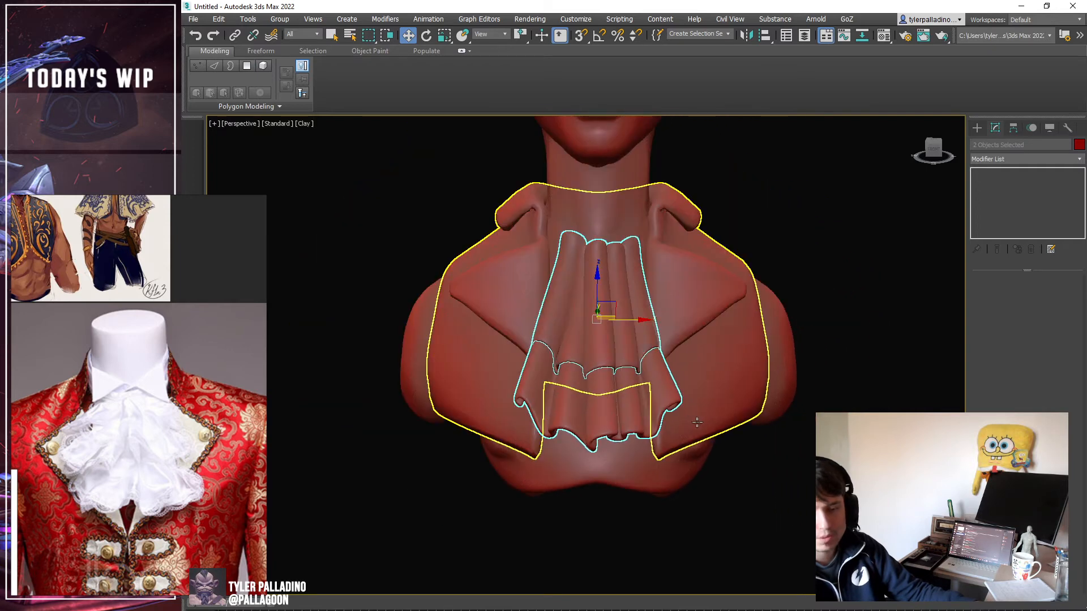
{"action": "right_click", "coordinate": [626, 365]}
{"action": "left_click", "coordinate": [664, 267]}
{"action": "left_click", "coordinate": [664, 268]}
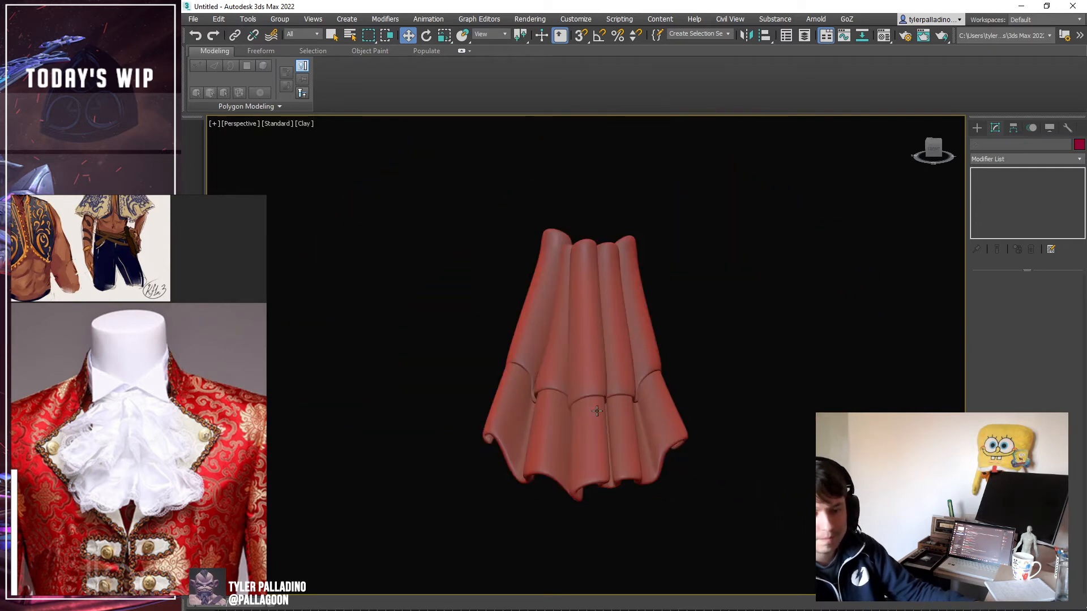
Send the cloned full-length panel to ZBrush with GoZ and switch to the Fearn_22 bust tool there.
{"action": "left_click", "coordinate": [601, 408]}
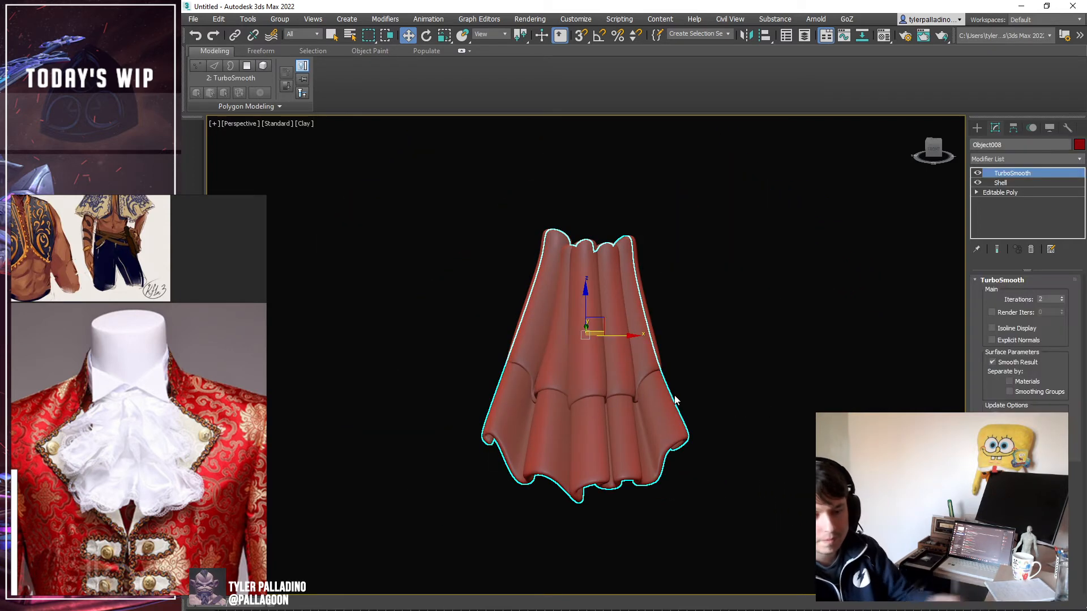
{"action": "left_click", "coordinate": [847, 20]}
{"action": "left_click", "coordinate": [856, 38]}
{"action": "left_click", "coordinate": [691, 367]}
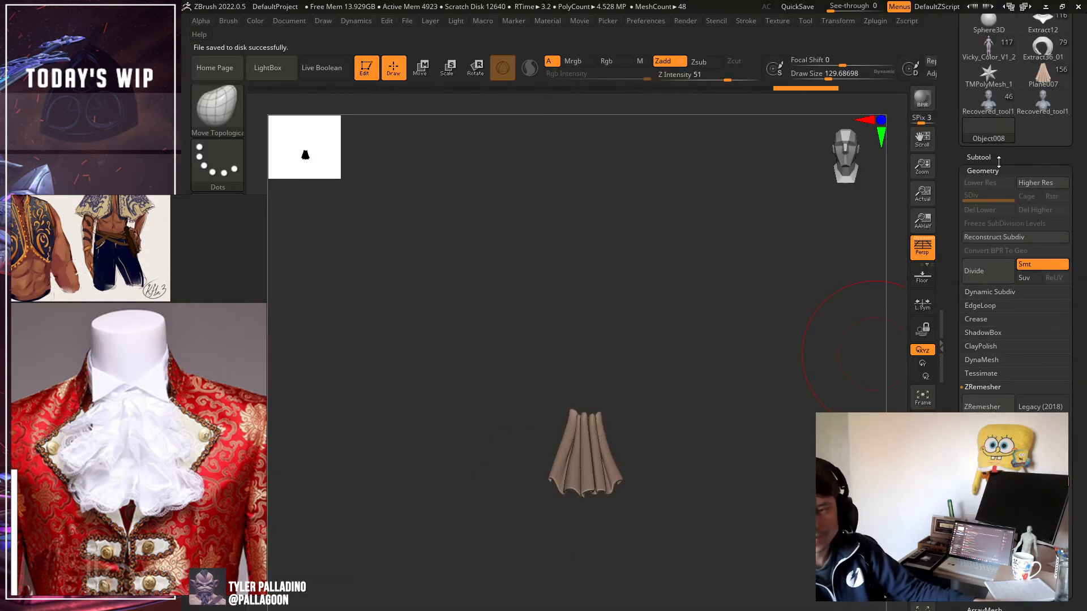
{"action": "left_click_drag", "start_coordinate": [1073, 227], "coordinate": [1073, 464]}
{"action": "left_click", "coordinate": [1043, 232]}
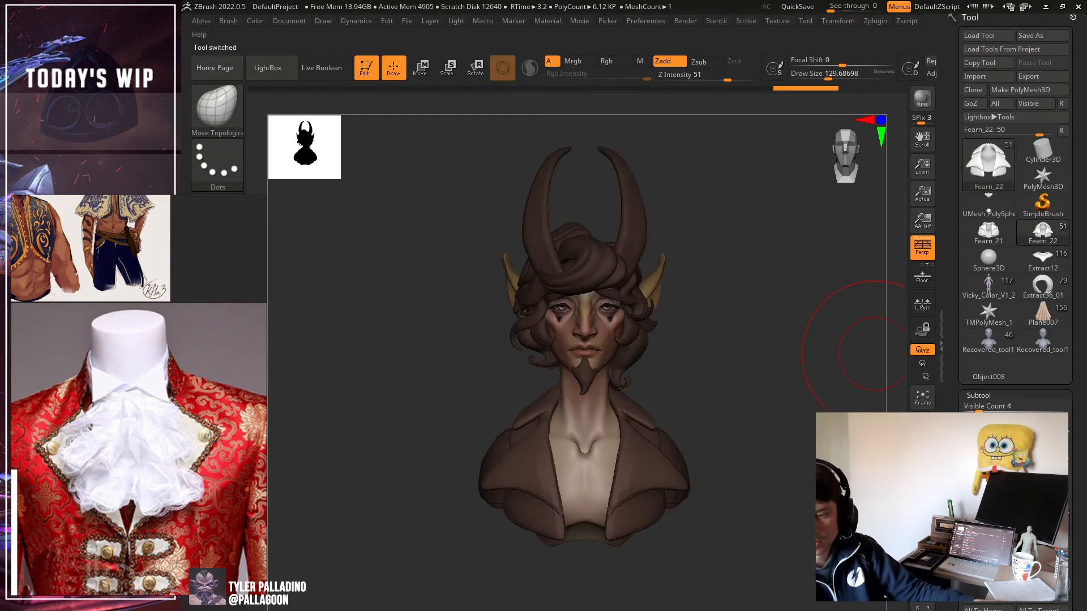
Switch back to 3ds Max and send the cloned upper ruffle to ZBrush with GoZ.
{"action": "key", "text": "alt+Tab"}
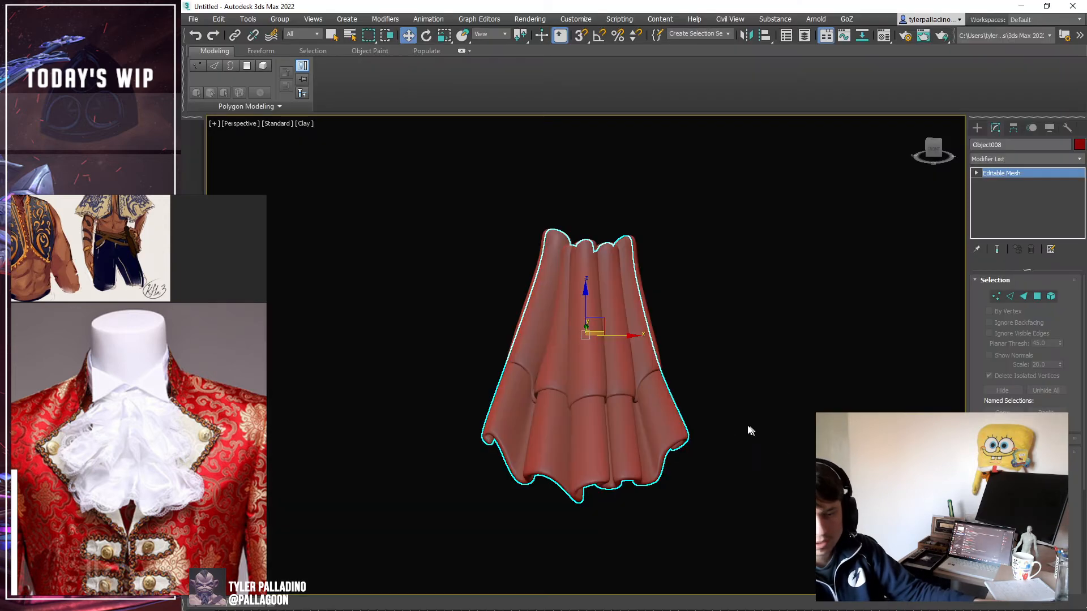
{"action": "left_click", "coordinate": [653, 365]}
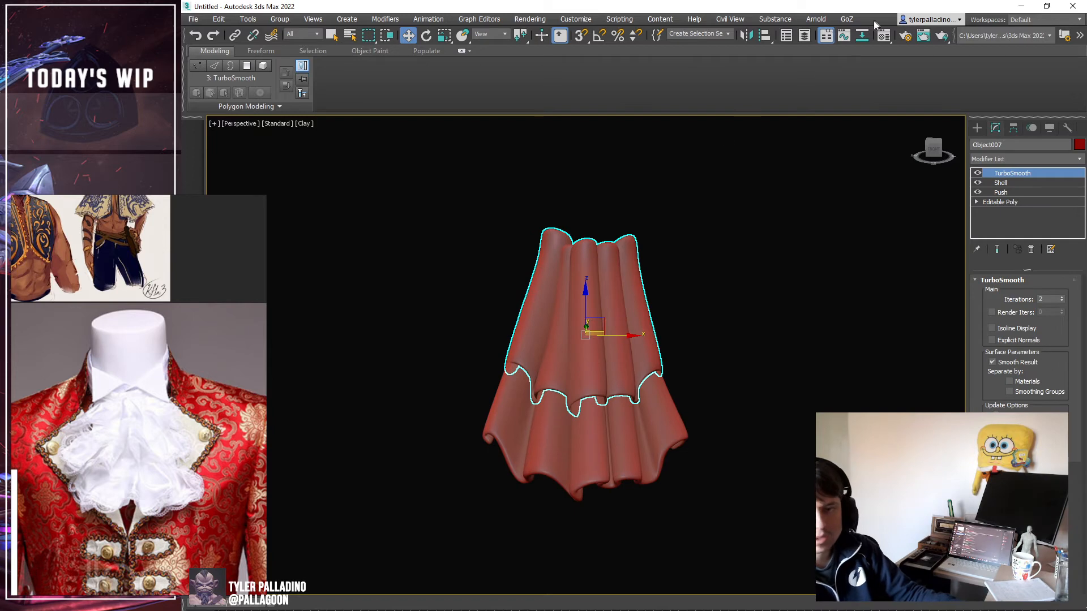
{"action": "left_click", "coordinate": [848, 20]}
{"action": "left_click", "coordinate": [848, 35]}
{"action": "left_click", "coordinate": [678, 369]}
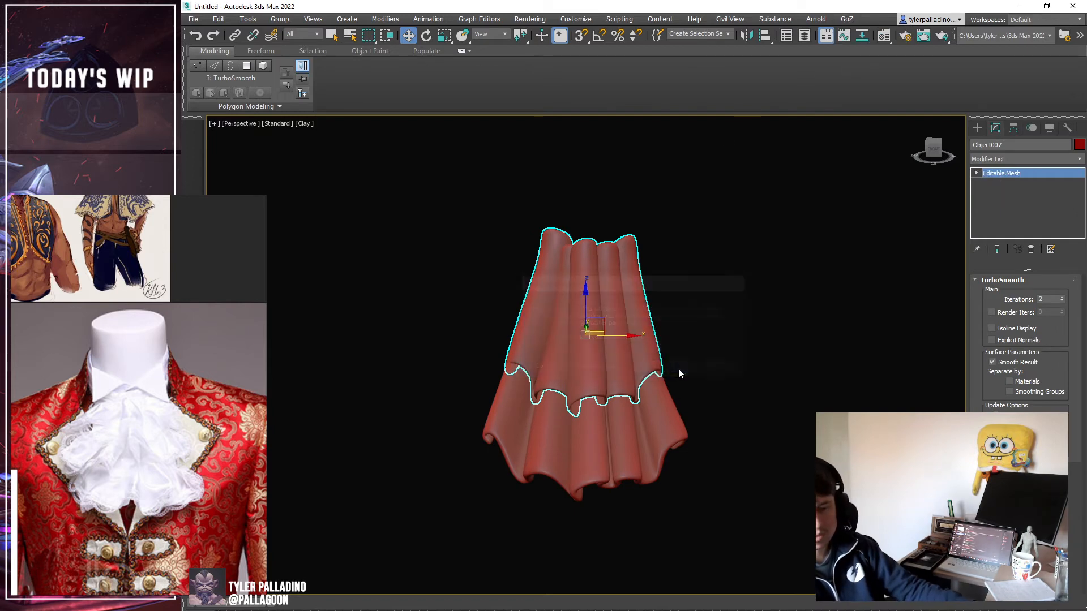
{"action": "key", "text": "alt+Tab"}
Delete both exported ruffle copies in 3ds Max and show the original bust and ruffle layers again.
{"action": "middle_click_drag", "start_coordinate": [684, 380], "coordinate": [695, 378]}
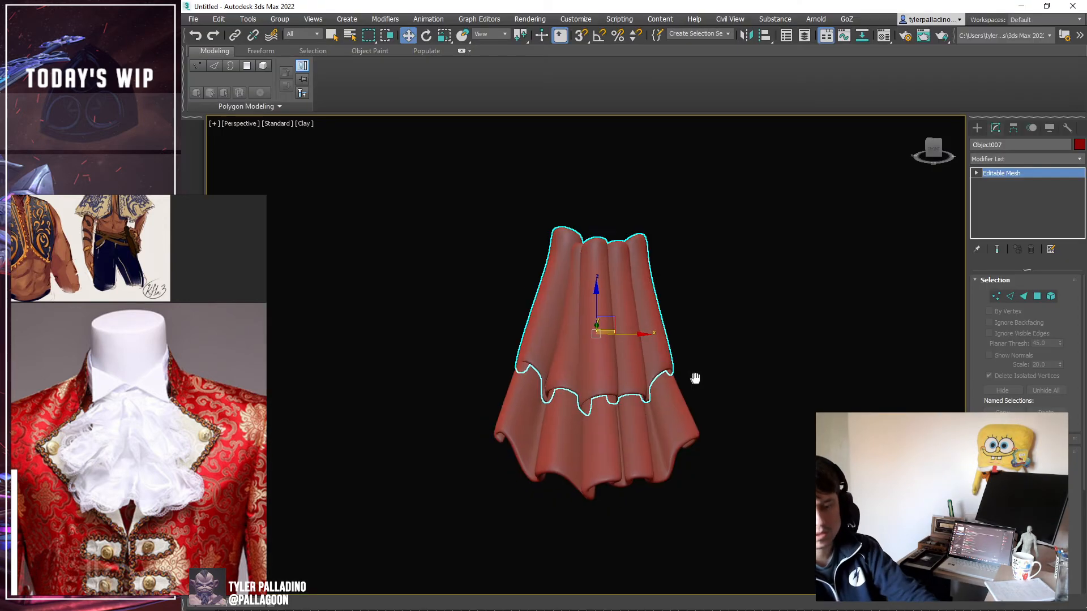
{"action": "key", "text": "Delete"}
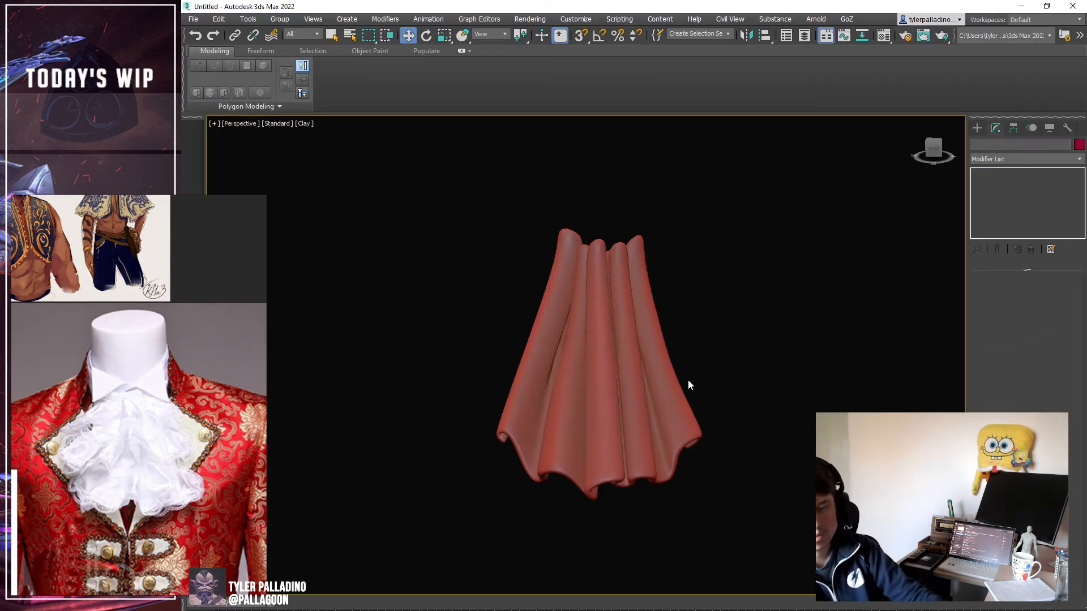
{"action": "left_click", "coordinate": [640, 351]}
{"action": "key", "text": "Delete"}
{"action": "middle_click_drag", "start_coordinate": [629, 236], "coordinate": [624, 247]}
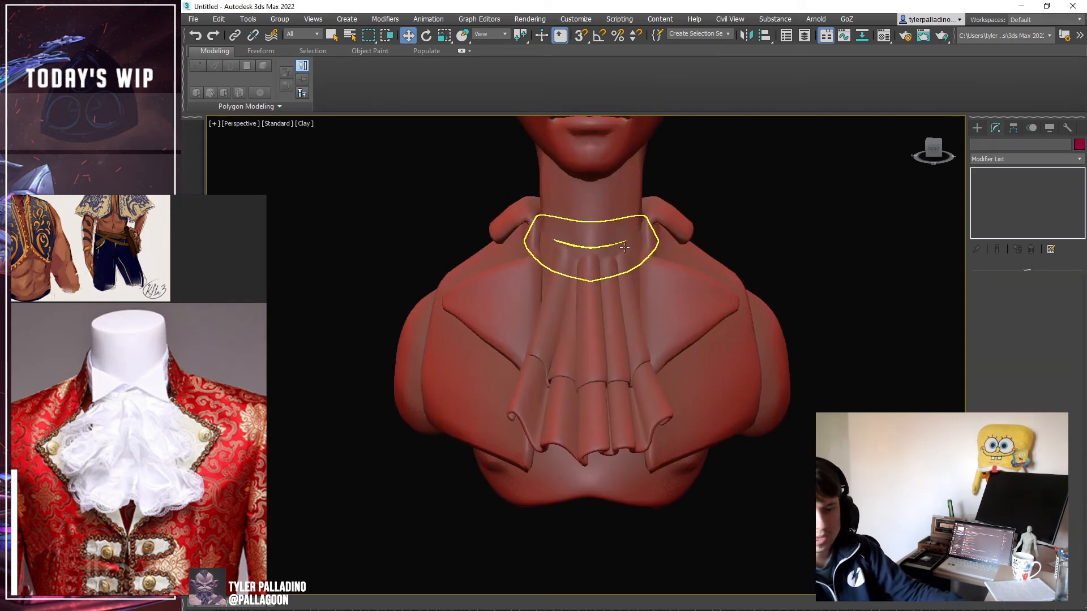
Copy the upper ruffle's Push, Shell and TurboSmooth modifiers and paste them onto the neck band above its Edit Poly.
{"action": "left_click", "coordinate": [624, 247]}
{"action": "left_click", "coordinate": [635, 293]}
{"action": "left_click", "coordinate": [1002, 192], "text": "shift"}
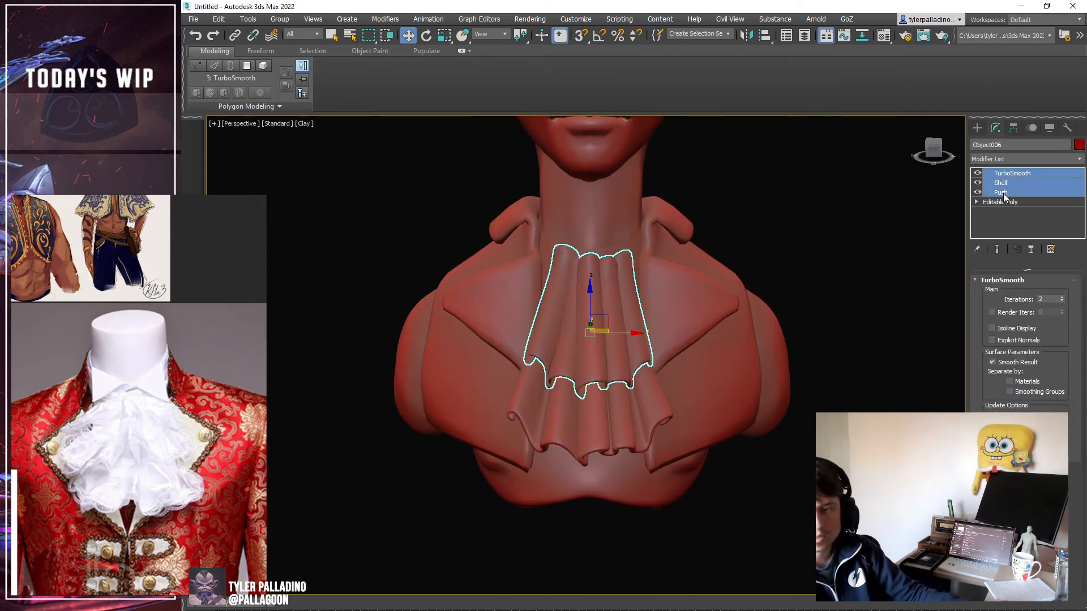
{"action": "right_click", "coordinate": [1003, 192]}
{"action": "left_click", "coordinate": [970, 241]}
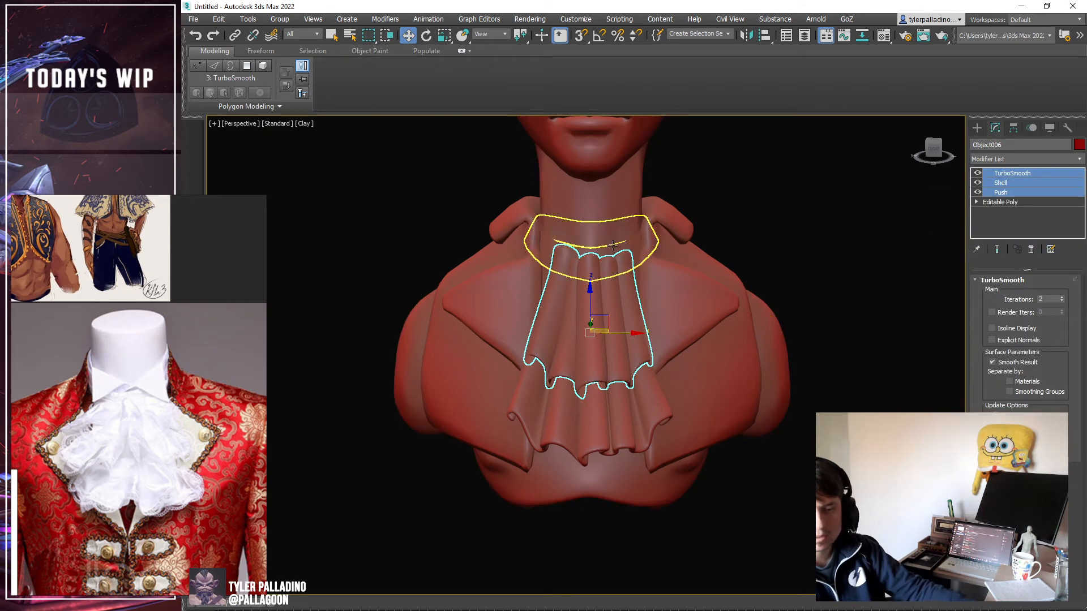
{"action": "left_click", "coordinate": [613, 244]}
{"action": "right_click", "coordinate": [1013, 173]}
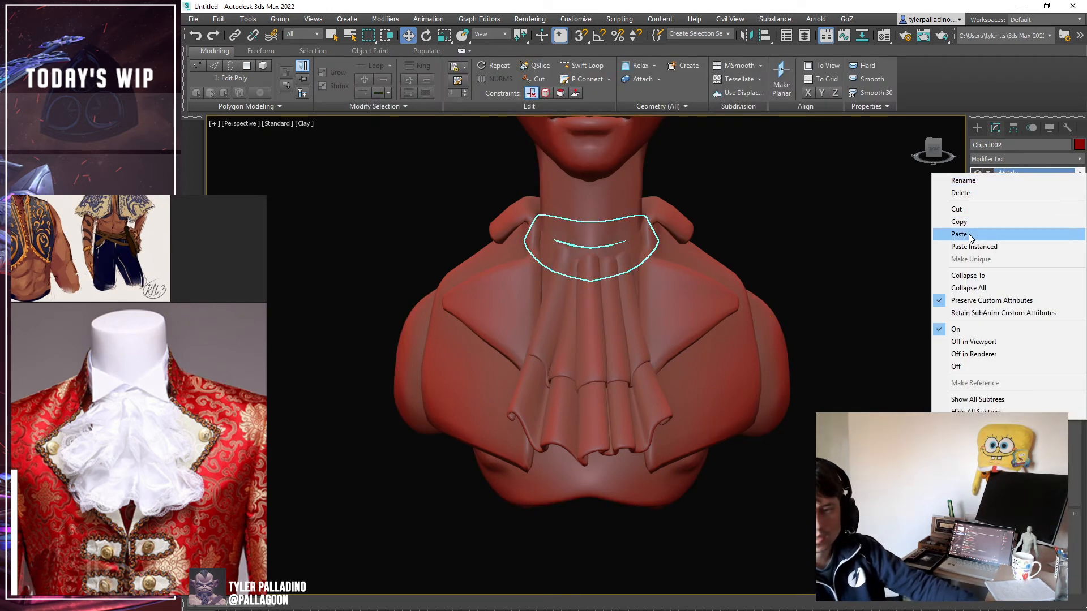
{"action": "left_click", "coordinate": [970, 233]}
Insert a horizontal edge loop along the neck band in its Edit Poly with Swift Loop and return to the TurboSmooth level.
{"action": "scroll", "coordinate": [725, 244], "scroll_direction": "up", "scroll_amount": 1}
{"action": "scroll", "coordinate": [735, 258], "scroll_direction": "up", "scroll_amount": 4}
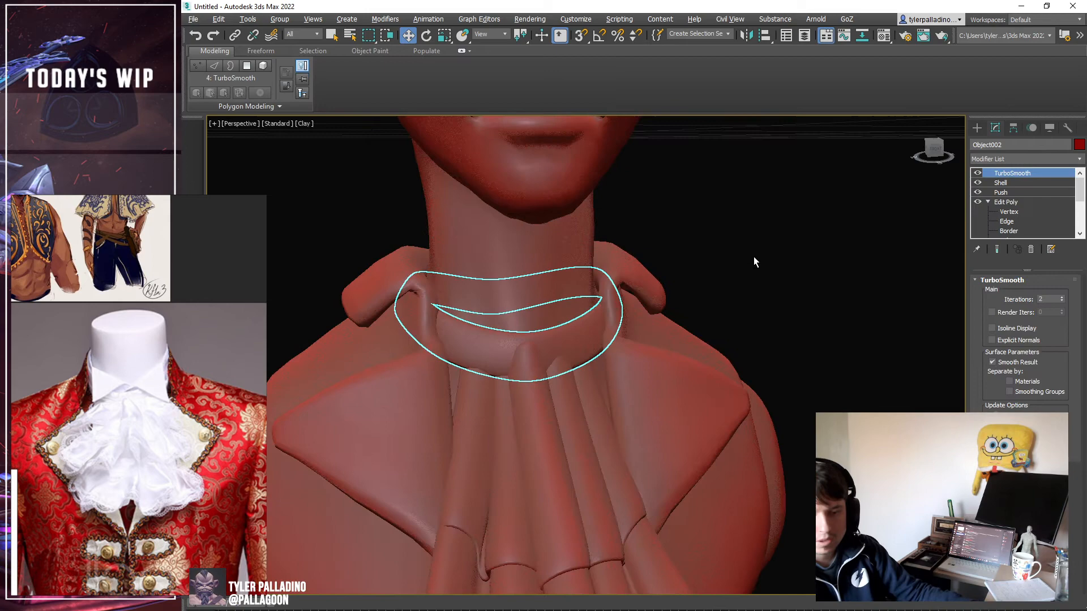
{"action": "left_click", "coordinate": [1027, 199]}
{"action": "key", "text": "F4"}
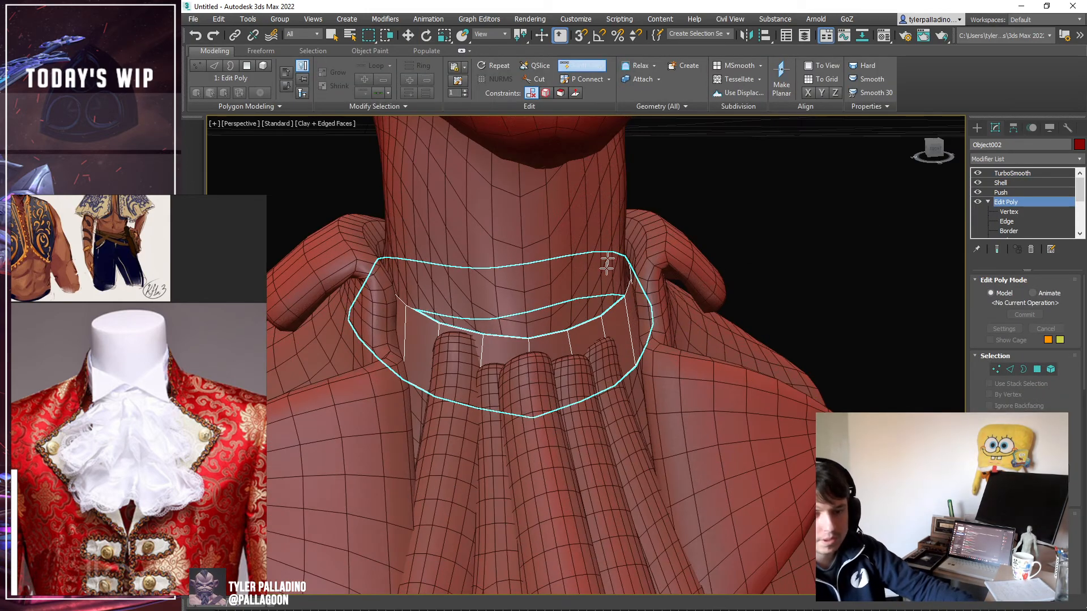
{"action": "key", "text": "2"}
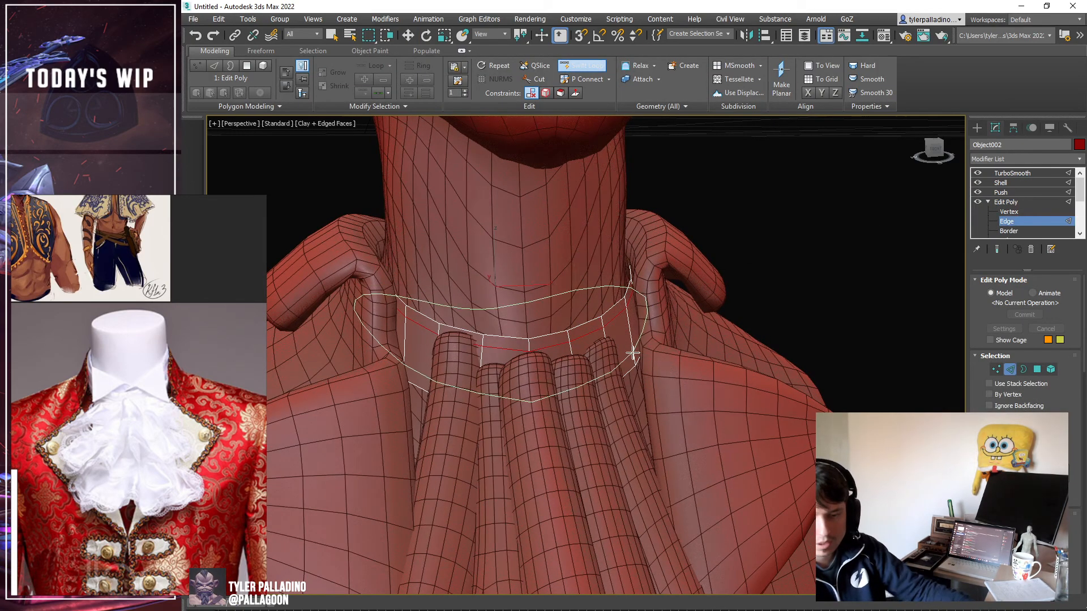
{"action": "left_click", "coordinate": [632, 354]}
{"action": "key", "text": "w"}
{"action": "left_click", "coordinate": [1013, 202]}
{"action": "left_click", "coordinate": [1012, 174]}
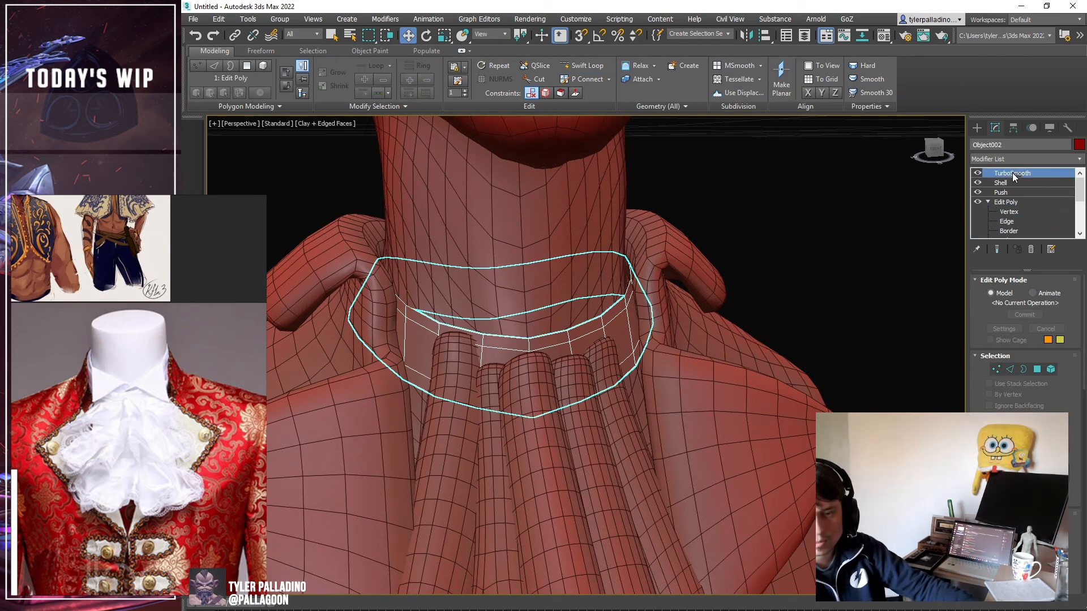
{"action": "key", "text": "F4"}
Clone the smoothed neck band as a copy and send that copy to ZBrush with GoZ.
{"action": "middle_click_drag", "start_coordinate": [781, 265], "coordinate": [718, 256], "text": "alt"}
{"action": "scroll", "coordinate": [718, 256], "scroll_direction": "down", "scroll_amount": 4}
{"action": "key", "text": "ctrl+v"}
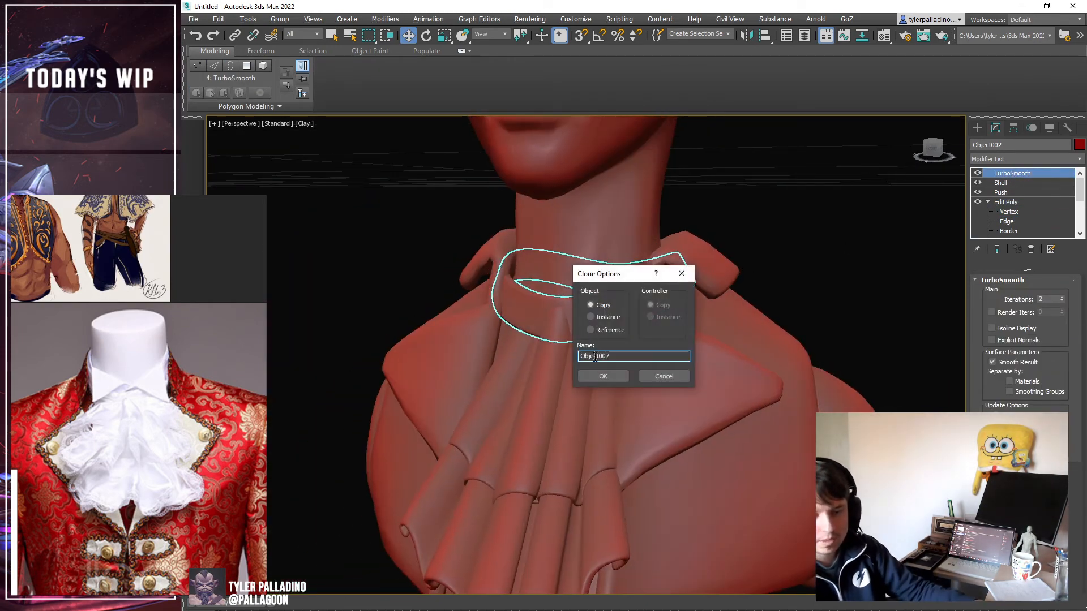
{"action": "left_click", "coordinate": [604, 376]}
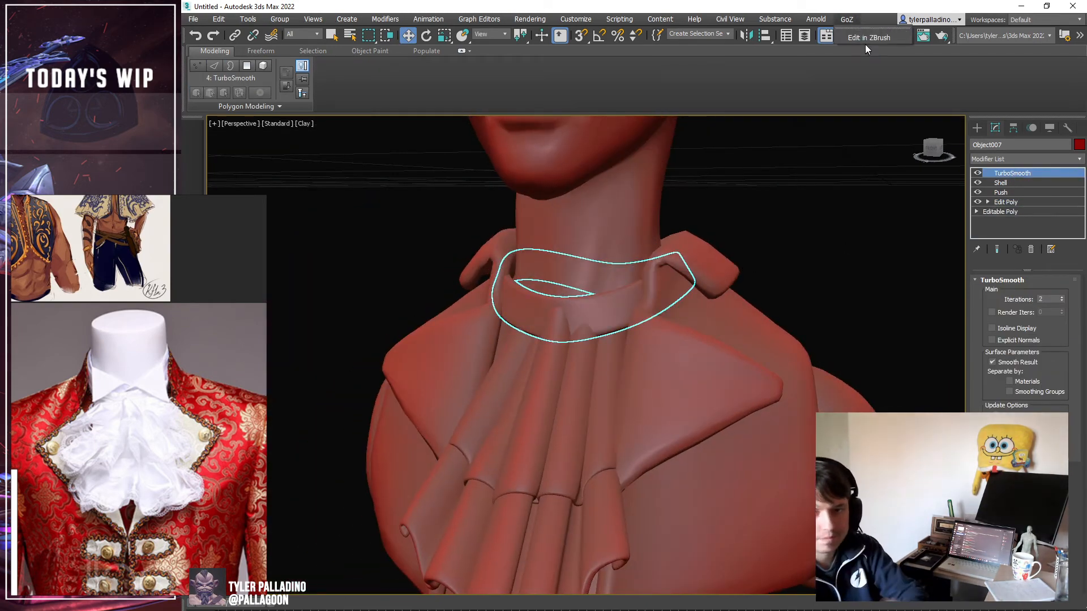
{"action": "left_click", "coordinate": [865, 41]}
{"action": "left_click", "coordinate": [687, 366]}
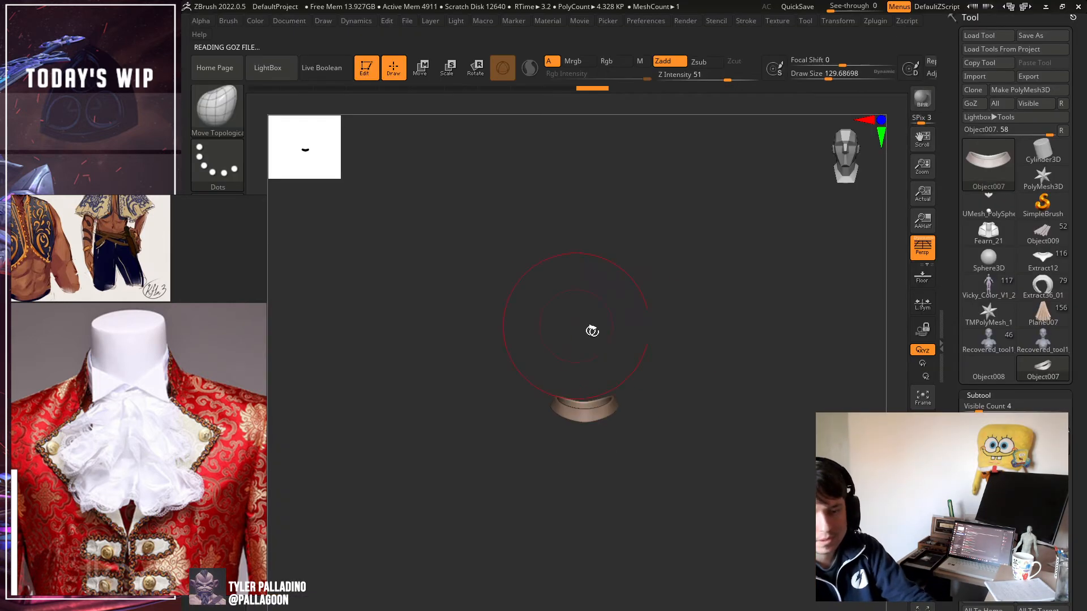
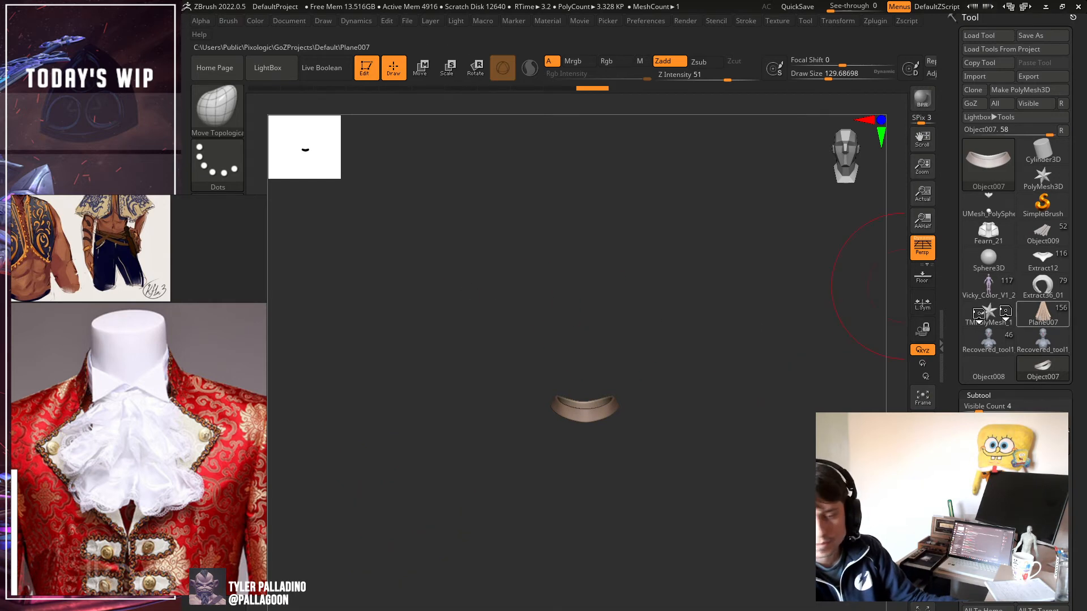
Bring up the bust tool with the long panel and add the neck band to it as a subtool.
{"action": "left_click", "coordinate": [1043, 315]}
{"action": "left_click", "coordinate": [1043, 233]}
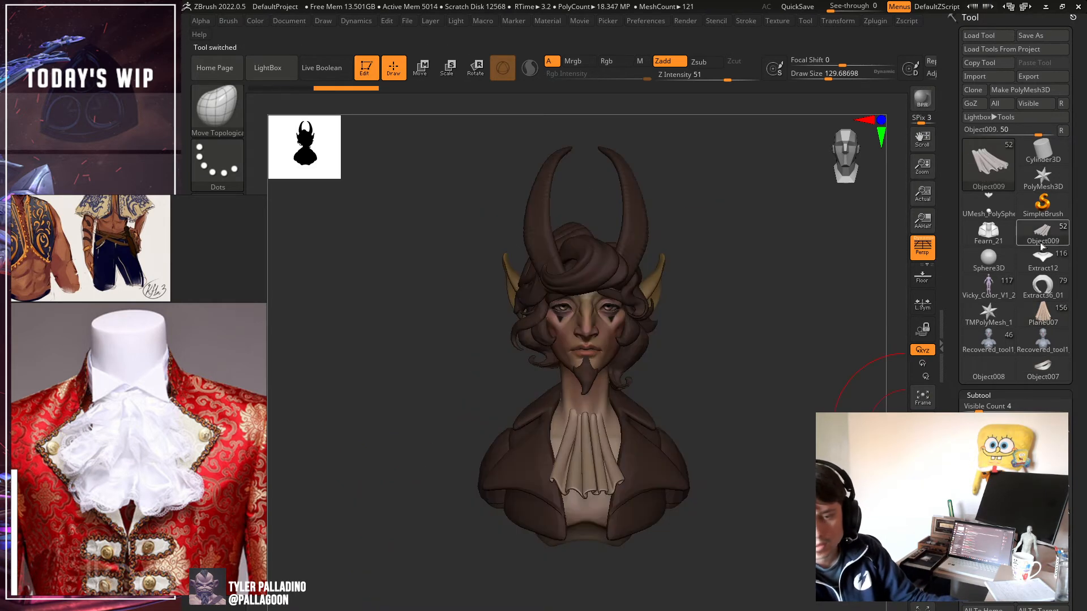
{"action": "left_click", "coordinate": [1002, 486]}
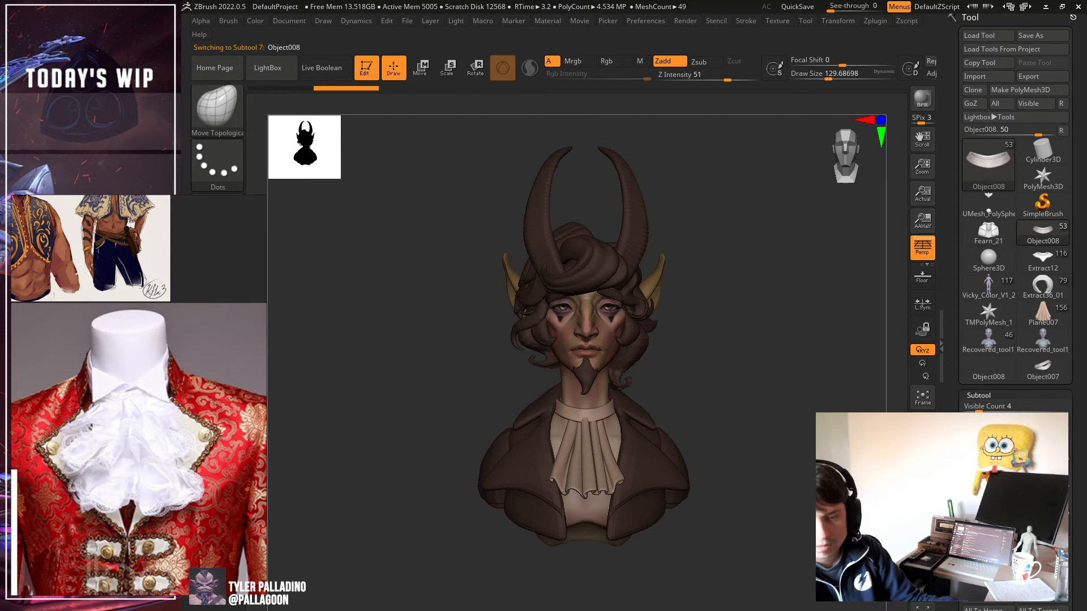
Bring the upper ruffle into the bust tool as a subtool and make it the active subtool.
{"action": "left_click", "coordinate": [999, 374]}
{"action": "mouse_move", "coordinate": [1048, 321]}
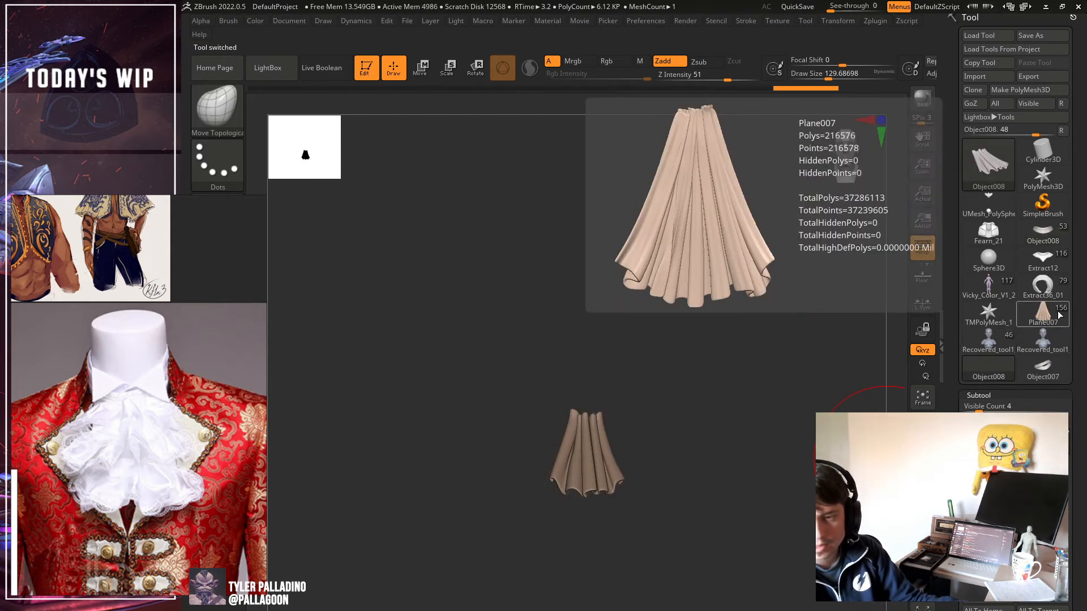
{"action": "left_click", "coordinate": [1045, 370]}
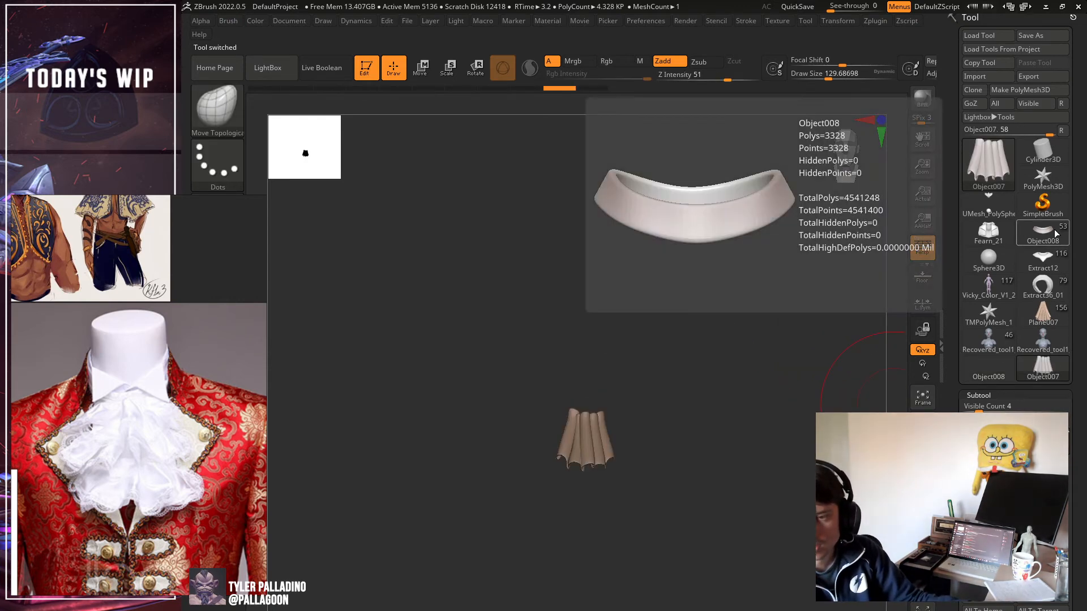
{"action": "left_click", "coordinate": [1048, 229]}
{"action": "left_click", "coordinate": [609, 448], "text": "alt"}
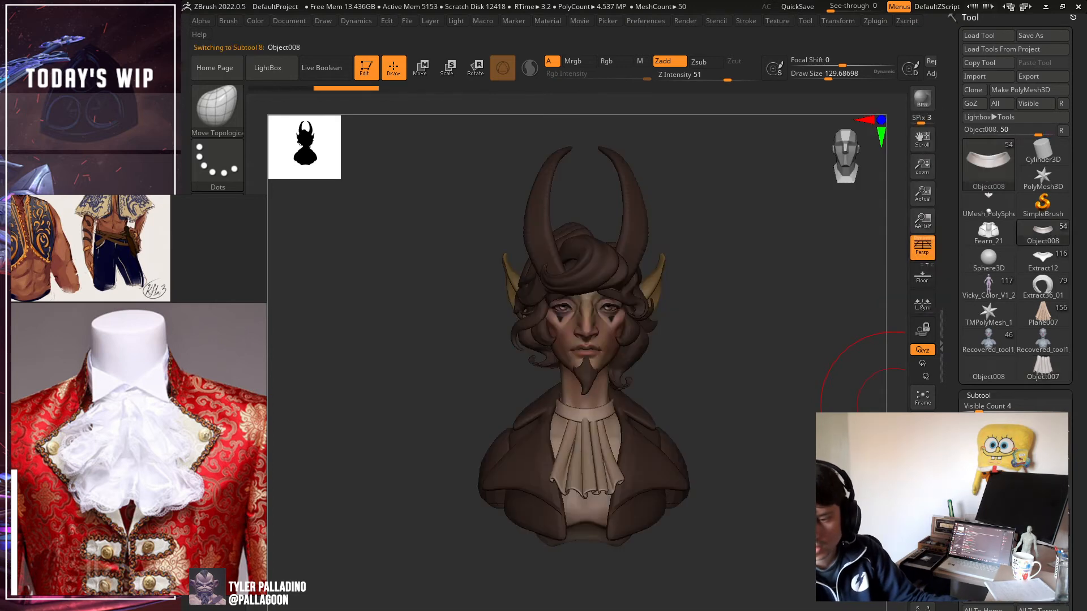
Pull the upper ruffle forward so it overlaps the lower ruffle, using the Move Topological brush.
{"action": "left_click_drag", "start_coordinate": [620, 473], "coordinate": [629, 456]}
{"action": "mouse_move", "coordinate": [745, 406]}
{"action": "left_mouse_down"}
{"action": "mouse_move", "coordinate": [730, 442]}
{"action": "mouse_move", "coordinate": [657, 439]}
{"action": "left_mouse_up"}
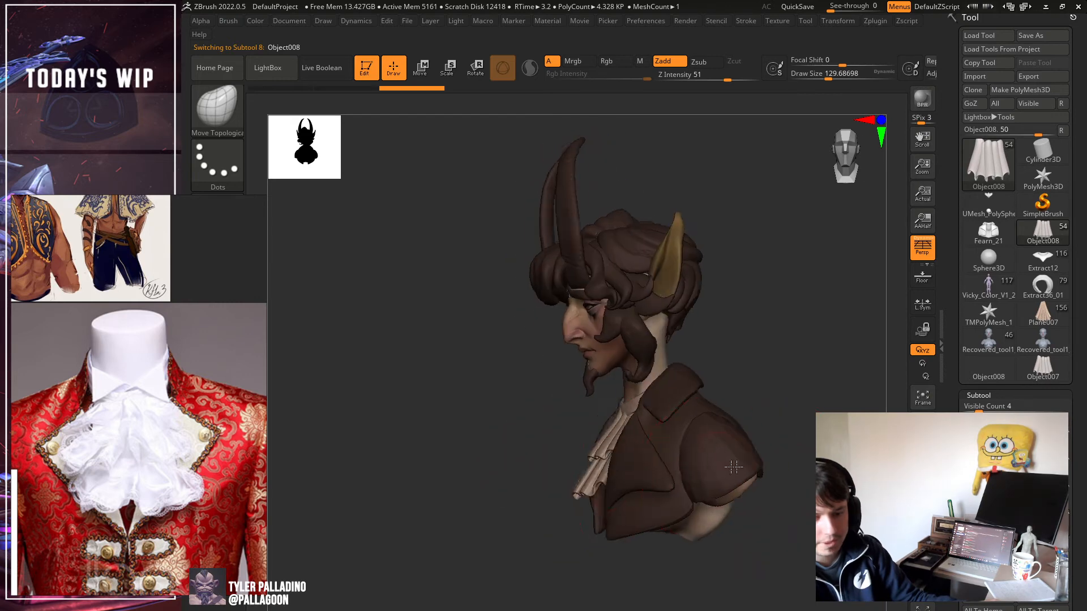
{"action": "left_click_drag", "start_coordinate": [610, 471], "coordinate": [599, 455]}
{"action": "left_click_drag", "start_coordinate": [838, 392], "coordinate": [878, 390], "text": "shift"}
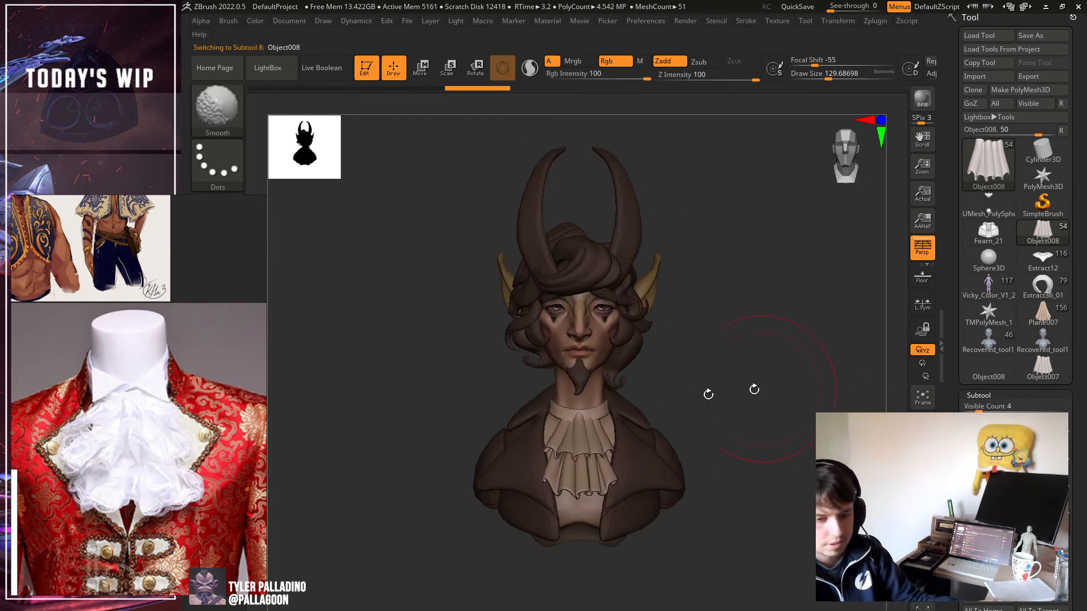
Inflate and smooth the upper and lower ruffles using the Inflat brush at a Z Intensity of 5.
{"action": "left_click", "coordinate": [231, 116]}
{"action": "key", "text": "i"}
{"action": "key", "text": "n"}
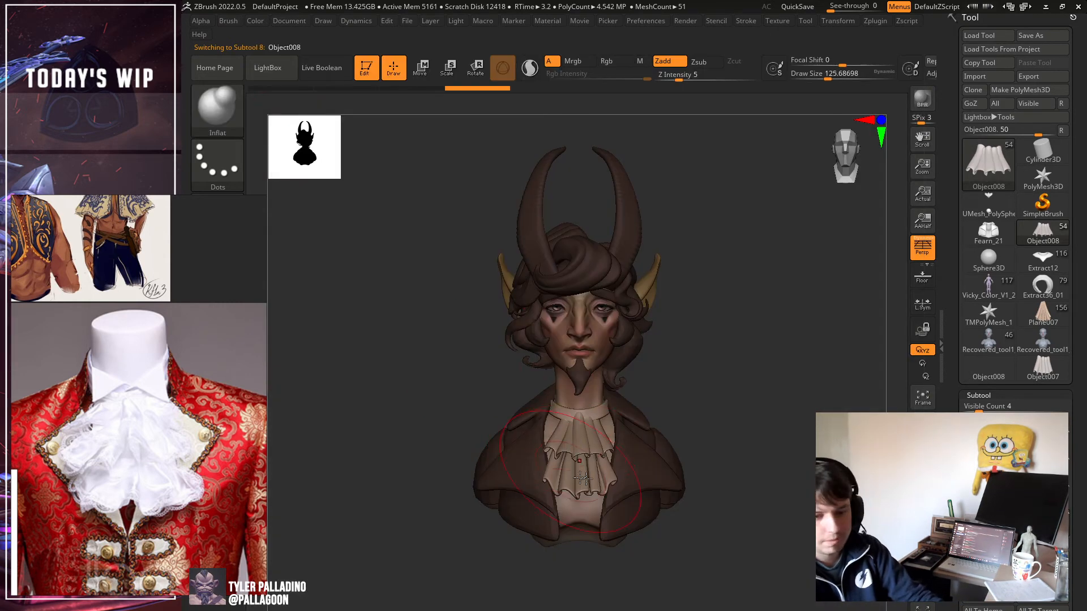
{"action": "key", "text": "bracketleft"}
{"action": "left_click", "coordinate": [589, 475], "text": "alt"}
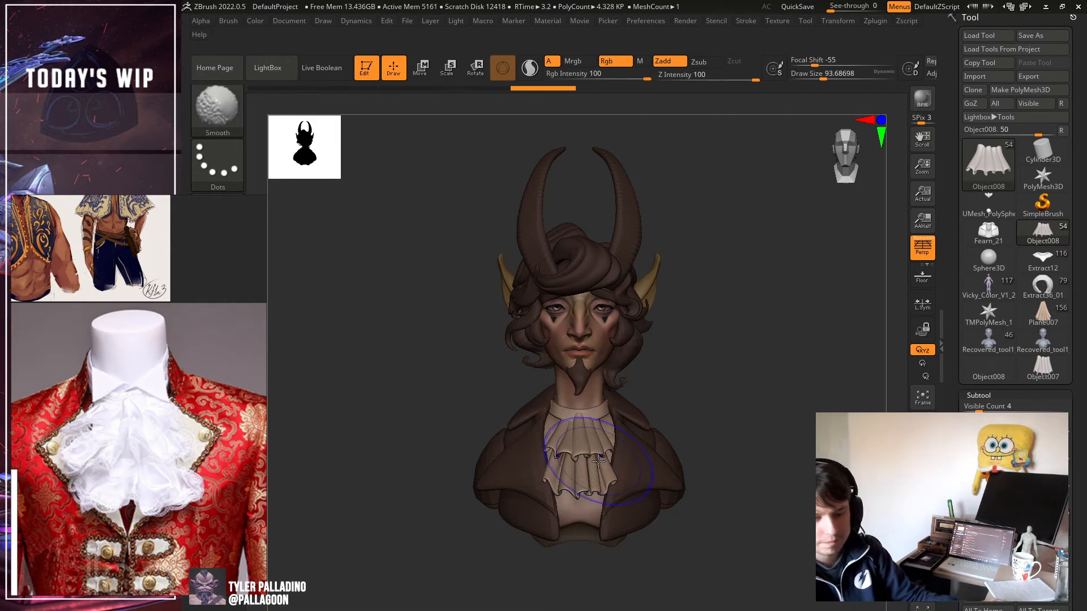
{"action": "key", "text": "shift"}
{"action": "key", "text": "shift"}
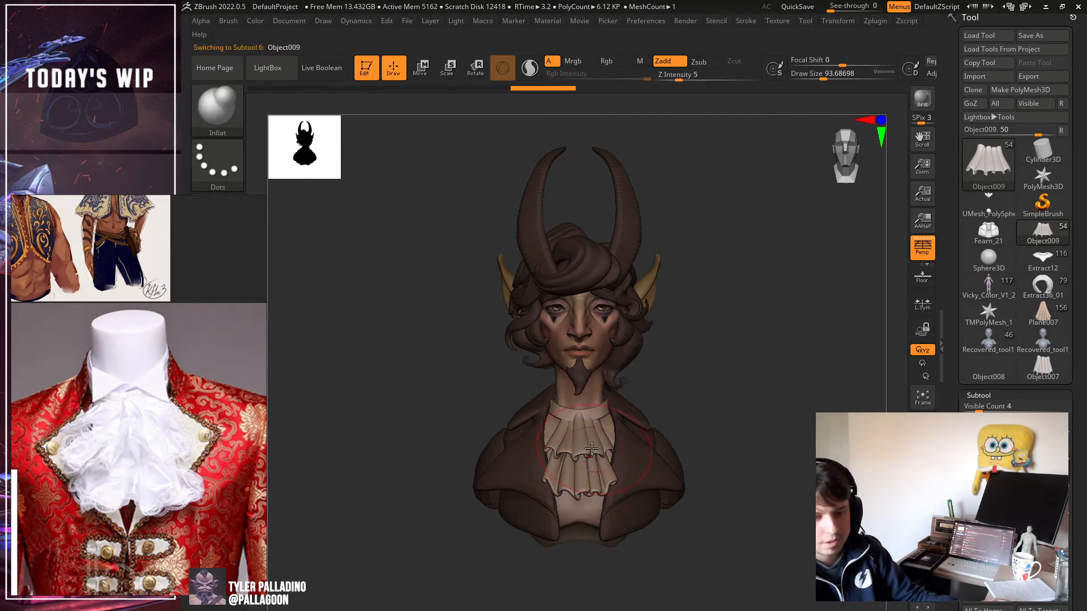
{"action": "key", "text": "ctrl"}
{"action": "key", "text": "ctrl"}
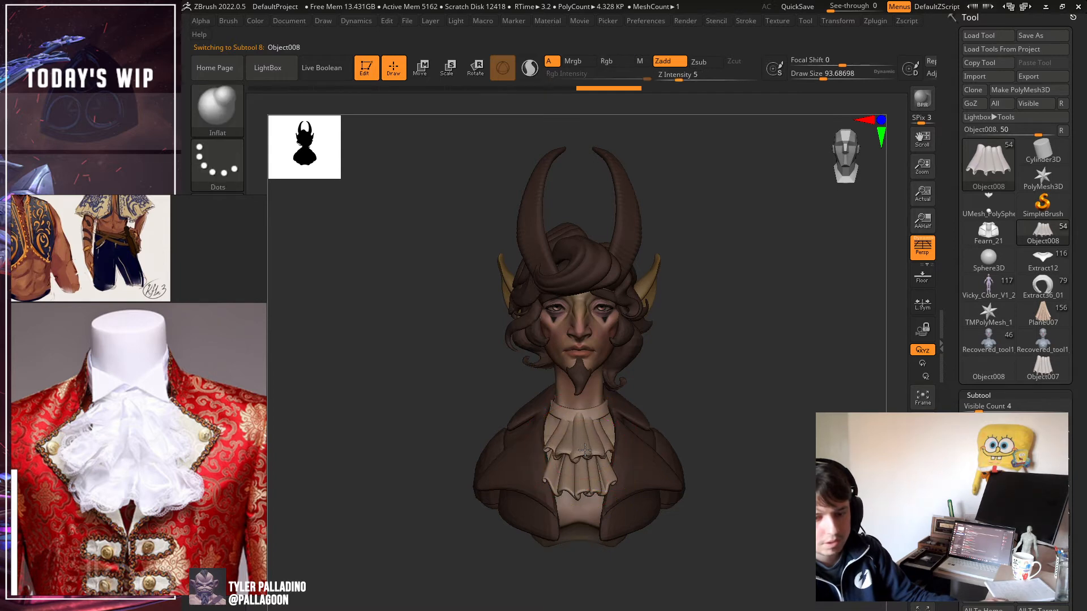
{"action": "key", "text": "shift"}
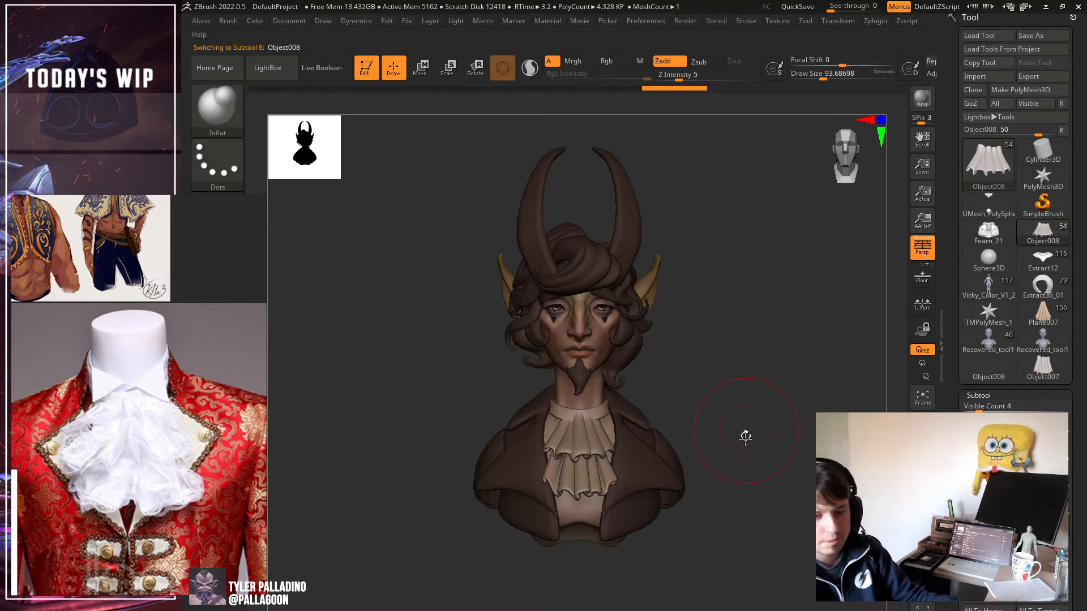
Flare the lower ruffle's hem outward at the sides with the SnakeHook brush.
{"action": "left_click_drag", "start_coordinate": [744, 437], "coordinate": [746, 473]}
{"action": "key", "text": "b"}
{"action": "key", "text": "s"}
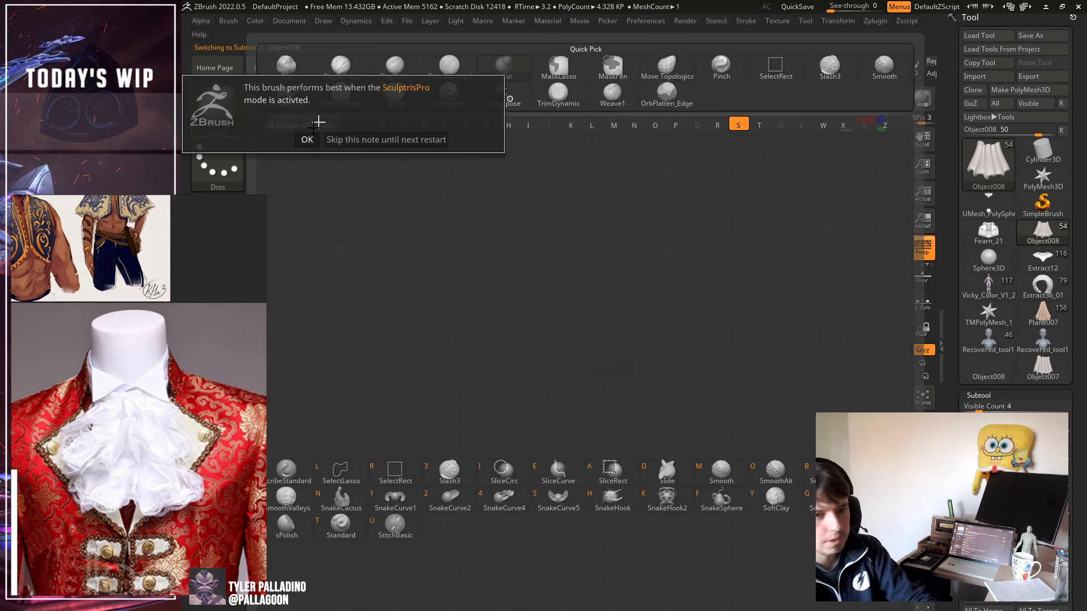
{"action": "key", "text": "h"}
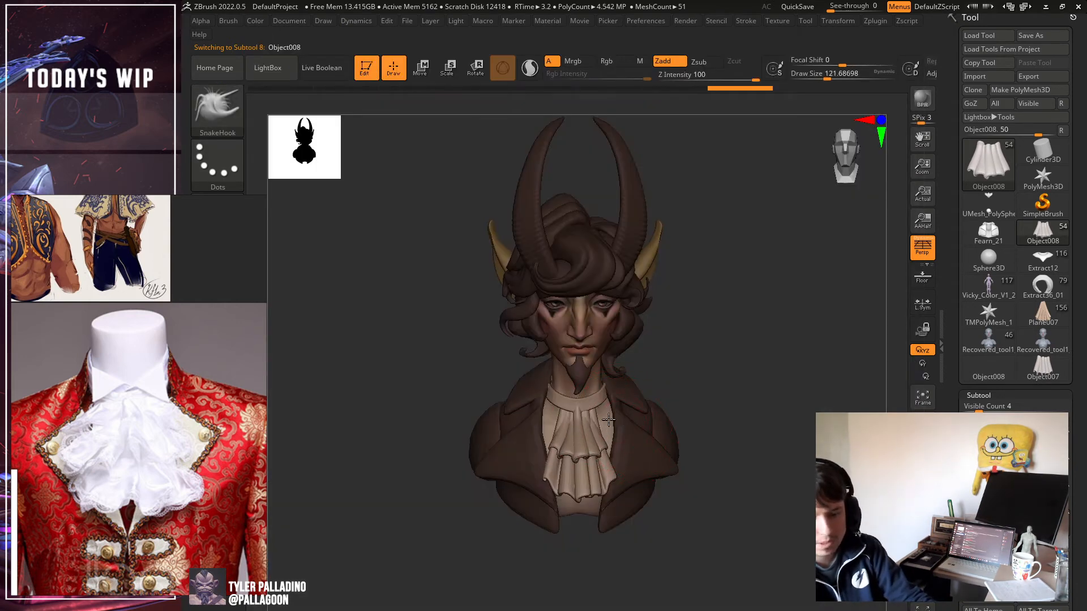
{"action": "mouse_move", "coordinate": [610, 418]}
{"action": "left_mouse_down"}
{"action": "mouse_move", "coordinate": [595, 474]}
{"action": "mouse_move", "coordinate": [640, 477]}
{"action": "mouse_move", "coordinate": [632, 475]}
{"action": "left_mouse_up"}
{"action": "key", "text": "ctrl+z"}
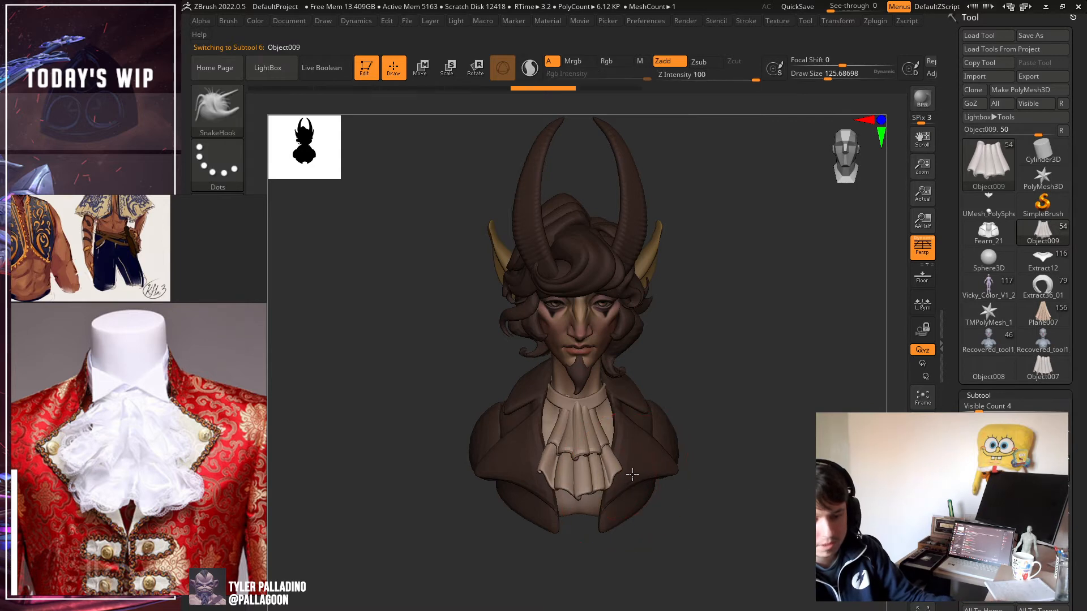
Adjust the folds along the lower ruffle's hem with the Move Topological brush at a draw size of about 46.
{"action": "right_click_drag", "start_coordinate": [613, 500], "coordinate": [504, 501]}
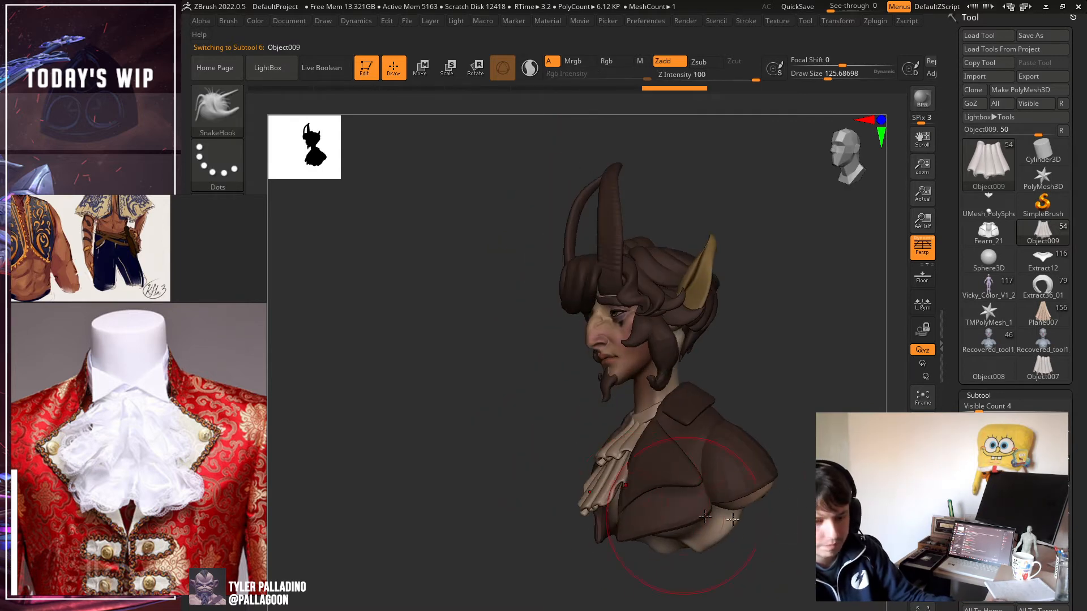
{"action": "right_click_drag", "start_coordinate": [691, 538], "coordinate": [691, 598], "text": "ctrl"}
{"action": "right_click_drag", "start_coordinate": [469, 394], "coordinate": [512, 395]}
{"action": "left_click", "coordinate": [216, 122]}
{"action": "key", "text": "m"}
{"action": "key", "text": "t"}
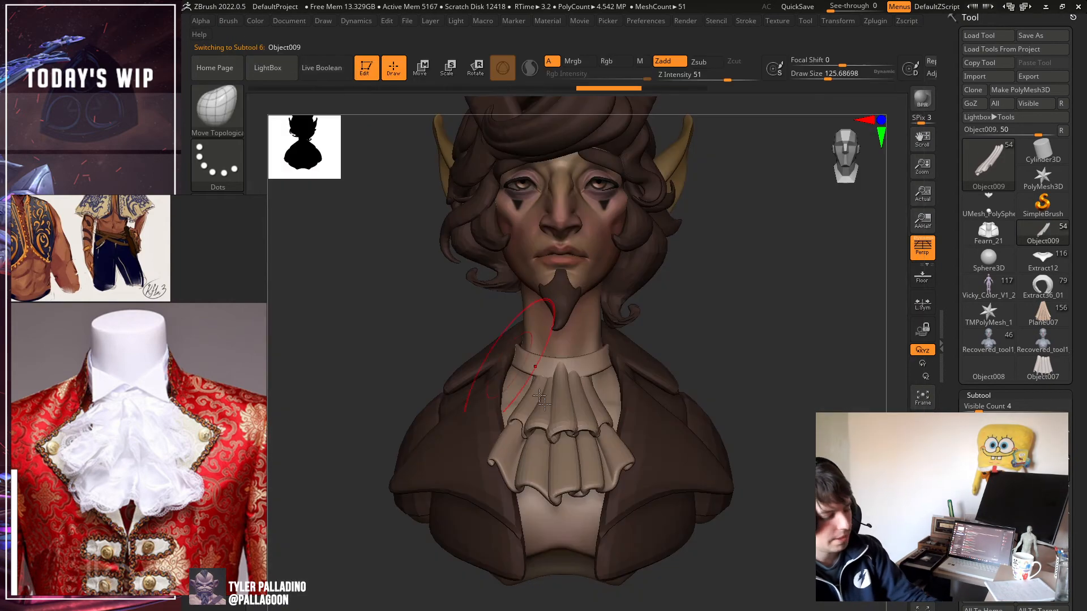
{"action": "key", "text": "bracketleft"}
{"action": "key", "text": "bracketleft"}
{"action": "key", "text": "bracketleft"}
{"action": "key", "text": "bracketleft"}
{"action": "key", "text": "bracketleft"}
{"action": "key", "text": "bracketleft"}
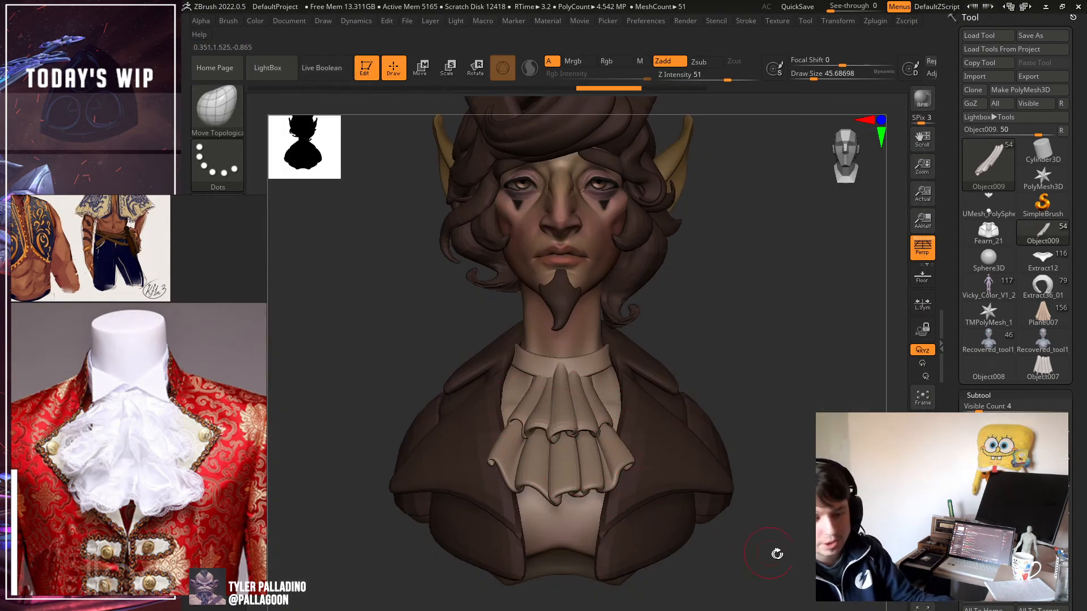
{"action": "right_click_drag", "start_coordinate": [776, 553], "coordinate": [750, 495]}
{"action": "mouse_move", "coordinate": [606, 468]}
{"action": "left_mouse_down"}
{"action": "mouse_move", "coordinate": [580, 468]}
{"action": "mouse_move", "coordinate": [583, 482]}
{"action": "mouse_move", "coordinate": [617, 478]}
{"action": "left_mouse_up"}
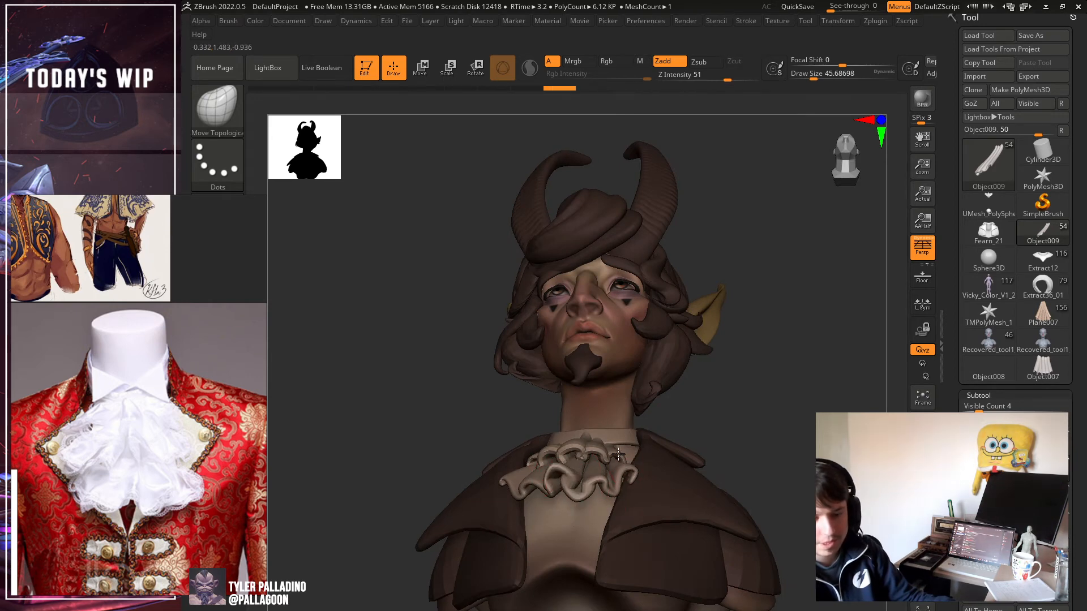
{"action": "left_click_drag", "start_coordinate": [761, 405], "coordinate": [785, 479]}
{"action": "left_click_drag", "start_coordinate": [564, 495], "coordinate": [566, 495]}
Enlarge the brush to about 58 and spread the lower ruffle's side folds further outward.
{"action": "left_click_drag", "start_coordinate": [752, 560], "coordinate": [784, 557]}
{"action": "key", "text": "bracketright"}
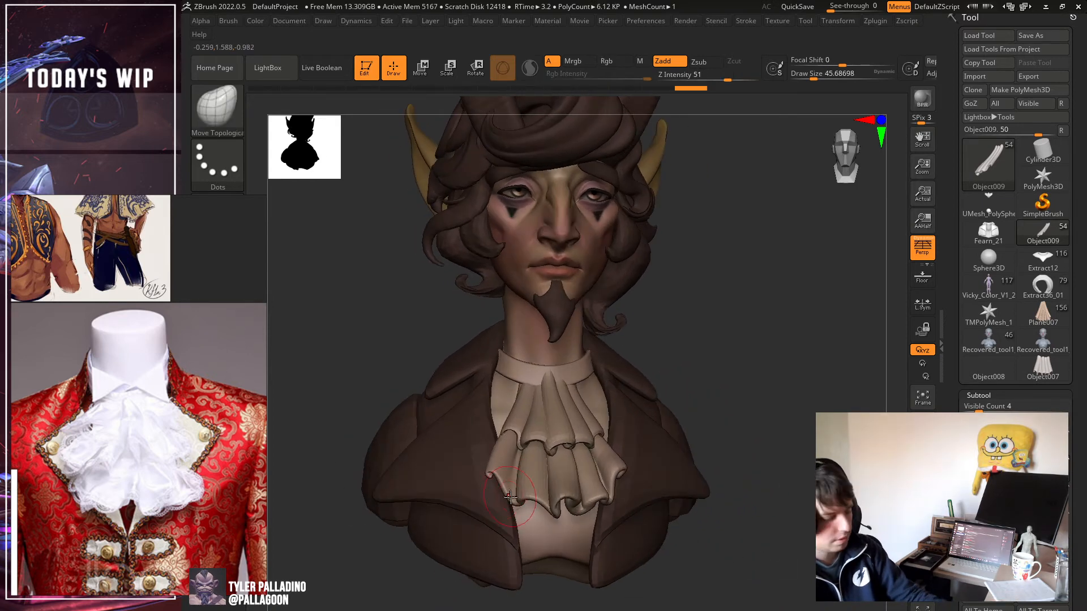
{"action": "mouse_move", "coordinate": [519, 488]}
{"action": "left_mouse_down"}
{"action": "mouse_move", "coordinate": [528, 505]}
{"action": "mouse_move", "coordinate": [510, 521]}
{"action": "mouse_move", "coordinate": [529, 485]}
{"action": "mouse_move", "coordinate": [516, 491]}
{"action": "mouse_move", "coordinate": [557, 481]}
{"action": "left_mouse_up"}
{"action": "key", "text": "bracketright"}
{"action": "key", "text": "bracketright"}
{"action": "left_click_drag", "start_coordinate": [605, 475], "coordinate": [613, 465], "text": "shift"}
{"action": "mouse_move", "coordinate": [849, 472]}
{"action": "left_mouse_down"}
{"action": "mouse_move", "coordinate": [747, 470]}
{"action": "mouse_move", "coordinate": [643, 498]}
{"action": "mouse_move", "coordinate": [724, 450]}
{"action": "mouse_move", "coordinate": [800, 427]}
{"action": "left_mouse_up"}
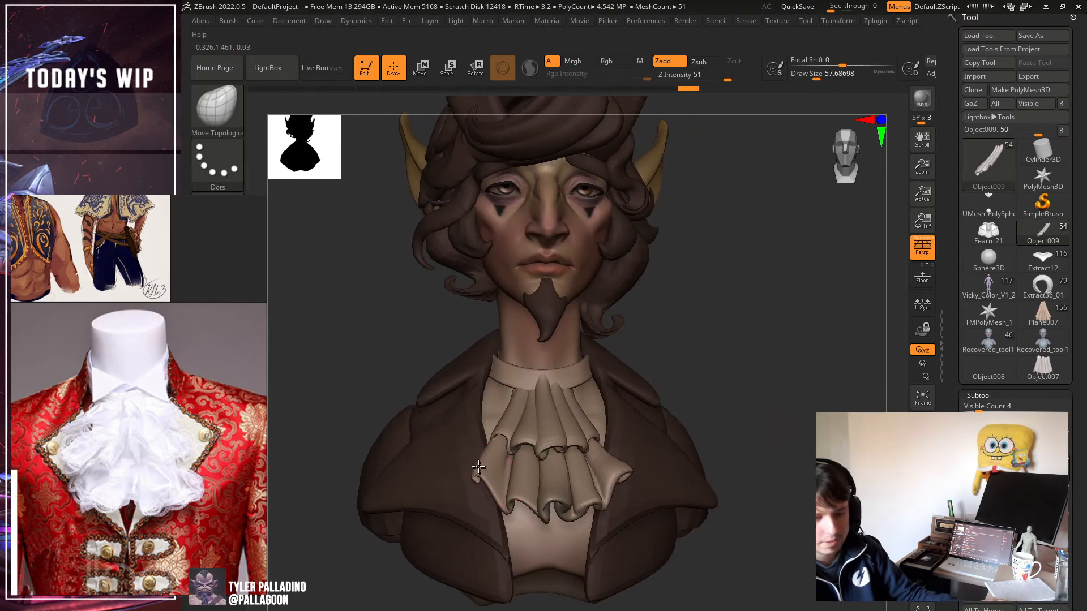
Reshape the left-hand corner fold of the lower ruffle where it overlaps the jacket lapel.
{"action": "left_click_drag", "start_coordinate": [474, 479], "coordinate": [473, 466]}
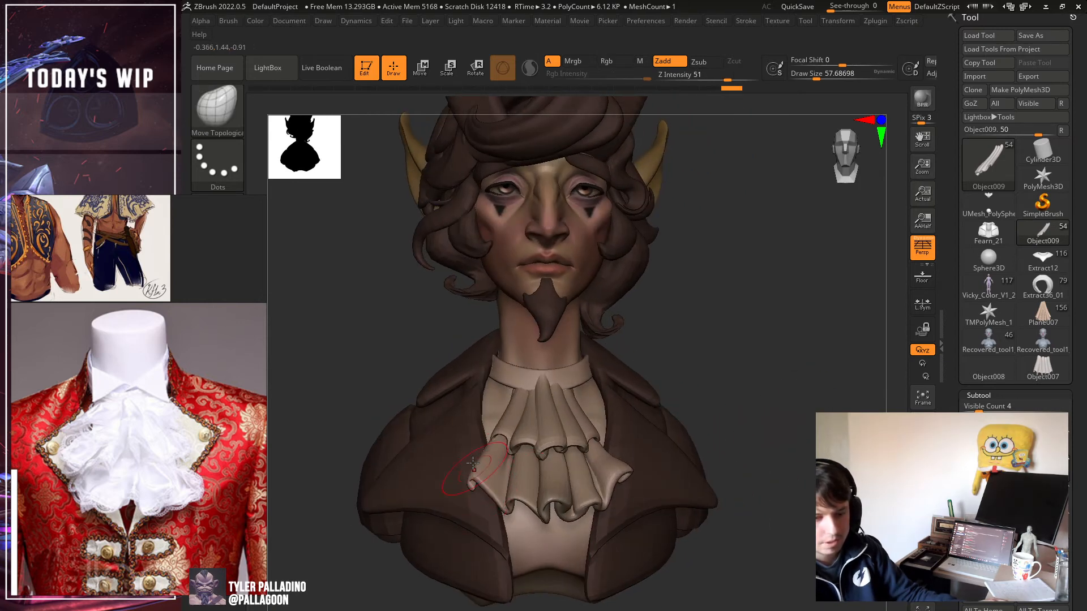
{"action": "left_click_drag", "start_coordinate": [754, 448], "coordinate": [762, 417]}
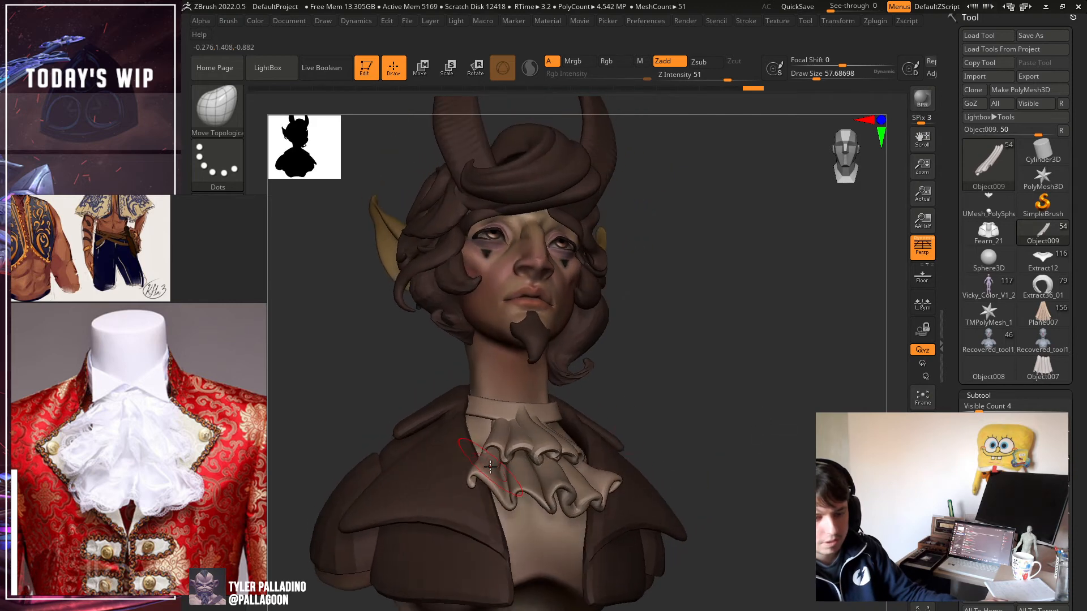
{"action": "left_click_drag", "start_coordinate": [501, 455], "coordinate": [502, 452]}
{"action": "mouse_move", "coordinate": [779, 424]}
{"action": "left_mouse_down"}
{"action": "mouse_move", "coordinate": [781, 490]}
{"action": "mouse_move", "coordinate": [753, 499]}
{"action": "left_mouse_up"}
{"action": "left_click_drag", "start_coordinate": [486, 462], "coordinate": [481, 498]}
Rework the central folds of the lower ruffle with the Move Topological brush at a draw size of about 134.
{"action": "left_click_drag", "start_coordinate": [543, 530], "coordinate": [554, 559]}
{"action": "left_click_drag", "start_coordinate": [735, 540], "coordinate": [687, 509], "text": "shift"}
{"action": "key", "text": "ctrl+z"}
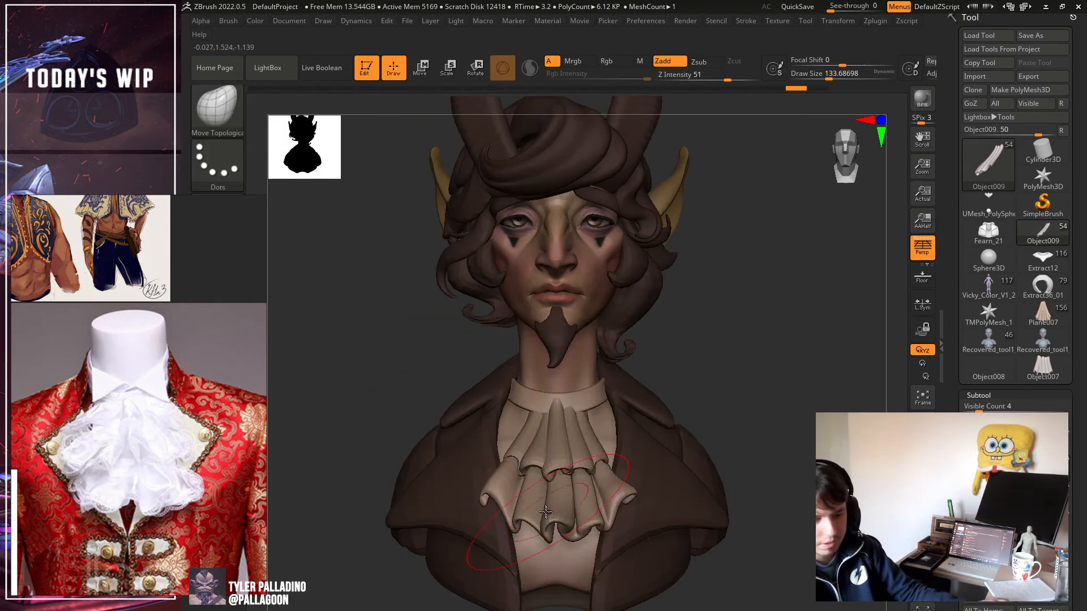
{"action": "mouse_move", "coordinate": [547, 523]}
{"action": "left_mouse_down"}
{"action": "mouse_move", "coordinate": [541, 539]}
{"action": "mouse_move", "coordinate": [558, 555]}
{"action": "mouse_move", "coordinate": [530, 519]}
{"action": "mouse_move", "coordinate": [547, 523]}
{"action": "left_mouse_up"}
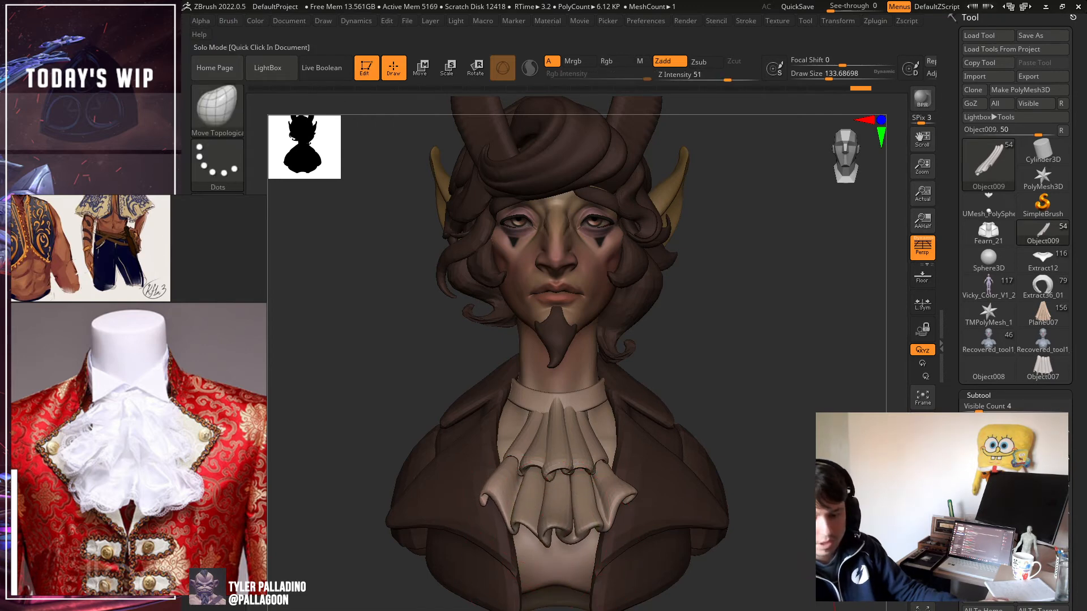
Isolate the lower ruffle in Solo mode, smooth the folds near its top, and restore the full bust.
{"action": "left_click", "coordinate": [922, 583]}
{"action": "left_click_drag", "start_coordinate": [686, 468], "coordinate": [675, 462]}
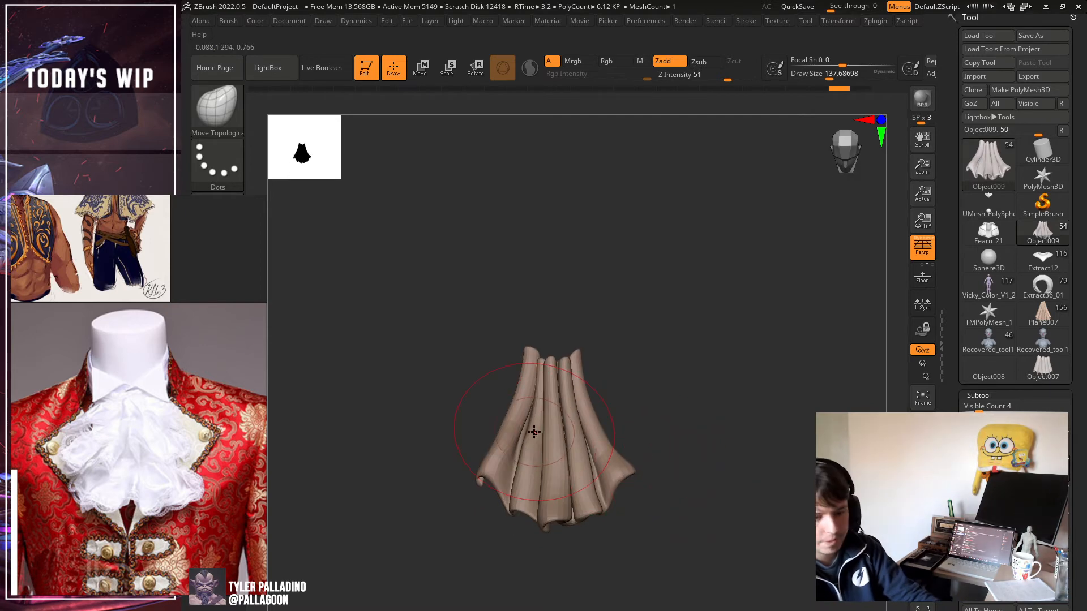
{"action": "mouse_move", "coordinate": [554, 405]}
{"action": "left_mouse_down", "text": "shift"}
{"action": "mouse_move", "coordinate": [552, 390]}
{"action": "mouse_move", "coordinate": [554, 427]}
{"action": "mouse_move", "coordinate": [553, 408]}
{"action": "left_mouse_up", "text": "shift"}
{"action": "left_click_drag", "start_coordinate": [546, 352], "coordinate": [549, 374], "text": "shift"}
{"action": "left_click_drag", "start_coordinate": [655, 428], "coordinate": [659, 379]}
{"action": "left_click", "coordinate": [923, 583]}
{"action": "left_click", "coordinate": [922, 583]}
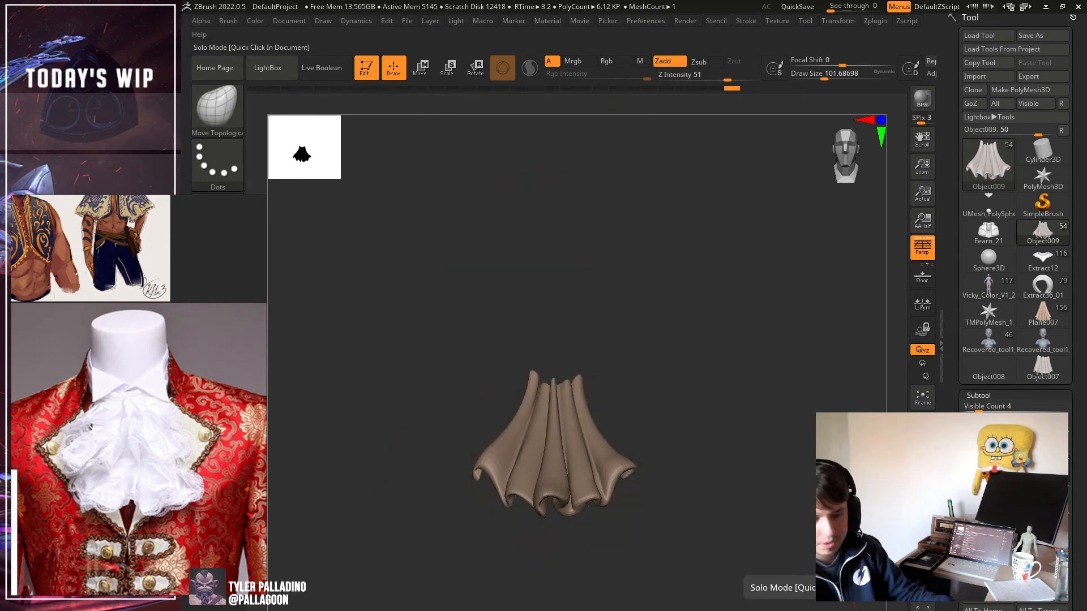
{"action": "left_click", "coordinate": [922, 583]}
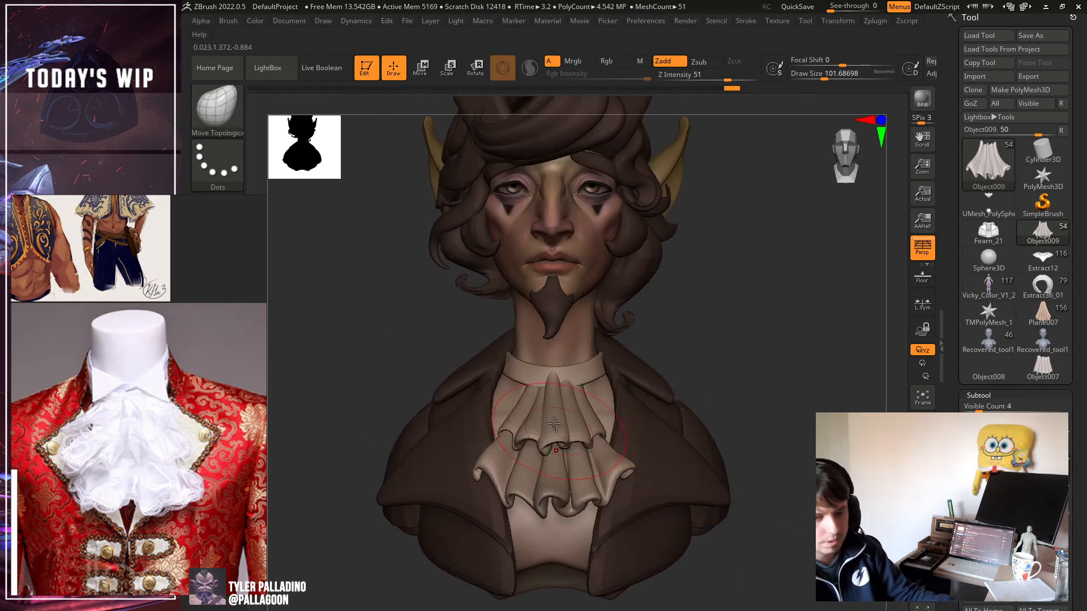
Select the upper ruffle, switch to the Clay brush, and smooth the central fold just below the neck band.
{"action": "left_click", "coordinate": [536, 374], "text": "alt"}
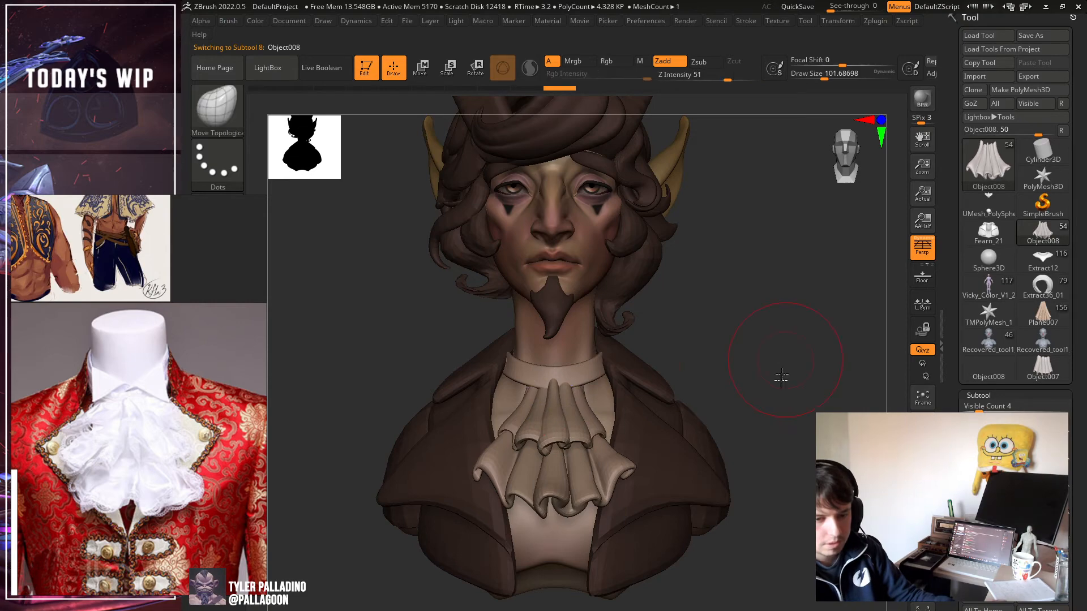
{"action": "left_click_drag", "start_coordinate": [781, 375], "coordinate": [565, 389]}
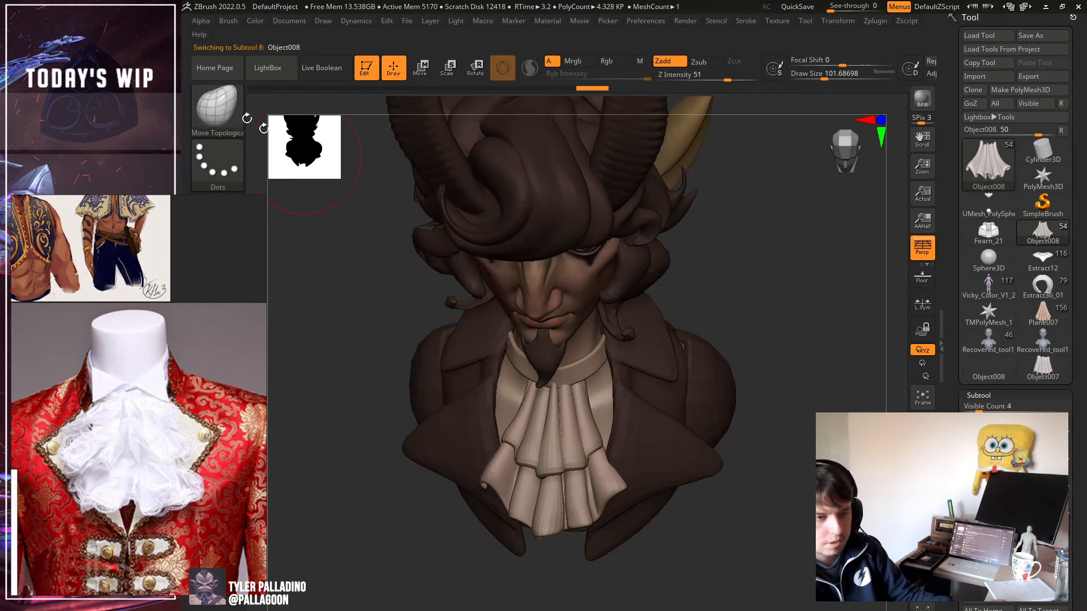
{"action": "left_click", "coordinate": [218, 106]}
{"action": "left_click", "coordinate": [286, 71]}
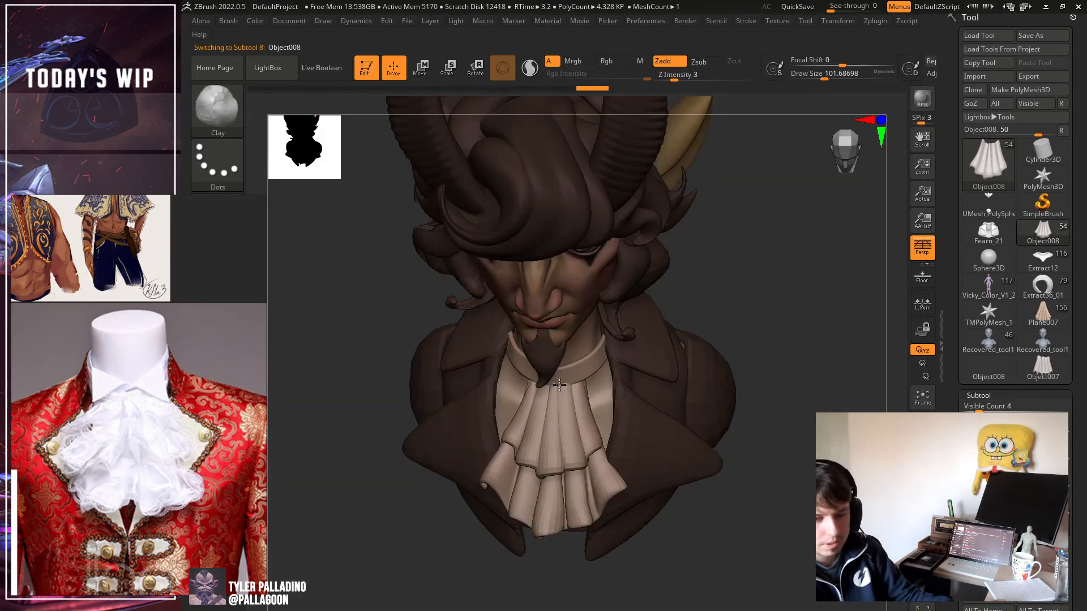
{"action": "left_click_drag", "start_coordinate": [561, 383], "coordinate": [565, 389], "text": "shift"}
{"action": "mouse_move", "coordinate": [799, 409]}
{"action": "left_mouse_down", "text": "shift"}
{"action": "mouse_move", "coordinate": [815, 391]}
{"action": "mouse_move", "coordinate": [797, 351]}
{"action": "left_mouse_up", "text": "shift"}
Pull the upper ruffle's hem and side folds into shape with the SnakeHook brush, enlarged to about 150.
{"action": "key", "text": "b"}
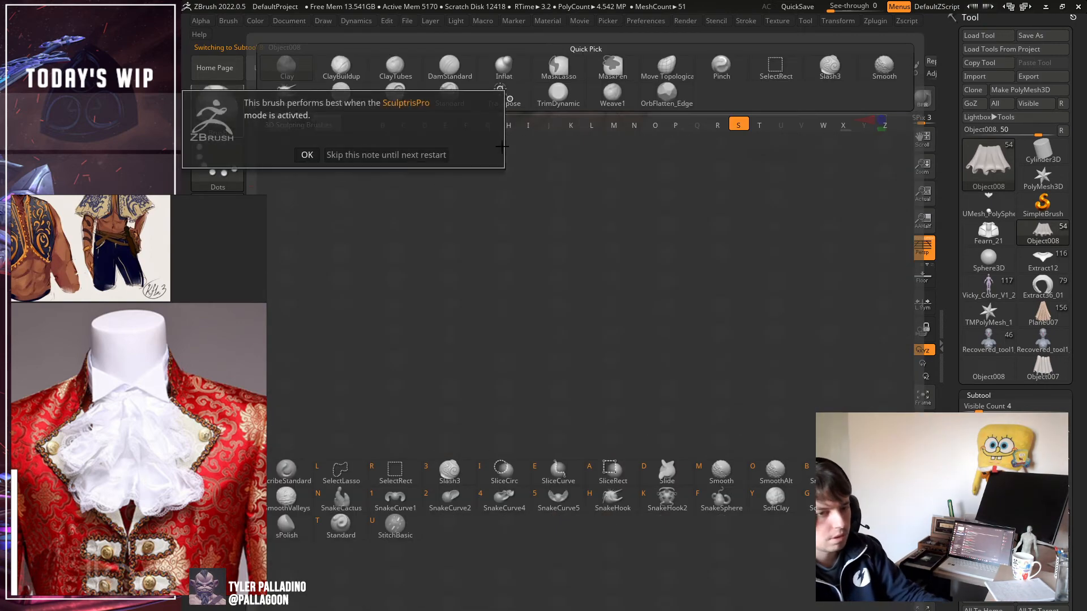
{"action": "key", "text": "s"}
{"action": "key", "text": "h"}
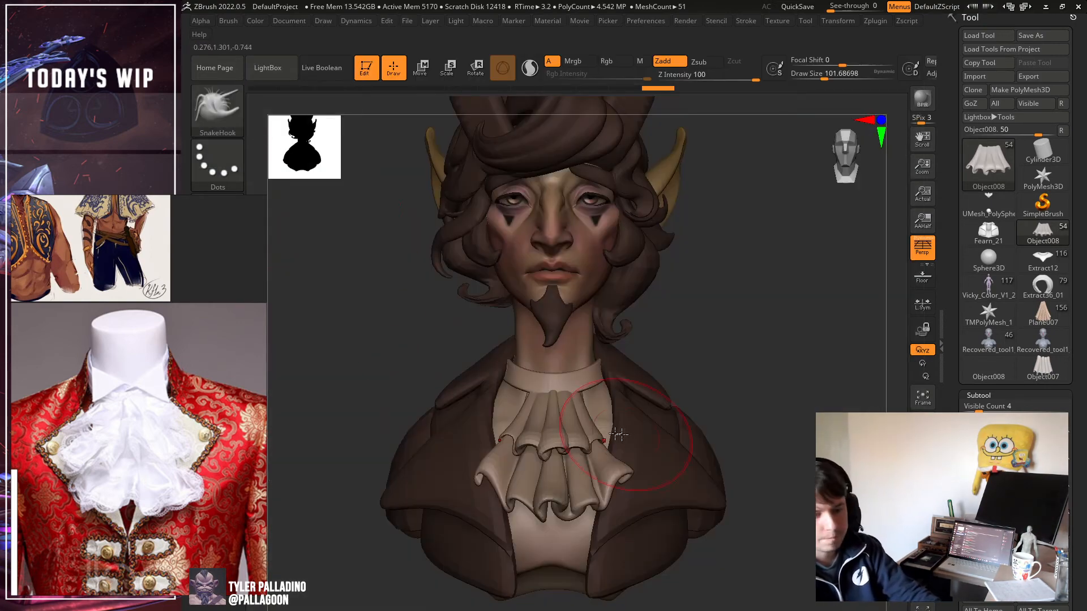
{"action": "left_click_drag", "start_coordinate": [611, 455], "coordinate": [600, 450]}
{"action": "left_click_drag", "start_coordinate": [733, 458], "coordinate": [686, 513]}
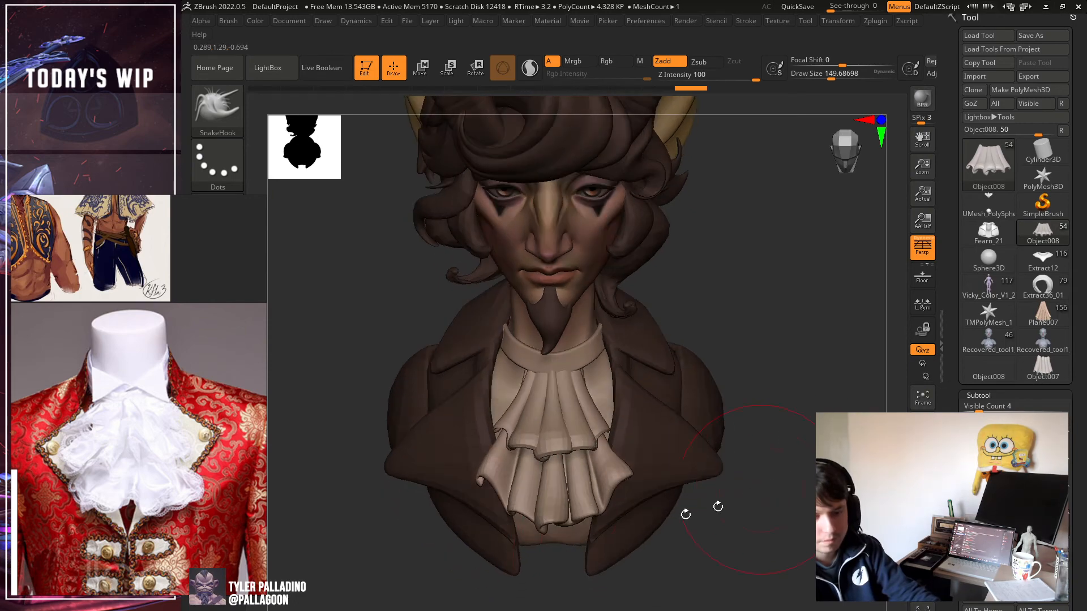
{"action": "mouse_move", "coordinate": [568, 514]}
{"action": "left_mouse_down"}
{"action": "mouse_move", "coordinate": [561, 489]}
{"action": "mouse_move", "coordinate": [592, 459]}
{"action": "mouse_move", "coordinate": [573, 469]}
{"action": "mouse_move", "coordinate": [624, 449]}
{"action": "mouse_move", "coordinate": [609, 436]}
{"action": "mouse_move", "coordinate": [620, 435]}
{"action": "left_mouse_up"}
Try the Inflat brush on the upper ruffle and open the tool's Deformation settings.
{"action": "left_click", "coordinate": [239, 124]}
{"action": "left_click", "coordinate": [494, 403]}
{"action": "key", "text": "ctrl+z"}
{"action": "left_click_drag", "start_coordinate": [801, 457], "coordinate": [799, 422]}
{"action": "left_click_drag", "start_coordinate": [1082, 482], "coordinate": [1036, 381]}
{"action": "left_click", "coordinate": [1001, 546]}
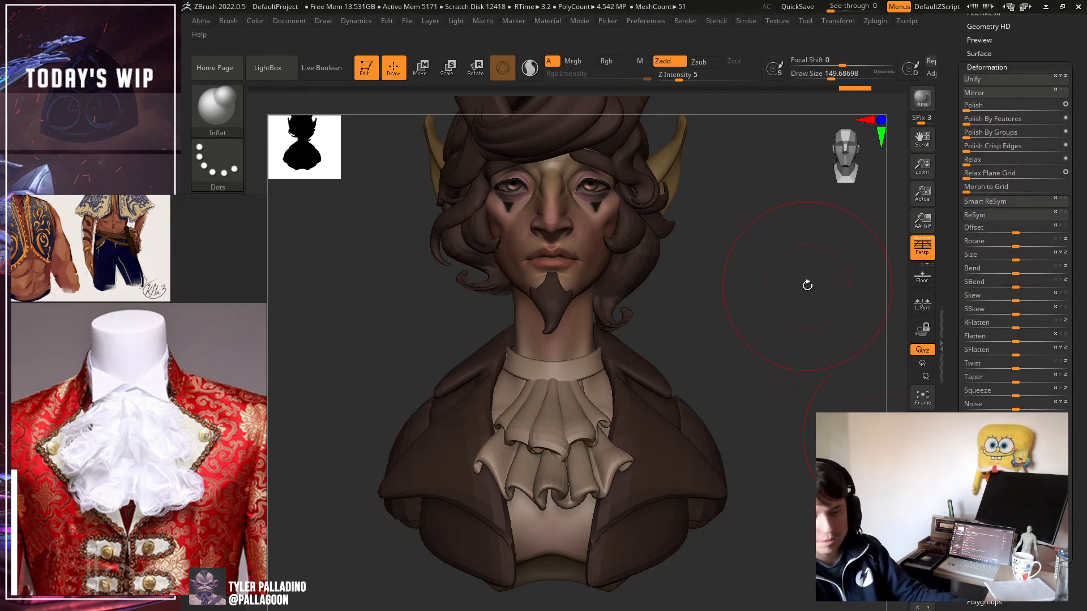
Switch to the Move Topological brush at a draw size of about 70 and pull the upper ruffle's central hem fold into shape.
{"action": "left_click_drag", "start_coordinate": [807, 286], "coordinate": [757, 332]}
{"action": "key", "text": "b"}
{"action": "key", "text": "m"}
{"action": "key", "text": "t"}
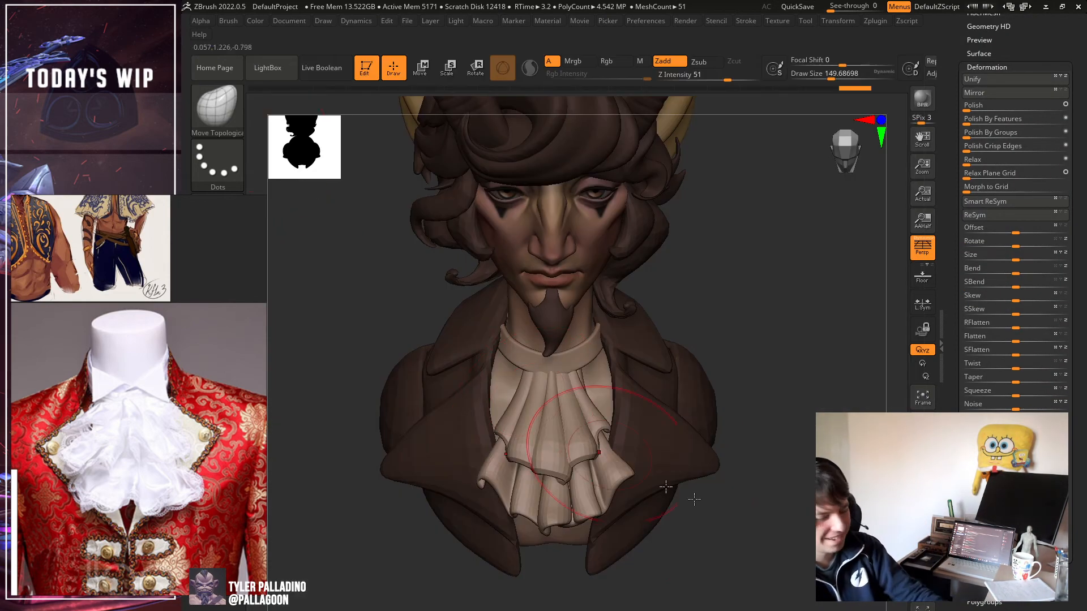
{"action": "key", "text": "["}
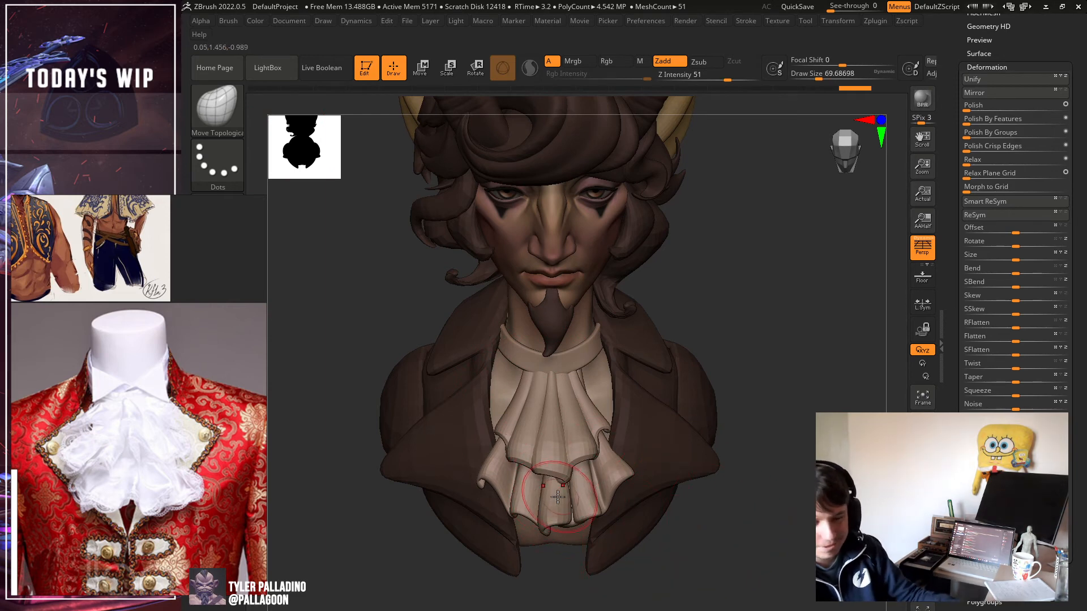
{"action": "left_click_drag", "start_coordinate": [558, 497], "coordinate": [577, 513]}
{"action": "left_click_drag", "start_coordinate": [799, 509], "coordinate": [794, 442]}
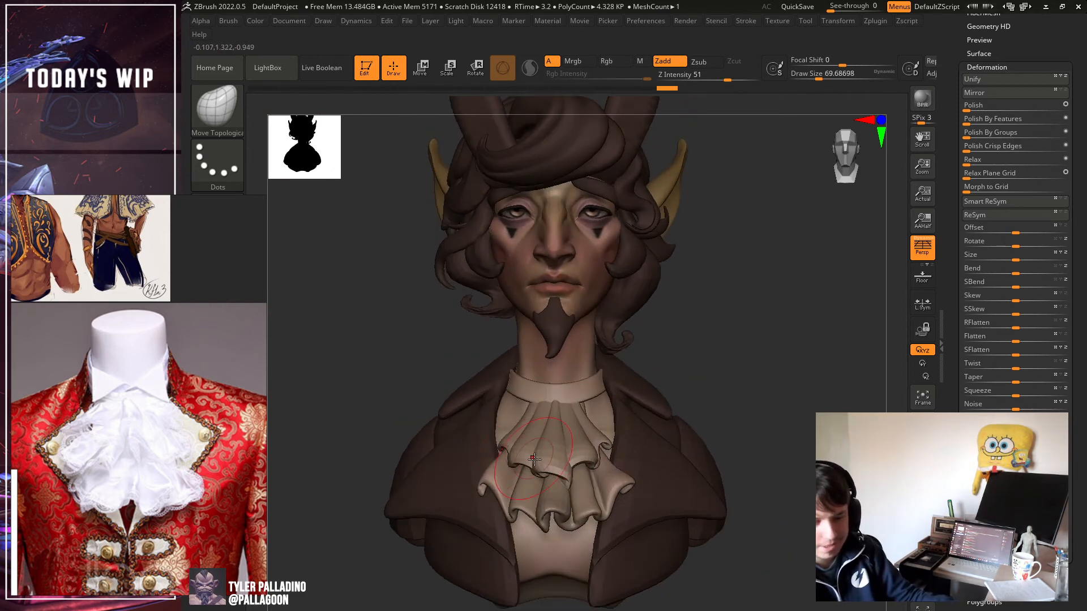
Reshape the upper ruffle's central and side hem folds with Move Topological at draw sizes between about 54 and 110.
{"action": "mouse_move", "coordinate": [534, 459]}
{"action": "left_mouse_down"}
{"action": "mouse_move", "coordinate": [547, 467]}
{"action": "mouse_move", "coordinate": [538, 474]}
{"action": "mouse_move", "coordinate": [535, 459]}
{"action": "mouse_move", "coordinate": [516, 461]}
{"action": "left_mouse_up"}
{"action": "key", "text": "bracketleft"}
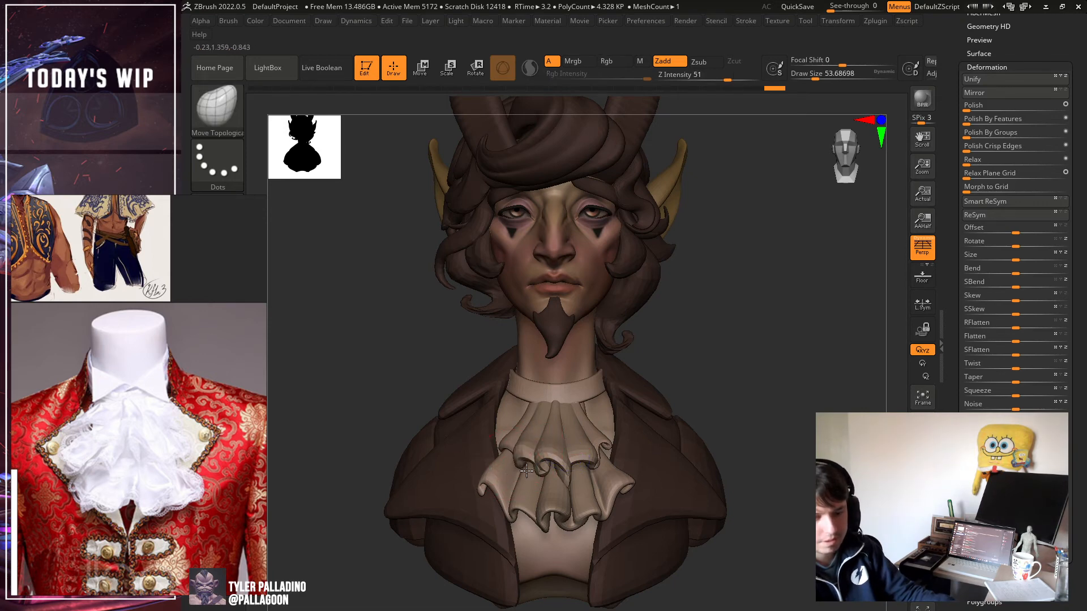
{"action": "mouse_move", "coordinate": [526, 471]}
{"action": "right_mouse_down"}
{"action": "mouse_move", "coordinate": [596, 437]}
{"action": "mouse_move", "coordinate": [565, 461]}
{"action": "mouse_move", "coordinate": [545, 455]}
{"action": "mouse_move", "coordinate": [714, 458]}
{"action": "mouse_move", "coordinate": [723, 480]}
{"action": "right_mouse_up"}
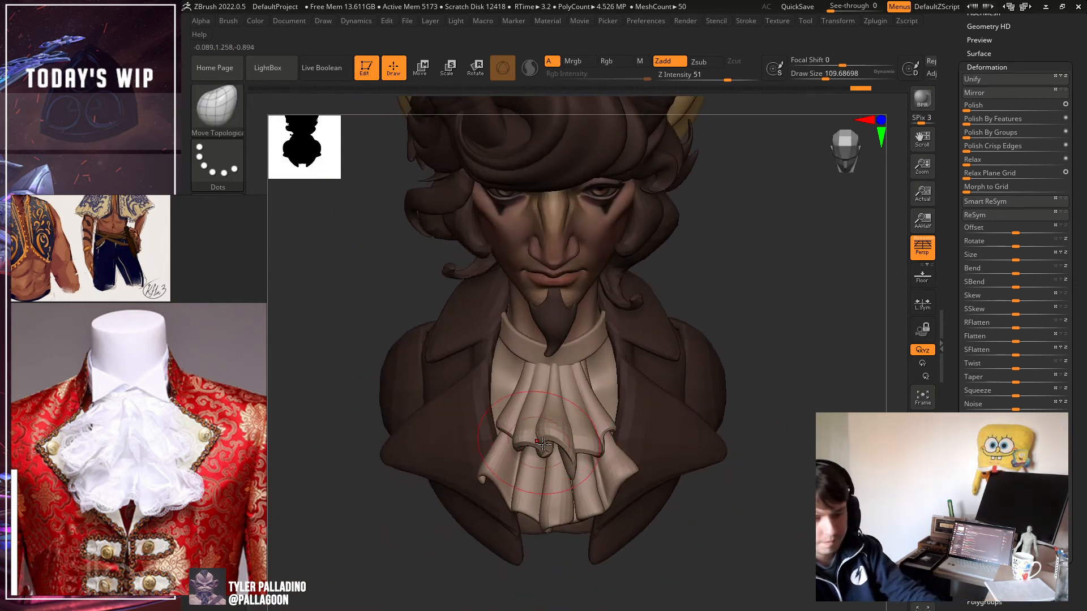
{"action": "left_click_drag", "start_coordinate": [542, 442], "coordinate": [524, 442]}
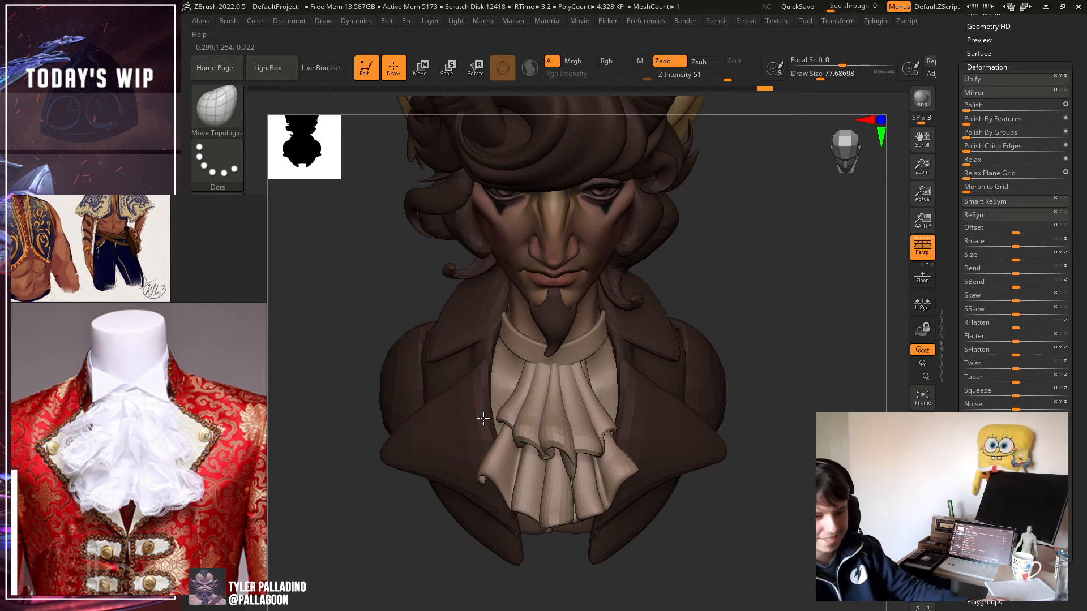
{"action": "right_click_drag", "start_coordinate": [689, 466], "coordinate": [783, 475]}
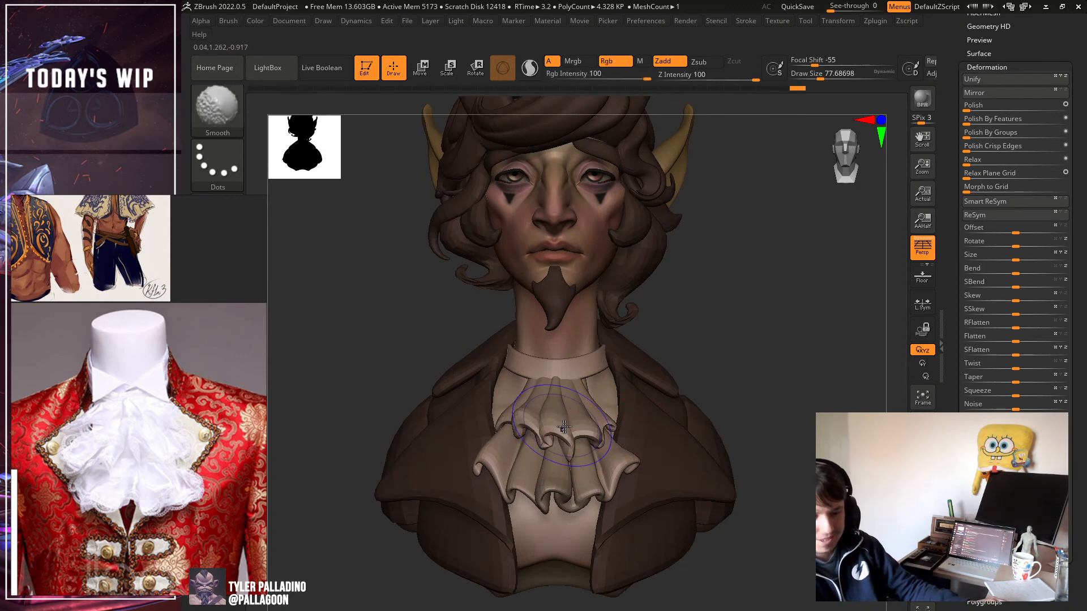
Smooth the upper ruffle's central folds and even out its pleats below the neck band with draw sizes of about 82 to 126.
{"action": "right_click_drag", "start_coordinate": [558, 447], "coordinate": [649, 437]}
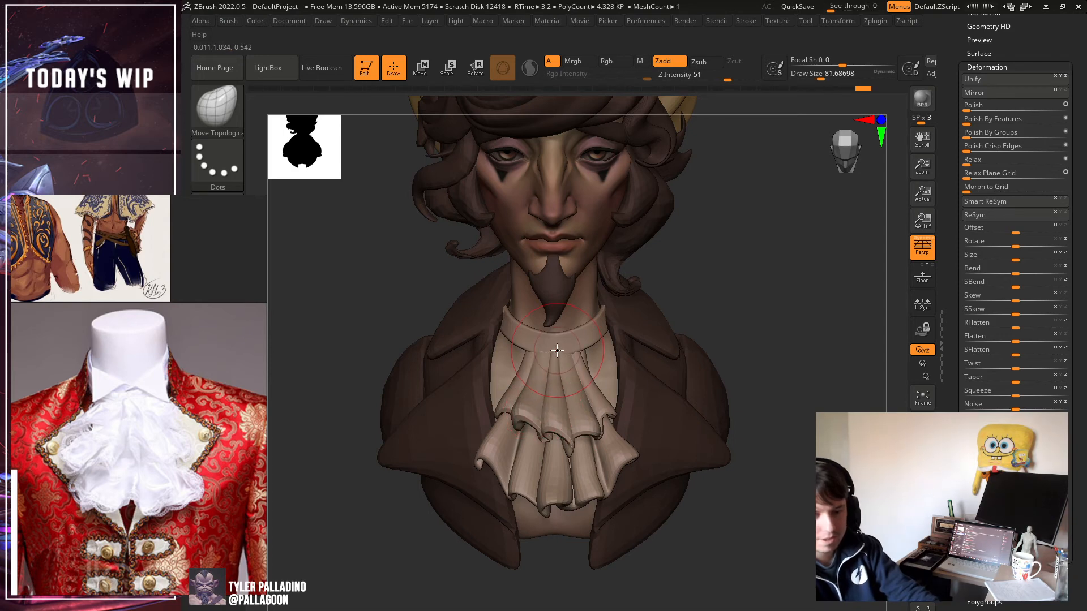
{"action": "mouse_move", "coordinate": [561, 348]}
{"action": "right_mouse_down"}
{"action": "mouse_move", "coordinate": [772, 359]}
{"action": "mouse_move", "coordinate": [626, 310]}
{"action": "right_mouse_up"}
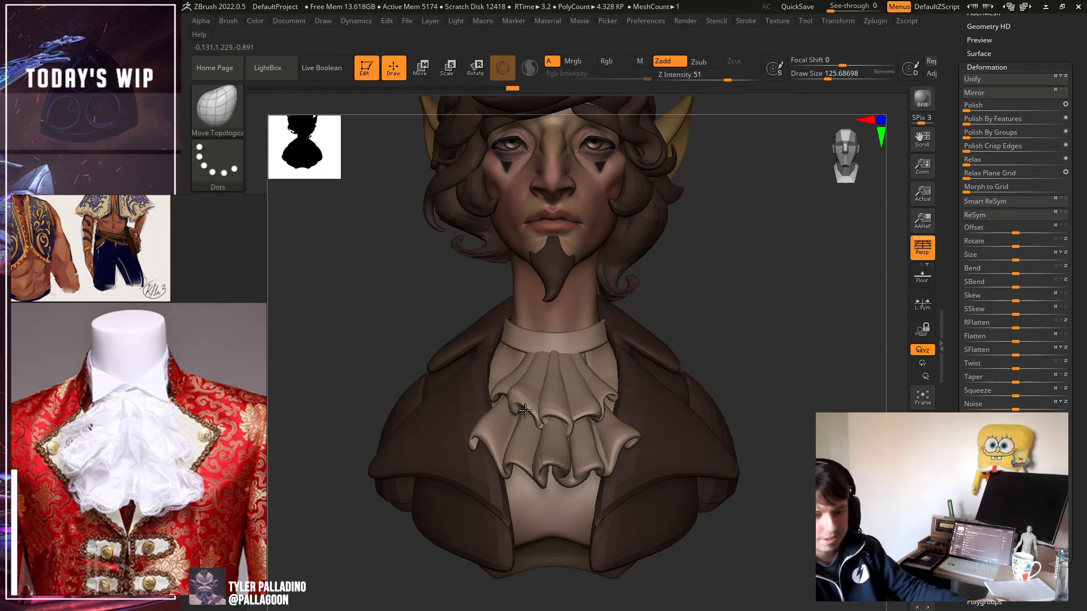
{"action": "right_click_drag", "start_coordinate": [526, 401], "coordinate": [645, 405]}
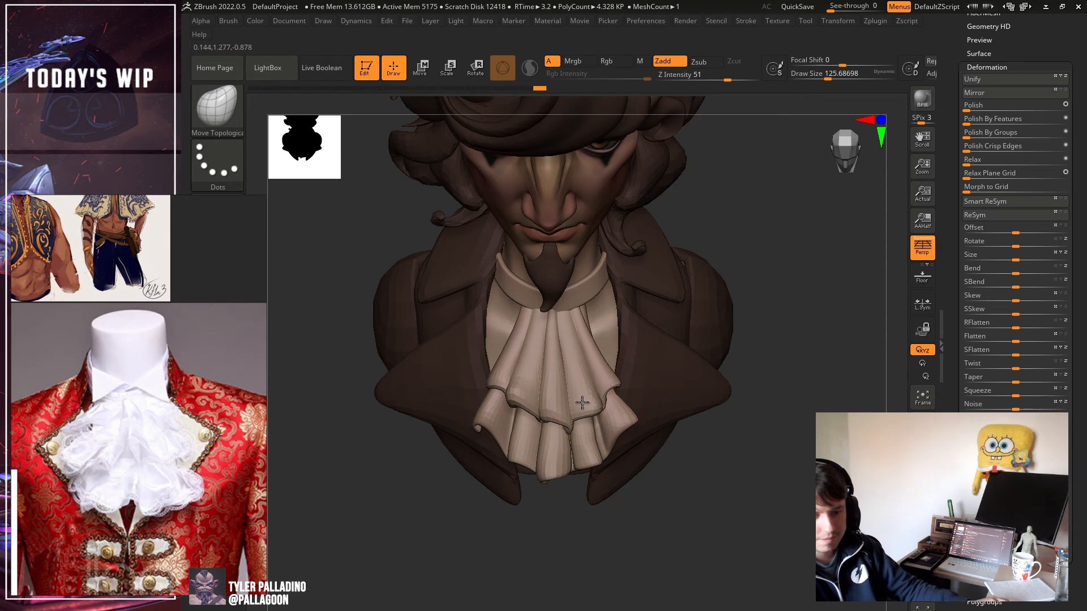
{"action": "right_click_drag", "start_coordinate": [583, 403], "coordinate": [561, 374], "text": "shift"}
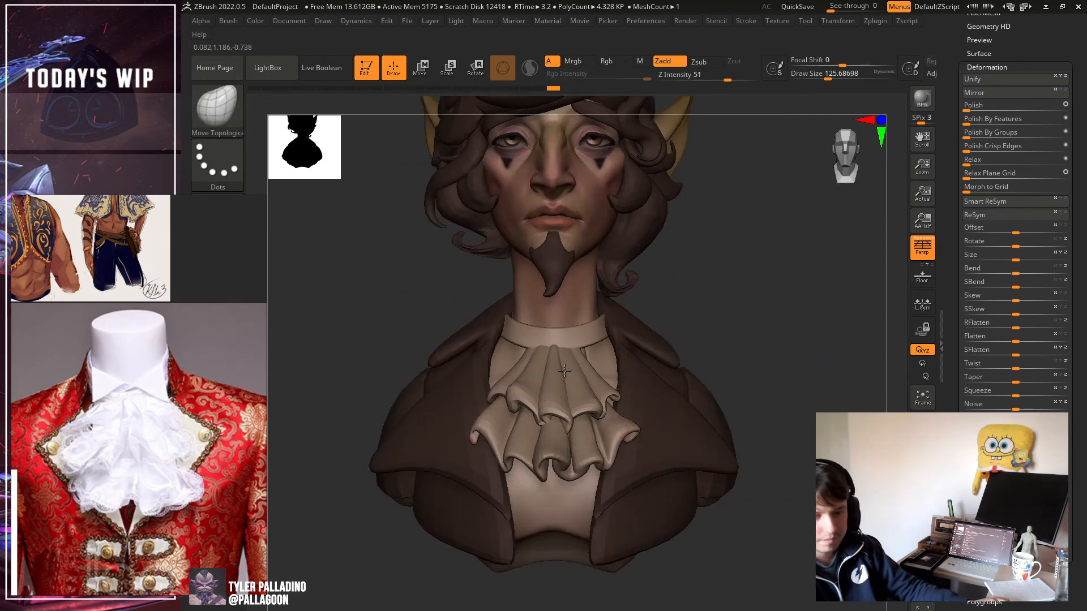
Select the lower ruffle and move its hem and outer side fold outward, reducing the draw size to about 62.
{"action": "left_click", "coordinate": [600, 408], "text": "alt"}
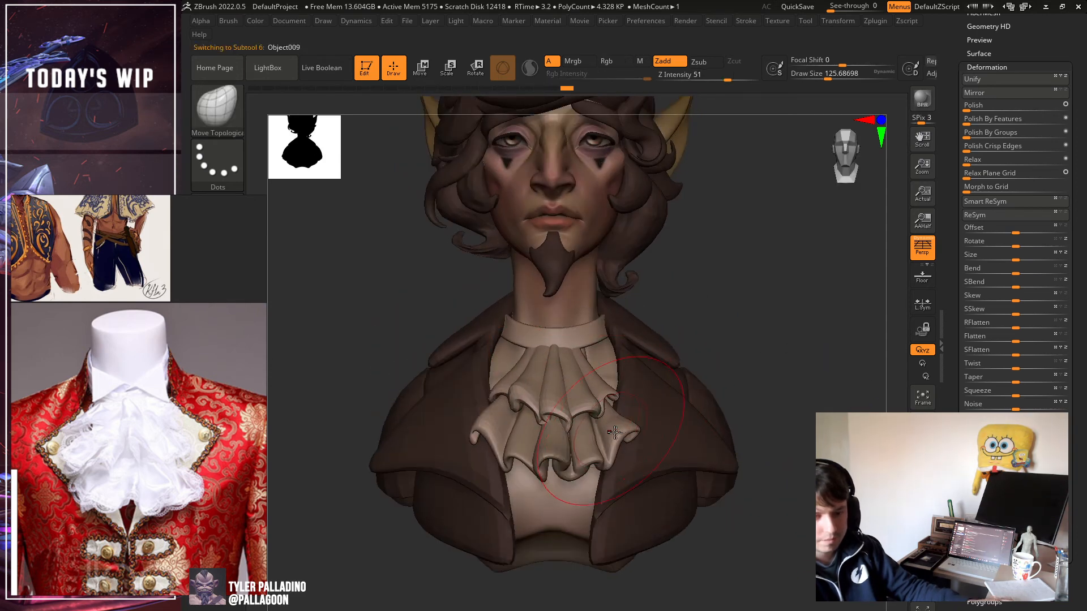
{"action": "left_click_drag", "start_coordinate": [598, 462], "coordinate": [592, 472]}
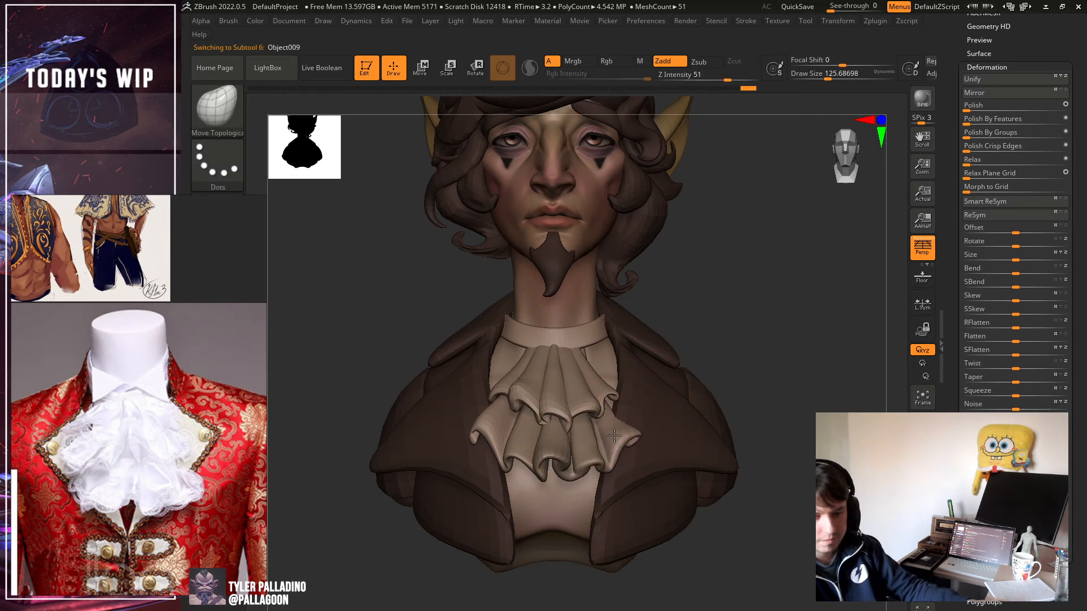
{"action": "right_click_drag", "start_coordinate": [531, 409], "coordinate": [510, 417]}
{"action": "mouse_move", "coordinate": [510, 413]}
{"action": "left_mouse_down"}
{"action": "mouse_move", "coordinate": [461, 453]}
{"action": "mouse_move", "coordinate": [460, 473]}
{"action": "mouse_move", "coordinate": [488, 471]}
{"action": "mouse_move", "coordinate": [526, 432]}
{"action": "mouse_move", "coordinate": [531, 441]}
{"action": "mouse_move", "coordinate": [551, 430]}
{"action": "left_mouse_up"}
{"action": "key", "text": "ctrl+z"}
{"action": "key", "text": "["}
{"action": "key", "text": "["}
{"action": "key", "text": "["}
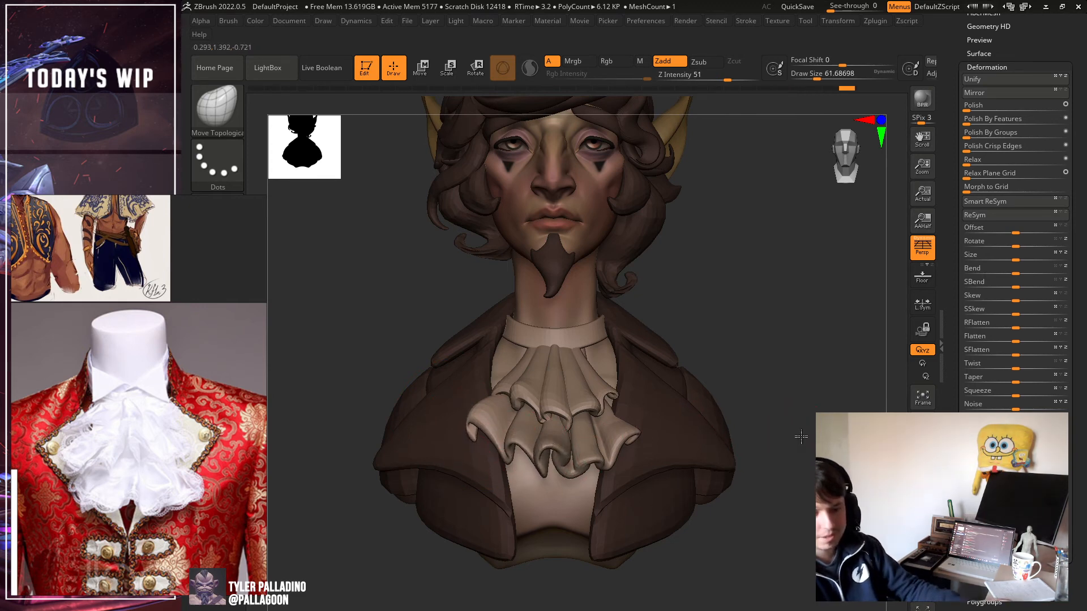
Adjust and smooth the lower ruffle's central folds at a draw size of about 50, undoing the unwanted stroke.
{"action": "left_click_drag", "start_coordinate": [801, 436], "coordinate": [787, 362], "text": "alt"}
{"action": "left_click_drag", "start_coordinate": [756, 500], "coordinate": [746, 478]}
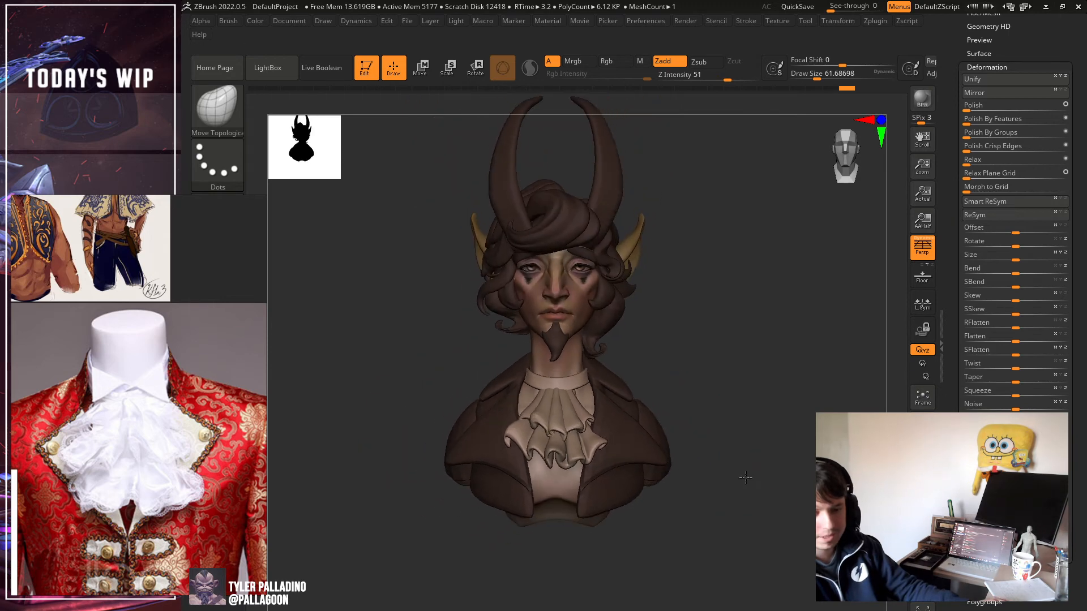
{"action": "left_click", "coordinate": [556, 457], "text": "alt"}
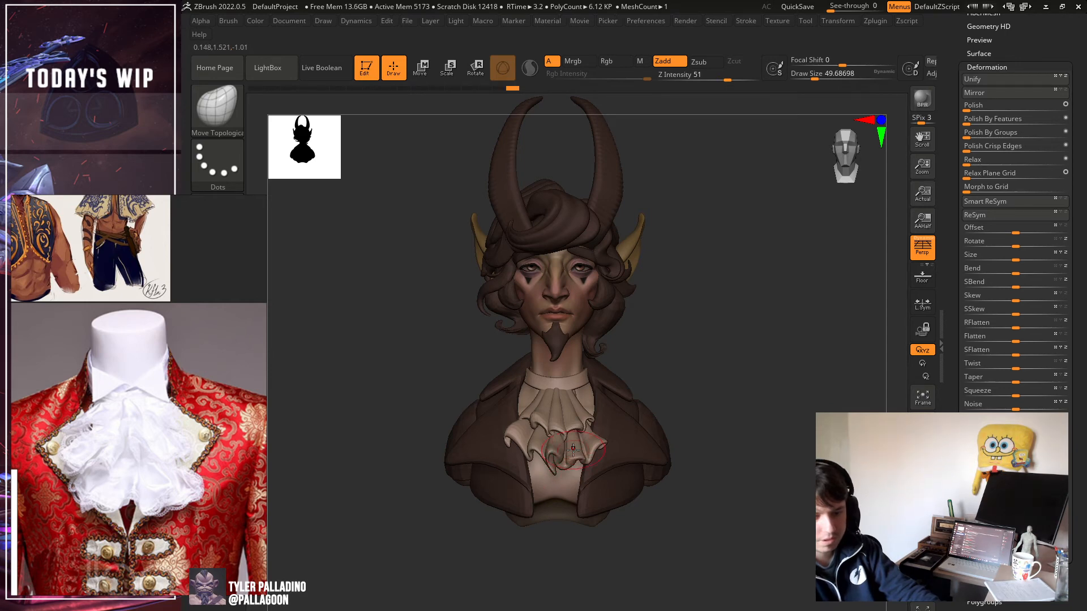
{"action": "left_click_drag", "start_coordinate": [578, 440], "coordinate": [574, 446]}
{"action": "key", "text": "ctrl+z"}
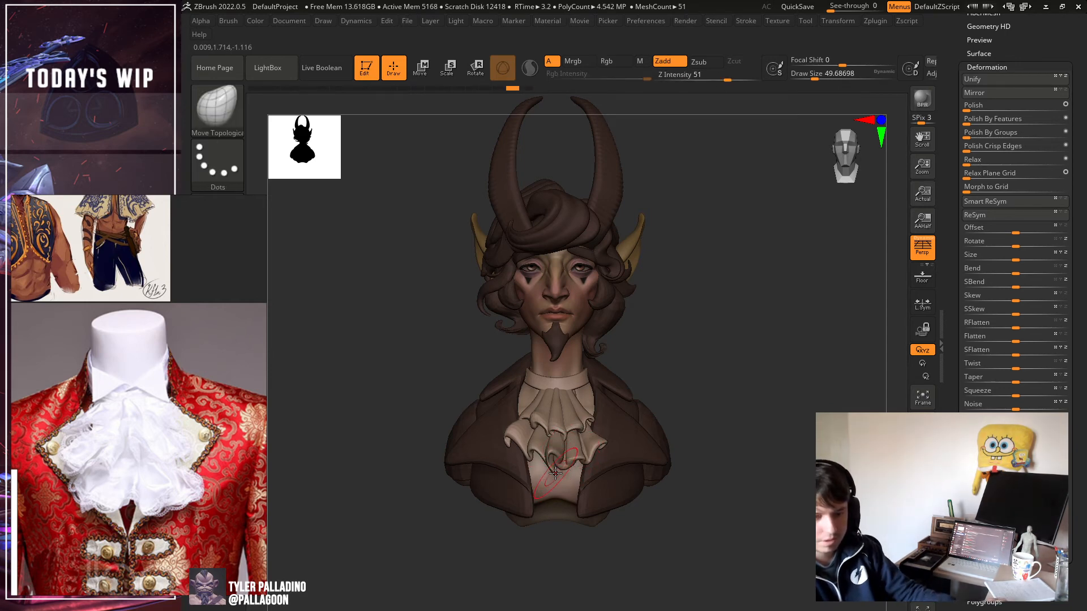
{"action": "left_click", "coordinate": [559, 453], "text": "alt"}
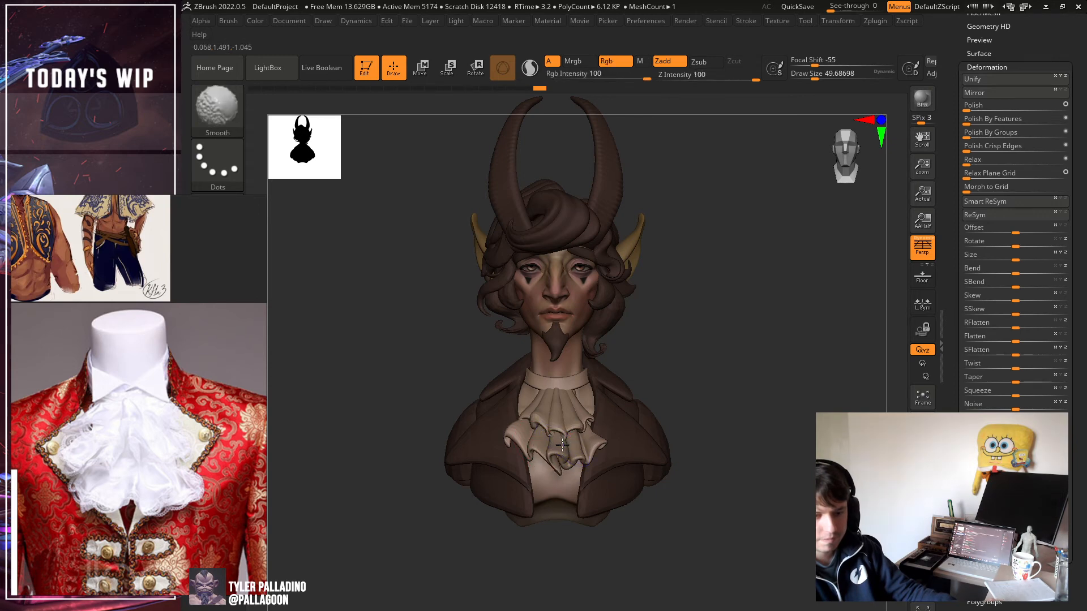
{"action": "left_click_drag", "start_coordinate": [705, 476], "coordinate": [721, 488], "text": "ctrl"}
{"action": "mouse_move", "coordinate": [724, 481]}
{"action": "left_mouse_down"}
{"action": "mouse_move", "coordinate": [734, 547]}
{"action": "mouse_move", "coordinate": [733, 498]}
{"action": "left_mouse_up"}
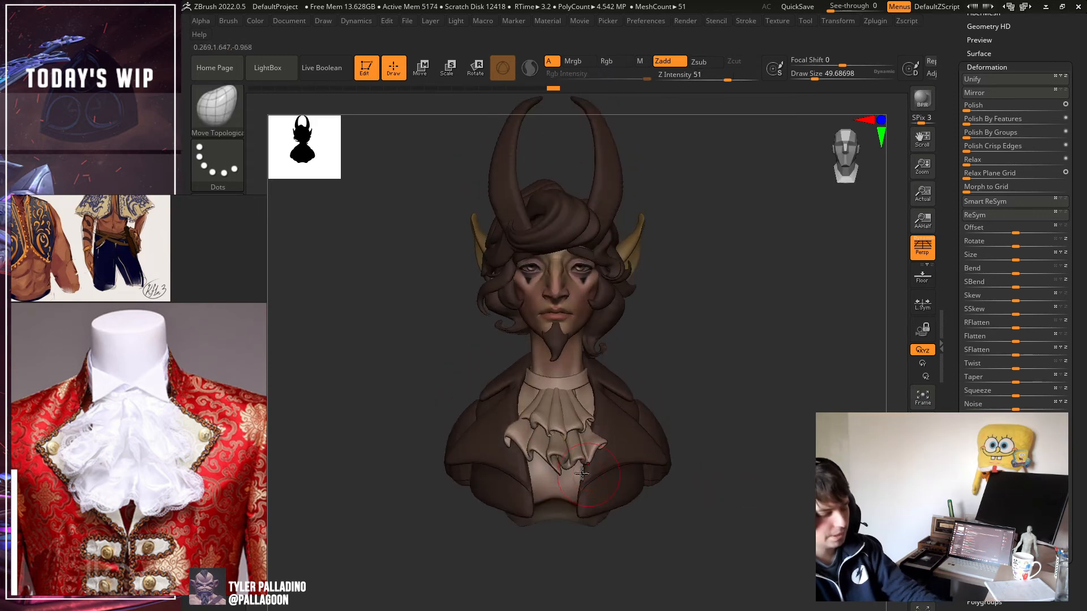
Enlarge Move Topological to about 138 and adjust the lower ruffle's outer side points.
{"action": "key", "text": "bracketright"}
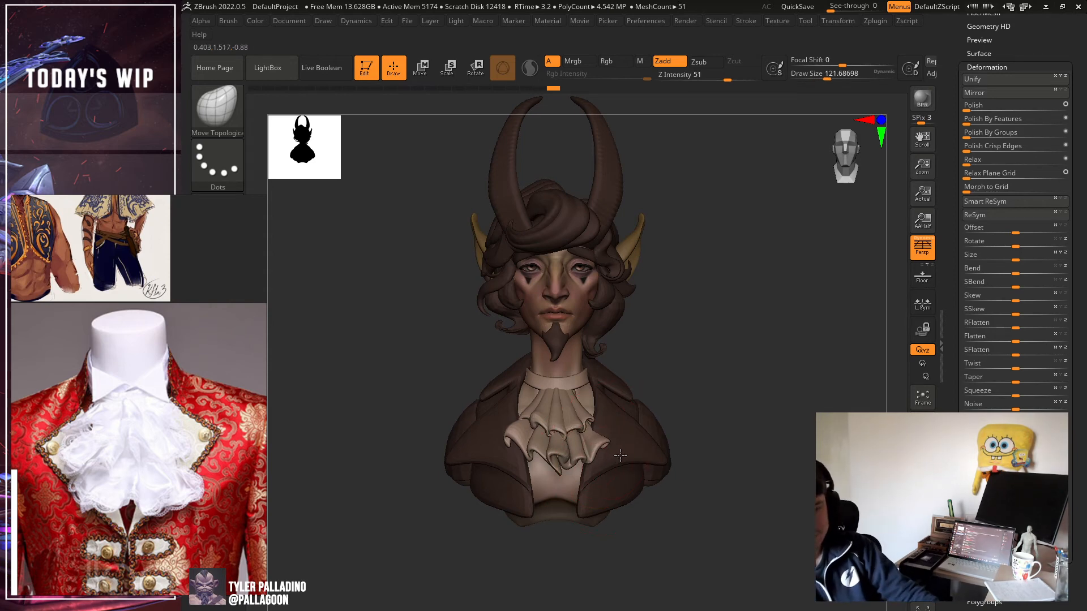
{"action": "key", "text": "bracketright"}
{"action": "key", "text": "bracketright"}
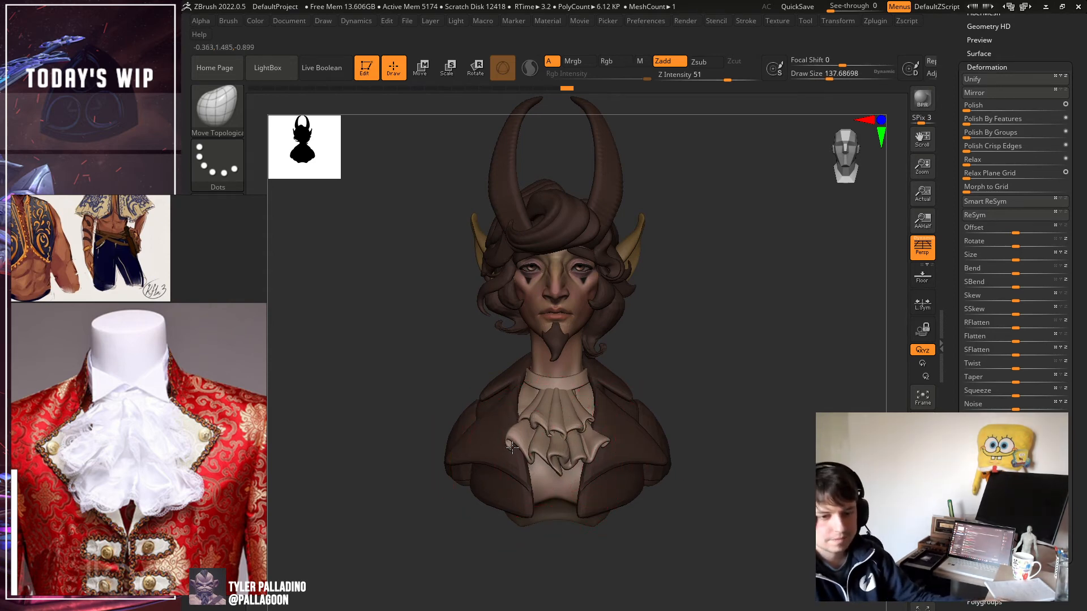
Select the upper ruffle, reduce the draw size to about 66, and nudge its outer side edge beside the lapel.
{"action": "left_click", "coordinate": [593, 410], "text": "alt"}
{"action": "left_click_drag", "start_coordinate": [803, 439], "coordinate": [821, 482]}
{"action": "key", "text": "bracketleft"}
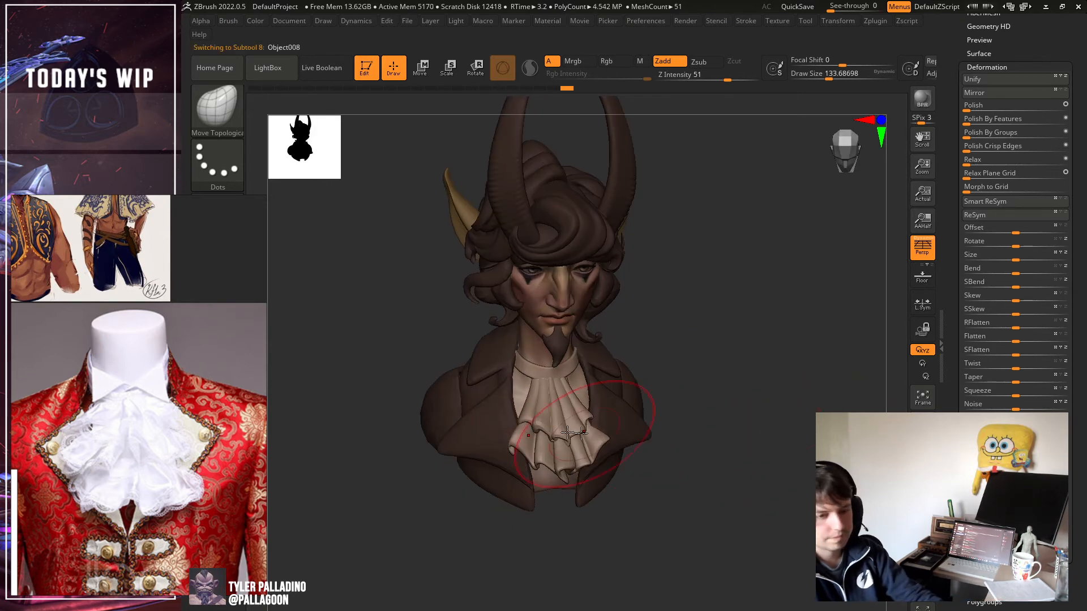
{"action": "key", "text": "bracketleft"}
{"action": "key", "text": "bracketleft"}
{"action": "key", "text": "bracketleft"}
{"action": "key", "text": "bracketleft"}
{"action": "key", "text": "bracketleft"}
{"action": "key", "text": "bracketleft"}
{"action": "key", "text": "bracketleft"}
{"action": "key", "text": "bracketleft"}
{"action": "key", "text": "bracketleft"}
{"action": "key", "text": "bracketleft"}
{"action": "key", "text": "bracketleft"}
{"action": "key", "text": "bracketleft"}
{"action": "key", "text": "bracketleft"}
{"action": "key", "text": "bracketleft"}
{"action": "key", "text": "bracketleft"}
{"action": "key", "text": "bracketleft"}
{"action": "key", "text": "bracketleft"}
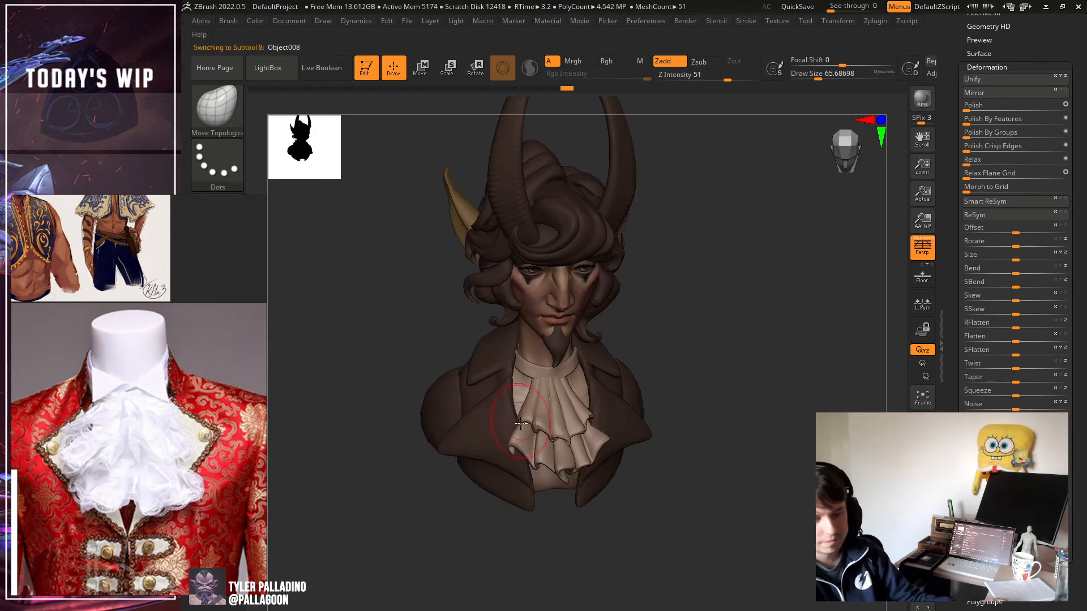
{"action": "left_click_drag", "start_coordinate": [521, 422], "coordinate": [515, 417]}
{"action": "left_click_drag", "start_coordinate": [758, 444], "coordinate": [737, 416], "text": "shift"}
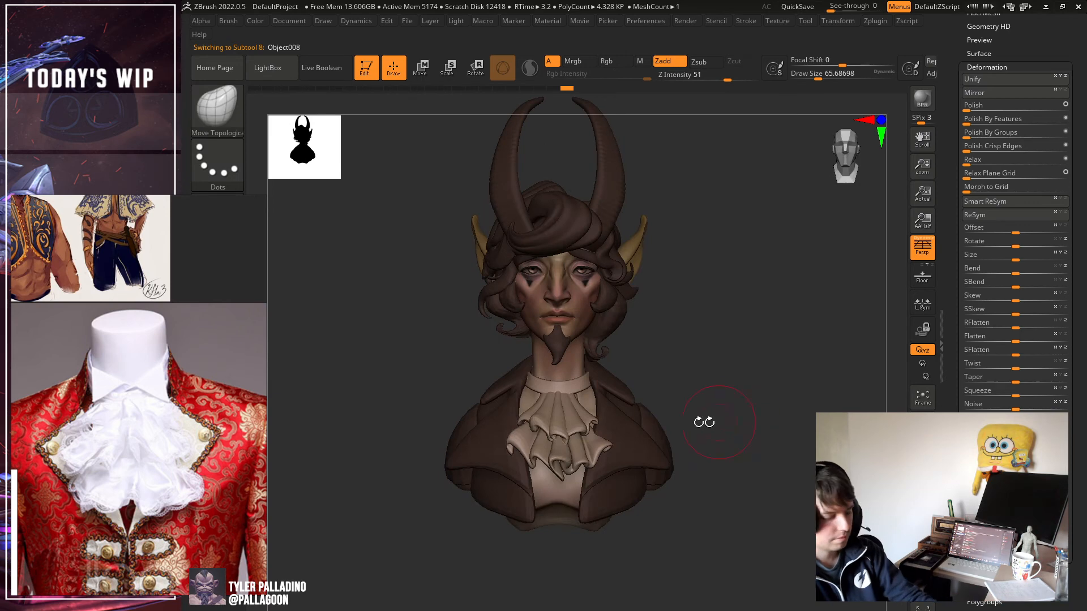
Enlarge the draw size to about 114 and push the middle of the upper ruffle slightly upward.
{"action": "key", "text": "bracketright"}
{"action": "key", "text": "bracketright"}
{"action": "key", "text": "bracketright"}
{"action": "key", "text": "bracketright"}
{"action": "key", "text": "bracketright"}
{"action": "key", "text": "bracketright"}
{"action": "key", "text": "bracketright"}
{"action": "key", "text": "bracketright"}
{"action": "key", "text": "bracketright"}
{"action": "key", "text": "bracketright"}
{"action": "key", "text": "bracketright"}
{"action": "left_click_drag", "start_coordinate": [752, 454], "coordinate": [730, 436]}
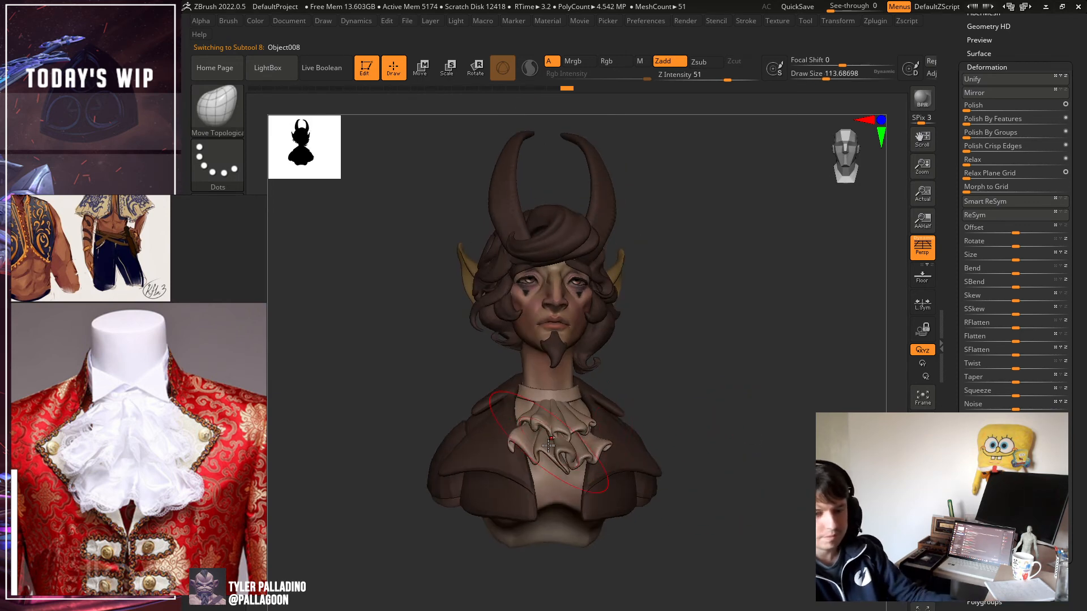
{"action": "left_click_drag", "start_coordinate": [568, 442], "coordinate": [568, 433]}
{"action": "left_click_drag", "start_coordinate": [746, 433], "coordinate": [743, 498]}
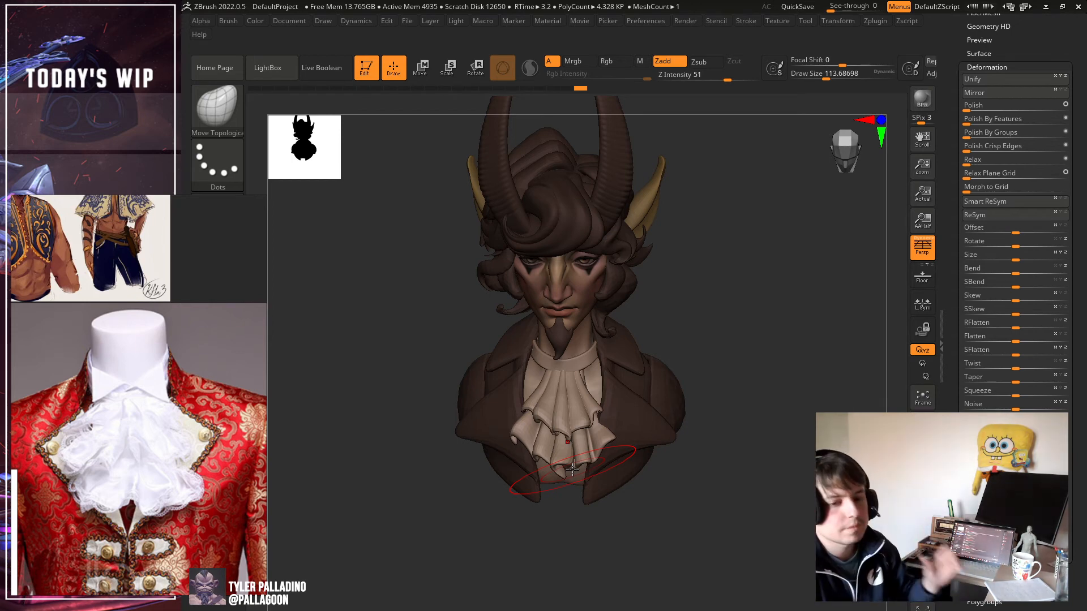
Reduce the draw size to about 66 and fine-tune the central point of the upper ruffle's hem.
{"action": "mouse_move", "coordinate": [775, 376]}
{"action": "left_mouse_down"}
{"action": "mouse_move", "coordinate": [776, 359]}
{"action": "mouse_move", "coordinate": [752, 417]}
{"action": "mouse_move", "coordinate": [762, 409]}
{"action": "mouse_move", "coordinate": [680, 462]}
{"action": "left_mouse_up"}
{"action": "key", "text": "["}
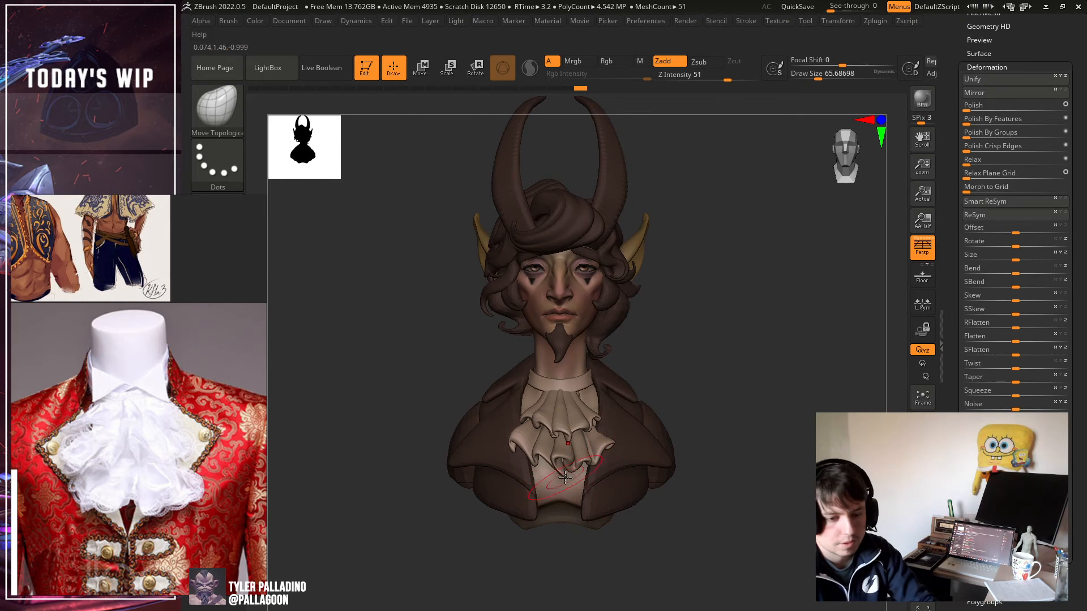
{"action": "left_click_drag", "start_coordinate": [566, 478], "coordinate": [563, 481]}
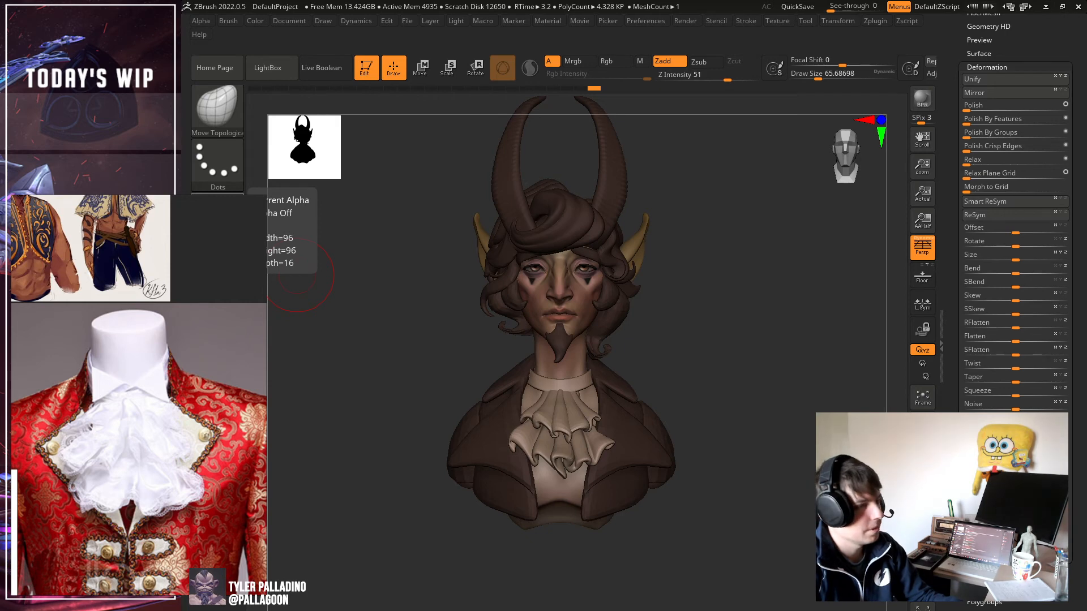
Switch to the browser, play the YouTube video "Jeremy Hillary Boob PhD." from the start, and close the browser window.
{"action": "left_click_drag", "start_coordinate": [187, 238], "coordinate": [771, 129]}
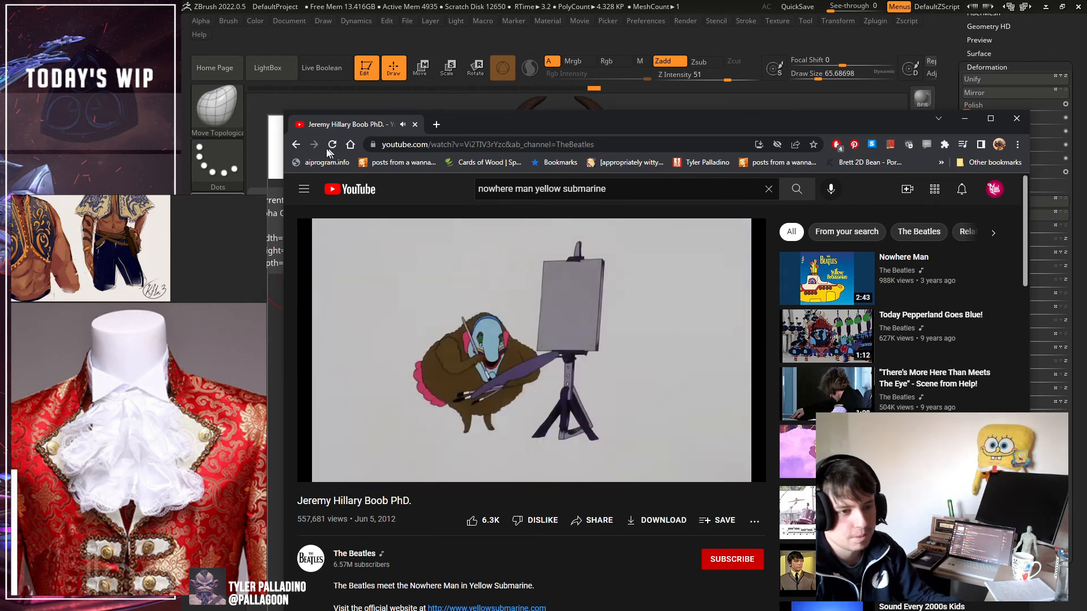
{"action": "left_click_drag", "start_coordinate": [281, 111], "coordinate": [413, 251]}
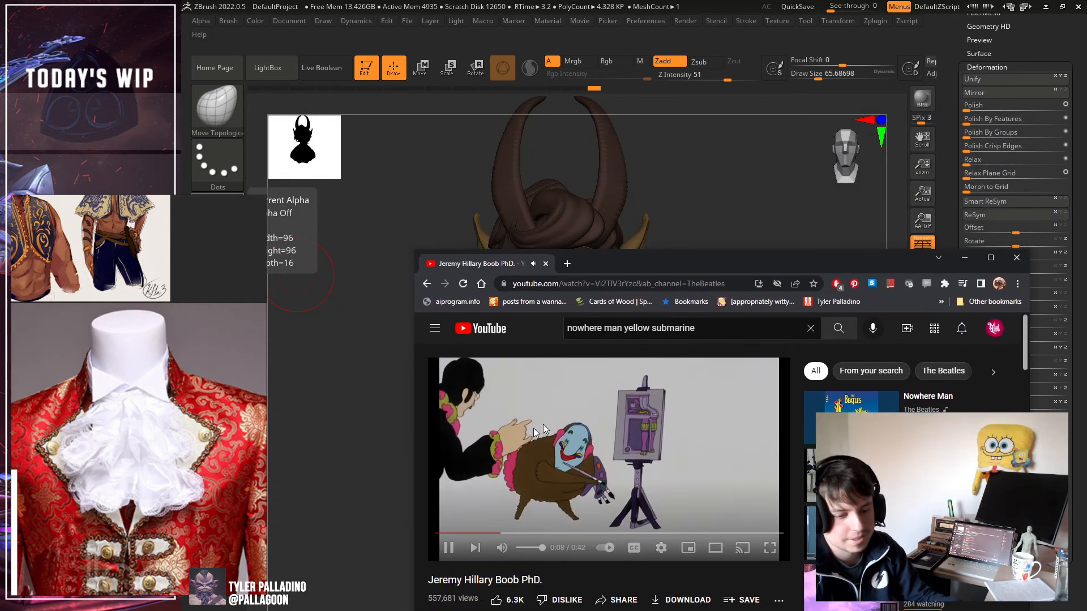
{"action": "left_click_drag", "start_coordinate": [454, 535], "coordinate": [427, 534]}
{"action": "left_click", "coordinate": [448, 548]}
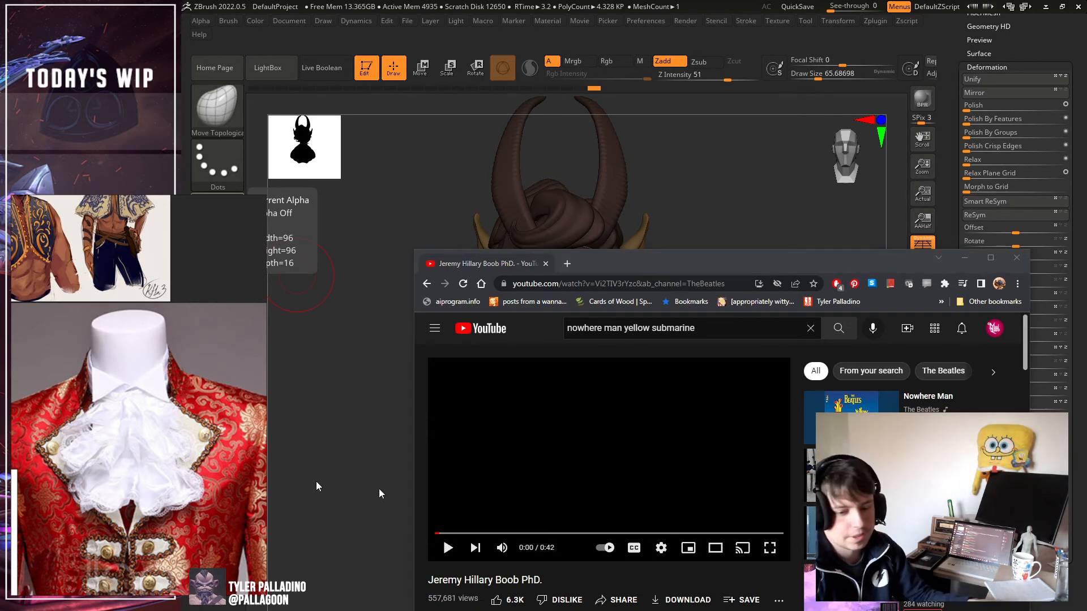
{"action": "left_click", "coordinate": [447, 547]}
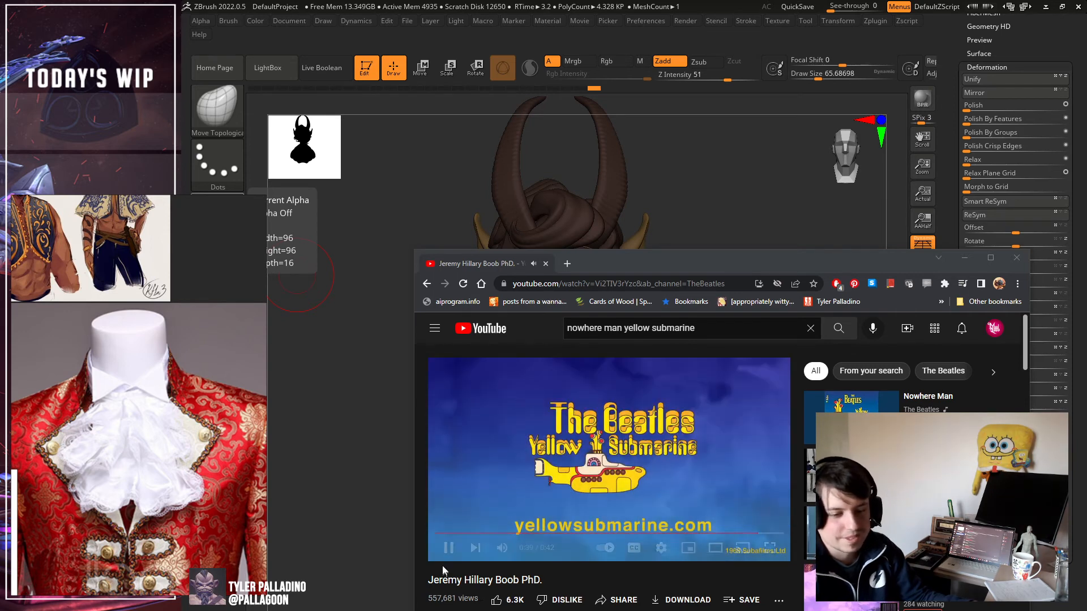
{"action": "left_click", "coordinate": [448, 548]}
{"action": "left_click", "coordinate": [1016, 259]}
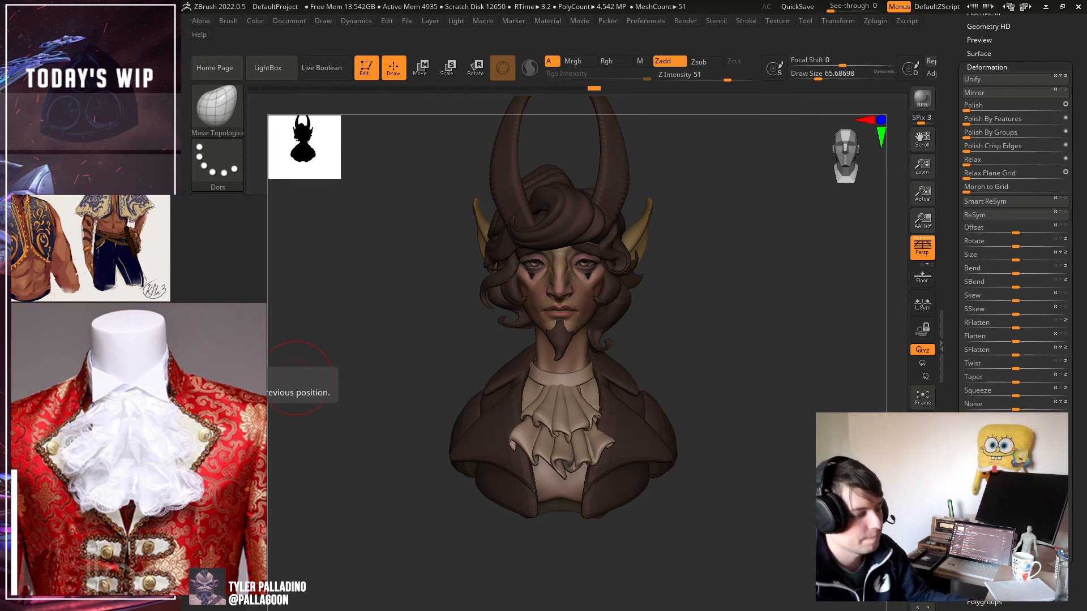
Select the coat body, divide its geometry to subdivision level 2, and nudge the front panel near the shoulder slightly downward.
{"action": "left_click_drag", "start_coordinate": [748, 481], "coordinate": [746, 470]}
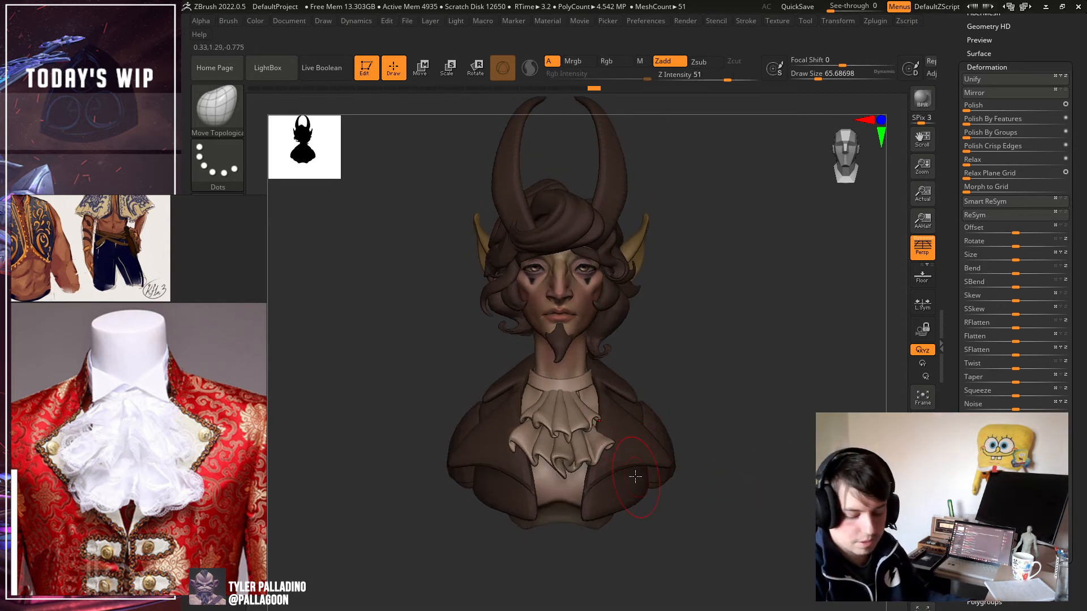
{"action": "left_click", "coordinate": [630, 443], "text": "alt"}
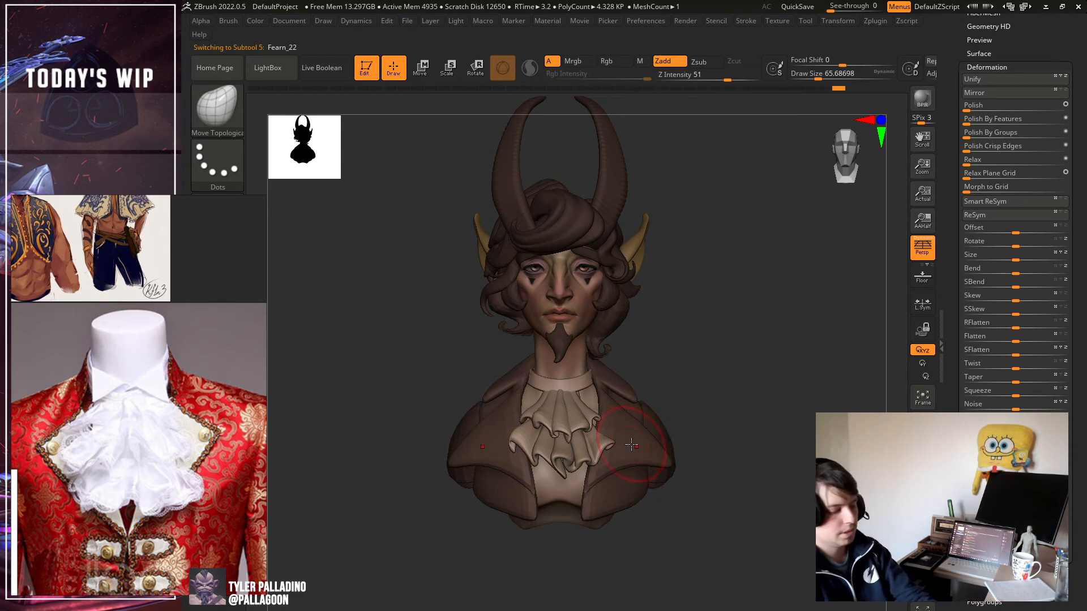
{"action": "scroll", "coordinate": [984, 133], "scroll_direction": "up", "scroll_amount": 5}
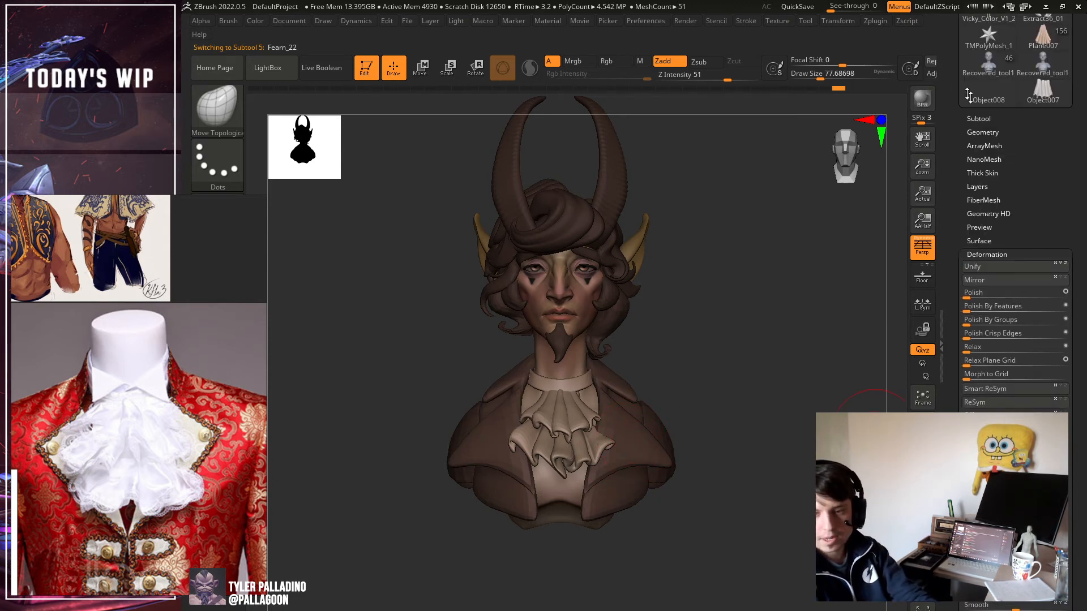
{"action": "left_click", "coordinate": [983, 132]}
{"action": "left_click", "coordinate": [983, 234]}
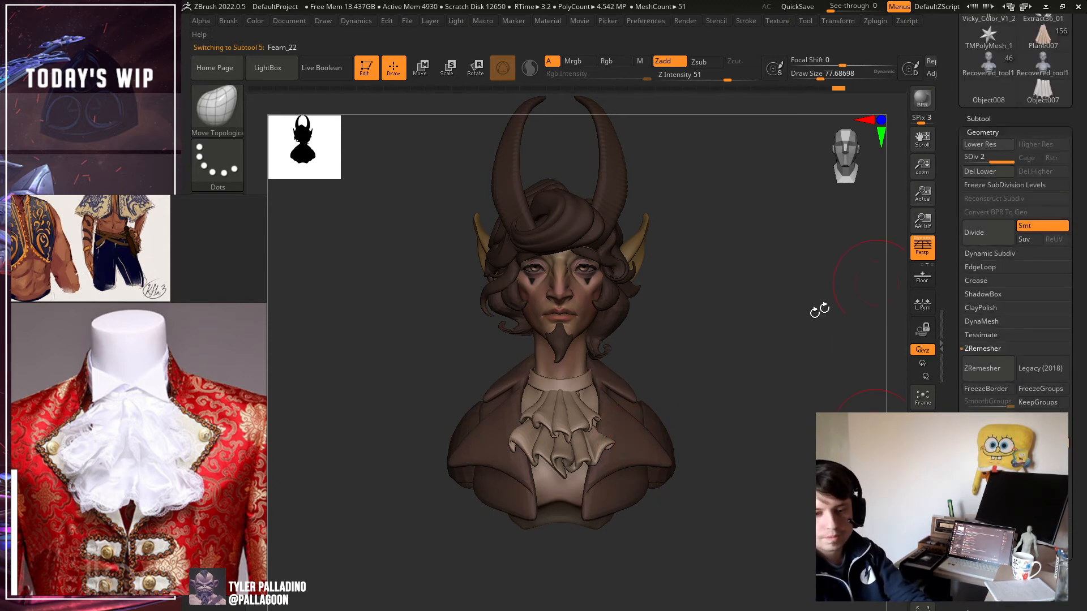
{"action": "left_click_drag", "start_coordinate": [628, 458], "coordinate": [625, 473]}
{"action": "left_click_drag", "start_coordinate": [818, 464], "coordinate": [809, 420]}
Select the low-poly sleeve mesh and adjust its outer contour at the shoulder, checking it against the jacket references.
{"action": "left_click", "coordinate": [653, 423], "text": "alt"}
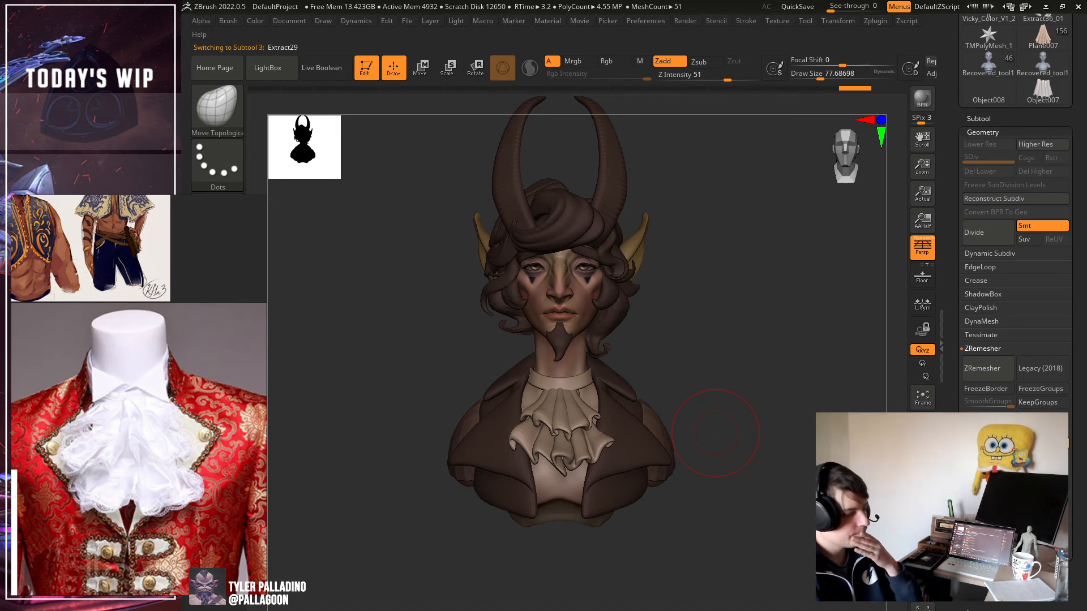
{"action": "scroll", "coordinate": [151, 473], "scroll_direction": "down", "scroll_amount": 3}
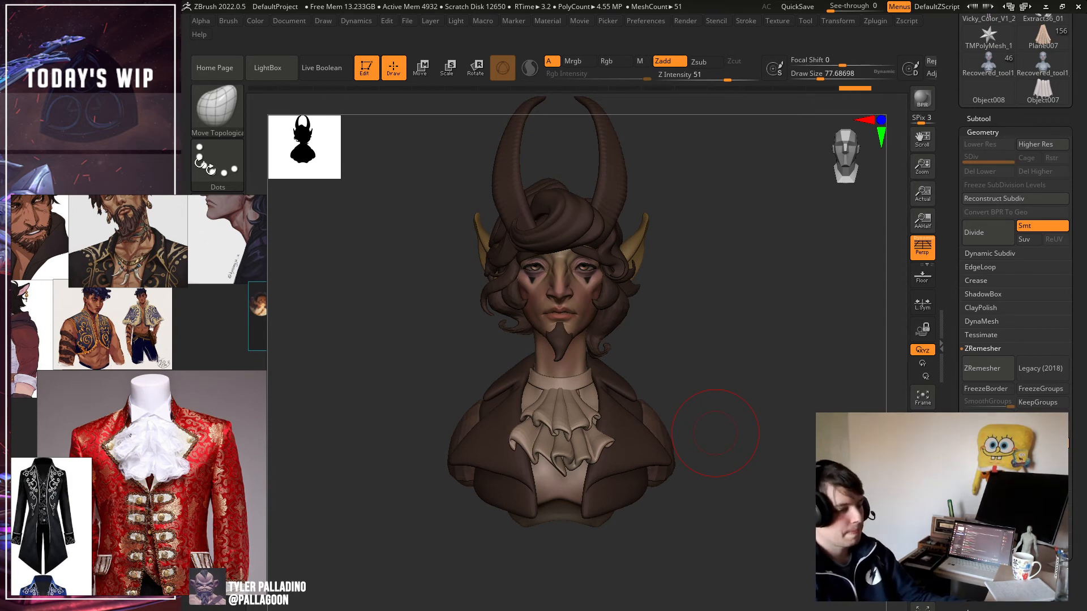
{"action": "left_click", "coordinate": [663, 422], "text": "alt"}
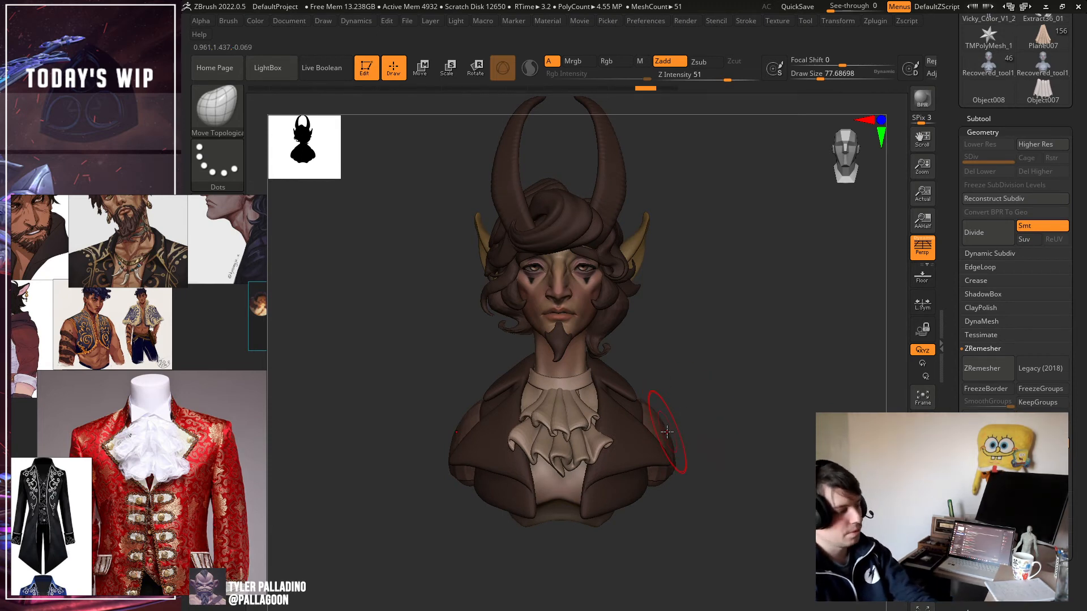
{"action": "key", "text": "bracketright"}
{"action": "mouse_move", "coordinate": [666, 431]}
{"action": "left_mouse_down"}
{"action": "mouse_move", "coordinate": [678, 398]}
{"action": "mouse_move", "coordinate": [629, 414]}
{"action": "left_mouse_up"}
{"action": "mouse_move", "coordinate": [686, 412]}
{"action": "left_mouse_down"}
{"action": "mouse_move", "coordinate": [701, 410]}
{"action": "mouse_move", "coordinate": [677, 402]}
{"action": "mouse_move", "coordinate": [686, 424]}
{"action": "mouse_move", "coordinate": [678, 441]}
{"action": "left_mouse_up"}
Select the coat body and reshape its front shoulder area along the armhole at a draw size of about 78.
{"action": "key", "text": "bracketleft"}
{"action": "key", "text": "bracketleft"}
{"action": "key", "text": "bracketleft"}
{"action": "left_click", "coordinate": [638, 415], "text": "alt"}
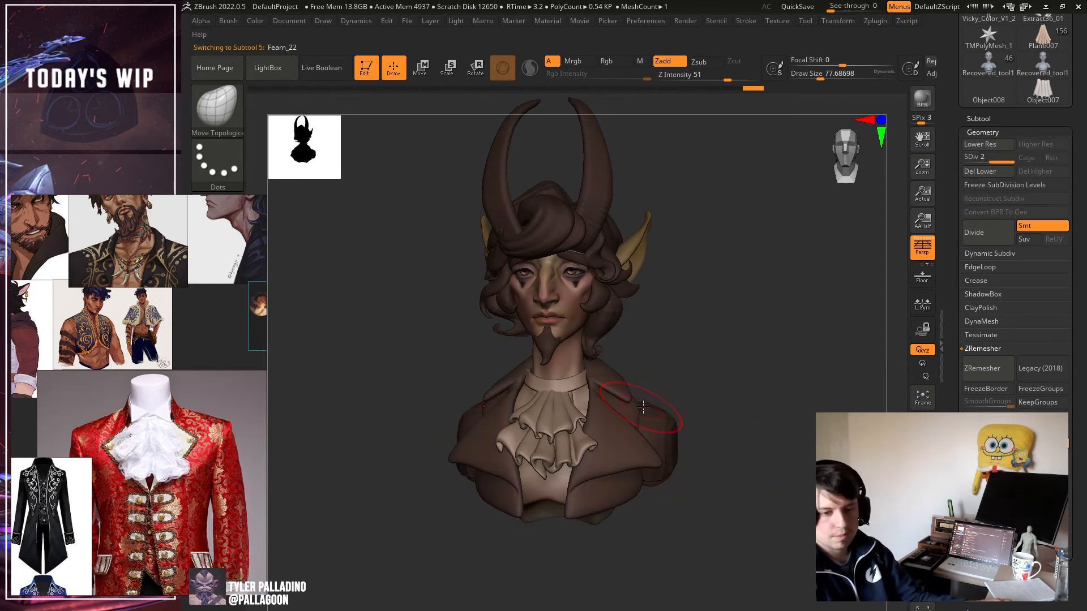
{"action": "left_click_drag", "start_coordinate": [736, 399], "coordinate": [728, 447]}
{"action": "mouse_move", "coordinate": [647, 394]}
{"action": "left_mouse_down"}
{"action": "mouse_move", "coordinate": [666, 397]}
{"action": "mouse_move", "coordinate": [660, 428]}
{"action": "left_mouse_up"}
{"action": "left_click_drag", "start_coordinate": [727, 403], "coordinate": [745, 379], "text": "shift"}
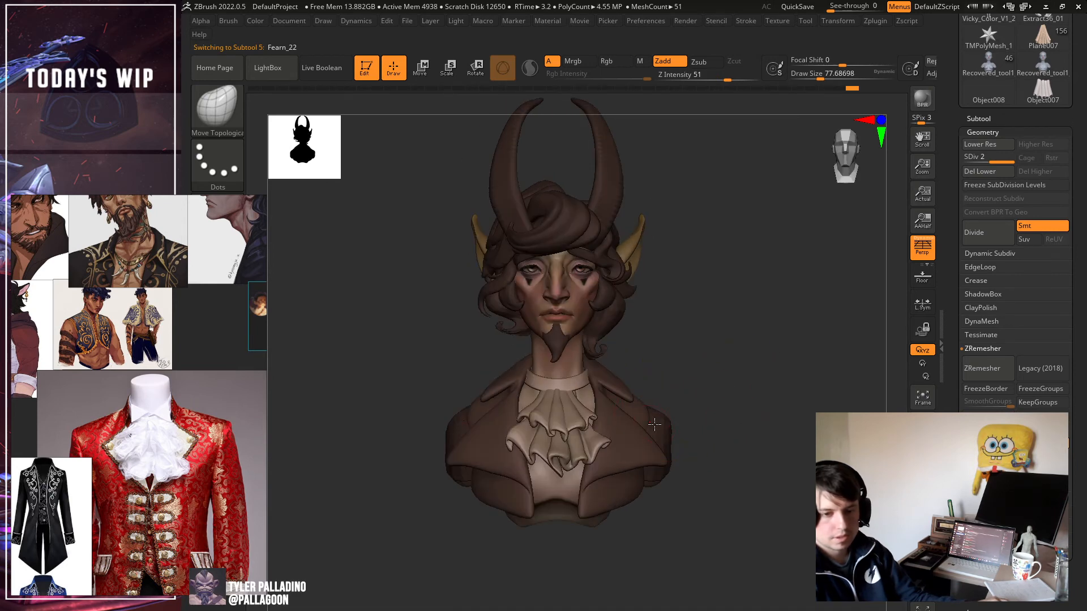
{"action": "left_click_drag", "start_coordinate": [699, 409], "coordinate": [651, 389]}
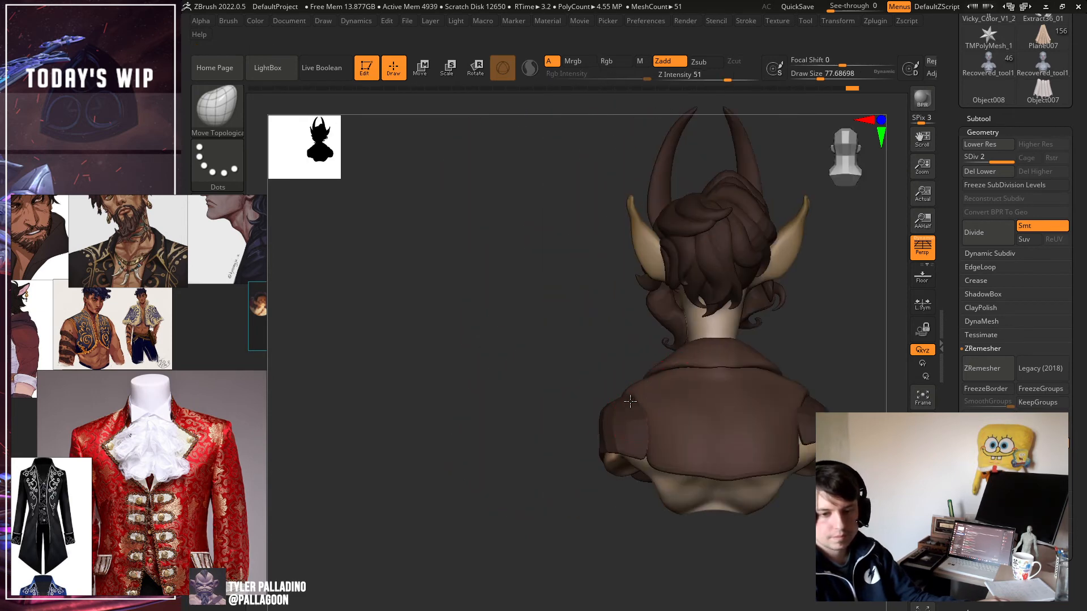
Enlarge the draw size to about 98 and pull the coat's rear armhole edge outward over the sleeve.
{"action": "mouse_move", "coordinate": [563, 351]}
{"action": "left_mouse_down"}
{"action": "mouse_move", "coordinate": [577, 421]}
{"action": "mouse_move", "coordinate": [630, 440]}
{"action": "left_mouse_up"}
{"action": "key", "text": "]"}
{"action": "key", "text": "]"}
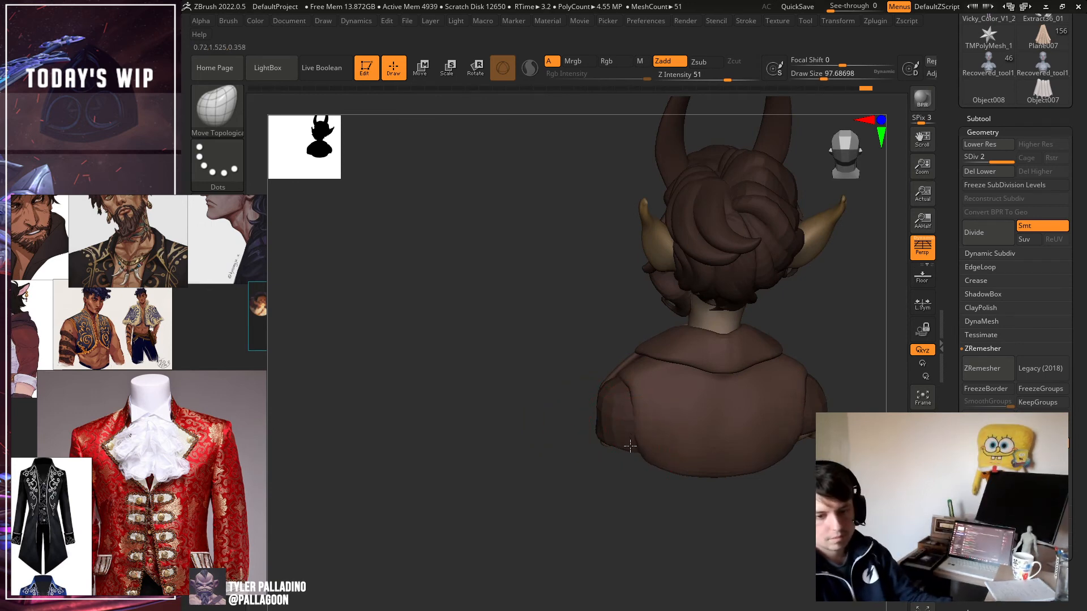
{"action": "left_click_drag", "start_coordinate": [541, 516], "coordinate": [531, 422]}
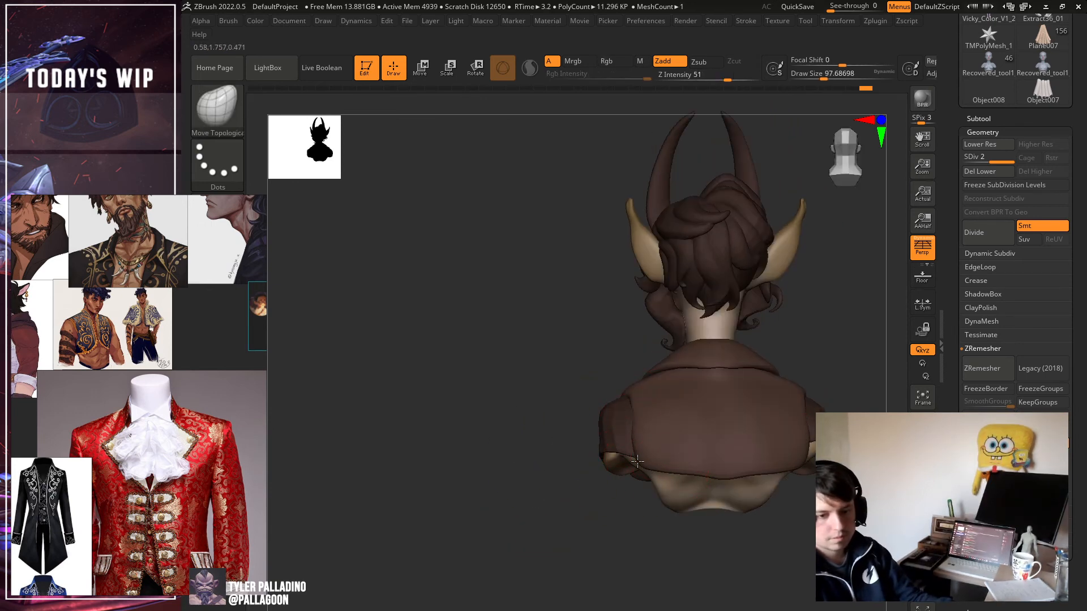
{"action": "left_click_drag", "start_coordinate": [514, 473], "coordinate": [561, 490]}
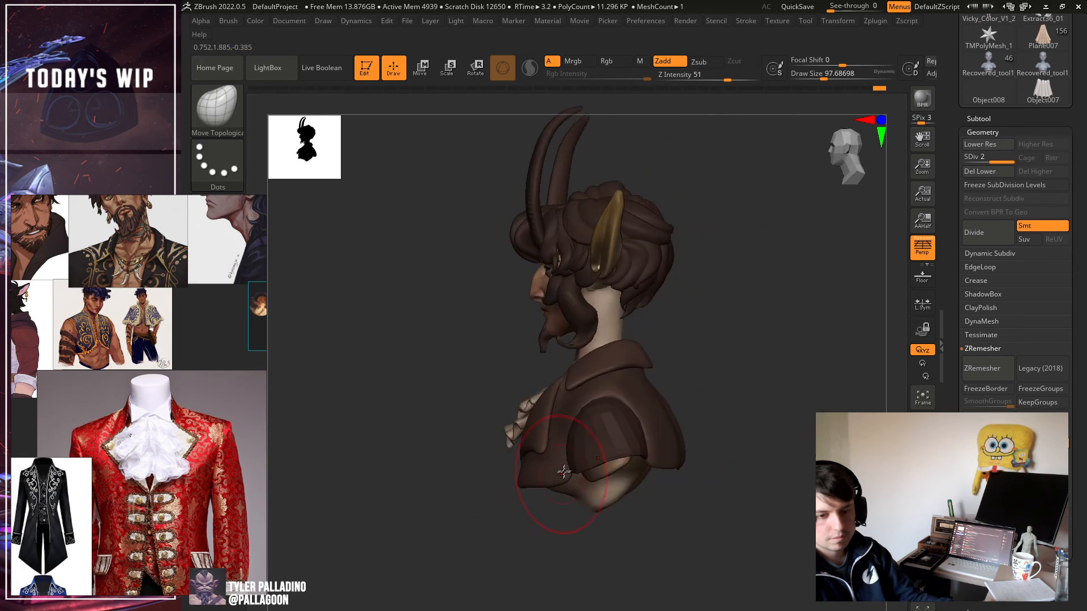
{"action": "mouse_move", "coordinate": [745, 451]}
{"action": "left_mouse_down", "text": "shift"}
{"action": "mouse_move", "coordinate": [693, 445]}
{"action": "mouse_move", "coordinate": [711, 442]}
{"action": "mouse_move", "coordinate": [696, 484]}
{"action": "left_mouse_up", "text": "shift"}
Vary the draw size between about 70 and 98 while pulling the coat's shoulder seam outward over the top of the sleeve.
{"action": "key", "text": "bracketleft"}
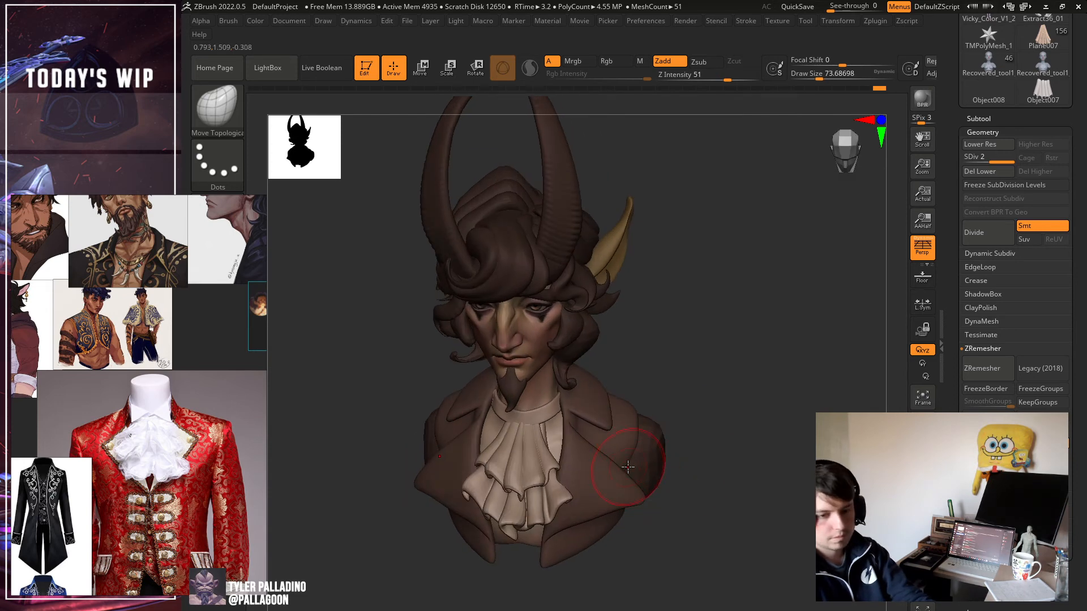
{"action": "left_click_drag", "start_coordinate": [759, 456], "coordinate": [671, 431], "text": "shift"}
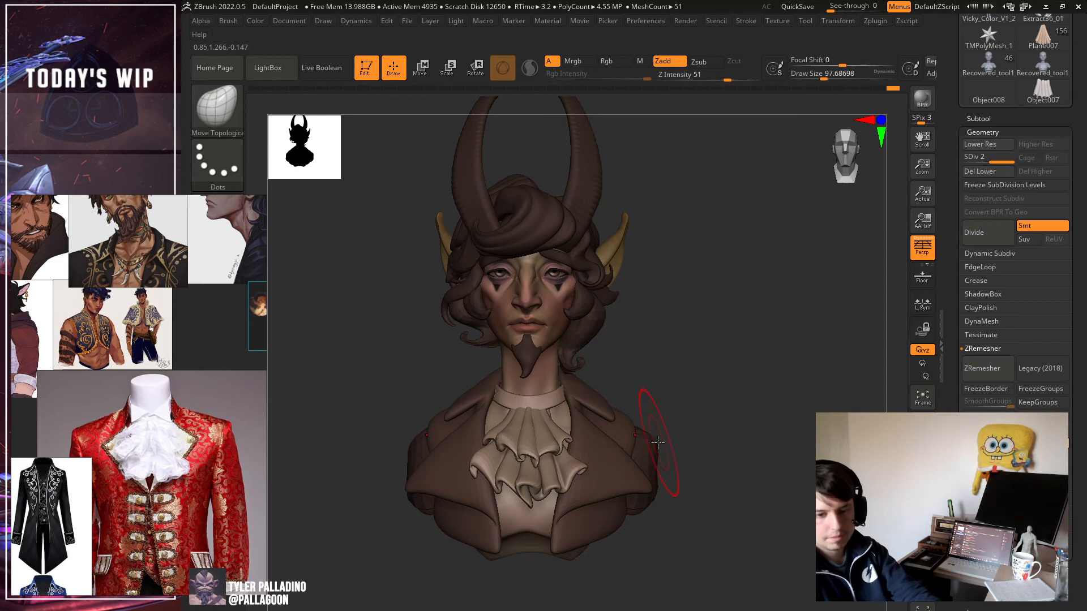
{"action": "left_click_drag", "start_coordinate": [713, 426], "coordinate": [657, 450]}
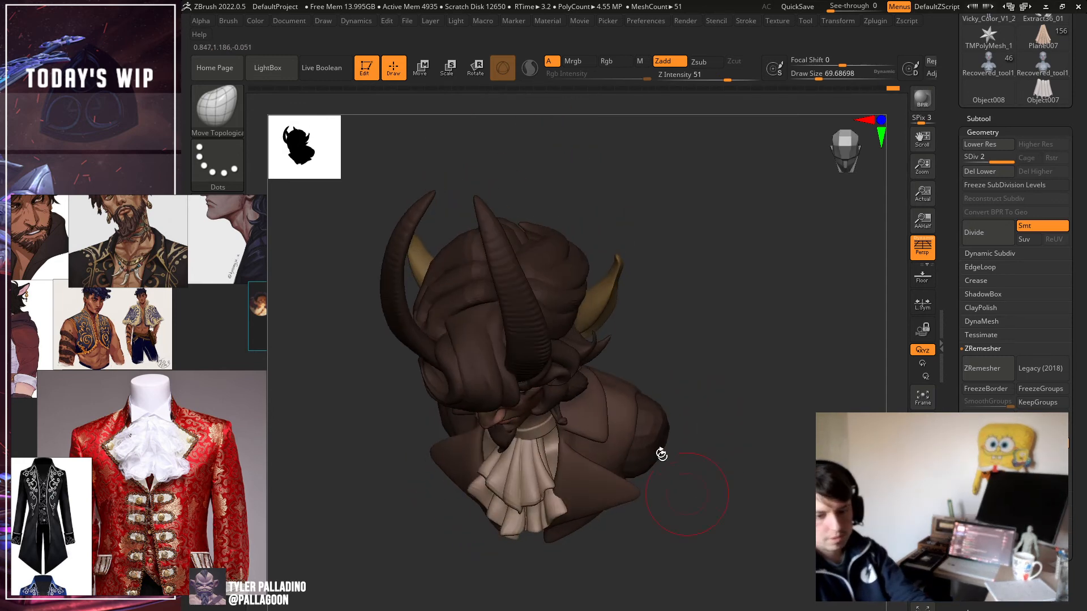
{"action": "left_click_drag", "start_coordinate": [633, 398], "coordinate": [645, 403]}
{"action": "key", "text": "bracketright"}
{"action": "left_click_drag", "start_coordinate": [773, 366], "coordinate": [671, 411]}
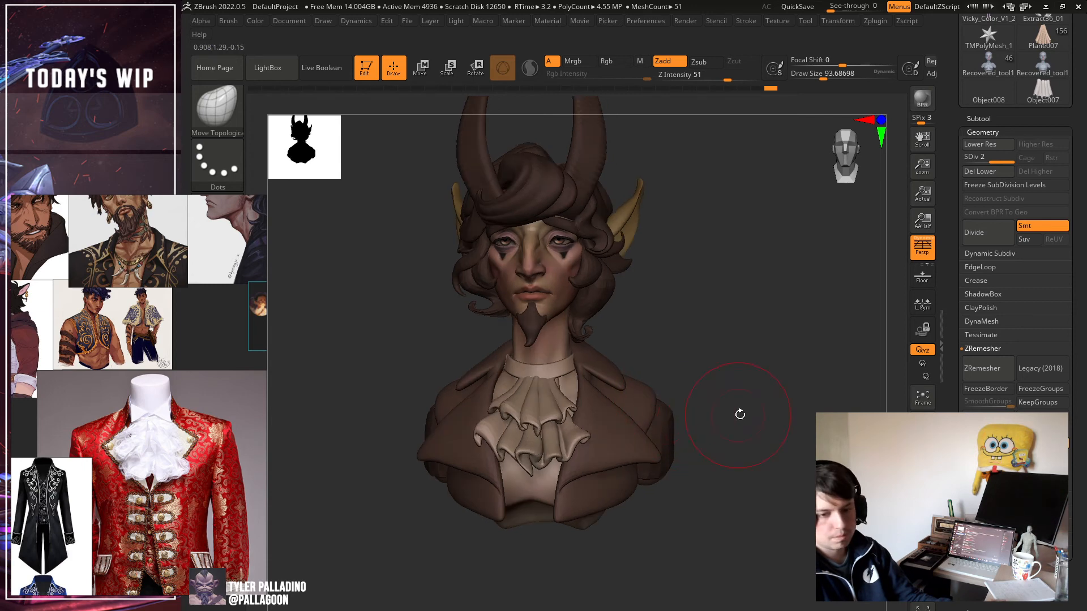
{"action": "mouse_move", "coordinate": [739, 415]}
{"action": "left_mouse_down"}
{"action": "mouse_move", "coordinate": [663, 456]}
{"action": "mouse_move", "coordinate": [766, 406]}
{"action": "mouse_move", "coordinate": [662, 404]}
{"action": "left_mouse_up"}
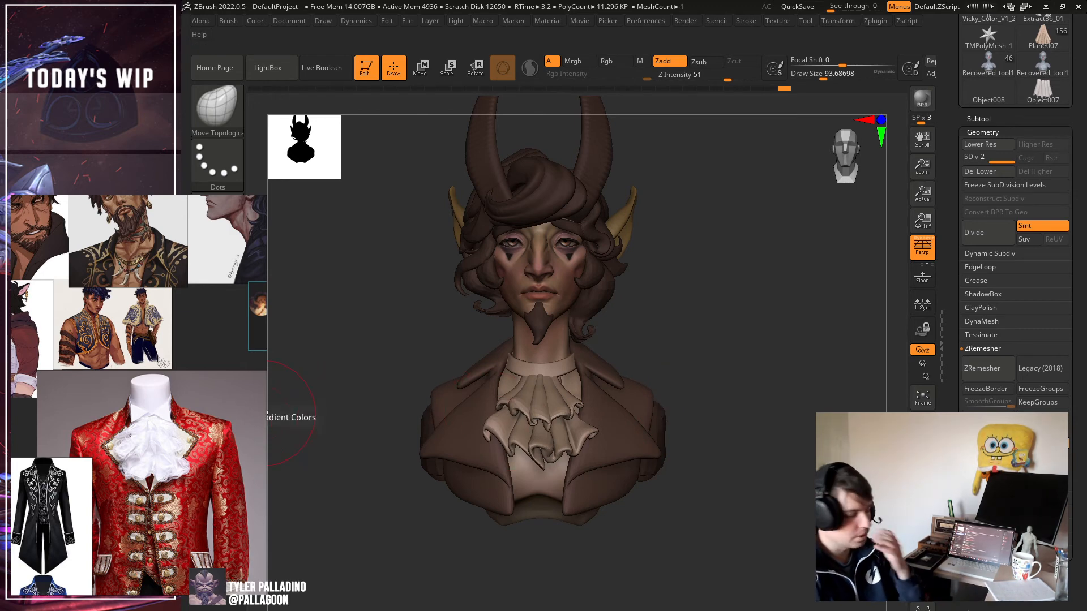
Select the sleeve mesh, enlarge the draw size to about 158, and widen the outer silhouette of the shoulders.
{"action": "left_click", "coordinate": [654, 395], "text": "alt"}
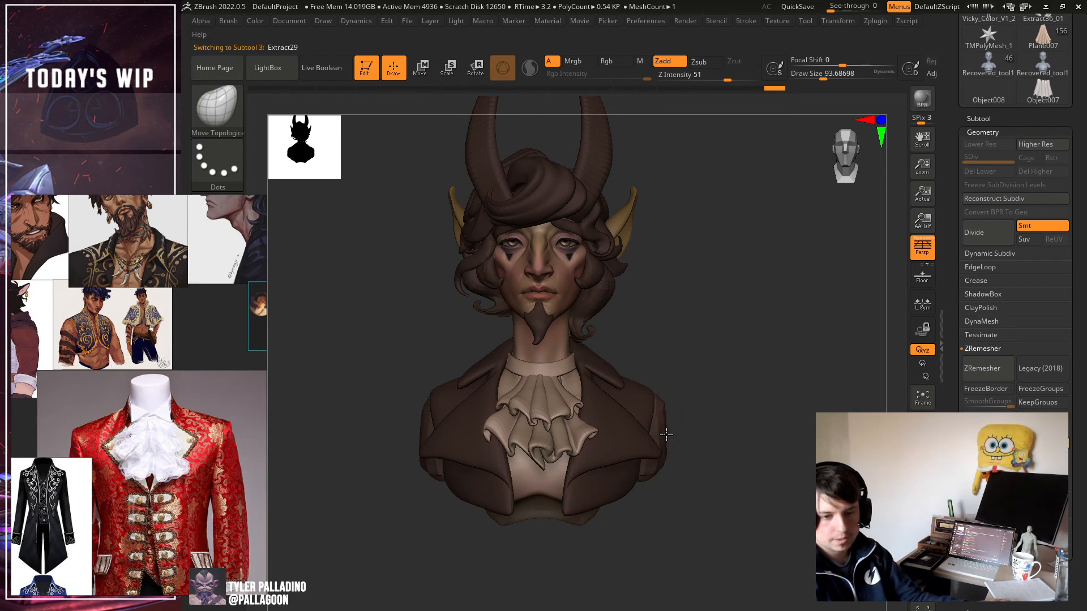
{"action": "mouse_move", "coordinate": [732, 427]}
{"action": "left_mouse_down"}
{"action": "mouse_move", "coordinate": [712, 446]}
{"action": "mouse_move", "coordinate": [737, 448]}
{"action": "mouse_move", "coordinate": [659, 469]}
{"action": "mouse_move", "coordinate": [676, 467]}
{"action": "left_mouse_up"}
{"action": "mouse_move", "coordinate": [742, 463]}
{"action": "left_mouse_down"}
{"action": "mouse_move", "coordinate": [668, 456]}
{"action": "mouse_move", "coordinate": [803, 464]}
{"action": "mouse_move", "coordinate": [694, 422]}
{"action": "left_mouse_up"}
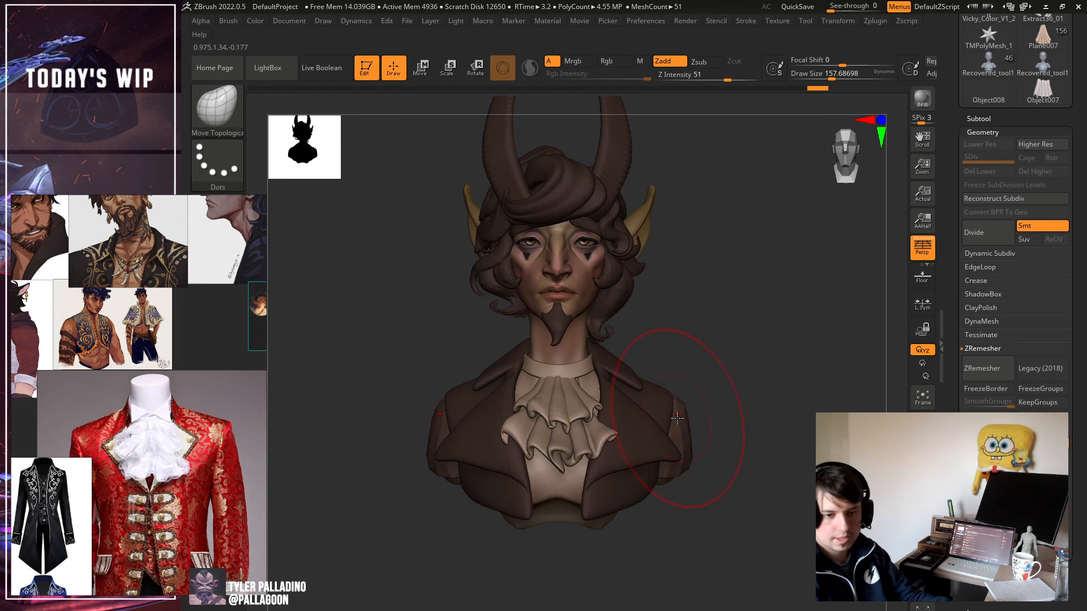
{"action": "left_click", "coordinate": [678, 418], "text": "alt"}
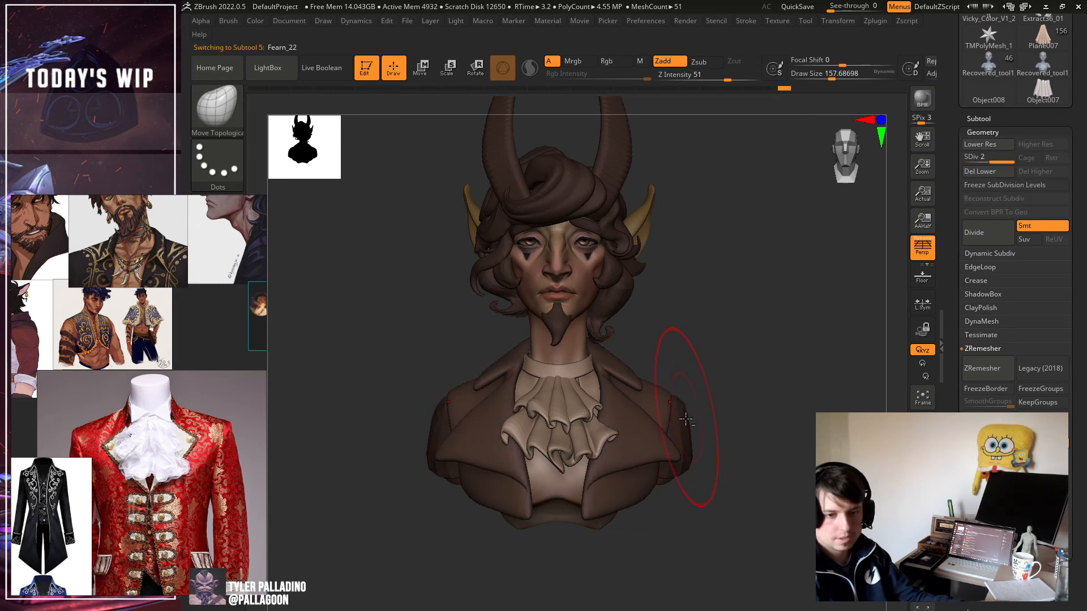
{"action": "left_click", "coordinate": [683, 431], "text": "alt"}
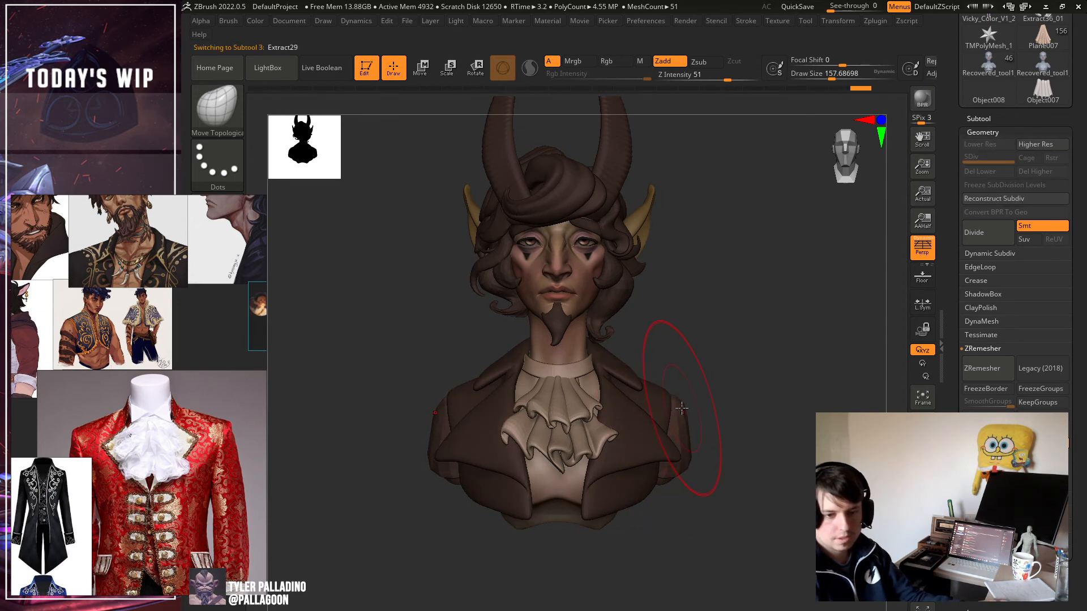
{"action": "left_click_drag", "start_coordinate": [781, 434], "coordinate": [819, 488]}
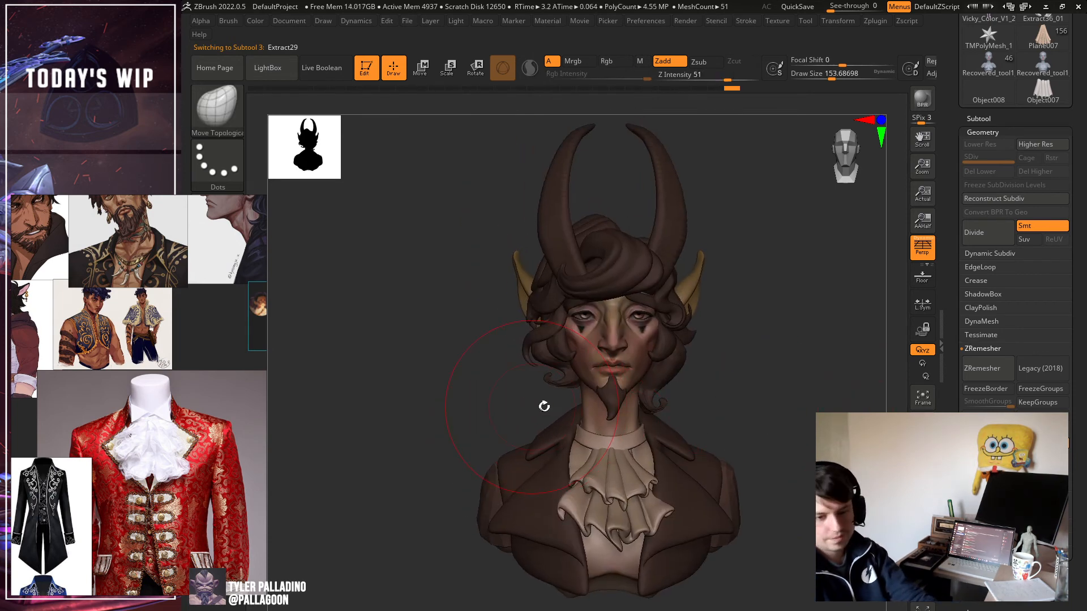
Select the skin mesh at the neck and switch to the SnakeHook brush, dismissing the SculptrisPro note.
{"action": "left_click", "coordinate": [586, 417], "text": "alt"}
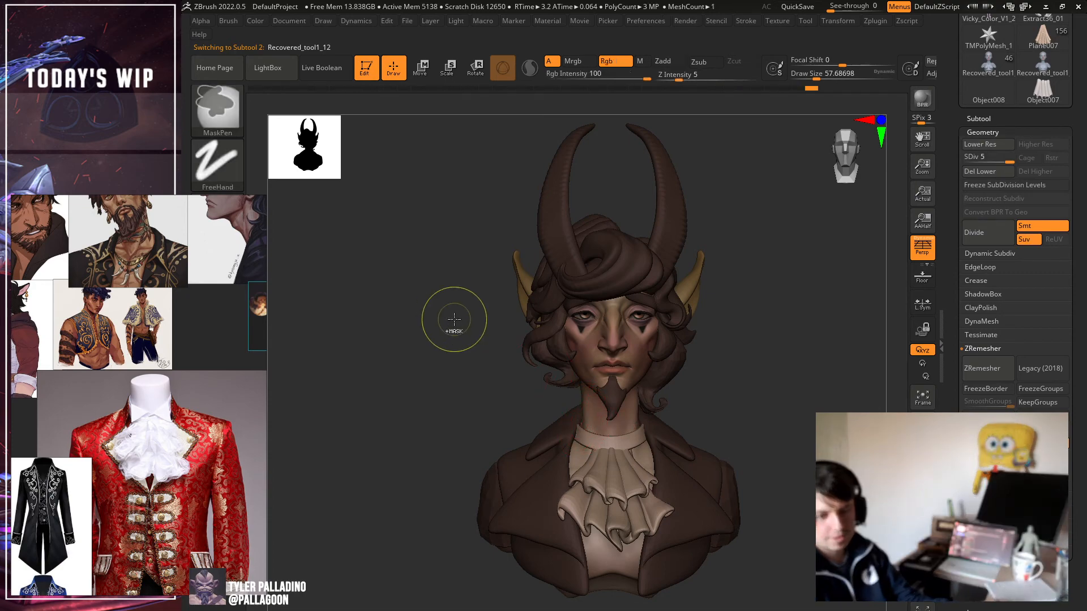
{"action": "left_click", "coordinate": [215, 115]}
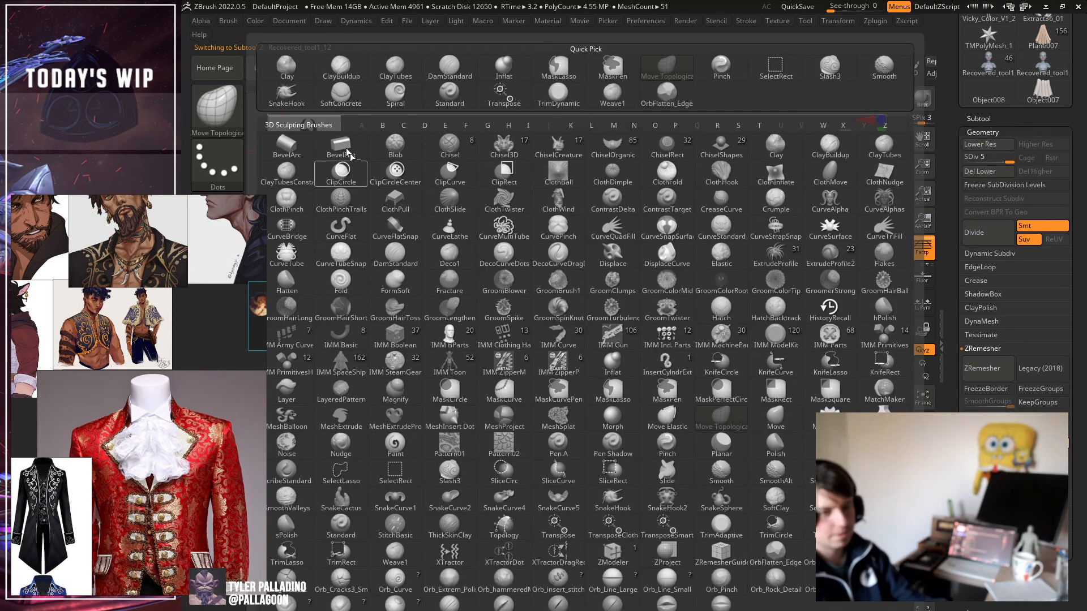
{"action": "left_click", "coordinate": [218, 118]}
{"action": "key", "text": "b"}
{"action": "key", "text": "s"}
{"action": "key", "text": "h"}
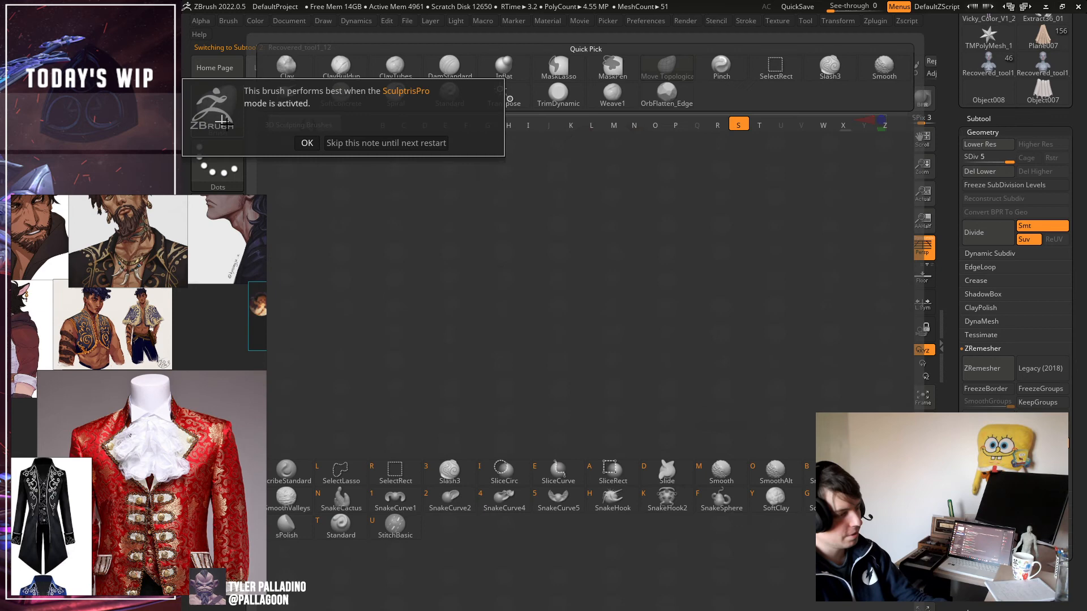
{"action": "left_click", "coordinate": [307, 143]}
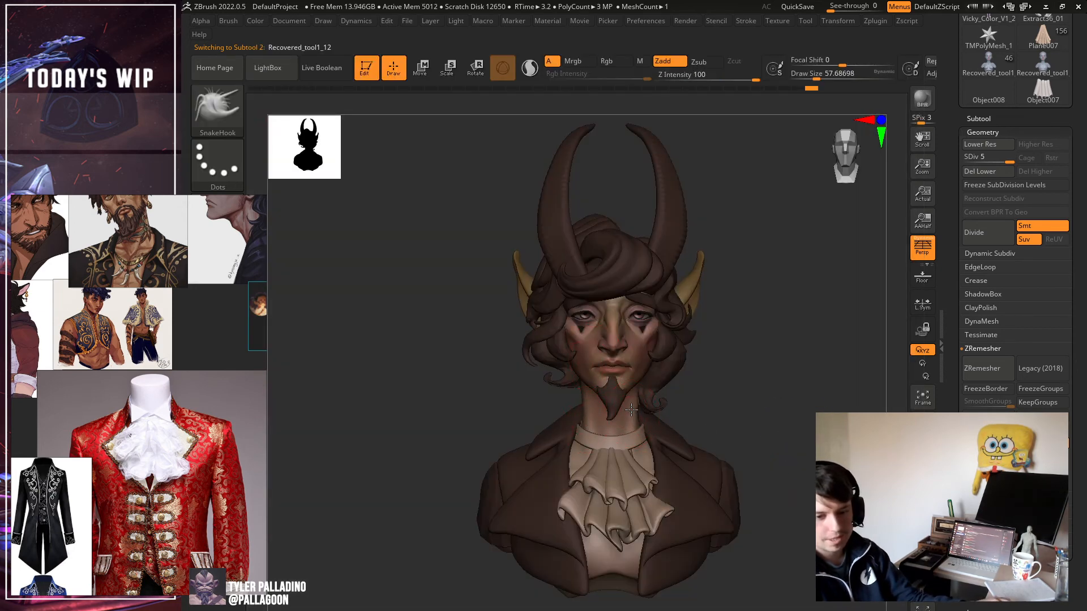
Select the coat body and sample the red of the reference jacket as the current colour.
{"action": "mouse_move", "coordinate": [761, 409]}
{"action": "left_mouse_down"}
{"action": "mouse_move", "coordinate": [735, 435]}
{"action": "mouse_move", "coordinate": [762, 405]}
{"action": "mouse_move", "coordinate": [704, 437]}
{"action": "mouse_move", "coordinate": [711, 441]}
{"action": "mouse_move", "coordinate": [700, 417]}
{"action": "left_mouse_up"}
{"action": "left_click", "coordinate": [659, 422], "text": "alt"}
{"action": "left_click", "coordinate": [220, 383]}
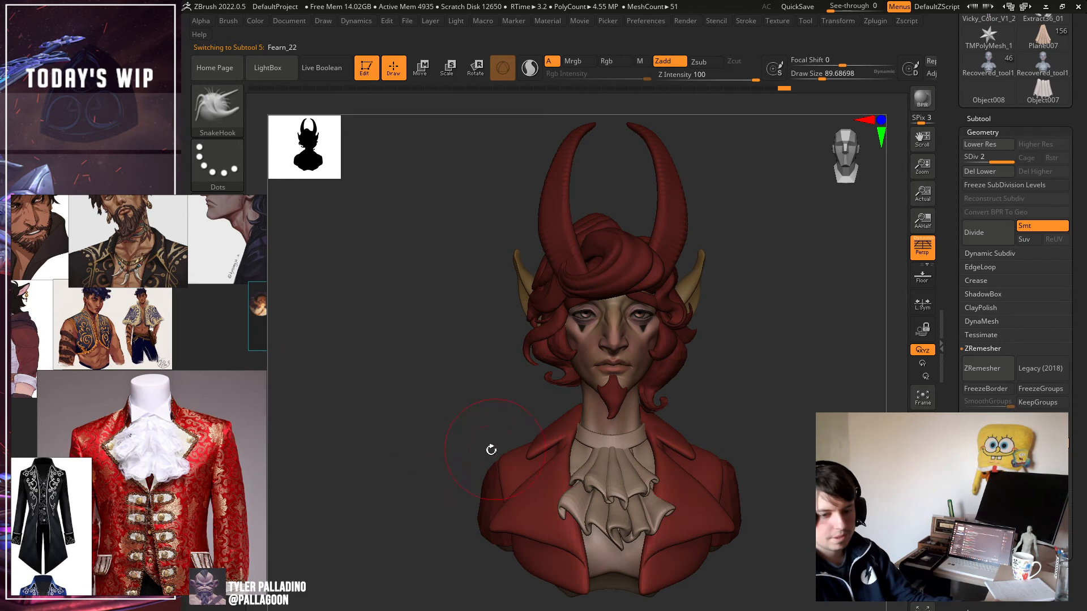
{"action": "left_click_drag", "start_coordinate": [516, 524], "coordinate": [506, 529]}
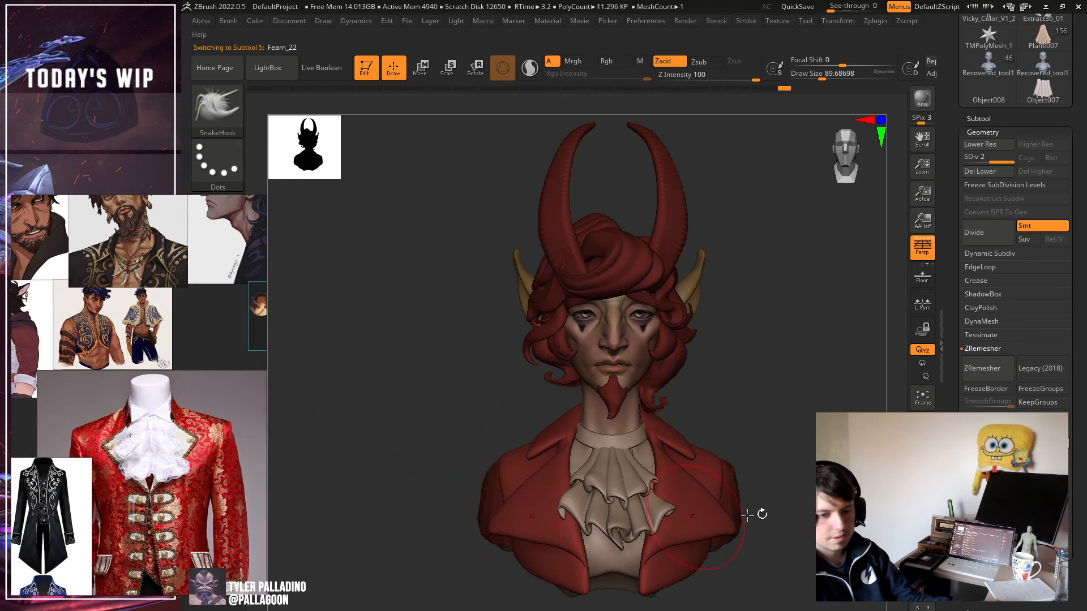
{"action": "left_click_drag", "start_coordinate": [761, 511], "coordinate": [691, 481], "text": "alt"}
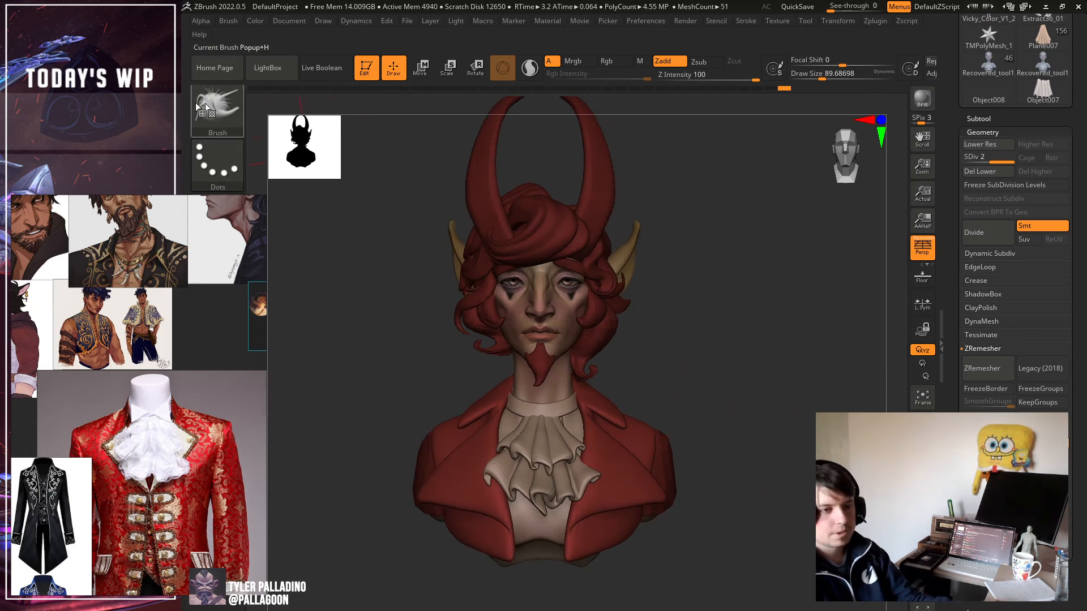
Switch to the Standard brush with Rgb painting at intensity 100 and a draw size of about 251.
{"action": "left_click", "coordinate": [205, 105]}
{"action": "left_click", "coordinate": [450, 96]}
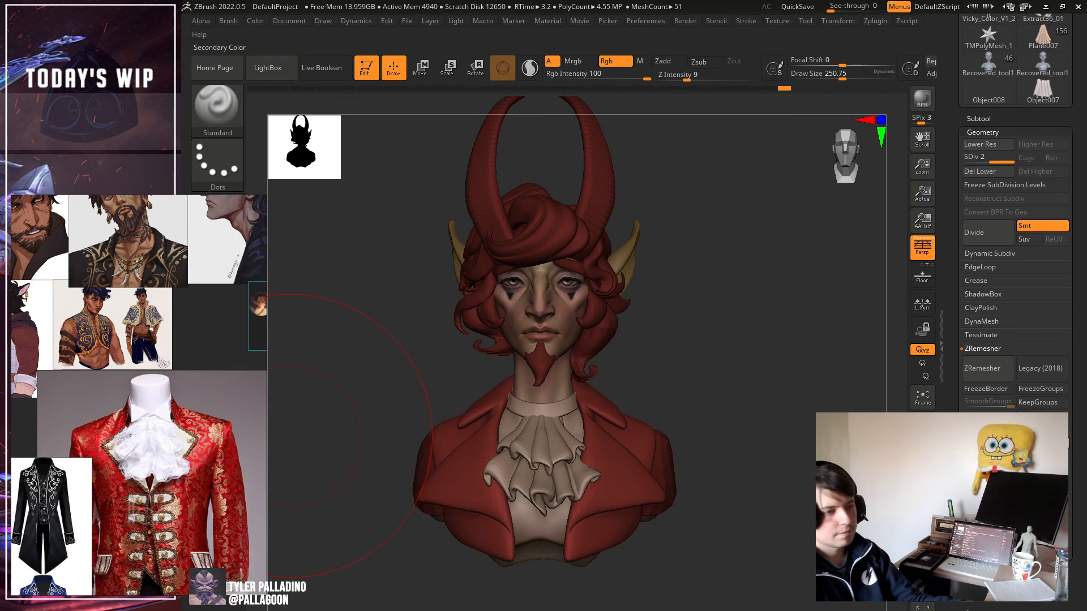
{"action": "left_click_drag", "start_coordinate": [784, 424], "coordinate": [710, 439]}
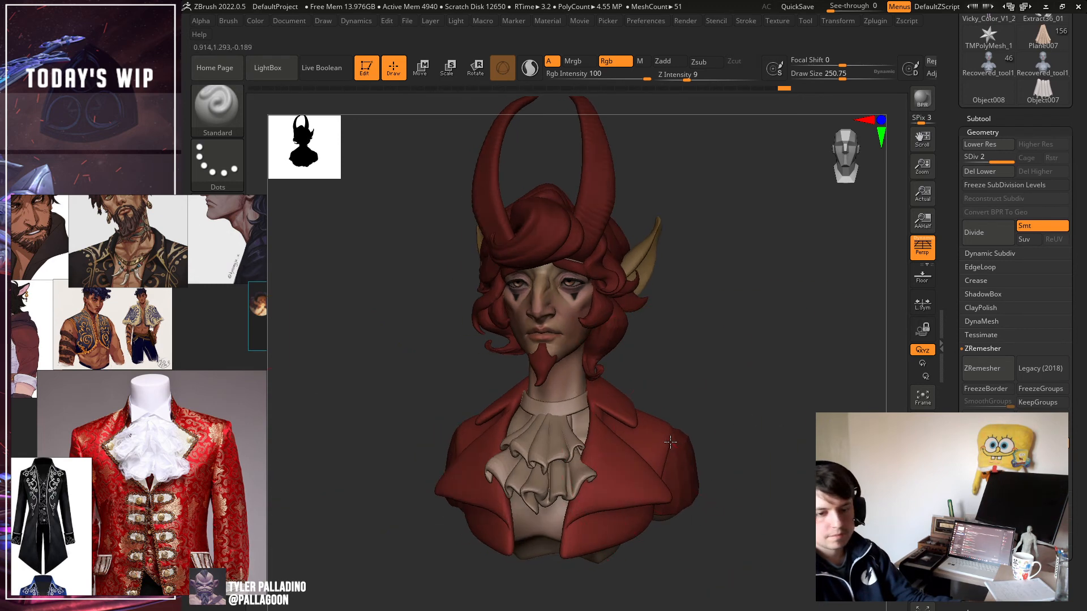
Try a broad paint stroke across the coat front, undo it, and darken the current red colour.
{"action": "left_click_drag", "start_coordinate": [637, 437], "coordinate": [568, 445]}
{"action": "key", "text": "ctrl+z"}
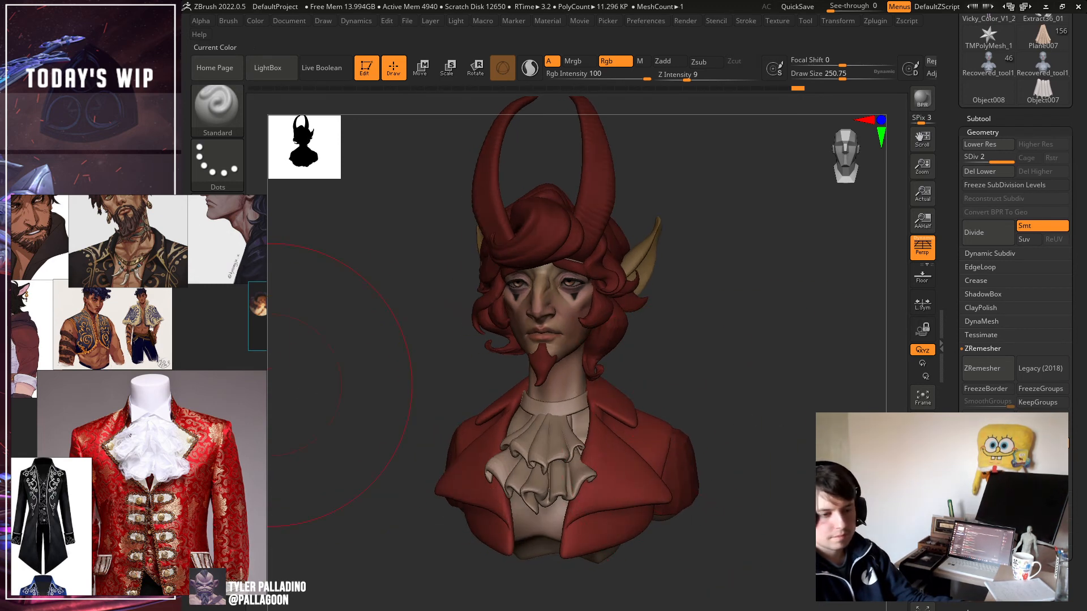
{"action": "key", "text": "ctrl+z"}
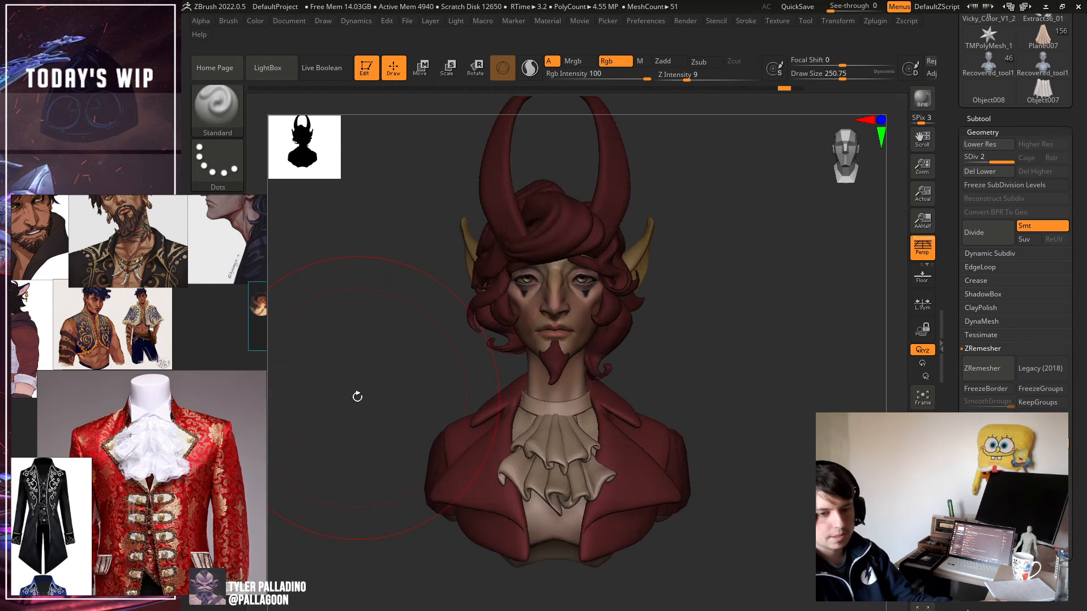
{"action": "left_click_drag", "start_coordinate": [356, 394], "coordinate": [749, 379]}
{"action": "mouse_move", "coordinate": [271, 348]}
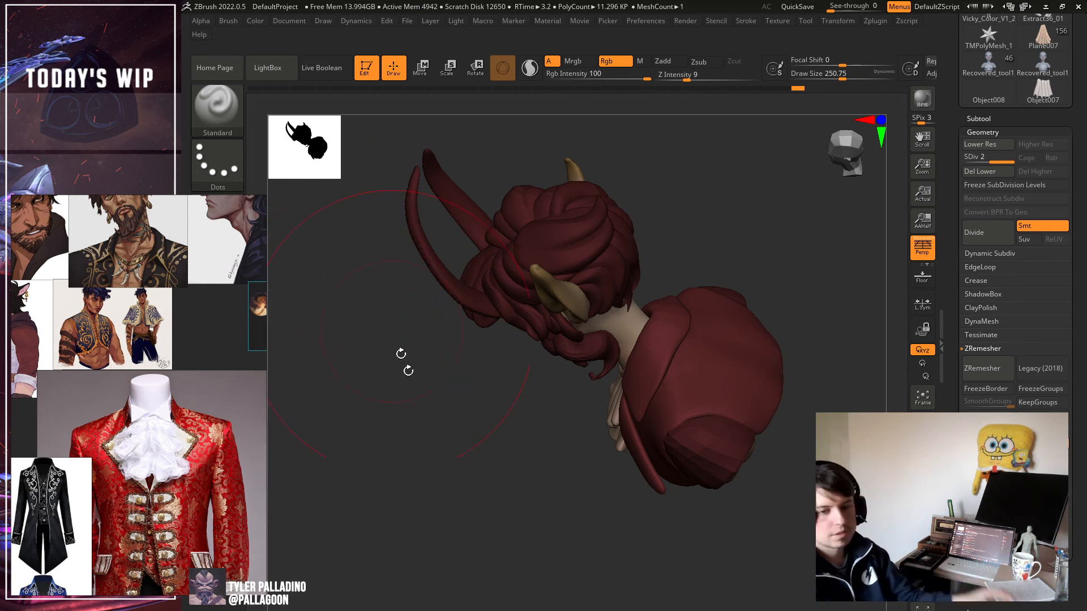
Select the sleeve mesh and divide it once to add a smoother subdivision level.
{"action": "mouse_move", "coordinate": [400, 352]}
{"action": "left_mouse_down", "text": "shift"}
{"action": "mouse_move", "coordinate": [829, 105]}
{"action": "mouse_move", "coordinate": [827, 78]}
{"action": "left_mouse_up", "text": "shift"}
{"action": "mouse_move", "coordinate": [828, 289]}
{"action": "left_mouse_down", "text": "shift"}
{"action": "mouse_move", "coordinate": [830, 315]}
{"action": "mouse_move", "coordinate": [493, 314]}
{"action": "left_mouse_up", "text": "shift"}
{"action": "left_click_drag", "start_coordinate": [757, 466], "coordinate": [696, 458]}
{"action": "left_click", "coordinate": [692, 459], "text": "alt"}
{"action": "right_click_drag", "start_coordinate": [693, 459], "coordinate": [675, 445]}
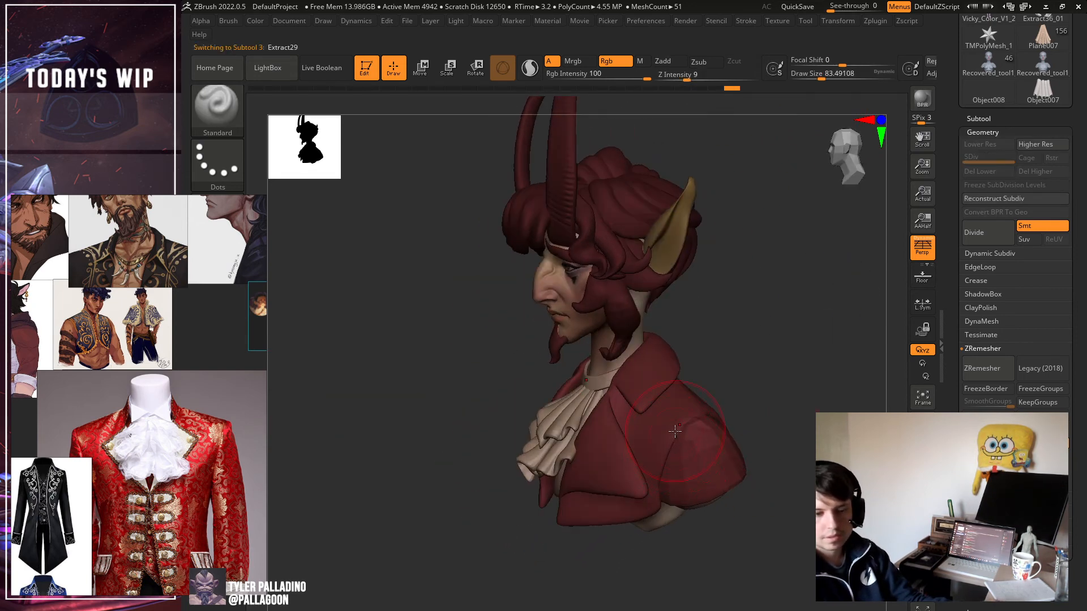
{"action": "mouse_move", "coordinate": [786, 444]}
{"action": "right_mouse_down"}
{"action": "mouse_move", "coordinate": [789, 503]}
{"action": "mouse_move", "coordinate": [782, 459]}
{"action": "right_mouse_up"}
{"action": "left_click", "coordinate": [969, 239]}
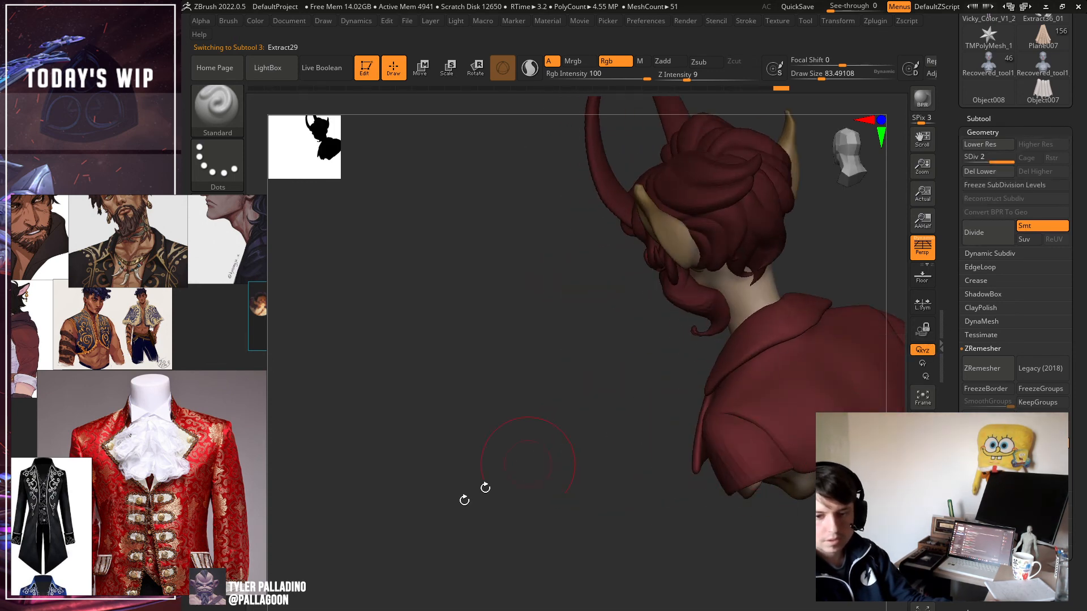
{"action": "right_click_drag", "start_coordinate": [461, 497], "coordinate": [583, 489]}
{"action": "right_click_drag", "start_coordinate": [838, 447], "coordinate": [795, 428], "text": "ctrl"}
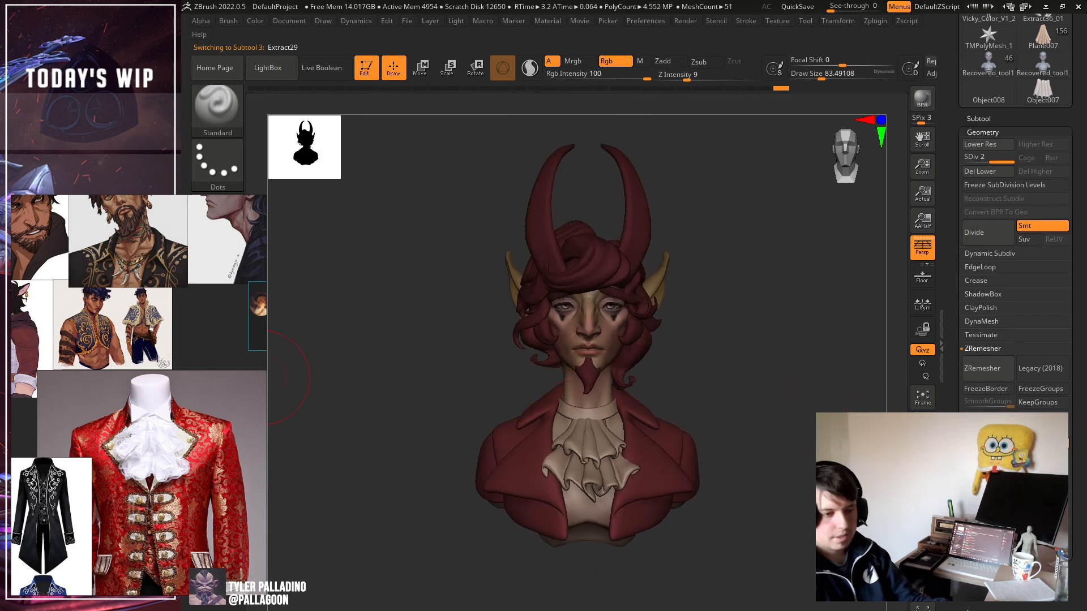
Change the current colour from red to a dark neutral grey of about RGB 85, 84, 86.
{"action": "left_click", "coordinate": [218, 382]}
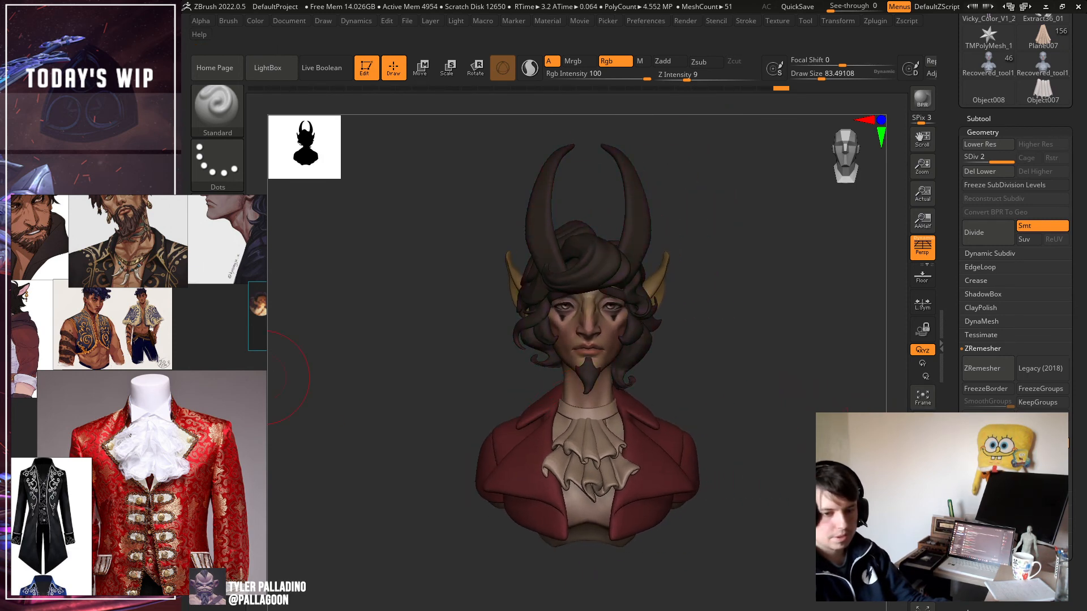
{"action": "mouse_move", "coordinate": [583, 397]}
{"action": "right_mouse_down", "text": "ctrl"}
{"action": "mouse_move", "coordinate": [634, 331]}
{"action": "mouse_move", "coordinate": [608, 347]}
{"action": "right_mouse_up", "text": "ctrl"}
{"action": "right_click_drag", "start_coordinate": [608, 347], "coordinate": [644, 394], "text": "alt"}
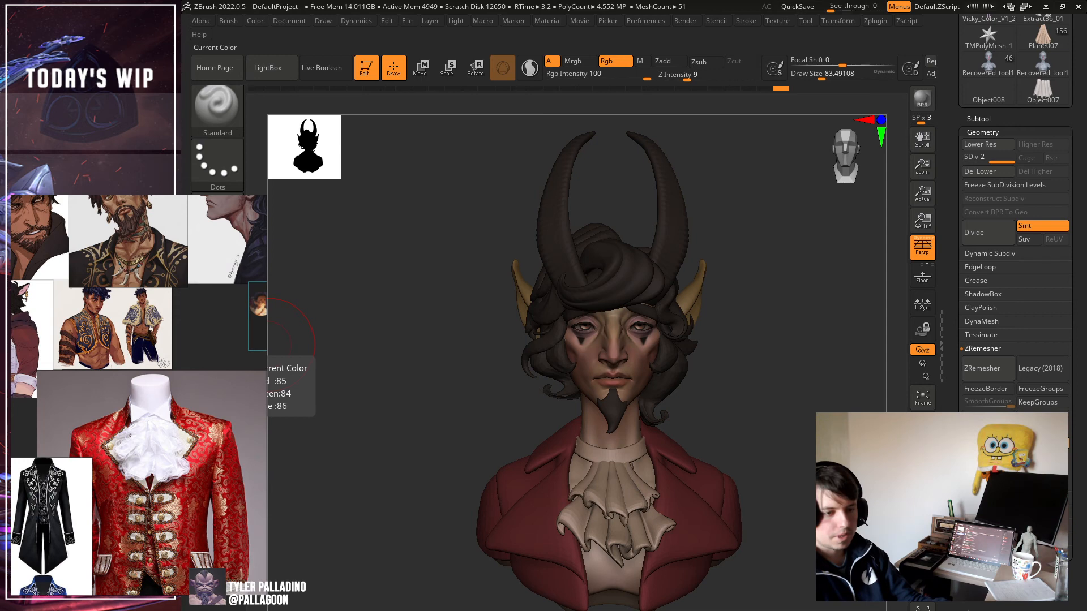
{"action": "left_click_drag", "start_coordinate": [205, 387], "coordinate": [212, 384]}
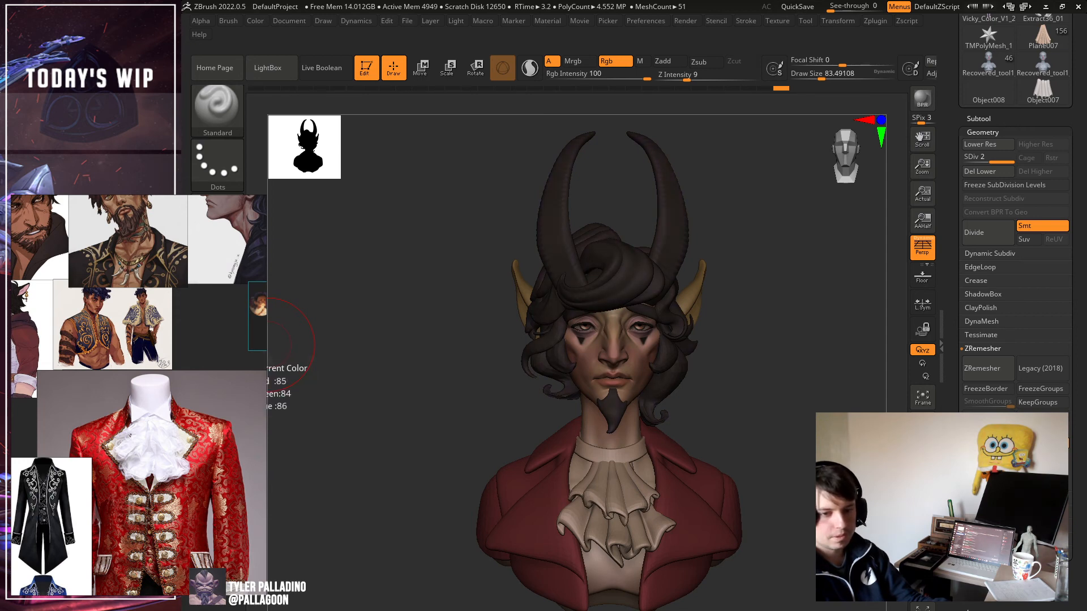
Select the coat body and switch to the Move Topological brush.
{"action": "left_click", "coordinate": [665, 472], "text": "alt"}
{"action": "left_click", "coordinate": [204, 108]}
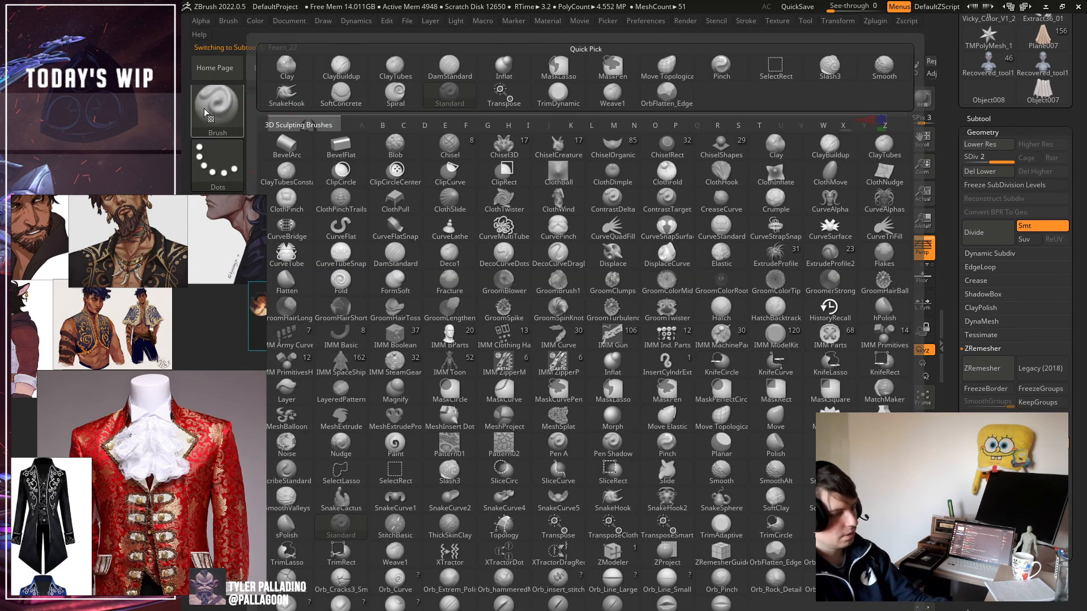
{"action": "key", "text": "m"}
{"action": "key", "text": "t"}
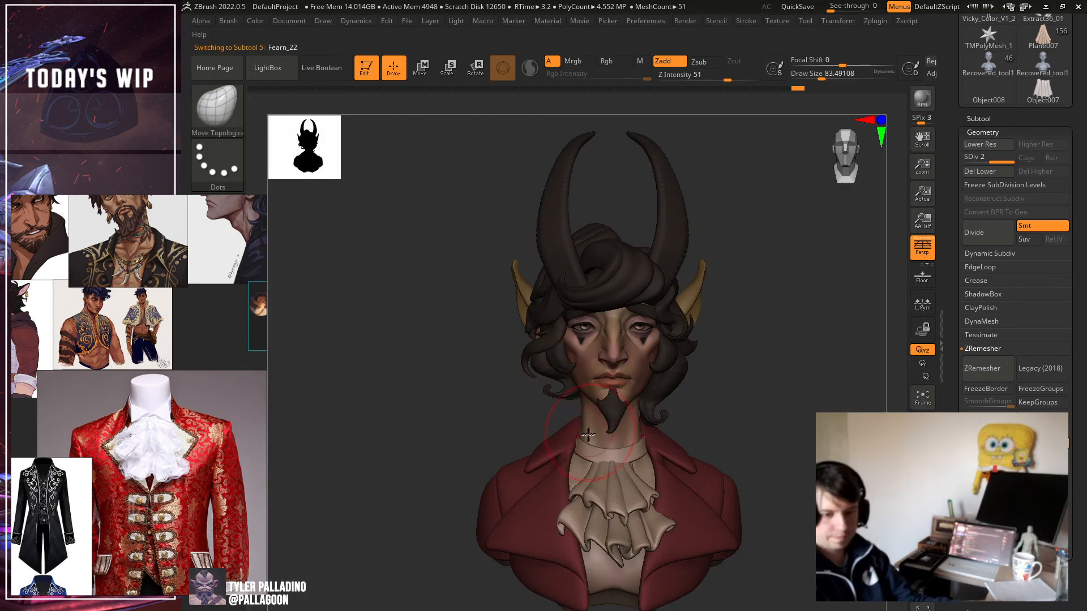
Adjust the coat collar around the side and back of the neck with a draw size of about 83.
{"action": "left_click_drag", "start_coordinate": [755, 442], "coordinate": [813, 452]}
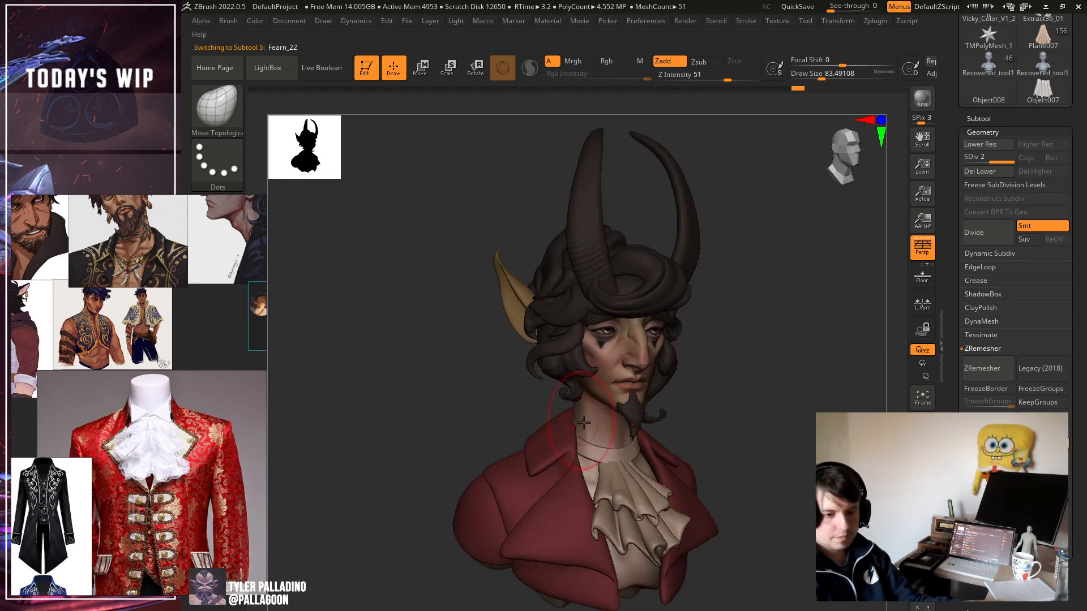
{"action": "left_click_drag", "start_coordinate": [731, 436], "coordinate": [783, 436]}
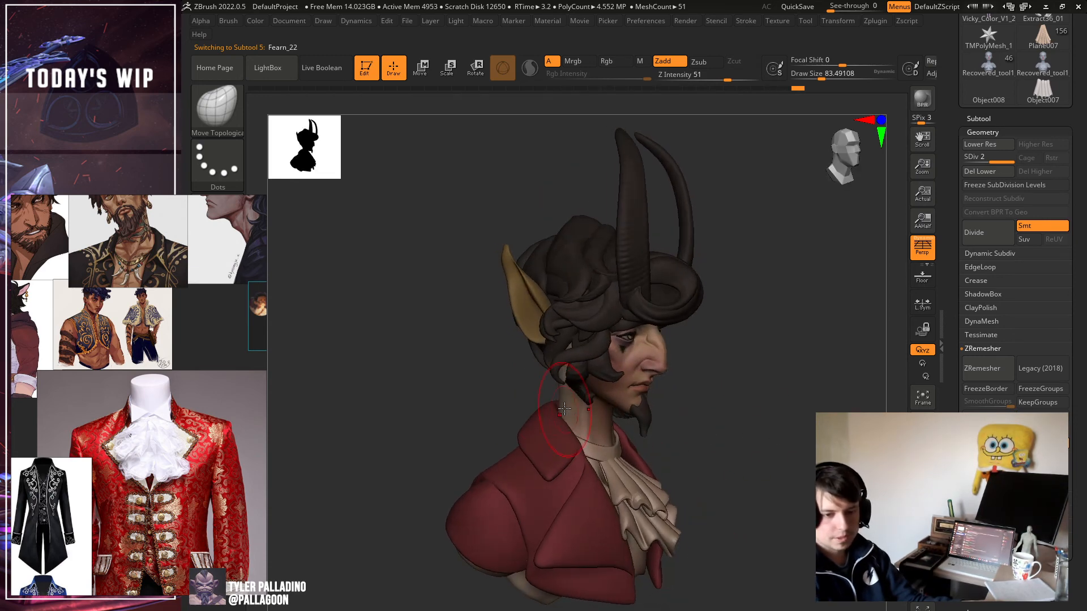
{"action": "left_click_drag", "start_coordinate": [611, 431], "coordinate": [653, 432], "text": "shift"}
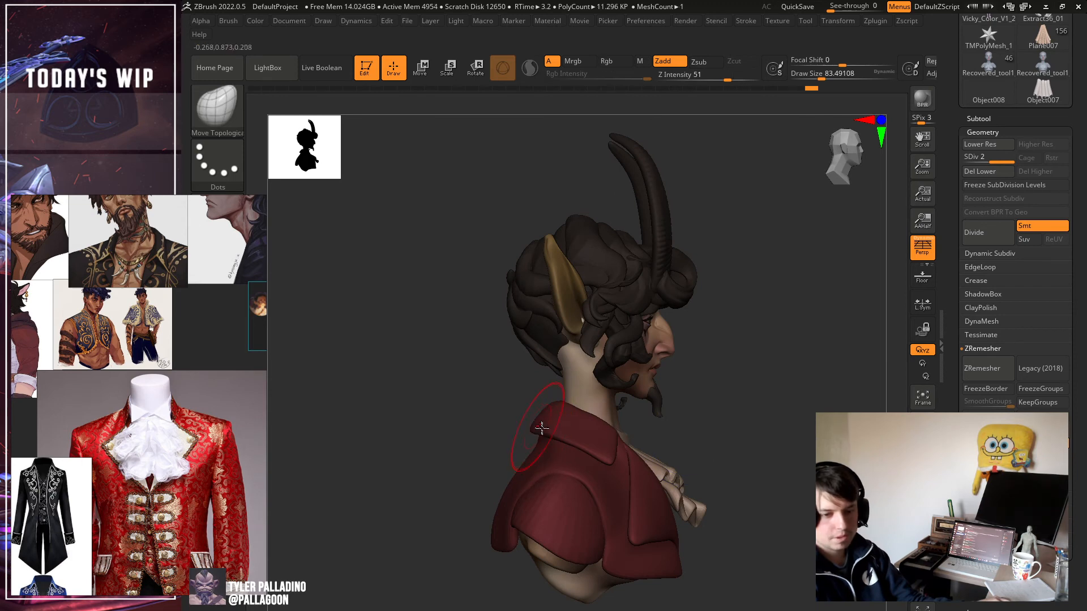
{"action": "left_click_drag", "start_coordinate": [539, 430], "coordinate": [639, 432], "text": "shift"}
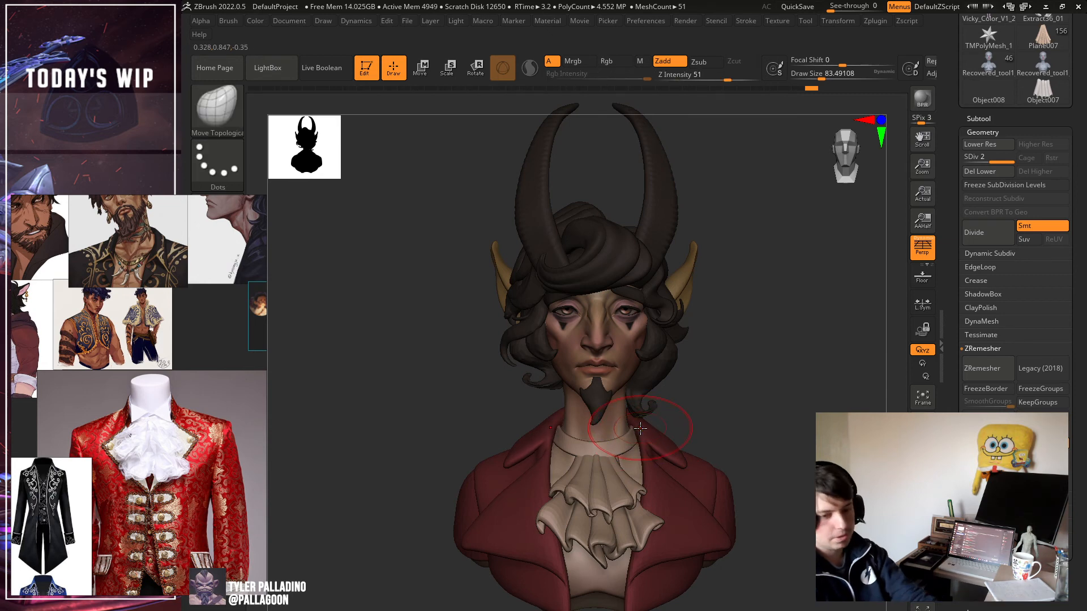
Nudge the upper collar edges beside the neck from the front with draw sizes between about 111 and 67, undoing an unwanted stroke.
{"action": "key", "text": "bracketright"}
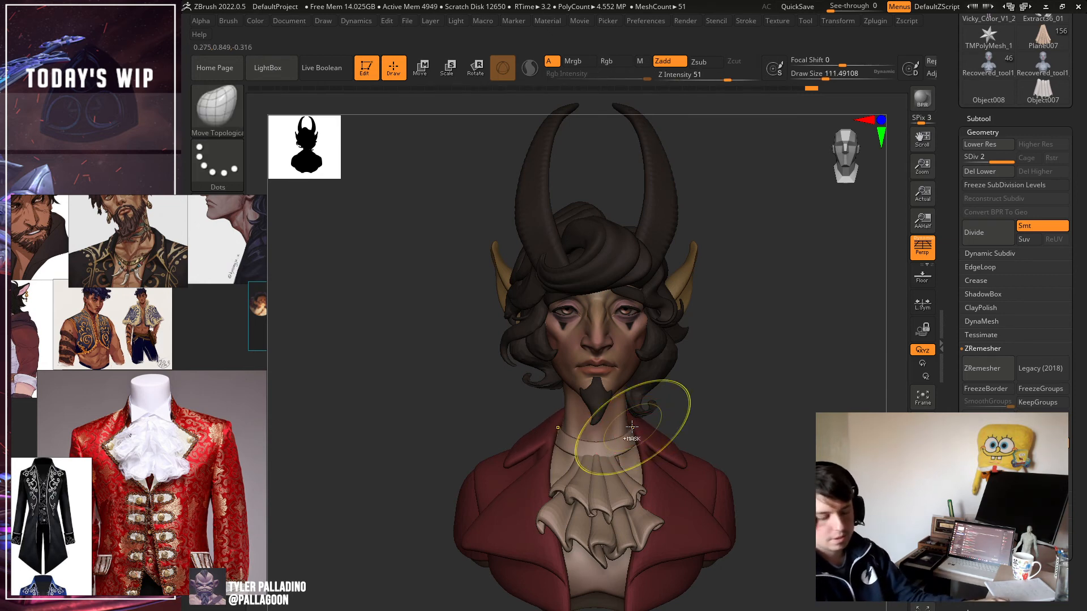
{"action": "mouse_move", "coordinate": [696, 413]}
{"action": "left_mouse_down"}
{"action": "mouse_move", "coordinate": [683, 443]}
{"action": "mouse_move", "coordinate": [628, 428]}
{"action": "left_mouse_up"}
{"action": "left_click_drag", "start_coordinate": [790, 429], "coordinate": [802, 395]}
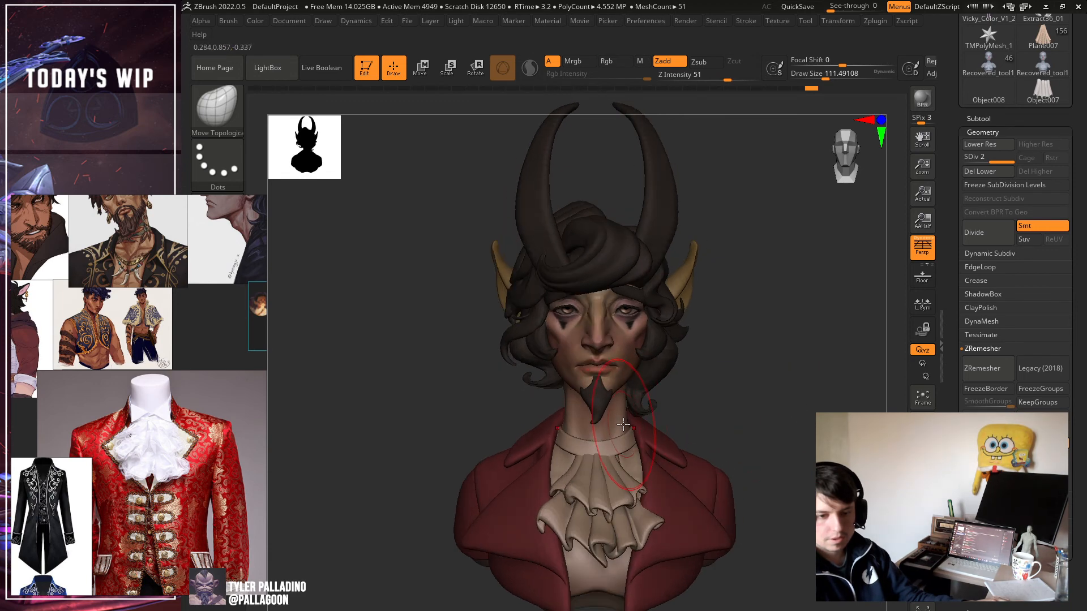
{"action": "left_click_drag", "start_coordinate": [631, 435], "coordinate": [621, 426]}
{"action": "key", "text": "ctrl+z"}
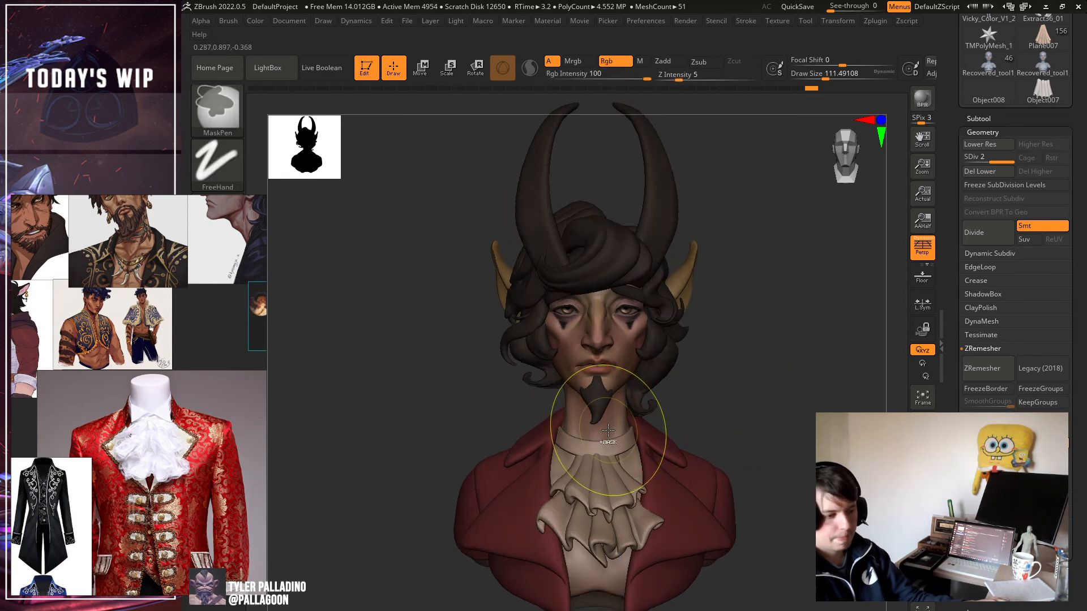
{"action": "key", "text": "bracketleft"}
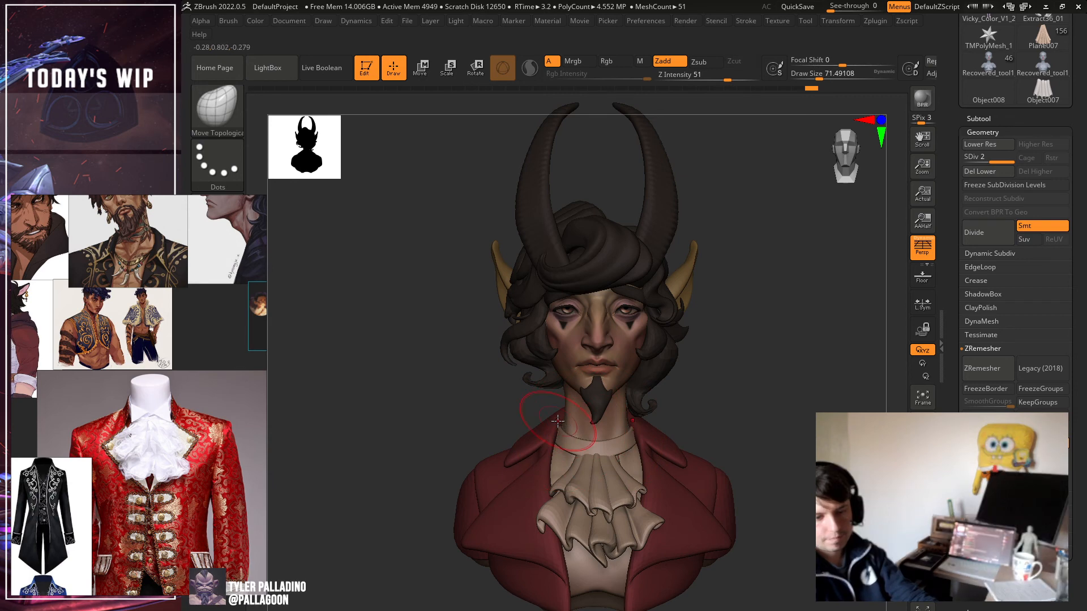
{"action": "key", "text": "shift"}
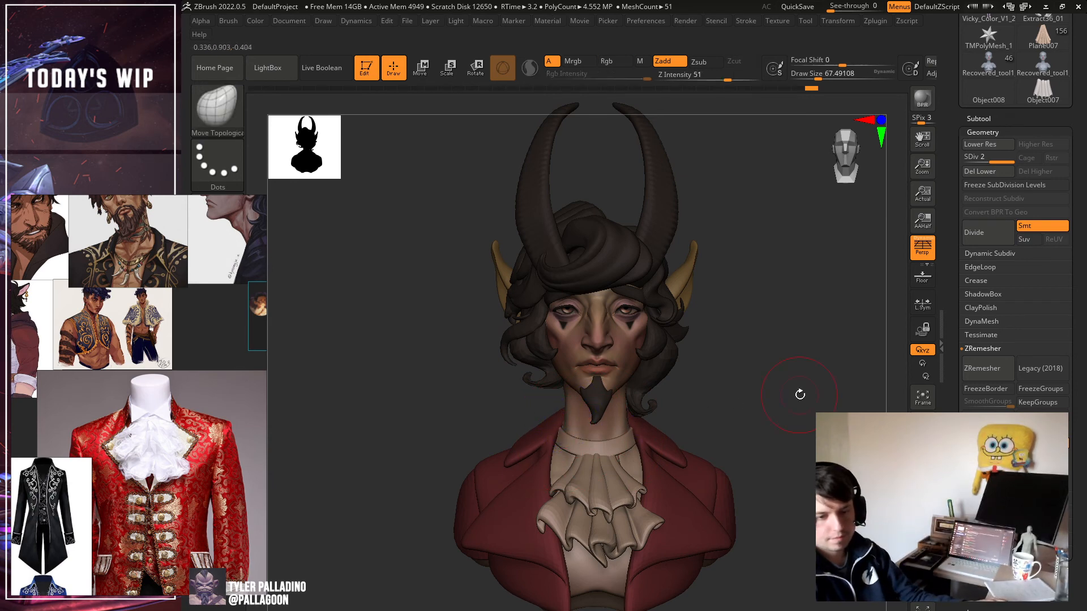
Reshape the back of the collar from the side and rear with a draw size of about 95, undoing the last change.
{"action": "mouse_move", "coordinate": [798, 393]}
{"action": "left_mouse_down"}
{"action": "mouse_move", "coordinate": [767, 407]}
{"action": "mouse_move", "coordinate": [730, 402]}
{"action": "mouse_move", "coordinate": [724, 427]}
{"action": "left_mouse_up"}
{"action": "key", "text": "bracketright"}
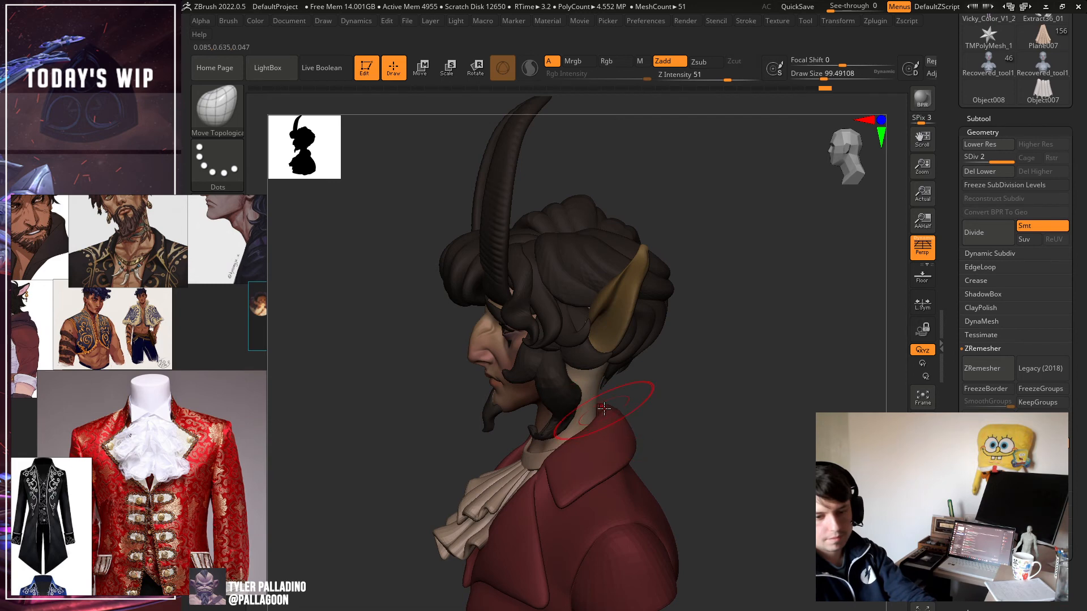
{"action": "right_click_drag", "start_coordinate": [589, 427], "coordinate": [633, 453]}
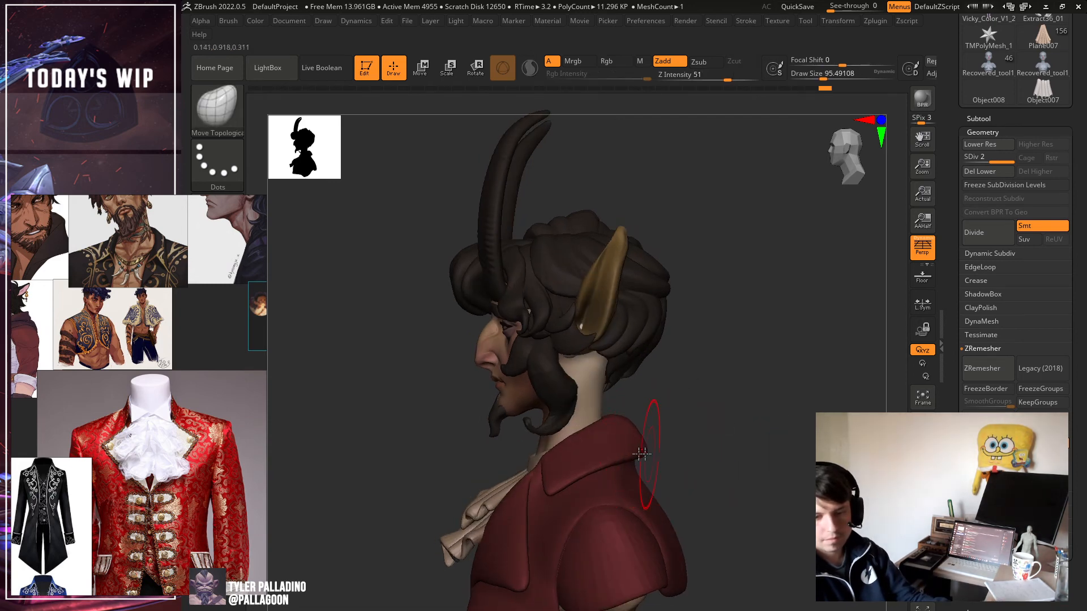
{"action": "right_click_drag", "start_coordinate": [704, 462], "coordinate": [652, 458]}
{"action": "key", "text": "ctrl"}
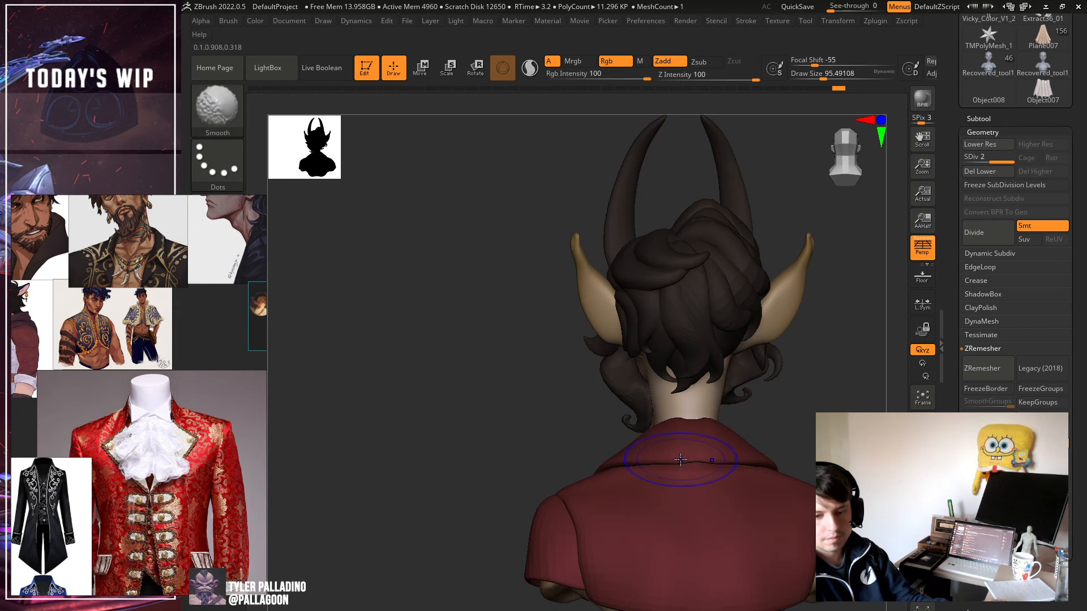
{"action": "key", "text": "ctrl+z"}
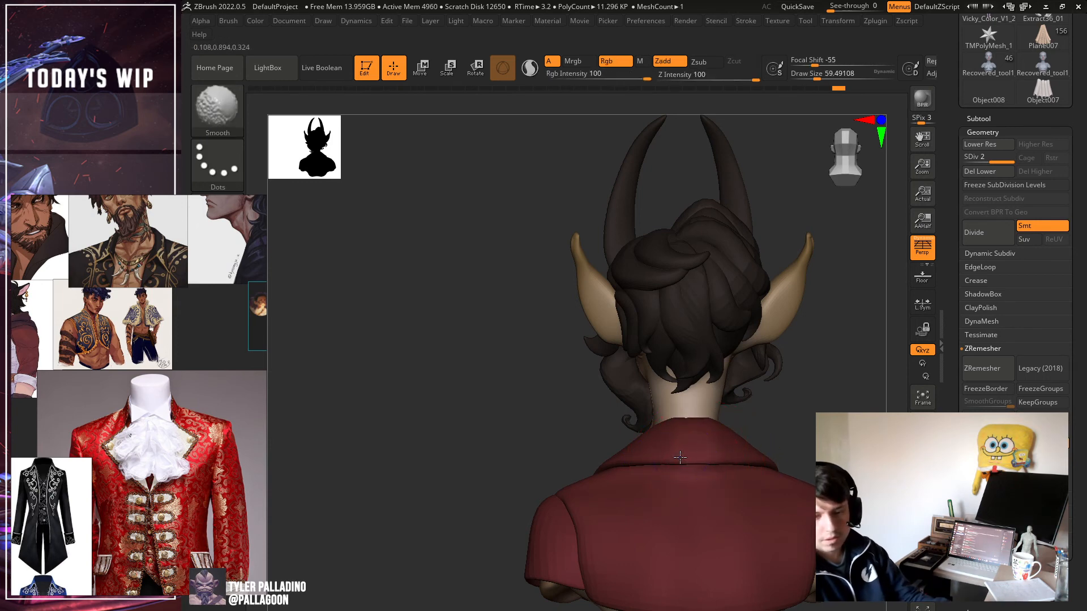
Turn the bust back to the front and save the file.
{"action": "mouse_move", "coordinate": [470, 442]}
{"action": "left_mouse_down"}
{"action": "mouse_move", "coordinate": [662, 439]}
{"action": "mouse_move", "coordinate": [662, 340]}
{"action": "mouse_move", "coordinate": [665, 433]}
{"action": "mouse_move", "coordinate": [591, 424]}
{"action": "left_mouse_up"}
{"action": "left_click_drag", "start_coordinate": [894, 413], "coordinate": [892, 379], "text": "alt"}
{"action": "left_click_drag", "start_coordinate": [1073, 428], "coordinate": [1085, 591]}
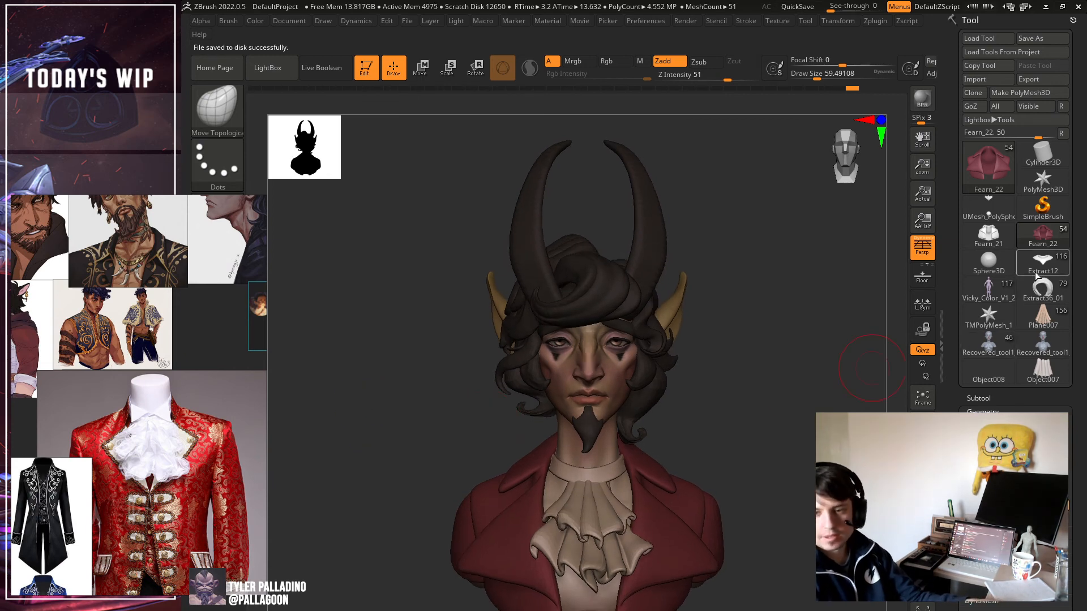
View the Recovered_tool1 and Extract36_01 busts for comparison, returning to the Fearn_22 tool after each.
{"action": "mouse_move", "coordinate": [1058, 315]}
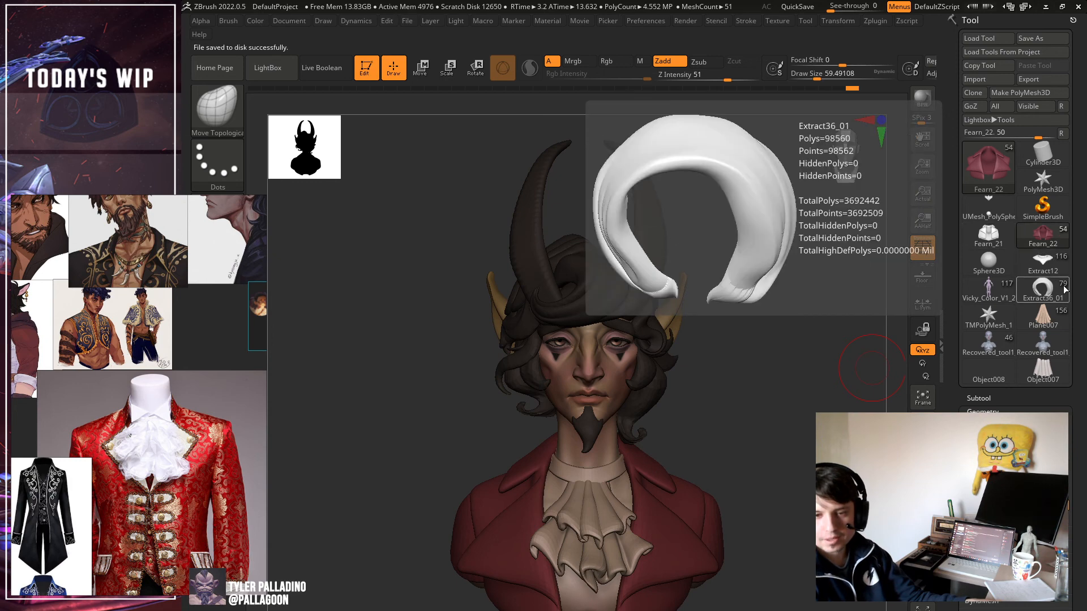
{"action": "left_click", "coordinate": [1004, 347]}
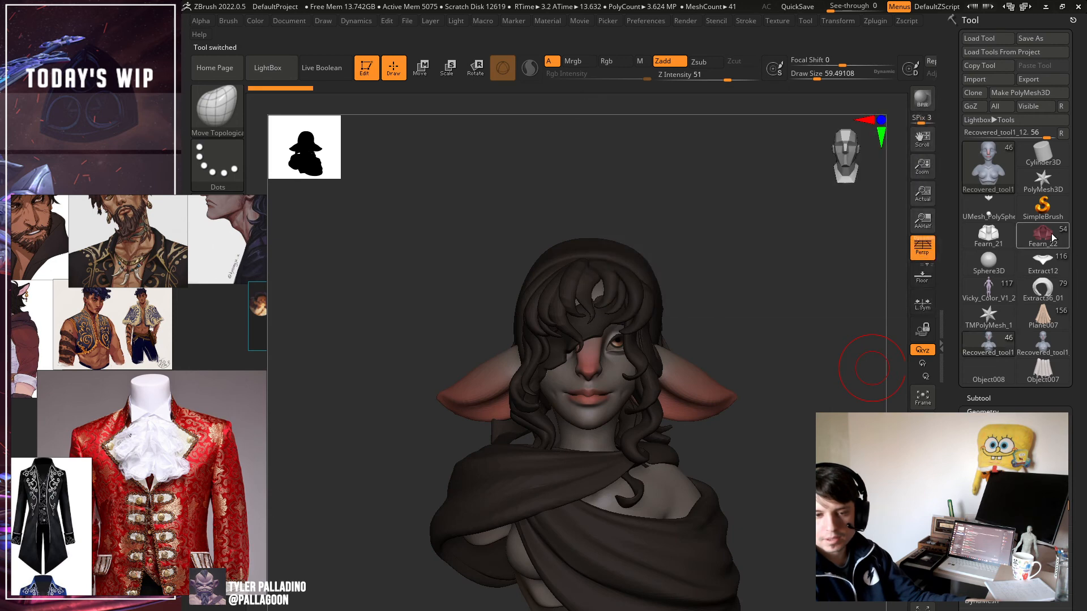
{"action": "left_click", "coordinate": [1052, 237]}
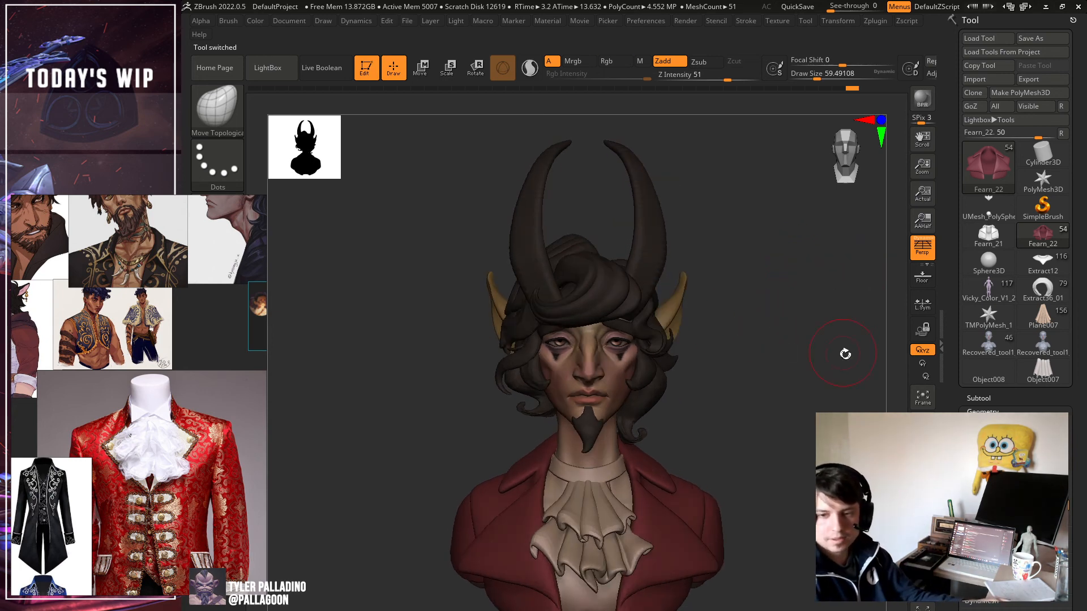
{"action": "left_click", "coordinate": [1043, 289]}
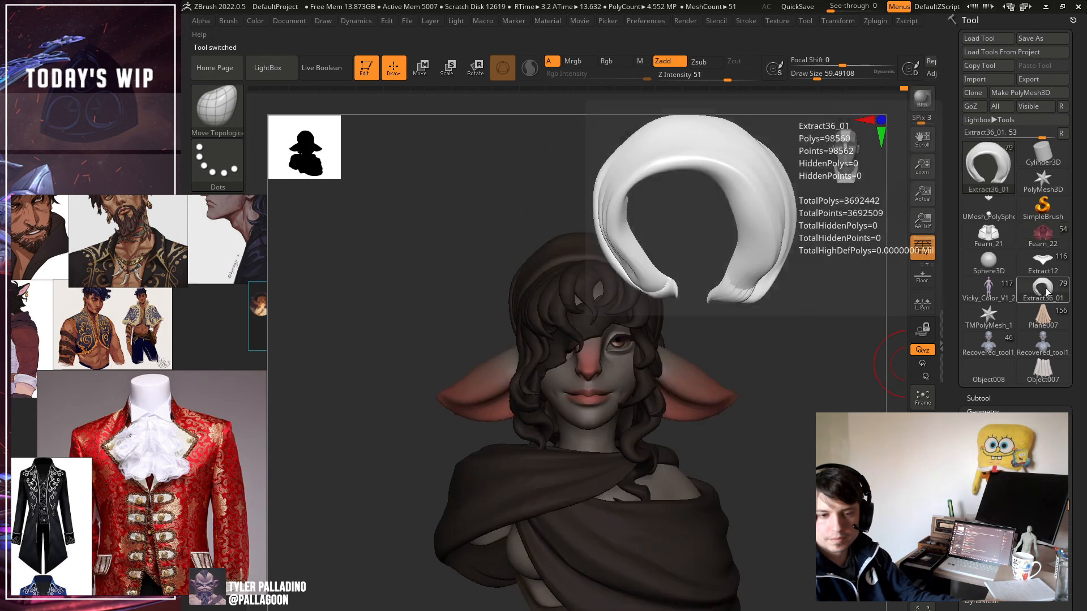
{"action": "mouse_move", "coordinate": [815, 313]}
{"action": "left_mouse_down"}
{"action": "mouse_move", "coordinate": [756, 308]}
{"action": "mouse_move", "coordinate": [818, 311]}
{"action": "left_mouse_up"}
{"action": "left_click", "coordinate": [1043, 235]}
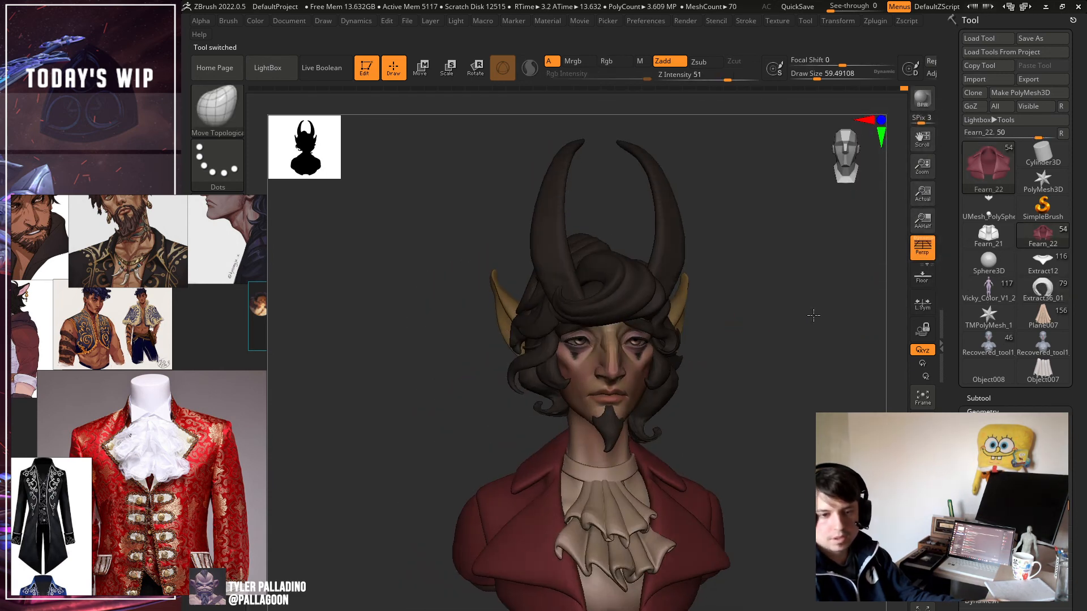
Select the sleeve mesh, raise the draw size to about 107, and switch back to the coat body in side view.
{"action": "mouse_move", "coordinate": [883, 374]}
{"action": "left_mouse_down"}
{"action": "mouse_move", "coordinate": [847, 395]}
{"action": "mouse_move", "coordinate": [728, 388]}
{"action": "mouse_move", "coordinate": [822, 398]}
{"action": "mouse_move", "coordinate": [801, 410]}
{"action": "left_mouse_up"}
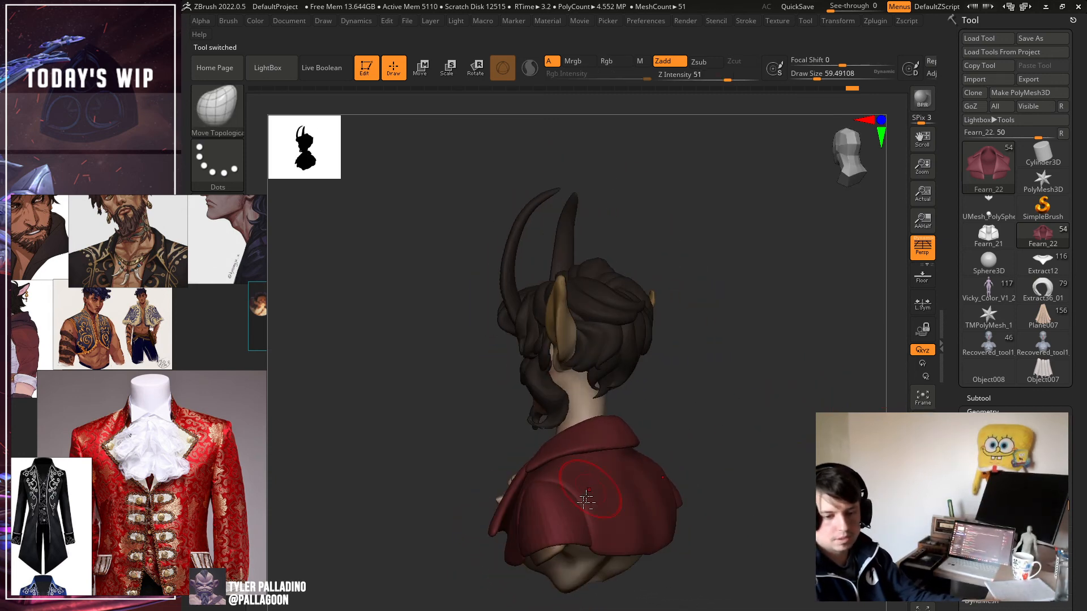
{"action": "left_click", "coordinate": [549, 532], "text": "alt"}
{"action": "key", "text": "]"}
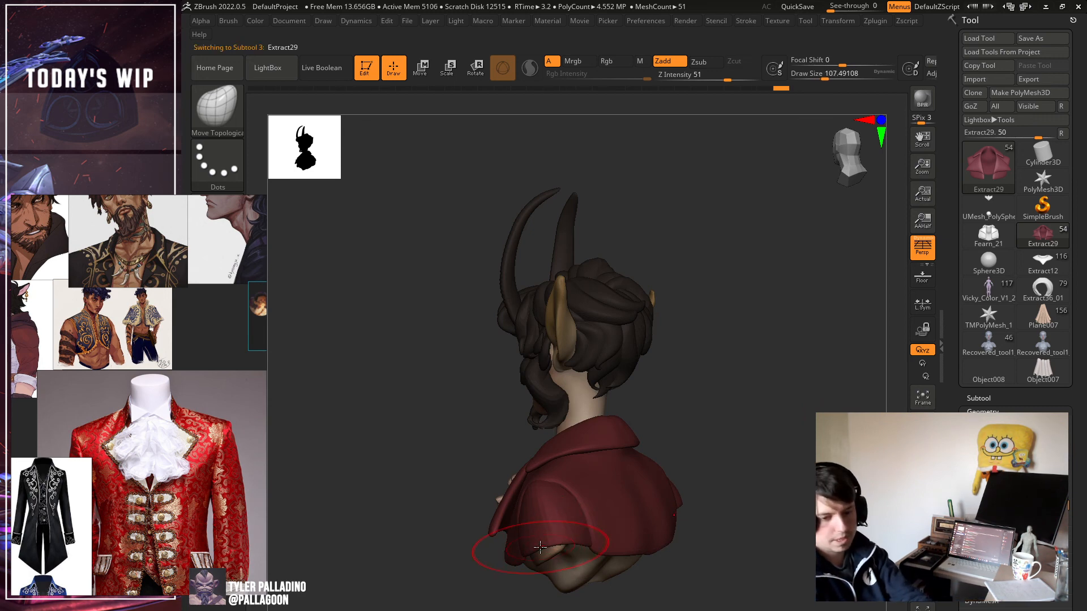
{"action": "left_click_drag", "start_coordinate": [759, 585], "coordinate": [634, 577]}
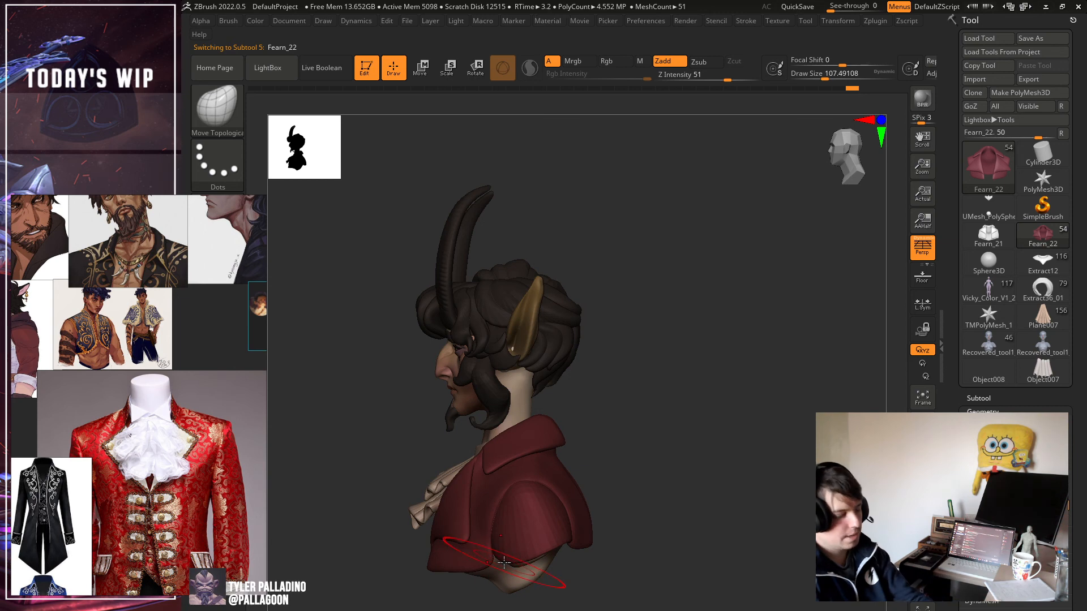
Refine the coat's lower edge beneath the sleeve from the side, adjusting the draw size to about 47 and then 71.
{"action": "key", "text": "["}
{"action": "key", "text": "["}
{"action": "key", "text": "["}
{"action": "key", "text": "["}
{"action": "key", "text": "["}
{"action": "key", "text": "["}
{"action": "key", "text": "["}
{"action": "key", "text": "["}
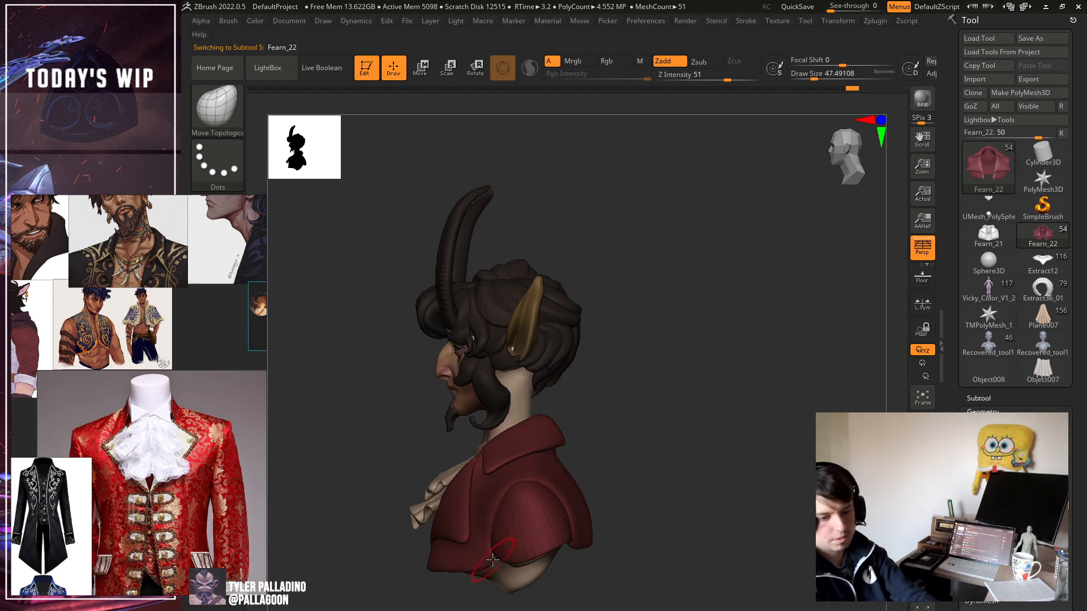
{"action": "key", "text": "]"}
{"action": "key", "text": "]"}
{"action": "key", "text": "]"}
{"action": "key", "text": "]"}
{"action": "key", "text": "]"}
{"action": "key", "text": "]"}
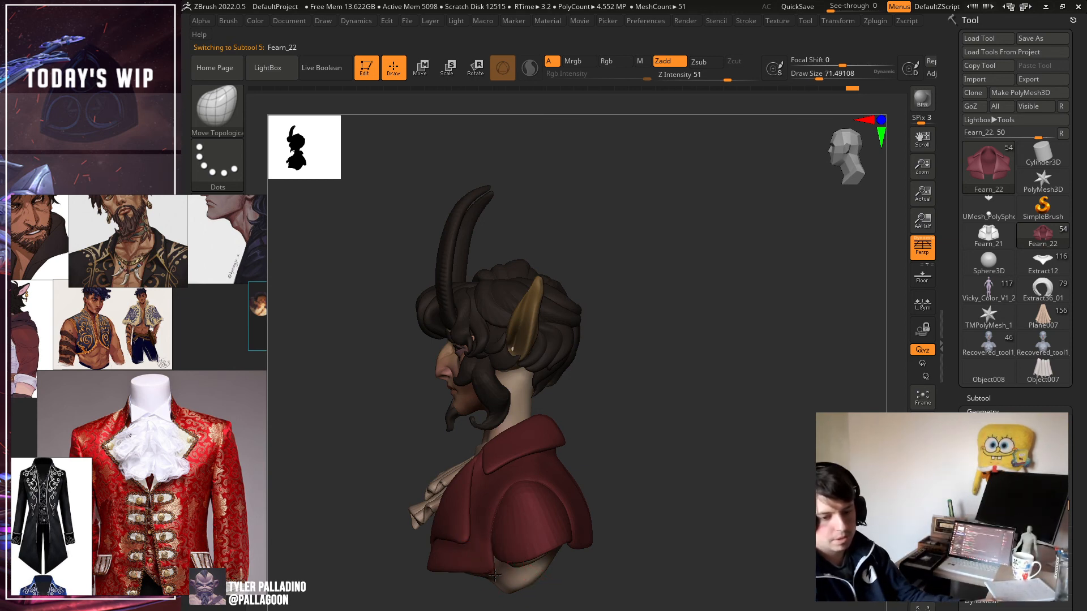
{"action": "left_click_drag", "start_coordinate": [495, 575], "coordinate": [764, 573], "text": "shift"}
{"action": "left_click_drag", "start_coordinate": [603, 549], "coordinate": [350, 548], "text": "shift"}
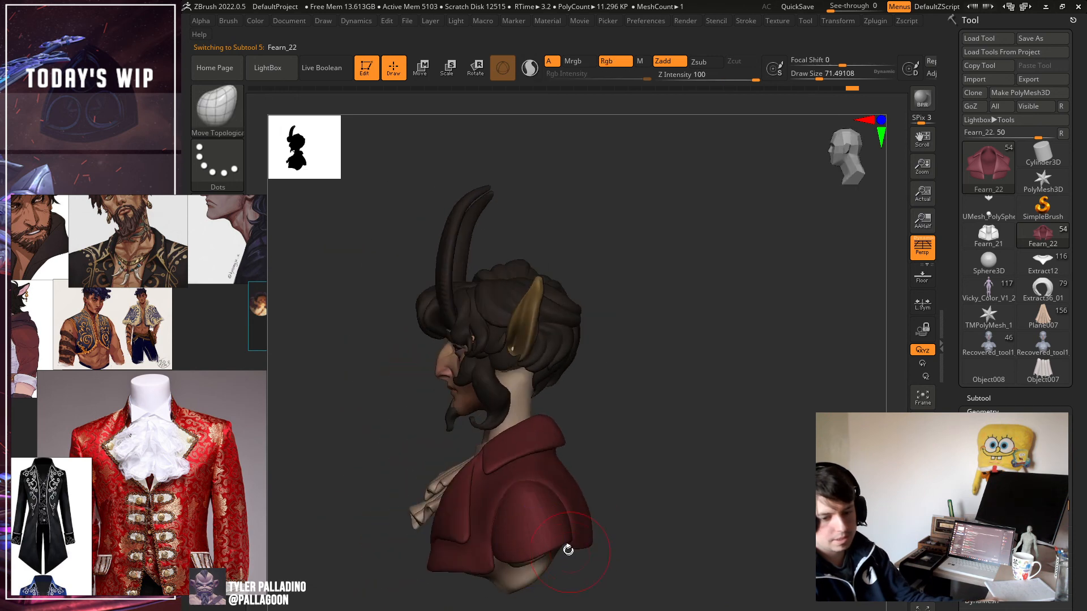
Raise the draw size to about 131, pull down the coat's lower back edge, and turn the bust back to the front.
{"action": "right_click_drag", "start_coordinate": [565, 554], "coordinate": [623, 557]}
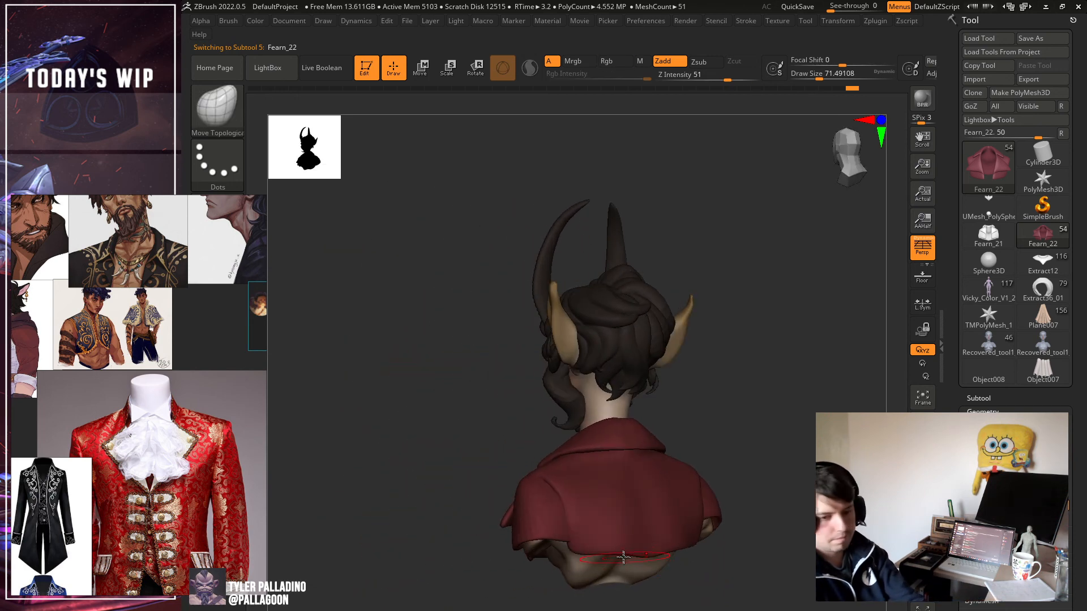
{"action": "left_click_drag", "start_coordinate": [604, 551], "coordinate": [604, 562]}
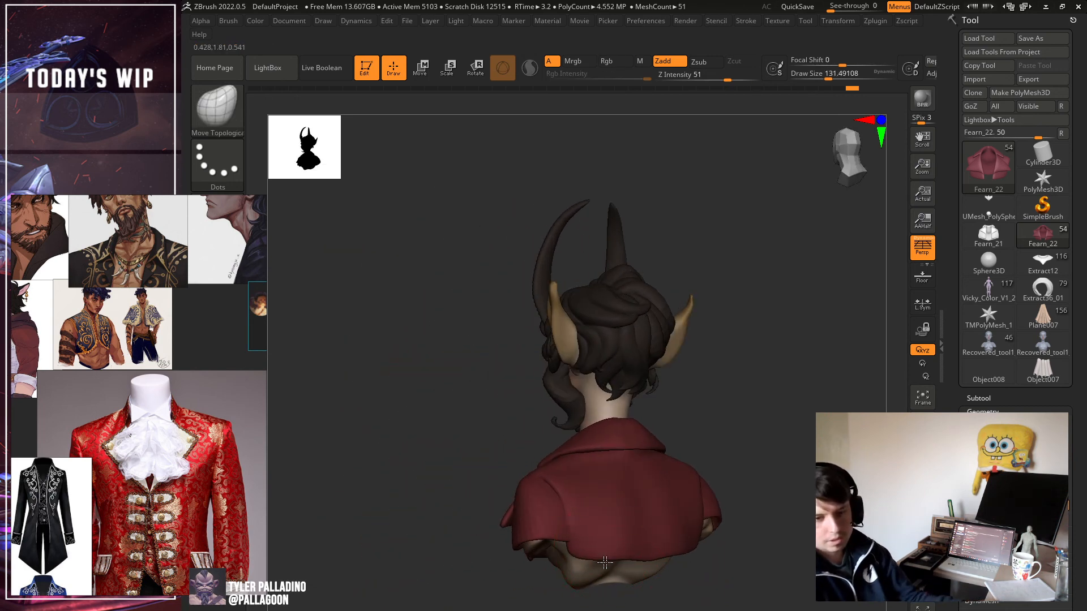
{"action": "mouse_move", "coordinate": [714, 586]}
{"action": "left_mouse_down", "text": "shift"}
{"action": "mouse_move", "coordinate": [762, 582]}
{"action": "mouse_move", "coordinate": [677, 581]}
{"action": "left_mouse_up", "text": "shift"}
{"action": "left_click_drag", "start_coordinate": [752, 575], "coordinate": [750, 577]}
{"action": "mouse_move", "coordinate": [707, 481]}
{"action": "left_mouse_down", "text": "shift"}
{"action": "mouse_move", "coordinate": [747, 474]}
{"action": "mouse_move", "coordinate": [721, 468]}
{"action": "left_mouse_up", "text": "shift"}
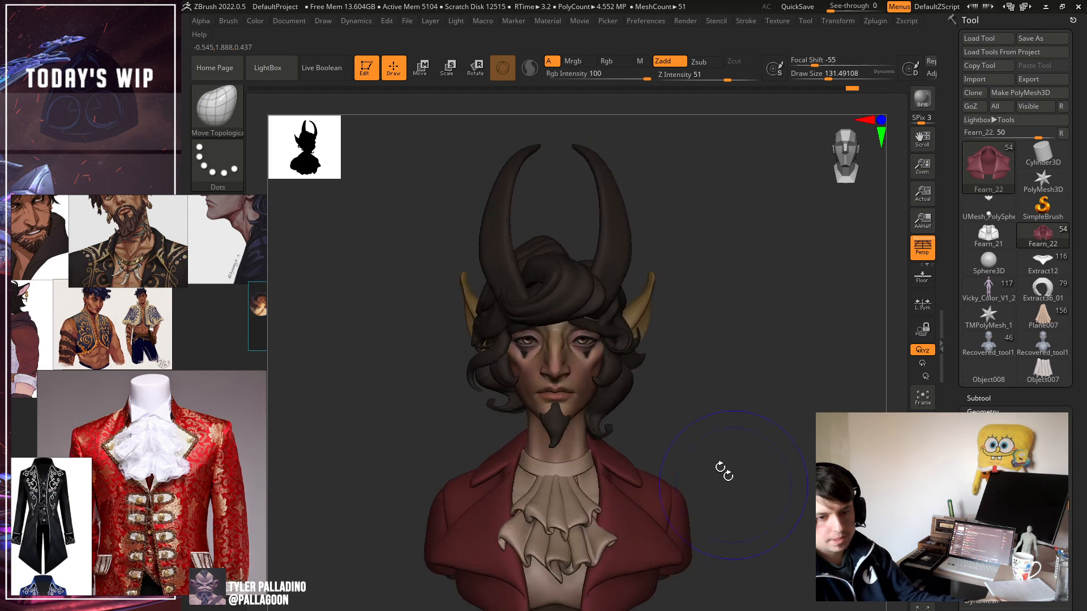
Select the horns and examine them with the head up close and at an angle, and check the whole bust from front and back.
{"action": "left_click", "coordinate": [605, 227], "text": "alt"}
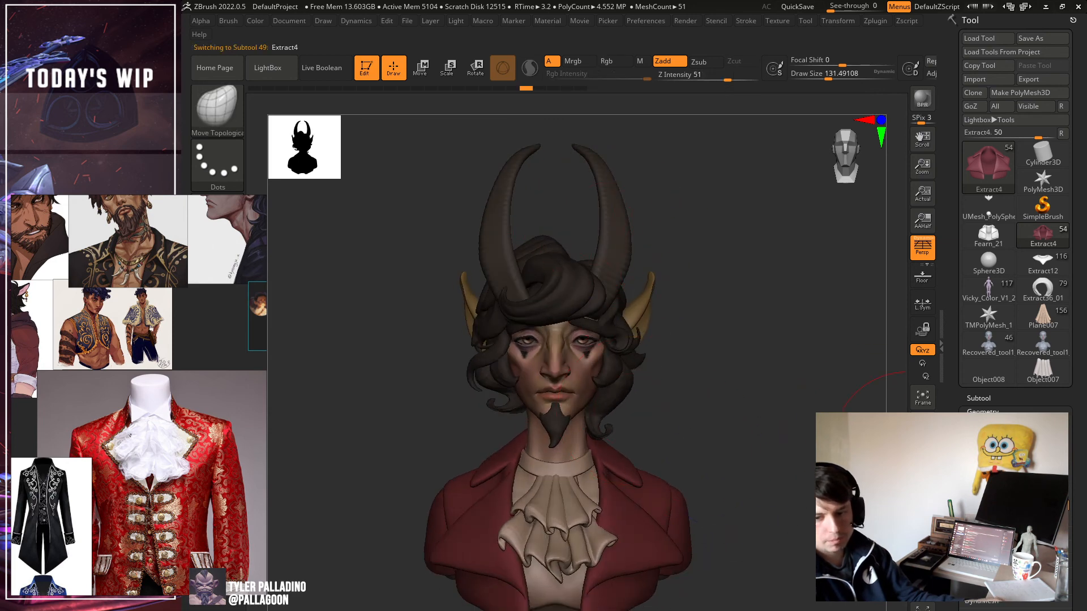
{"action": "left_click_drag", "start_coordinate": [904, 444], "coordinate": [900, 498], "text": "alt"}
{"action": "left_click_drag", "start_coordinate": [775, 368], "coordinate": [805, 516], "text": "alt"}
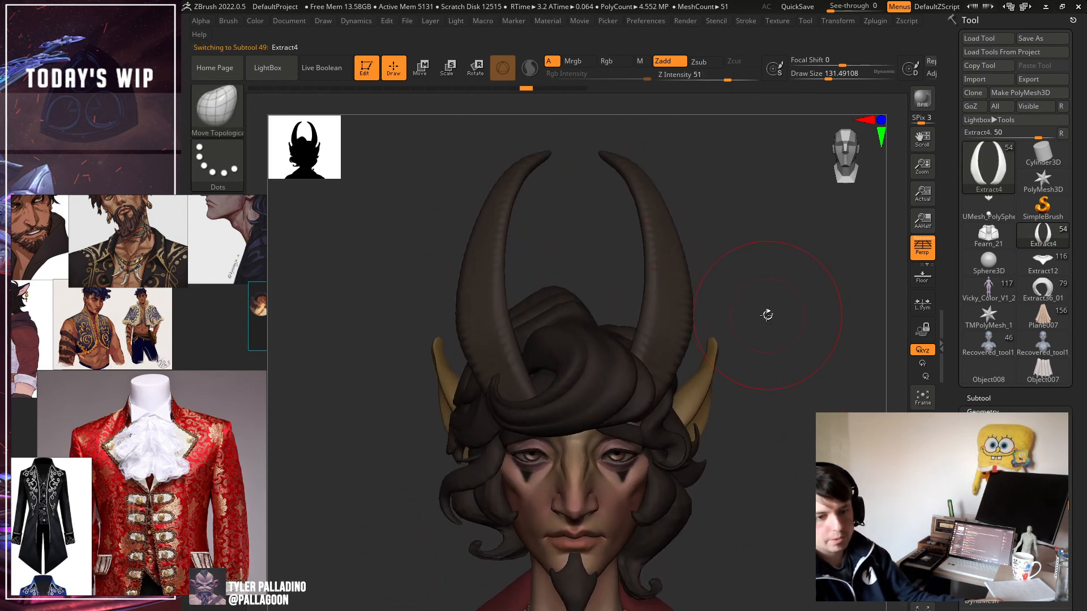
{"action": "mouse_move", "coordinate": [767, 314]}
{"action": "left_mouse_down"}
{"action": "mouse_move", "coordinate": [730, 298]}
{"action": "mouse_move", "coordinate": [787, 312]}
{"action": "left_mouse_up"}
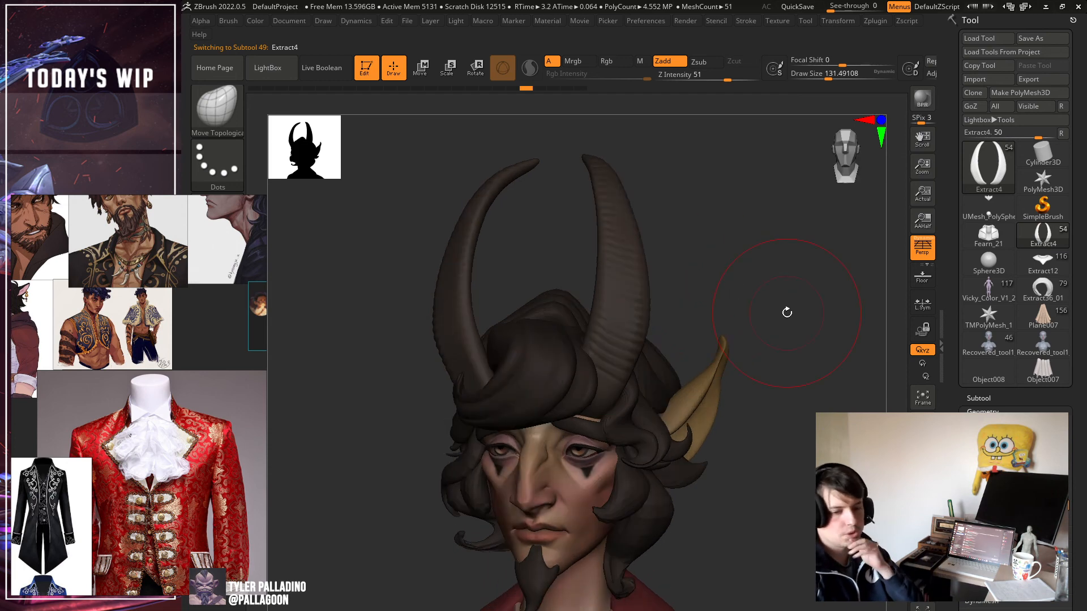
{"action": "left_click_drag", "start_coordinate": [736, 340], "coordinate": [679, 345]}
{"action": "left_click_drag", "start_coordinate": [680, 396], "coordinate": [622, 430], "text": "alt"}
{"action": "left_click_drag", "start_coordinate": [622, 476], "coordinate": [614, 501], "text": "alt"}
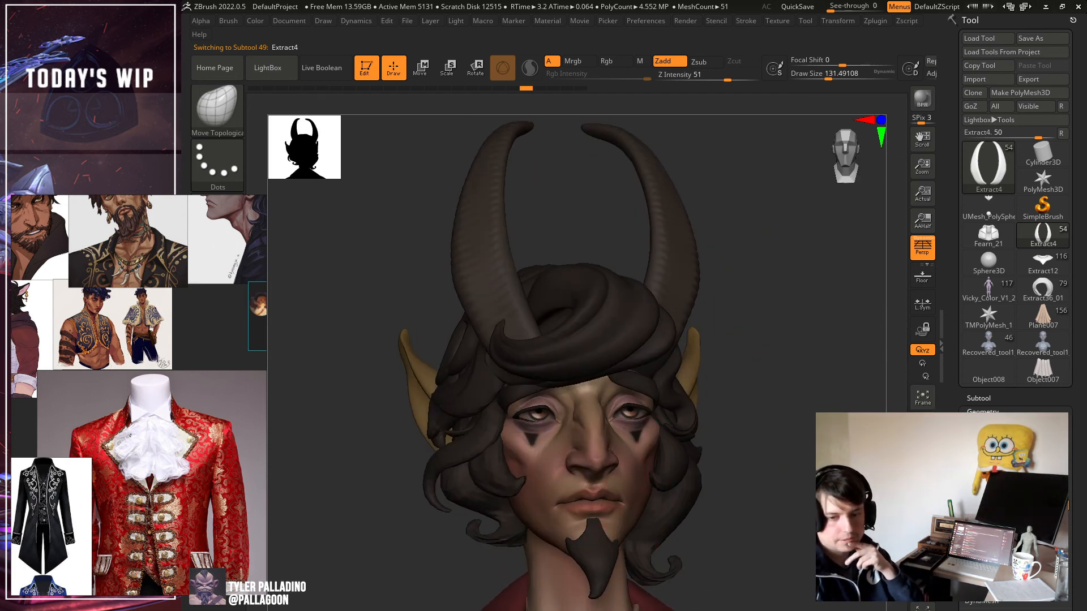
{"action": "mouse_move", "coordinate": [826, 396]}
{"action": "left_mouse_down", "text": "alt"}
{"action": "mouse_move", "coordinate": [832, 447]}
{"action": "mouse_move", "coordinate": [832, 422]}
{"action": "mouse_move", "coordinate": [792, 425]}
{"action": "mouse_move", "coordinate": [849, 426]}
{"action": "left_mouse_up", "text": "alt"}
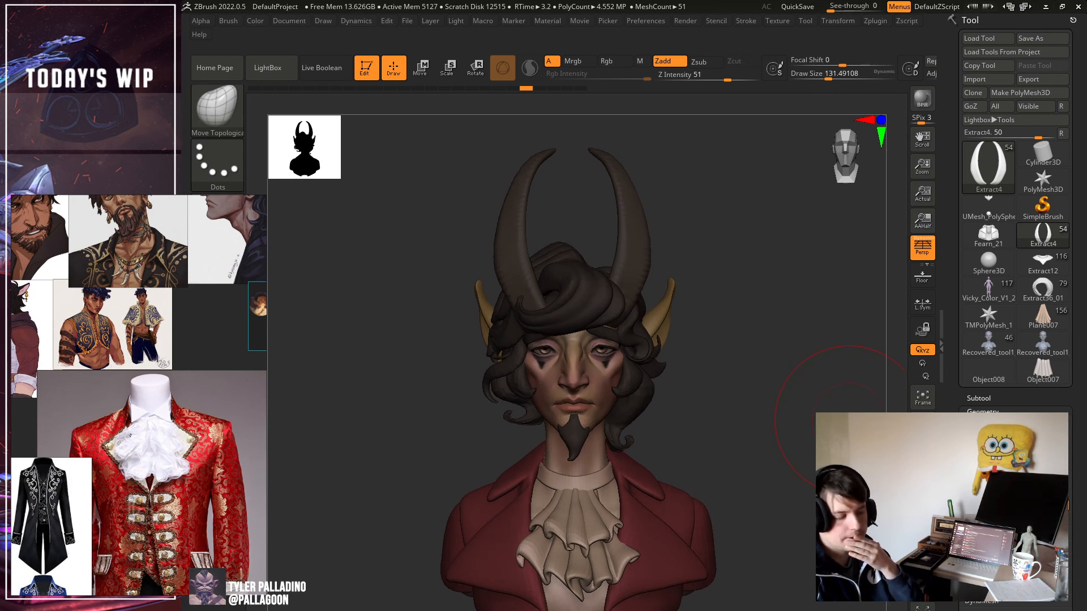
{"action": "left_click_drag", "start_coordinate": [853, 323], "coordinate": [848, 330]}
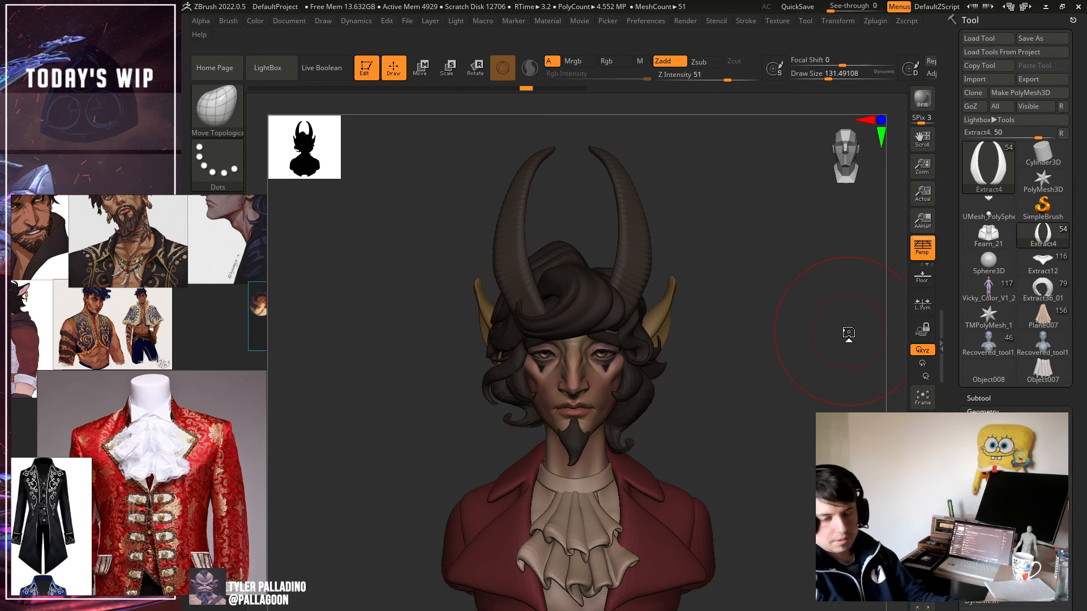
{"action": "mouse_move", "coordinate": [827, 397]}
{"action": "left_mouse_down"}
{"action": "mouse_move", "coordinate": [806, 381]}
{"action": "mouse_move", "coordinate": [856, 369]}
{"action": "left_mouse_up"}
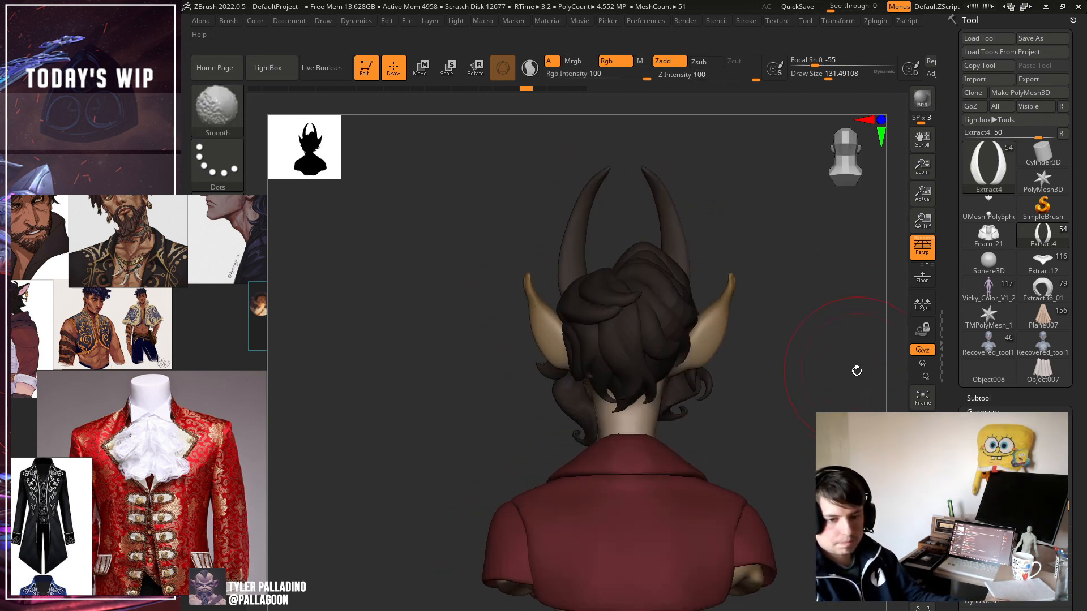
Select the sleeve mesh from behind and check the jacket's overall shape, ending on a front view of the bust.
{"action": "left_click", "coordinate": [767, 549], "text": "alt"}
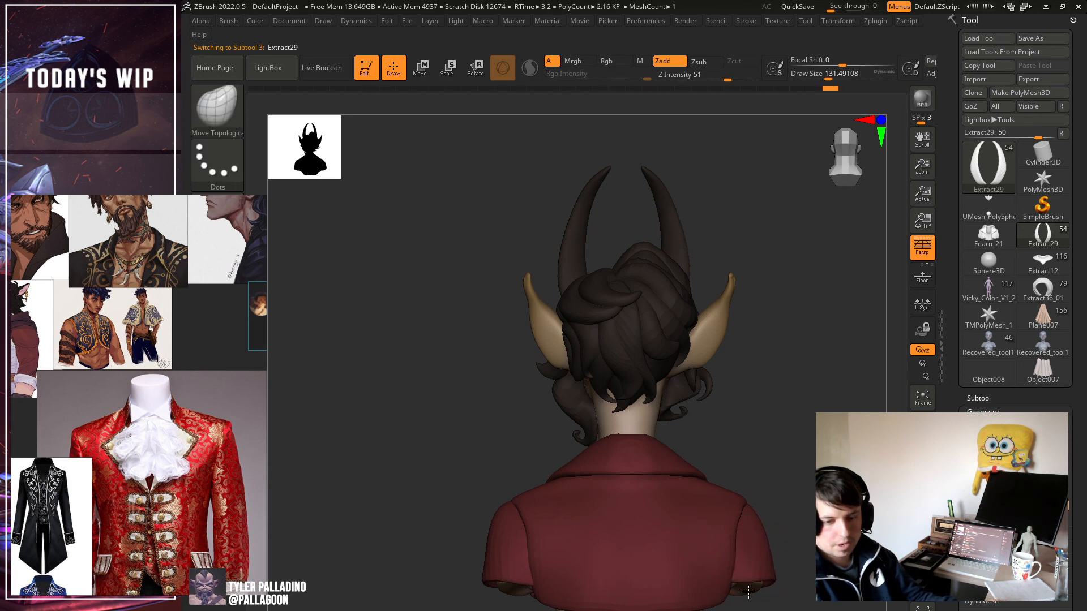
{"action": "mouse_move", "coordinate": [752, 591]}
{"action": "right_mouse_down"}
{"action": "mouse_move", "coordinate": [710, 584]}
{"action": "mouse_move", "coordinate": [761, 547]}
{"action": "mouse_move", "coordinate": [645, 526]}
{"action": "right_mouse_up"}
{"action": "mouse_move", "coordinate": [768, 534]}
{"action": "right_mouse_down"}
{"action": "mouse_move", "coordinate": [607, 502]}
{"action": "mouse_move", "coordinate": [526, 498]}
{"action": "right_mouse_up"}
{"action": "right_click_drag", "start_coordinate": [900, 431], "coordinate": [798, 417], "text": "alt"}
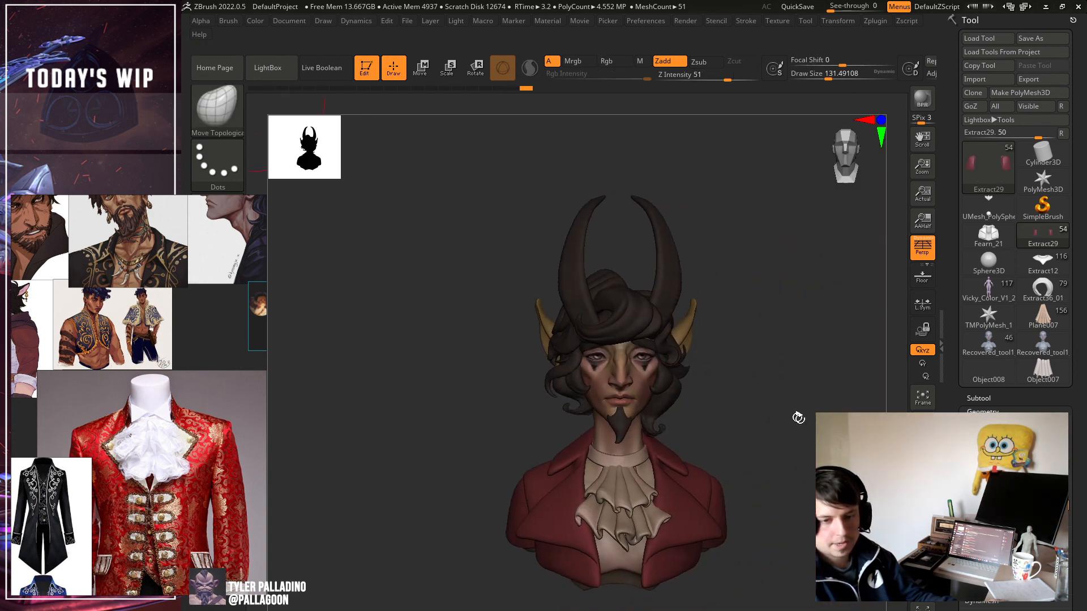
{"action": "right_click_drag", "start_coordinate": [820, 453], "coordinate": [821, 499], "text": "ctrl"}
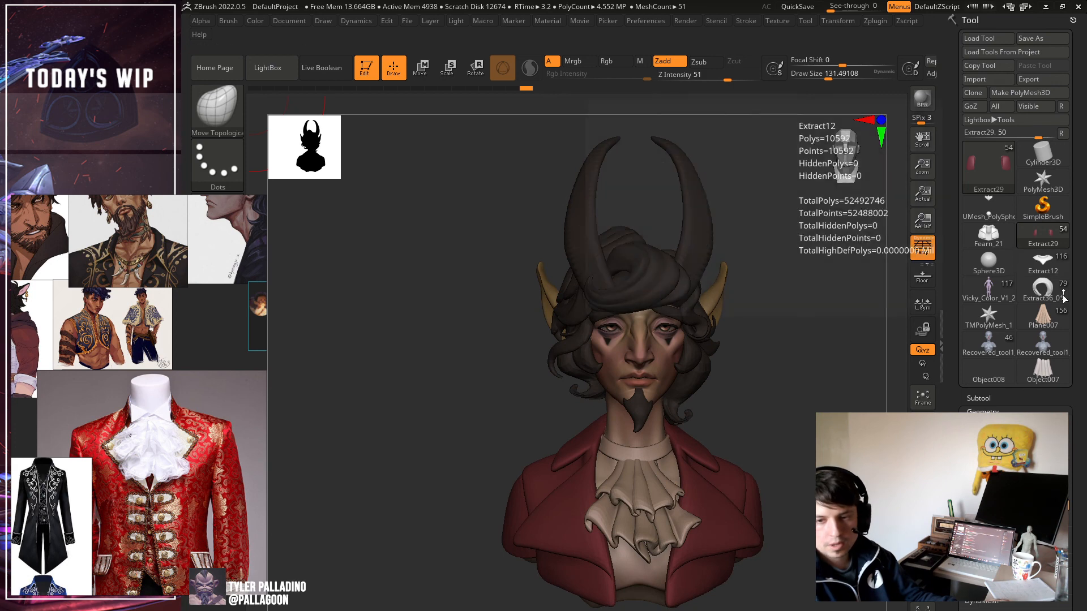
Switch to the Extract36_01 tool, select the draped cloak on its bust, and inspect it from the side and front.
{"action": "left_click", "coordinate": [1043, 290]}
{"action": "right_click_drag", "start_coordinate": [866, 391], "coordinate": [699, 422]}
{"action": "left_click", "coordinate": [692, 482], "text": "alt"}
{"action": "right_click_drag", "start_coordinate": [775, 463], "coordinate": [611, 433]}
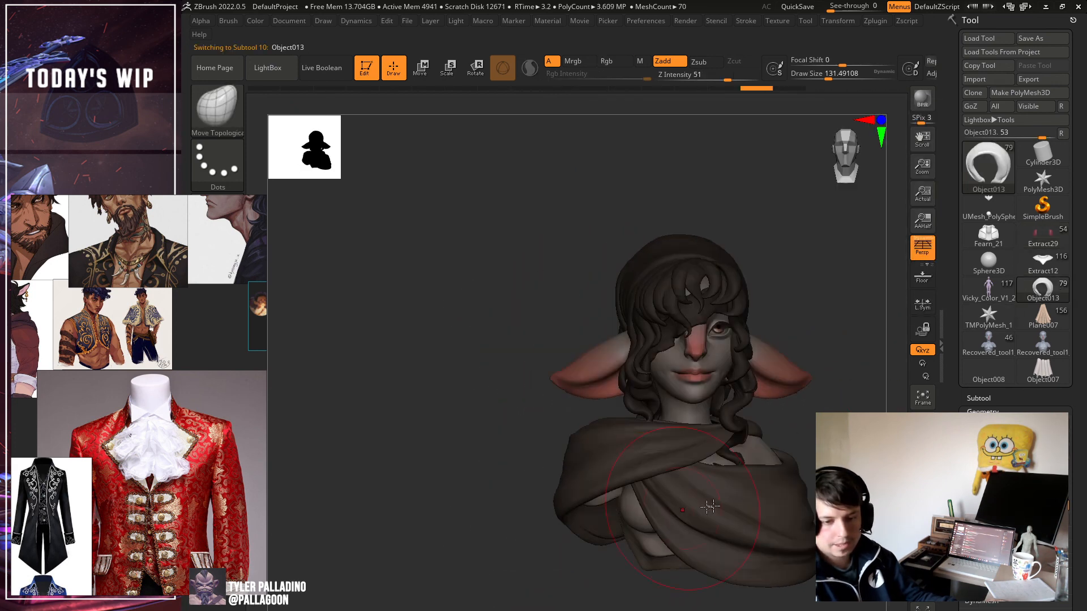
{"action": "right_click_drag", "start_coordinate": [525, 402], "coordinate": [566, 422]}
{"action": "right_click_drag", "start_coordinate": [846, 461], "coordinate": [796, 455], "text": "alt"}
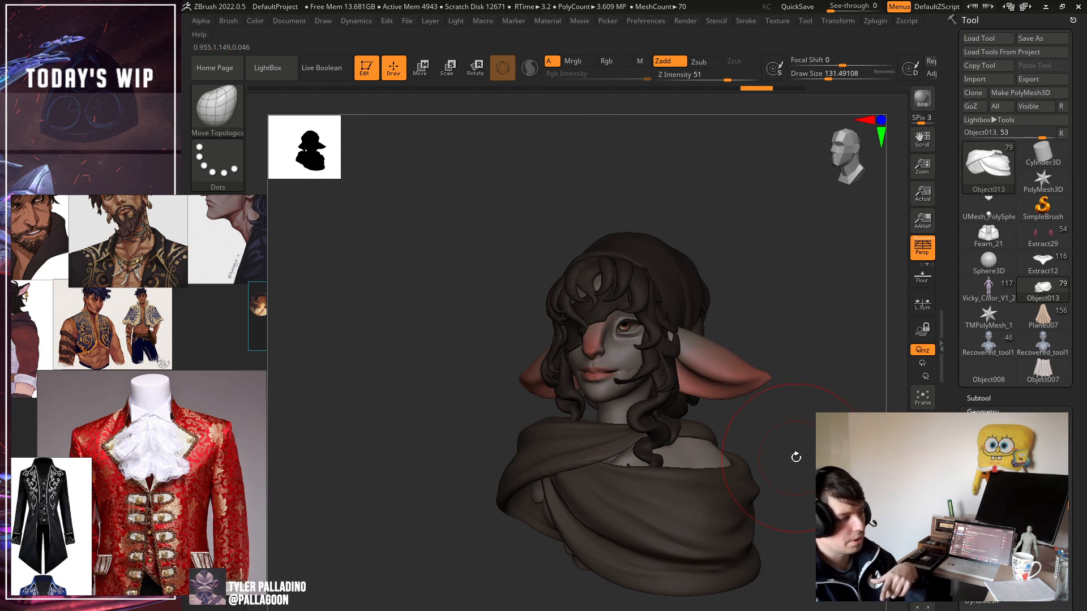
{"action": "right_click_drag", "start_coordinate": [794, 456], "coordinate": [808, 459]}
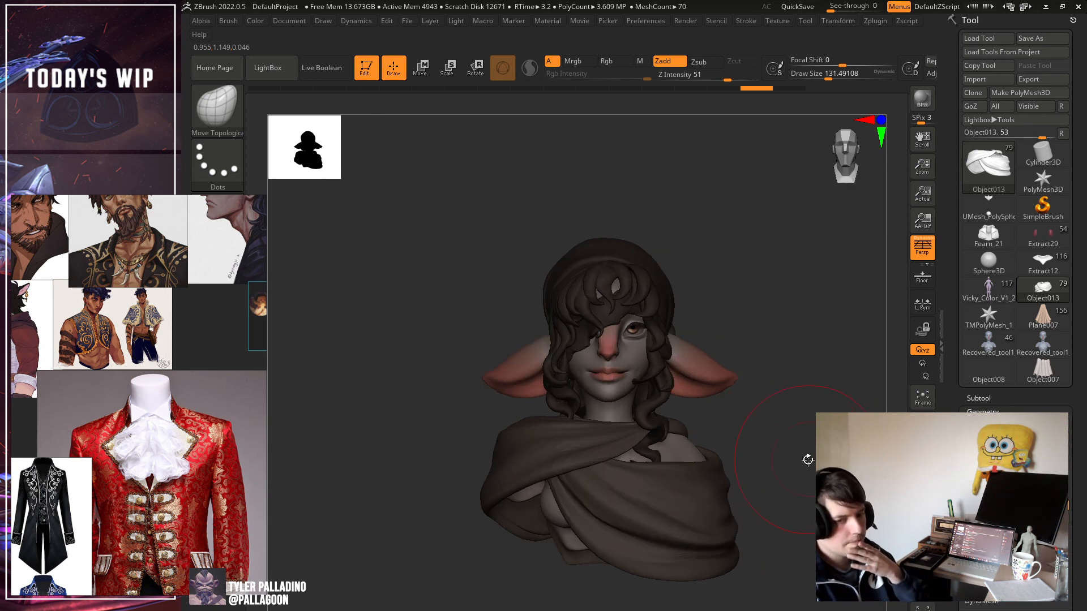
Preview a purple current colour on the cloaked bust, and settle on a reddish brown with RGB 169, 116, 106.
{"action": "left_click", "coordinate": [246, 376]}
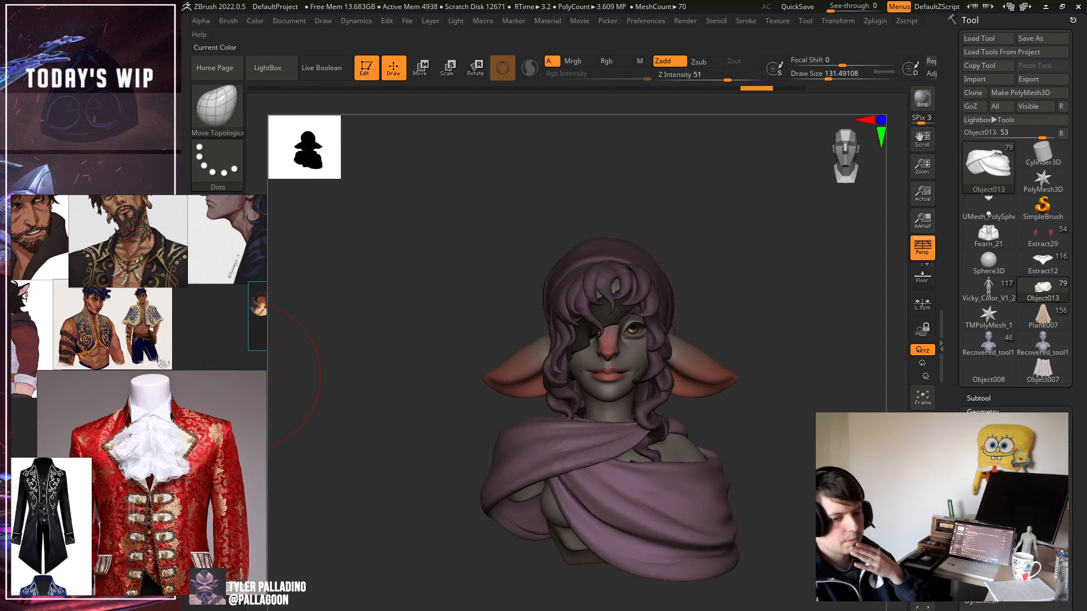
{"action": "left_click", "coordinate": [246, 376]}
{"action": "left_click", "coordinate": [248, 376]}
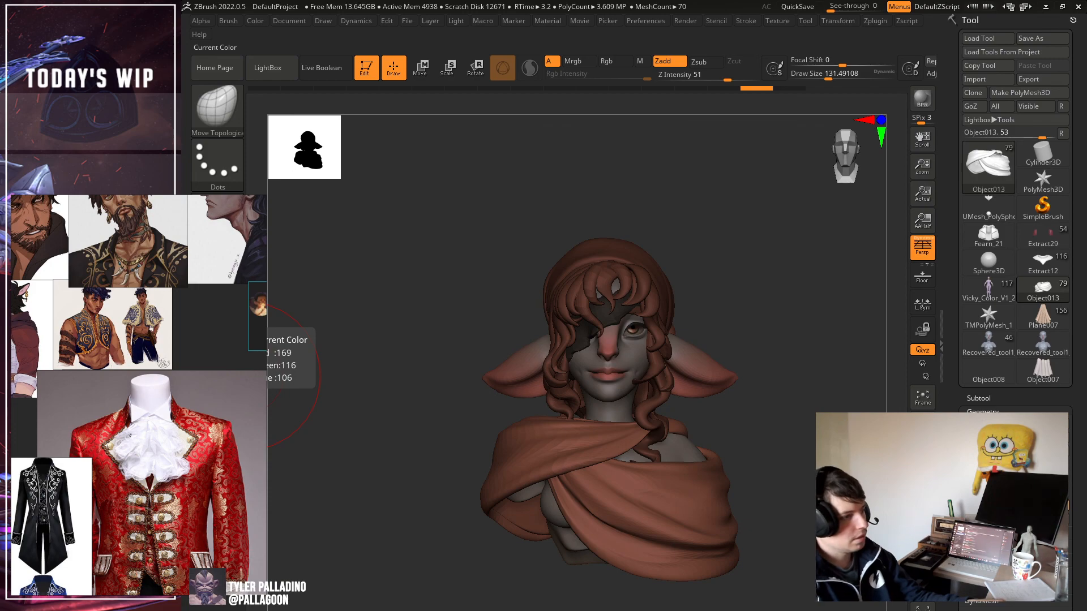
Enlarge the reference board and find the group of cat character concepts.
{"action": "right_click_drag", "start_coordinate": [182, 334], "coordinate": [567, 314]}
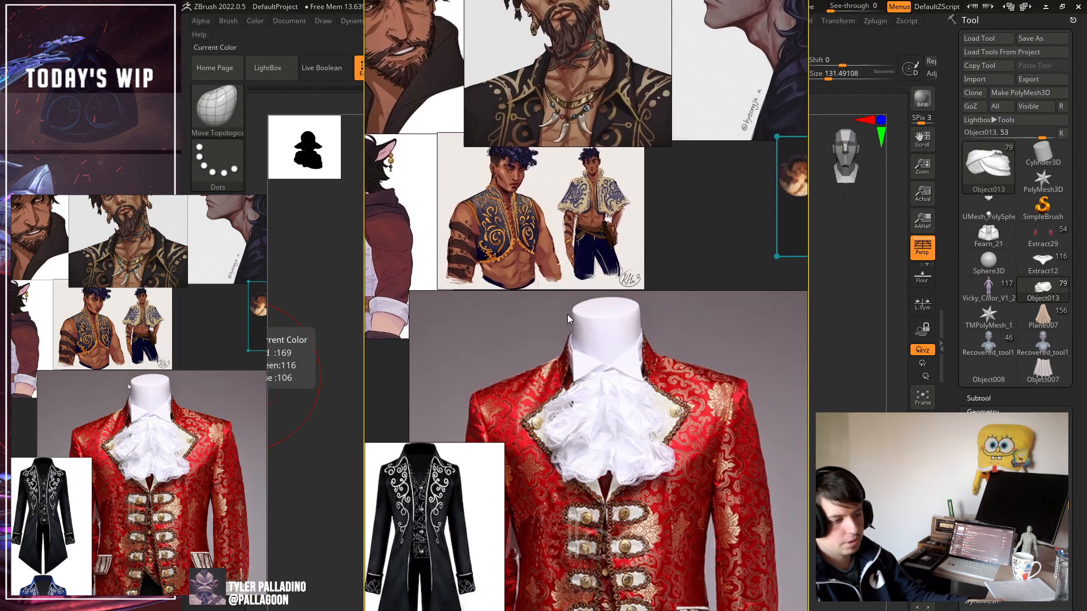
{"action": "scroll", "coordinate": [566, 316], "scroll_direction": "down", "scroll_amount": 4}
{"action": "scroll", "coordinate": [546, 362], "scroll_direction": "down", "scroll_amount": 6}
{"action": "scroll", "coordinate": [654, 300], "scroll_direction": "up", "scroll_amount": 6}
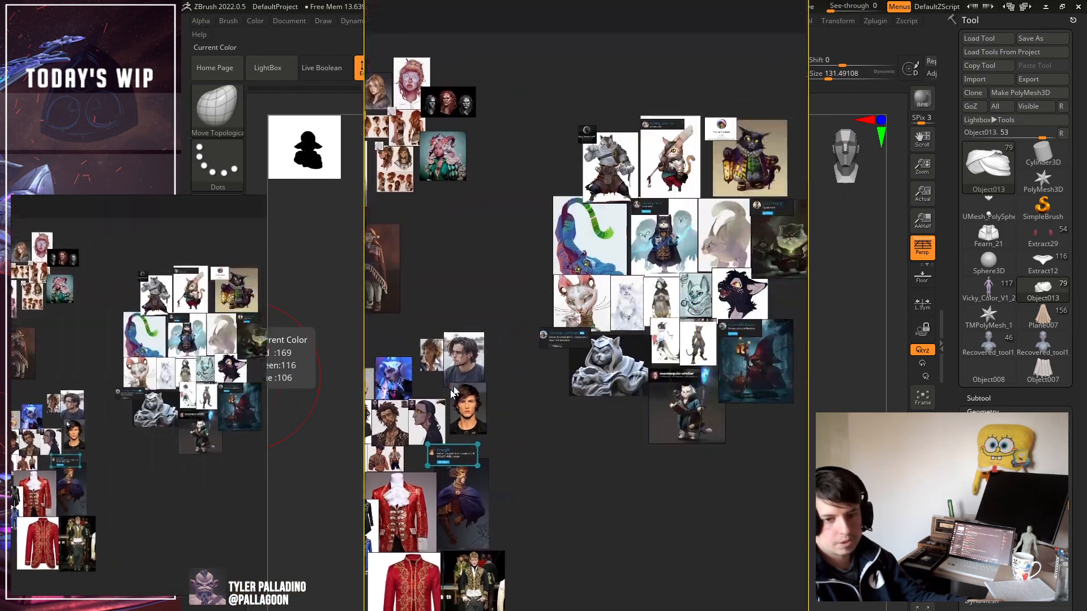
{"action": "middle_click_drag", "start_coordinate": [639, 305], "coordinate": [597, 332]}
{"action": "mouse_move", "coordinate": [670, 346]}
{"action": "middle_mouse_down"}
{"action": "mouse_move", "coordinate": [634, 353]}
{"action": "mouse_move", "coordinate": [665, 403]}
{"action": "mouse_move", "coordinate": [656, 346]}
{"action": "mouse_move", "coordinate": [688, 300]}
{"action": "middle_mouse_up"}
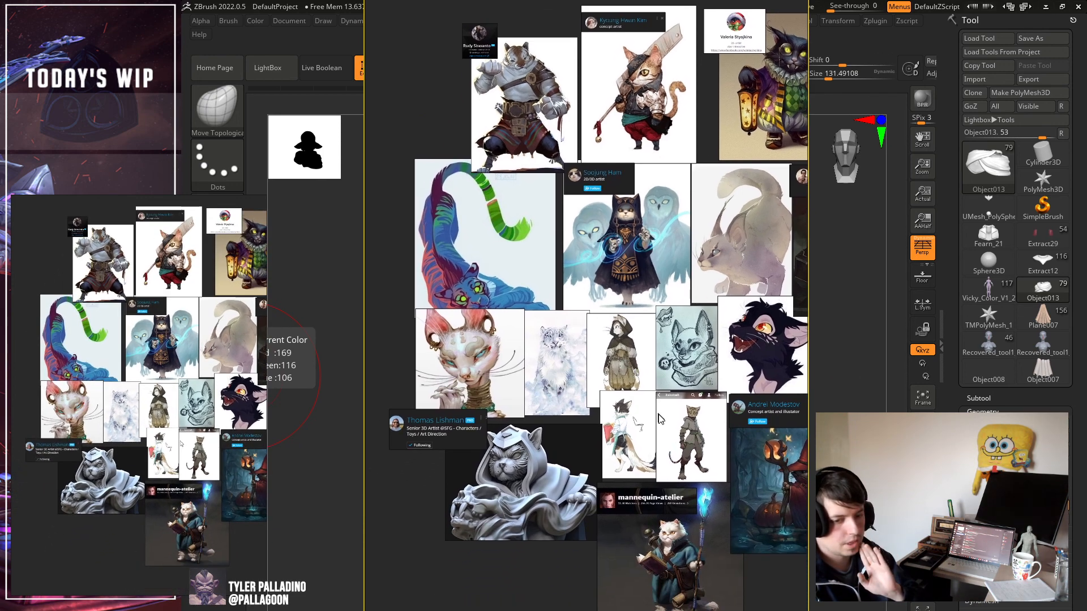
{"action": "middle_click_drag", "start_coordinate": [659, 415], "coordinate": [728, 364]}
Examine the cat concepts around the hooded grey sculpt, the staff-carrying cat and the pale lynx on the reference board.
{"action": "scroll", "coordinate": [728, 365], "scroll_direction": "up", "scroll_amount": 2}
{"action": "scroll", "coordinate": [571, 421], "scroll_direction": "up", "scroll_amount": 2}
{"action": "middle_click_drag", "start_coordinate": [664, 423], "coordinate": [566, 370]}
{"action": "scroll", "coordinate": [566, 371], "scroll_direction": "down", "scroll_amount": 2}
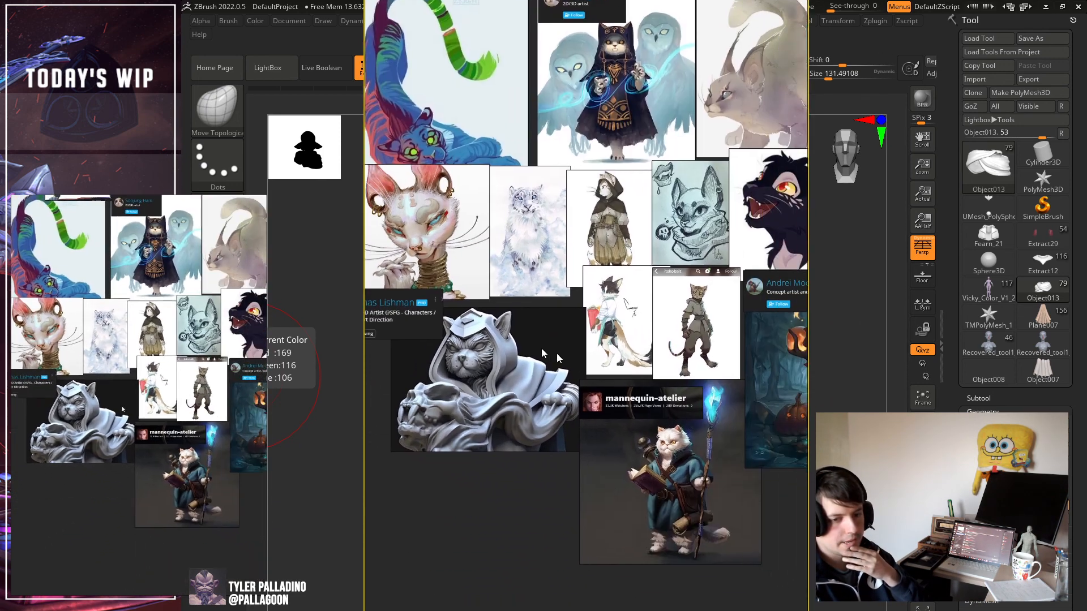
{"action": "middle_click_drag", "start_coordinate": [639, 389], "coordinate": [605, 366]}
{"action": "scroll", "coordinate": [664, 429], "scroll_direction": "up", "scroll_amount": 2}
{"action": "middle_click_drag", "start_coordinate": [675, 387], "coordinate": [548, 412]}
{"action": "middle_click_drag", "start_coordinate": [638, 353], "coordinate": [568, 453]}
{"action": "scroll", "coordinate": [660, 267], "scroll_direction": "up", "scroll_amount": 1}
{"action": "middle_click_drag", "start_coordinate": [660, 267], "coordinate": [702, 412]}
{"action": "middle_click_drag", "start_coordinate": [561, 237], "coordinate": [646, 322]}
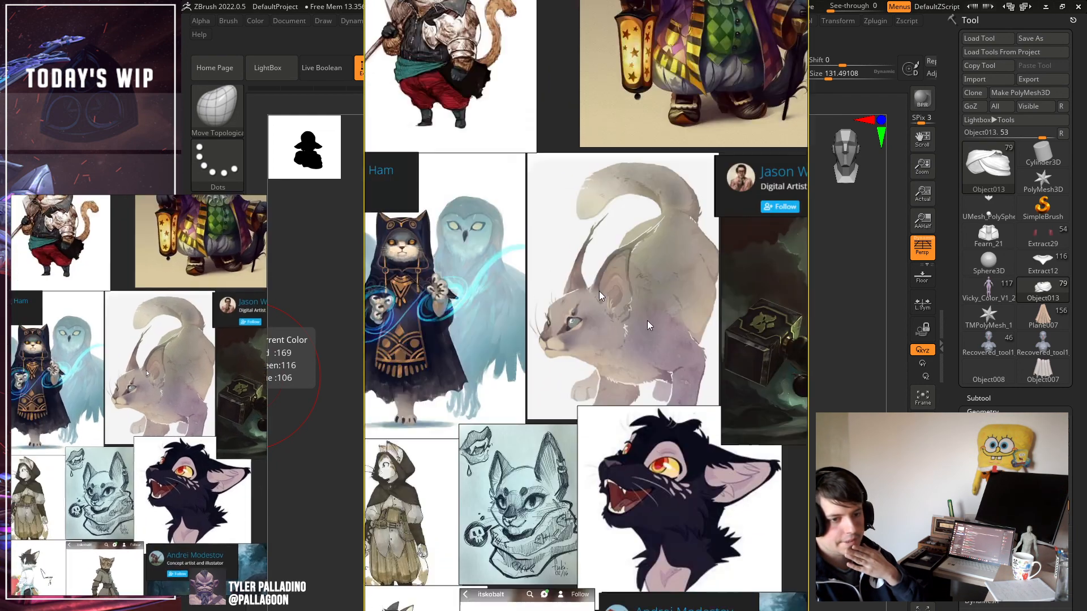
Study the hooded cat with the two ghostly owls up close, and compare it with the surrounding cat concepts.
{"action": "scroll", "coordinate": [391, 260], "scroll_direction": "up", "scroll_amount": 3}
{"action": "middle_click_drag", "start_coordinate": [391, 259], "coordinate": [571, 295]}
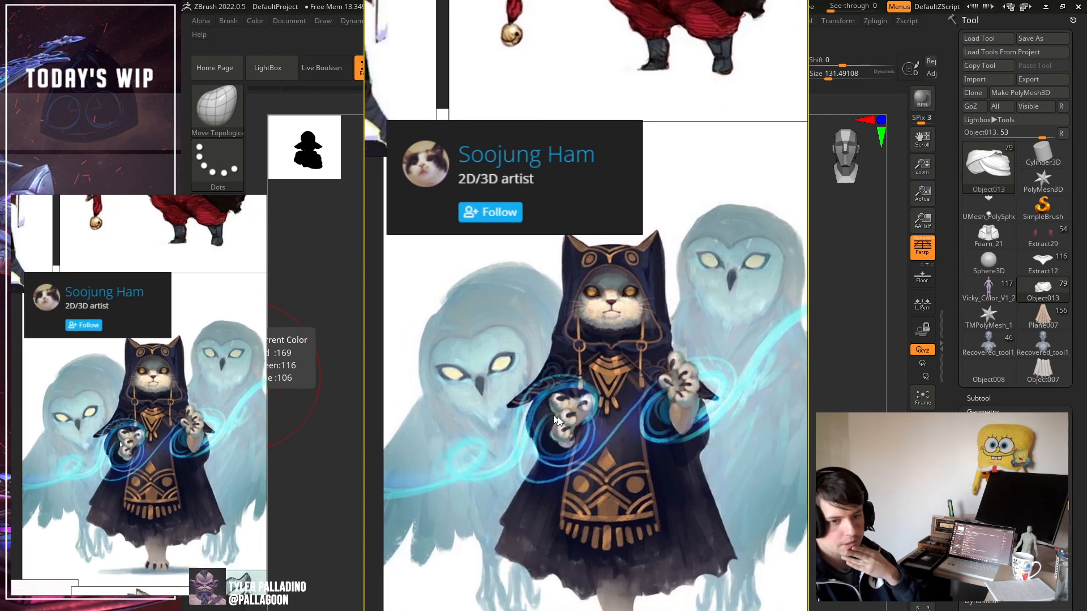
{"action": "middle_click_drag", "start_coordinate": [666, 357], "coordinate": [674, 324]}
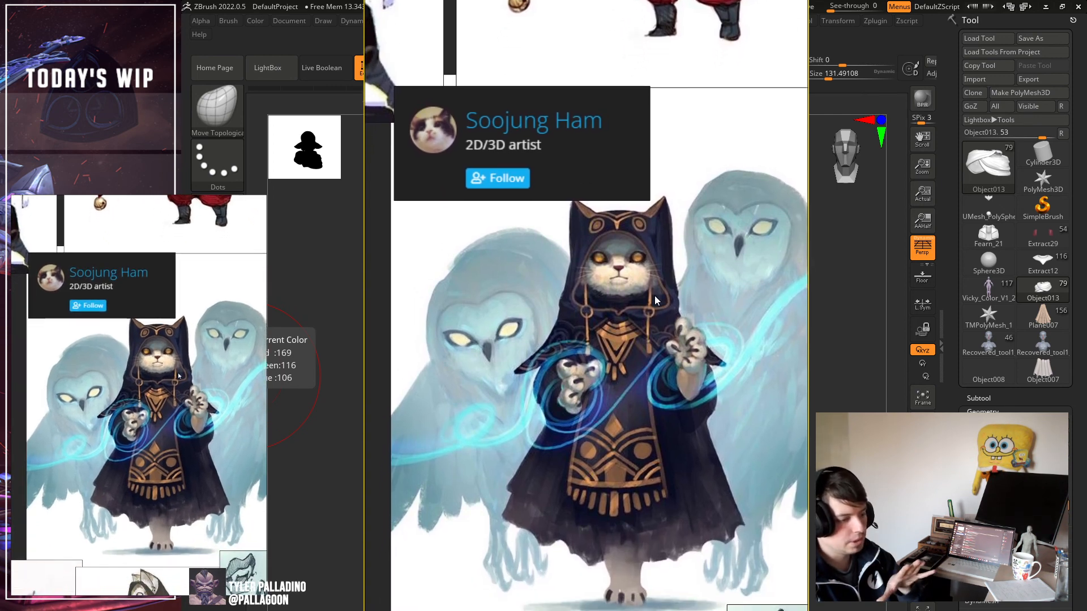
{"action": "middle_click_drag", "start_coordinate": [654, 295], "coordinate": [631, 302]}
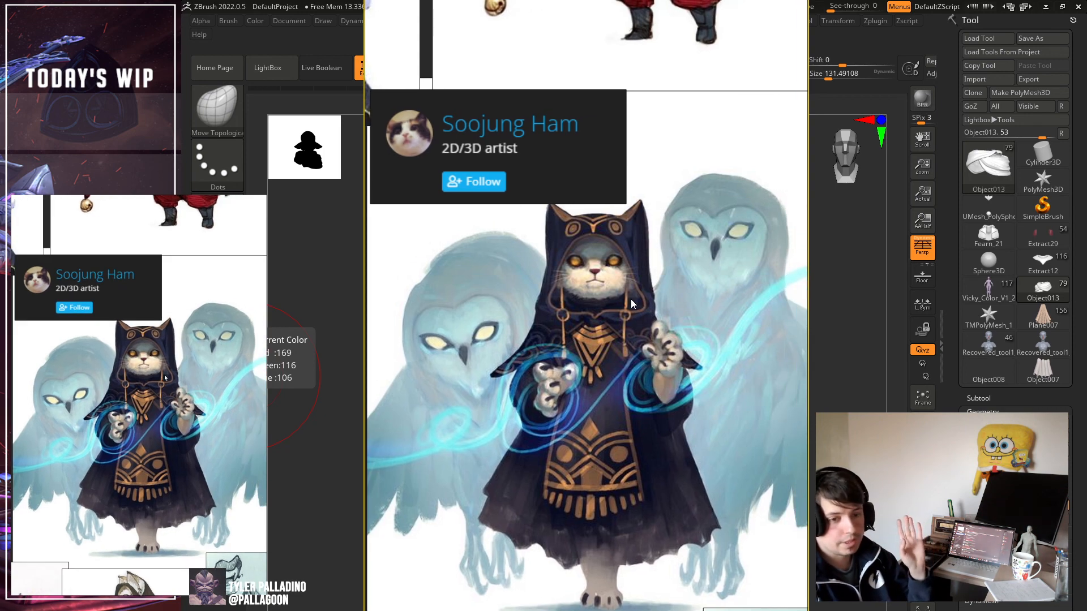
{"action": "scroll", "coordinate": [632, 304], "scroll_direction": "down", "scroll_amount": 1}
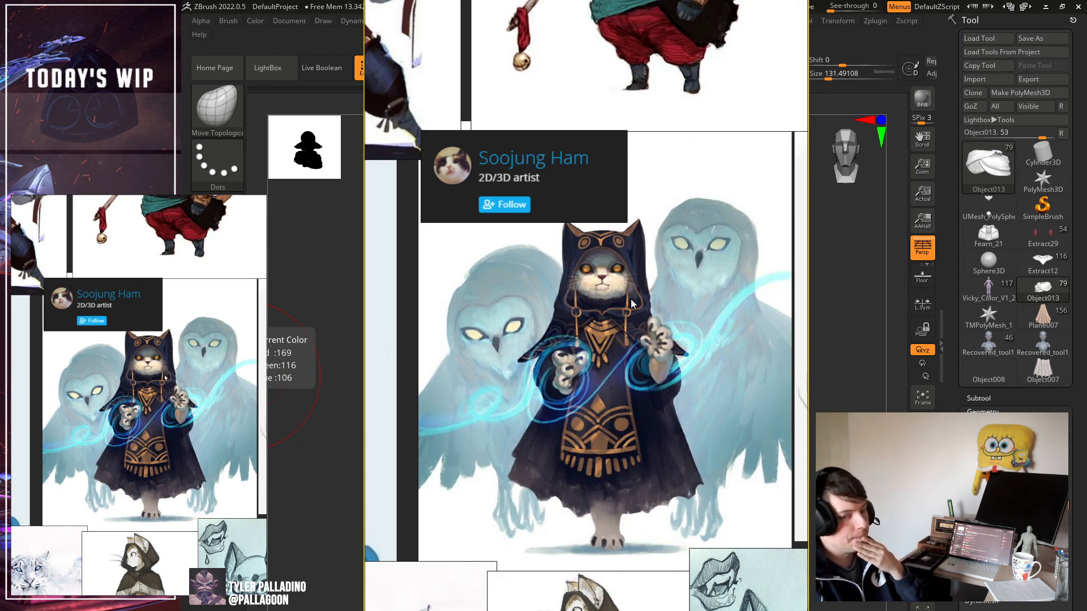
{"action": "scroll", "coordinate": [632, 304], "scroll_direction": "down", "scroll_amount": 1}
{"action": "scroll", "coordinate": [631, 300], "scroll_direction": "down", "scroll_amount": 3}
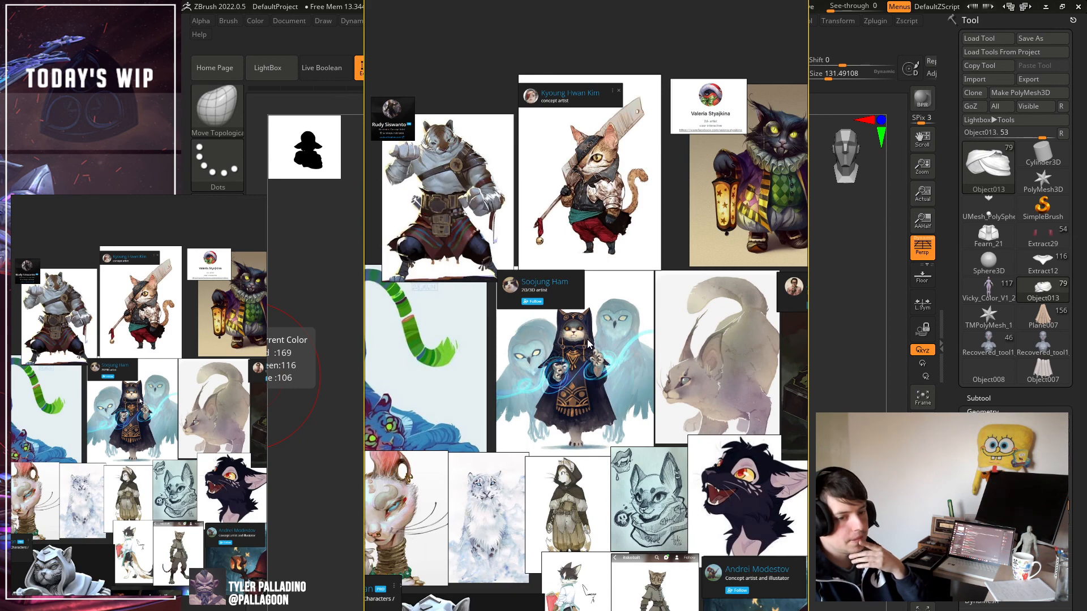
{"action": "scroll", "coordinate": [582, 308], "scroll_direction": "down", "scroll_amount": 1}
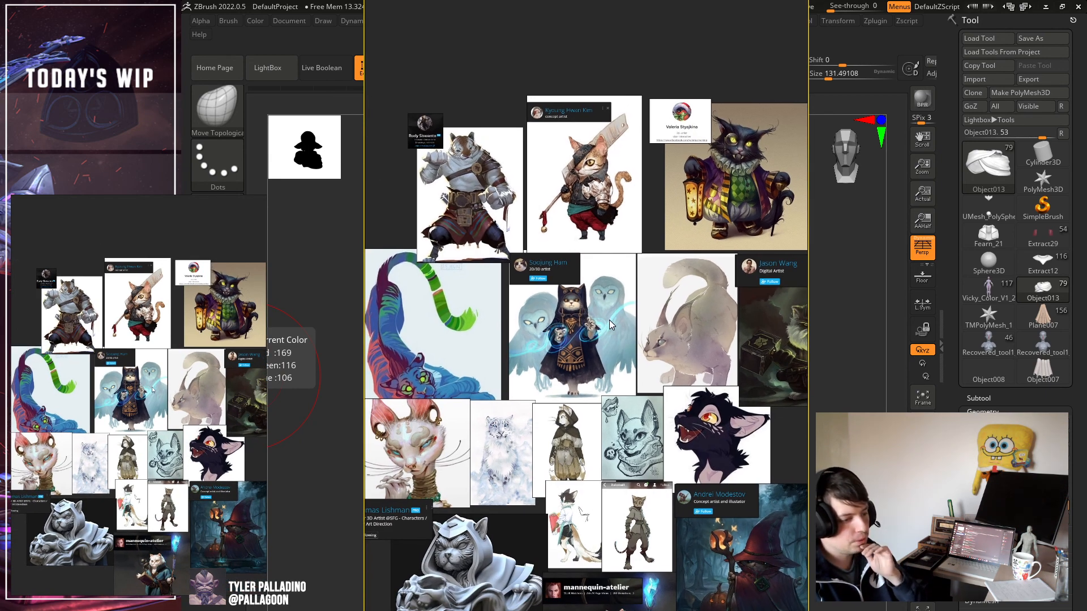
{"action": "mouse_move", "coordinate": [649, 341]}
{"action": "middle_mouse_down"}
{"action": "mouse_move", "coordinate": [631, 343]}
{"action": "mouse_move", "coordinate": [682, 315]}
{"action": "mouse_move", "coordinate": [663, 346]}
{"action": "middle_mouse_up"}
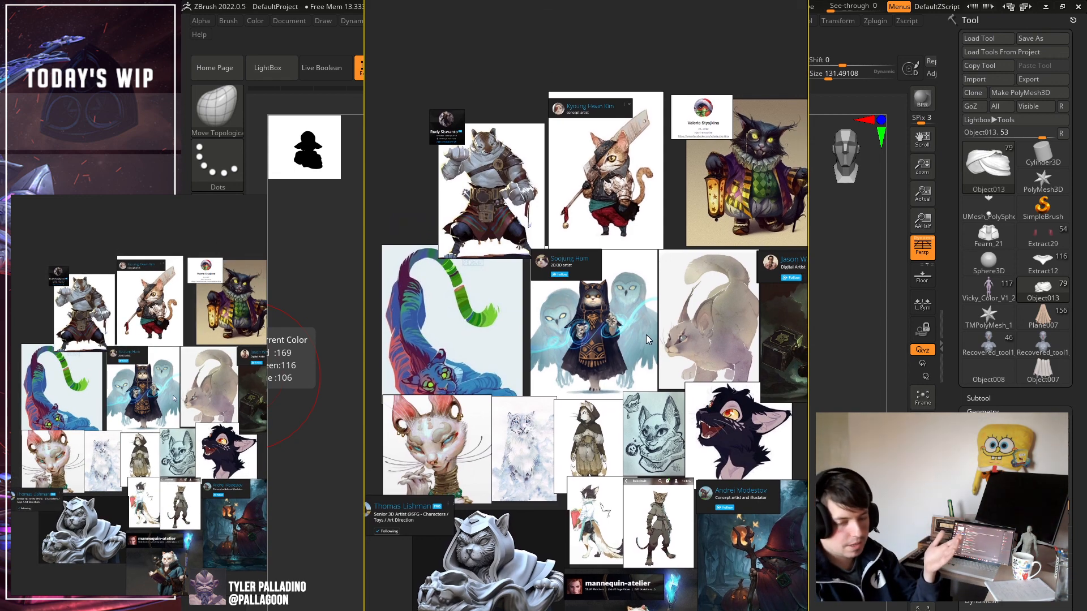
Compare the armoured tiger, the cleaver-carrying cat and the lantern-carrying black cat up close, and return to the cloaked bust in ZBrush.
{"action": "scroll", "coordinate": [647, 335], "scroll_direction": "up", "scroll_amount": 2}
{"action": "middle_click_drag", "start_coordinate": [593, 323], "coordinate": [601, 389]}
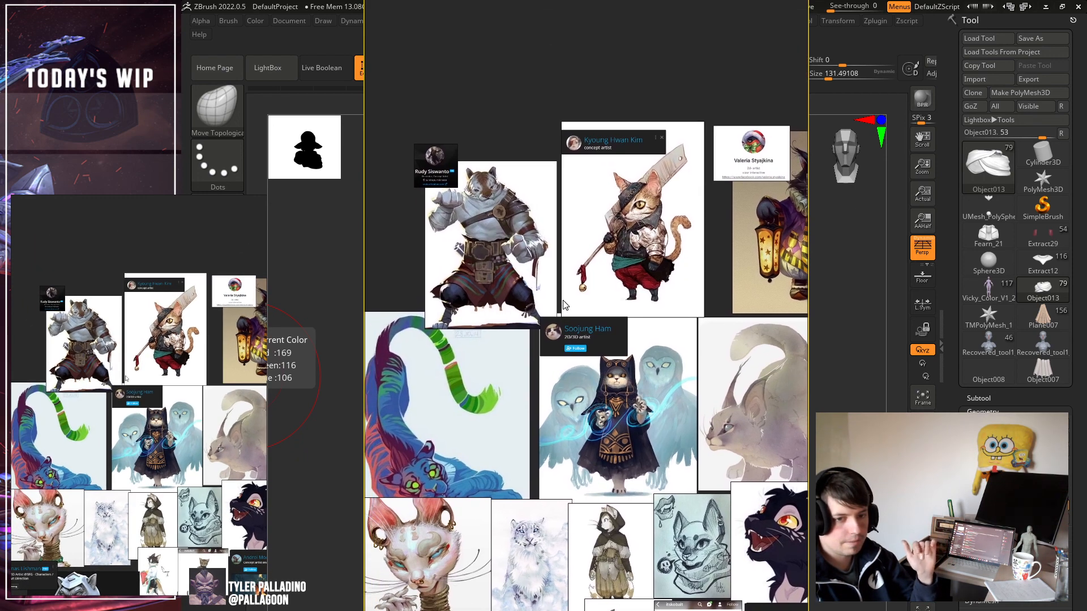
{"action": "scroll", "coordinate": [562, 299], "scroll_direction": "up", "scroll_amount": 4}
{"action": "middle_click_drag", "start_coordinate": [565, 291], "coordinate": [603, 341]}
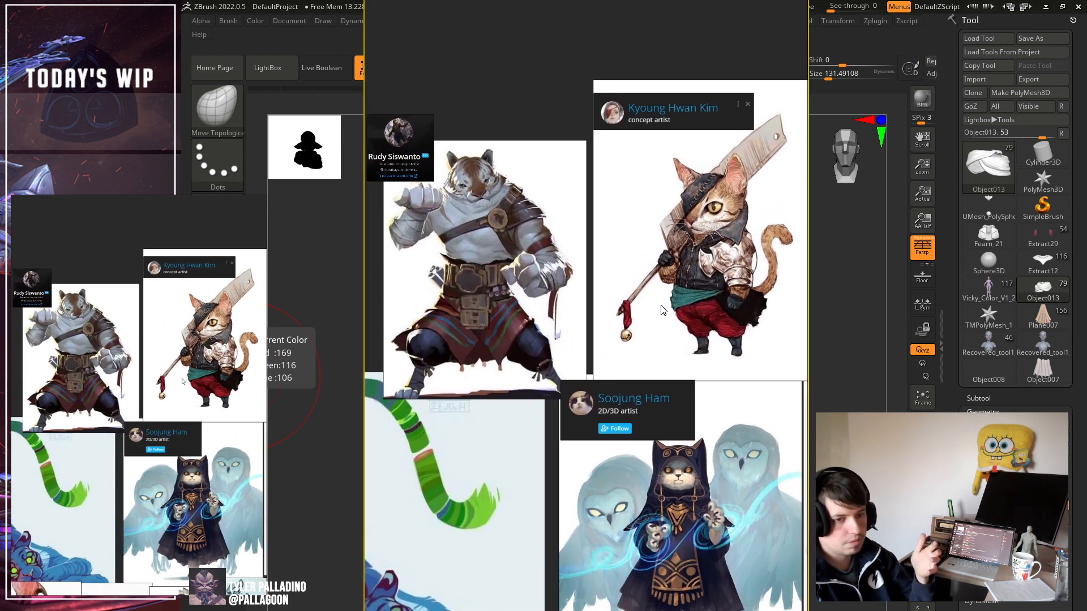
{"action": "middle_click_drag", "start_coordinate": [660, 305], "coordinate": [663, 312]}
{"action": "middle_click_drag", "start_coordinate": [489, 242], "coordinate": [494, 279]}
{"action": "scroll", "coordinate": [536, 277], "scroll_direction": "up", "scroll_amount": 5}
{"action": "scroll", "coordinate": [544, 277], "scroll_direction": "down", "scroll_amount": 3}
{"action": "middle_click_drag", "start_coordinate": [663, 277], "coordinate": [478, 282]}
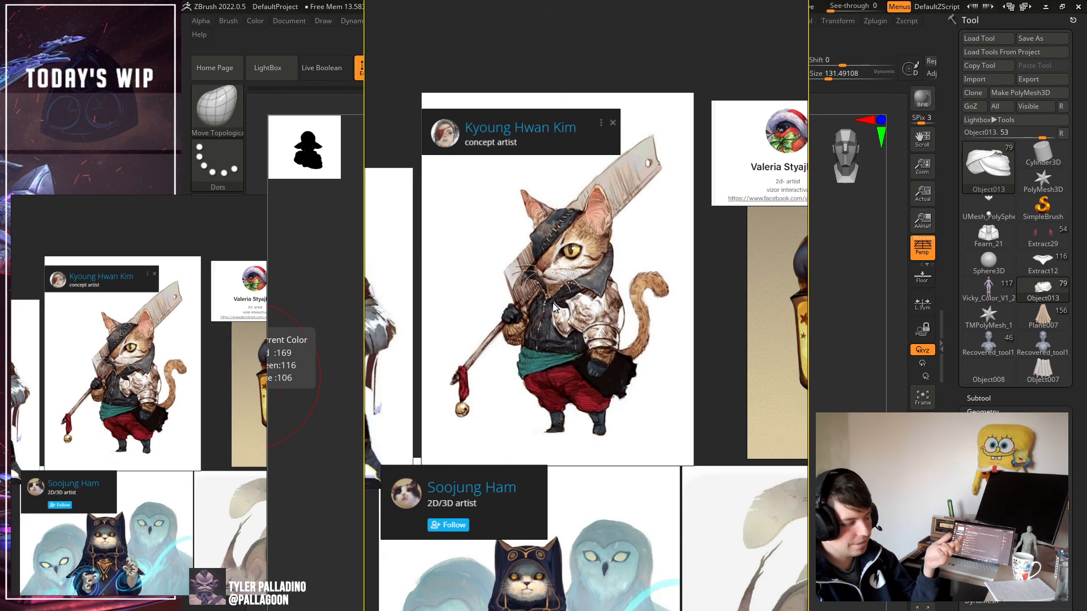
{"action": "middle_click_drag", "start_coordinate": [556, 303], "coordinate": [504, 288]}
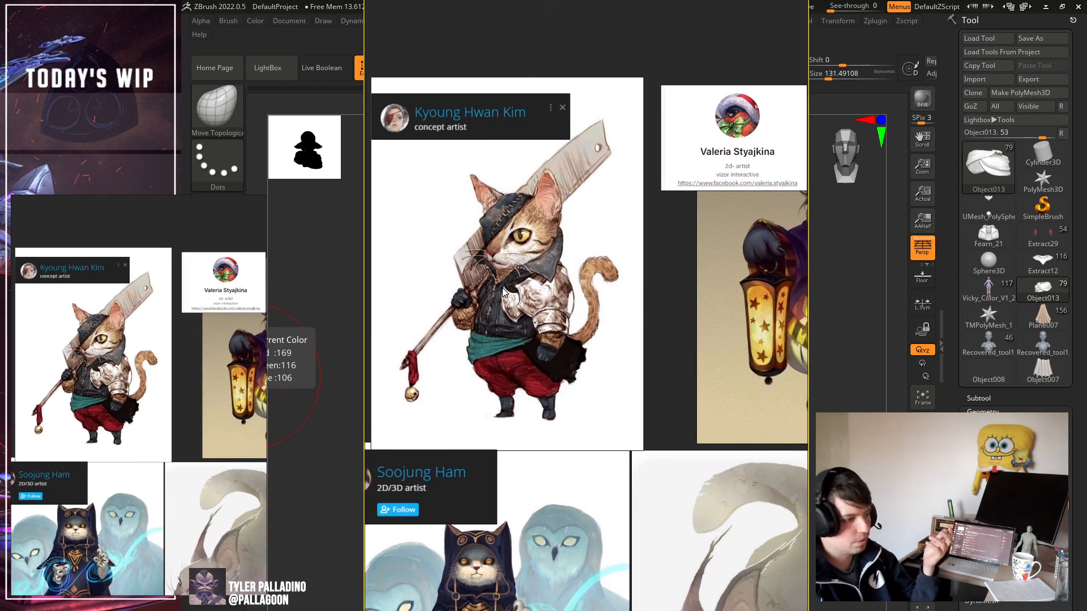
{"action": "scroll", "coordinate": [502, 288], "scroll_direction": "down", "scroll_amount": 2}
{"action": "middle_click_drag", "start_coordinate": [589, 304], "coordinate": [475, 296]}
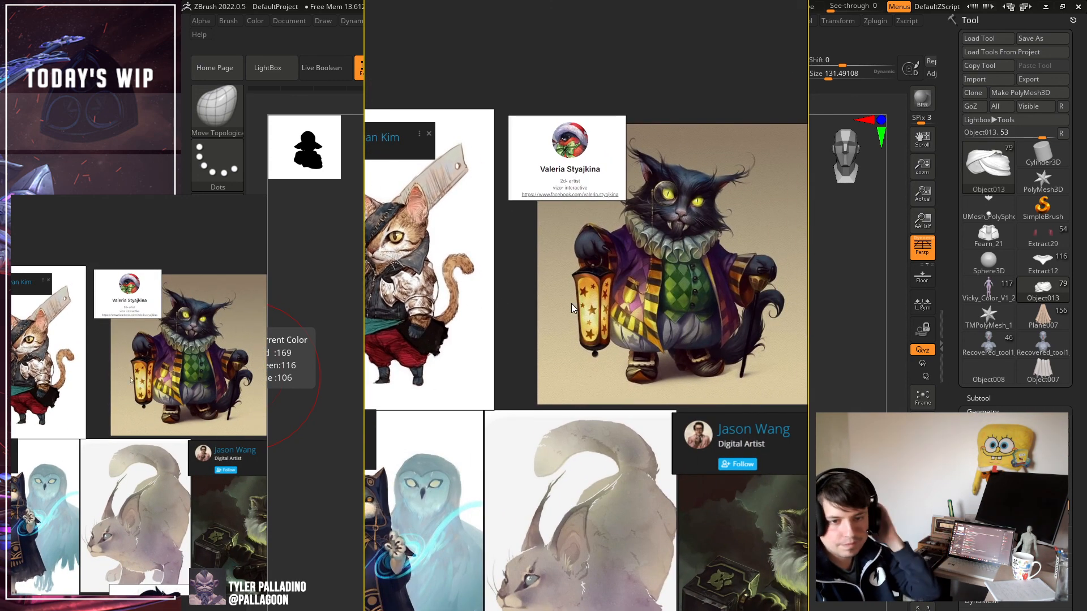
{"action": "middle_click_drag", "start_coordinate": [571, 304], "coordinate": [501, 223]}
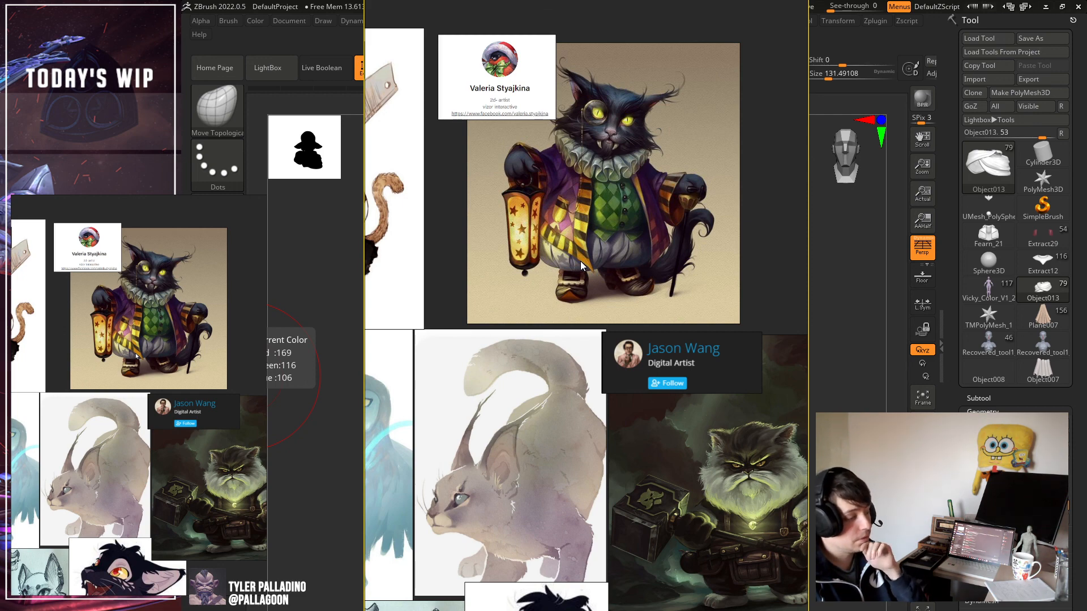
{"action": "right_click_drag", "start_coordinate": [581, 261], "coordinate": [0, 261]}
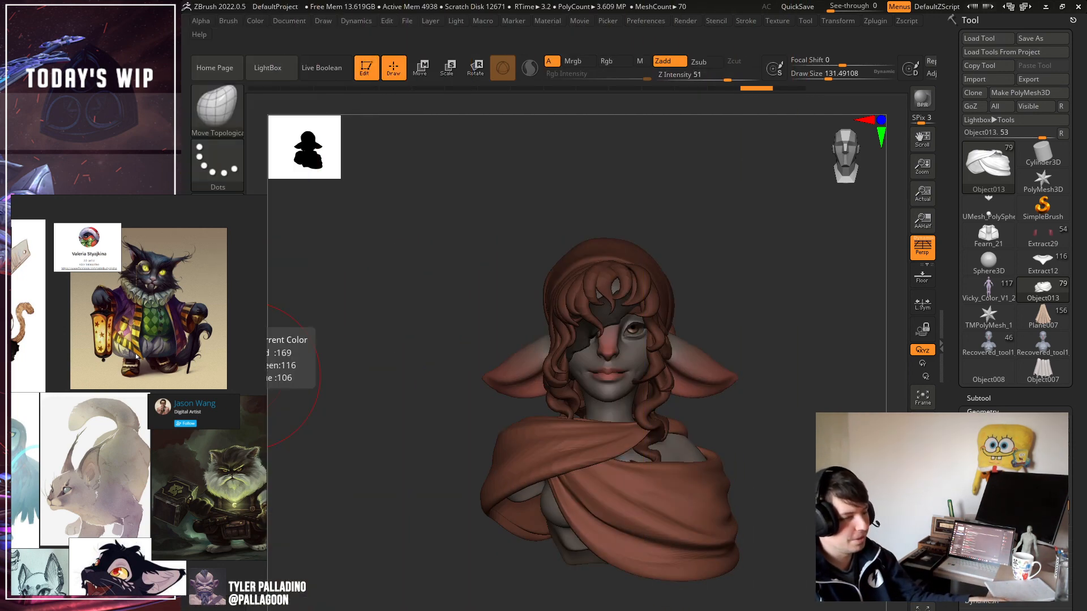